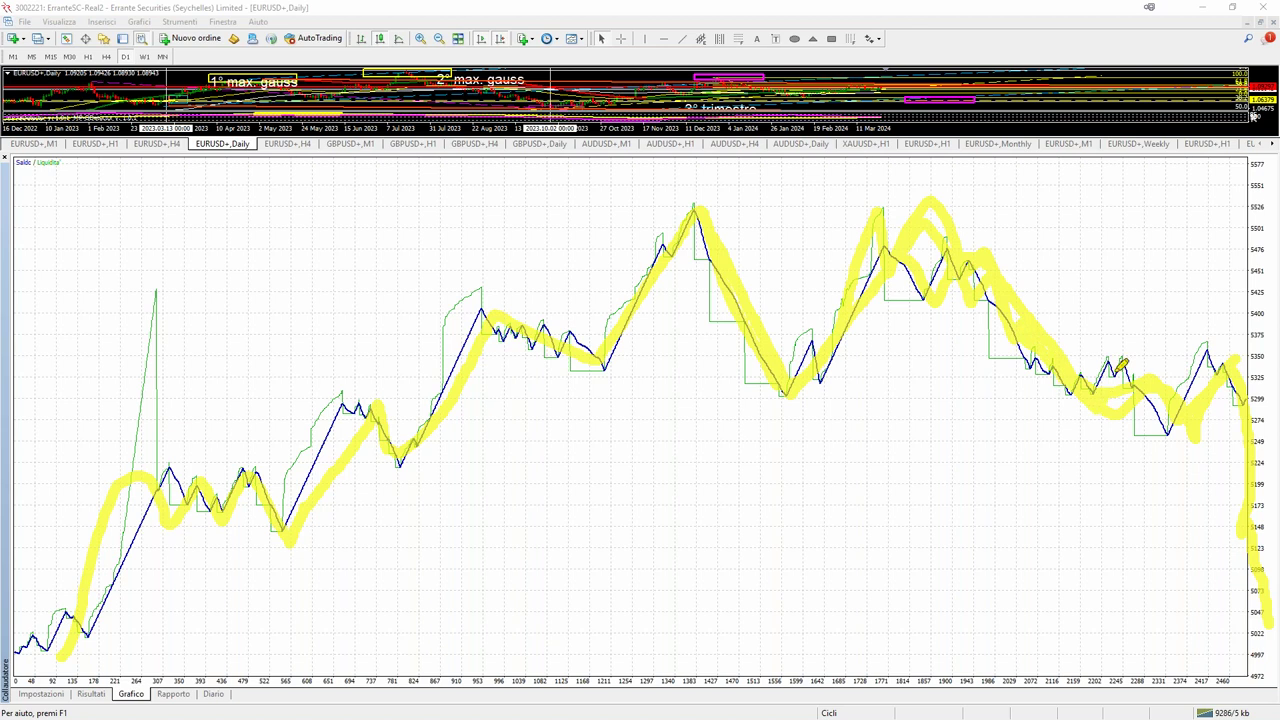
Sketch a rising zigzag and trend strokes over the balance curve, underline its starting area, and clear all the freehand marks.
mouse_move(482, 594)
left_mouse_down()
mouse_move(664, 565)
mouse_move(772, 468)
mouse_move(847, 519)
mouse_move(1092, 402)
left_mouse_up()
mouse_move(1210, 245)
left_mouse_down()
mouse_move(1130, 382)
mouse_move(1212, 428)
mouse_move(1024, 420)
left_mouse_up()
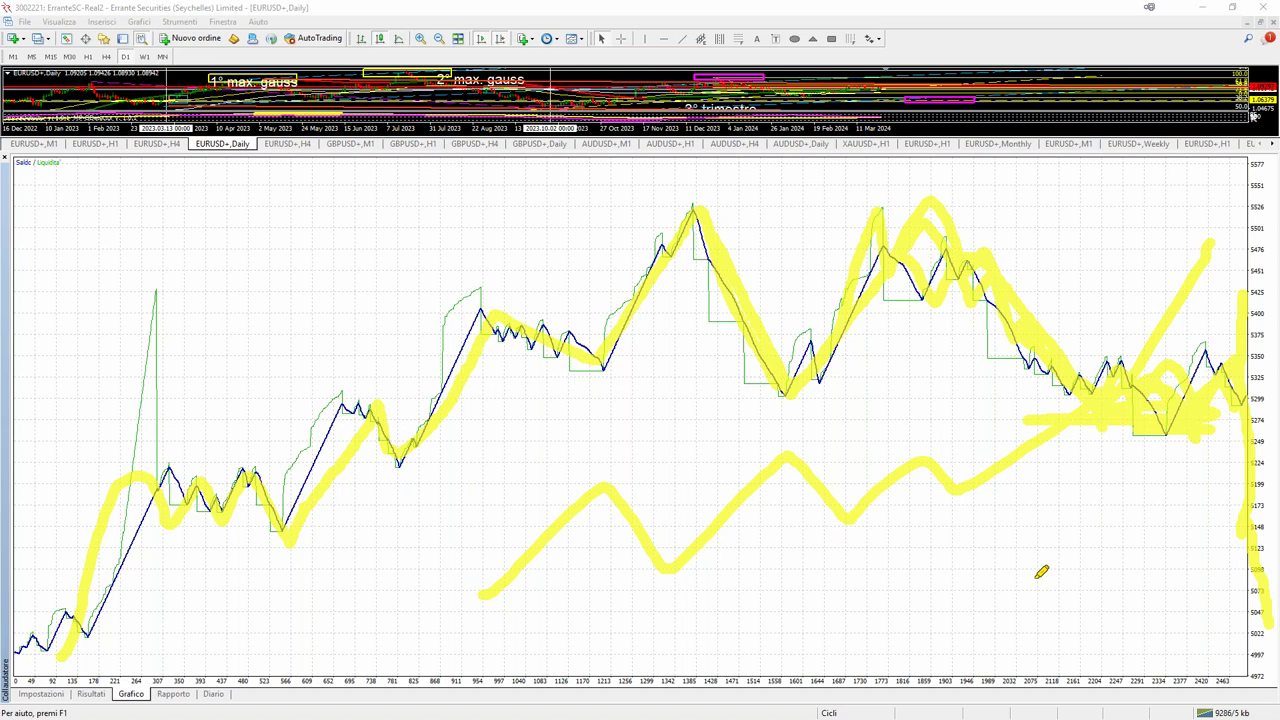
left_click_drag(78, 662, 155, 676)
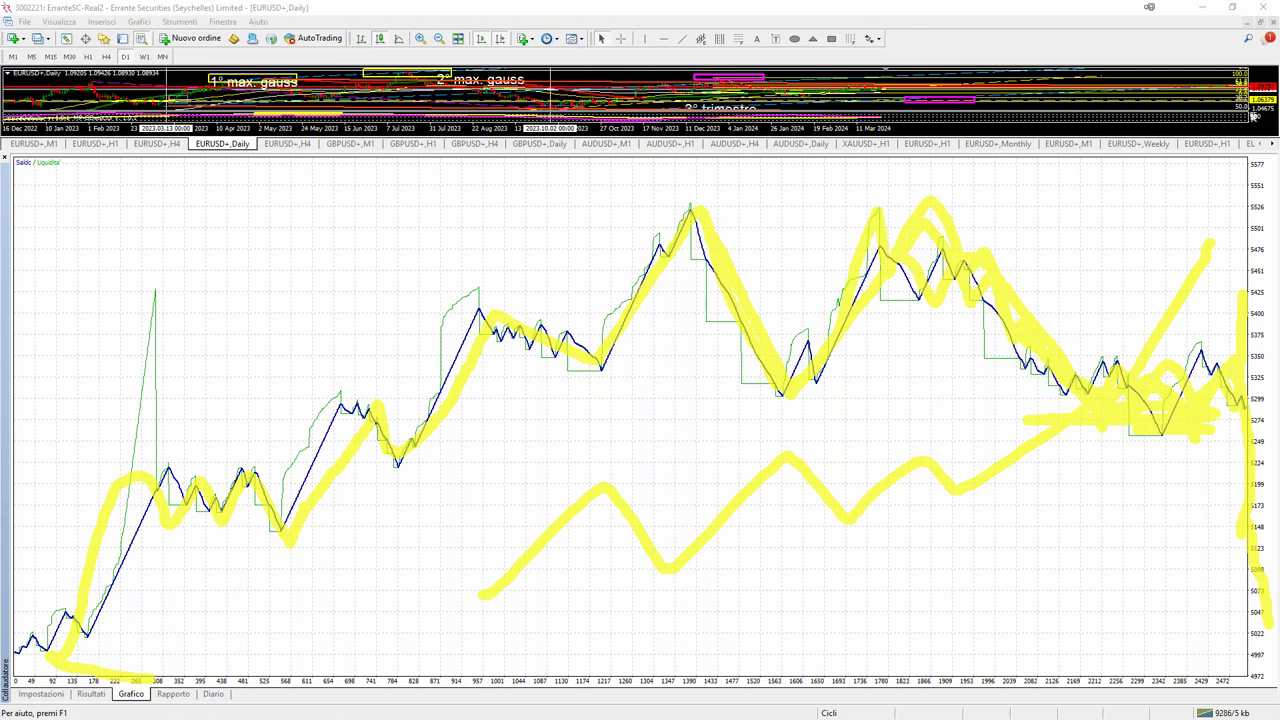
key("Escape")
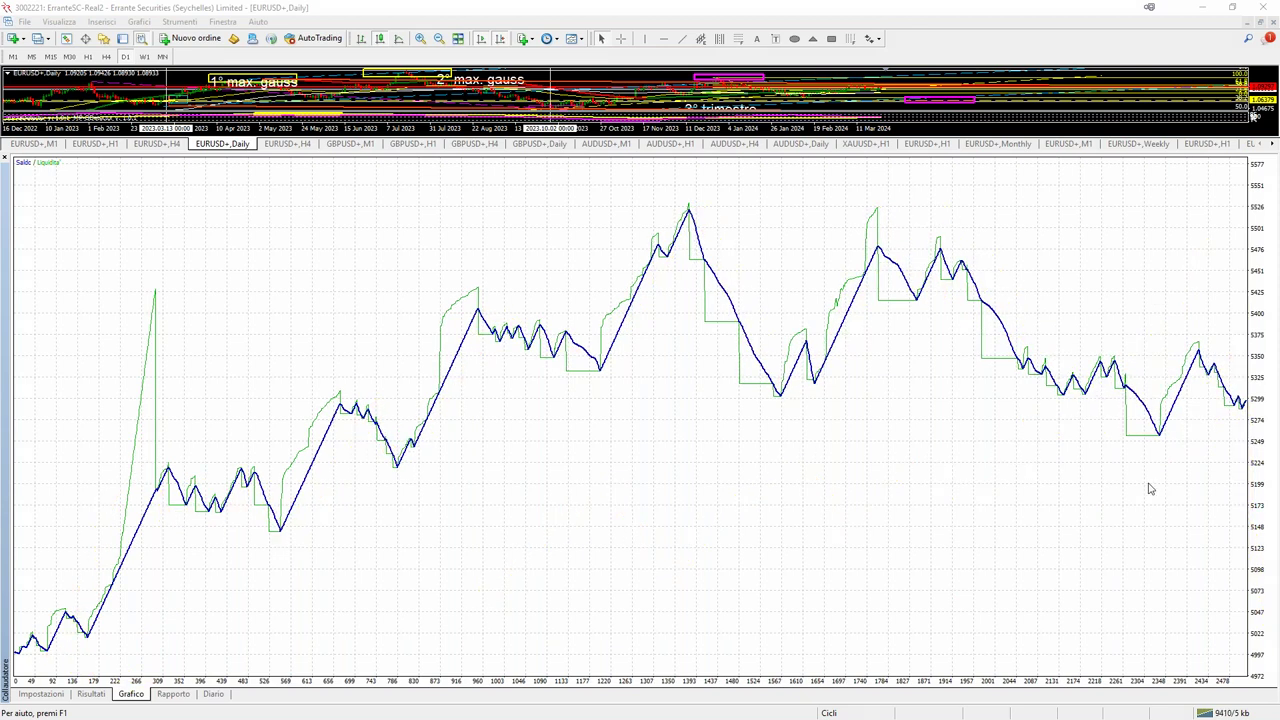
Examine the running backtest's trade results, including the take-profit and closed trades of 2015.01.14, and return to the balance graph.
left_click(90, 694)
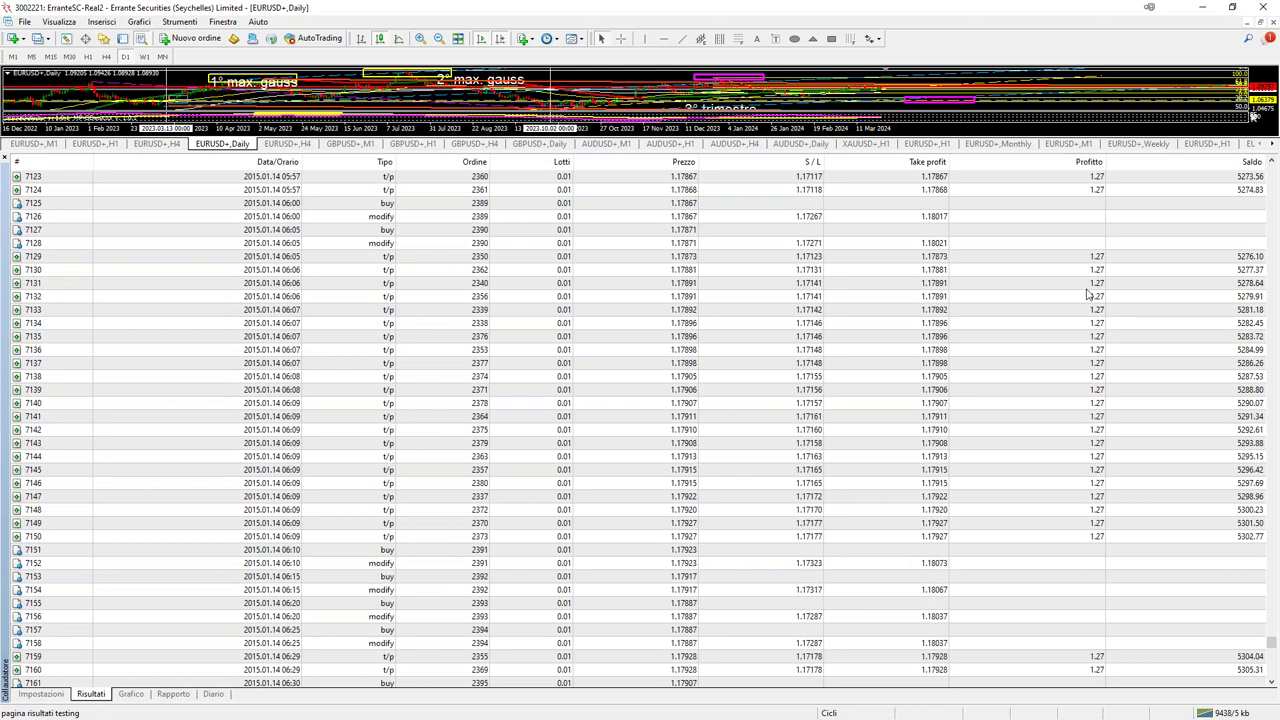
left_click(1082, 536)
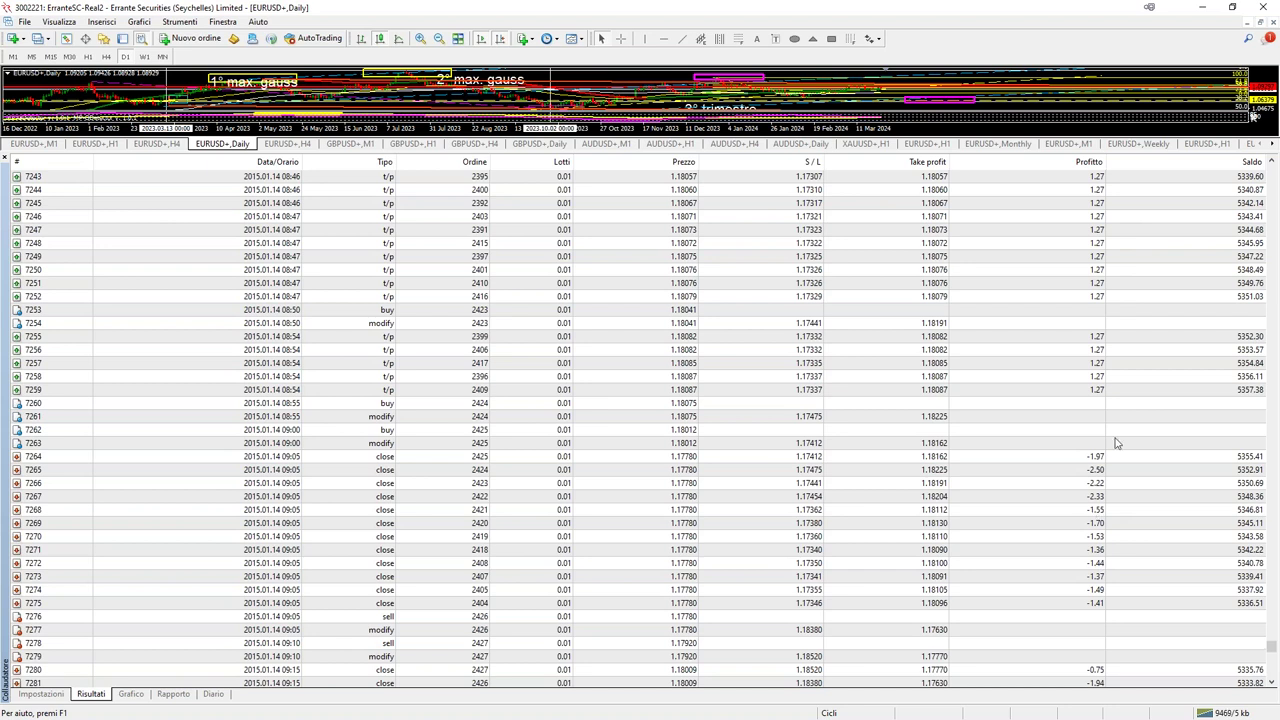
scroll(1115, 440, "down", 2)
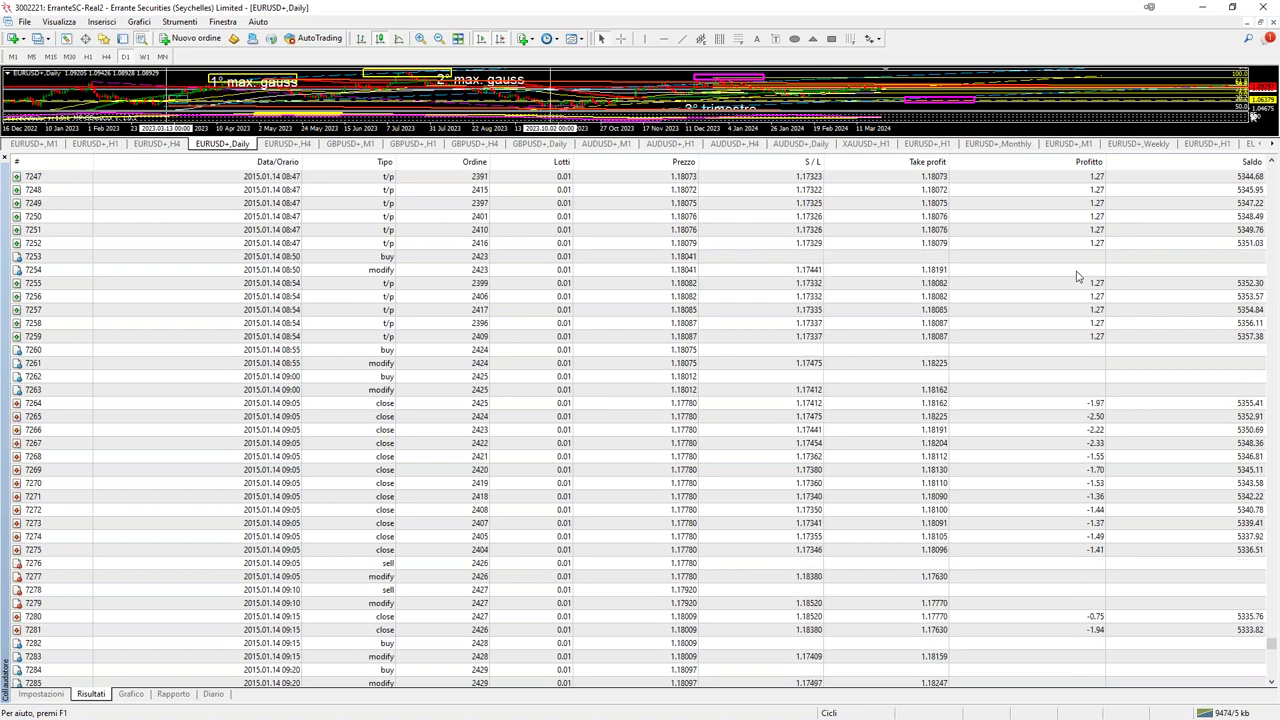
scroll(1085, 420, "down", 13)
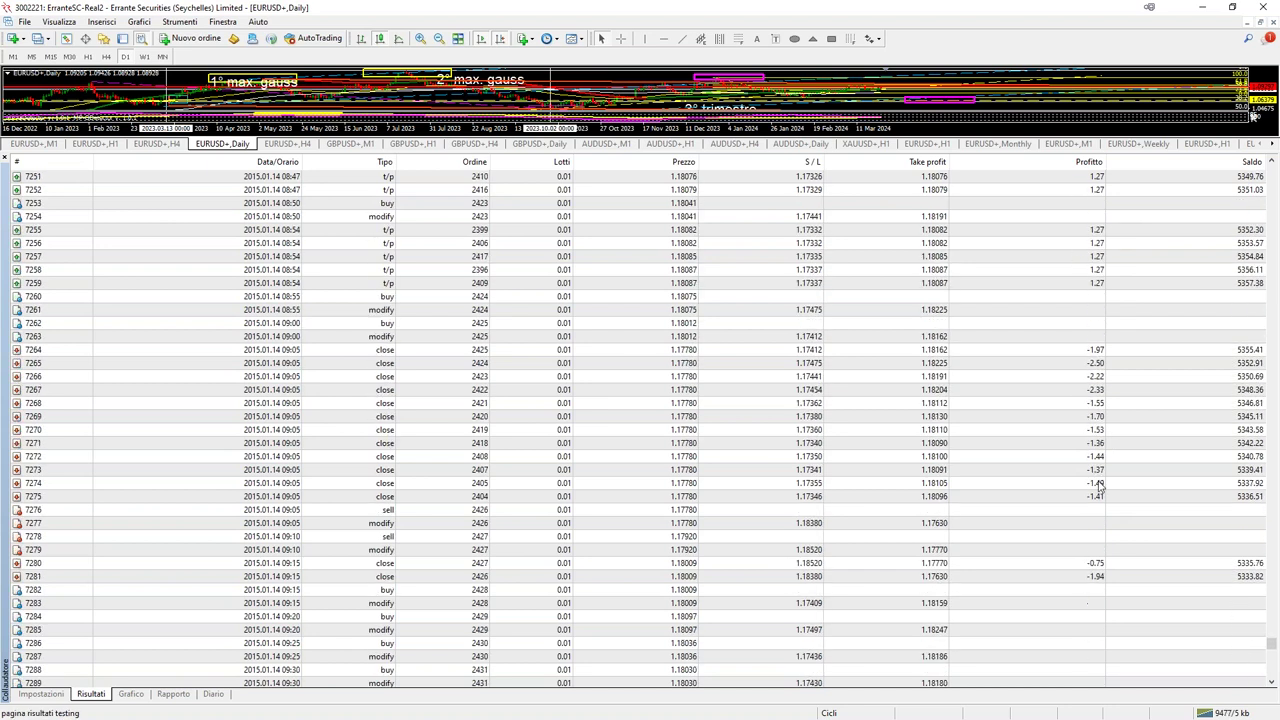
scroll(1063, 517, "down", 15)
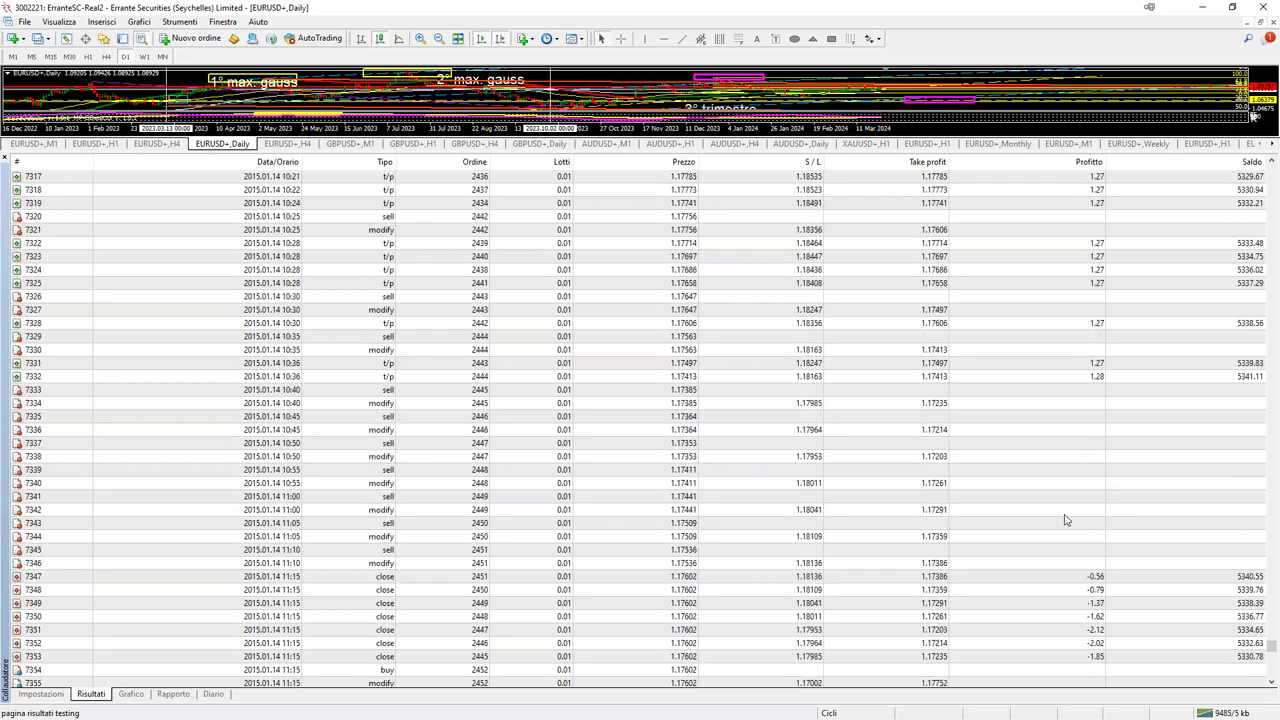
left_click(131, 694)
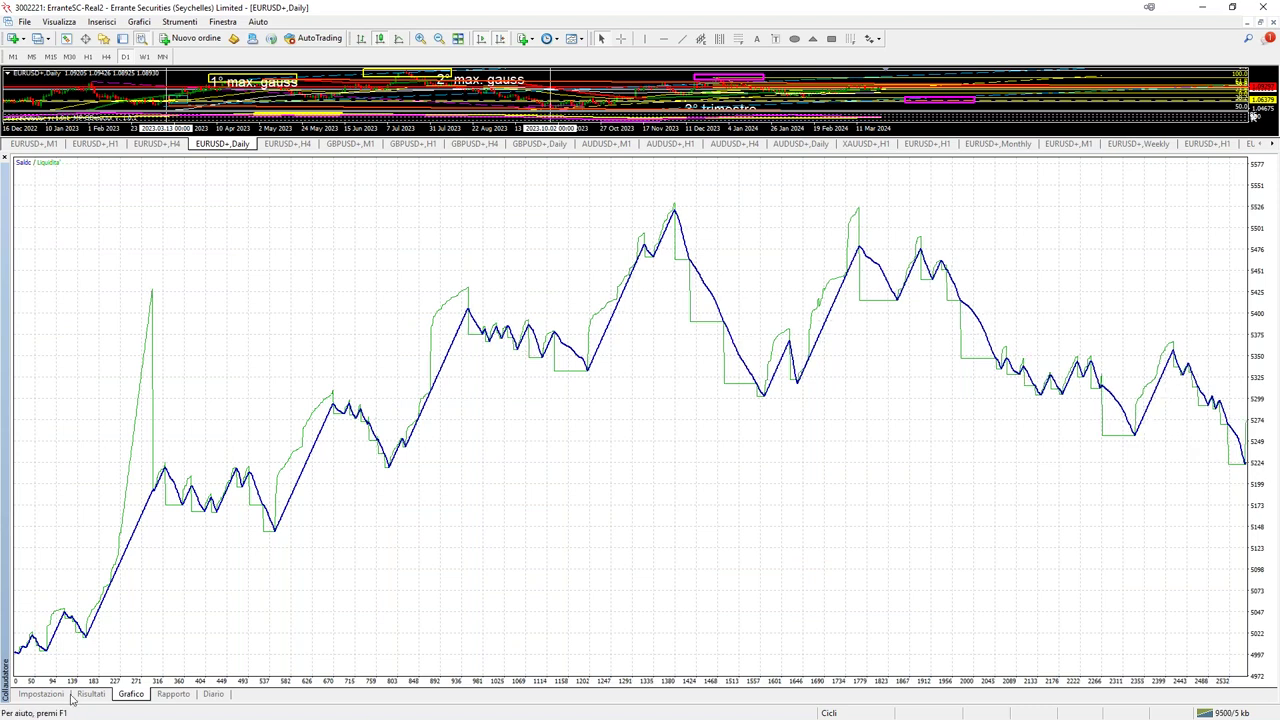
Stop the running backtest and set the LUA-MP-EA72 expert's take profit to 25 pips in its input values.
left_click(37, 694)
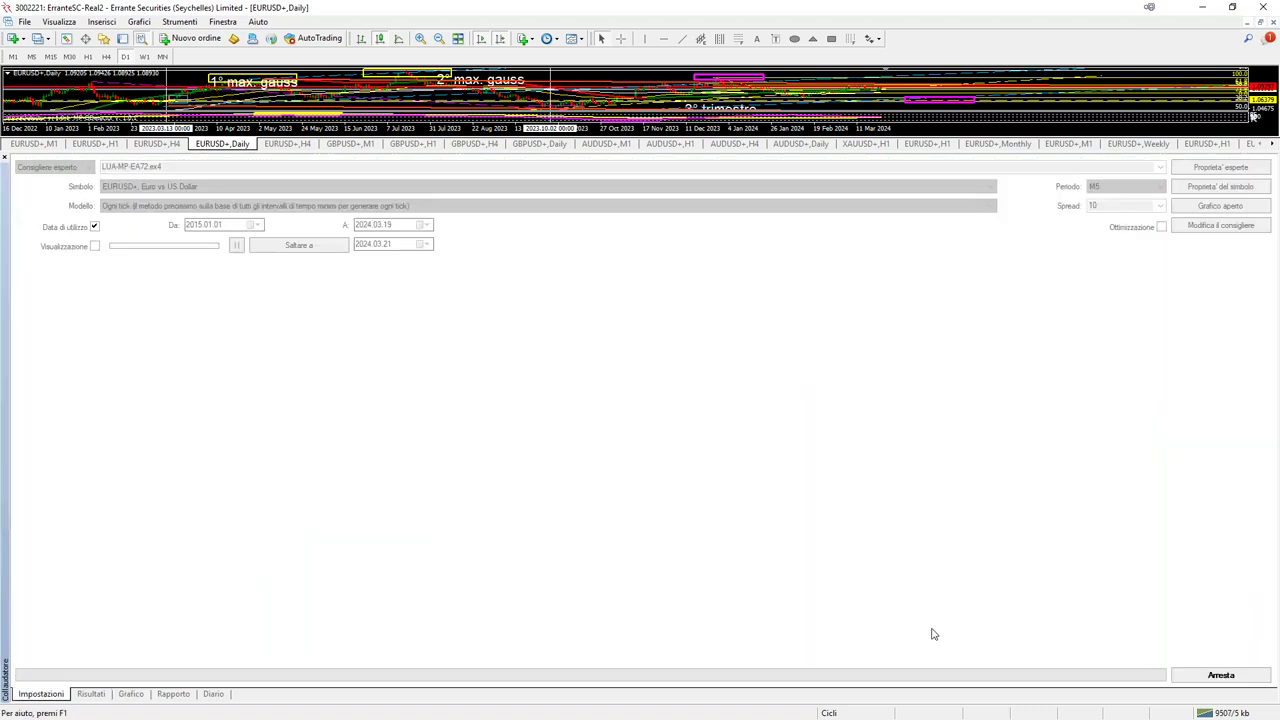
left_click(1220, 168)
double_click(590, 211)
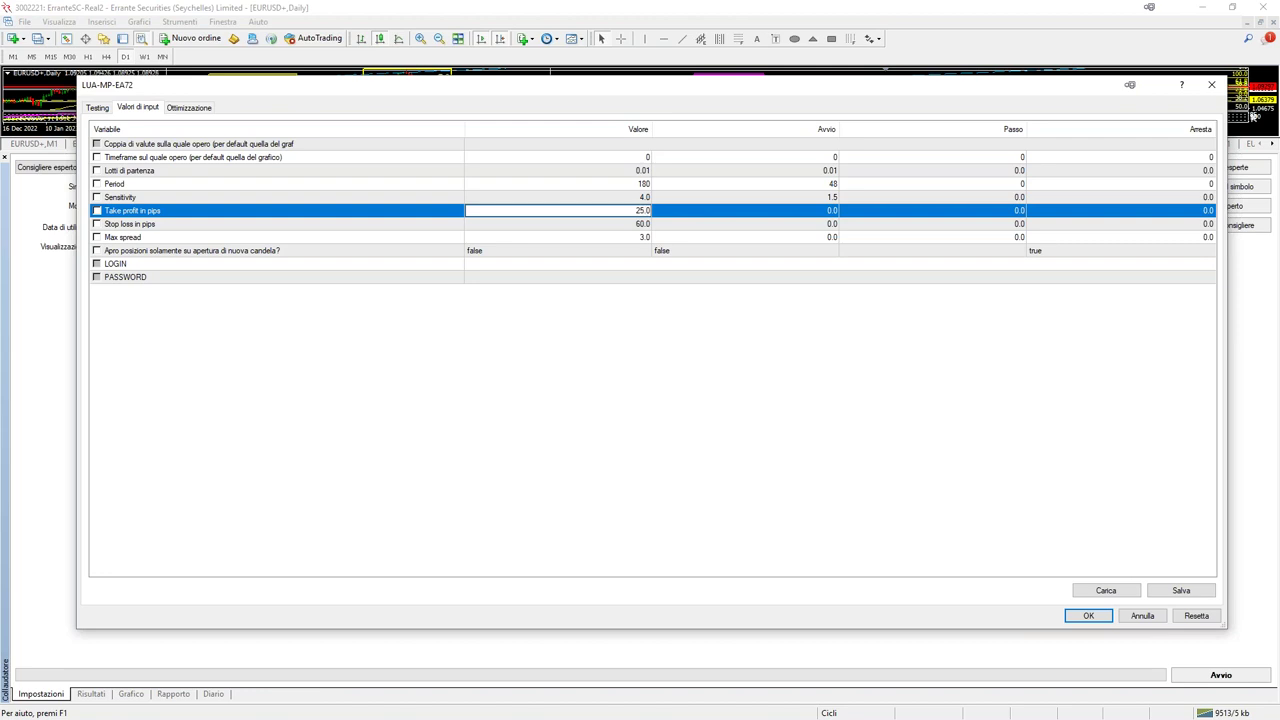
Review the expert's Period, Sensitivity, Max spread and Take profit input values.
left_click(589, 186)
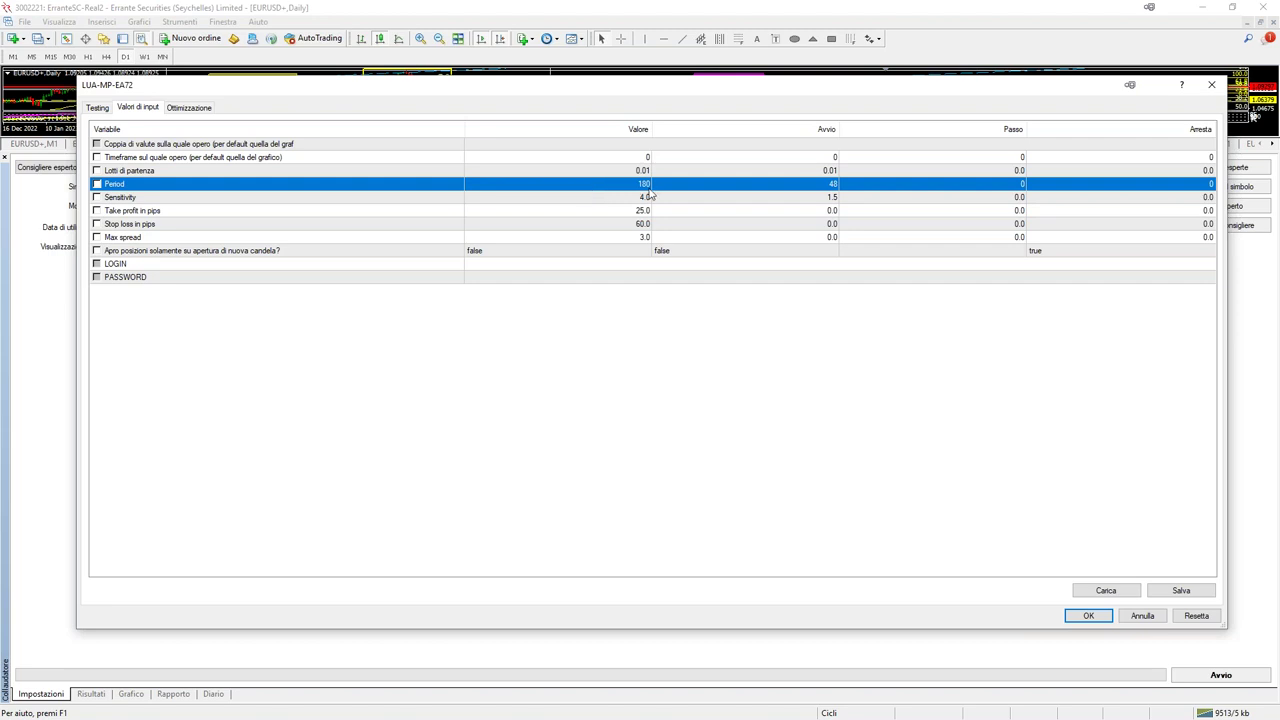
left_click(621, 199)
left_click(604, 241)
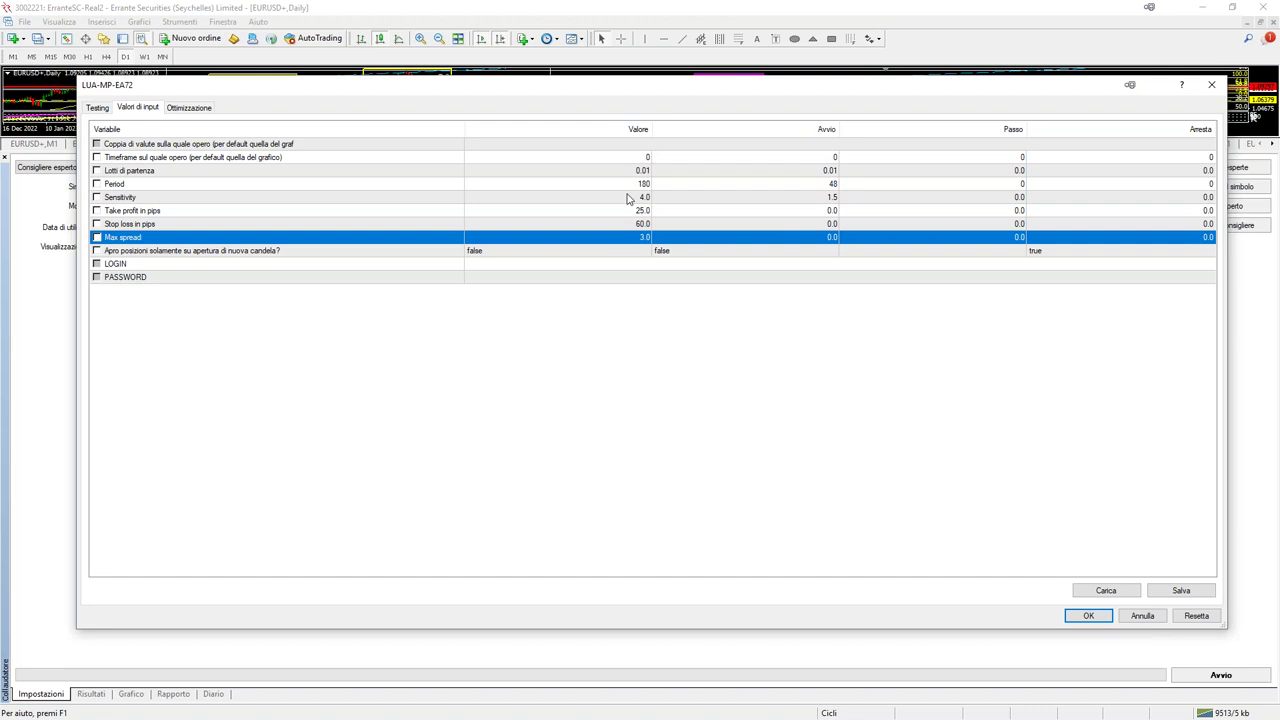
double_click(627, 199)
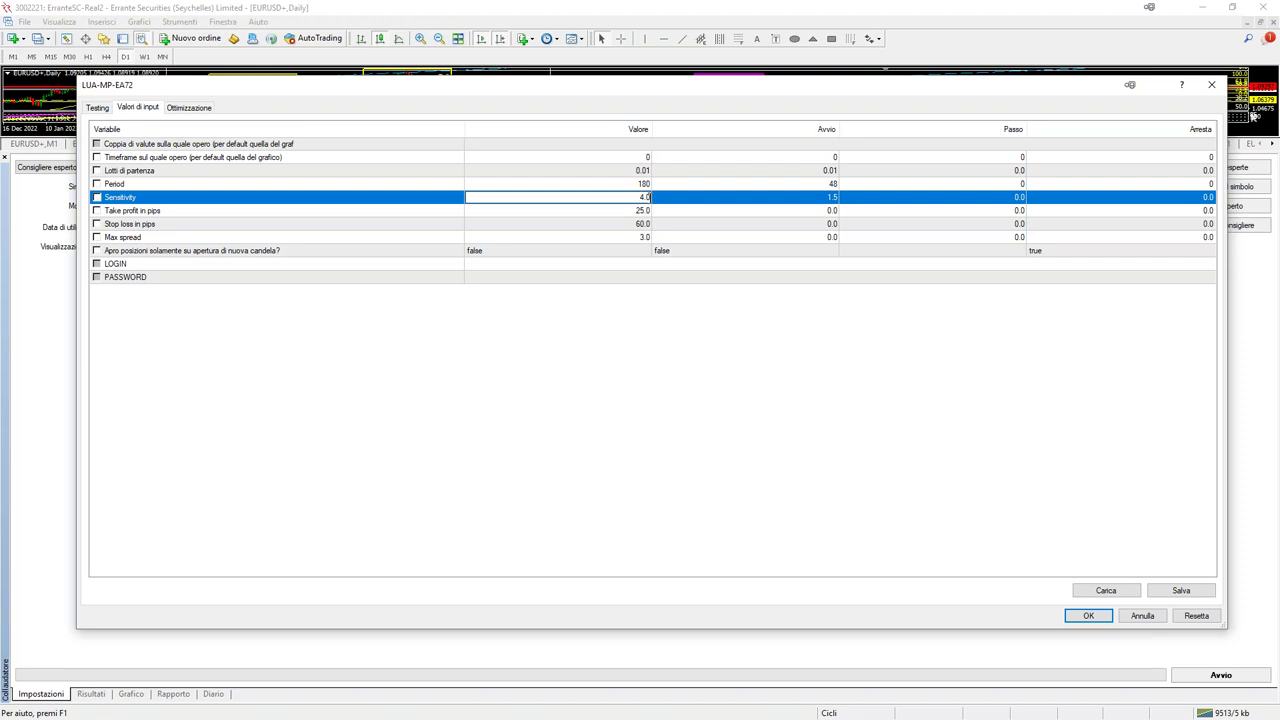
left_click(630, 217)
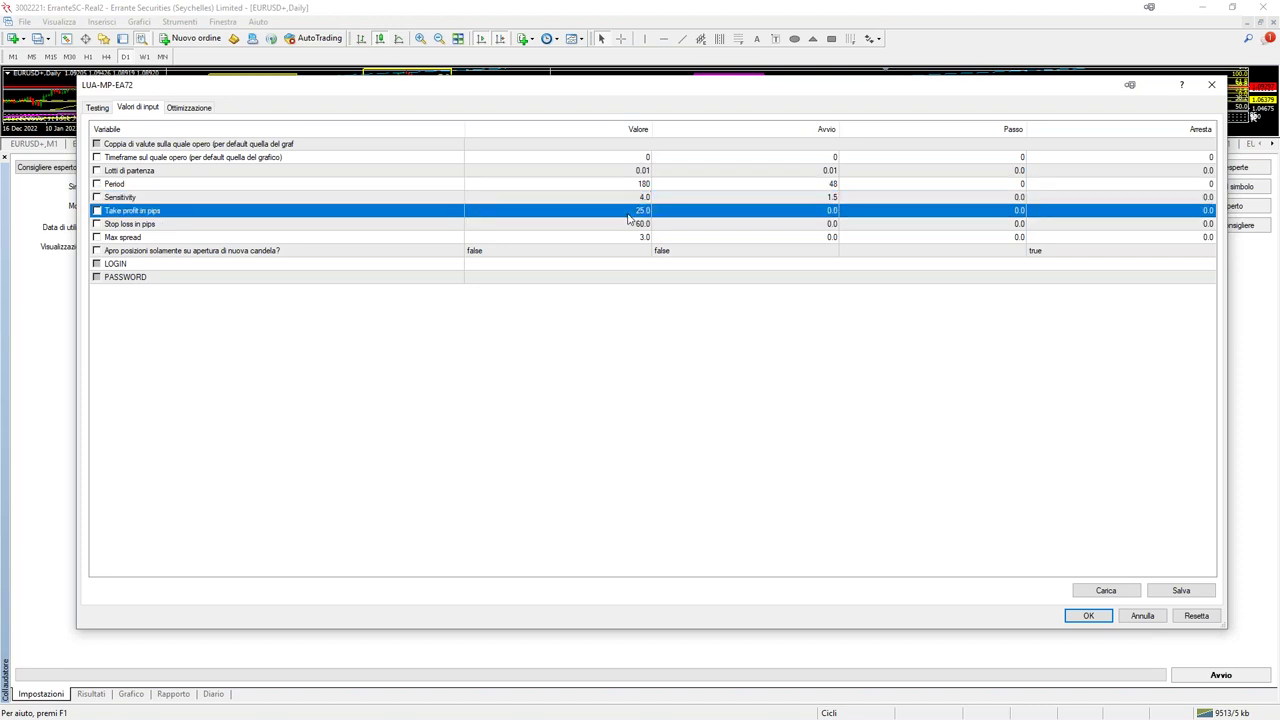
left_click(628, 212)
Set the expert's stop loss to 50 pips, accept the input values and start the EURUSD+ backtest.
left_click(628, 224)
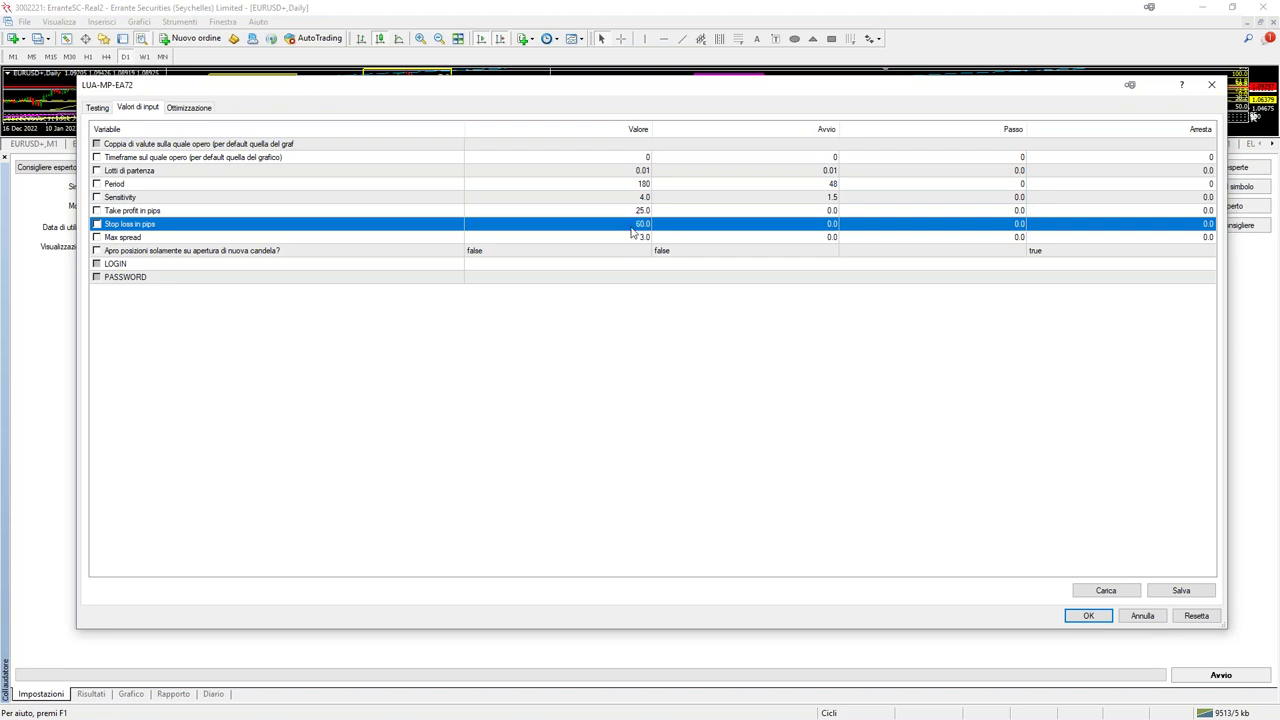
left_click(631, 227)
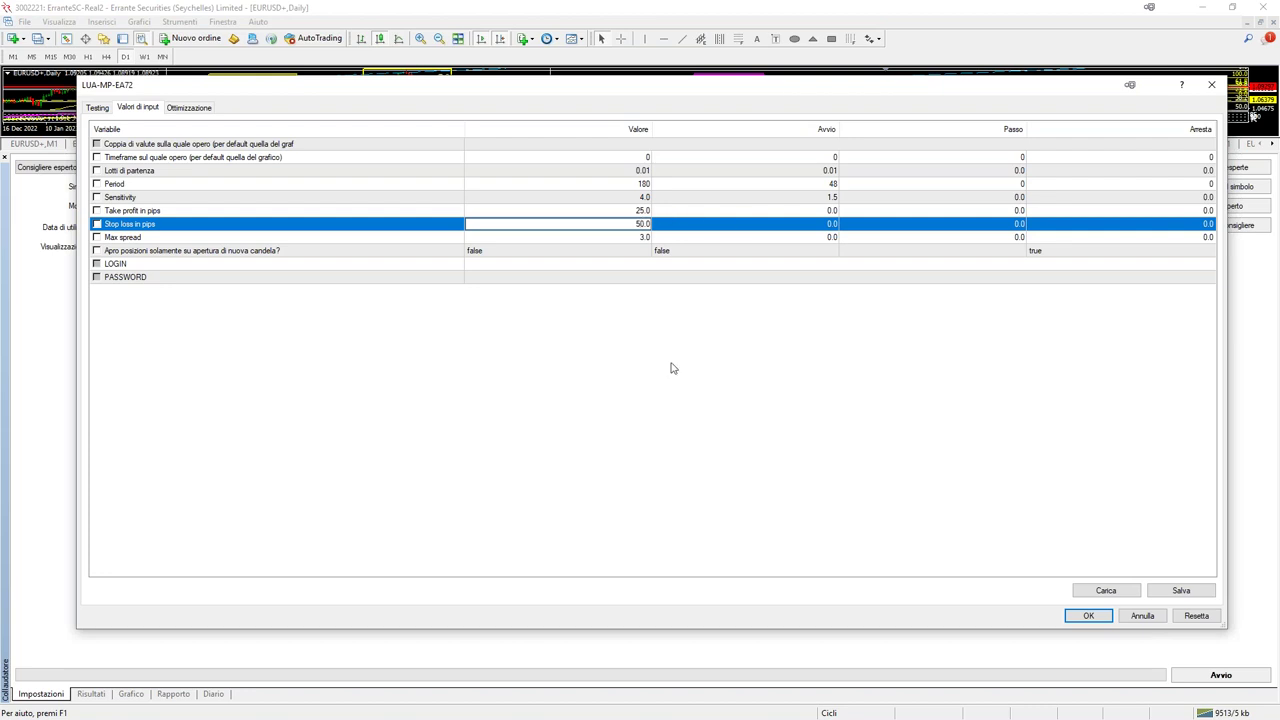
left_click(1096, 617)
left_click(1089, 616)
left_click(1221, 675)
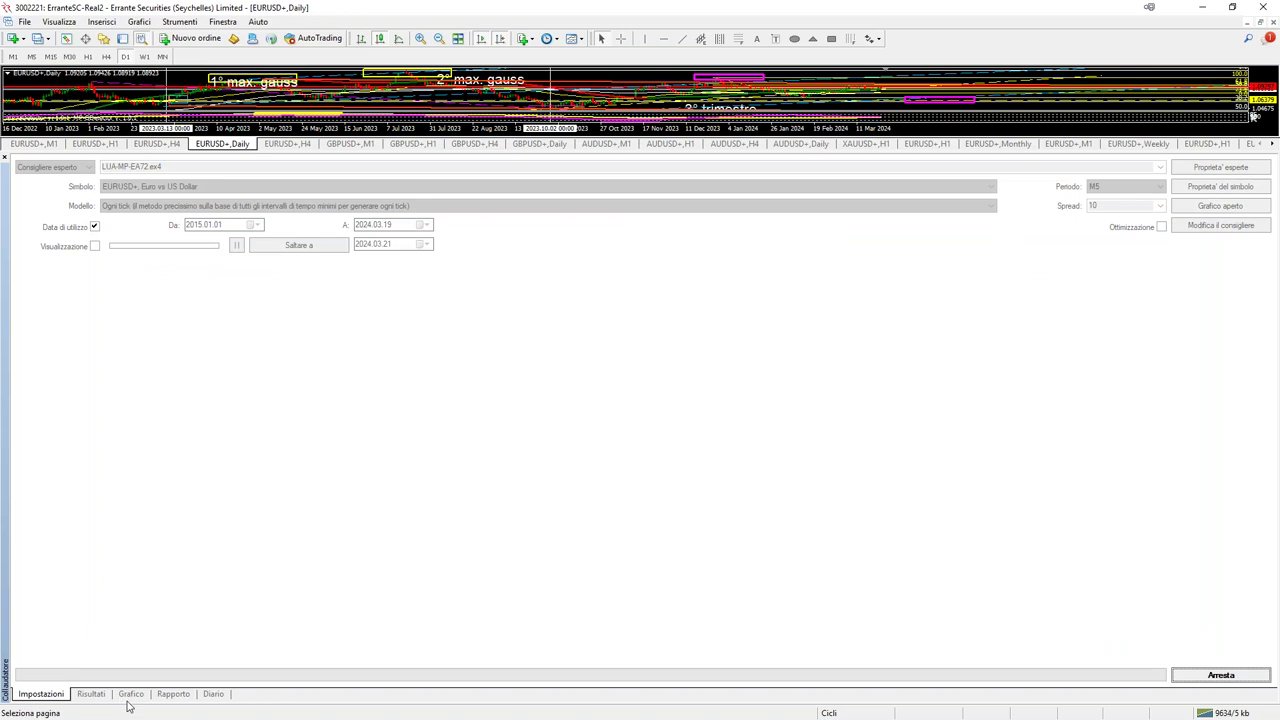
Show the new backtest's balance graph, sketch and circle peak and trough shapes over the curve, and clear the marks.
left_click(130, 694)
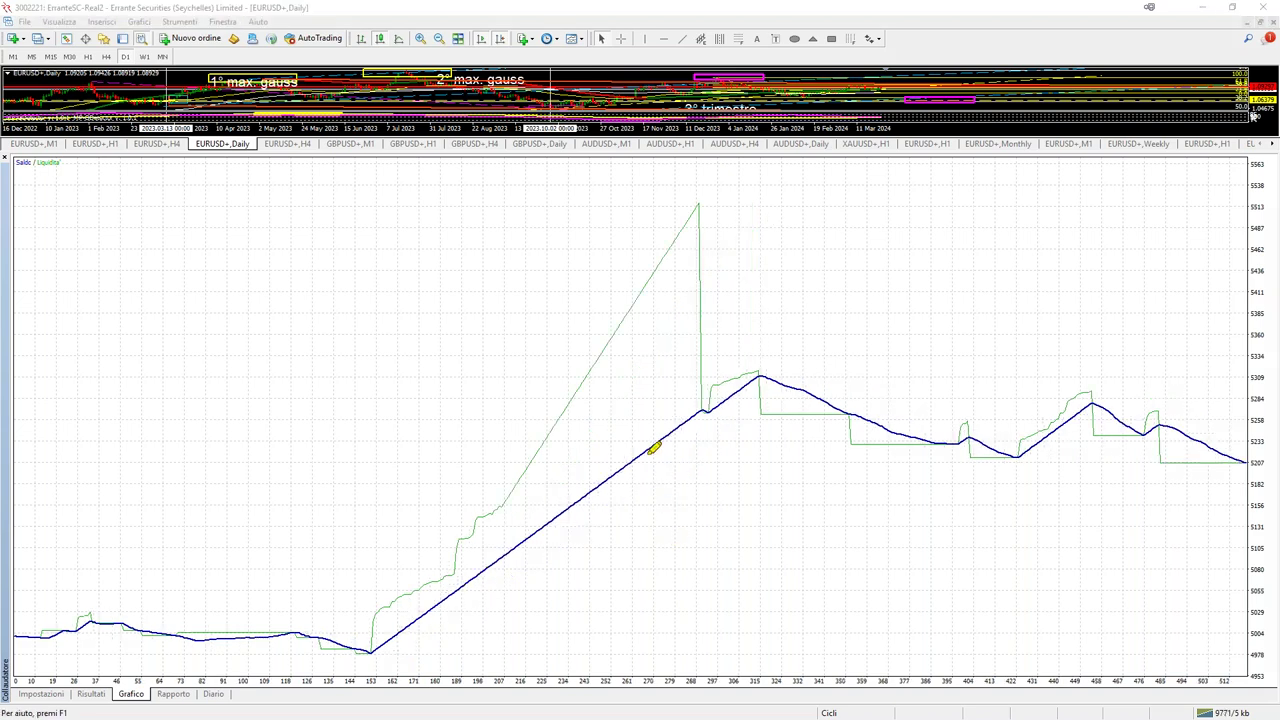
mouse_move(448, 543)
left_mouse_down()
mouse_move(609, 205)
mouse_move(644, 168)
mouse_move(703, 293)
mouse_move(725, 397)
mouse_move(781, 419)
mouse_move(785, 398)
mouse_move(850, 643)
mouse_move(945, 458)
left_mouse_up()
left_click_drag(812, 483, 855, 700)
left_click_drag(1024, 600, 708, 545)
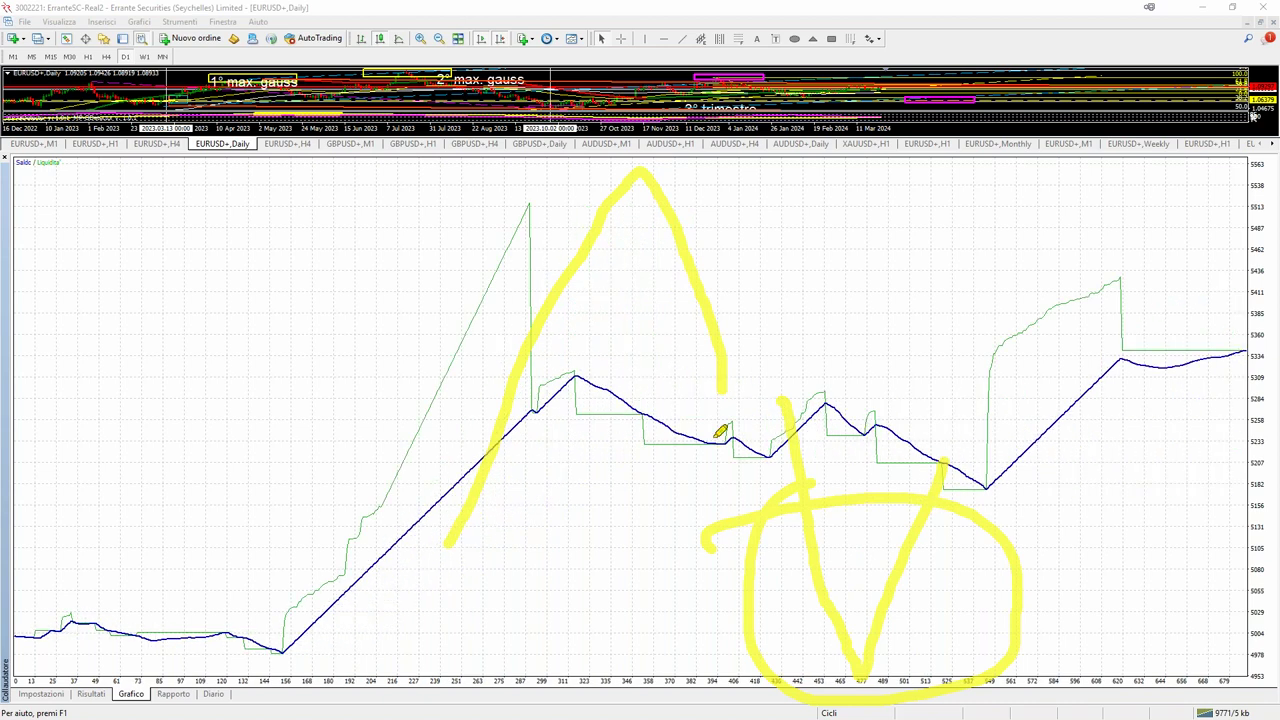
mouse_move(368, 463)
left_mouse_down()
mouse_move(489, 204)
mouse_move(578, 258)
left_mouse_up()
left_click_drag(428, 414, 522, 280)
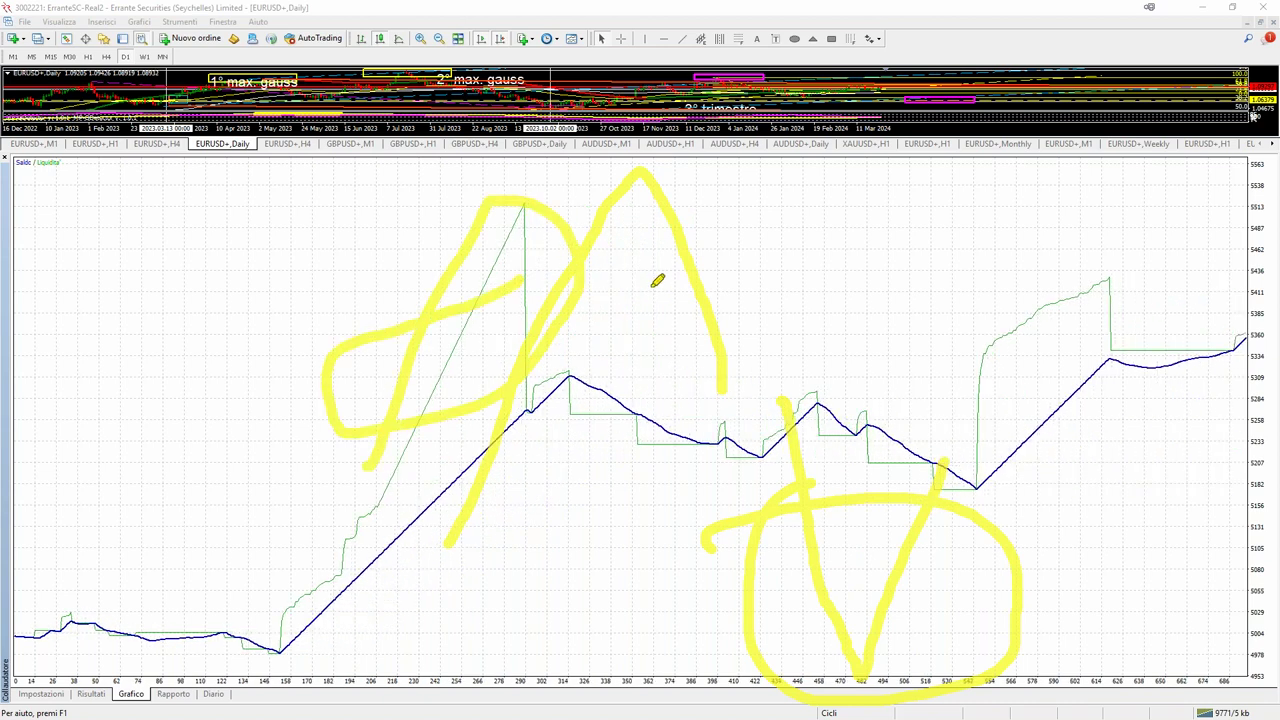
left_click_drag(1152, 262, 1105, 268)
mouse_move(926, 369)
left_mouse_down()
mouse_move(1184, 238)
mouse_move(1103, 303)
left_mouse_up()
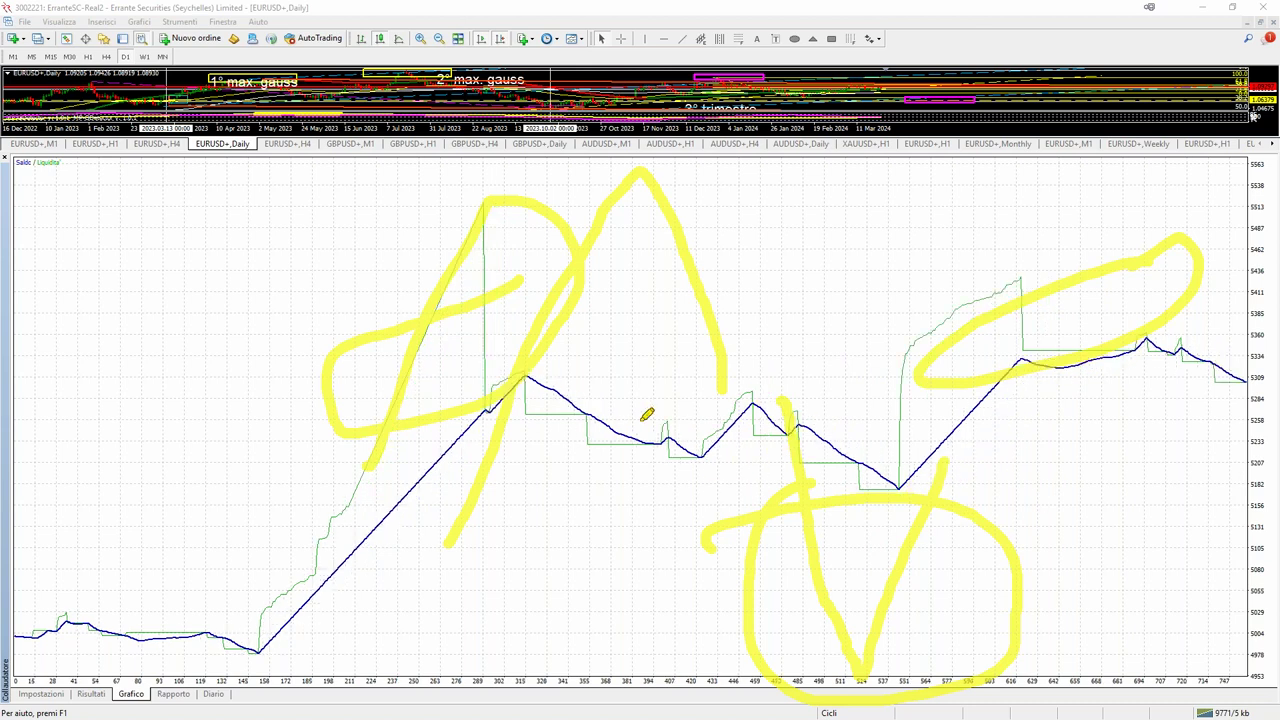
left_click_drag(808, 500, 865, 682)
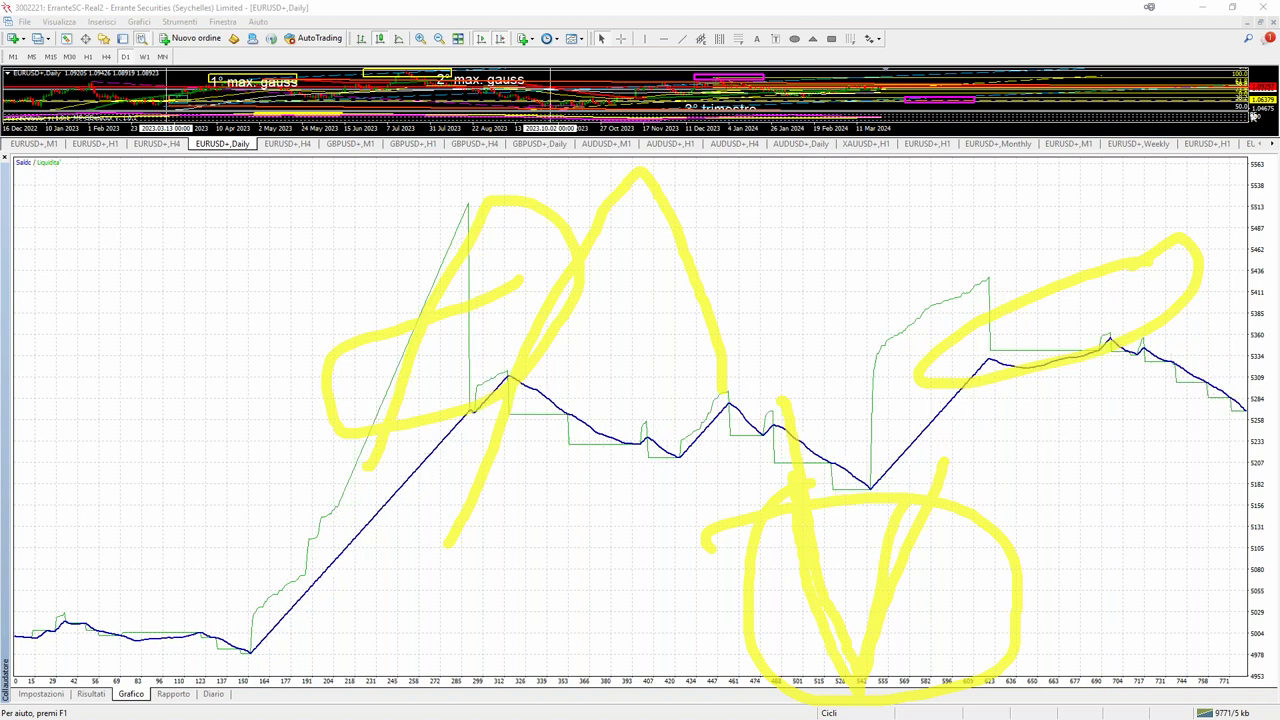
key("e")
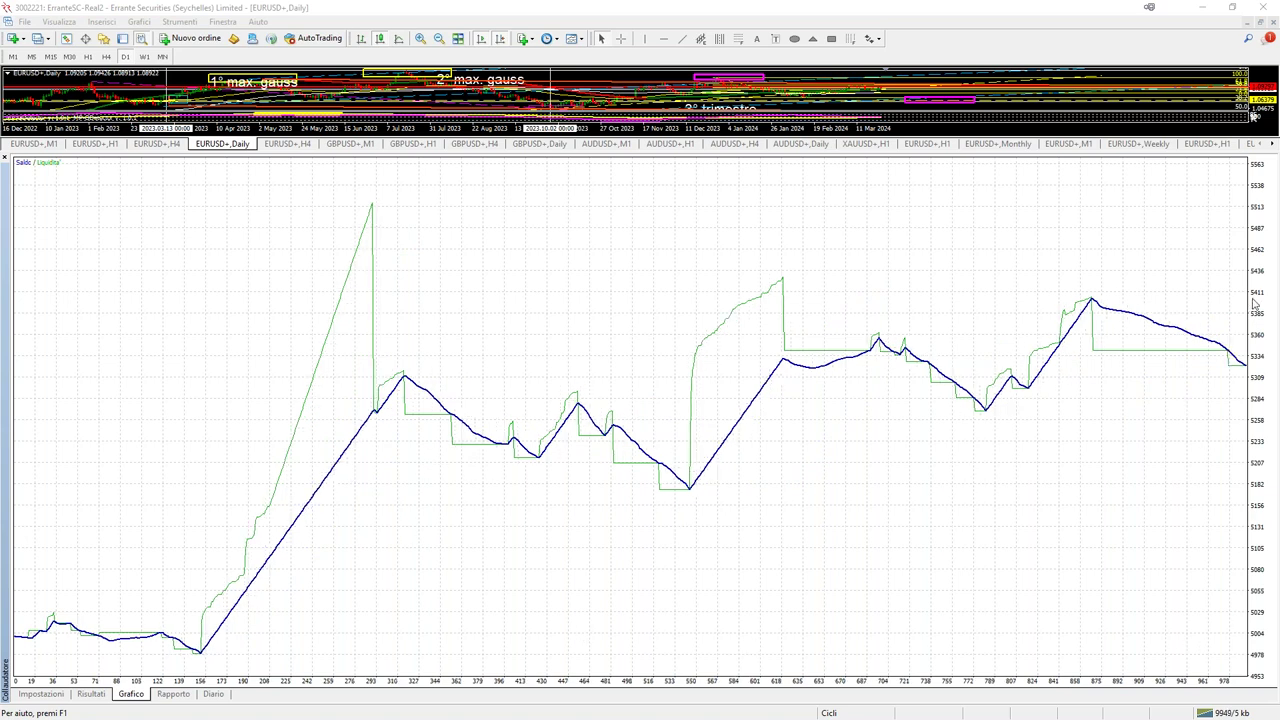
left_click(218, 546)
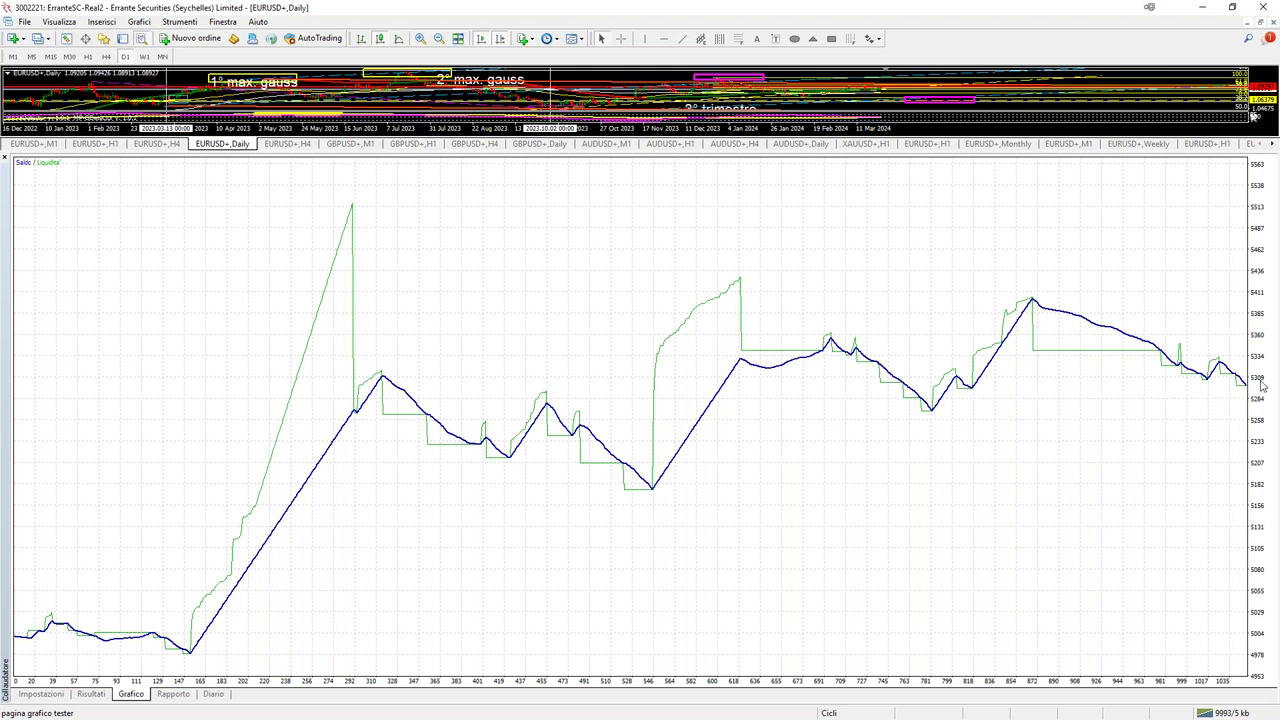
mouse_move(1243, 386)
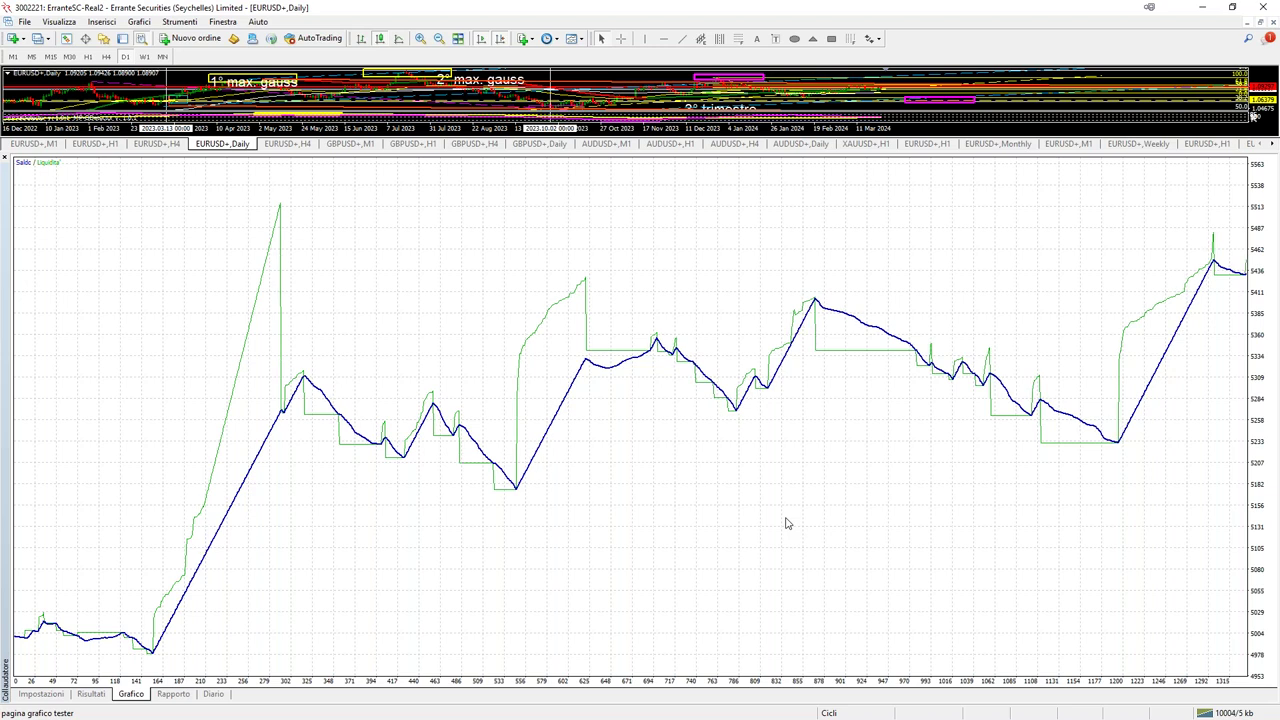
mouse_move(527, 492)
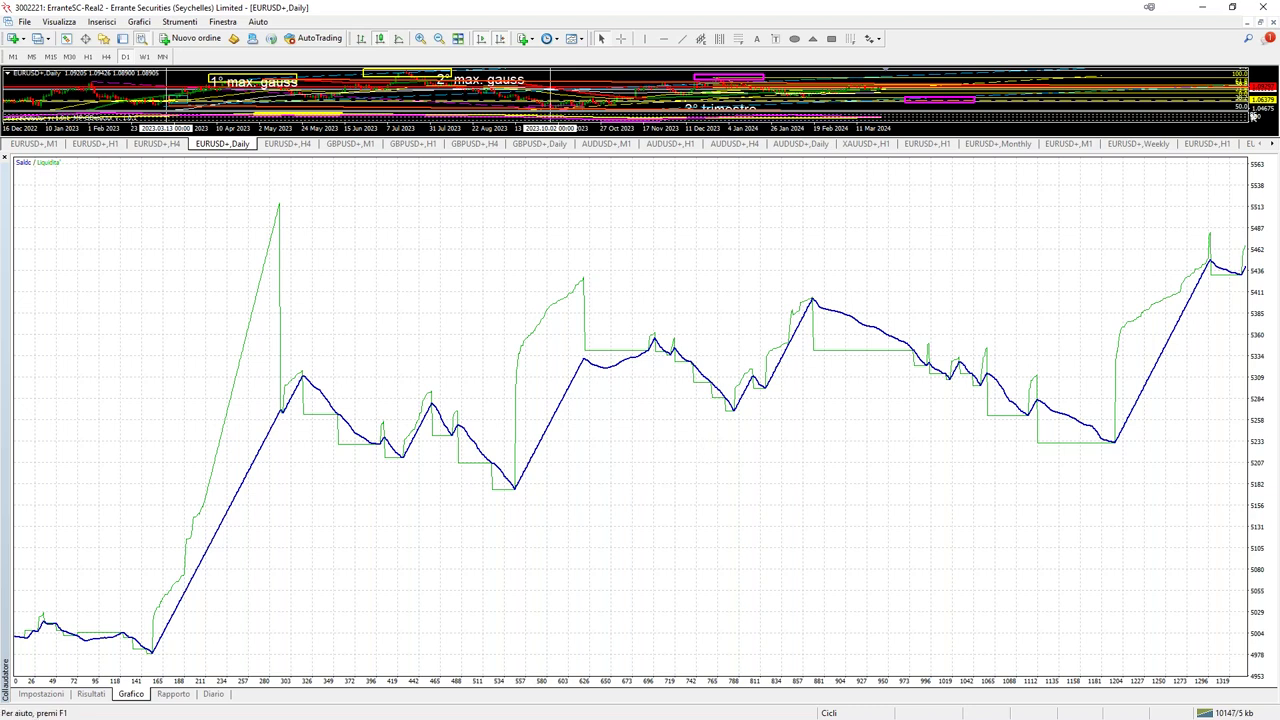
Mark the balance curve's successive lows, its long decline and its rebound with highlighter strokes, and clear the marks.
left_click_drag(486, 488, 602, 500)
left_click_drag(690, 408, 805, 408)
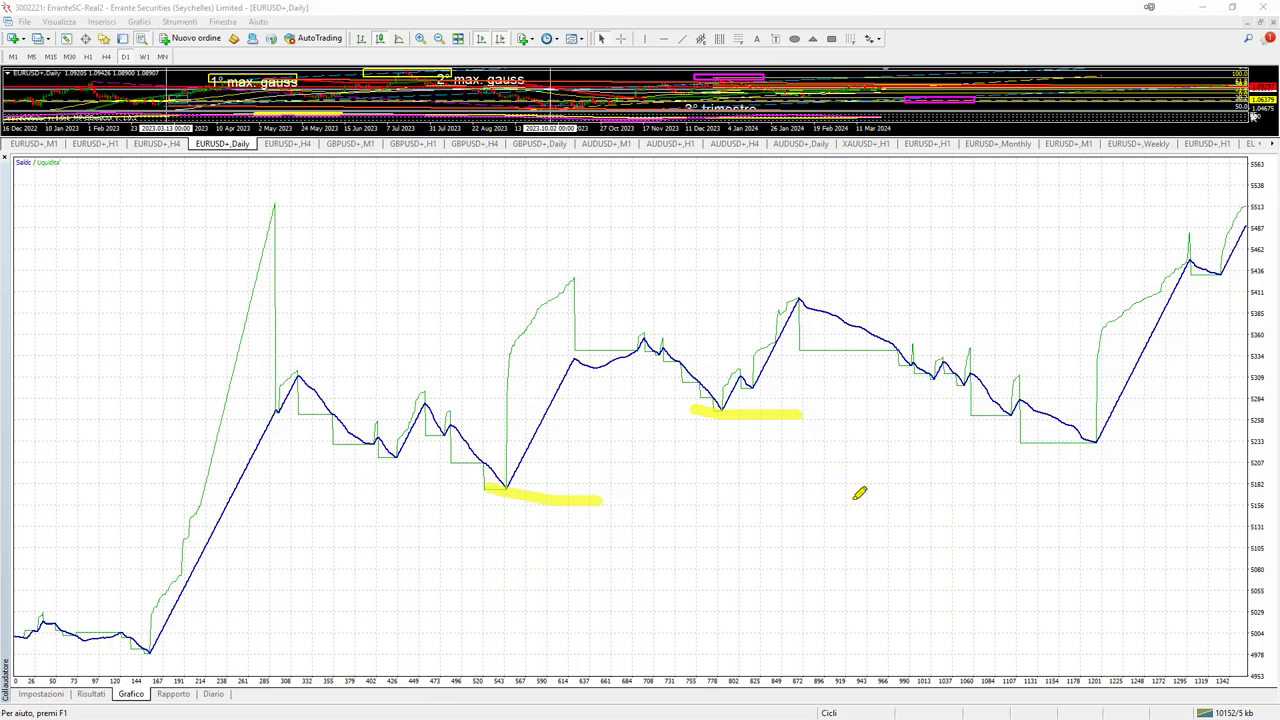
mouse_move(803, 306)
left_mouse_down()
mouse_move(858, 351)
mouse_move(963, 256)
mouse_move(955, 277)
mouse_move(967, 251)
mouse_move(1058, 212)
mouse_move(1098, 257)
mouse_move(1195, 162)
mouse_move(899, 368)
mouse_move(1056, 442)
mouse_move(1044, 444)
mouse_move(1161, 443)
mouse_move(1109, 441)
left_mouse_up()
left_click_drag(1110, 343, 1186, 210)
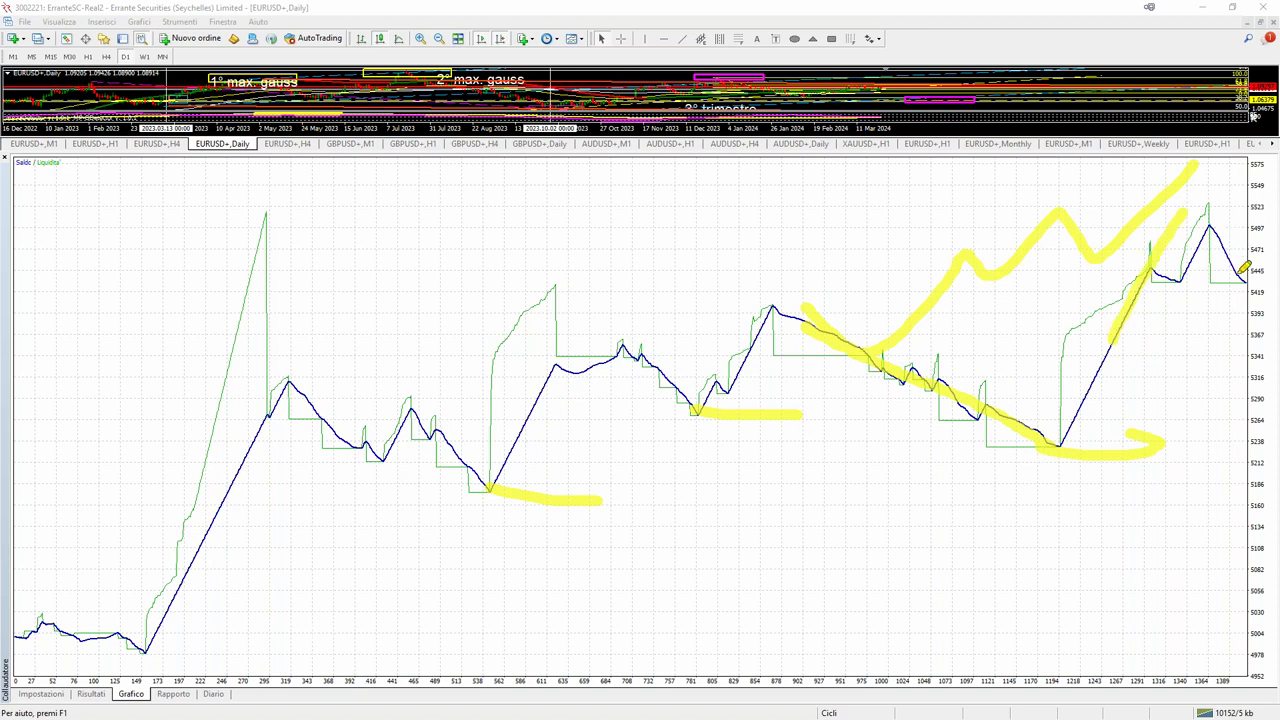
left_click_drag(1236, 283, 1272, 284)
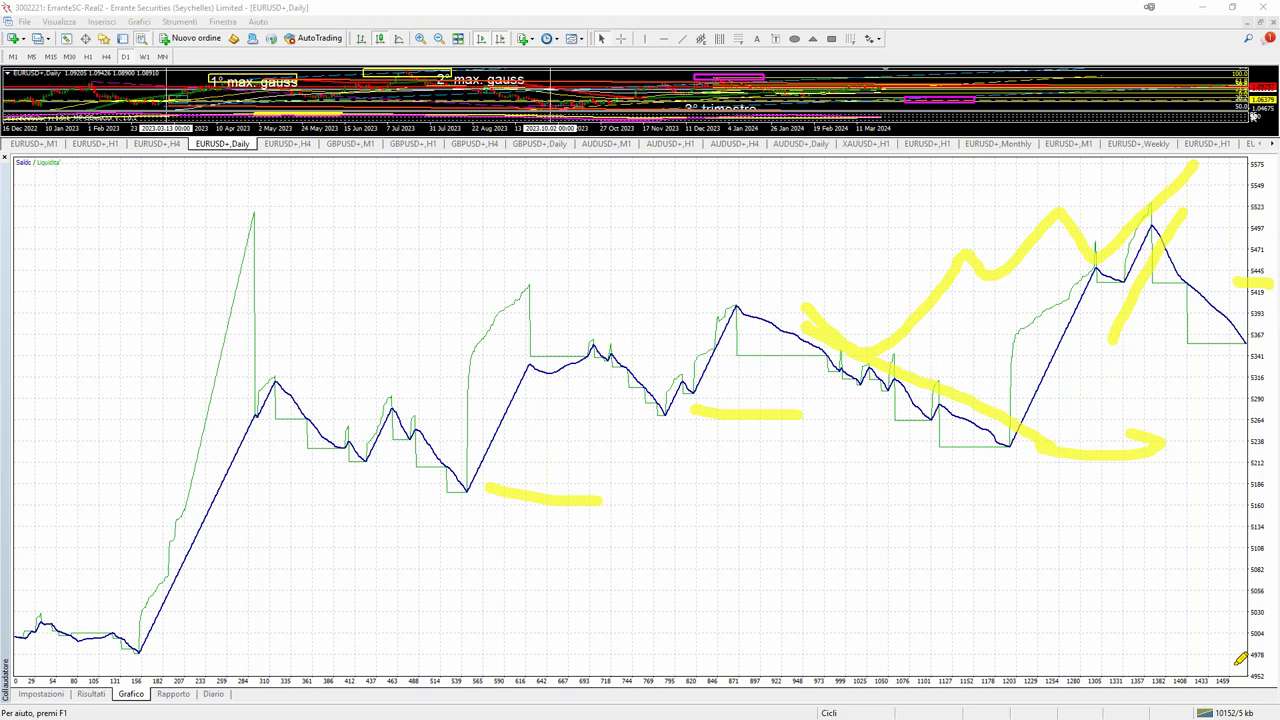
left_click_drag(1248, 344, 1135, 347)
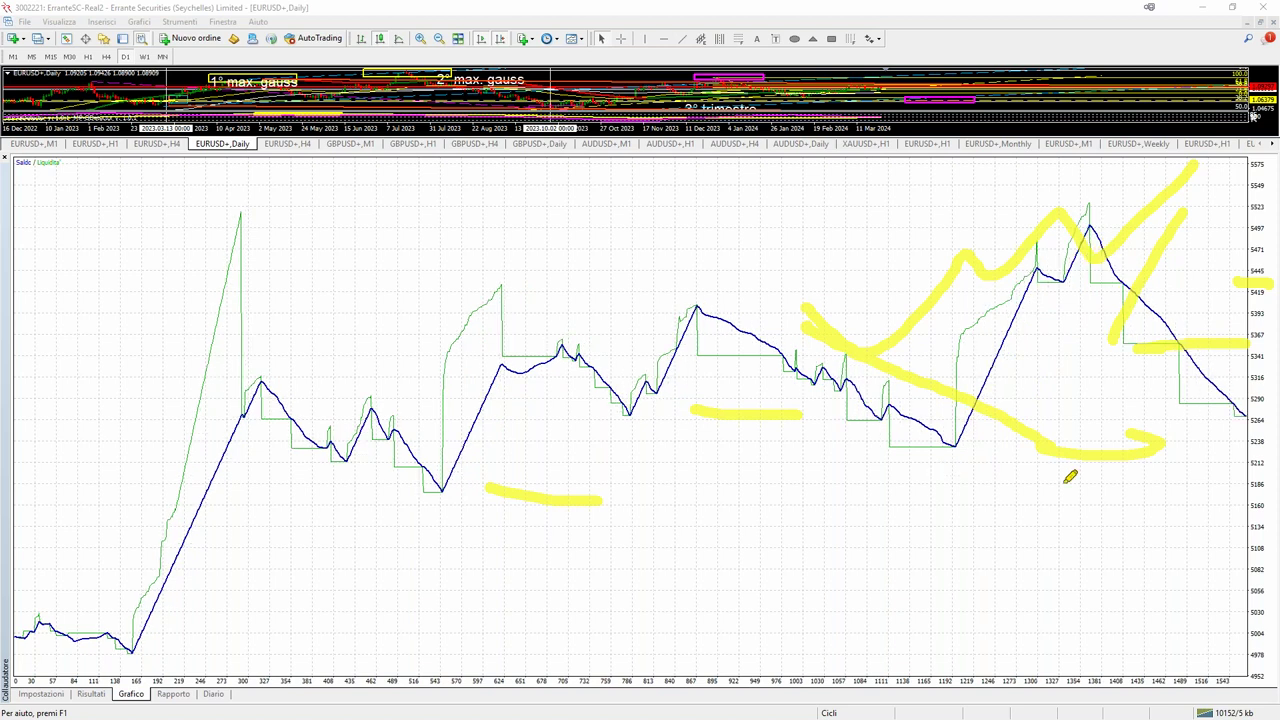
key("Escape")
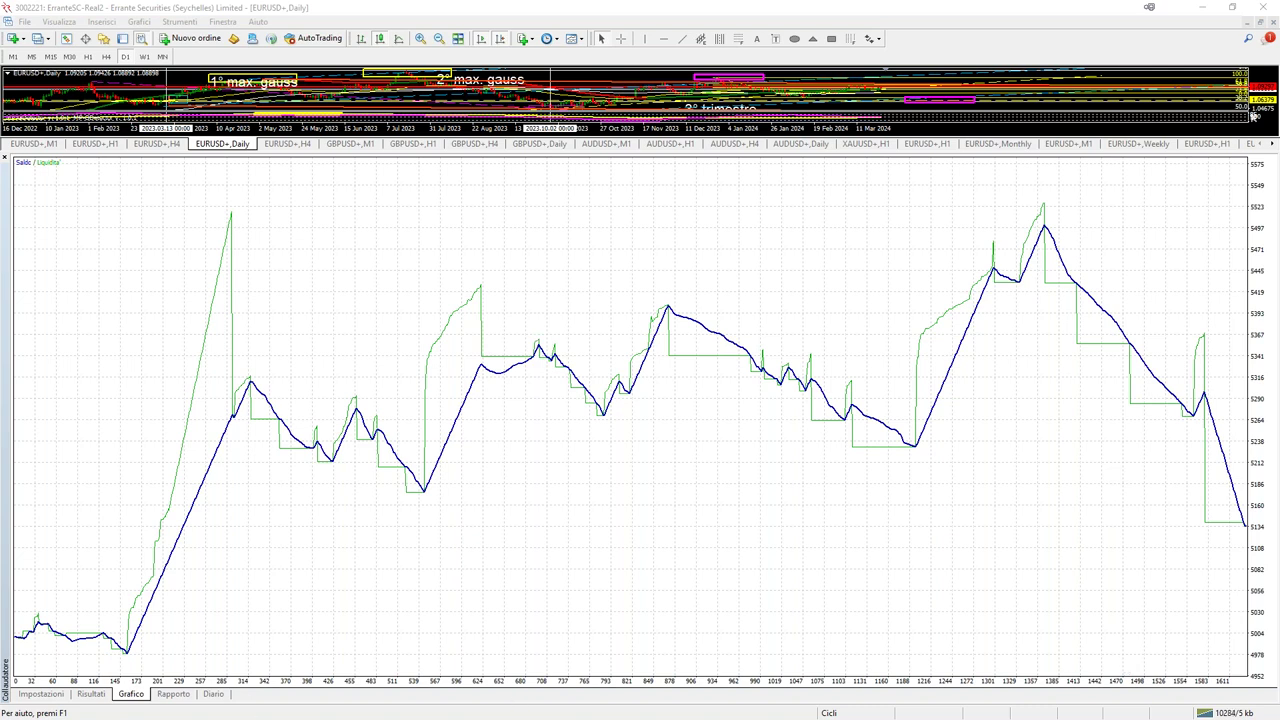
Examine the new backtest's trade results for 2015.01.09, including the closed and take-profit trades.
left_click(87, 697)
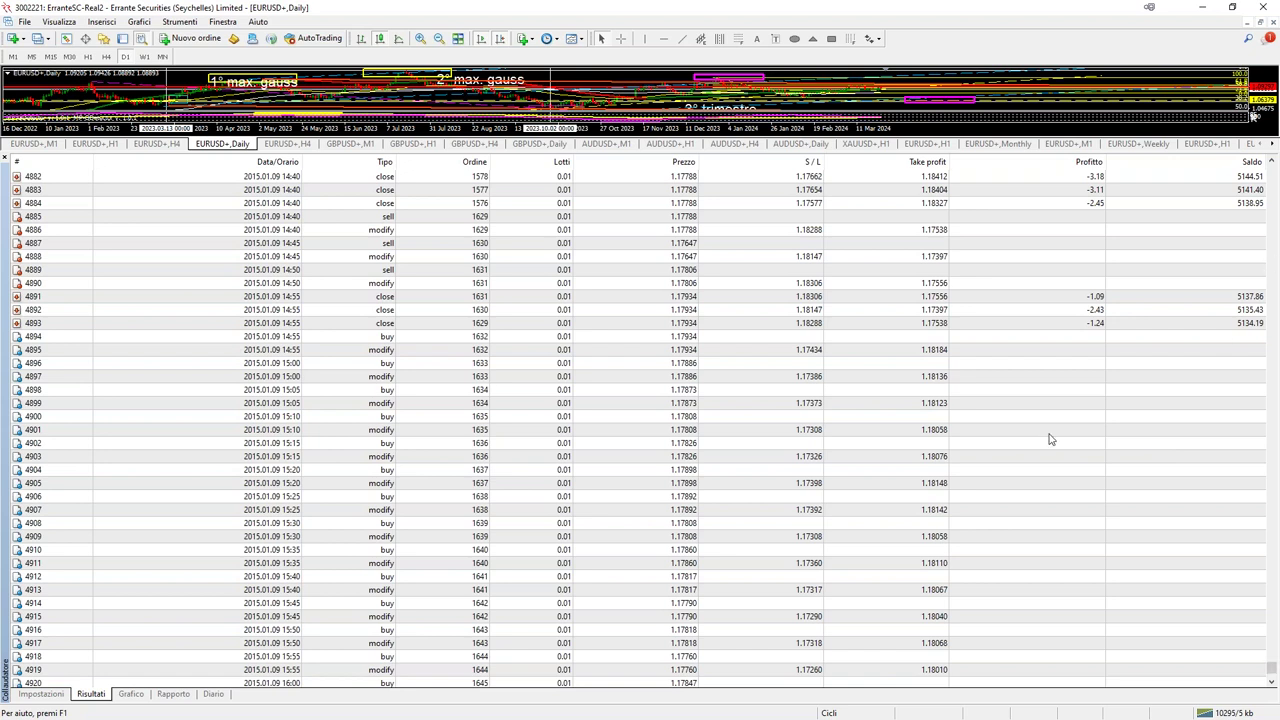
scroll(857, 557, "down", 3)
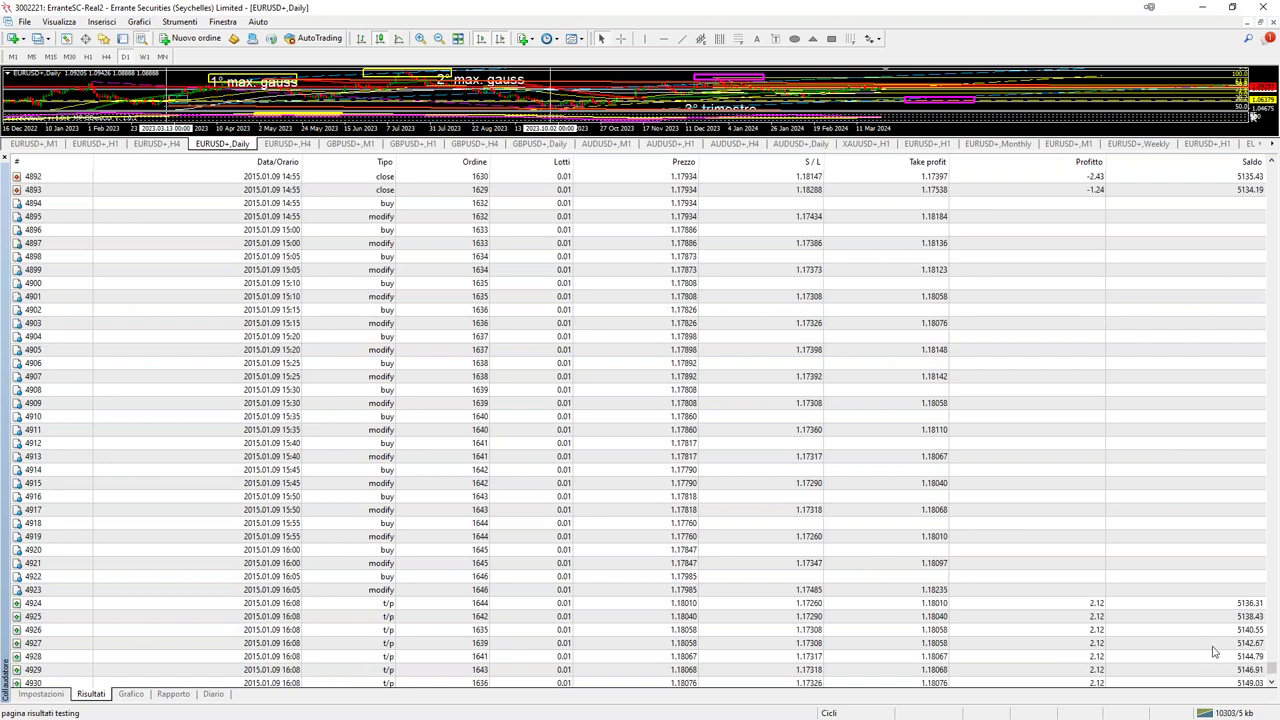
scroll(1228, 666, "down", 8)
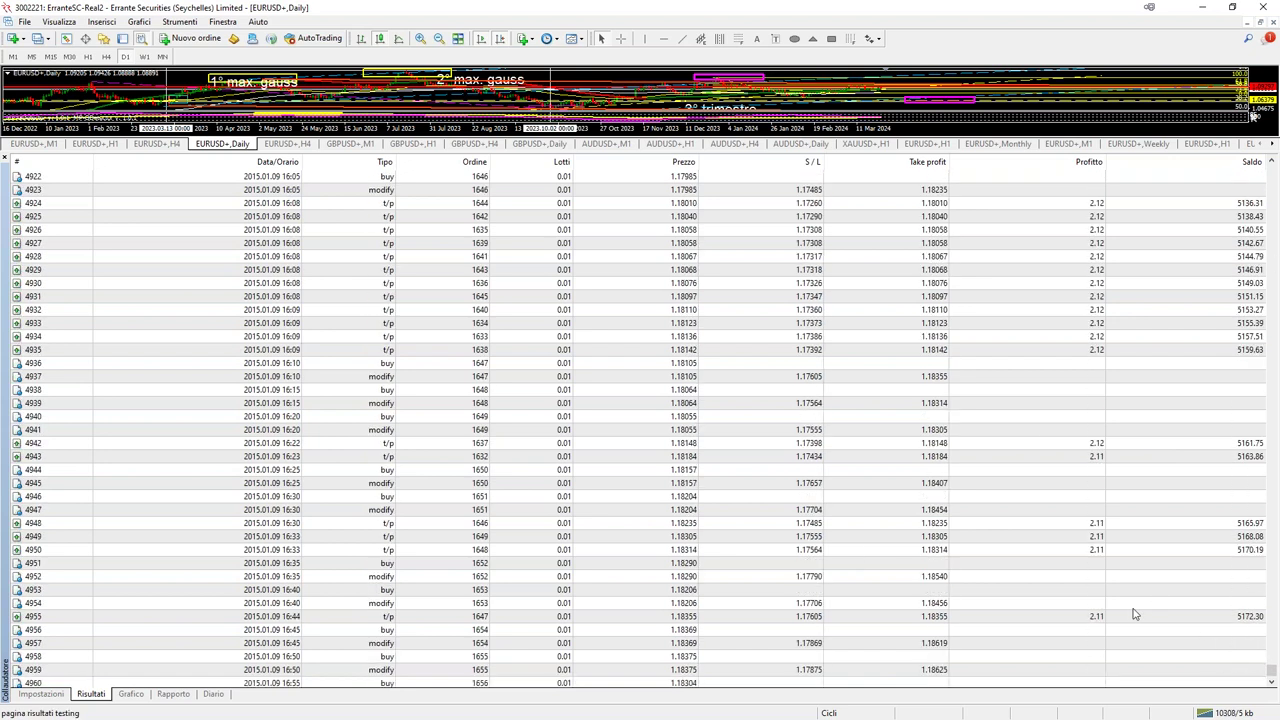
Review the losing trades closed on 2015.01.09 at 14:40 and select the last one in that group.
scroll(1200, 645, "down", 5)
scroll(992, 585, "up", 10)
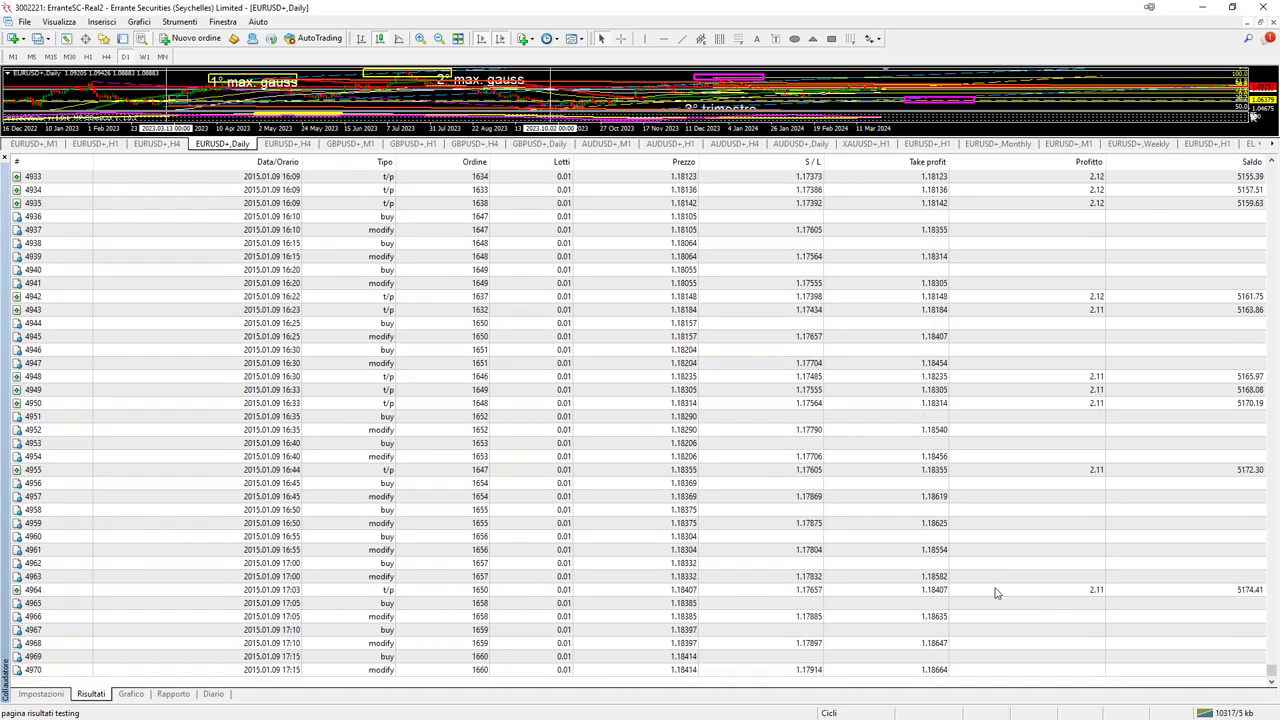
scroll(995, 595, "up", 15)
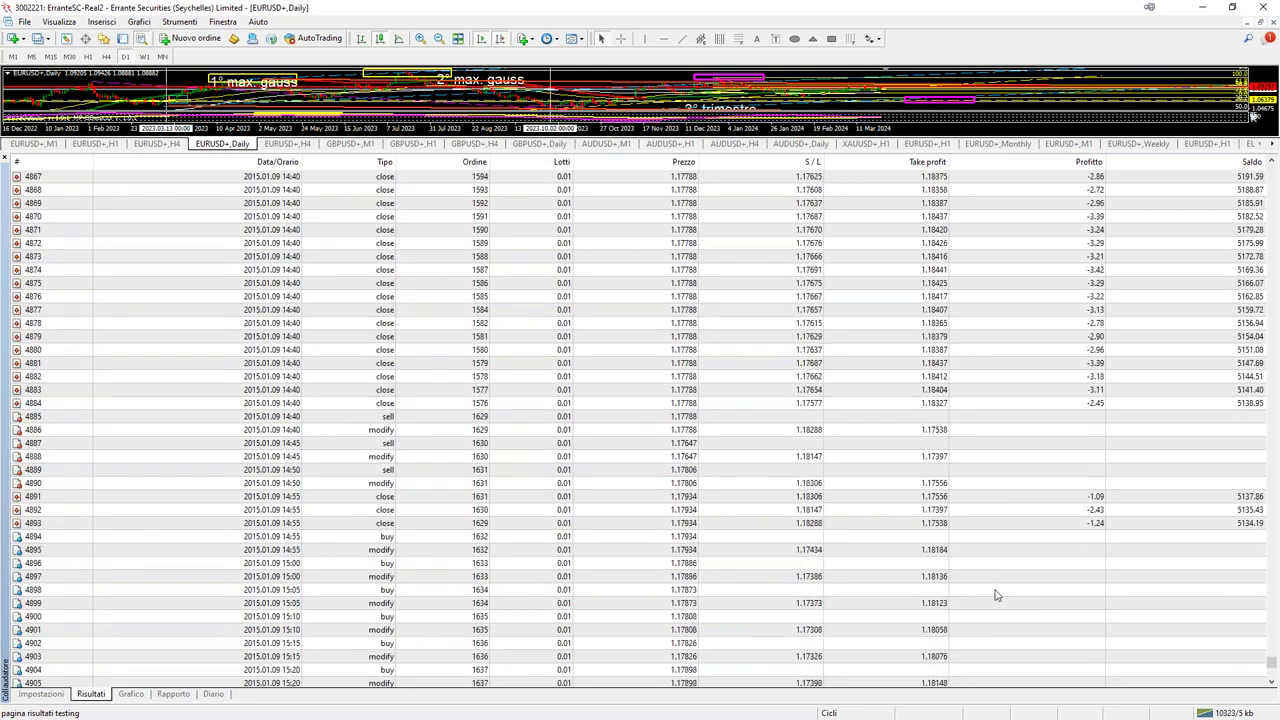
scroll(1060, 268, "up", 7)
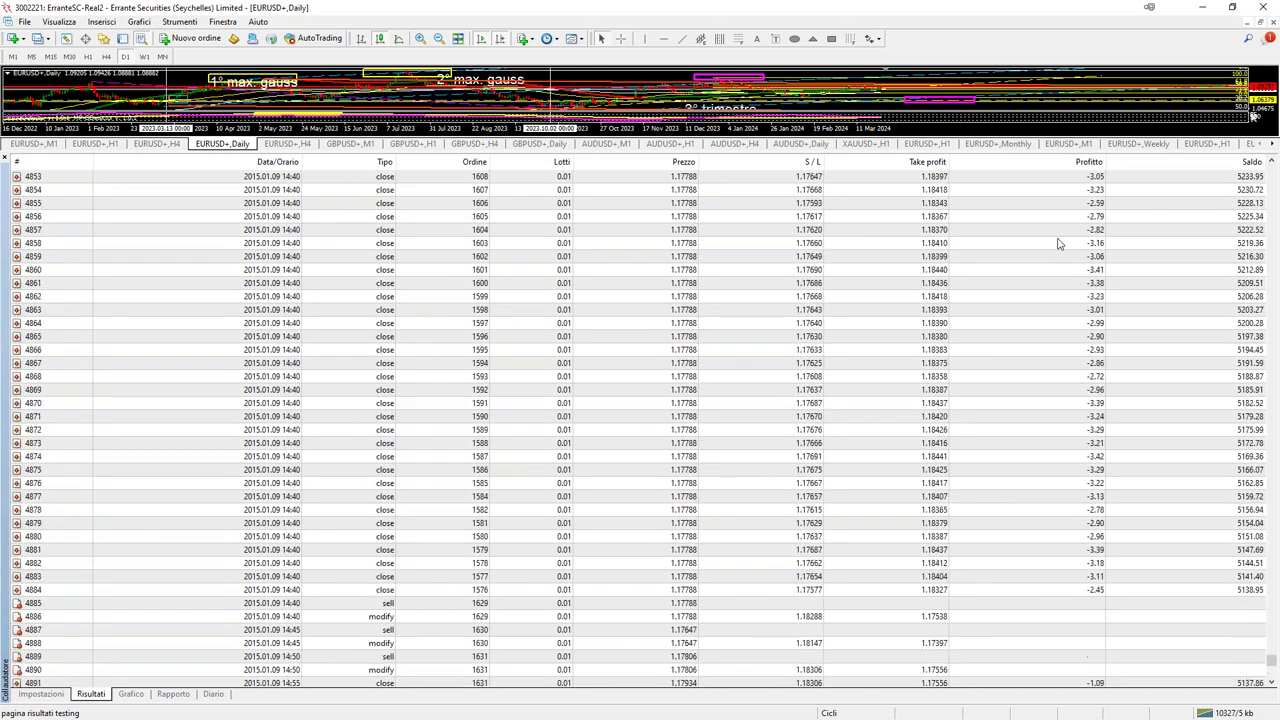
scroll(1093, 340, "up", 4)
scroll(1083, 378, "down", 15)
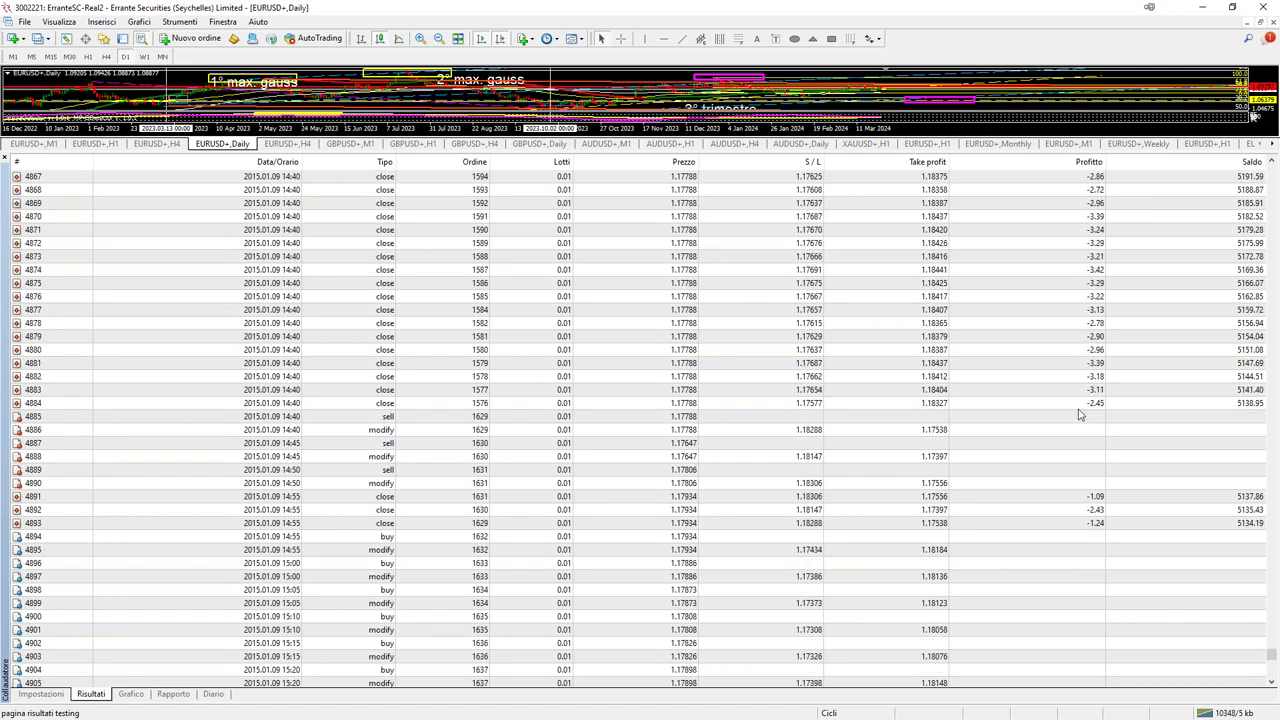
left_click(1079, 409)
Compare the trades closed at 14:40 and 14:55 on 2015.01.09 with the take-profit trades from 16:08 onward.
scroll(1057, 514, "down", 20)
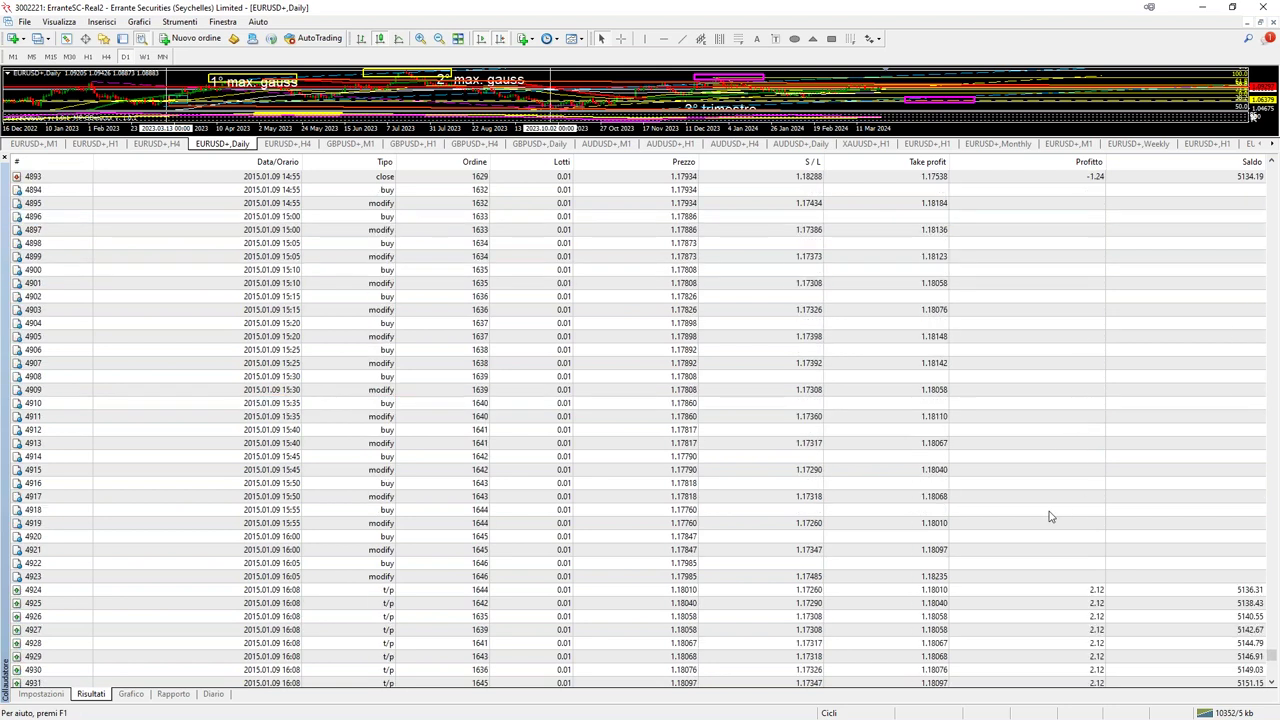
scroll(1028, 546, "down", 15)
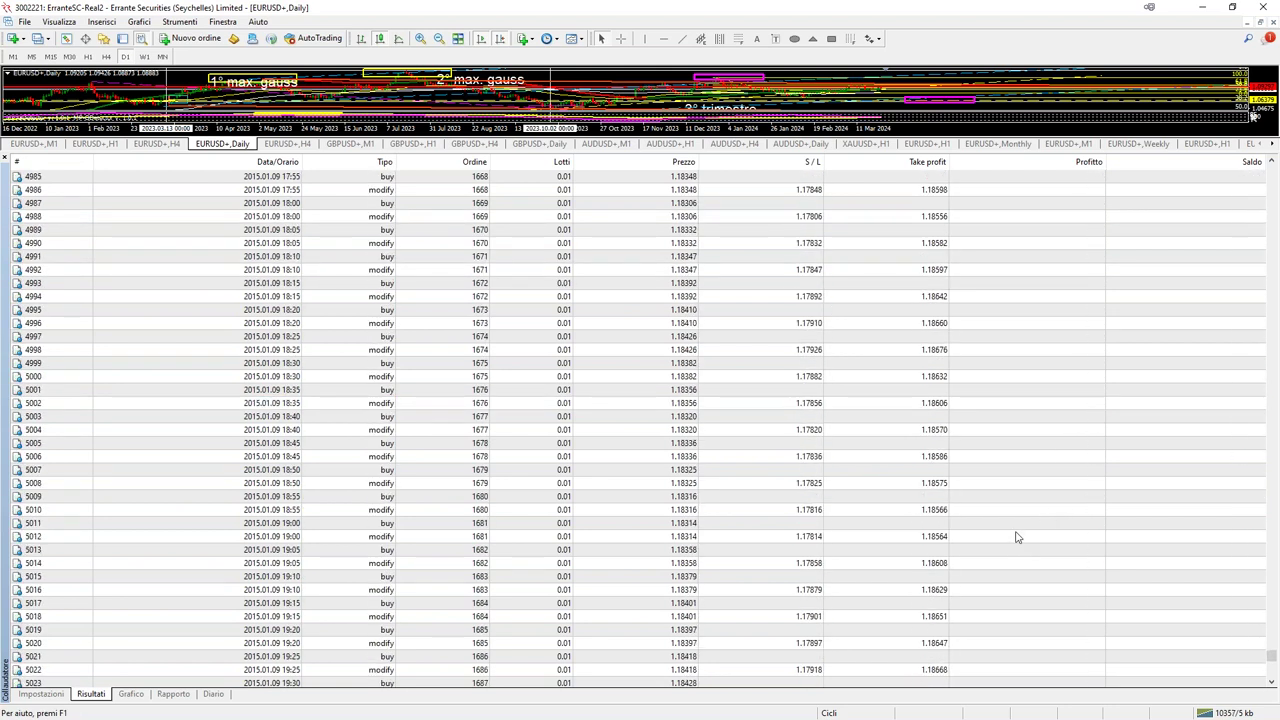
scroll(1016, 537, "up", 20)
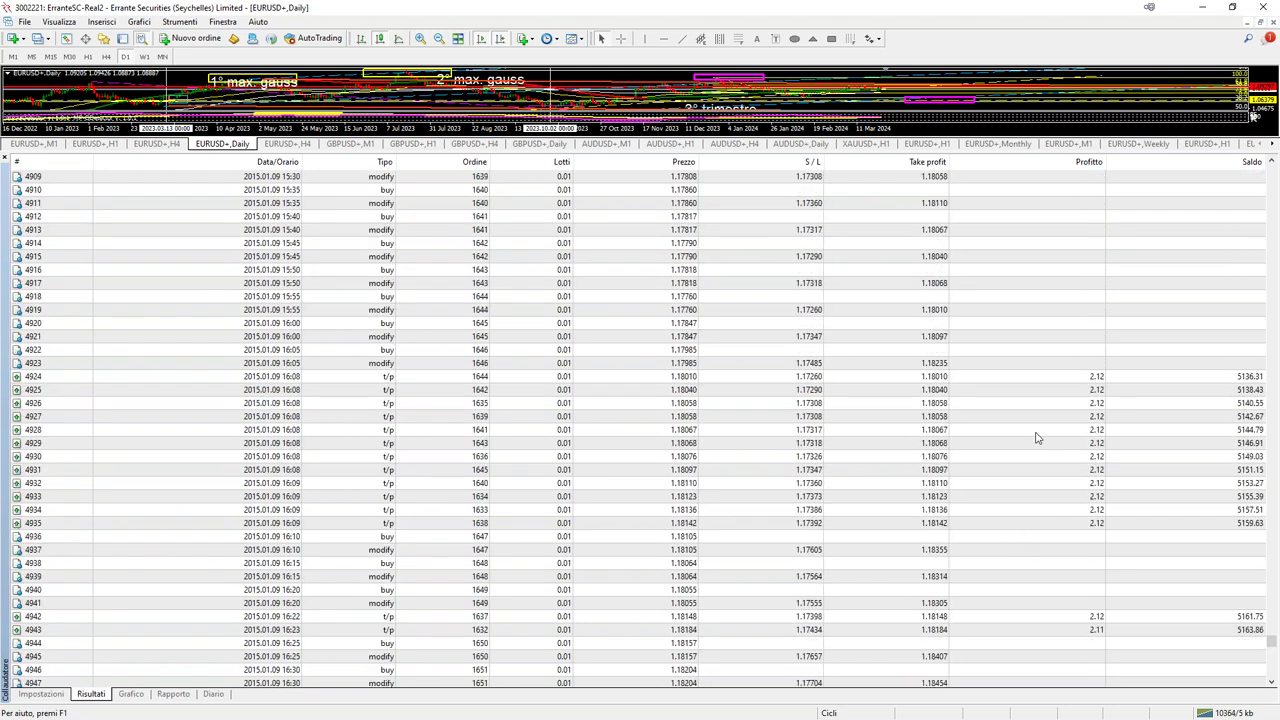
scroll(1040, 440, "up", 11)
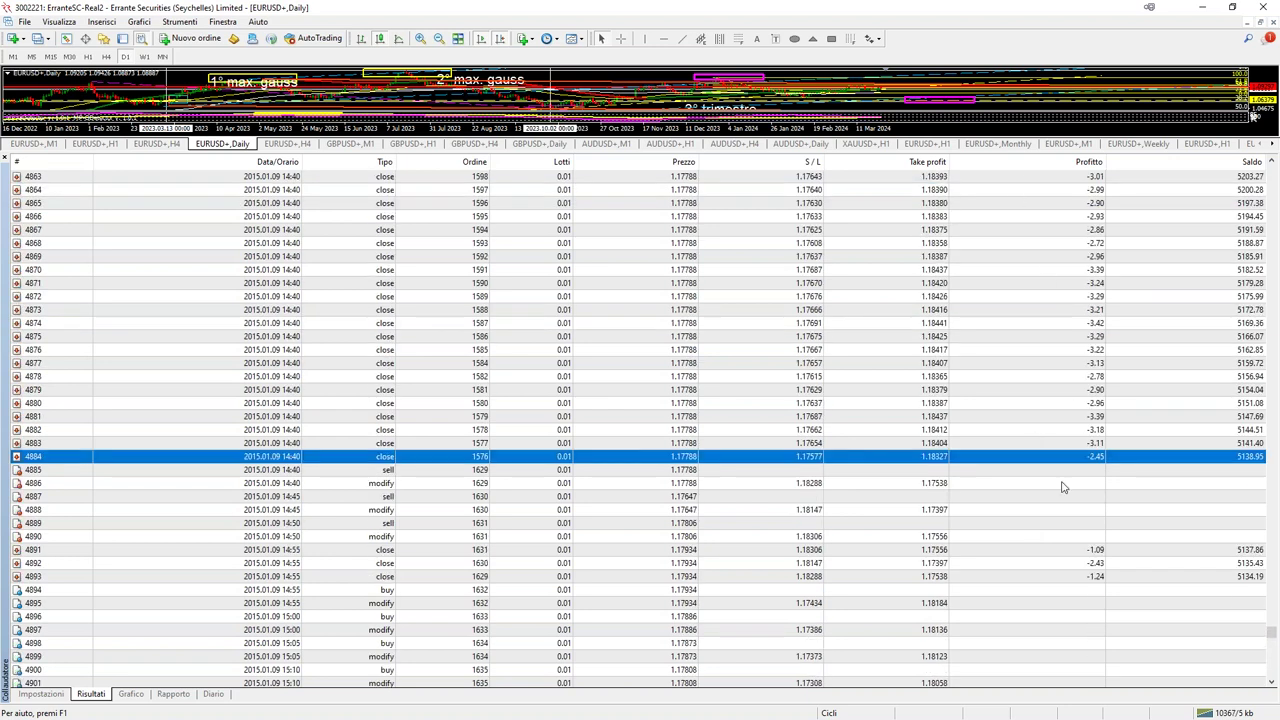
scroll(1063, 487, "down", 14)
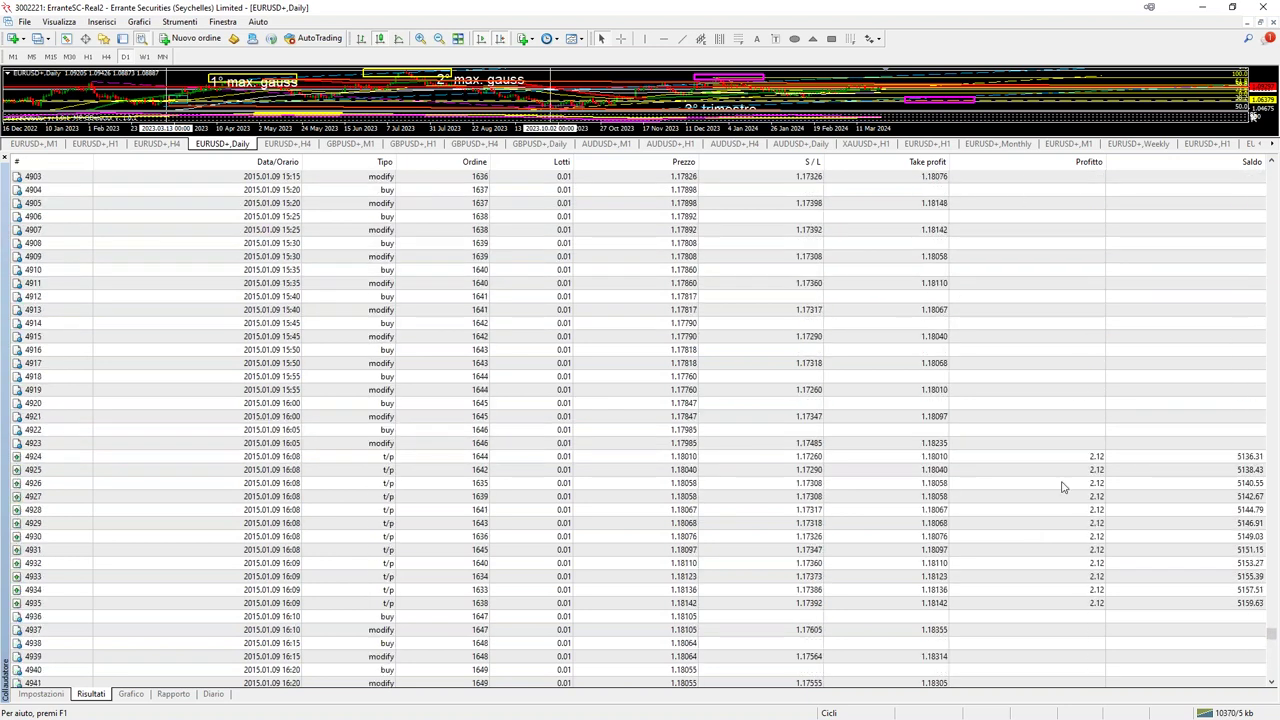
scroll(1063, 487, "up", 11)
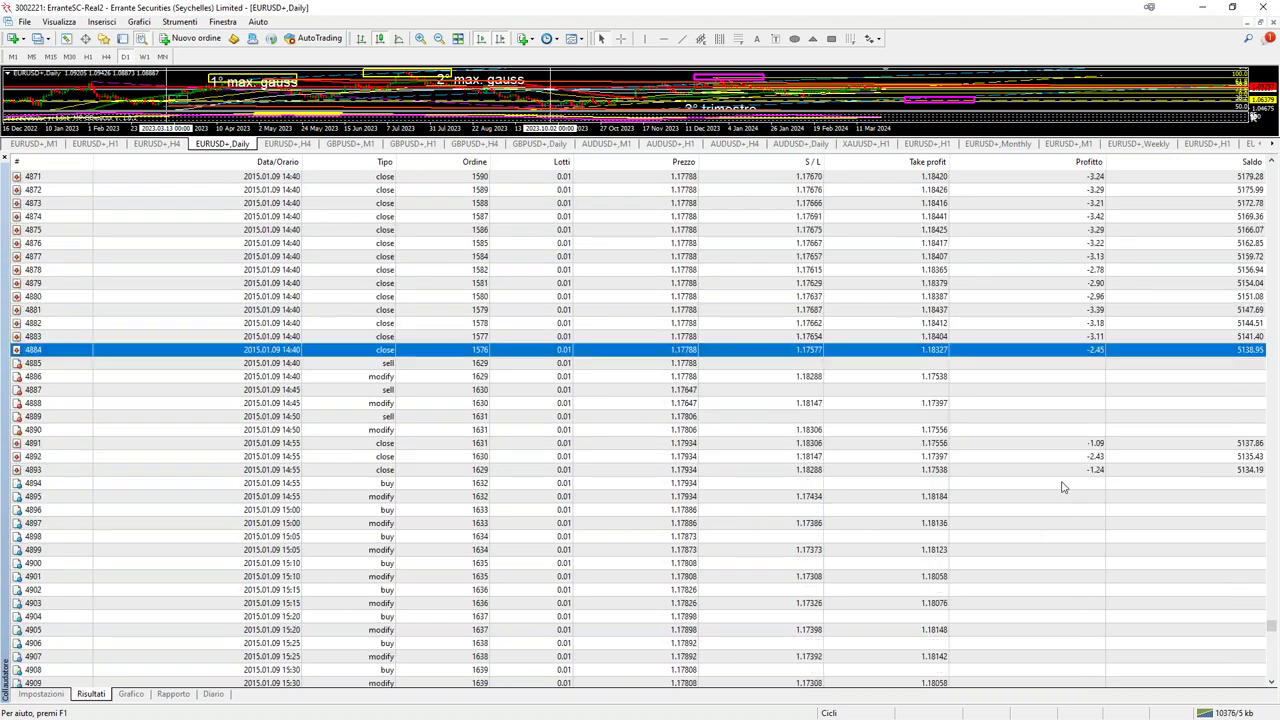
scroll(1063, 487, "down", 11)
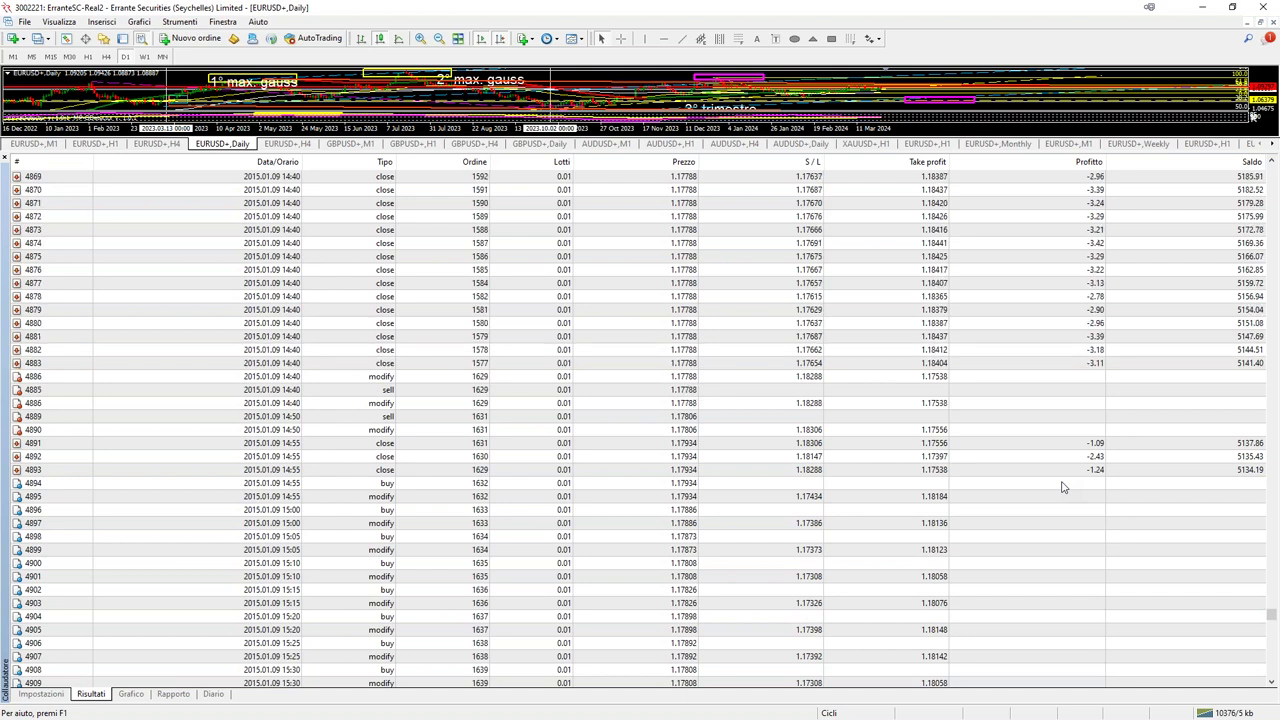
Follow the trade results from 2015.01.09 16:08 through to the take-profit trades of 2015.01.11.
scroll(1048, 526, "down", 20)
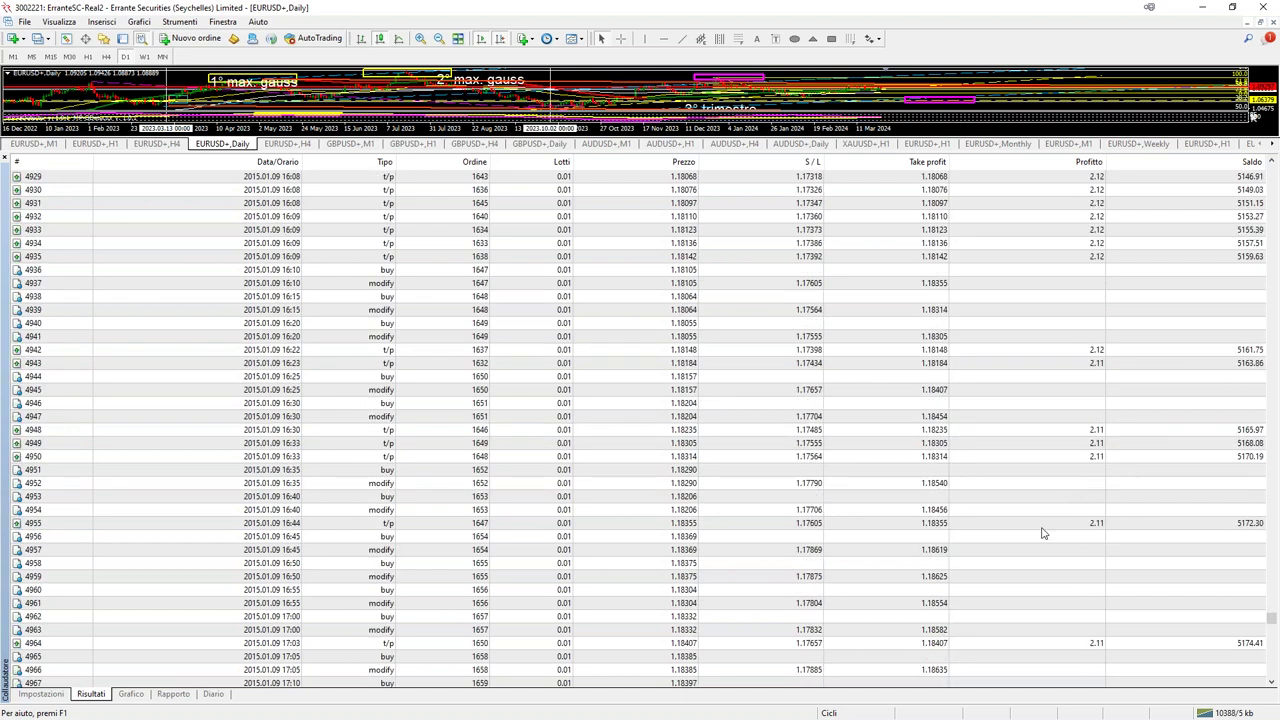
scroll(995, 535, "down", 20)
scroll(1000, 570, "down", 20)
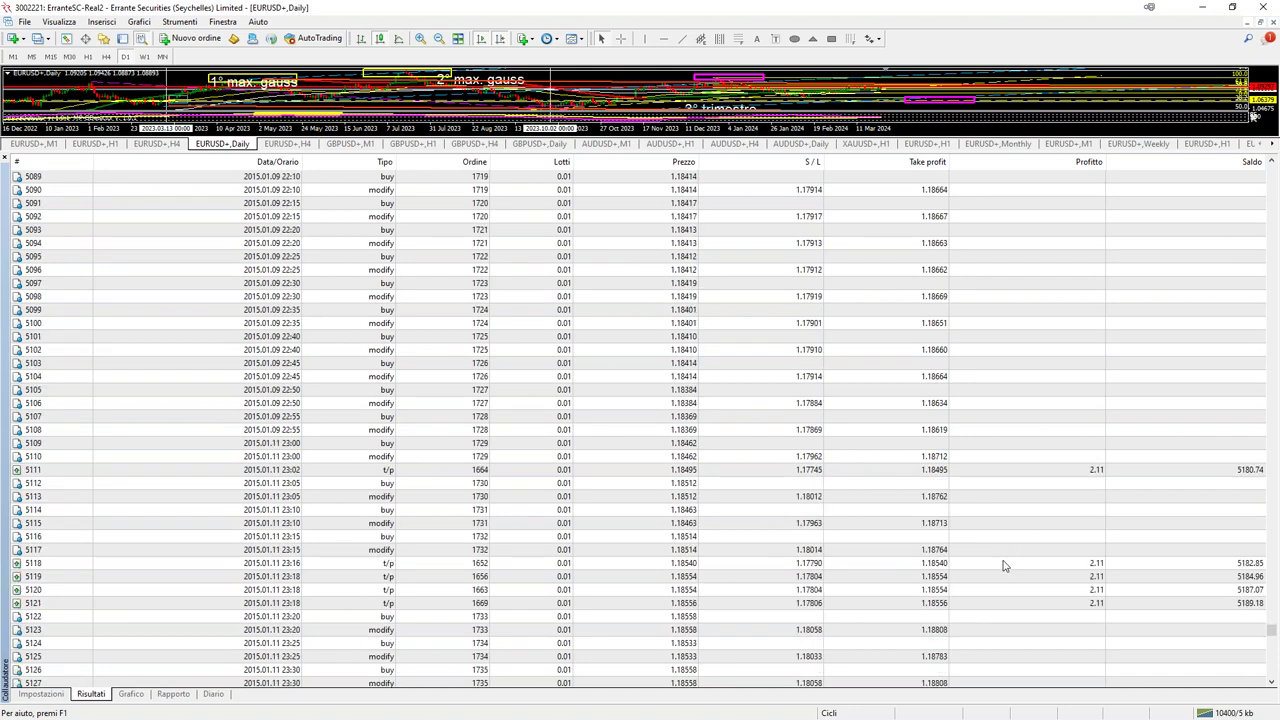
scroll(981, 590, "down", 20)
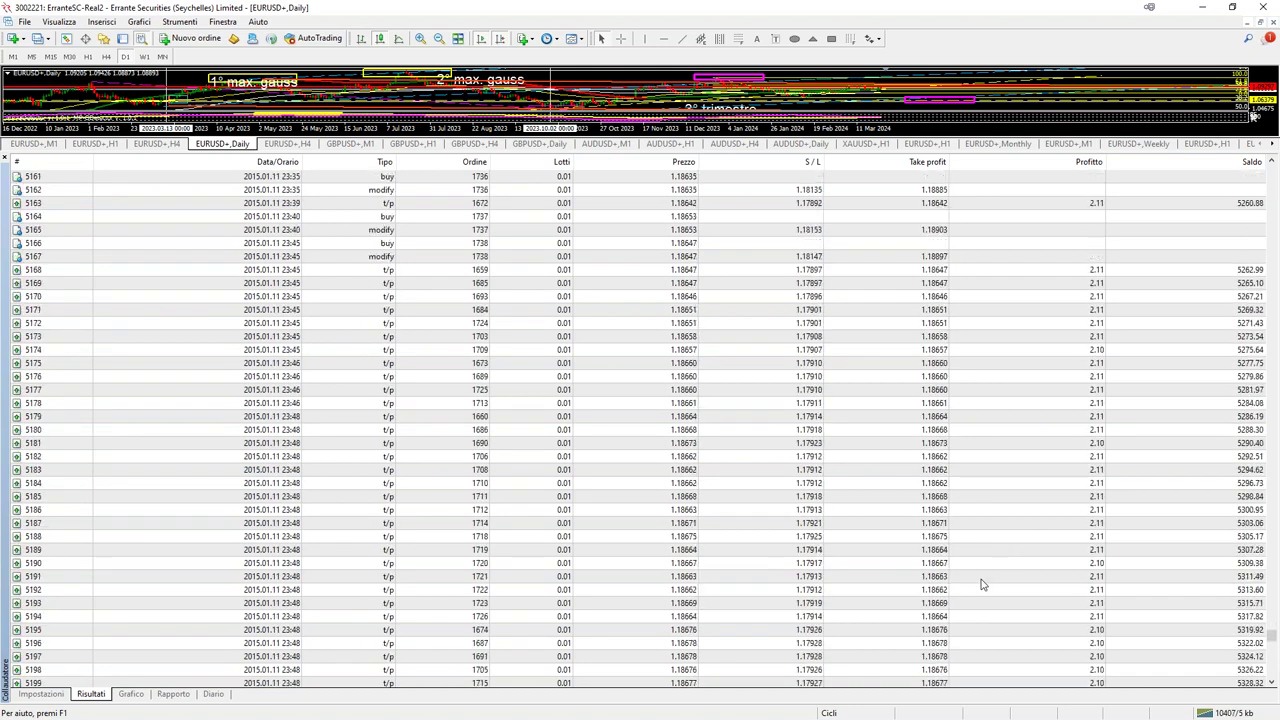
Check the M5 backtest's balance graph and stop the test.
left_click(131, 695)
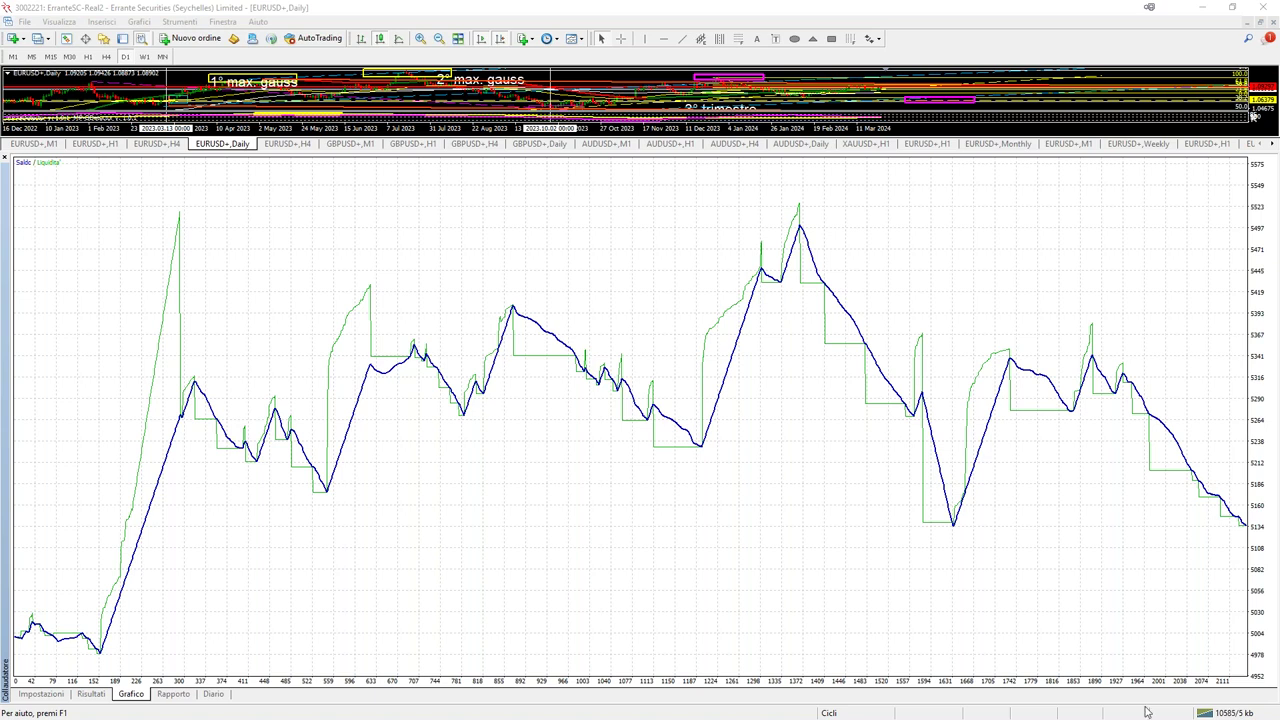
left_click(42, 693)
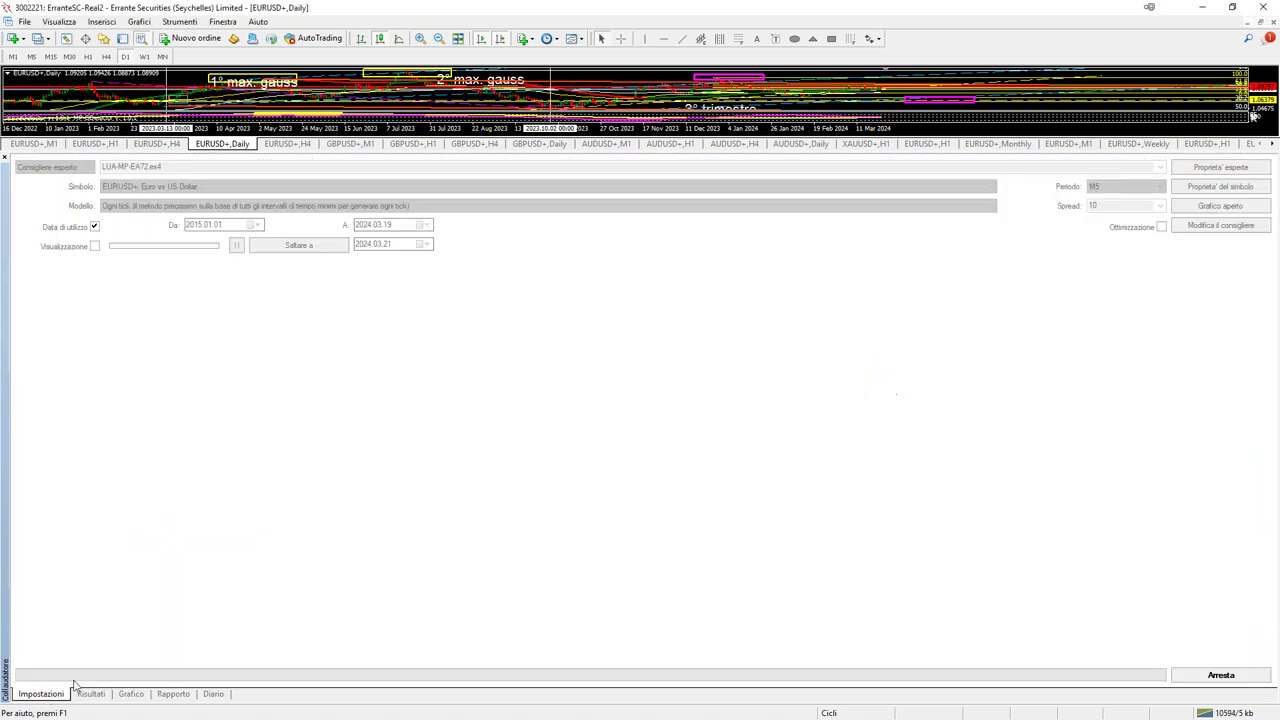
left_click(140, 694)
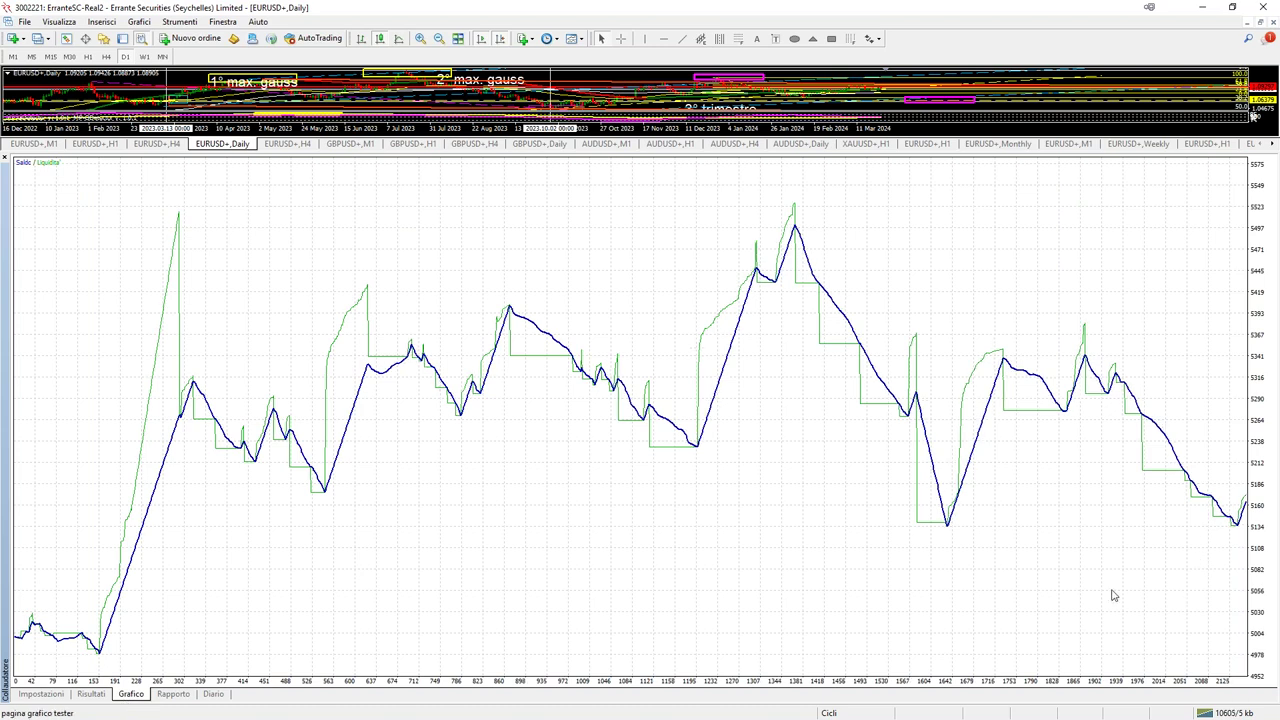
left_click(48, 695)
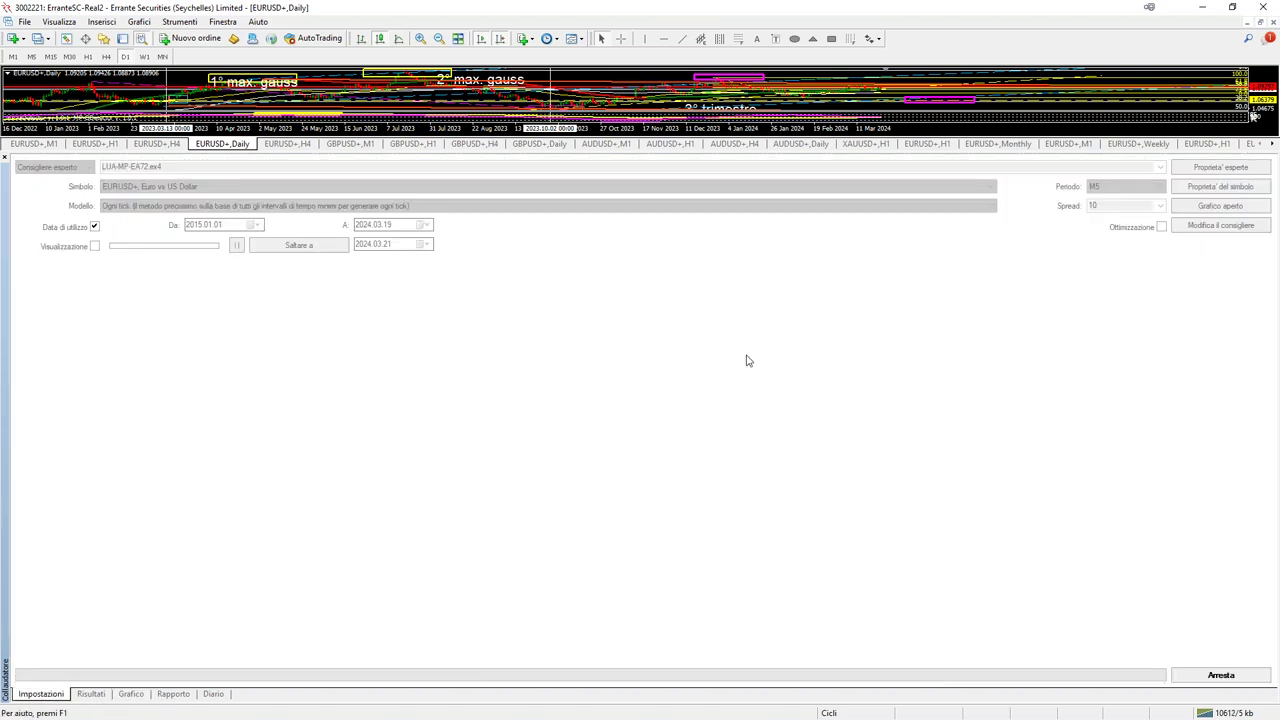
left_click(1243, 680)
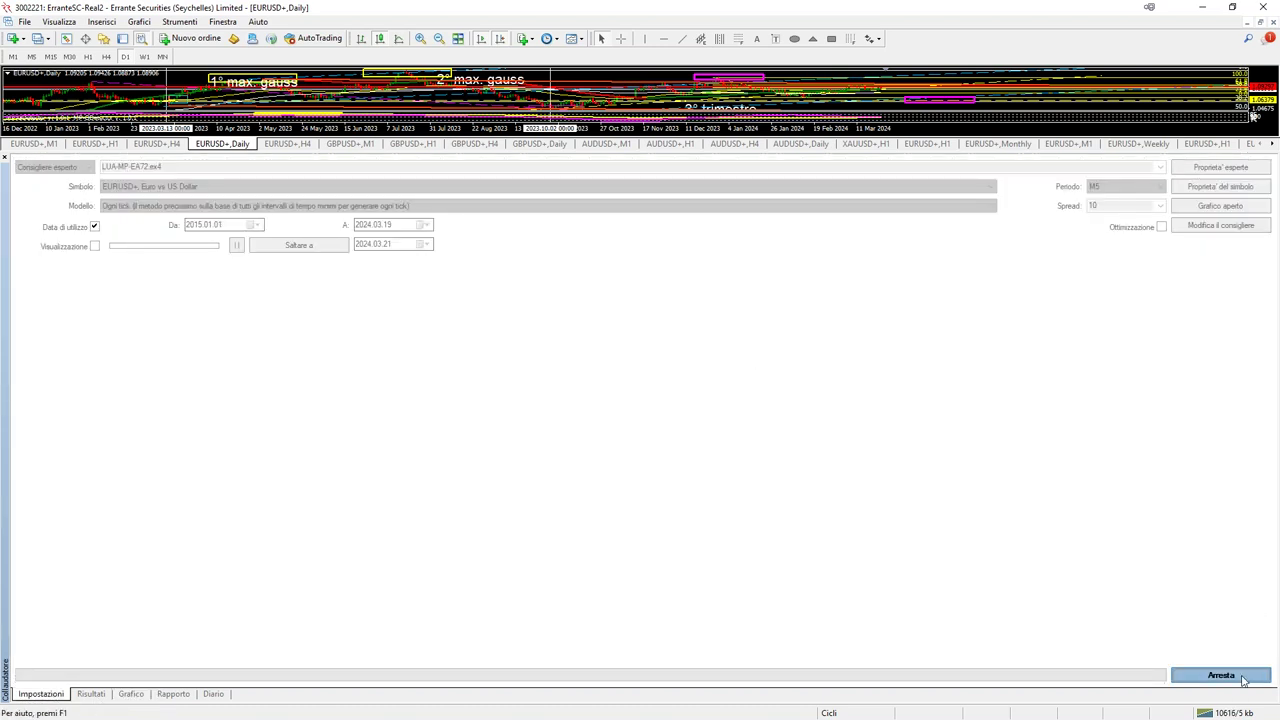
Check the available test periods and review the expert's take profit, stop loss and sensitivity inputs, accepting the values.
left_click(1098, 188)
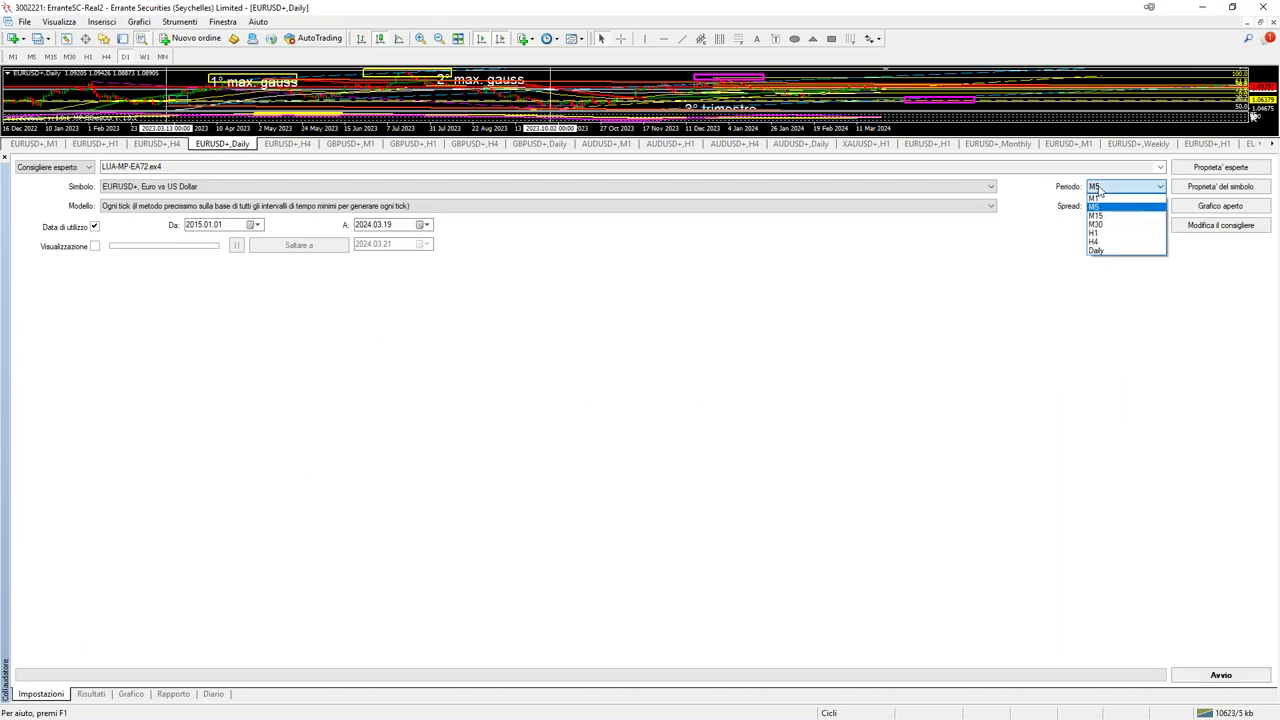
left_click(1079, 360)
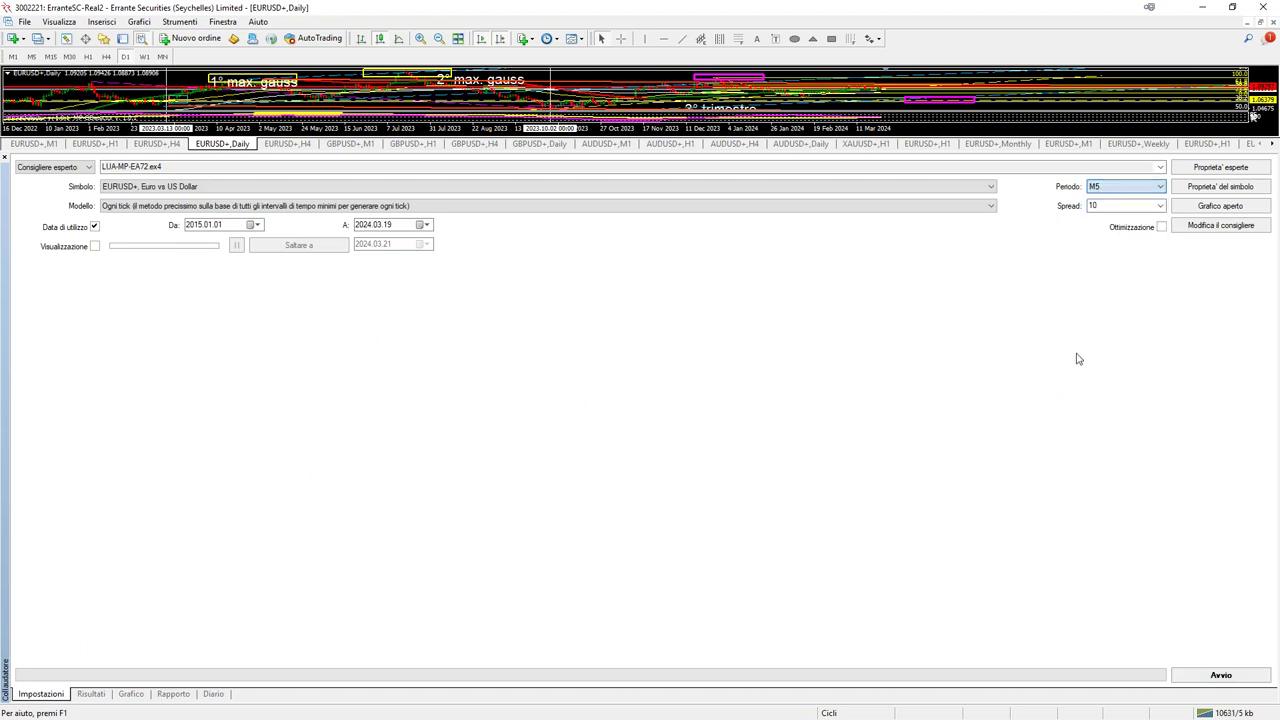
left_click(1183, 171)
left_click(566, 211)
left_click(575, 225)
left_click(579, 200)
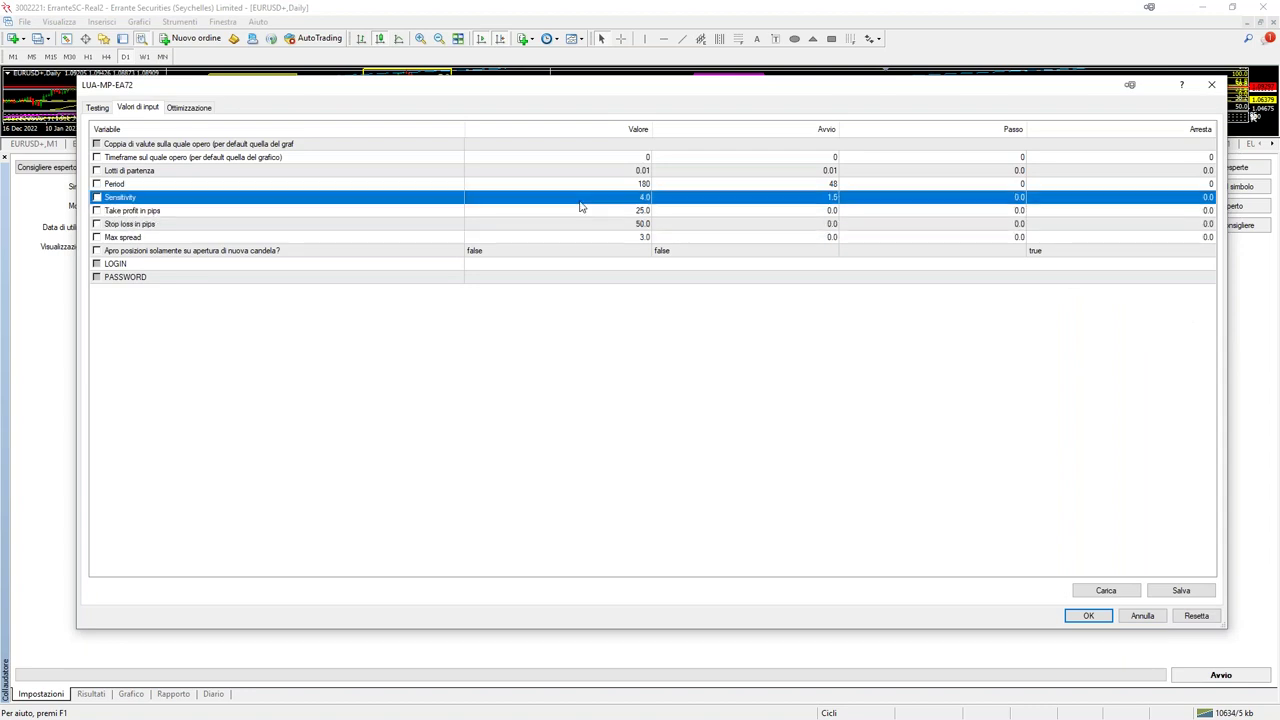
left_click(1088, 615)
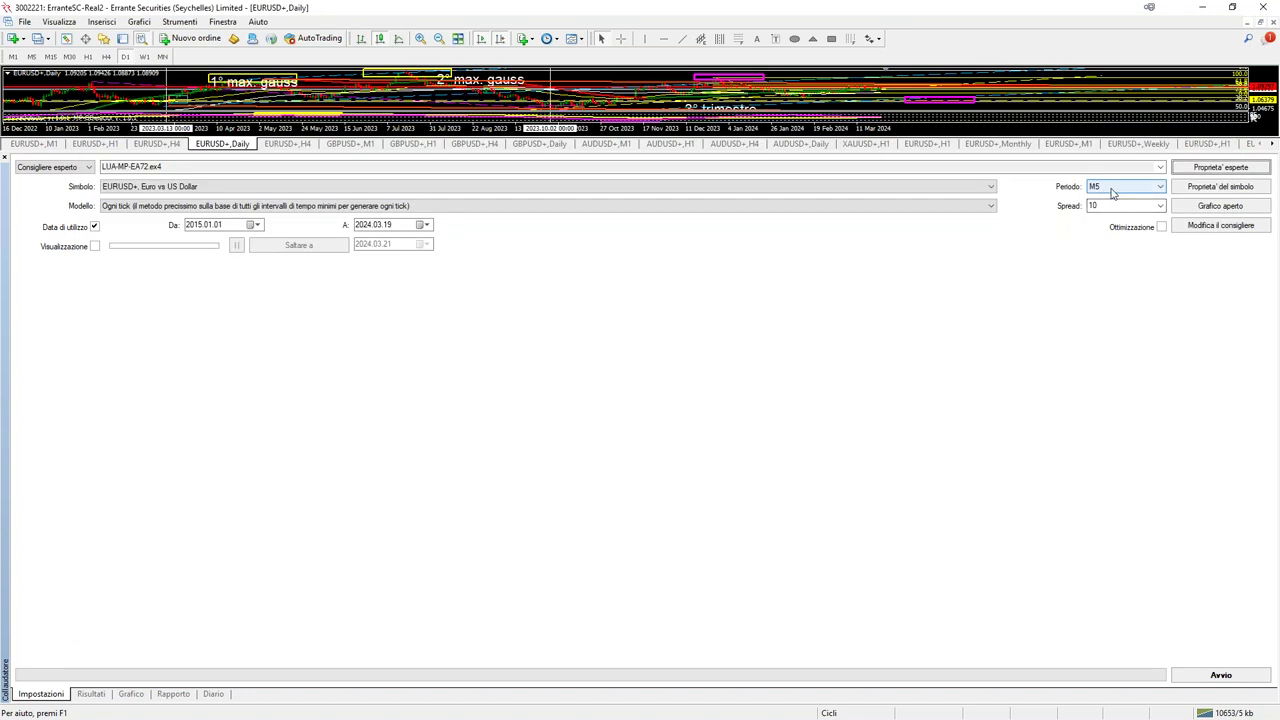
Set the test period to H1 and start the EURUSD+ backtest.
left_click(1145, 187)
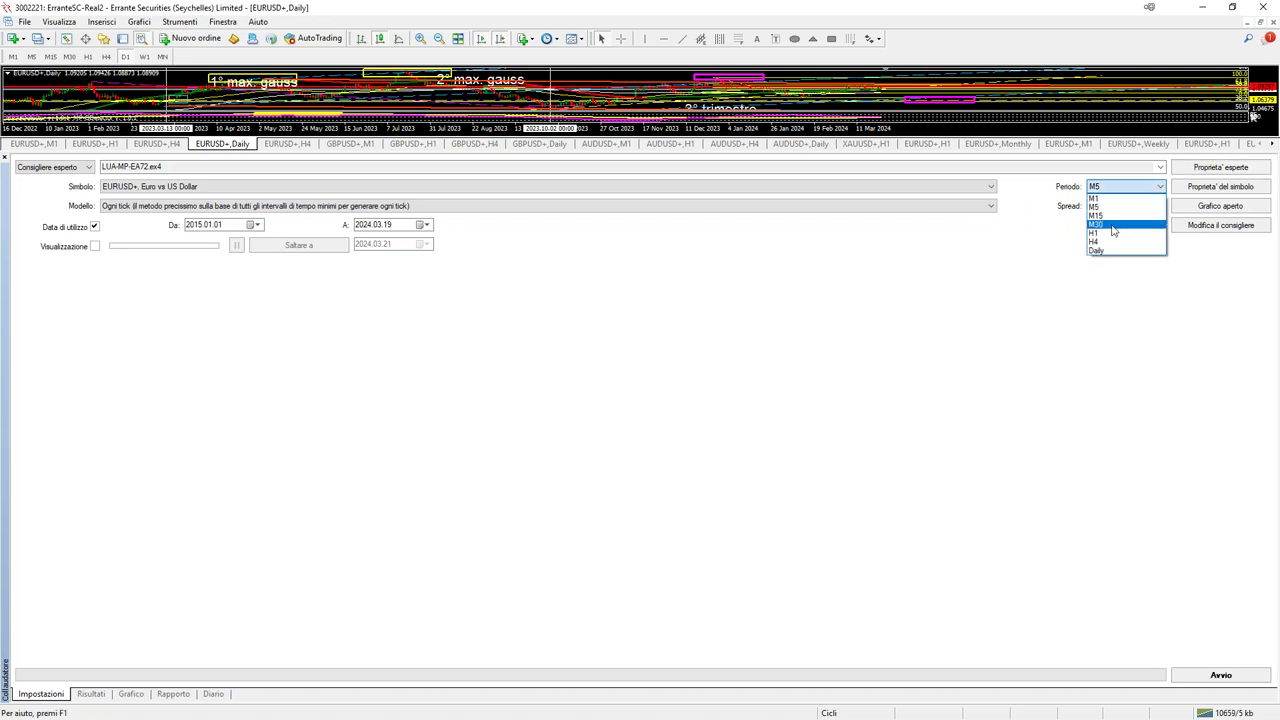
left_click(1111, 216)
left_click(1114, 187)
left_click(1112, 236)
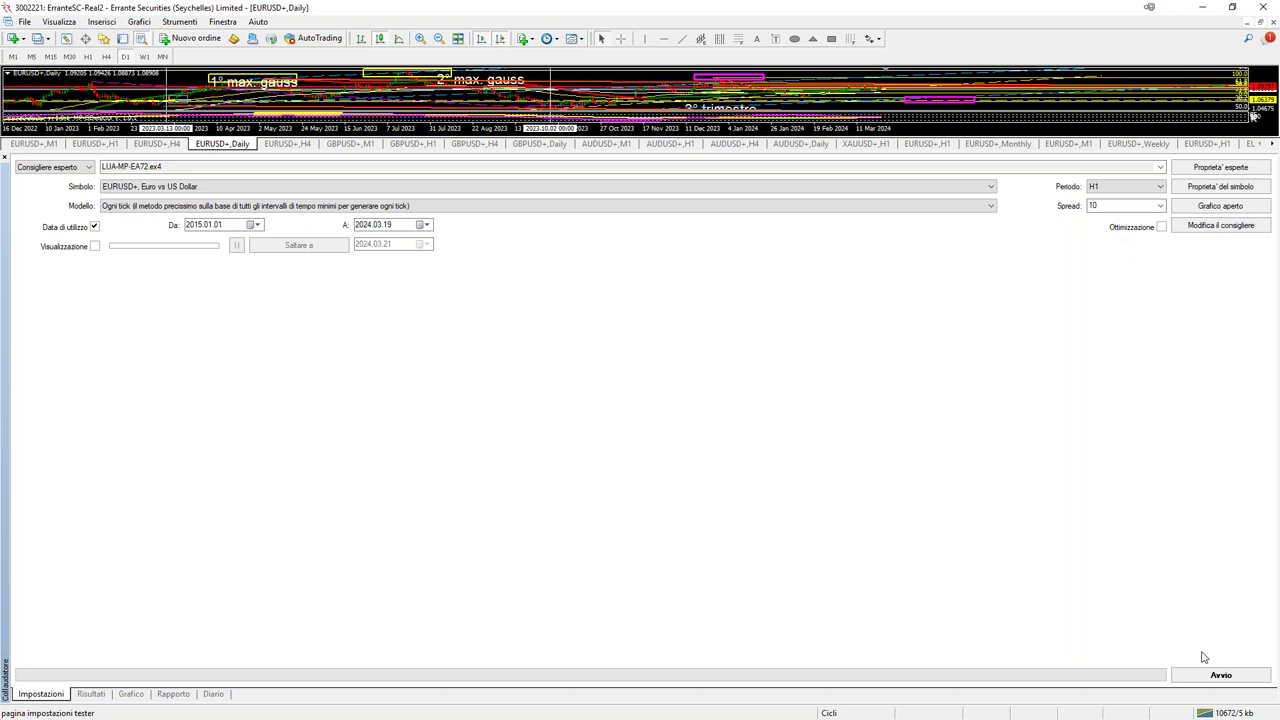
left_click(1195, 676)
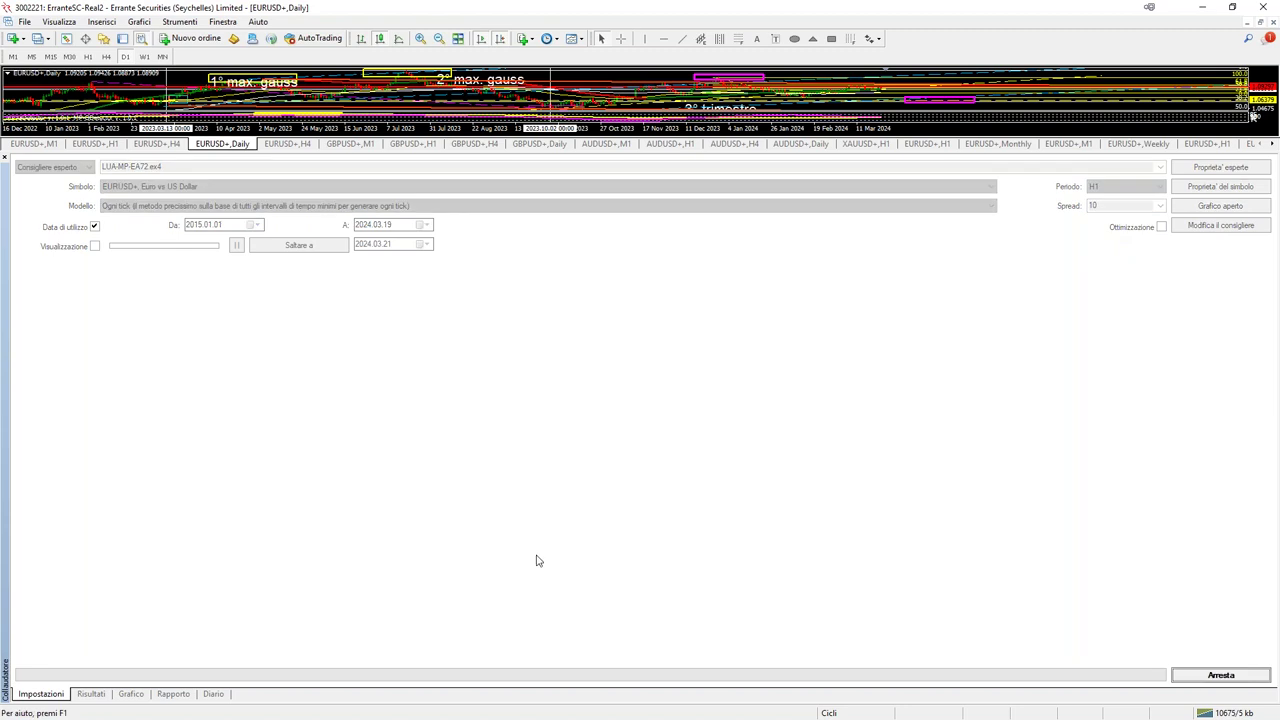
Show the H1 backtest's balance graph and stop the test.
left_click(131, 693)
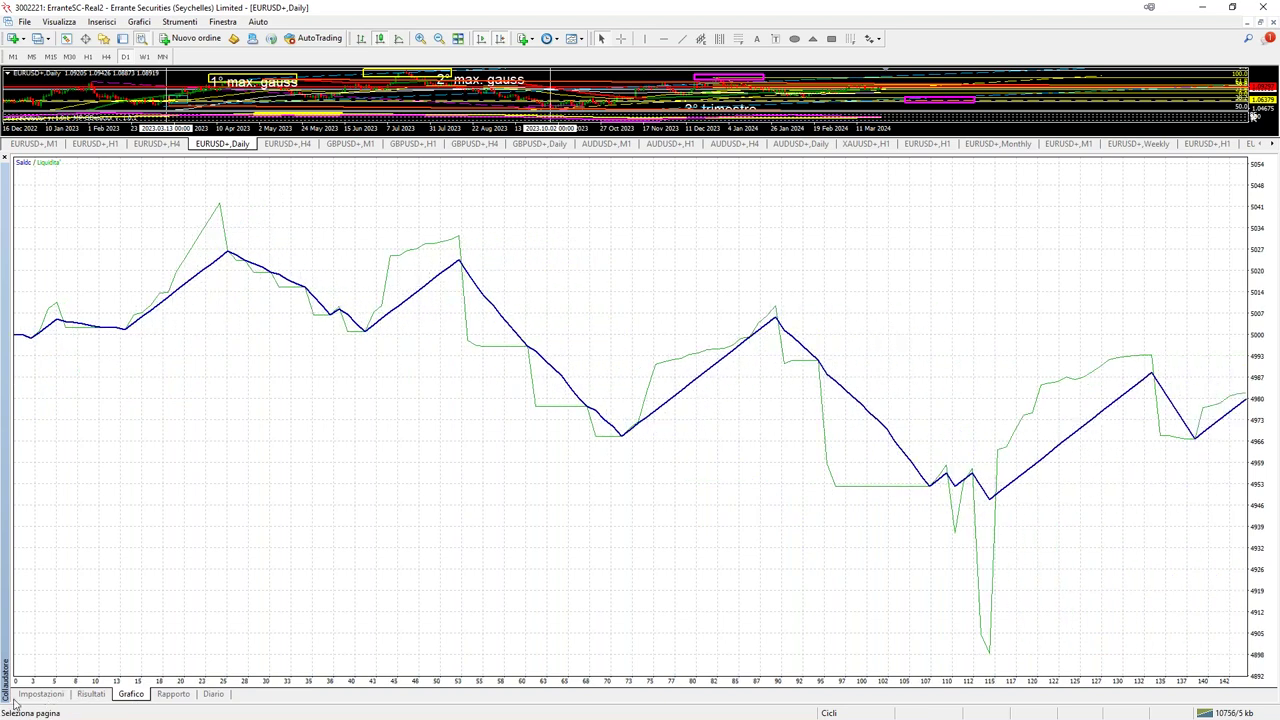
left_click(41, 694)
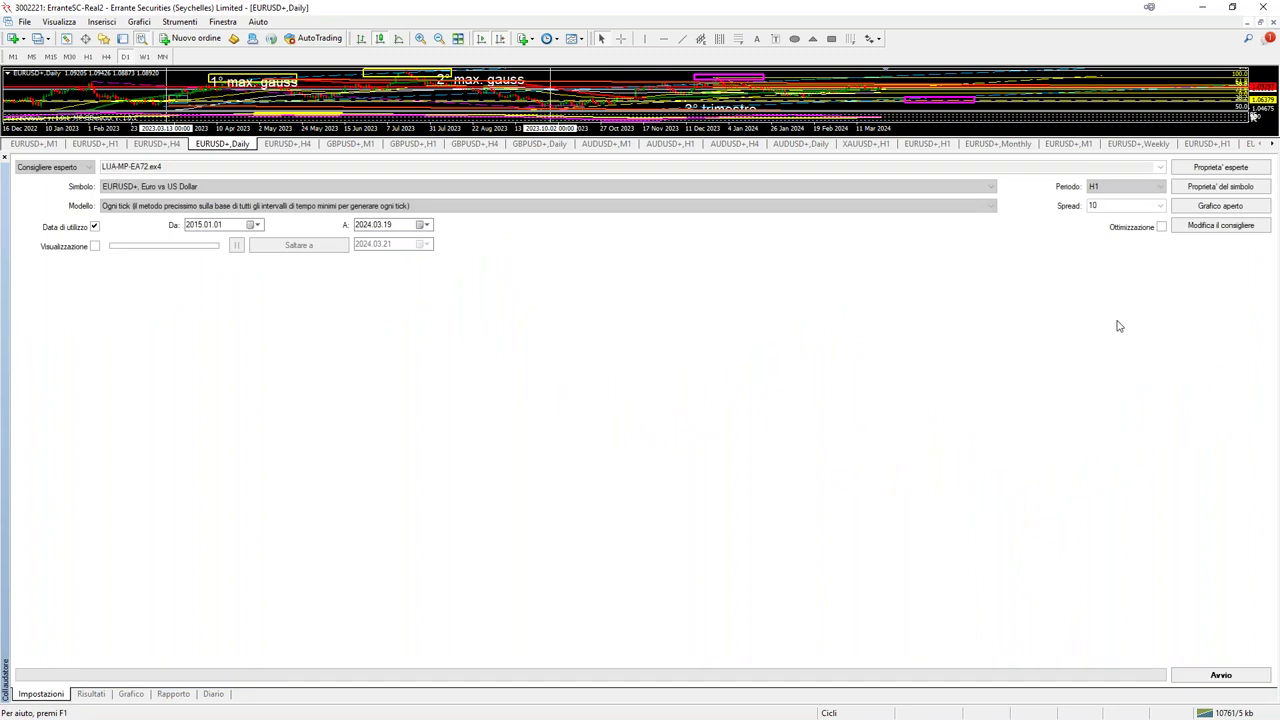
Start the EURUSD+ backtest on the M1 period and show its balance graph.
left_click(1221, 675)
left_click(130, 694)
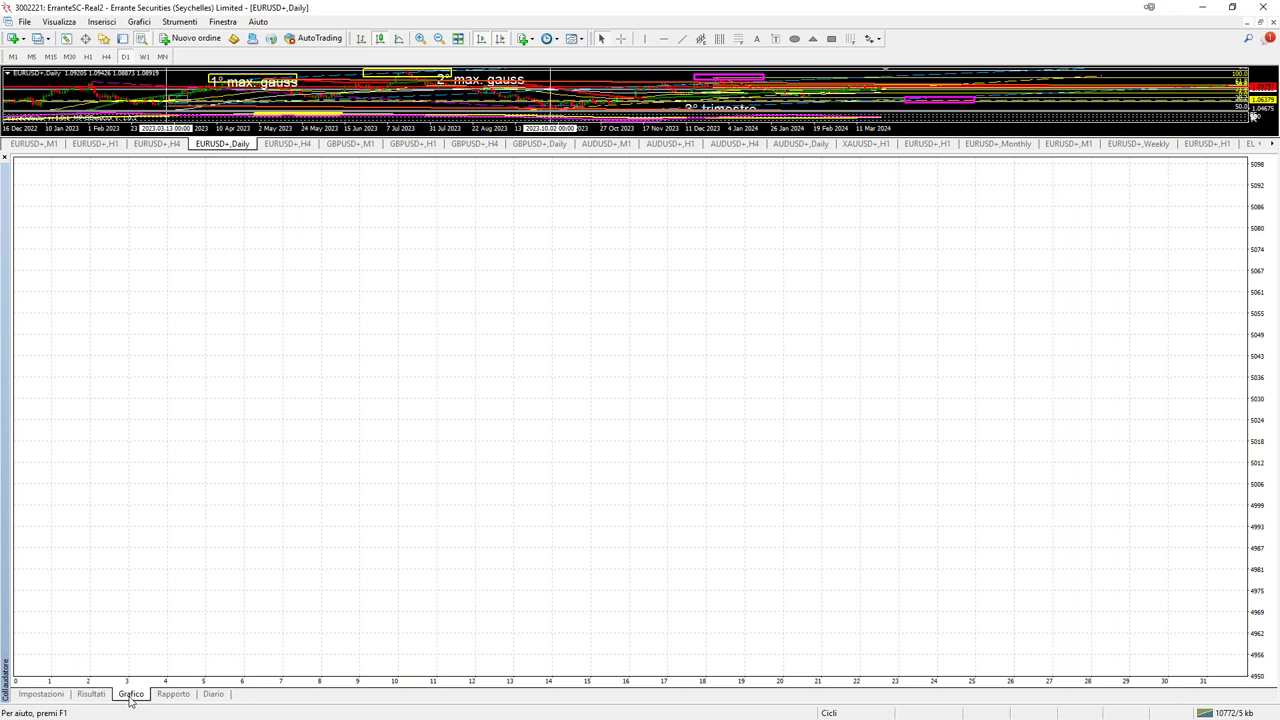
left_click(42, 694)
left_click(130, 694)
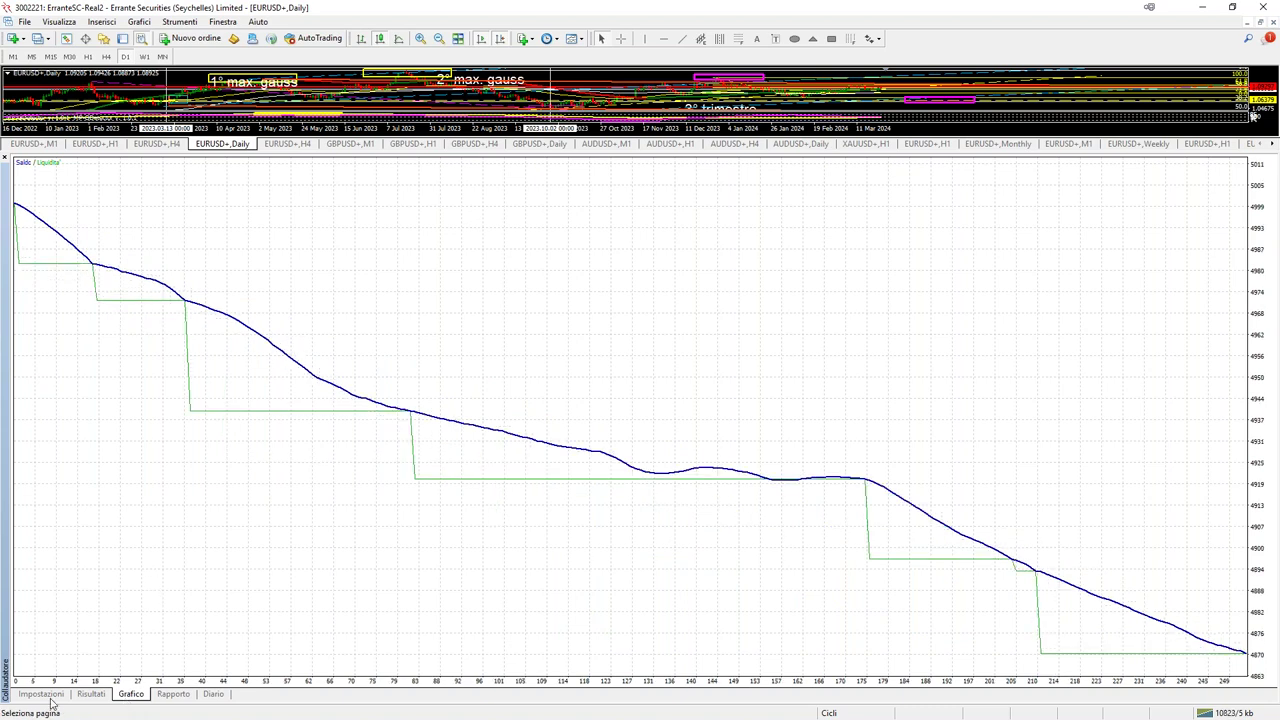
Check how the M1 balance curve develops and stop the backtest.
left_click(50, 700)
left_click(1221, 675)
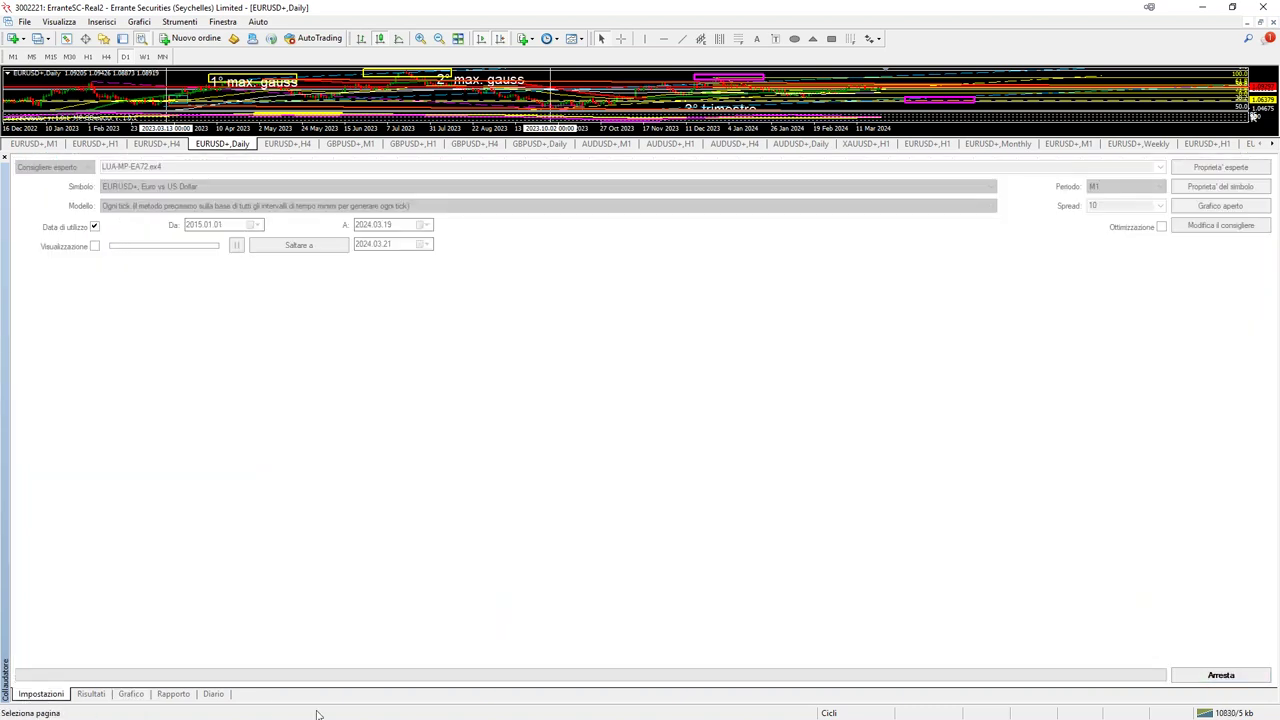
left_click(140, 693)
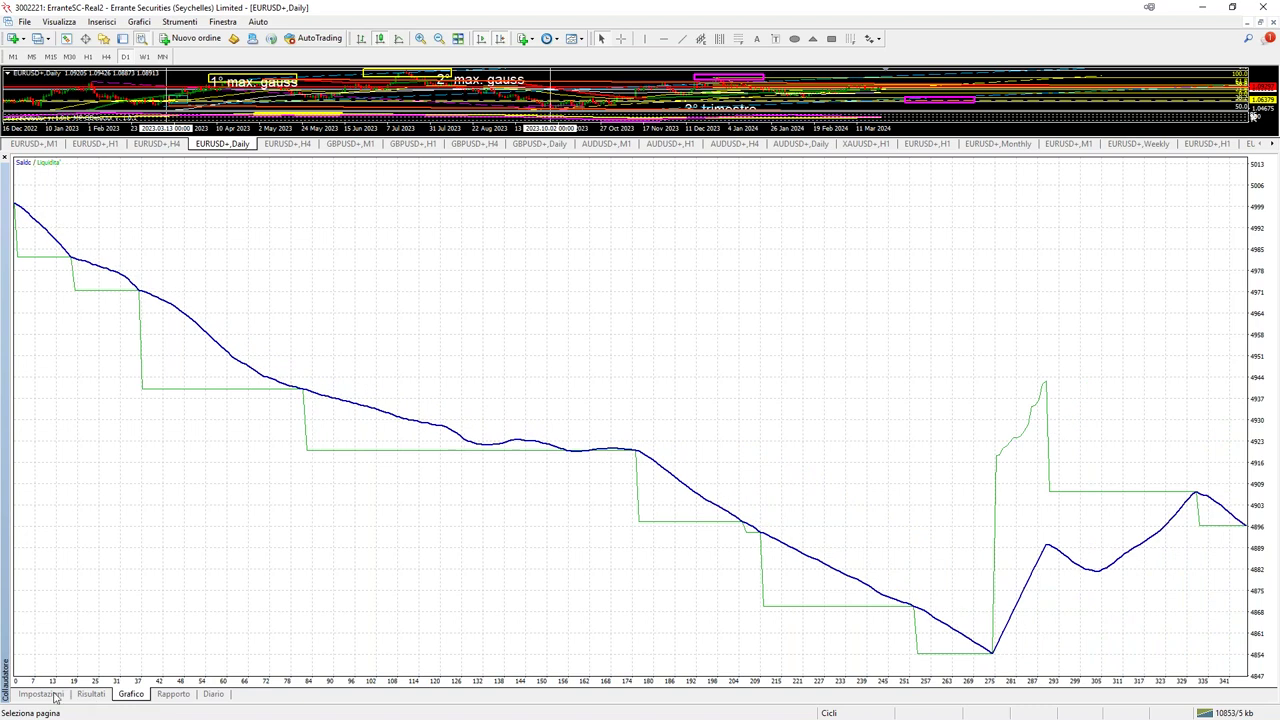
left_click(40, 694)
left_click(1220, 676)
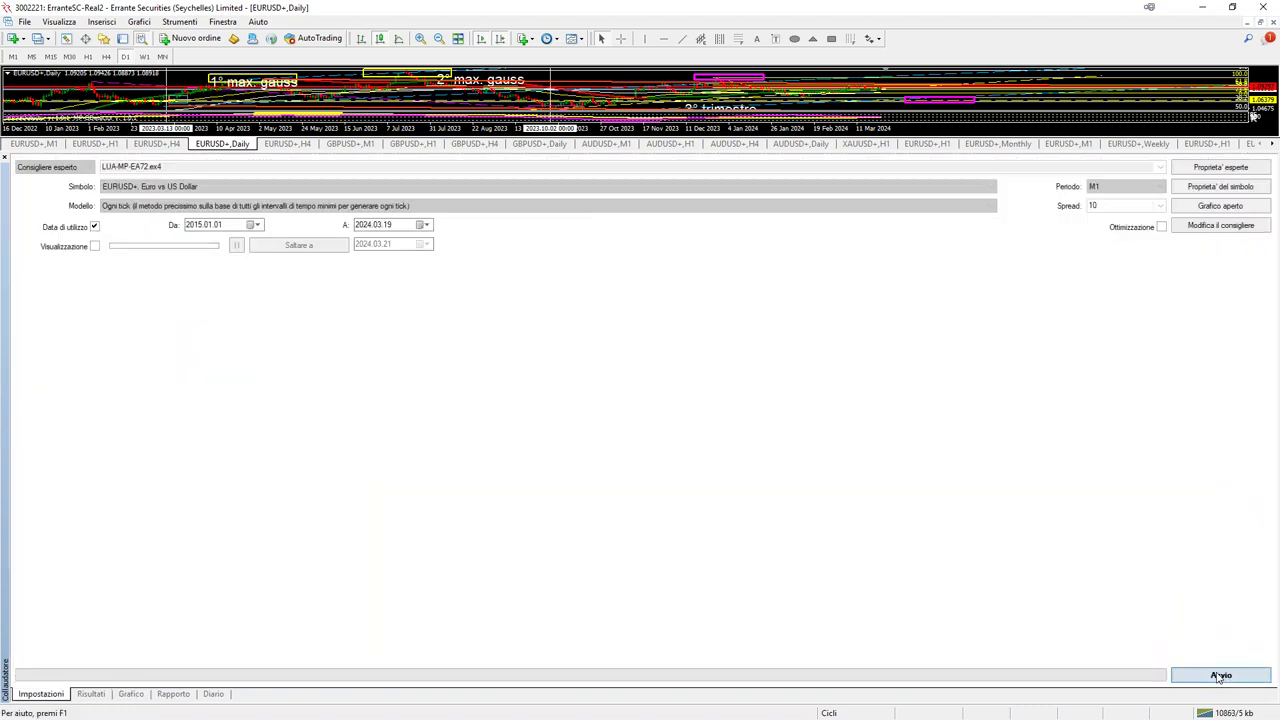
Set the expert advisor's Sensitivity input to 20 and start the EURUSD+ M1 backtest.
left_click(1219, 167)
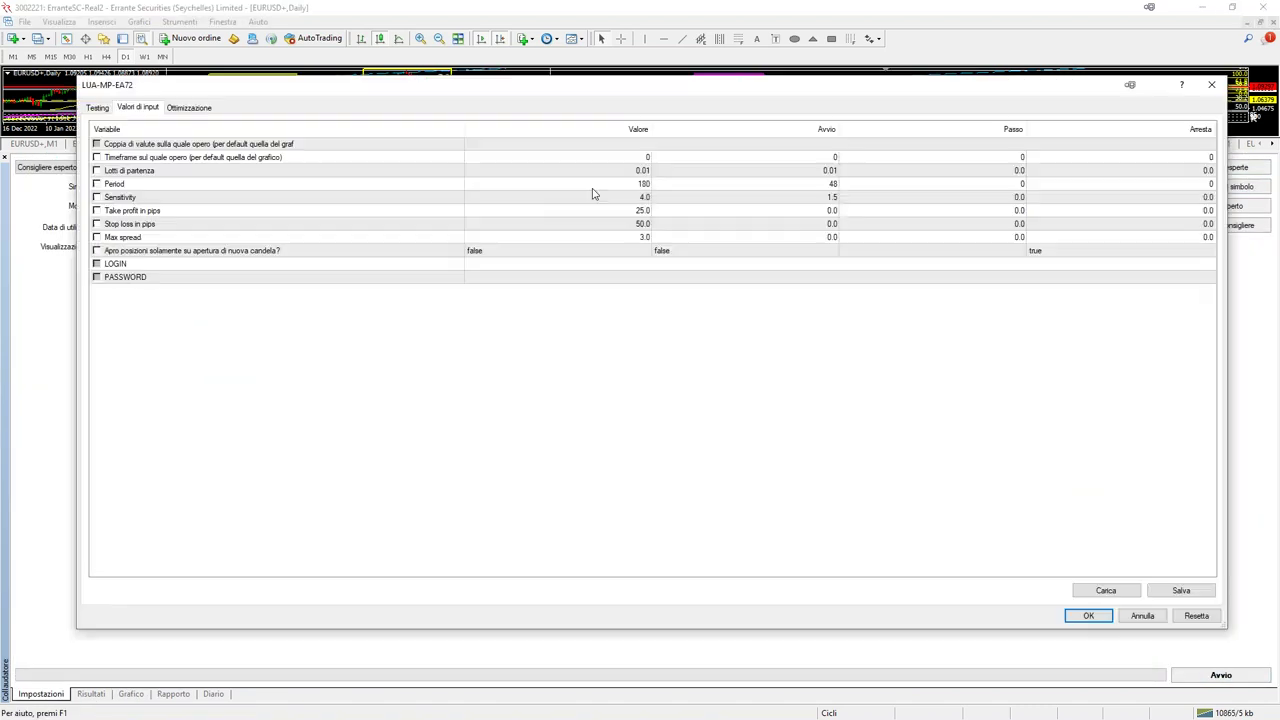
double_click(597, 196)
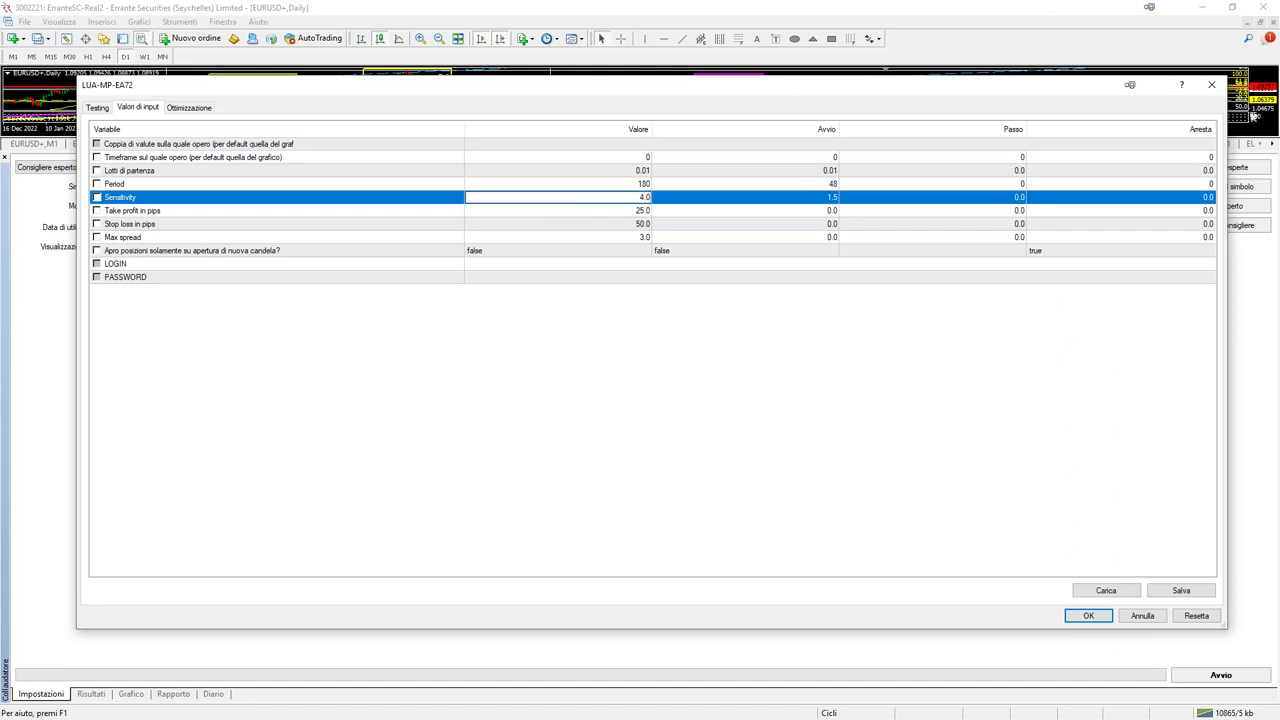
key("shift+Home")
type("20")
left_click(1089, 617)
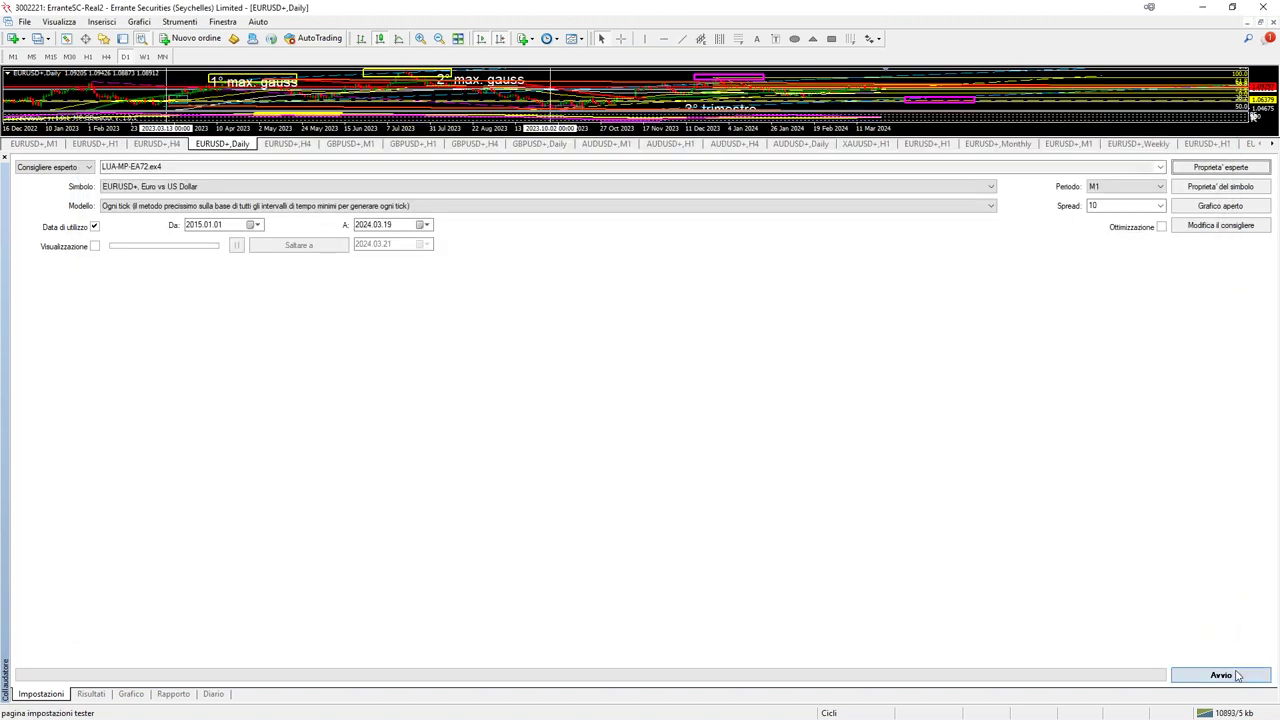
left_click(1236, 676)
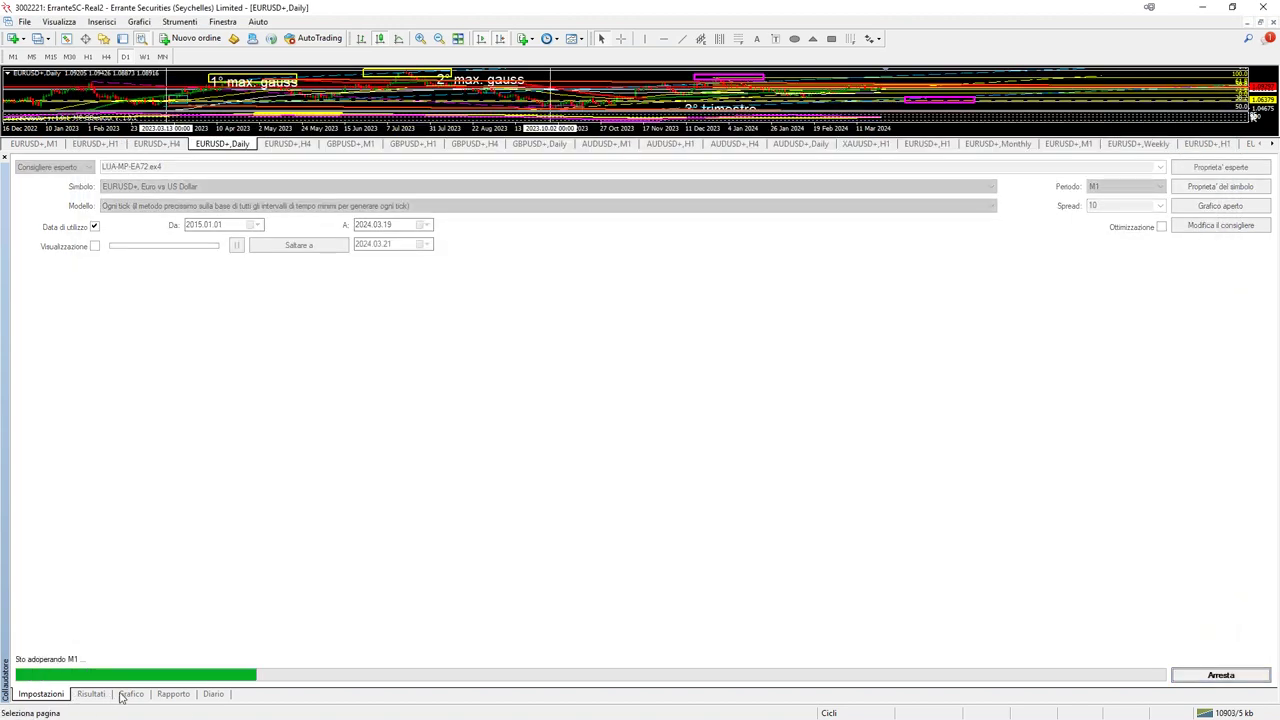
Check the running test's balance graph, and trace the trade results back to the first closed order, selecting its row.
left_click(128, 694)
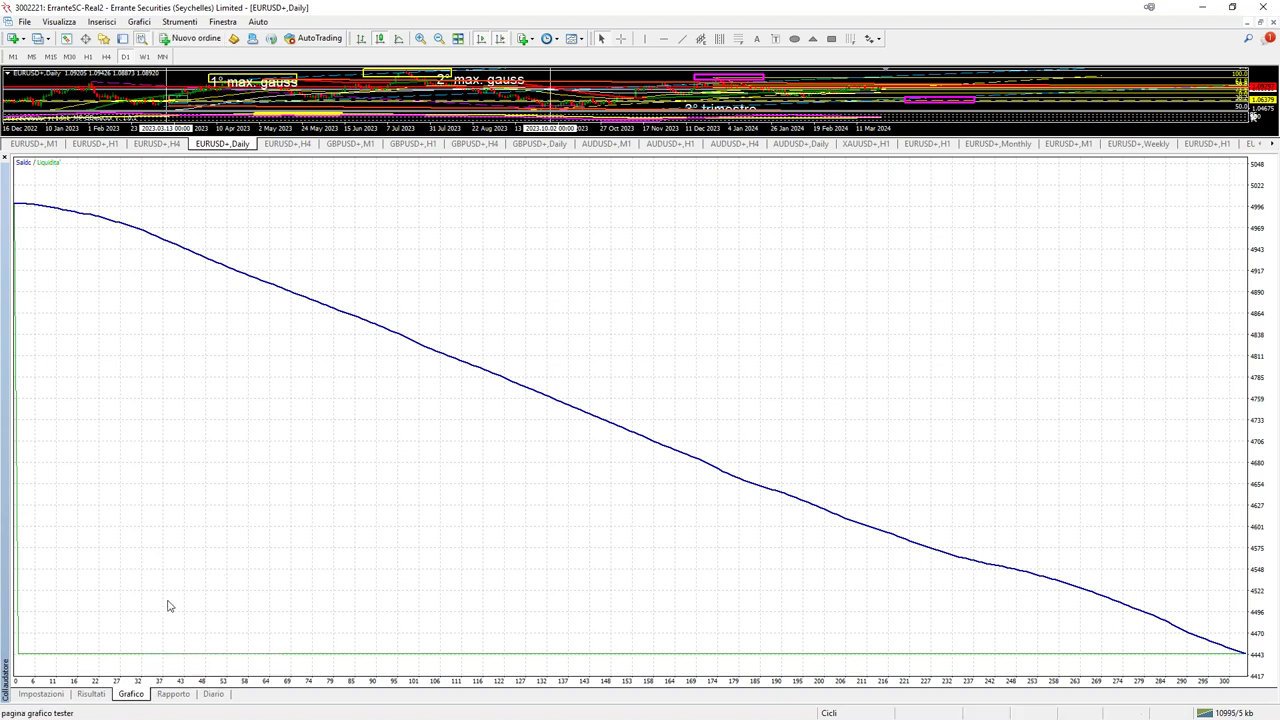
left_click(88, 693)
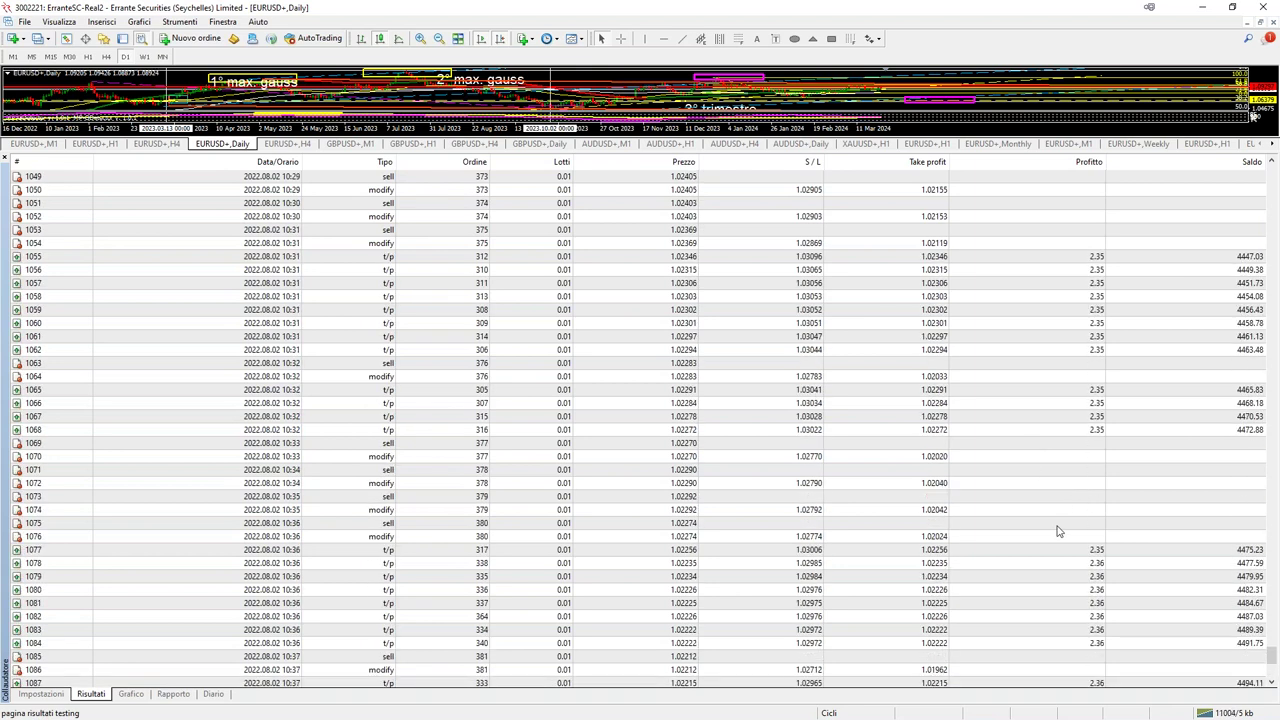
scroll(1058, 535, "up", 20)
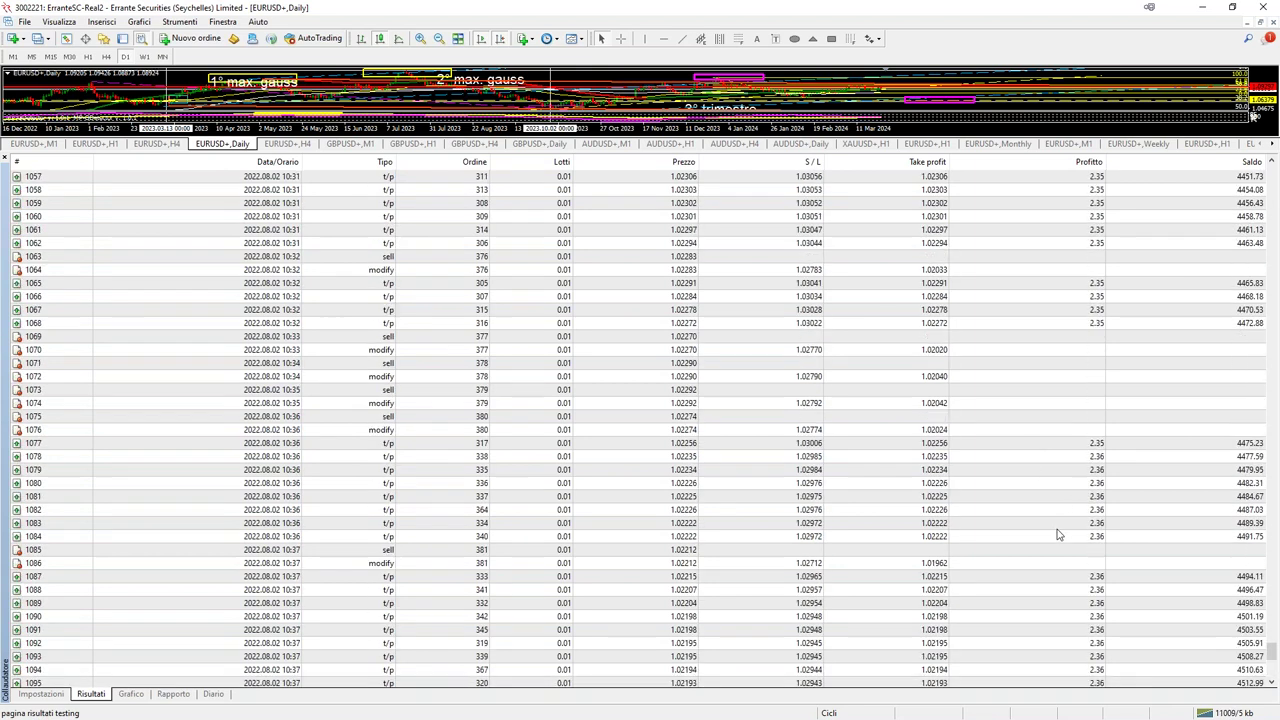
scroll(1058, 535, "up", 20)
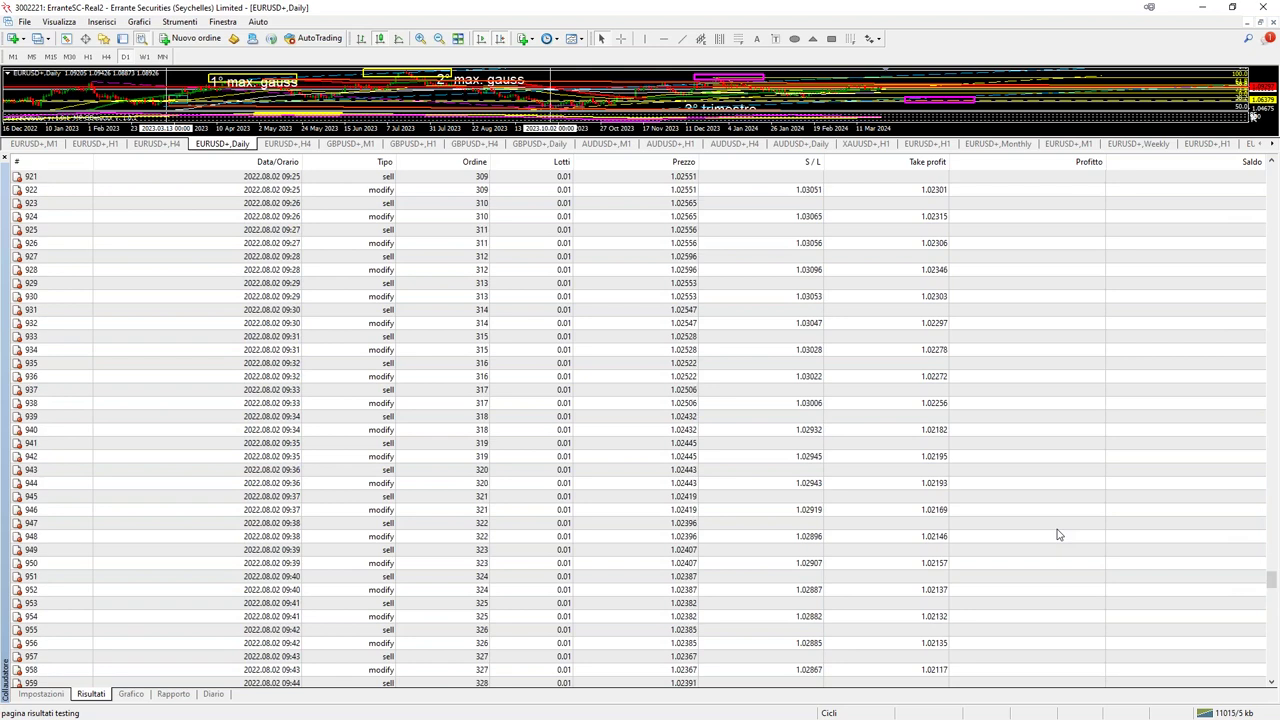
scroll(1150, 461, "up", 20)
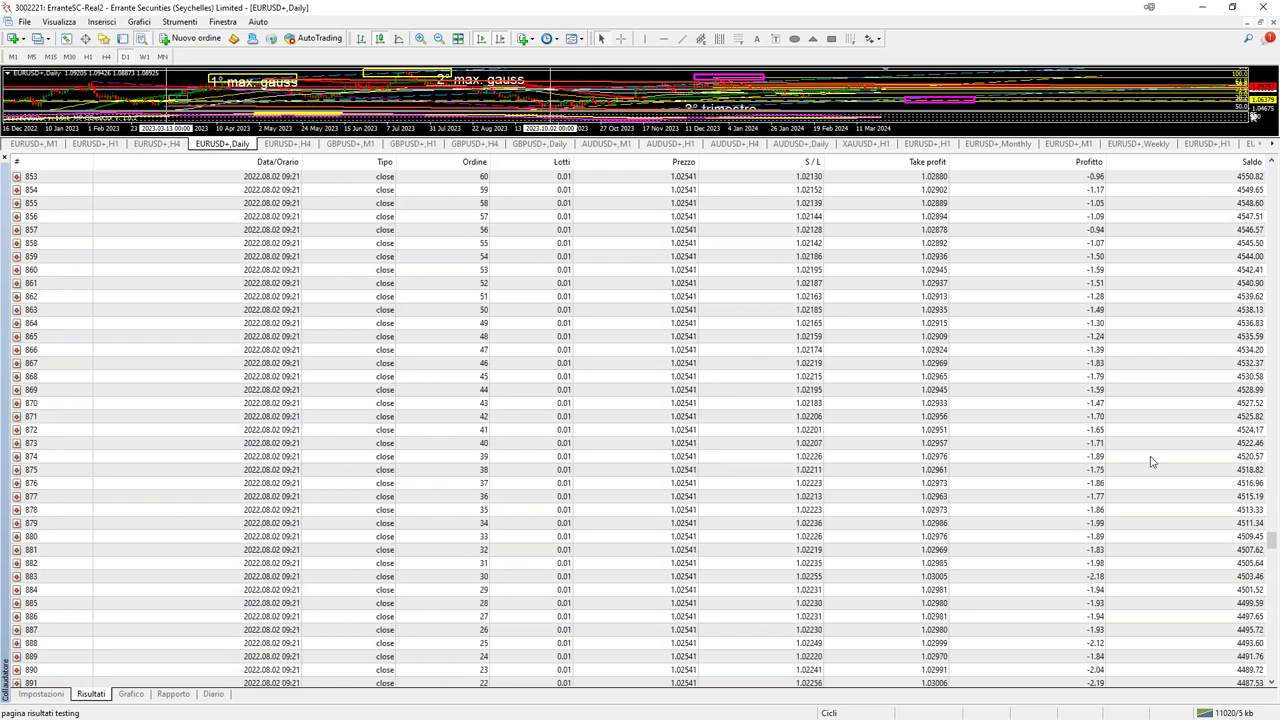
scroll(1150, 461, "up", 20)
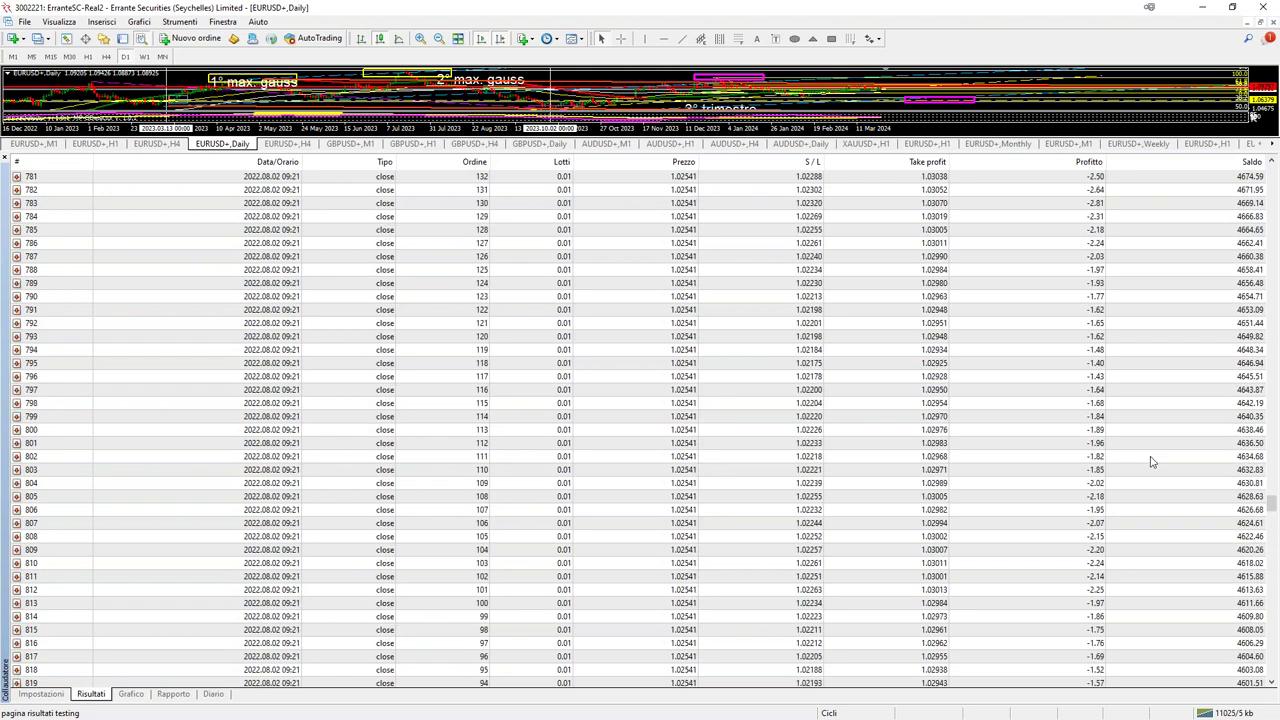
scroll(1150, 461, "up", 20)
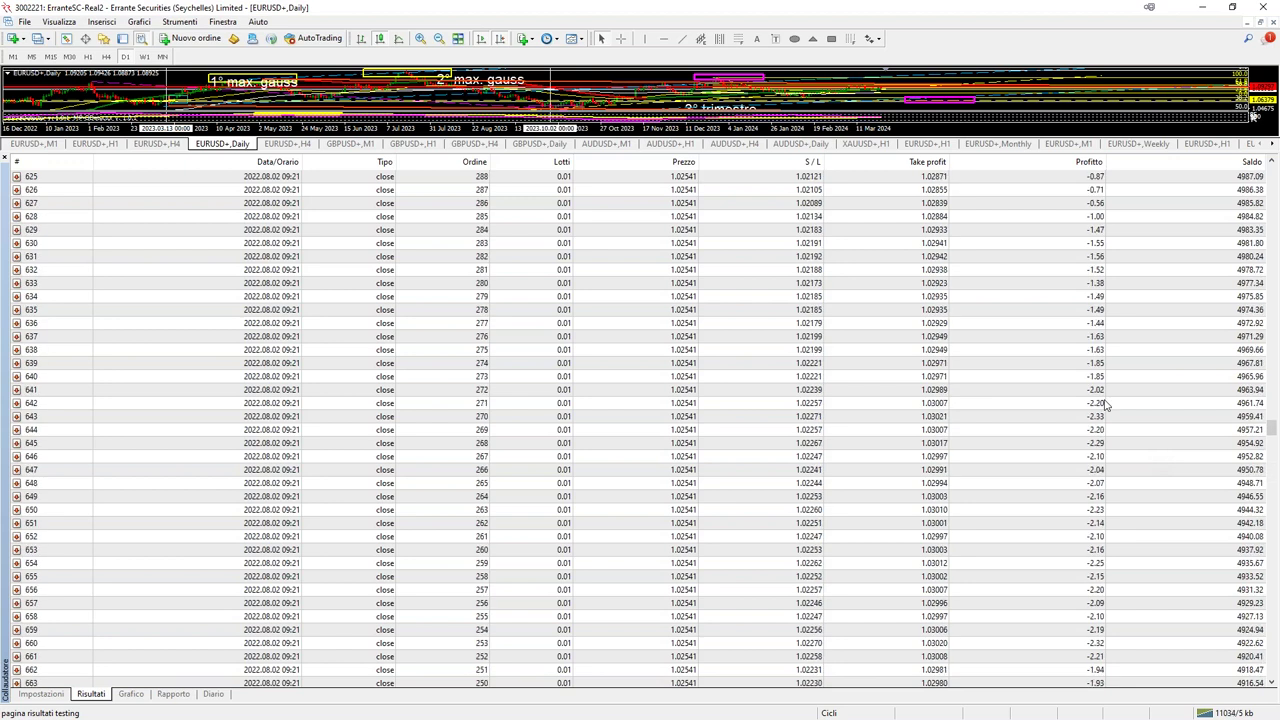
scroll(1100, 400, "up", 14)
left_click(1044, 337)
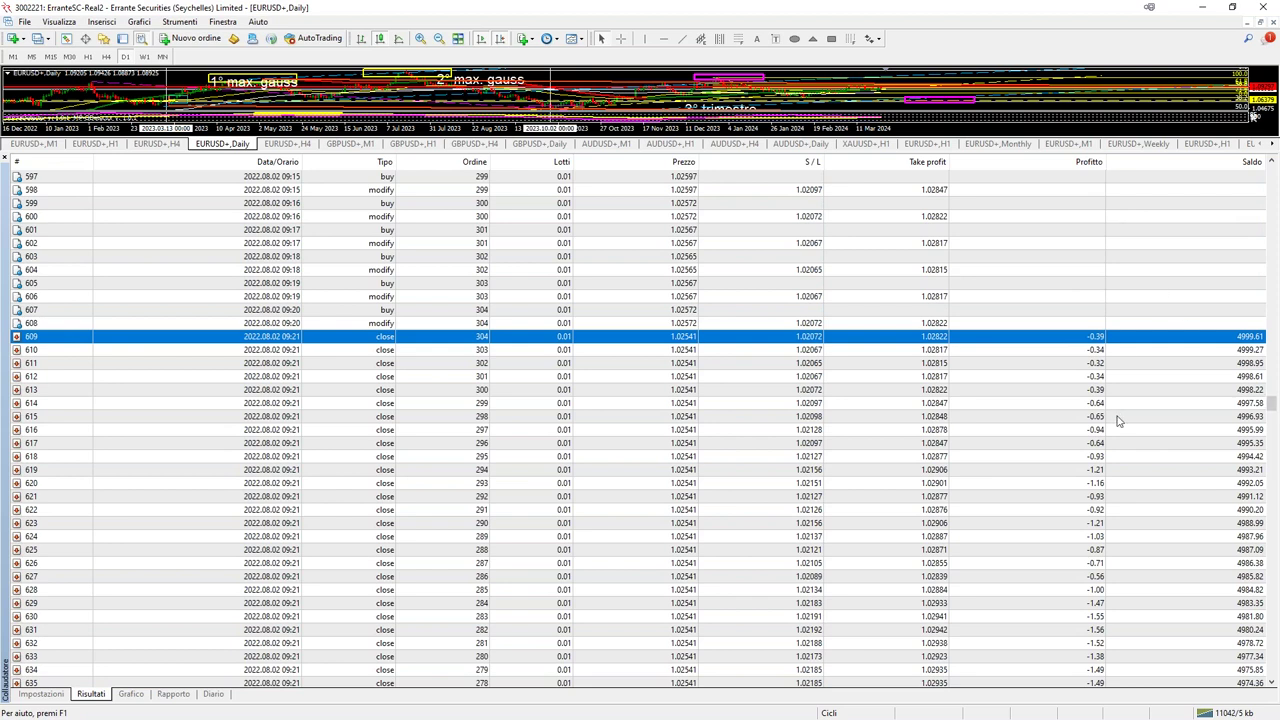
Examine the results list from the first closed orders onward, comparing the closing losses, take-profit hits and subsequent sell entries.
scroll(1067, 431, "down", 2)
scroll(1067, 431, "down", 7)
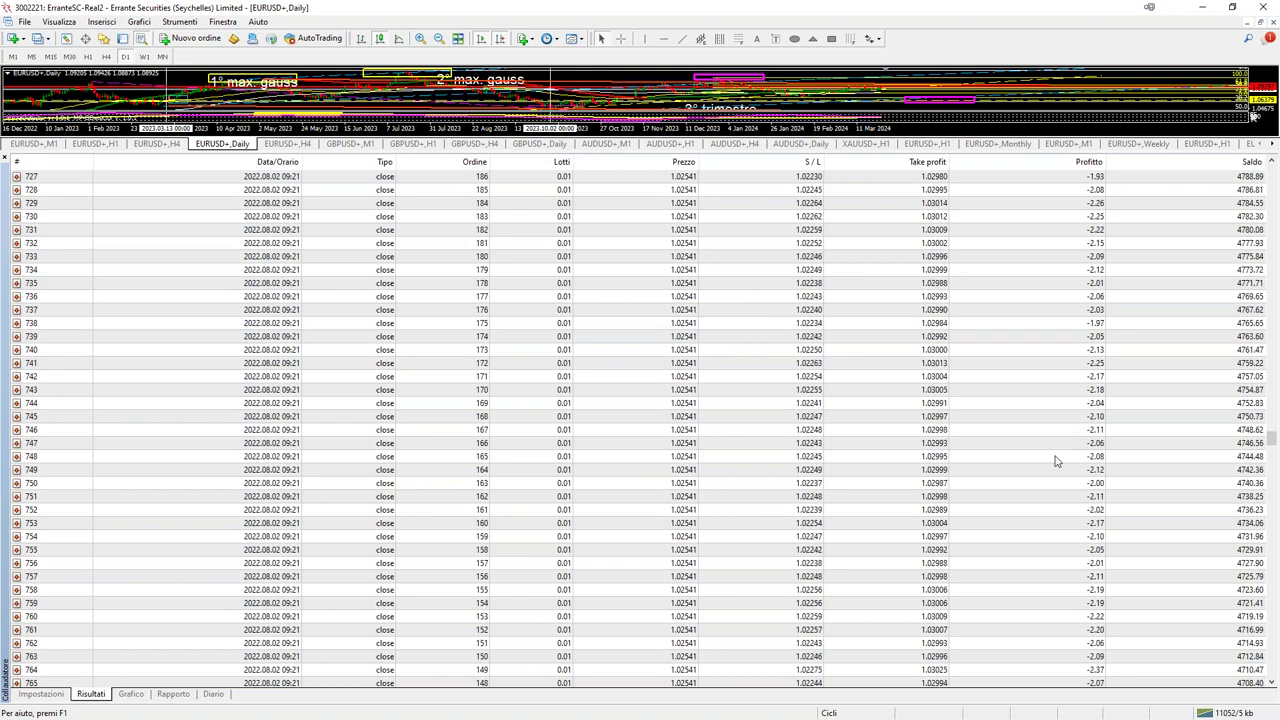
scroll(1026, 543, "down", 9)
scroll(1048, 496, "down", 20)
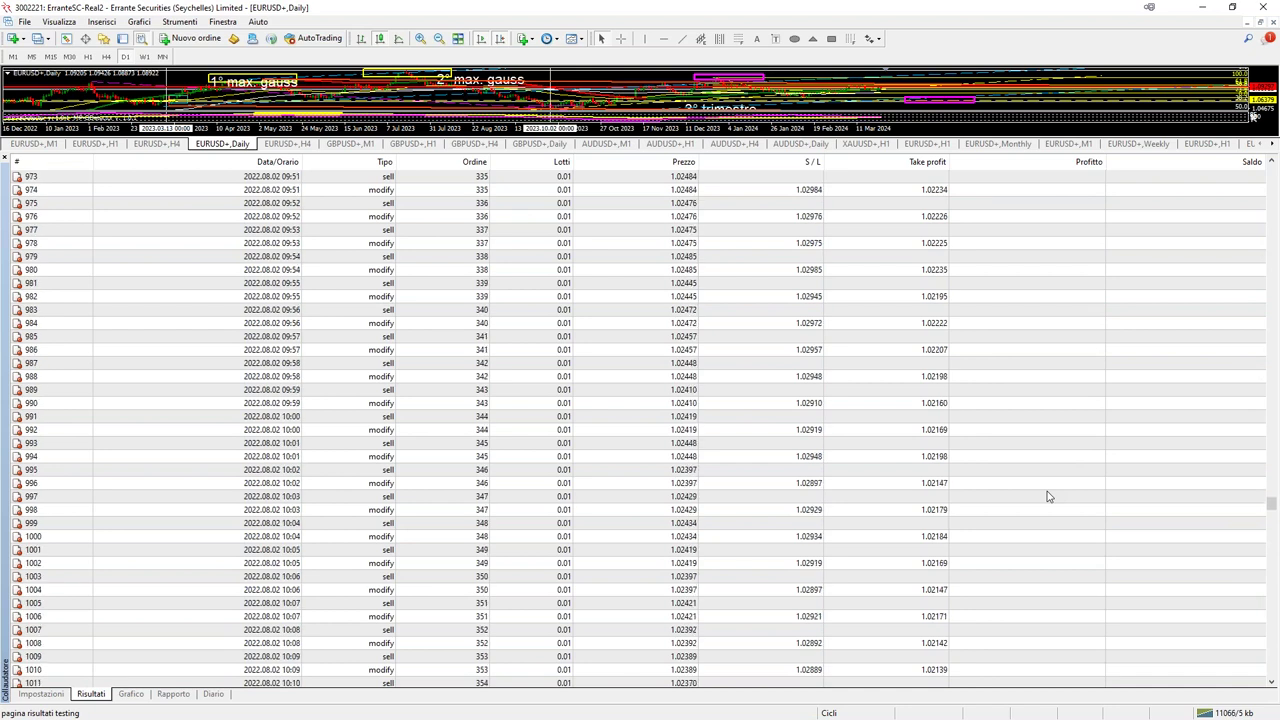
scroll(1048, 497, "down", 20)
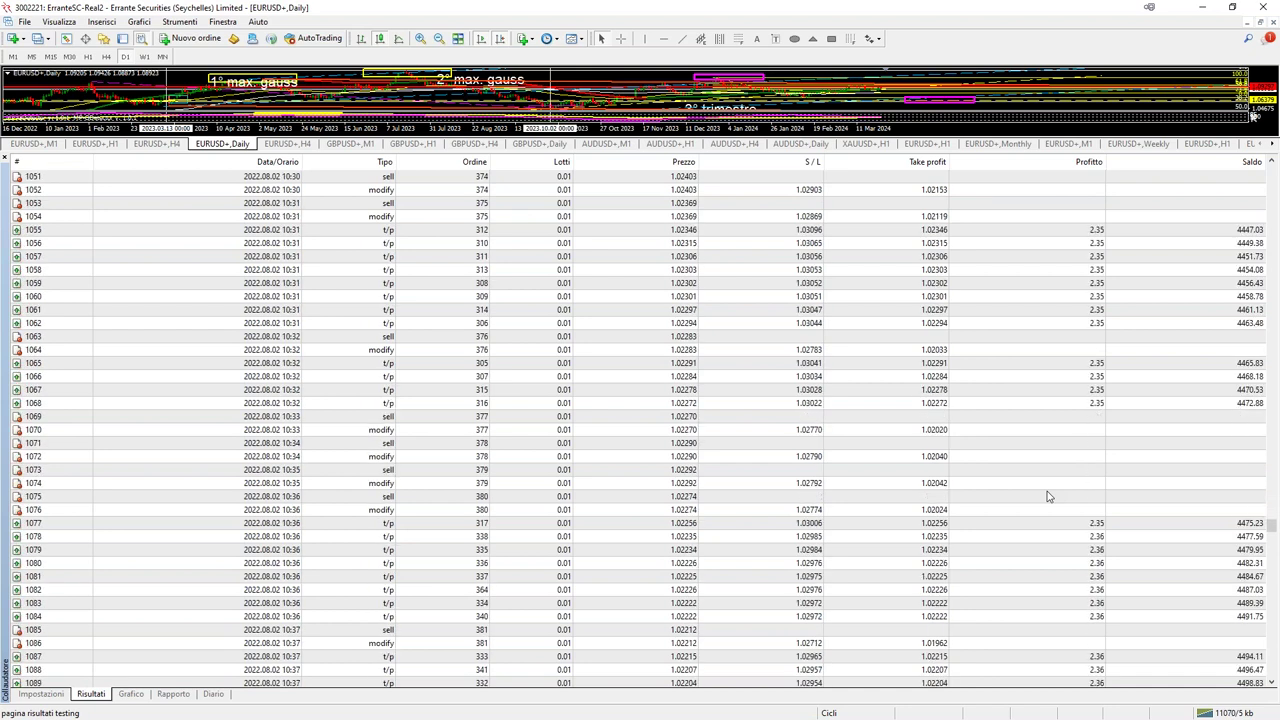
scroll(1048, 497, "down", 5)
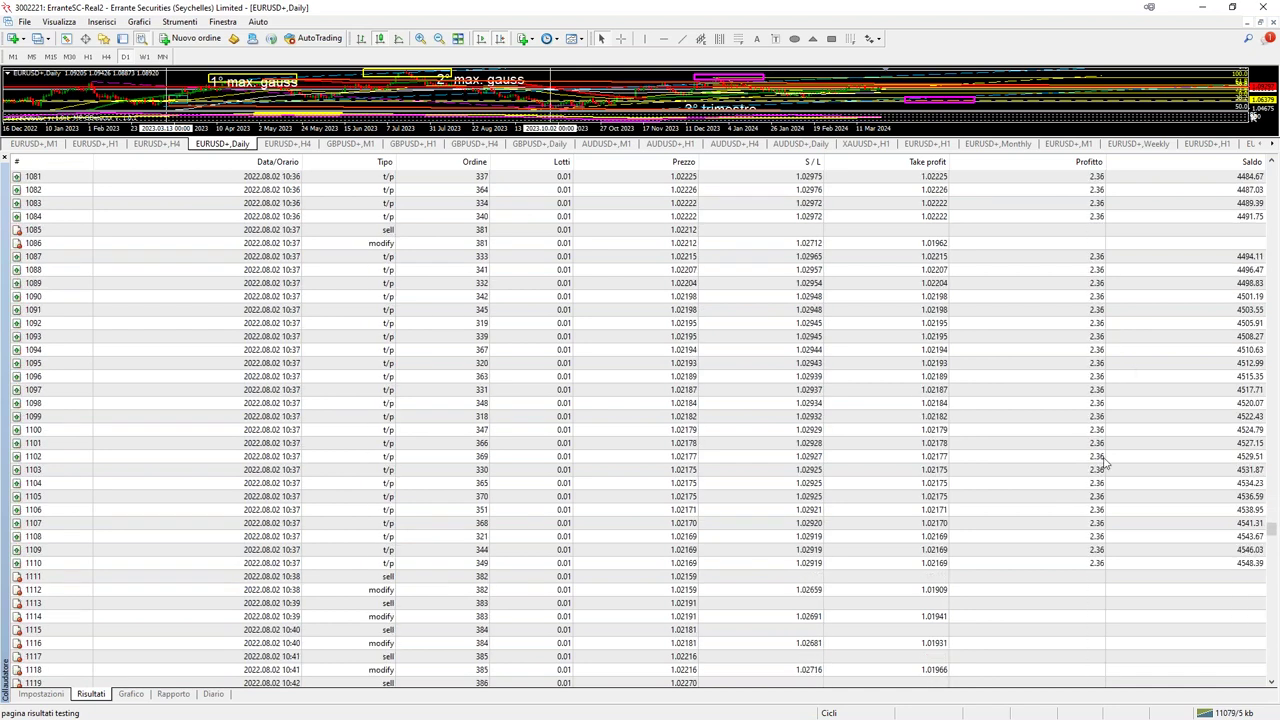
scroll(1108, 547, "down", 20)
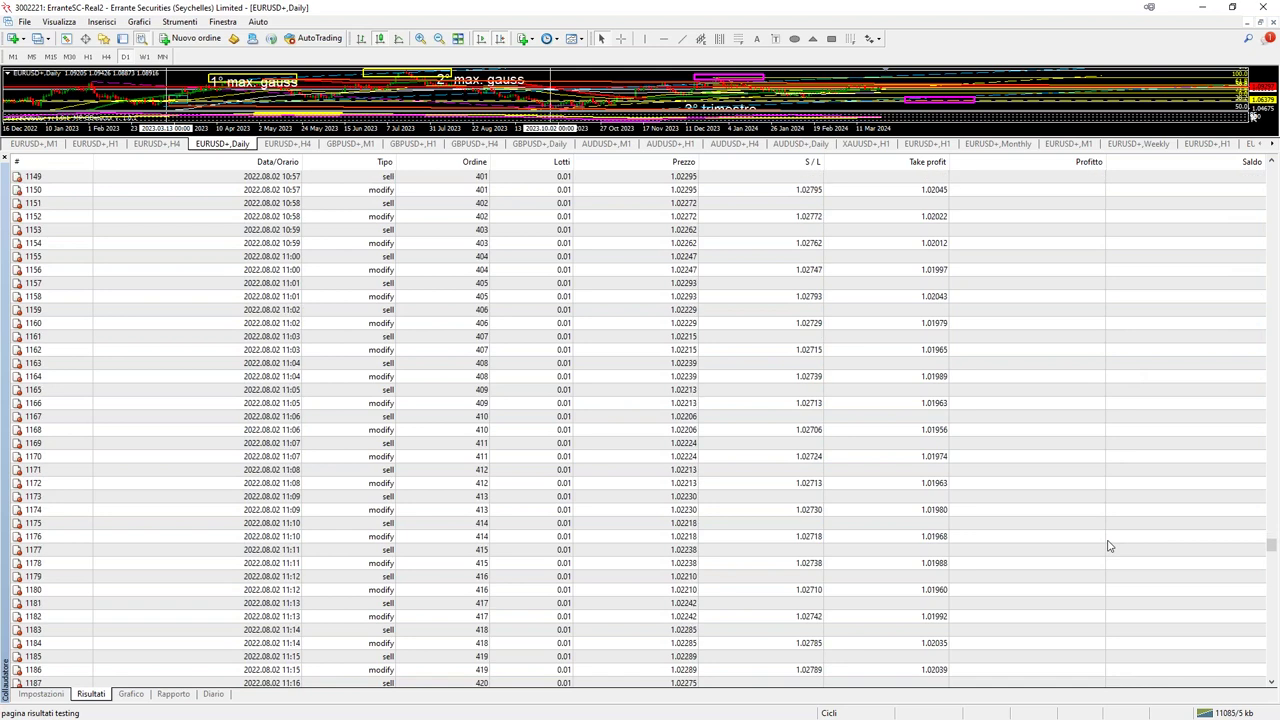
scroll(1090, 560, "down", 20)
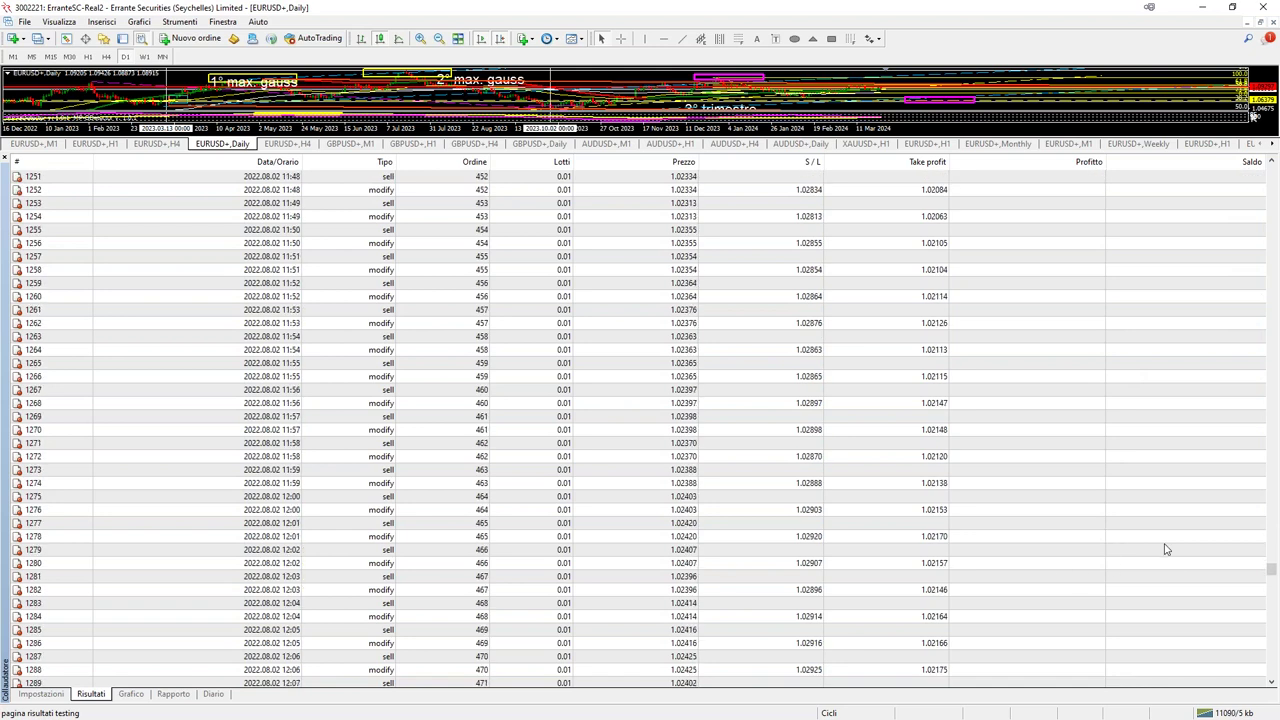
left_click_drag(1269, 580, 1270, 608)
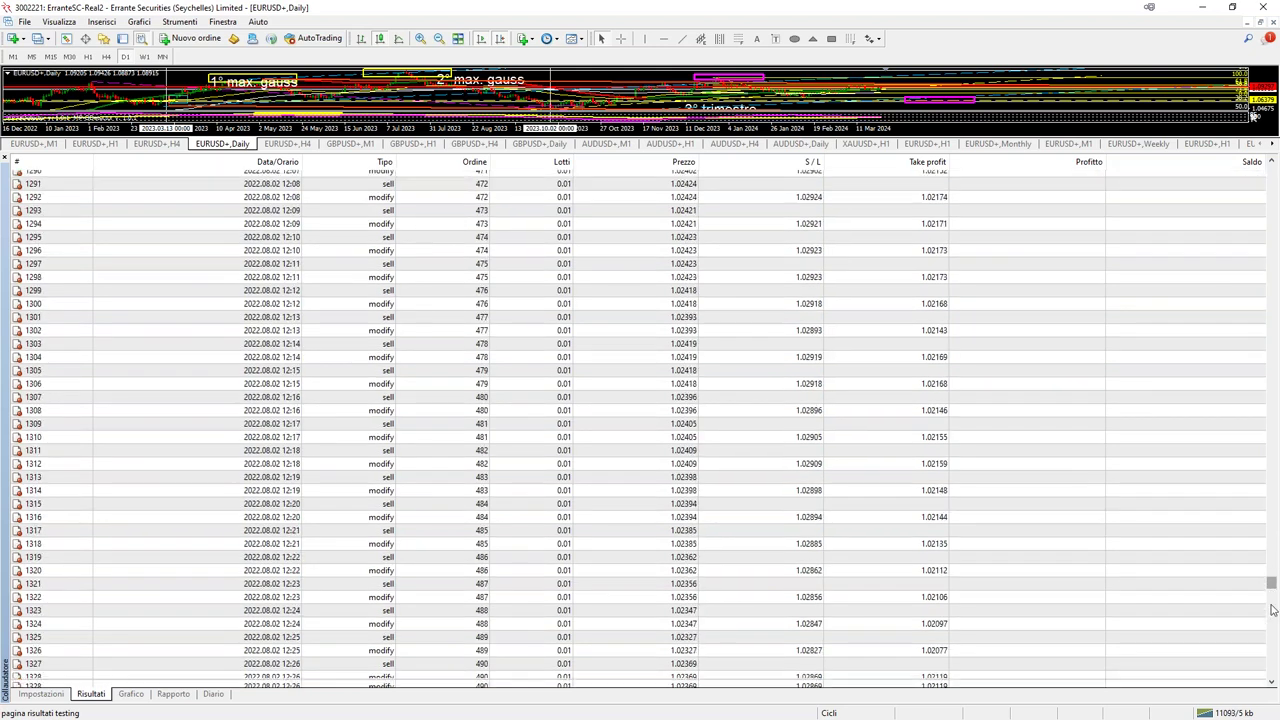
scroll(760, 500, "down", 17)
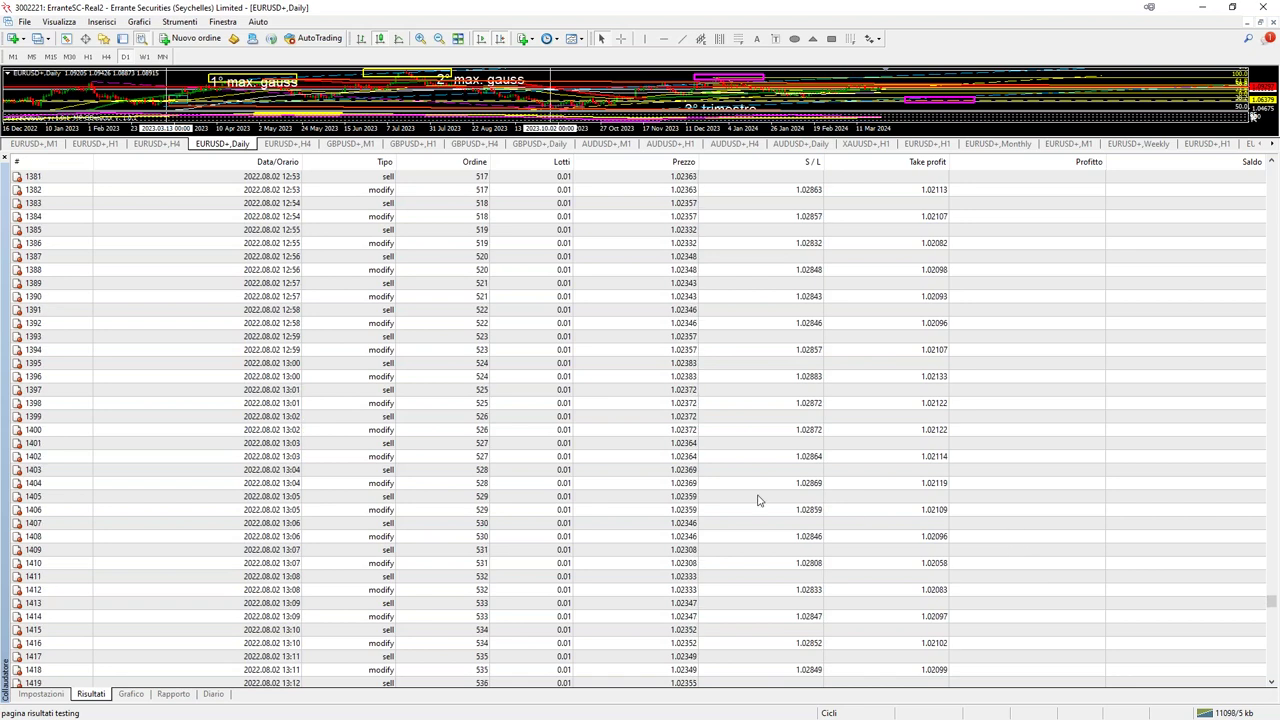
Return to the start of the results list and select the first buy order to check its date and time.
scroll(316, 615, "up", 20)
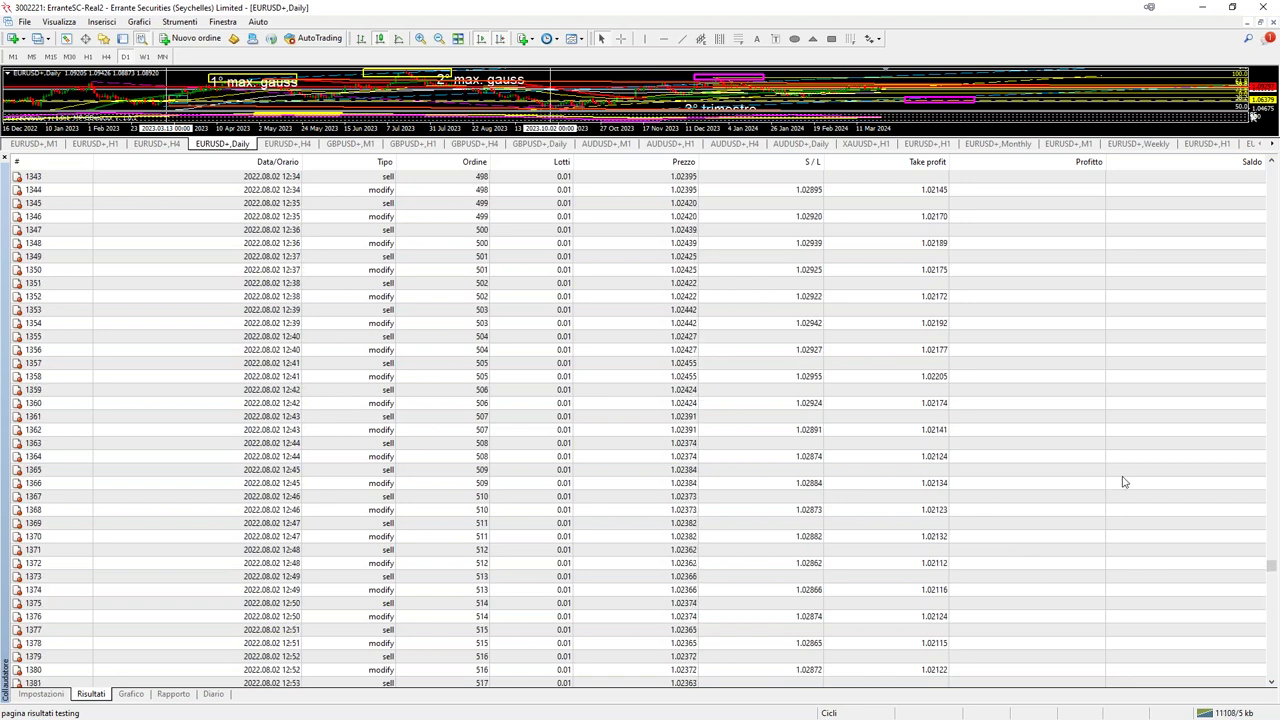
left_click_drag(1274, 558, 838, 208)
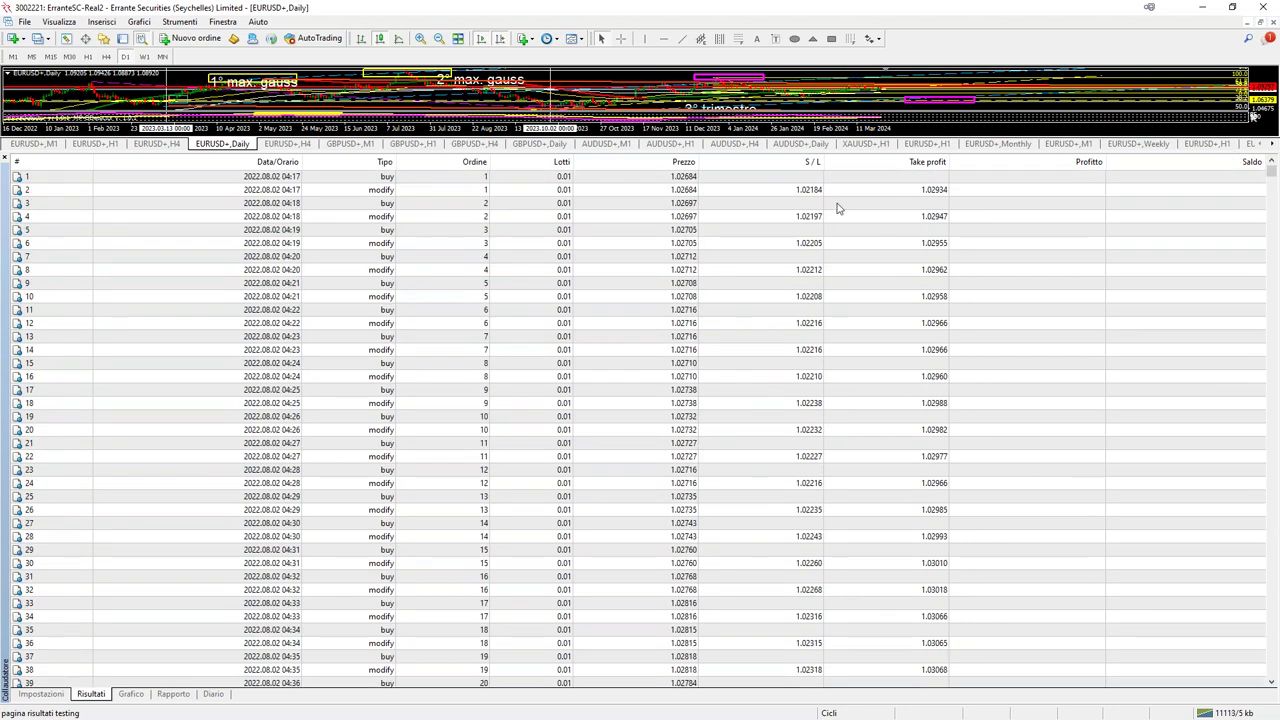
left_click(277, 178)
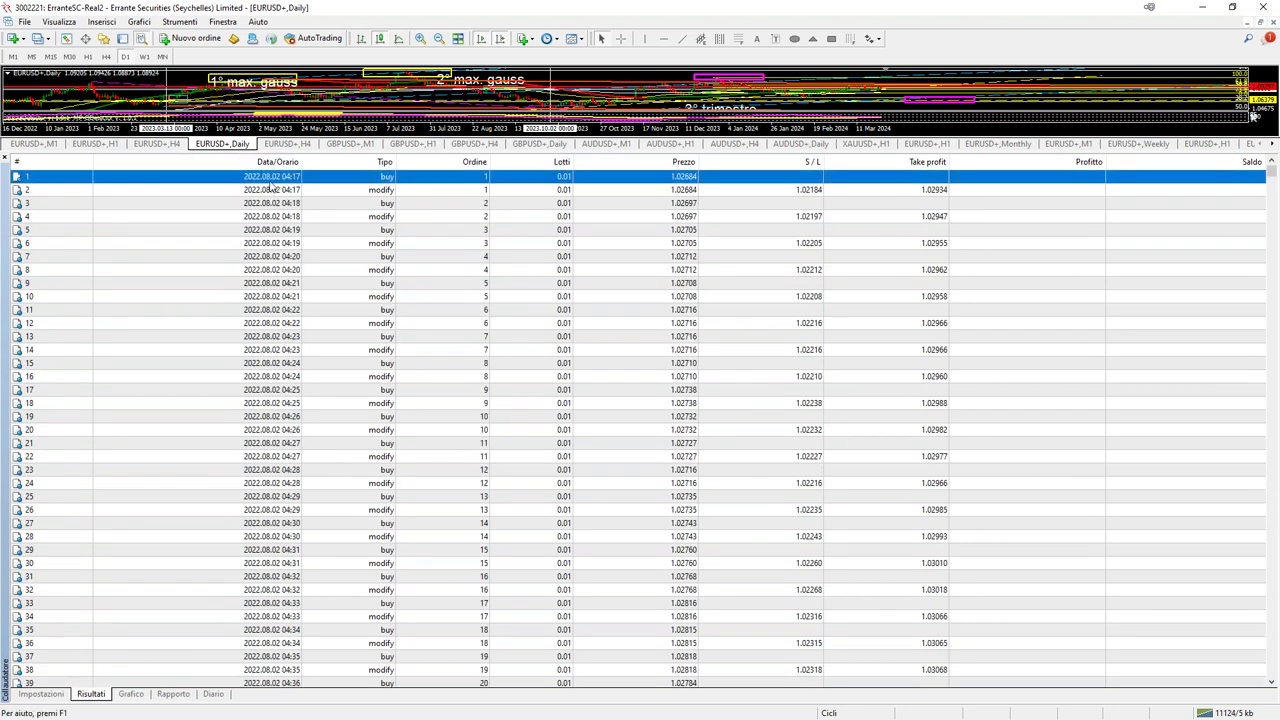
Check the test settings page and read the balance and equity details near the end of the balance graph.
left_click(33, 694)
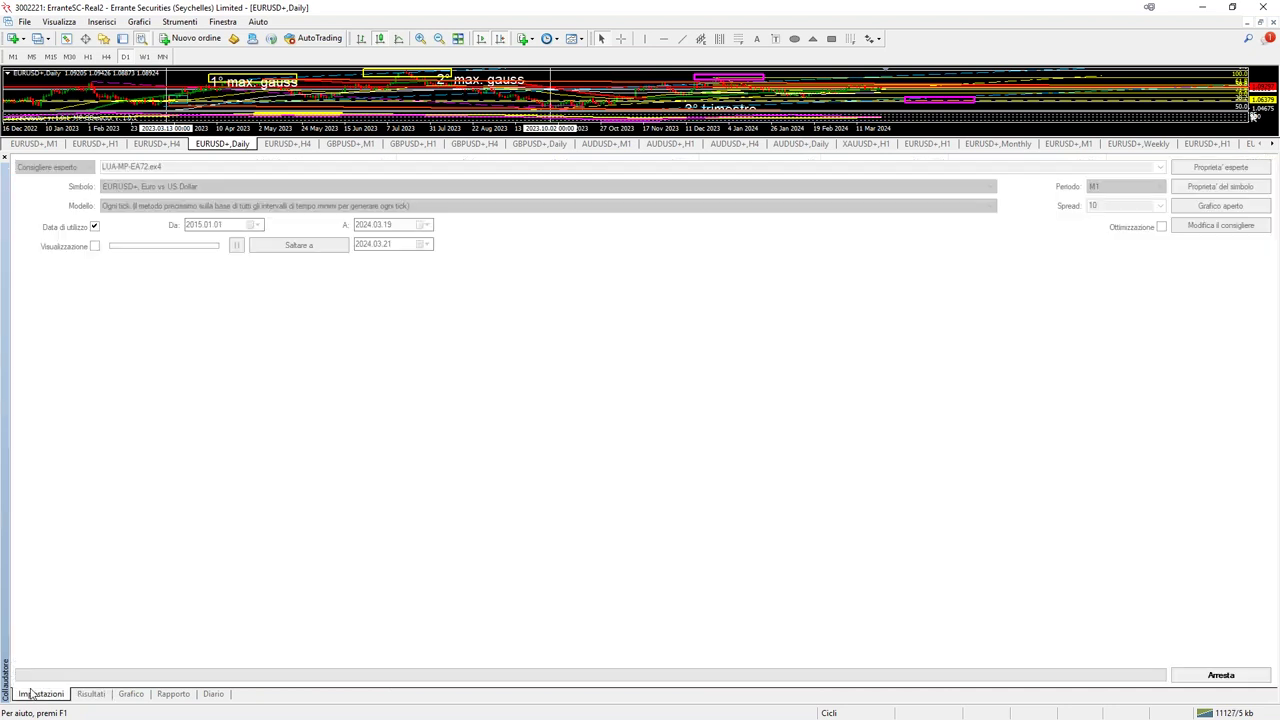
left_click(130, 694)
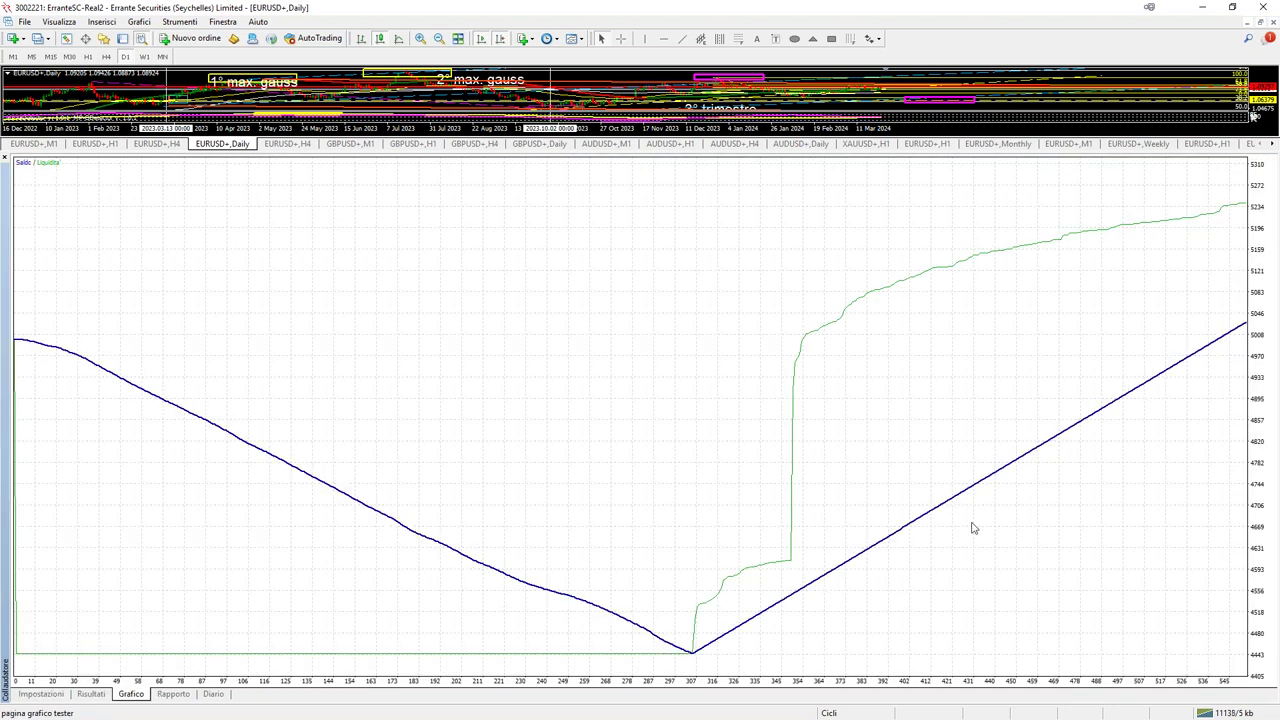
mouse_move(1237, 330)
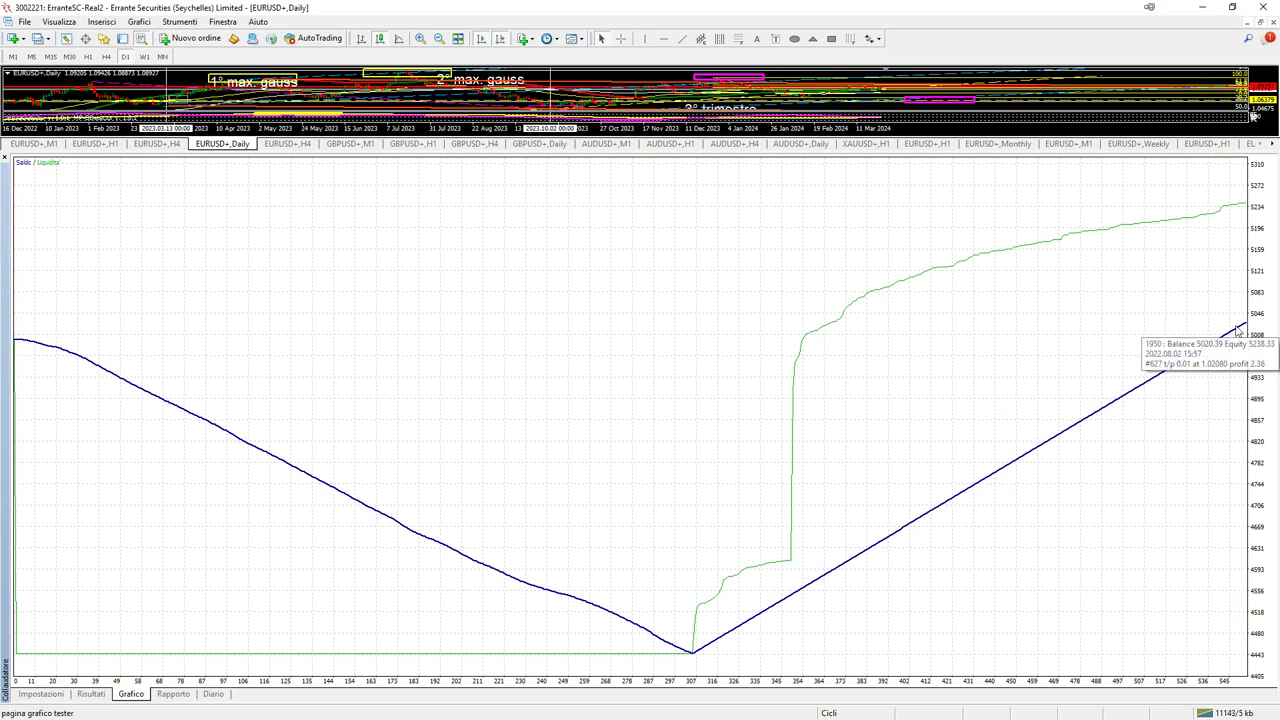
Review the trade results from the early buy orders through the sell orders and their take-profit closes.
left_click(99, 694)
scroll(977, 509, "down", 15)
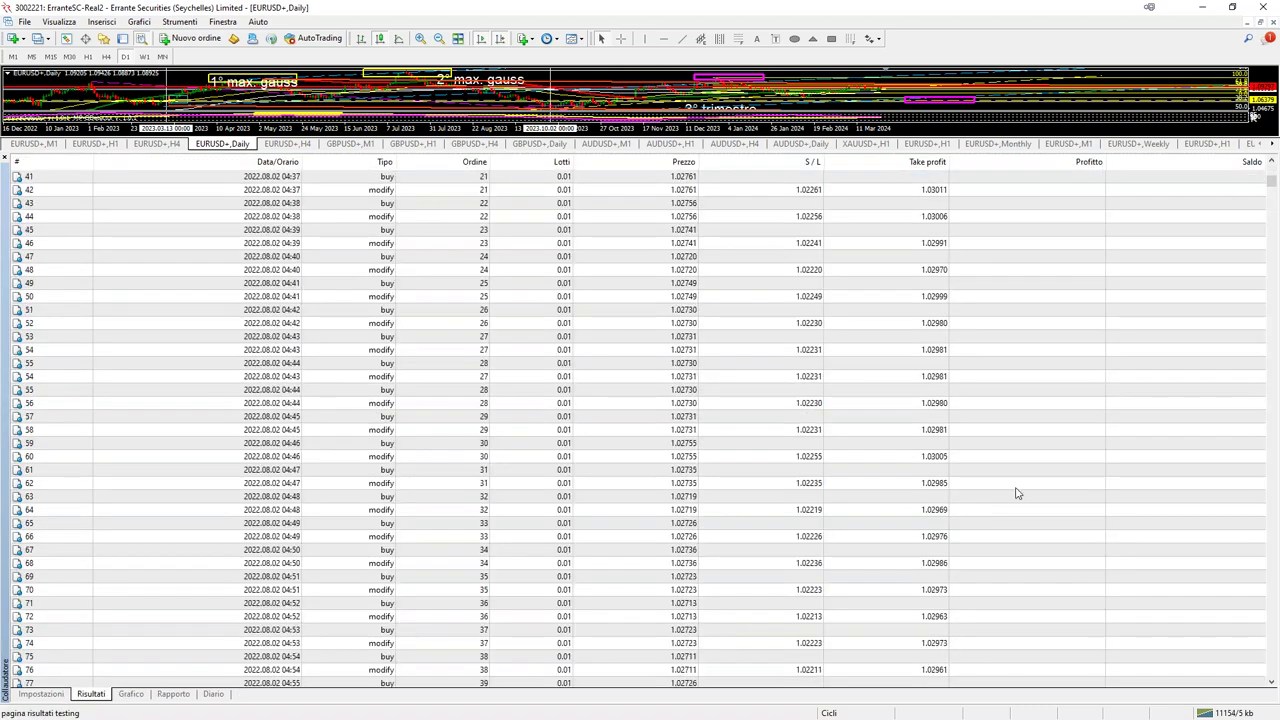
scroll(1060, 500, "down", 20)
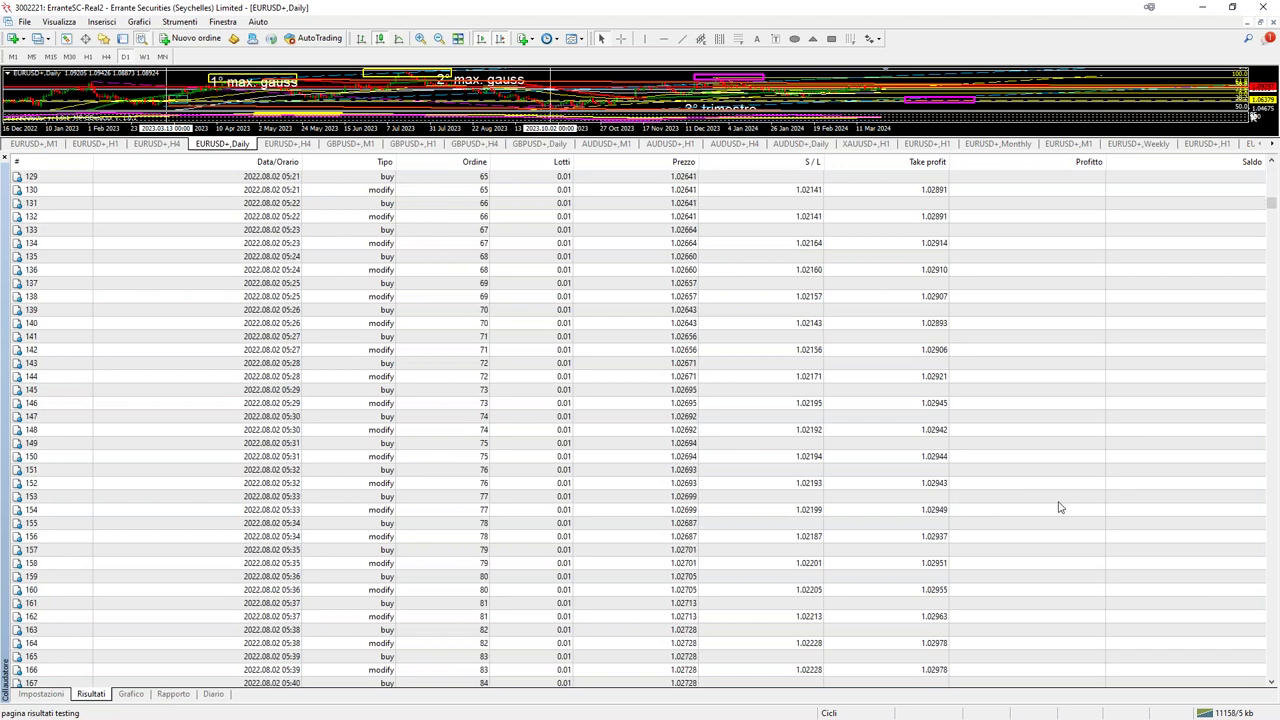
scroll(1060, 508, "down", 20)
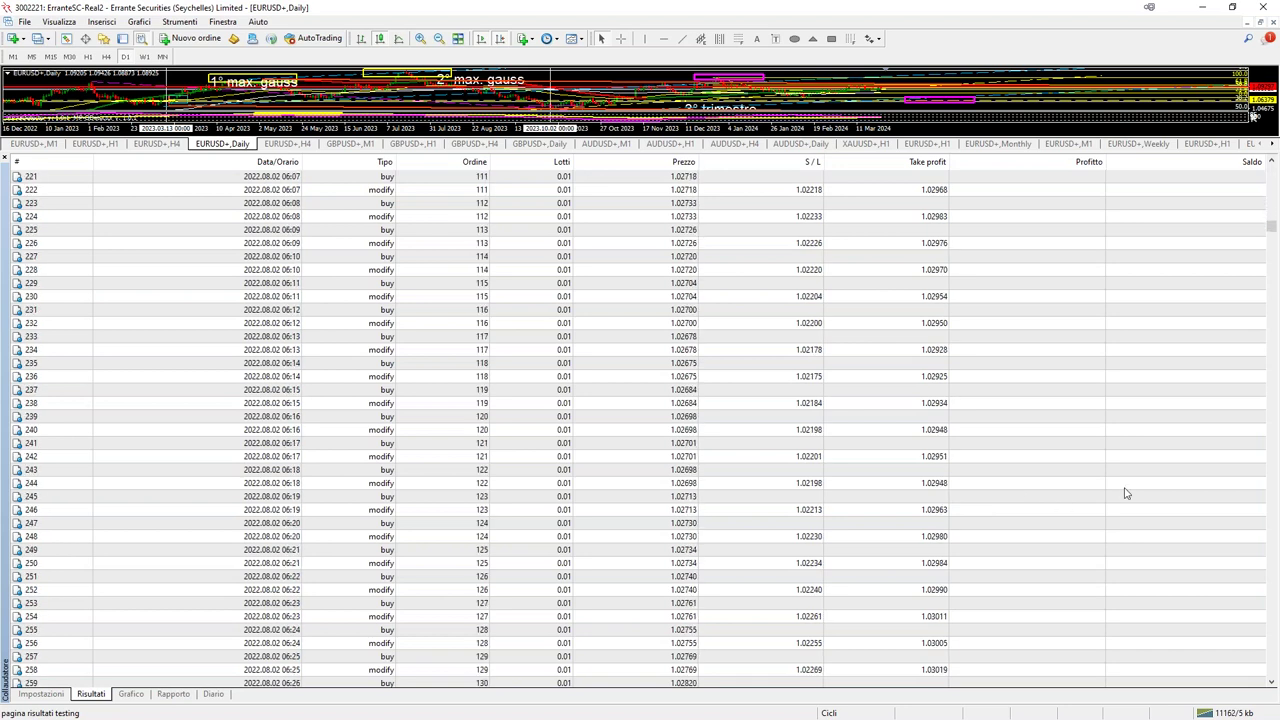
scroll(1125, 493, "down", 20)
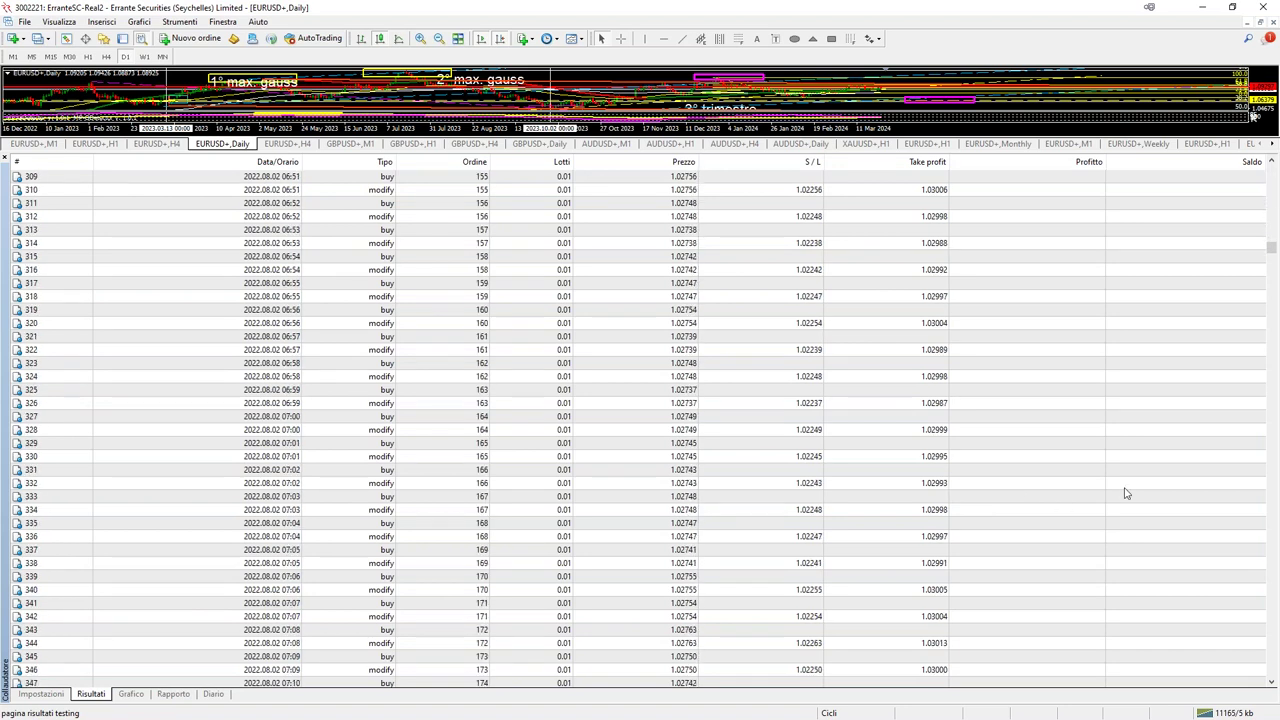
scroll(1125, 493, "down", 11)
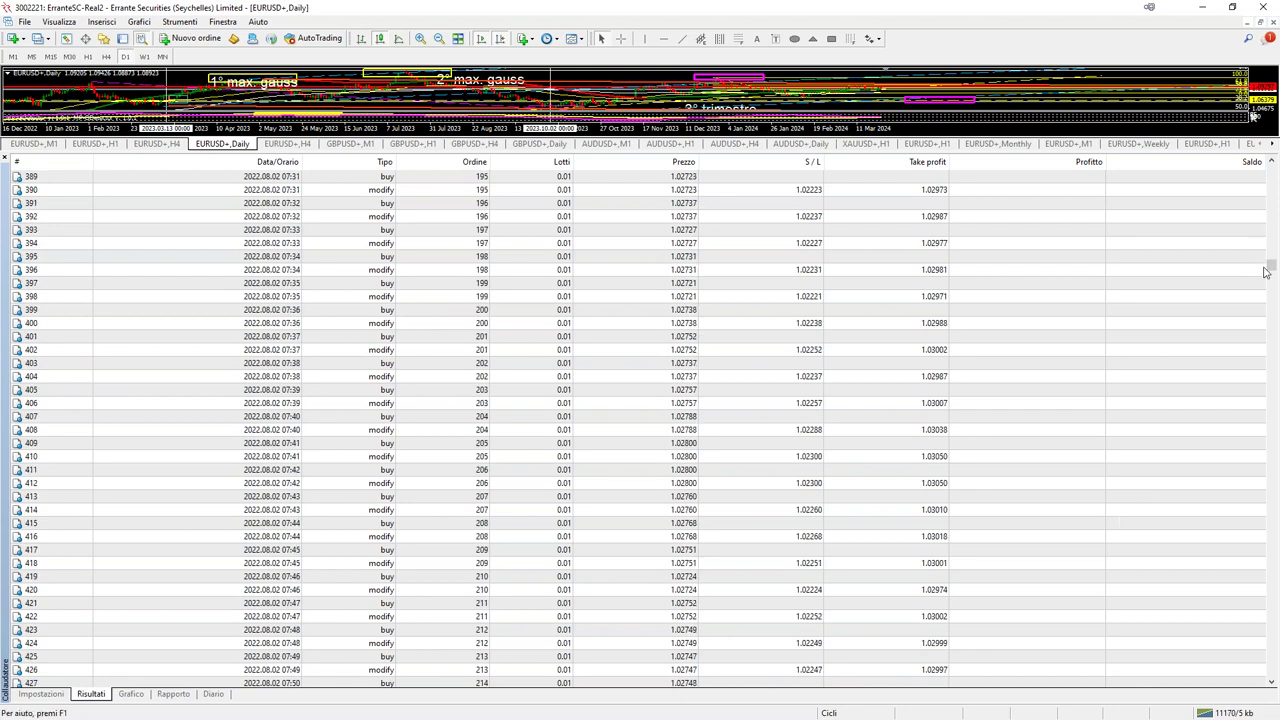
left_click_drag(1274, 277, 1266, 407)
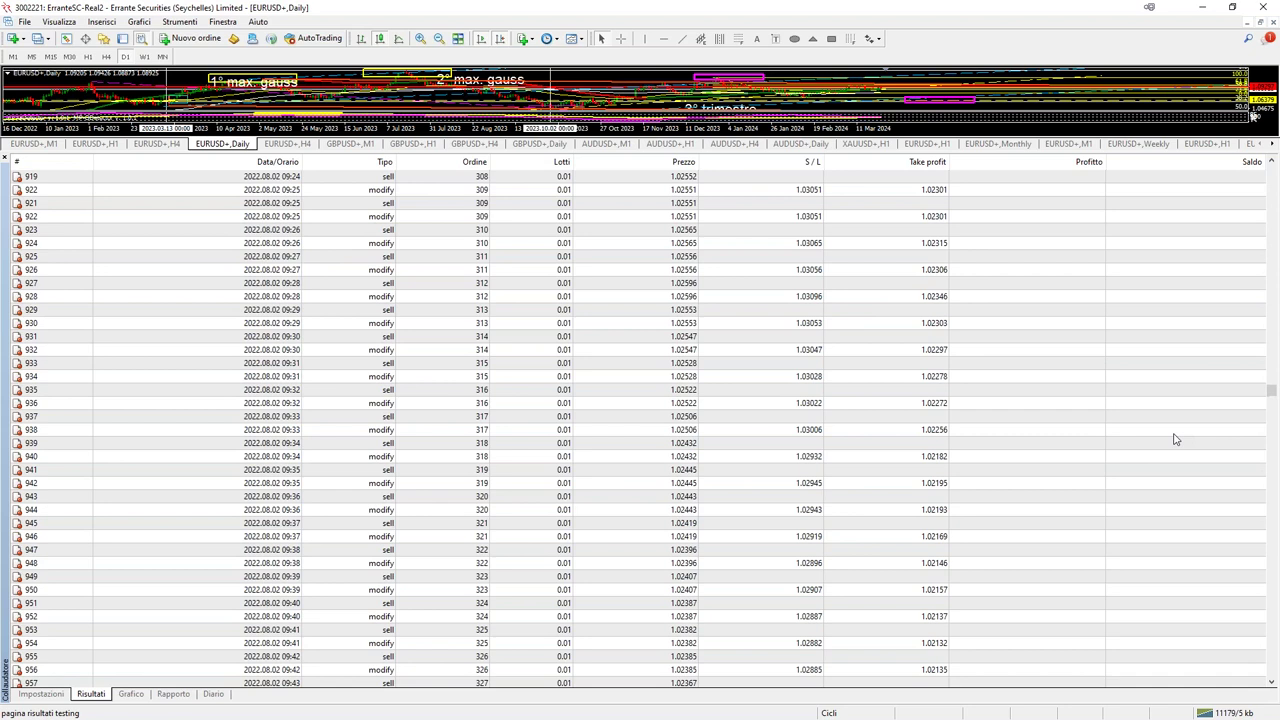
scroll(1175, 439, "up", 20)
scroll(1177, 441, "down", 15)
scroll(1177, 441, "down", 8)
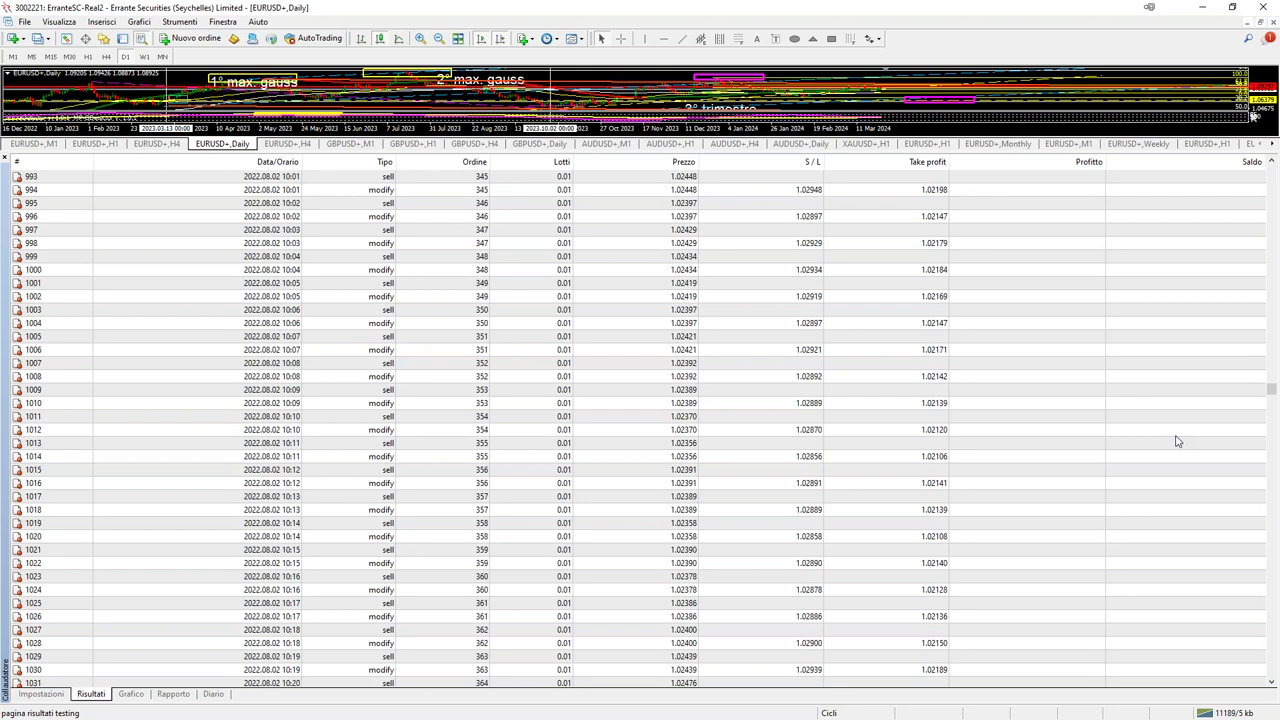
scroll(1177, 441, "down", 20)
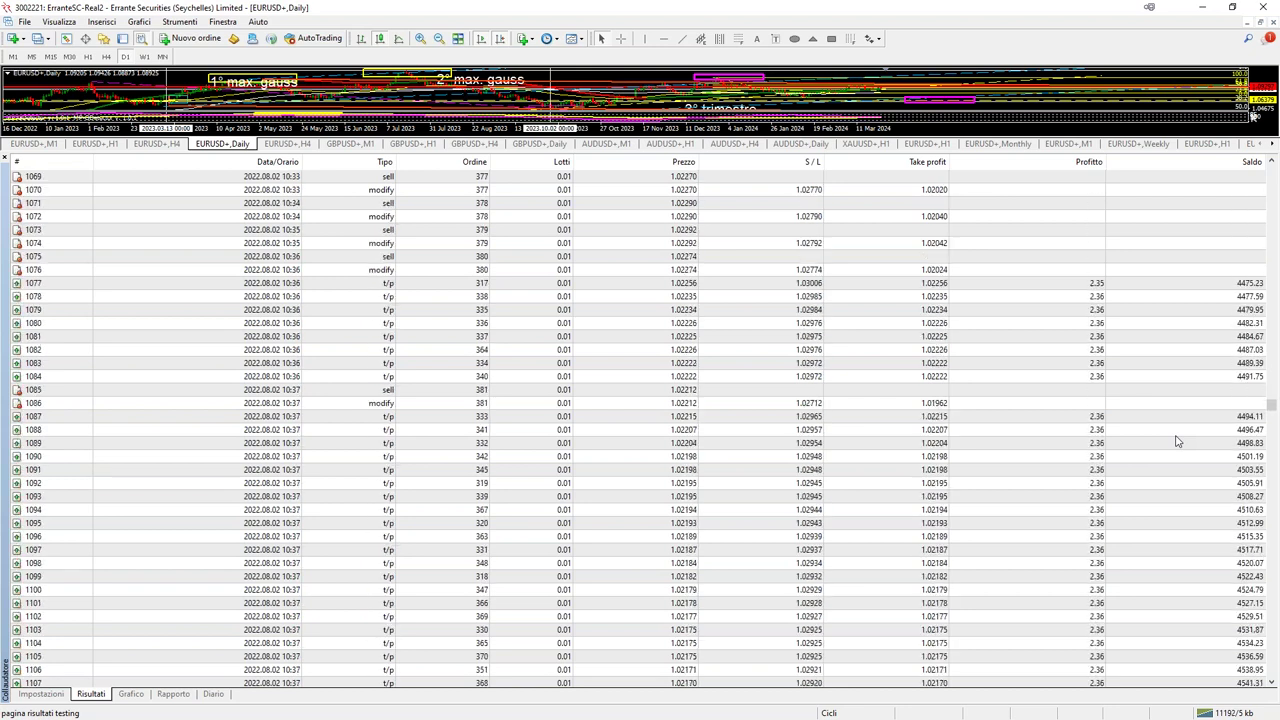
scroll(1177, 465, "down", 9)
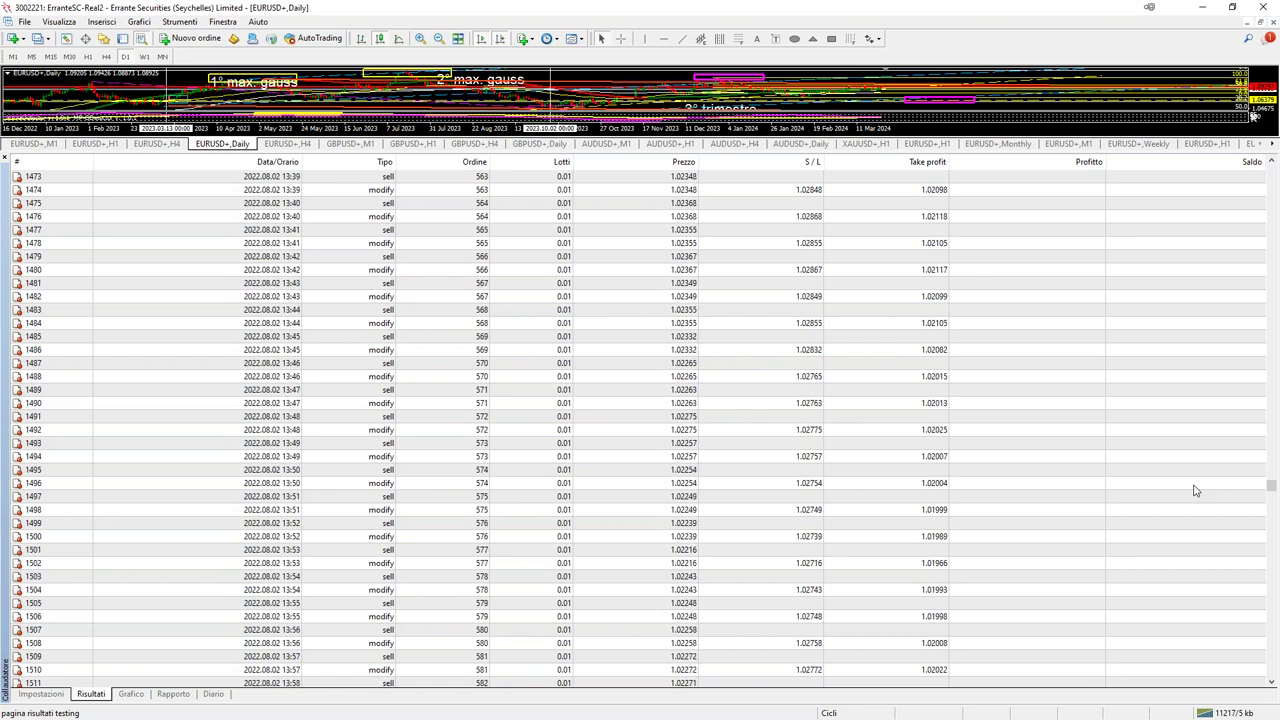
Review the sell orders and their take-profit closes from 13:39 to about 16:00 on 2022.08.02, following the profit and balance values.
scroll(1194, 526, "down", 20)
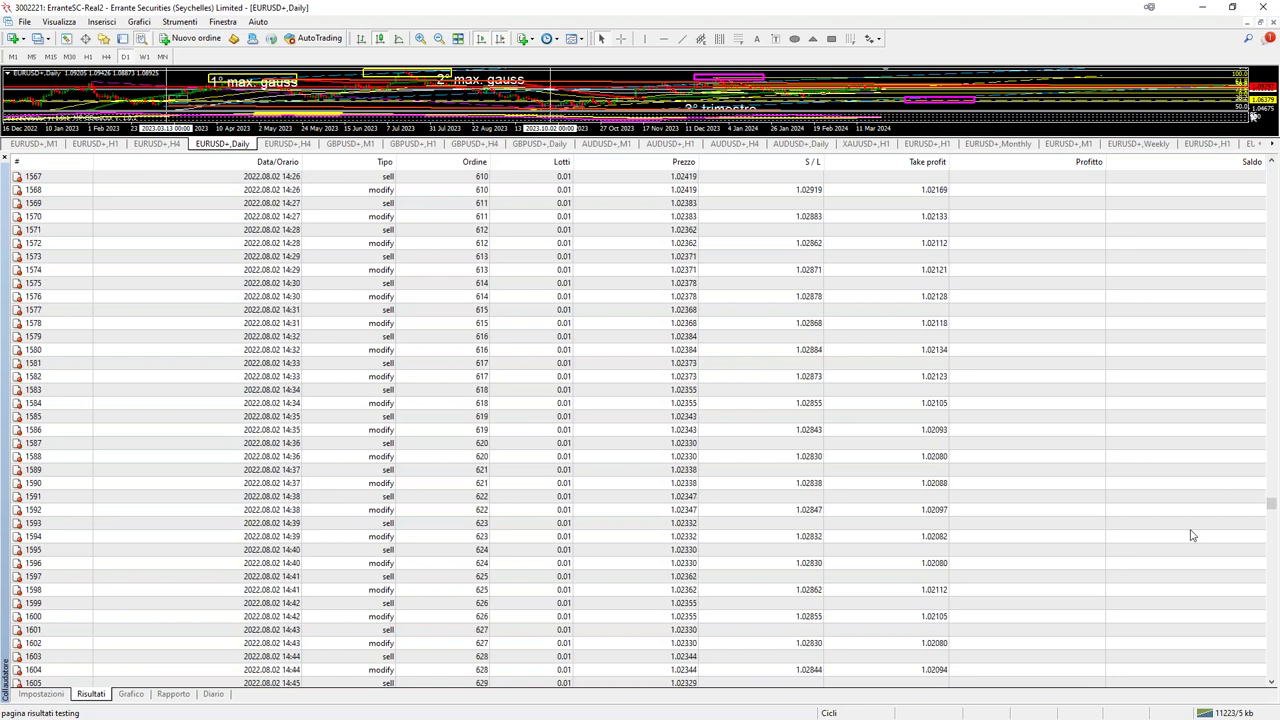
scroll(1191, 533, "down", 14)
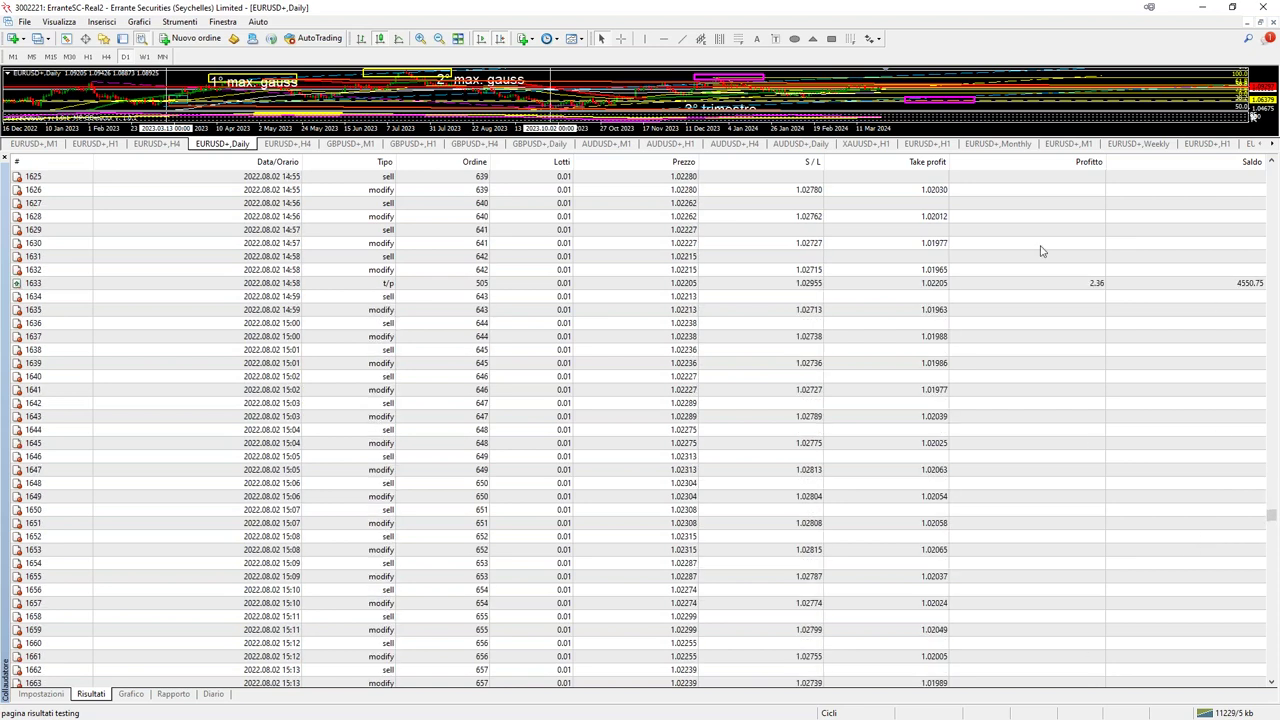
left_click(1067, 285)
scroll(1100, 440, "down", 10)
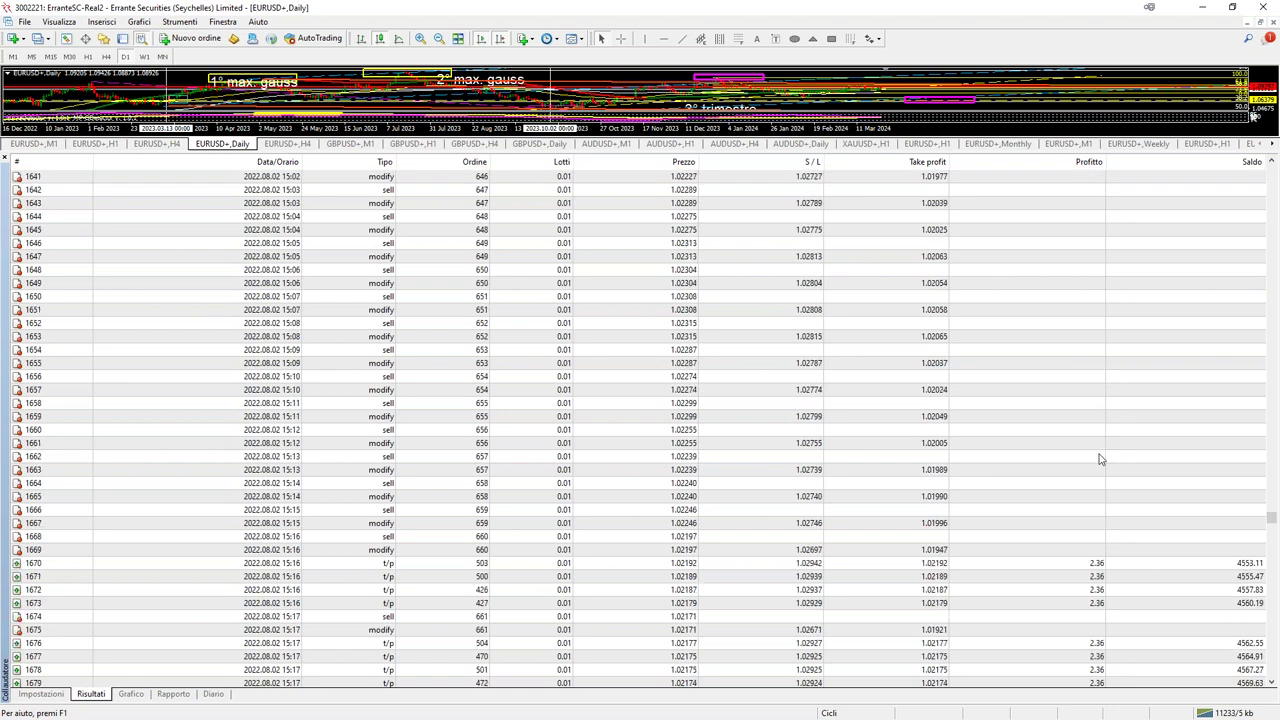
scroll(1098, 457, "down", 9)
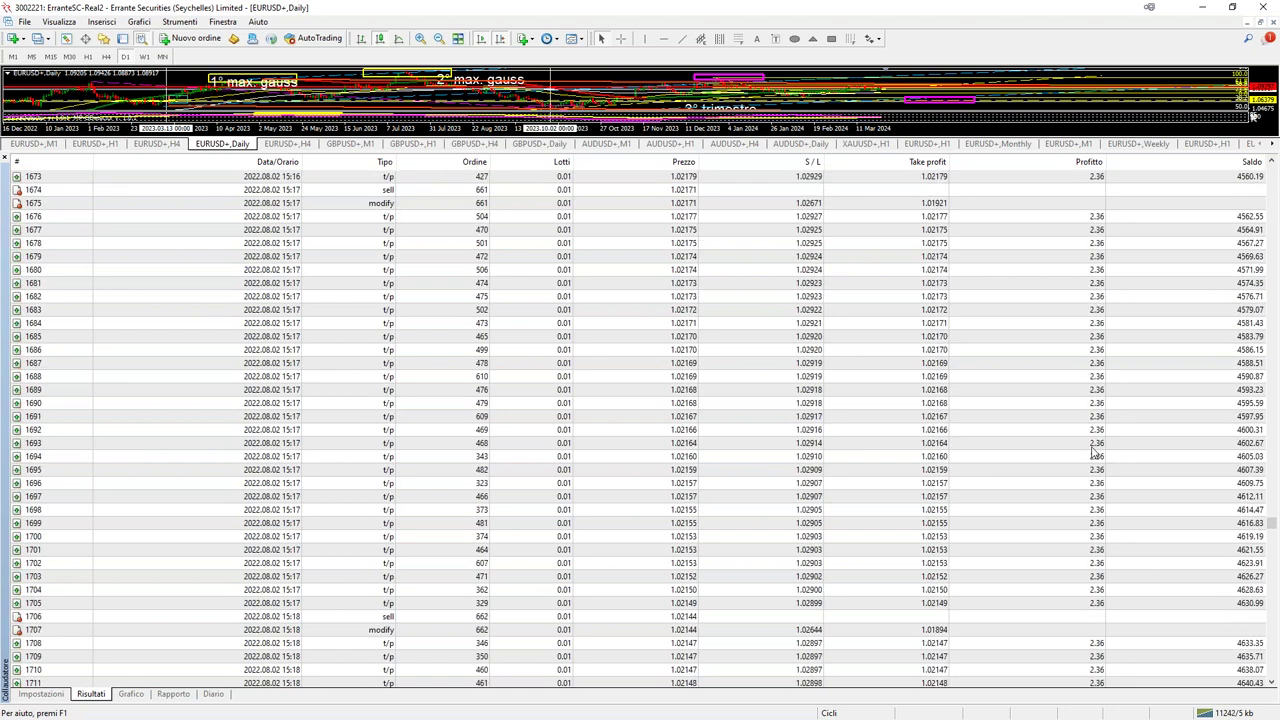
scroll(1095, 455, "down", 20)
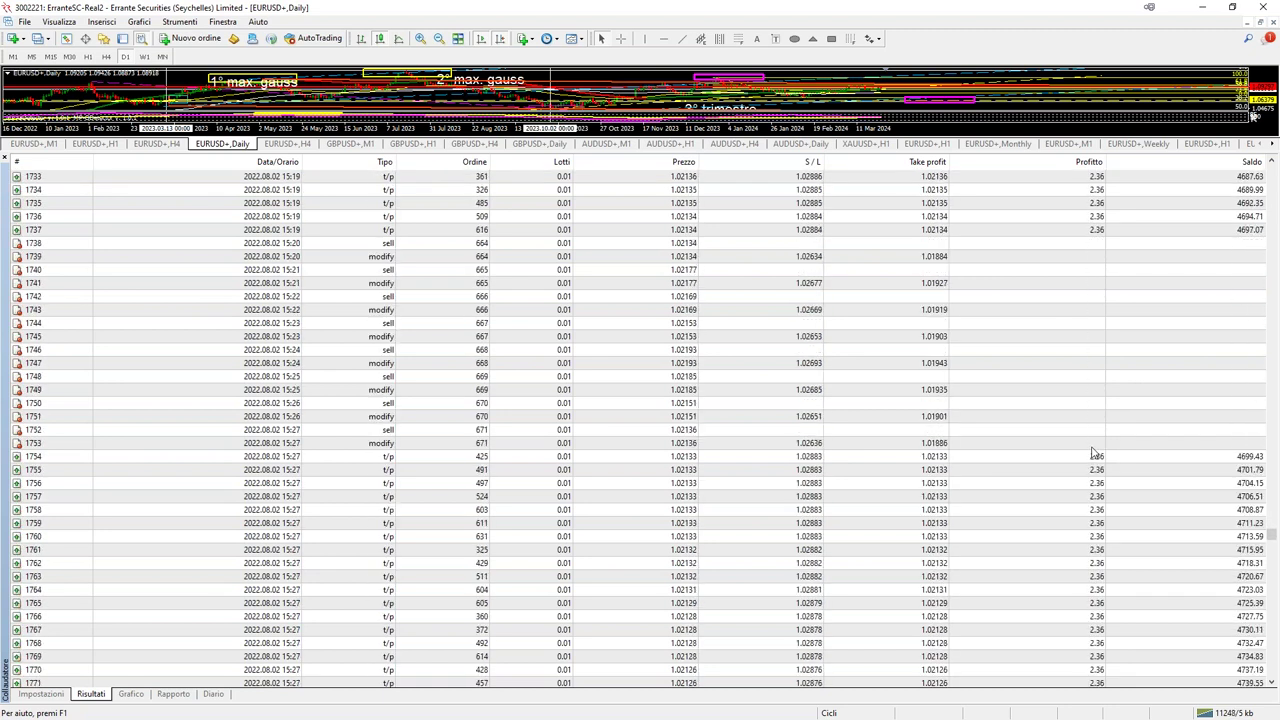
scroll(1095, 455, "down", 20)
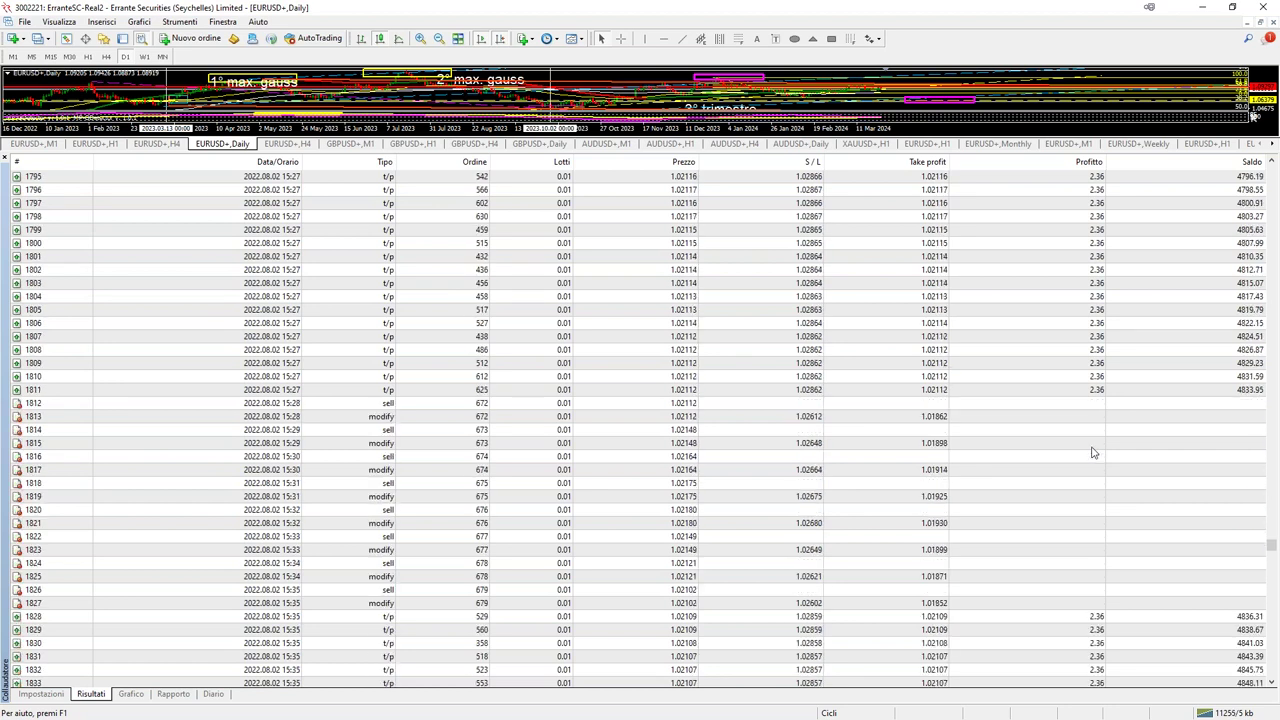
scroll(1095, 453, "down", 20)
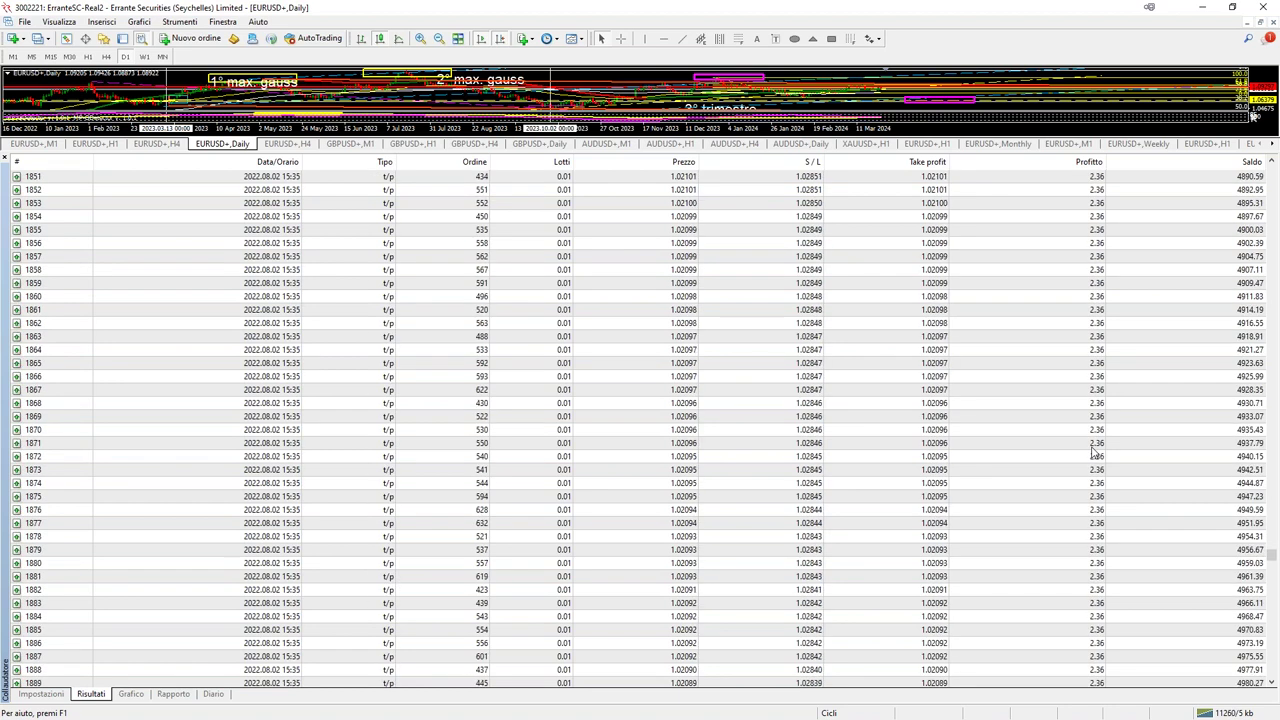
scroll(1095, 453, "down", 13)
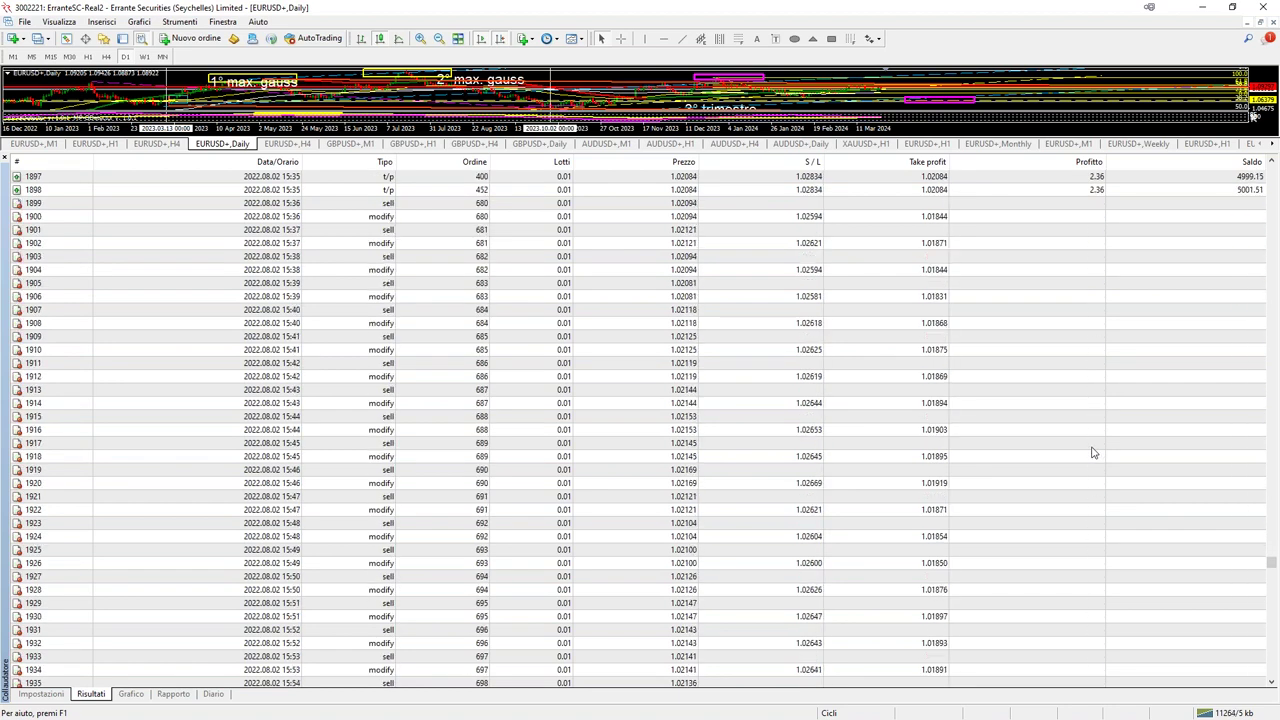
scroll(1093, 453, "down", 10)
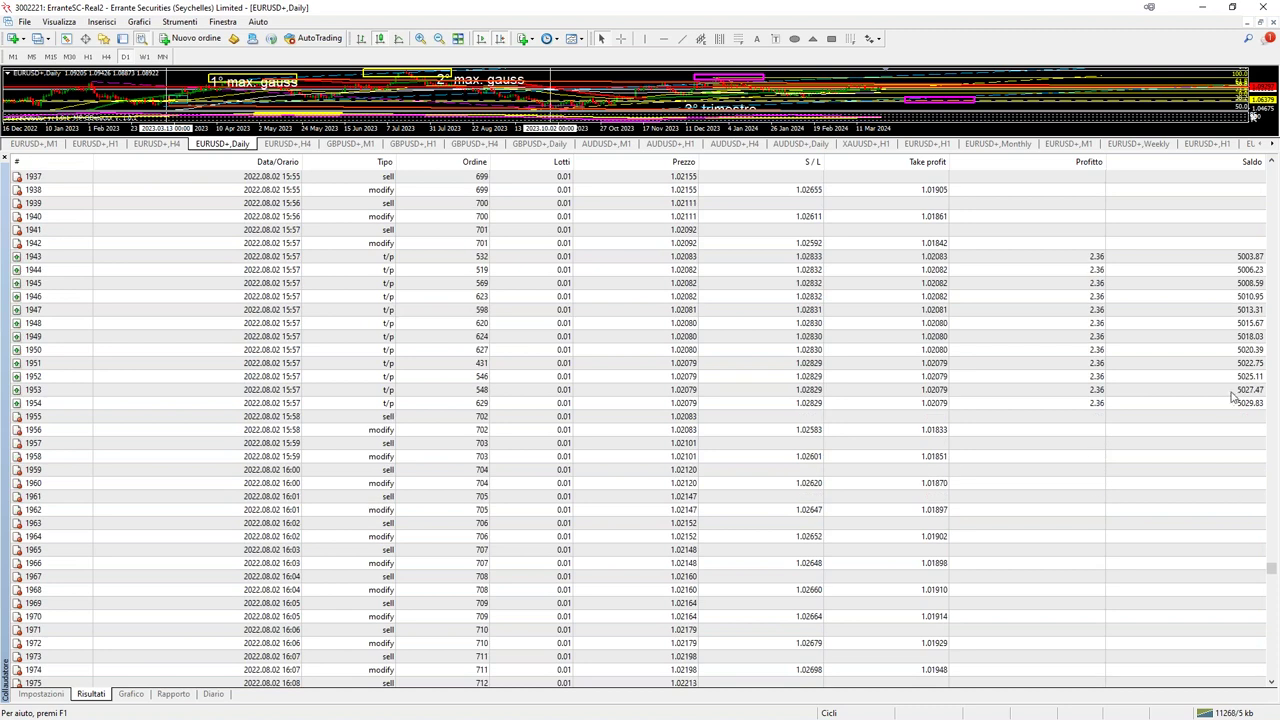
left_click(1221, 405)
scroll(1160, 435, "down", 17)
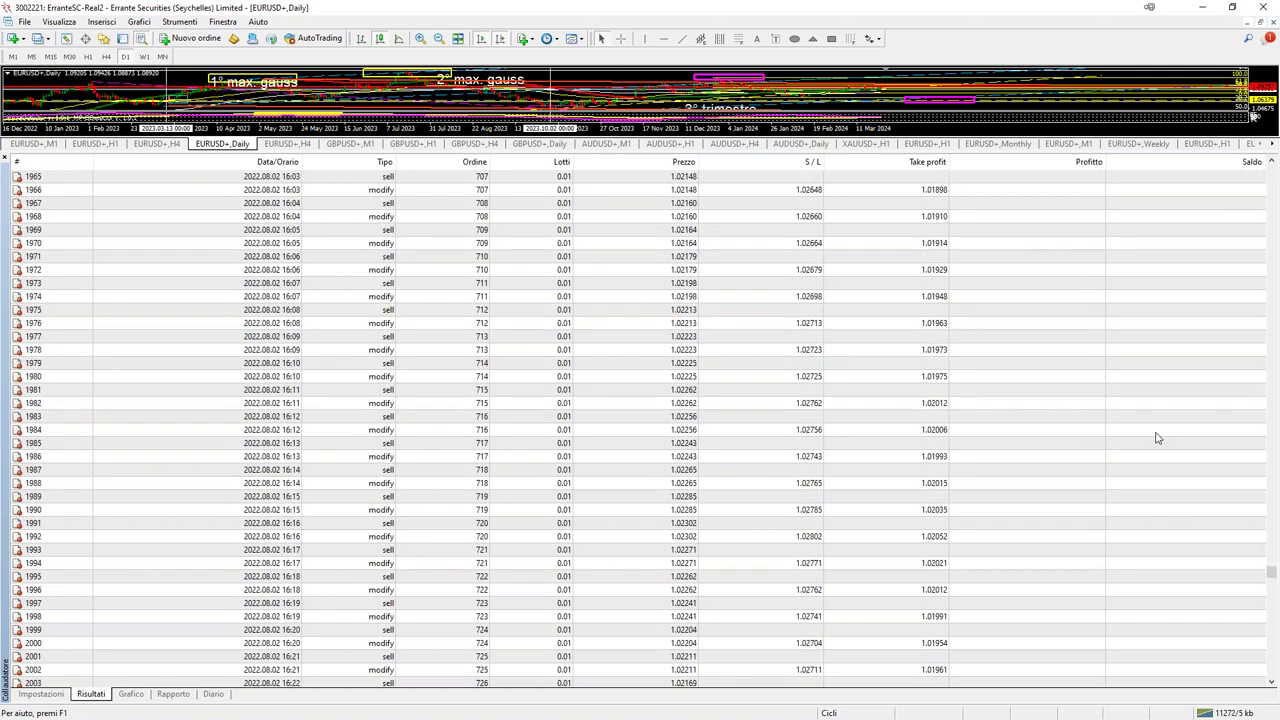
Follow the take-profit closes from 16:44 onward on 2022.08.02 and select the sell order at 17:15 to check its time.
scroll(1145, 452, "down", 20)
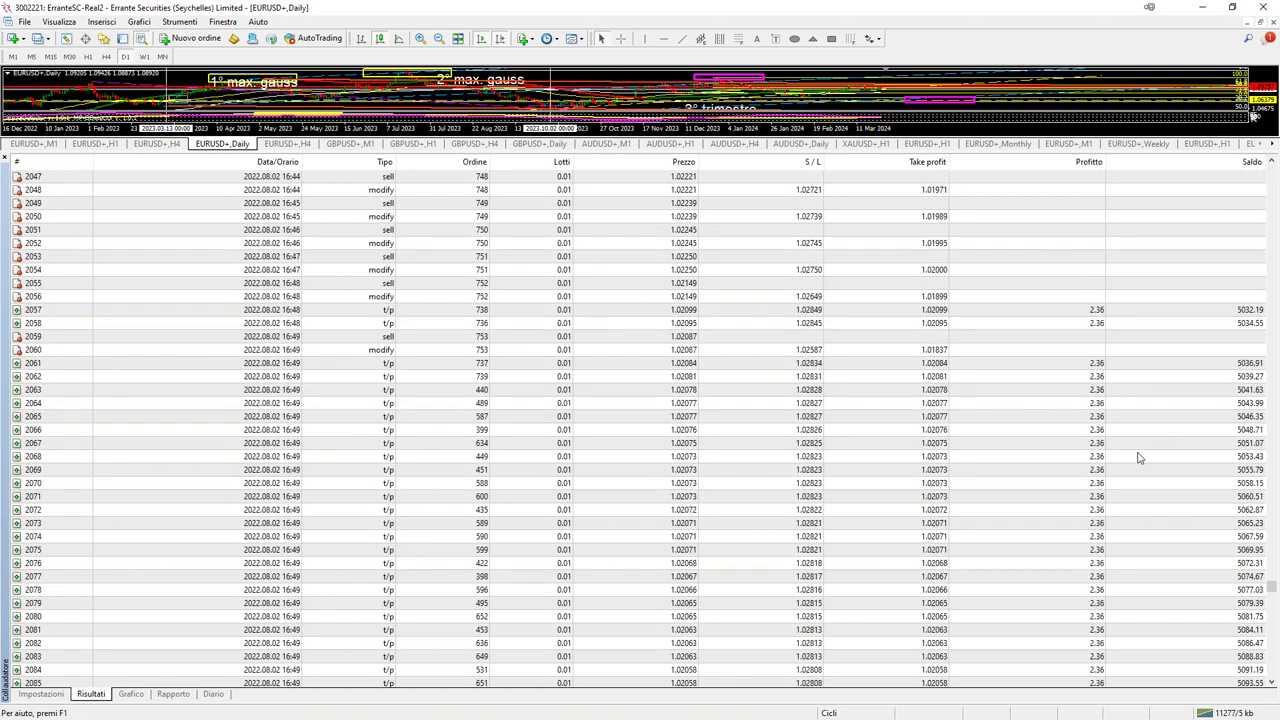
scroll(1138, 455, "down", 19)
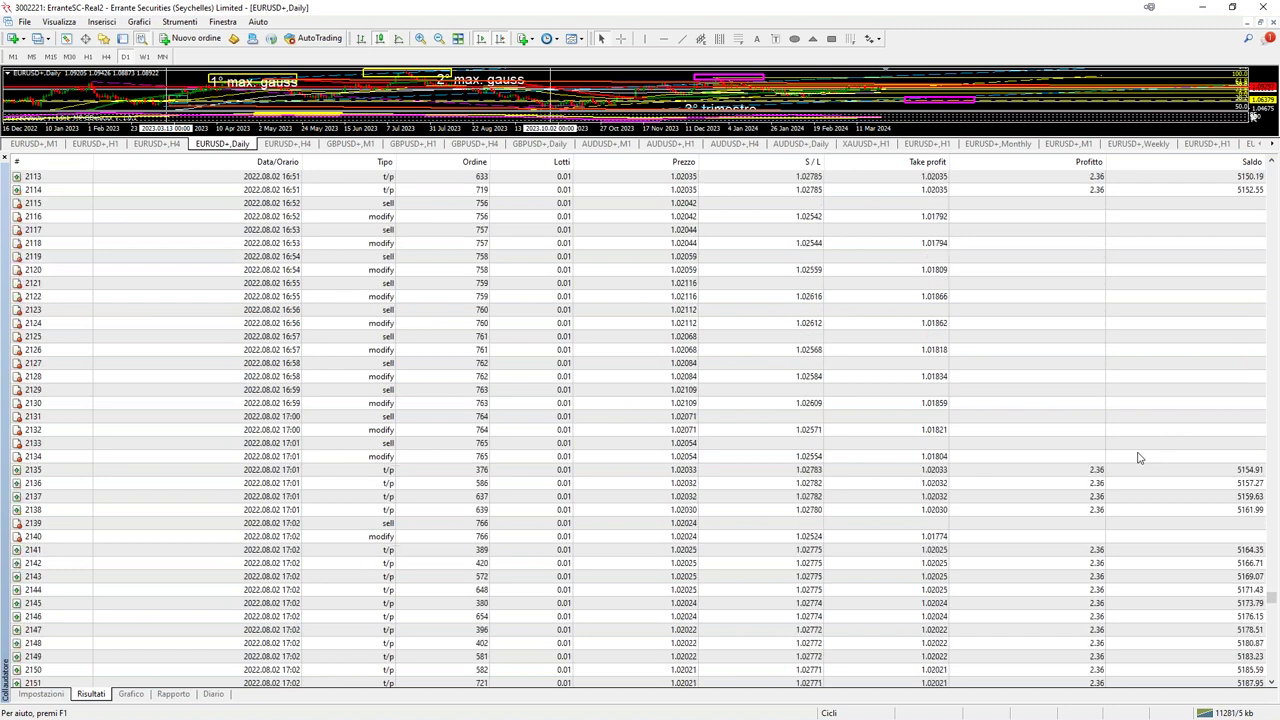
scroll(1138, 437, "down", 7)
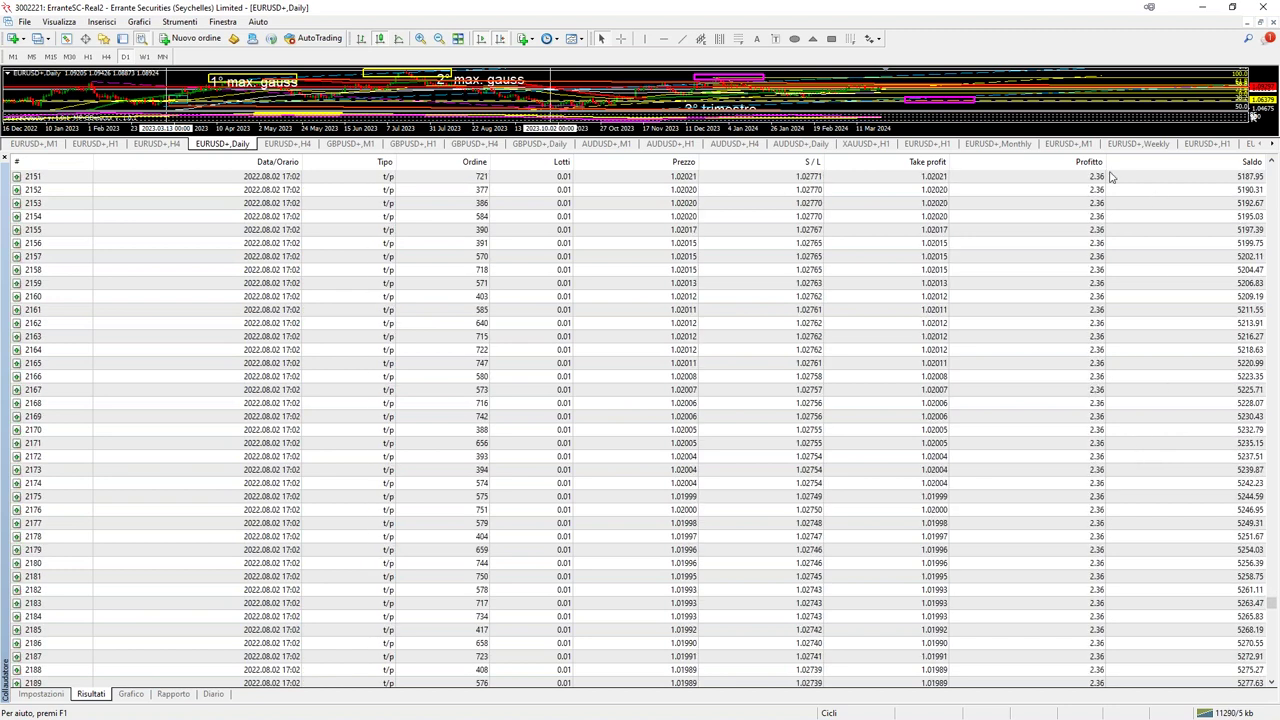
scroll(1162, 569, "down", 17)
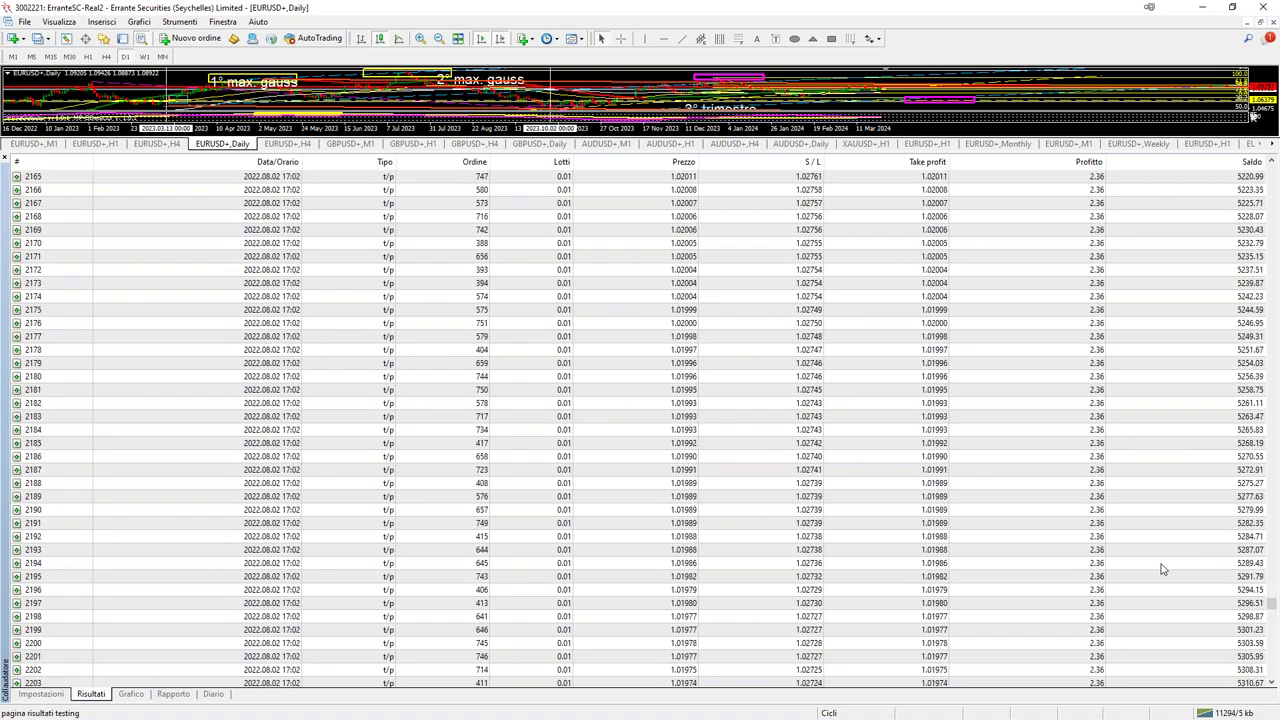
scroll(1162, 569, "down", 20)
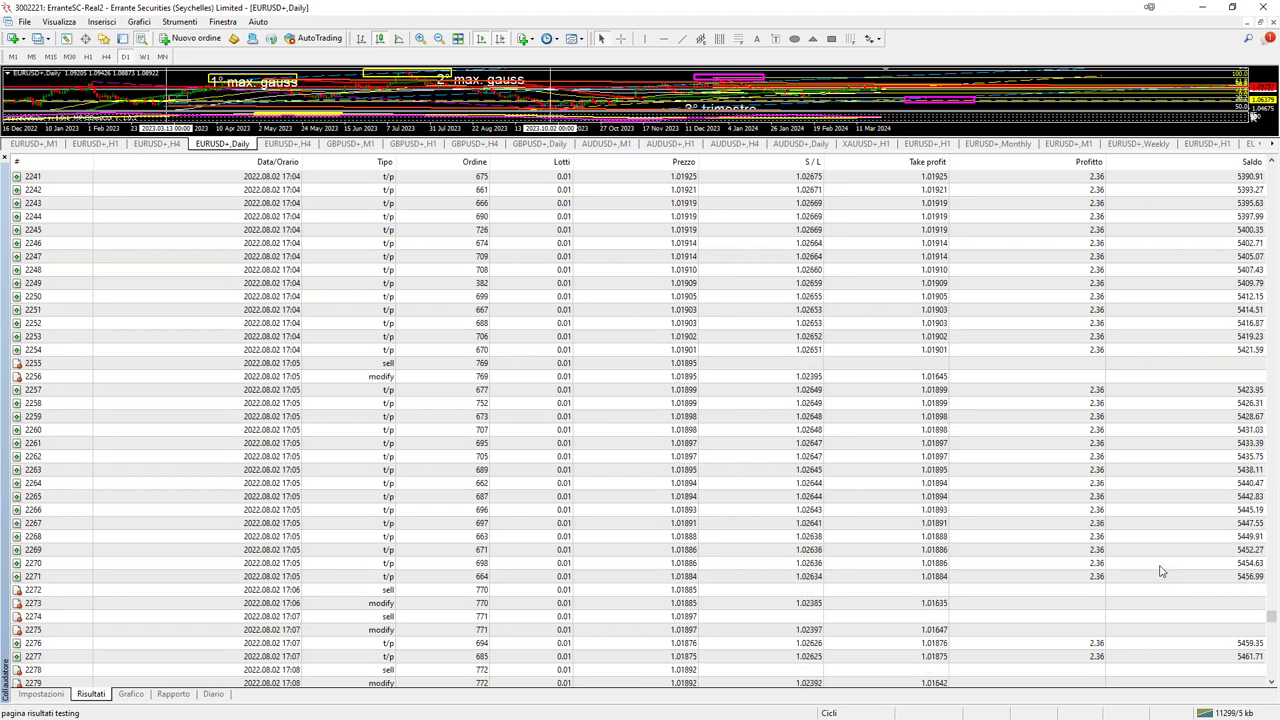
scroll(1162, 571, "down", 9)
left_click(295, 484)
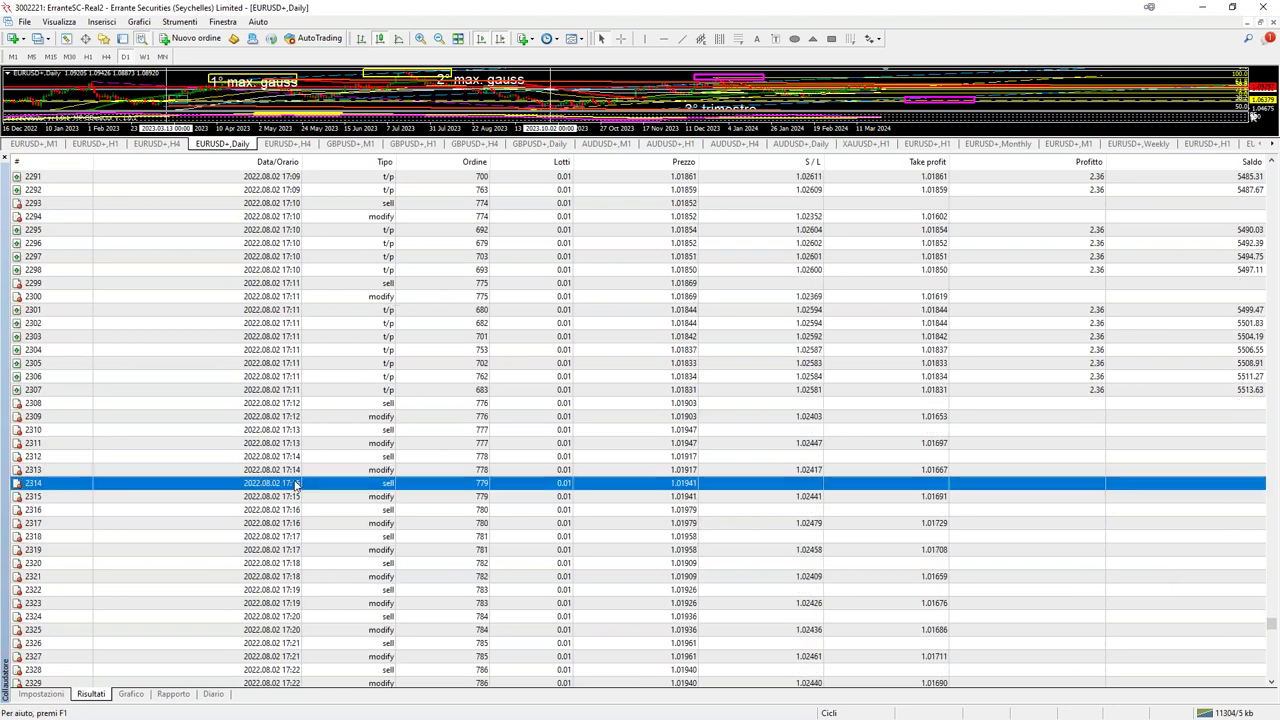
scroll(600, 558, "down", 5)
scroll(573, 527, "up", 5)
scroll(813, 477, "up", 3)
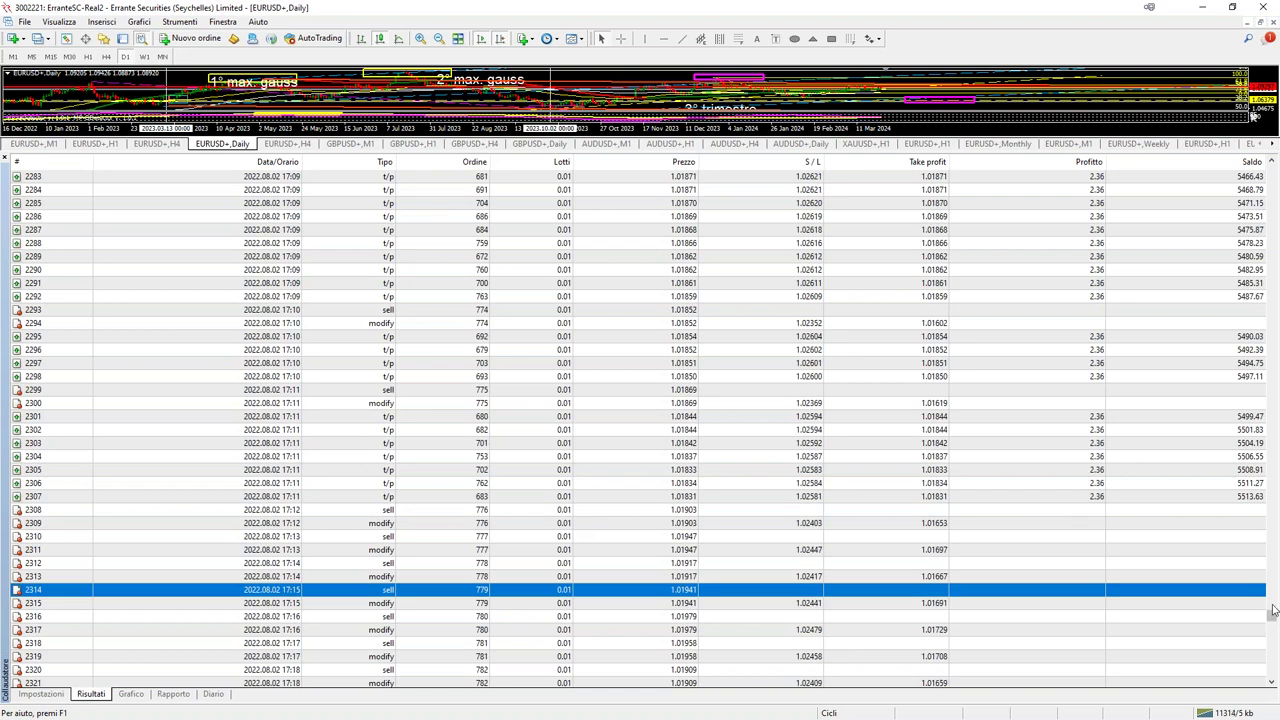
Return to the start of the results list and check the dates and times of the early buy orders.
left_click_drag(1273, 617, 1261, 165)
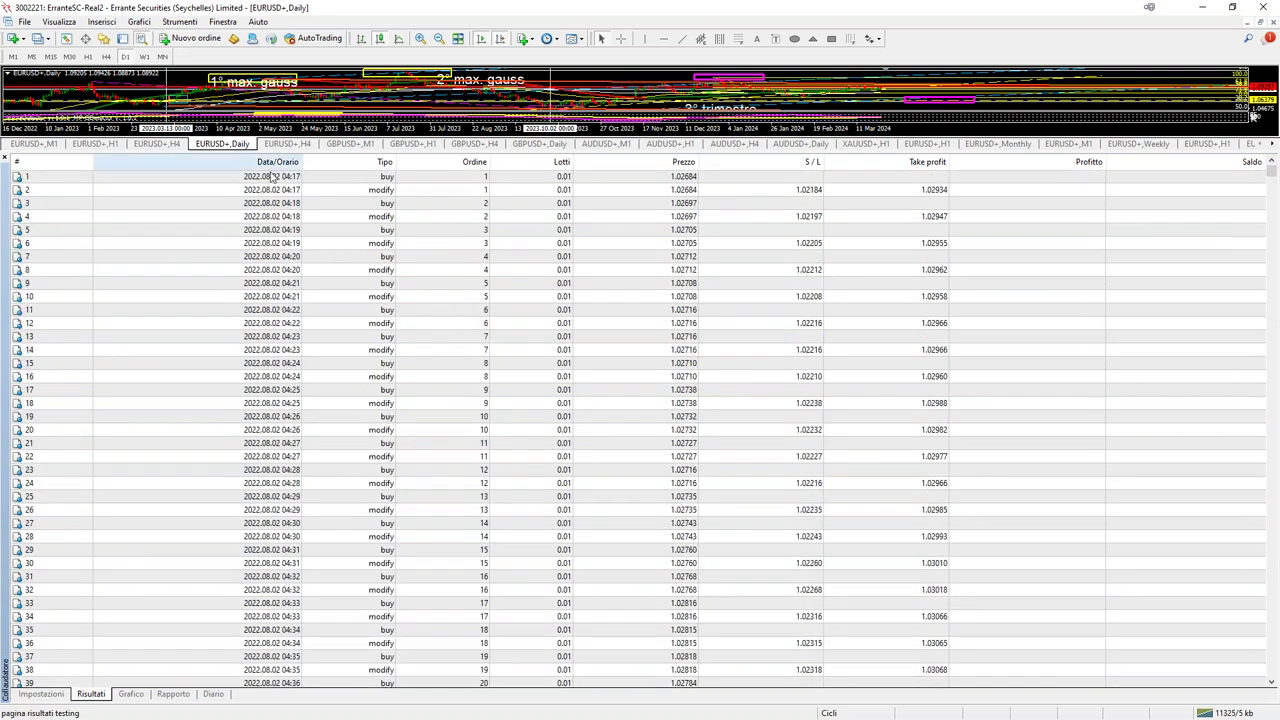
scroll(343, 505, "down", 4)
scroll(343, 505, "down", 20)
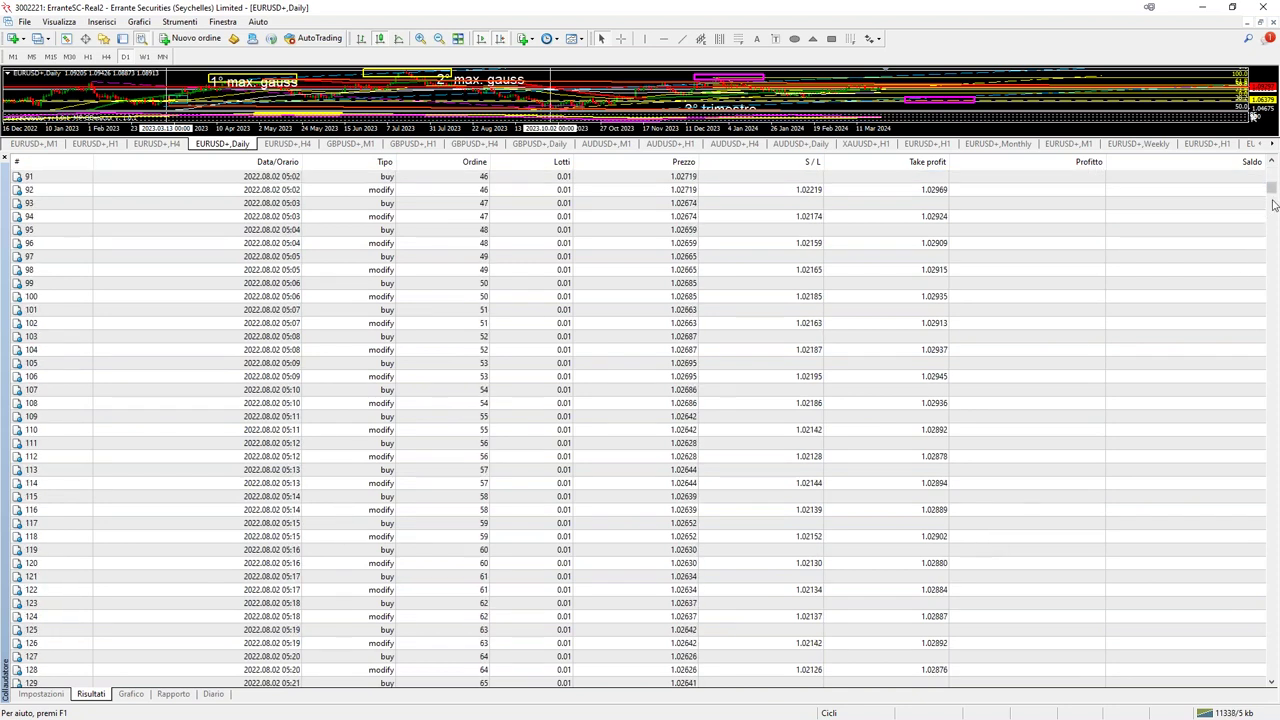
Examine the evening take-profit closes on 2022.08.02 and select the last one at 20:48 to read its balance.
left_click_drag(1272, 188, 1266, 648)
left_click(1200, 643)
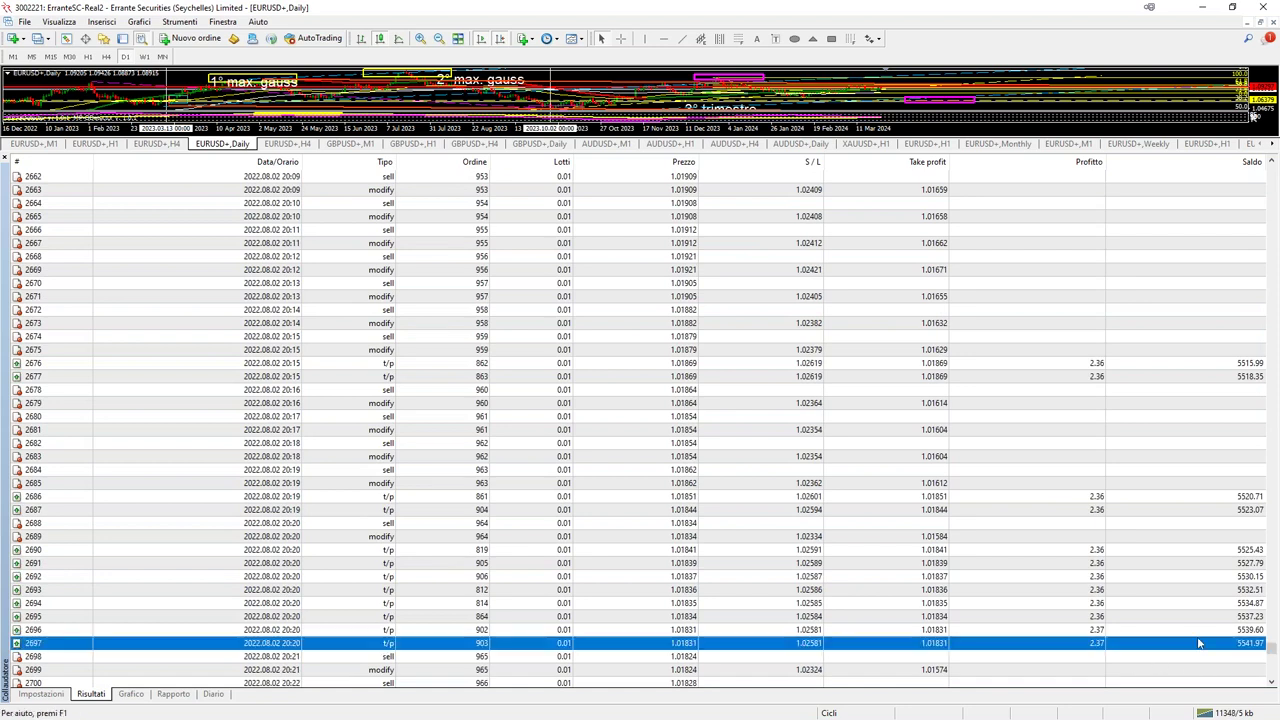
scroll(296, 568, "down", 5)
scroll(296, 568, "down", 14)
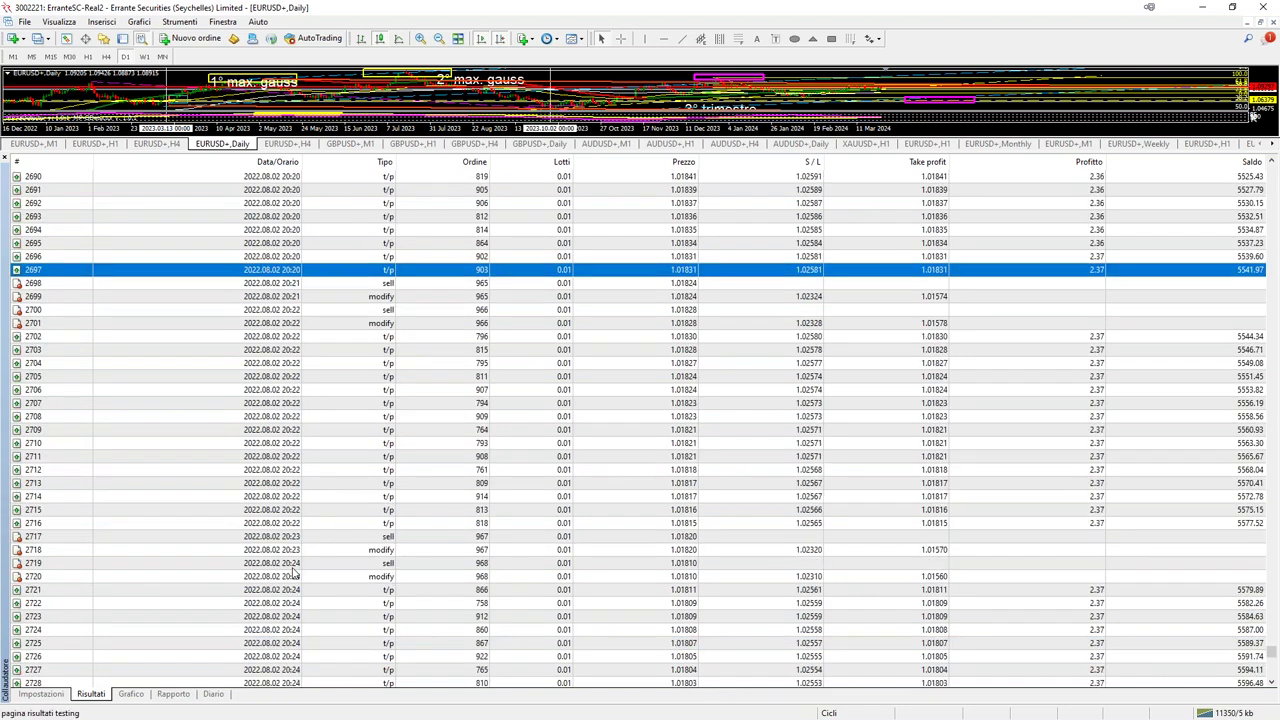
scroll(1051, 460, "down", 14)
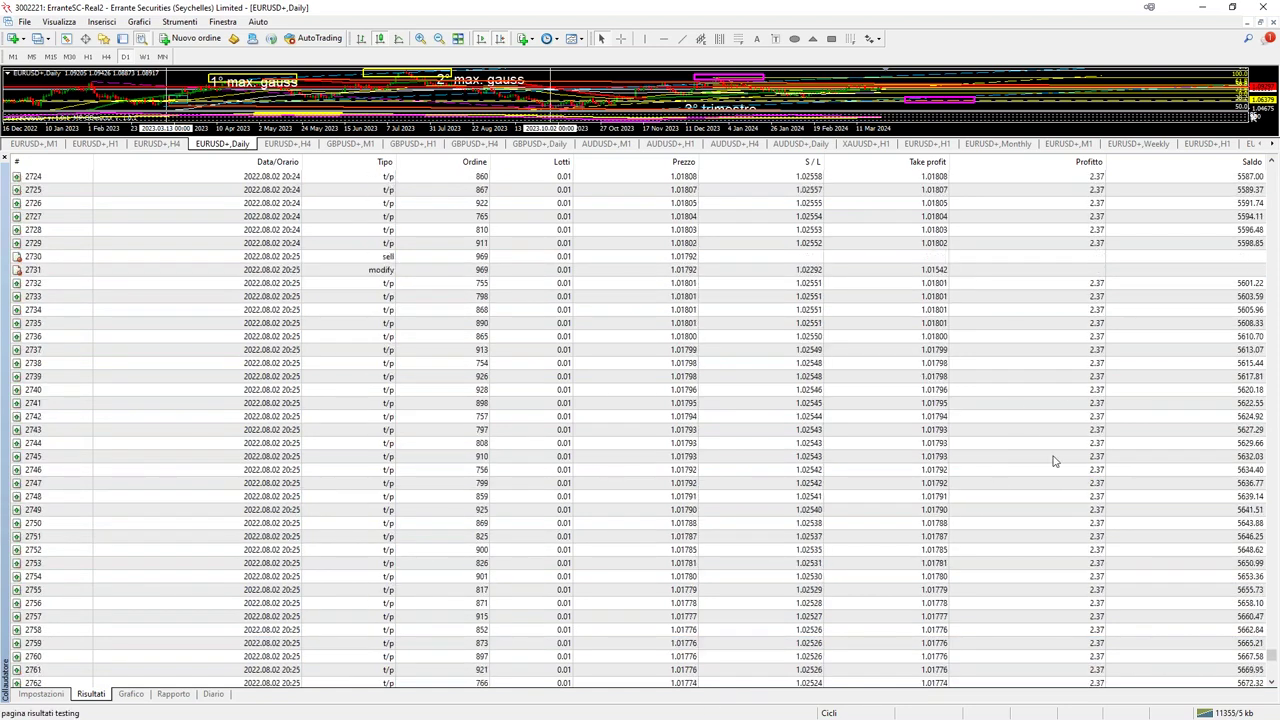
scroll(1060, 575, "down", 20)
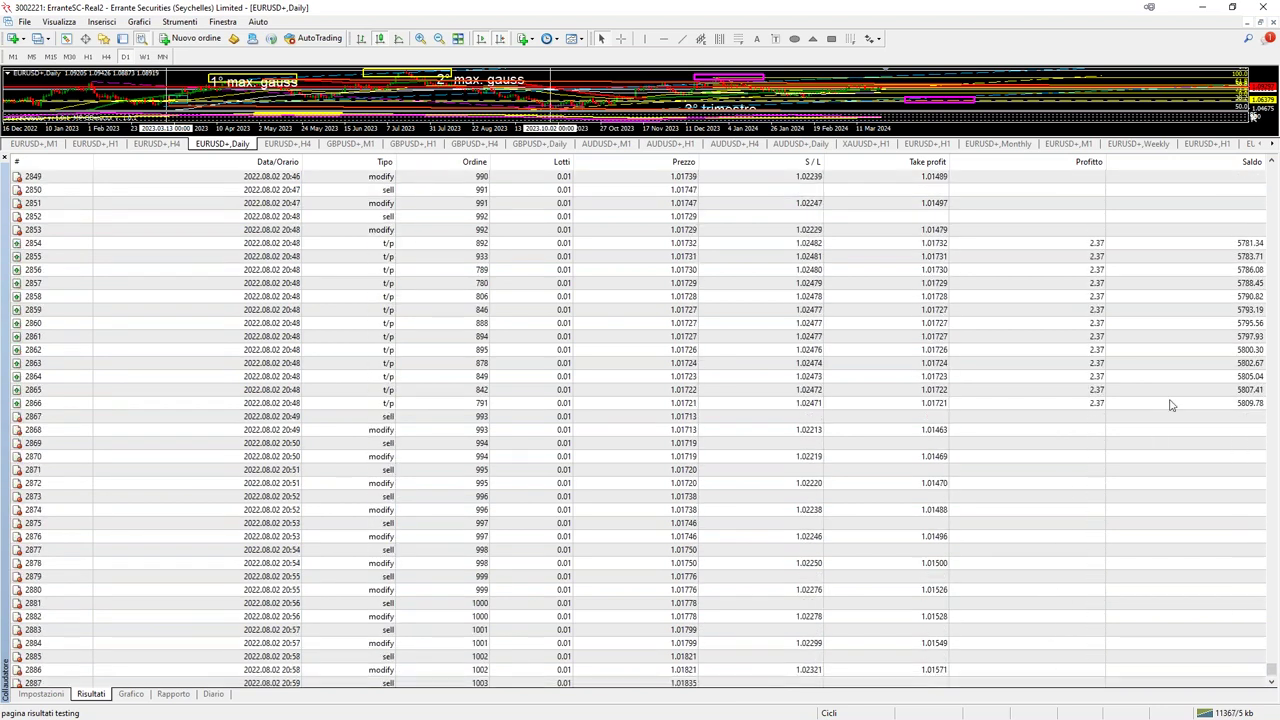
left_click(1172, 404)
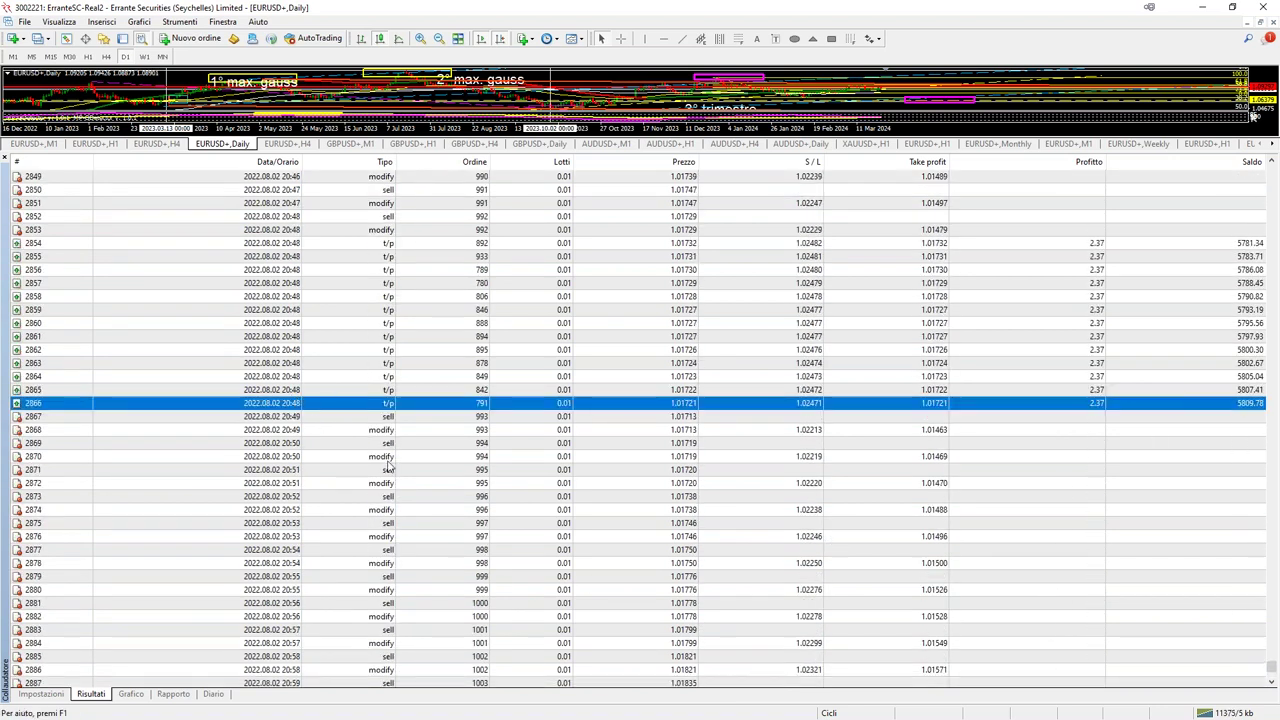
View the balance graph and examine the losing closes at 06:16 on 2022.08.03 up to the buy entries that follow.
left_click(121, 697)
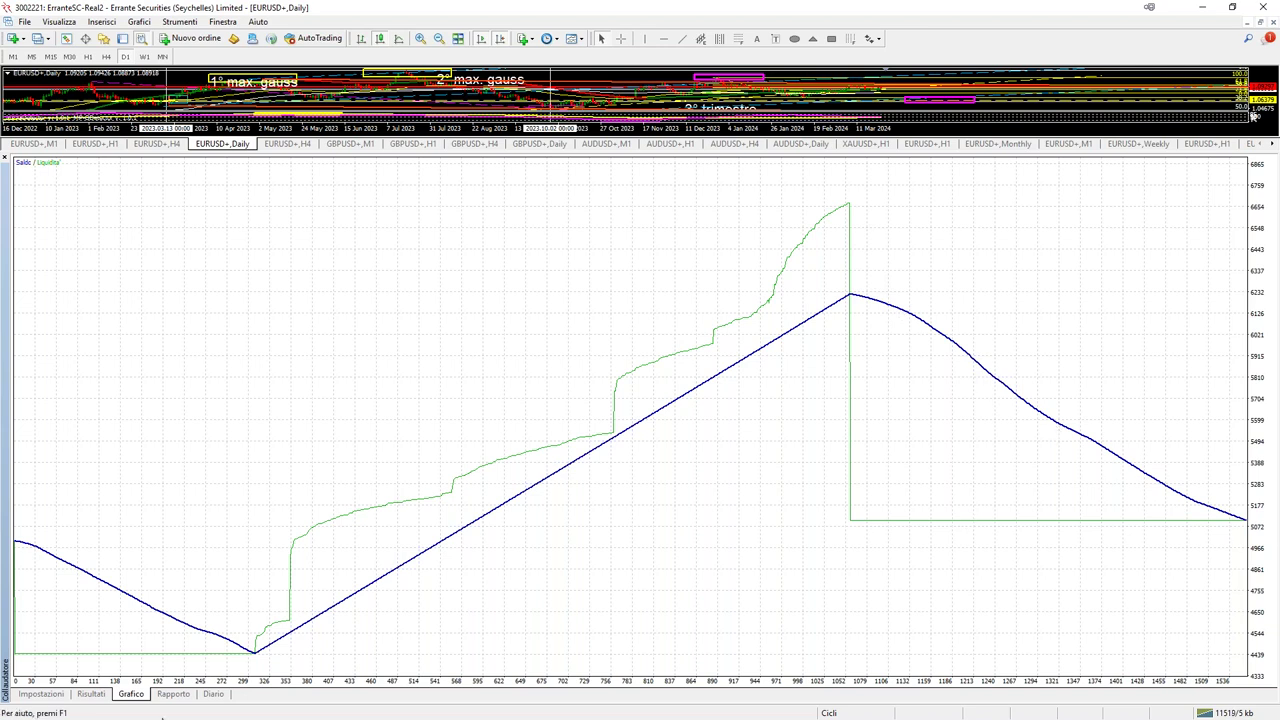
left_click(91, 694)
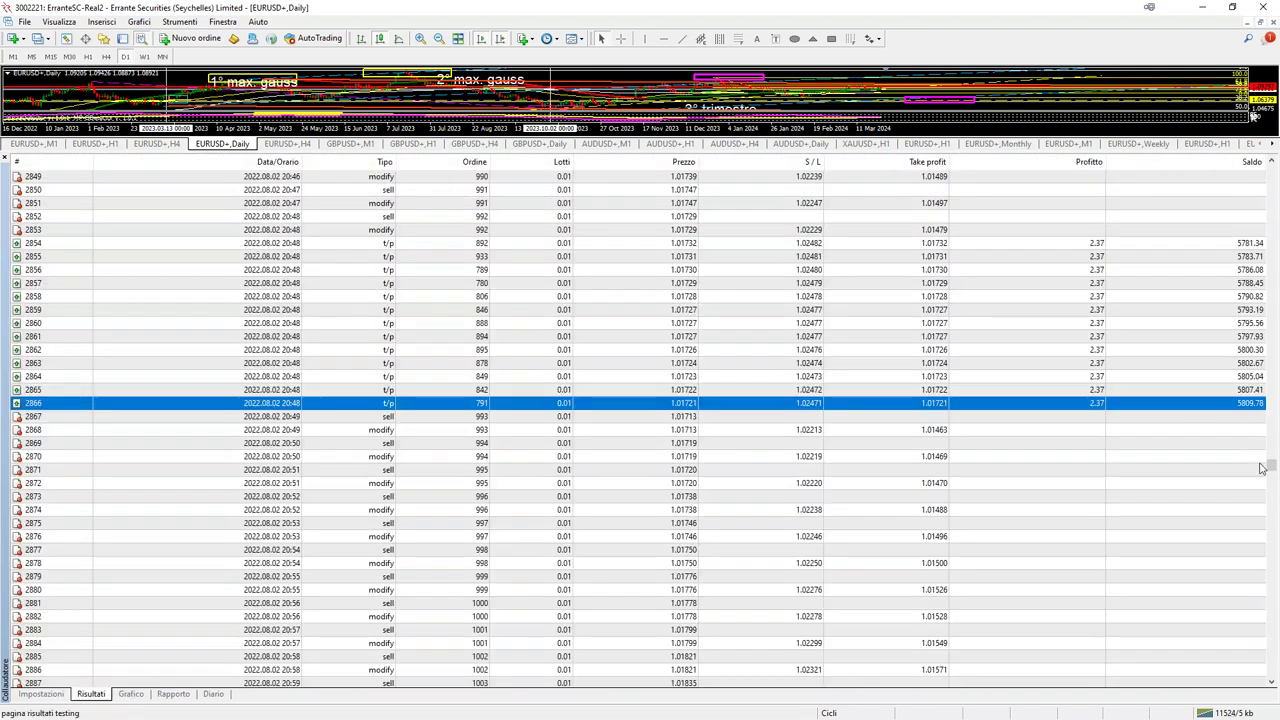
left_click_drag(1273, 466, 1270, 602)
scroll(1150, 565, "down", 20)
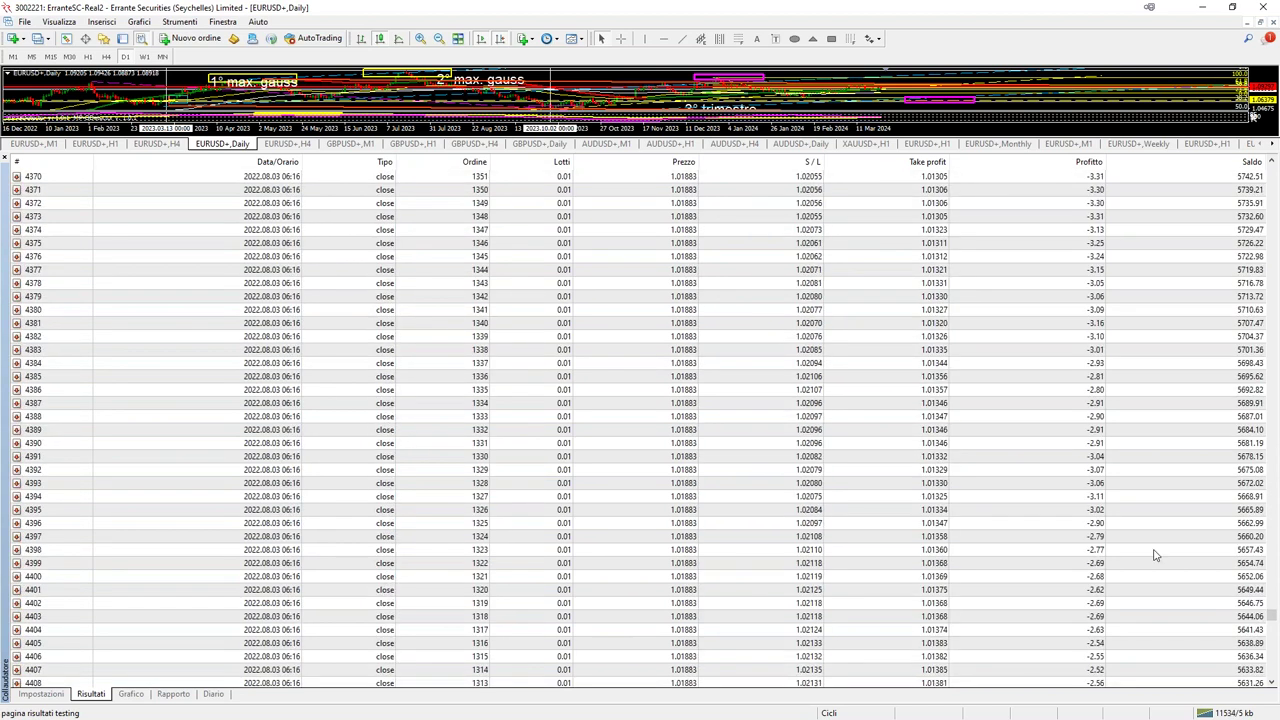
scroll(1147, 571, "down", 20)
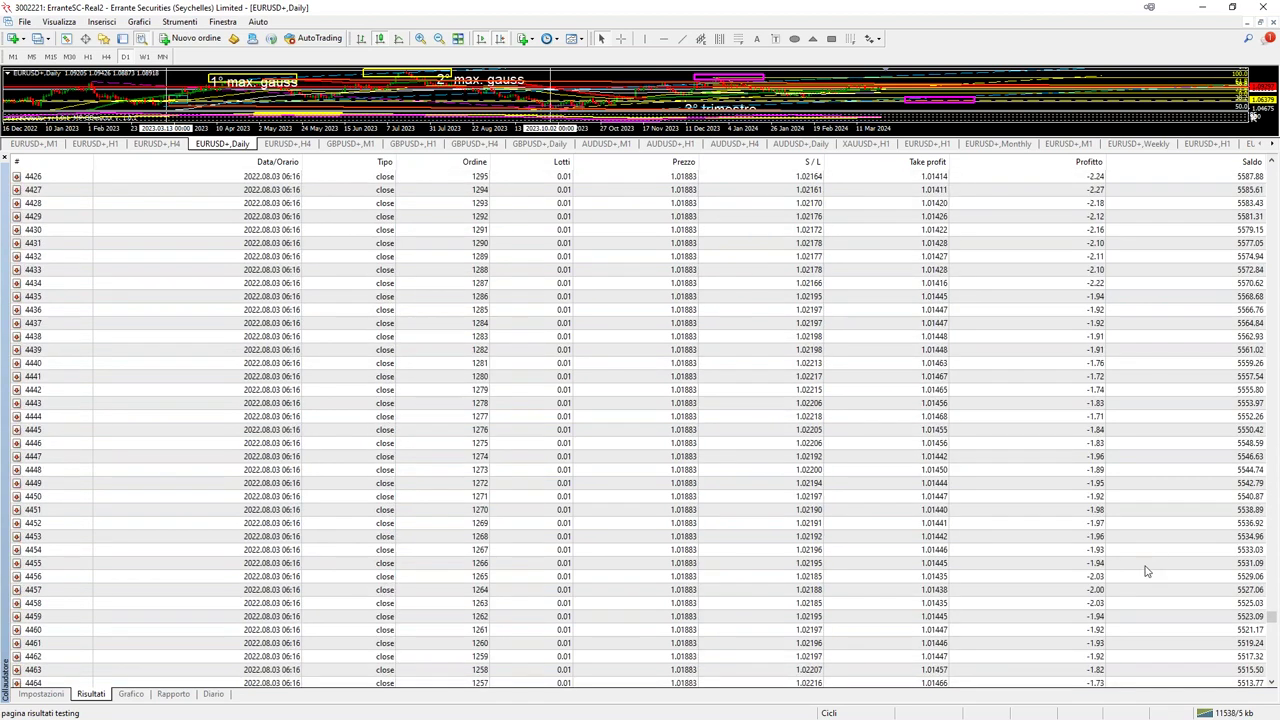
scroll(1147, 571, "down", 20)
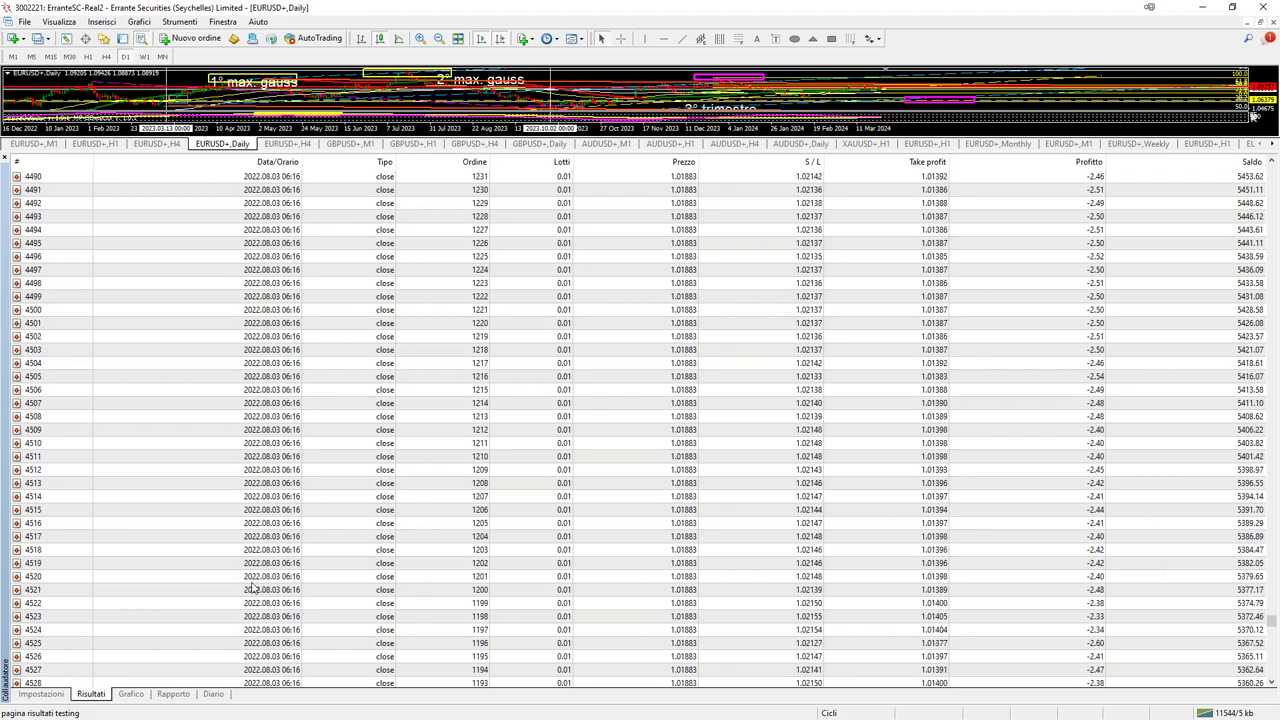
scroll(278, 597, "down", 20)
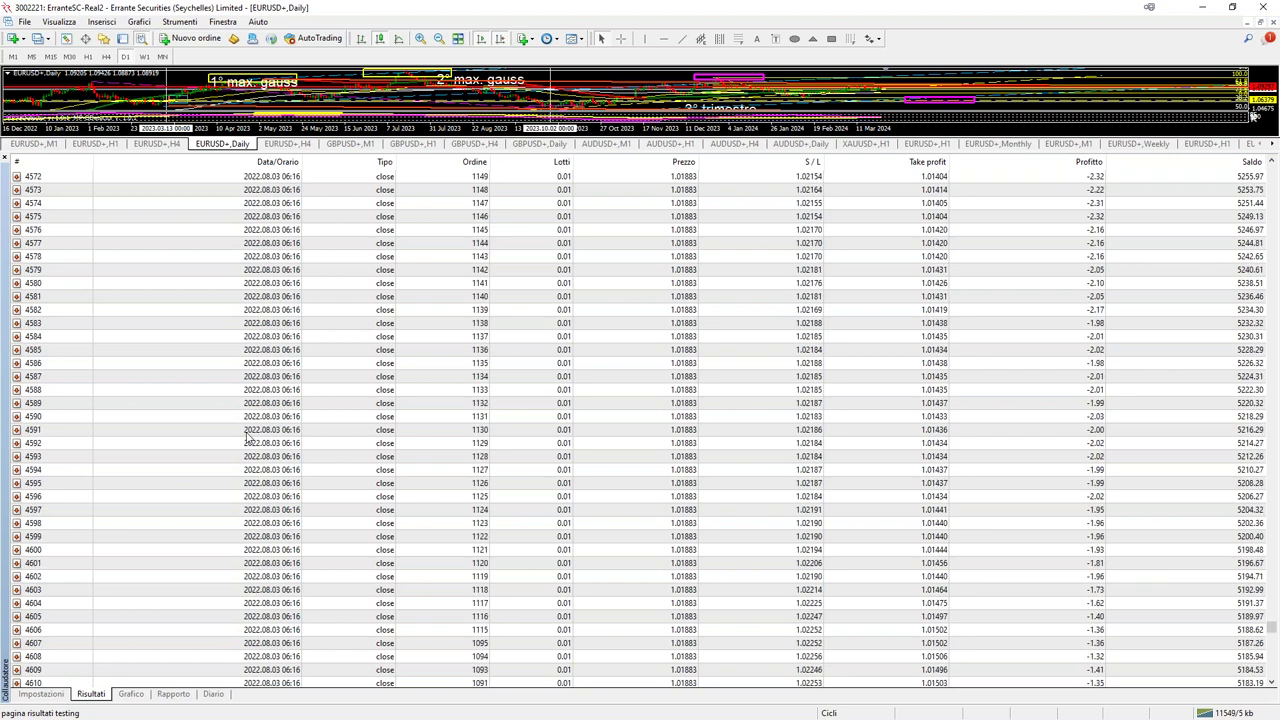
scroll(237, 497, "down", 10)
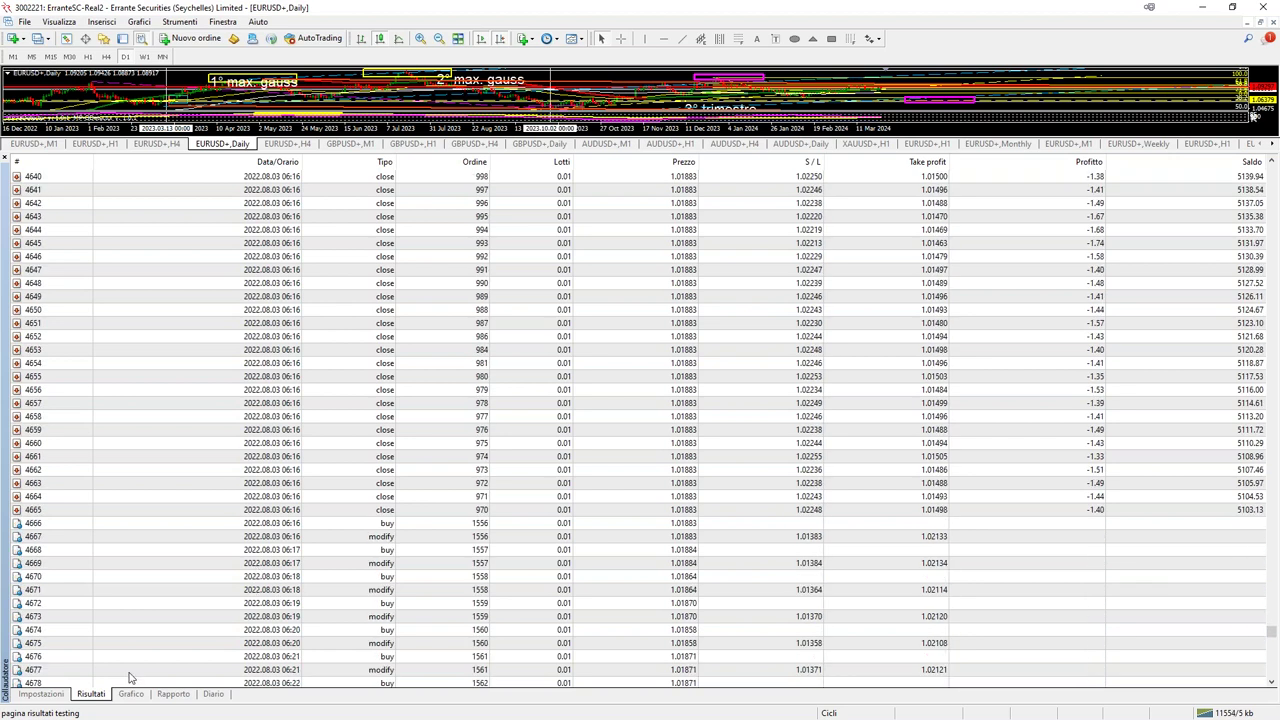
Check the balance and equity curves once more and stop the running backtest.
left_click(130, 693)
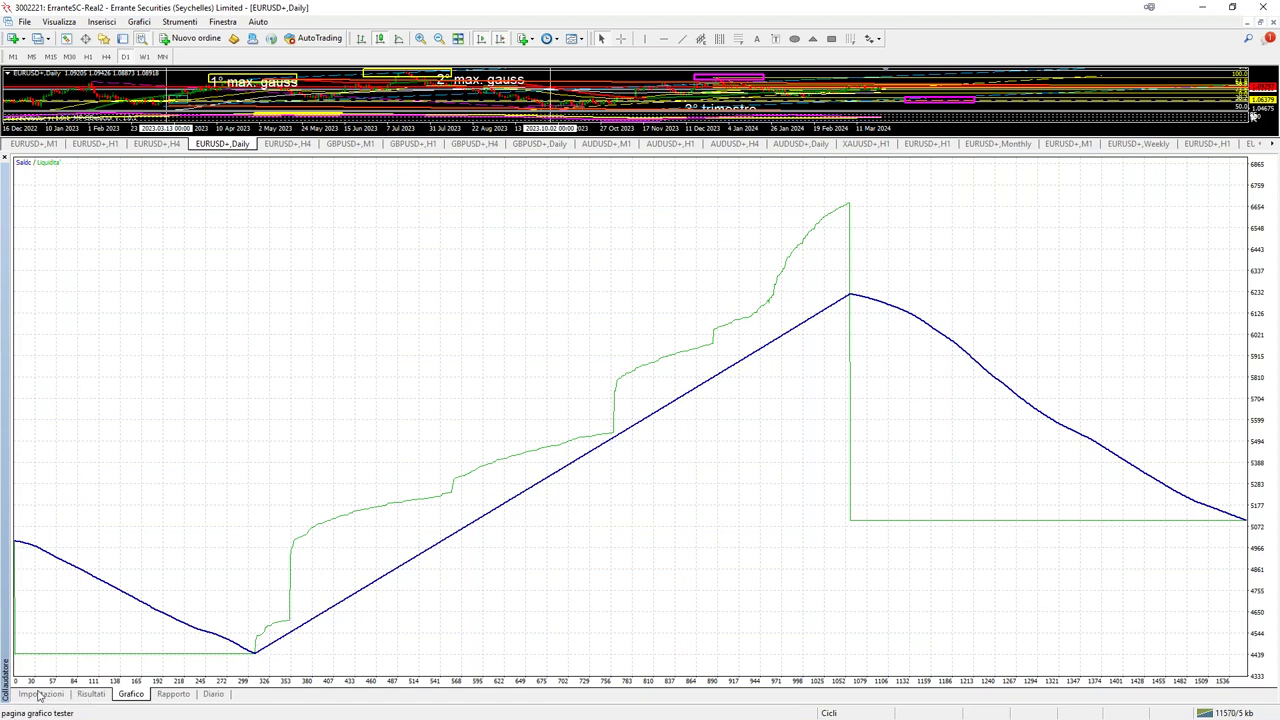
left_click(39, 693)
left_click(1219, 674)
Set the expert advisor's Period input to 360 and start a new backtest.
left_click(1213, 168)
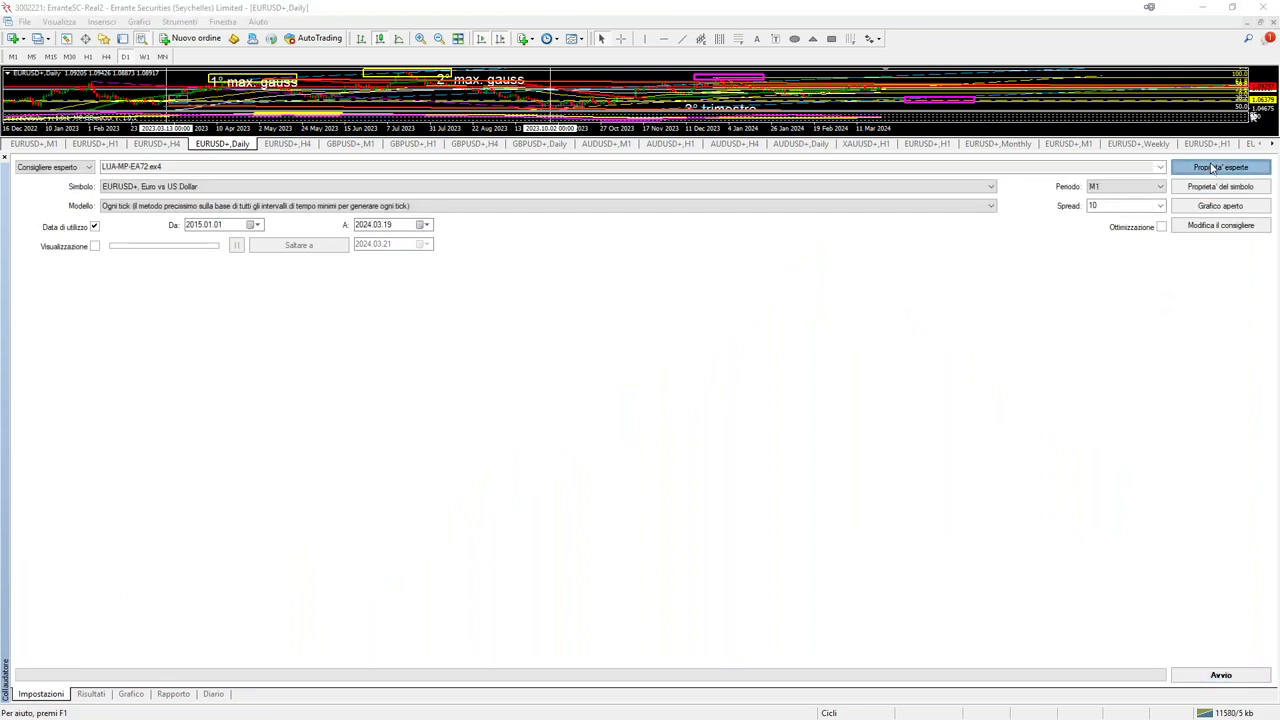
left_click(598, 216)
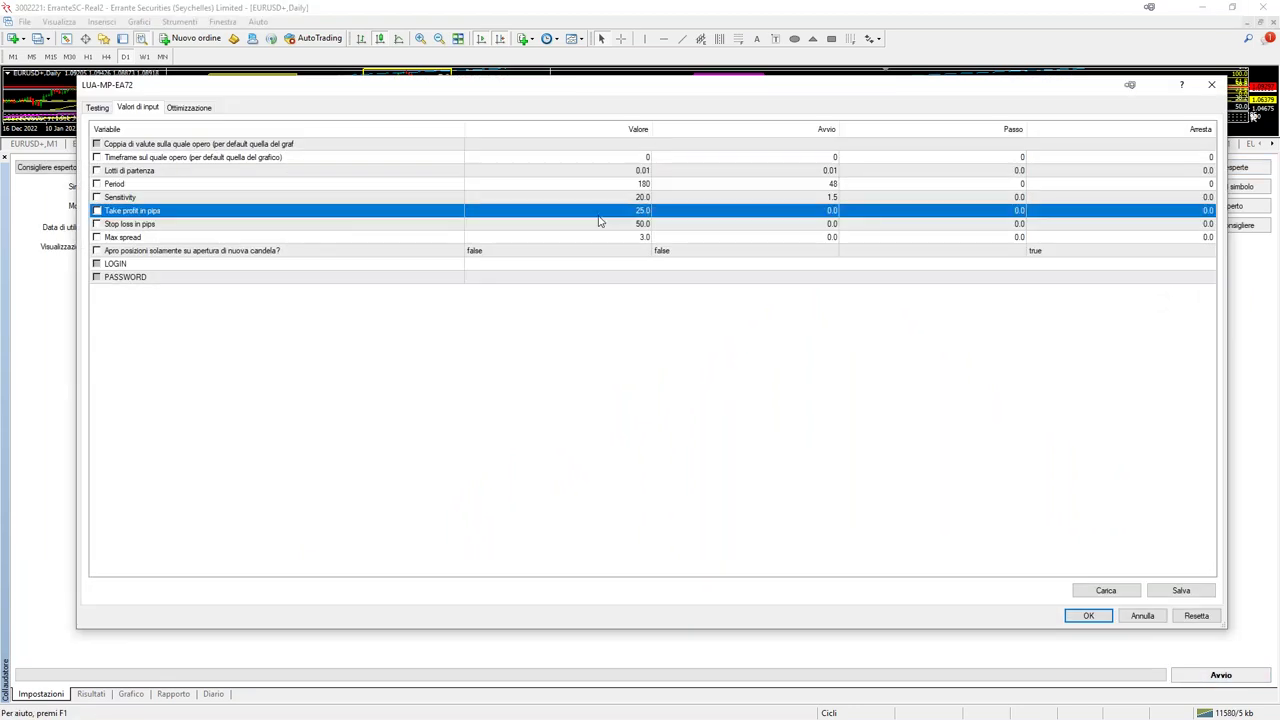
left_click(583, 198)
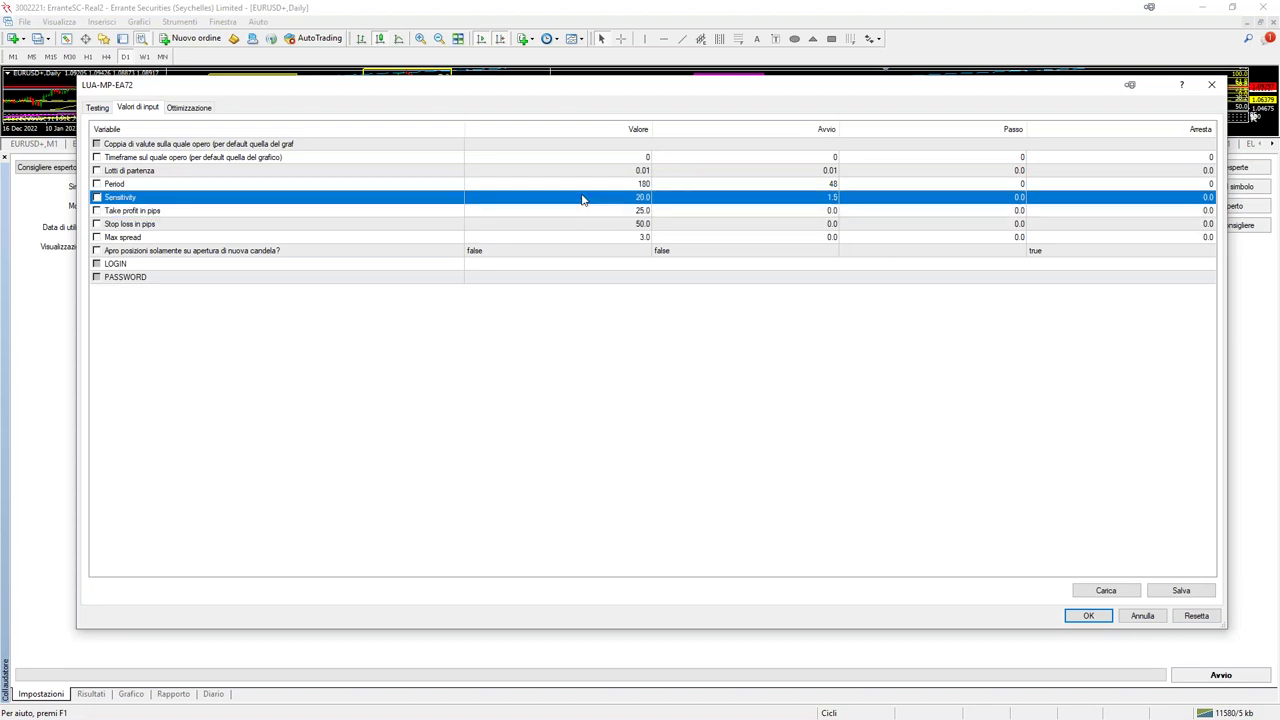
left_click(578, 186)
left_click(575, 188)
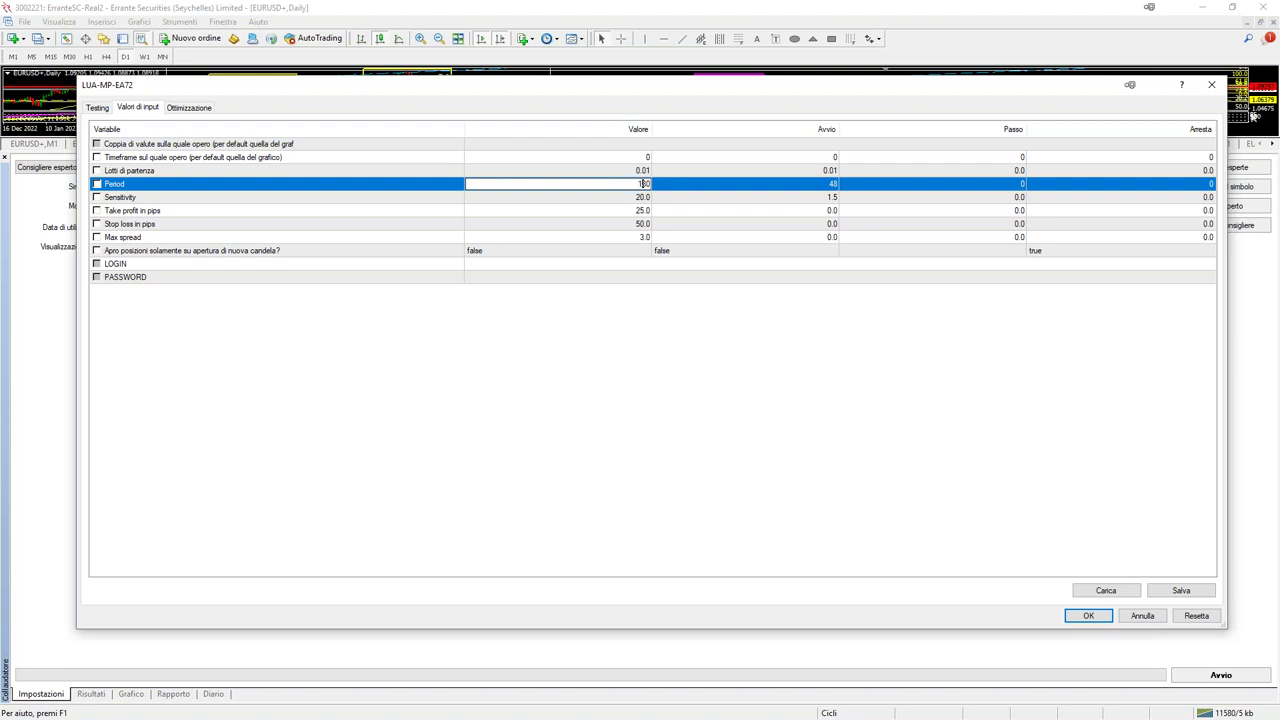
key("BackSpace")
key("BackSpace")
key("BackSpace")
type("60")
left_click(723, 392)
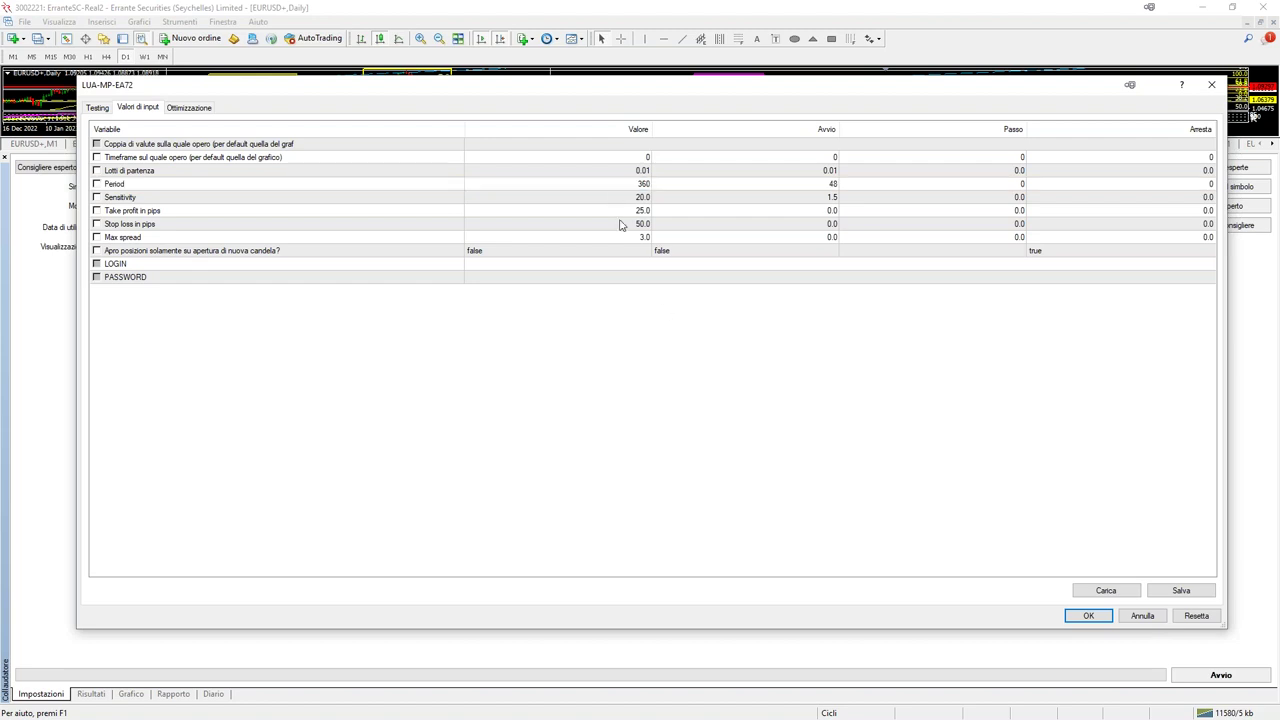
left_click(1090, 617)
left_click(1221, 675)
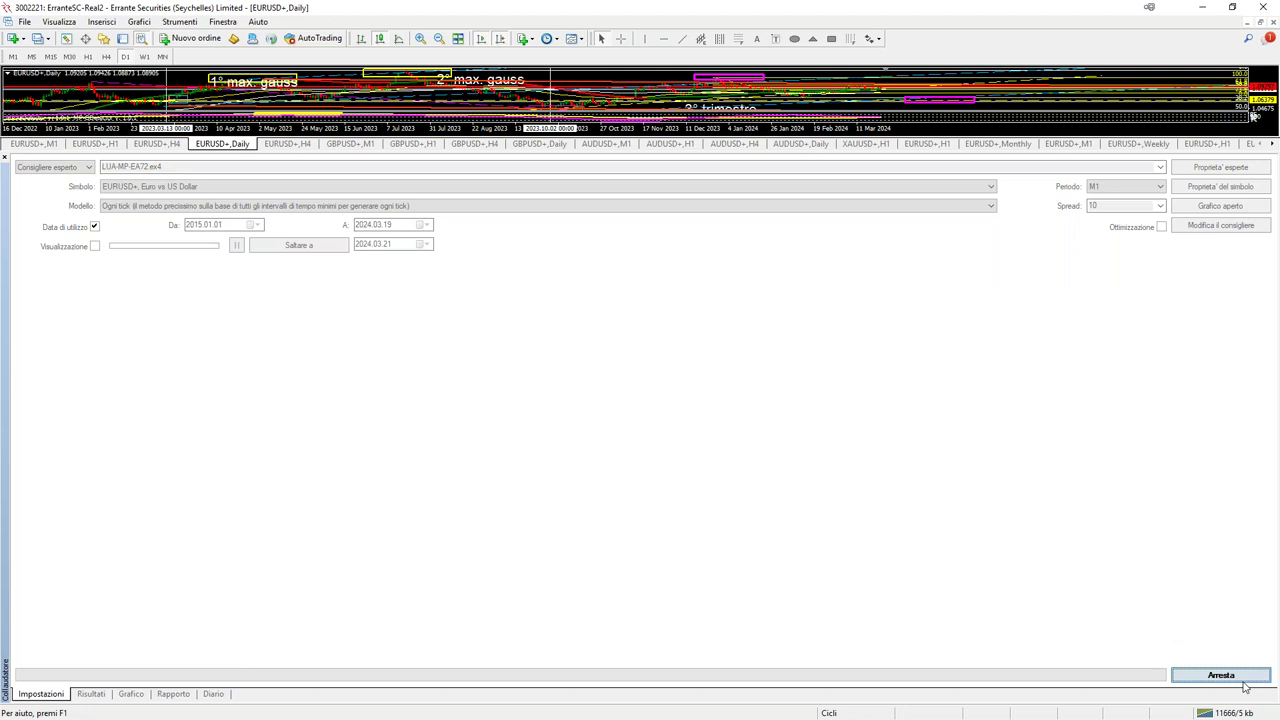
Check the balance graph of the new run and follow the buy orders of 2022.08.02 up to about 07:19.
left_click(121, 695)
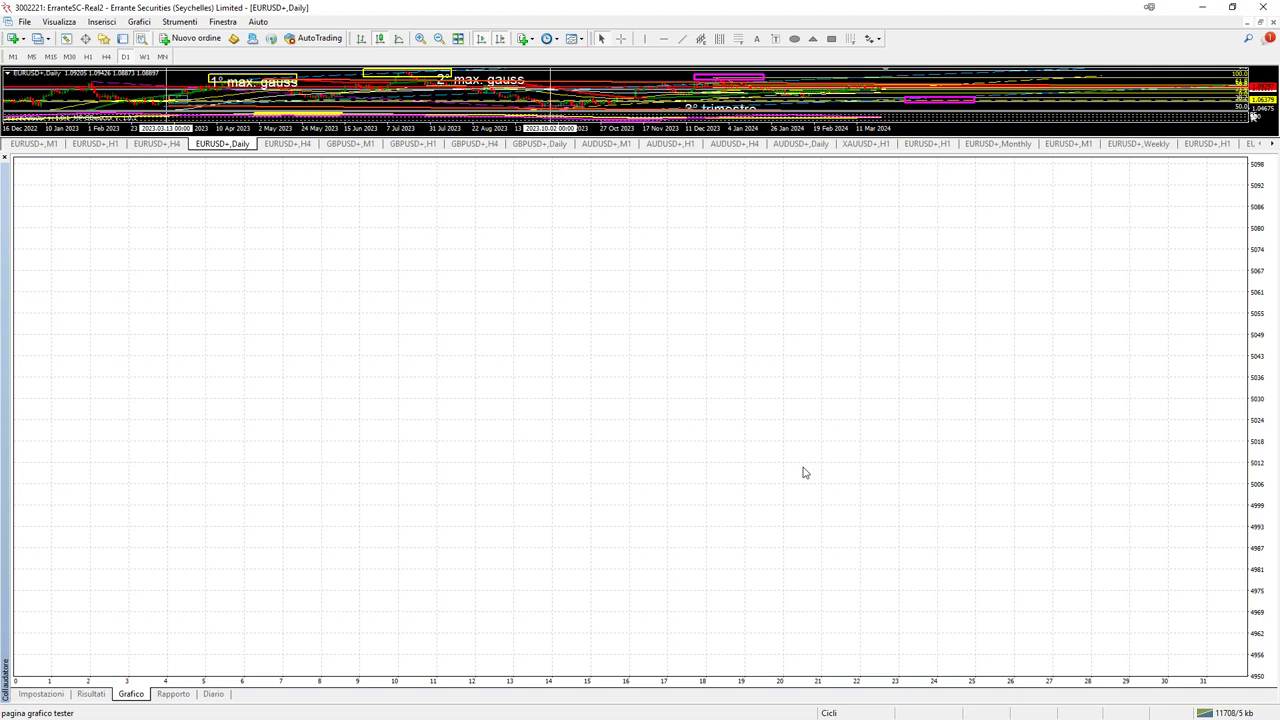
left_click(108, 697)
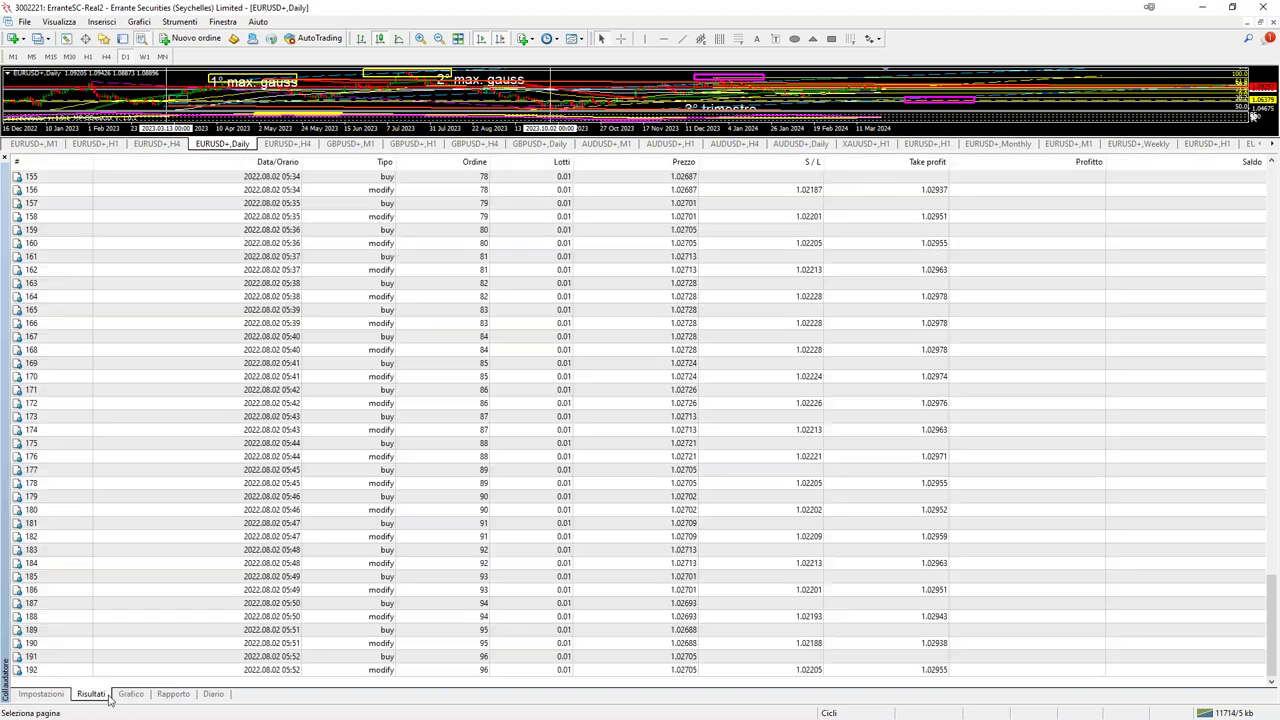
scroll(996, 503, "down", 16)
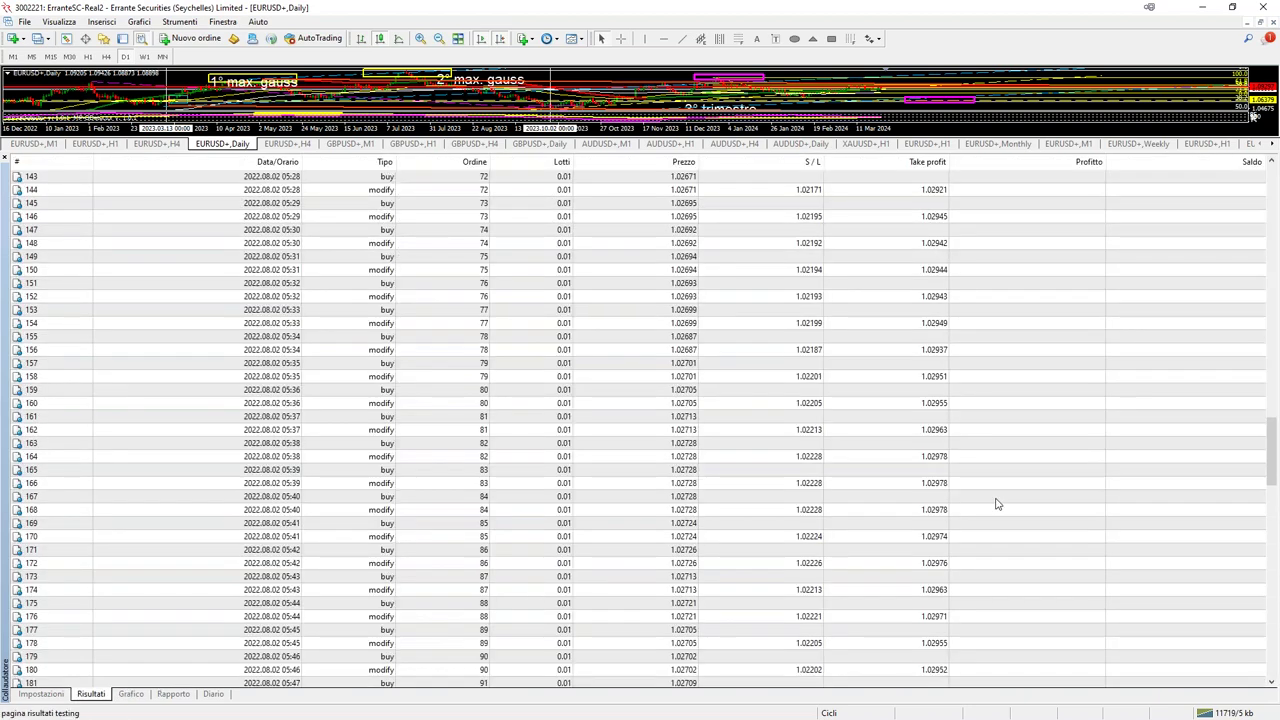
scroll(1124, 310, "down", 20)
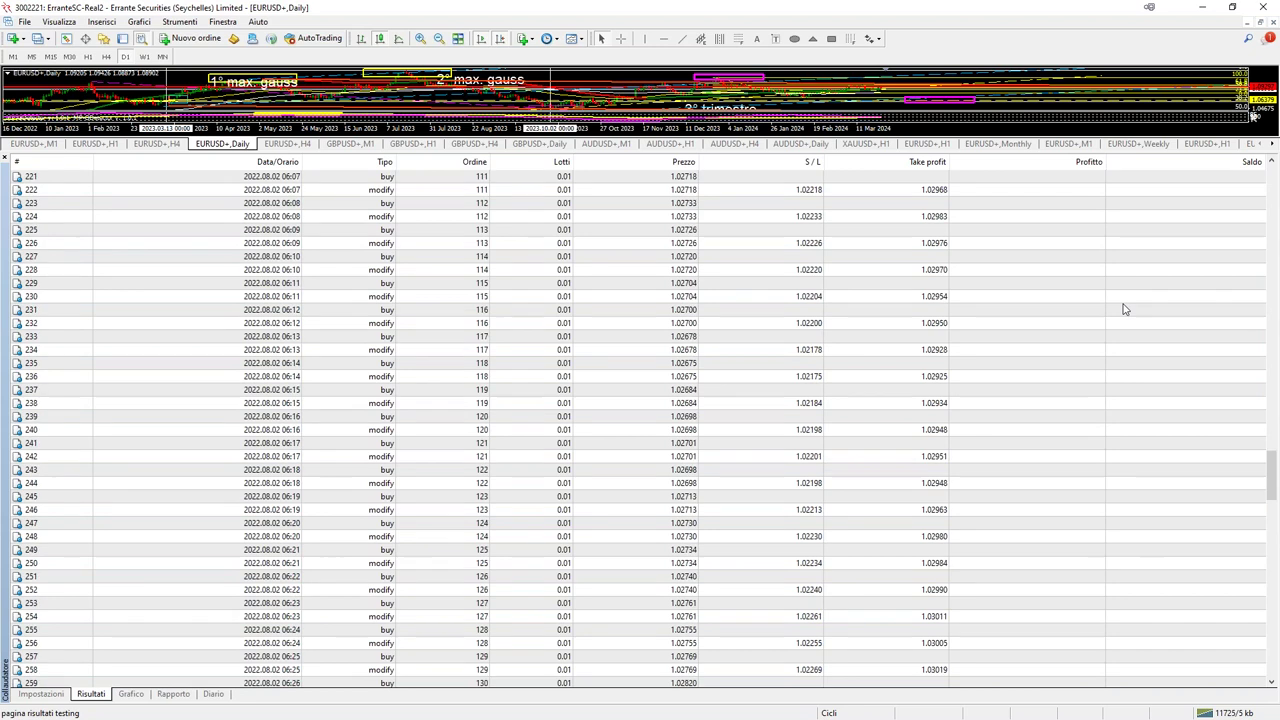
scroll(1100, 420, "down", 12)
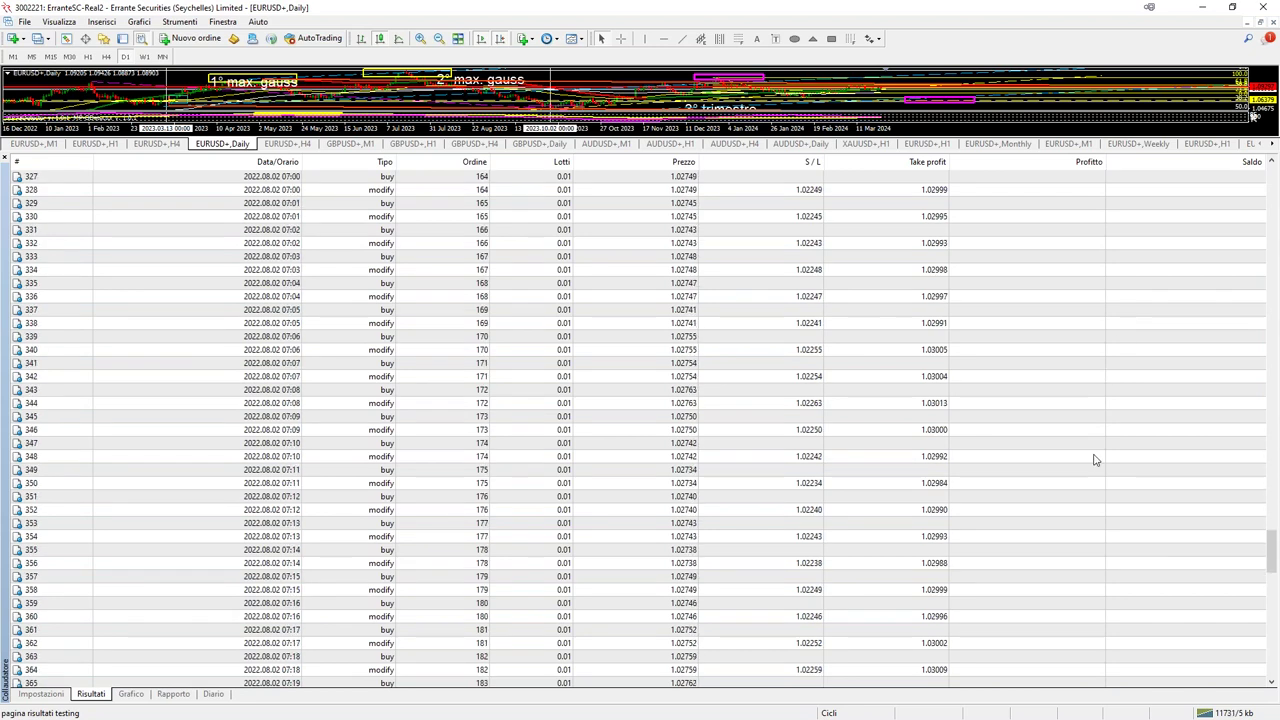
Recheck the balance graph and look back through the buy orders to about 05:00 on 2022.08.02.
left_click(131, 694)
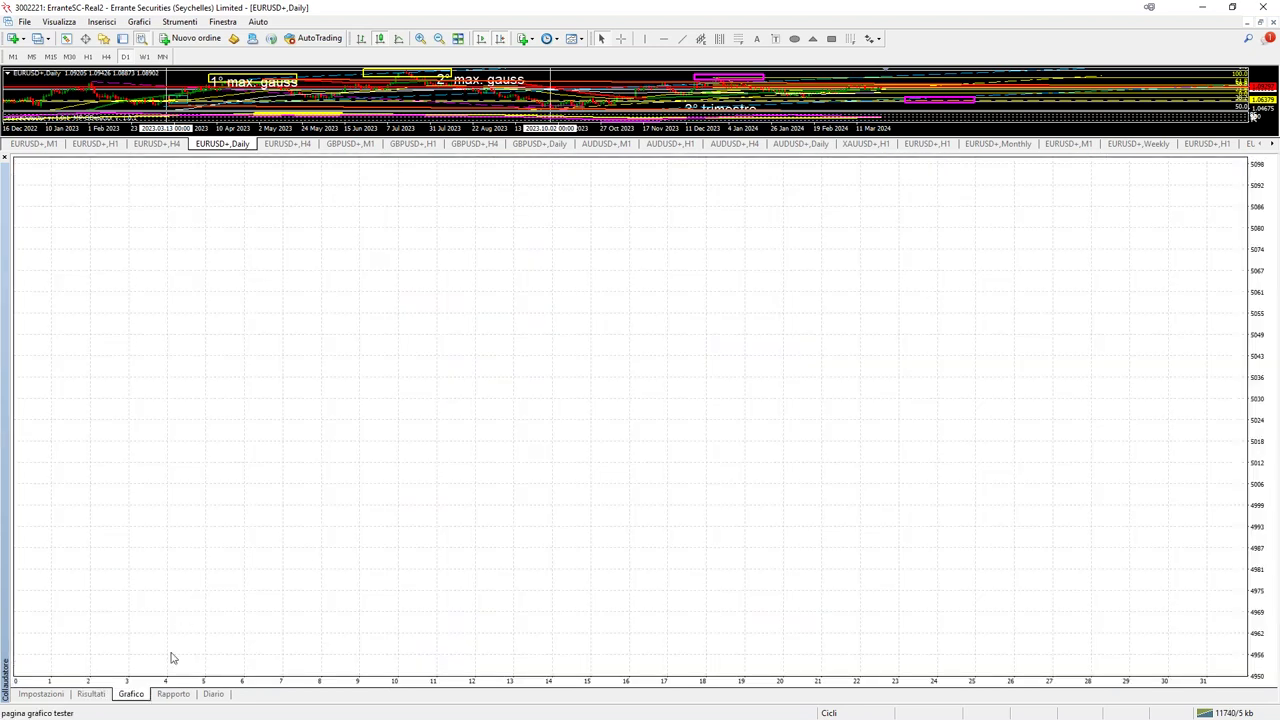
left_click(91, 694)
scroll(943, 406, "up", 20)
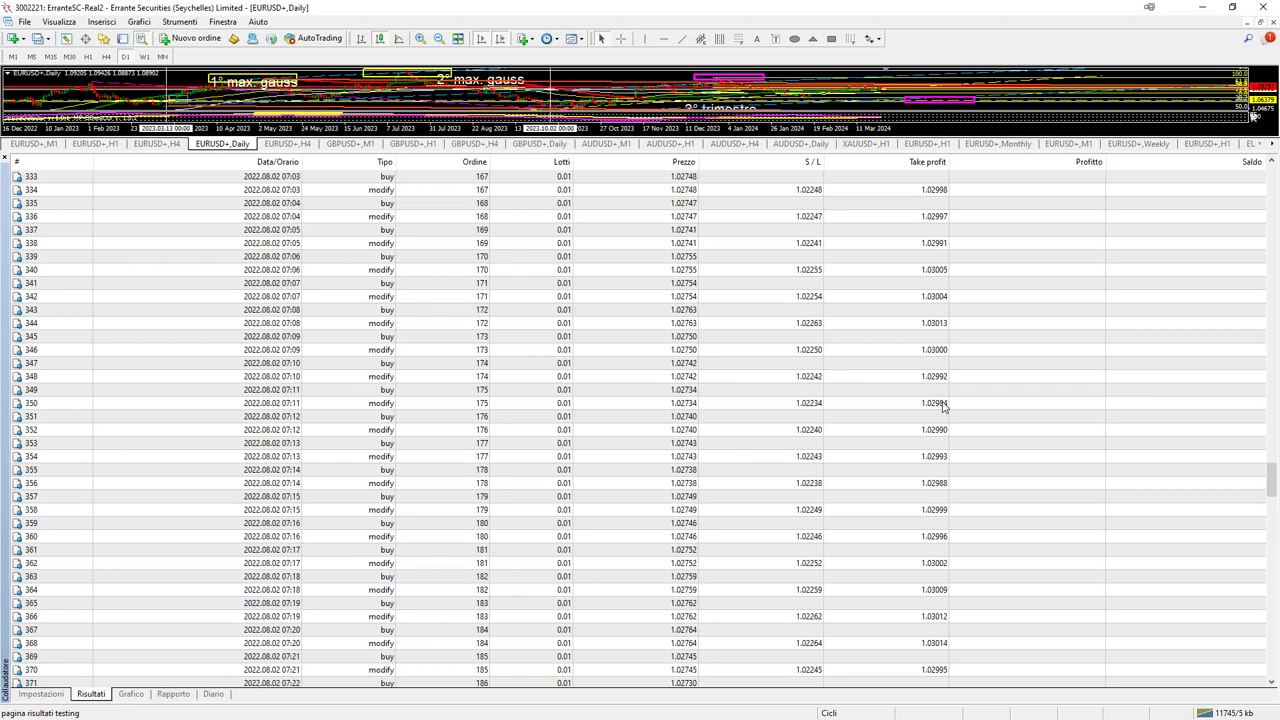
scroll(1272, 418, "up", 20)
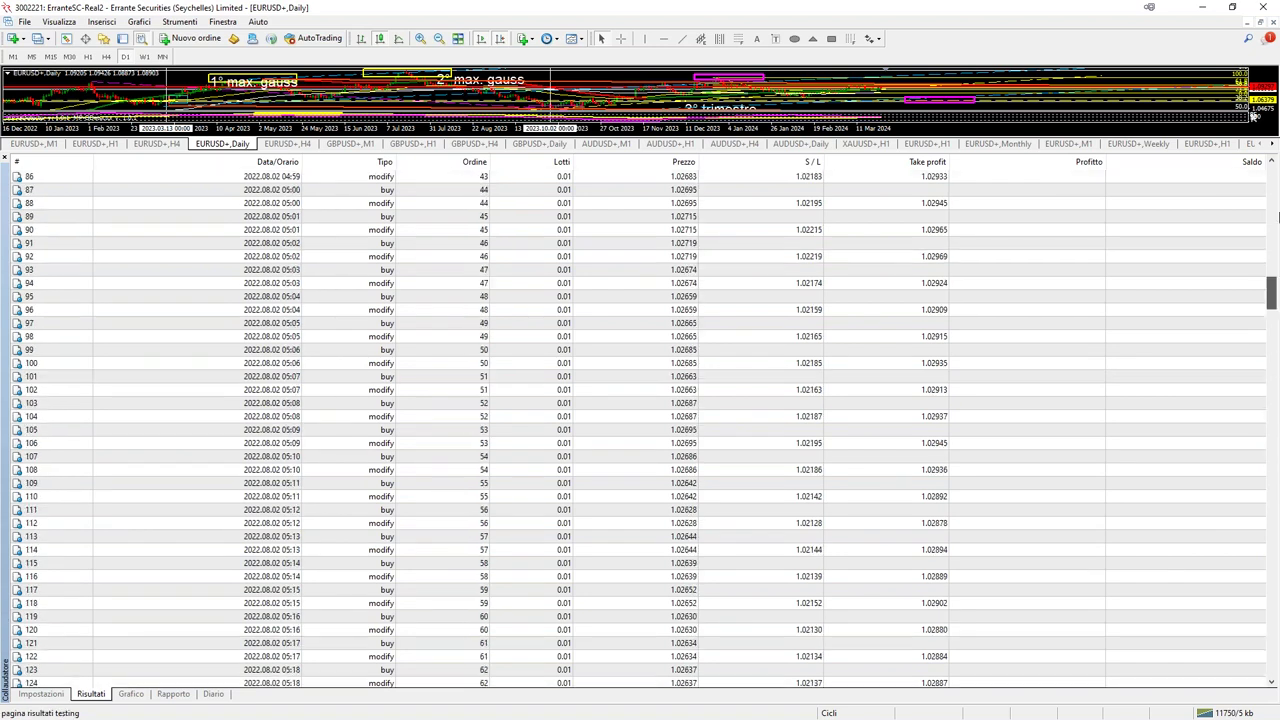
scroll(1277, 345, "down", 20)
Examine the losing closes at 09:34 on 2022.08.02 and the sell entries that follow.
left_click_drag(1277, 345, 1270, 660)
left_click(491, 684)
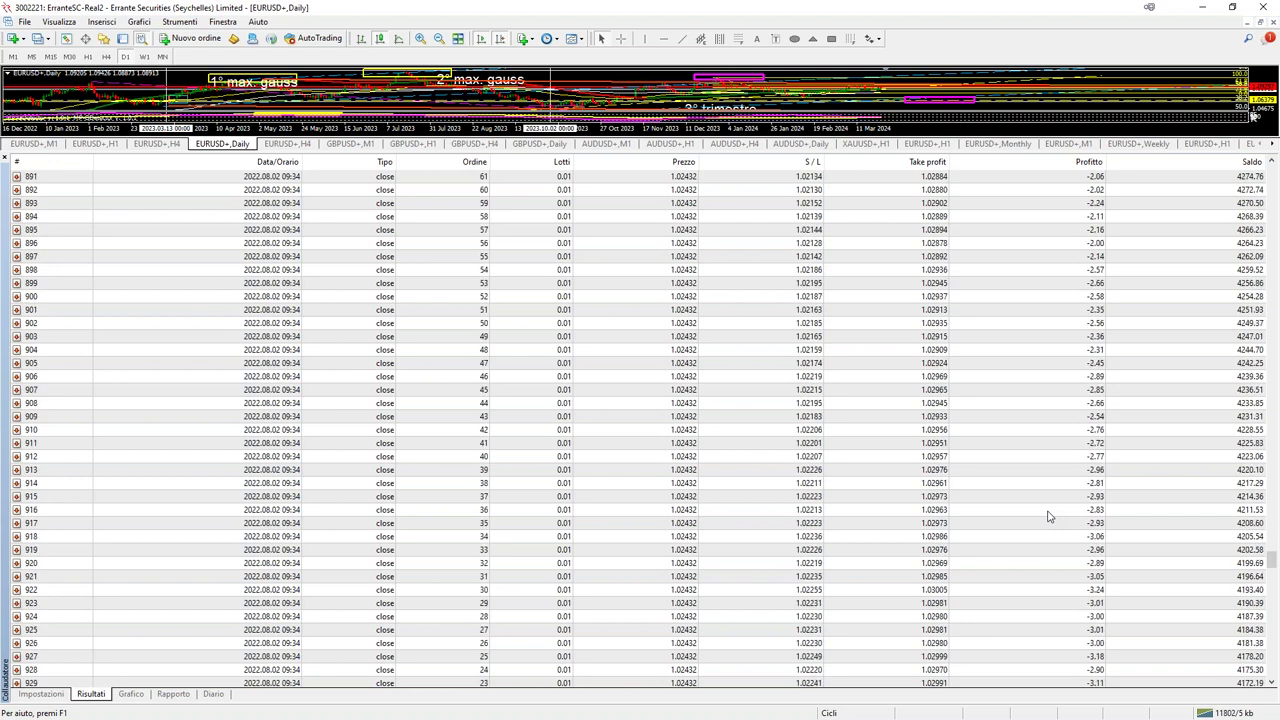
left_click(1179, 469)
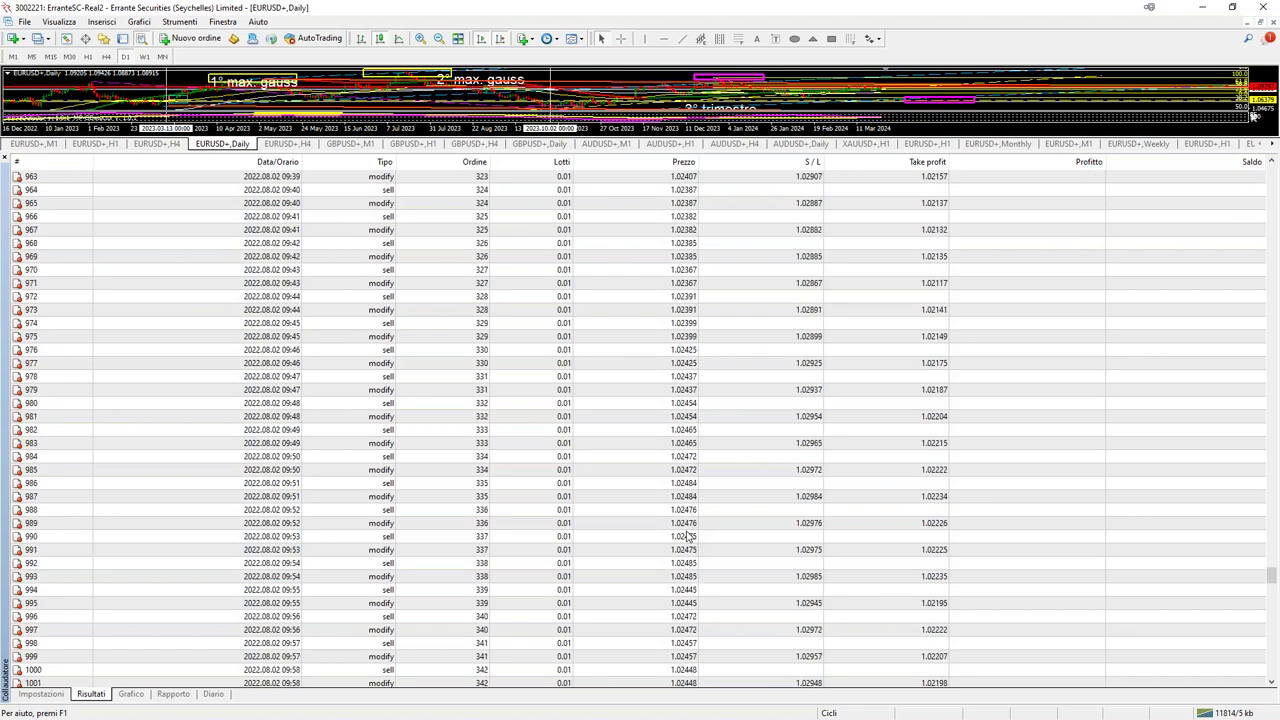
scroll(688, 537, "up", 5)
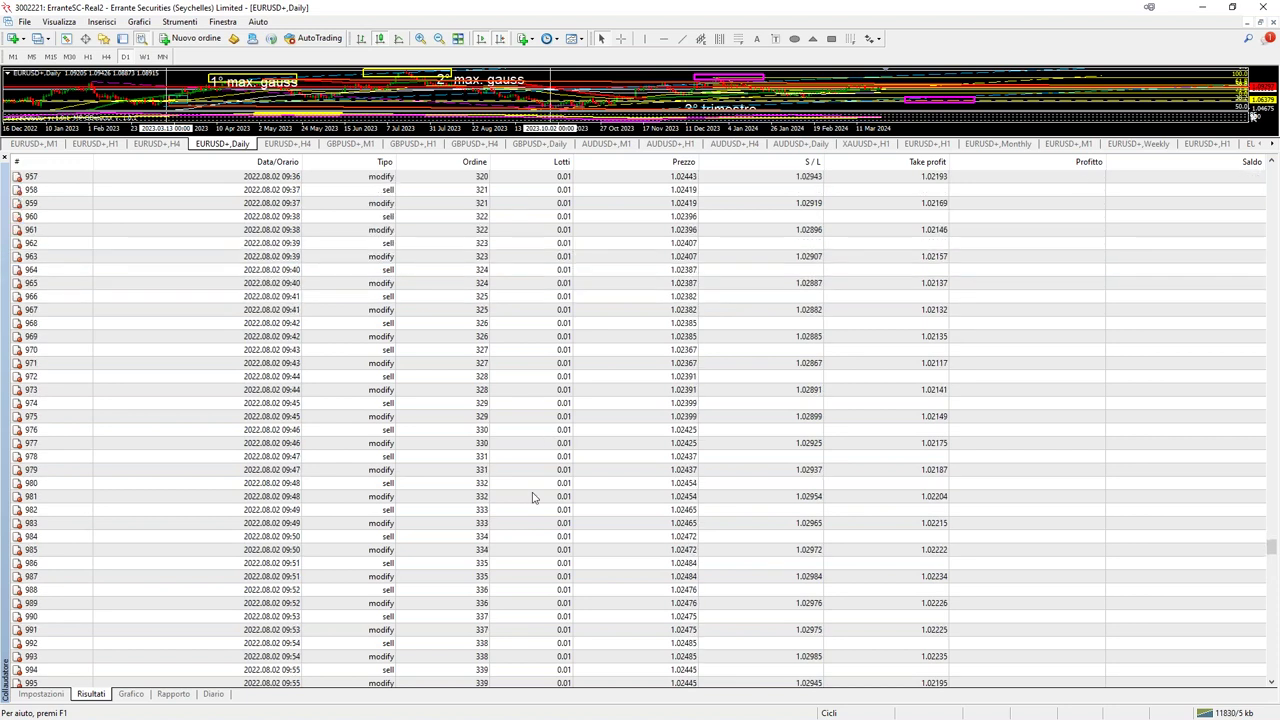
View the balance and equity curves and follow the sell orders and take-profit closes from 10:15 to 15:41 on 2022.08.02.
left_click(133, 692)
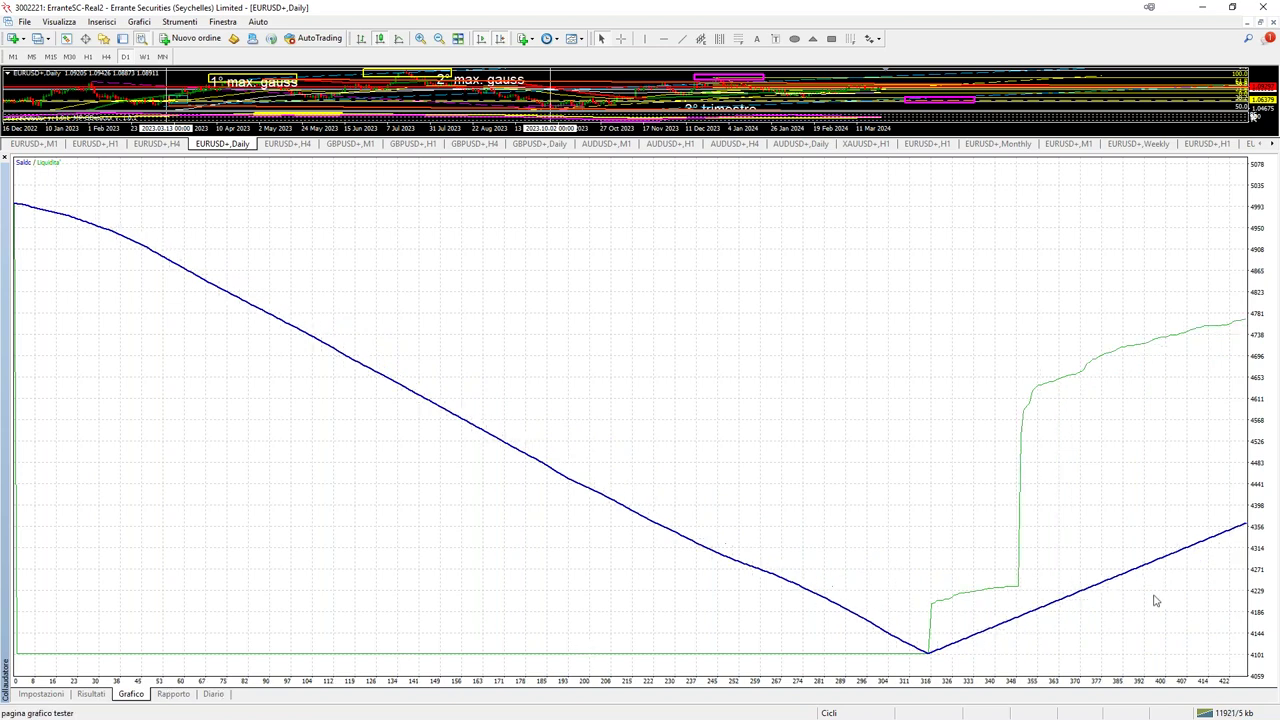
left_click(103, 696)
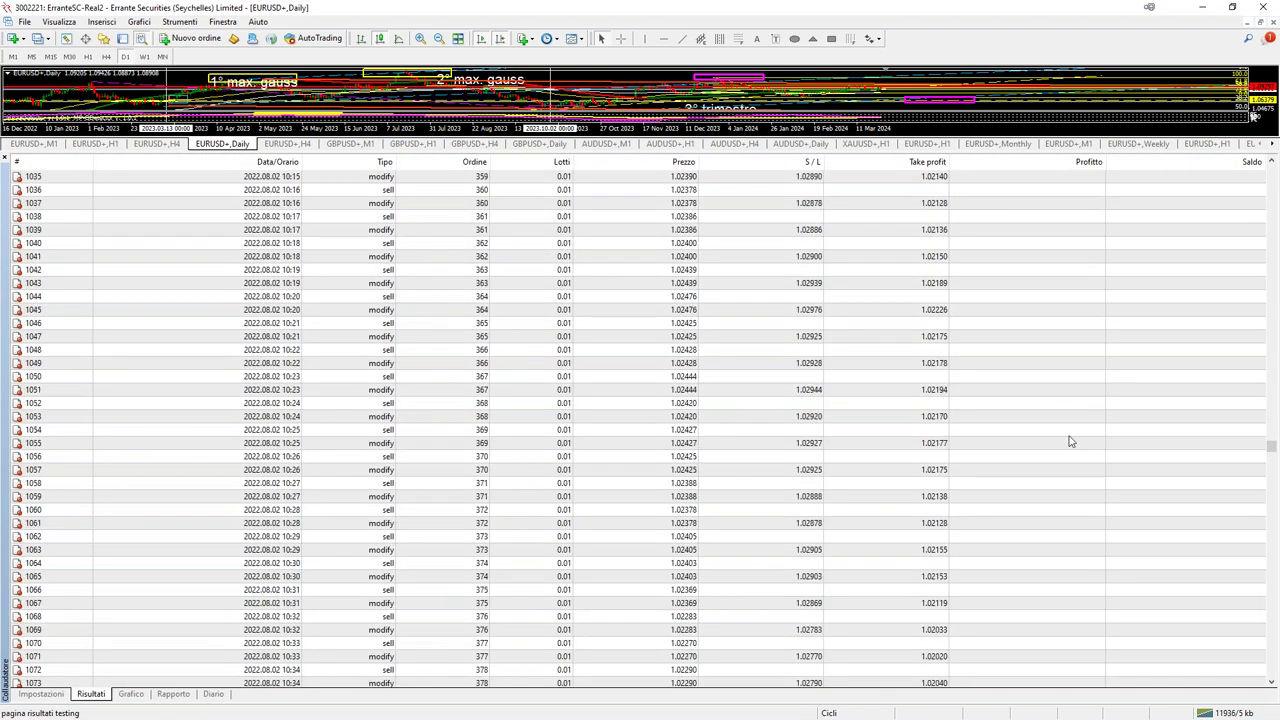
scroll(1134, 380, "down", 20)
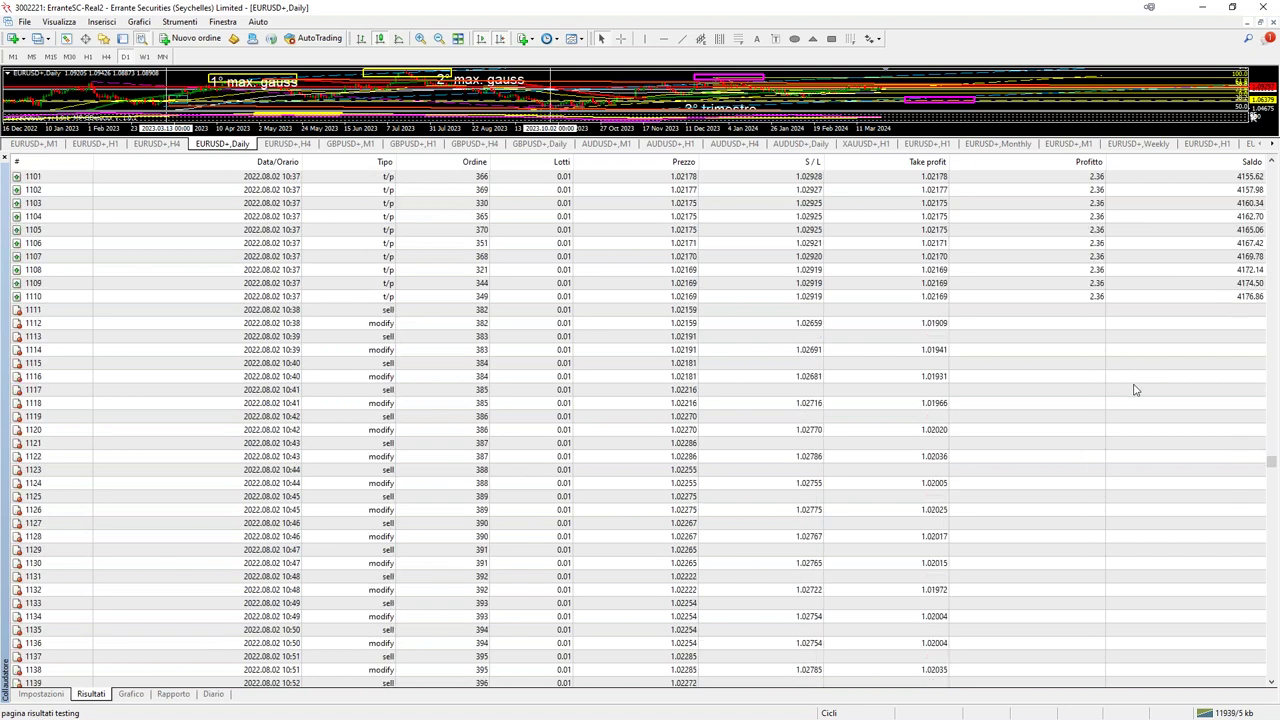
scroll(1134, 390, "down", 20)
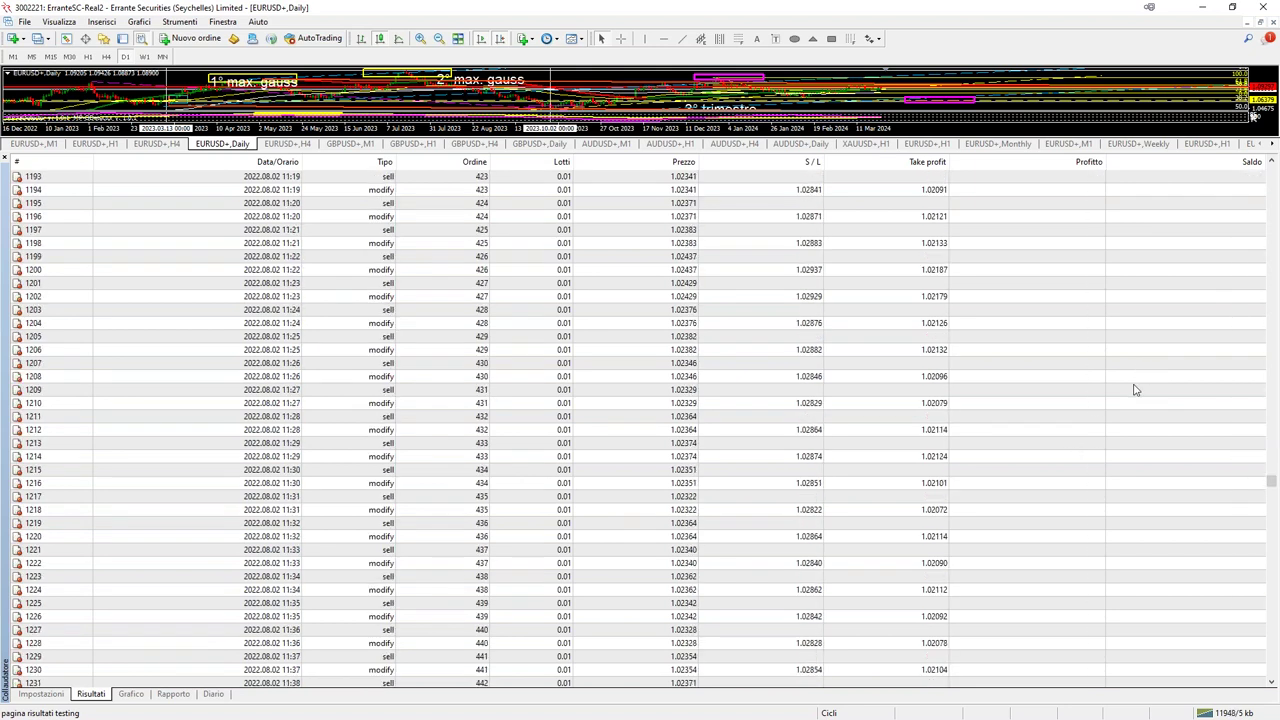
scroll(1134, 390, "down", 20)
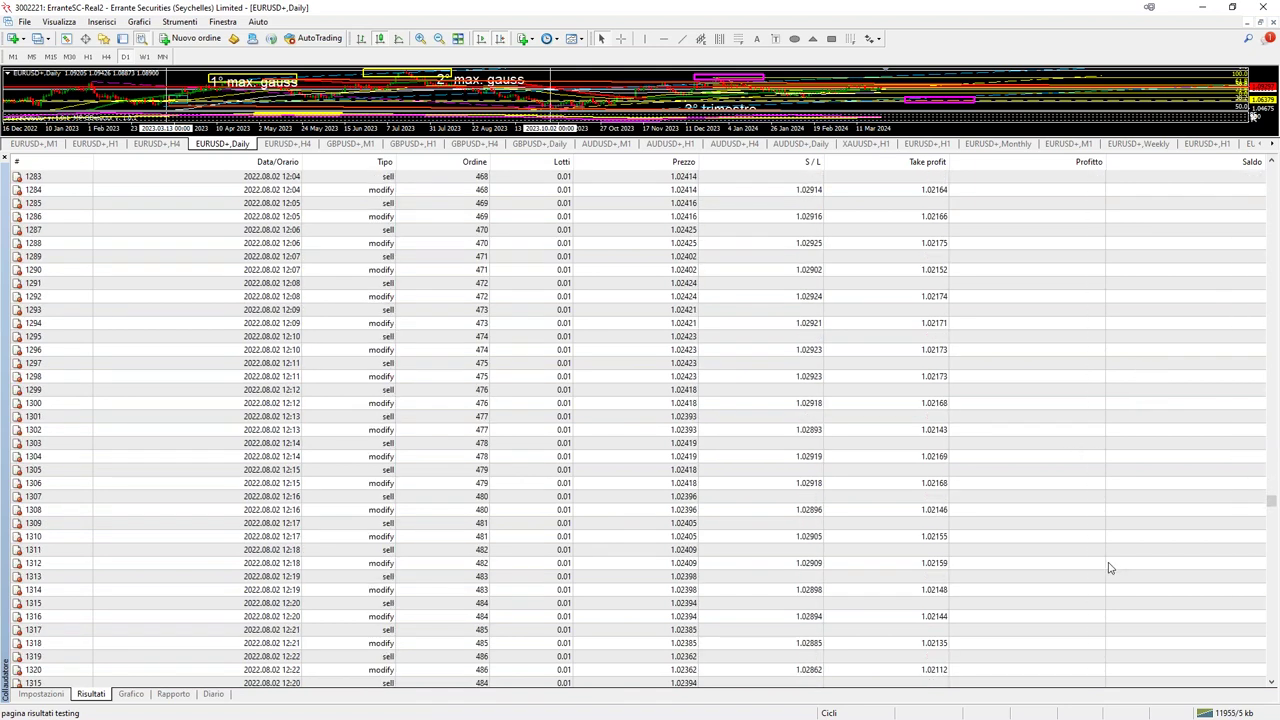
scroll(1107, 570, "down", 20)
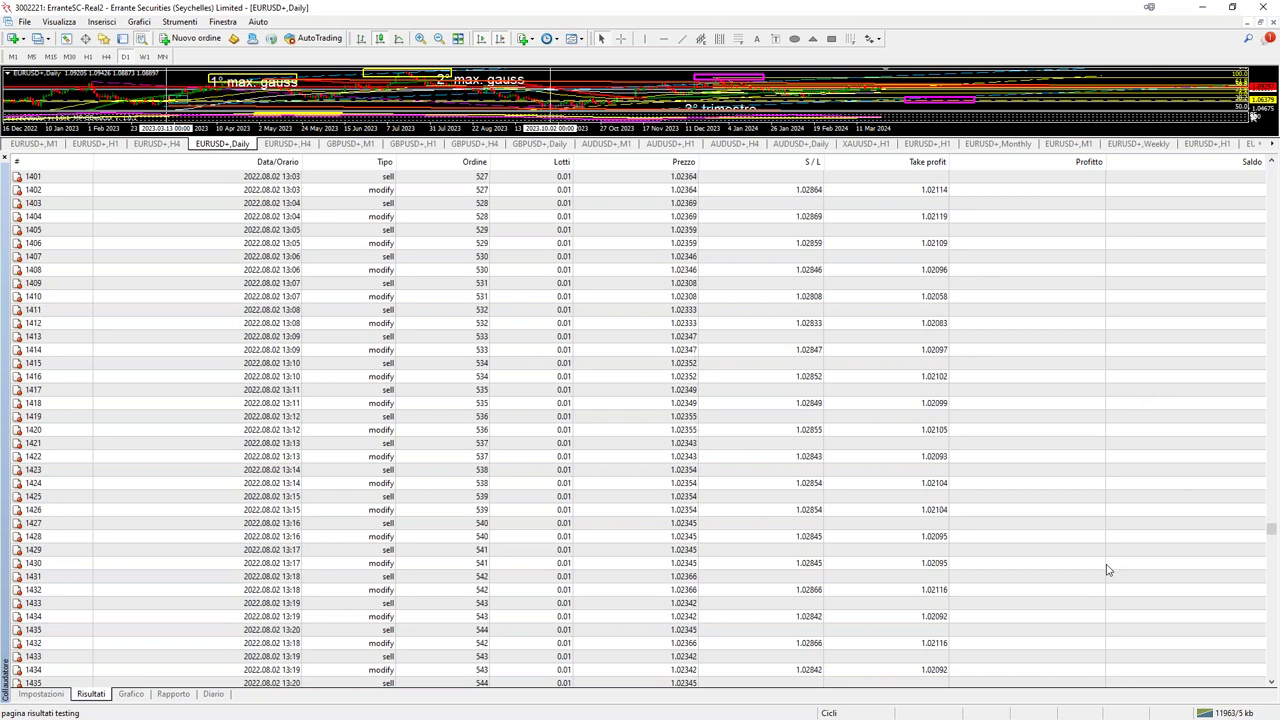
scroll(1107, 570, "down", 20)
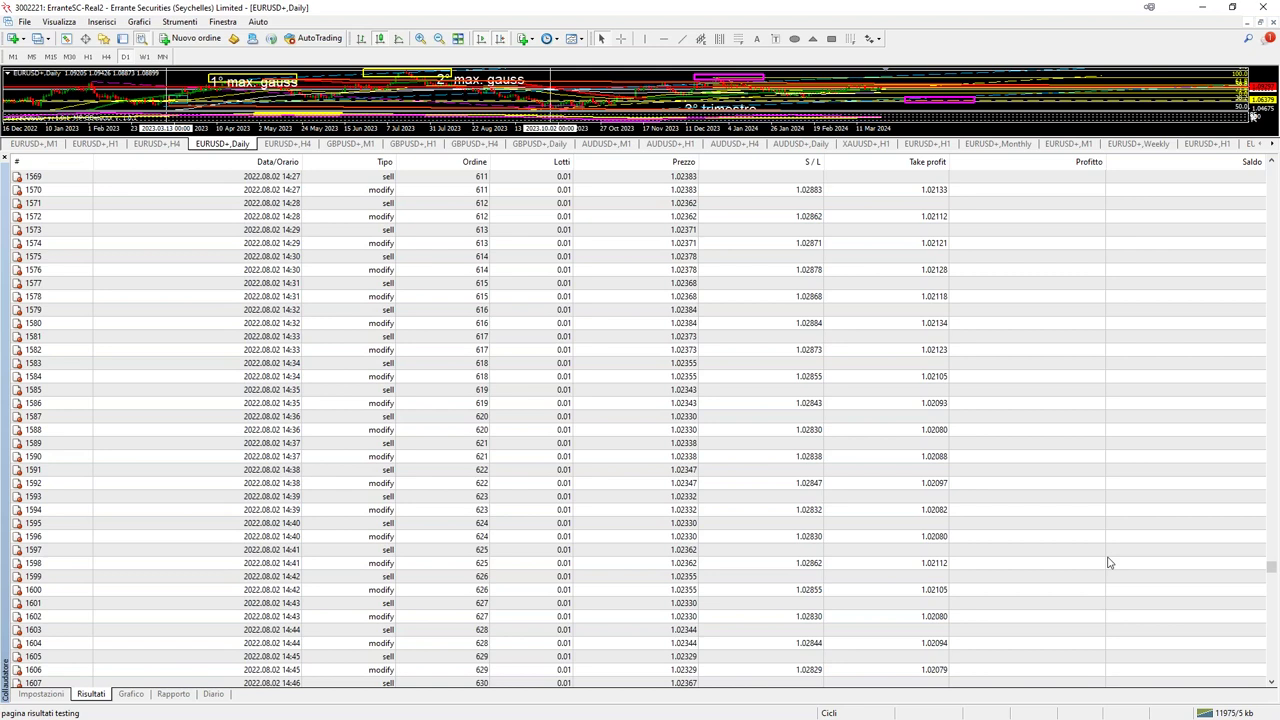
scroll(1107, 563, "down", 20)
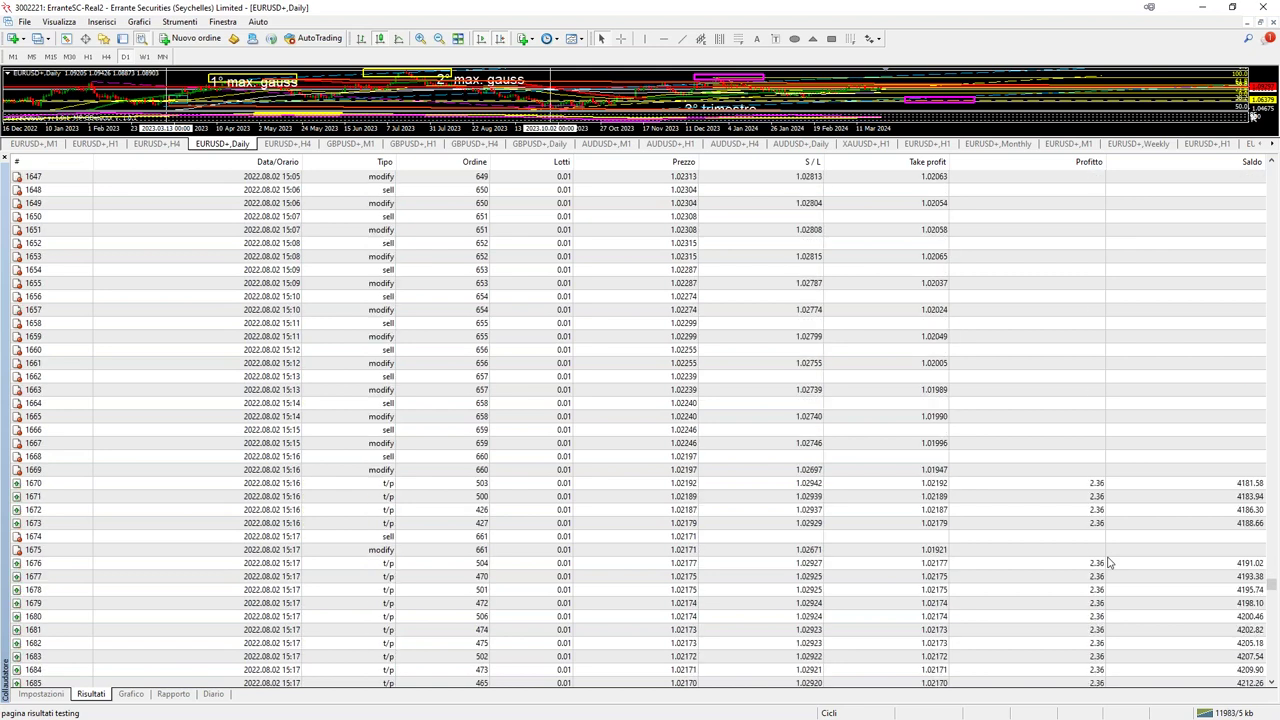
scroll(1107, 565, "down", 20)
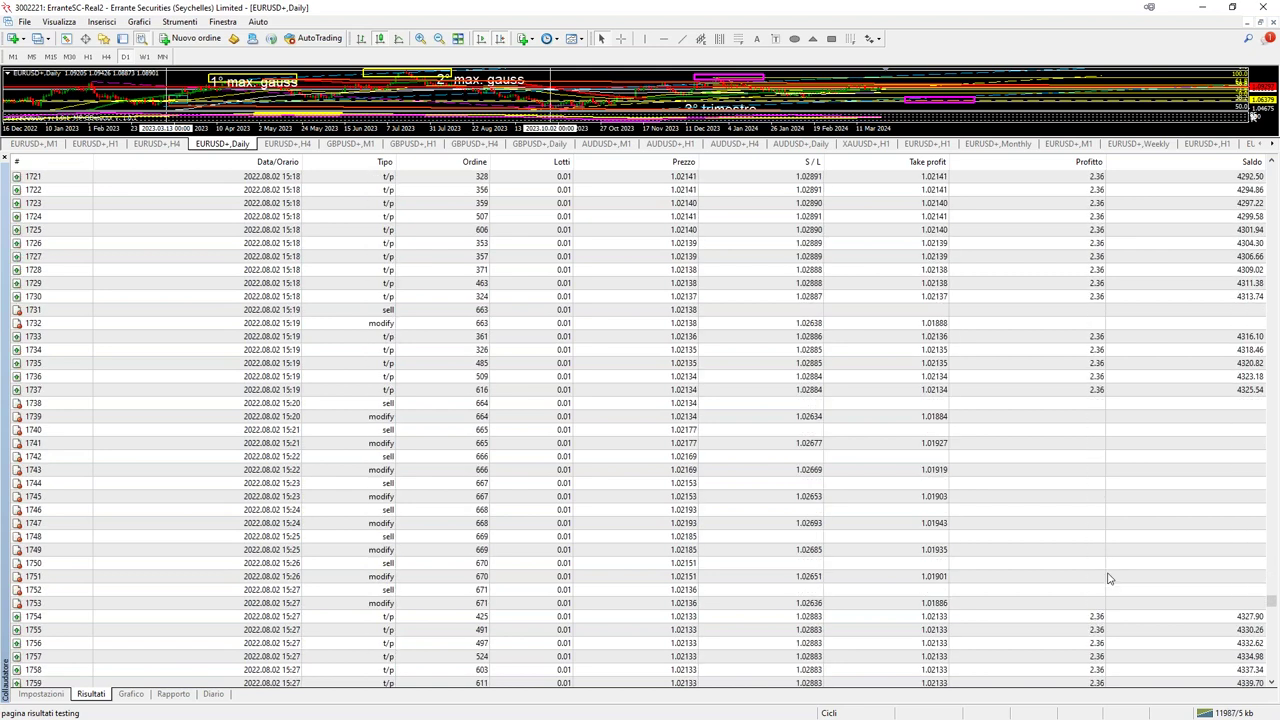
scroll(1107, 580, "down", 20)
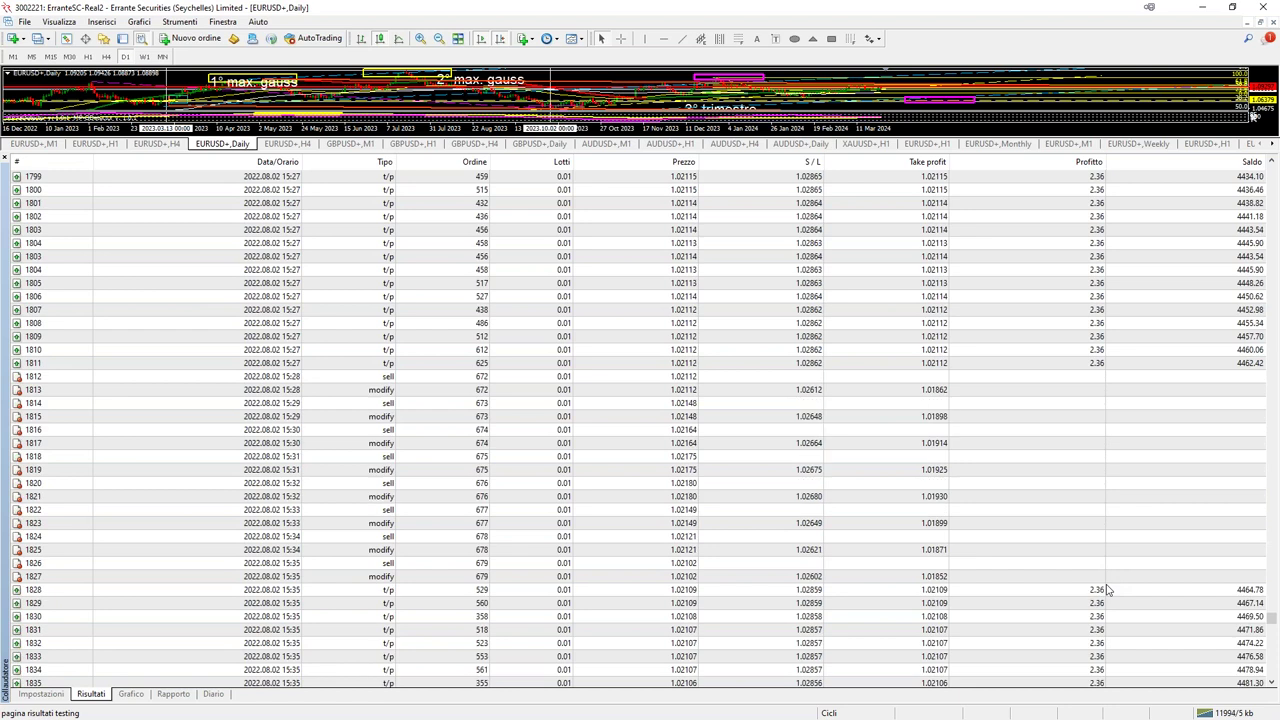
scroll(1107, 580, "down", 20)
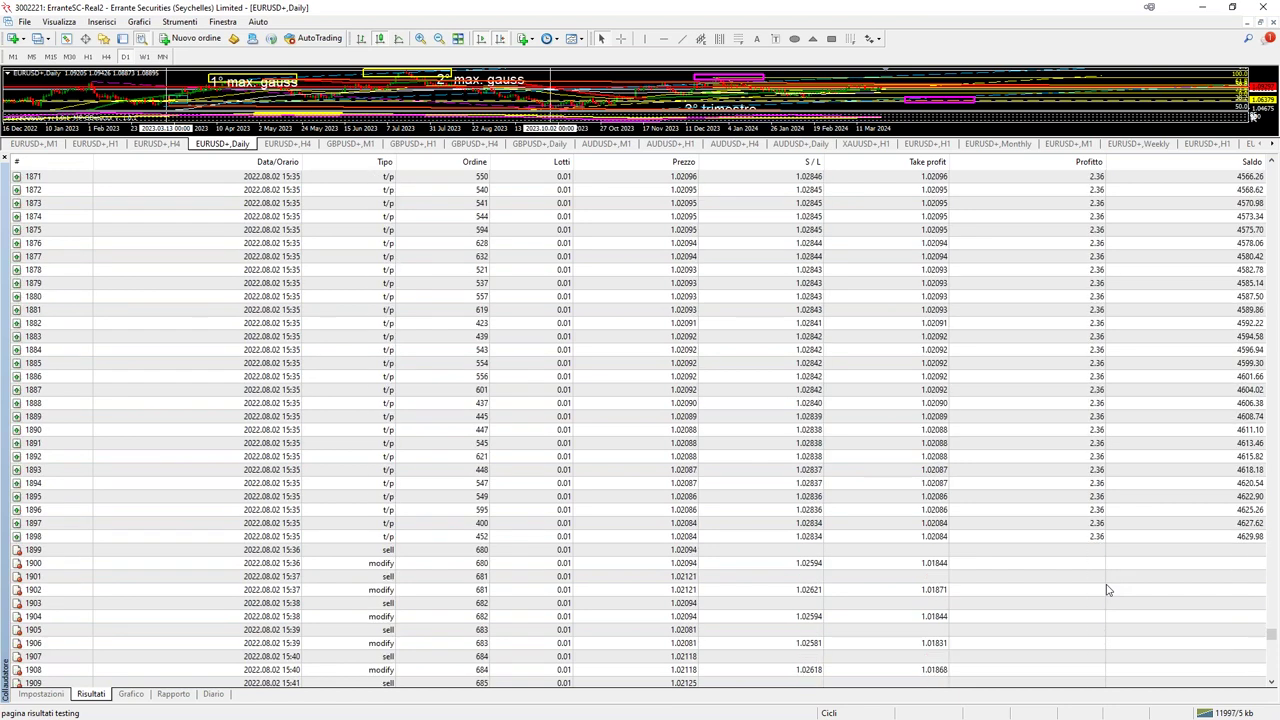
View the balance graph again and examine the take-profit closes at 15:57 and 15:35 on 2022.08.02.
left_click(132, 694)
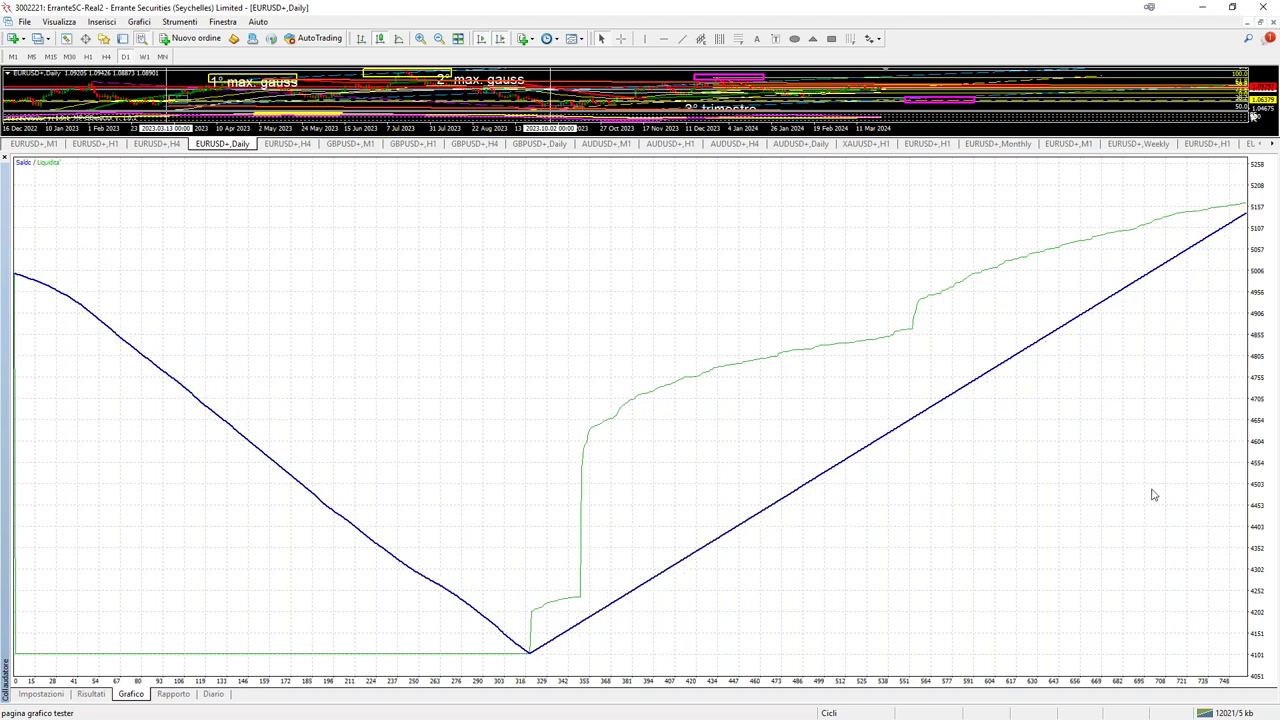
left_click(92, 694)
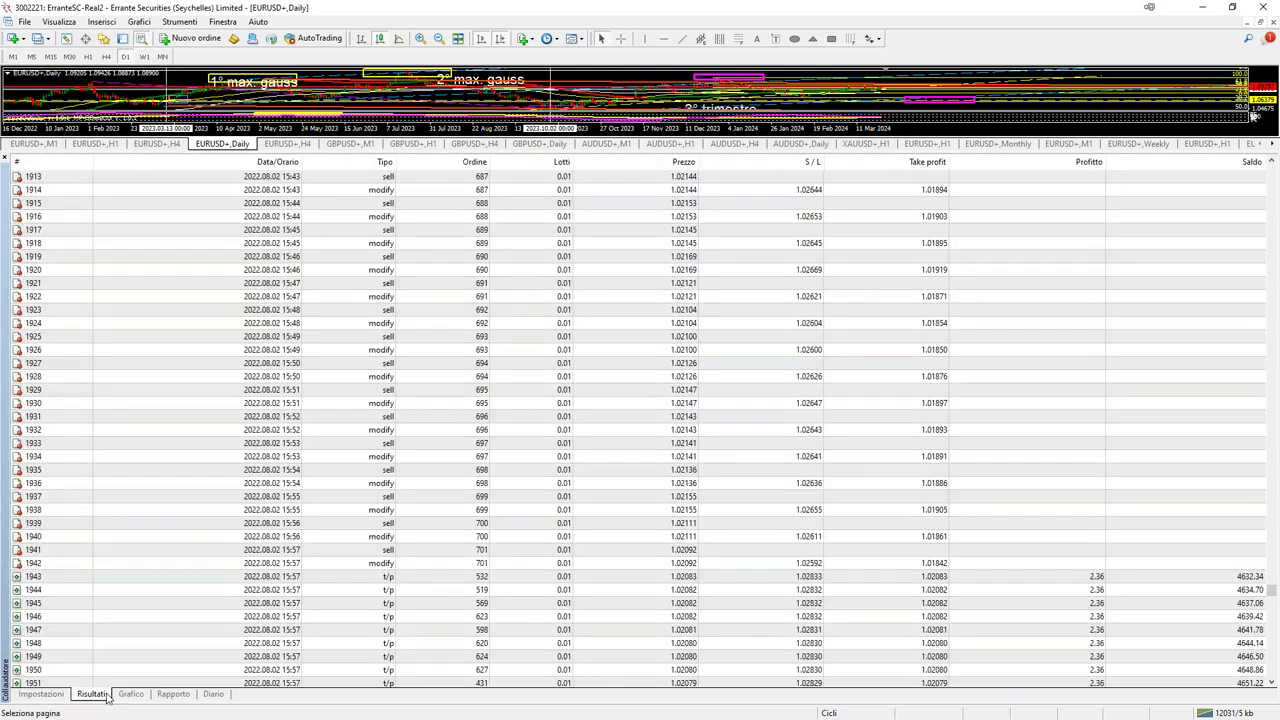
left_click(303, 455)
scroll(303, 450, "down", 4)
scroll(300, 480, "up", 16)
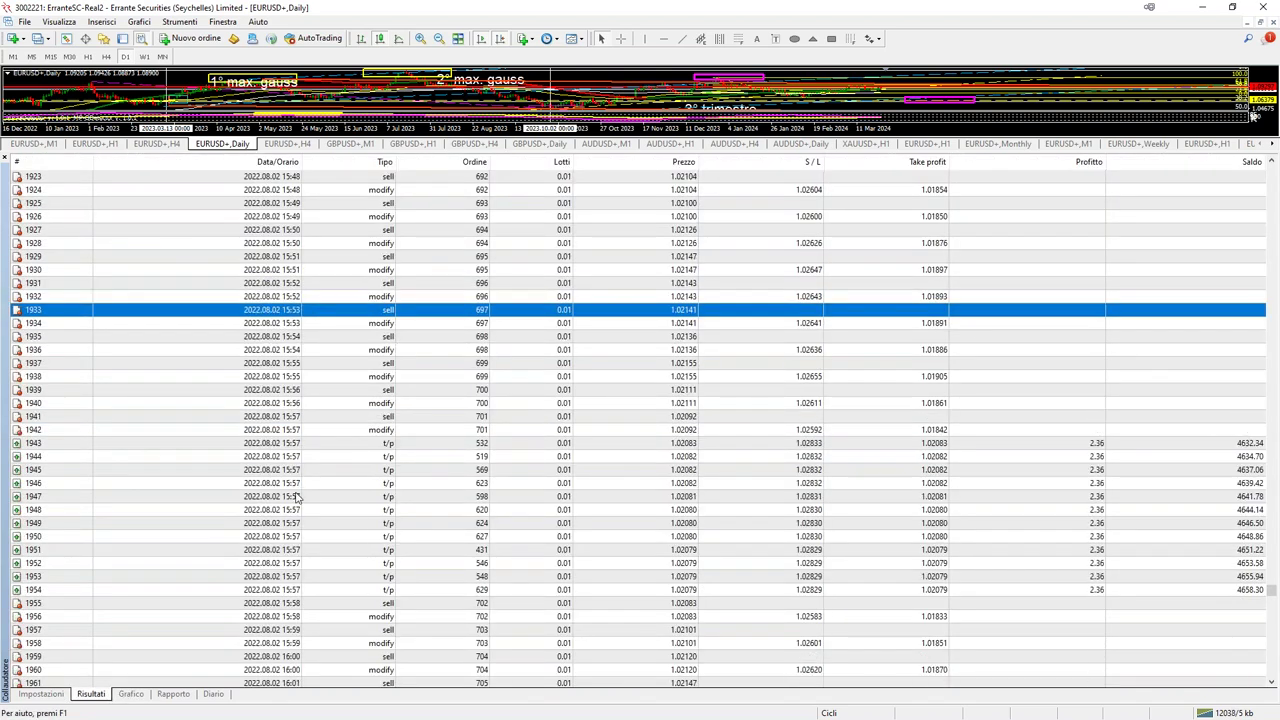
scroll(300, 495, "up", 14)
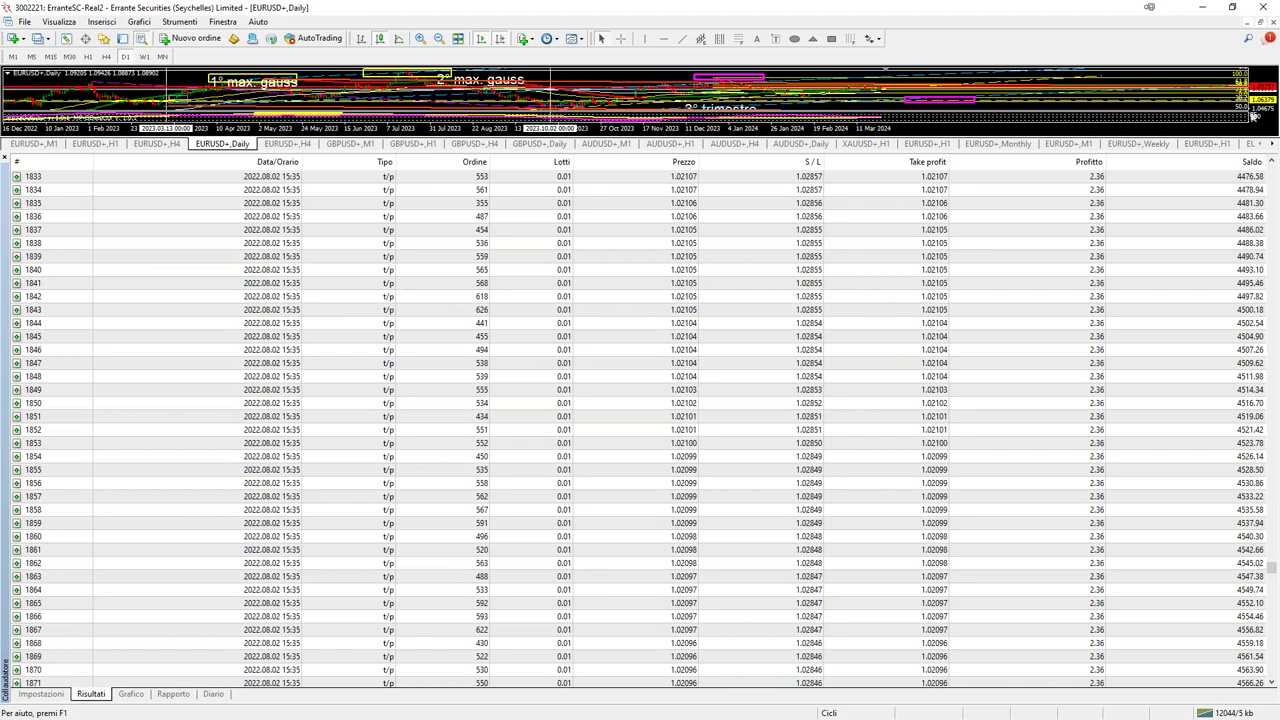
Return to the start of the results list, select the 04:30 buy order and review the buy orders that follow.
left_click_drag(1274, 566, 1236, 170)
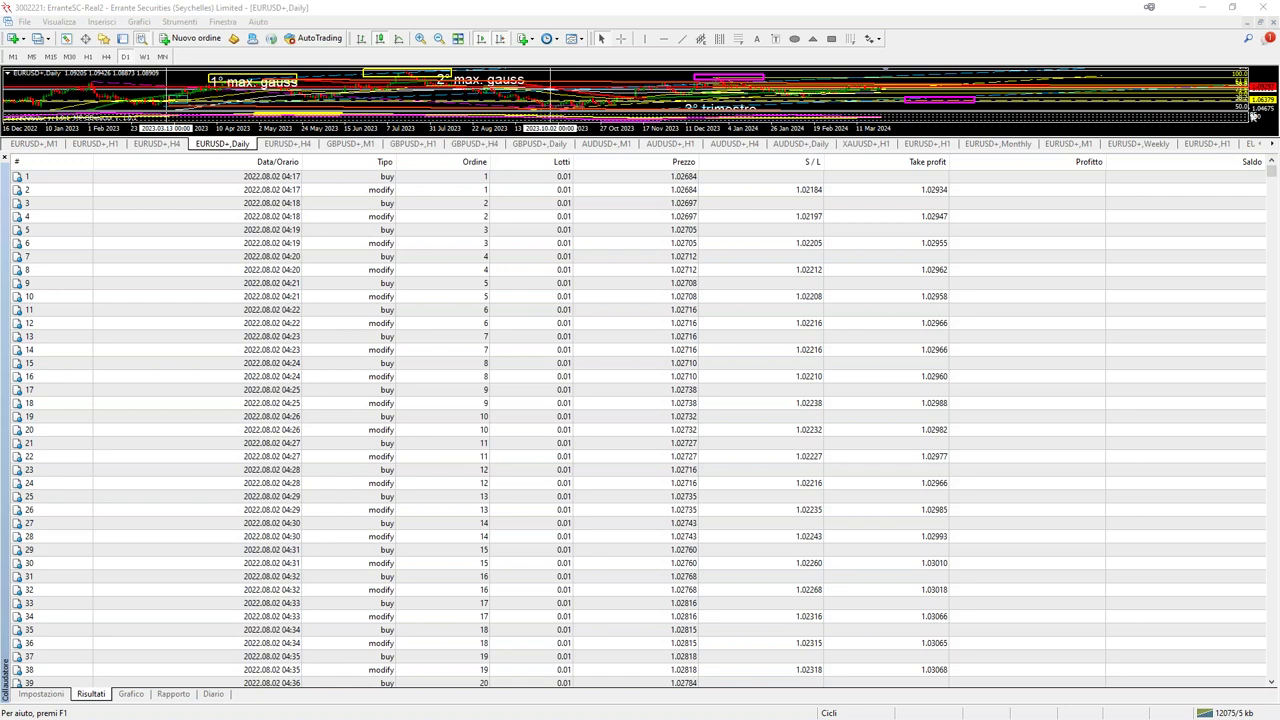
left_click(608, 527)
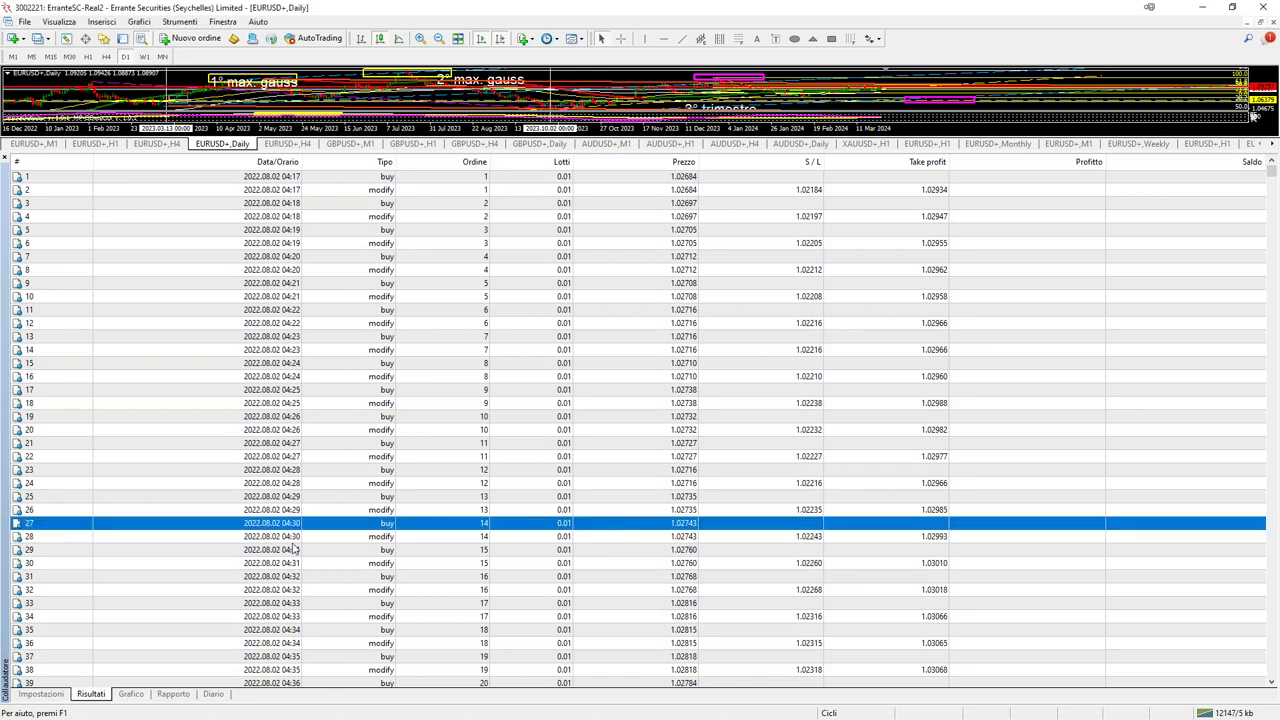
scroll(275, 445, "down", 5)
scroll(273, 445, "down", 20)
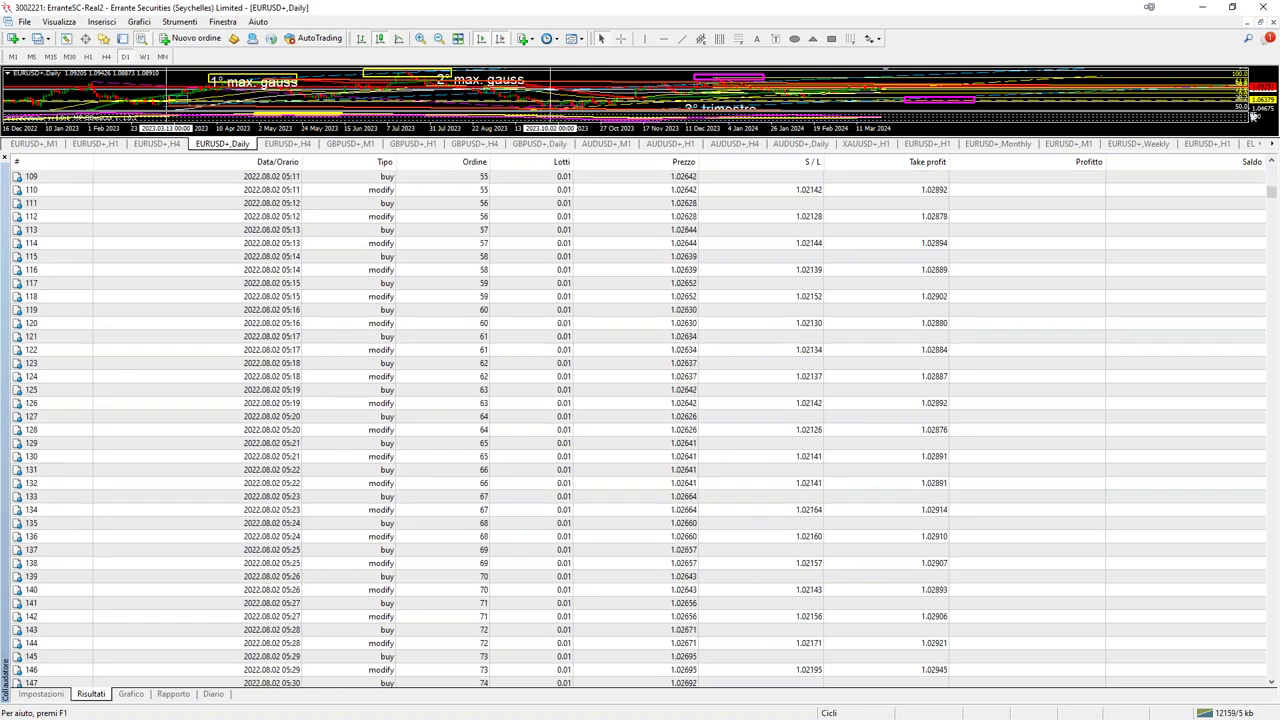
Move through the results past the 09:34 losing closes to the sell orders from 19:59 to 20:17 on 2022.08.02.
left_click_drag(1272, 197, 1276, 508)
left_click(1275, 354)
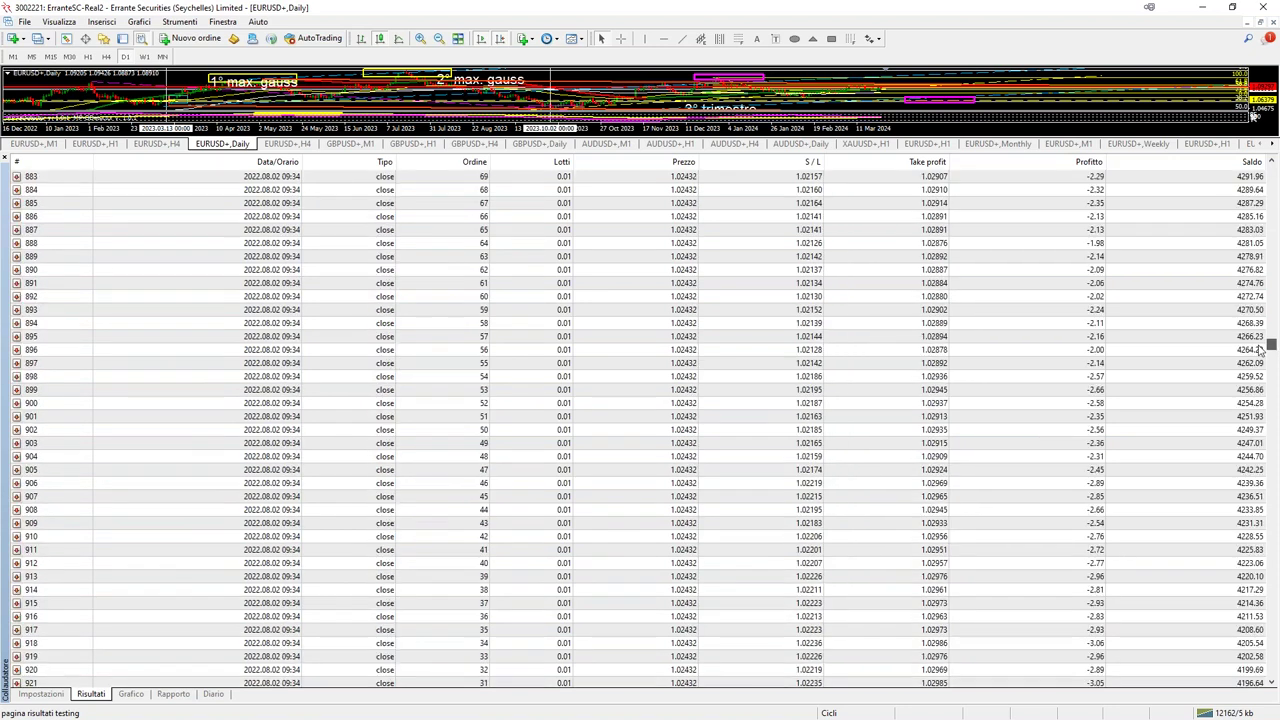
left_click_drag(1272, 345, 1250, 623)
left_click(285, 669)
scroll(290, 655, "down", 11)
scroll(290, 650, "down", 10)
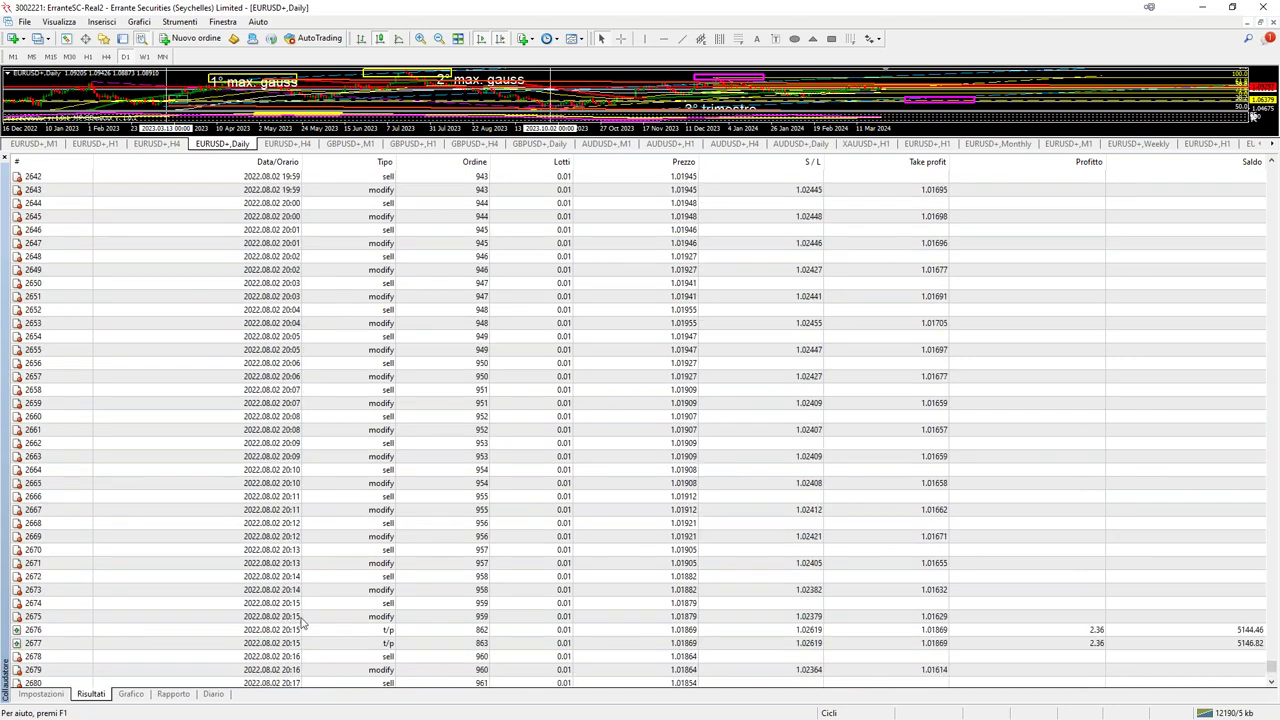
Follow the take-profit closes from 20:15 to 20:48 on 2022.08.02 and view the balance and equity graph.
left_click(1205, 632)
scroll(1205, 655, "down", 4)
scroll(1202, 650, "down", 19)
scroll(1202, 640, "down", 20)
scroll(1188, 651, "down", 4)
scroll(1146, 500, "down", 3)
scroll(1075, 610, "down", 8)
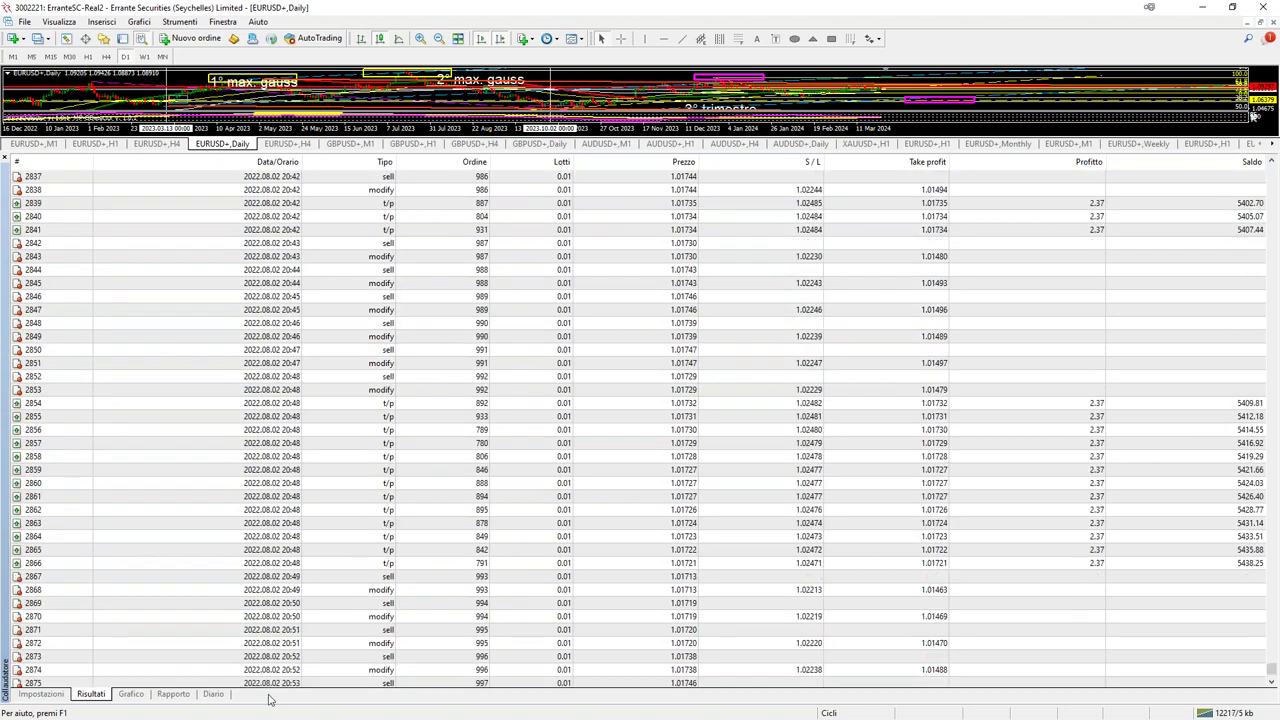
left_click(135, 697)
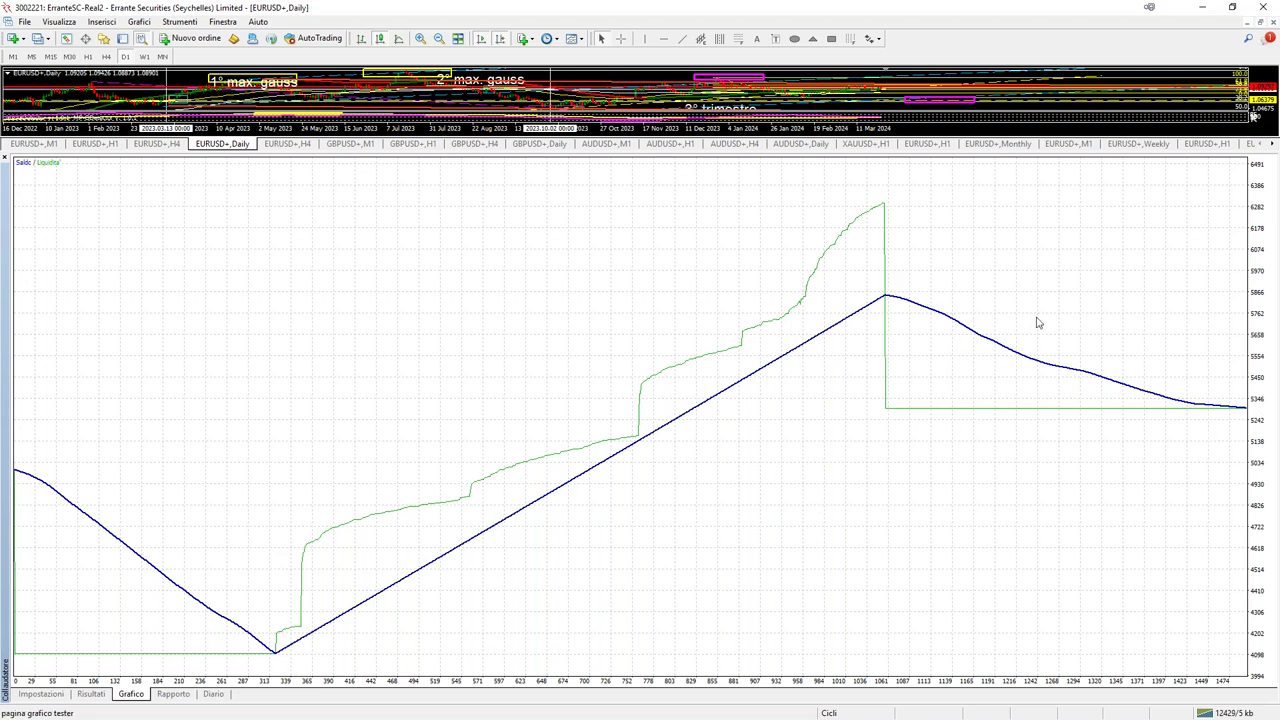
Examine the losing closes at 09:56 on 2022.08.03 and the sell orders that follow, and recheck the balance graph.
left_click(82, 695)
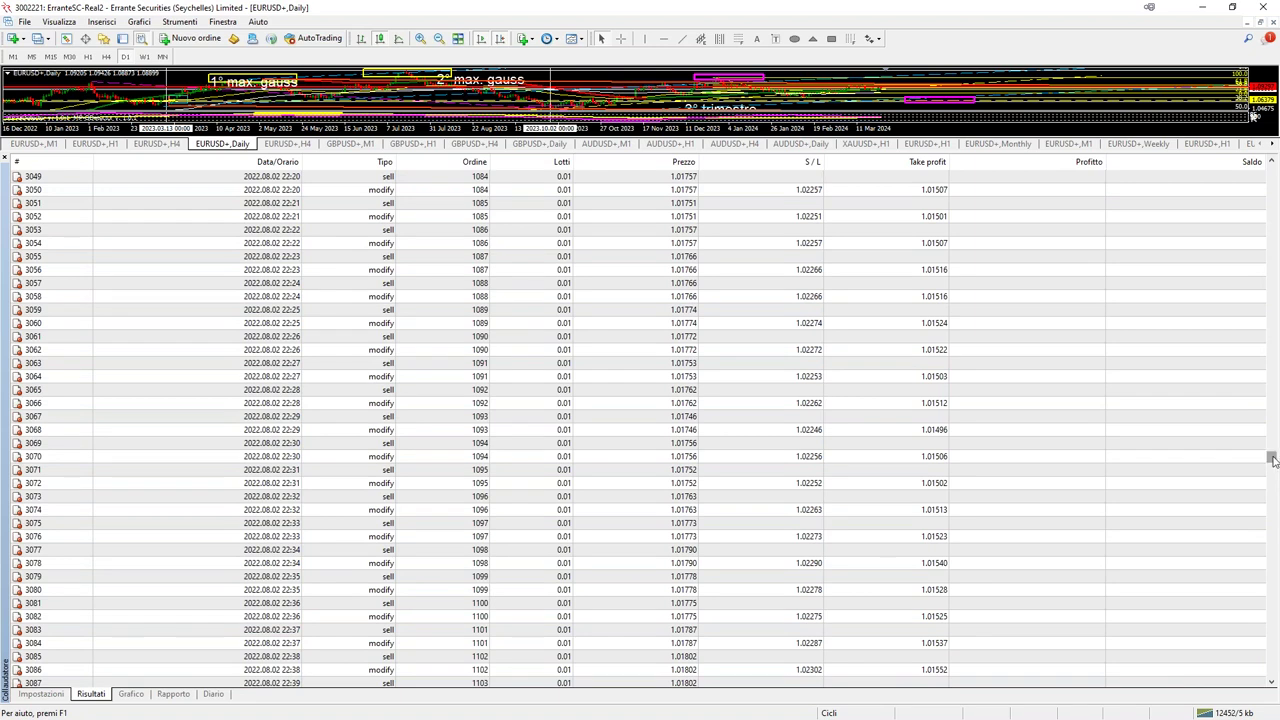
left_click_drag(1272, 470, 1272, 668)
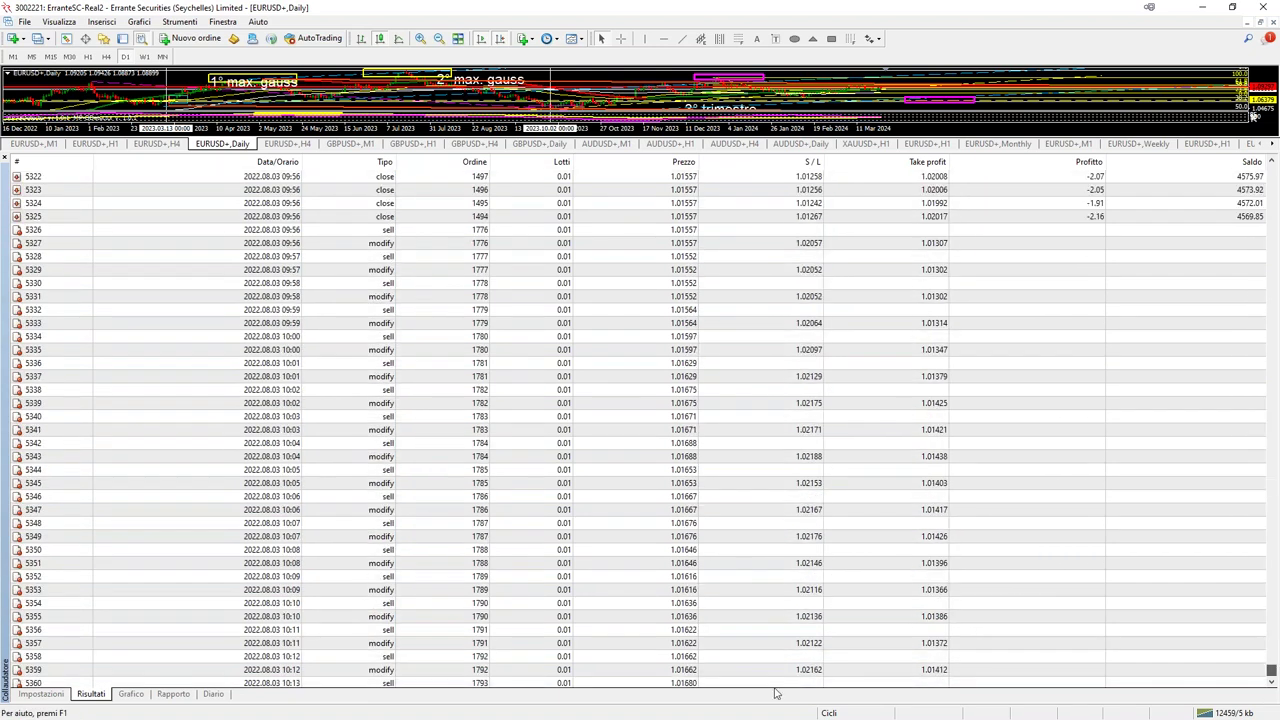
scroll(540, 615, "up", 7)
left_click(1050, 486)
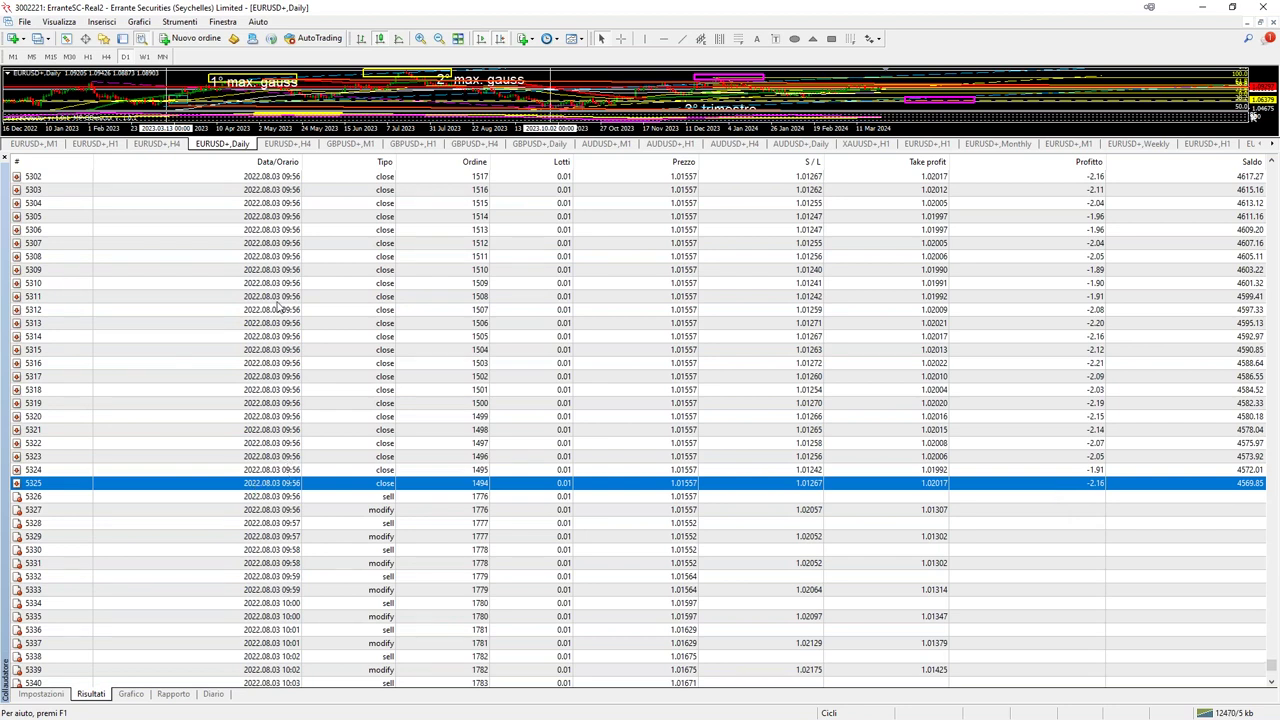
scroll(279, 307, "up", 1)
scroll(279, 307, "up", 2)
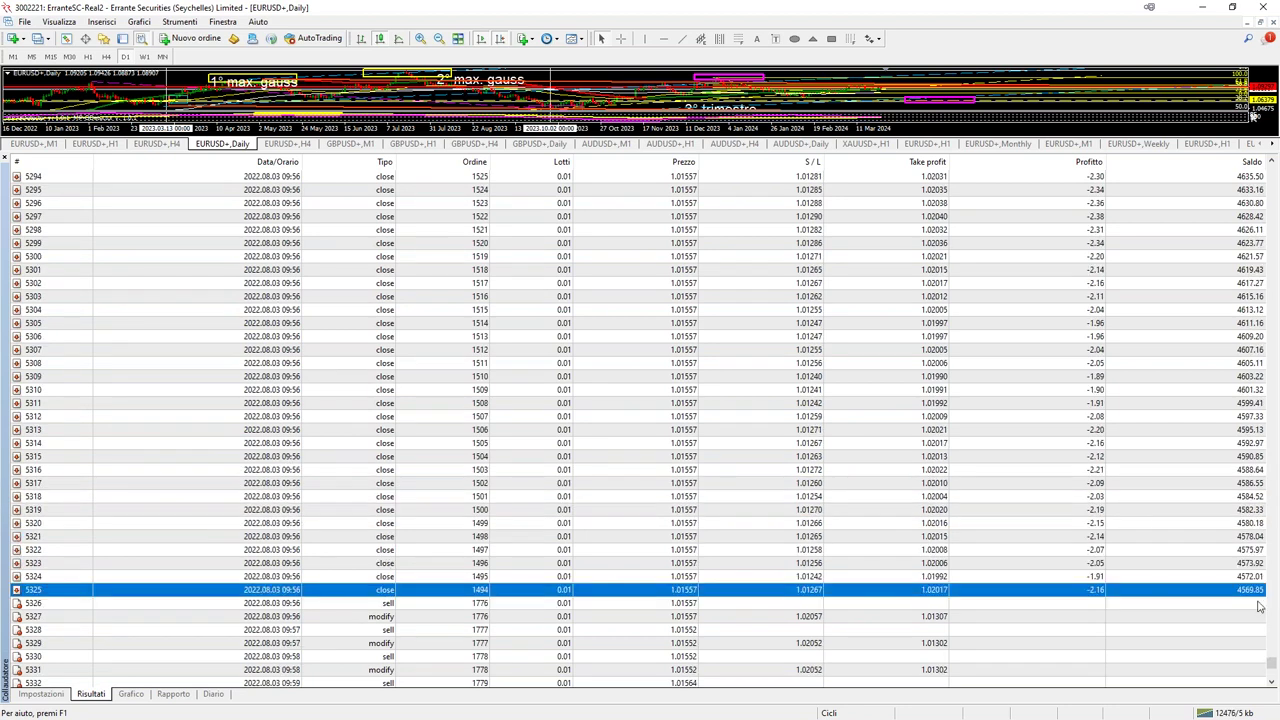
scroll(1260, 606, "down", 4)
scroll(1264, 600, "down", 20)
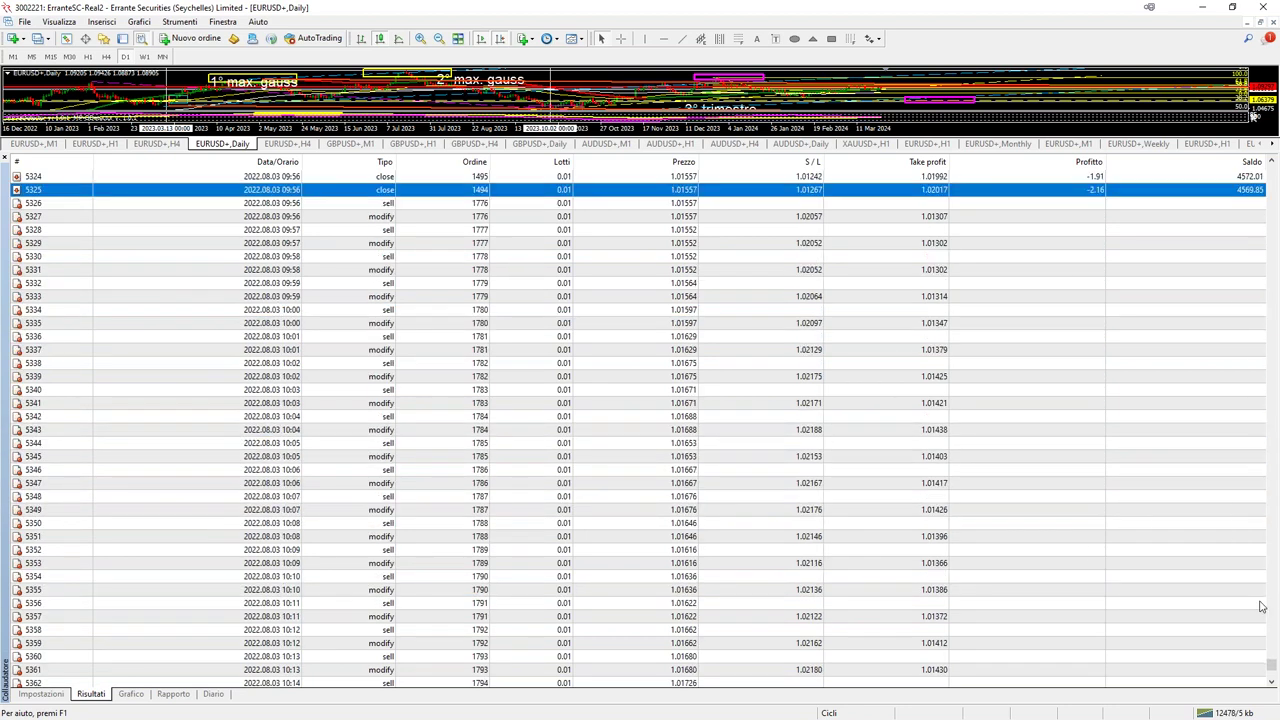
left_click(131, 694)
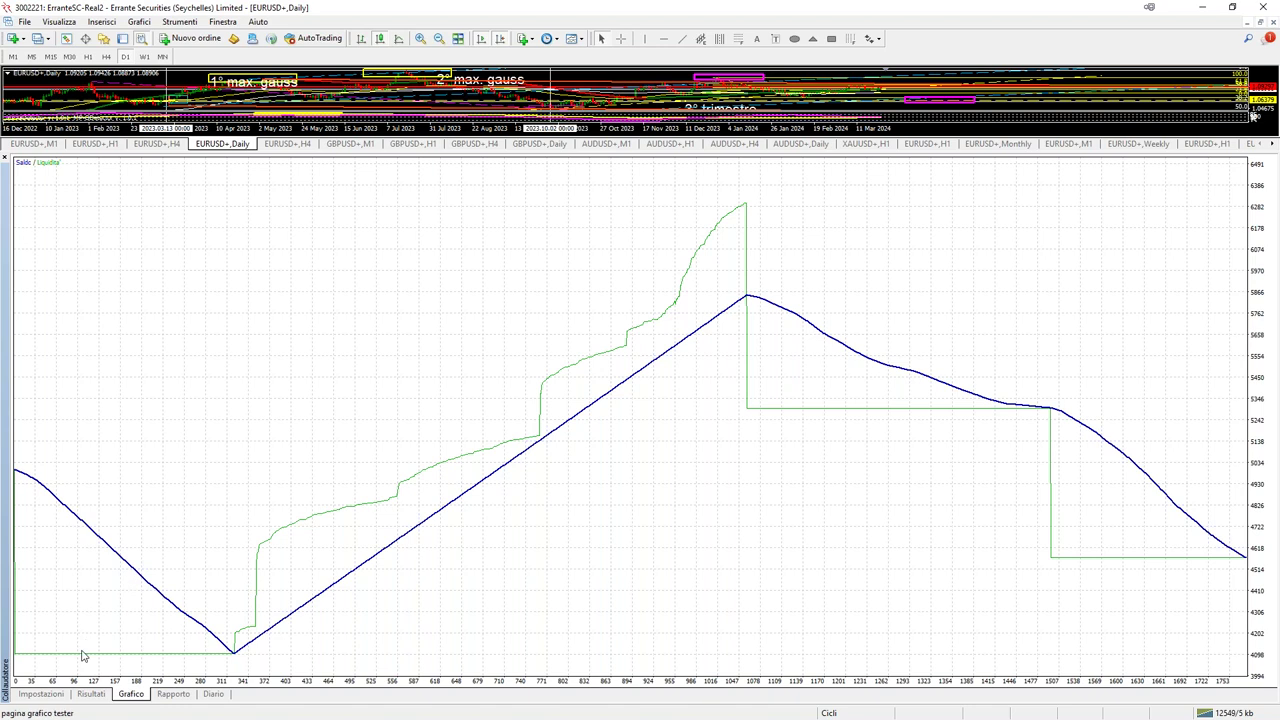
Stop the running backtest and set the expert advisor's Sensitivity to 10.
left_click(66, 696)
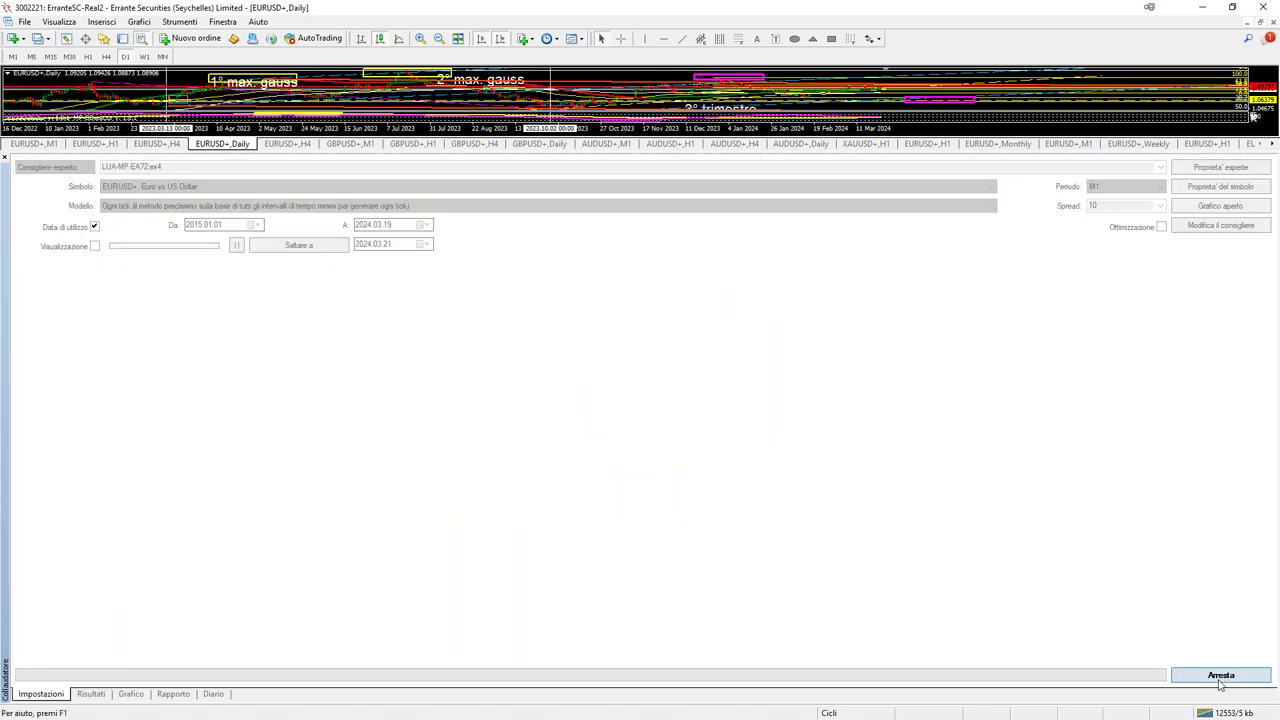
left_click(1221, 167)
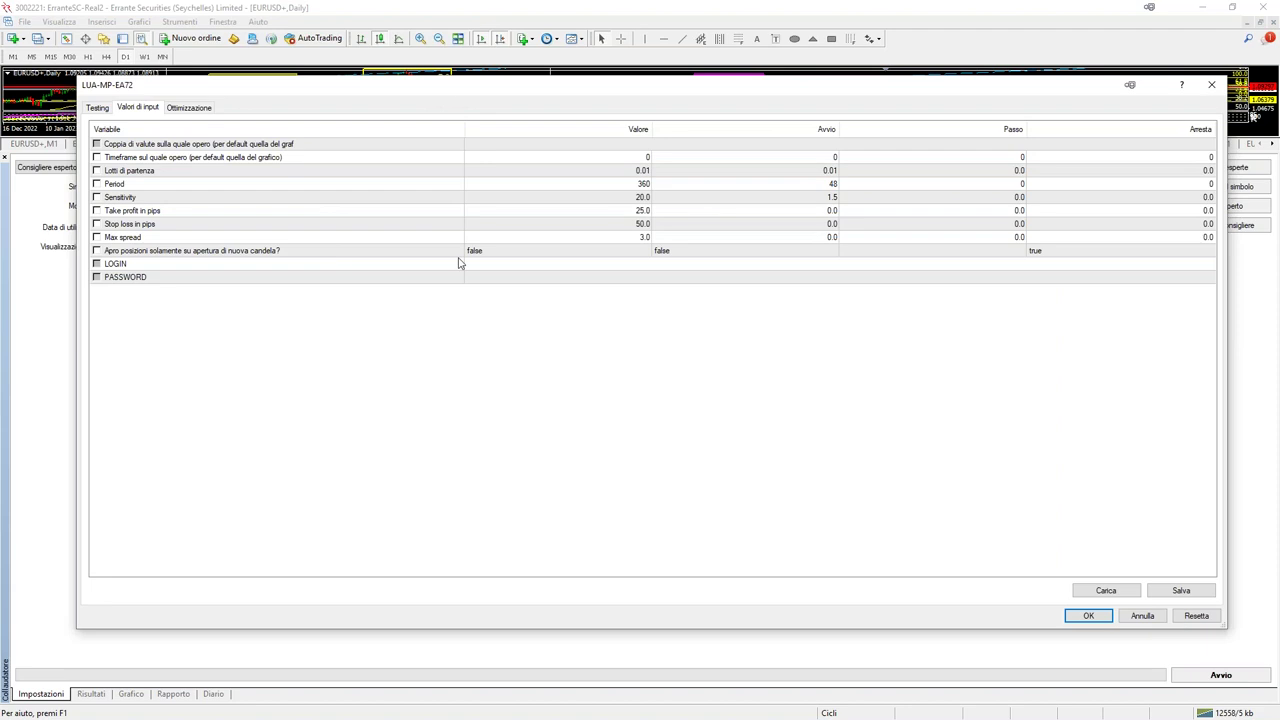
left_click(530, 197)
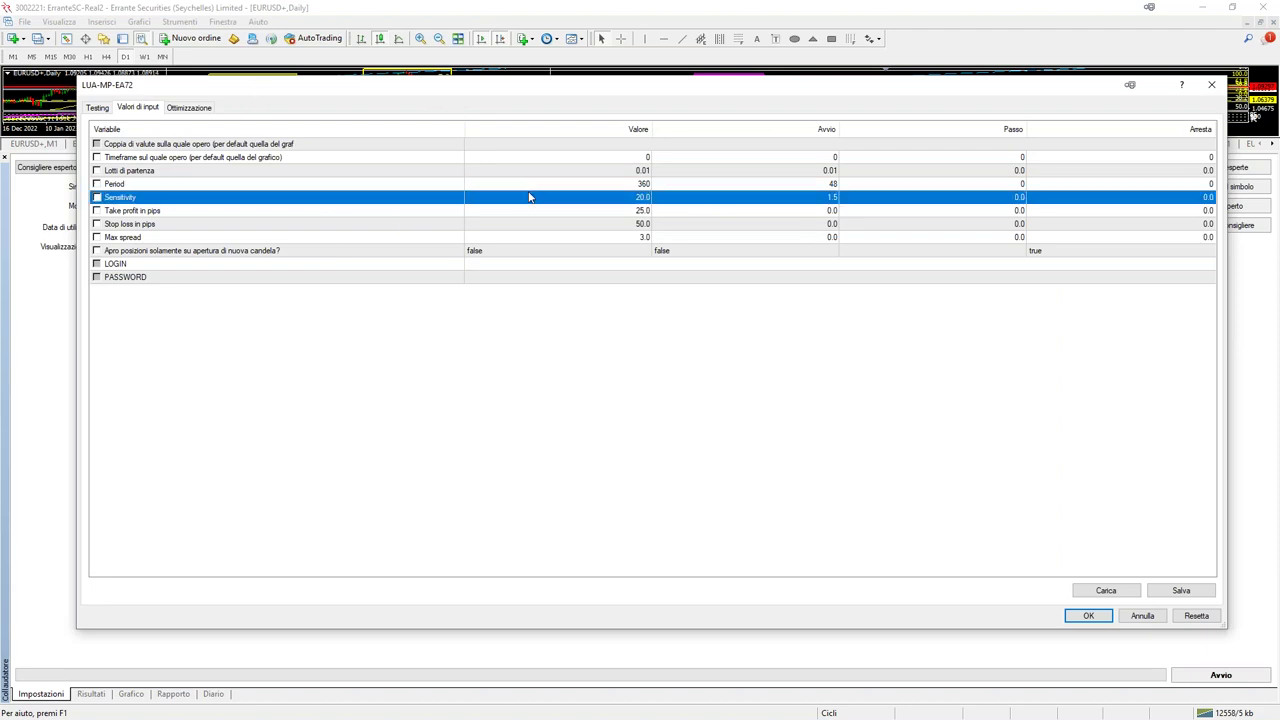
left_click(530, 197)
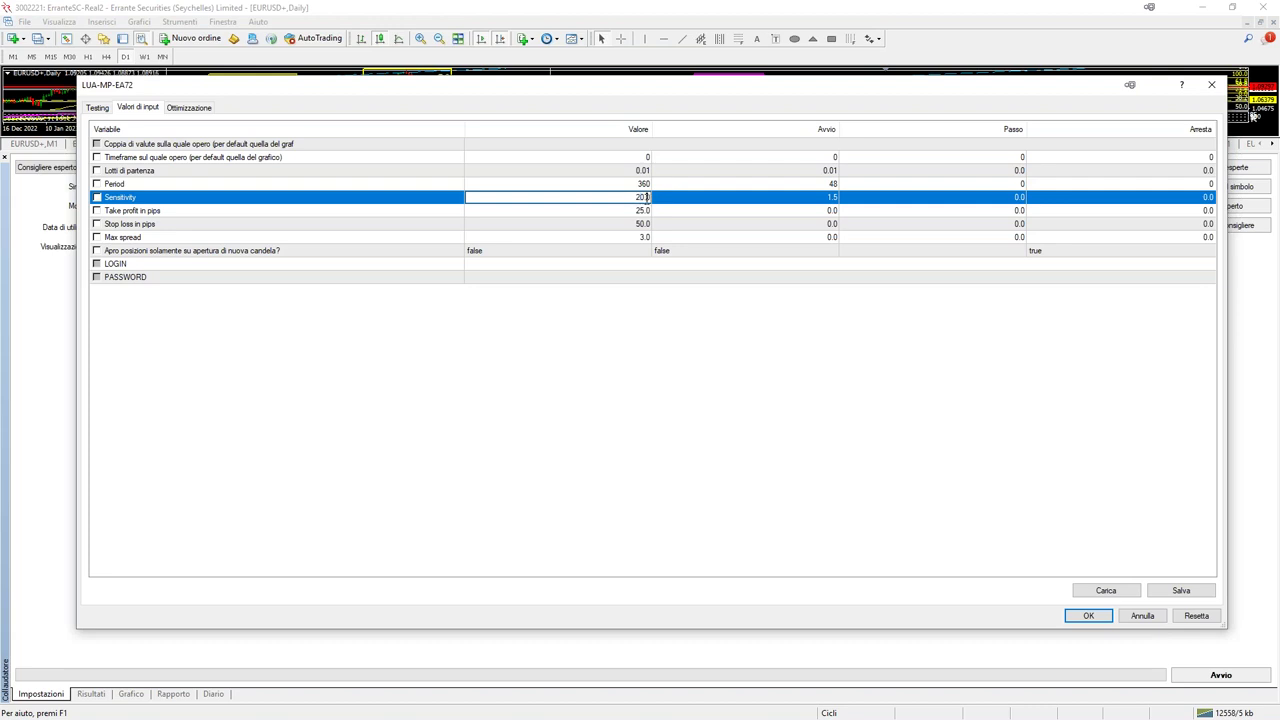
left_click_drag(646, 197, 610, 197)
type("10")
Set the take profit to 20 pips, apply the inputs and start a new backtest.
left_click(637, 210)
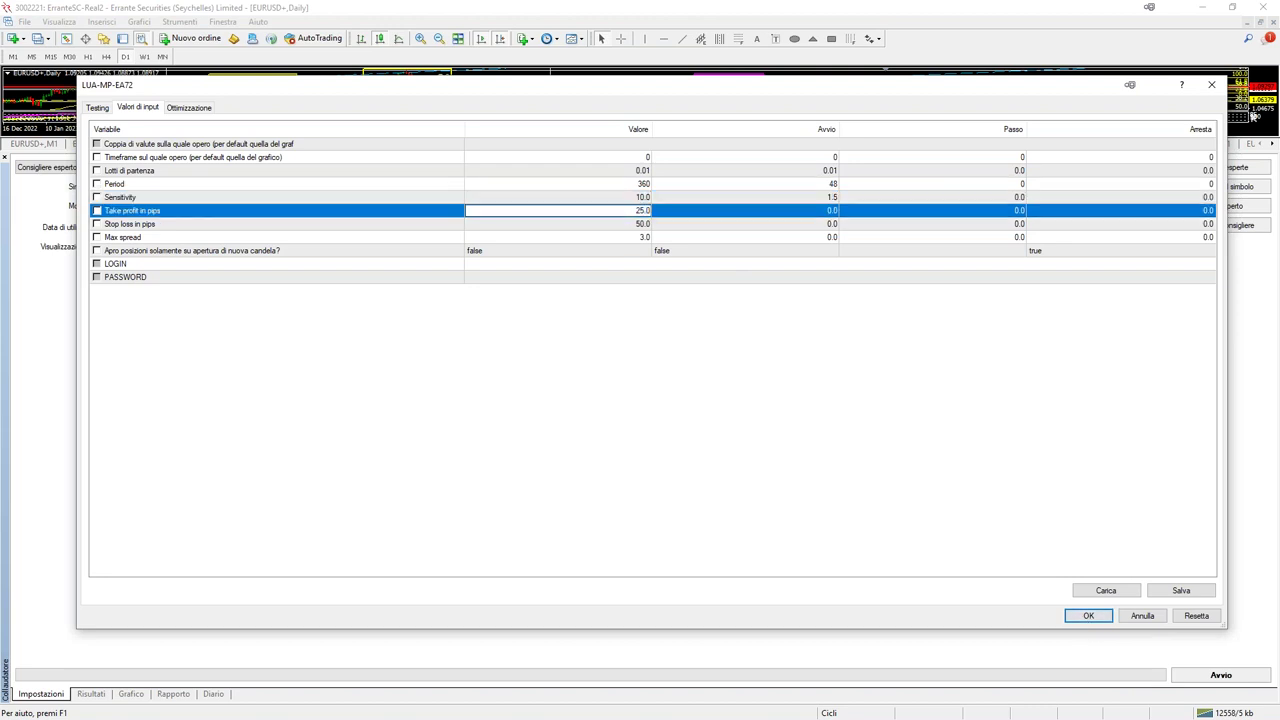
key("BackSpace")
left_click(617, 236)
left_click(619, 225)
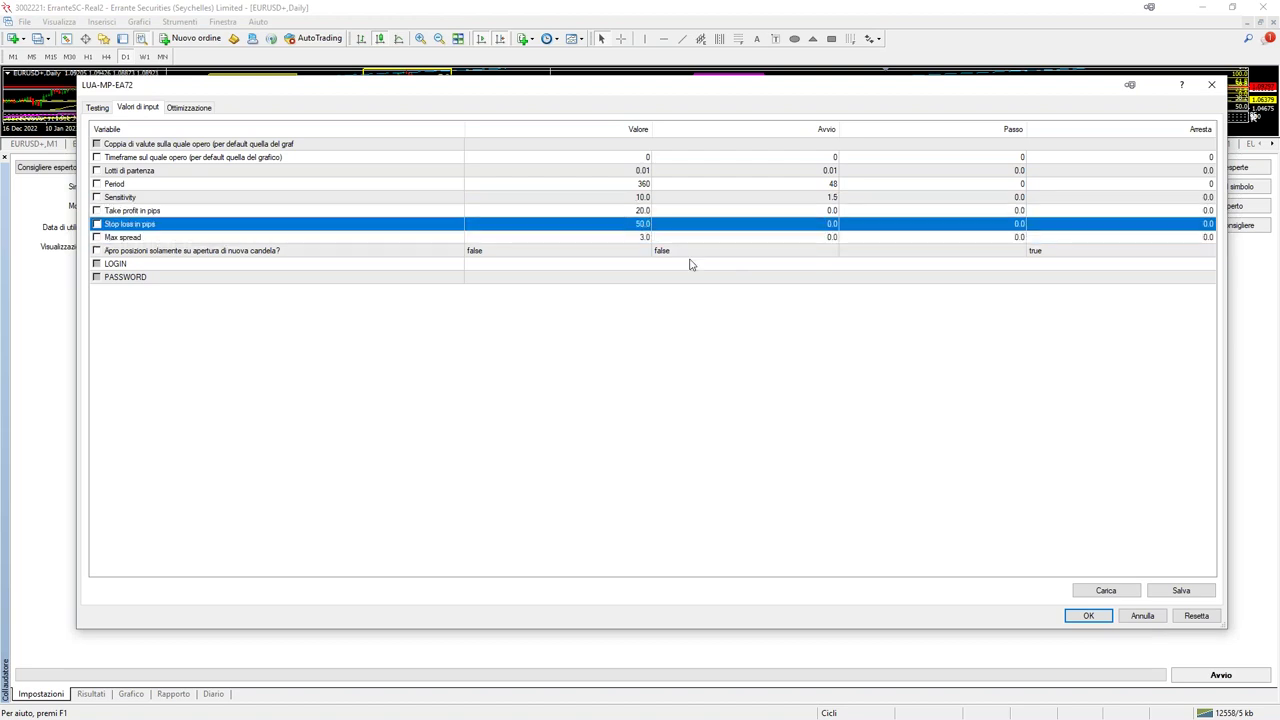
left_click(1080, 616)
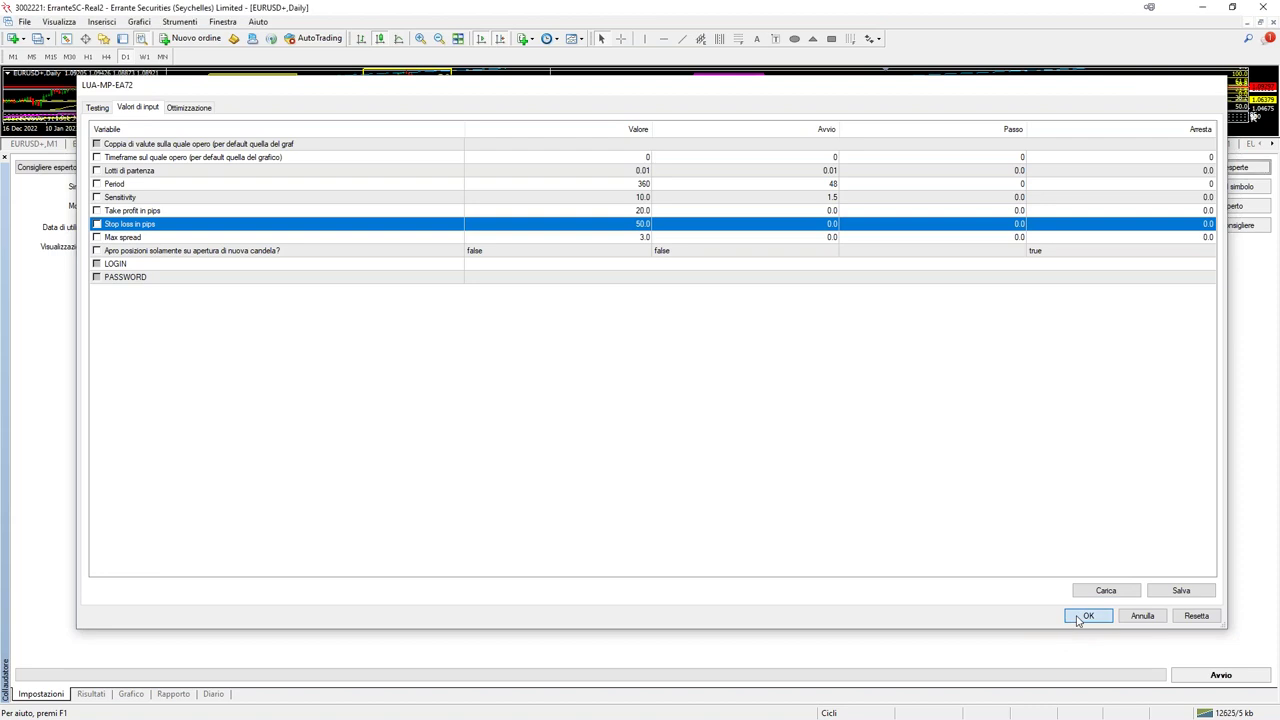
left_click(1178, 676)
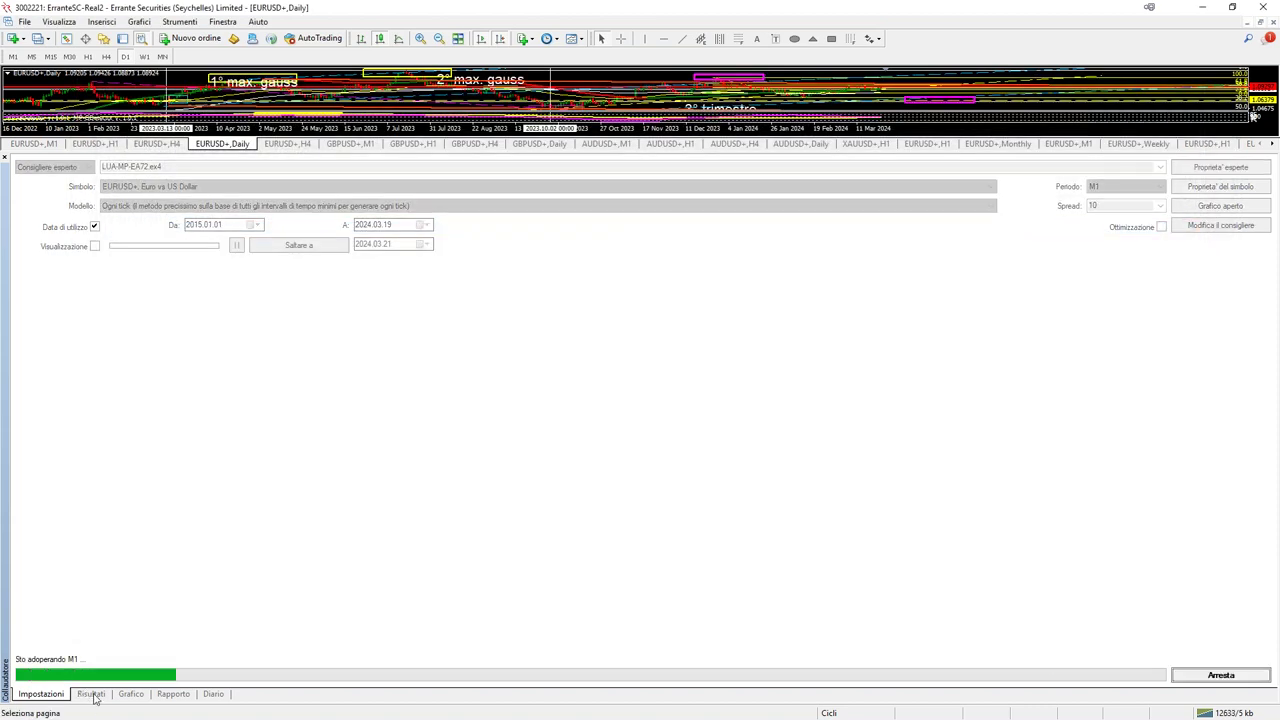
View the new test's balance and equity curves and examine the losing closes at 15:18 on 2022.08.02.
left_click(90, 693)
left_click(131, 693)
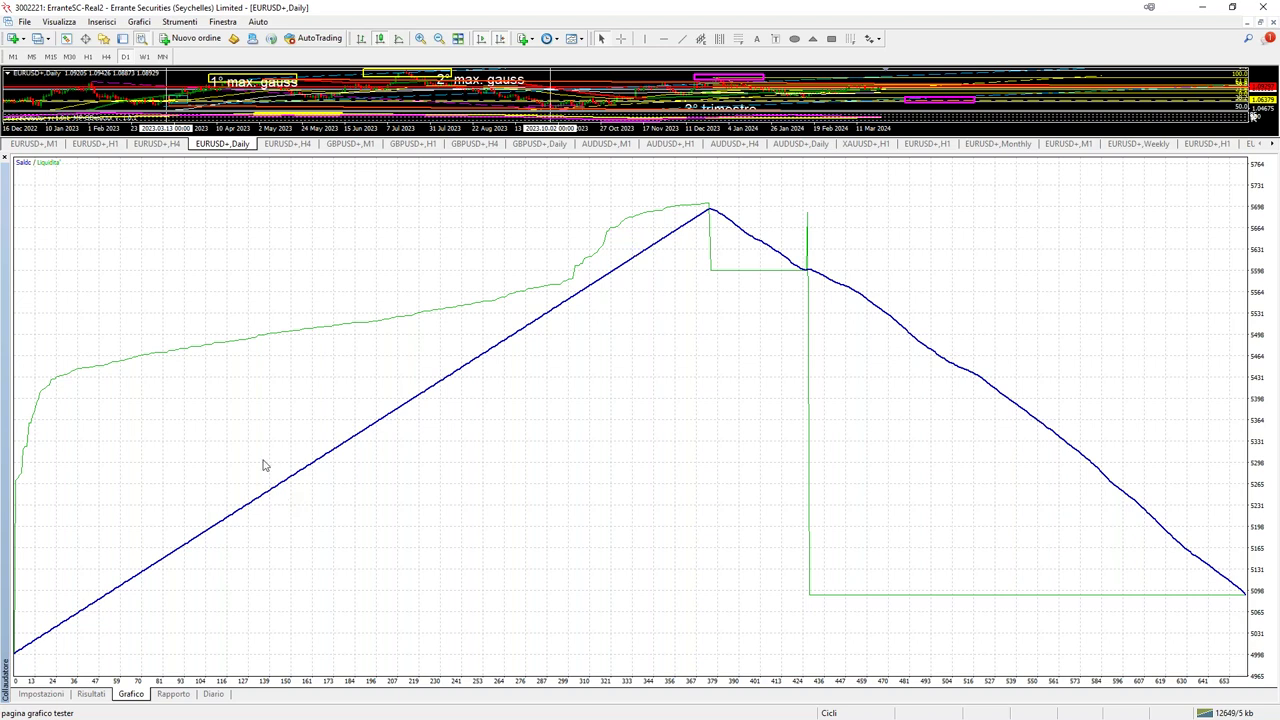
left_click(92, 694)
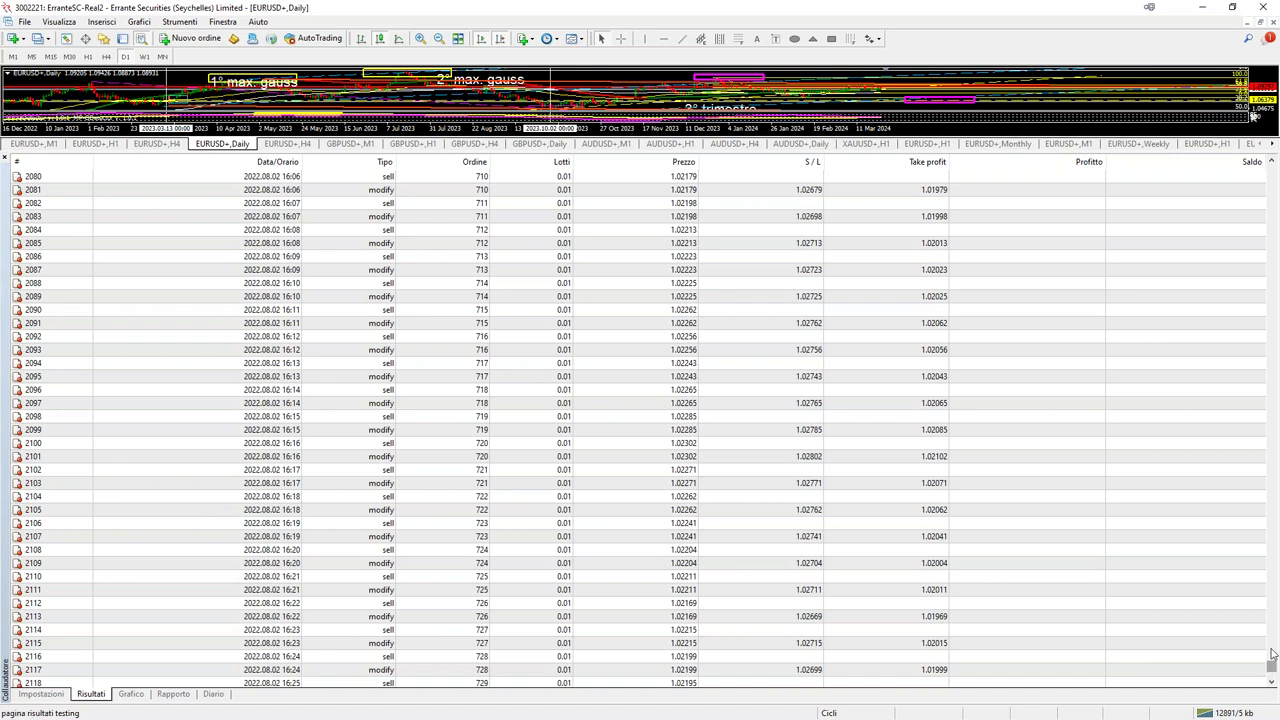
left_click_drag(1272, 655, 1272, 578)
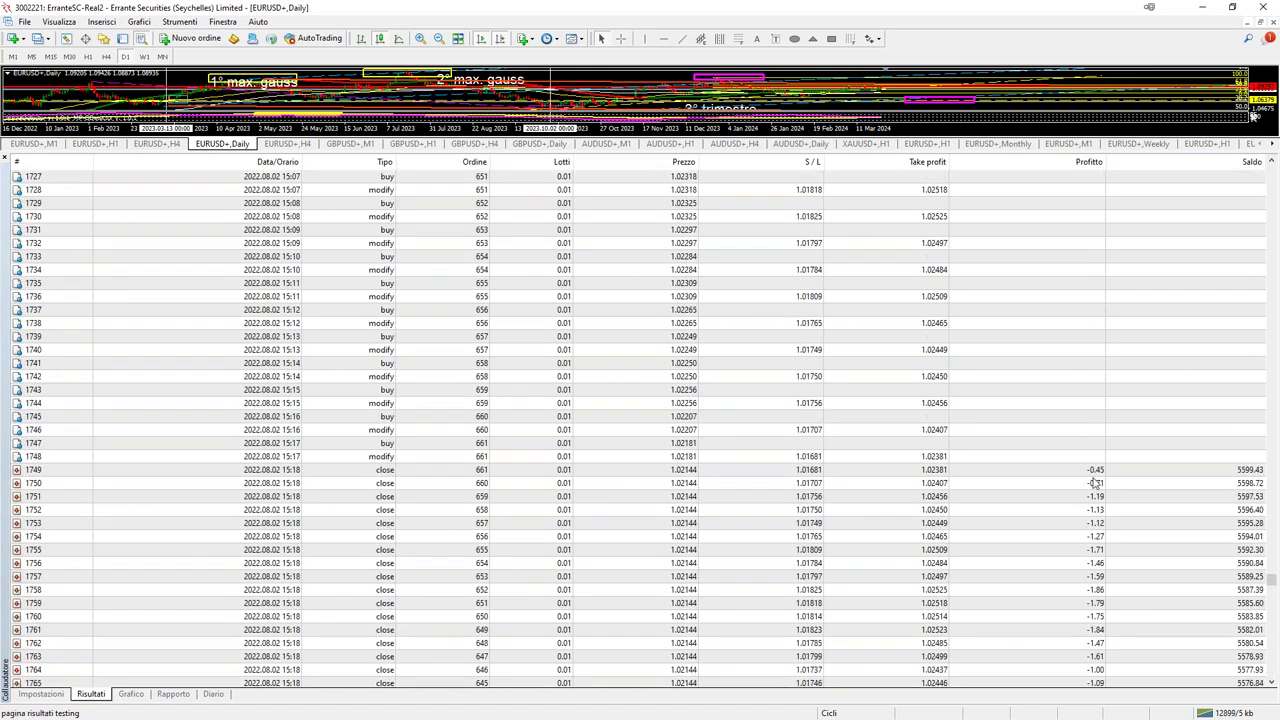
left_click(1073, 551)
scroll(1071, 552, "down", 17)
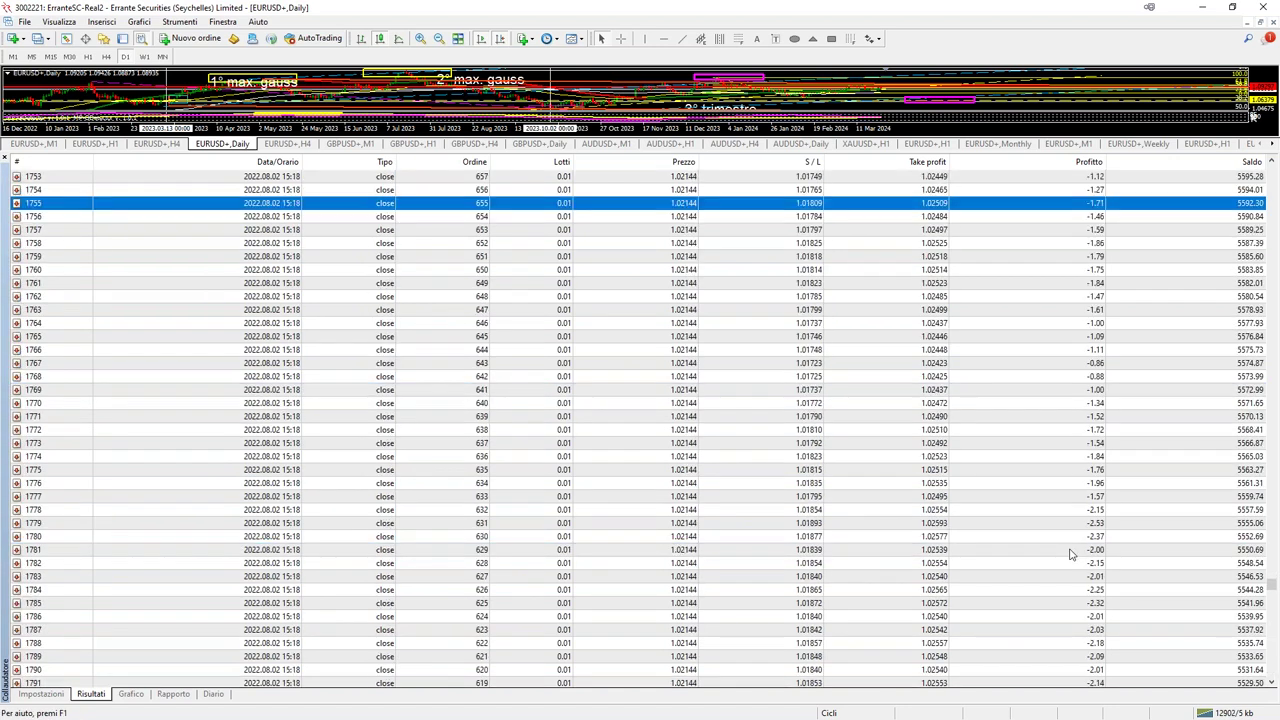
scroll(1071, 555, "down", 20)
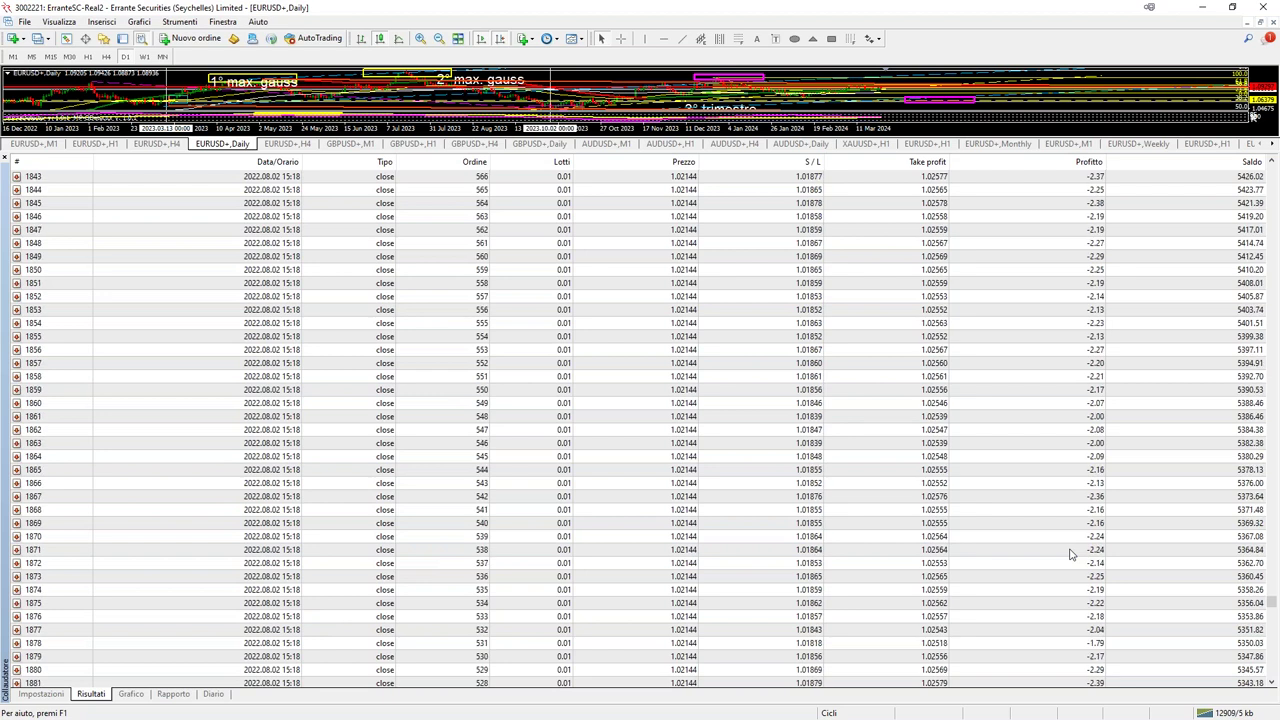
scroll(1070, 561, "down", 20)
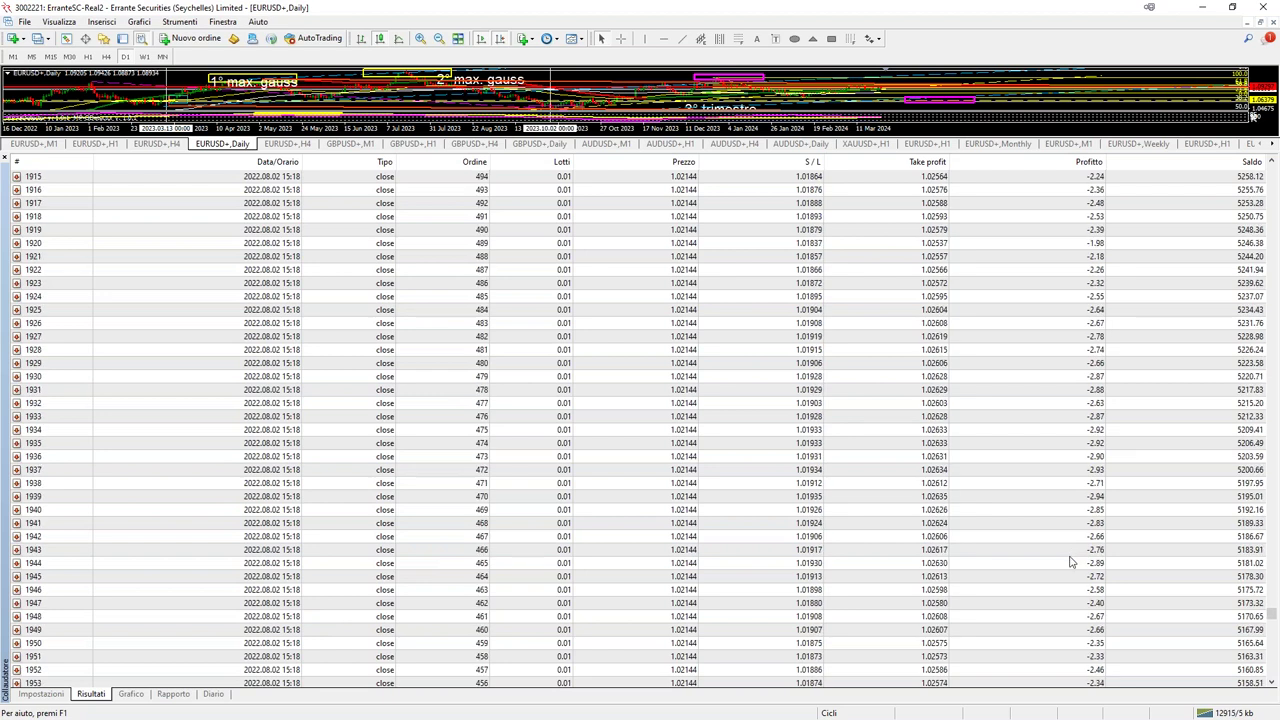
scroll(1274, 630, "down", 15)
scroll(1277, 638, "down", 20)
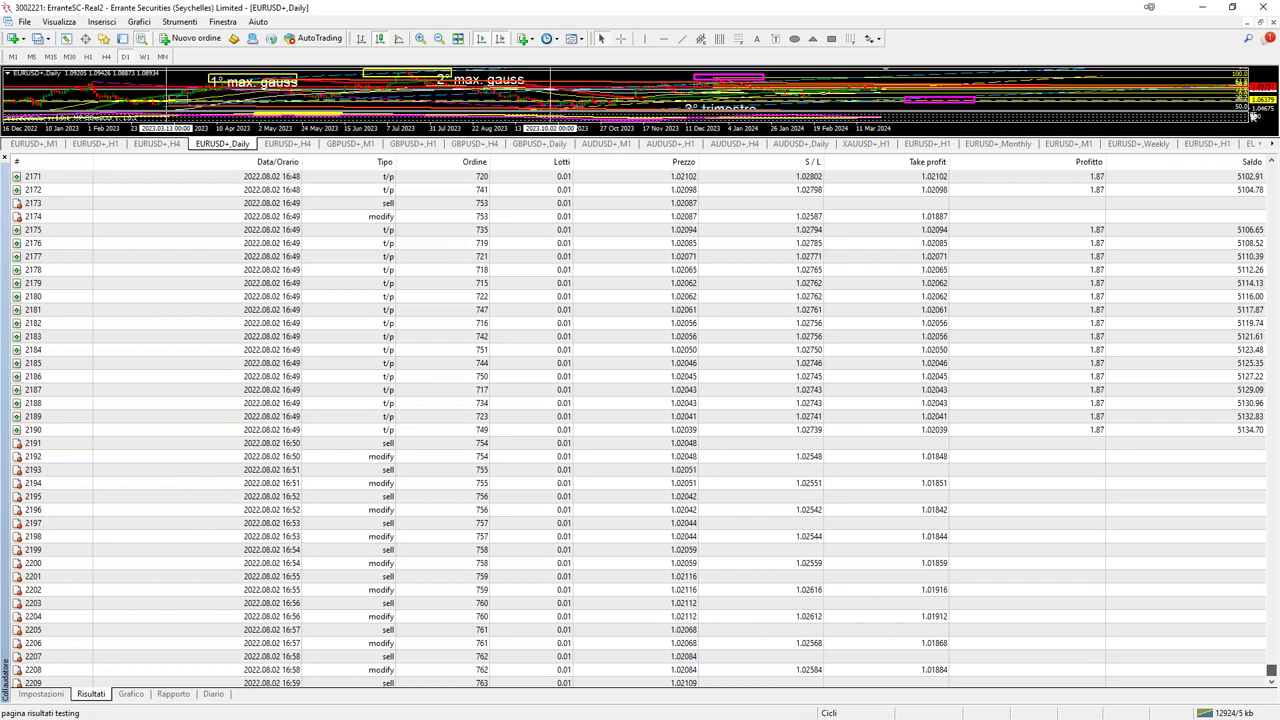
Review the take-profit closes and sell orders from 16:49 to 17:50 on 2022.08.02 and compare them with the balance graph.
left_click(142, 696)
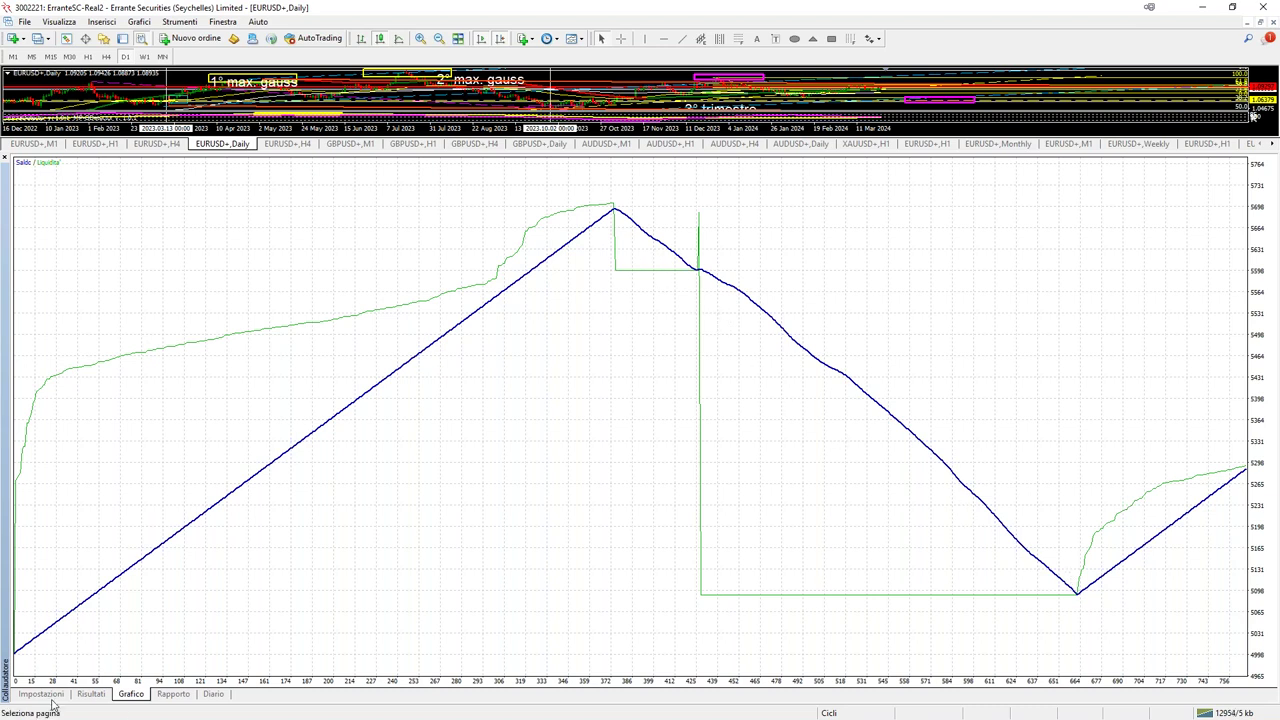
left_click(104, 696)
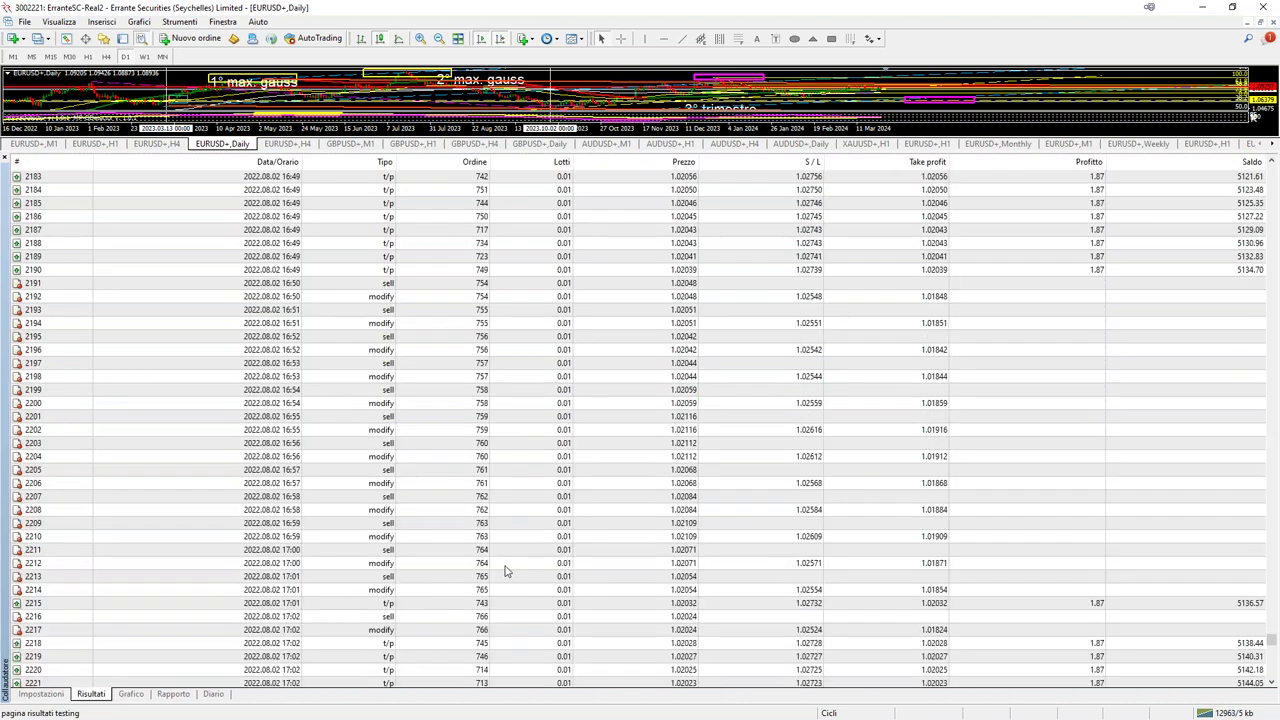
scroll(511, 620, "down", 20)
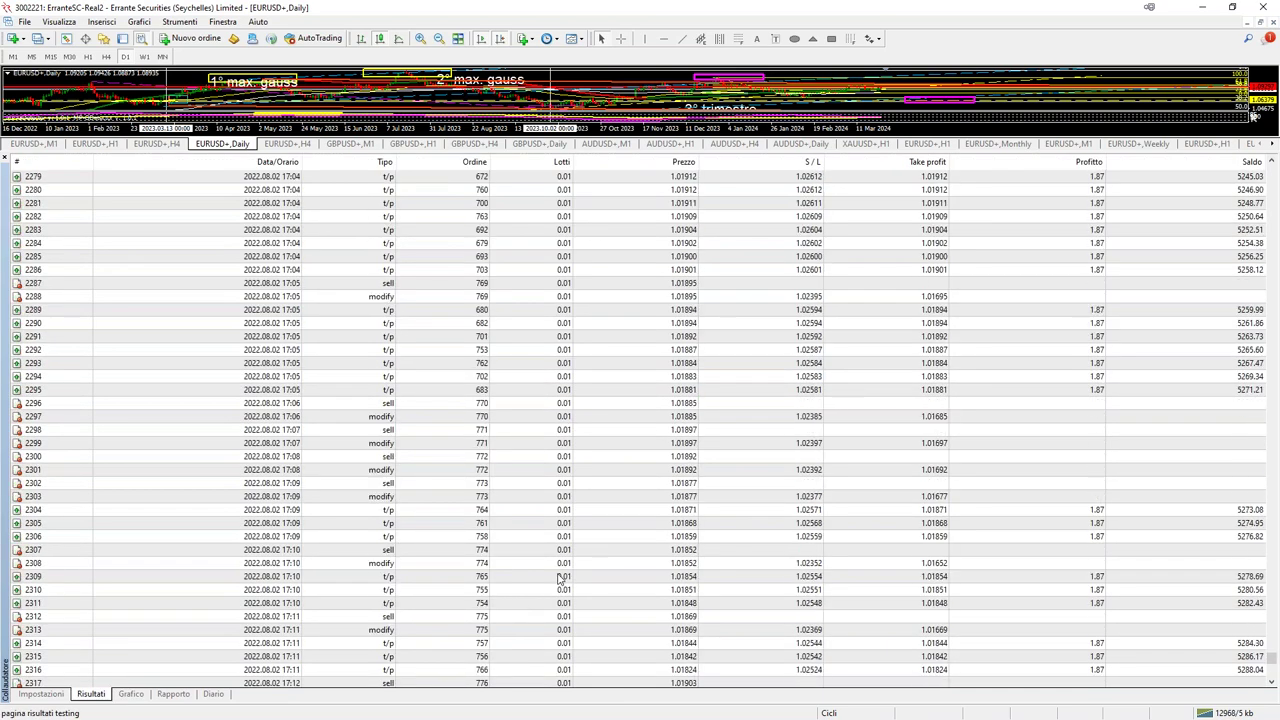
scroll(560, 578, "down", 16)
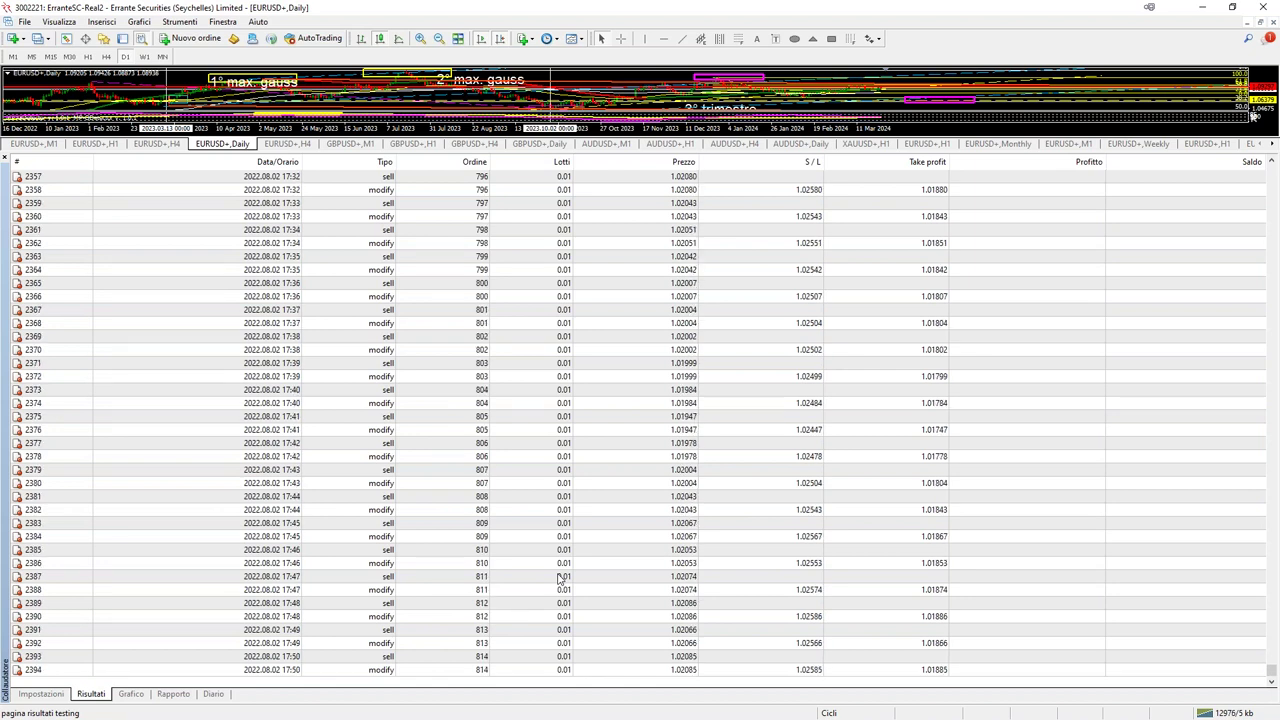
left_click(134, 695)
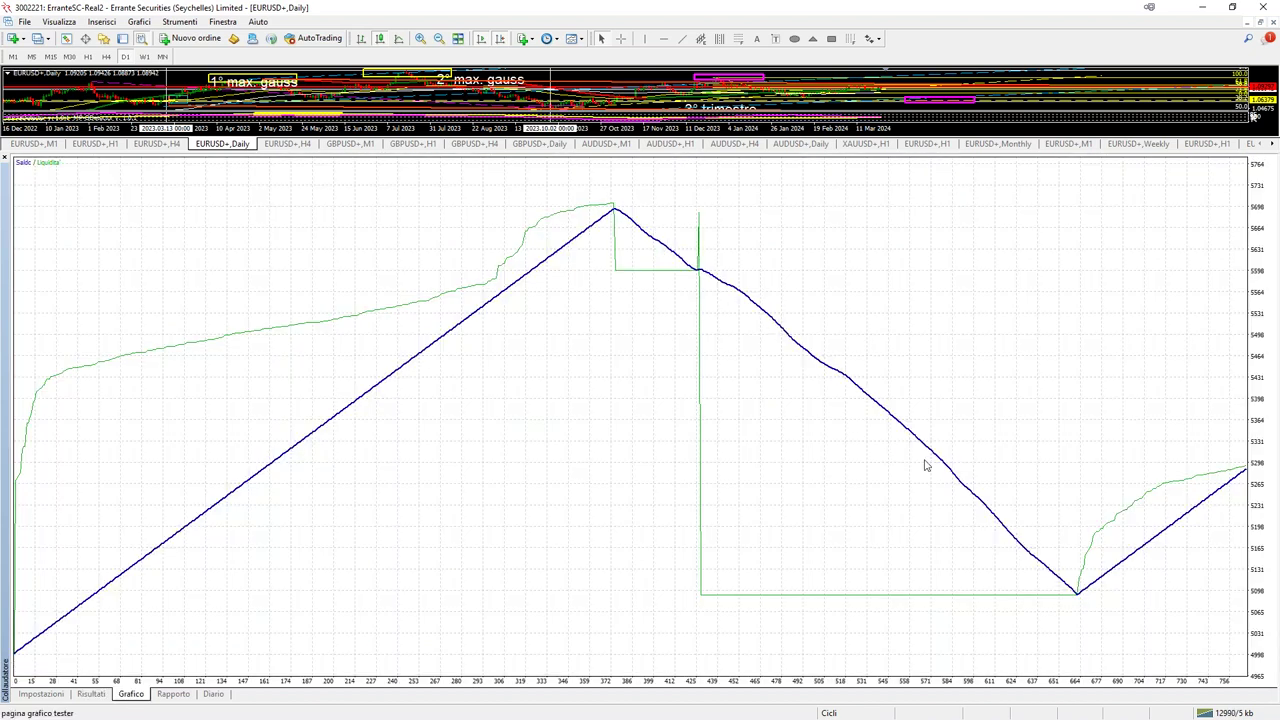
mouse_move(668, 246)
Stop the running backtest and open the expert advisor's input values.
left_click(52, 695)
left_click(1205, 675)
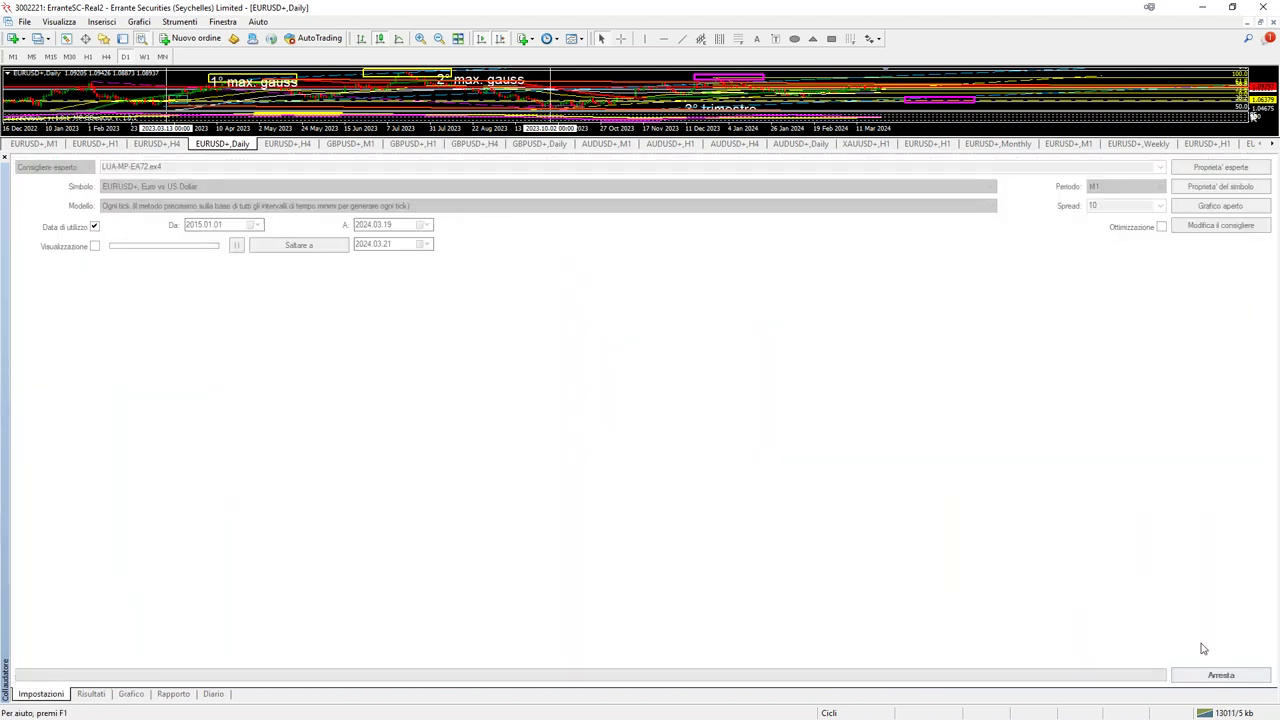
left_click(1221, 167)
left_click(630, 224)
left_click(630, 224)
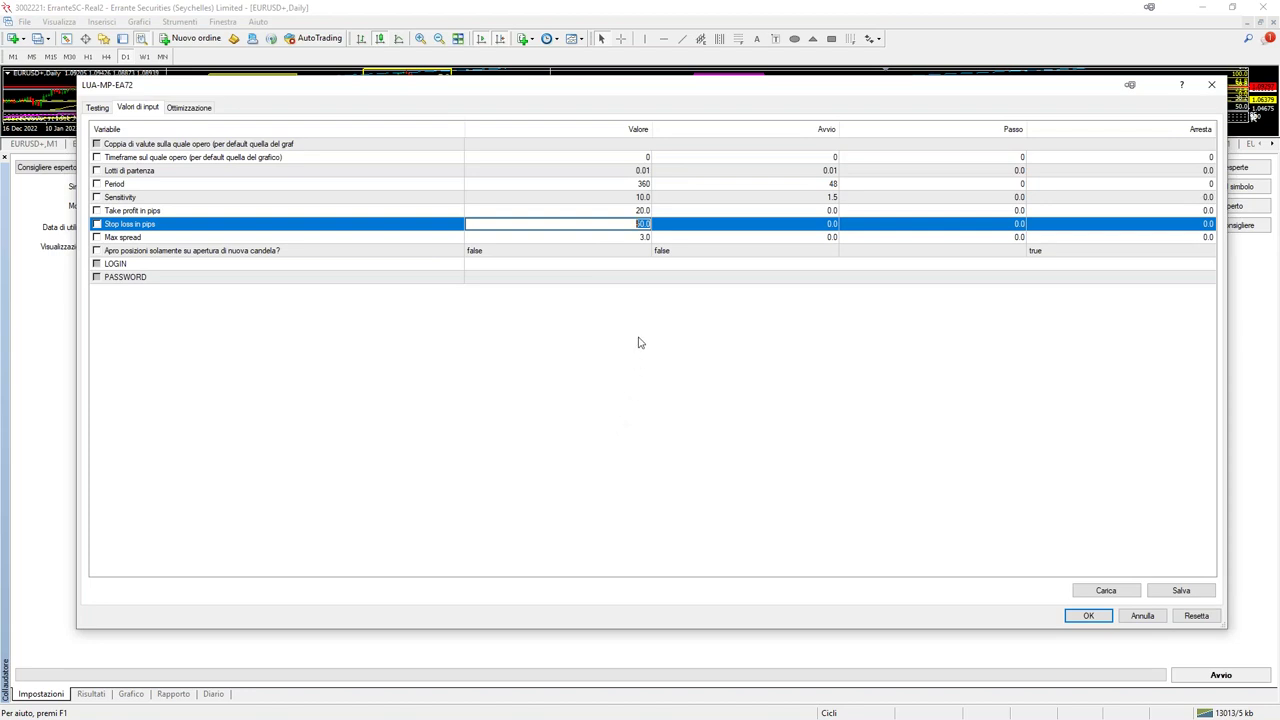
left_click(629, 237)
left_click(632, 224)
left_click(632, 224)
left_click(598, 188)
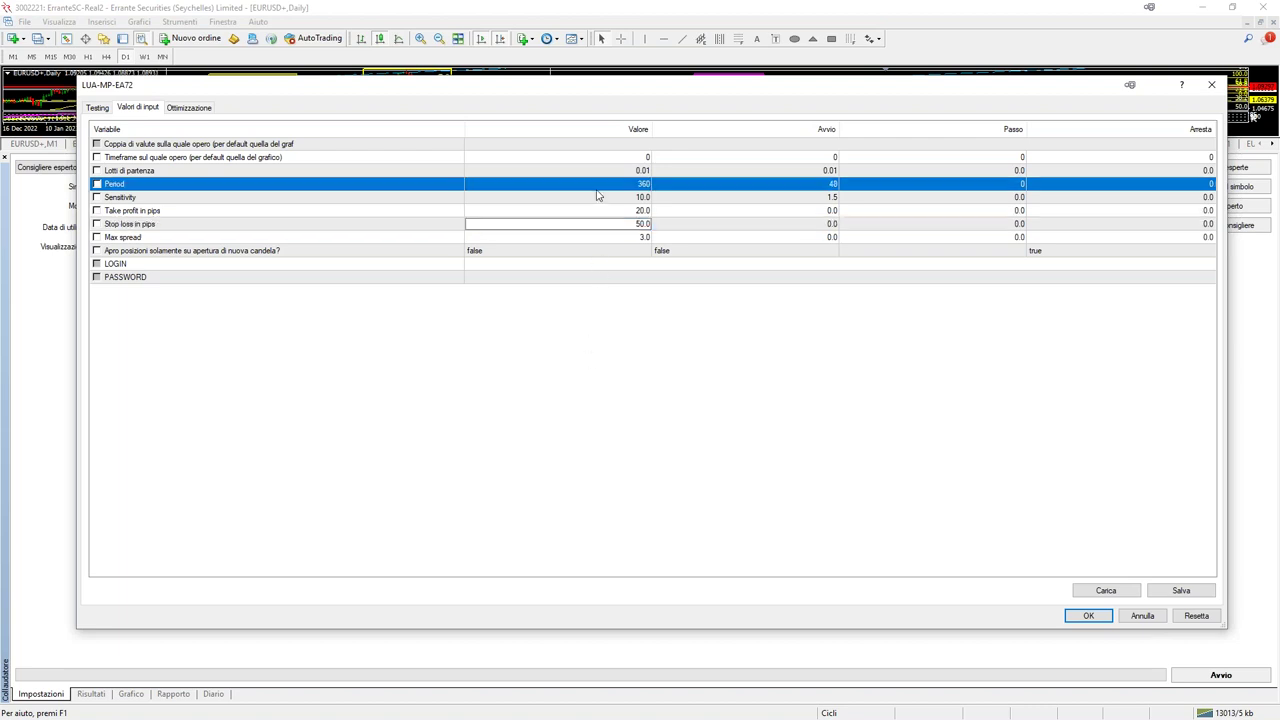
left_click(612, 224)
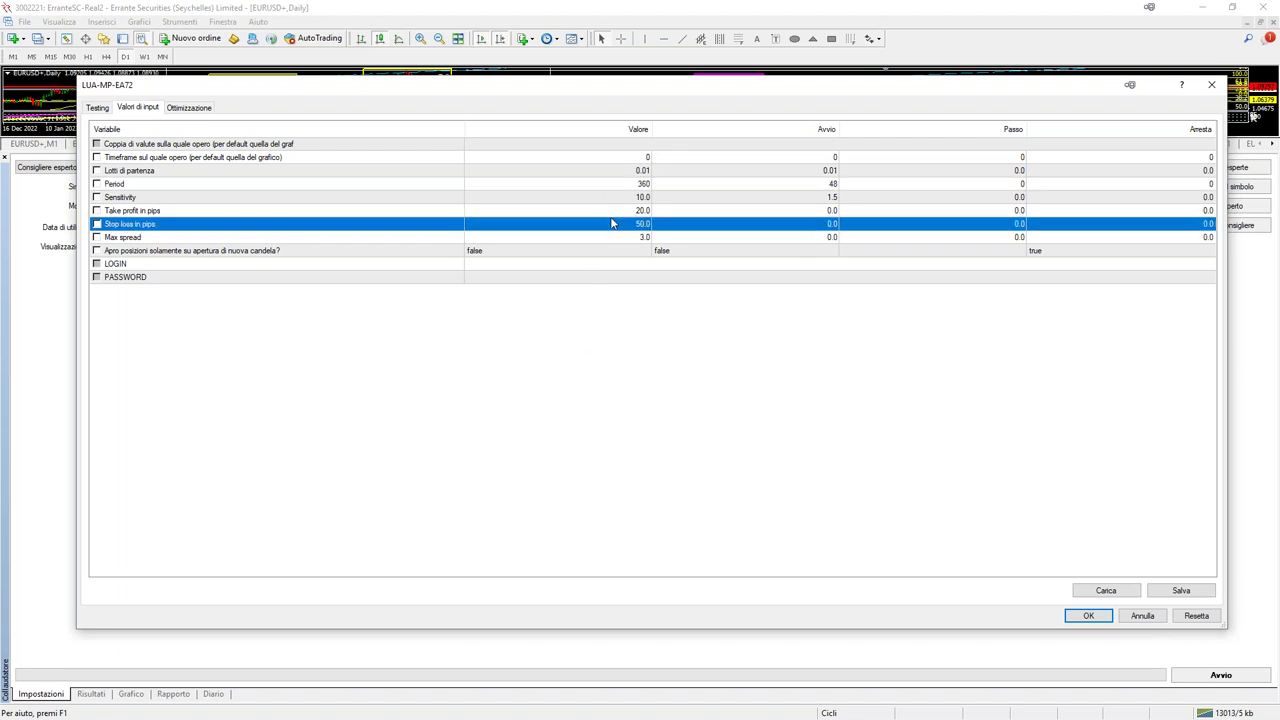
left_click(612, 224)
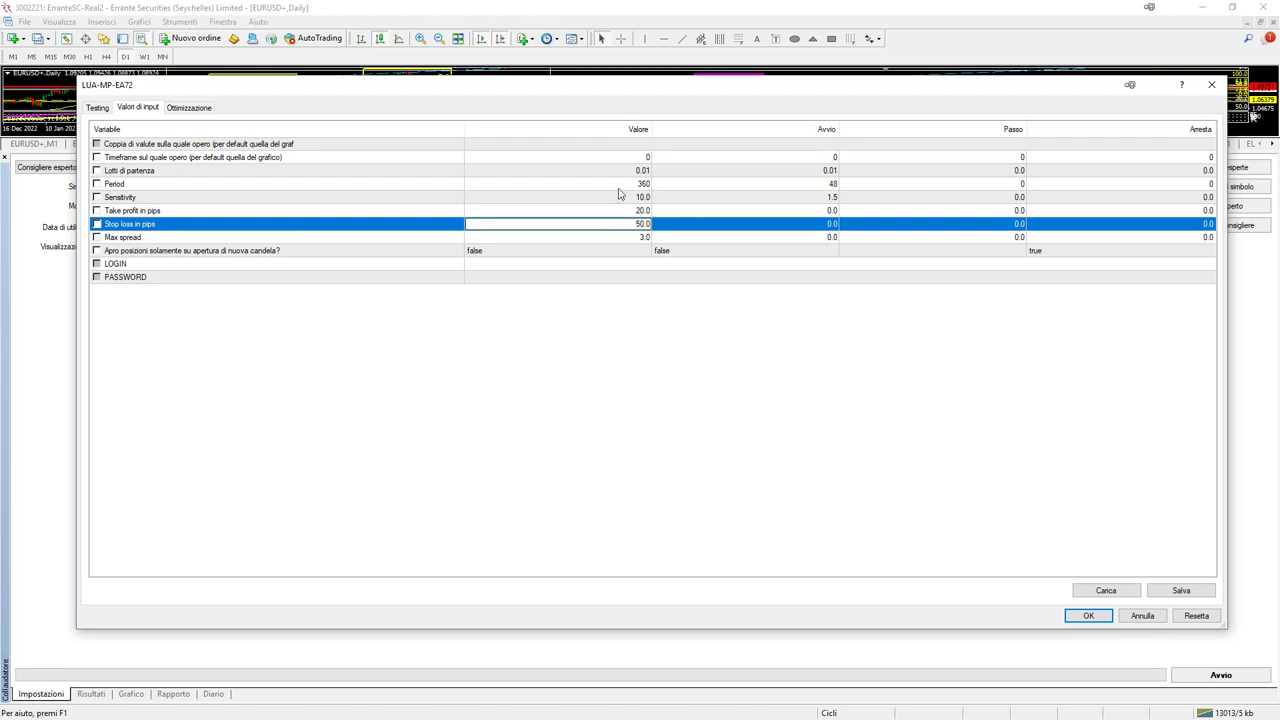
Set the expert advisor's Period to 720, apply the inputs and start a new backtest.
left_click(638, 184)
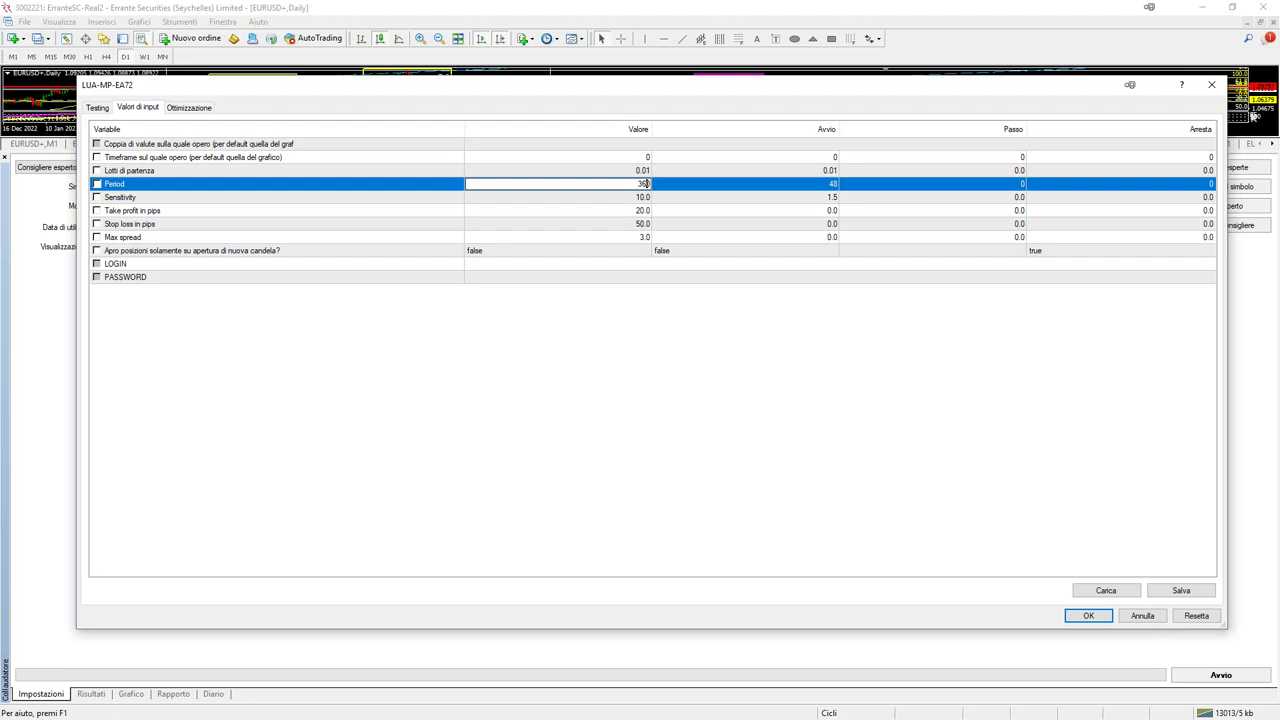
key("BackSpace")
key("BackSpace")
key("BackSpace")
type("720")
left_click(538, 200)
left_click(558, 228)
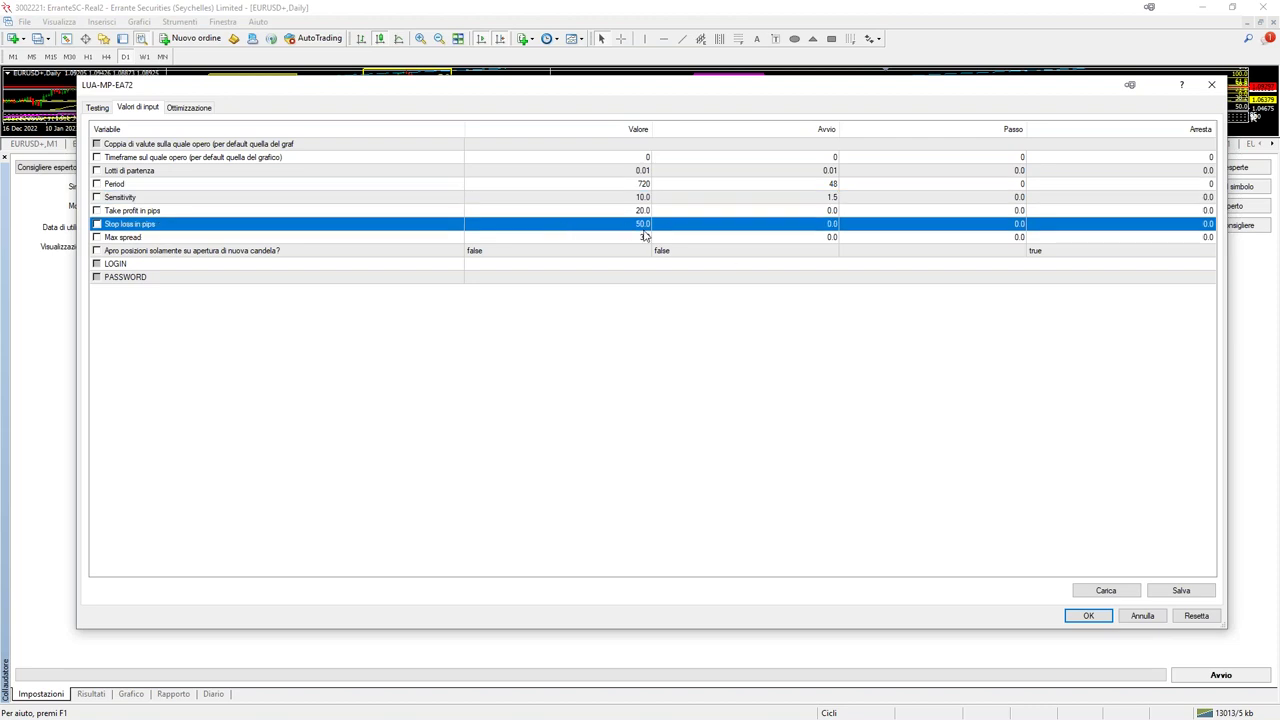
left_click(645, 211)
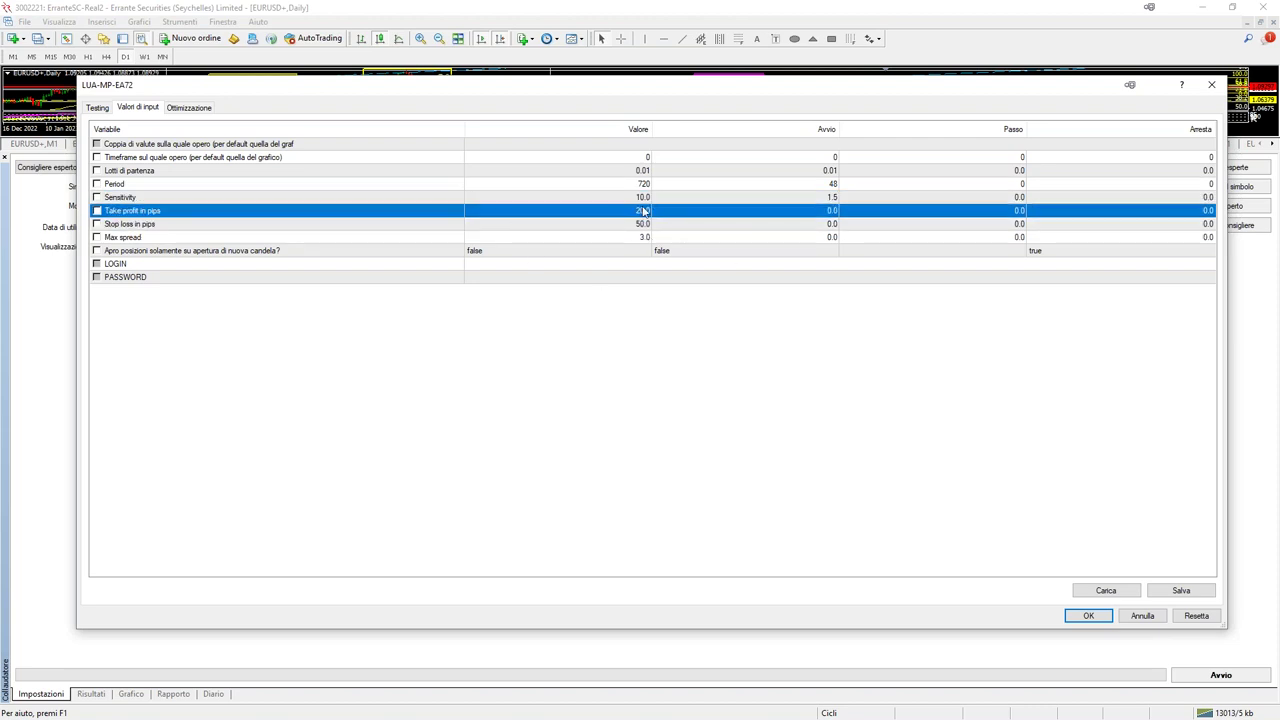
left_click(1089, 616)
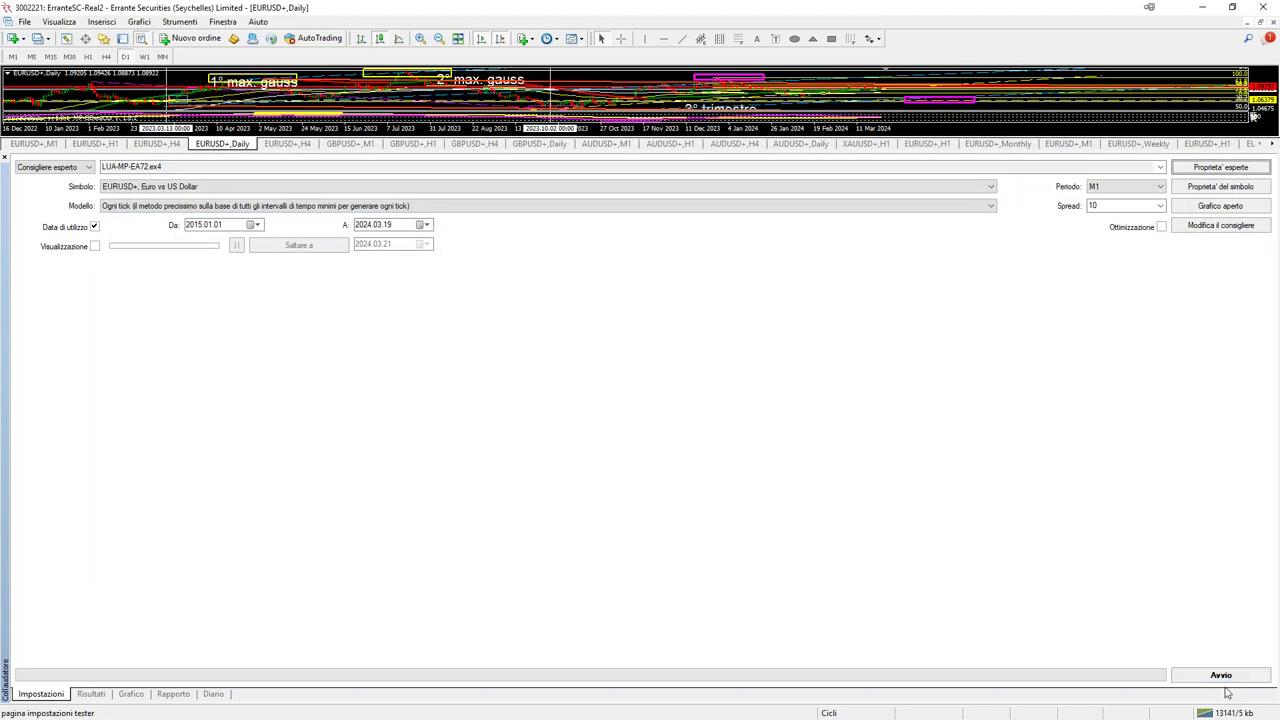
left_click(1225, 677)
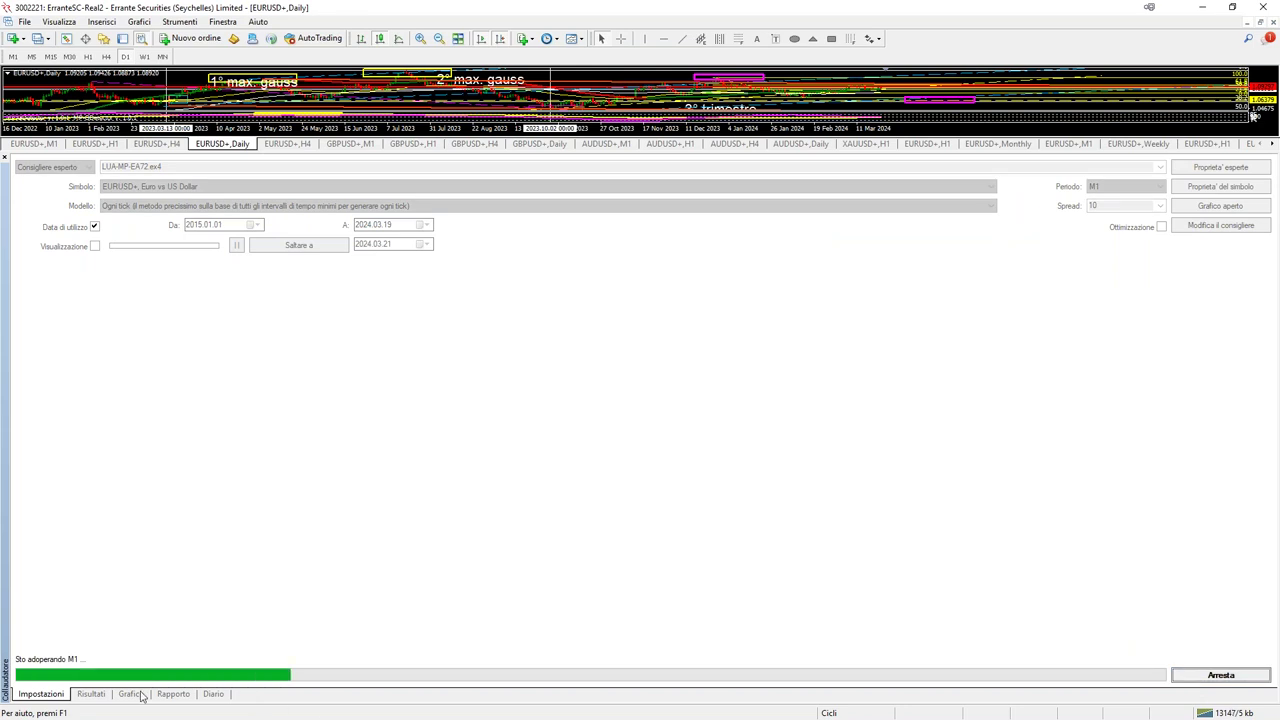
View the new test's balance and equity curves and examine the losing closes at 15:17 on 2022.08.02.
left_click(141, 695)
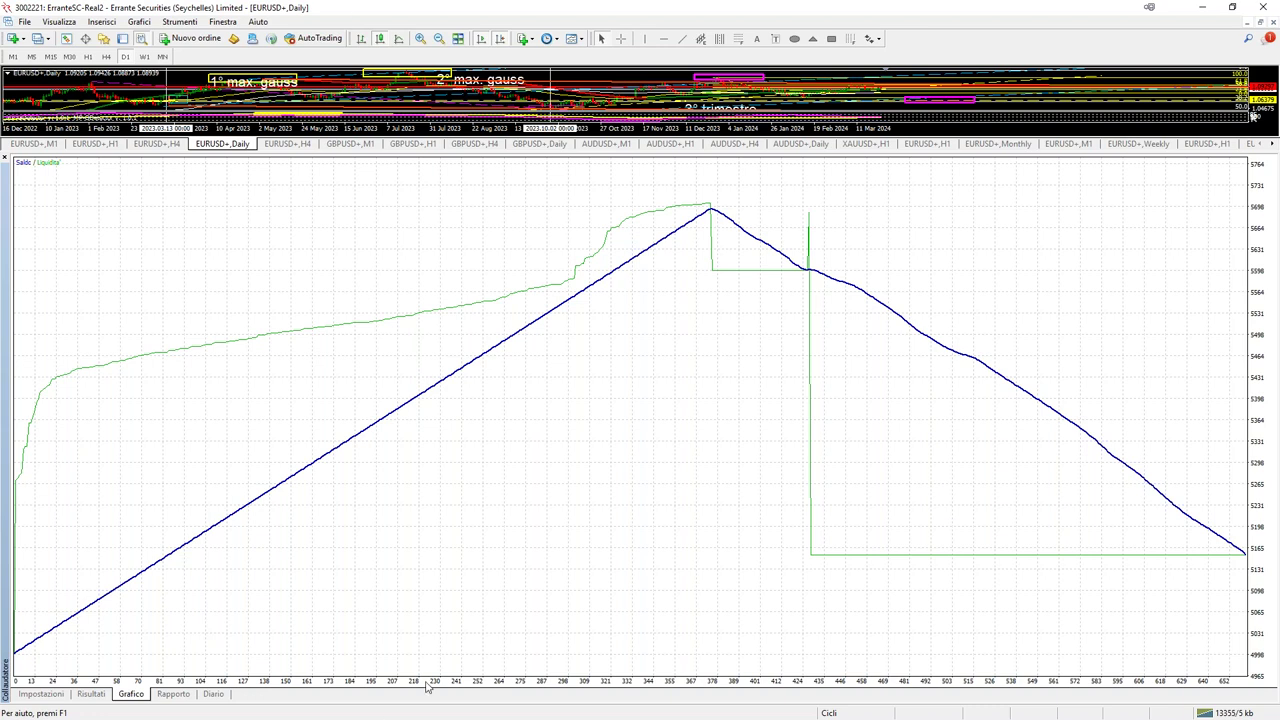
left_click(92, 694)
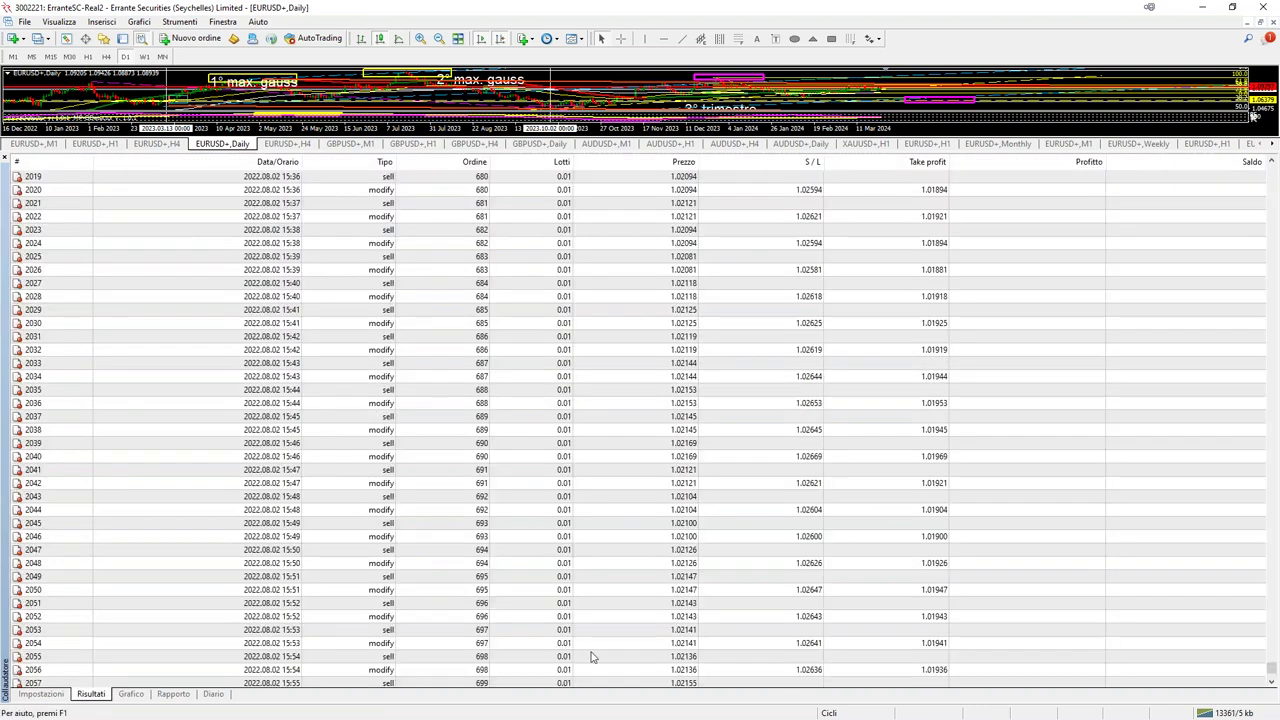
scroll(1218, 514, "down", 10)
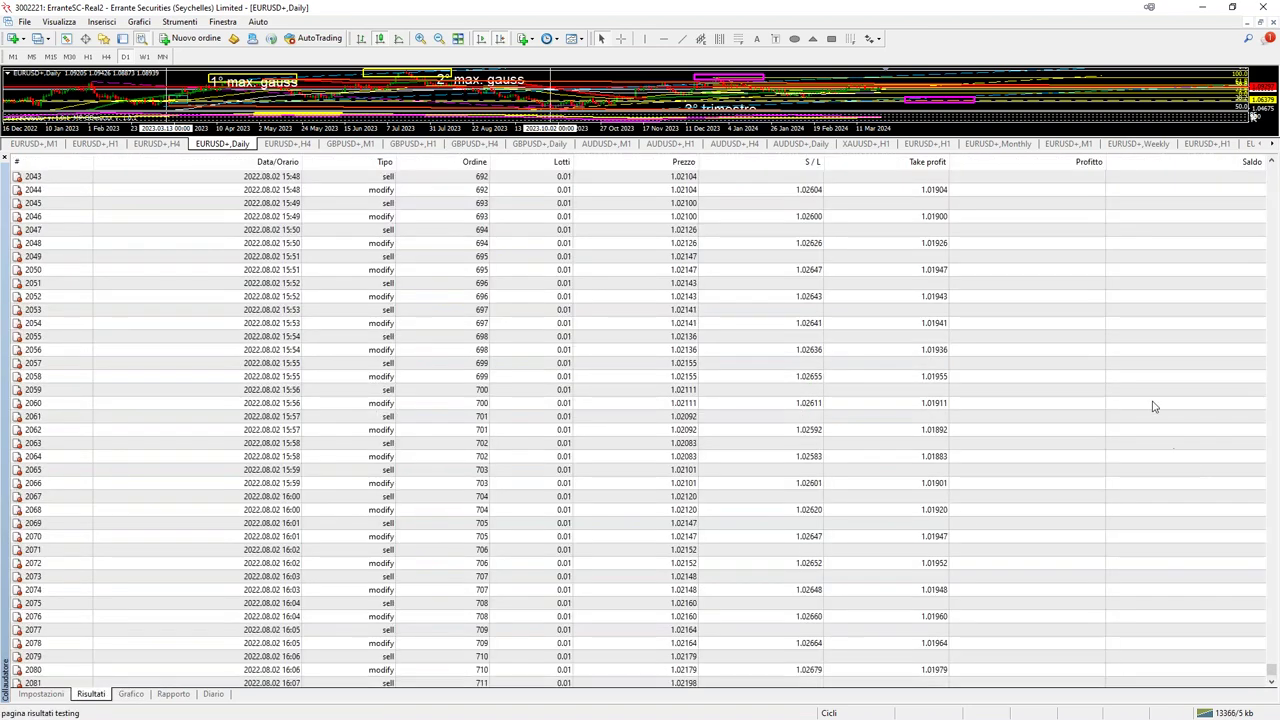
scroll(1110, 555, "up", 20)
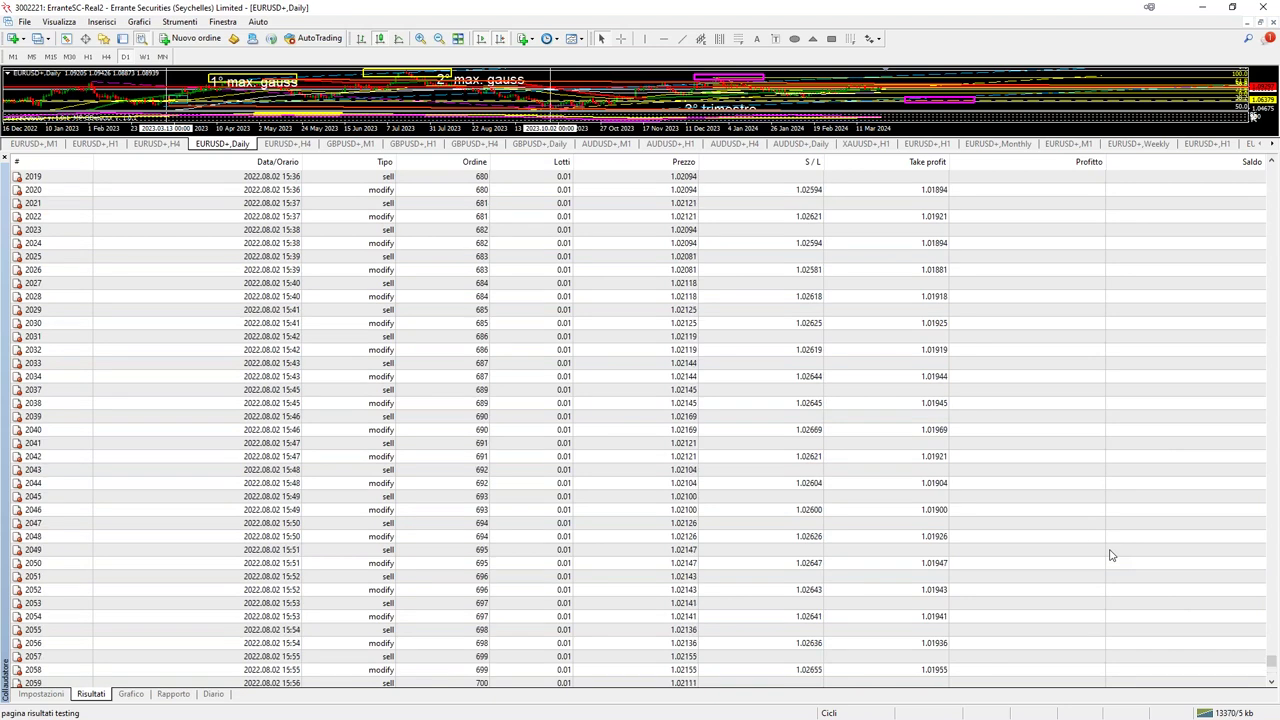
scroll(1110, 555, "up", 5)
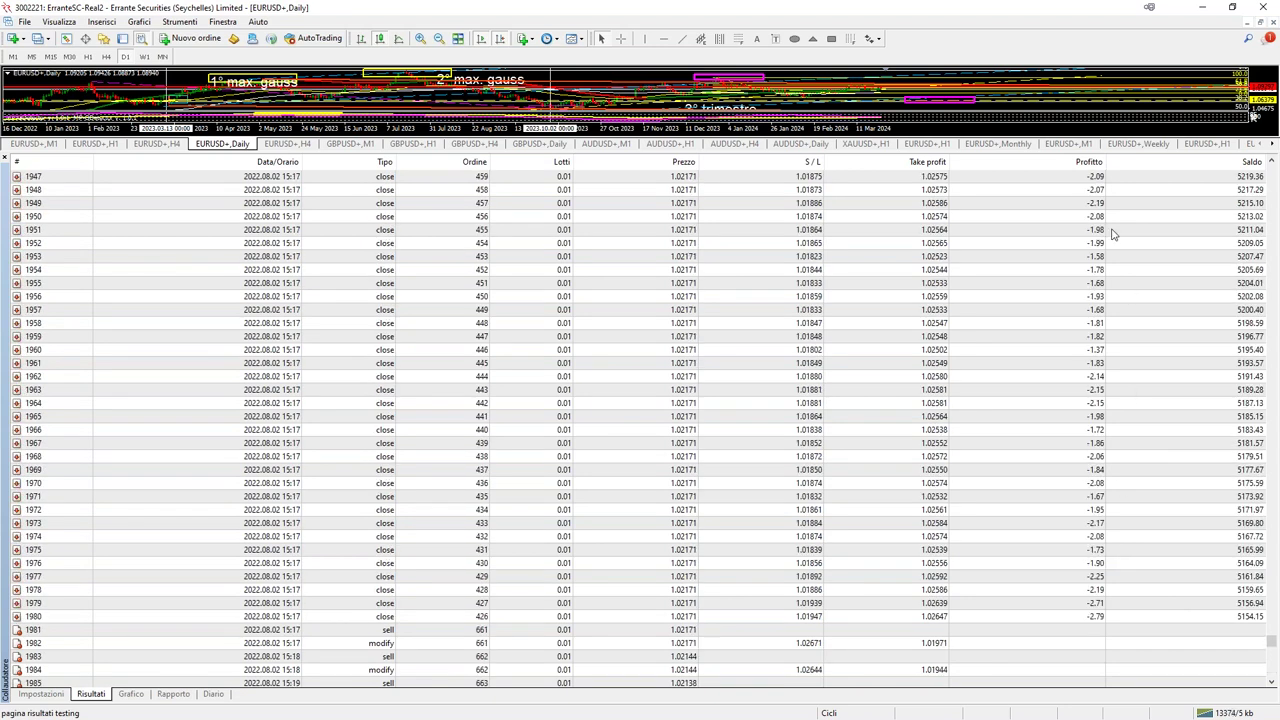
scroll(1113, 233, "up", 7)
scroll(318, 300, "up", 20)
scroll(385, 296, "up", 20)
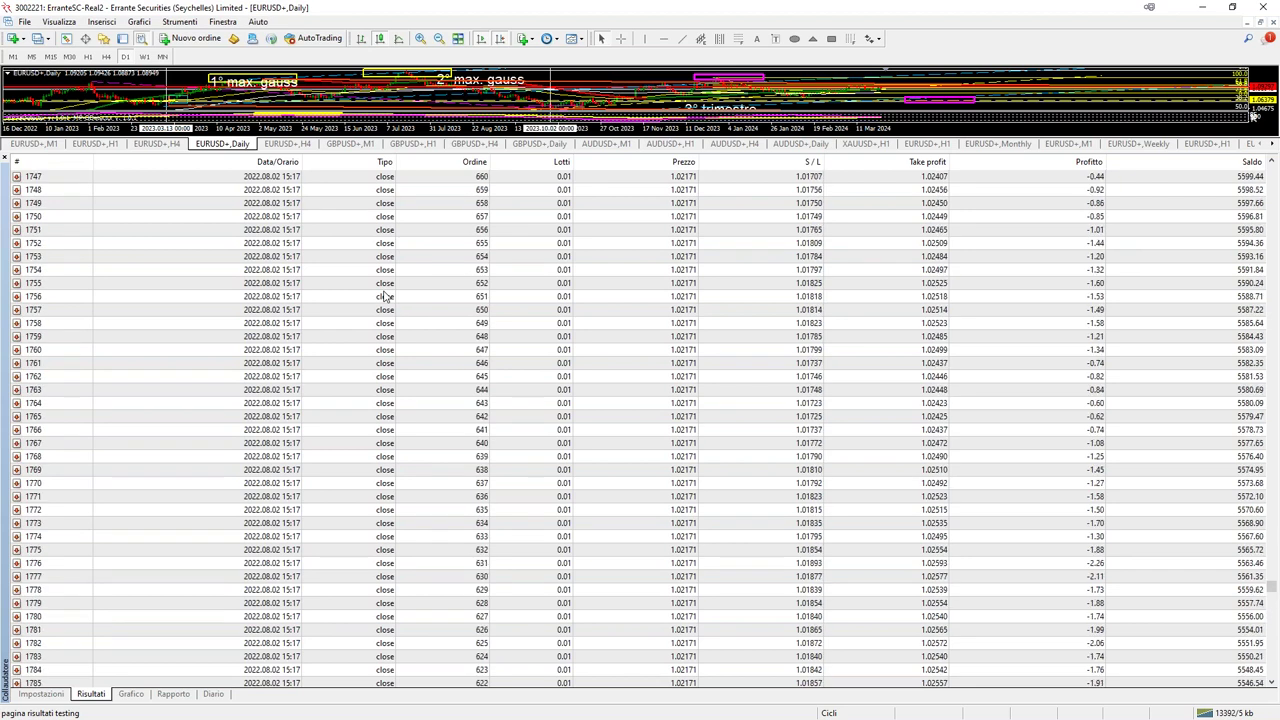
scroll(385, 296, "up", 11)
scroll(437, 522, "down", 14)
scroll(418, 566, "down", 20)
scroll(410, 411, "down", 20)
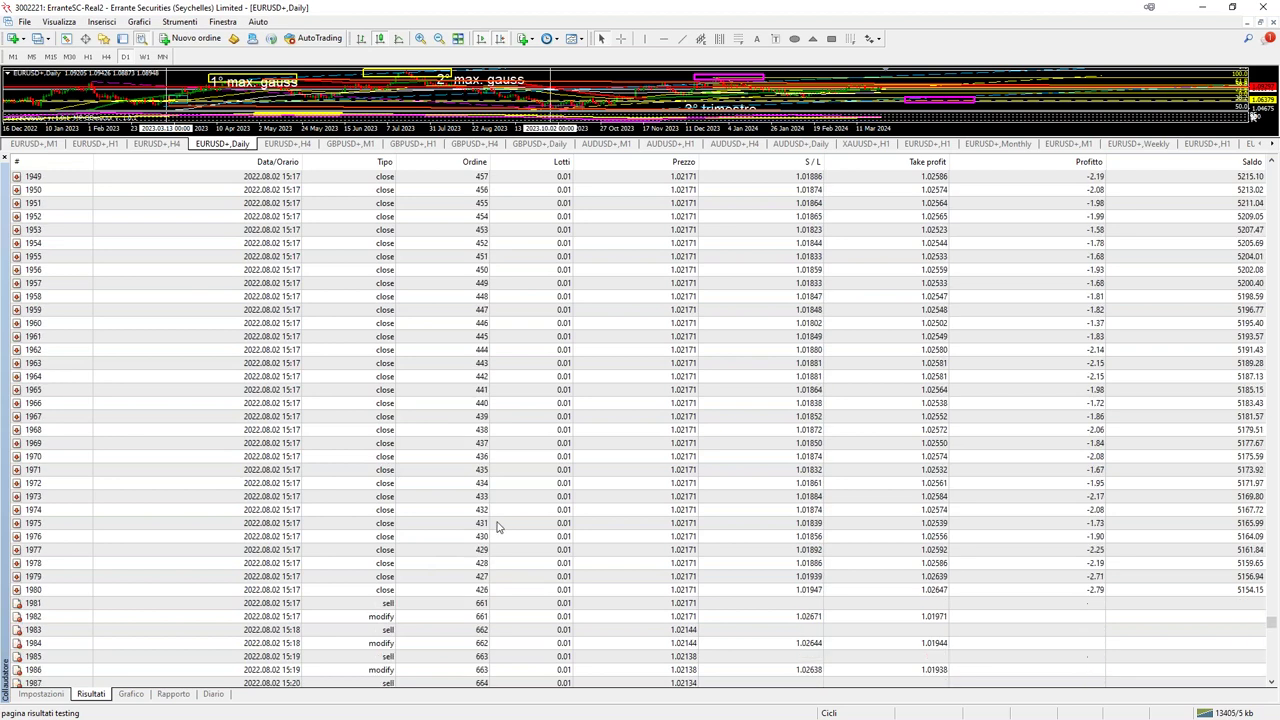
scroll(500, 560, "down", 7)
left_click(389, 589)
Review the sell orders and take-profit closes from 16:40 to 17:17 on 2022.08.02 and return to the balance graph.
scroll(389, 594, "down", 2)
scroll(389, 594, "down", 20)
scroll(349, 567, "down", 20)
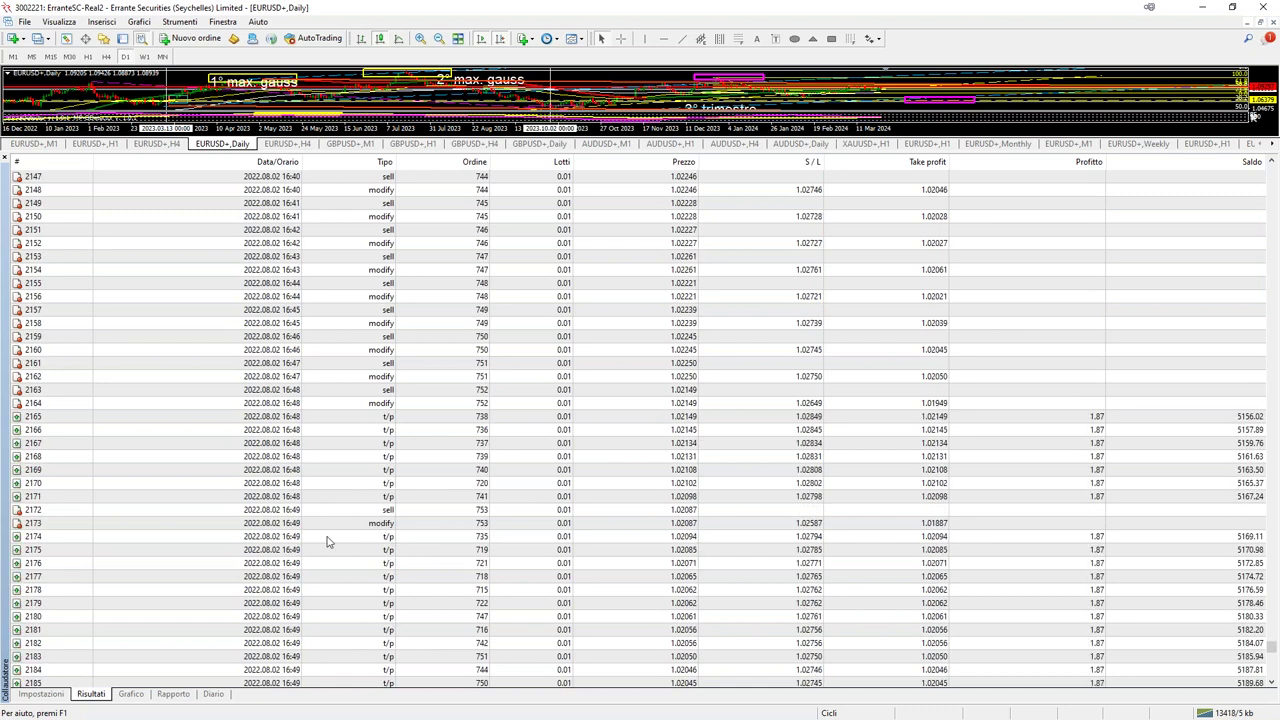
scroll(330, 541, "down", 13)
scroll(760, 565, "down", 20)
scroll(683, 541, "down", 8)
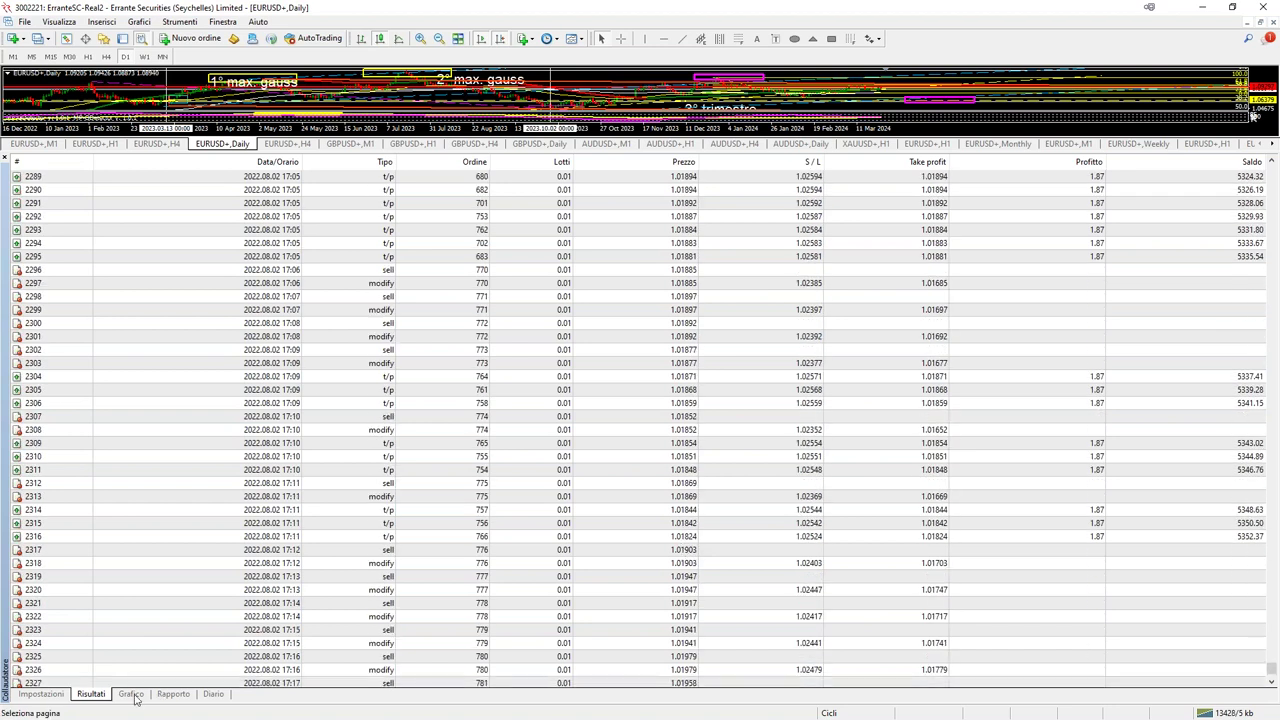
left_click(131, 694)
Stop the running backtest and set the expert advisor's take profit to 50 pips.
left_click(56, 695)
left_click(1180, 680)
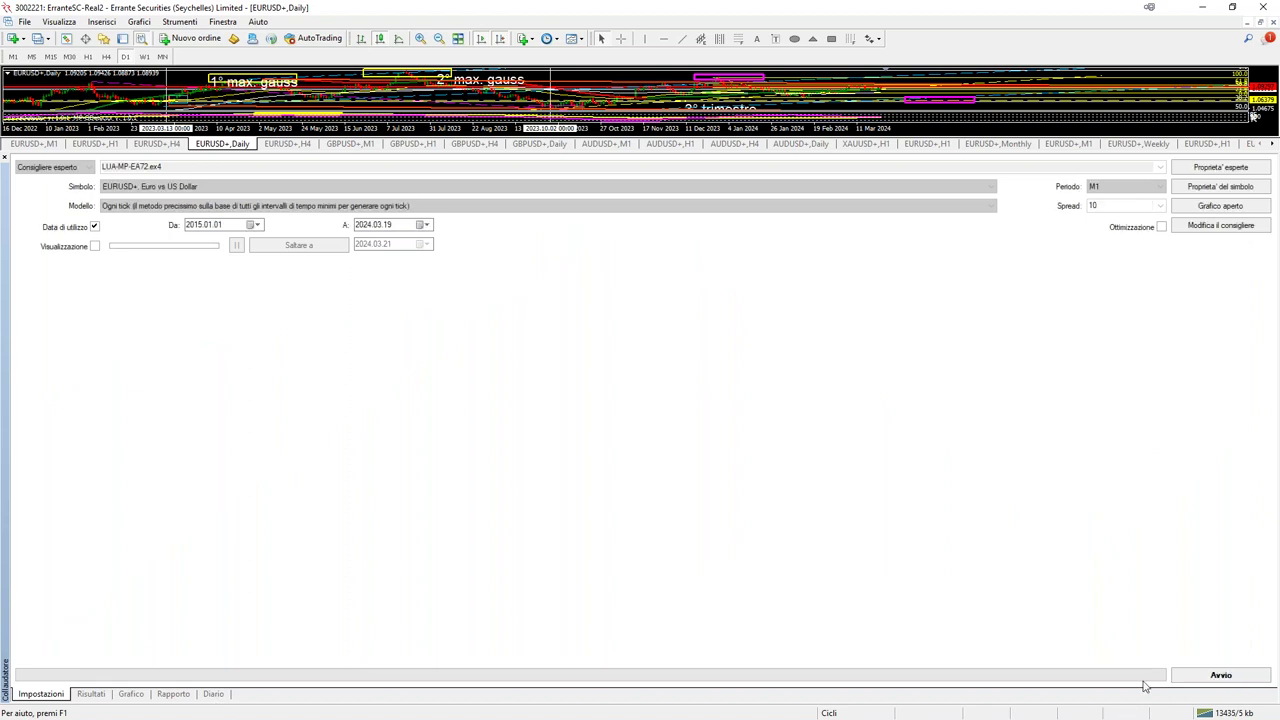
left_click(1215, 172)
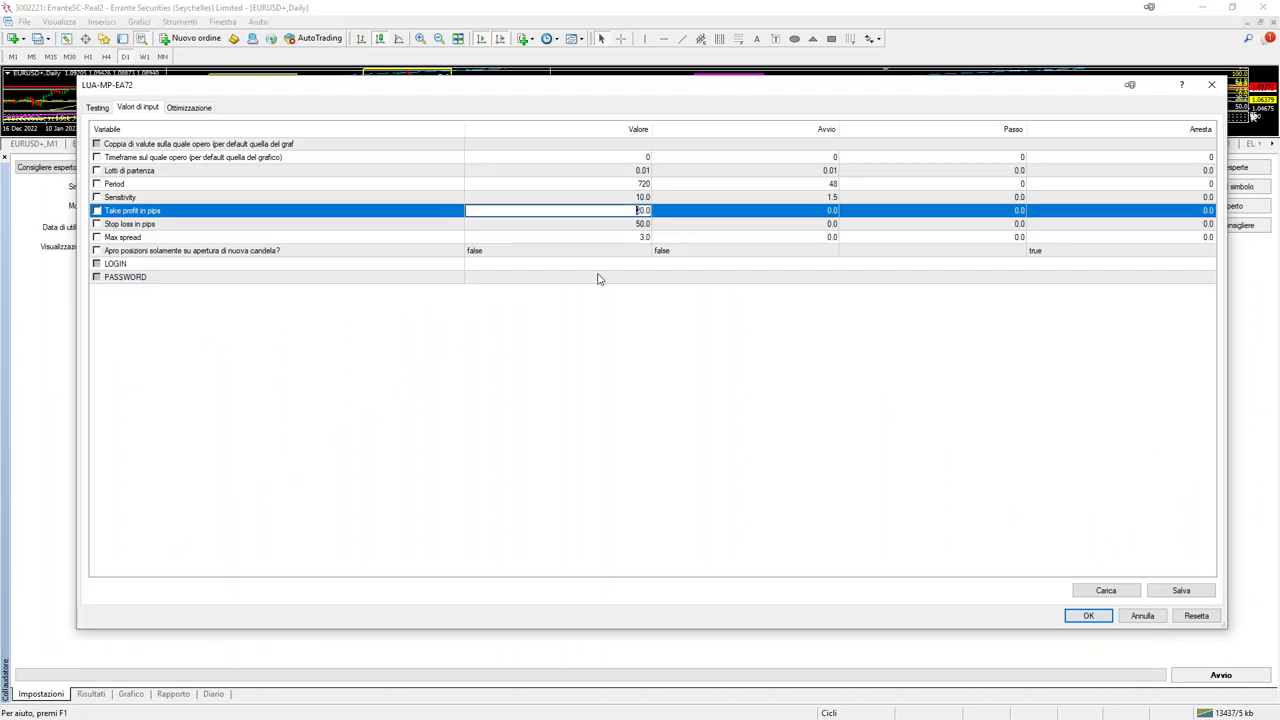
key("Delete")
type("5")
left_click(637, 336)
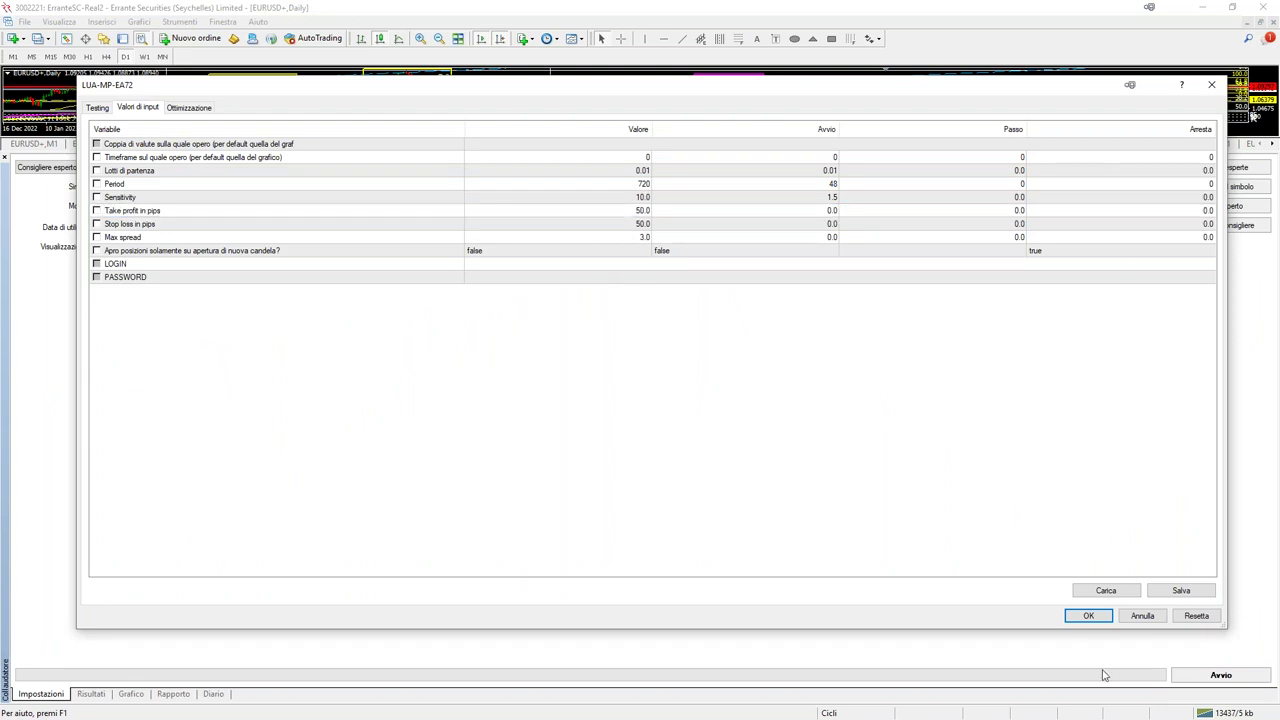
Apply the changed inputs, start a new backtest and show its balance graph.
left_click(1087, 615)
left_click(1216, 675)
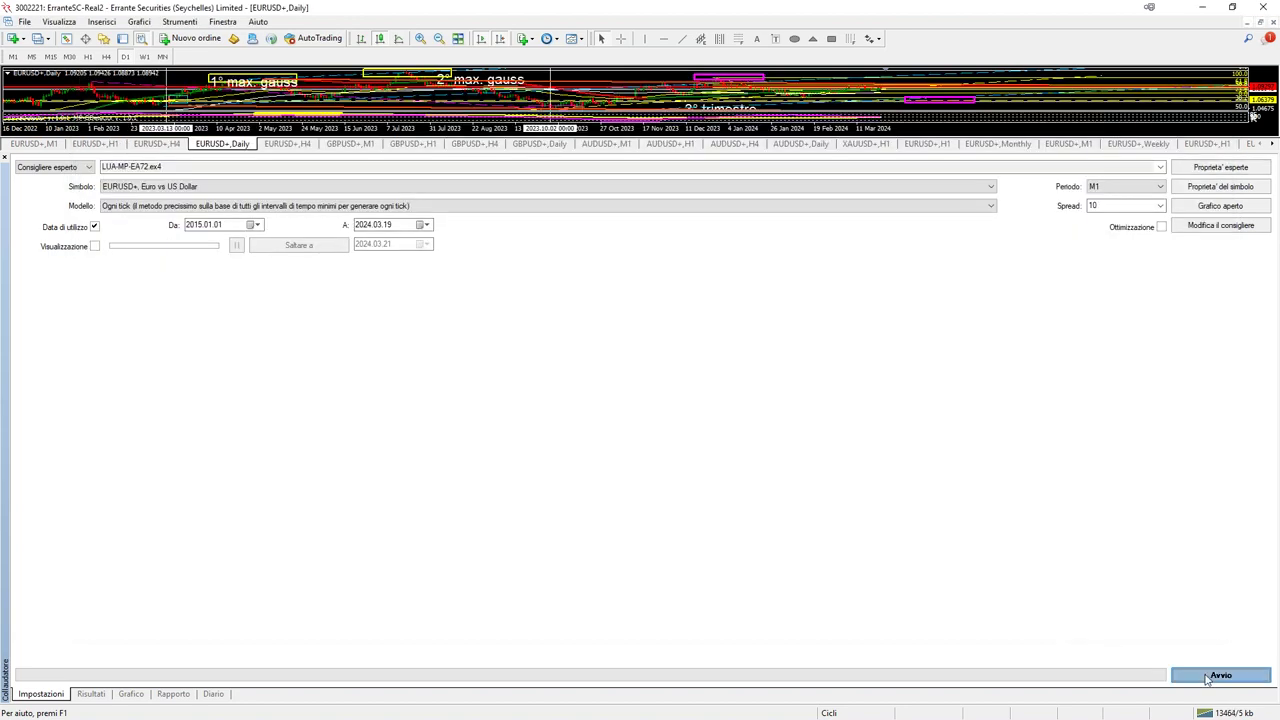
left_click(131, 693)
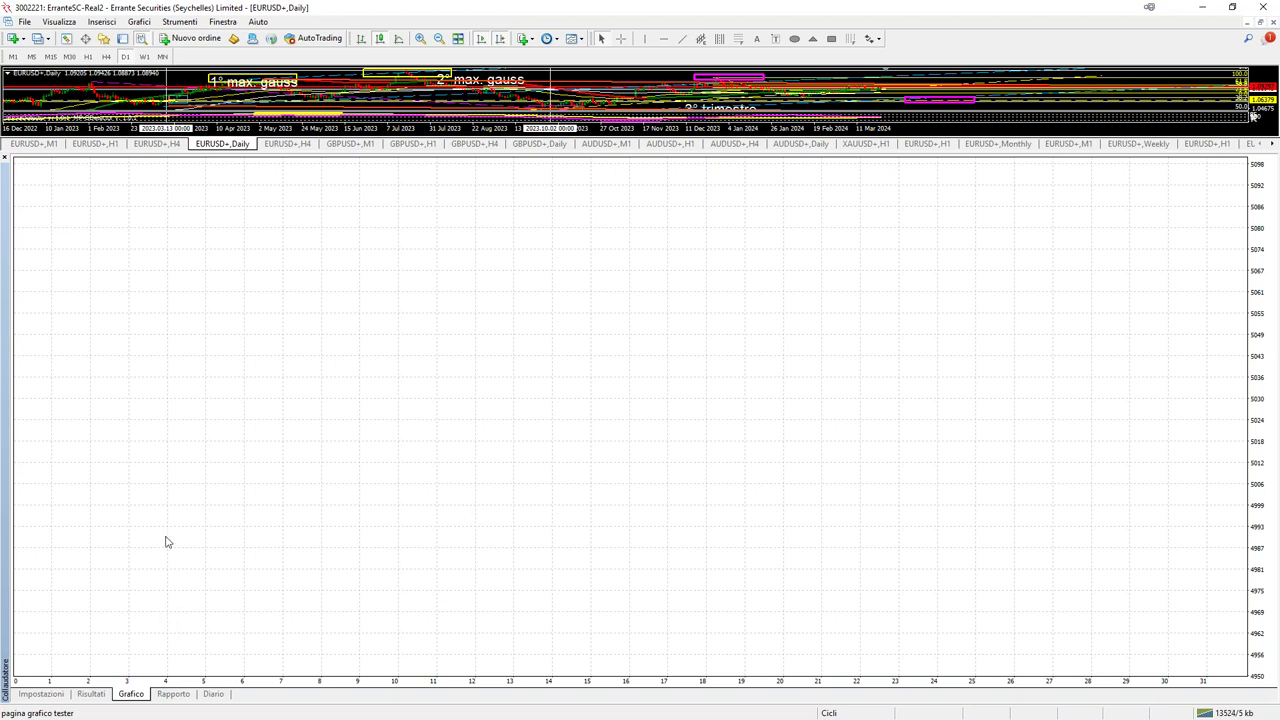
Examine the entry prices of the sell orders opened between 09:17 and 10:05 on 2022.08.02.
left_click(90, 693)
scroll(600, 490, "down", 12)
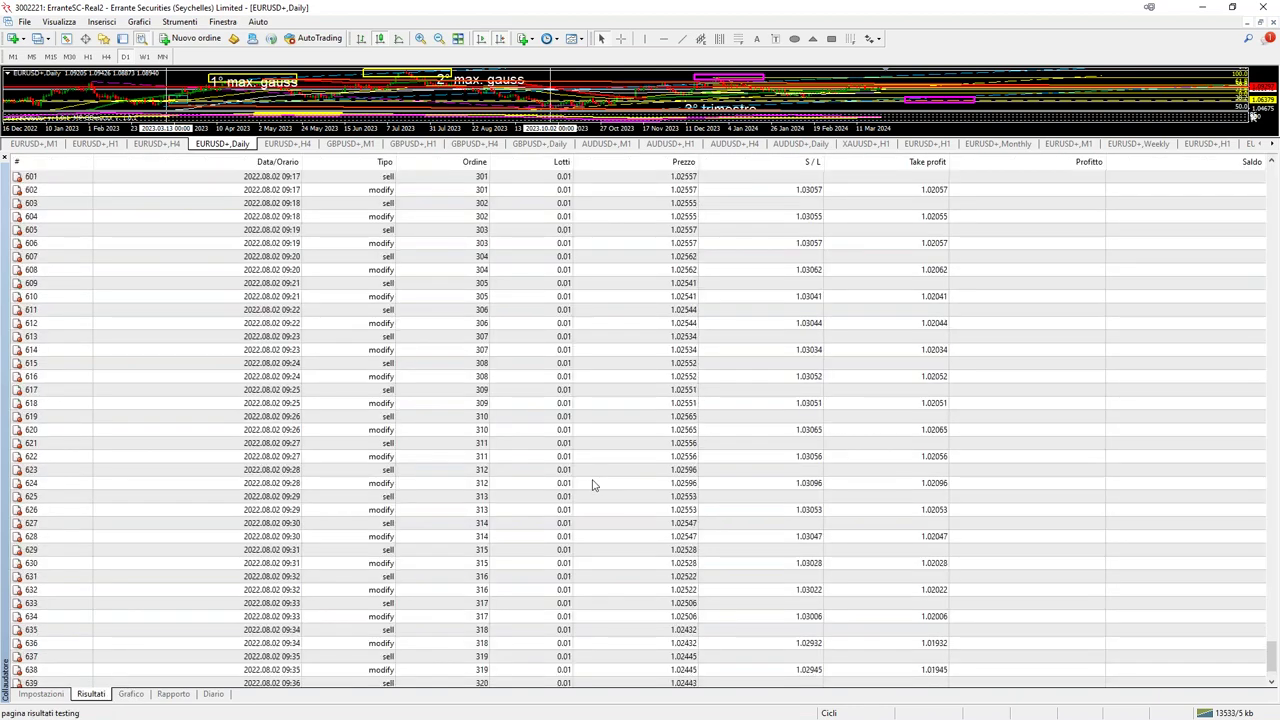
scroll(631, 482, "down", 9)
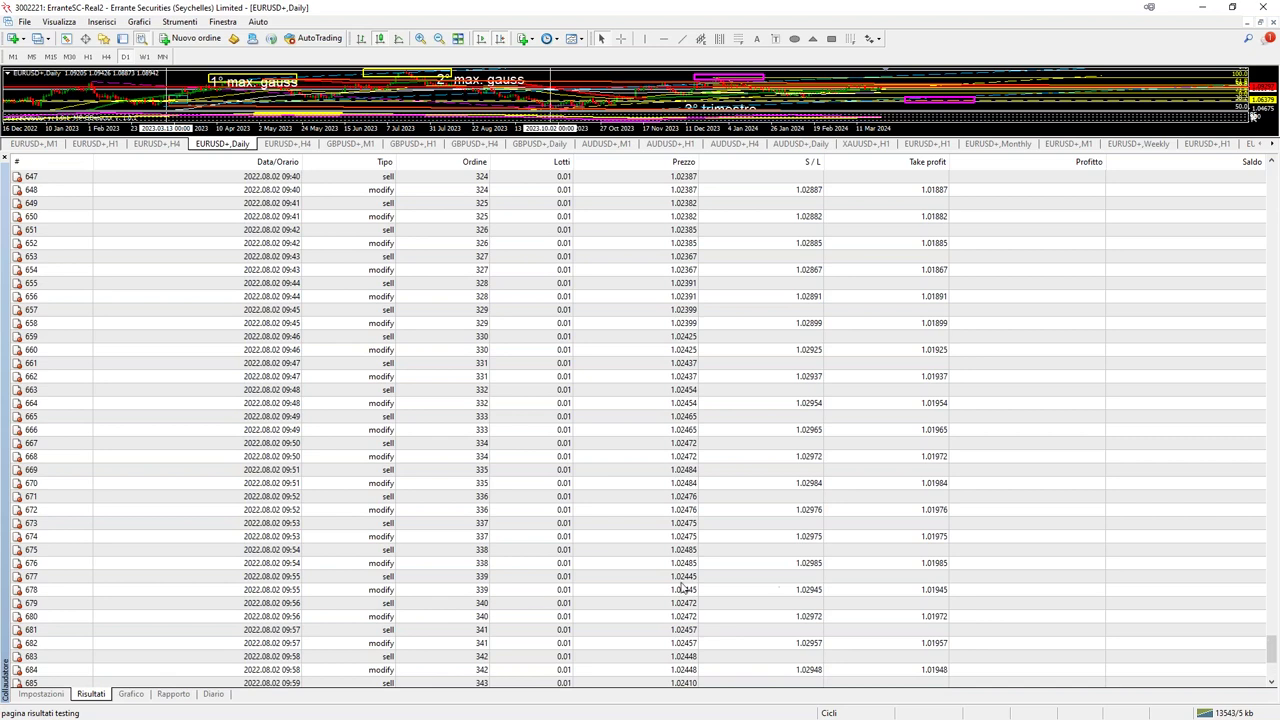
left_click(685, 364)
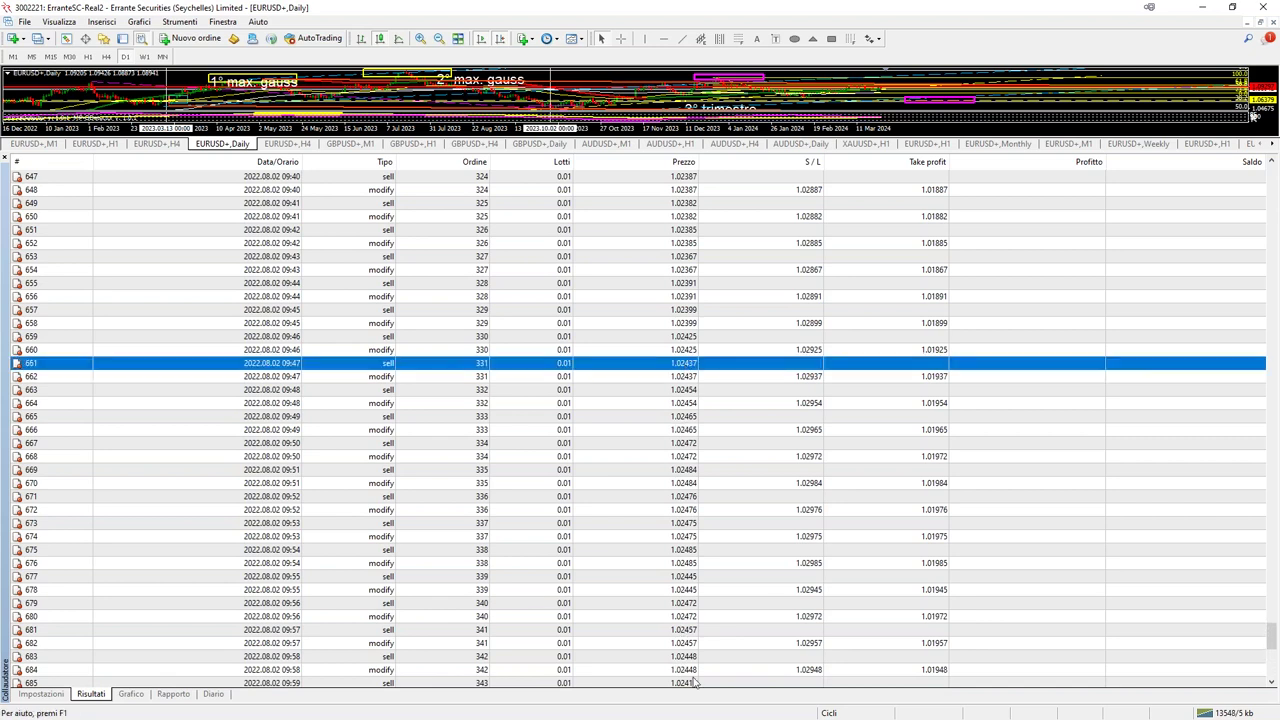
left_click(690, 685)
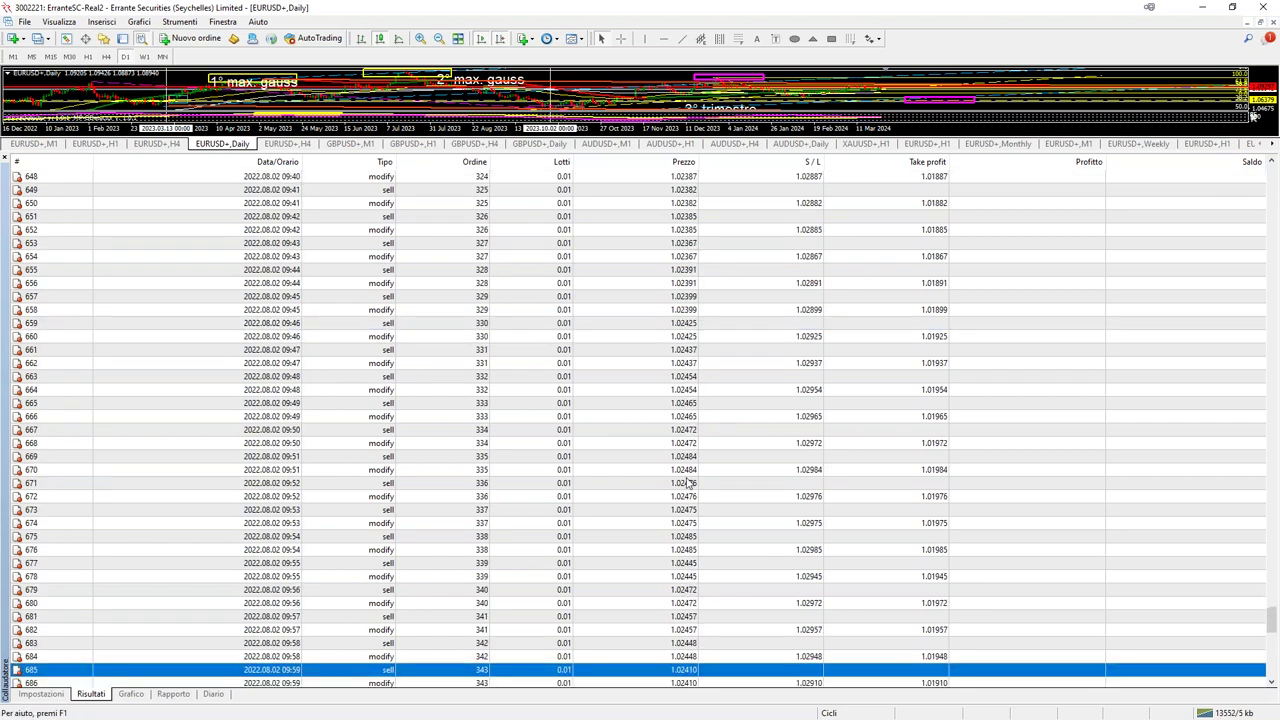
left_click(684, 352)
scroll(676, 388, "down", 20)
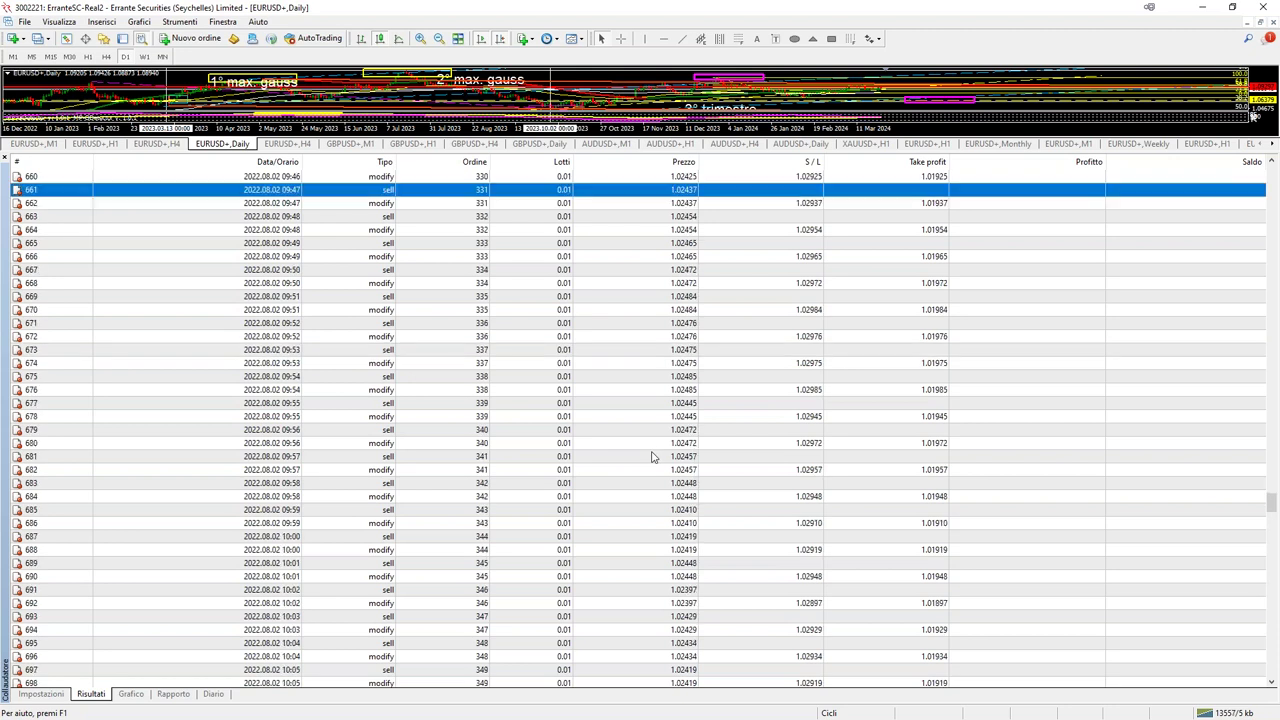
Check the balance and equity curves and locate the test's first order at 04:17 on 2022.08.02.
left_click(132, 694)
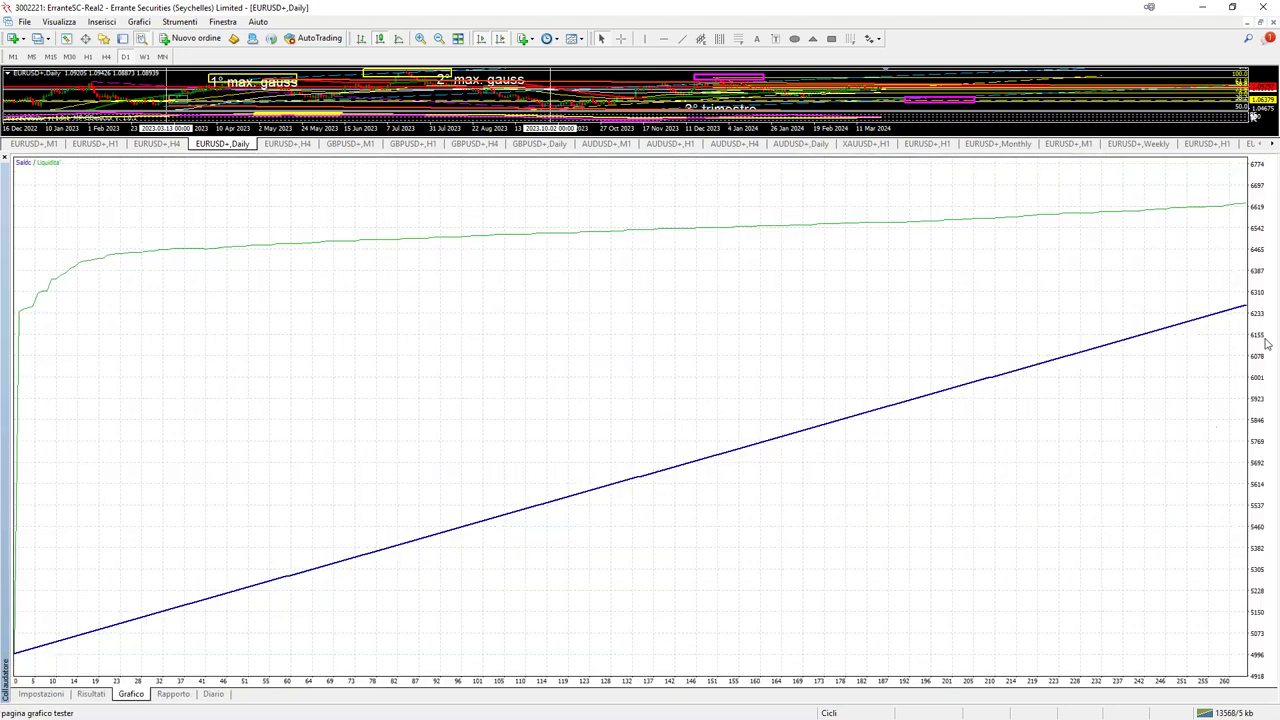
left_click(100, 694)
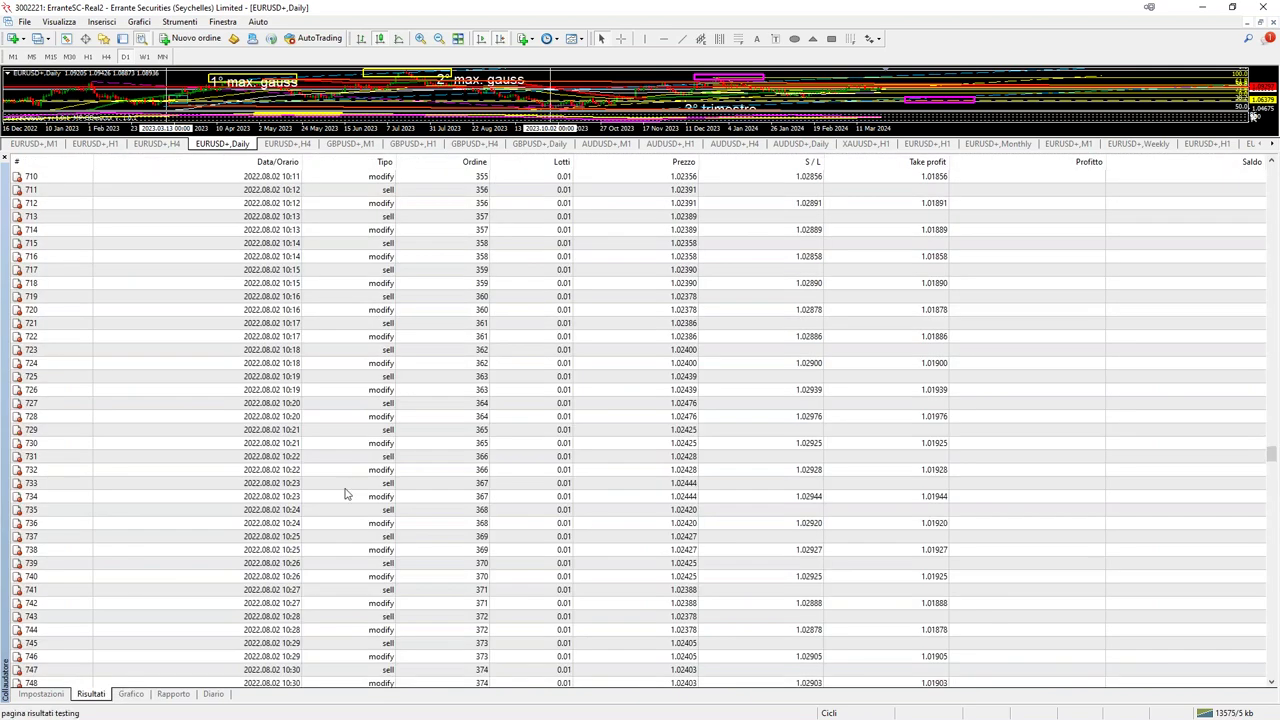
scroll(346, 481, "down", 12)
scroll(367, 525, "up", 20)
scroll(367, 525, "up", 11)
left_click_drag(1268, 397, 1268, 172)
left_click(300, 190)
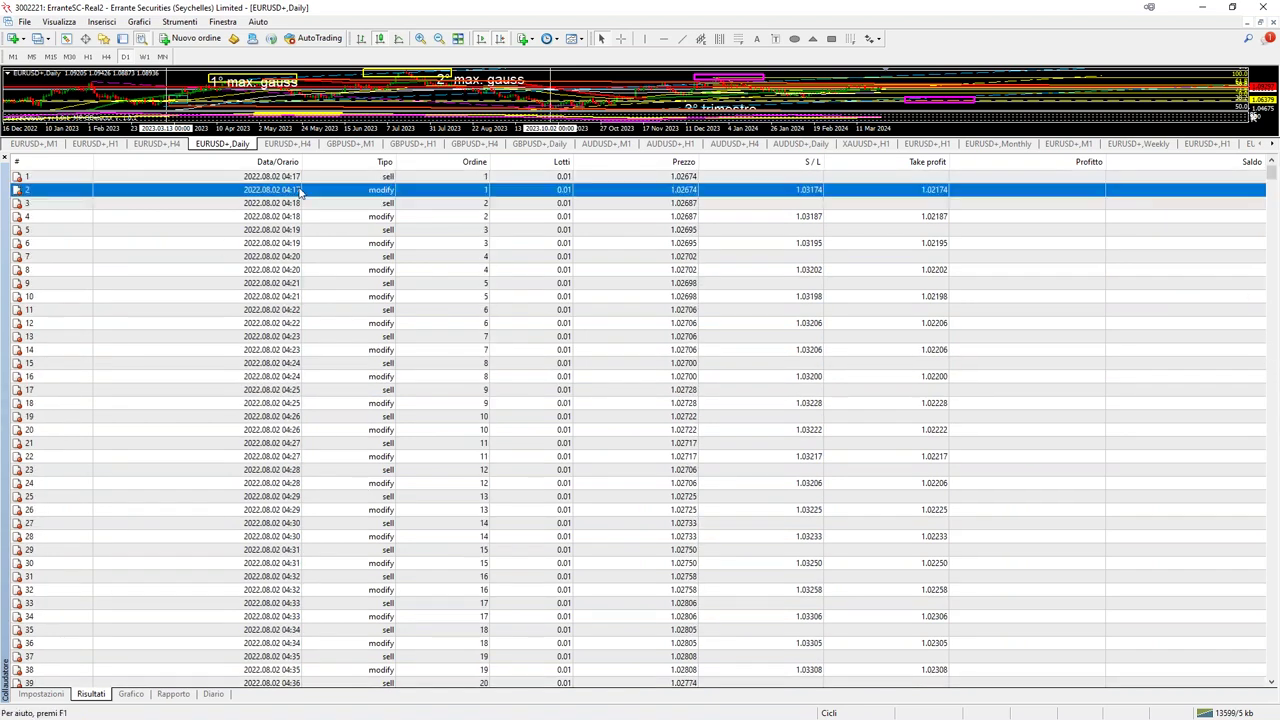
scroll(323, 291, "down", 1)
Examine the take-profit closes at 10:38 and the batch of closes at 11:22 on 2022.08.02.
left_click_drag(1273, 180, 1273, 522)
left_click(279, 243)
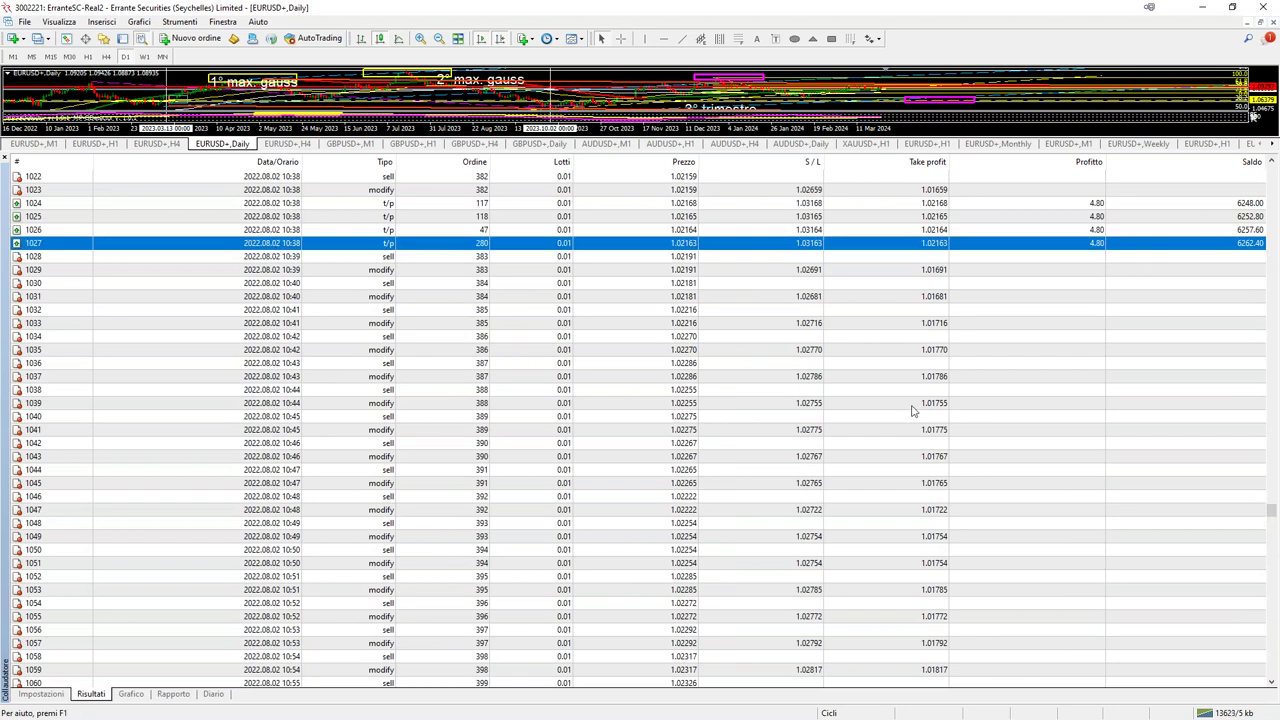
scroll(875, 440, "down", 14)
scroll(900, 447, "down", 20)
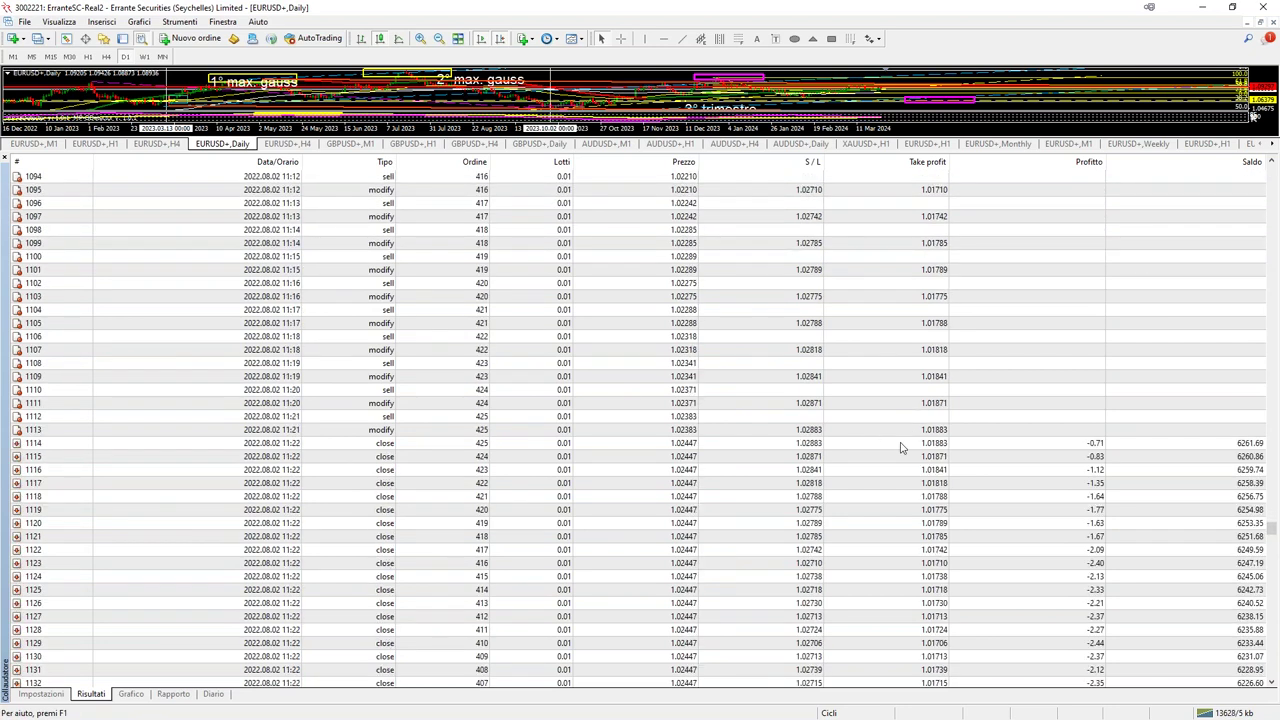
scroll(1030, 444, "down", 20)
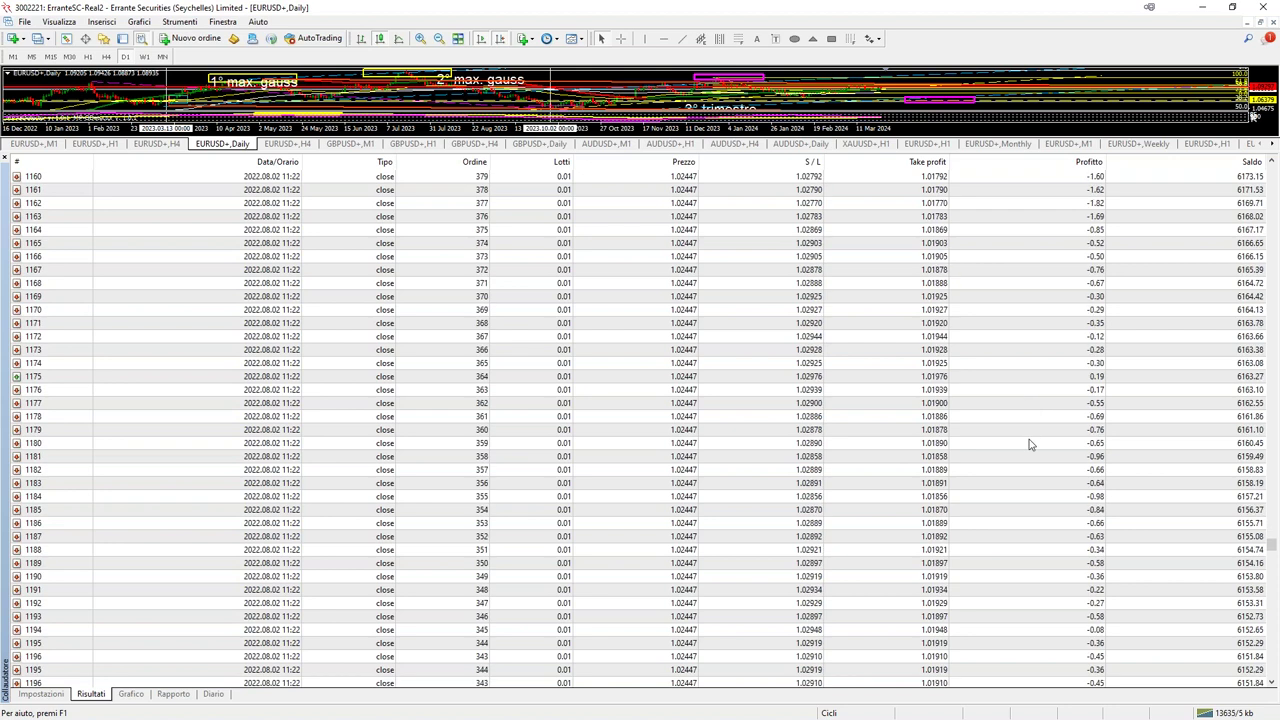
Select the last close of the 11:22 batch on 2022.08.02, review the preceding closes, and show the balance graph.
scroll(1030, 444, "down", 13)
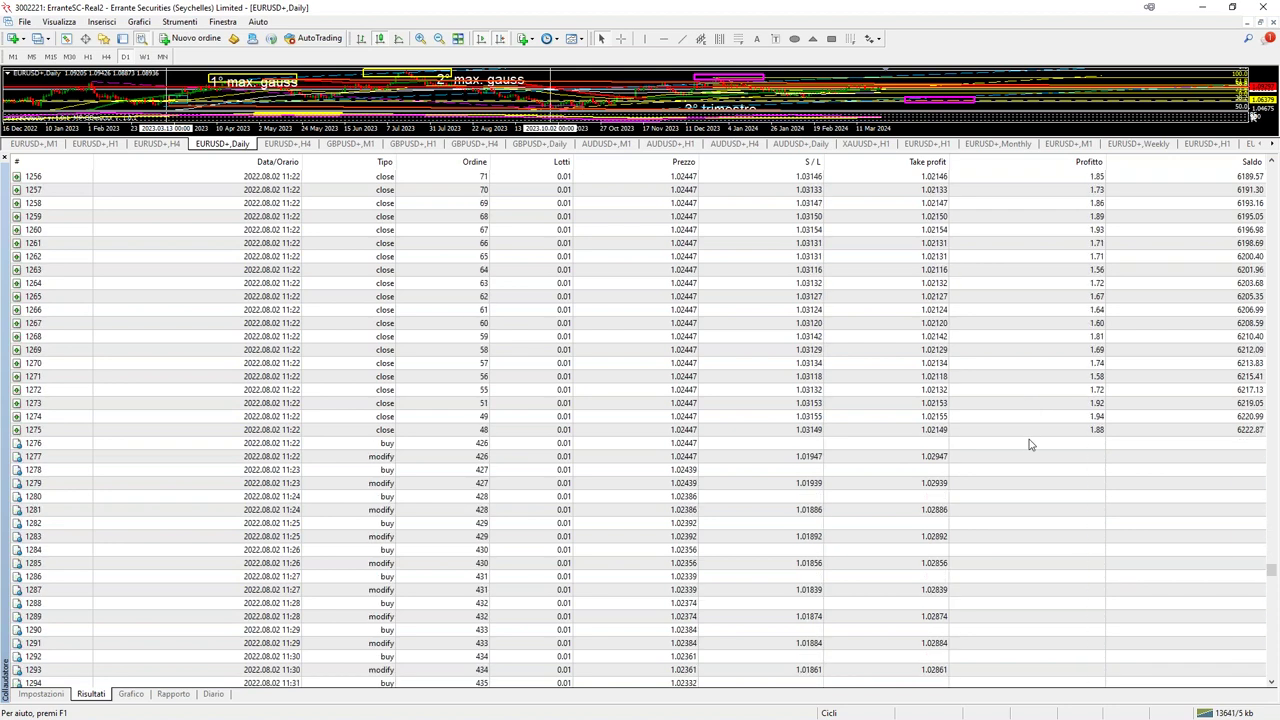
left_click(1206, 432)
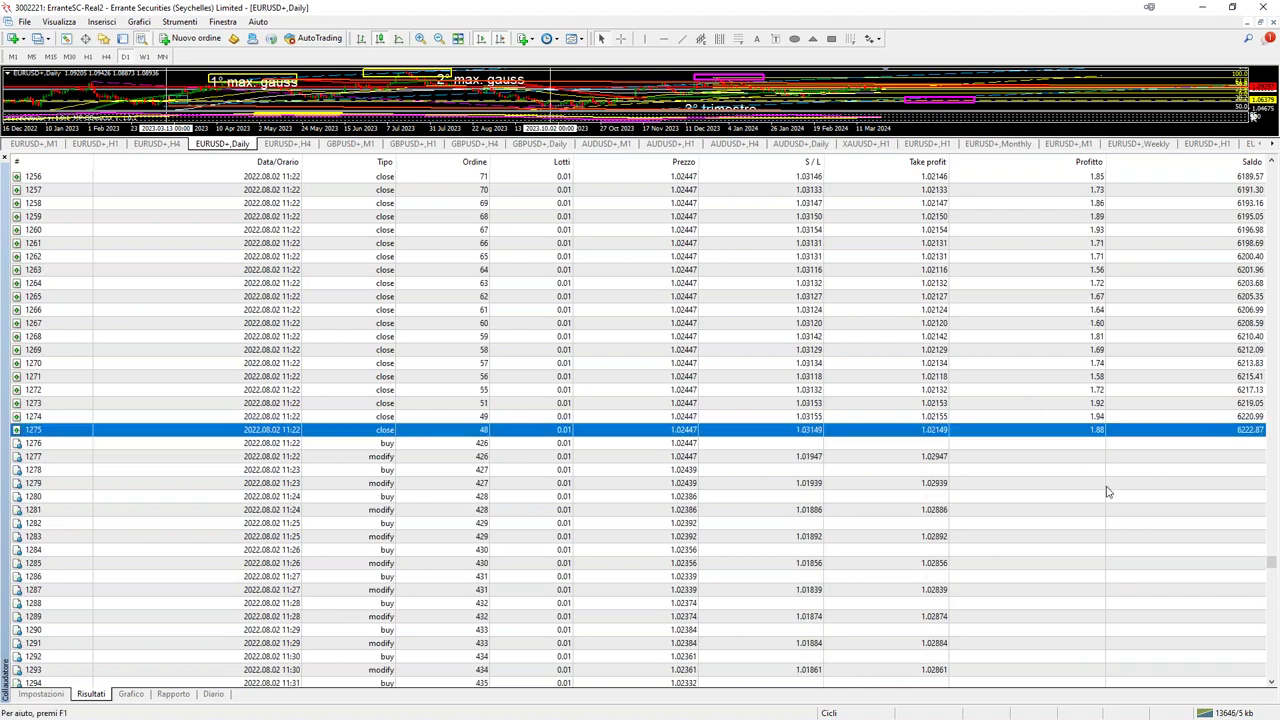
scroll(1108, 491, "down", 5)
scroll(1108, 491, "up", 7)
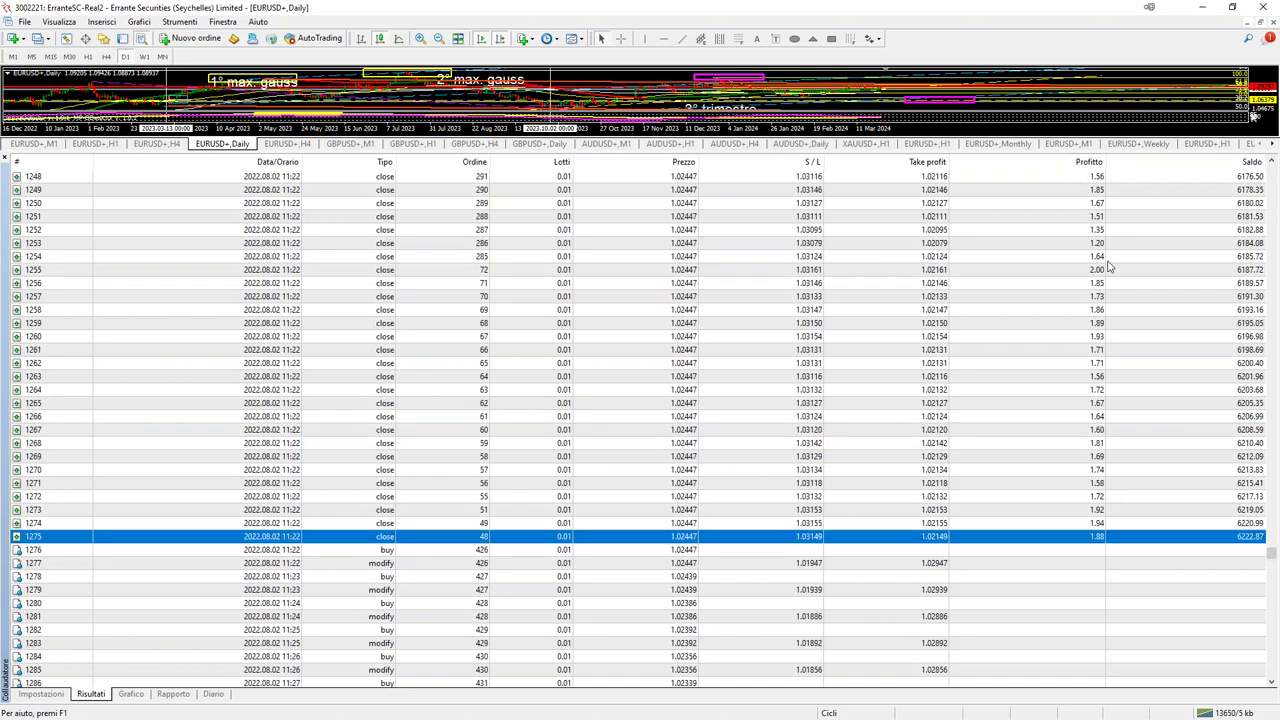
scroll(1134, 435, "up", 3)
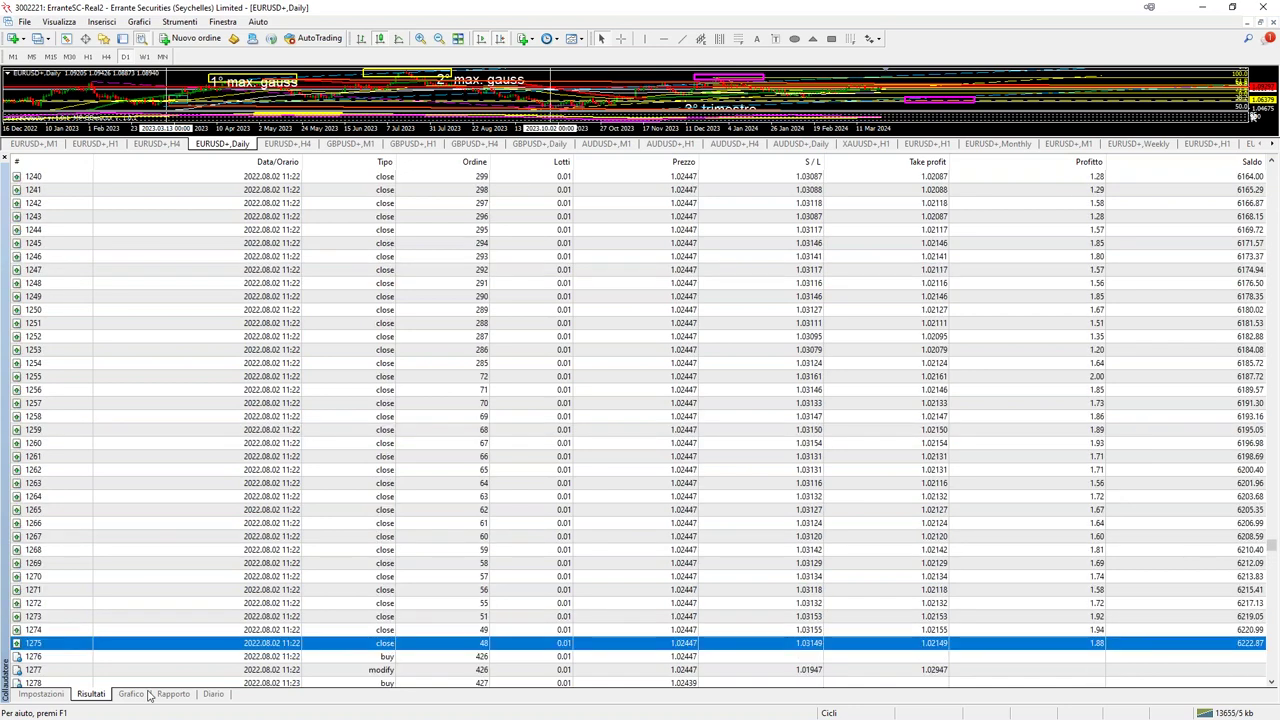
left_click(135, 694)
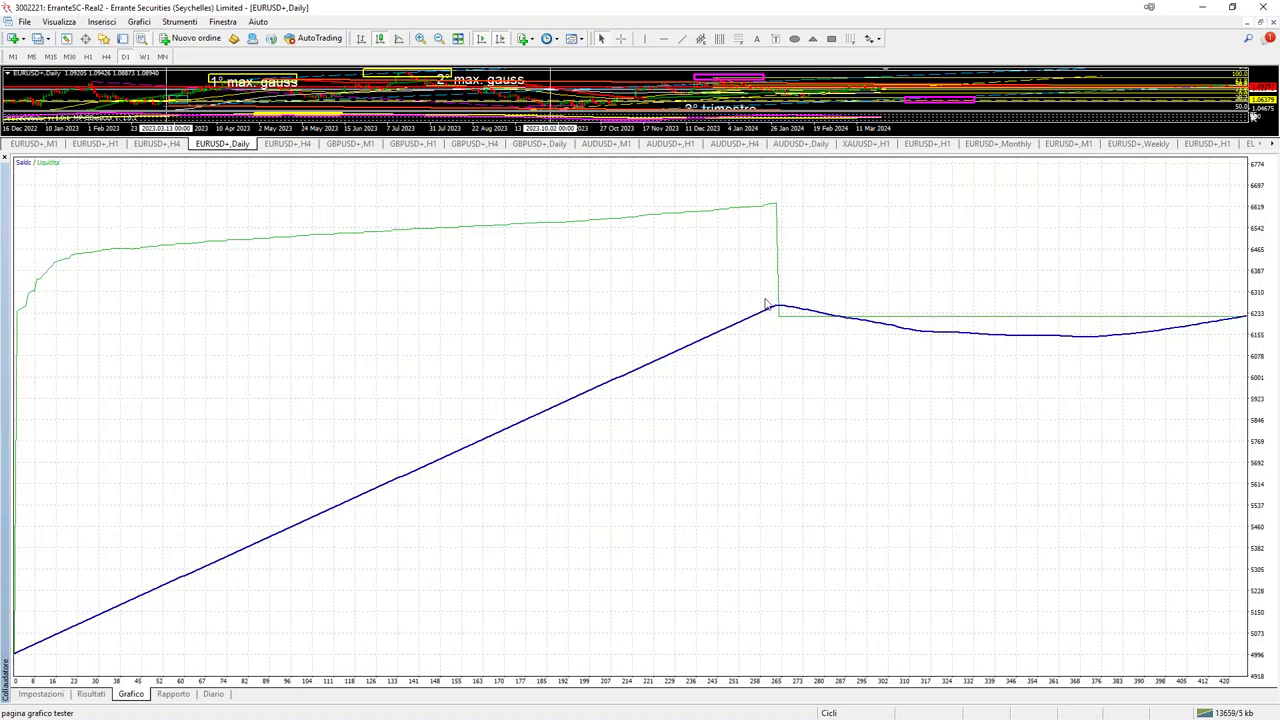
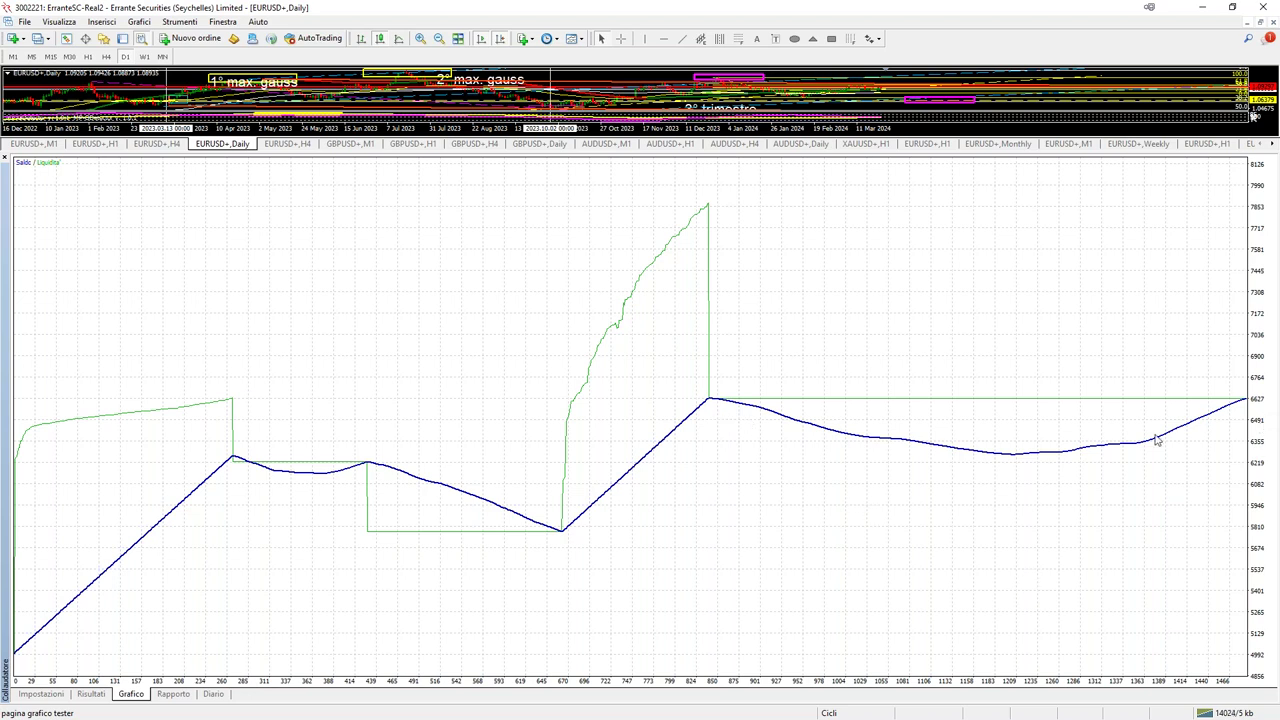
Return to the results list and examine the buy orders opened from 11:22 to 15:09 on 2022.08.02.
left_click(88, 694)
scroll(597, 463, "down", 19)
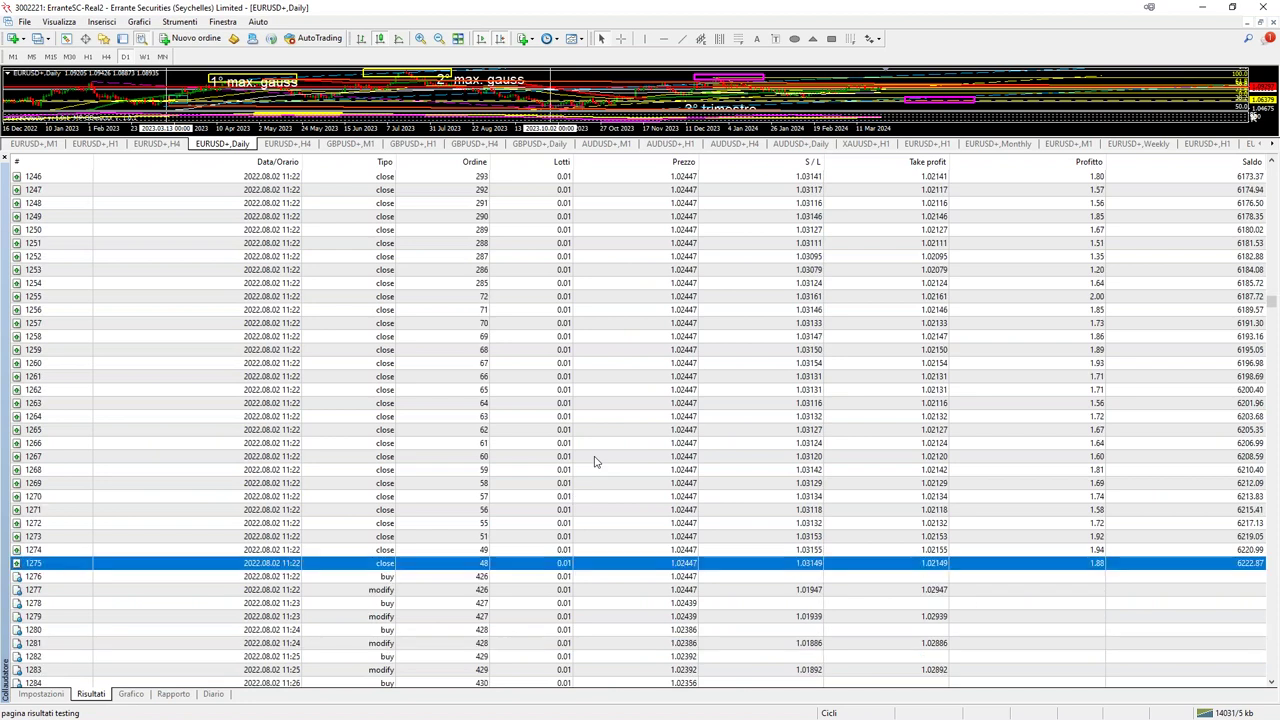
scroll(641, 442, "down", 20)
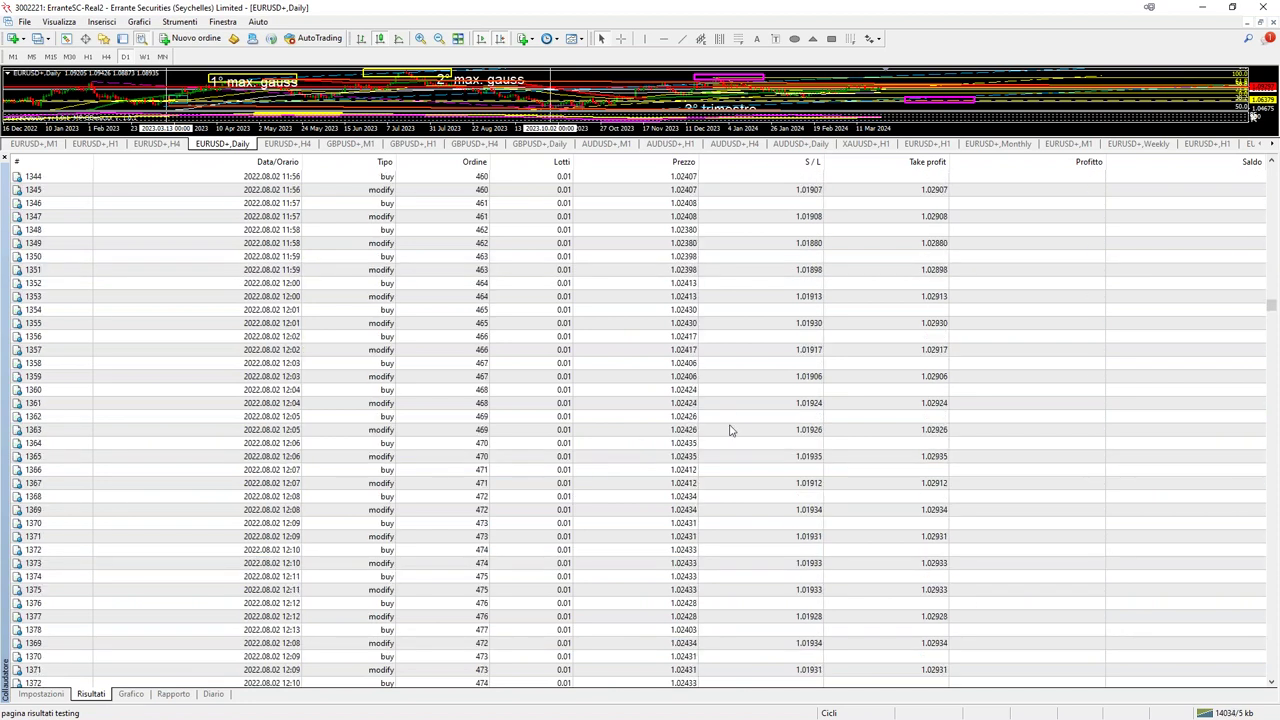
scroll(730, 430, "down", 20)
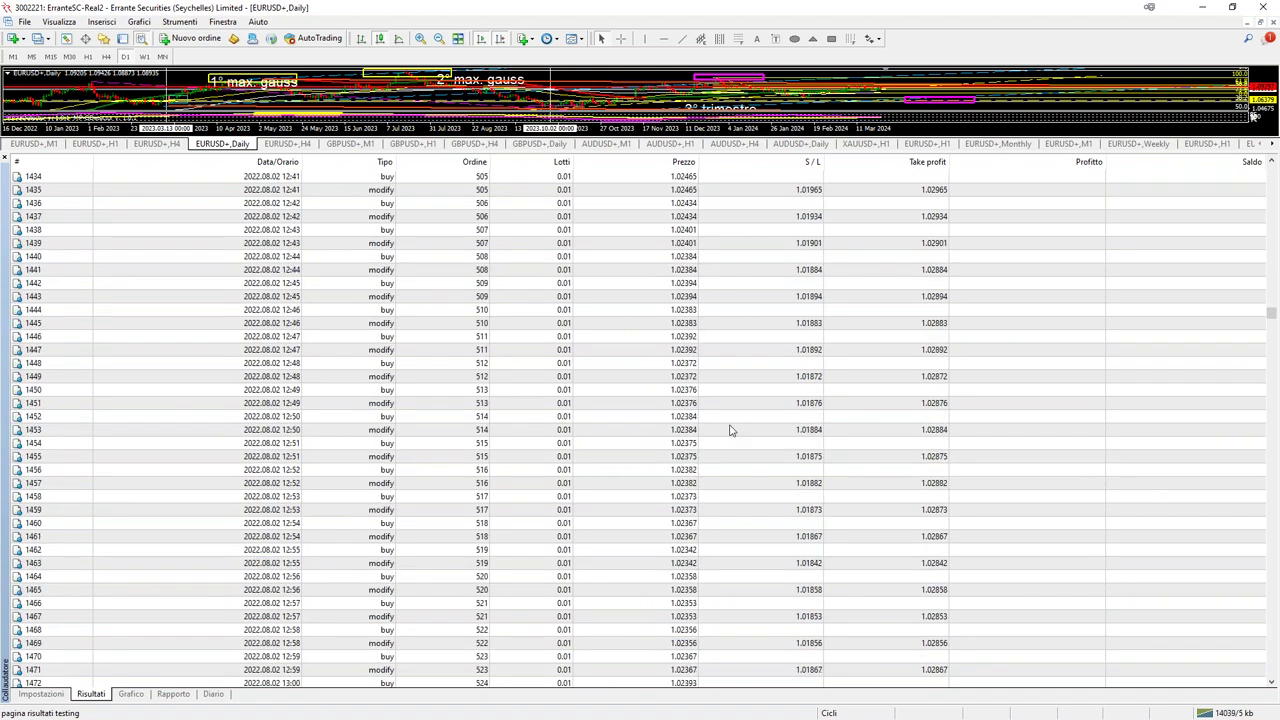
scroll(678, 410, "down", 20)
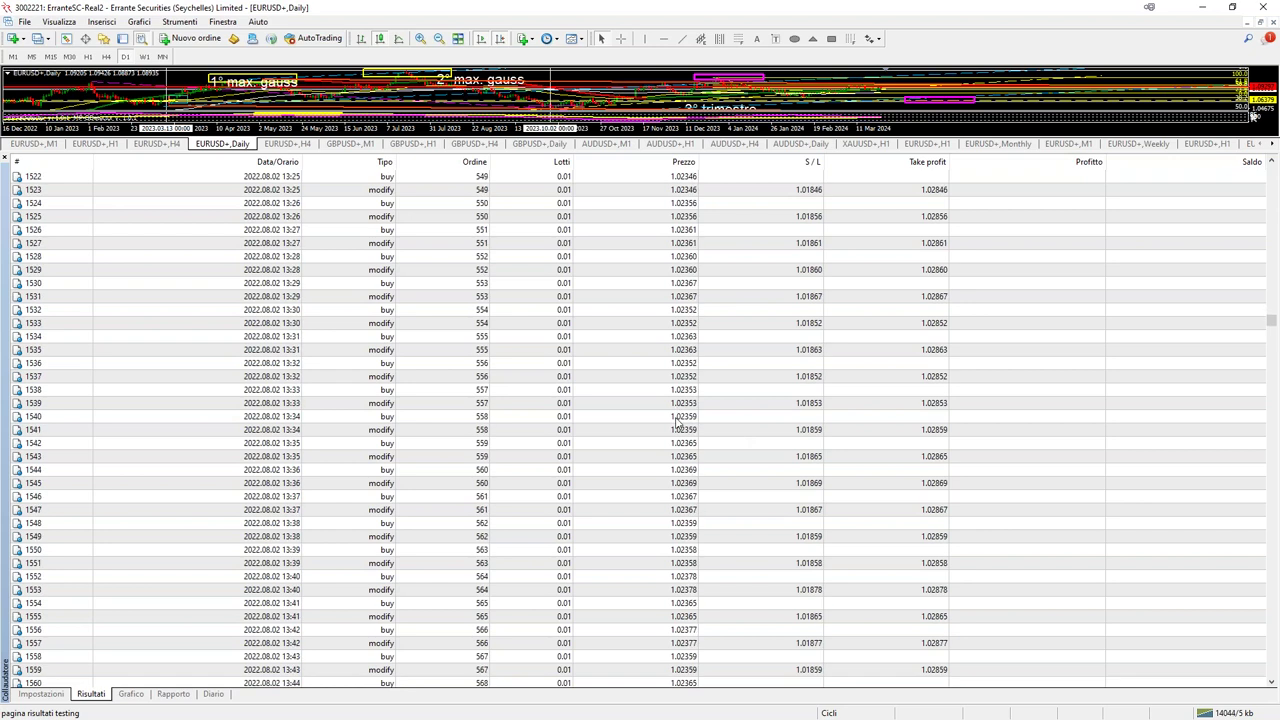
scroll(678, 422, "down", 20)
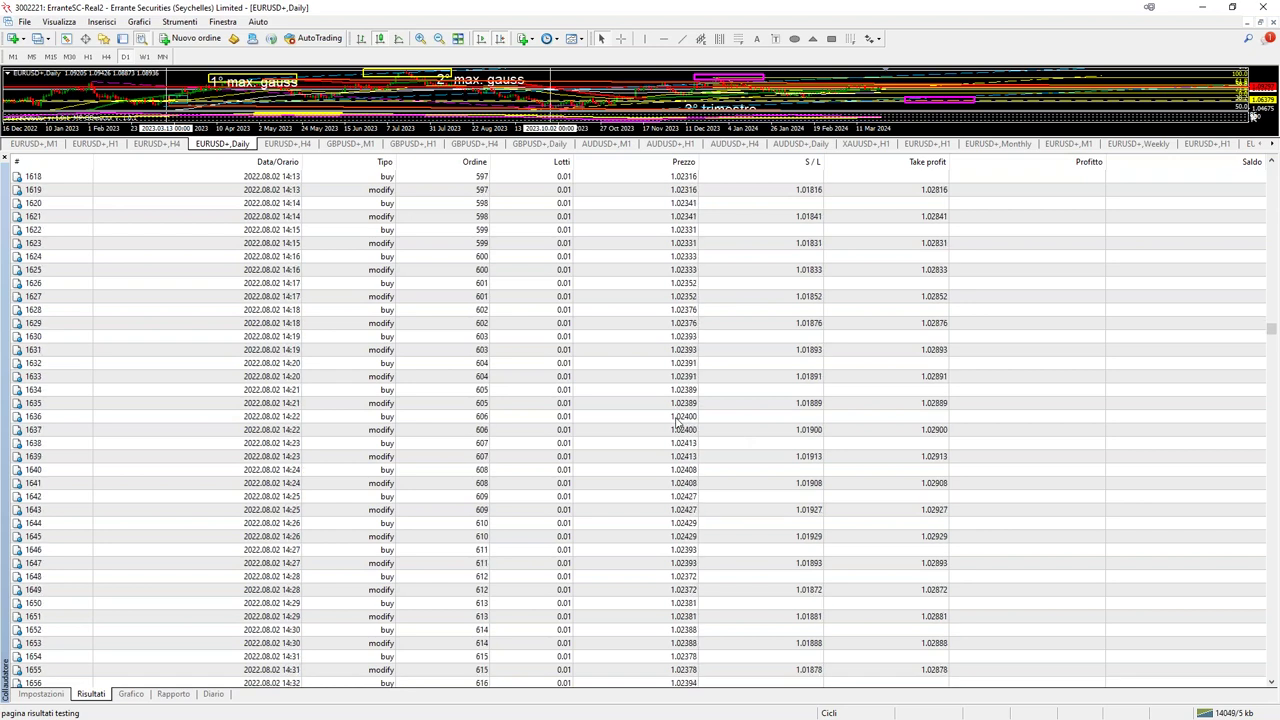
scroll(503, 437, "down", 20)
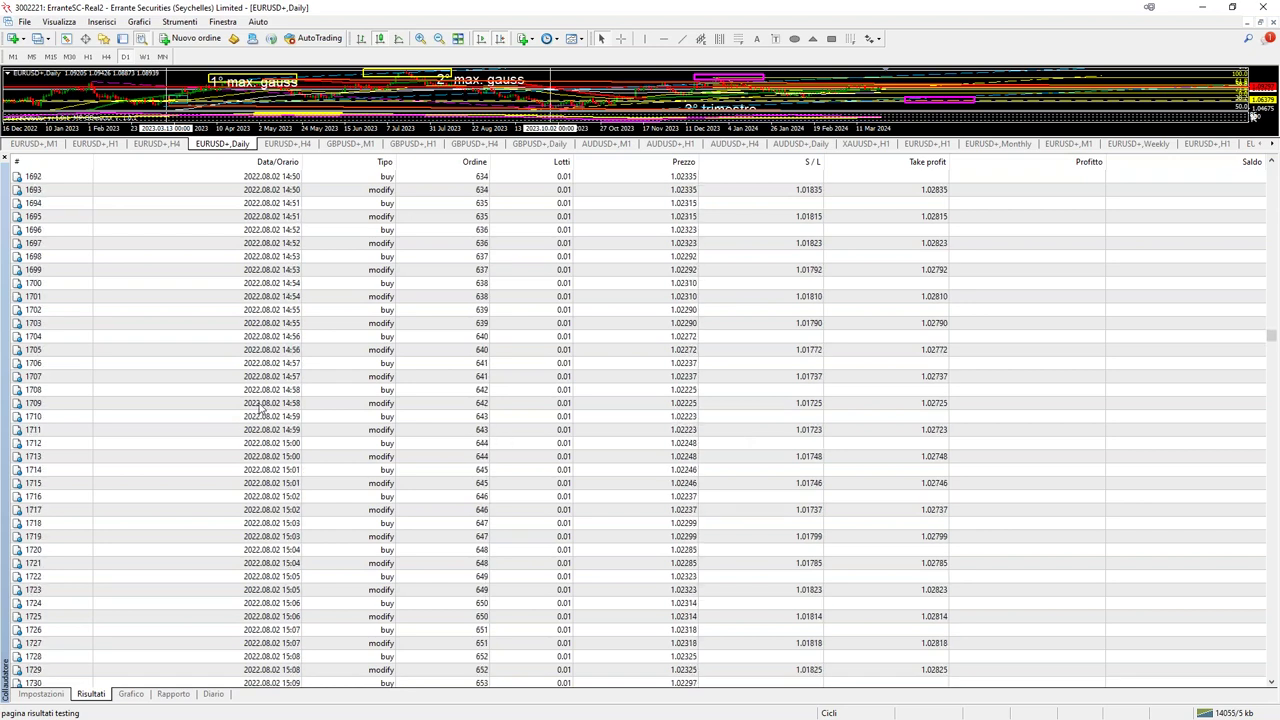
Examine the profits and balance through the whole batch of closes at 15:17 on 2022.08.02.
scroll(461, 407, "down", 19)
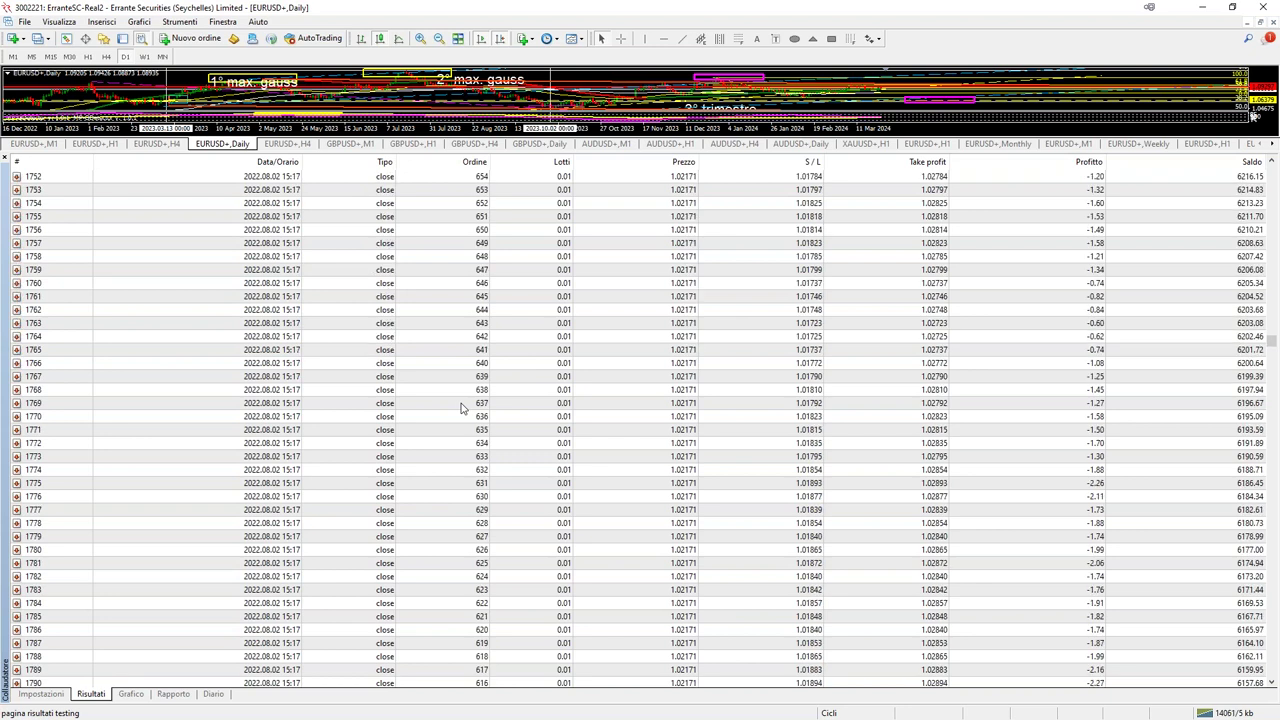
scroll(461, 410, "down", 20)
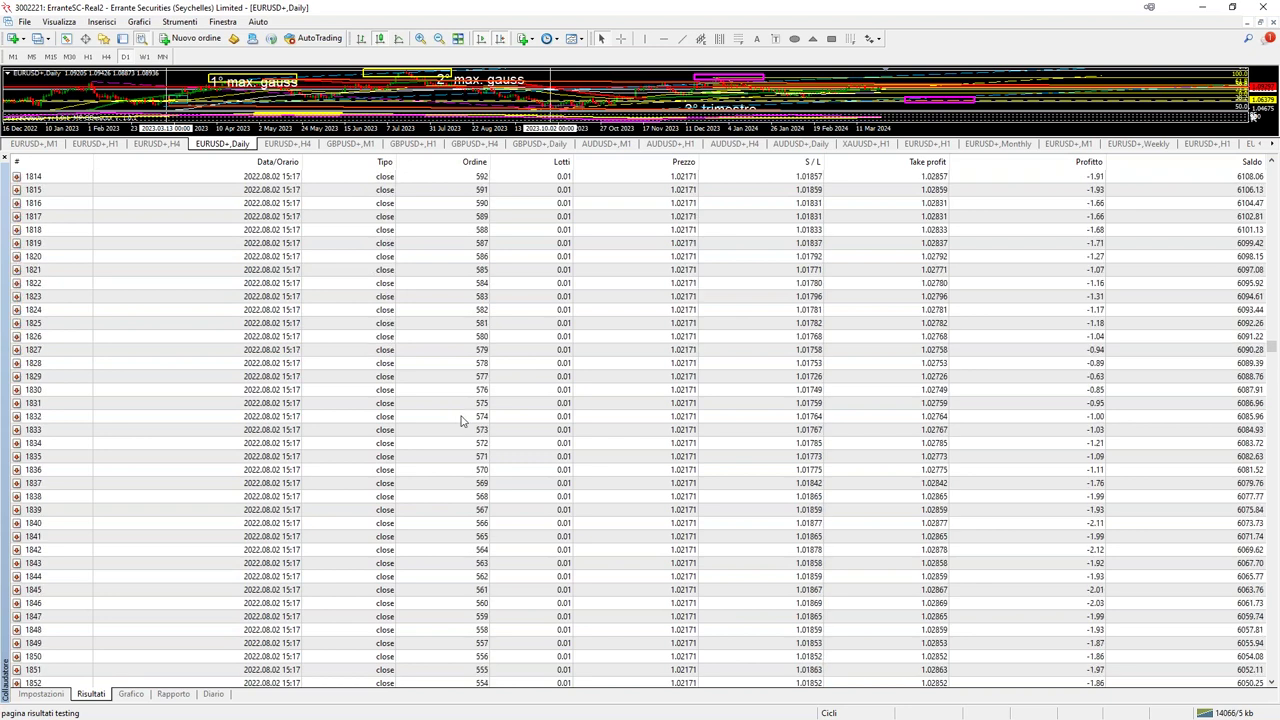
scroll(461, 420, "down", 20)
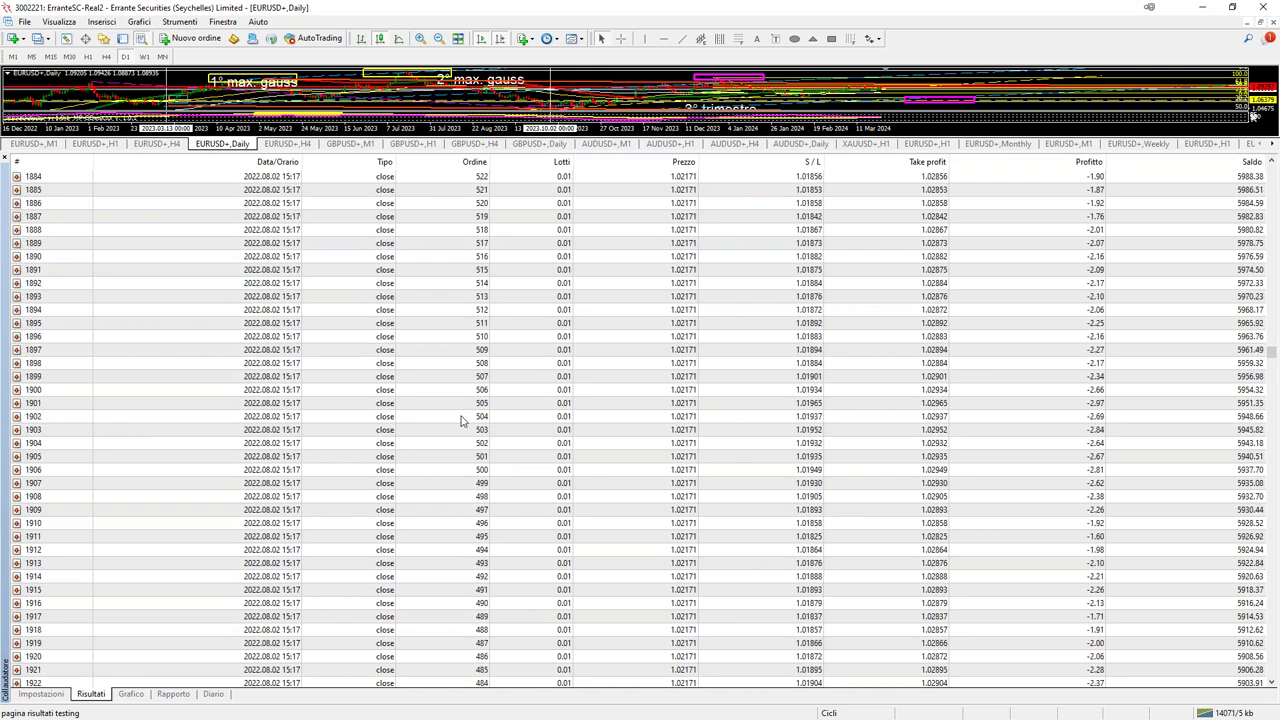
scroll(563, 408, "down", 20)
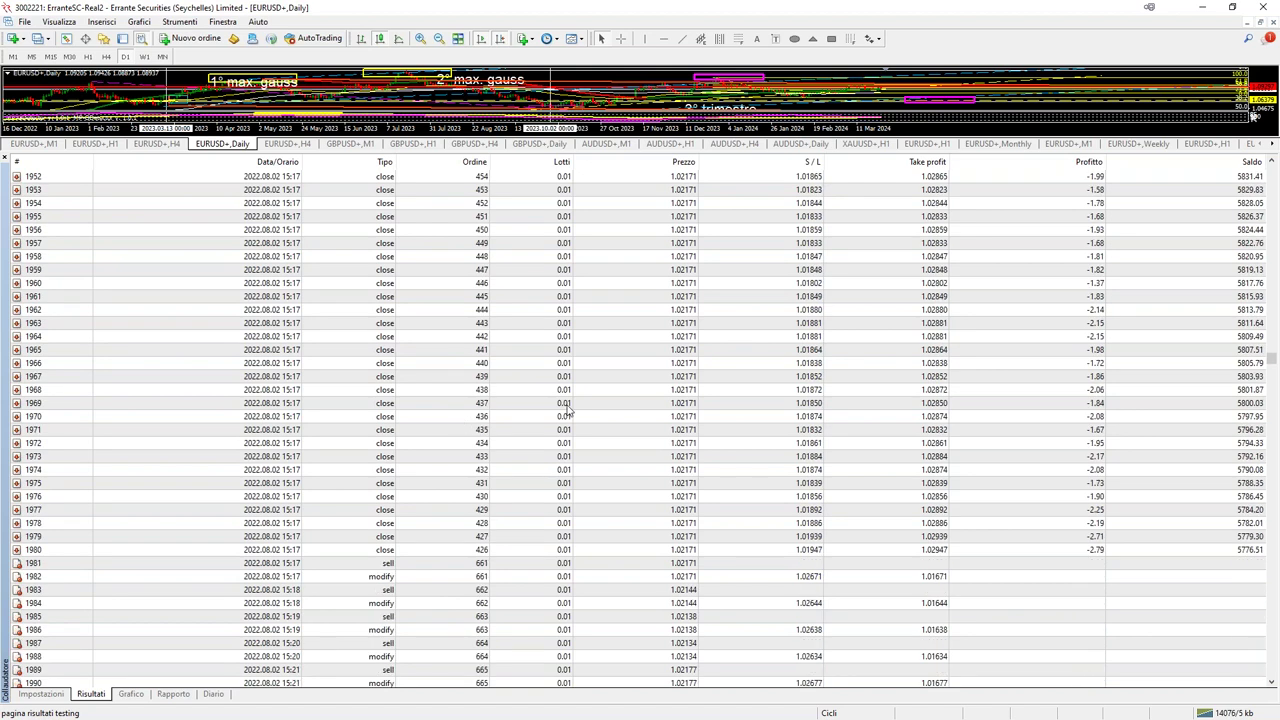
Examine the sell orders opened between 15:17 and 19:53 on 2022.08.02 and the take-profit closes from 17:10.
scroll(565, 410, "down", 20)
scroll(1165, 399, "down", 1)
scroll(1165, 399, "down", 18)
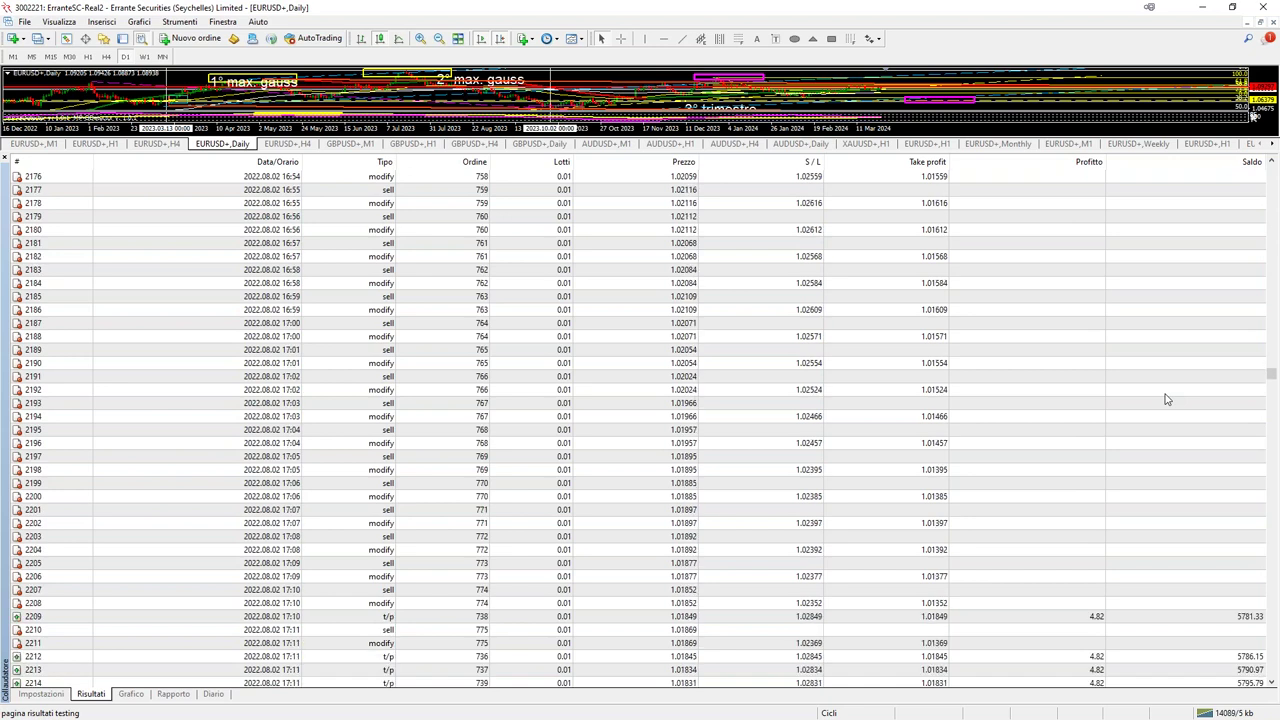
scroll(1165, 399, "down", 20)
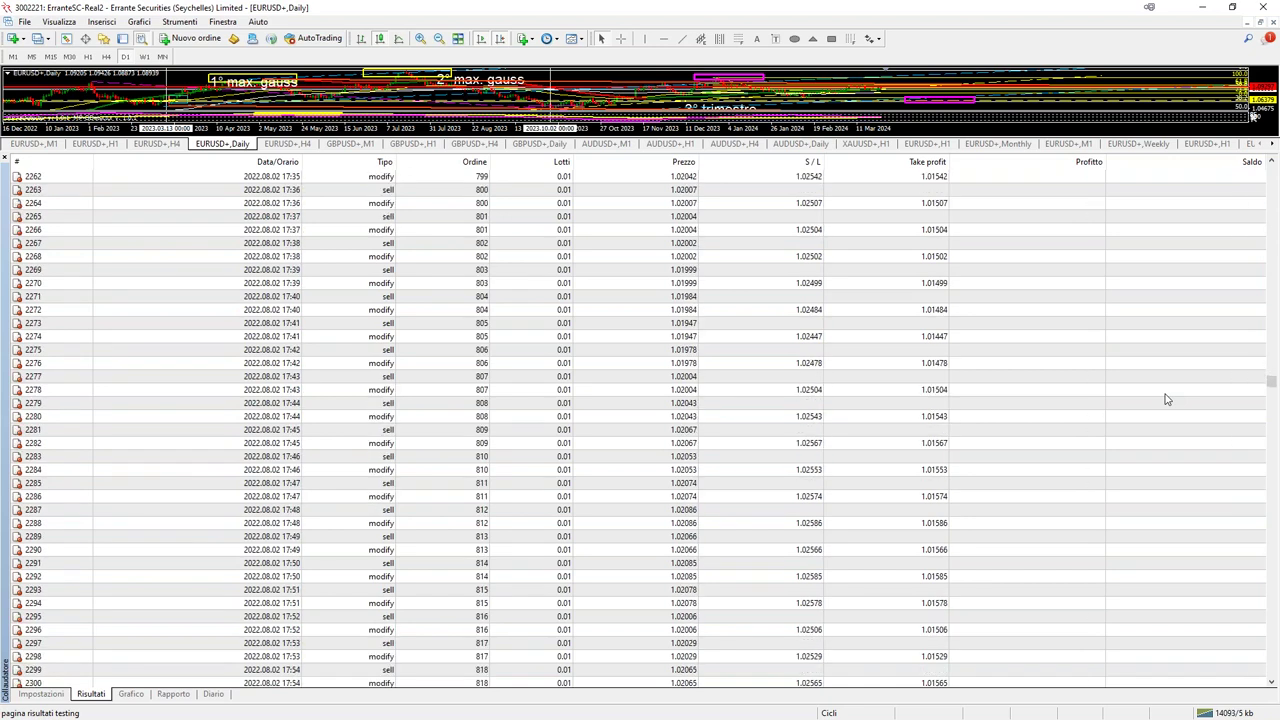
scroll(1165, 399, "down", 18)
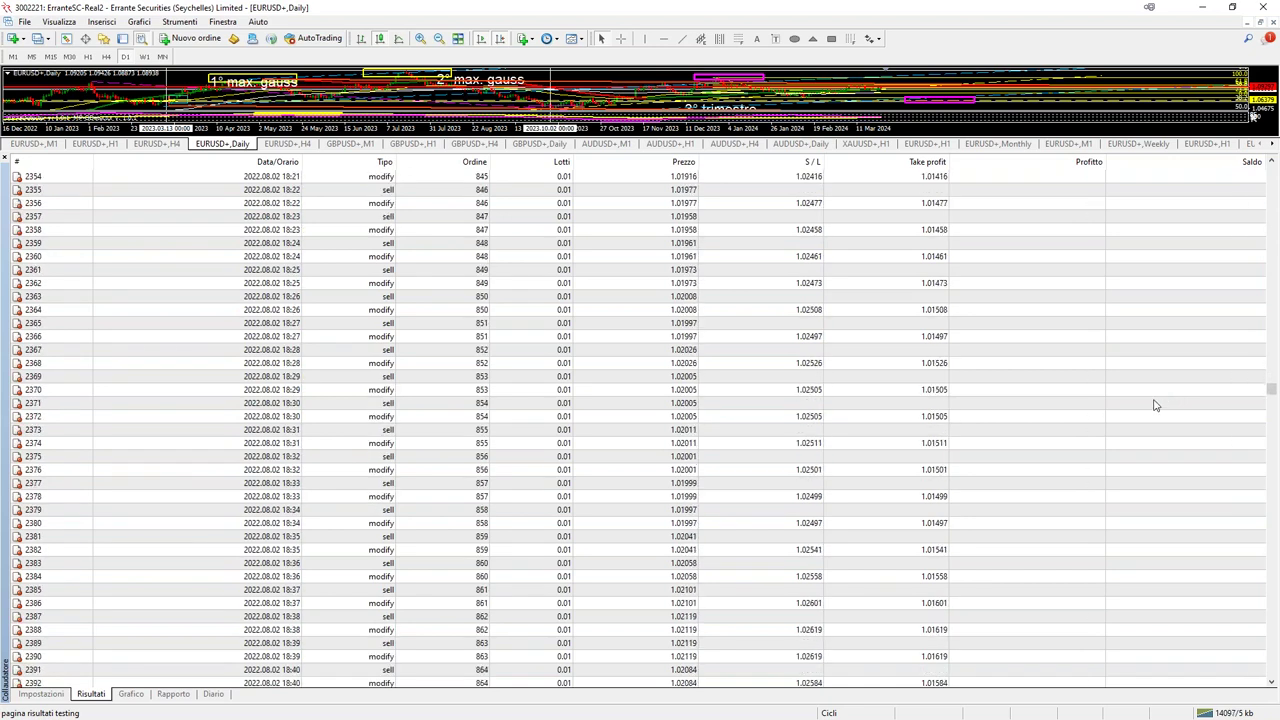
scroll(1155, 404, "down", 9)
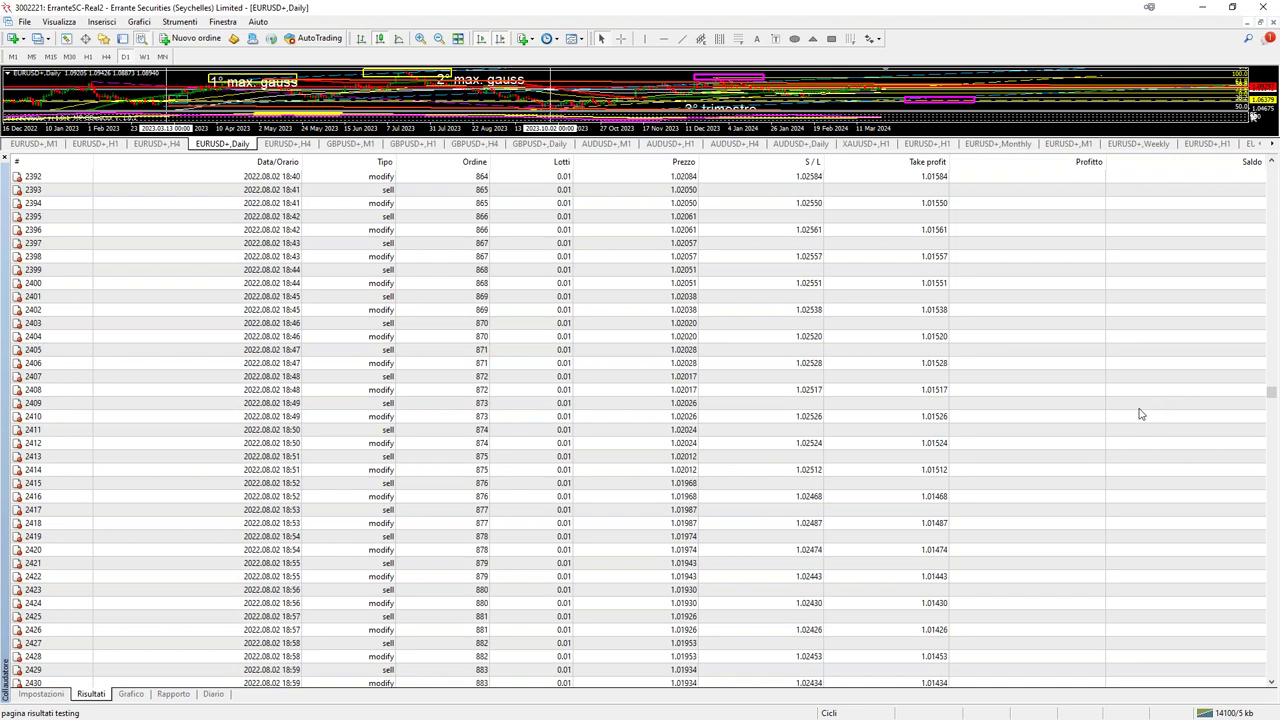
scroll(1141, 413, "down", 20)
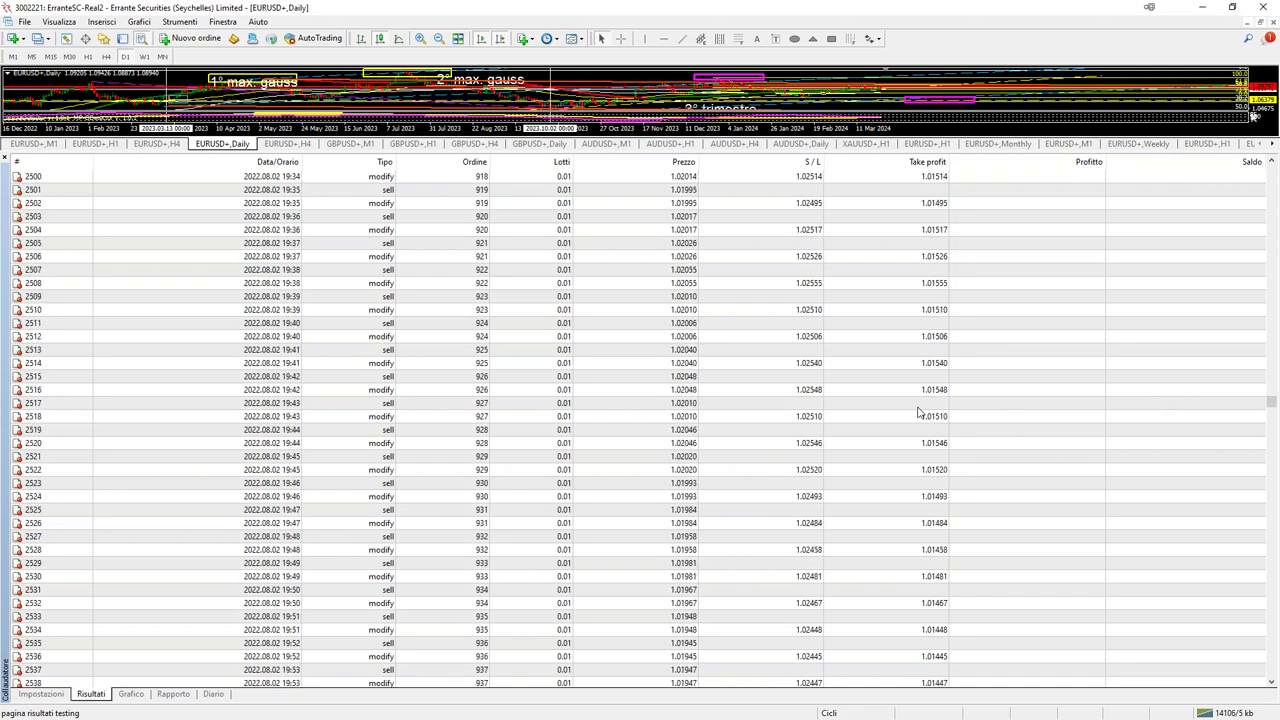
Examine the take-profit closes between 20:24 and 20:48 on 2022.08.02.
scroll(920, 468, "down", 7)
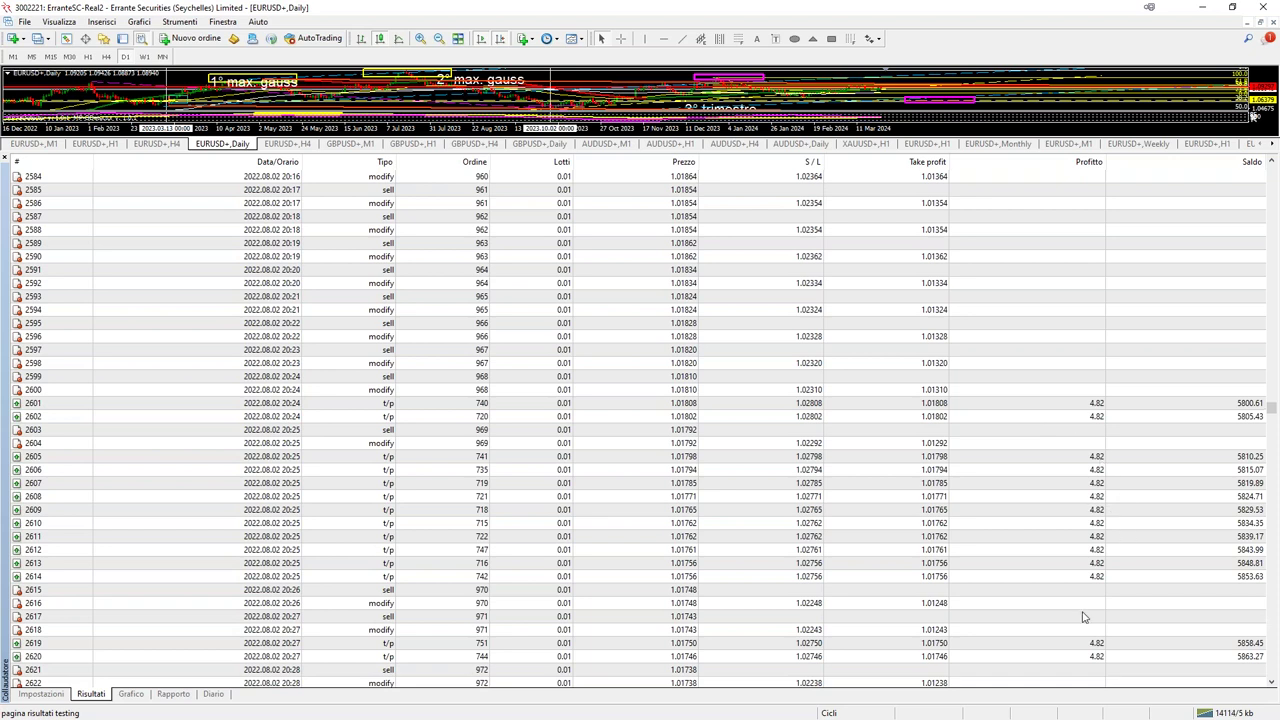
scroll(1064, 601, "down", 8)
scroll(1064, 601, "down", 13)
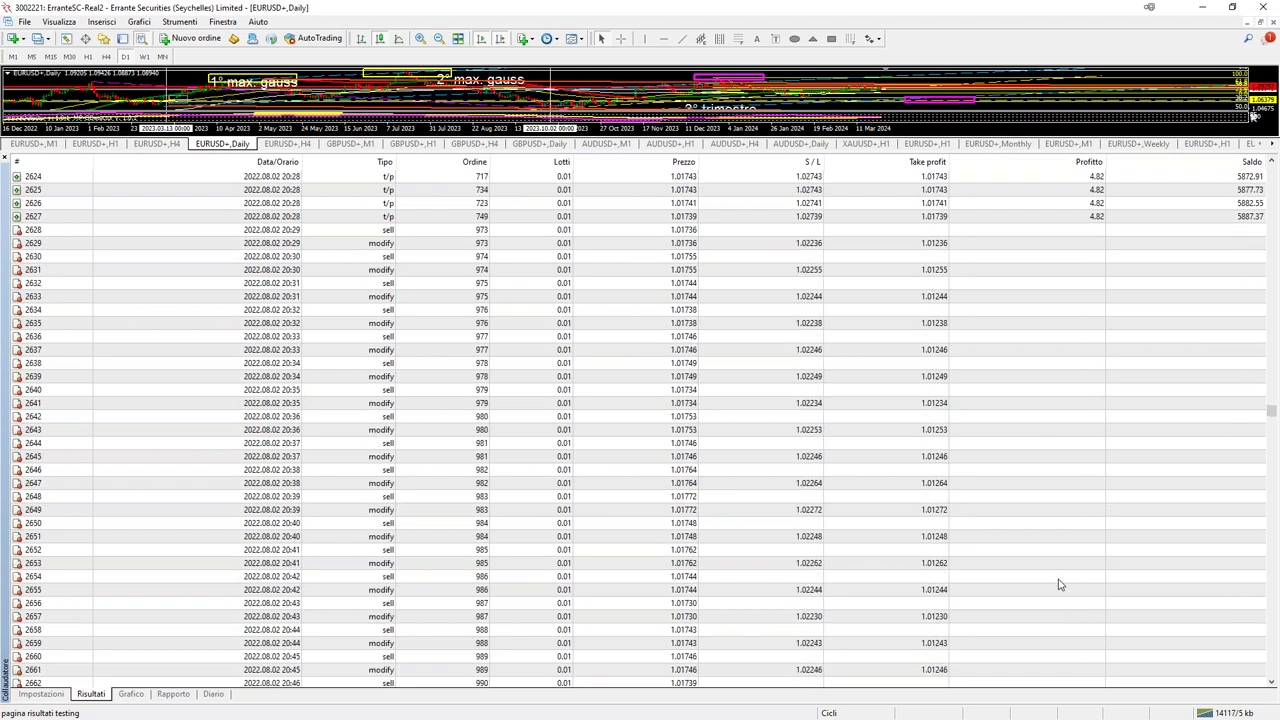
scroll(1080, 530, "down", 12)
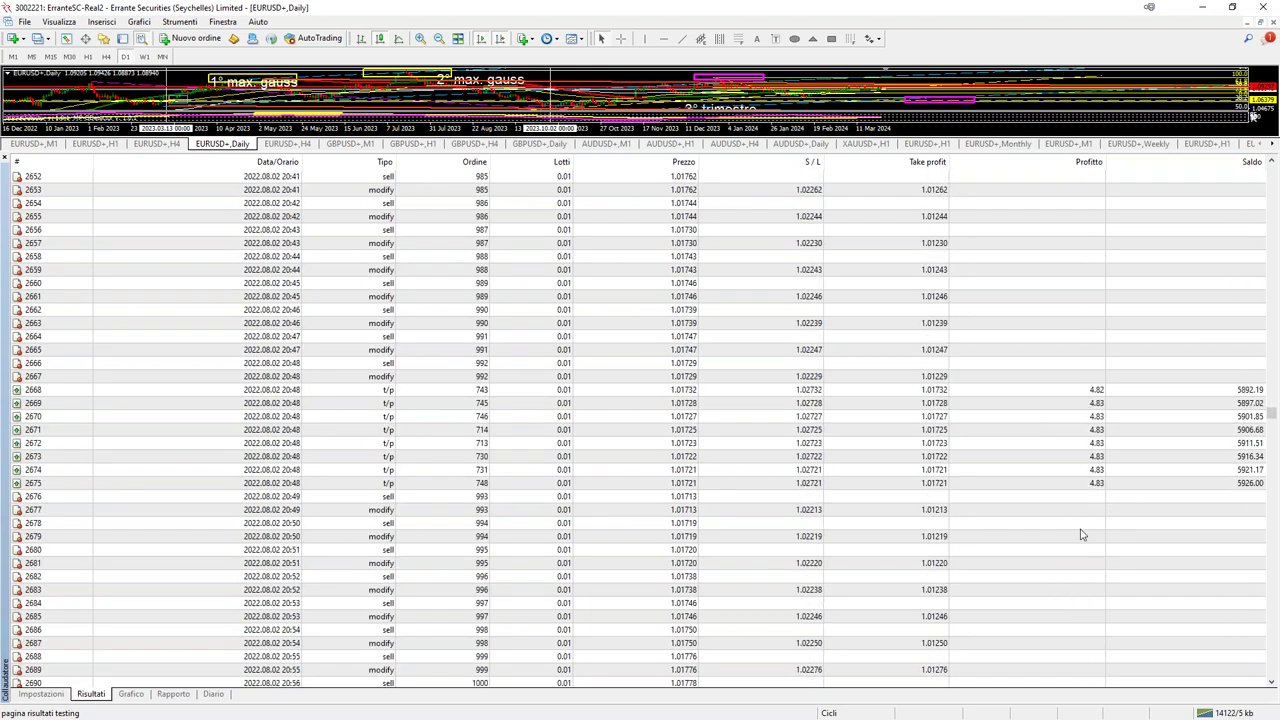
Follow the sell orders in the results list from 20:56 on 2022.08.02 to 01:48 on 2022.08.03.
scroll(1080, 535, "down", 17)
scroll(1050, 456, "down", 9)
scroll(1050, 457, "down", 19)
scroll(1050, 457, "down", 20)
scroll(1050, 457, "down", 20)
scroll(1050, 457, "down", 9)
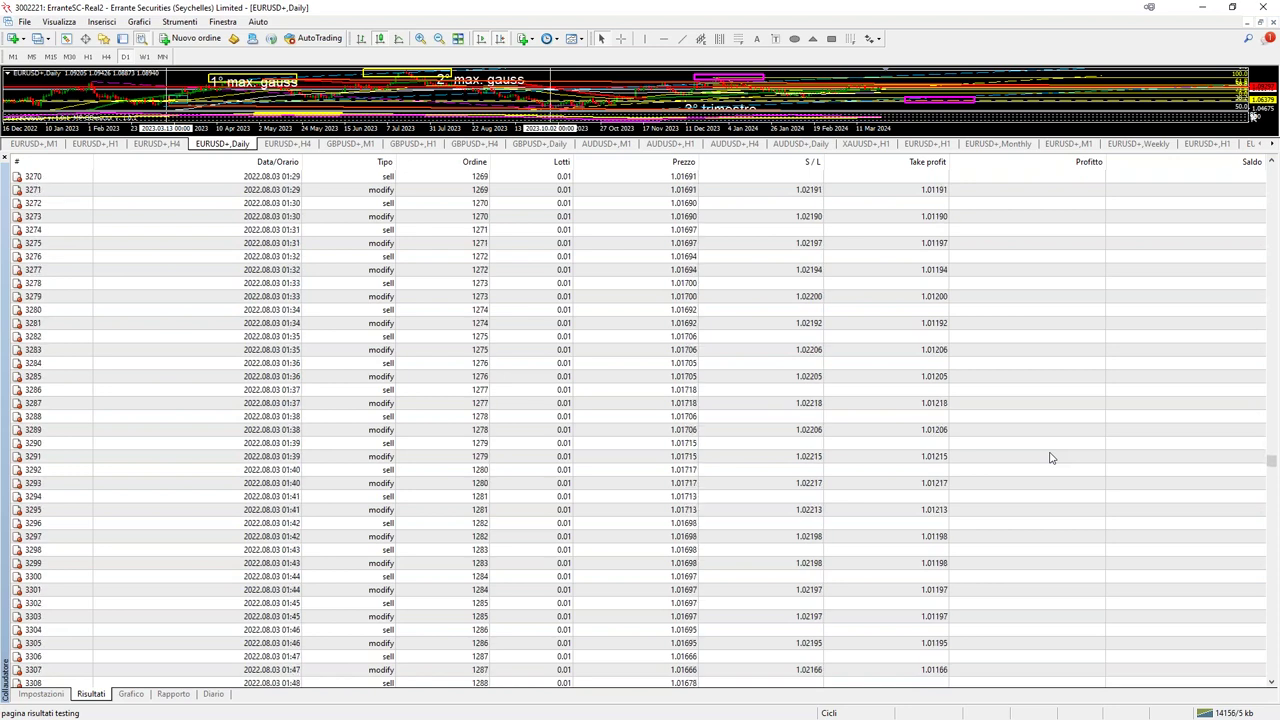
Examine the take-profit closes and their balance between 02:18 and 03:30 on 2022.08.03.
scroll(1011, 457, "down", 16)
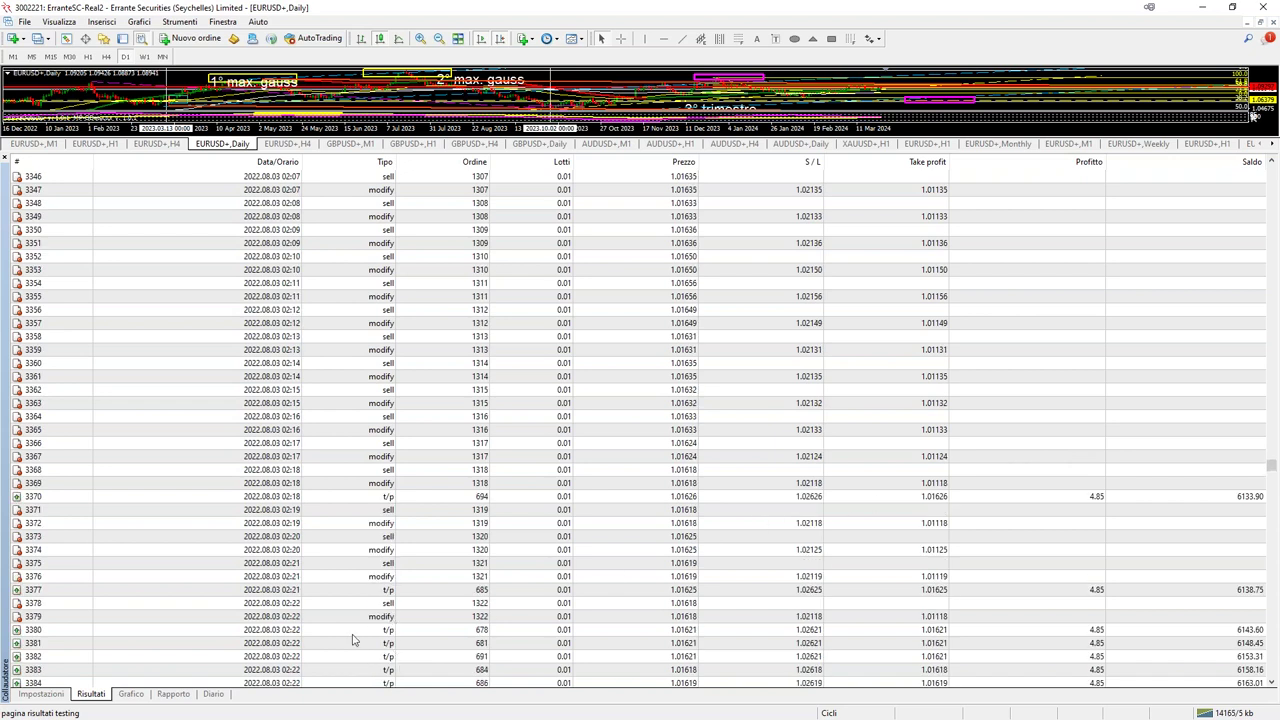
scroll(375, 665, "down", 3)
scroll(1040, 484, "down", 11)
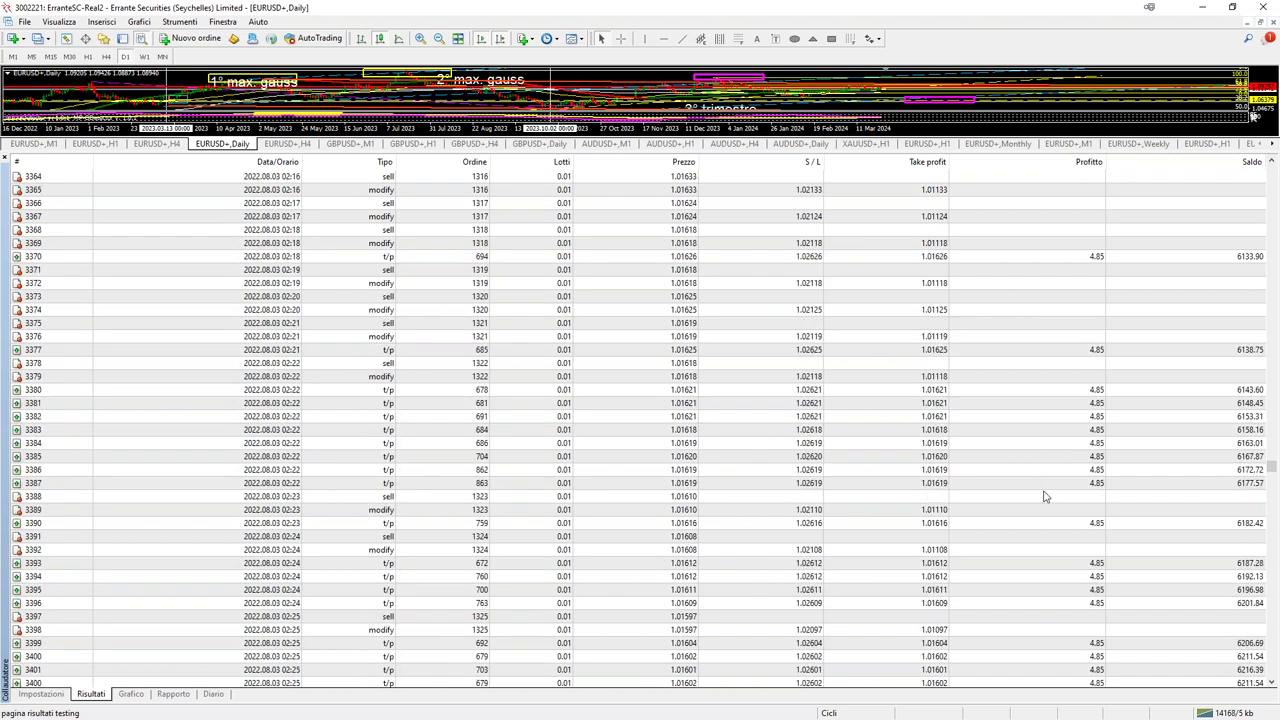
scroll(1045, 496, "down", 20)
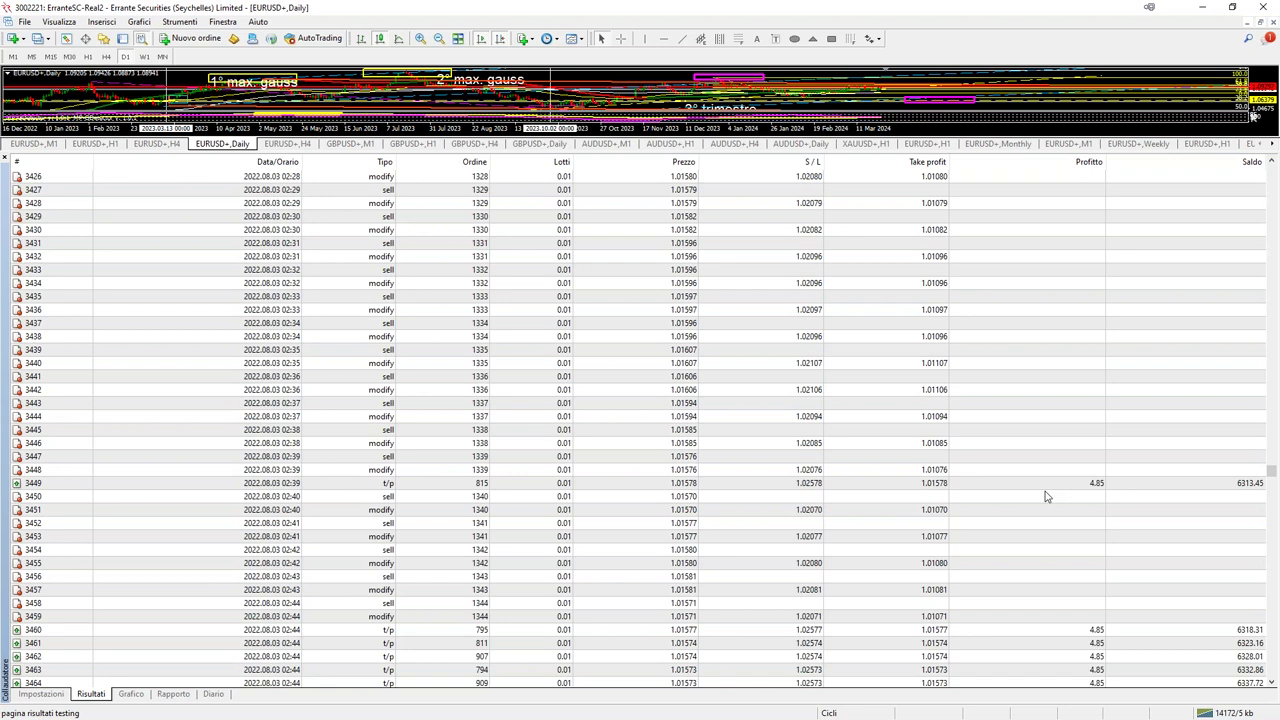
scroll(1045, 496, "down", 20)
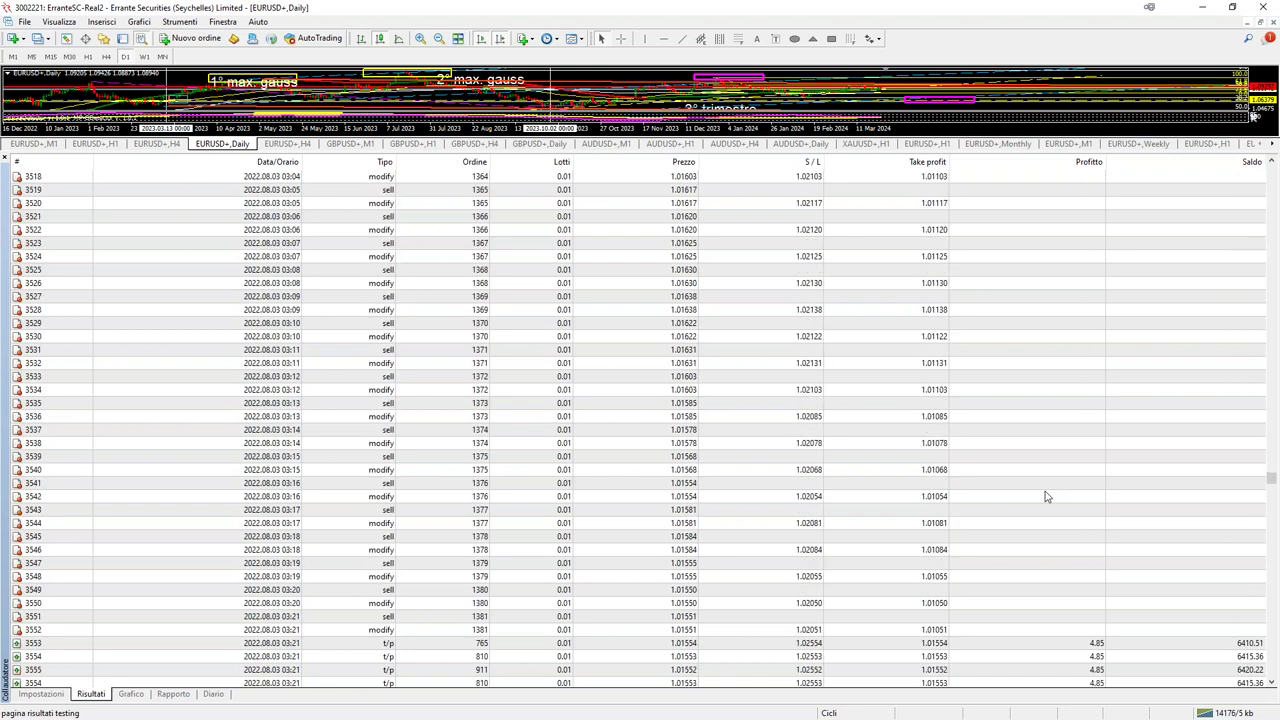
scroll(1045, 496, "down", 20)
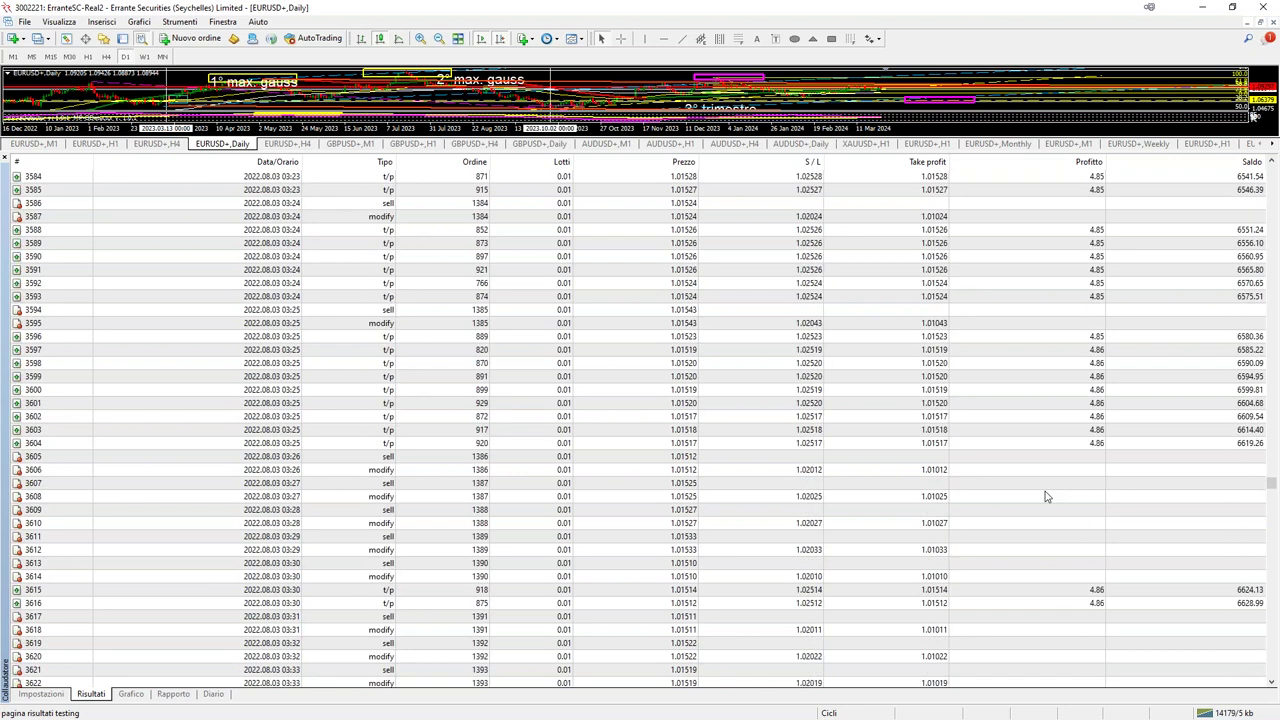
Follow the sell orders in the results list from 03:33 to 05:04 on 2022.08.03.
scroll(777, 600, "down", 19)
scroll(843, 544, "down", 17)
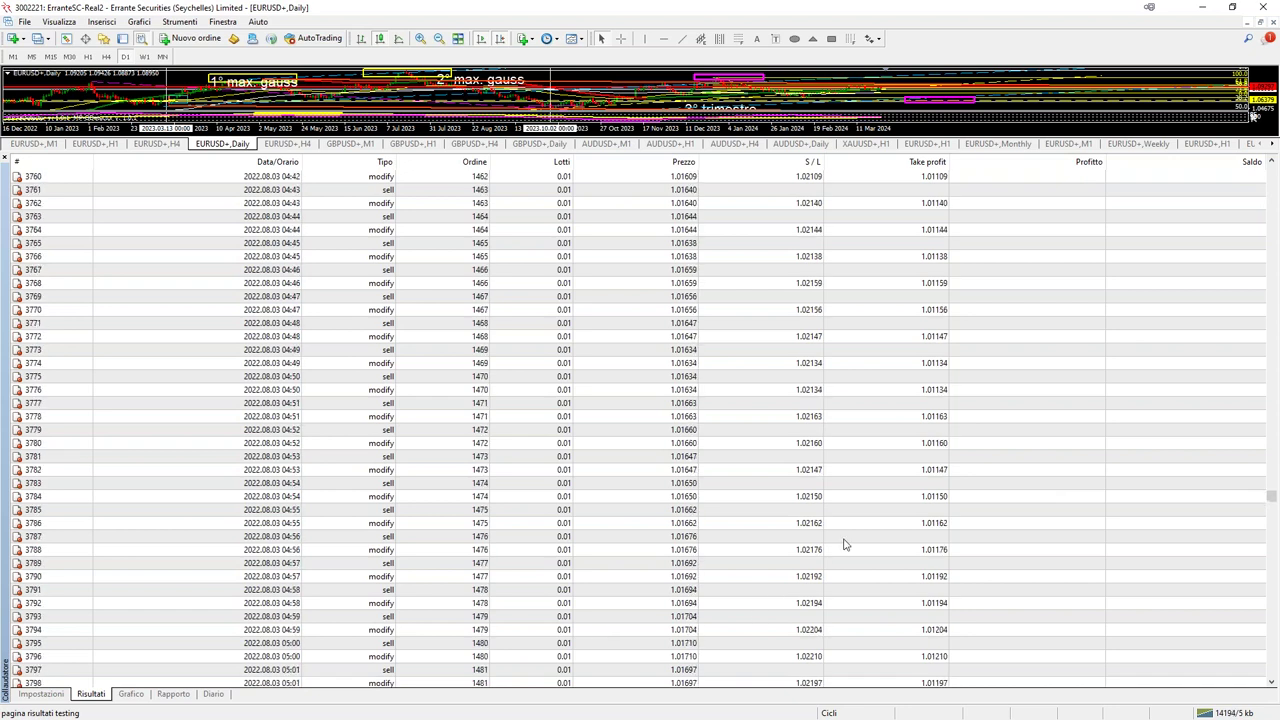
scroll(1060, 492, "down", 3)
scroll(1090, 349, "up", 20)
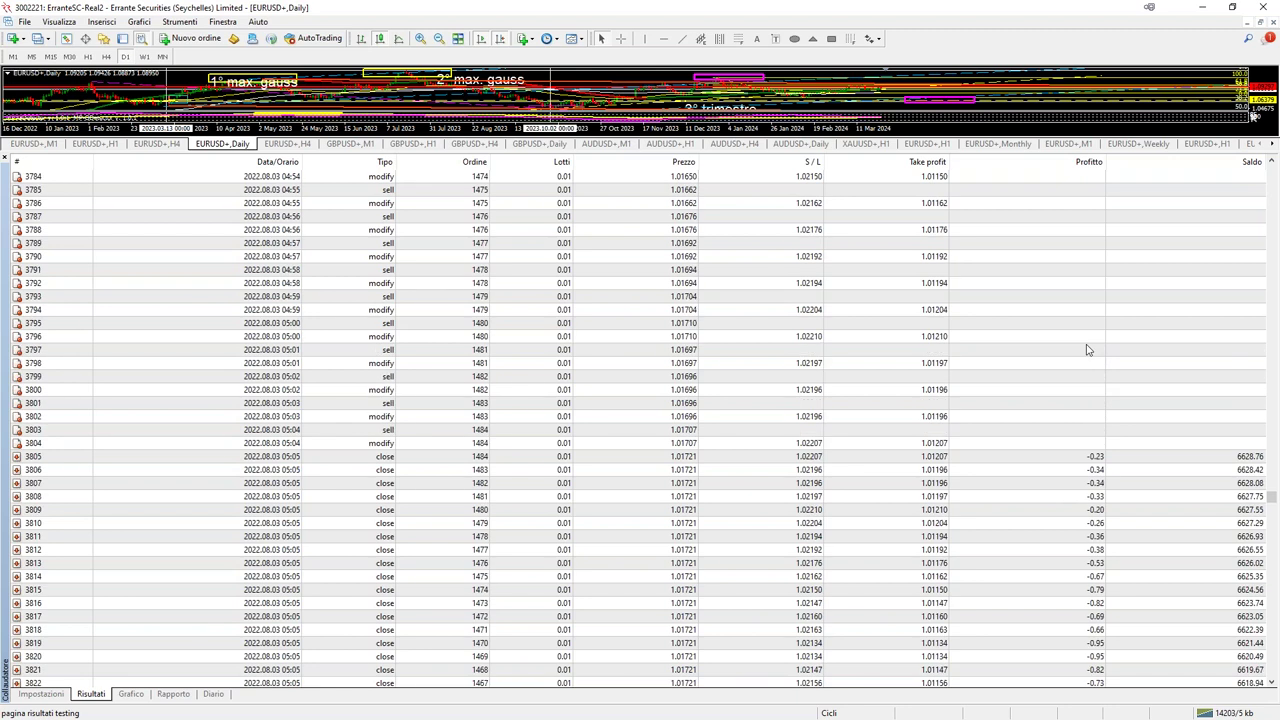
scroll(1100, 370, "down", 16)
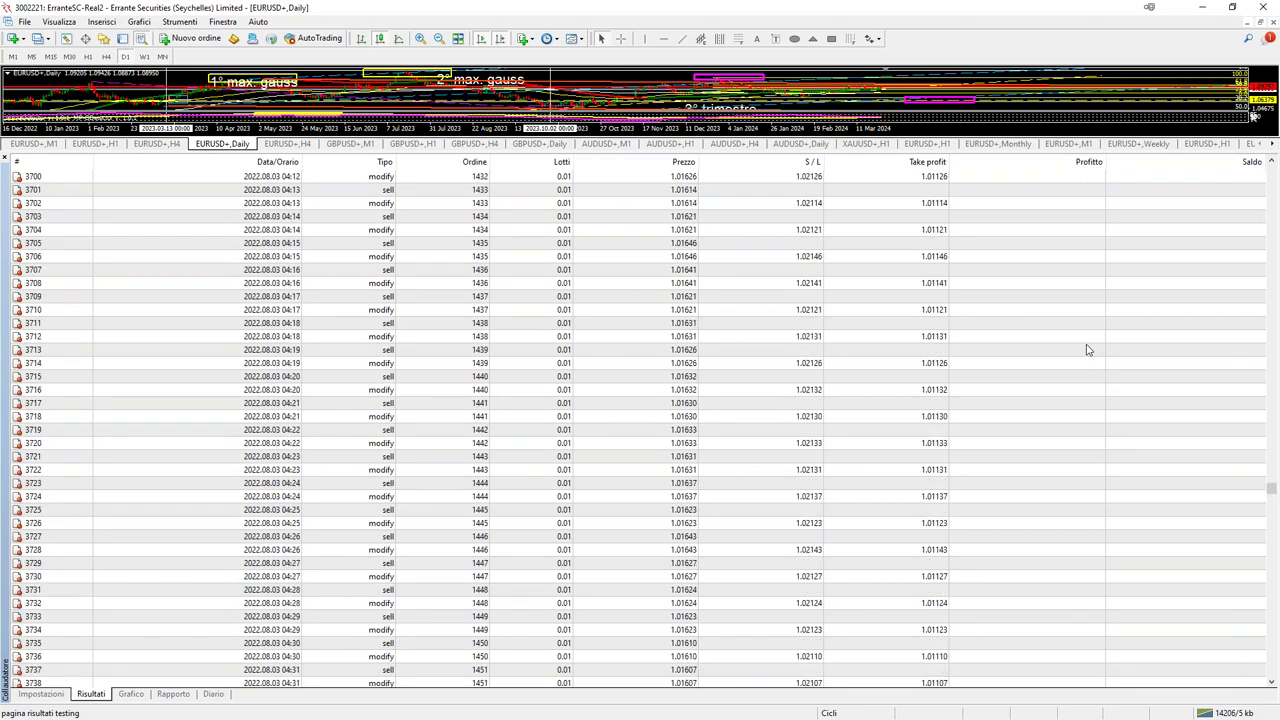
scroll(1115, 387, "down", 12)
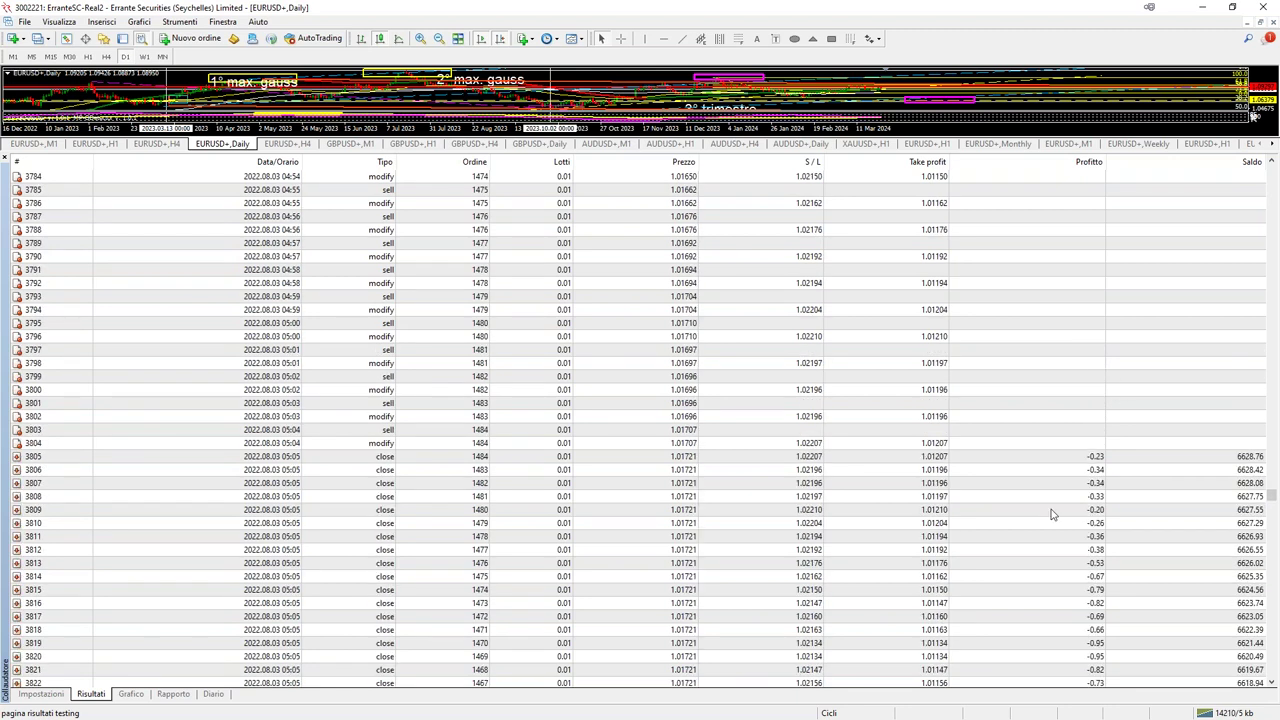
Examine the profit and balance of the closes at 05:05 on 2022.08.03 and select the last one in the block.
scroll(1105, 572, "down", 13)
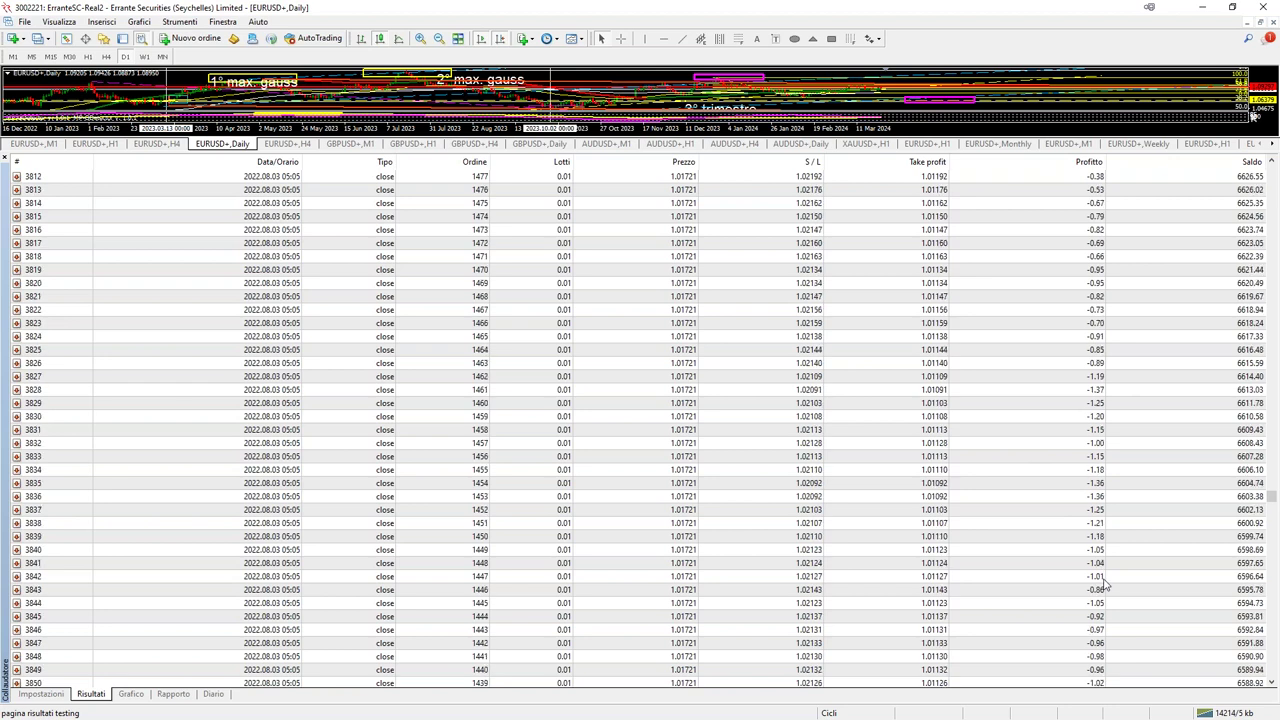
scroll(1105, 580, "down", 20)
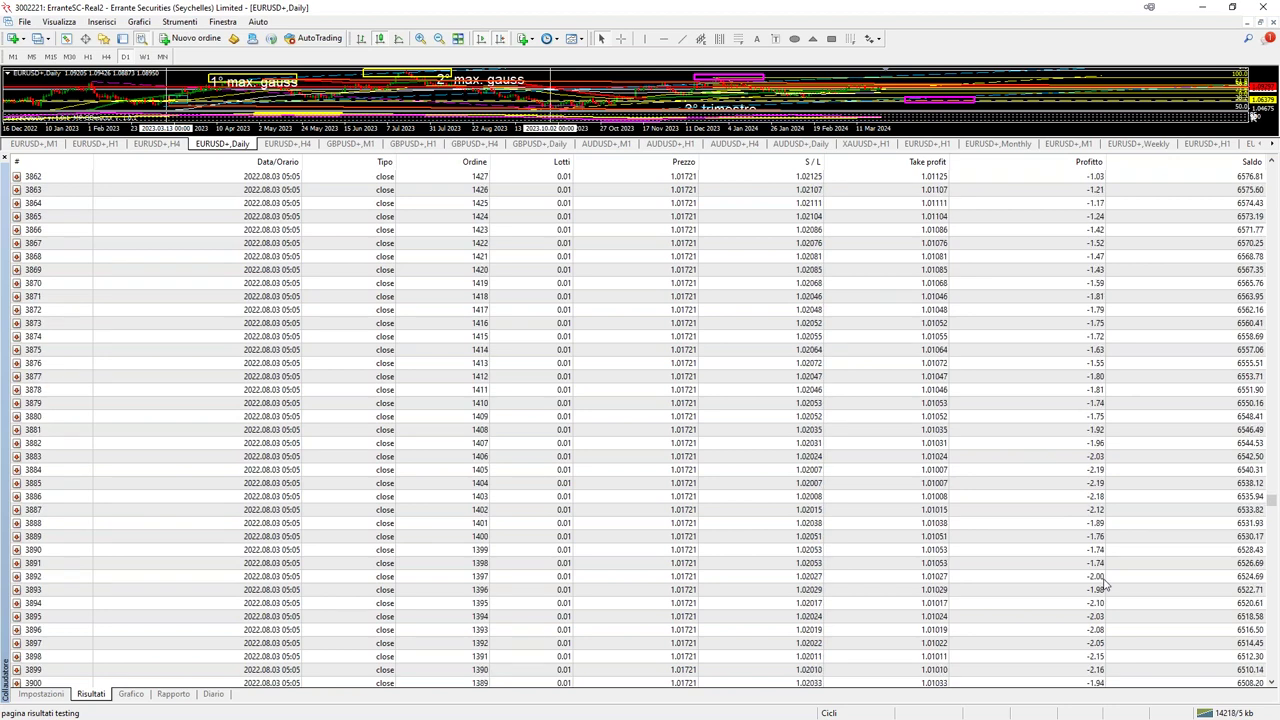
scroll(1097, 603, "down", 20)
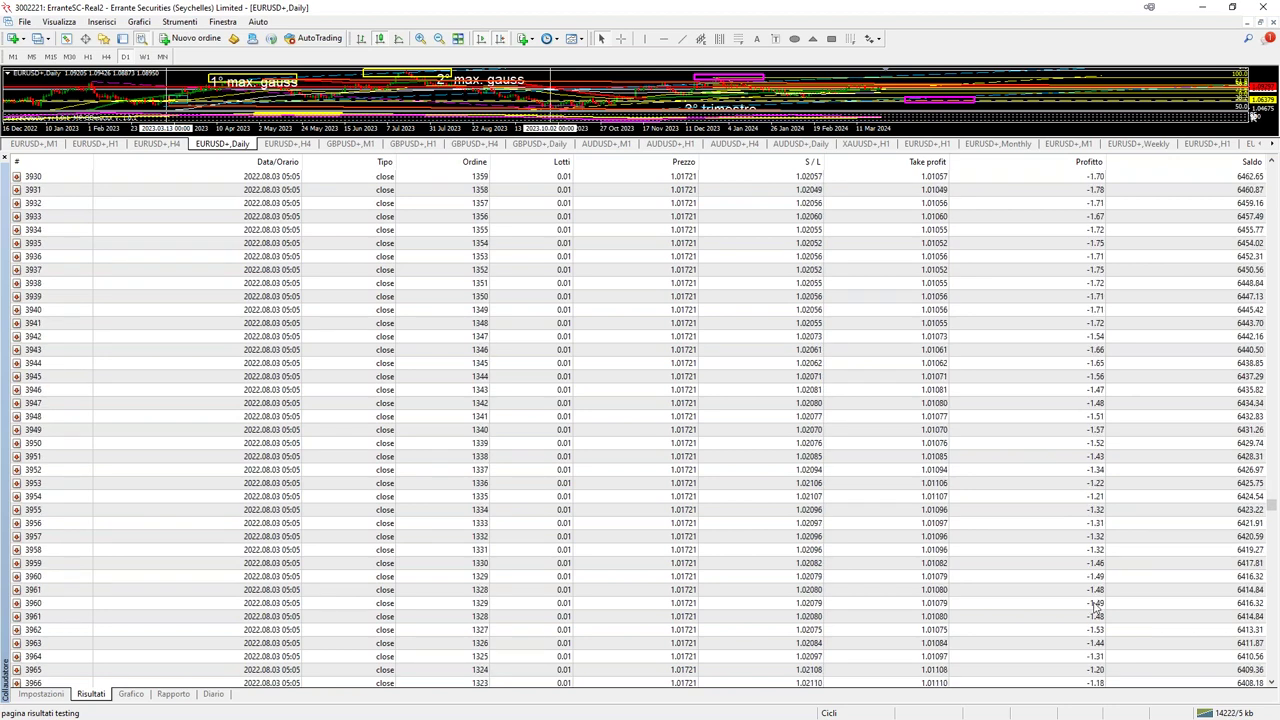
scroll(1097, 605, "down", 20)
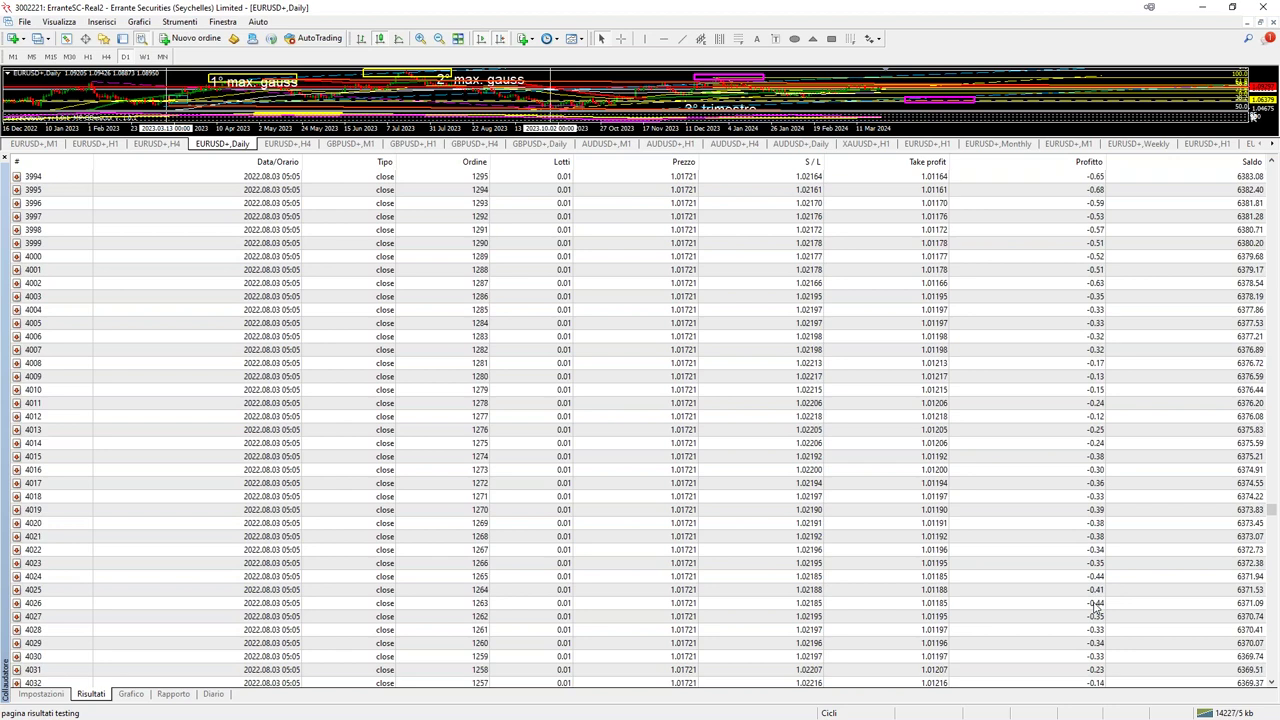
scroll(1097, 605, "down", 20)
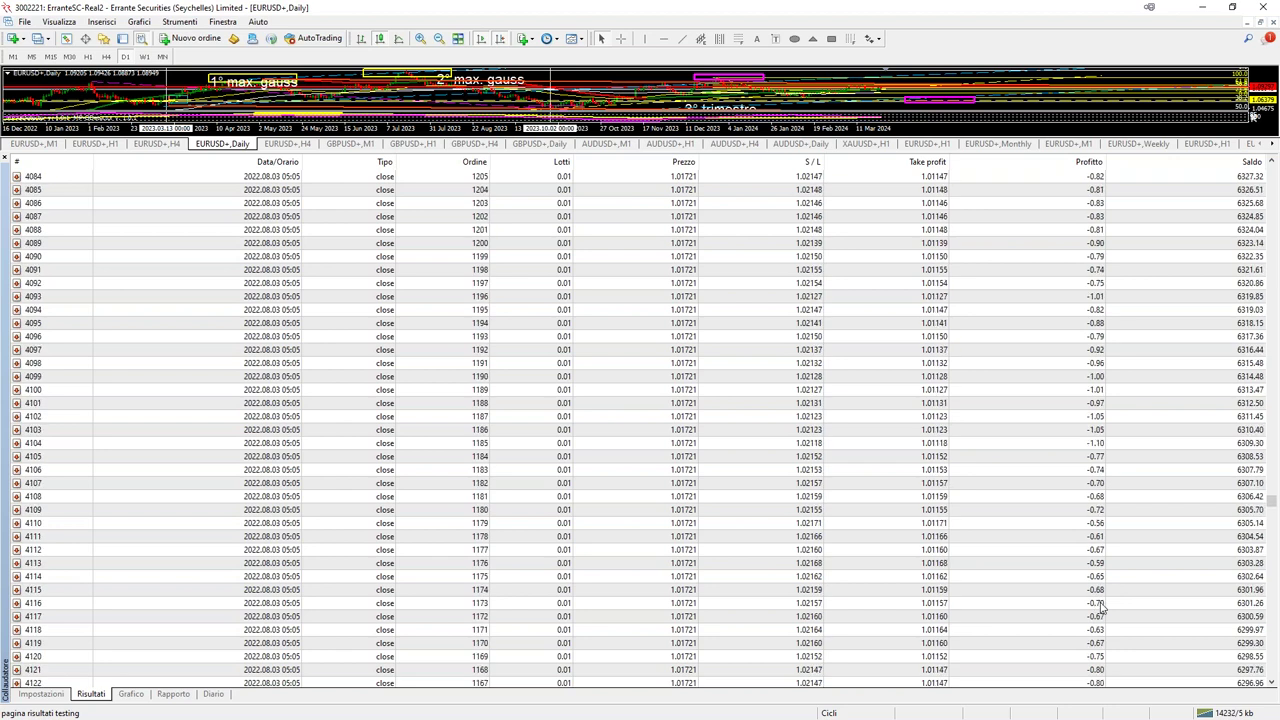
scroll(1110, 611, "down", 11)
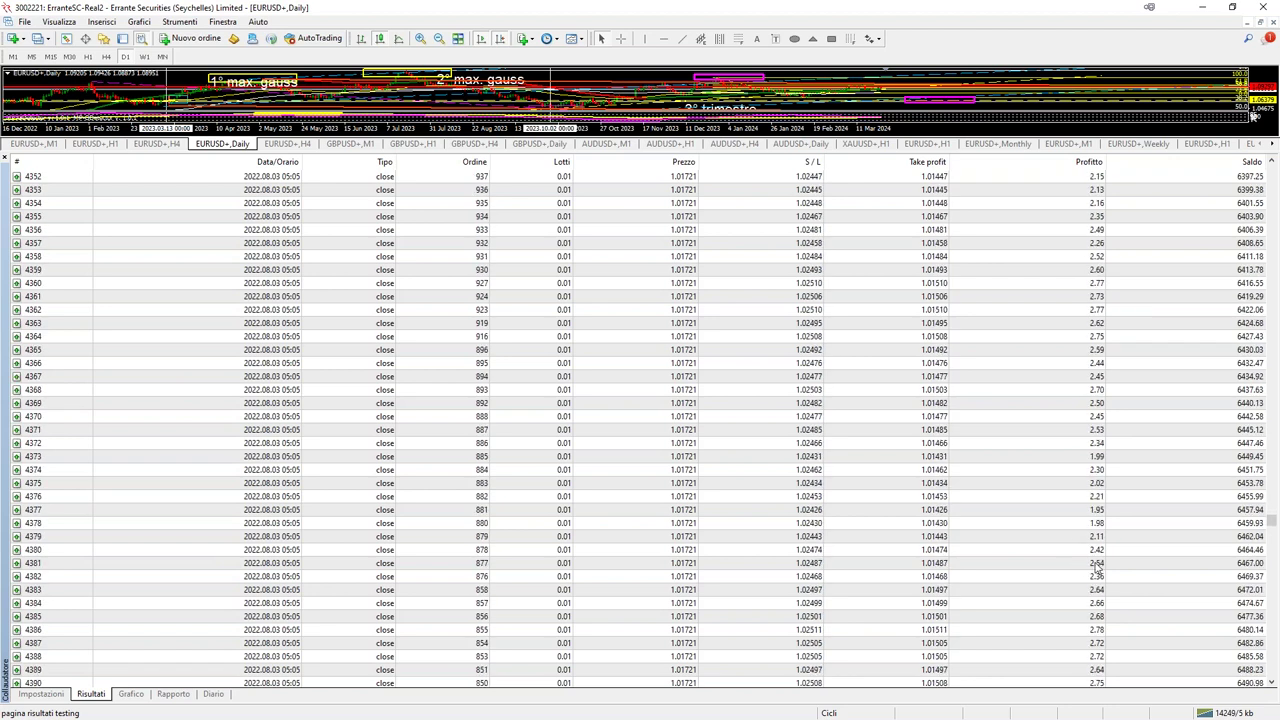
scroll(1097, 566, "down", 20)
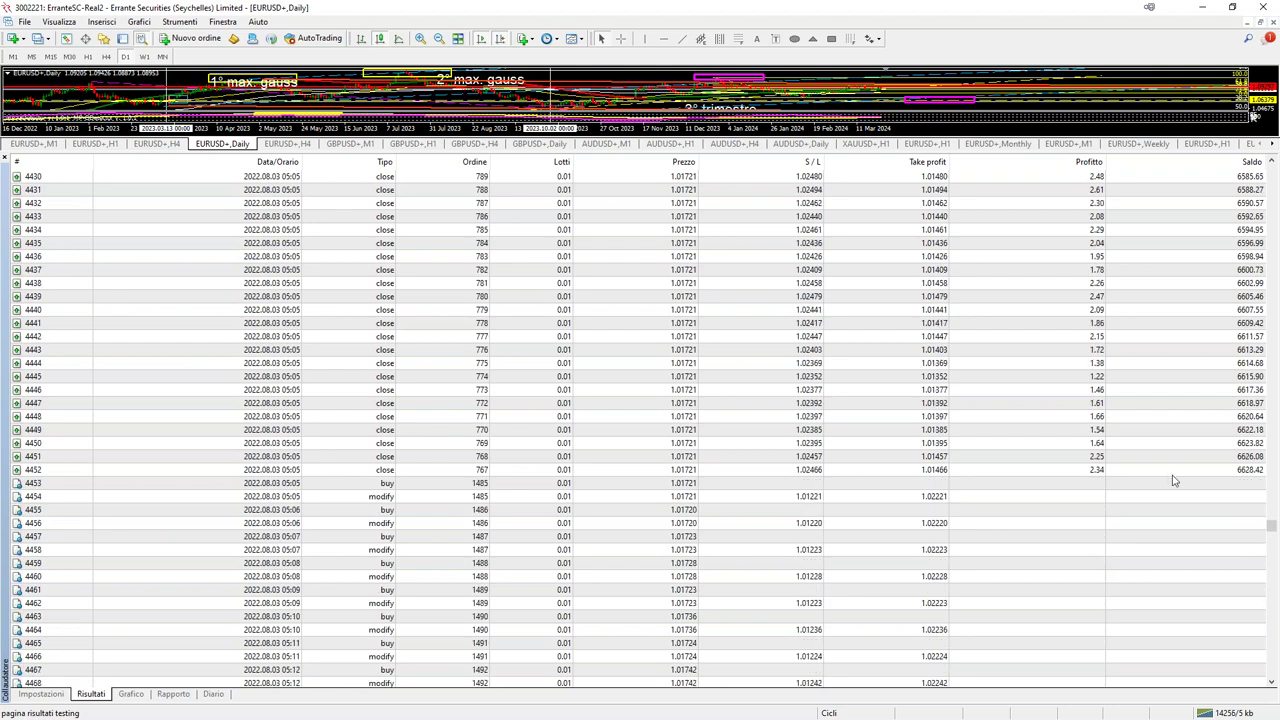
left_click(1168, 472)
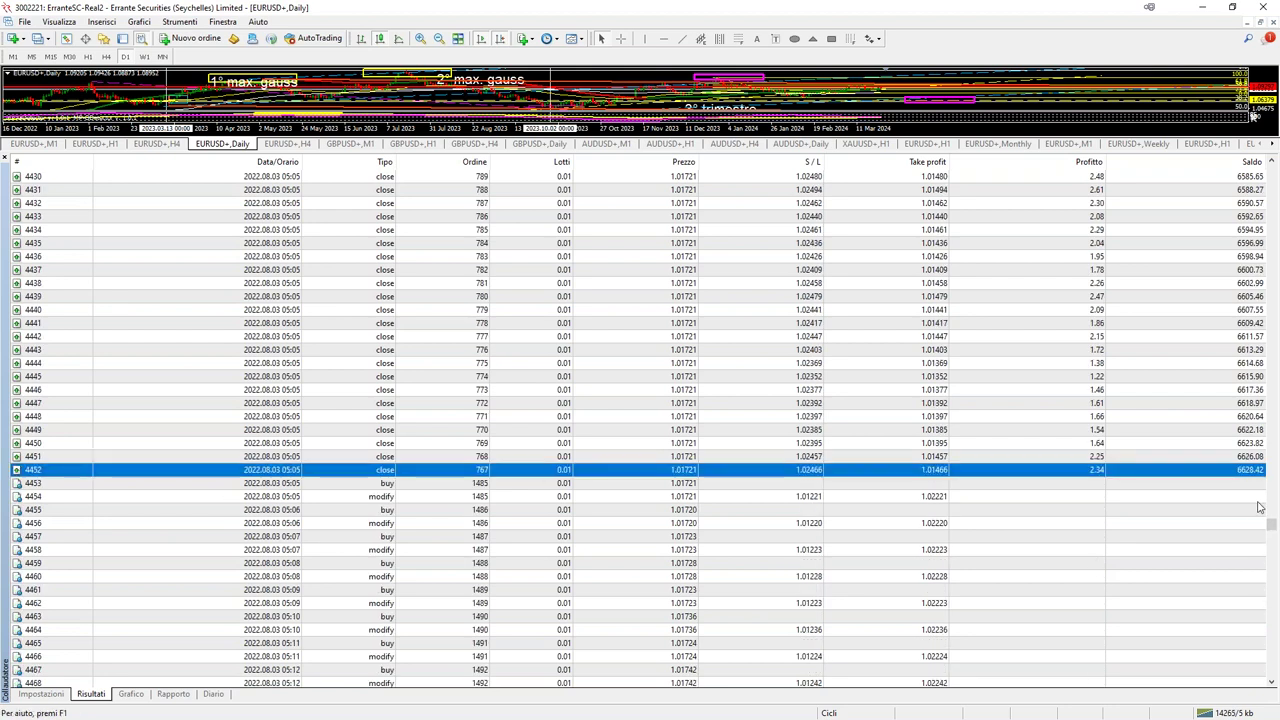
Look at the closes at 14:48 on 2022.08.03 and view the balance and equity curve.
left_click_drag(1273, 525, 1237, 648)
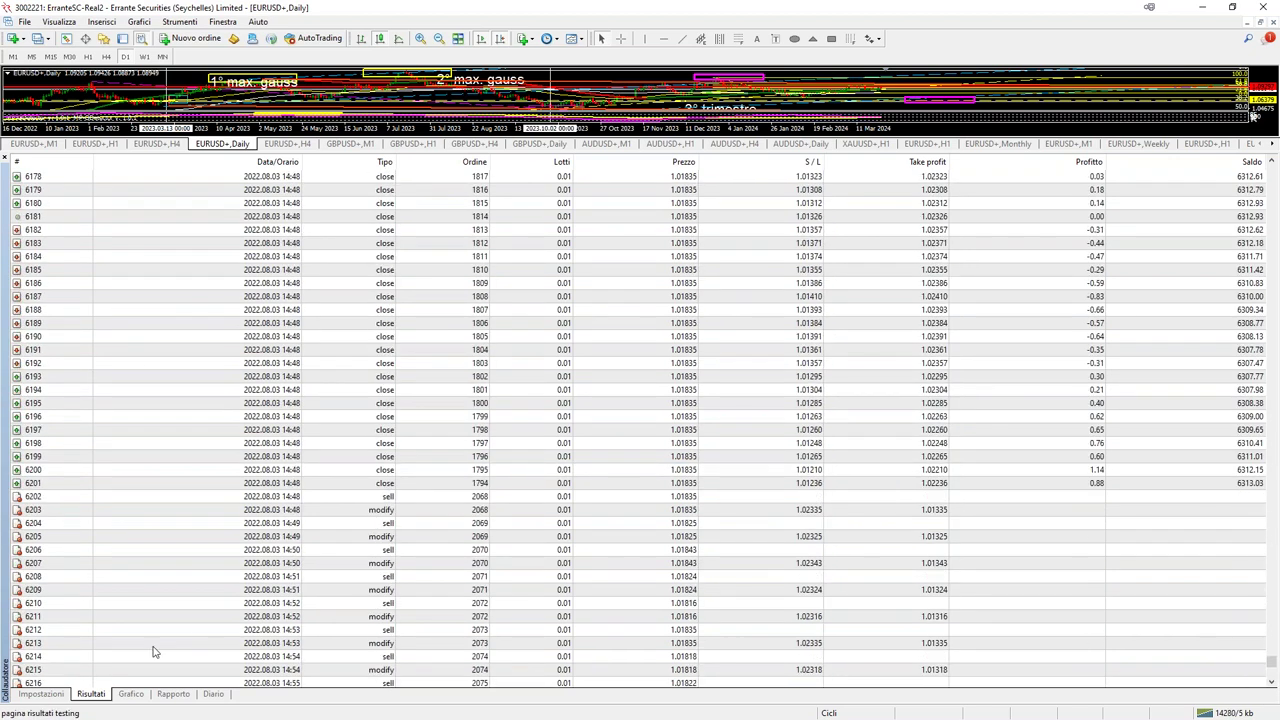
left_click(137, 684)
left_click(131, 694)
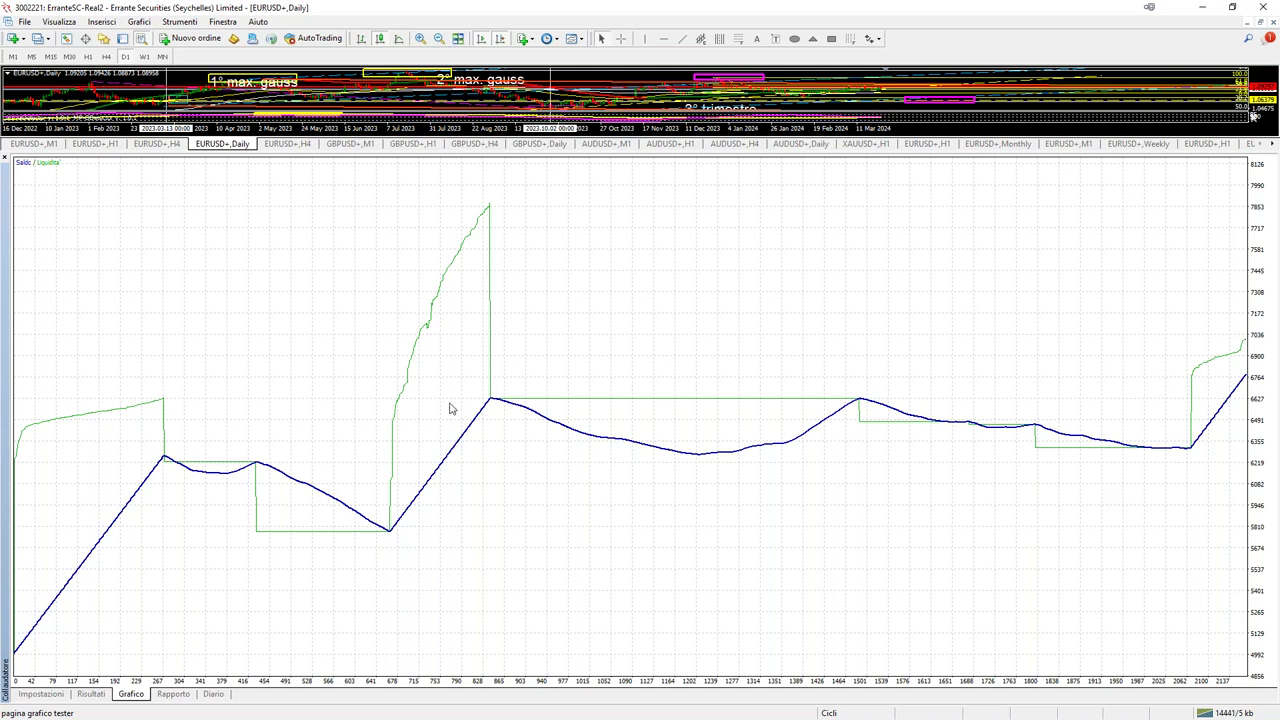
mouse_move(494, 402)
Follow the orders from 14:48 to 19:29 on 2022.08.03 in the results list and view the balance curve again.
left_click(91, 694)
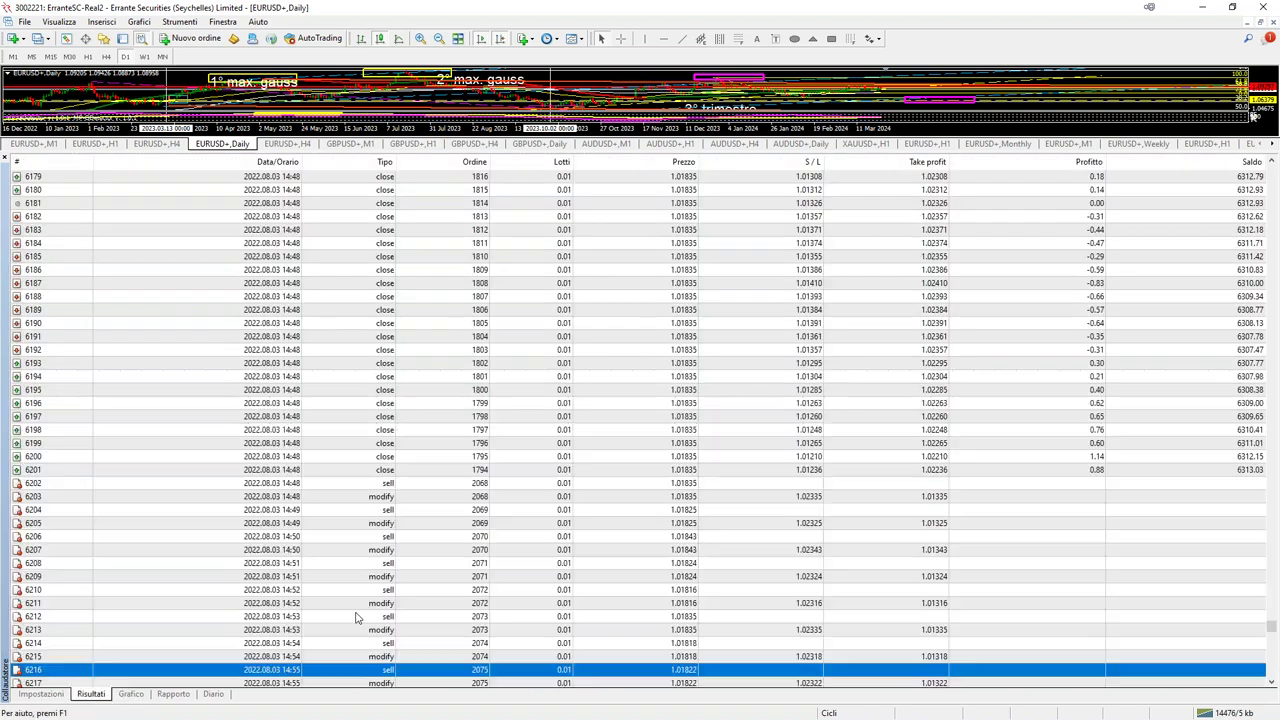
scroll(369, 601, "down", 20)
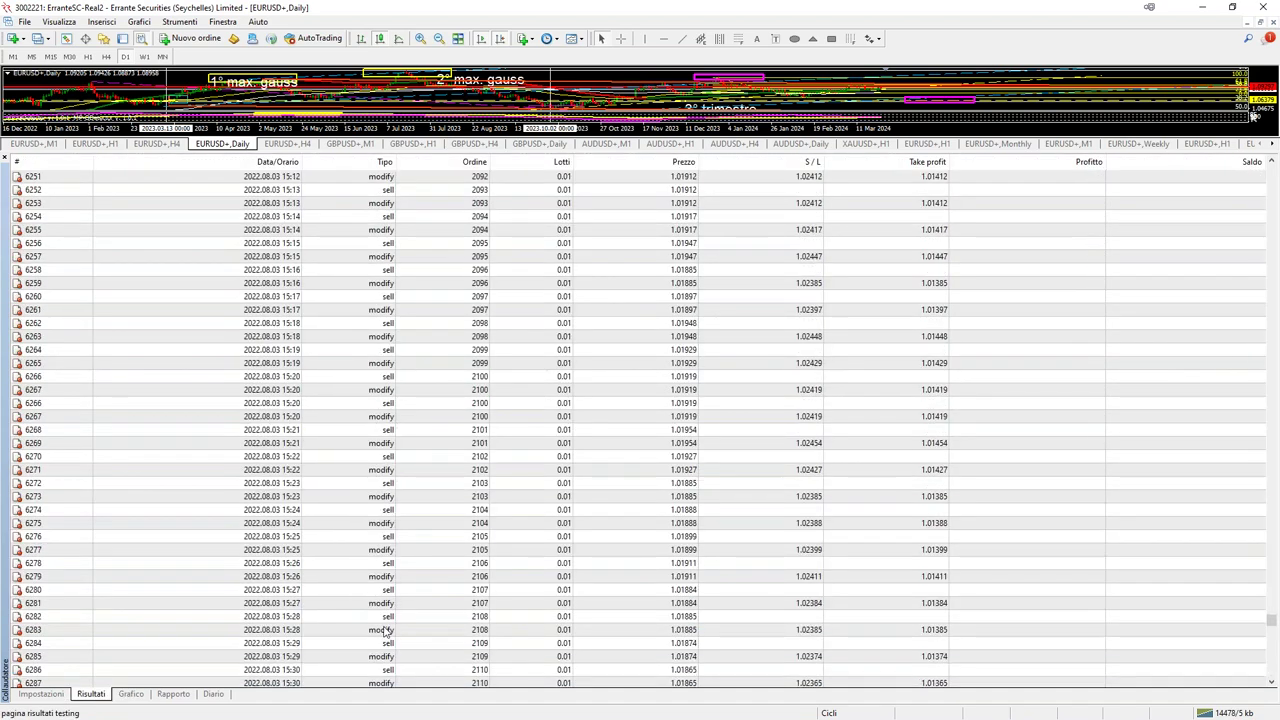
scroll(380, 629, "down", 20)
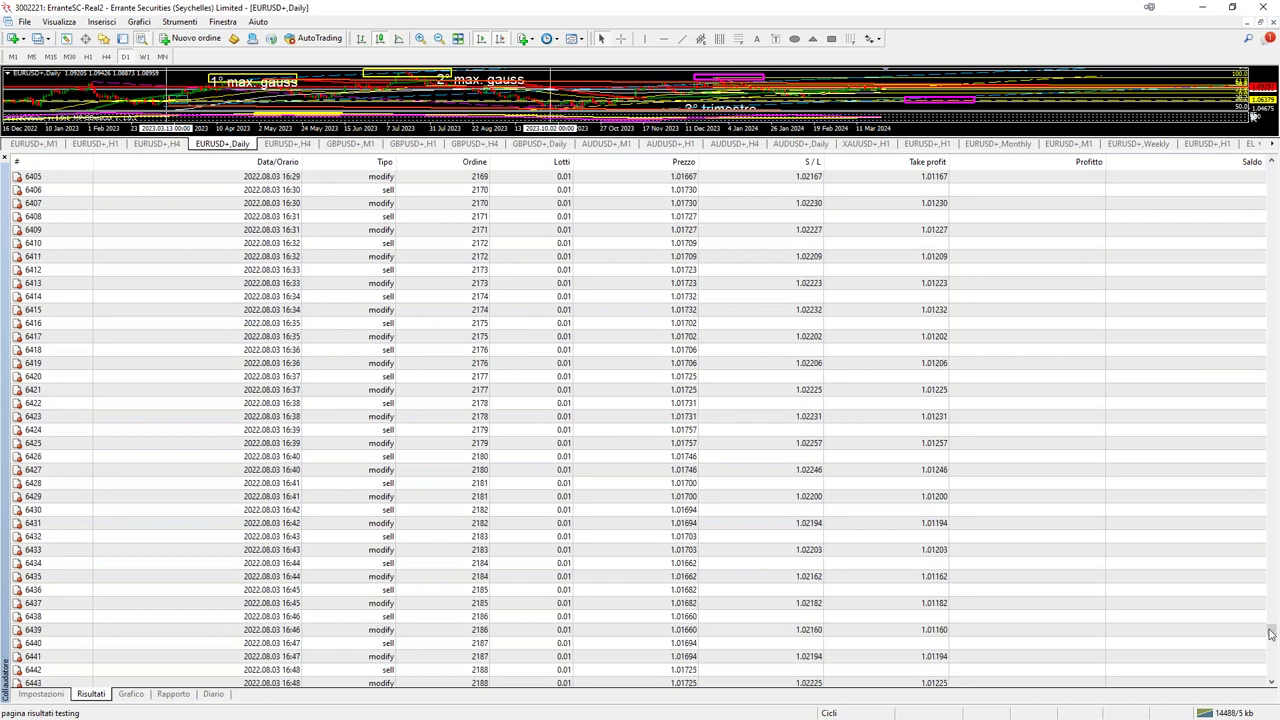
left_click_drag(1270, 633, 1268, 690)
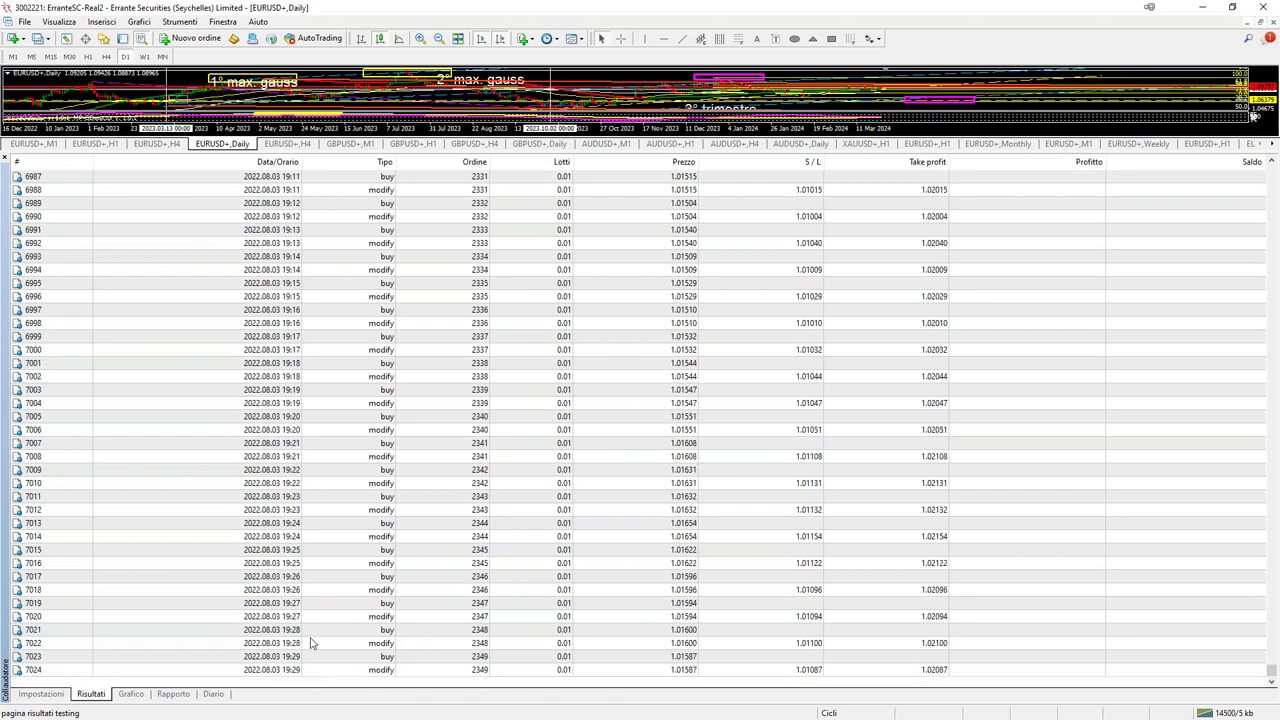
left_click(139, 697)
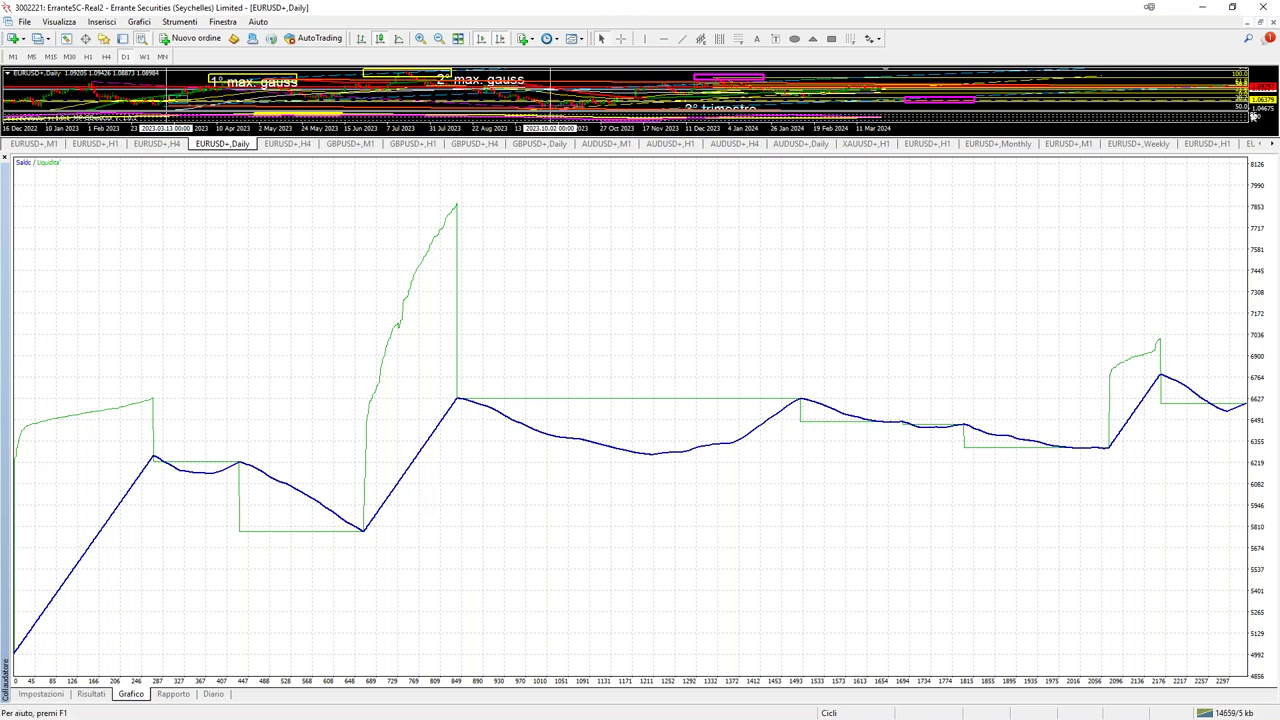
Examine the entry prices of the buy orders from 20:04 to 21:59 on 2022.08.03 and compare them with the balance curve.
left_click(100, 694)
scroll(780, 480, "down", 20)
scroll(788, 436, "down", 4)
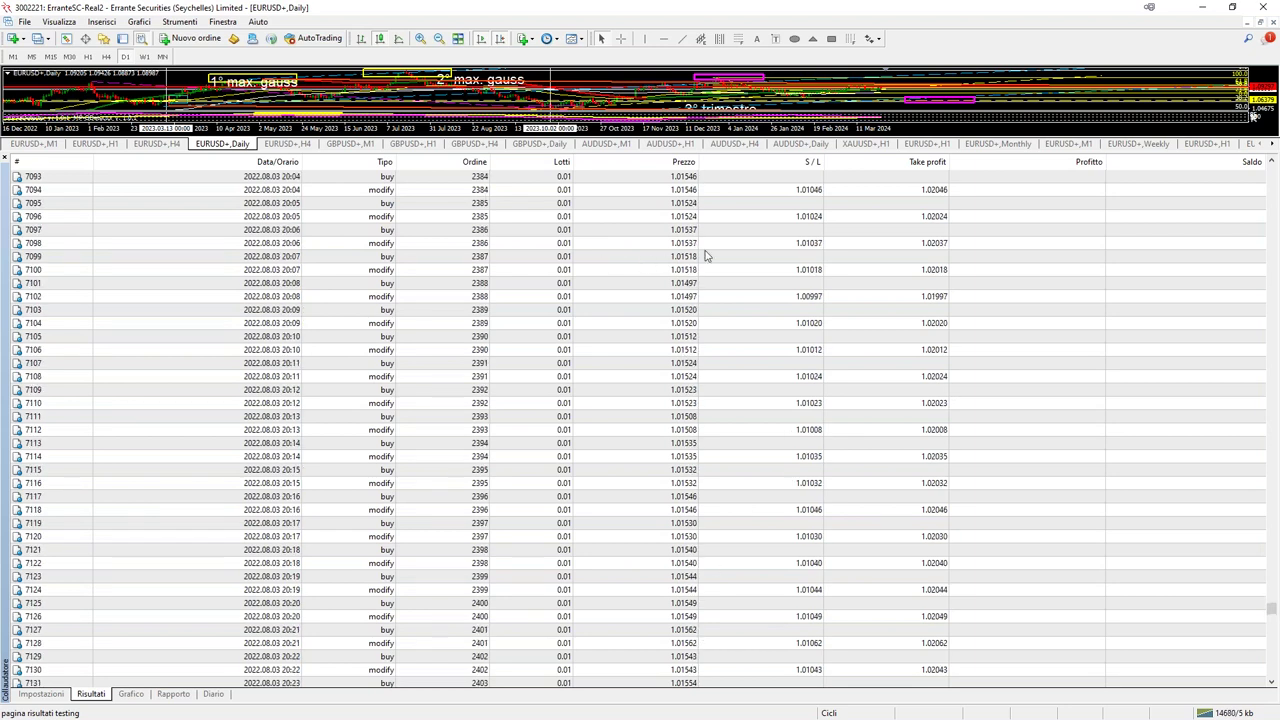
left_click(690, 245)
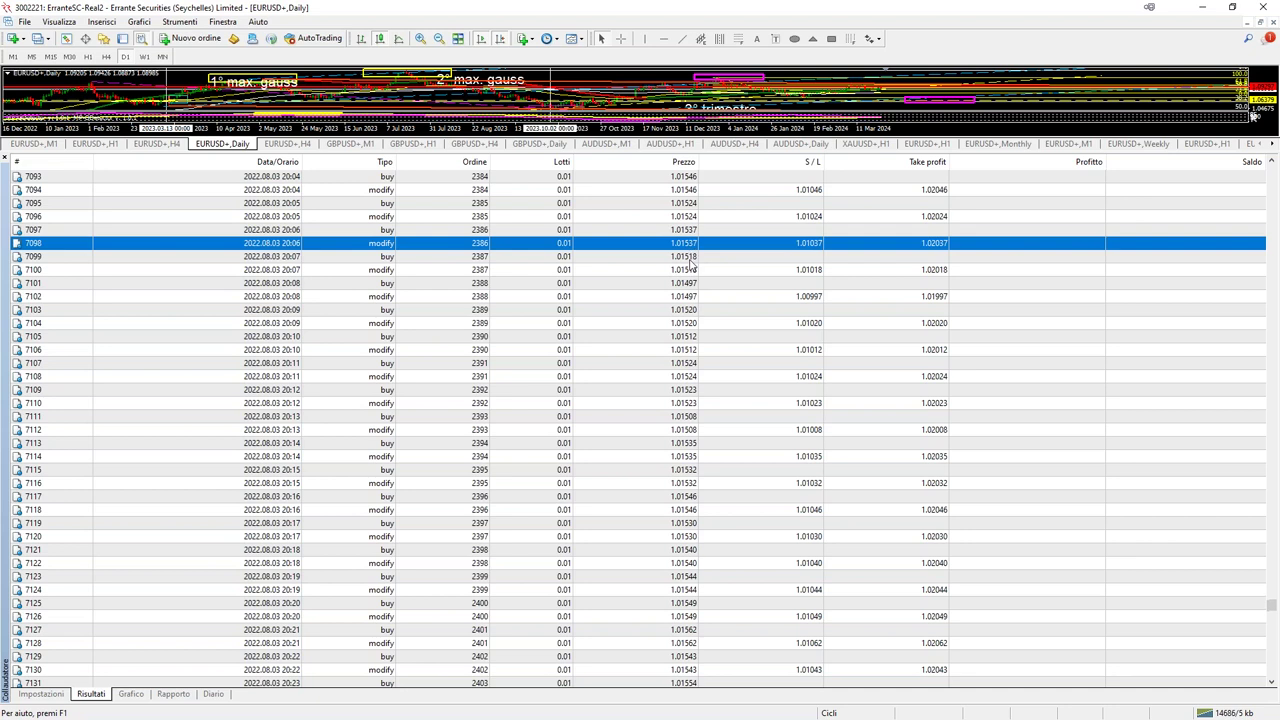
scroll(680, 330, "down", 5)
scroll(676, 400, "down", 12)
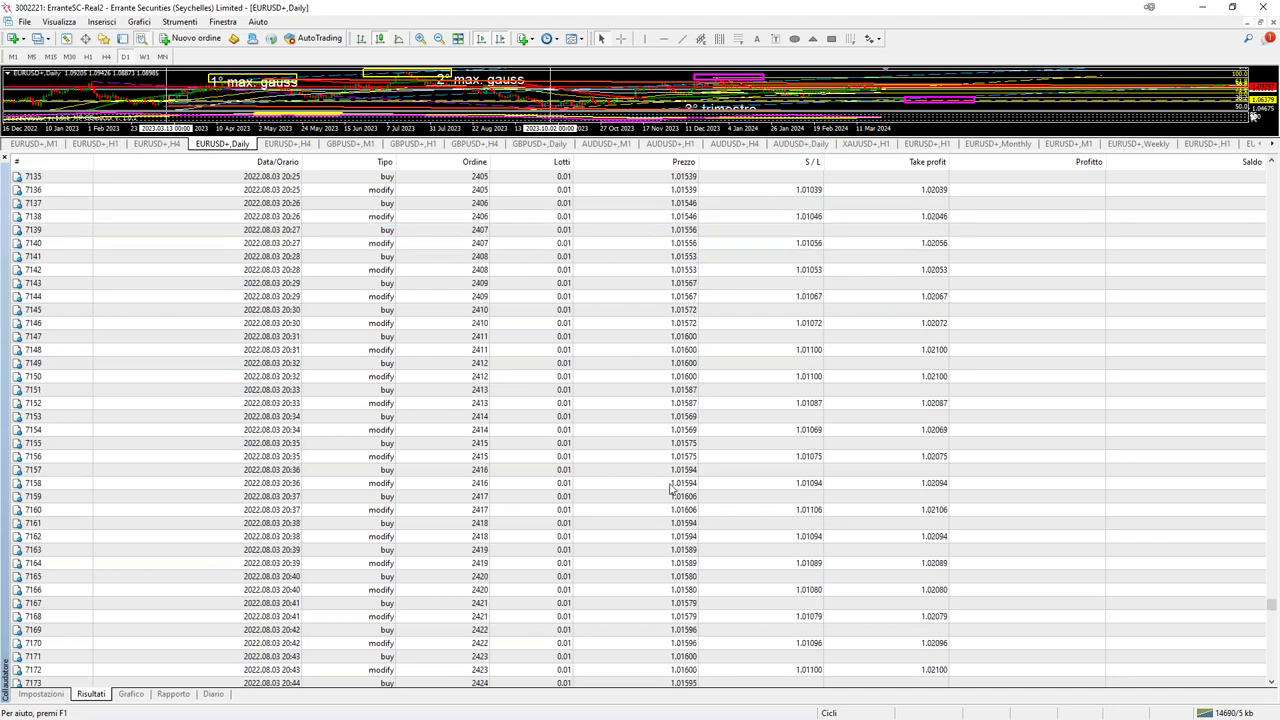
left_click(686, 657)
scroll(690, 652, "down", 16)
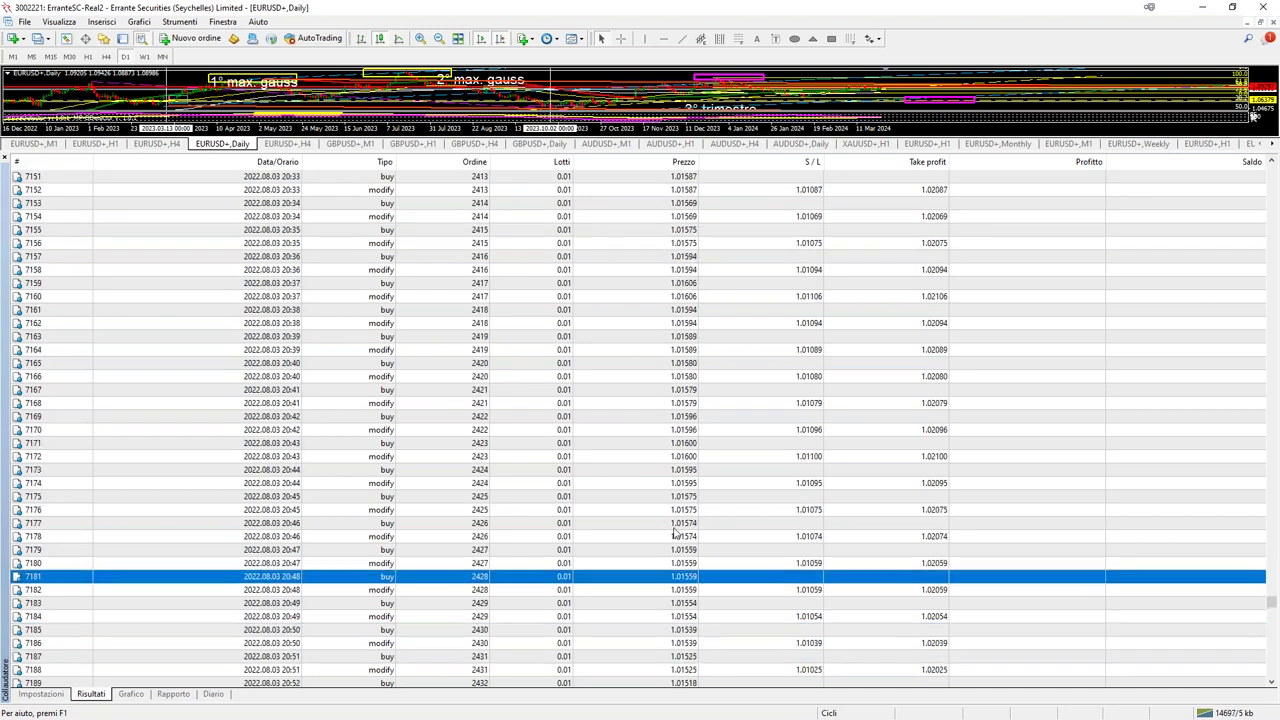
scroll(695, 648, "down", 11)
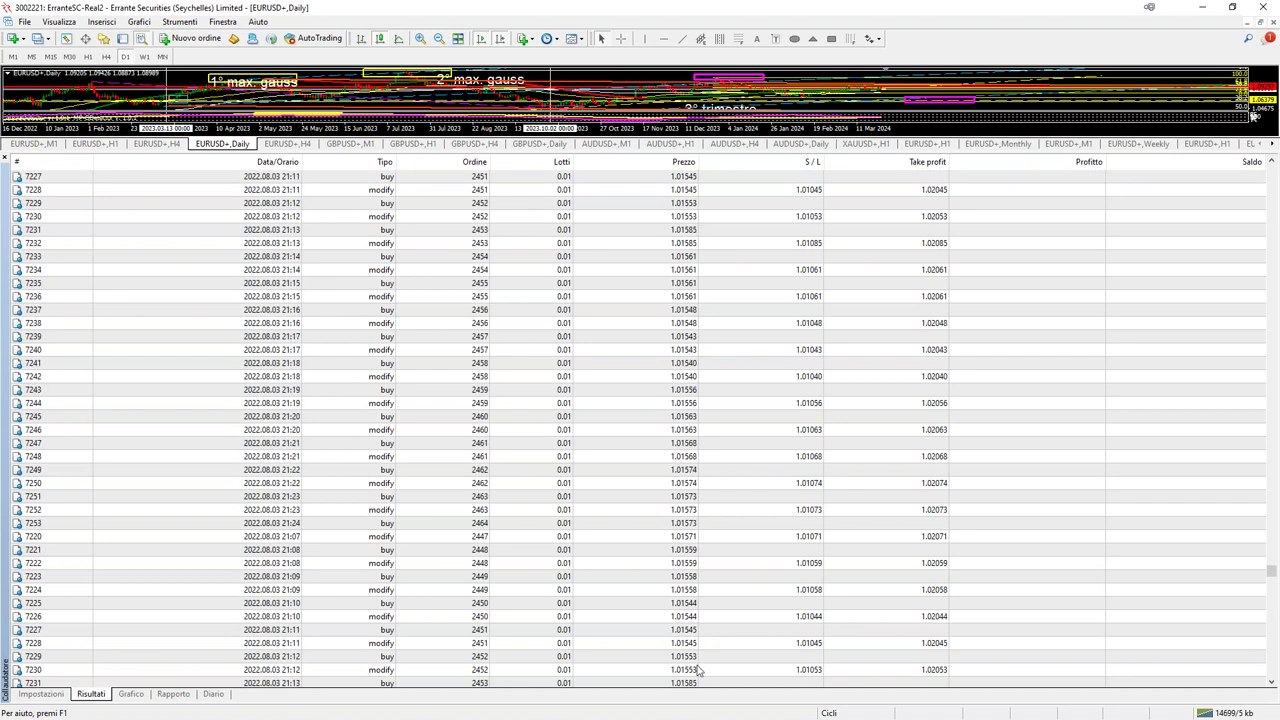
scroll(733, 515, "down", 20)
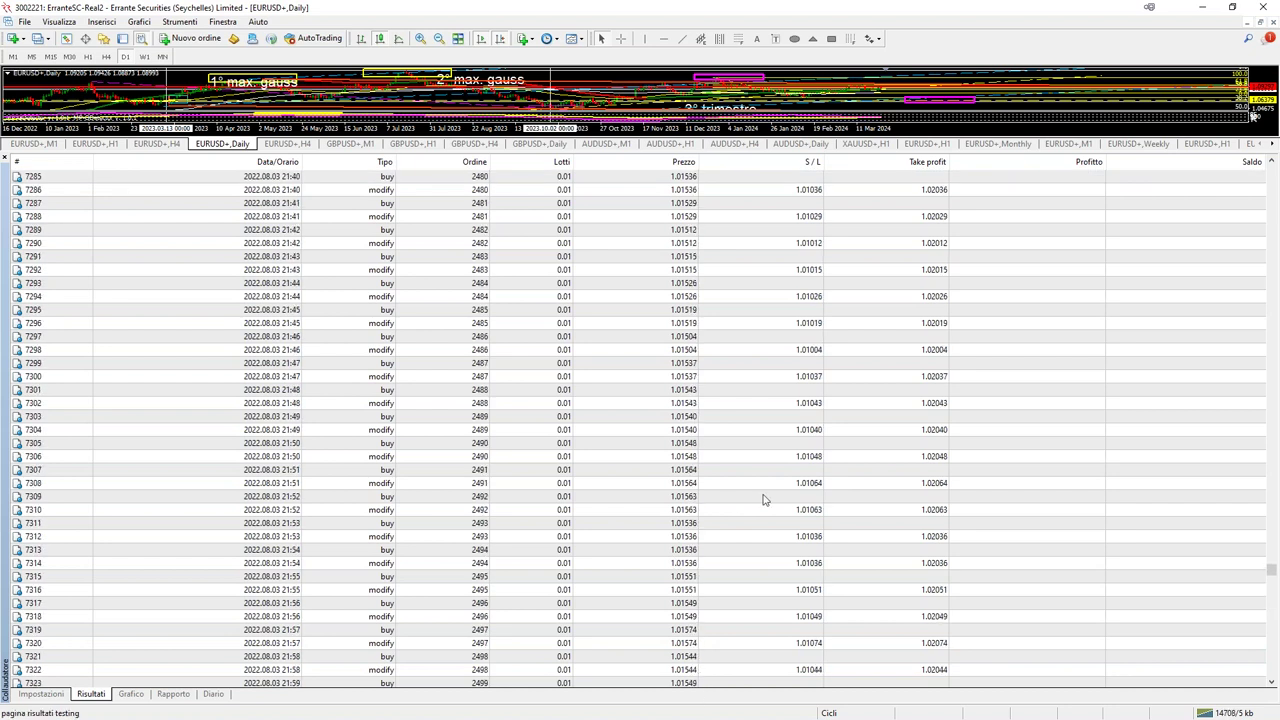
left_click(143, 695)
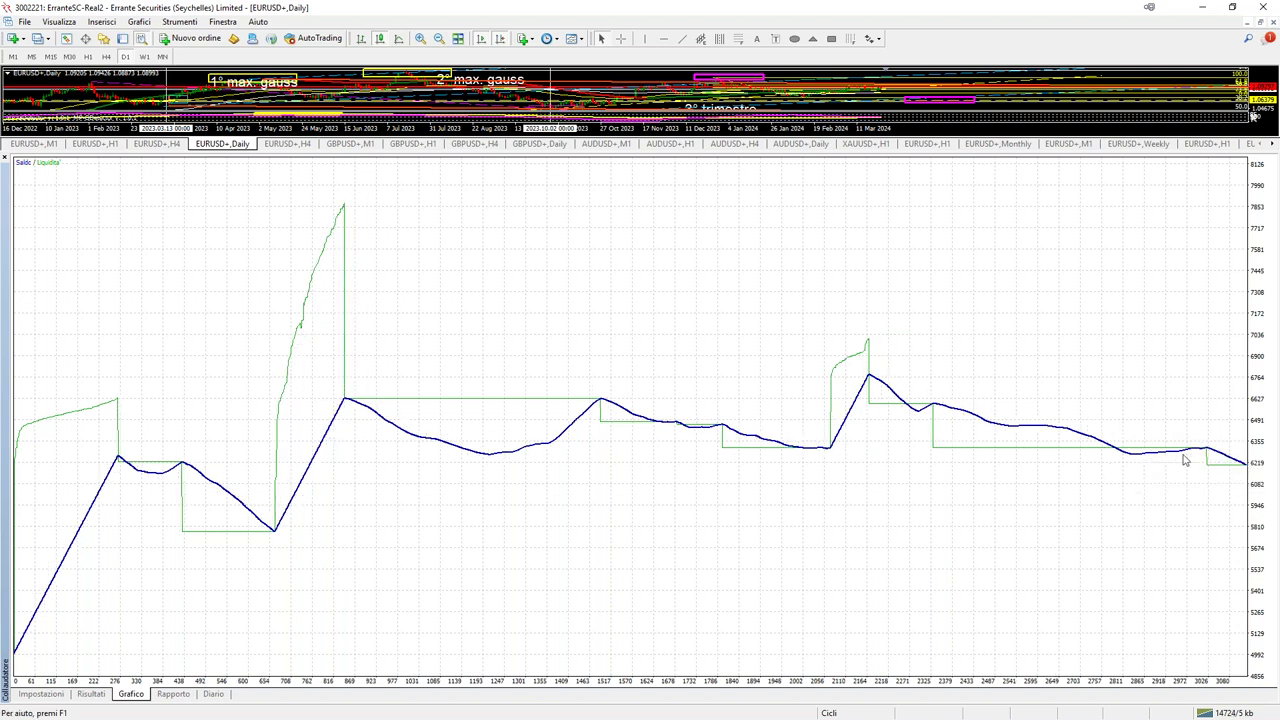
Follow the buy orders in the results list from 03:04 on 2022.08.04 to the closes at 06:47.
left_click(97, 696)
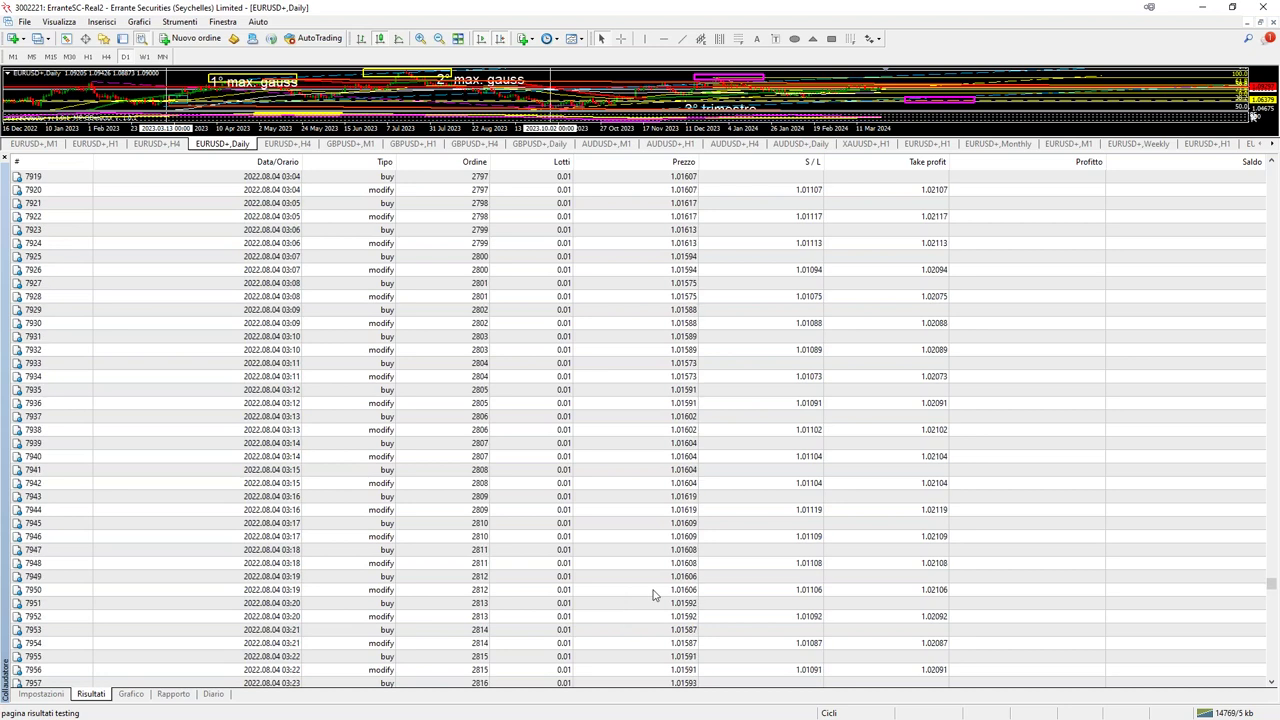
left_click(1266, 590)
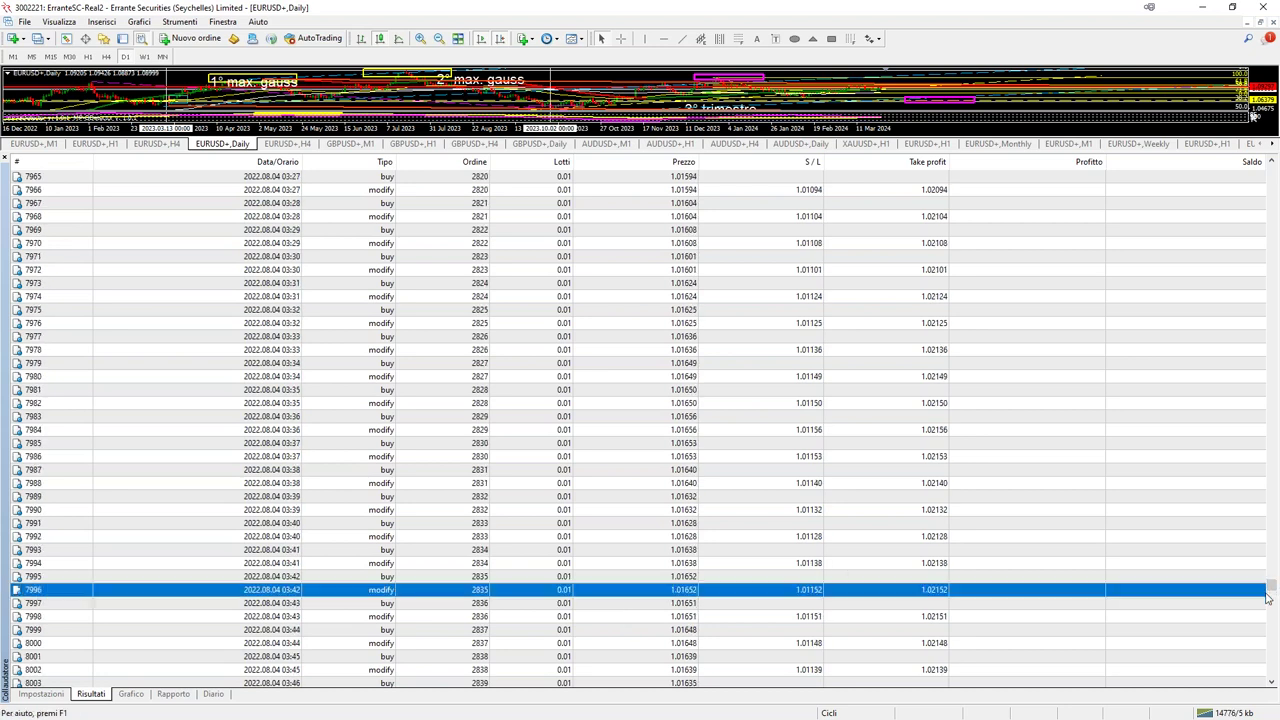
left_click_drag(1274, 592, 1273, 608)
scroll(1133, 582, "down", 17)
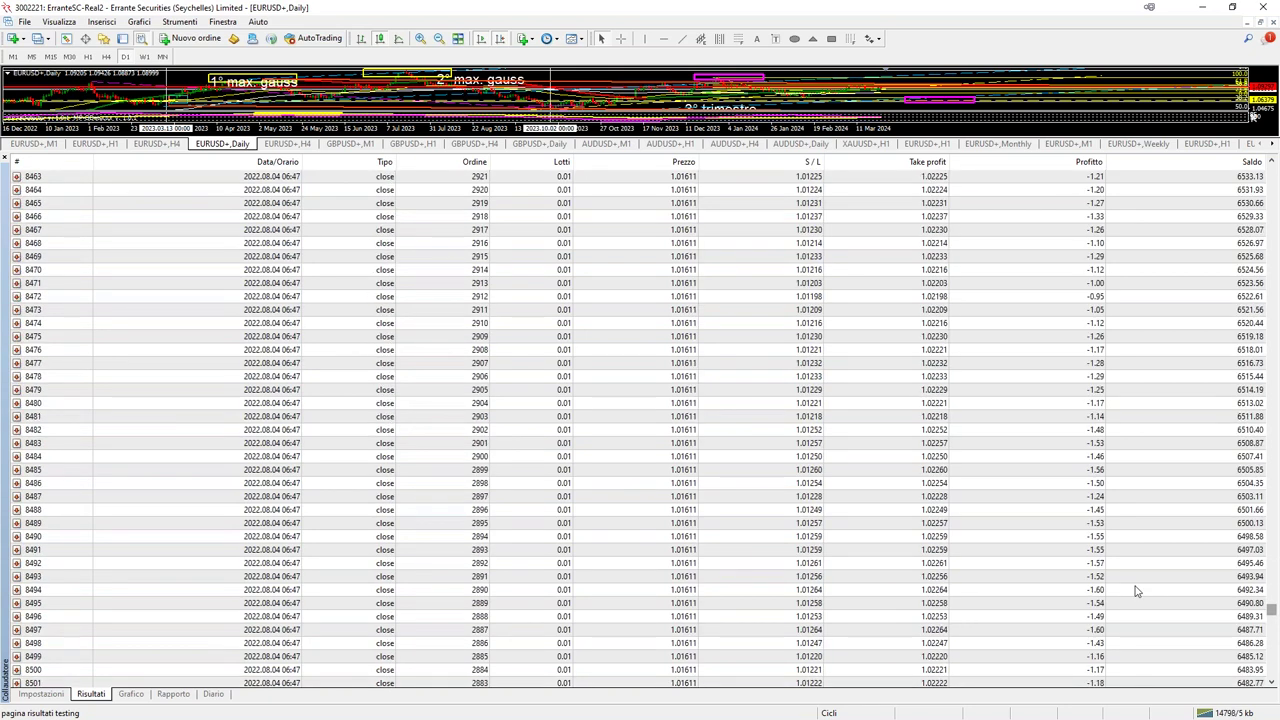
Examine the profit and balance of the 06:47 closes on 2022.08.04 down to the first sell orders after them.
scroll(1135, 592, "down", 20)
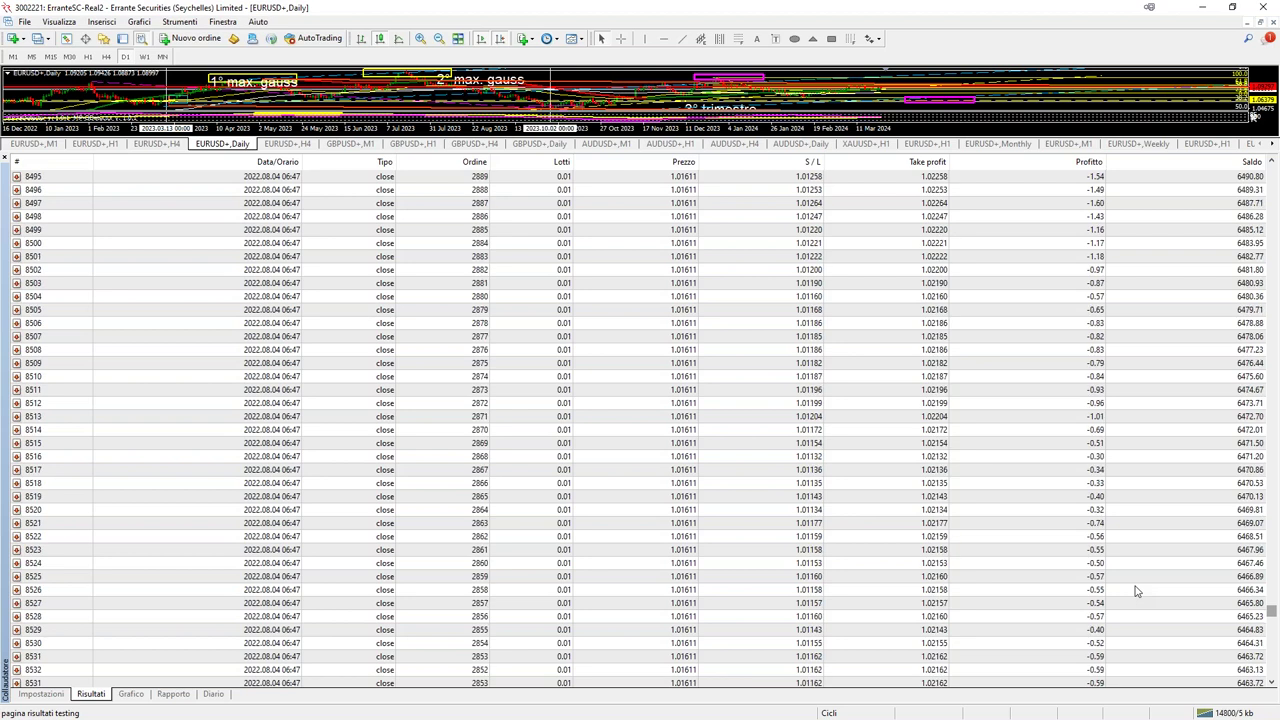
scroll(1131, 566, "down", 20)
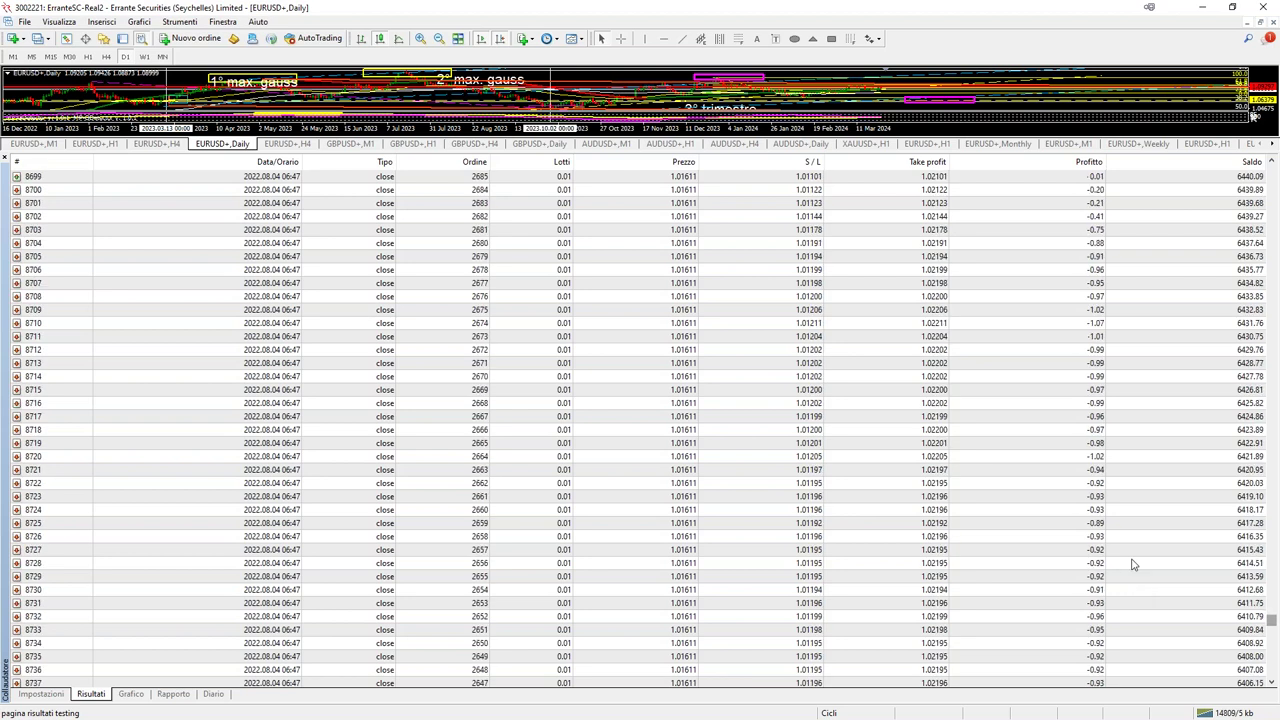
scroll(1133, 565, "down", 20)
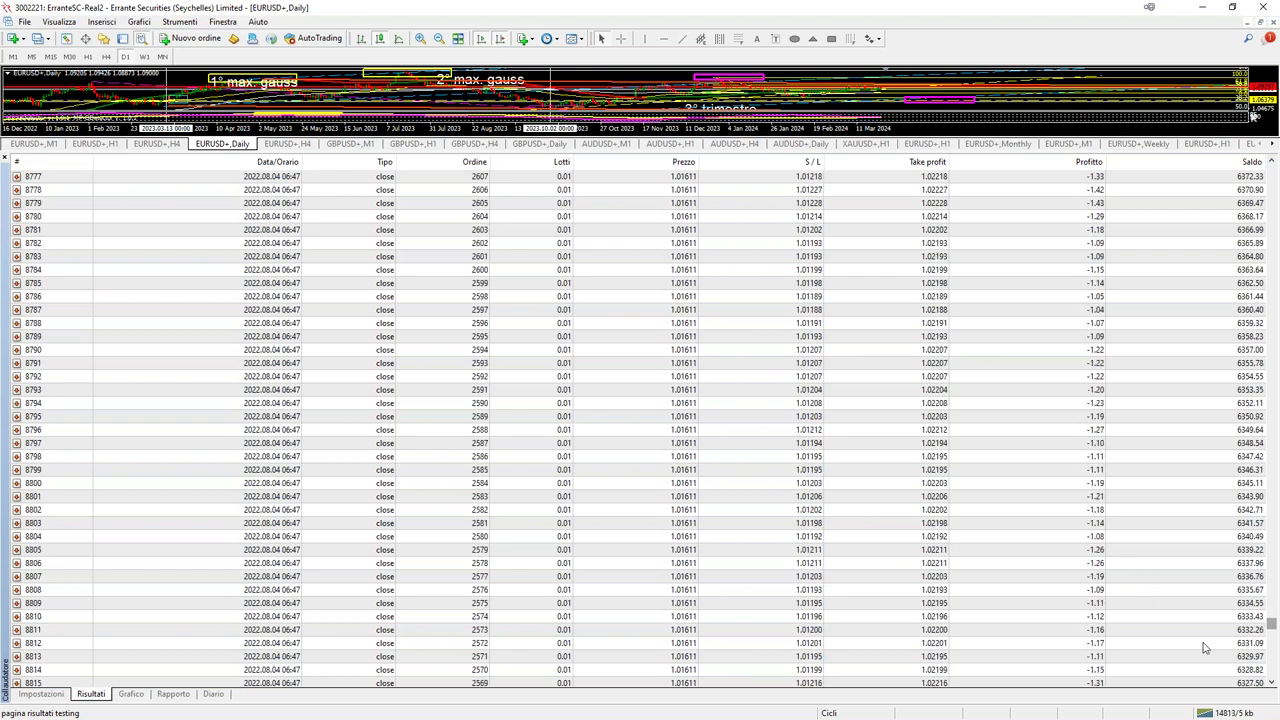
scroll(1076, 634, "down", 20)
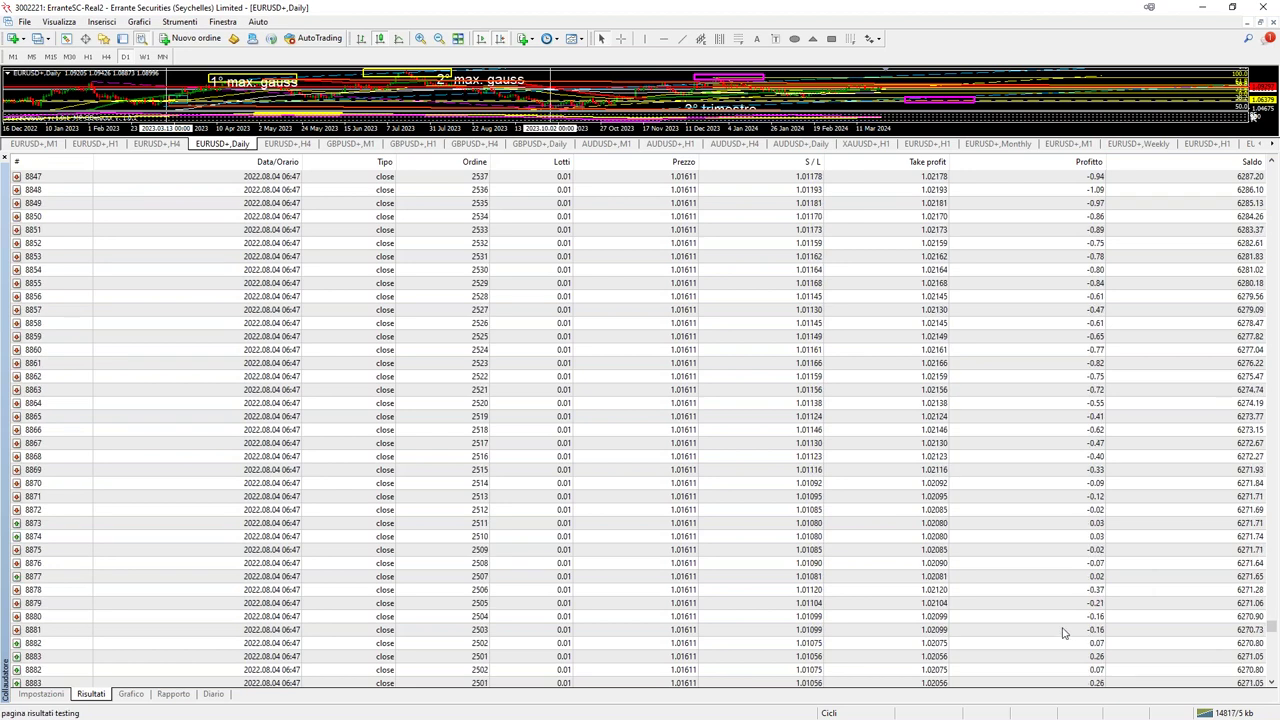
scroll(1076, 620, "down", 20)
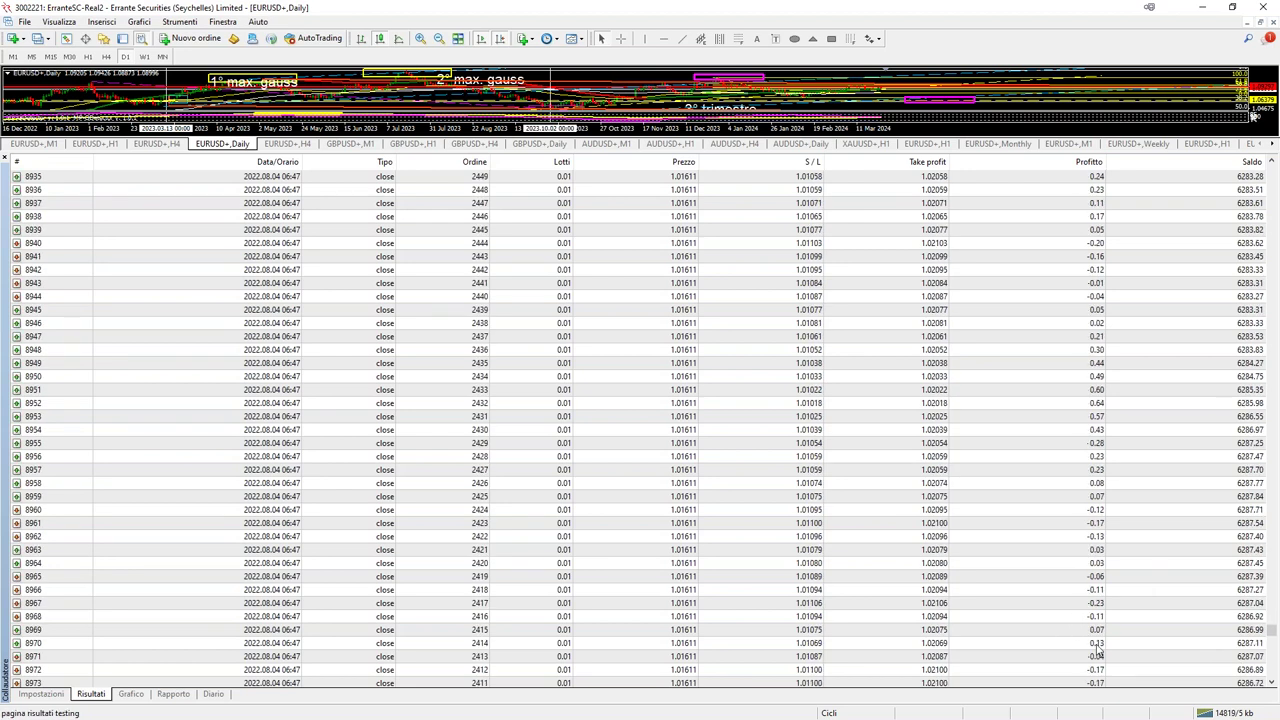
scroll(1026, 660, "down", 20)
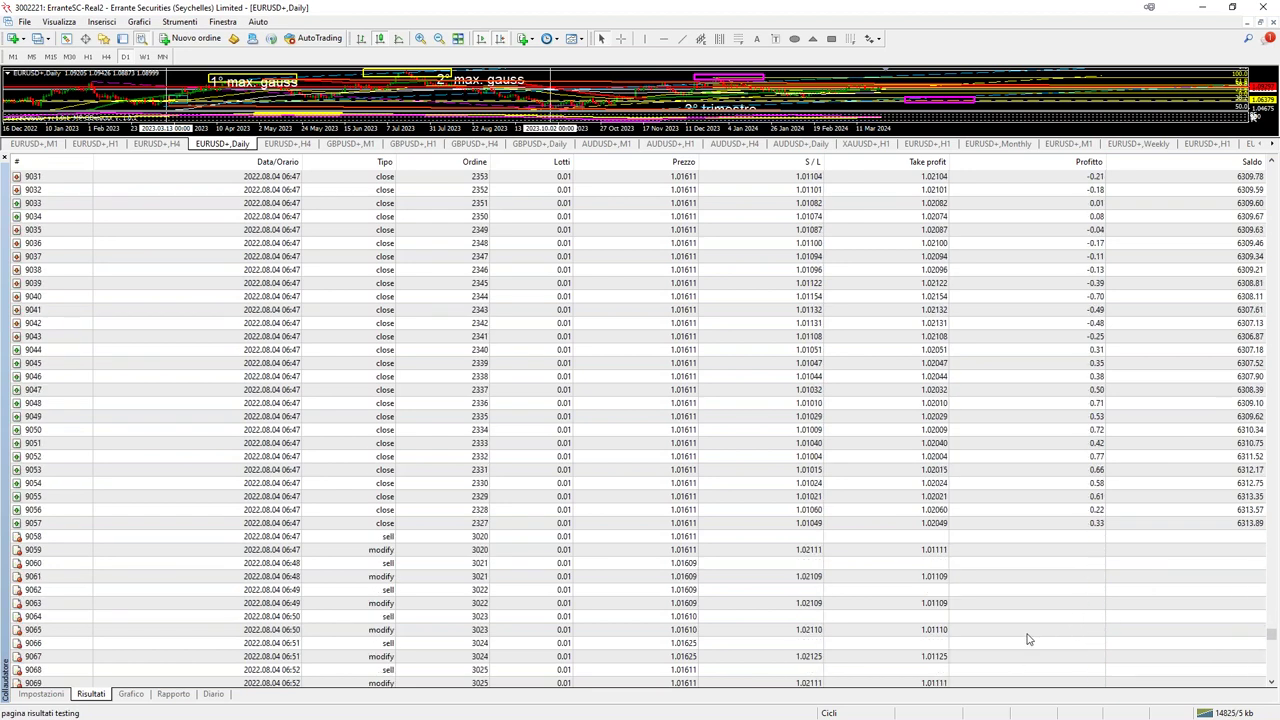
Follow the alternating sell and buy batches on 2022.08.04 from 06:47 to the 09:51 closes, examining each batch's profit and balance.
scroll(410, 482, "down", 9)
scroll(416, 490, "down", 20)
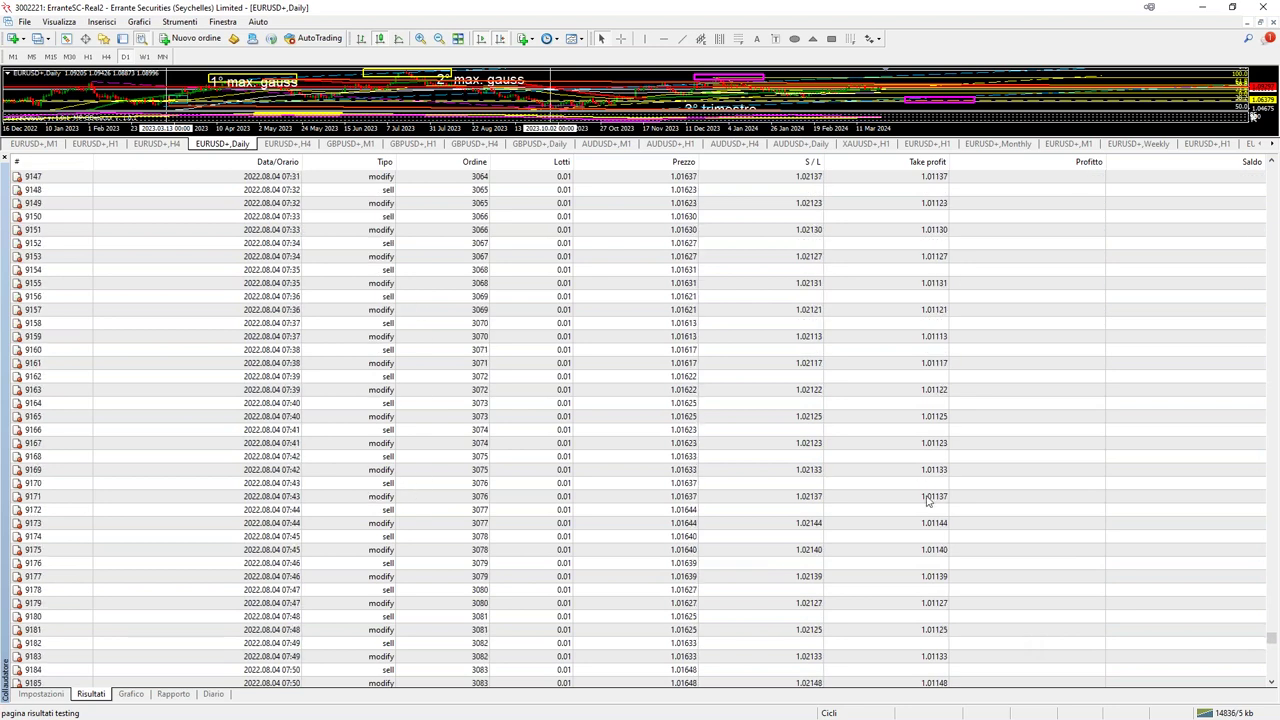
scroll(938, 514, "down", 19)
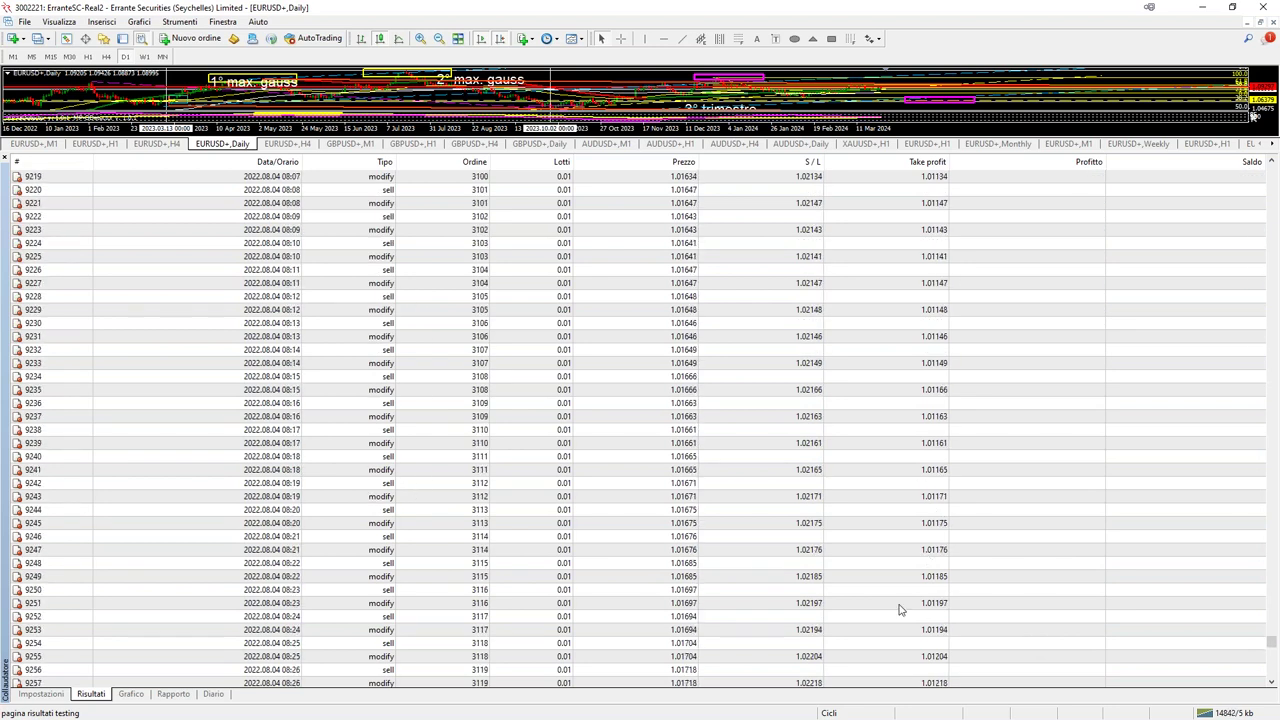
scroll(763, 576, "down", 20)
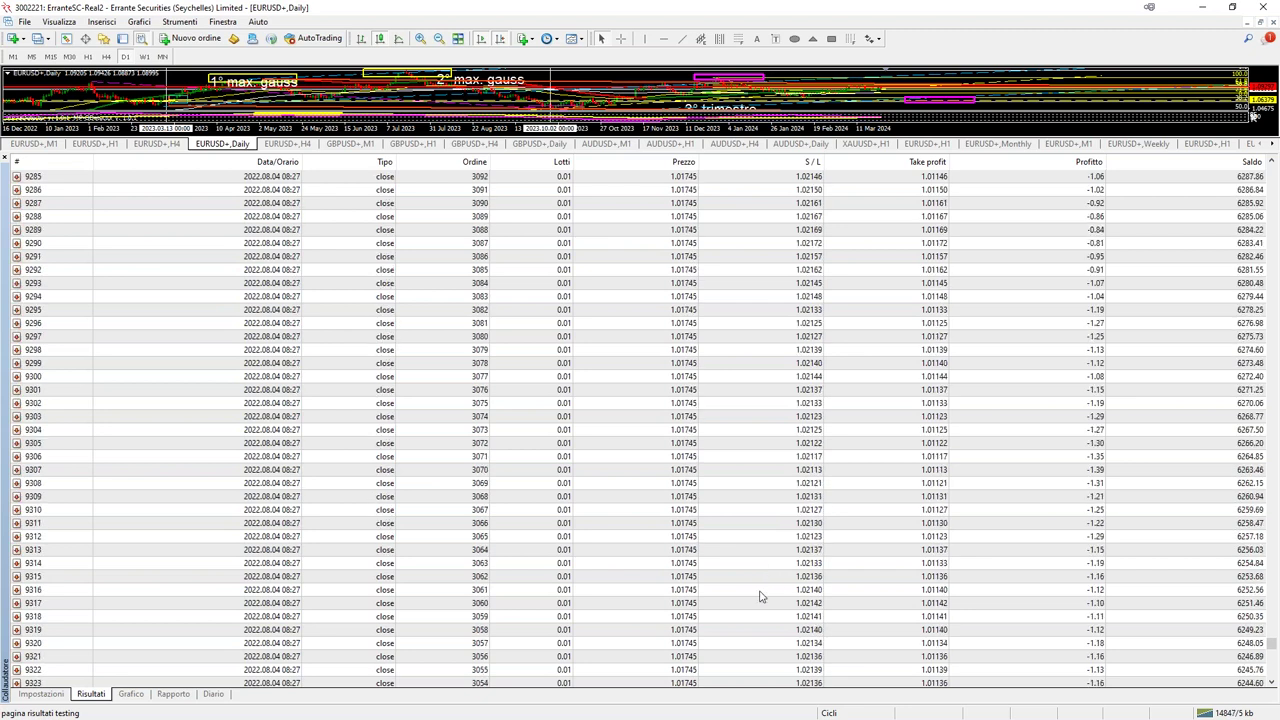
scroll(760, 600, "down", 20)
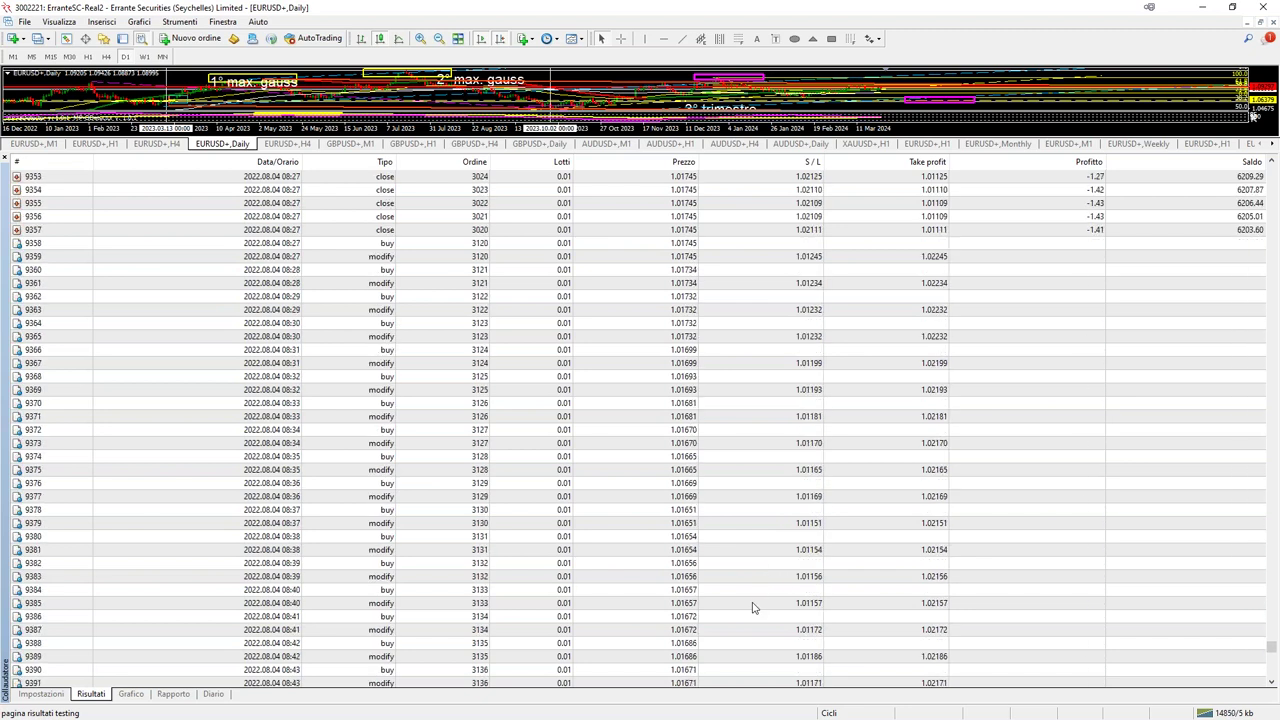
scroll(755, 607, "down", 17)
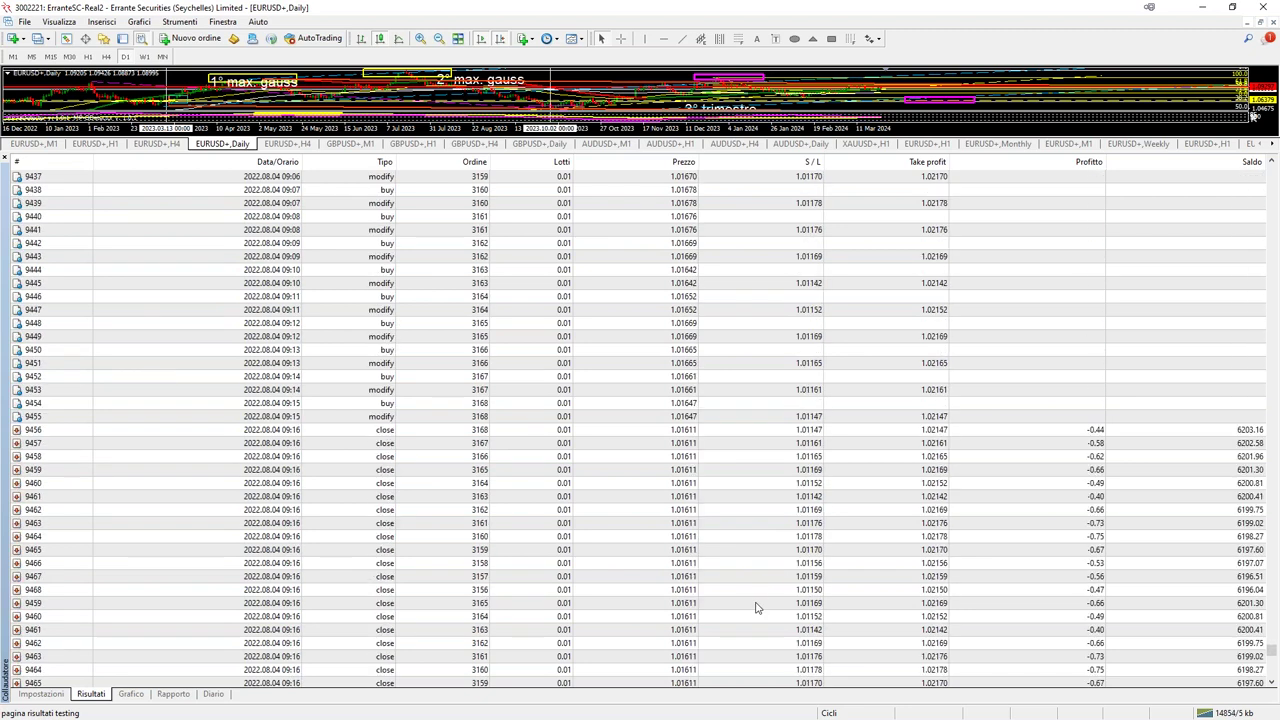
scroll(757, 607, "down", 20)
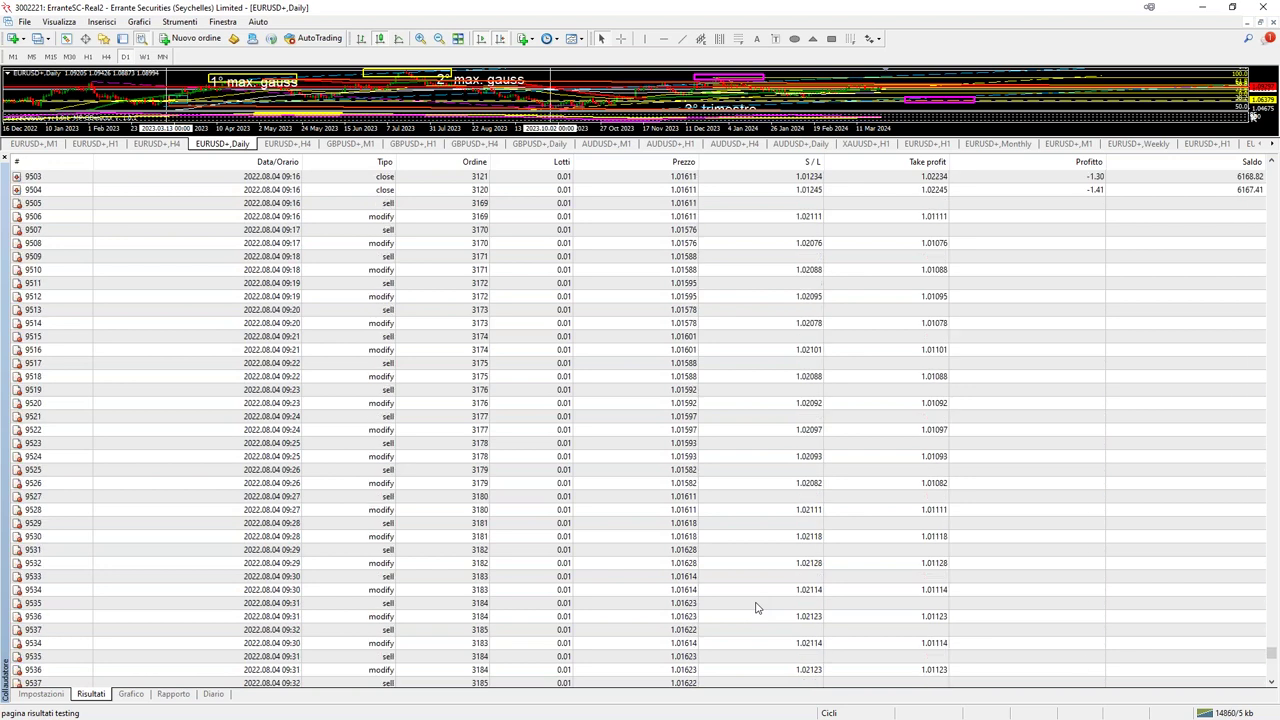
scroll(759, 606, "down", 20)
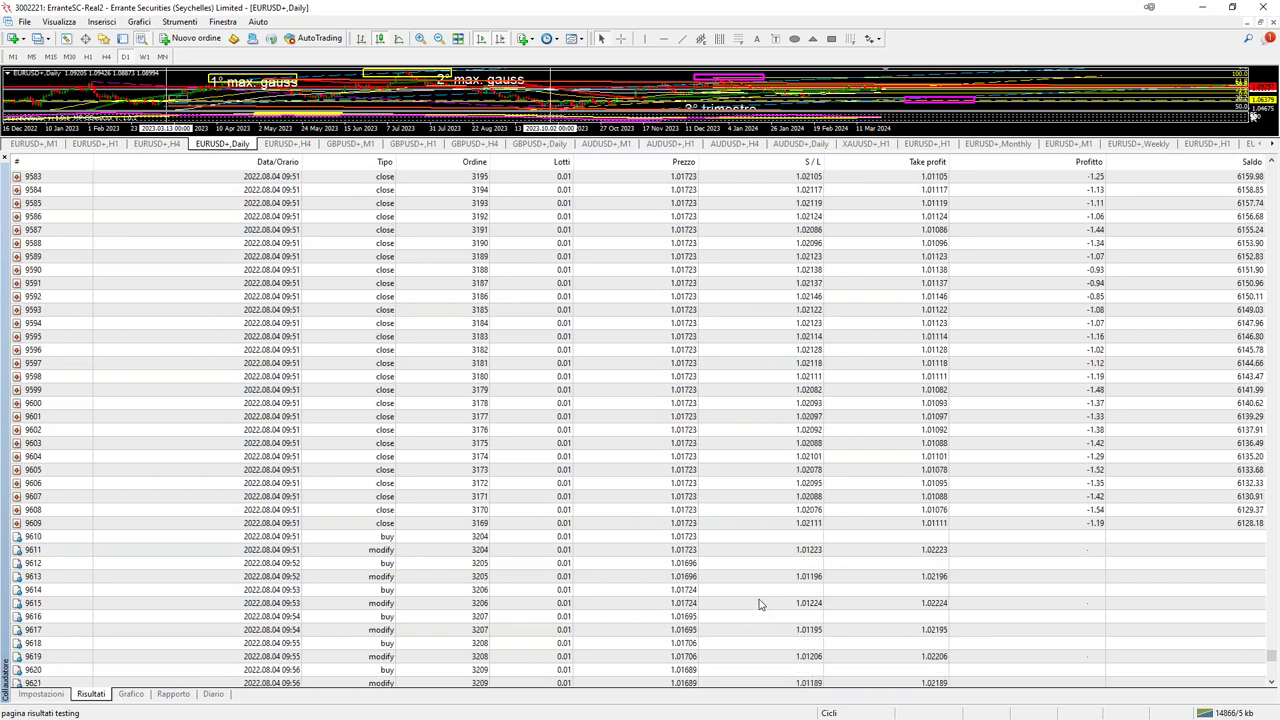
Examine the entry prices, stop losses and take profits of the buy orders from 09:51 to 13:17 on 2022.08.04.
scroll(762, 611, "down", 20)
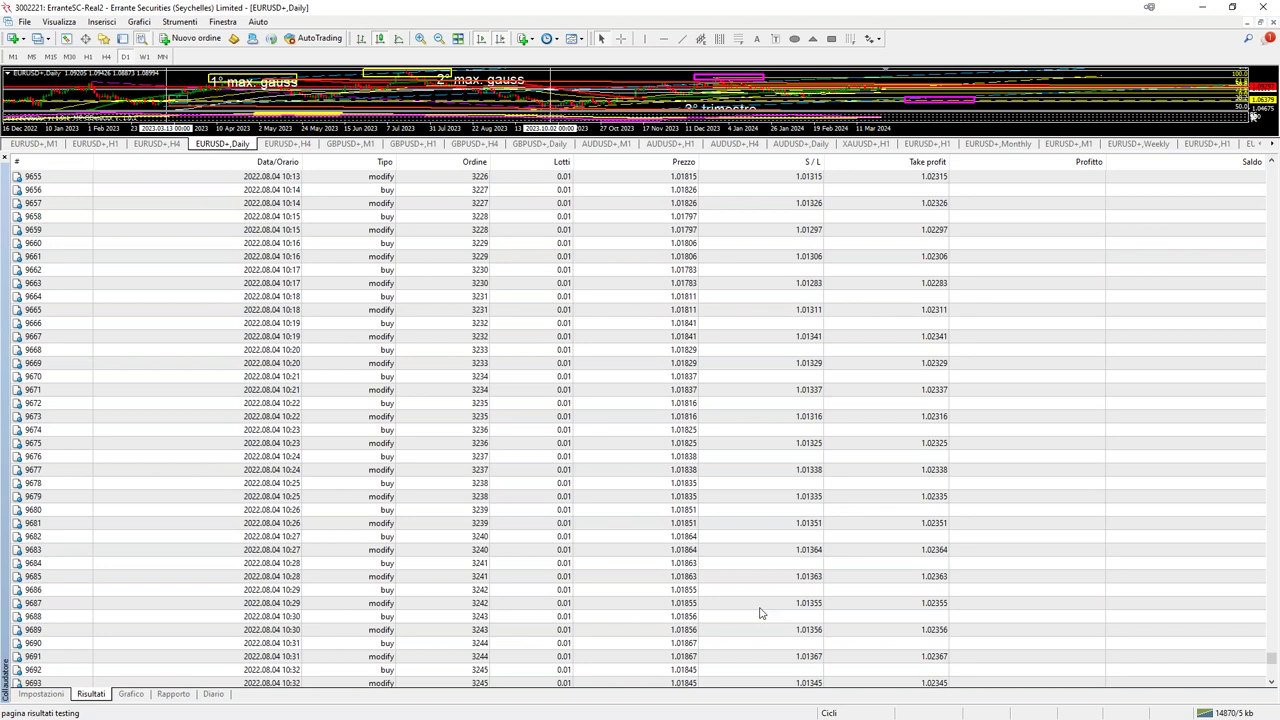
scroll(767, 614, "down", 19)
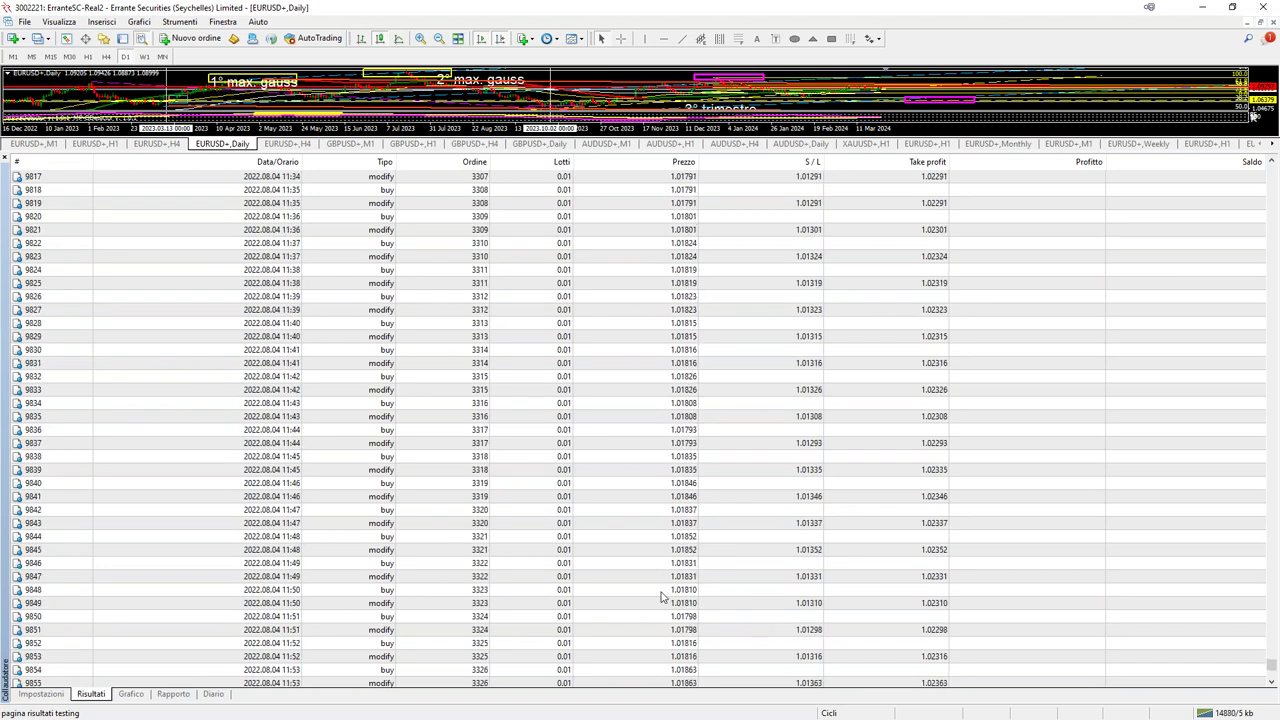
scroll(730, 592, "down", 9)
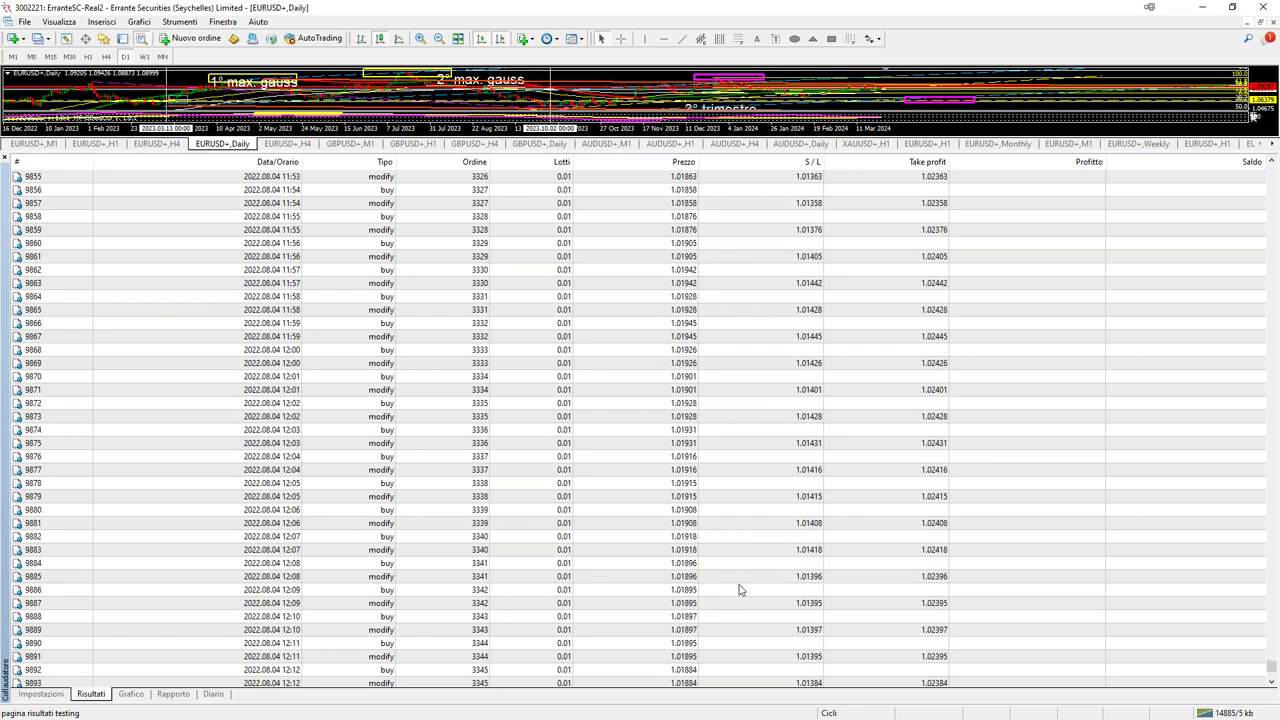
scroll(740, 590, "down", 17)
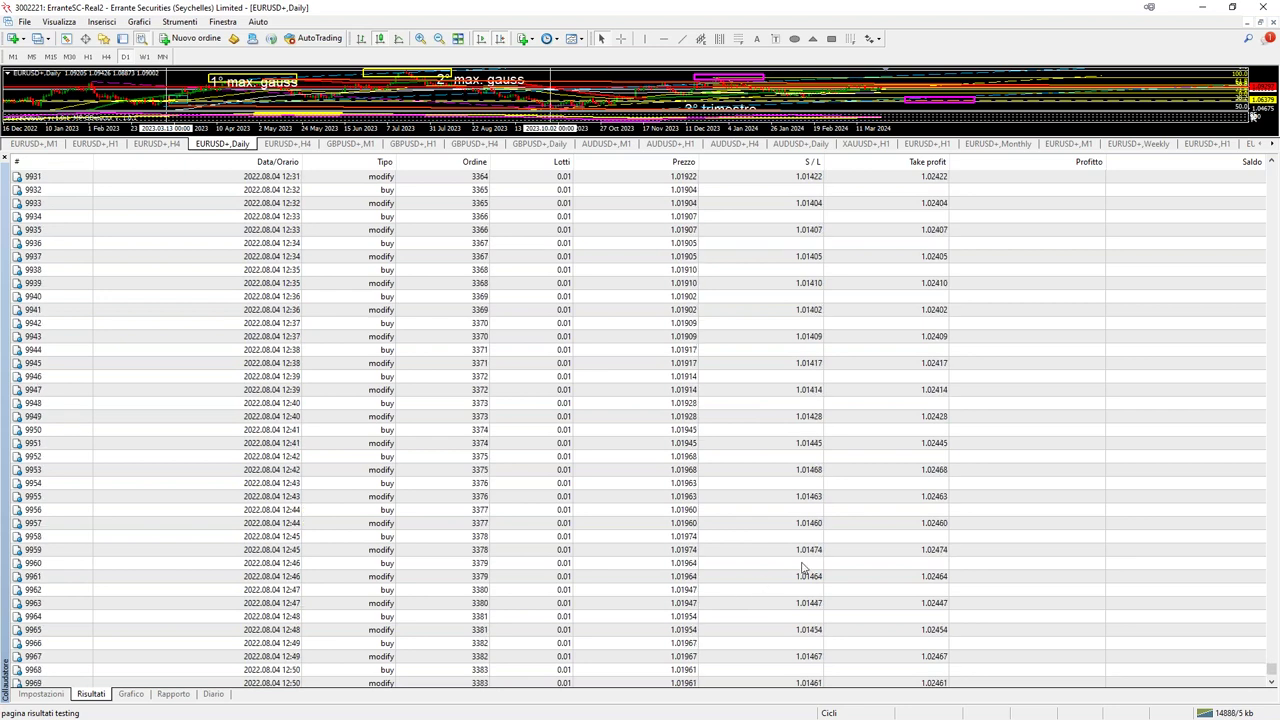
scroll(802, 567, "down", 6)
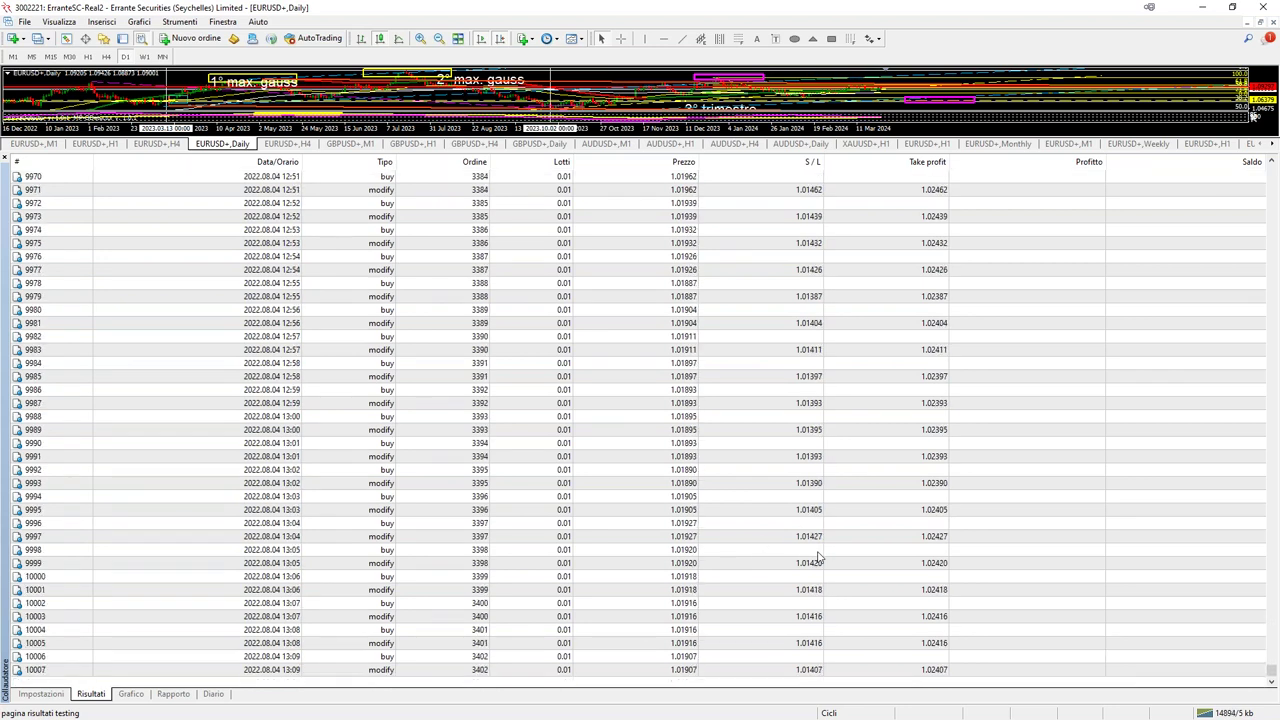
scroll(763, 503, "down", 7)
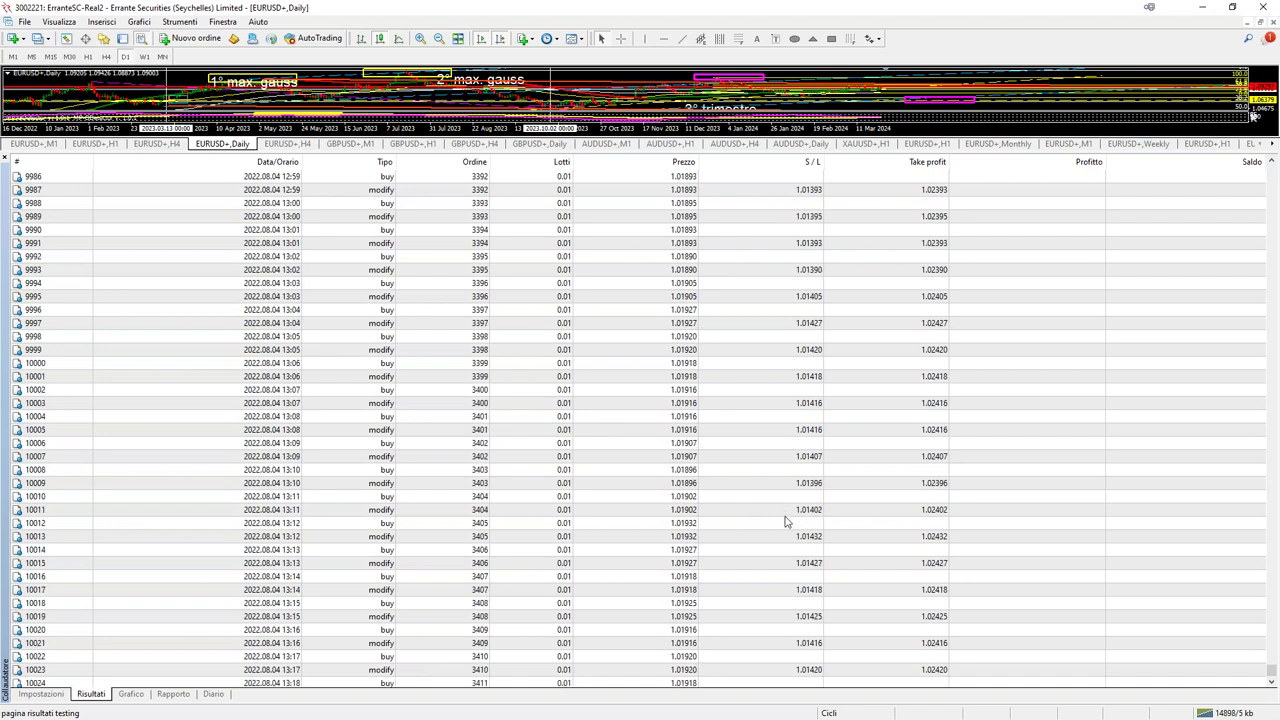
Review the backtest's trade results for 2022.08.04, including the batch closings, and compare them with the balance and equity graph.
scroll(753, 540, "down", 3)
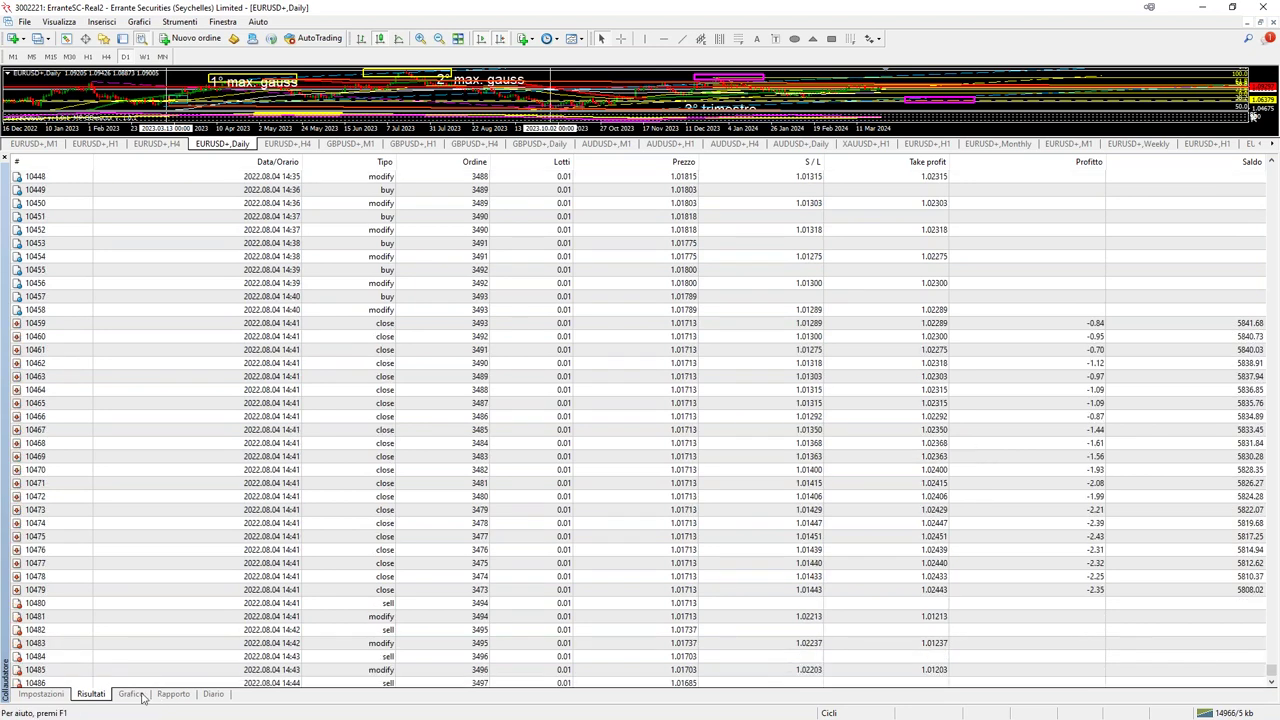
left_click(131, 694)
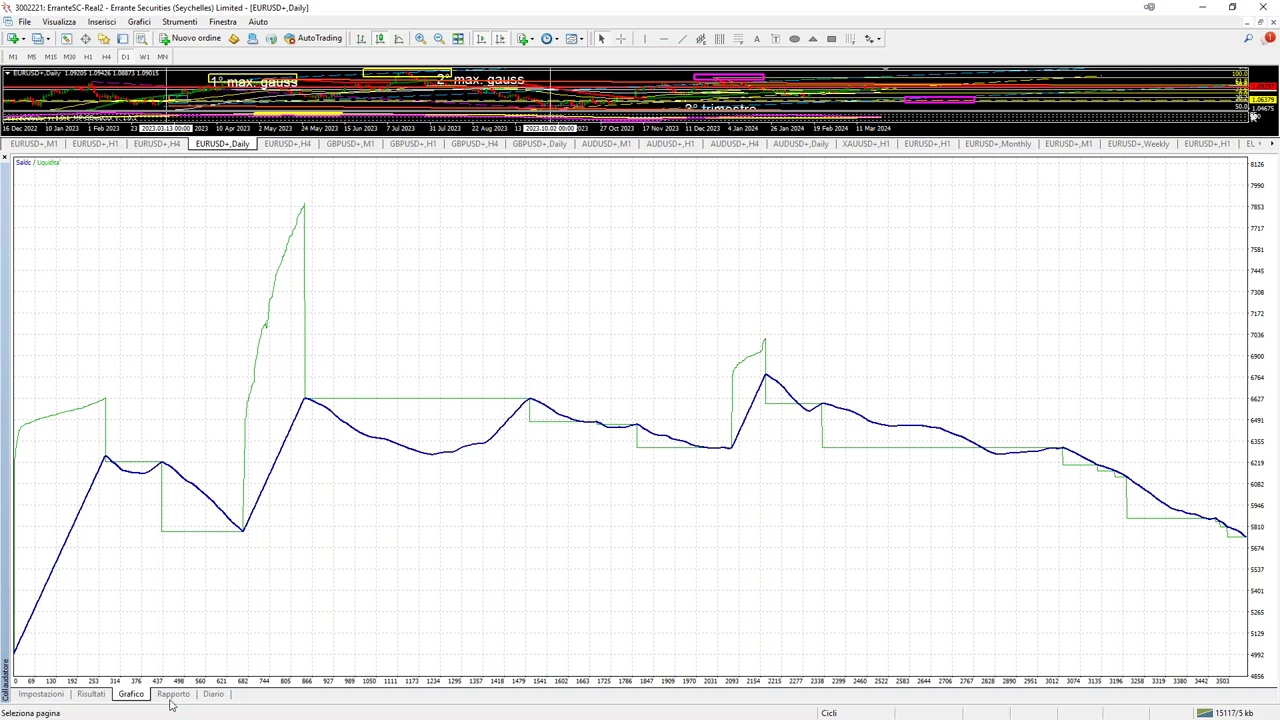
left_click(91, 694)
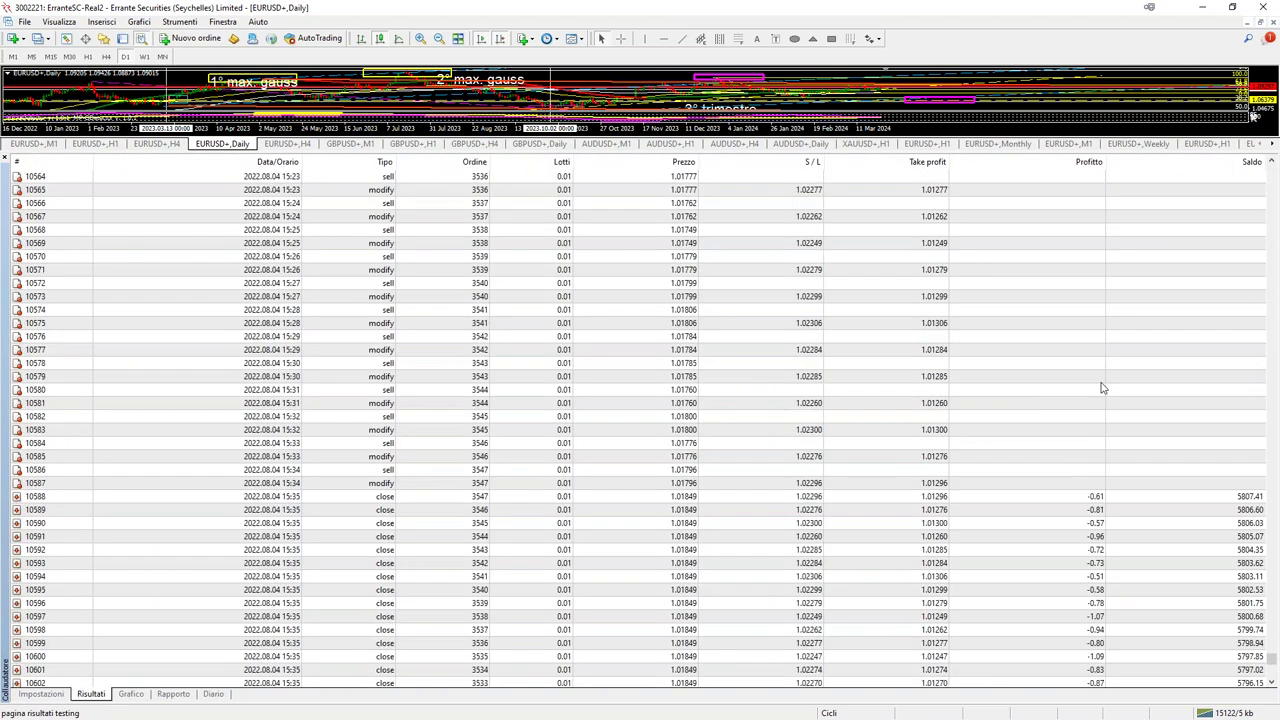
scroll(1073, 410, "down", 20)
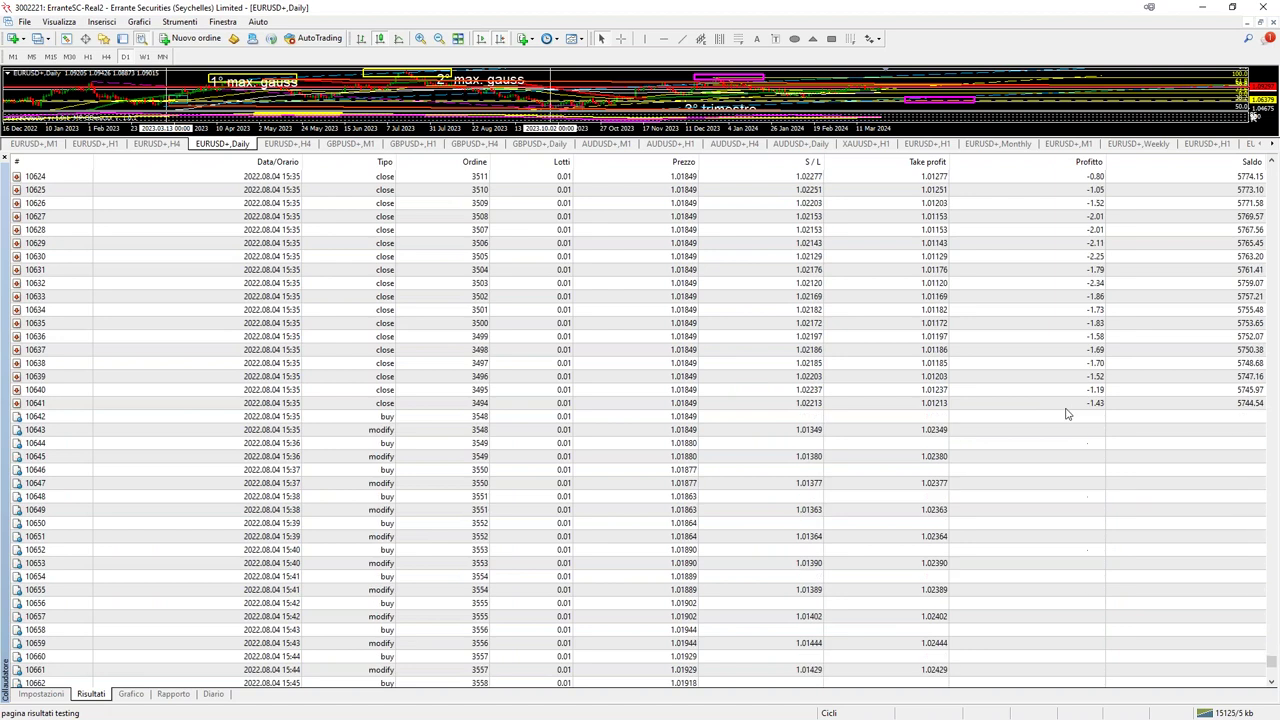
scroll(1059, 429, "down", 10)
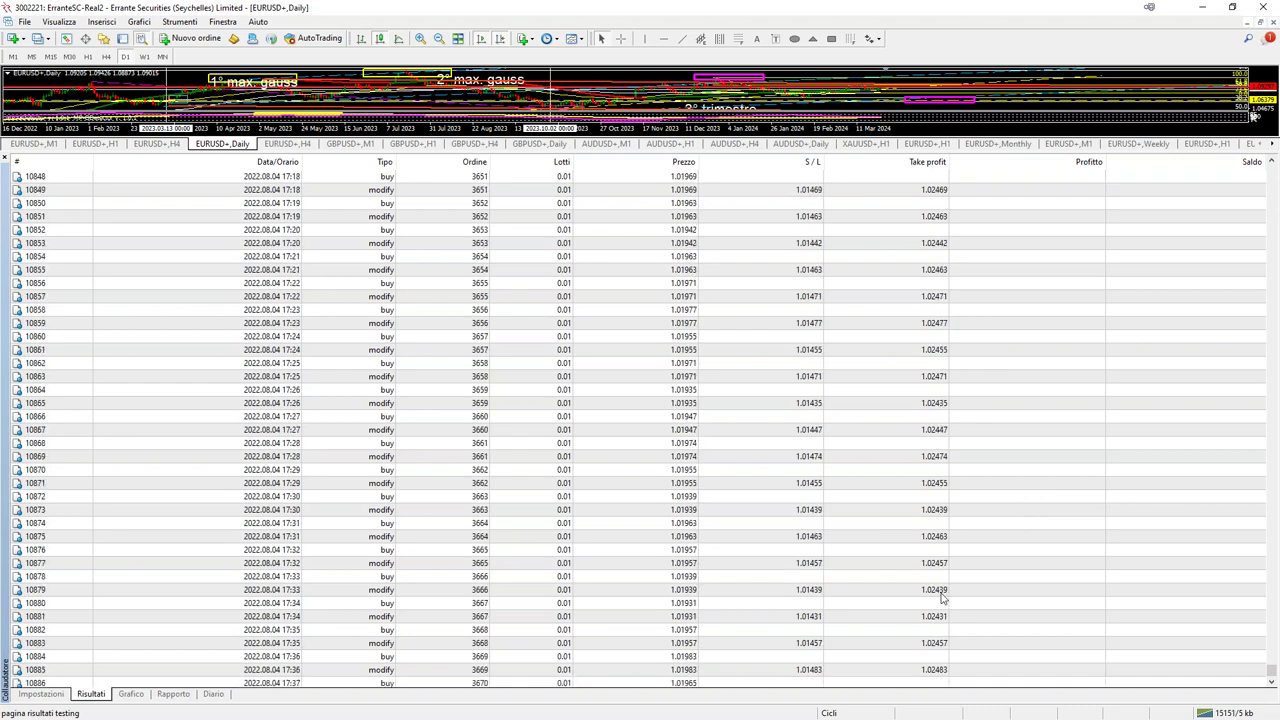
left_click(131, 694)
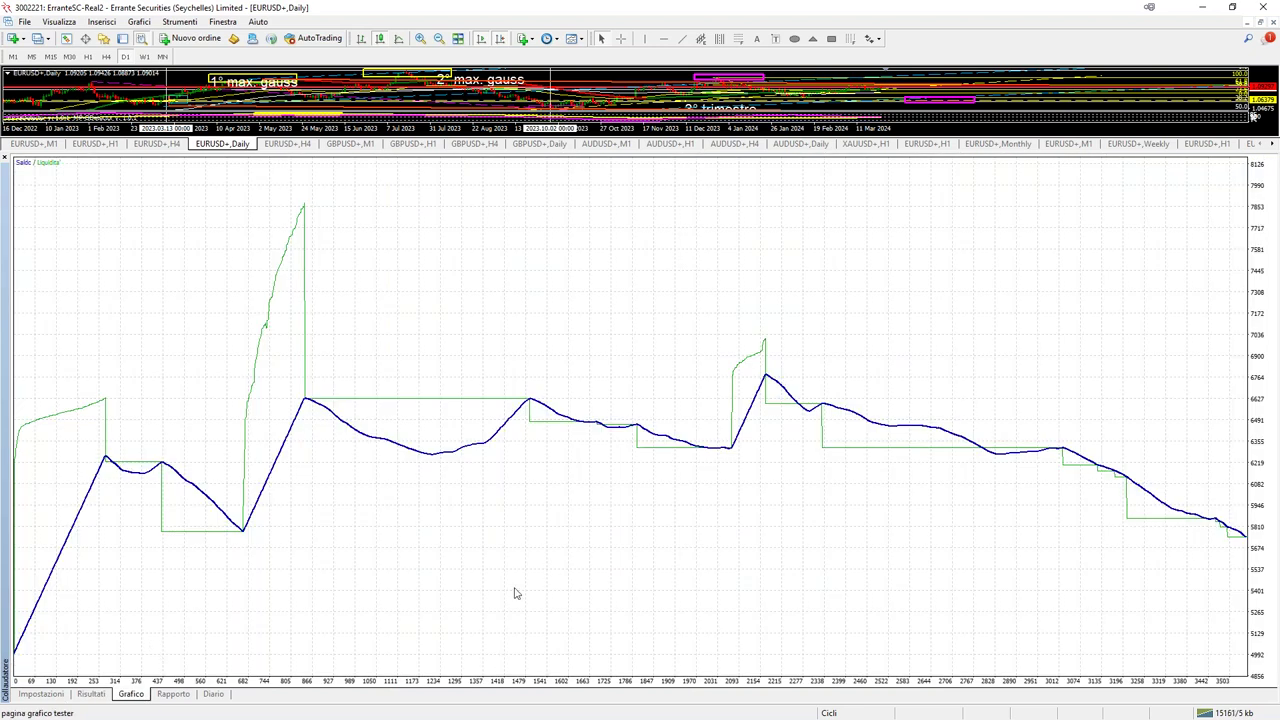
In the trade results, highlight in turn the last order modification and the take-profit closings at 2022.08.04 18:17.
left_click(91, 694)
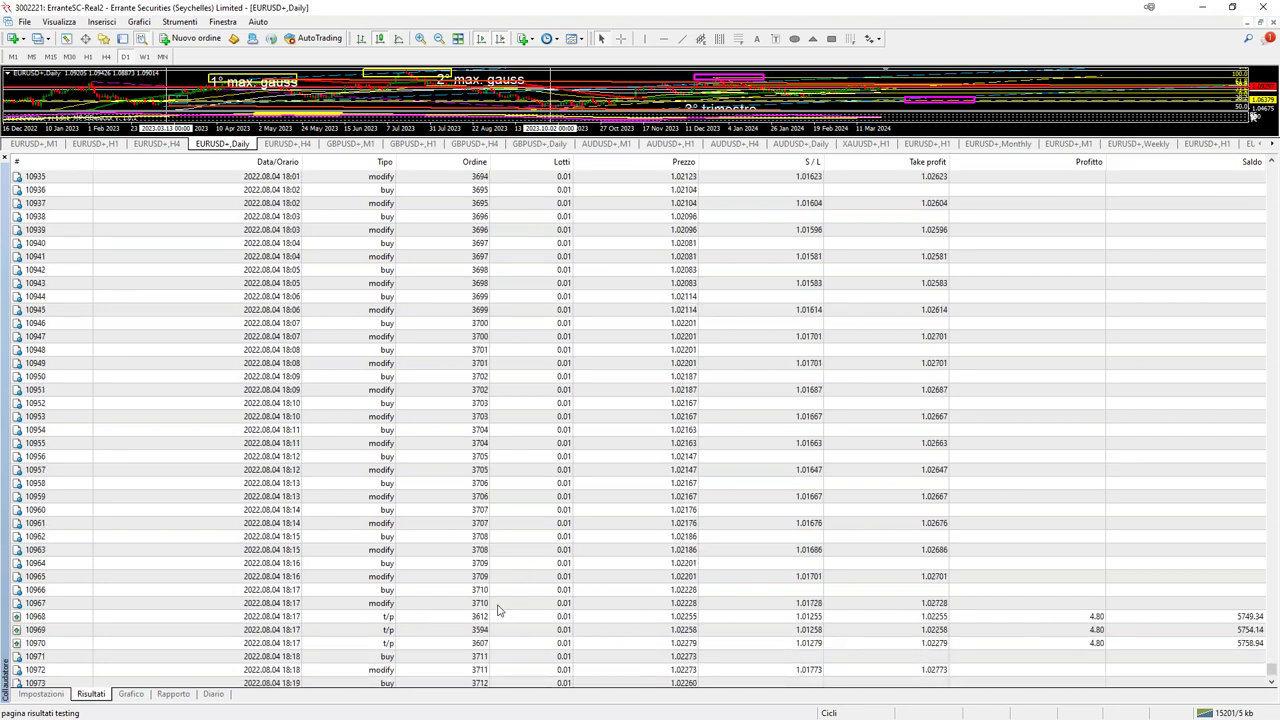
left_click(488, 605)
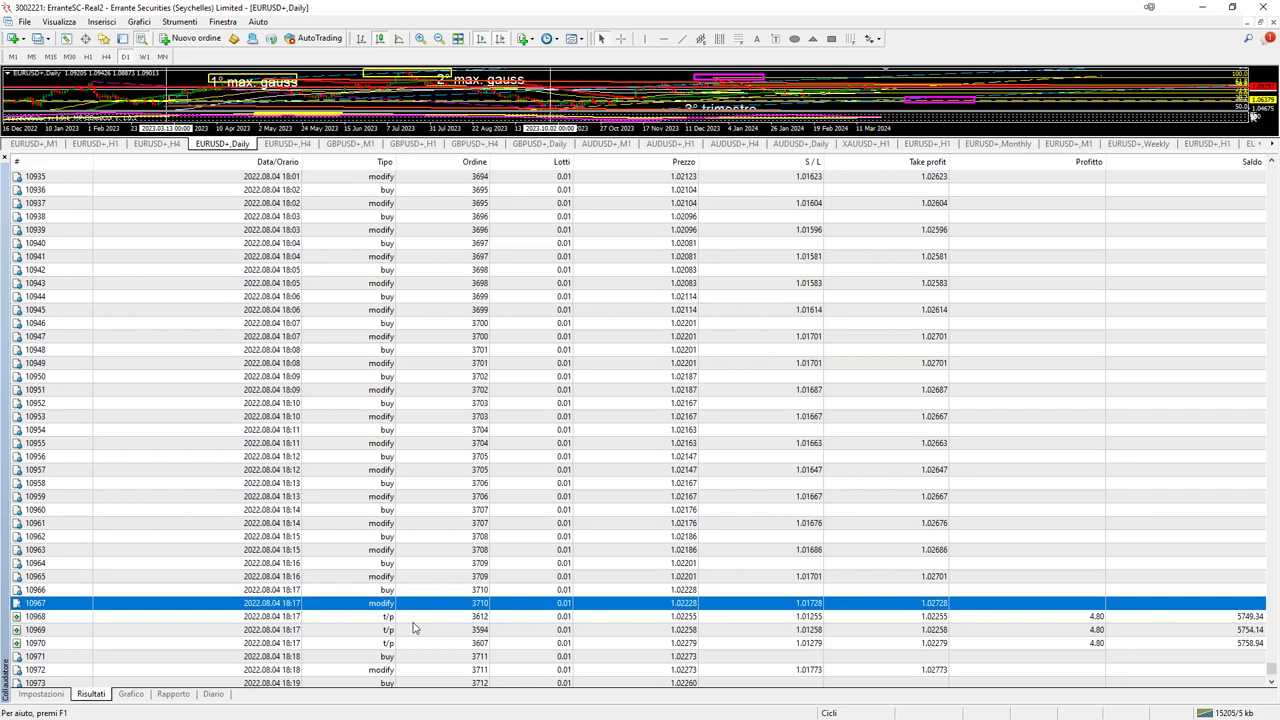
left_click(434, 620)
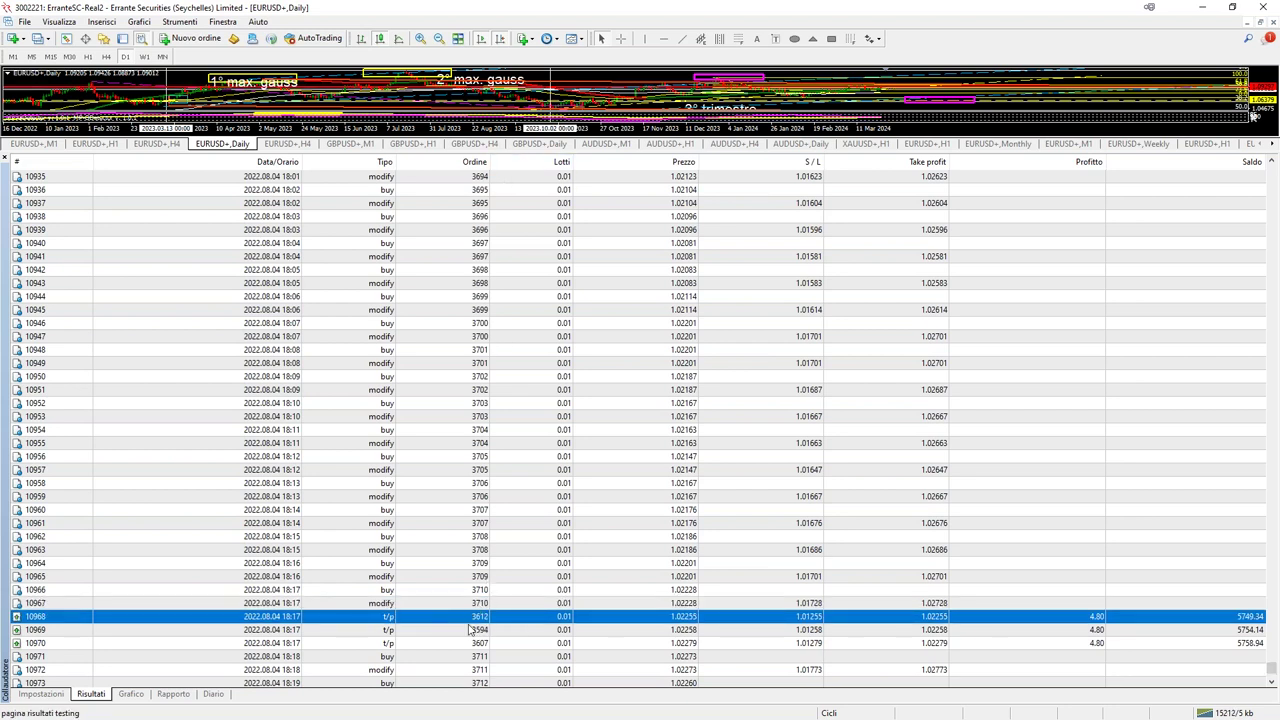
left_click(465, 642)
key("Up")
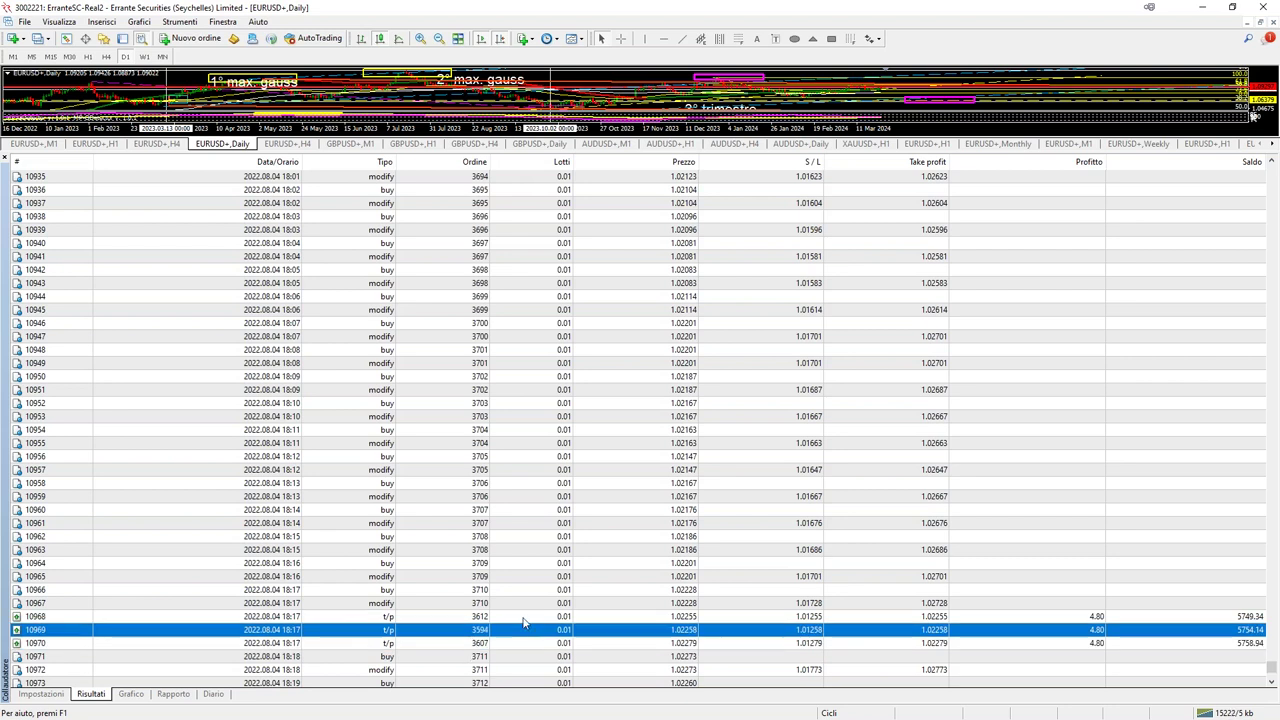
Read through the trade results following the 18:17 take-profits and check their effect on the balance and equity graph.
scroll(523, 622, "down", 3)
scroll(1080, 528, "down", 13)
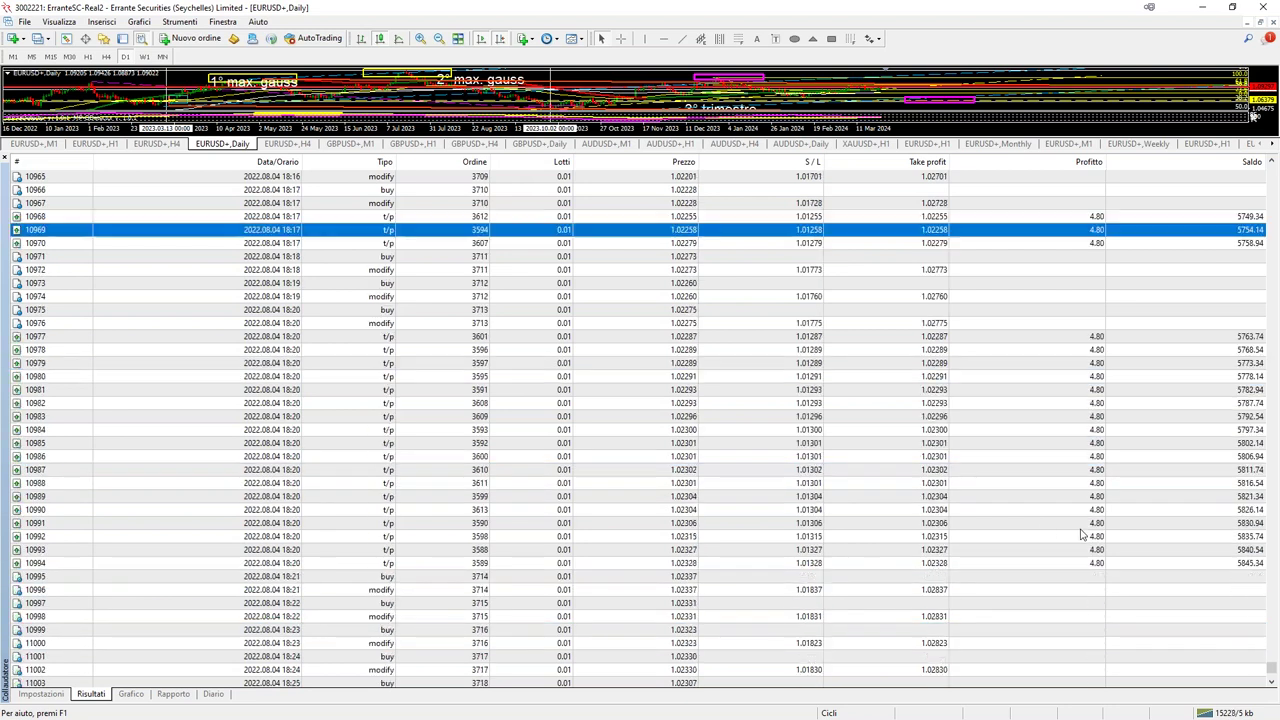
scroll(1080, 538, "down", 16)
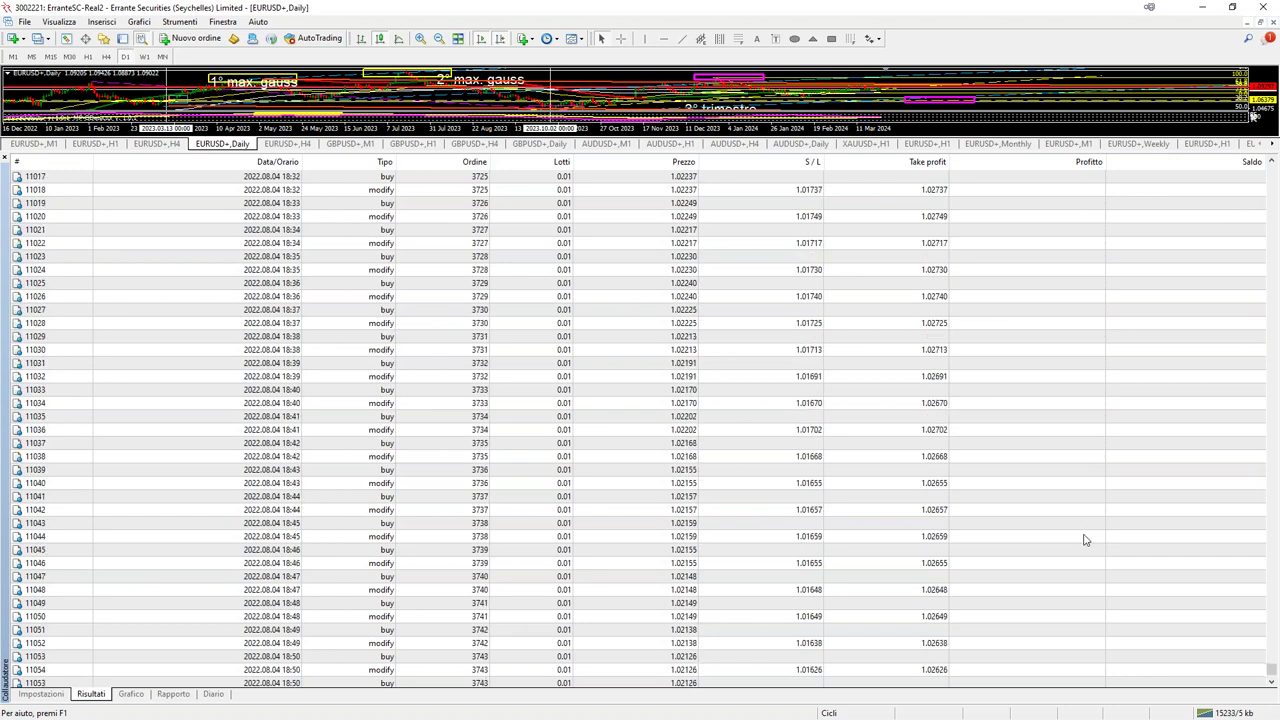
scroll(1093, 540, "down", 1)
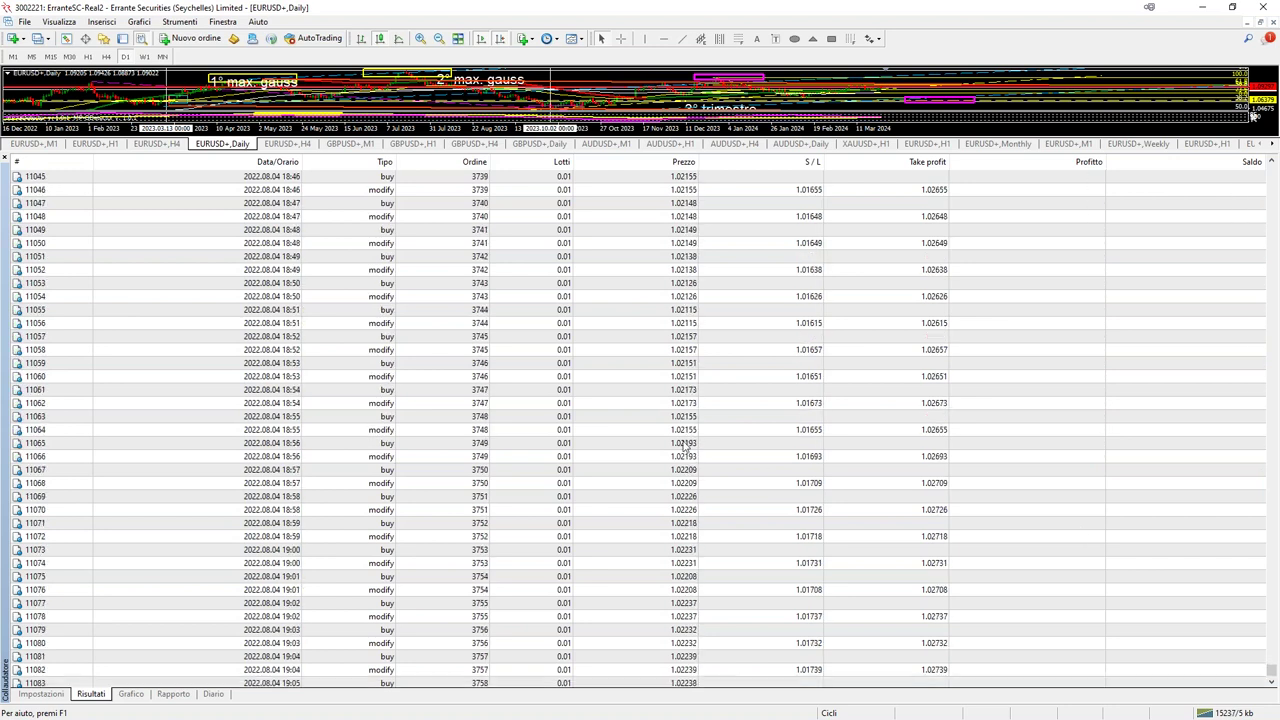
scroll(709, 515, "down", 4)
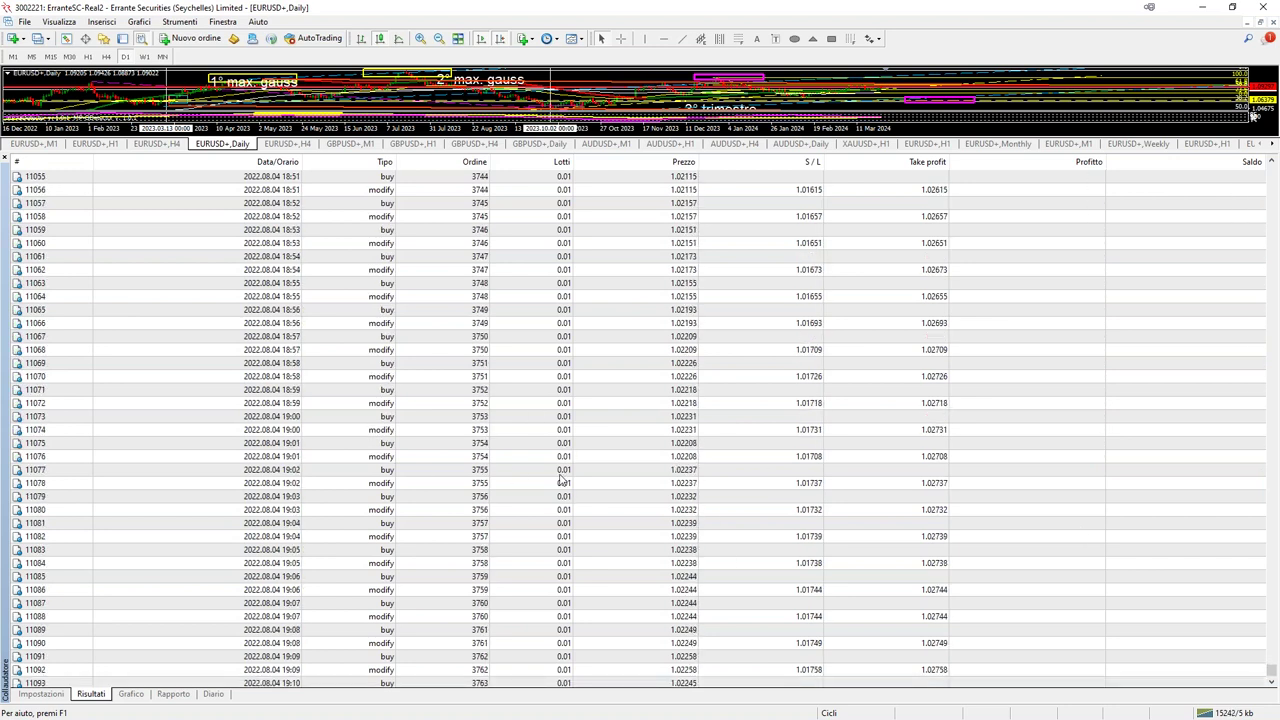
scroll(565, 595, "down", 5)
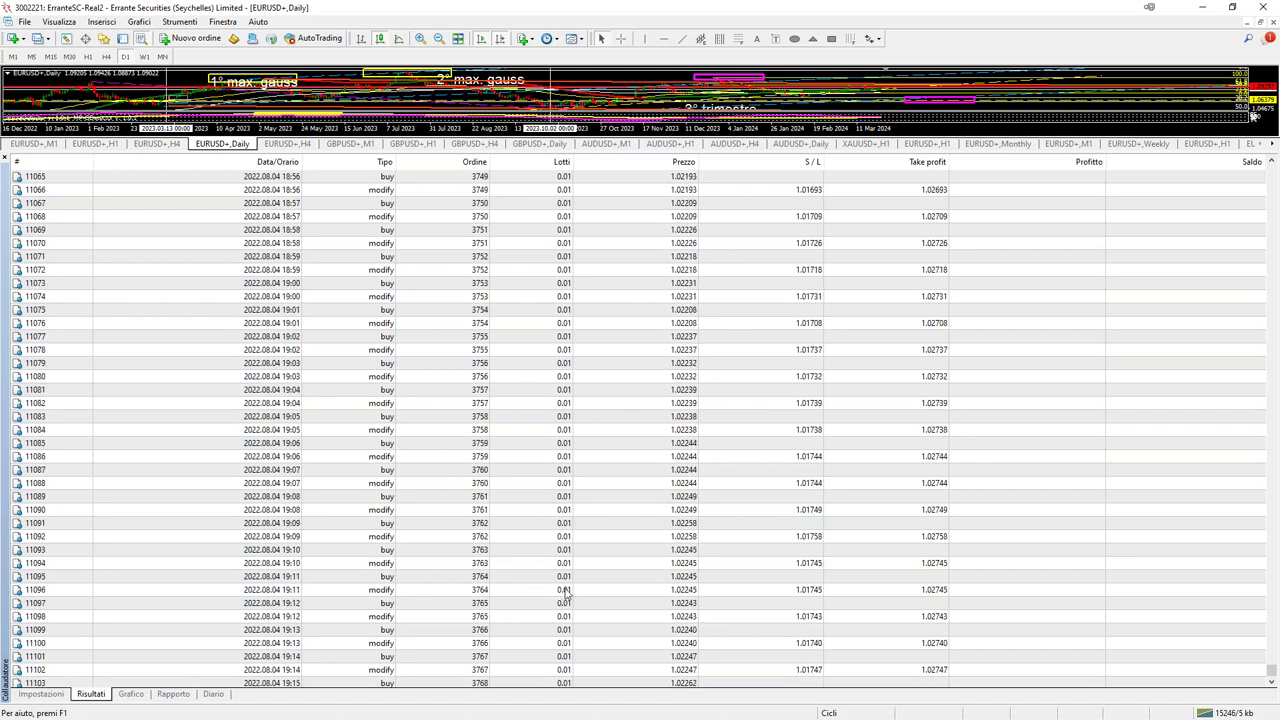
scroll(565, 590, "down", 5)
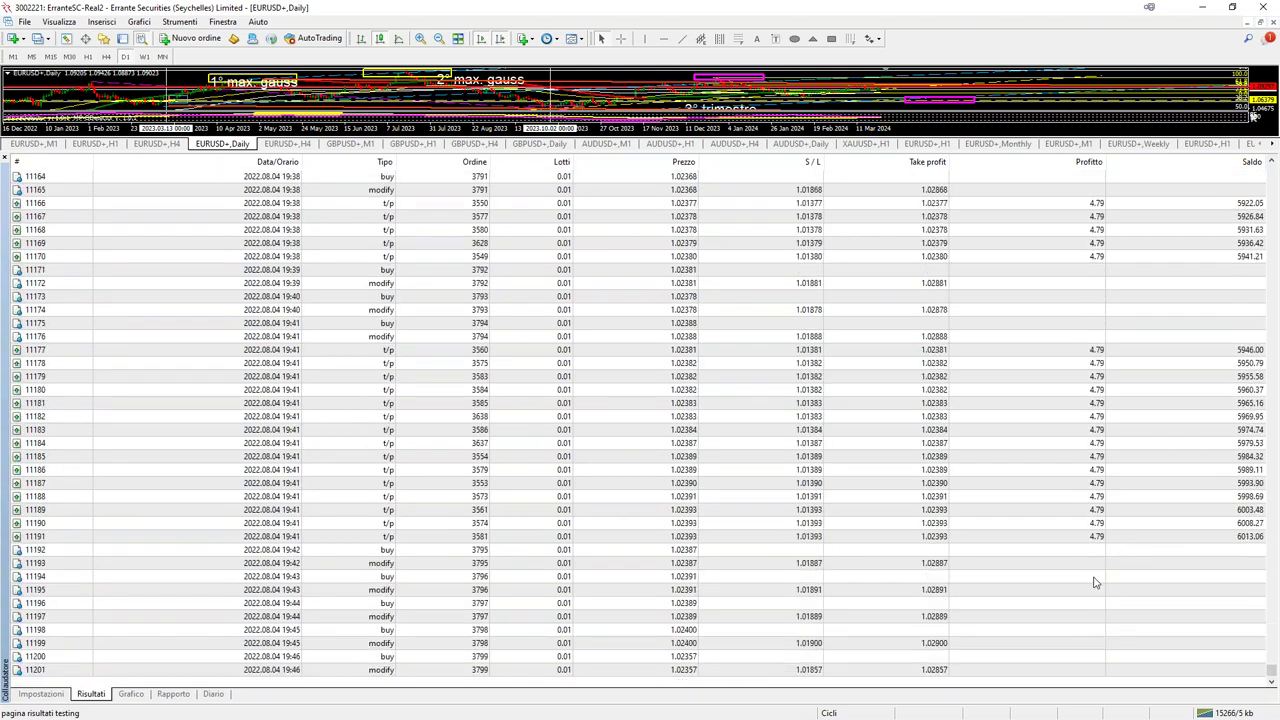
left_click(133, 694)
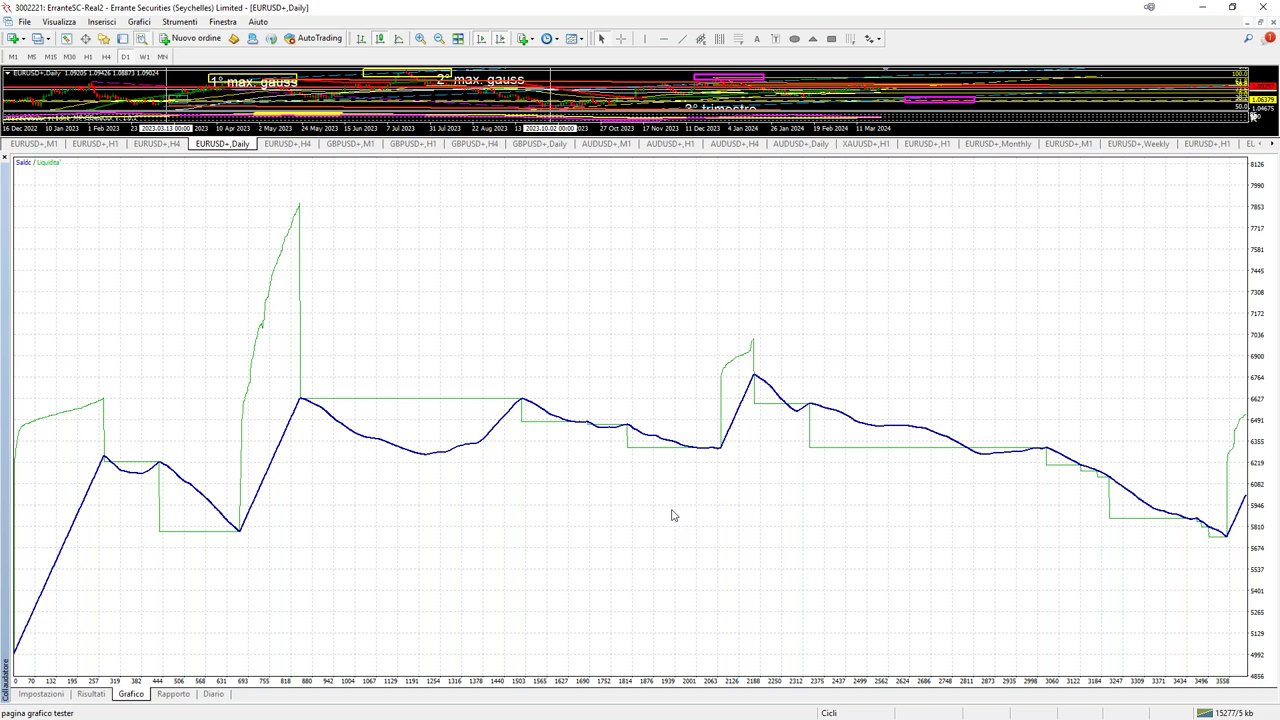
Highlight the final closing of the 2022.08.05 03:48 batch in the trade results and check the balance and equity graph.
left_click(90, 694)
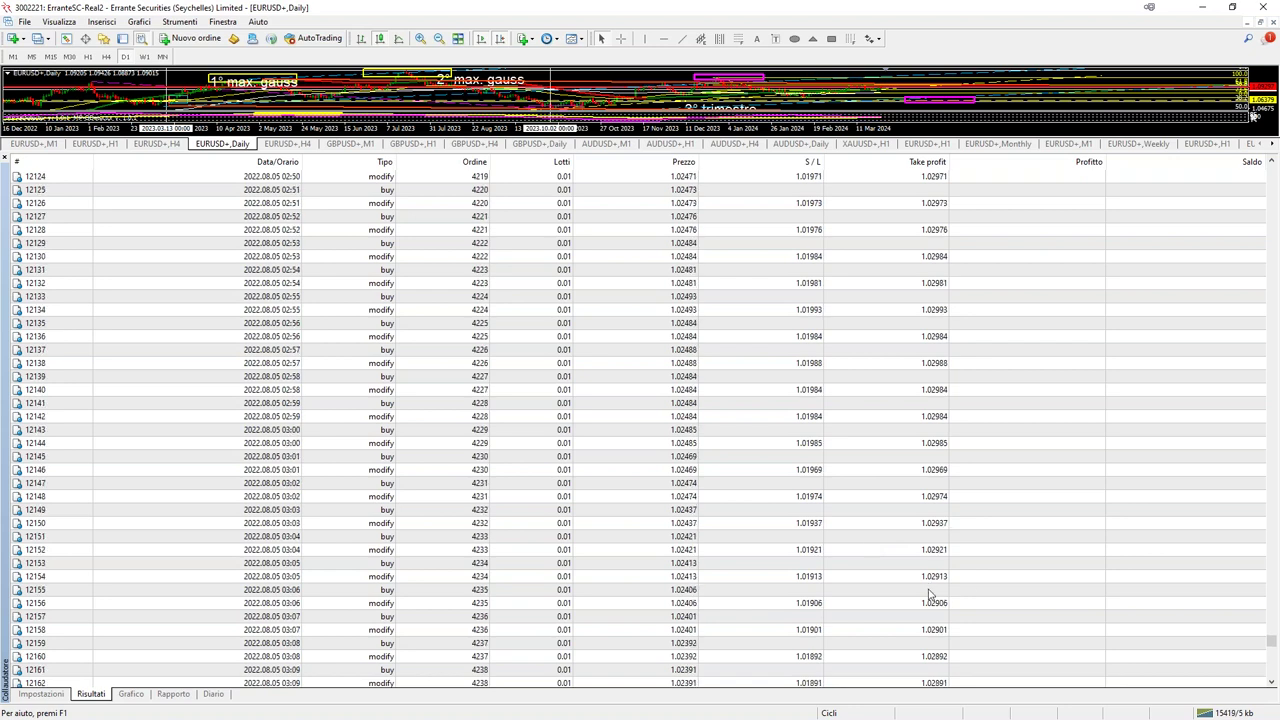
left_click(870, 578)
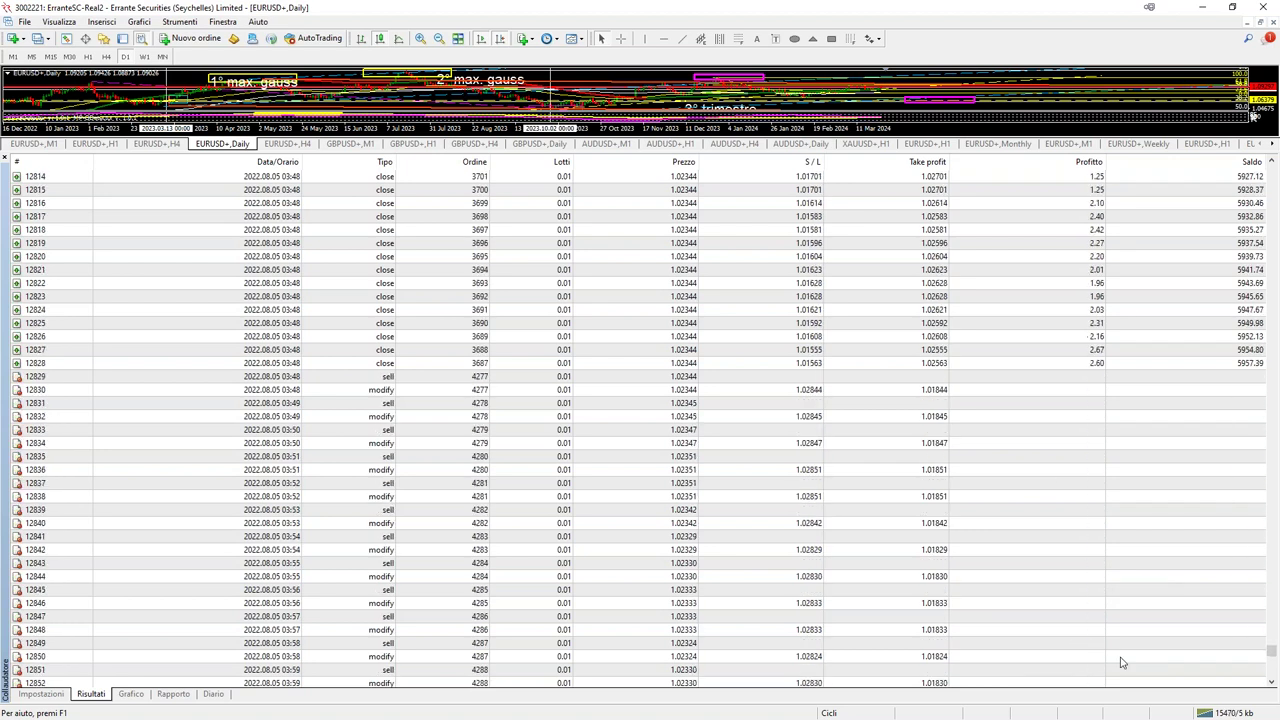
left_click(1217, 338)
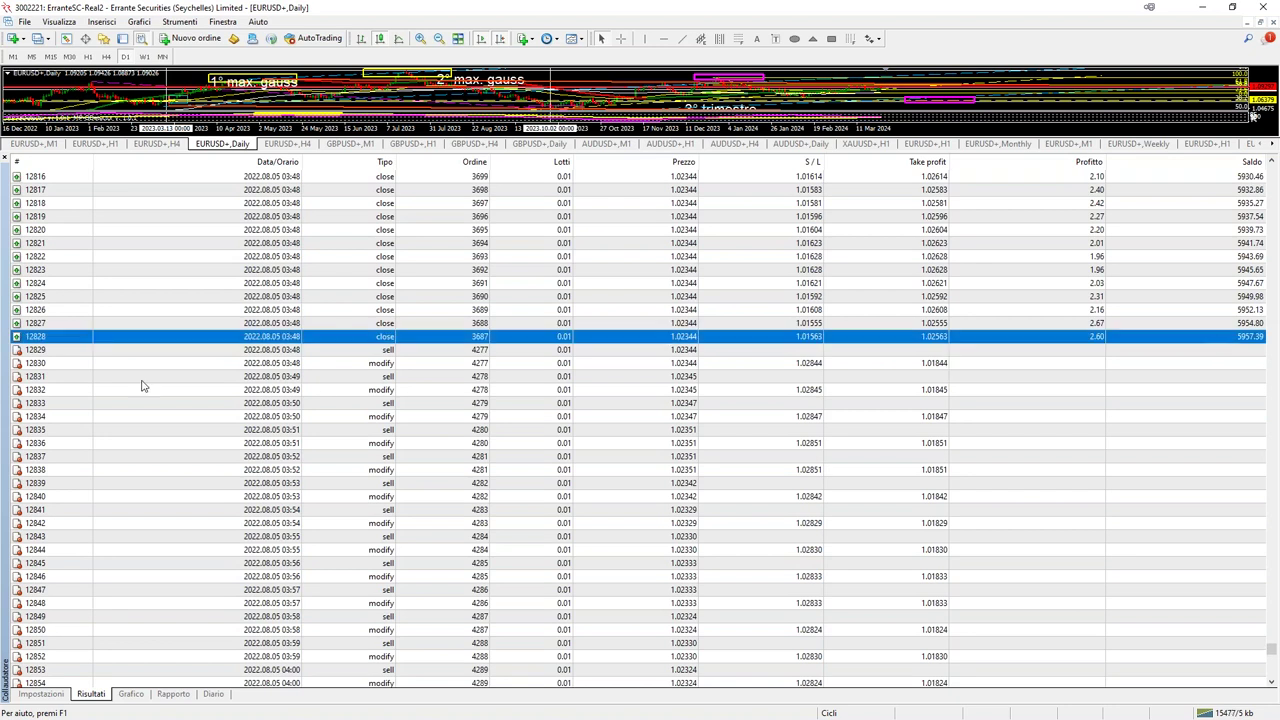
left_click(131, 694)
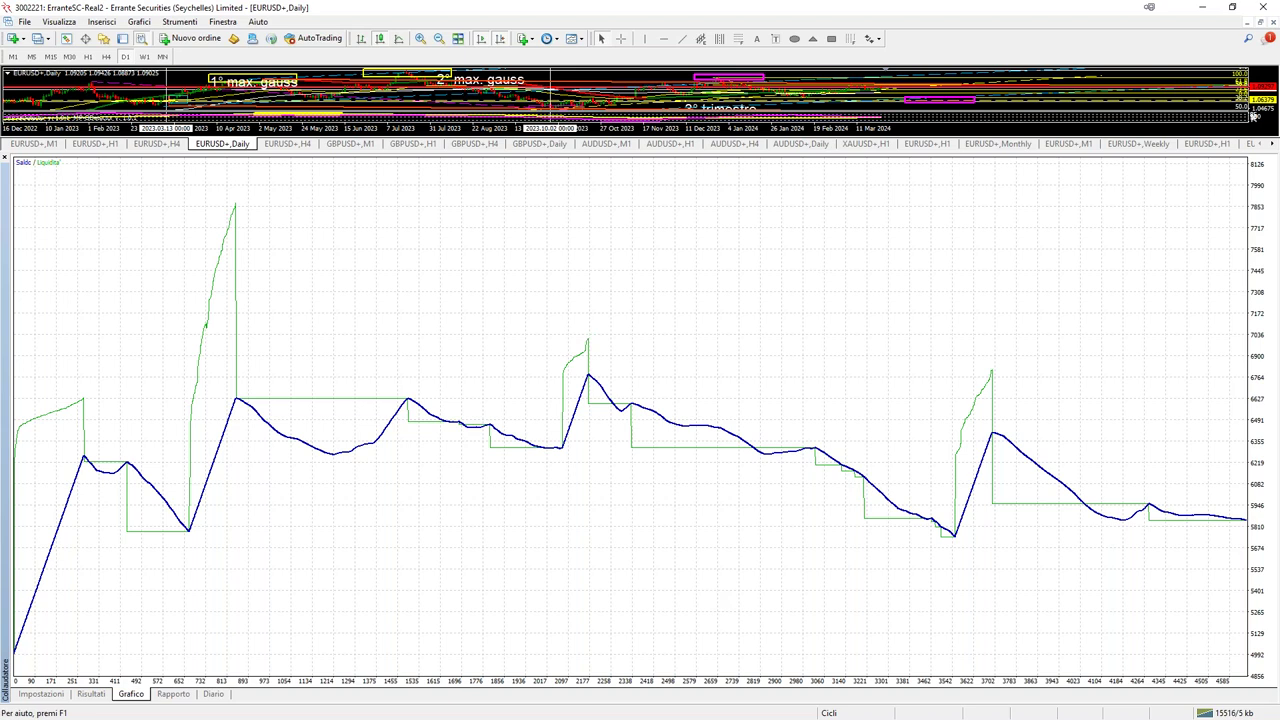
Shrink the strategy tester to a thin strip and examine the EURUSD+ H4 and Daily charts.
left_click_drag(686, 153, 771, 558)
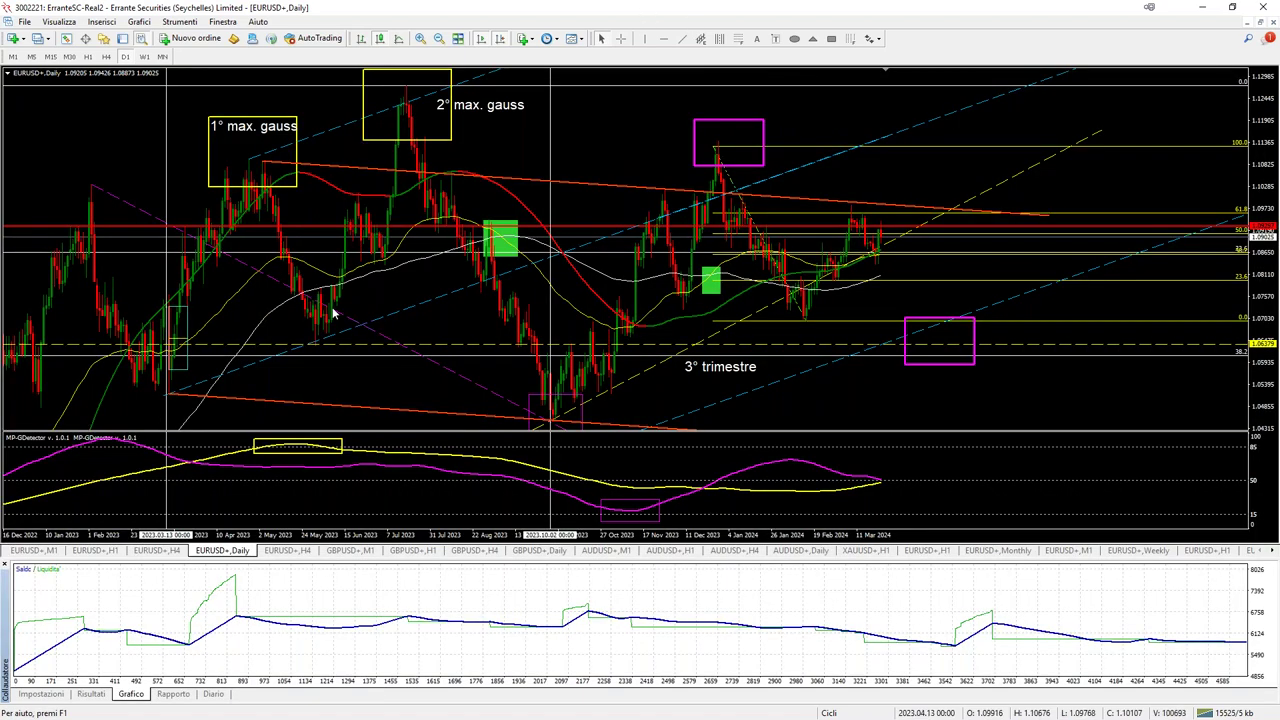
left_click(157, 551)
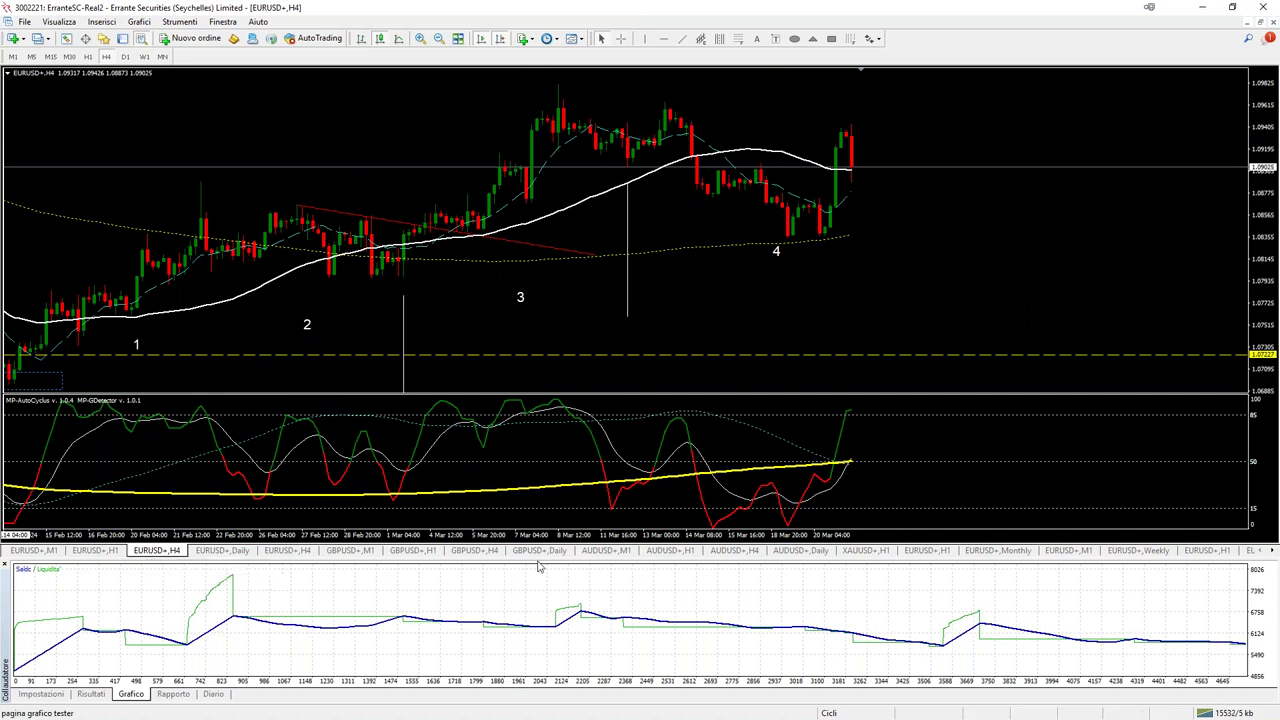
left_click_drag(544, 581, 542, 660)
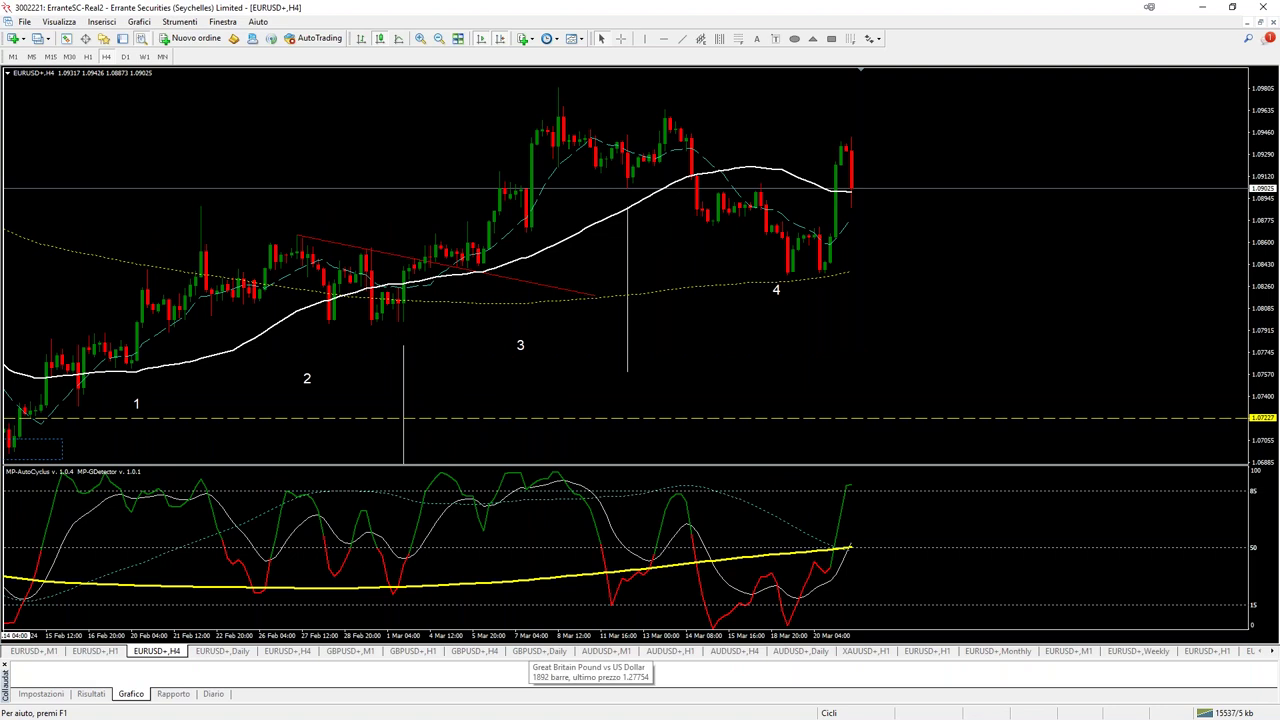
left_click(222, 651)
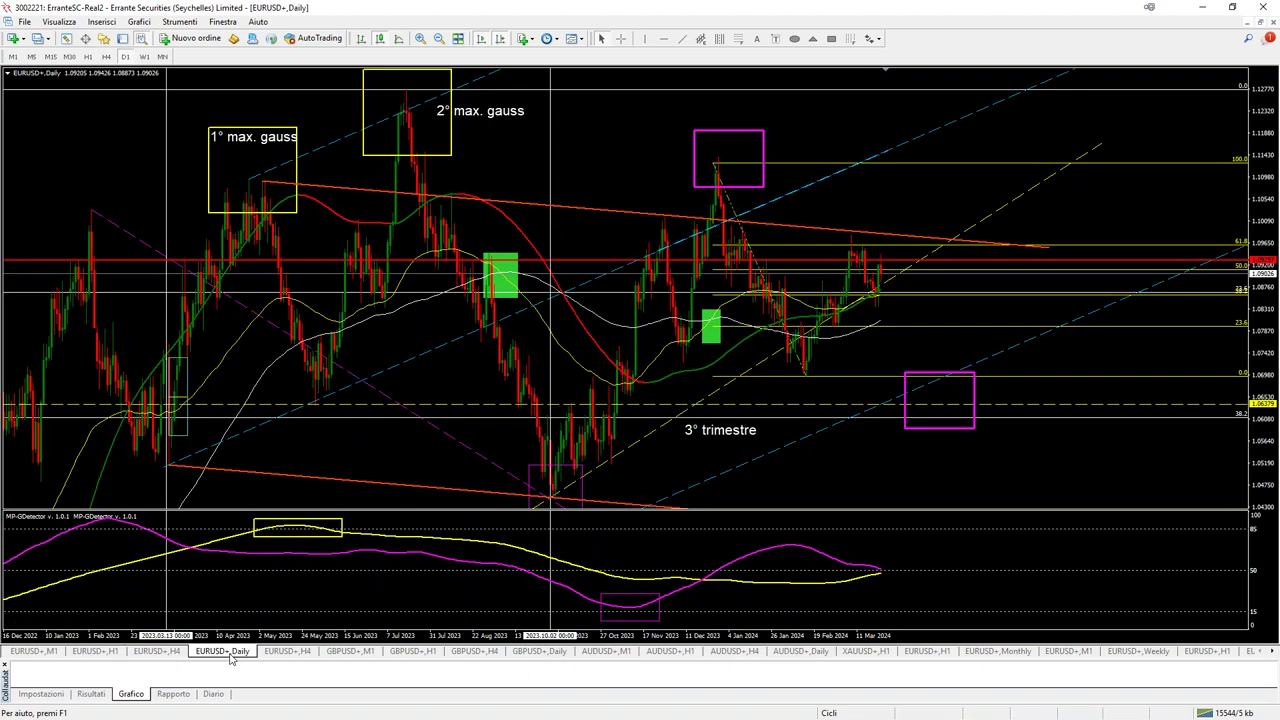
middle_click(744, 326)
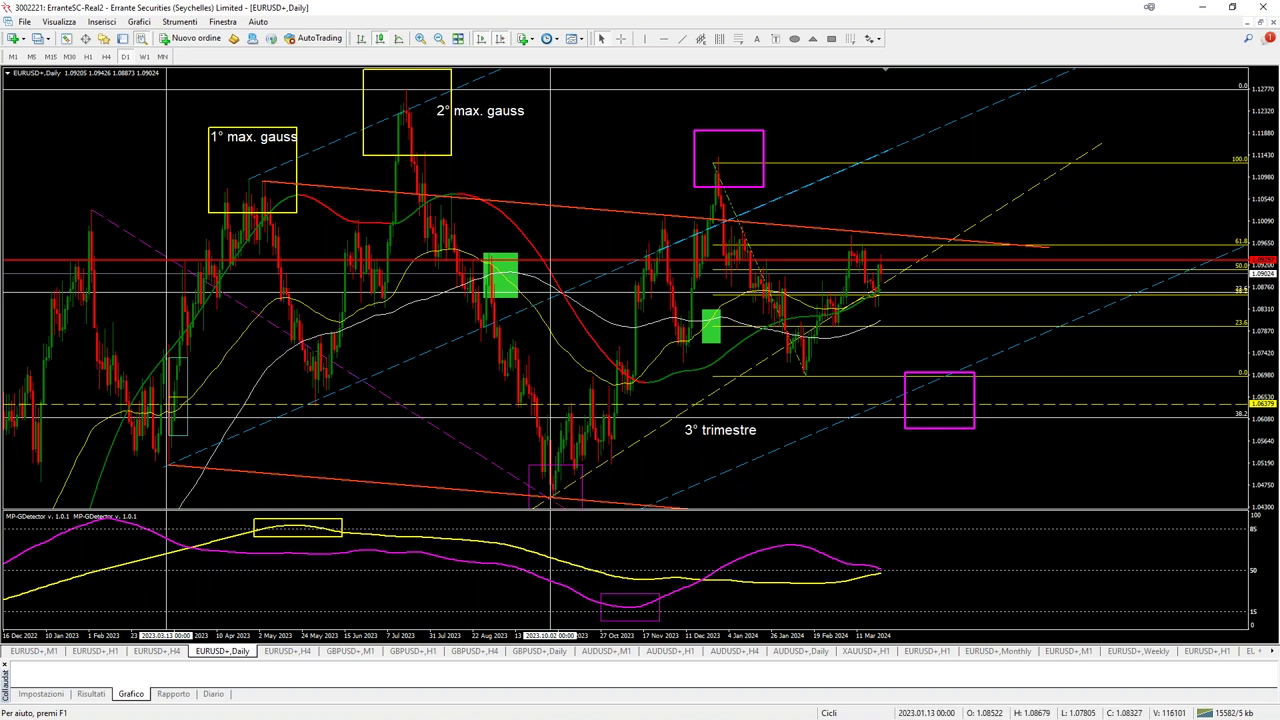
Enlarge the strategy tester over the chart, examine the most recent trade results of 2022.08.05, and check the updated balance graph.
left_click(88, 693)
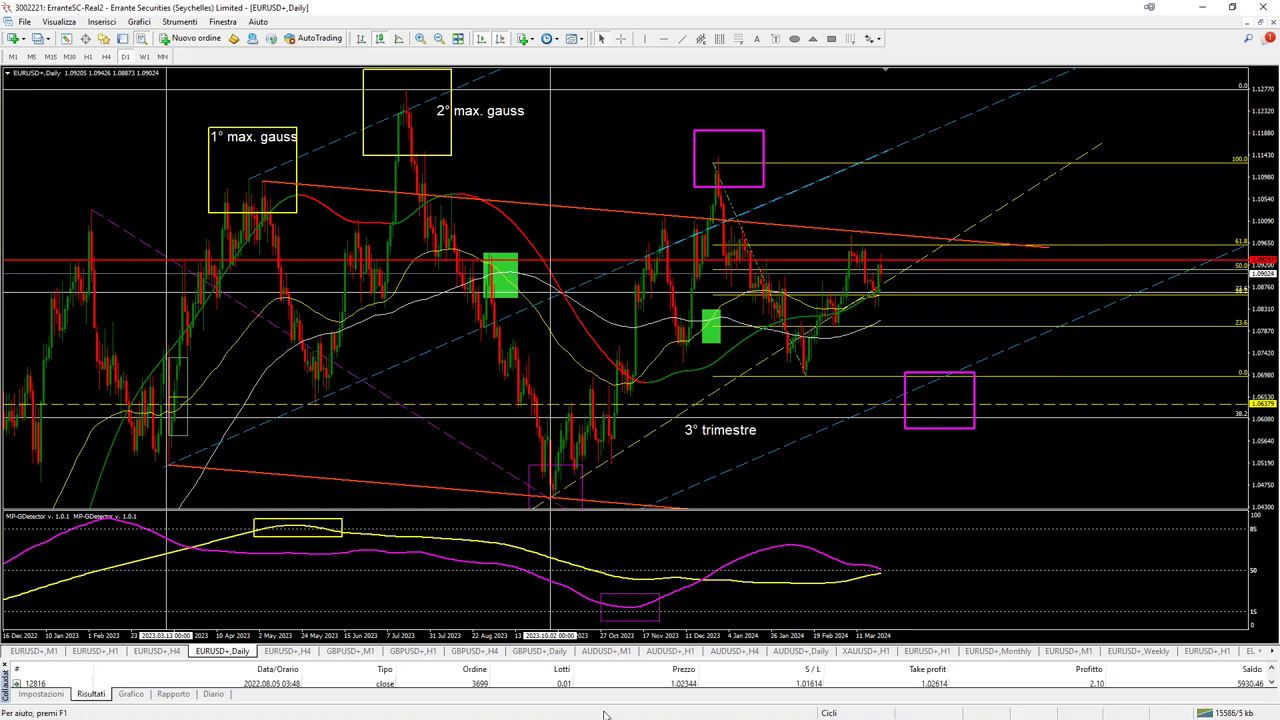
left_click_drag(671, 659, 671, 156)
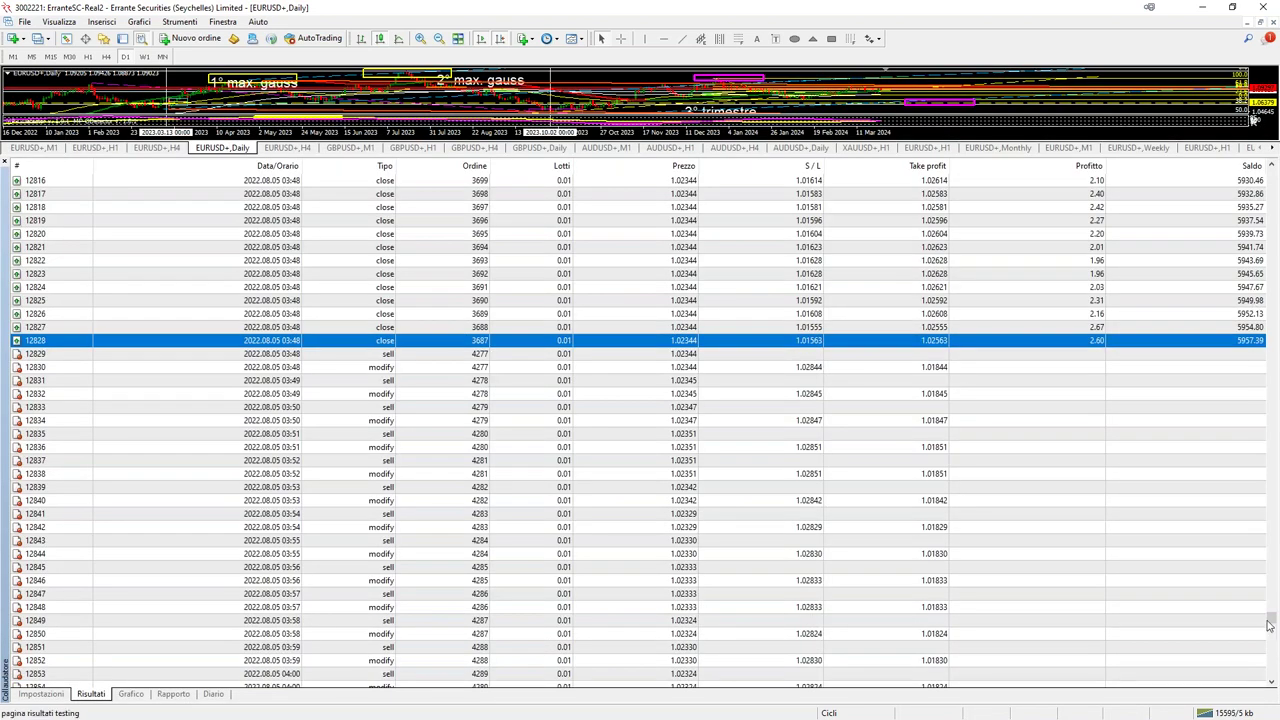
left_click_drag(1273, 638, 1274, 686)
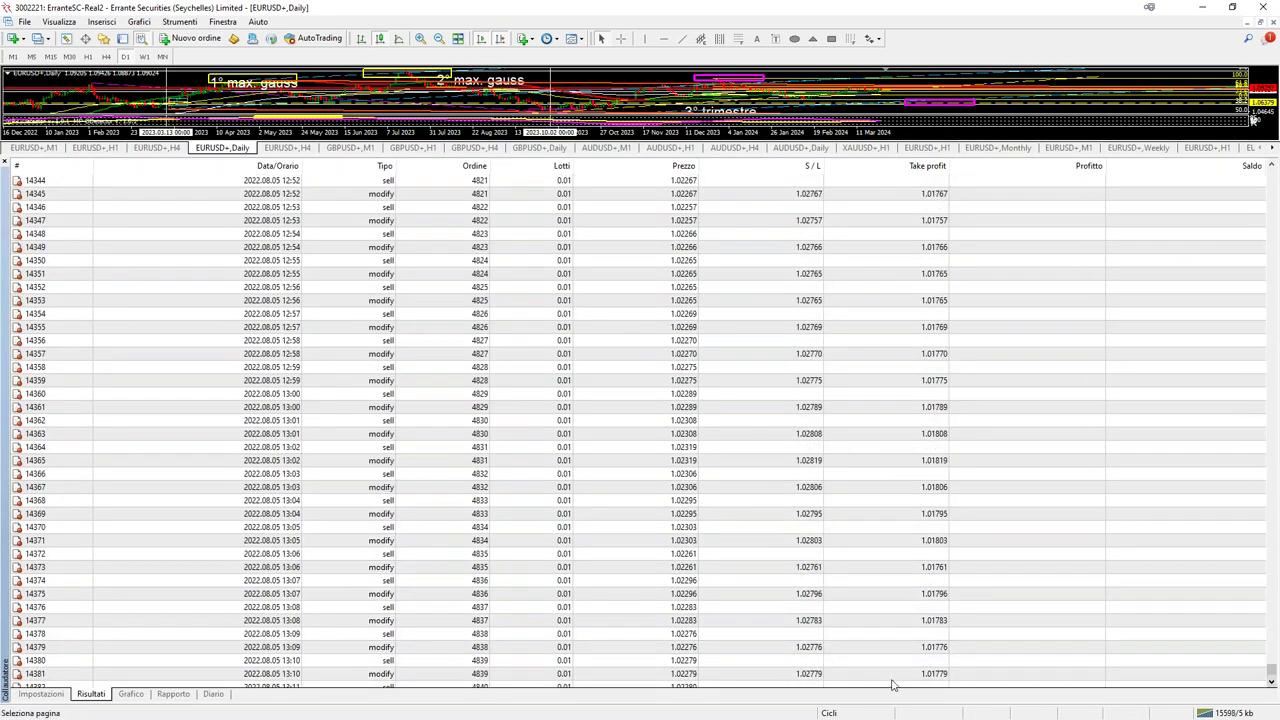
scroll(395, 677, "down", 7)
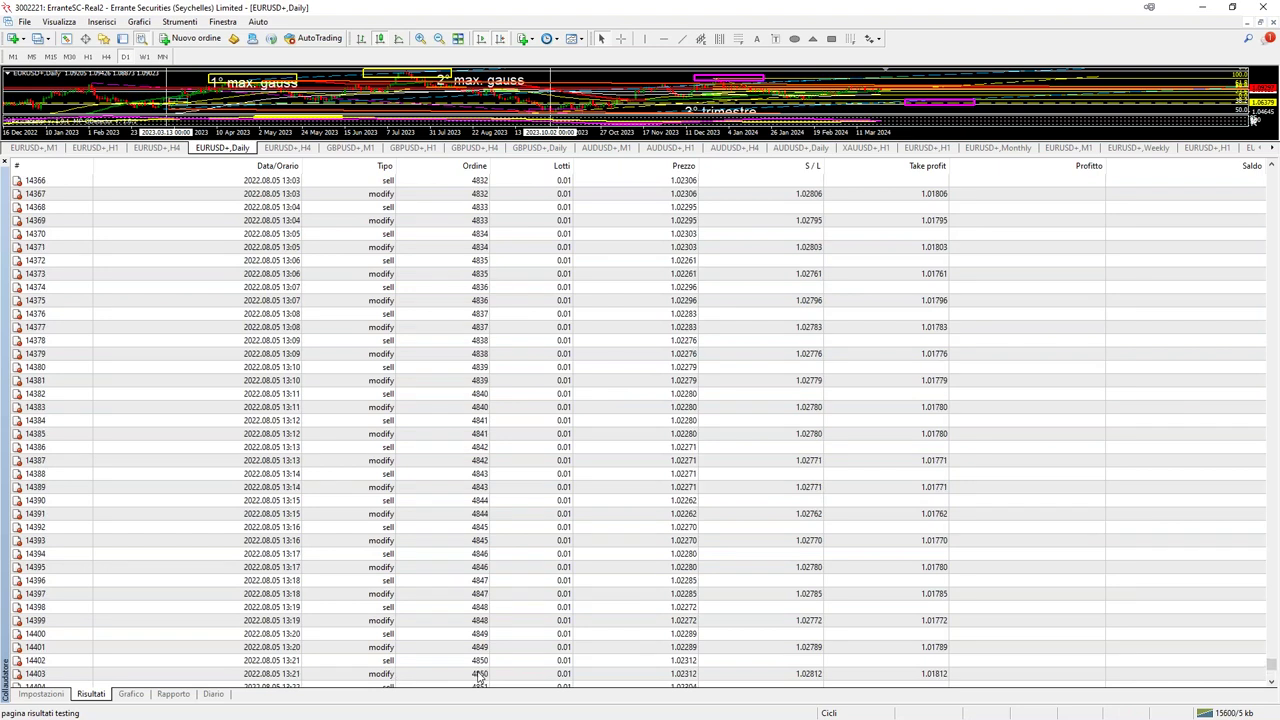
scroll(478, 677, "down", 15)
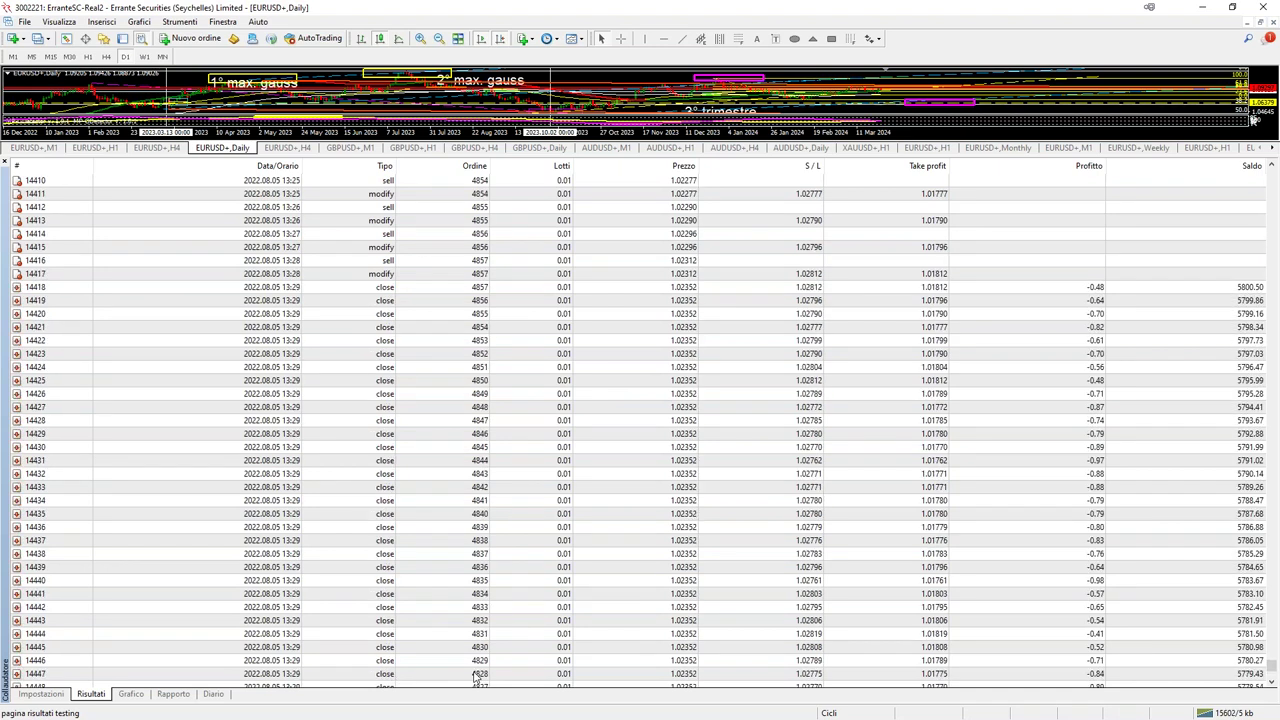
scroll(478, 677, "down", 18)
left_click(131, 694)
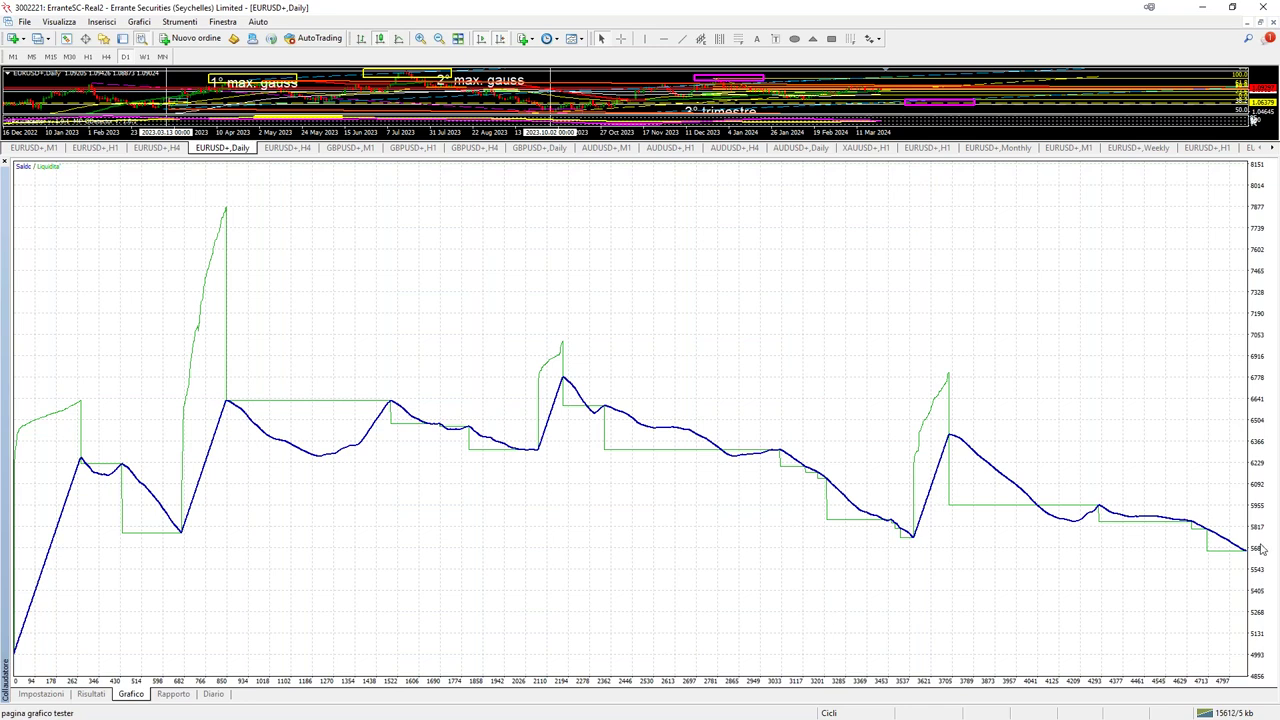
Shrink the strategy tester to a narrow strip below the EURUSD+ Daily chart, check its settings, and show the trade results.
left_click(43, 701)
left_click(138, 699)
left_click_drag(694, 157, 694, 584)
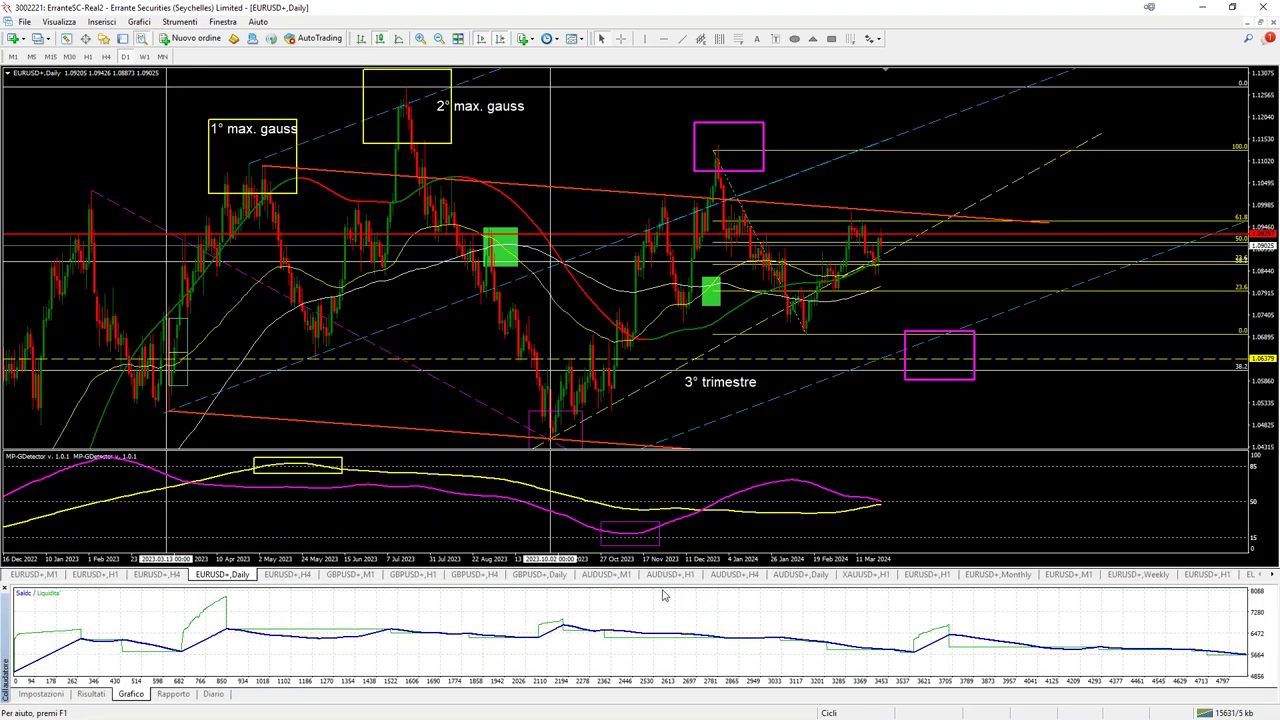
left_click_drag(641, 585, 662, 633)
left_click(41, 694)
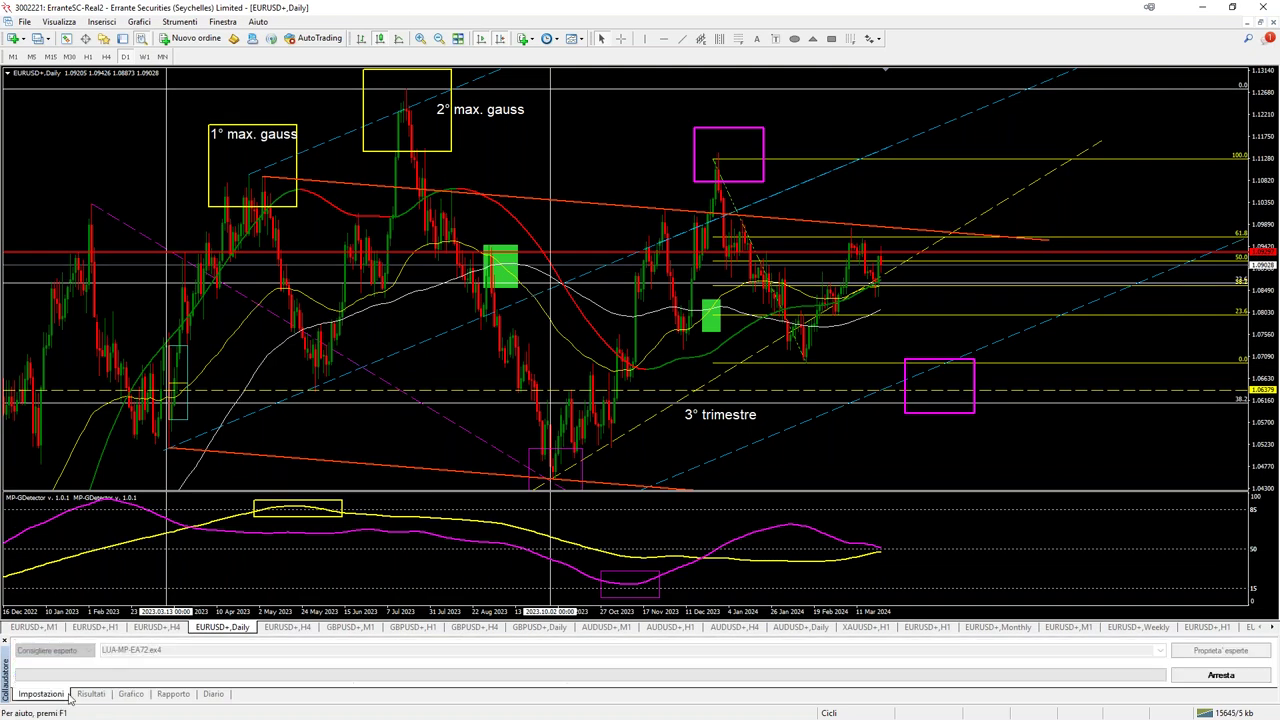
left_click(91, 694)
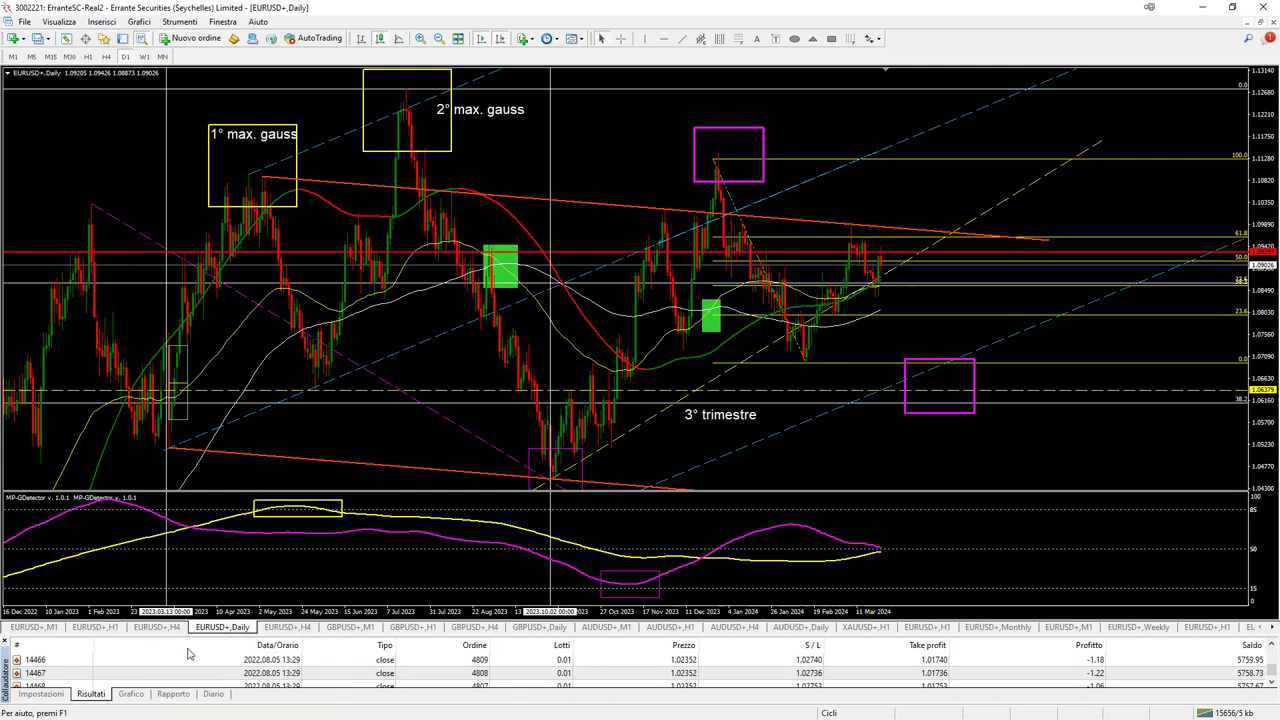
Check the backtest's balance and equity graph, collapse the strategy tester, and measure the swings from the October 2023 low on the EURUSD+ Daily chart.
left_click(130, 694)
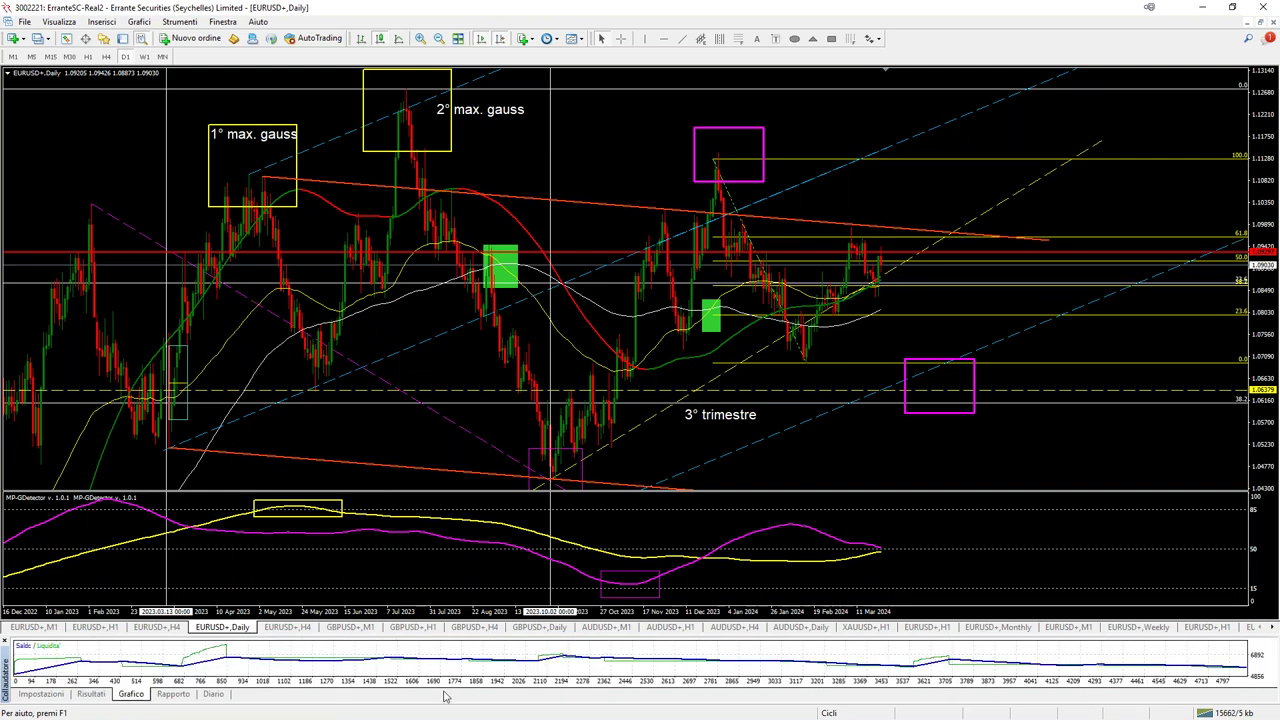
middle_click(550, 485)
left_click_drag(550, 485, 851, 294)
middle_click(701, 199)
left_click_drag(701, 199, 833, 410)
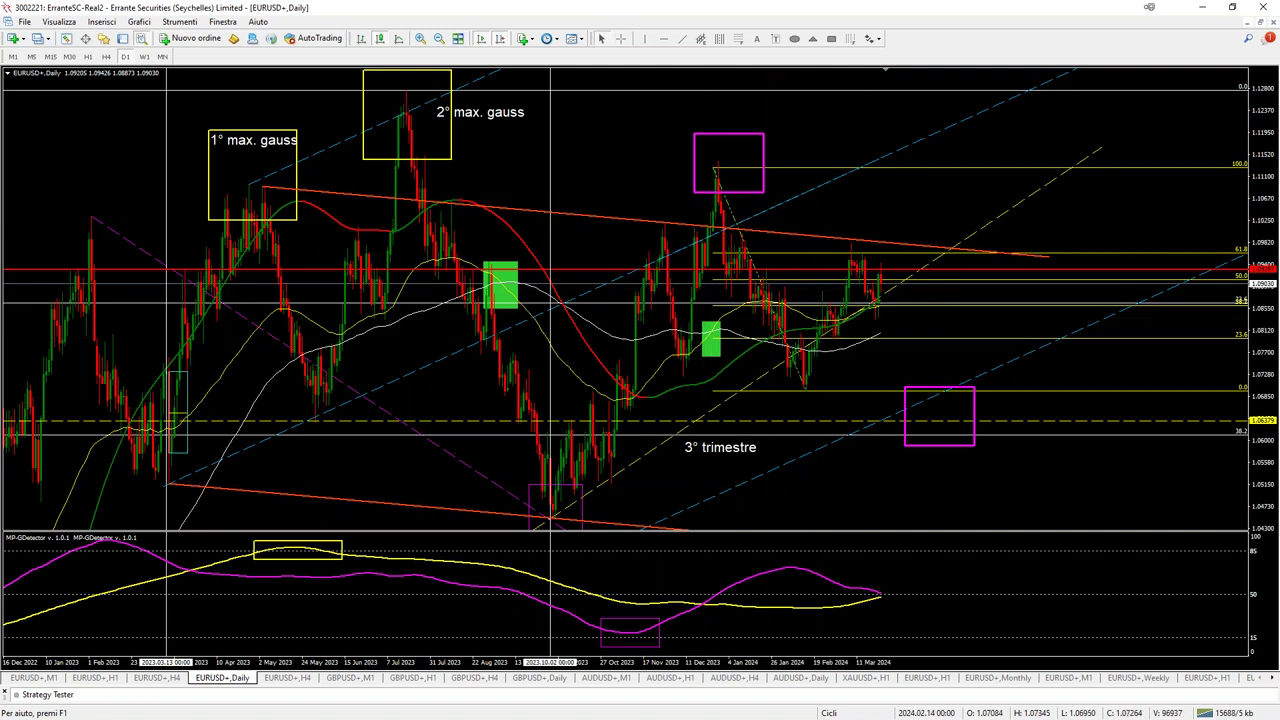
Measure the decline from the December 2023 high and the distance from the latest candles towards the magenta target box.
middle_click(710, 190)
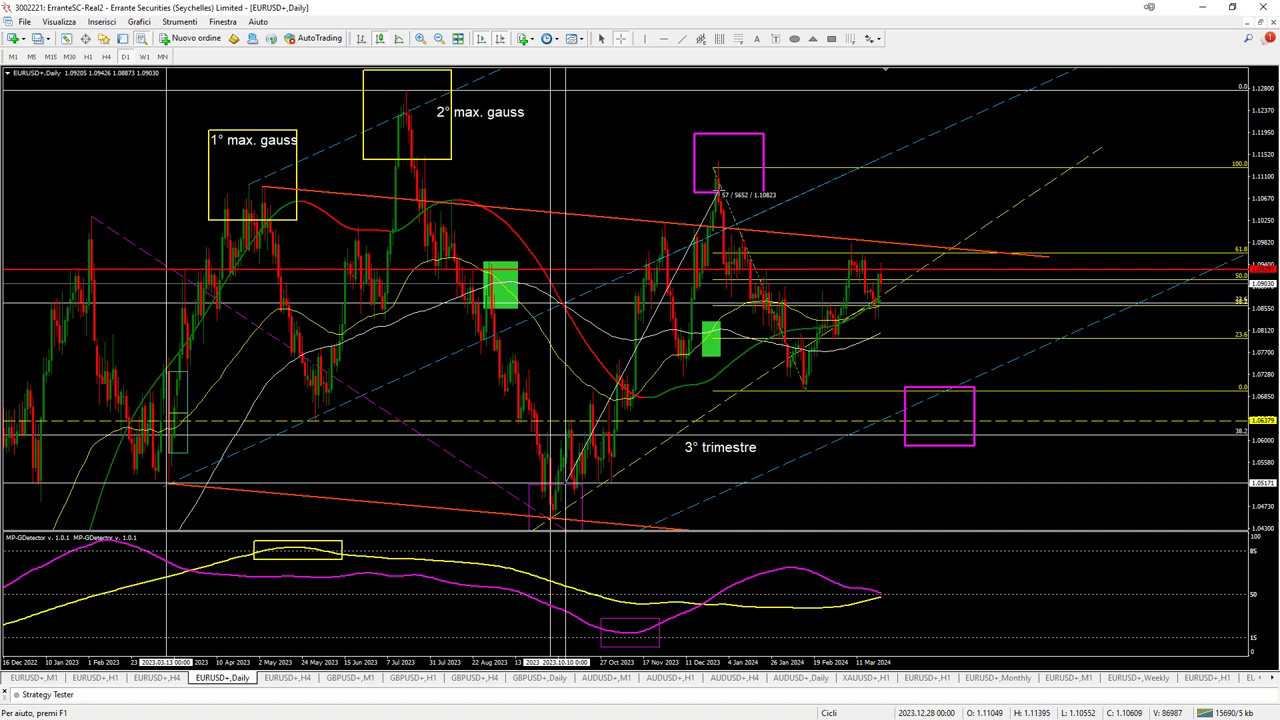
left_click_drag(707, 179, 803, 390)
left_click_drag(840, 350, 944, 387)
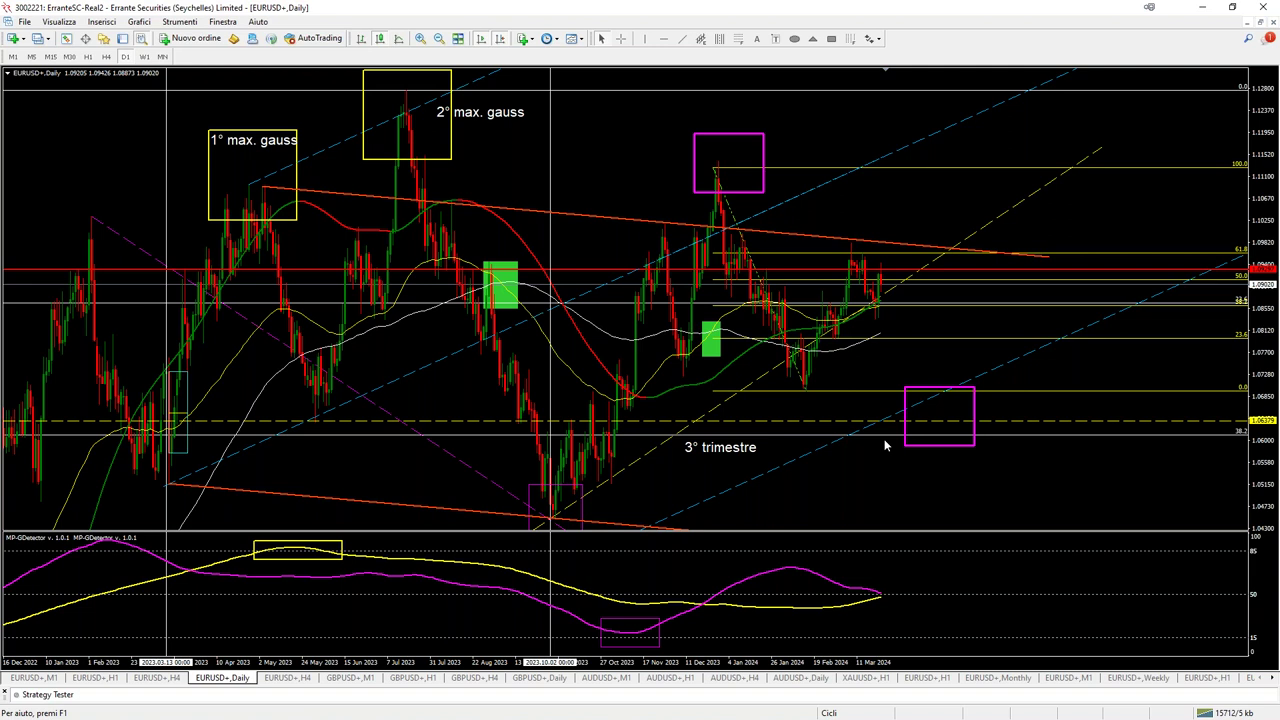
middle_click(905, 308)
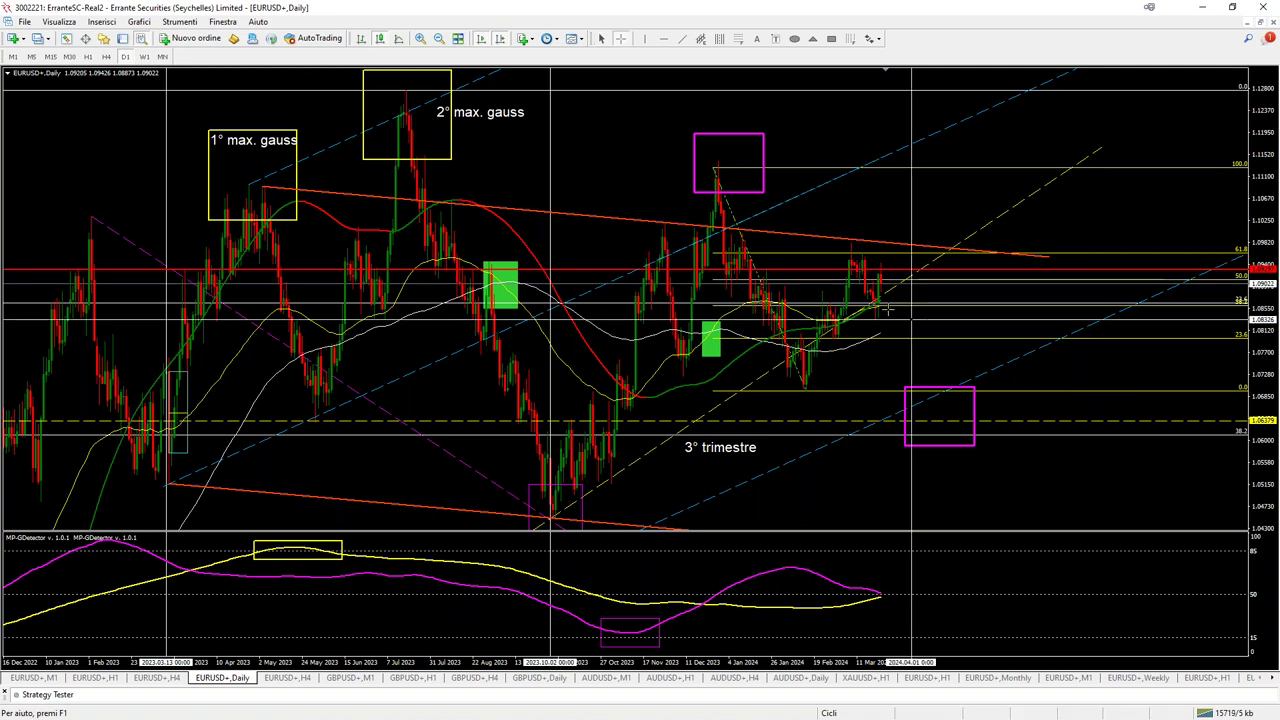
left_click_drag(878, 300, 1008, 388)
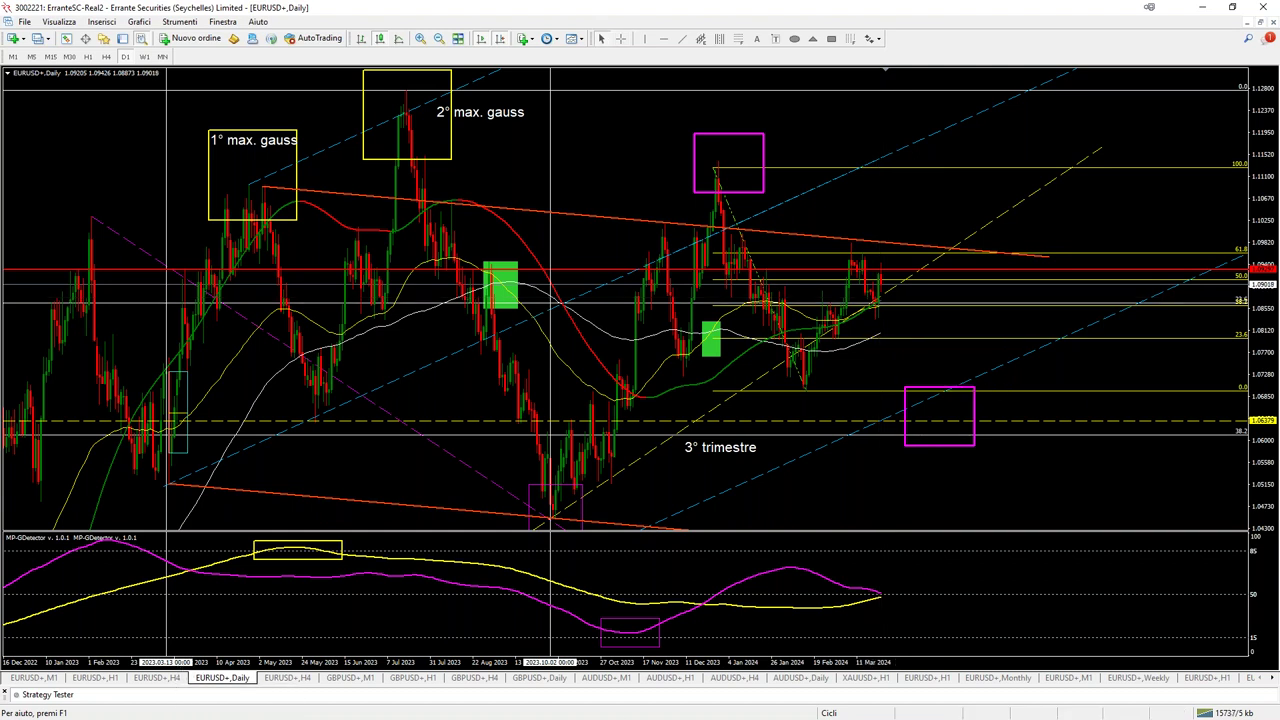
Examine the current fourth cycle on the EURUSD+ H4 chart with the crosshair and compare it with the H1 chart.
left_click(157, 678)
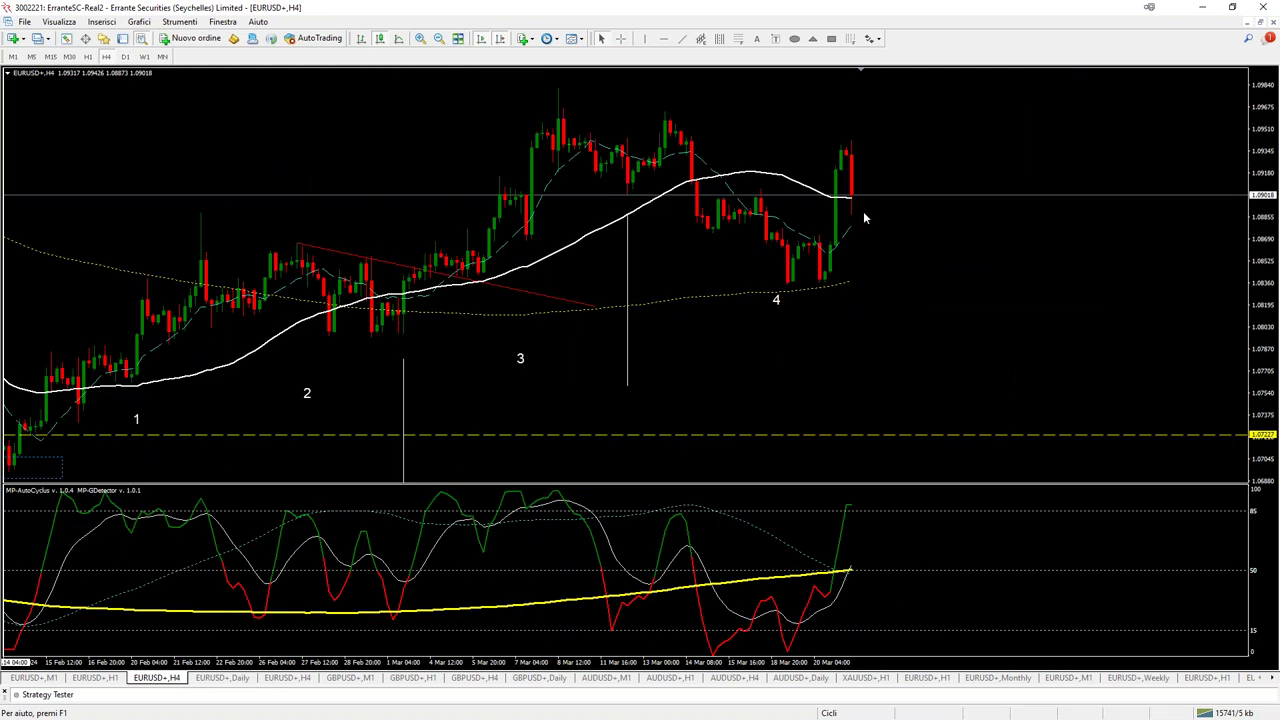
middle_click(642, 335)
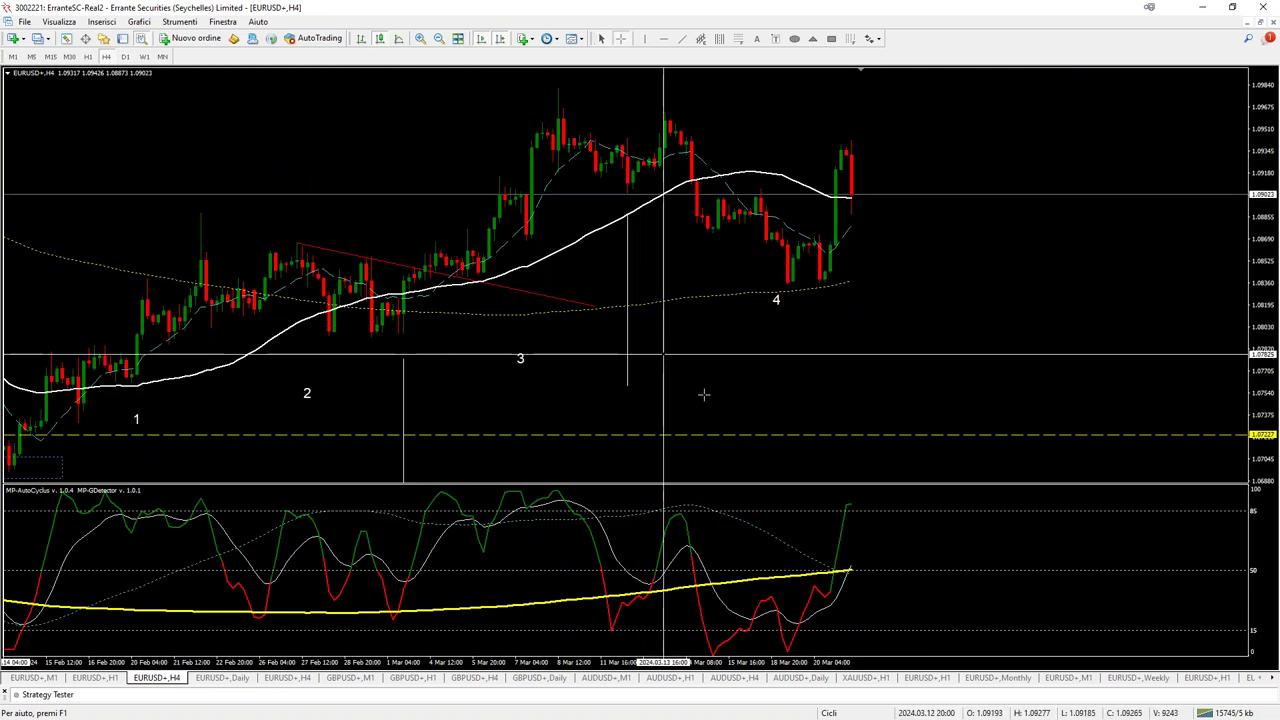
left_click_drag(832, 287, 1000, 185)
left_click(116, 680)
middle_click(779, 513)
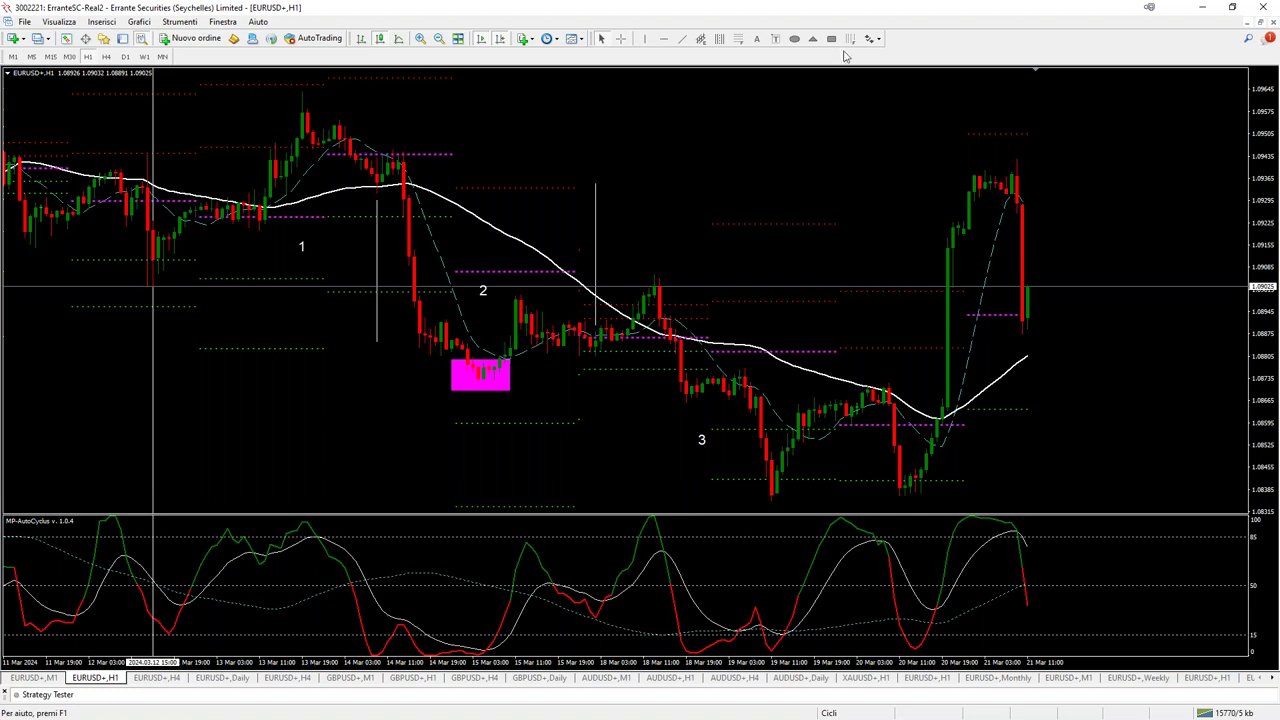
Dock the timeframe toolbar beside the drawing tools and mark a new H1 cycle with a vertical line at 2024.03.20 10:00 and label 1.
left_click_drag(890, 46, 893, 40)
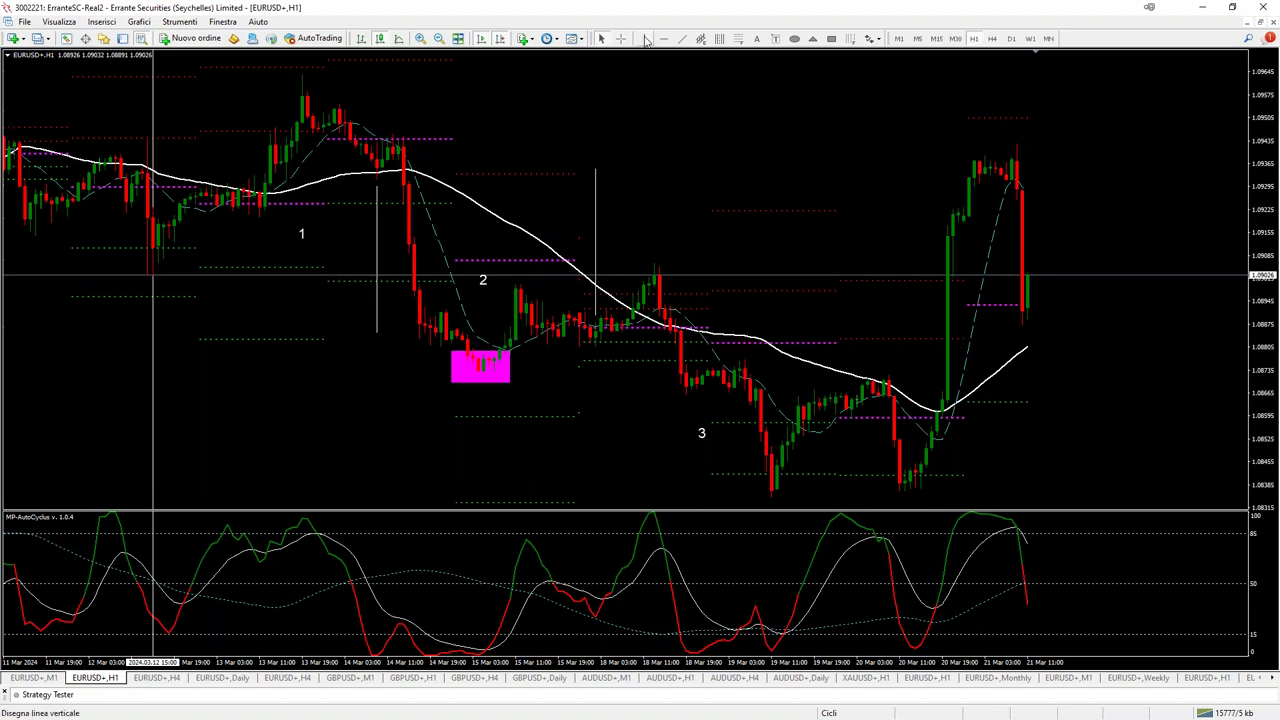
left_click(889, 470)
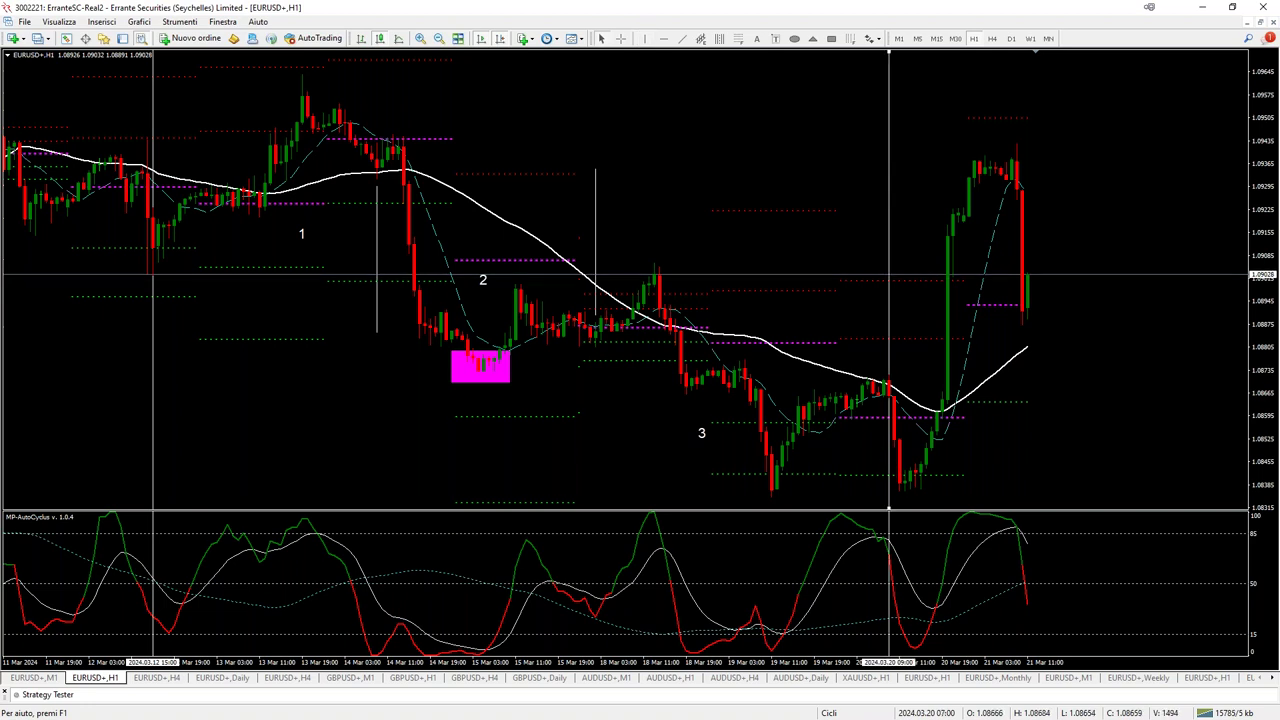
left_click_drag(890, 165, 896, 165)
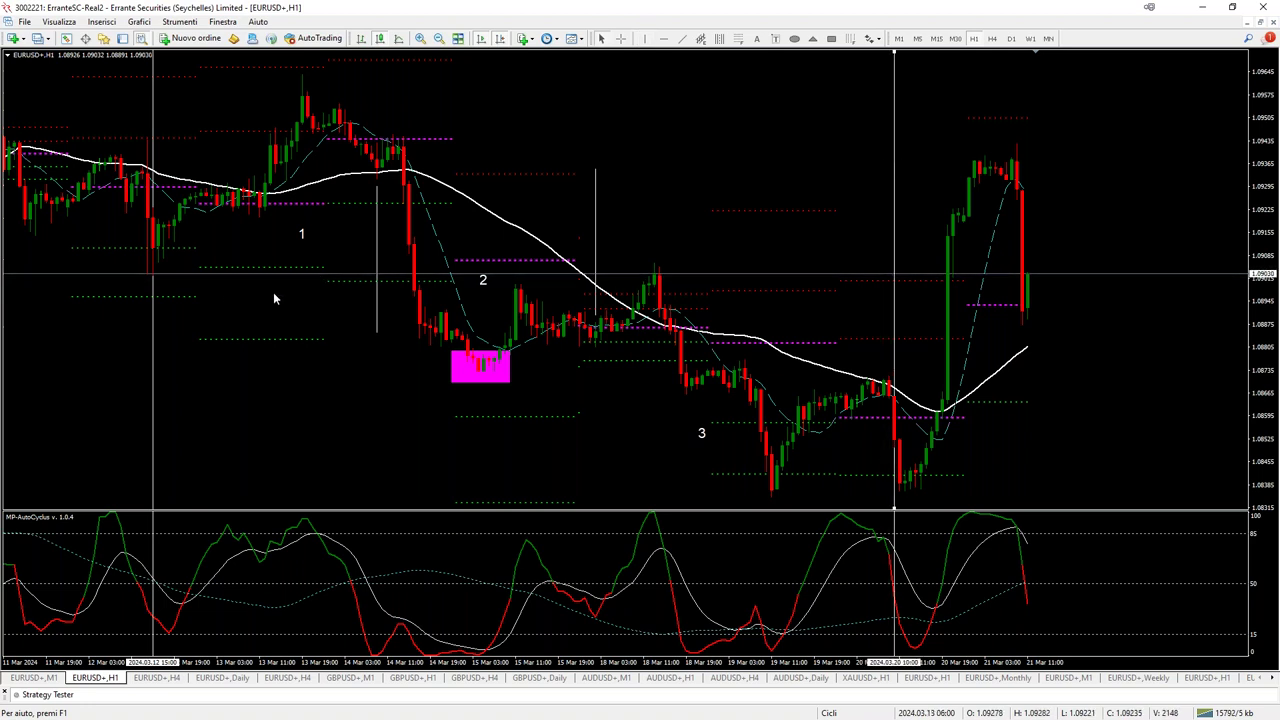
left_click(1059, 342)
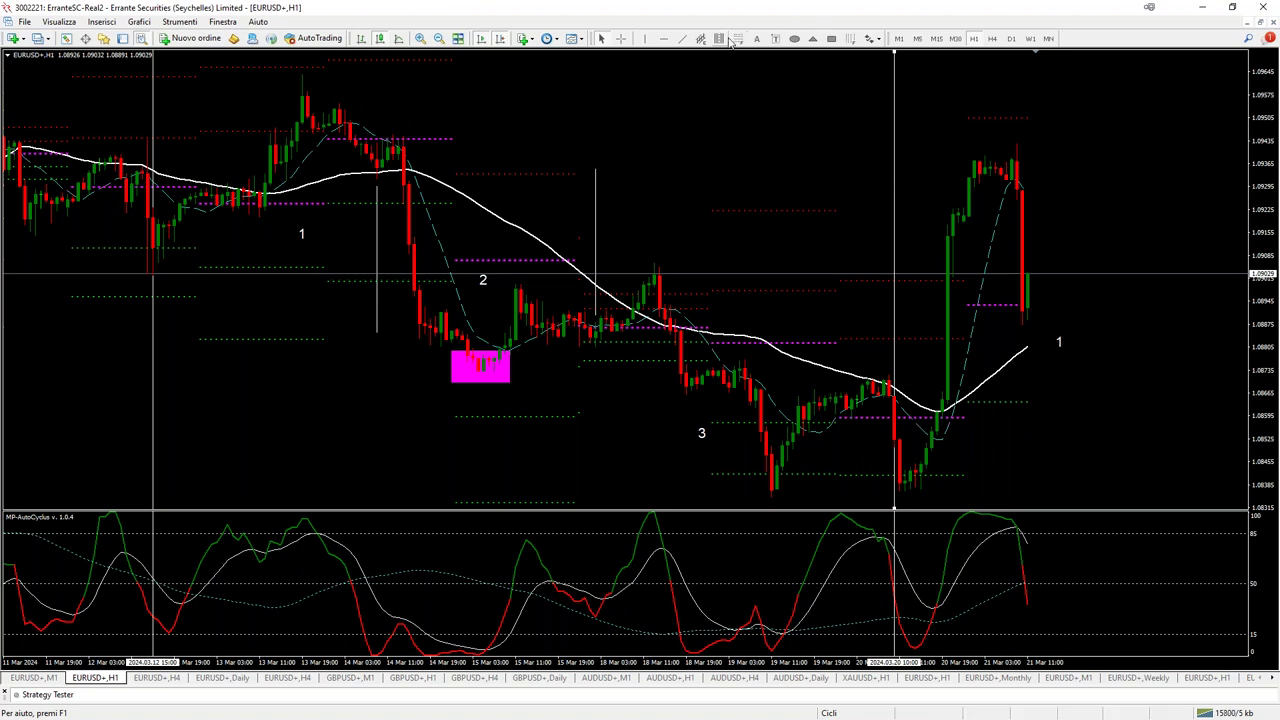
Draw a Fibonacci retracement from the 20 March low to the 21 March high and align its starting anchor with the low.
left_click_drag(898, 488, 1016, 146)
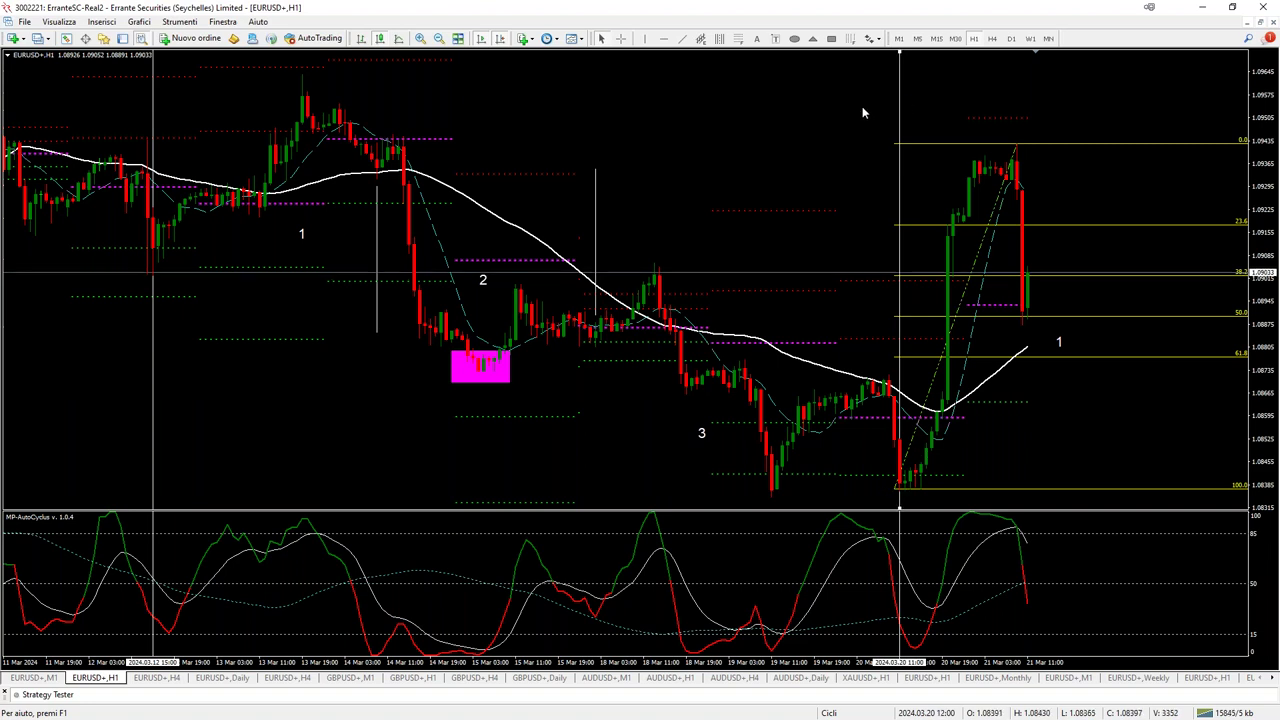
left_click_drag(895, 497, 904, 497)
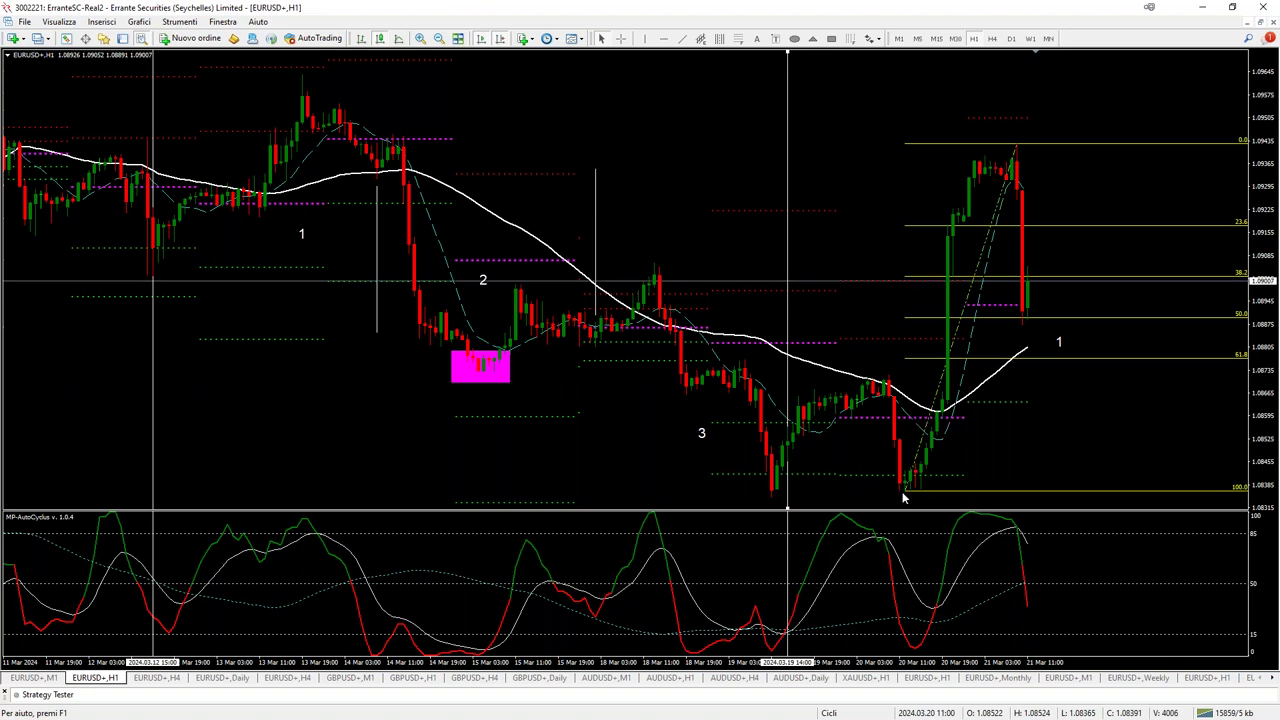
left_click_drag(908, 497, 901, 497)
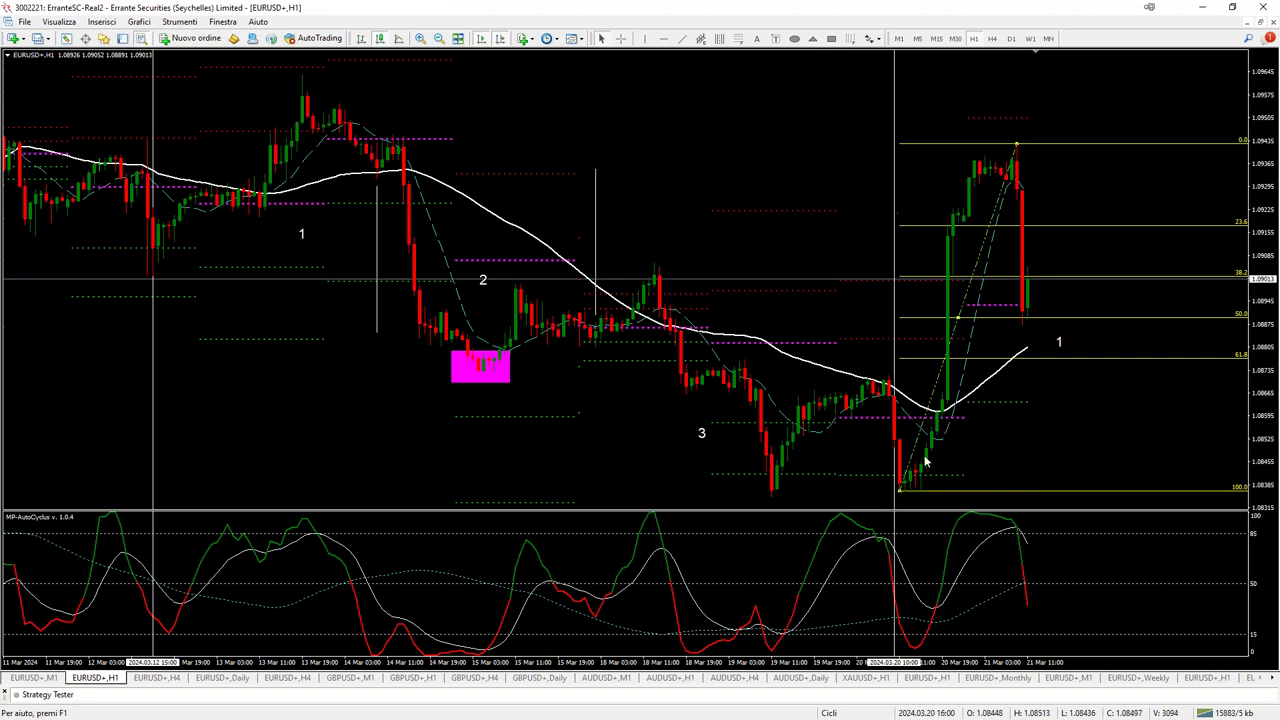
Measure the H1 price moves from the 20 March low to the latest candles against the Fibonacci levels.
middle_click(898, 491)
left_click_drag(898, 491, 1021, 320)
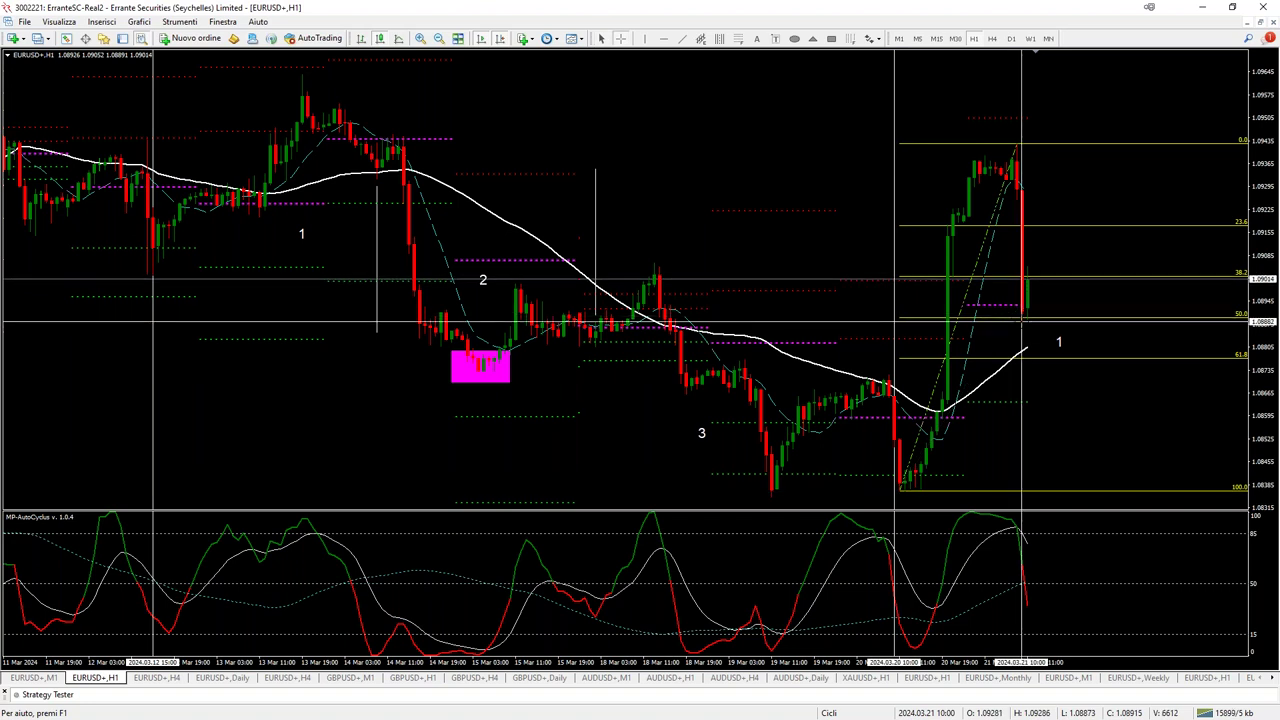
left_click_drag(1021, 310, 1030, 281)
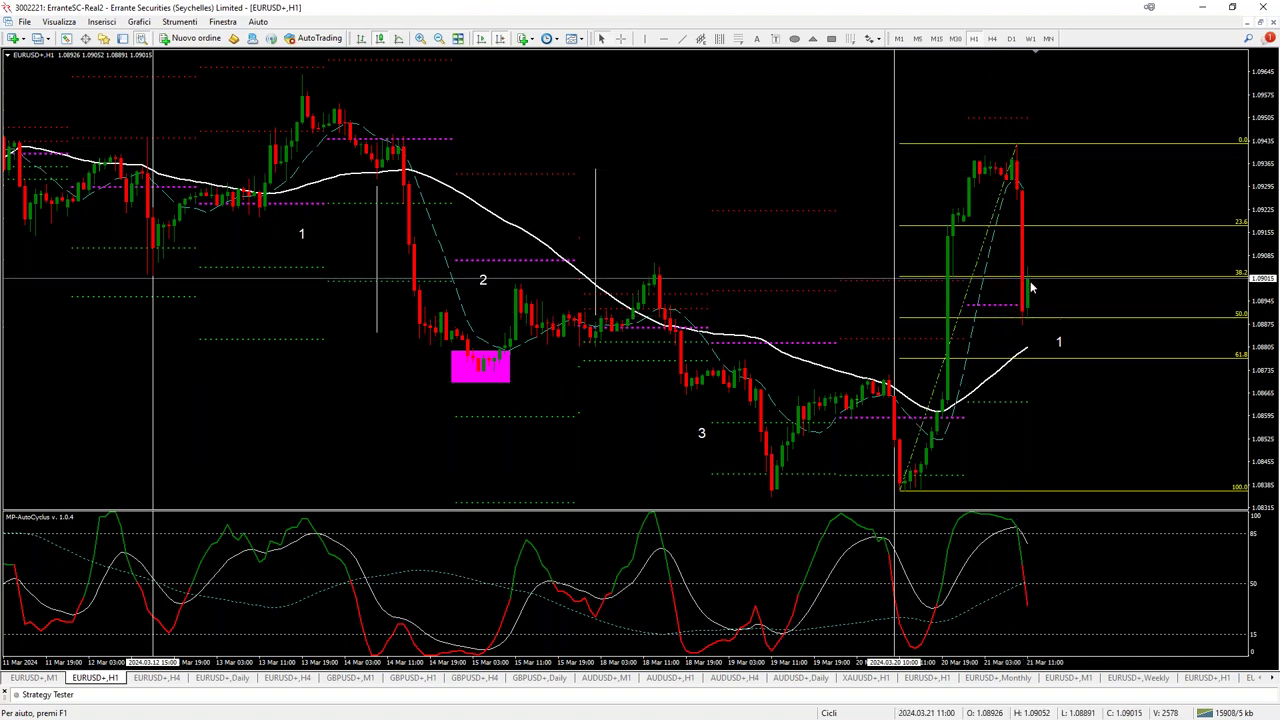
key("Escape")
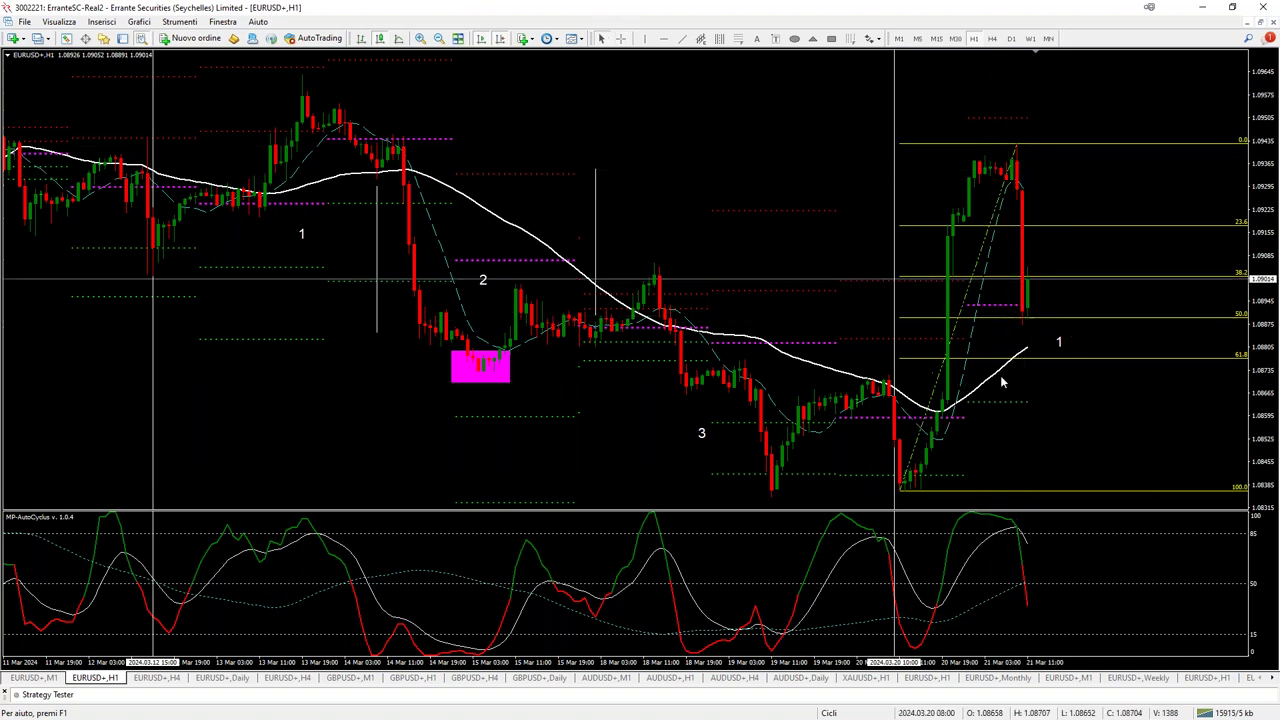
middle_click(926, 243)
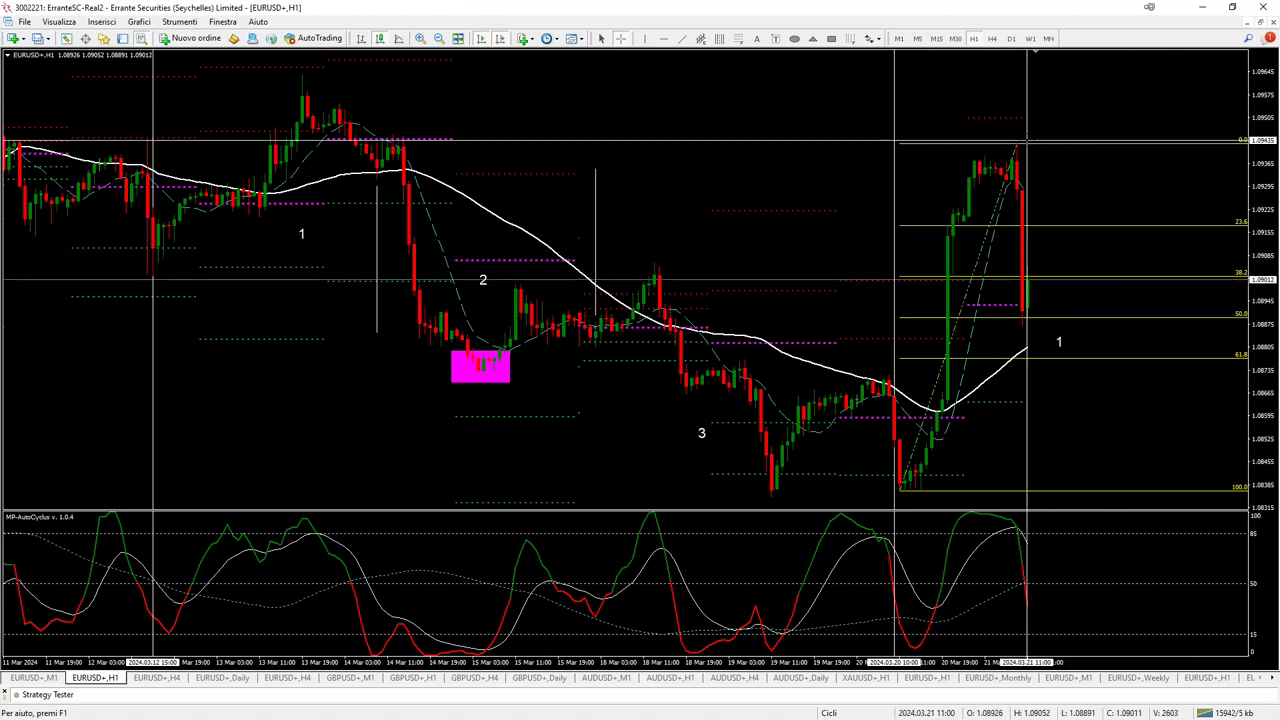
left_click_drag(996, 603, 996, 605)
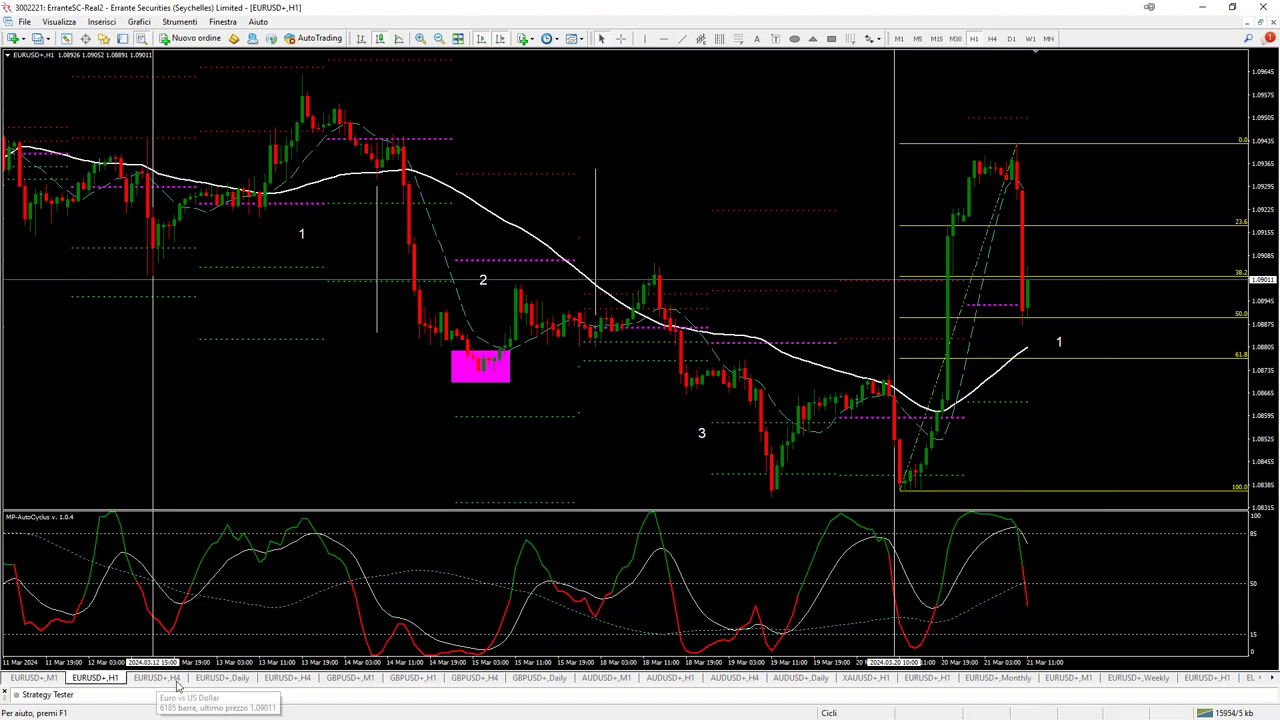
Mark the new cycle on the EURUSD+ H4 chart with a vertical line at 2024.03.20 04:00 and the text label 1.
left_click(157, 678)
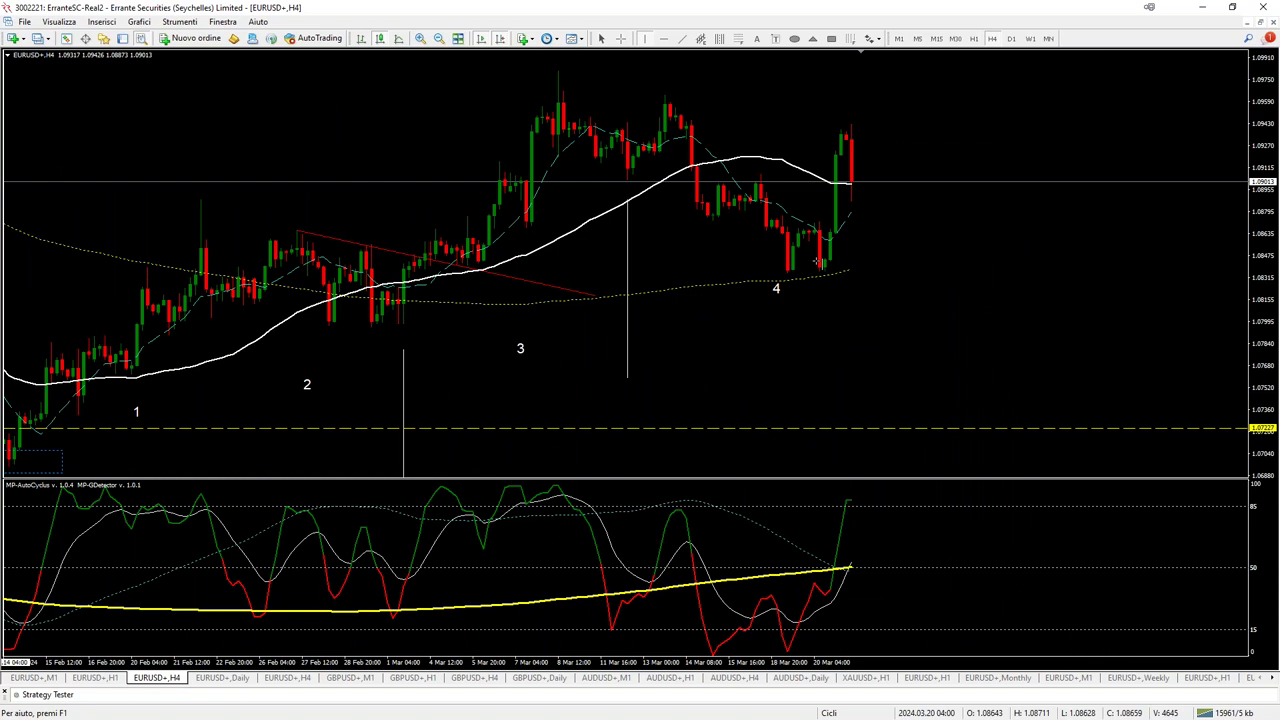
left_click(818, 262)
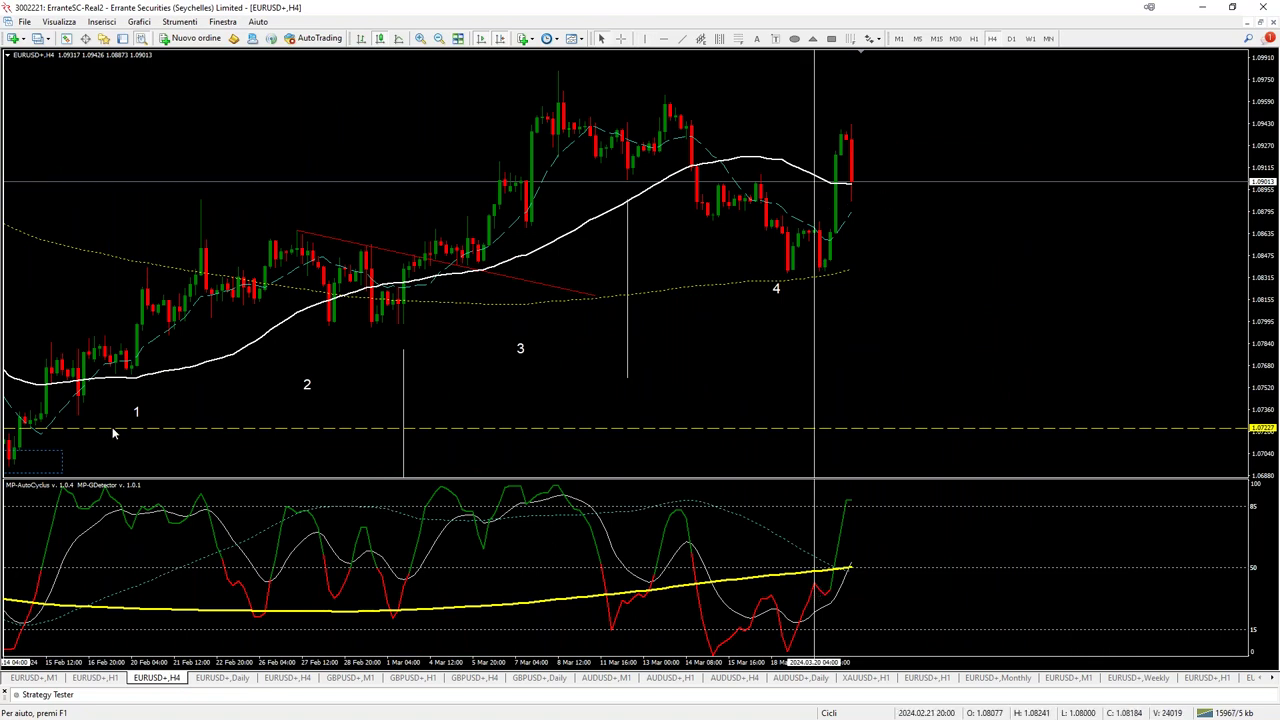
middle_click(873, 356)
left_click_drag(826, 280, 923, 295)
left_click(923, 295)
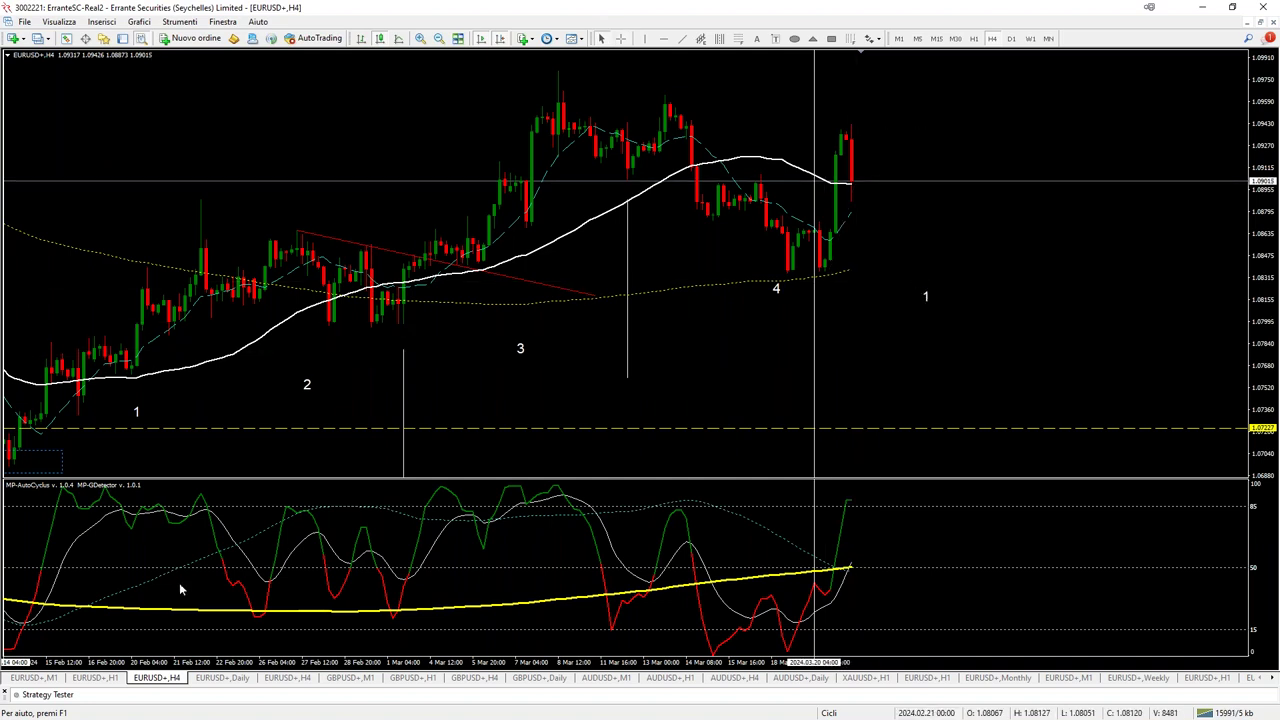
Draw a horizontal trendline along the recent lows at about 1.0889 on the EURUSD+ M1 chart, extending past the latest candle.
left_click(108, 679)
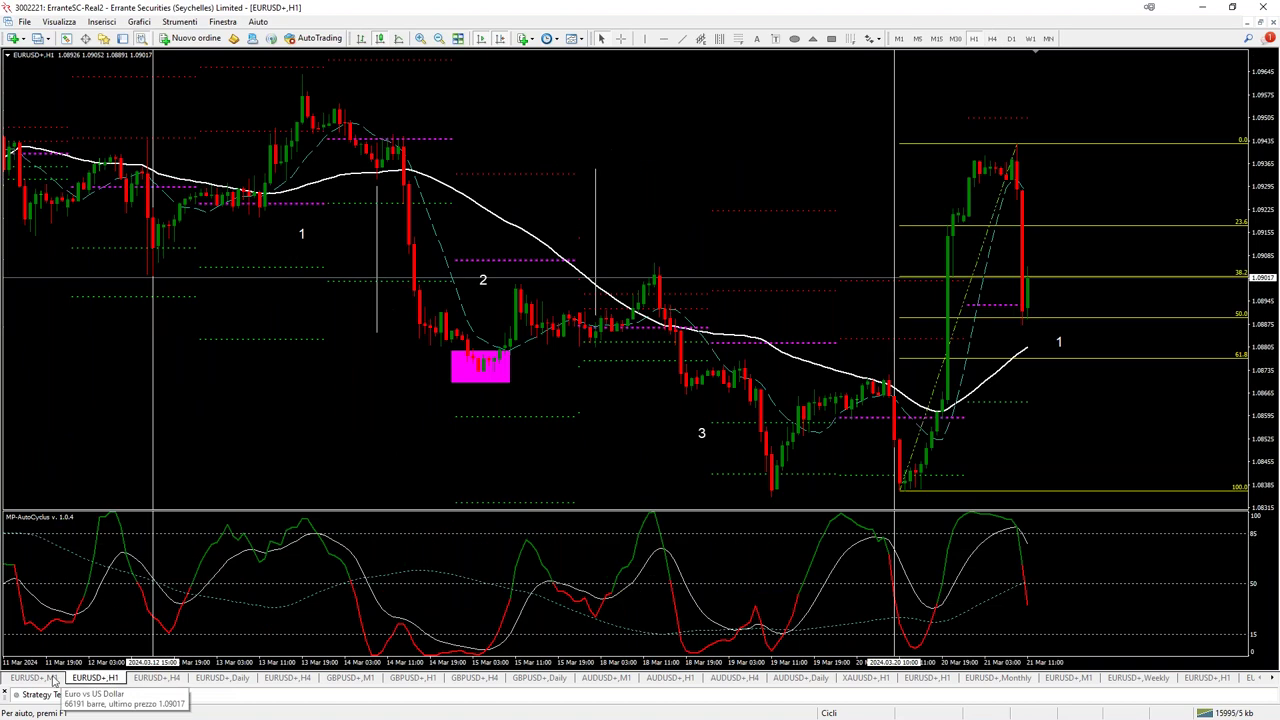
left_click(30, 679)
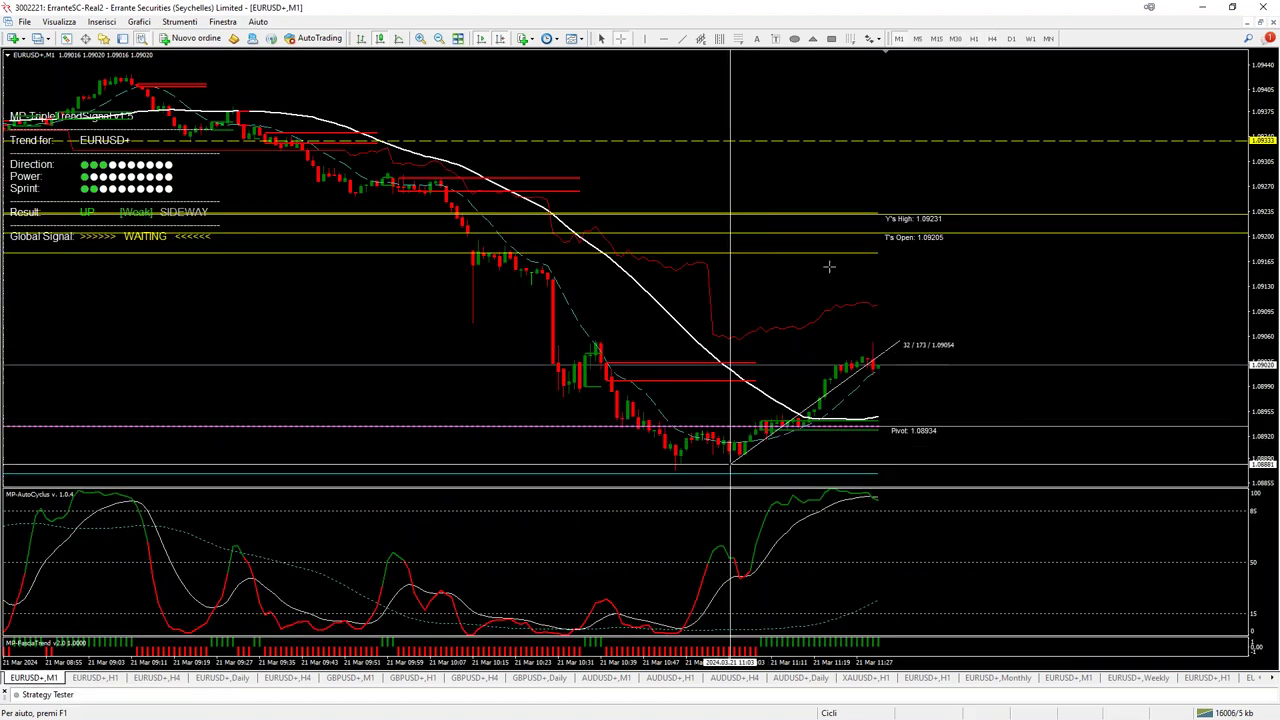
left_click(676, 40)
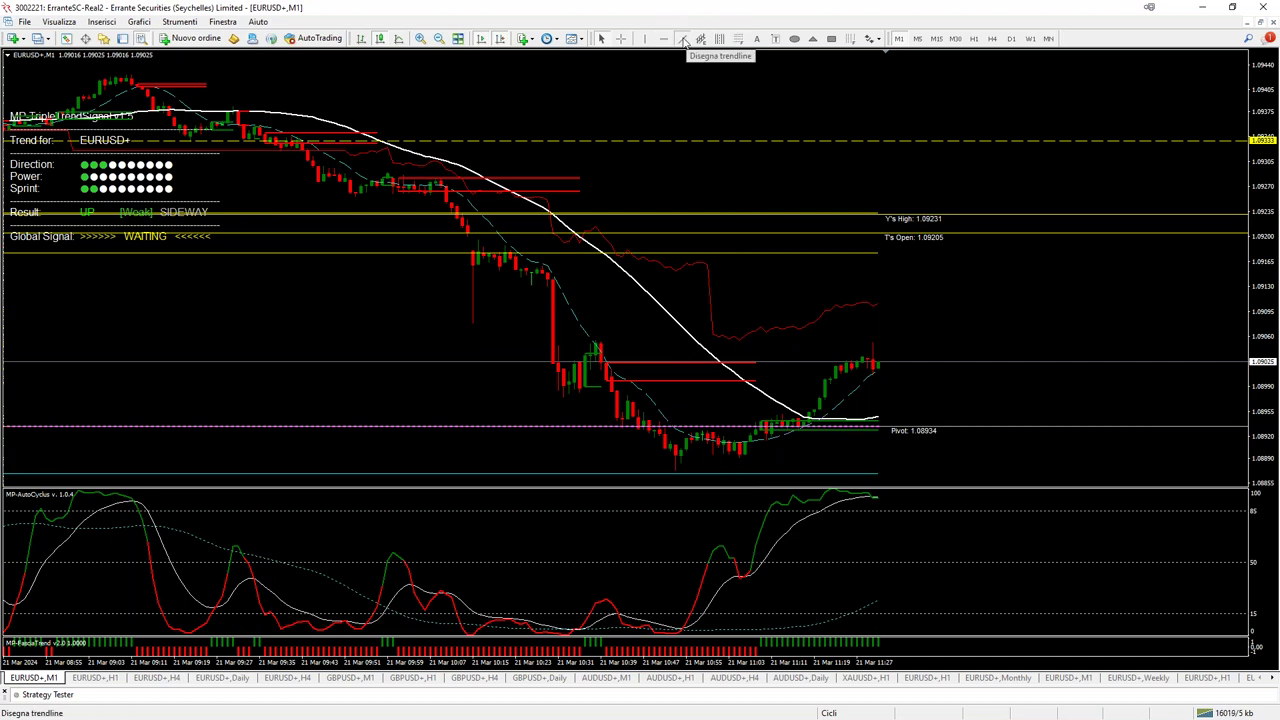
left_click_drag(1087, 138, 1156, 124)
left_click_drag(937, 124, 909, 459)
left_click_drag(877, 457, 851, 456)
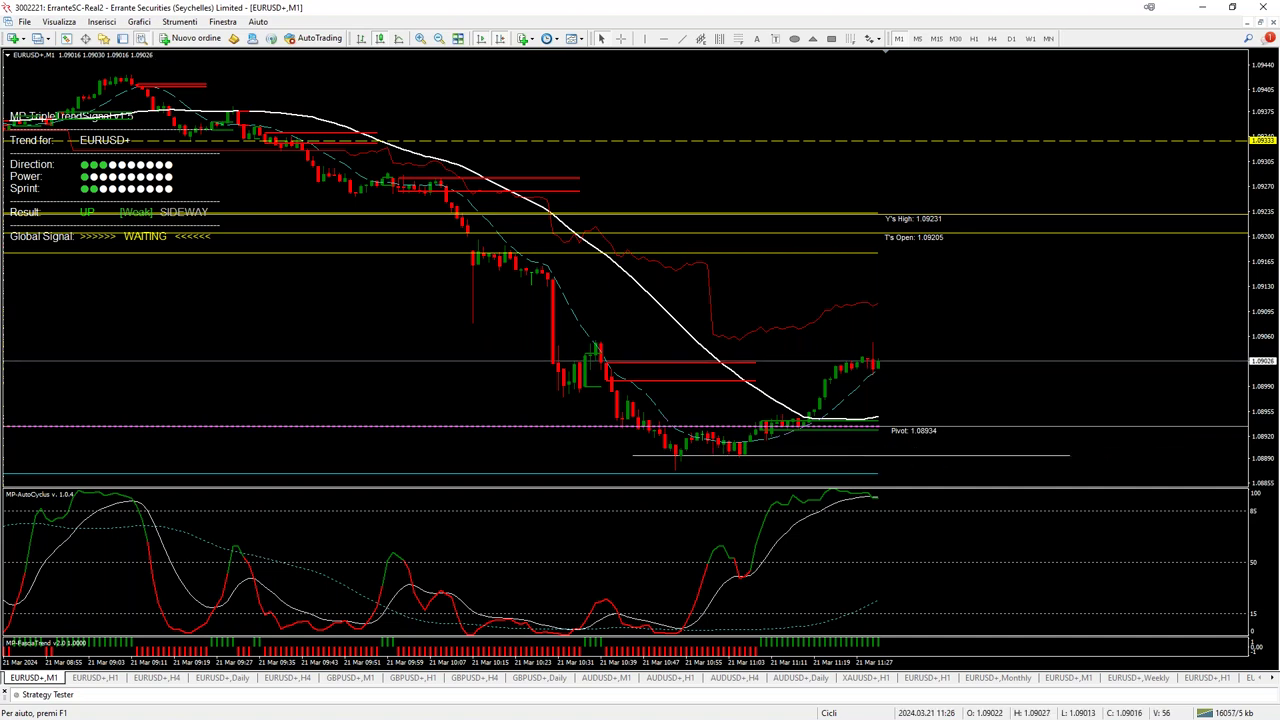
Change the new trendline's colour to yellow, give it a thicker line, and deselect it.
right_click(851, 458)
left_click(900, 463)
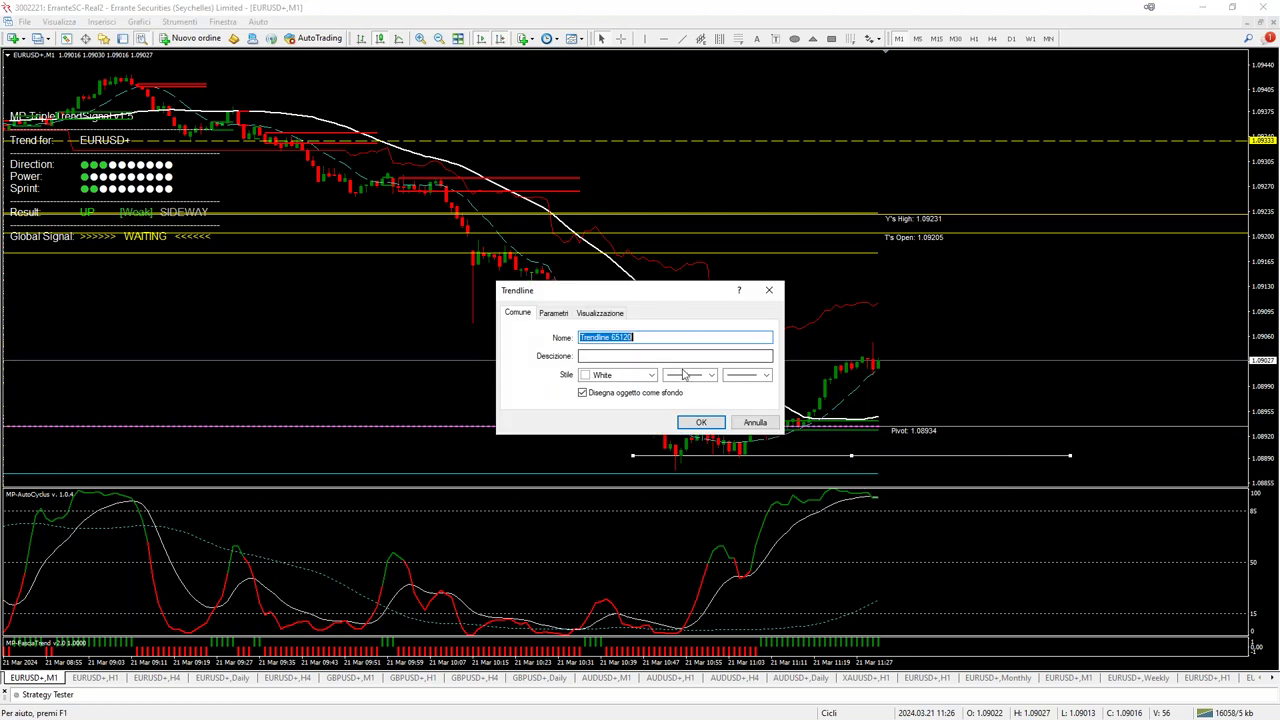
left_click(651, 375)
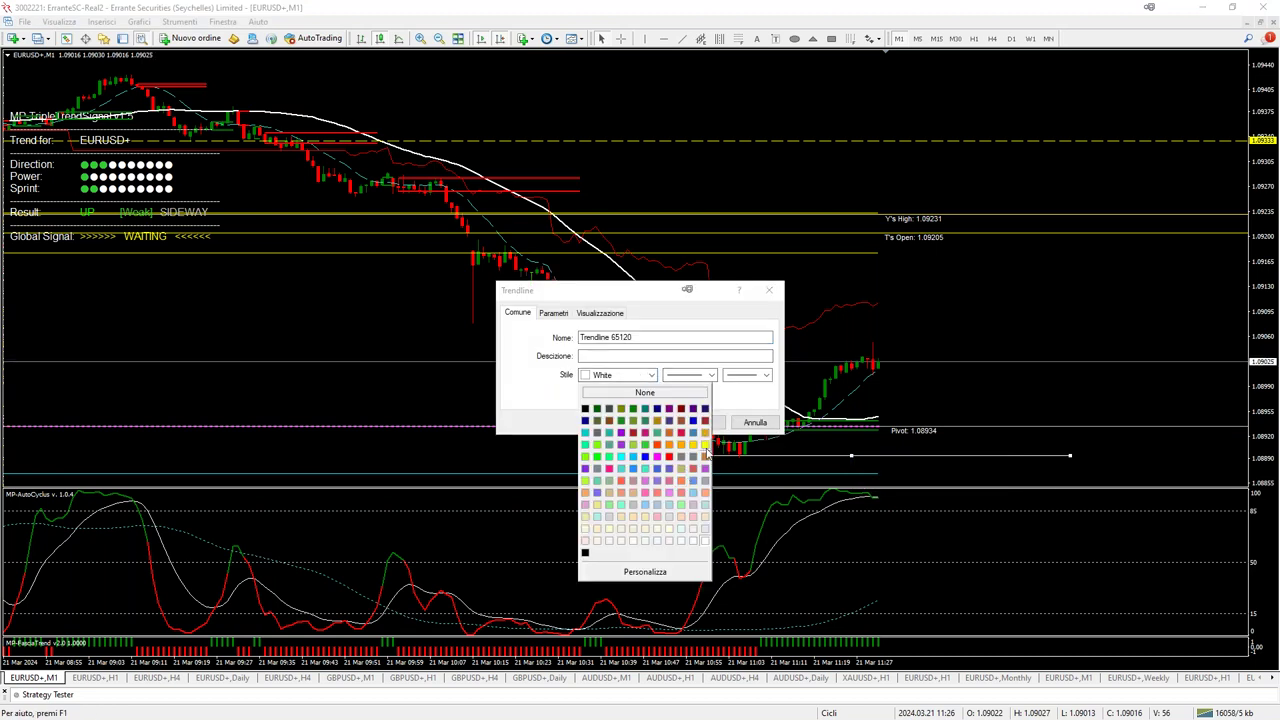
left_click(693, 444)
left_click(746, 375)
left_click(746, 424)
left_click(720, 423)
left_click(850, 458)
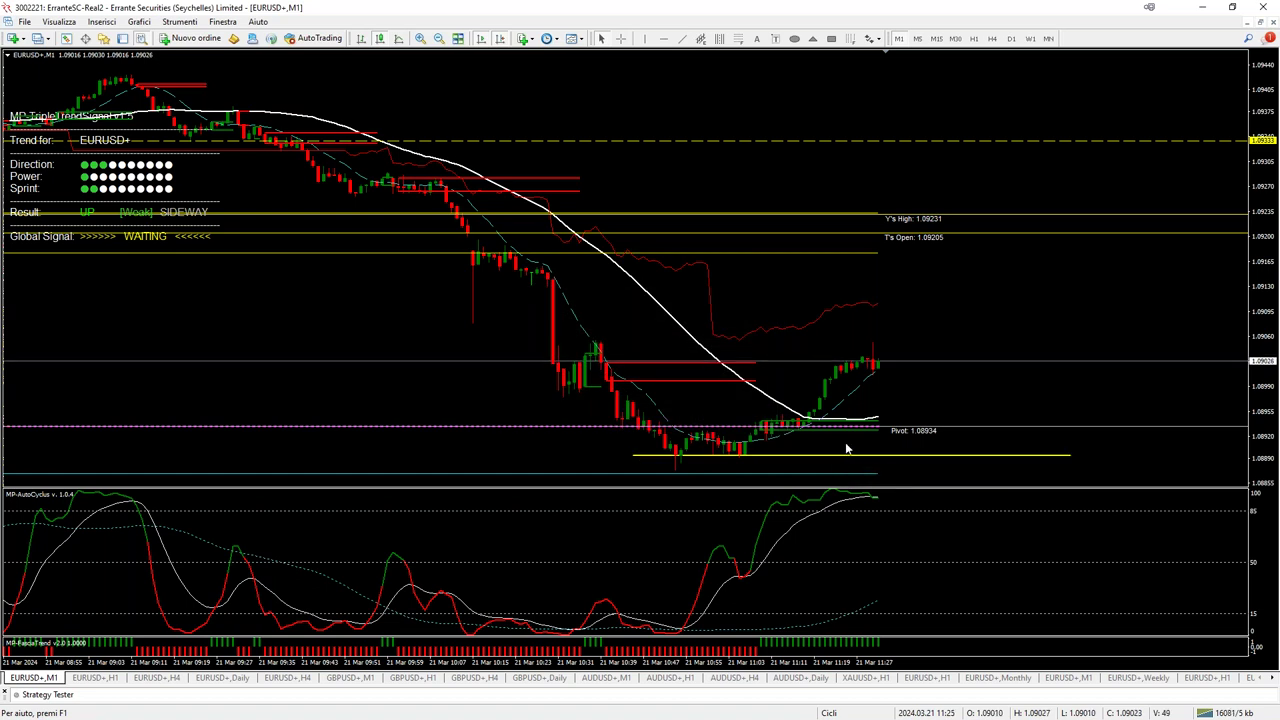
Add a right price label for 1.08894 at the far end of the yellow trendline.
left_click(876, 40)
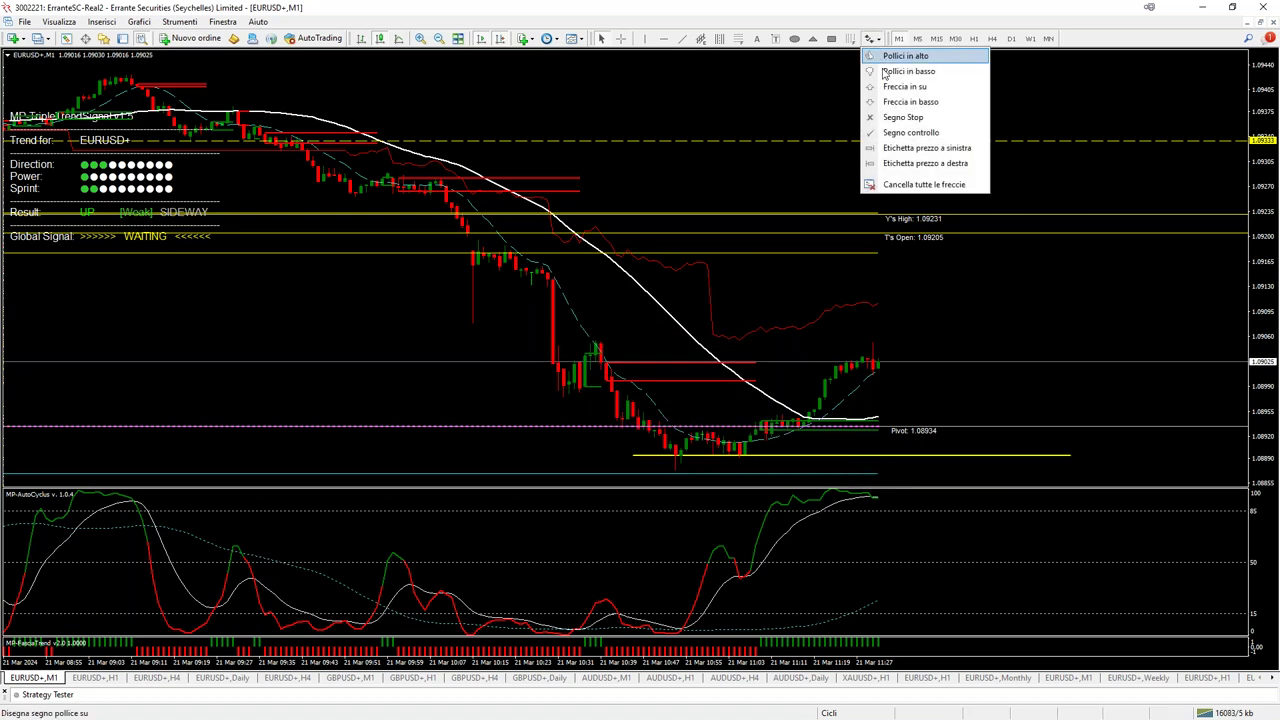
left_click(886, 164)
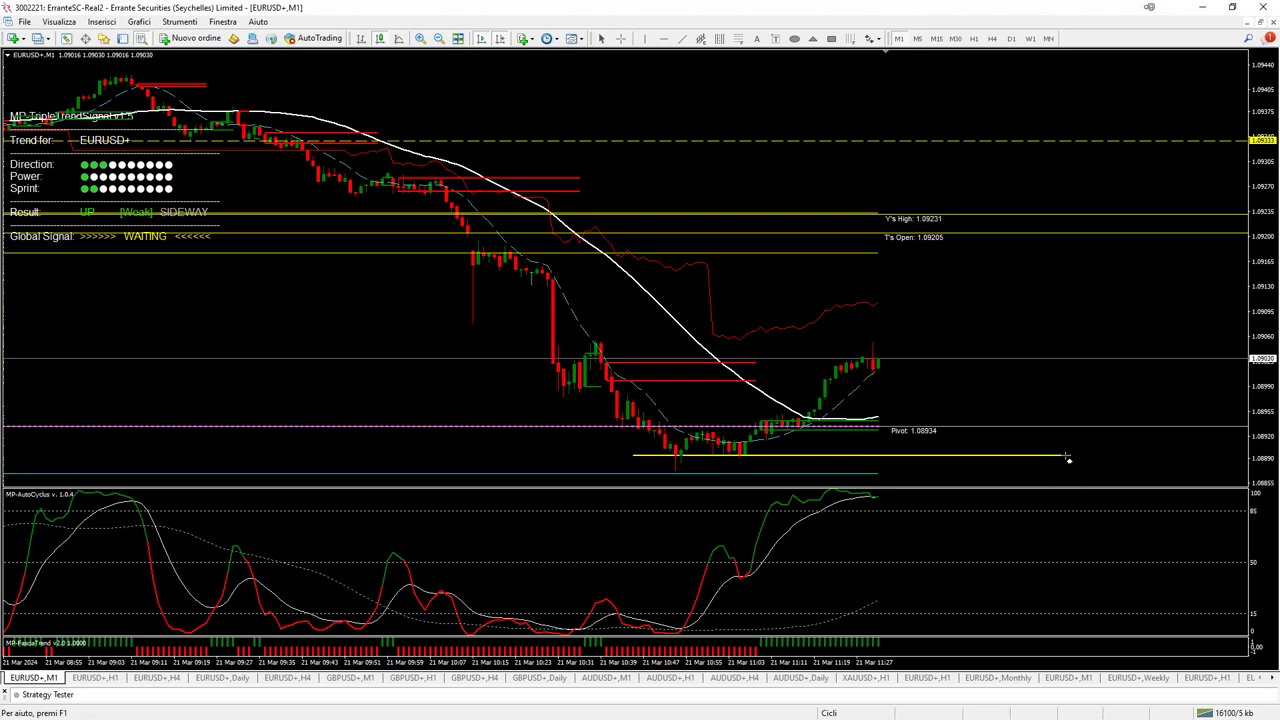
left_click(1066, 457)
Place a down arrow just below the yellow 1.08894 trendline, to the right of the latest candle on the EURUSD+ M1 chart.
left_click(874, 39)
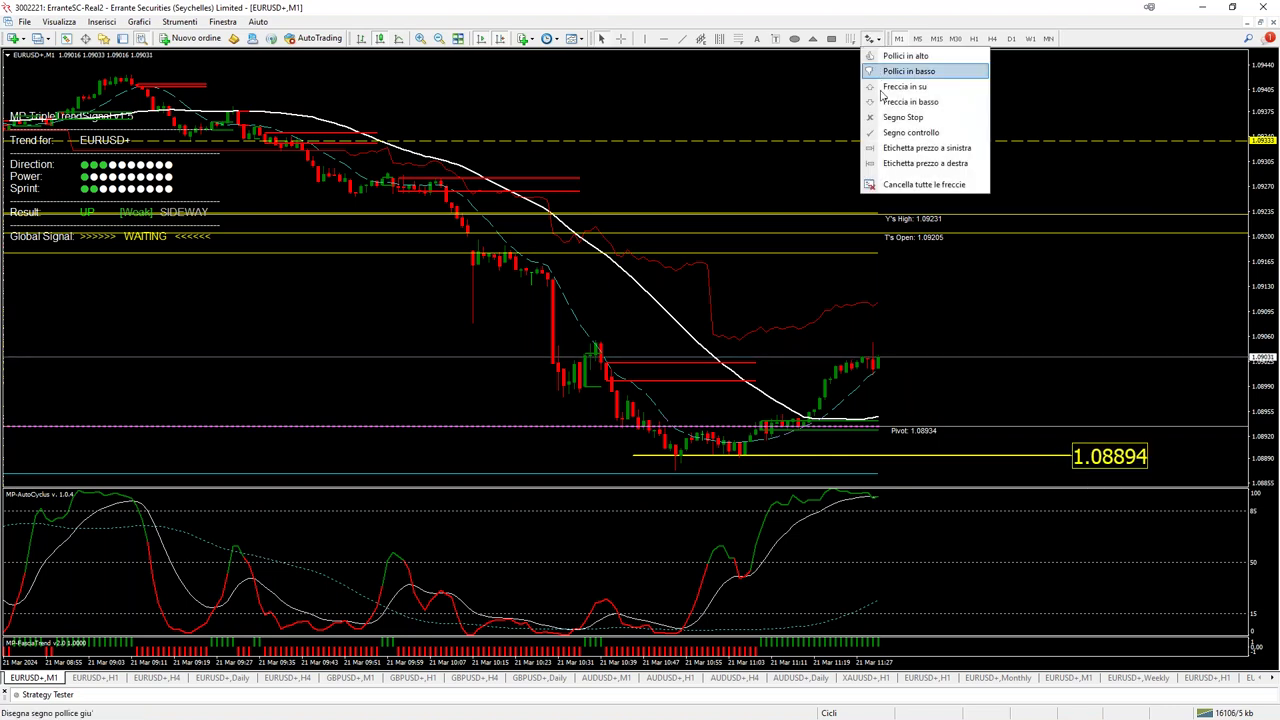
left_click(892, 104)
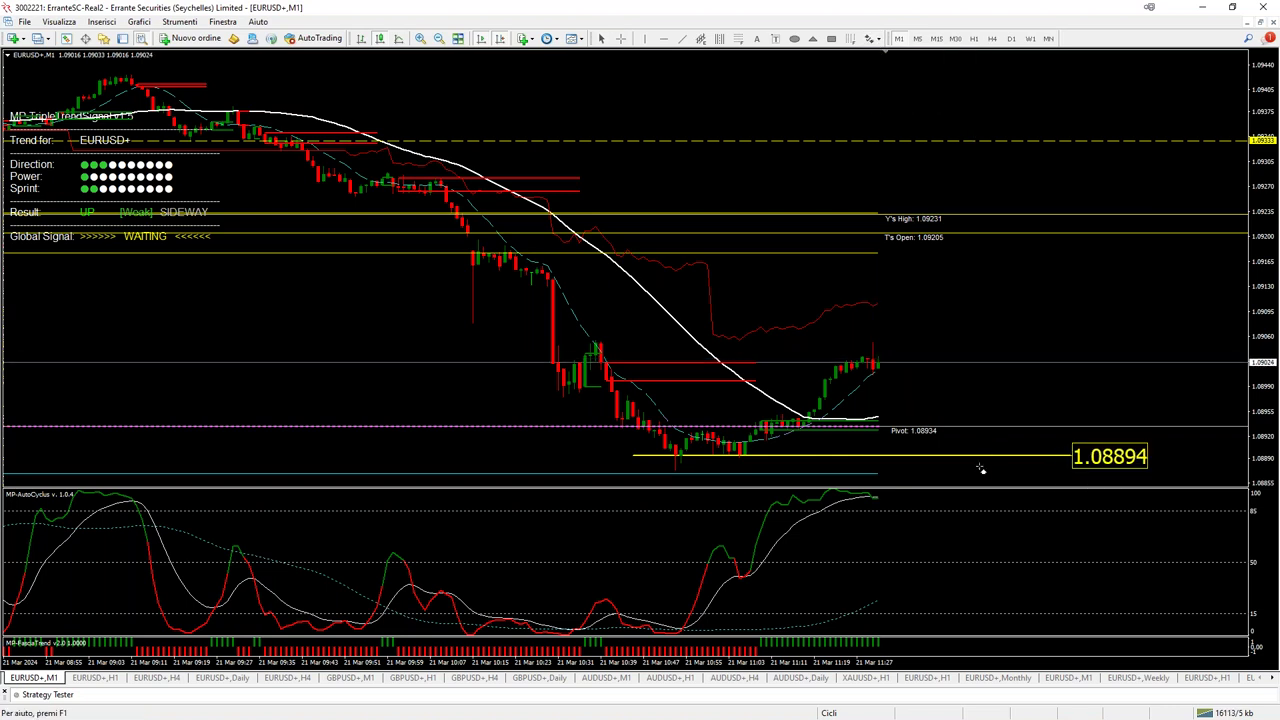
middle_click(856, 415)
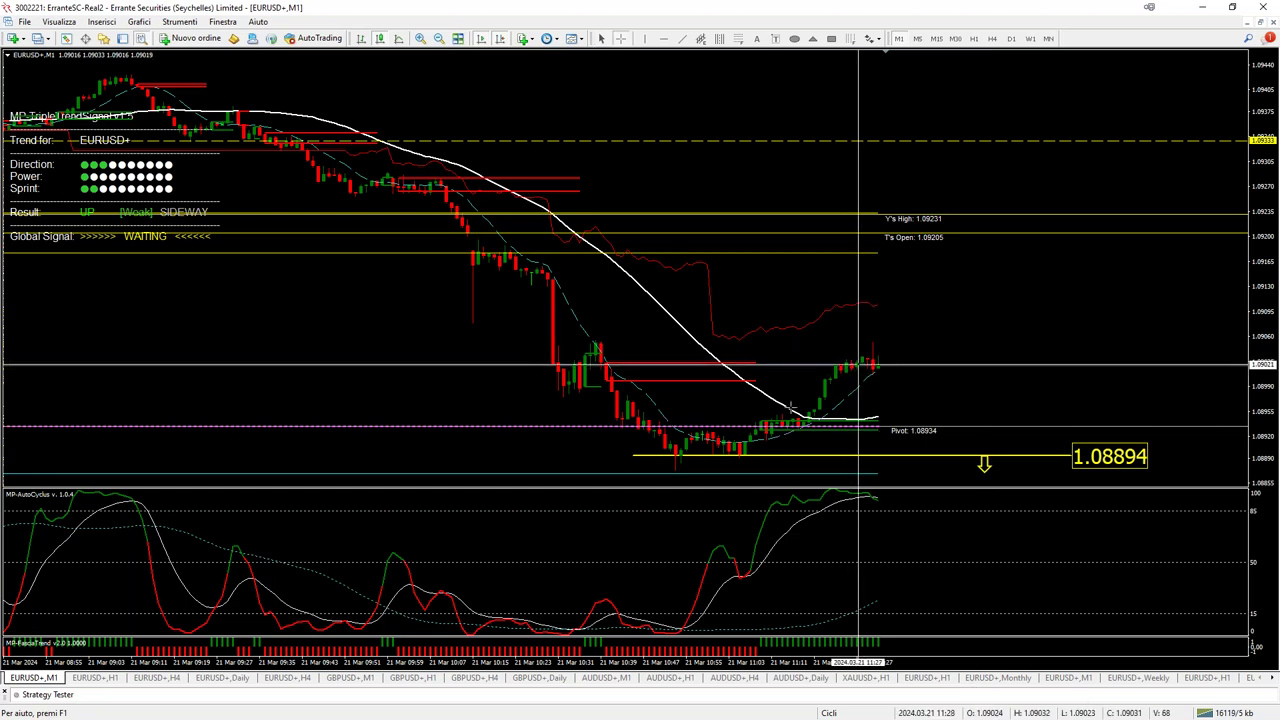
key("Escape")
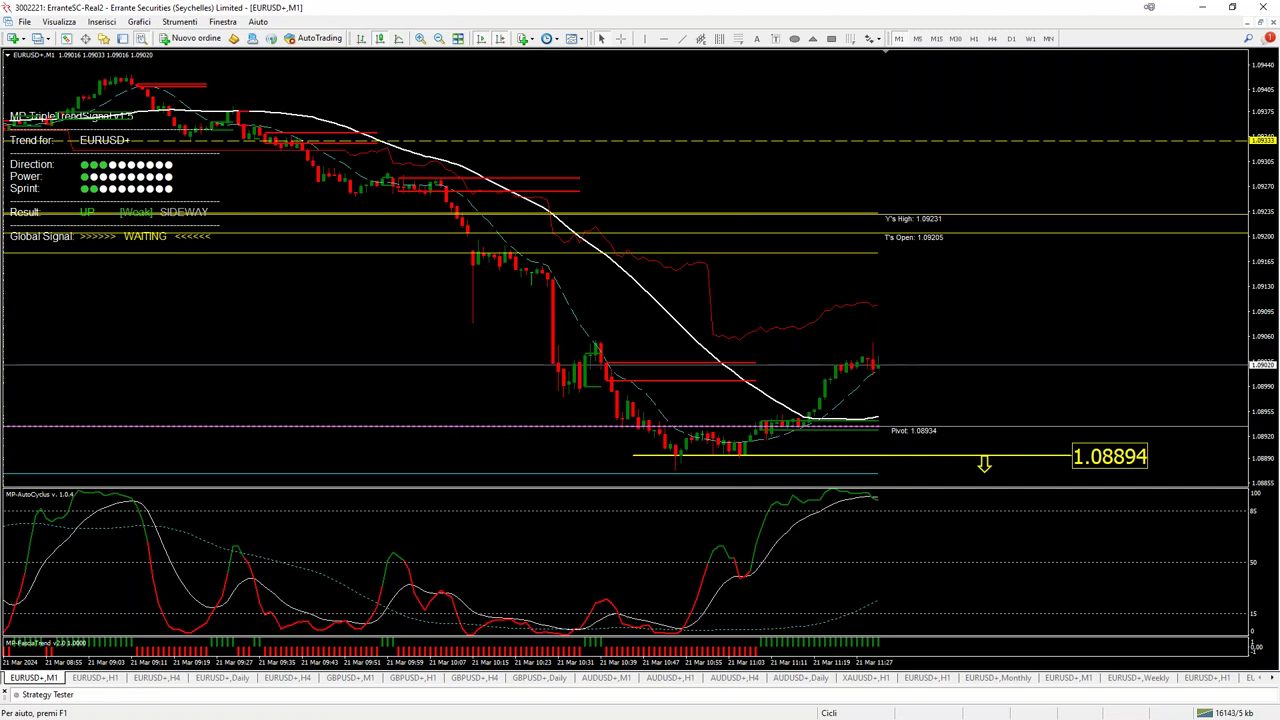
left_click(7, 7)
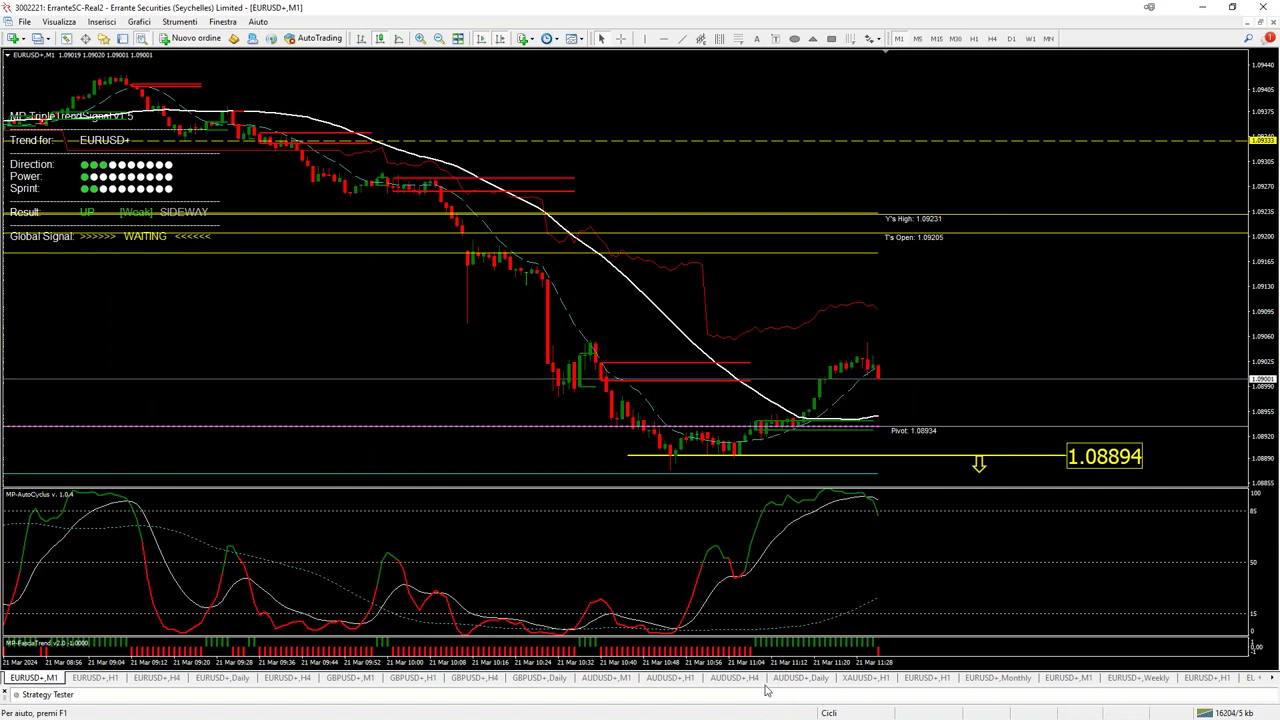
Enlarge the strategy tester and examine the backtest's most recent trade entries and its balance graph.
key("ctrl+r")
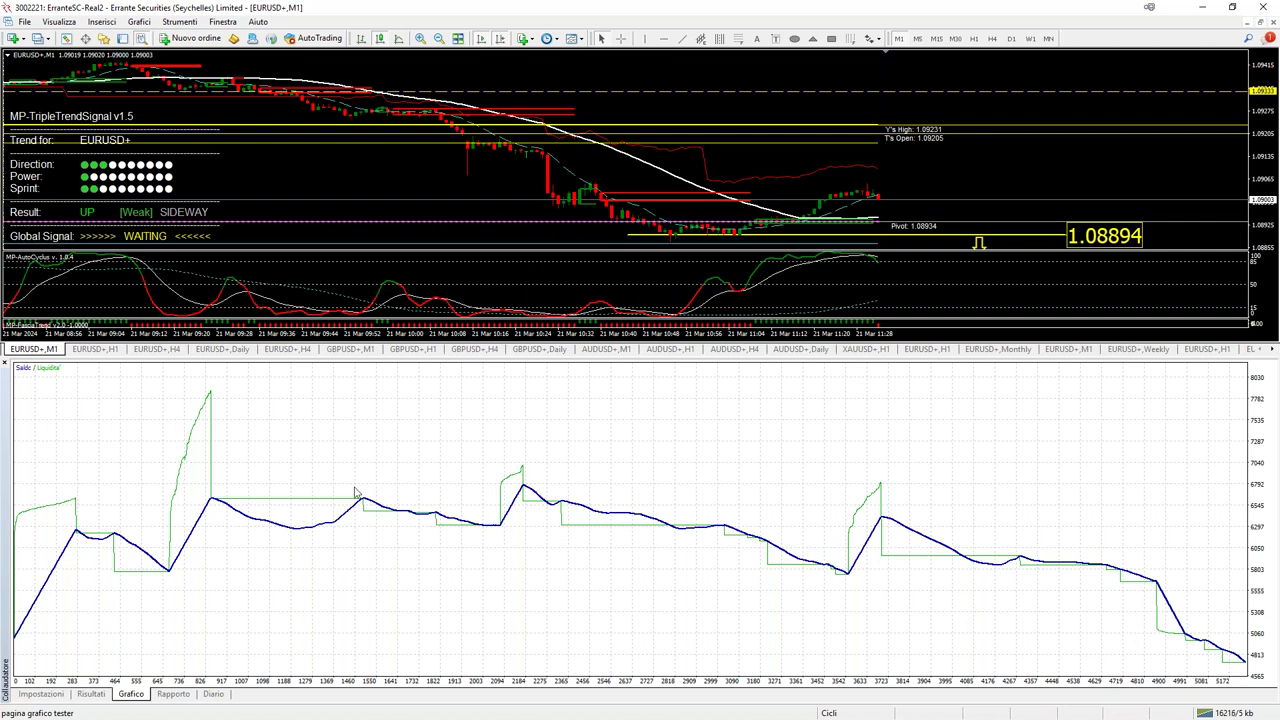
left_click(96, 697)
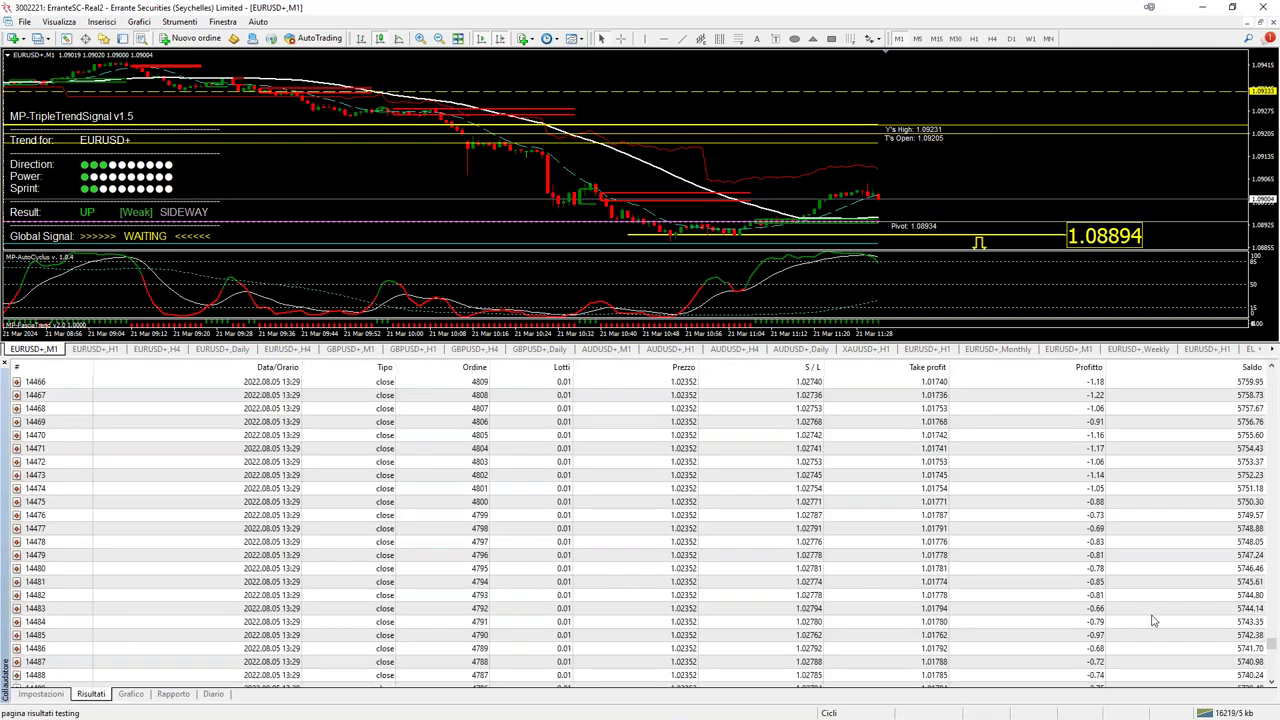
left_click_drag(1268, 645, 1276, 712)
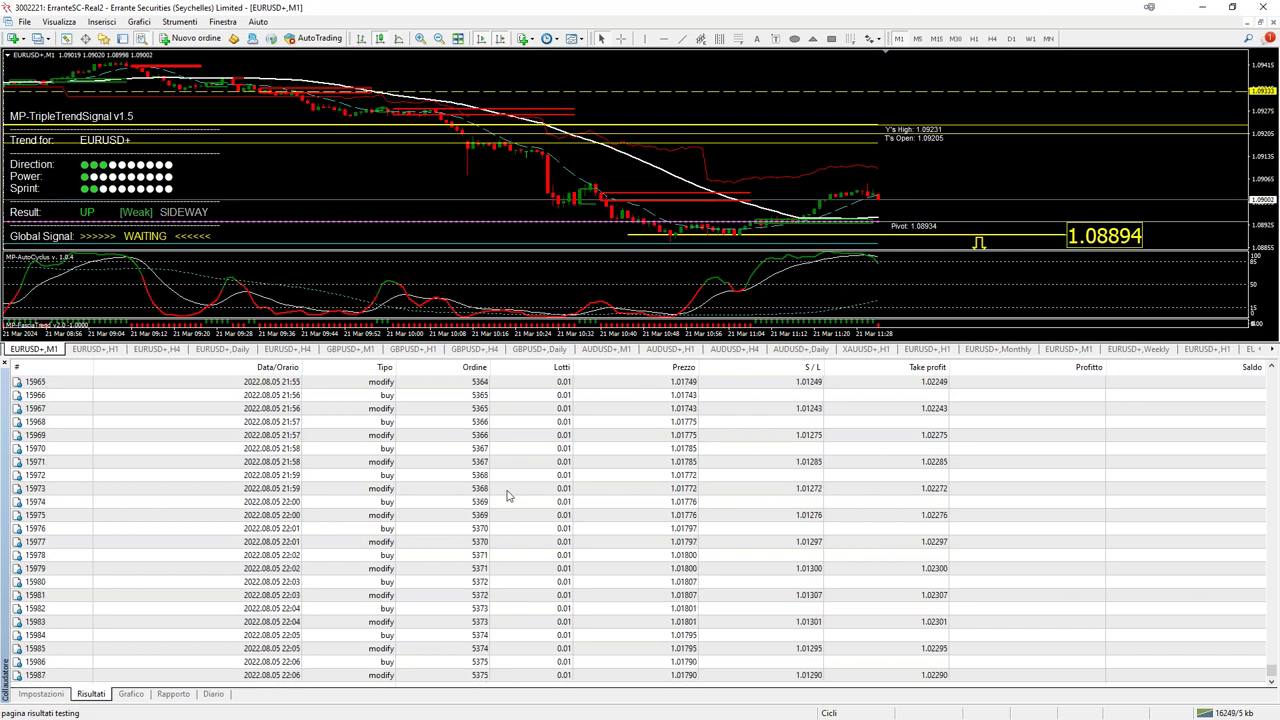
left_click(132, 694)
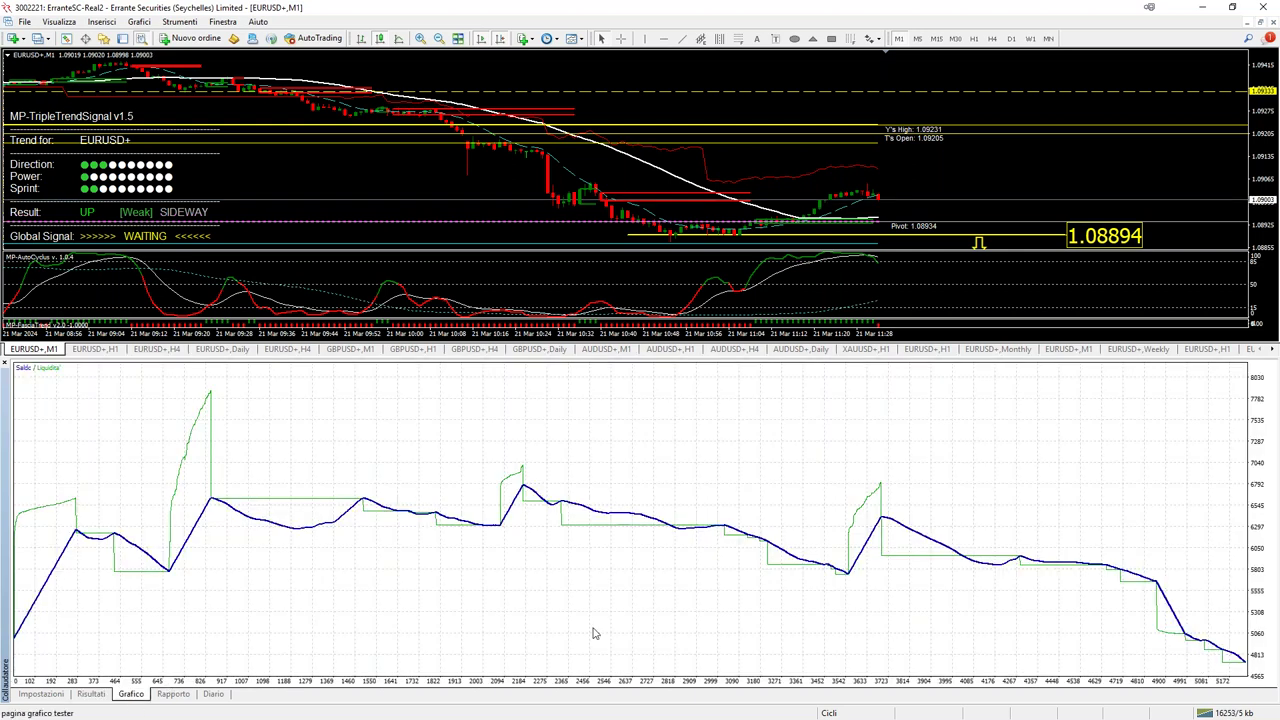
Set the LUA-MP-EA72 expert's take profit to 5.0 pips and start a new backtest.
left_click(42, 694)
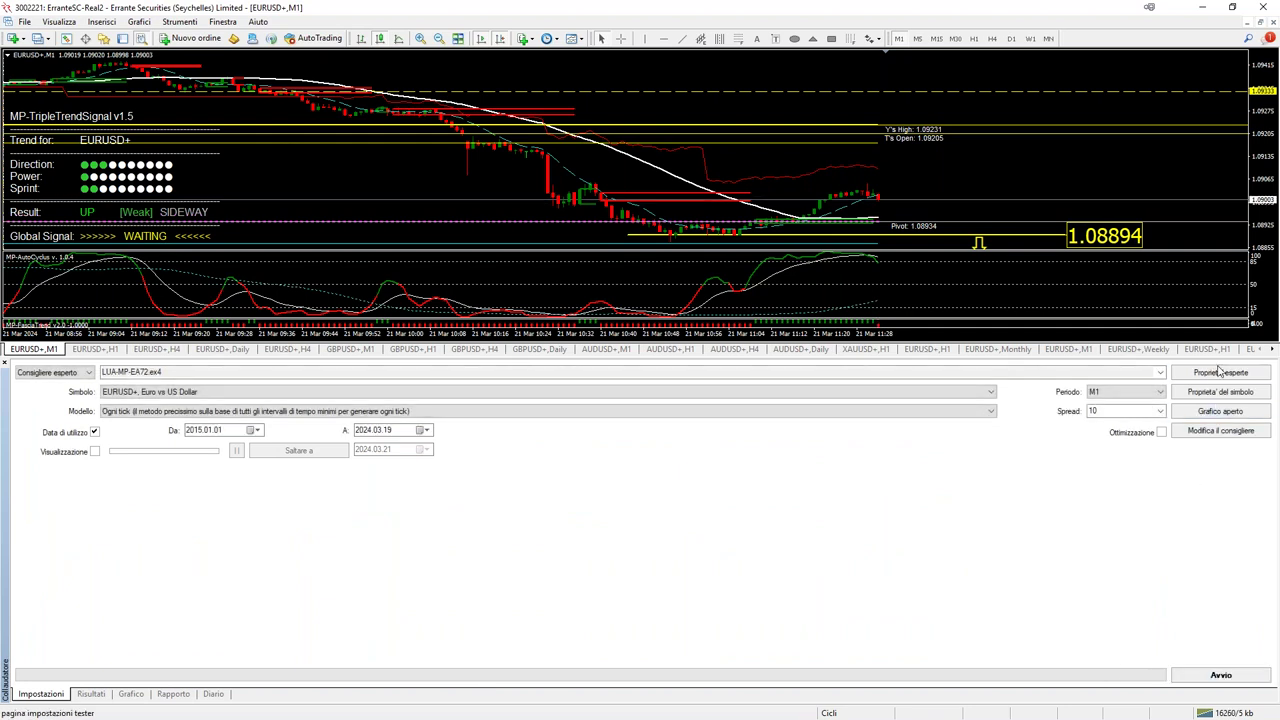
left_click(1218, 375)
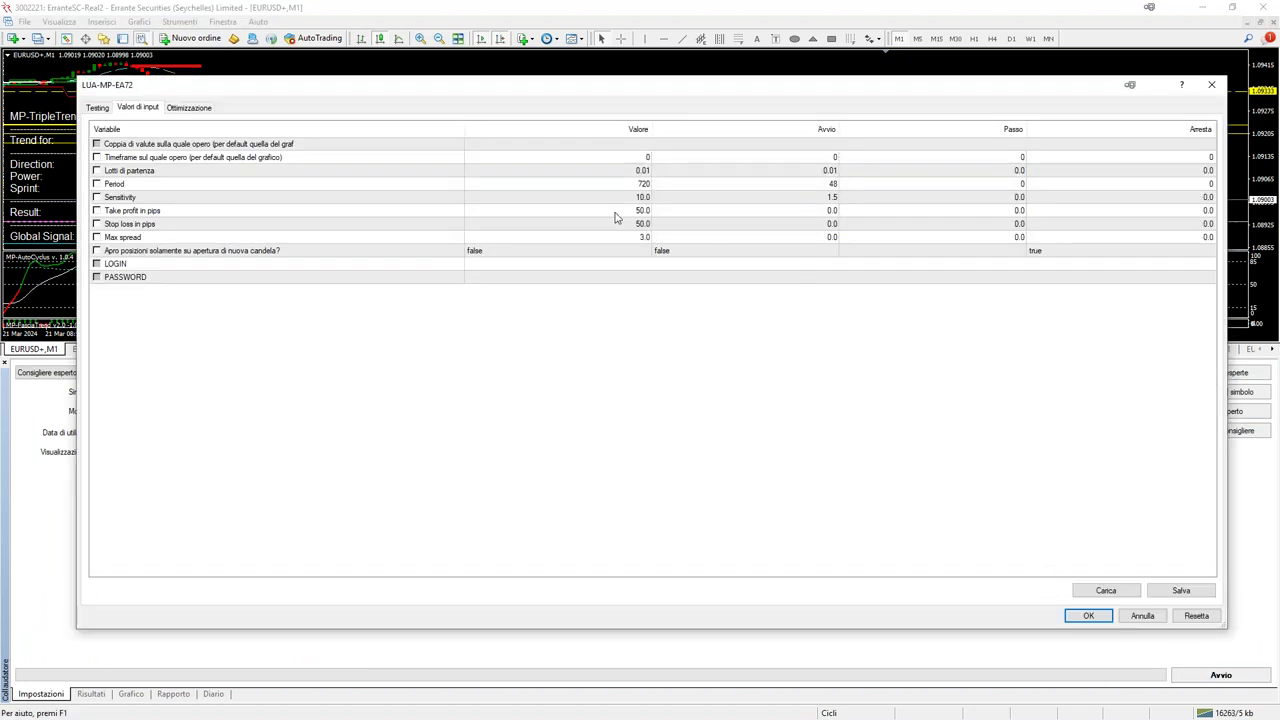
left_click(615, 213)
left_click(615, 213)
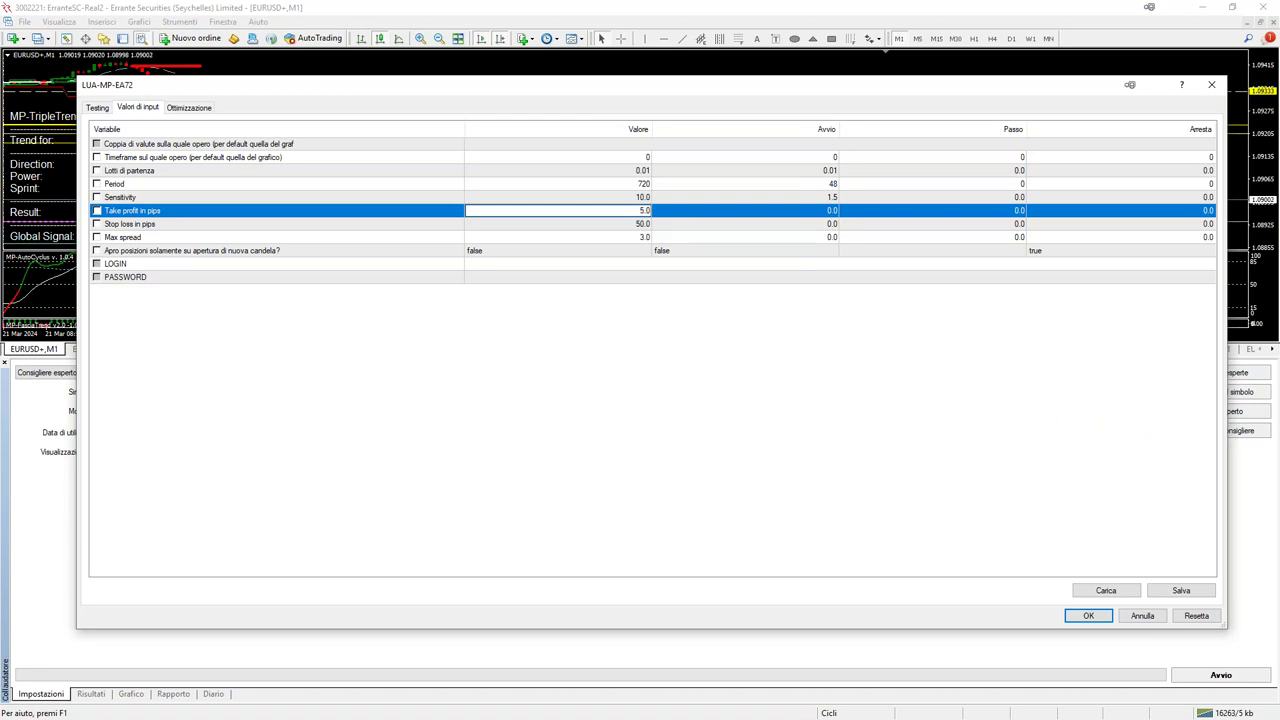
left_click(1078, 617)
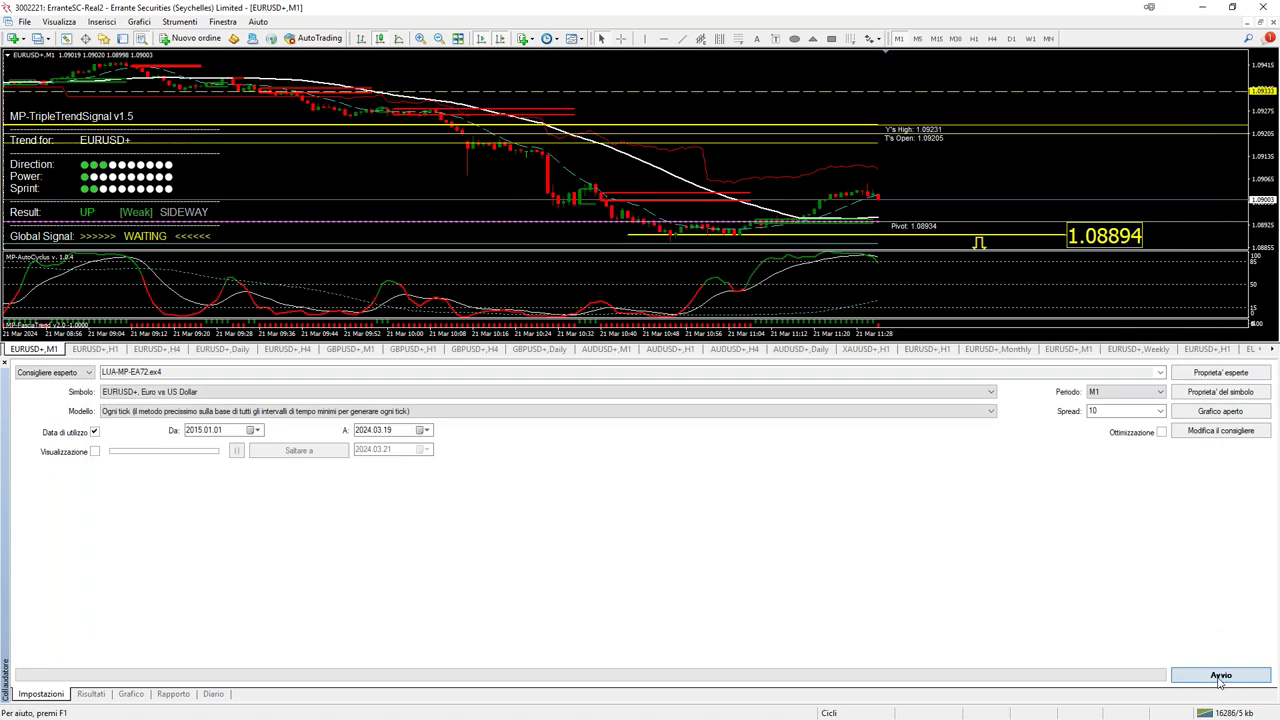
left_click(1220, 676)
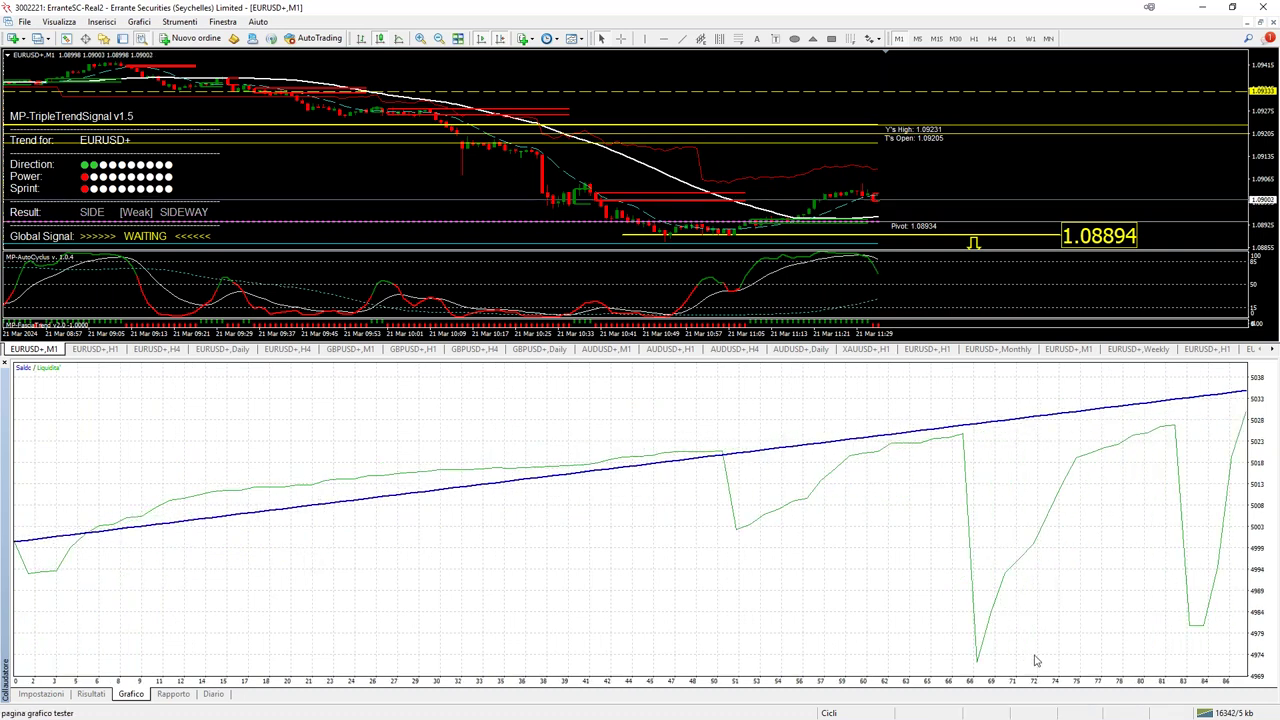
Examine the new backtest's latest trade results and balance graph, and shrink the tester to give the M1 chart more room.
left_click(91, 693)
scroll(590, 566, "down", 20)
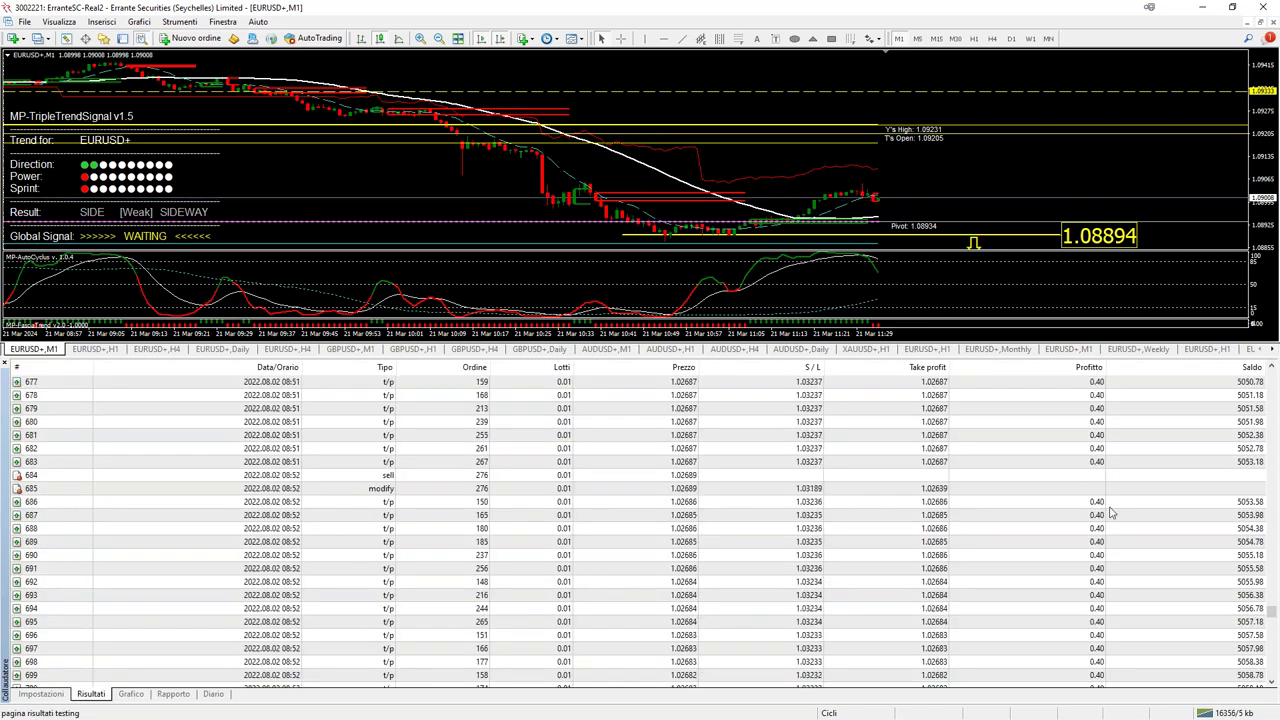
scroll(1120, 635, "down", 20)
scroll(1140, 620, "down", 20)
scroll(1146, 592, "down", 20)
scroll(1150, 570, "down", 20)
scroll(1158, 573, "down", 10)
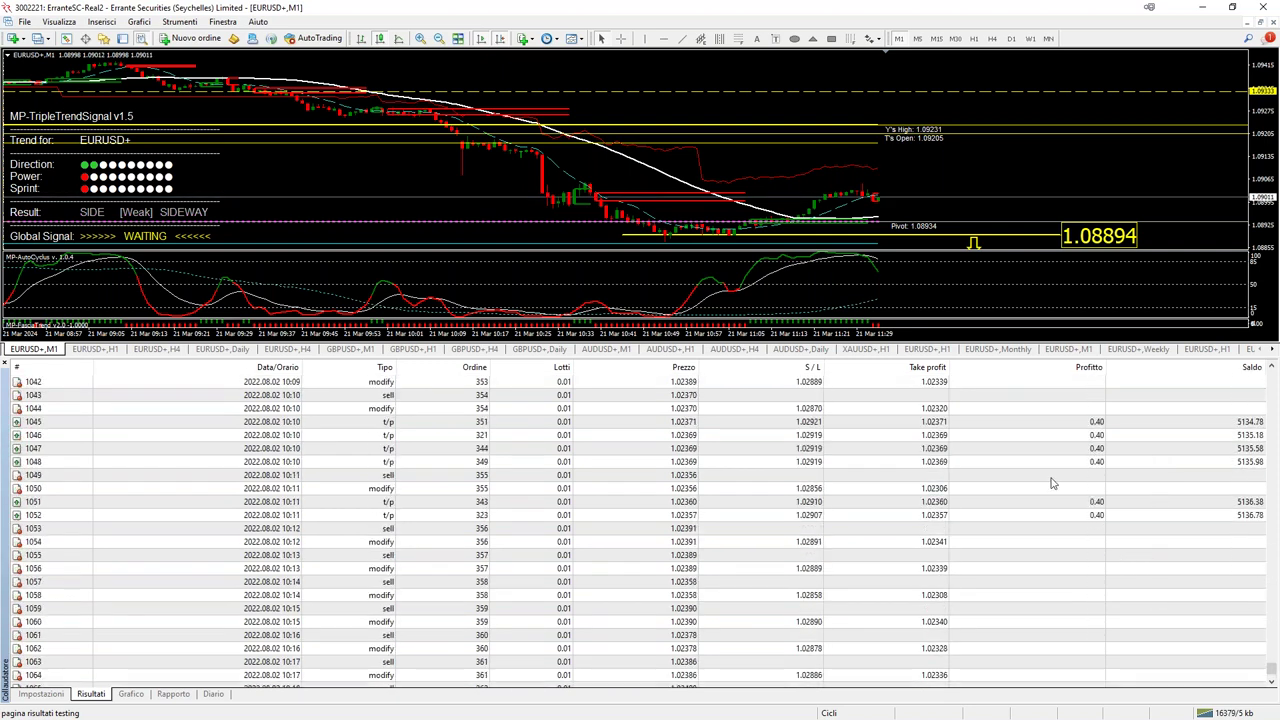
left_click(130, 694)
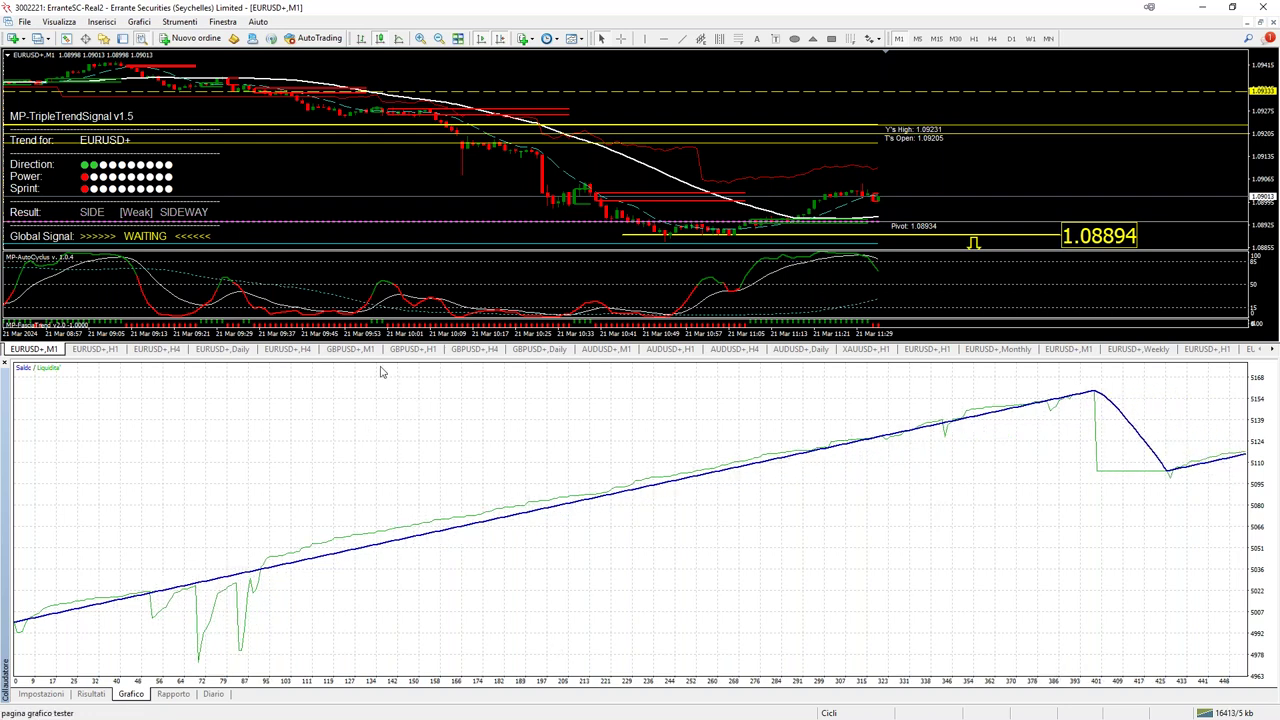
left_click_drag(407, 358, 394, 653)
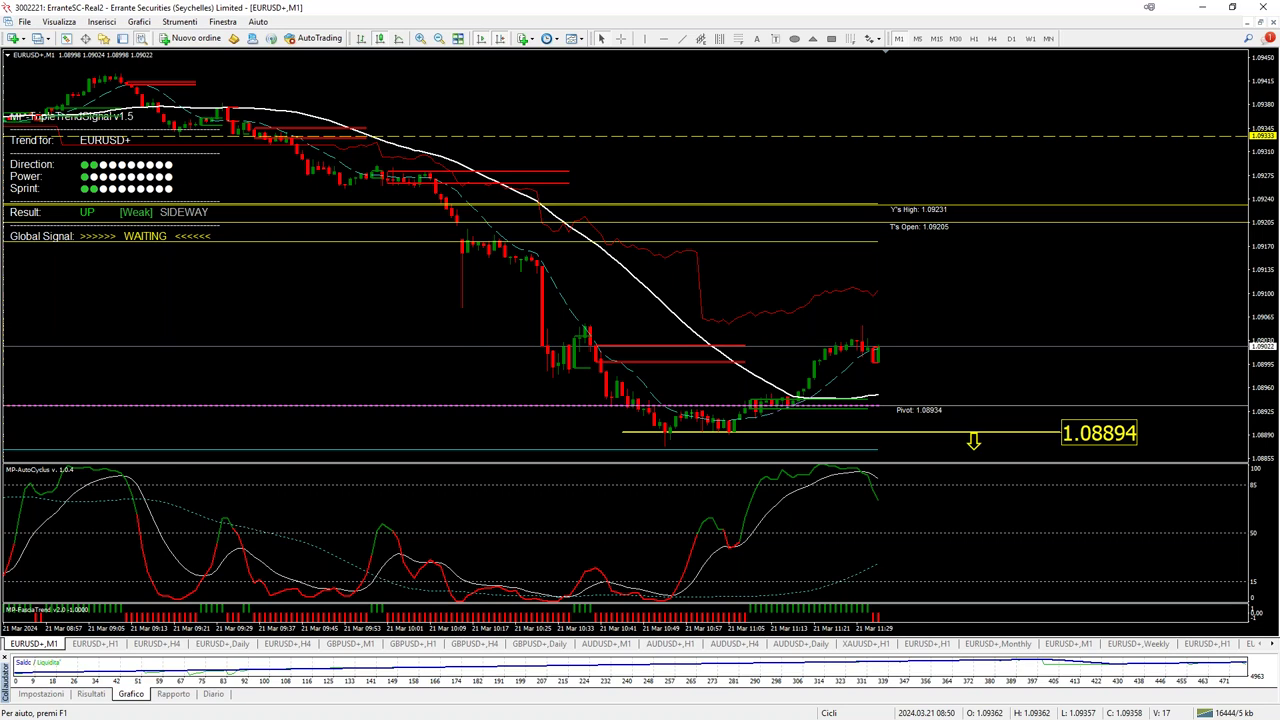
Switch to the other trading terminal and examine the latest candles and recent lows on its EURUSD+ H4 chart with the crosshair.
key("alt+Tab")
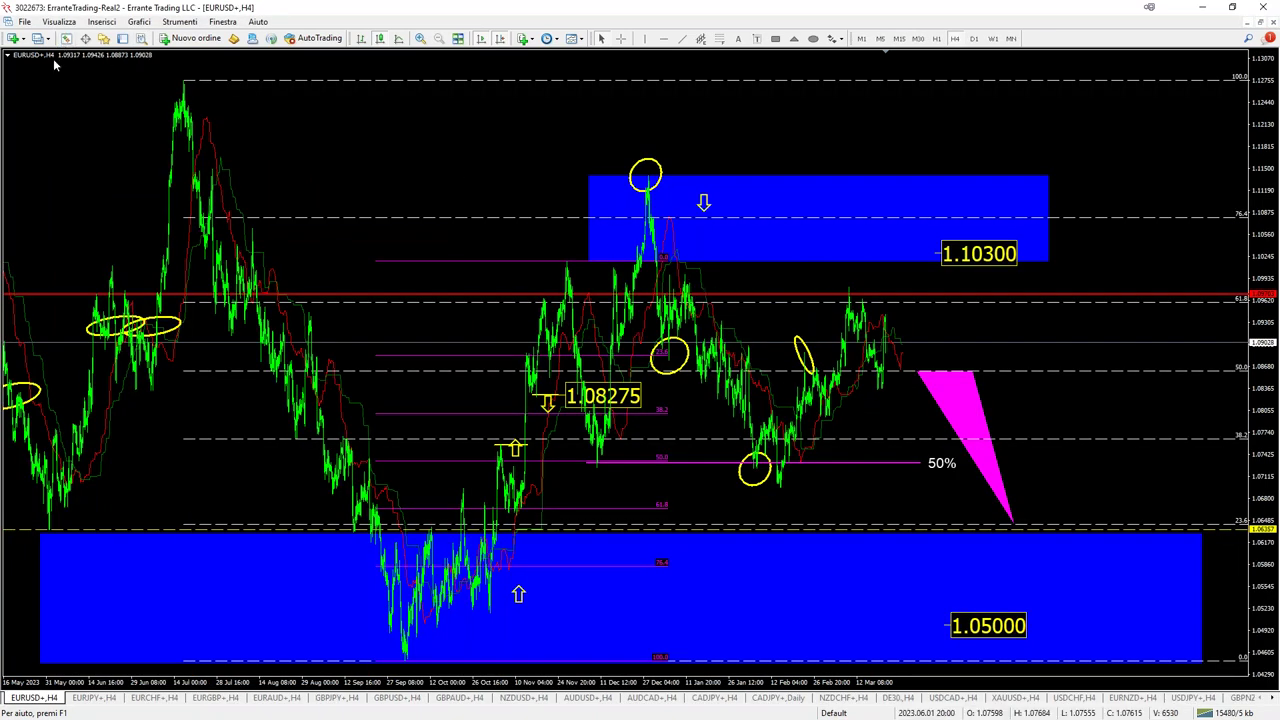
left_click(420, 38)
left_click(420, 38)
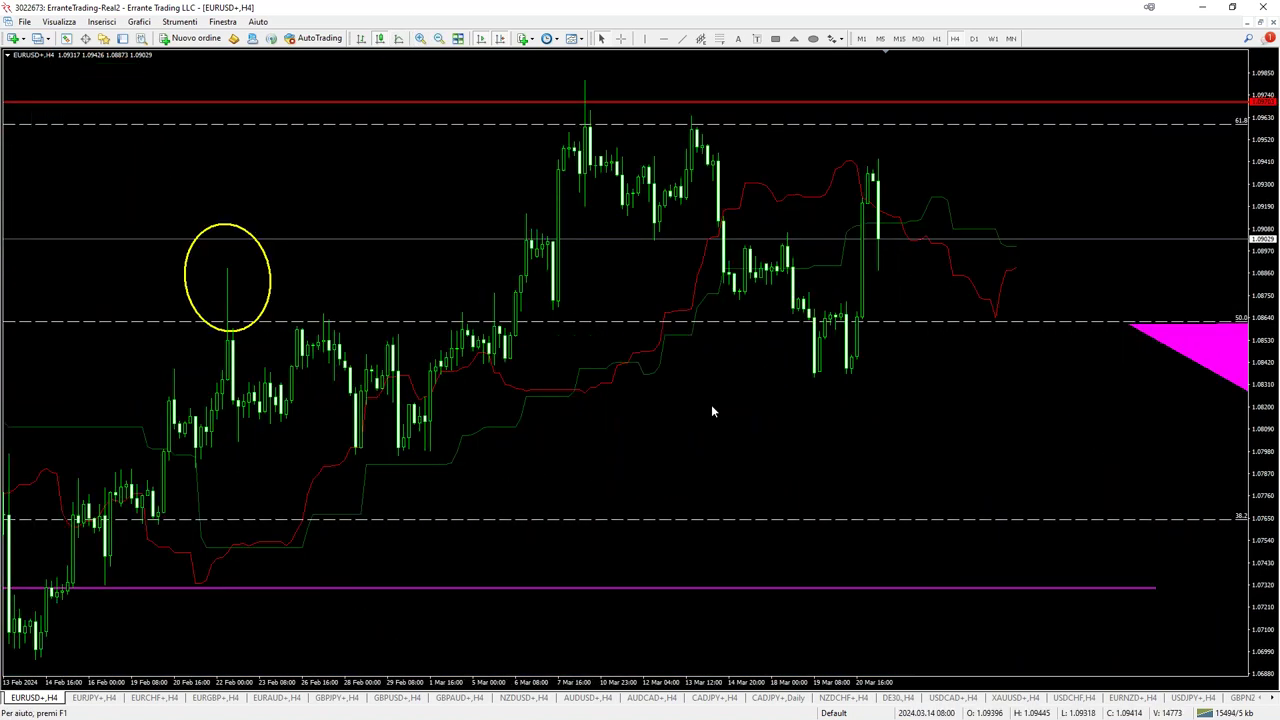
middle_click(977, 405)
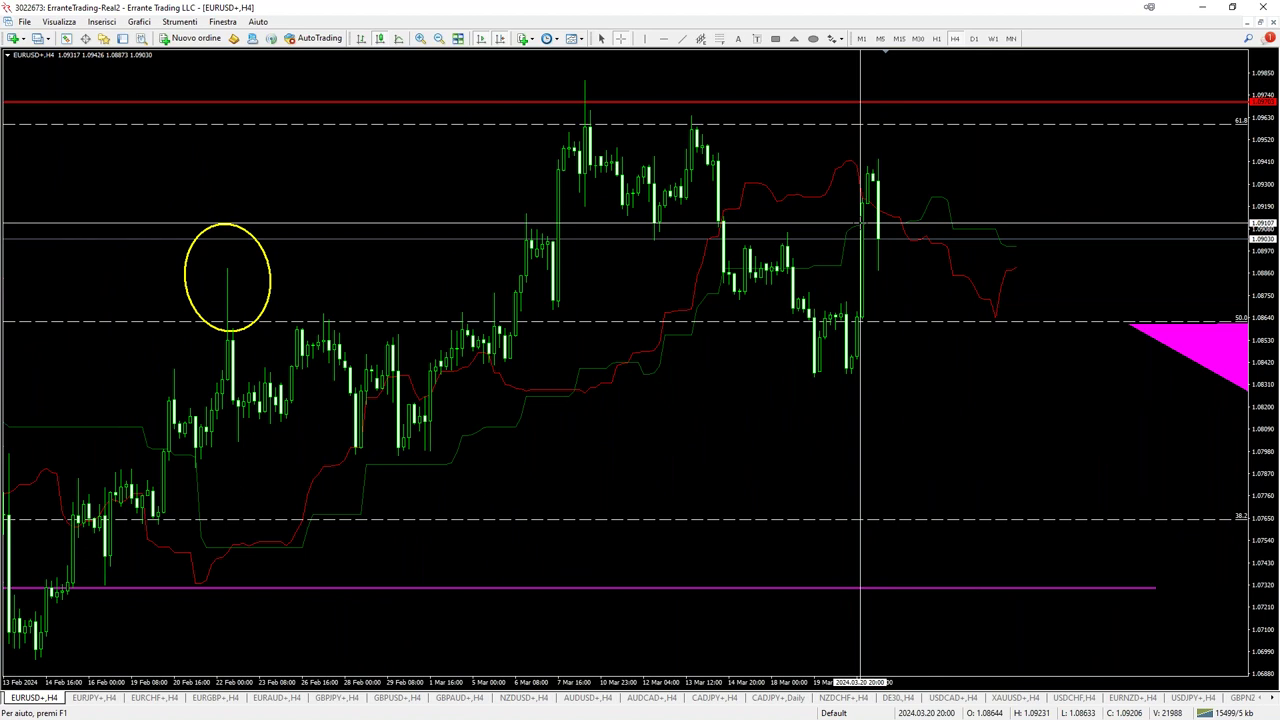
left_click_drag(877, 230, 964, 348)
middle_click(895, 230)
left_click_drag(910, 245, 1112, 216)
middle_click(812, 303)
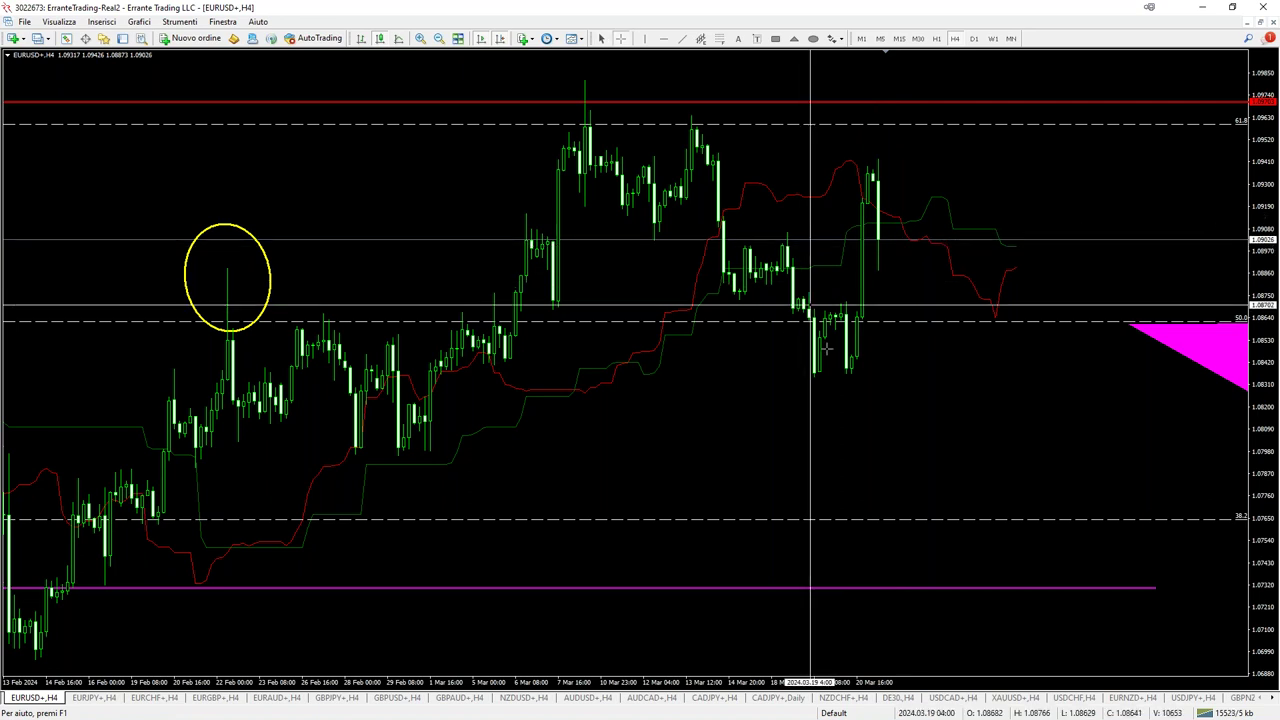
left_click_drag(840, 375, 888, 160)
left_click_drag(871, 301, 860, 330)
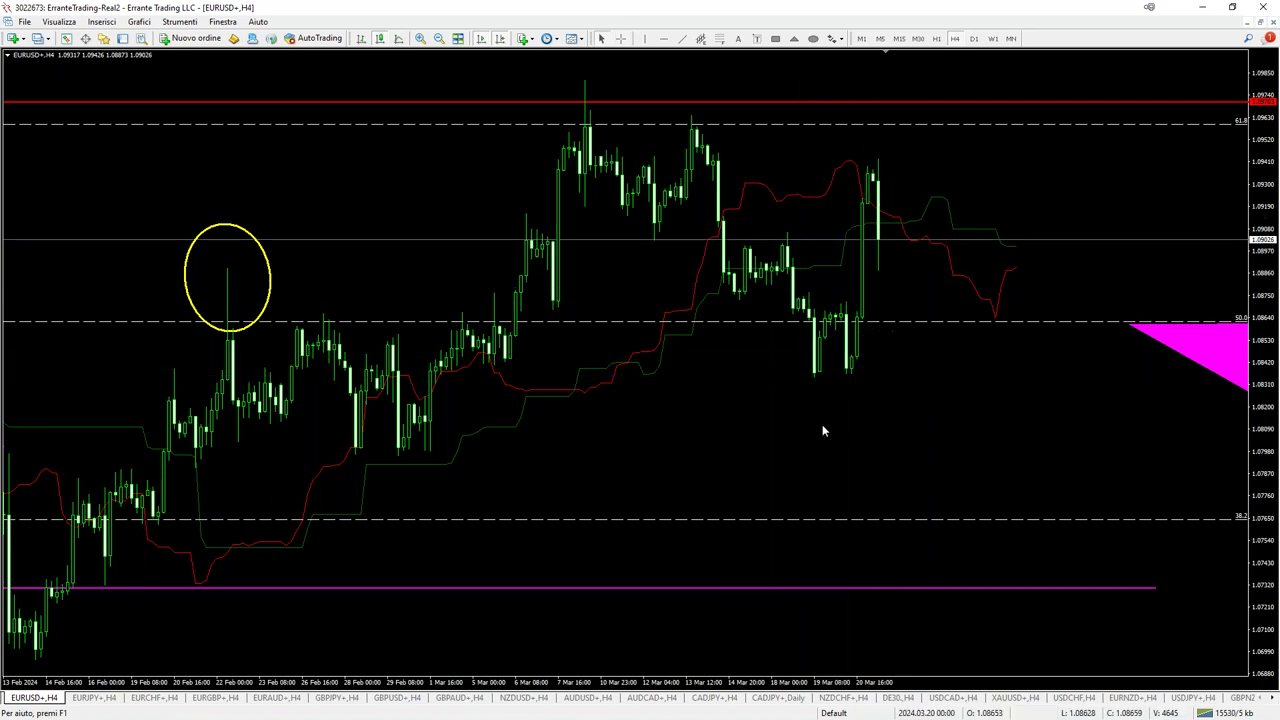
Draw a horizontal trendline along the 19–20 March lows at about 1.0839 on the EURUSD+ H4 chart, extending past the latest candle.
left_click(682, 38)
left_click_drag(729, 432, 1060, 432)
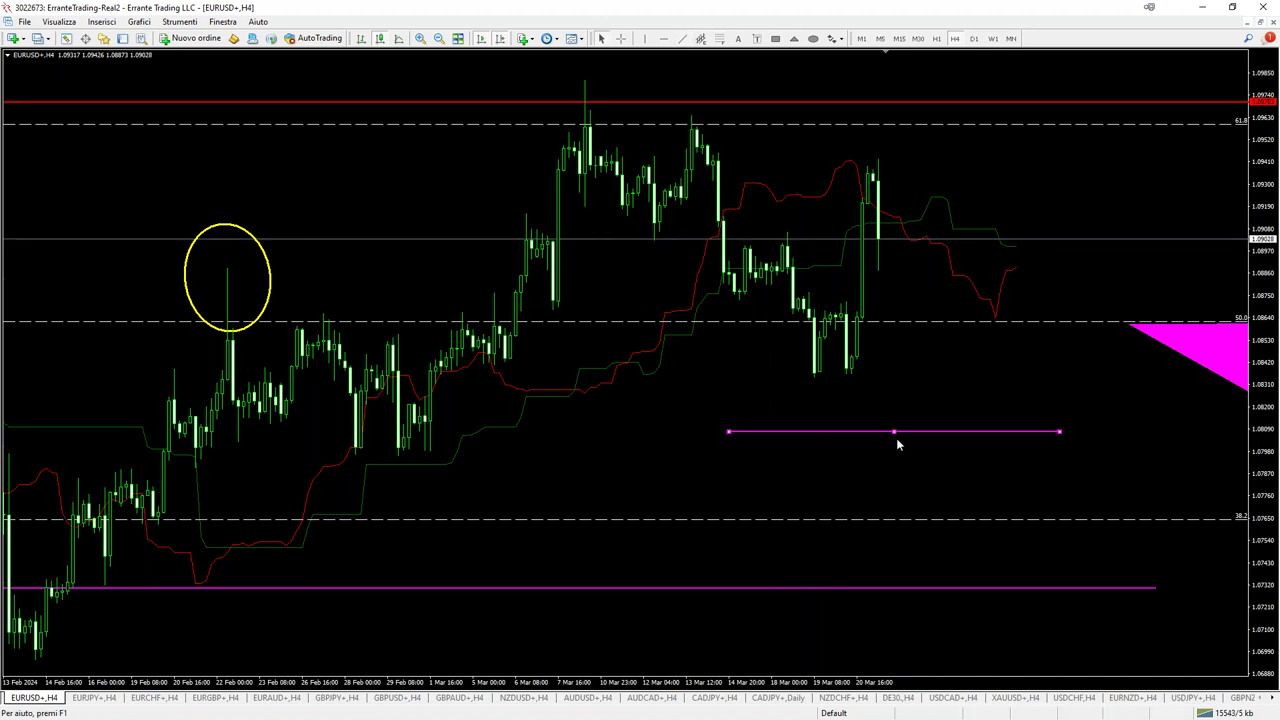
left_click_drag(895, 433, 907, 368)
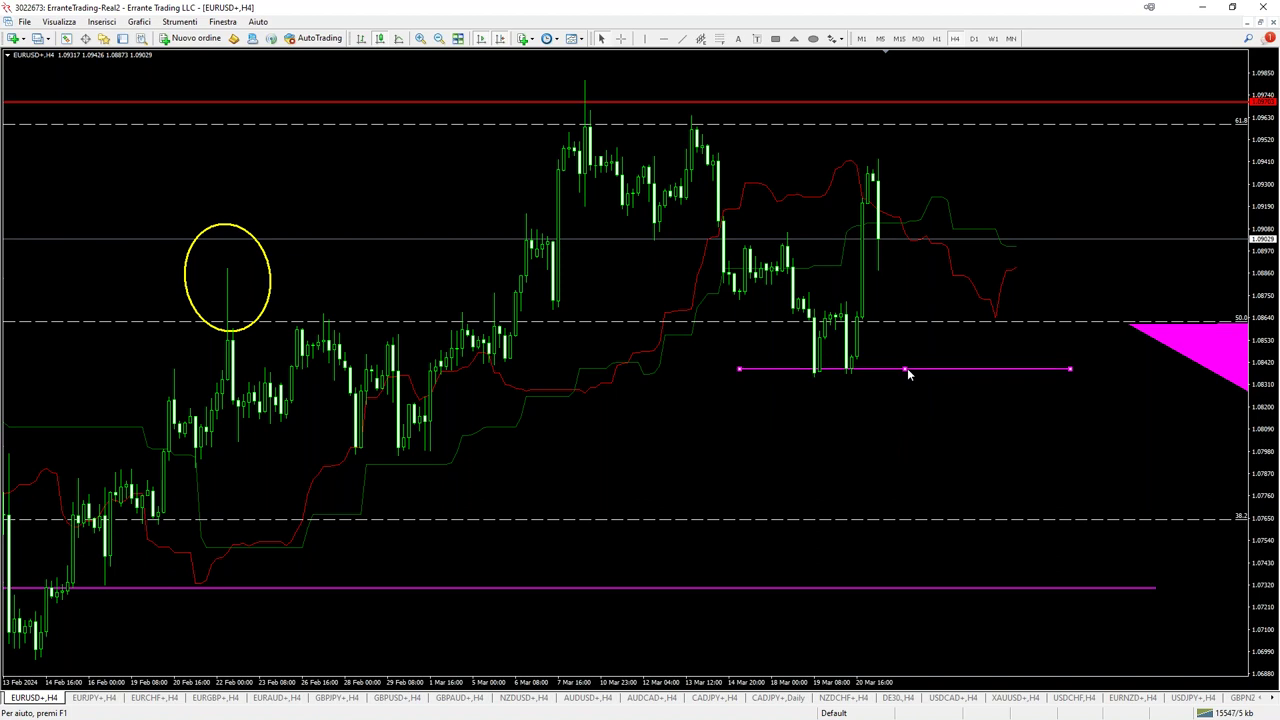
Change the new H4 trendline's colour to yellow and place a down arrow on it just past the latest candle.
right_click(912, 374)
left_click(935, 381)
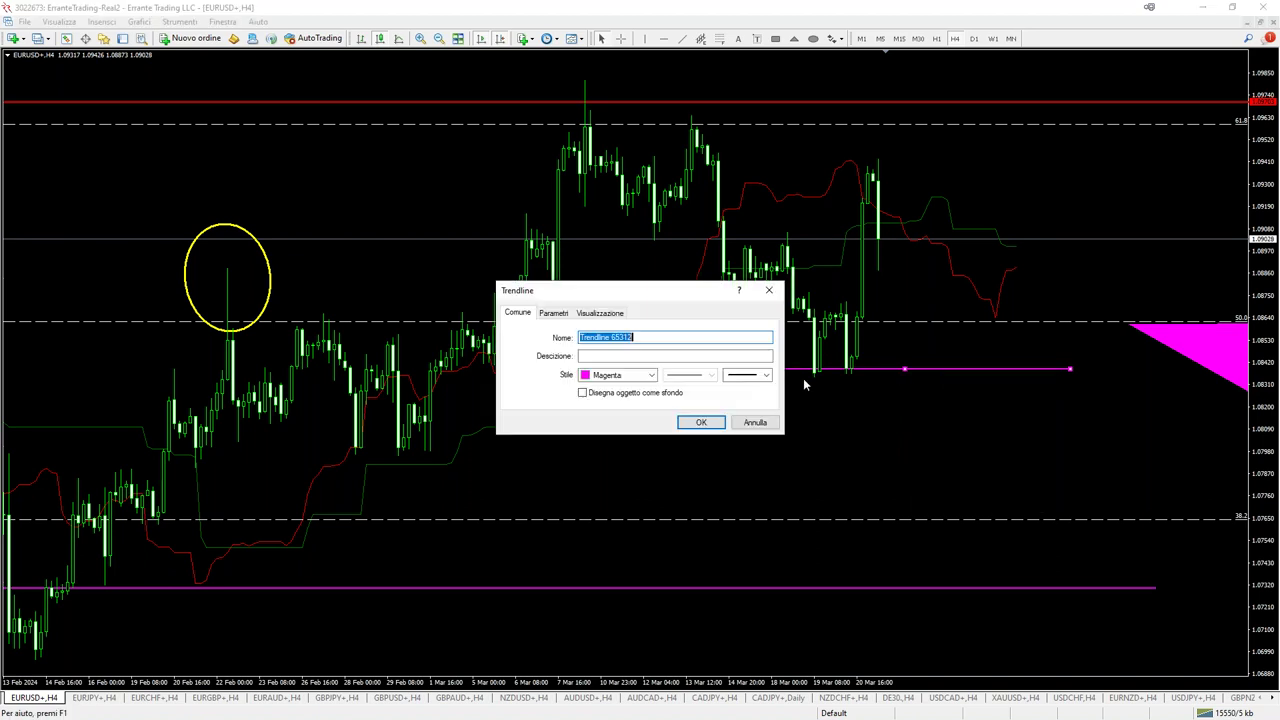
left_click(651, 375)
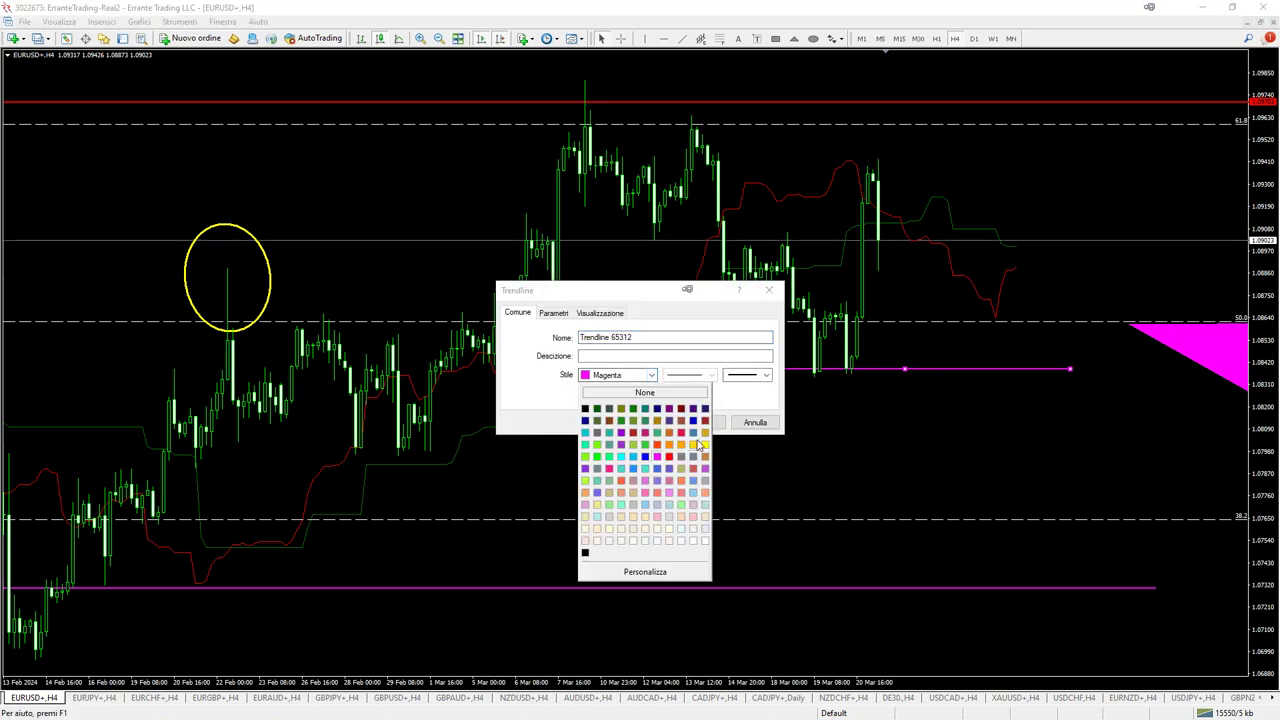
left_click(708, 447)
left_click(701, 422)
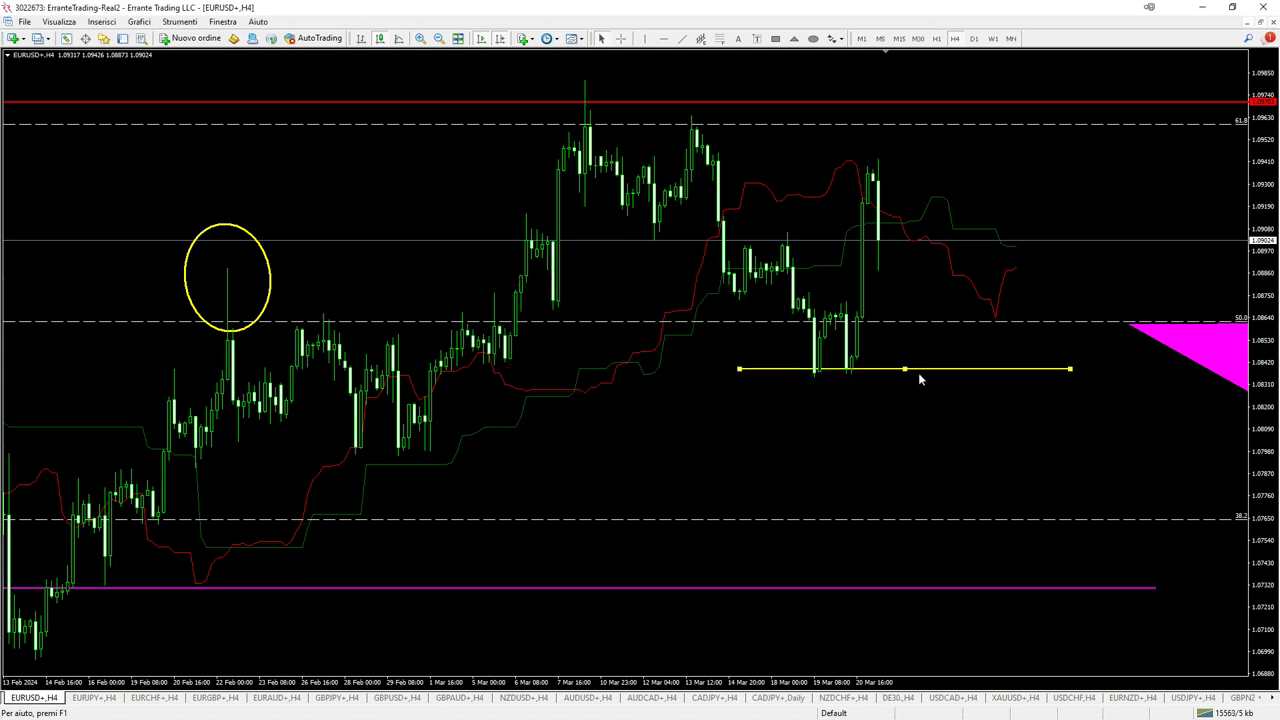
left_click(831, 39)
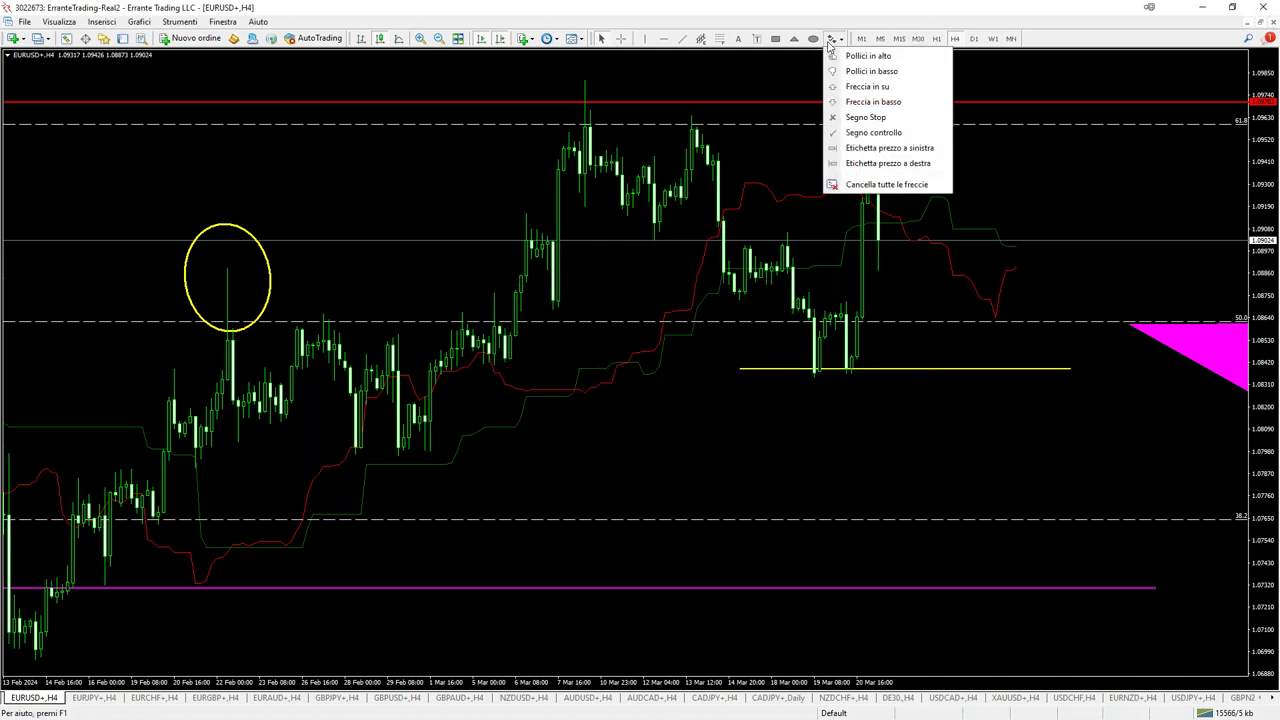
left_click(872, 101)
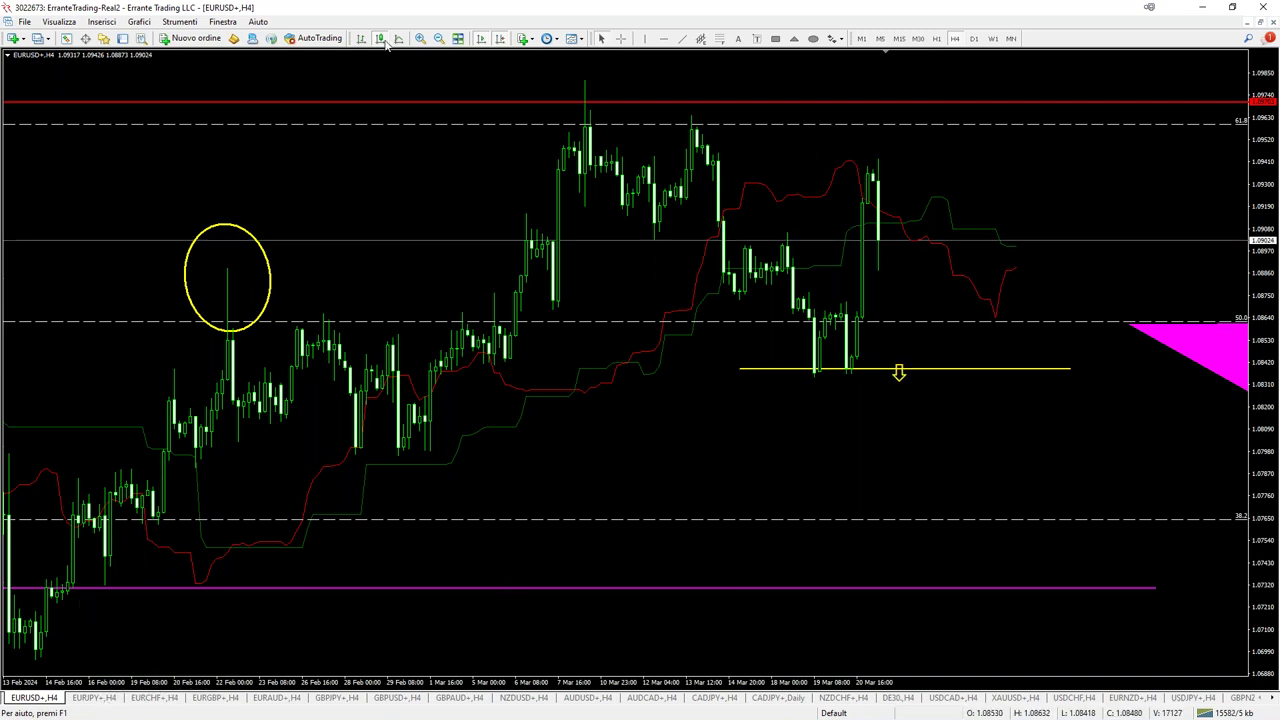
Return to the terminal running the backtest, enlarge the strategy tester, and examine the balance graph and the newest trade results.
left_click(1201, 7)
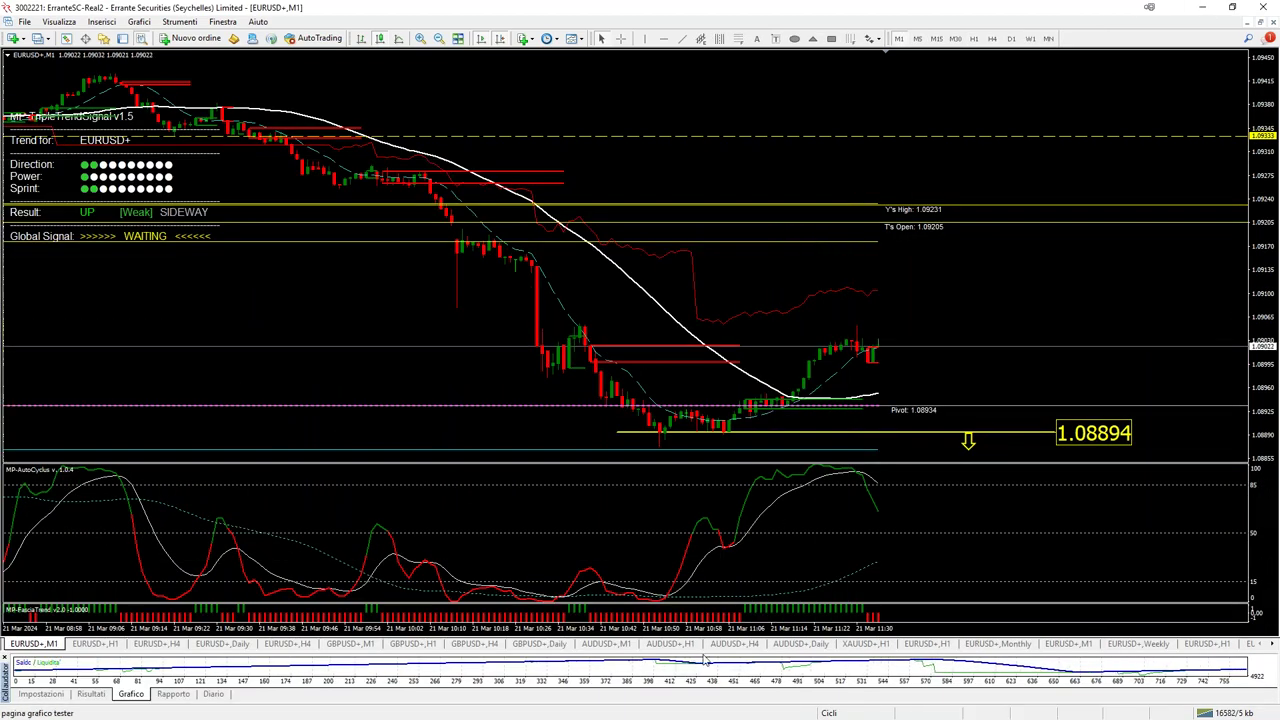
left_click_drag(706, 392, 706, 374)
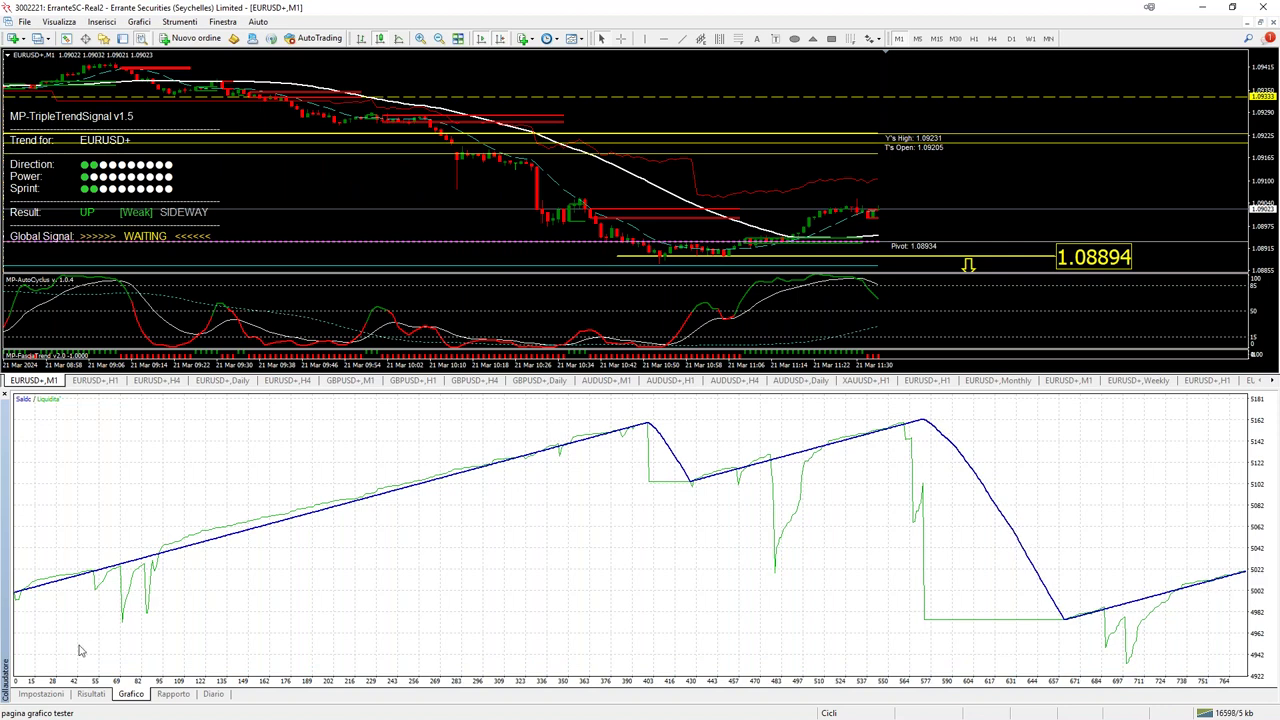
left_click(91, 693)
scroll(903, 557, "down", 20)
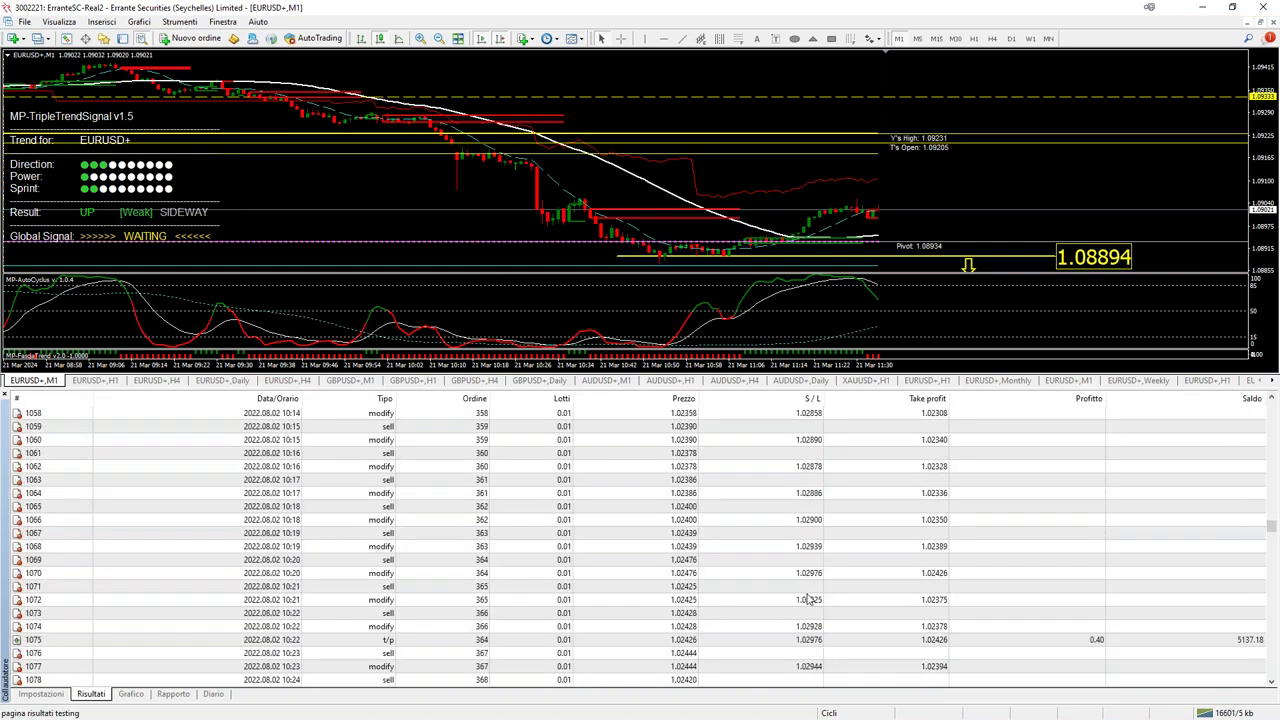
left_click_drag(1272, 530, 1273, 684)
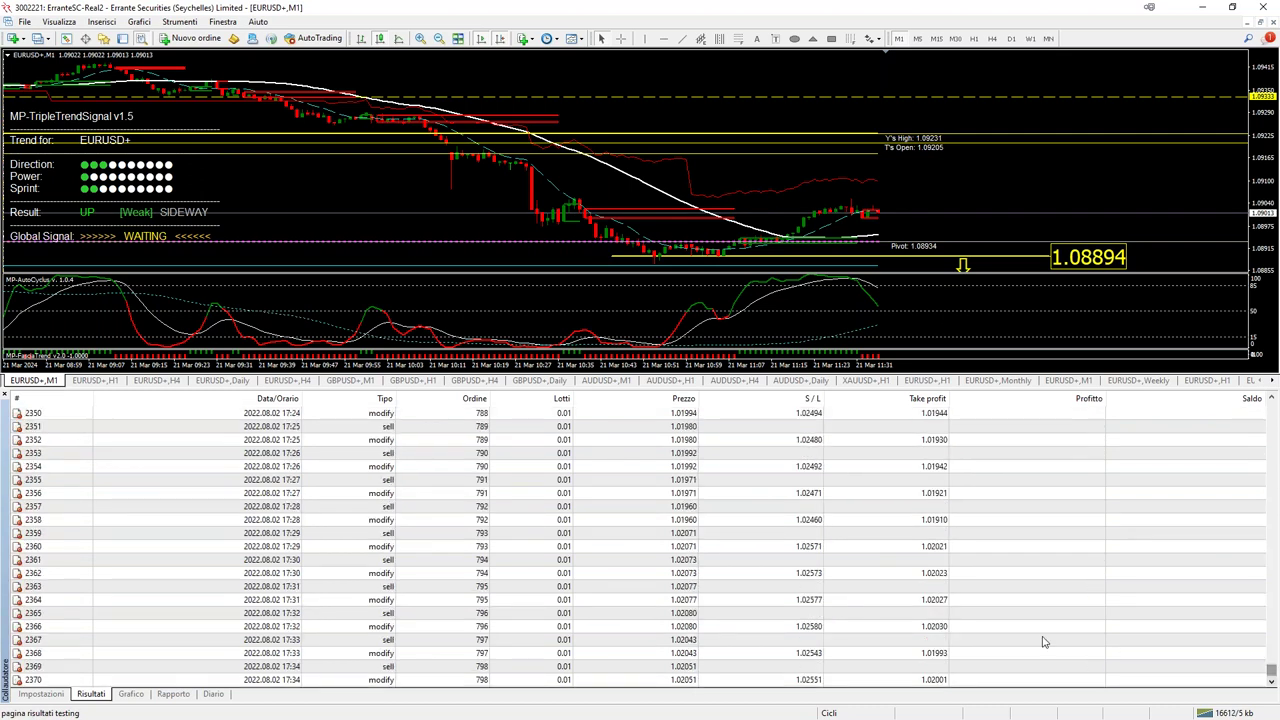
scroll(1136, 621, "down", 8)
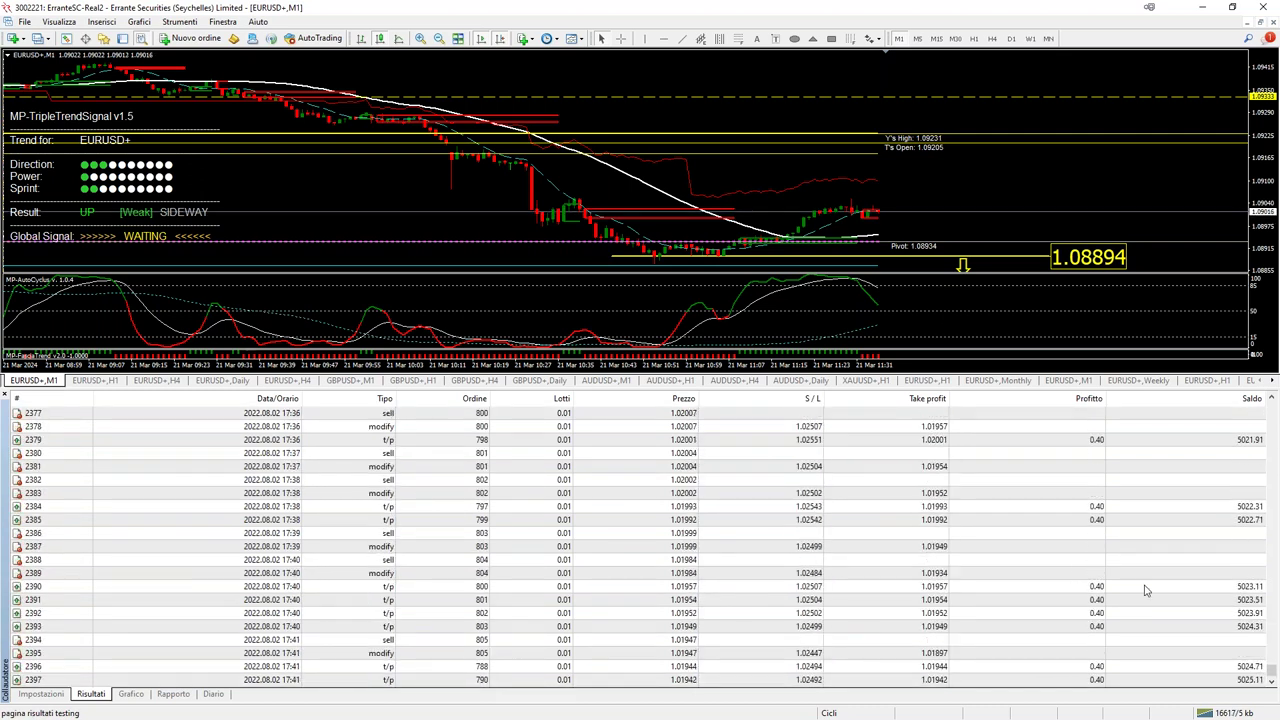
Check the running backtest's balance graph, return to the tester settings, and stop the test.
left_click(131, 693)
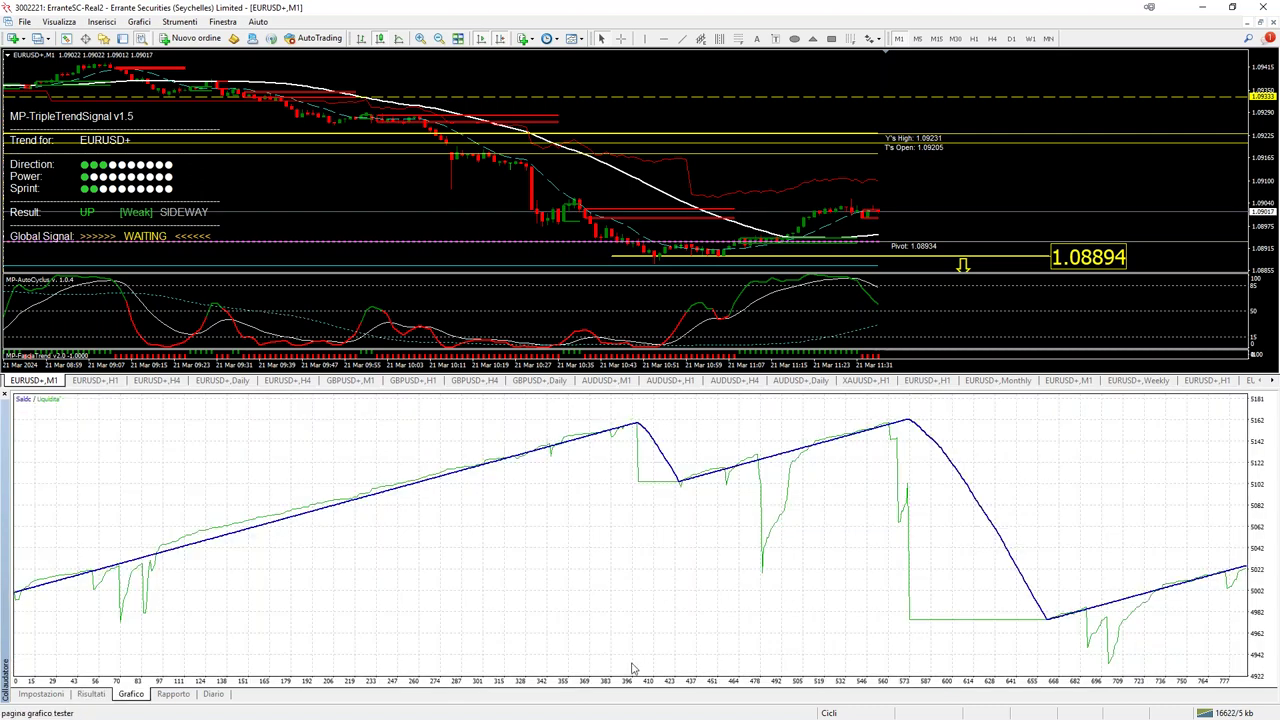
left_click(40, 694)
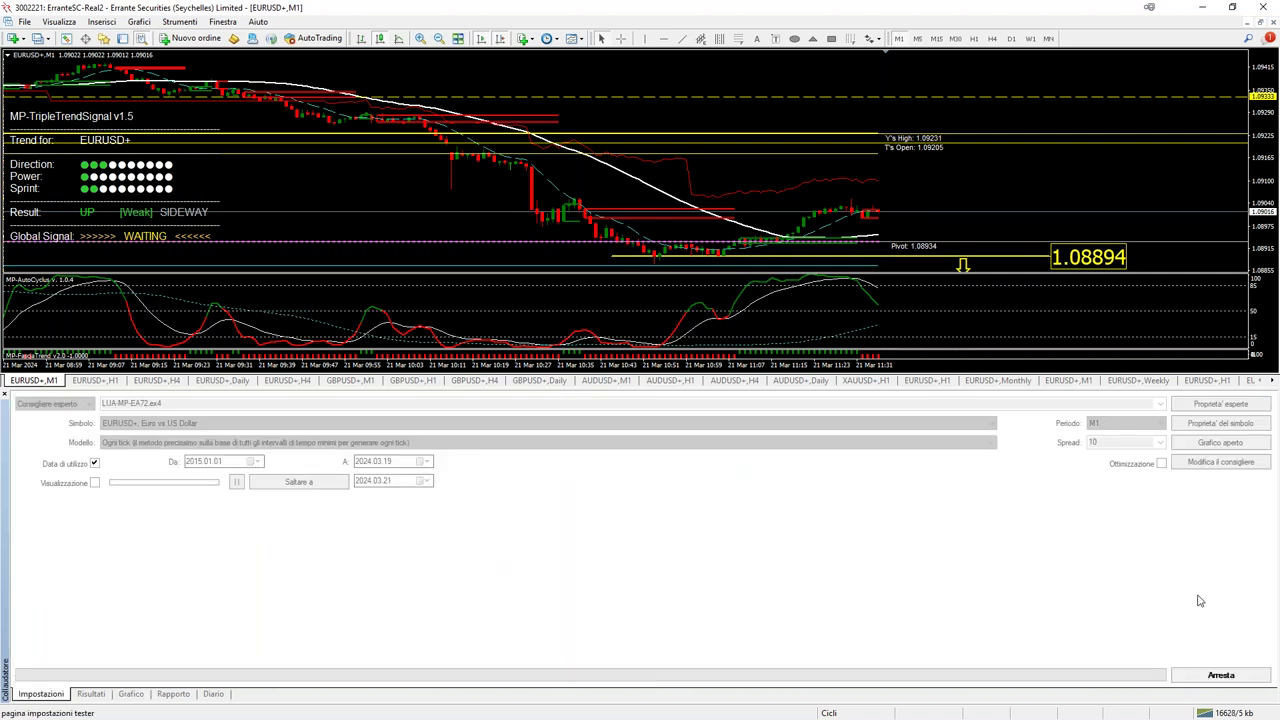
left_click(1200, 675)
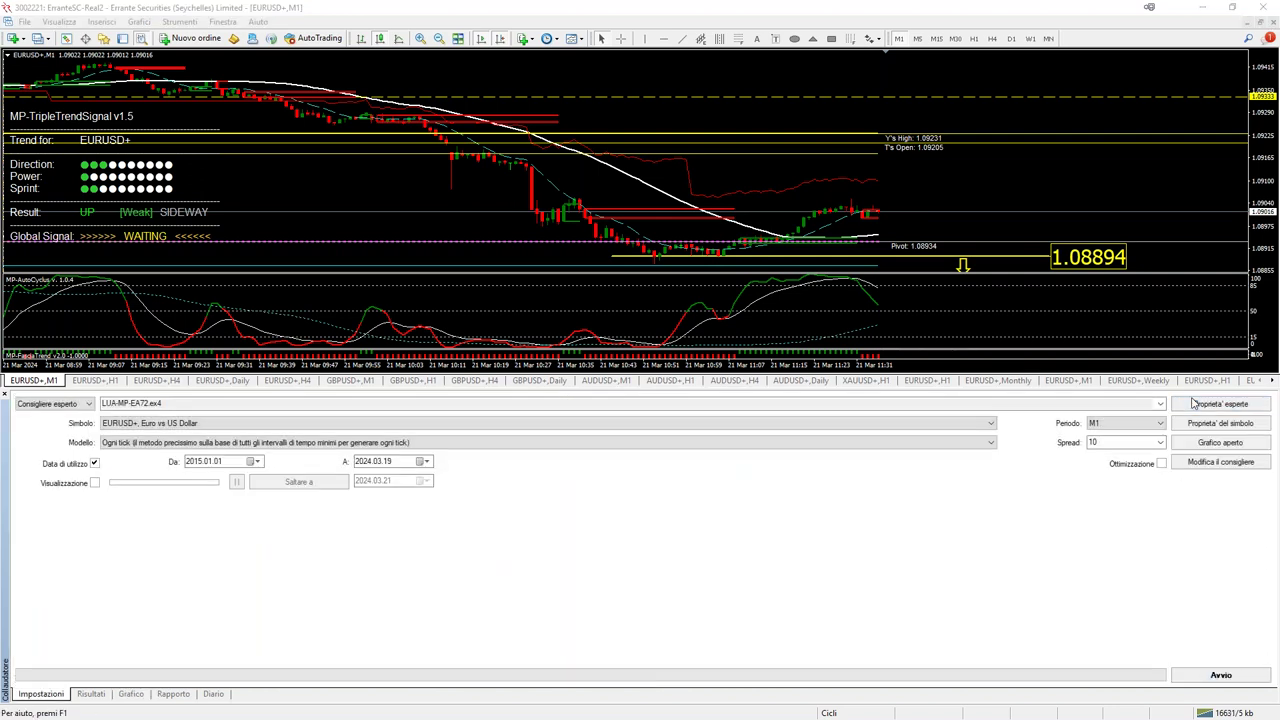
Set the expert advisor's take profit and stop loss both to 5.0 pips and start a new backtest.
left_click(1193, 403)
double_click(640, 211)
double_click(638, 224)
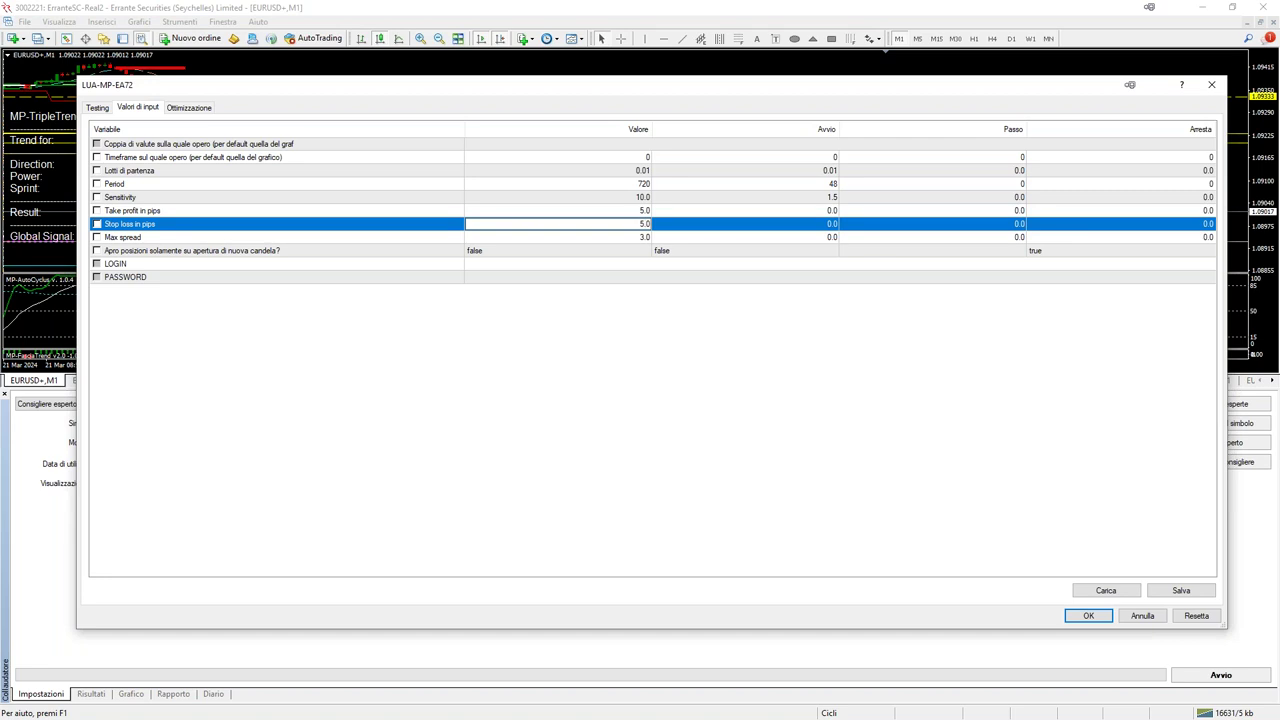
left_click(1088, 615)
left_click(1221, 675)
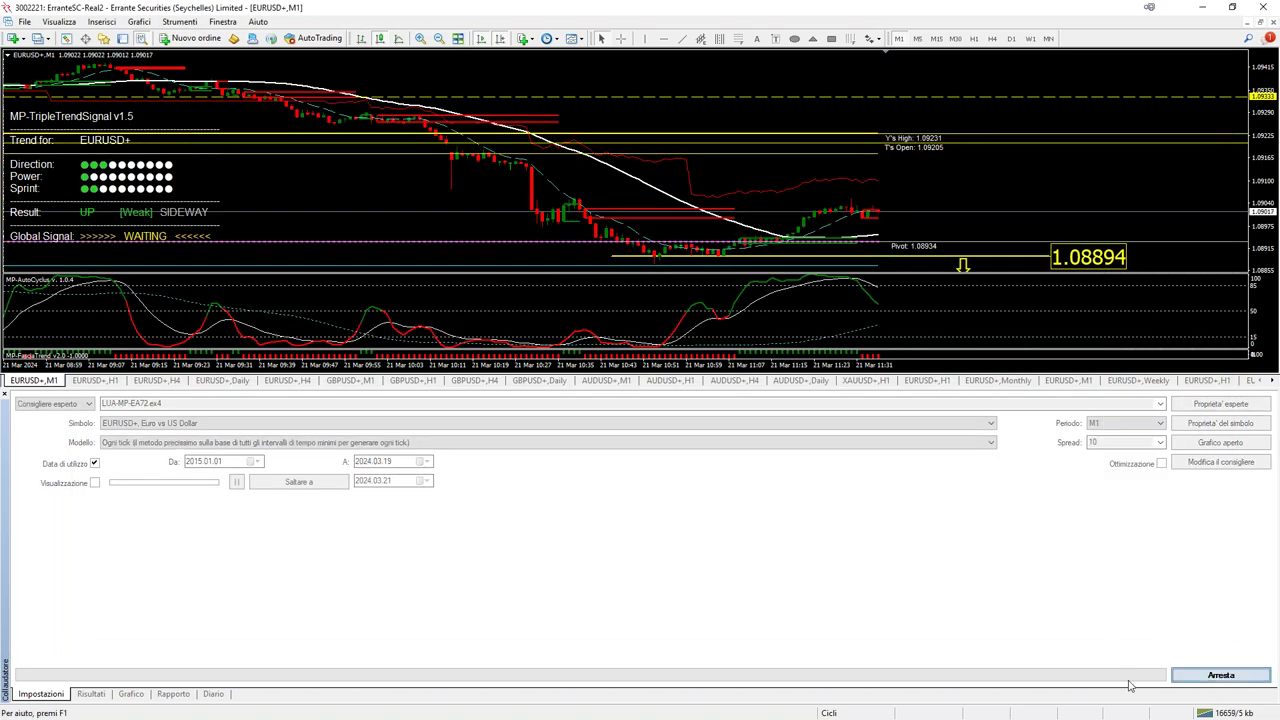
Review the balance graph for the equal 5-pip take profit and stop loss, and stop that backtest.
left_click(128, 693)
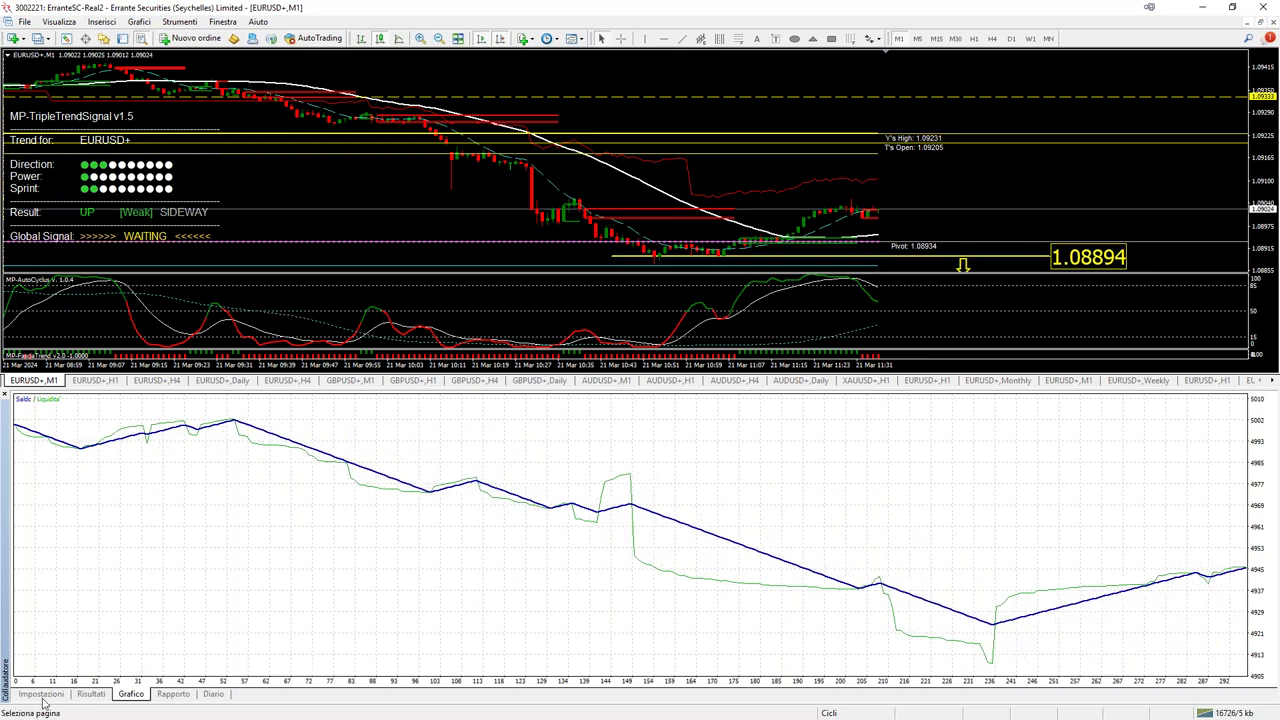
left_click(41, 694)
left_click(1206, 684)
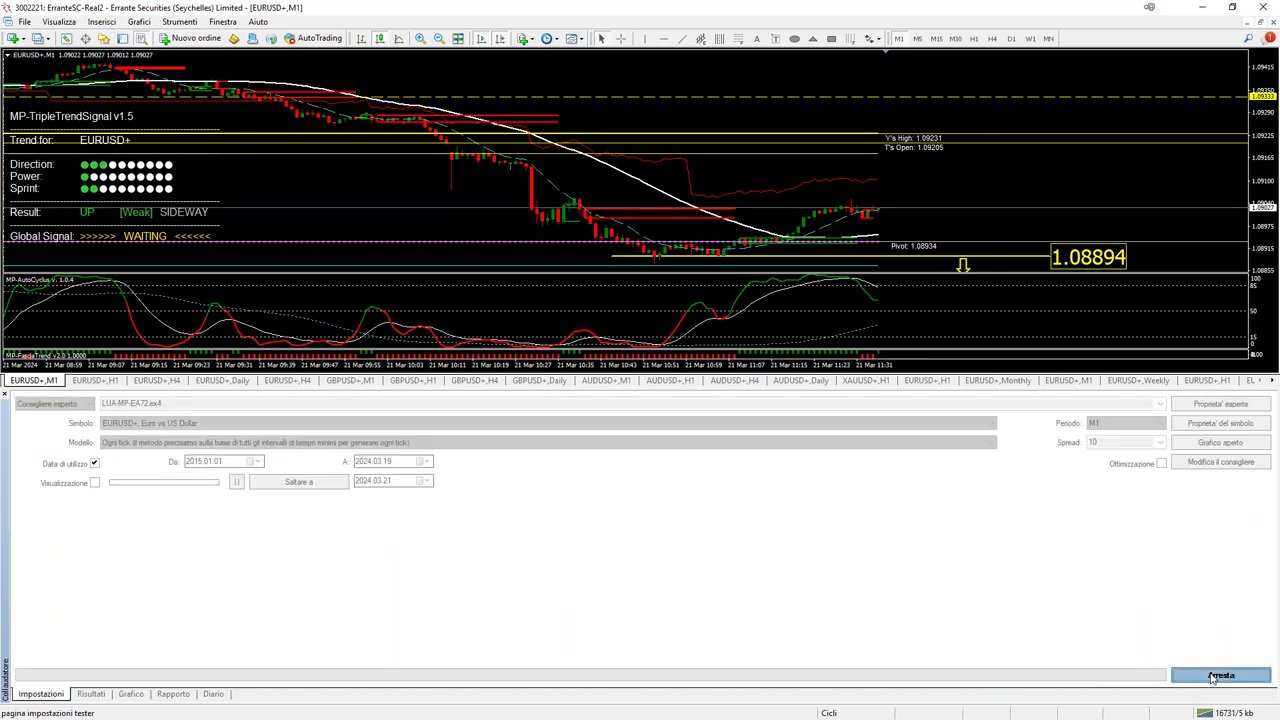
Set the expert advisor's stop loss to 15.0 pips, keeping the take profit at 5.0, and start the backtest again.
left_click(1220, 403)
left_click(643, 224)
left_click(643, 224)
type("15.0")
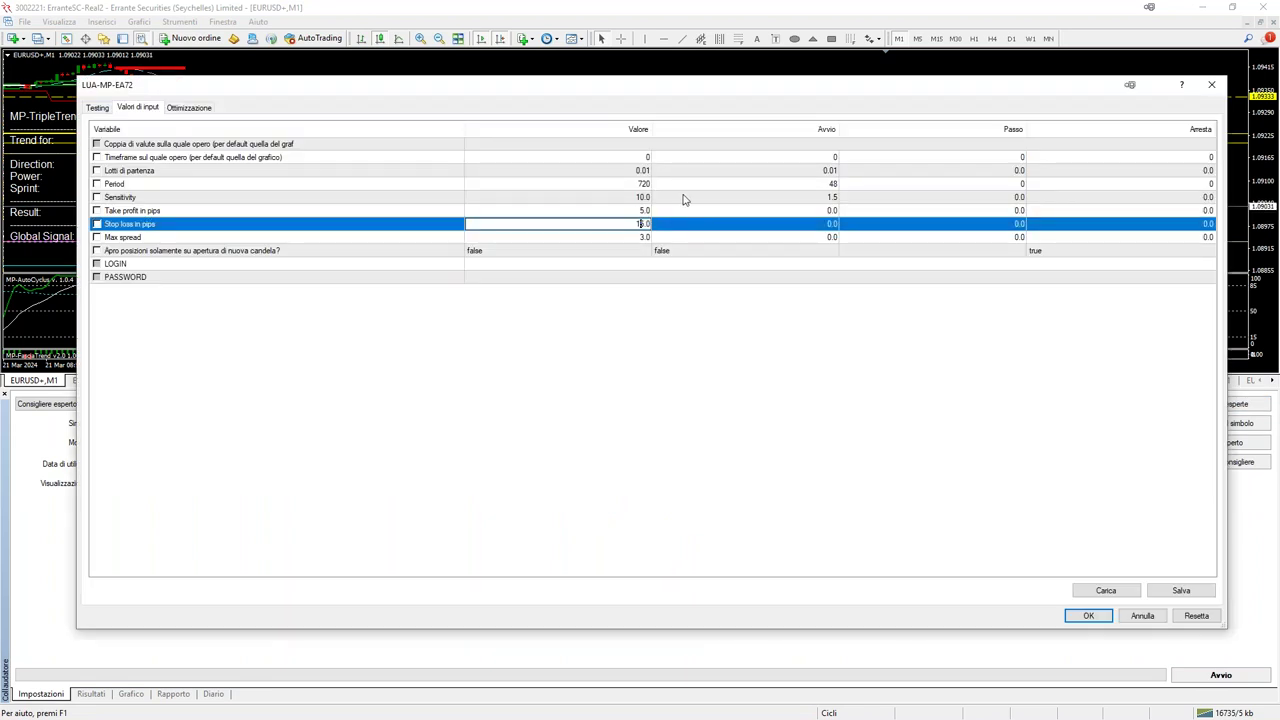
left_click(629, 211)
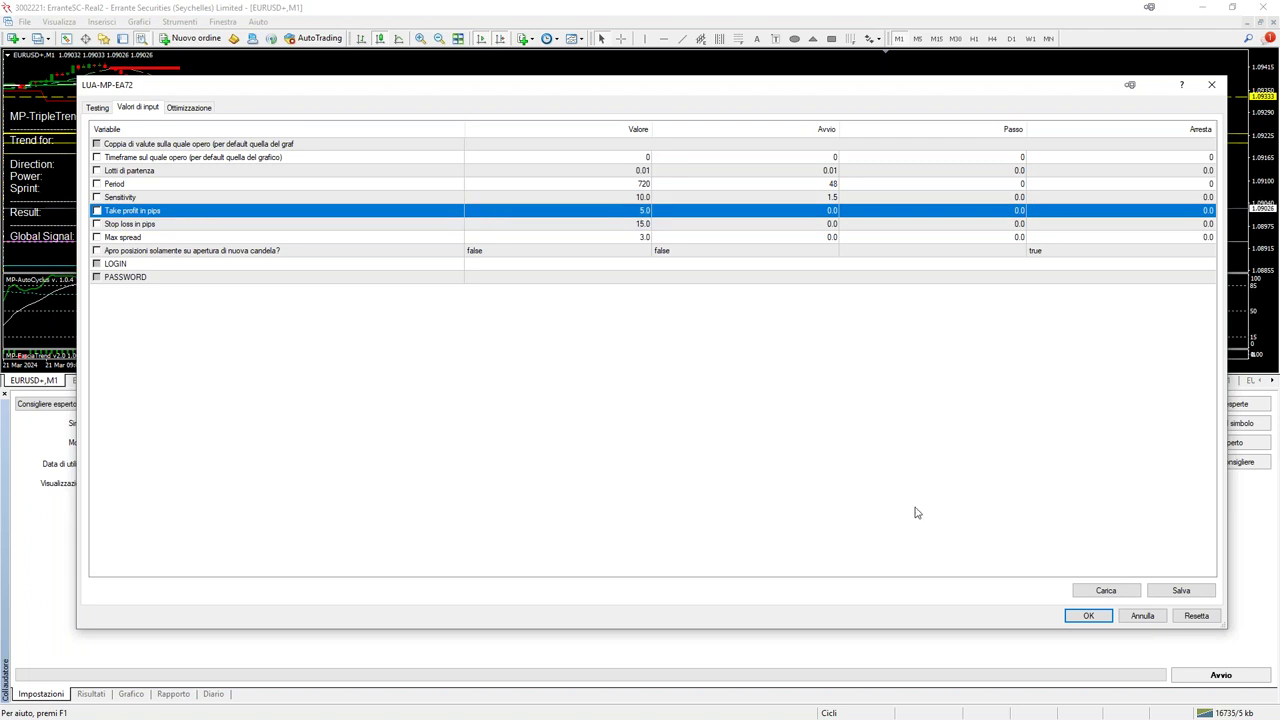
left_click(1087, 615)
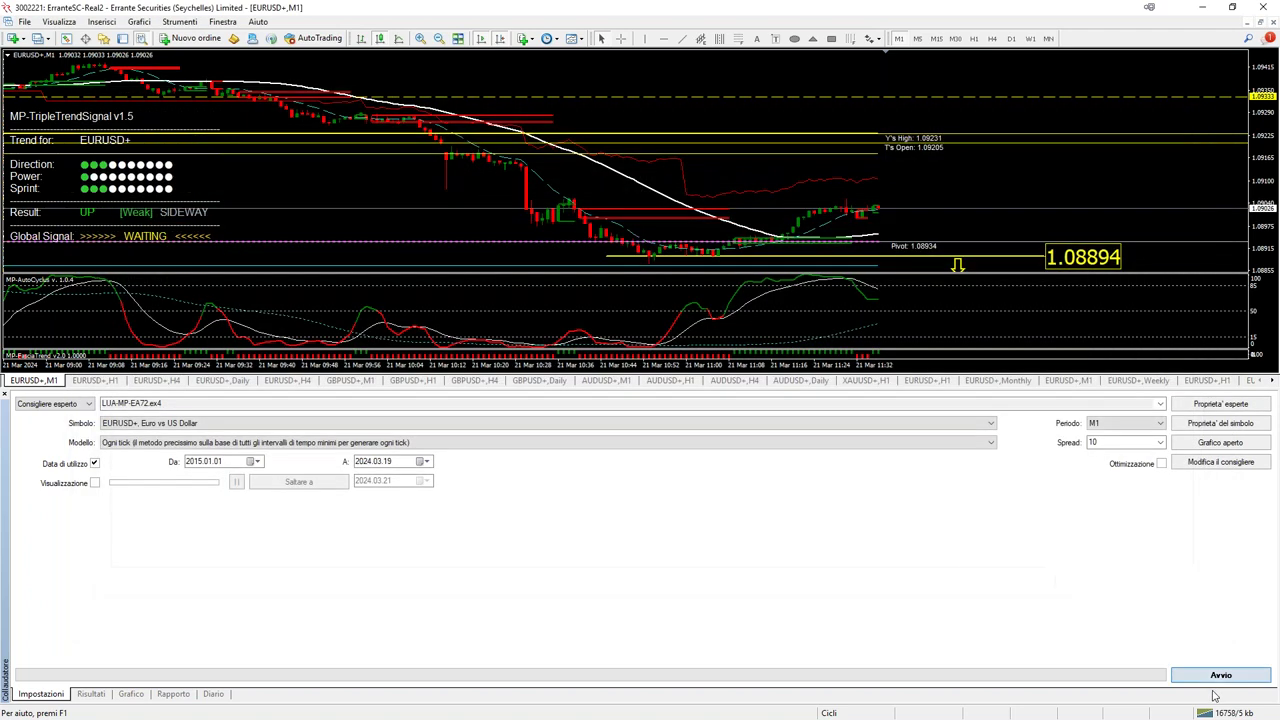
left_click(1209, 679)
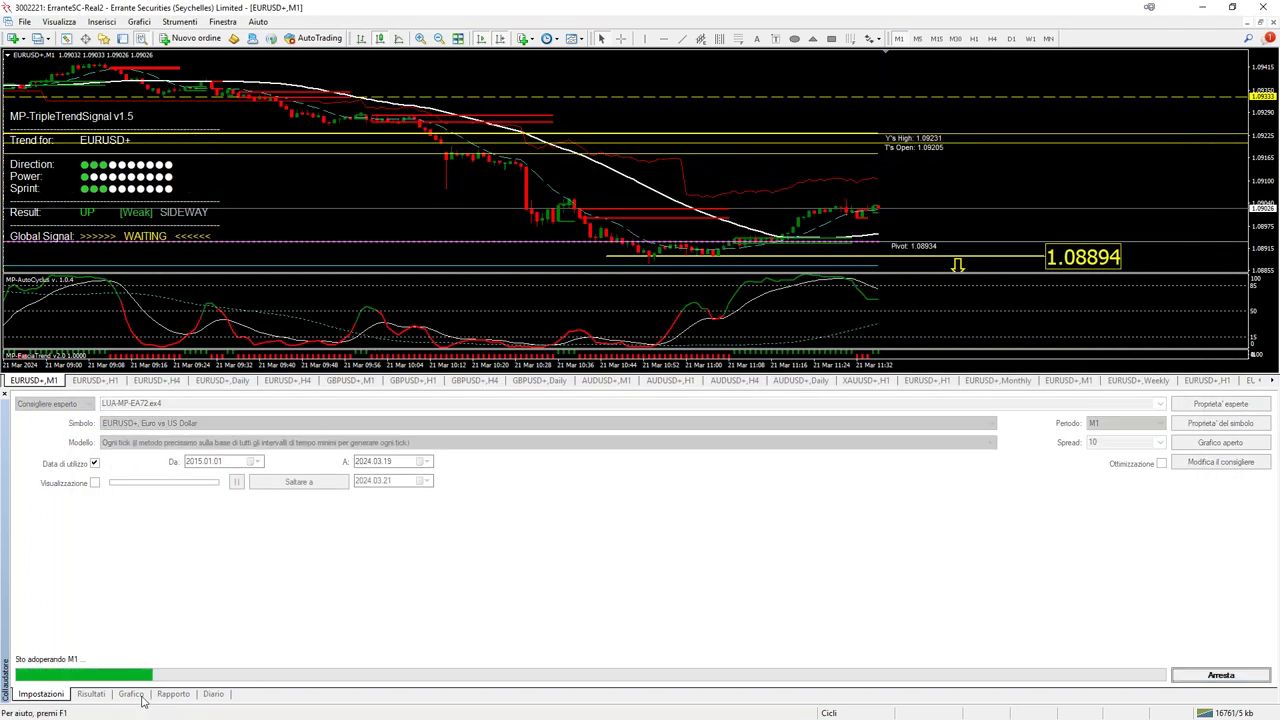
Examine the balance graph and trade results of the 15-pip stop loss test, and stop the test.
left_click(131, 693)
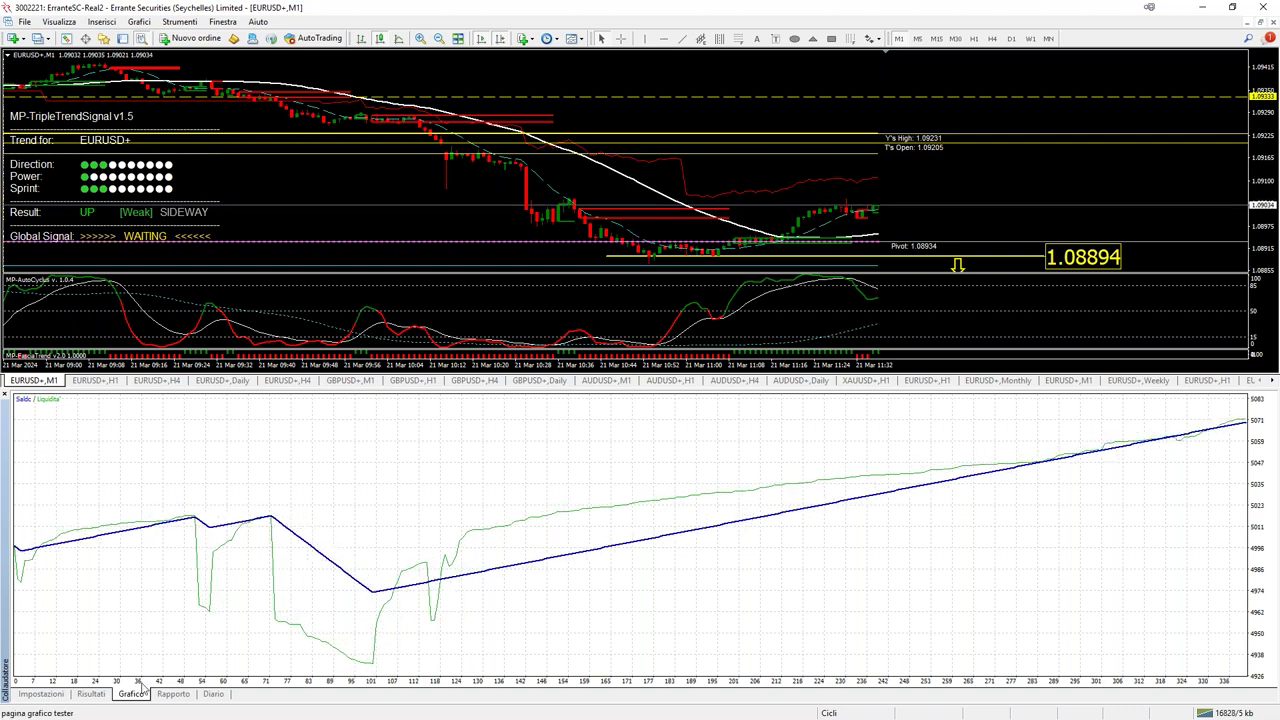
left_click(92, 694)
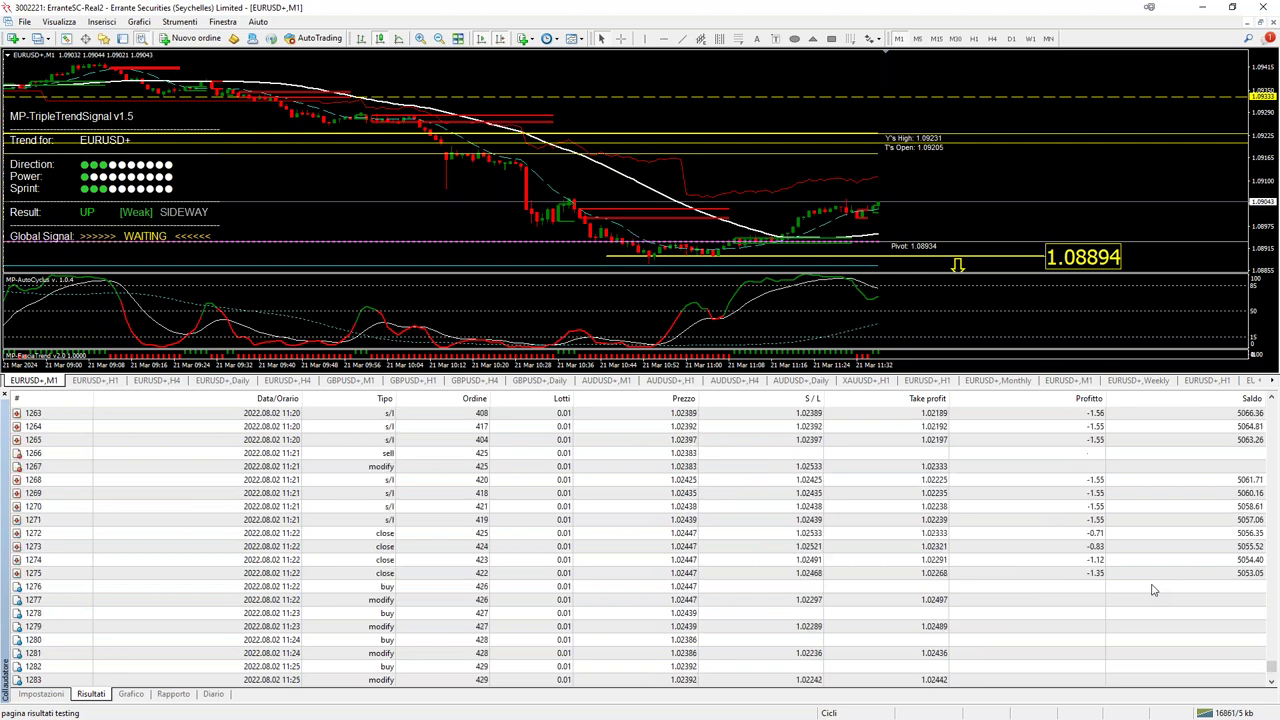
scroll(1152, 590, "up", 2)
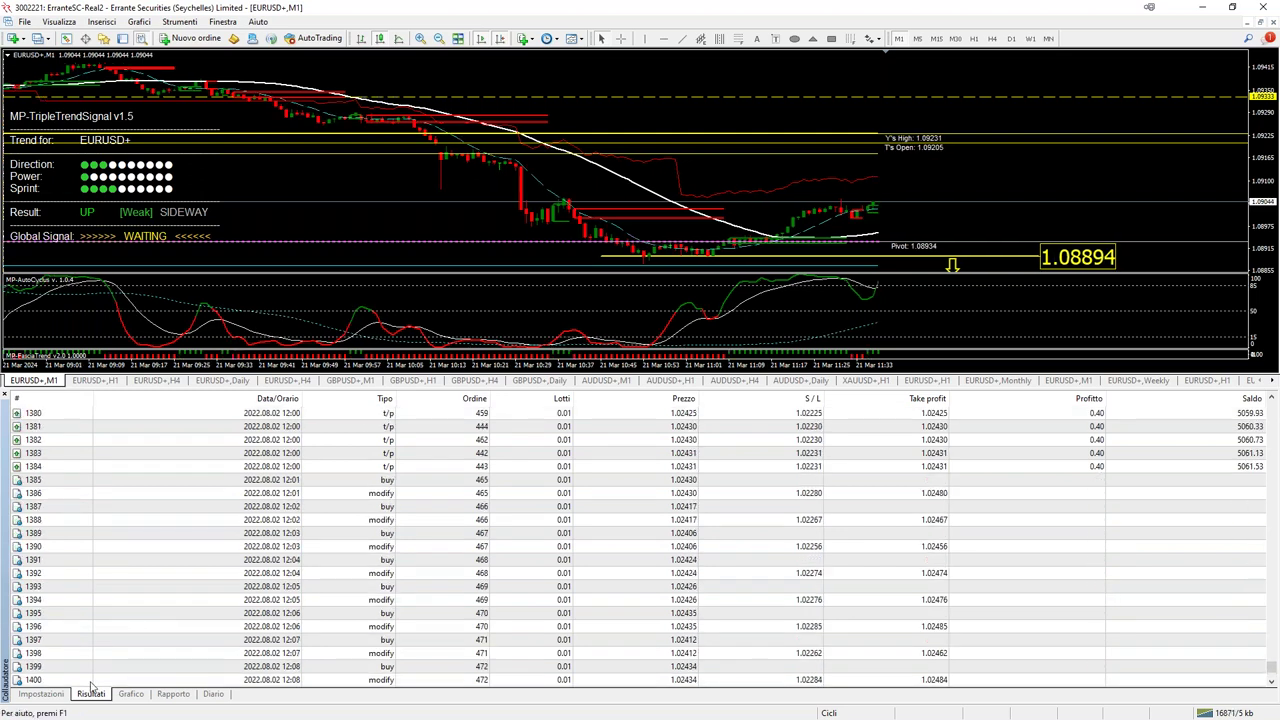
left_click(131, 694)
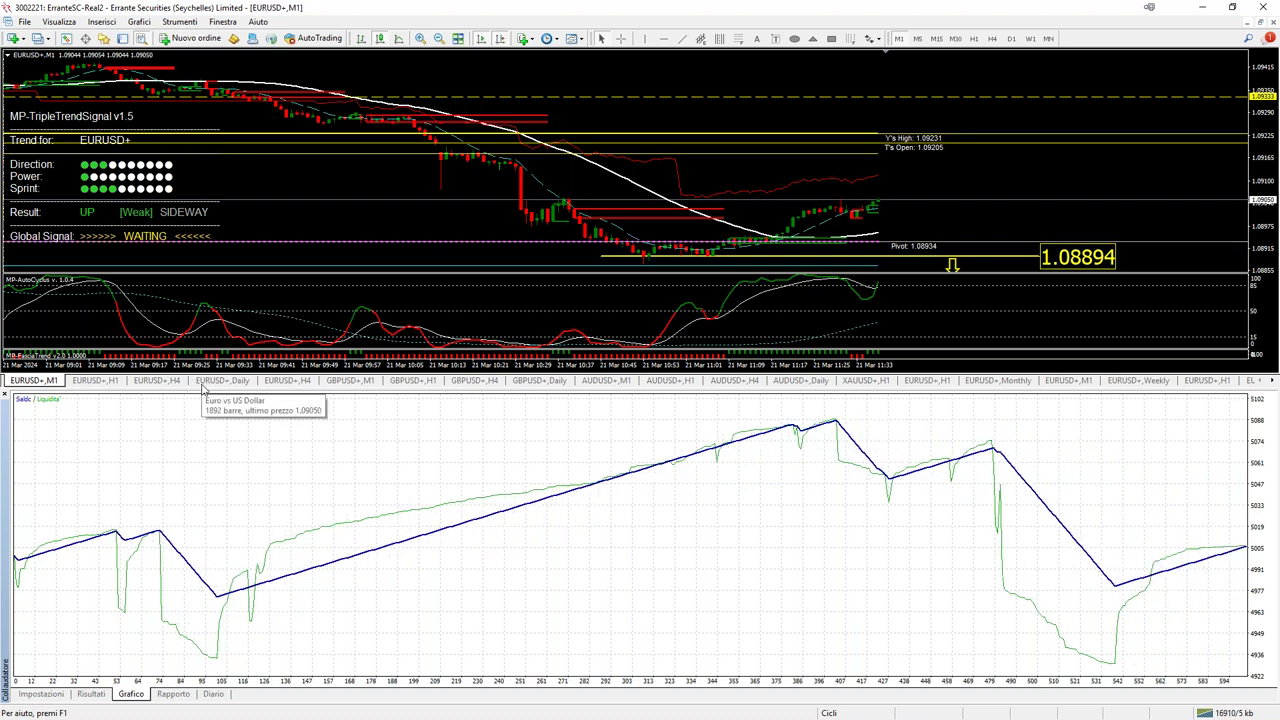
left_click(62, 695)
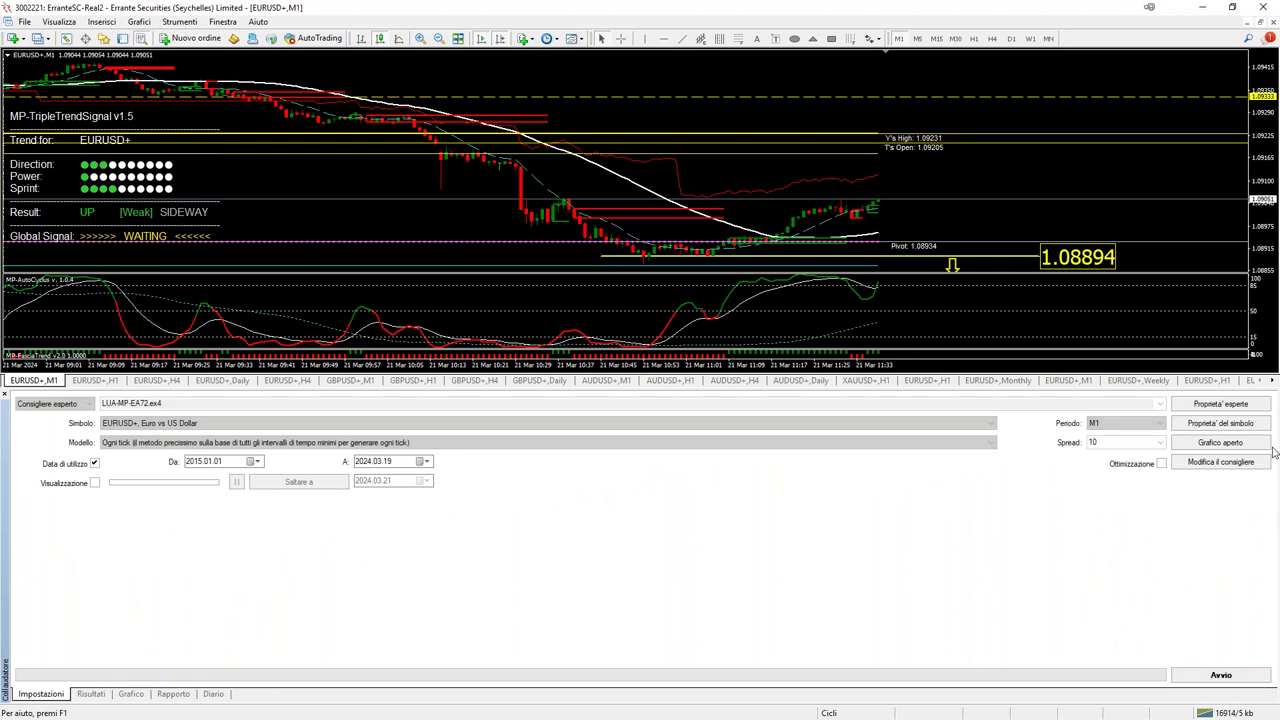
Set the expert advisor's take profit to 35.0 pips, revise its stop loss, and rerun the backtest with the balance graph shown.
left_click(1218, 405)
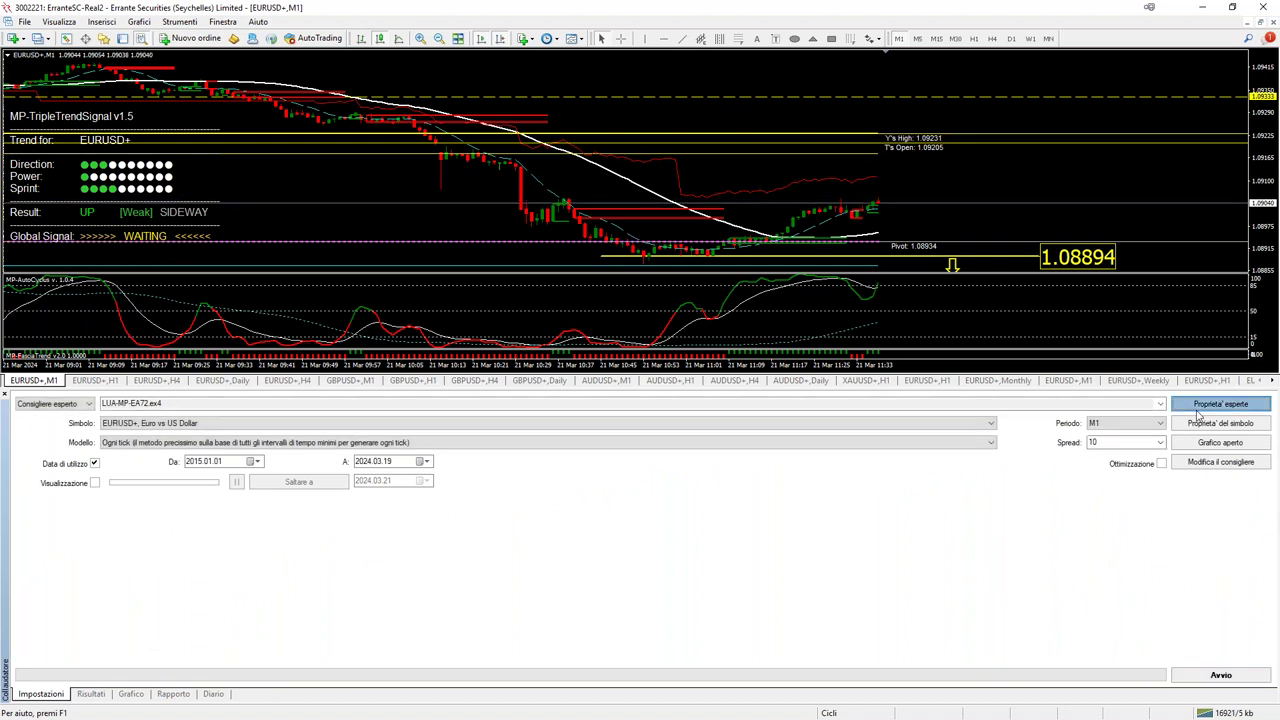
double_click(600, 225)
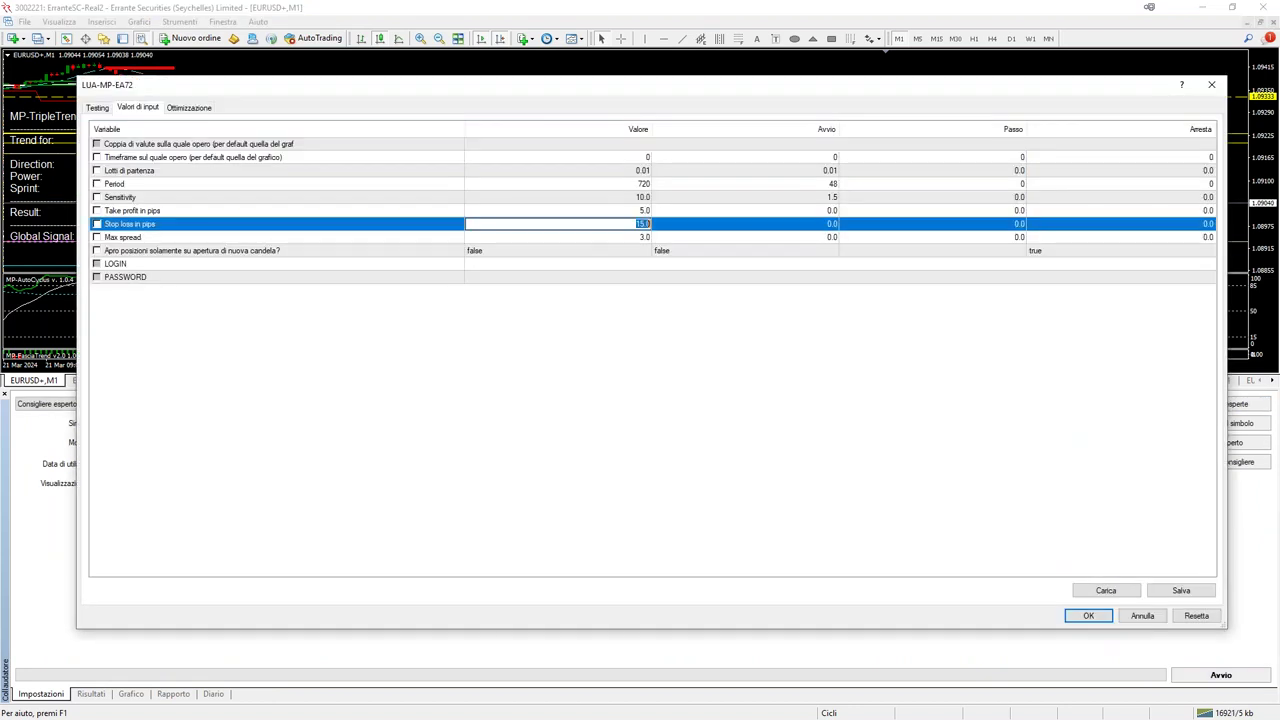
double_click(604, 212)
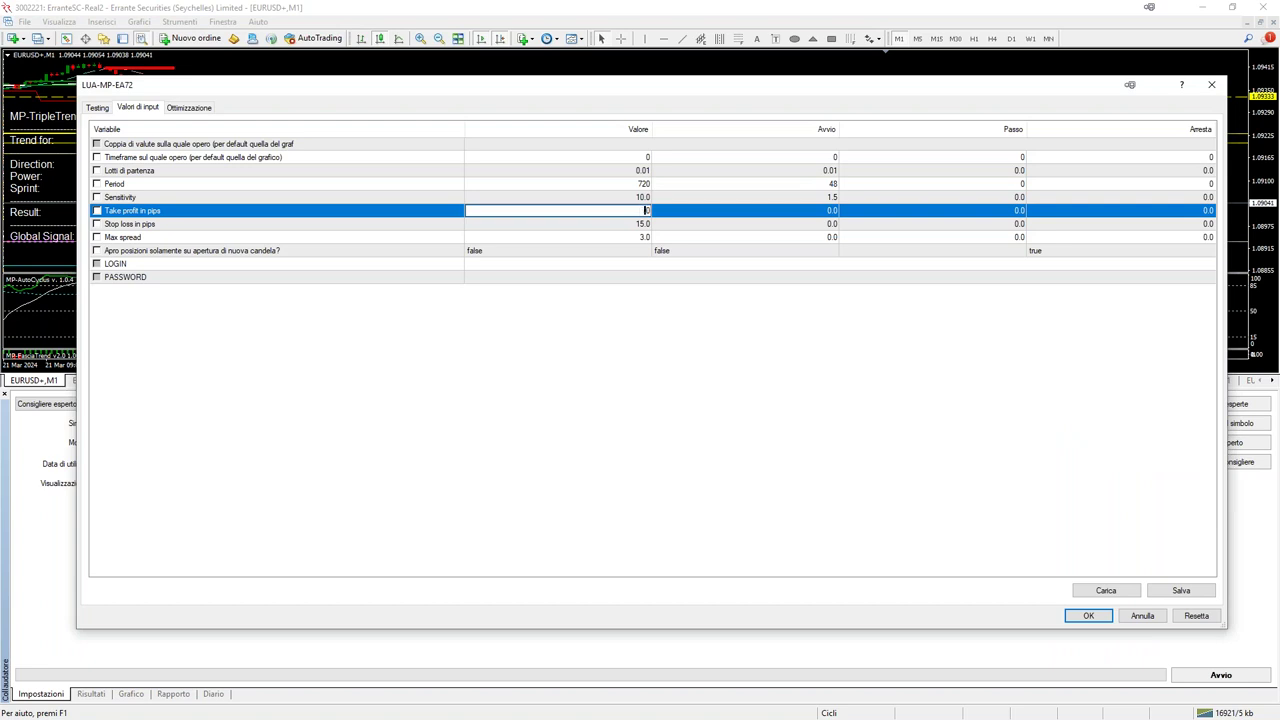
left_click(605, 228)
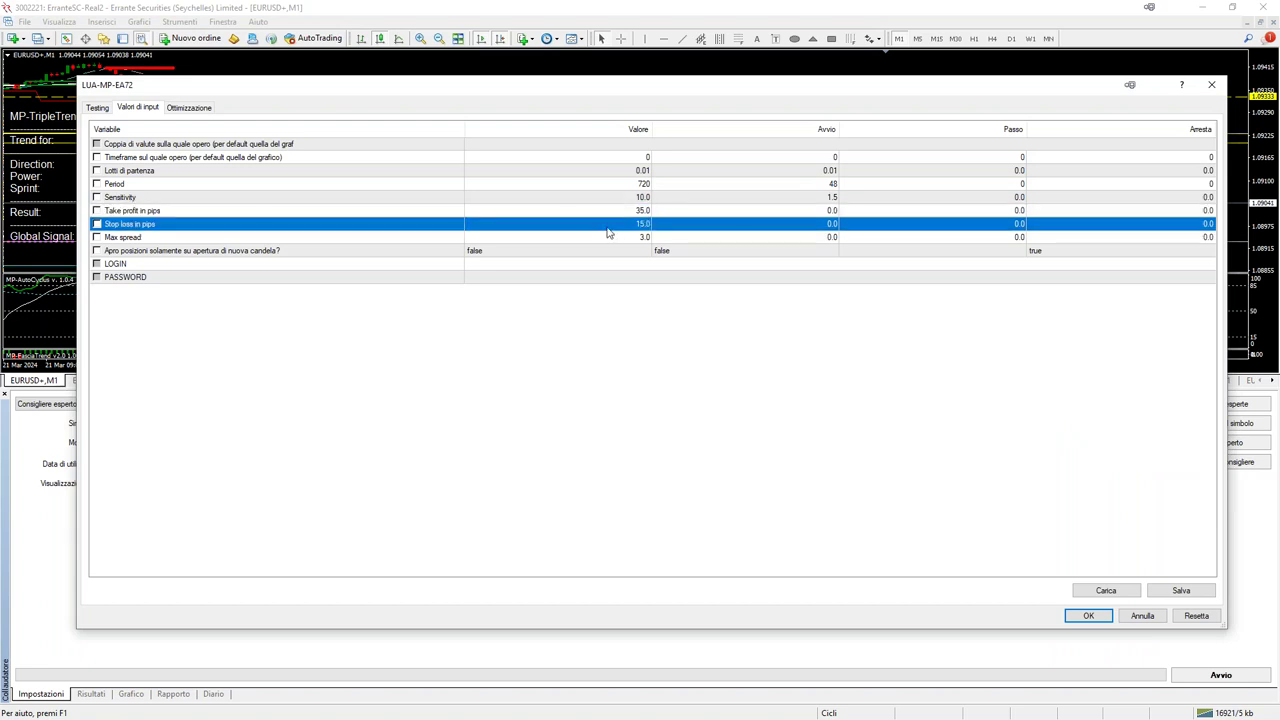
double_click(607, 232)
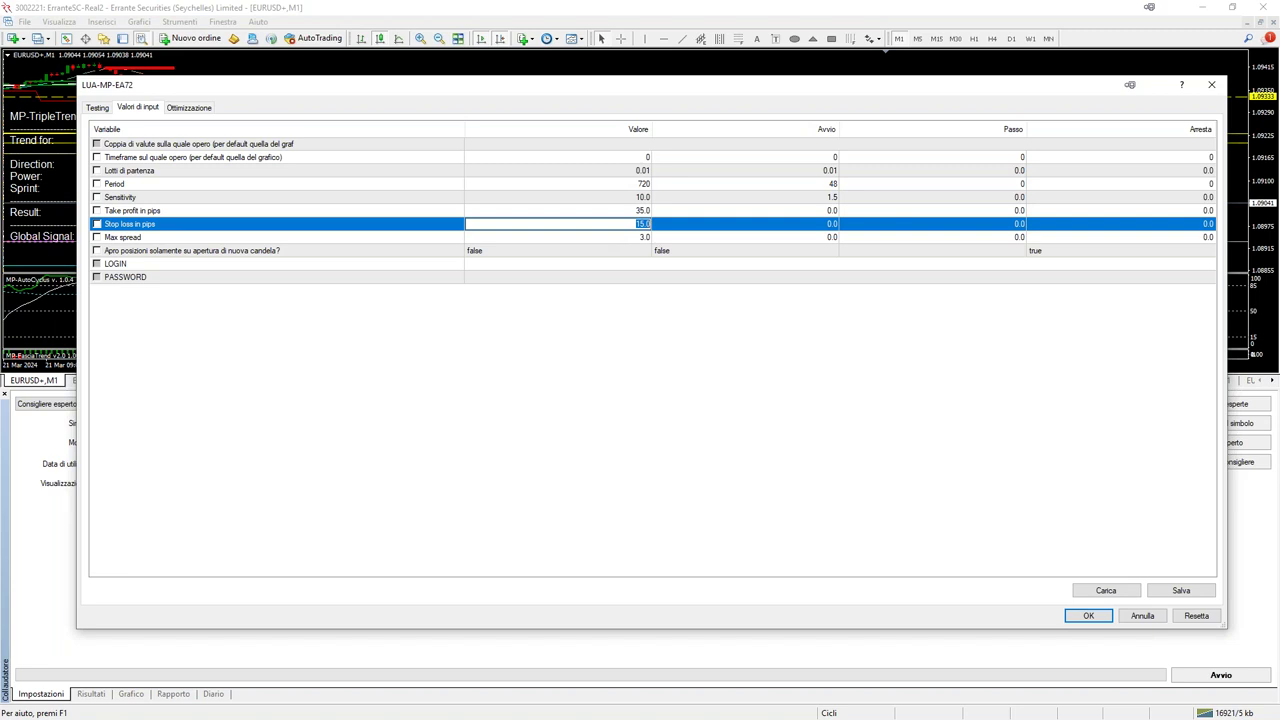
key("BackSpace")
left_click(636, 213)
left_click(1088, 615)
left_click(1221, 675)
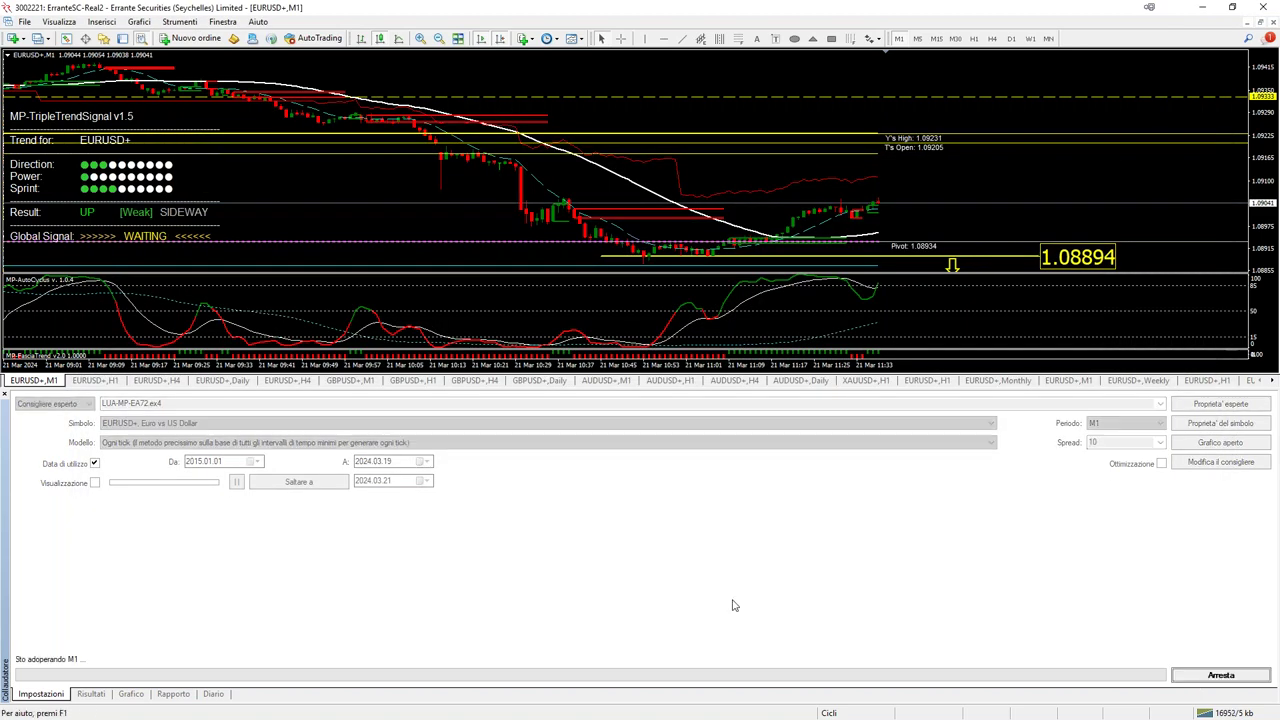
left_click(132, 695)
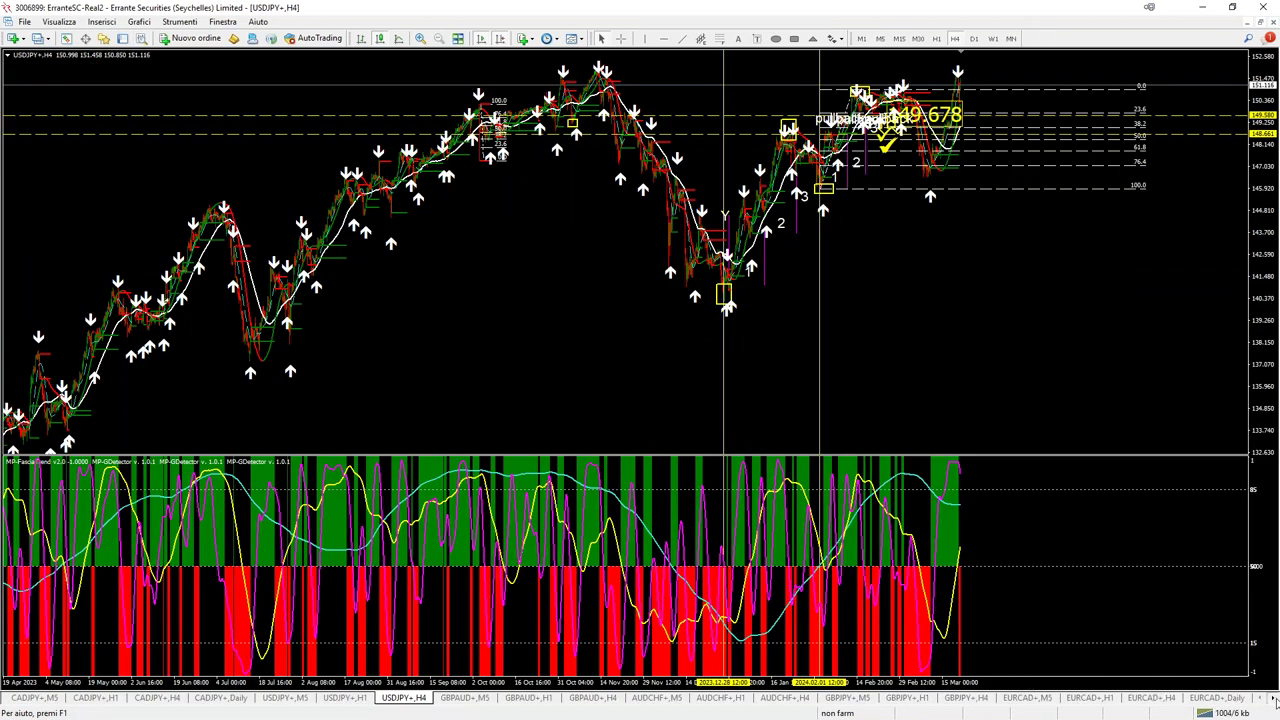
Switch to the other trading terminal and bring up its EURUSD+ M5 chart.
left_click(1273, 699)
left_click(1273, 699)
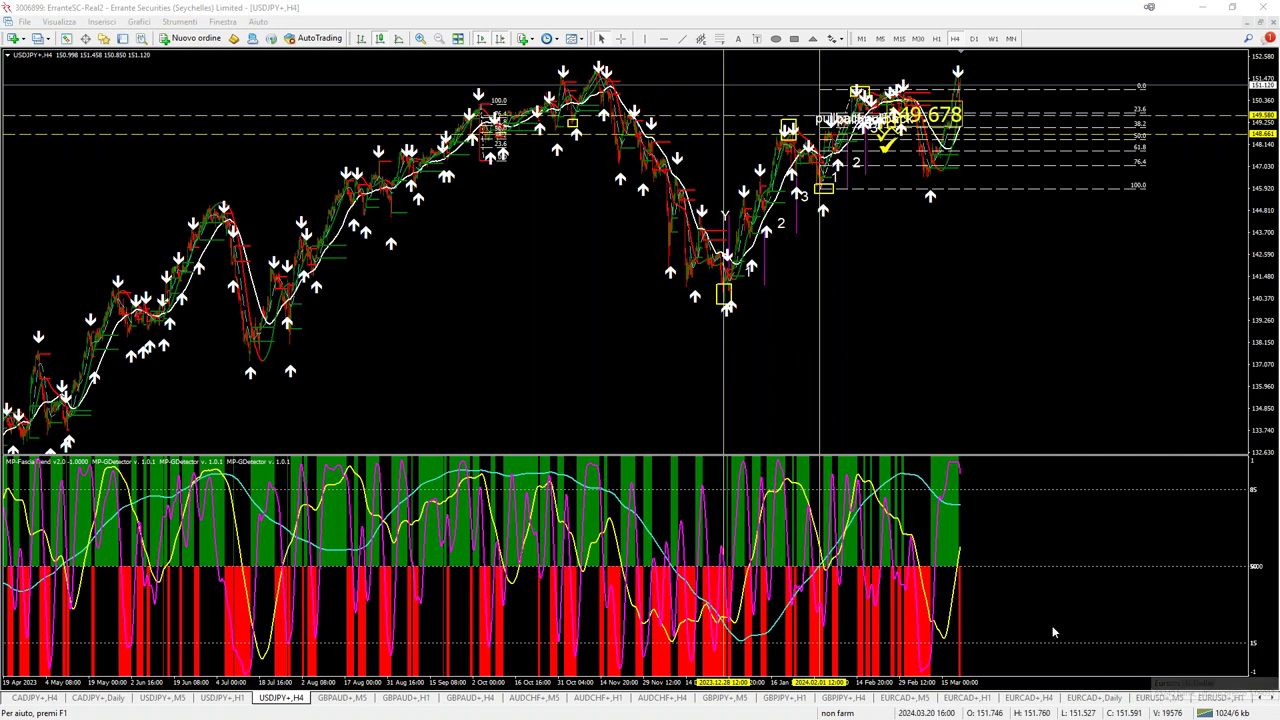
left_click(1145, 698)
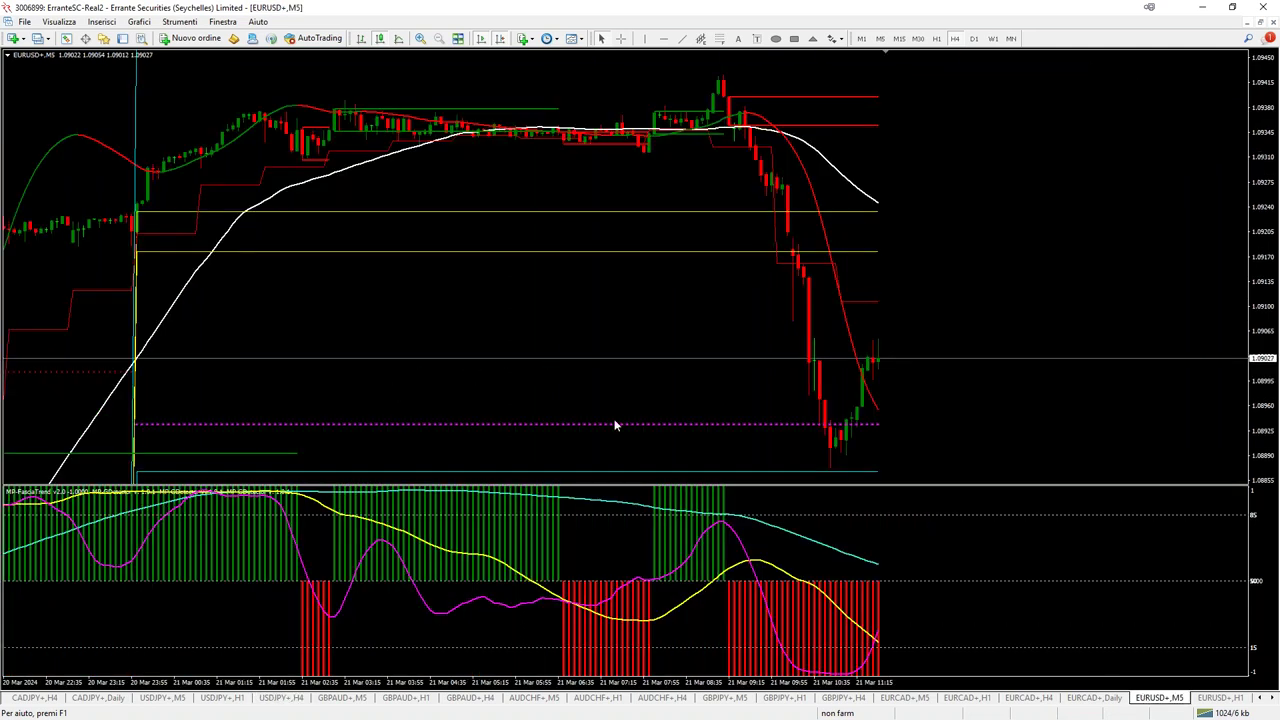
Draw a yellow rectangle below the pre-rally low on the EURUSD+ M5 chart and copy it to the 21 March high and the following low.
left_click(794, 38)
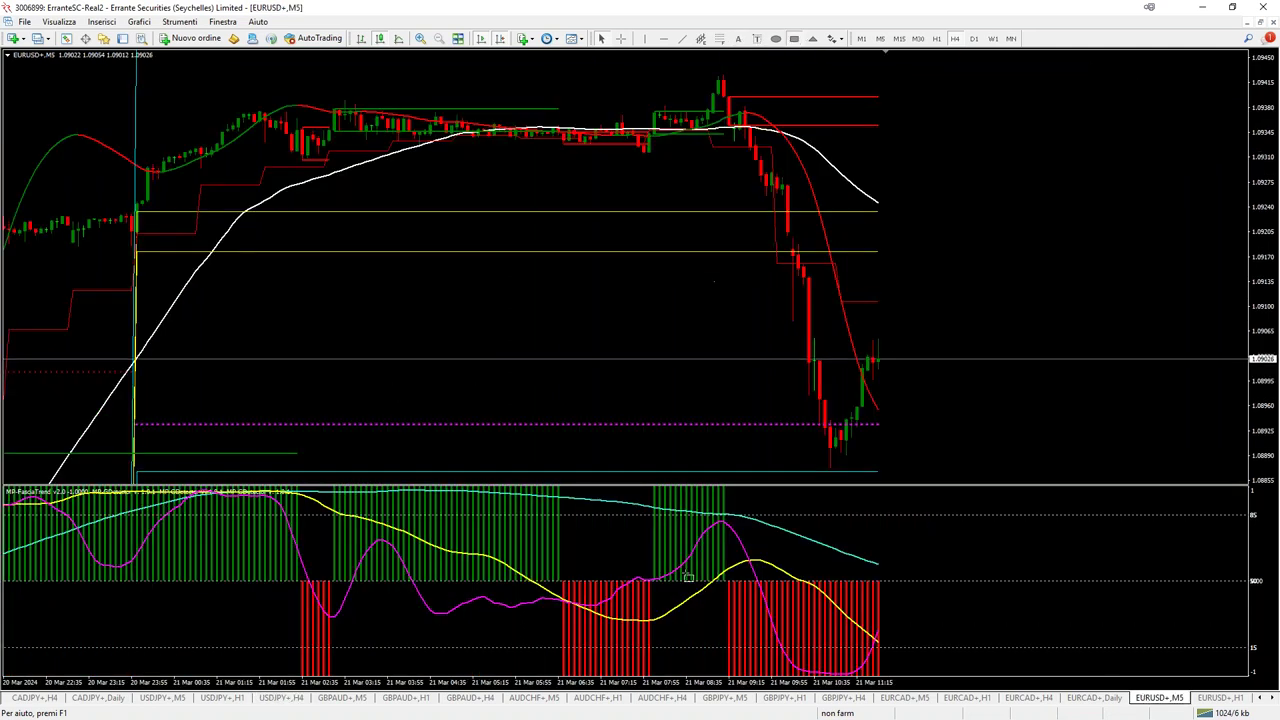
left_click_drag(594, 136, 670, 178)
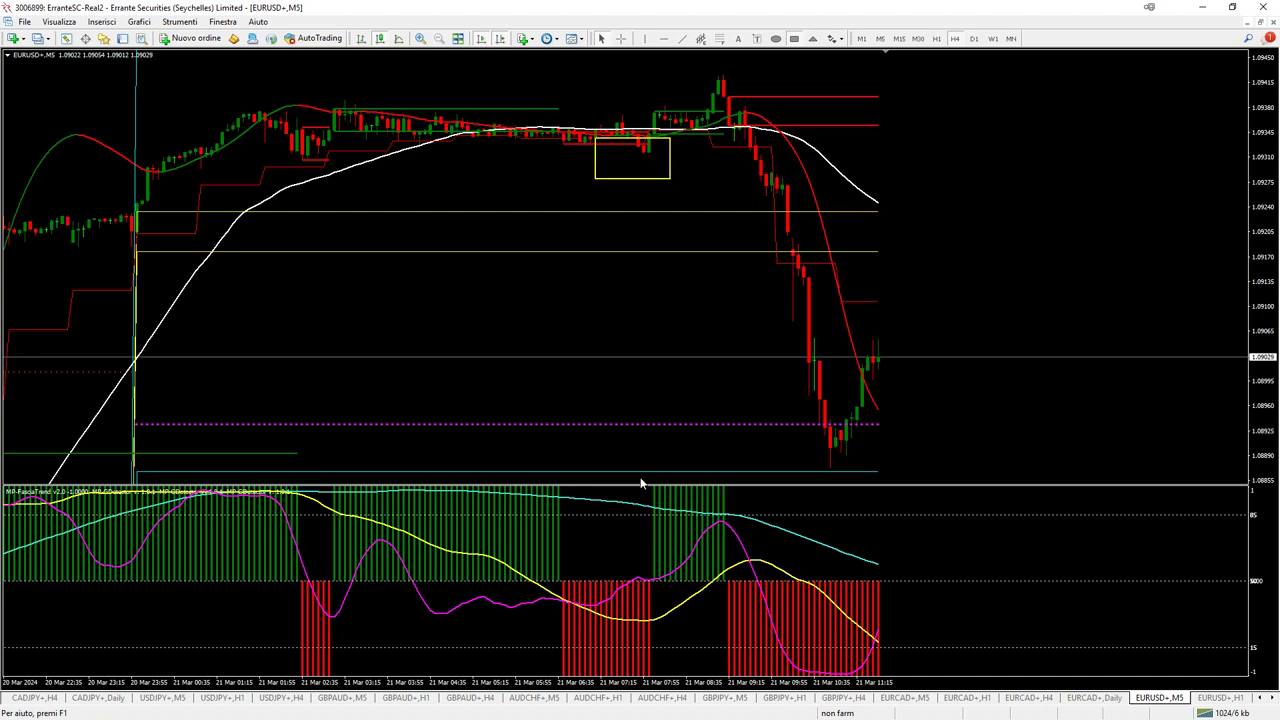
left_click_drag(632, 157, 725, 77)
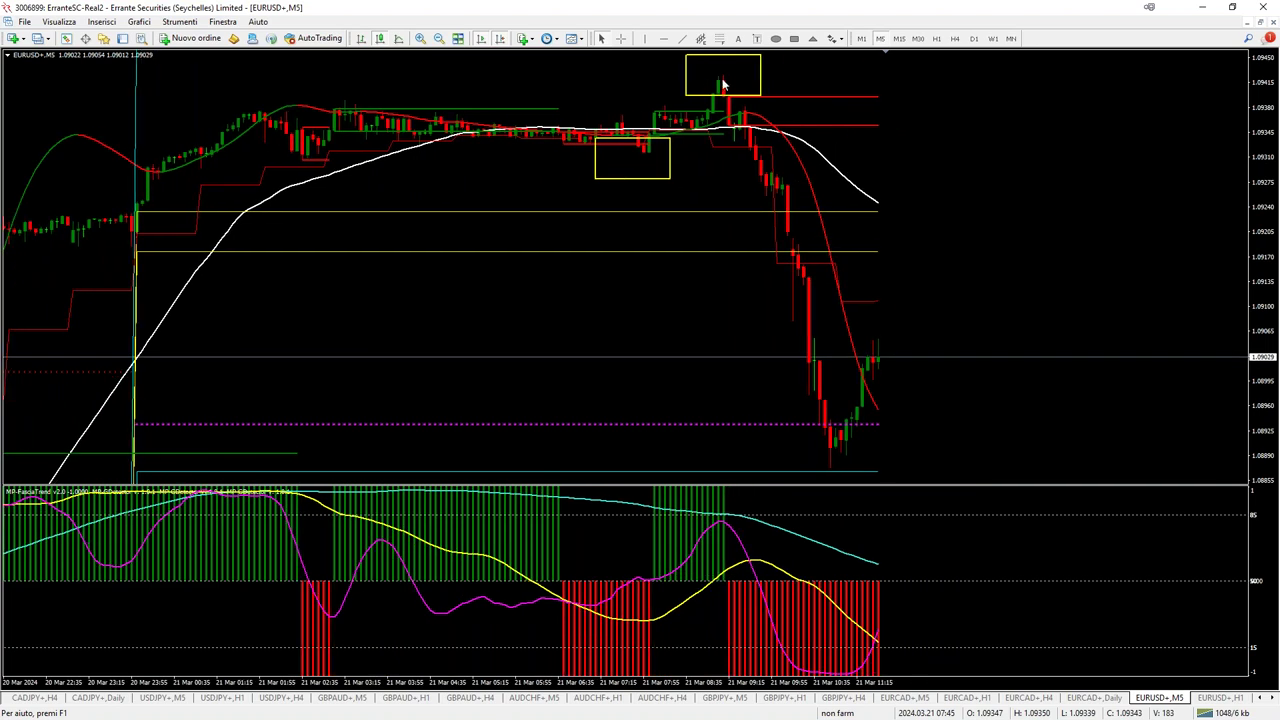
left_click_drag(724, 85, 852, 478)
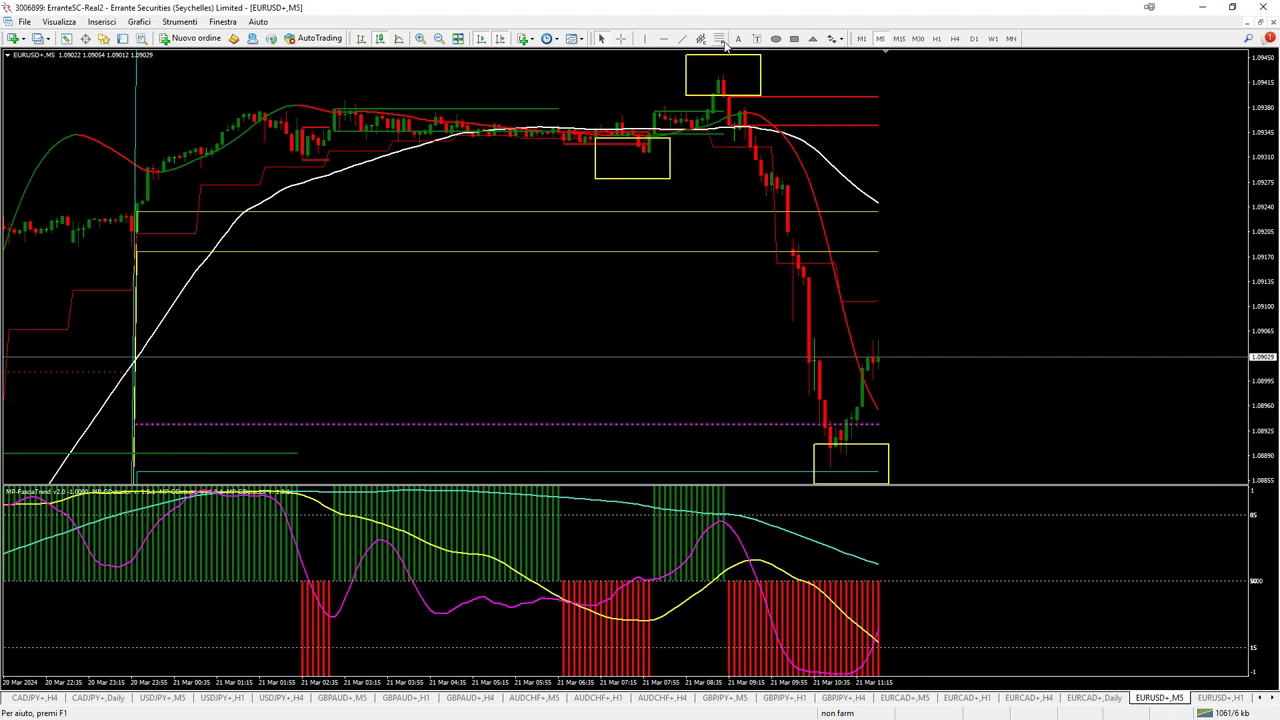
Draw a Fibonacci retracement between the 21 March low near 1.0887 and the high near 1.0943, aligning its lower anchor with the low.
mouse_move(826, 467)
left_mouse_down()
mouse_move(800, 232)
mouse_move(718, 64)
mouse_move(735, 62)
mouse_move(734, 77)
mouse_move(722, 73)
left_mouse_up()
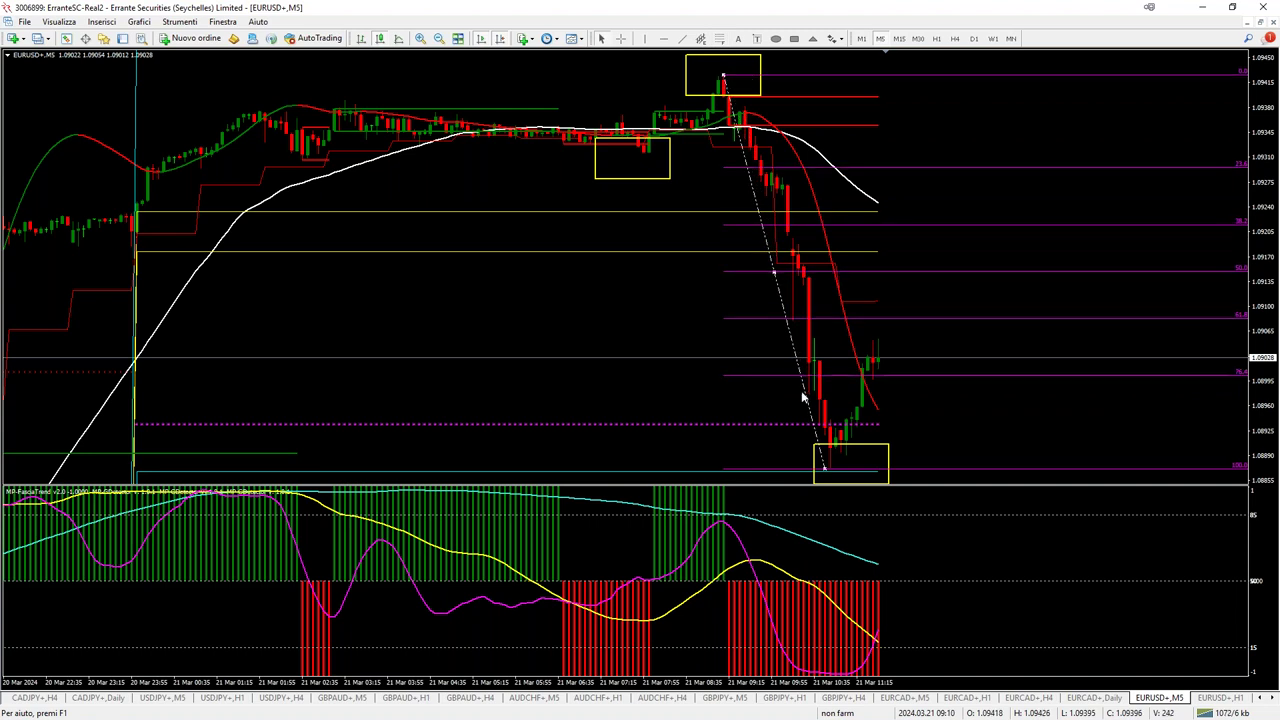
left_click_drag(830, 472, 830, 470)
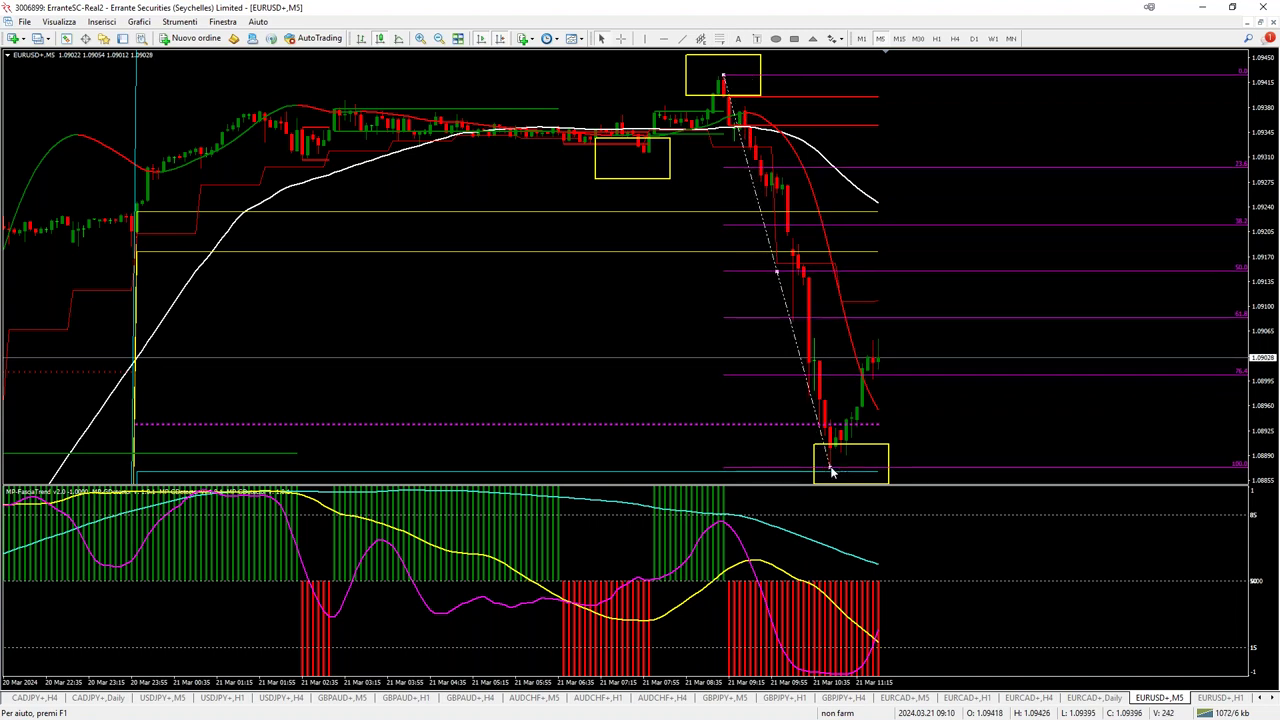
middle_click(867, 271)
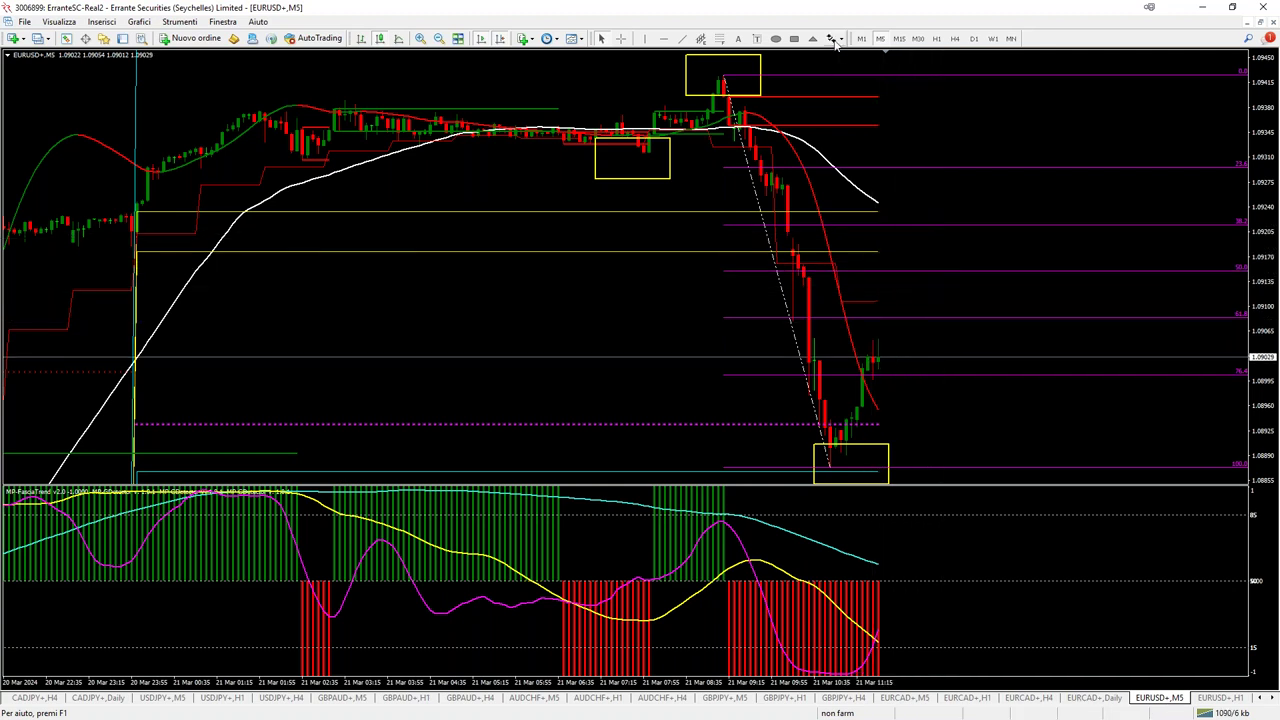
left_click(996, 310)
right_click(995, 310)
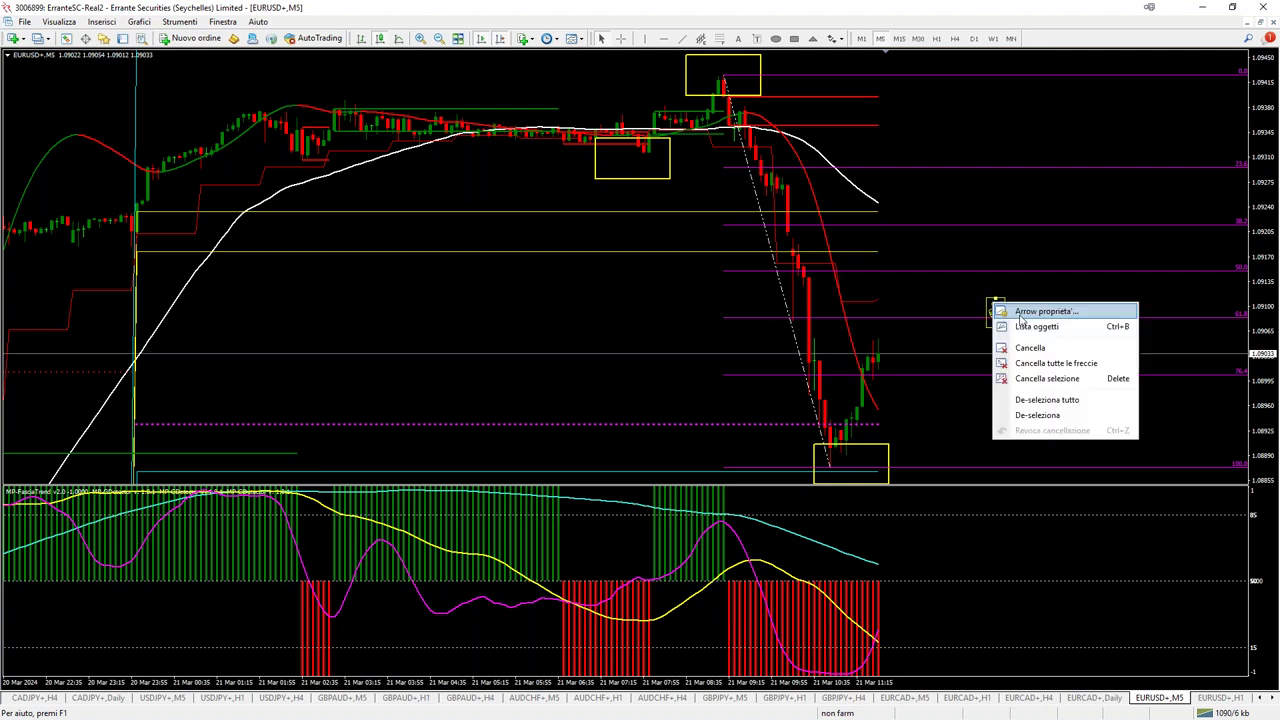
left_click(1010, 346)
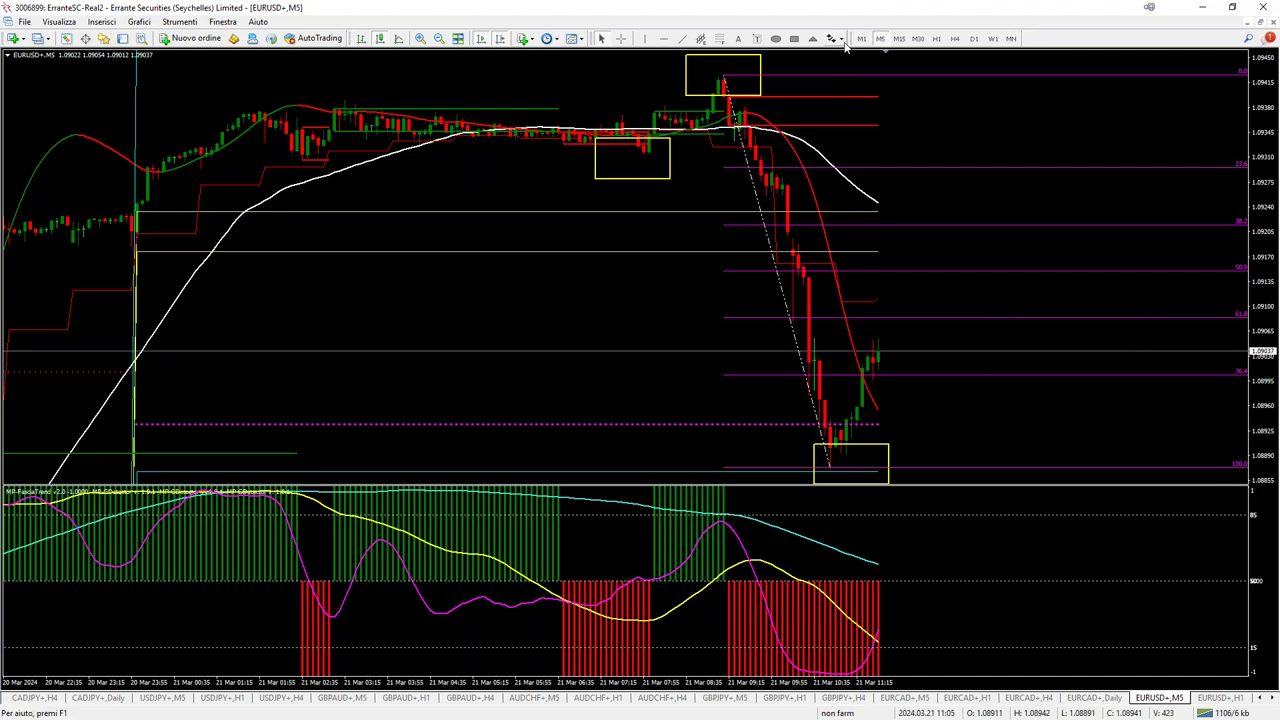
Place a down arrow near the 61.8 retracement level on the EURUSD+ M5 chart and a 1.09086 price label beside it.
left_click(841, 40)
left_click(850, 103)
left_click(973, 311)
left_click(841, 40)
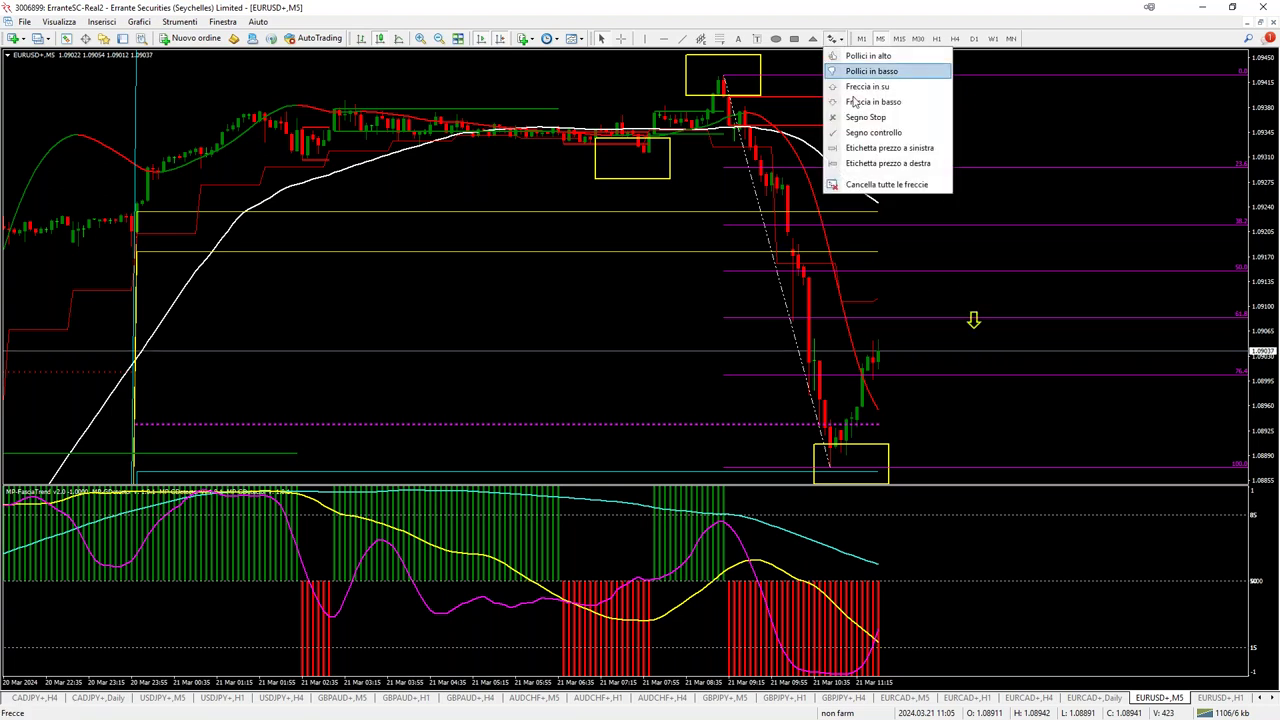
left_click(843, 163)
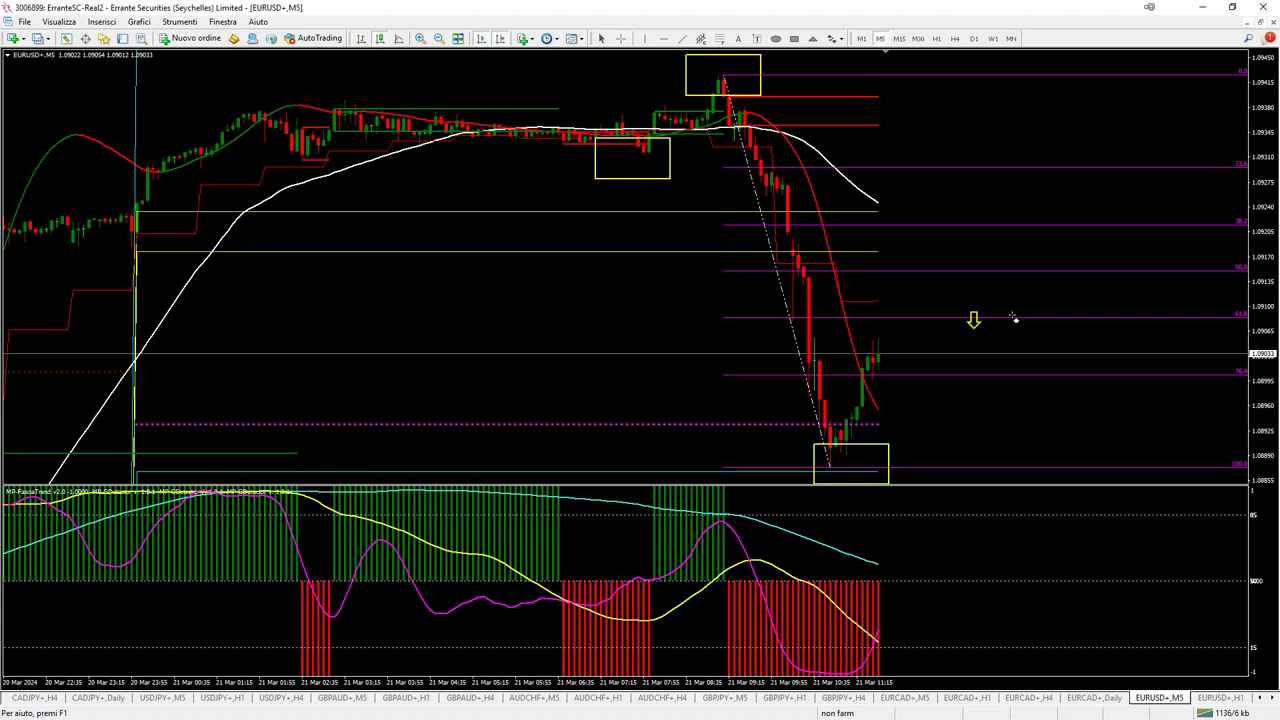
left_click(1025, 319)
Mark the dotted green level below the 21 March low with a check mark and a 1.08637 price label.
left_click_drag(1268, 250, 1262, 440)
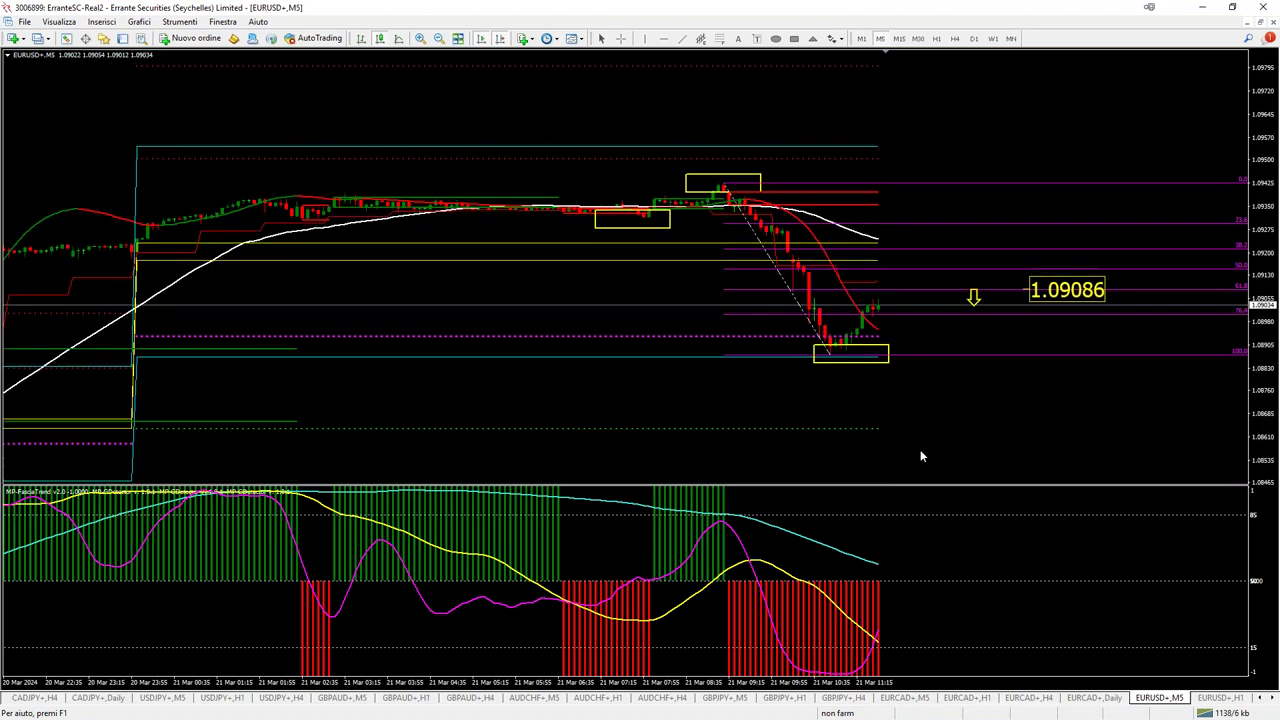
scroll(842, 80, "up", 1)
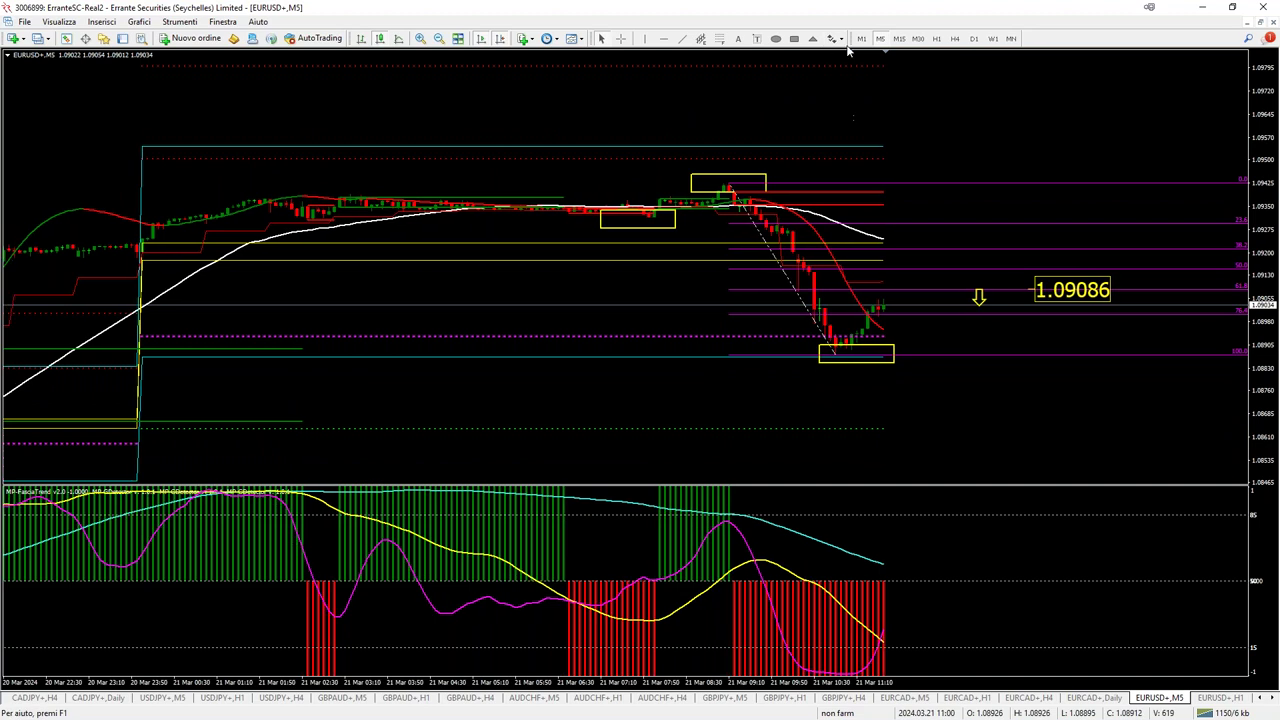
left_click(841, 39)
left_click(853, 129)
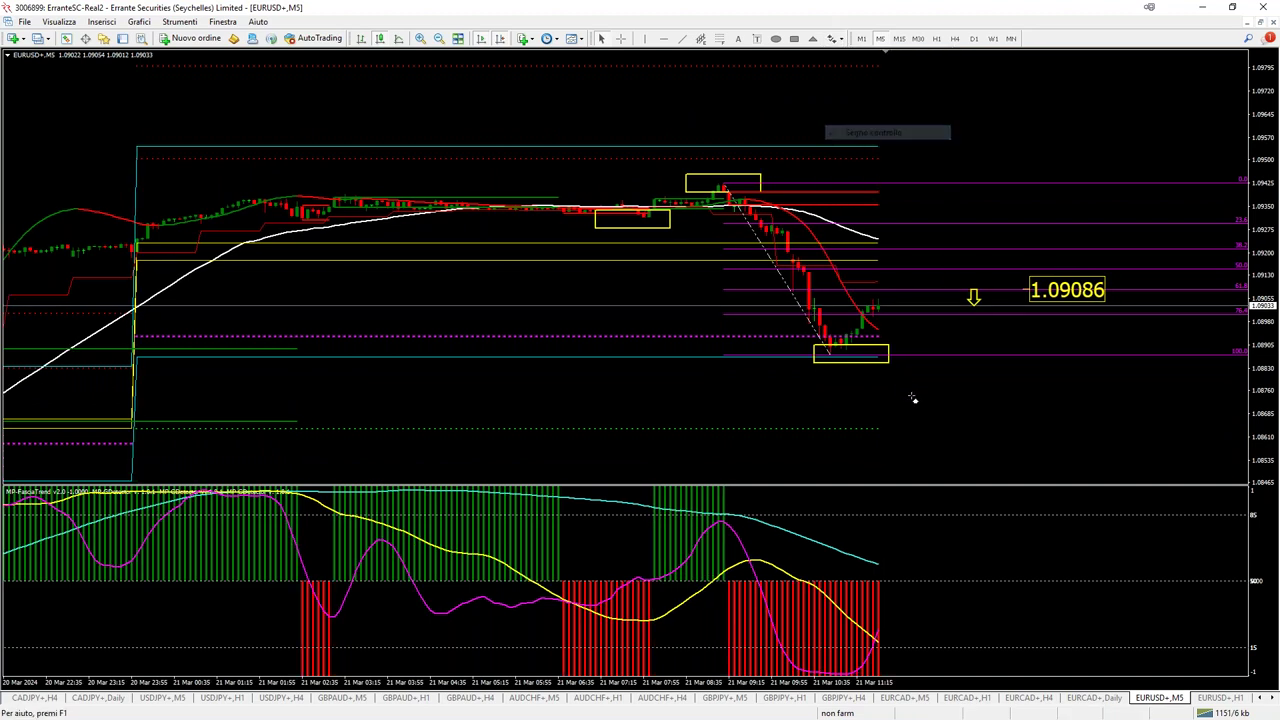
left_click(867, 416)
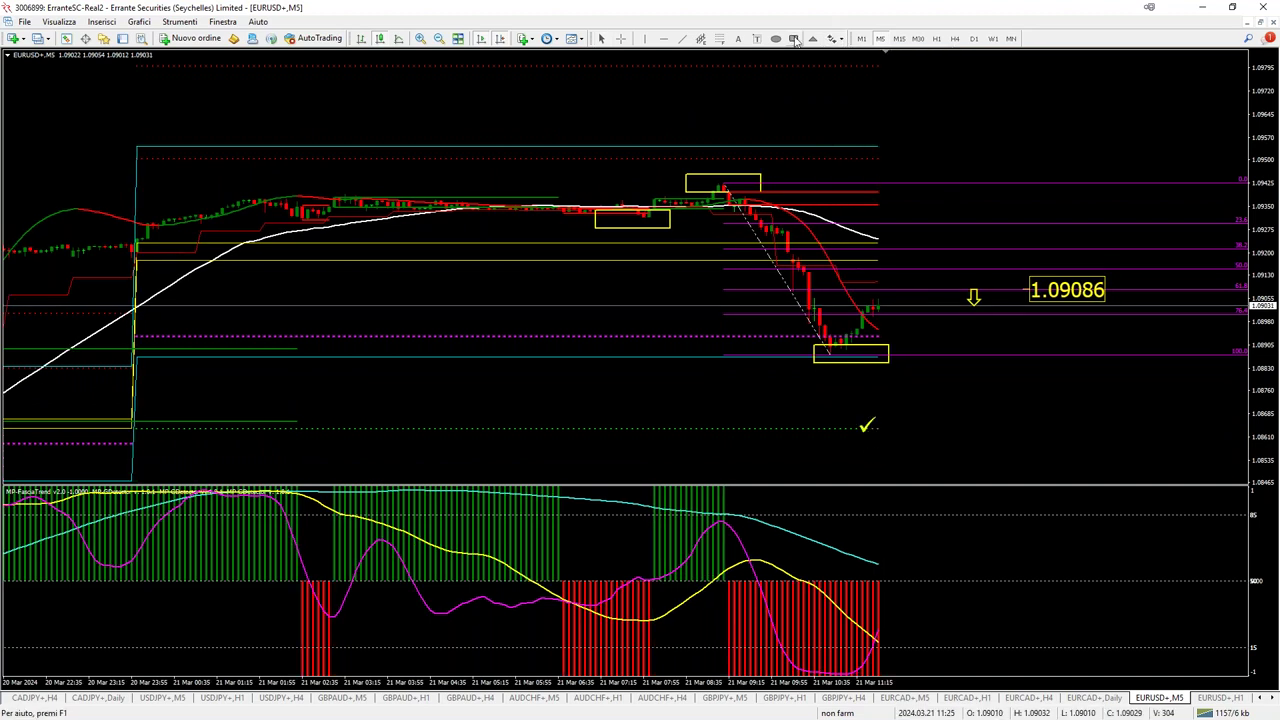
left_click(841, 39)
left_click(852, 162)
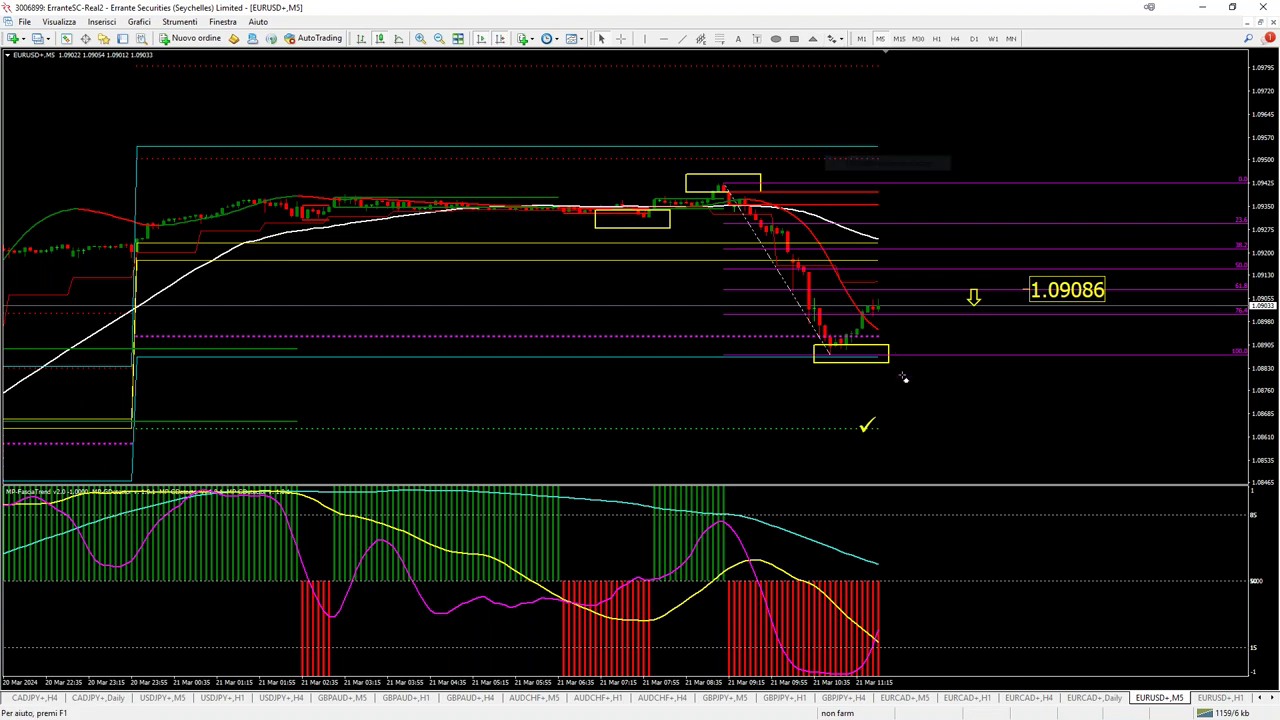
left_click(884, 431)
Inspect the lower indicator's curves and the area around the down arrow with the crosshair.
middle_click(786, 580)
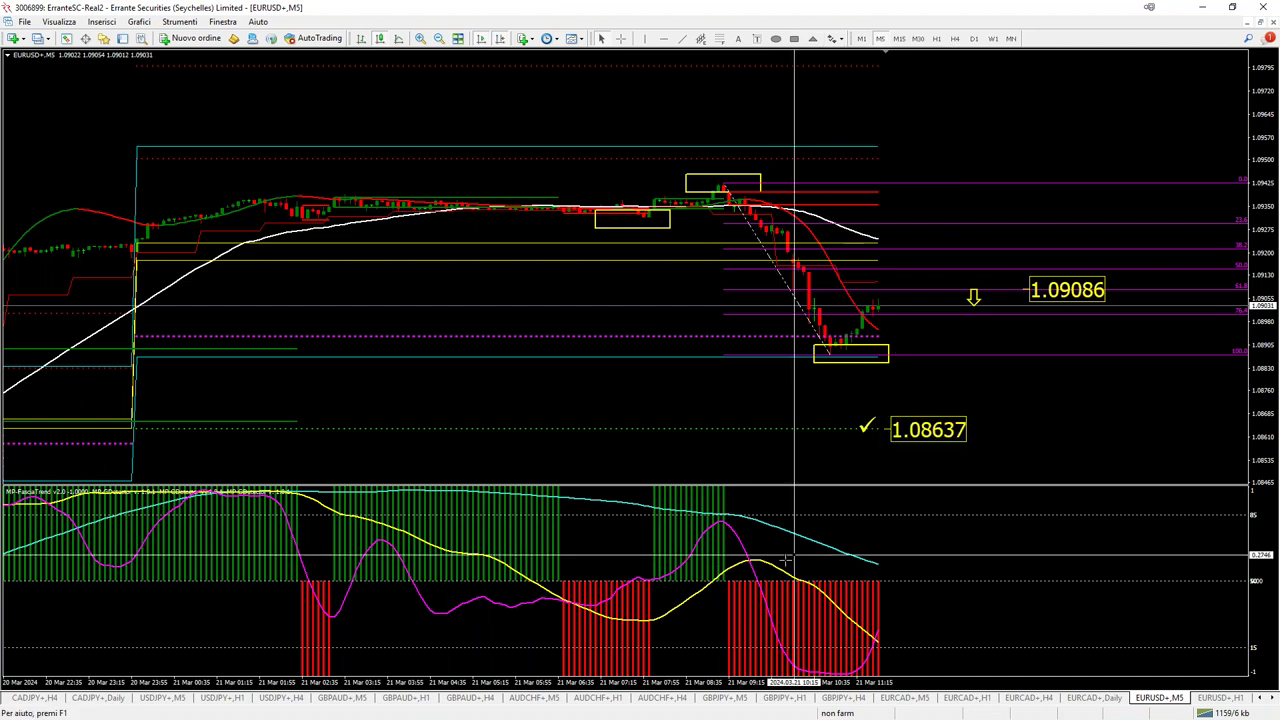
left_click_drag(768, 553, 938, 410)
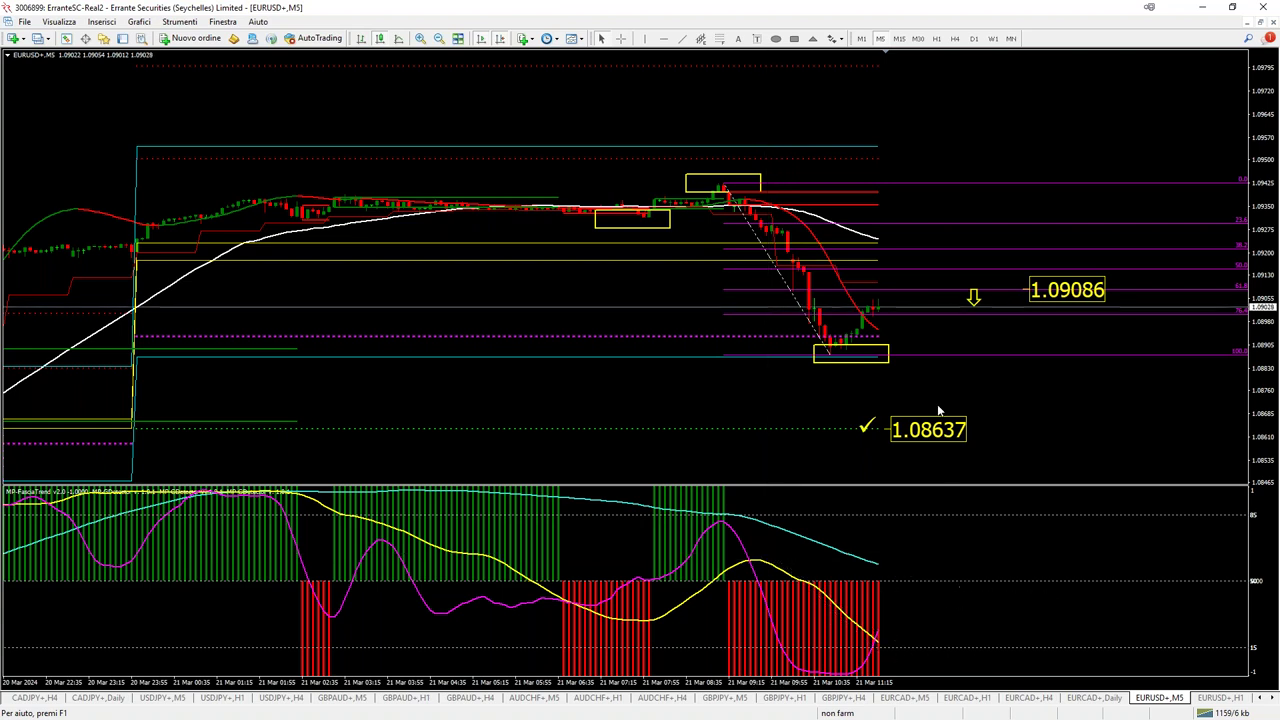
middle_click(984, 290)
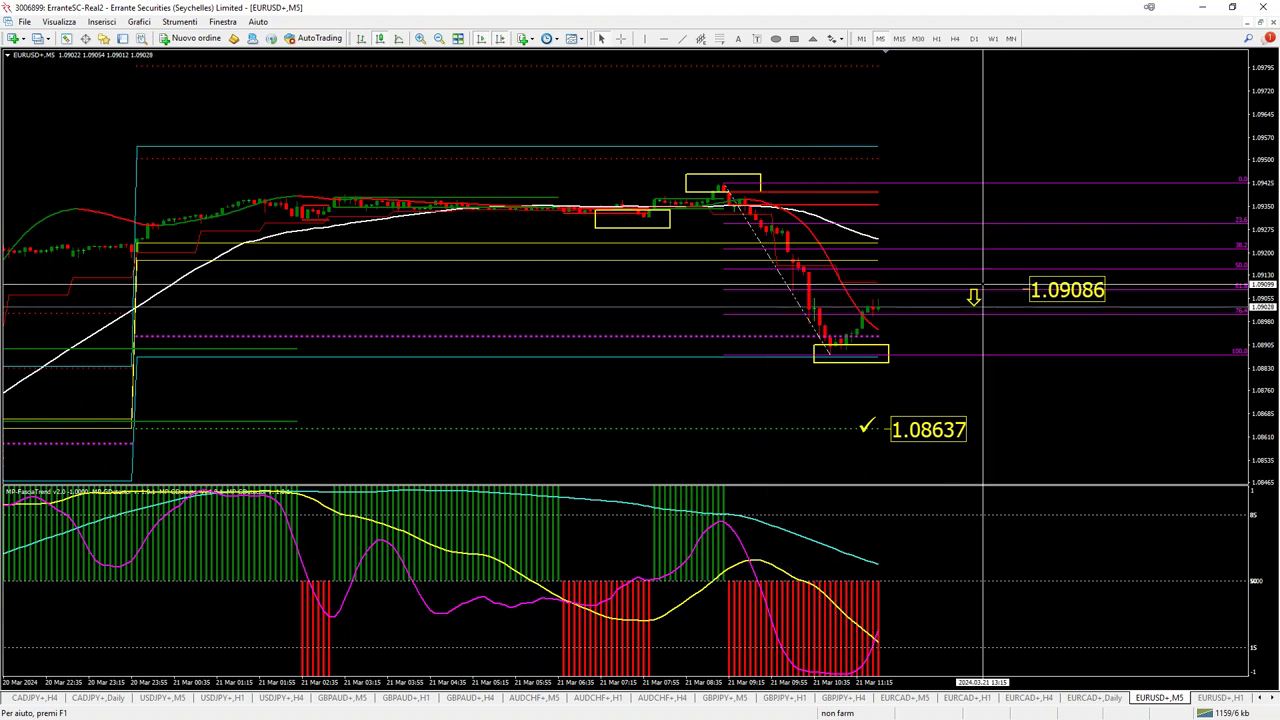
middle_click(900, 331)
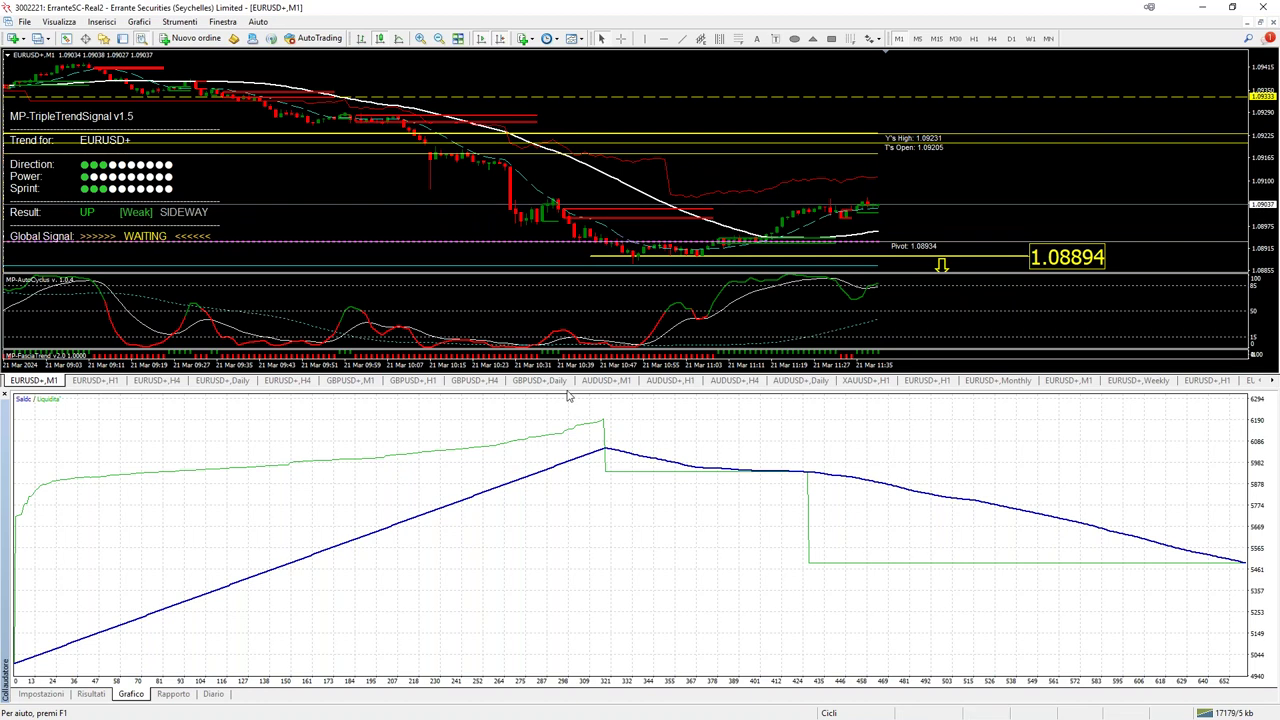
Enlarge the EURUSD+ M1 chart on the other terminal and measure upward from the 21 March low with the crosshair.
left_click_drag(528, 388, 528, 628)
left_click(621, 38)
left_click_drag(701, 425, 815, 350)
left_click_drag(701, 411, 1015, 200)
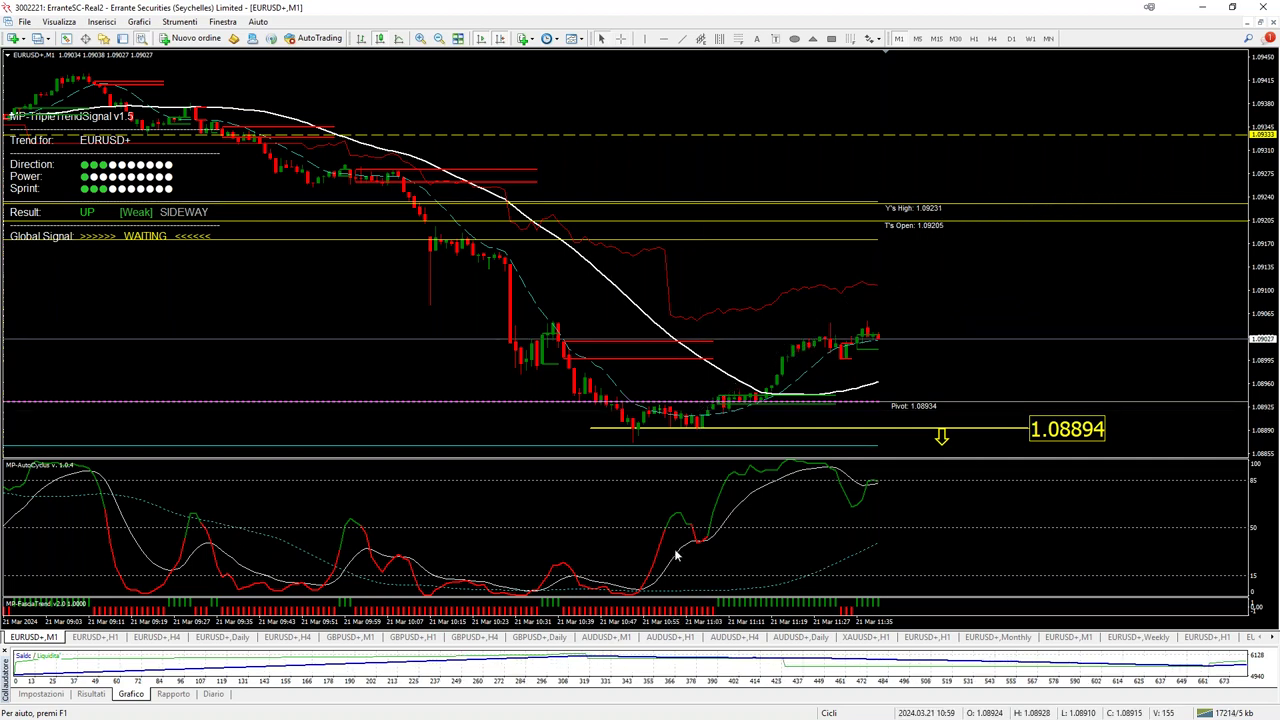
Bring up the AUDUSD+ H1 chart and review the running backtest's results, settings and balance graph in an enlarged strategy tester.
left_click(668, 637)
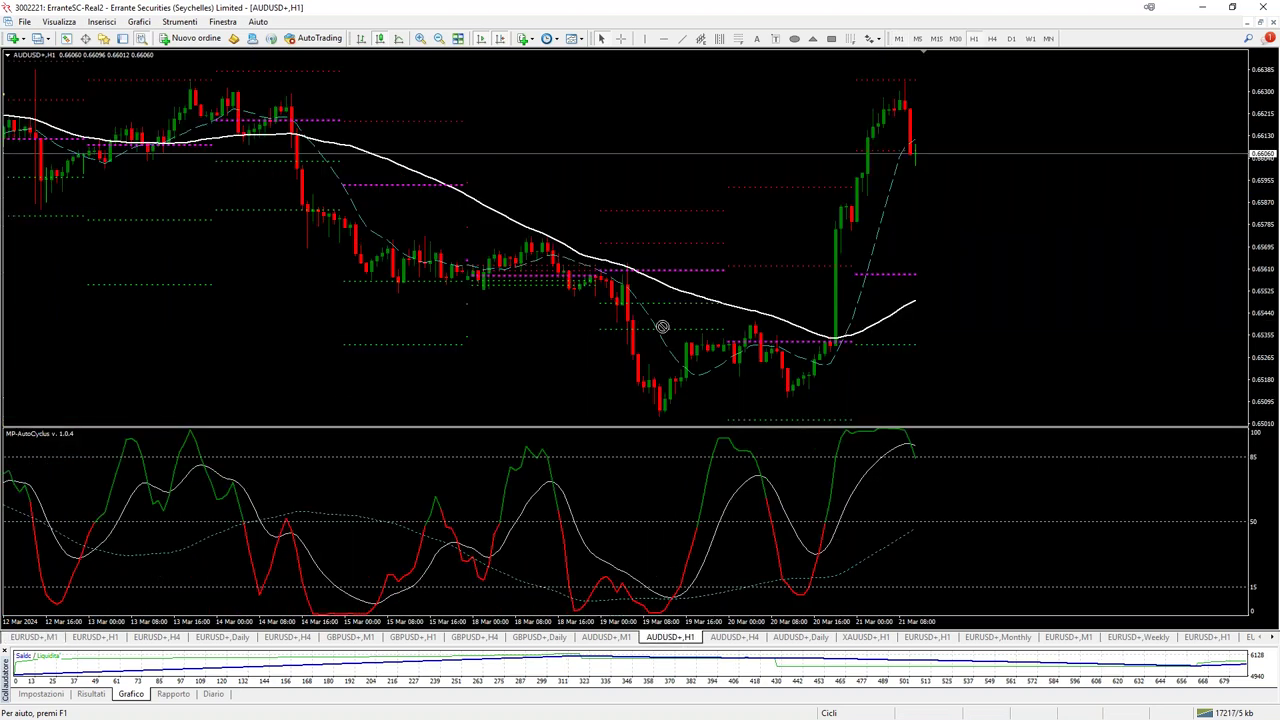
left_click_drag(612, 648, 652, 316)
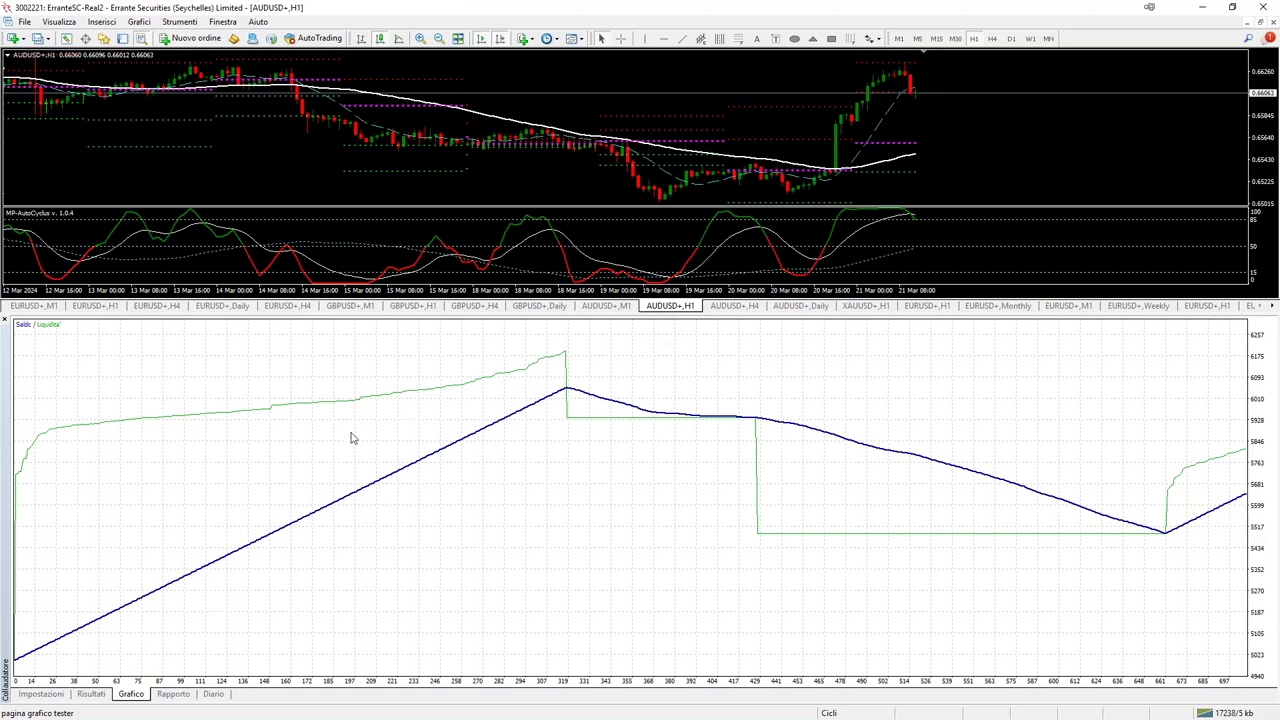
left_click(91, 694)
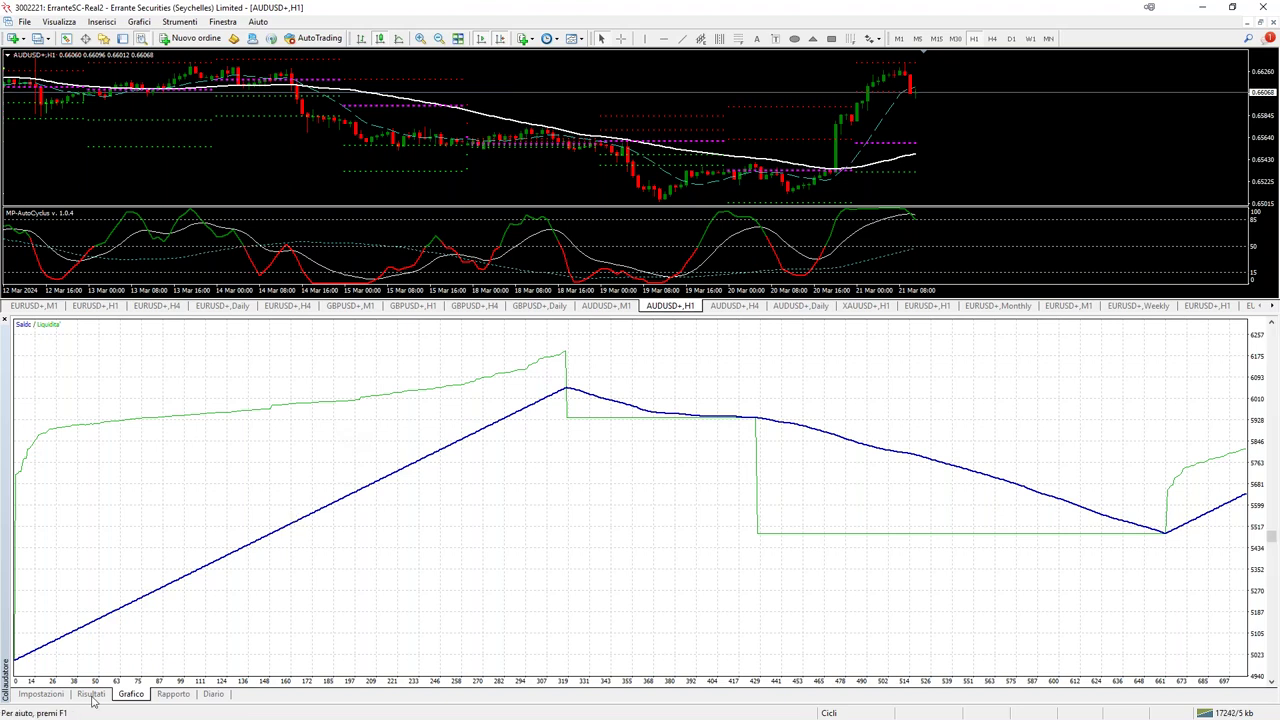
left_click_drag(1275, 553, 1274, 668)
left_click(40, 694)
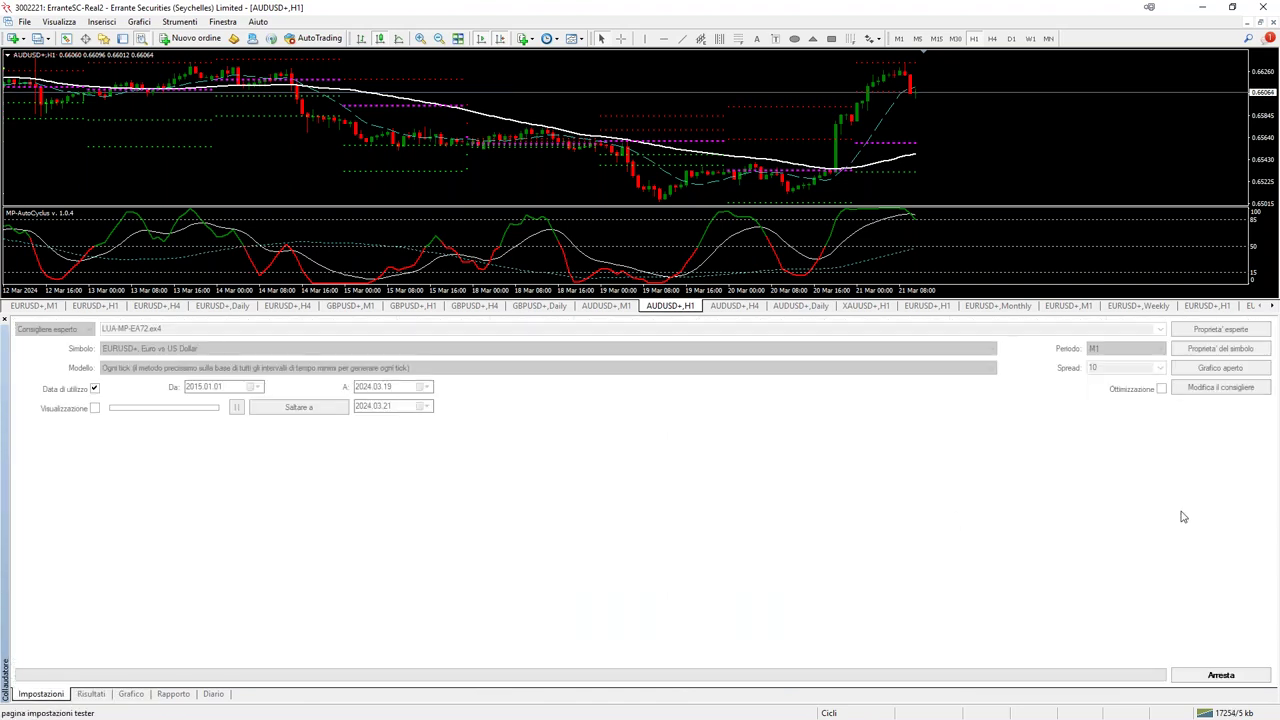
left_click(100, 695)
left_click(129, 694)
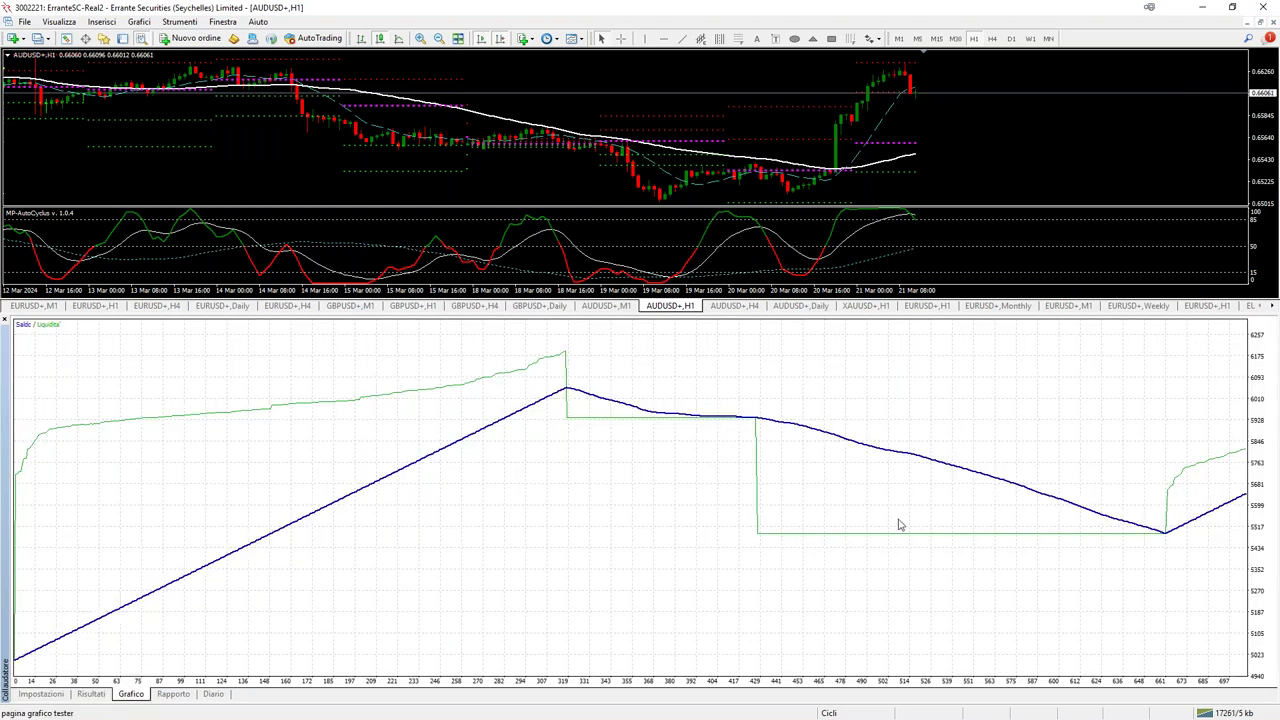
Examine the backtest's 2 August 2022 sell orders, their stop loss and take profit prices, closing profits and balances.
left_click(90, 694)
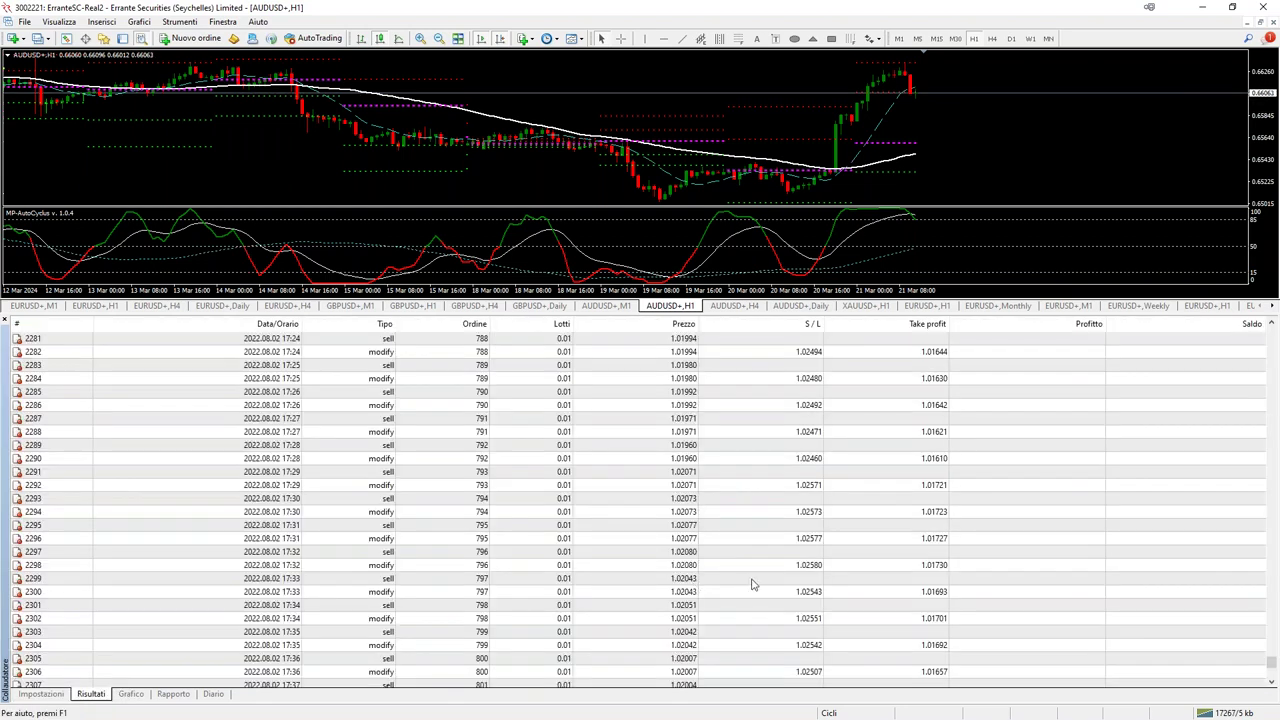
scroll(900, 555, "down", 1)
scroll(942, 530, "down", 20)
scroll(765, 485, "down", 4)
scroll(769, 496, "down", 5)
scroll(769, 496, "down", 5)
scroll(720, 575, "down", 3)
scroll(720, 575, "down", 3)
scroll(661, 518, "down", 3)
scroll(584, 484, "down", 5)
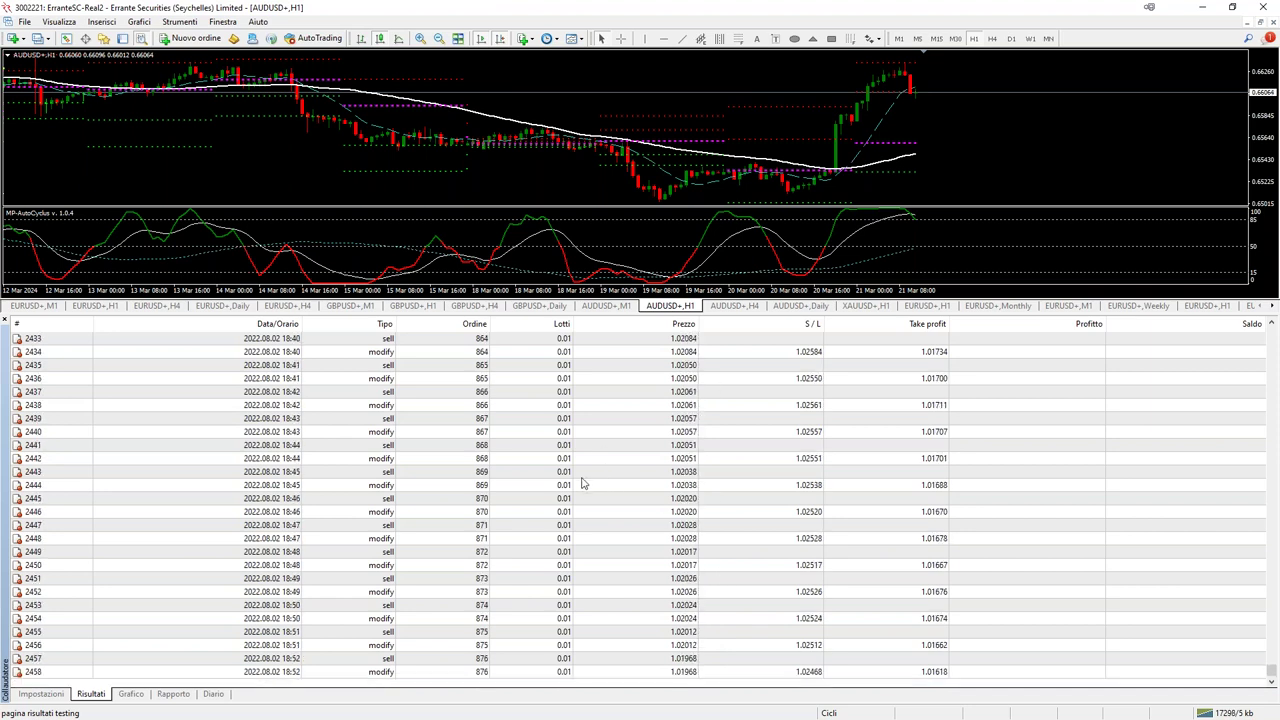
scroll(584, 484, "down", 4)
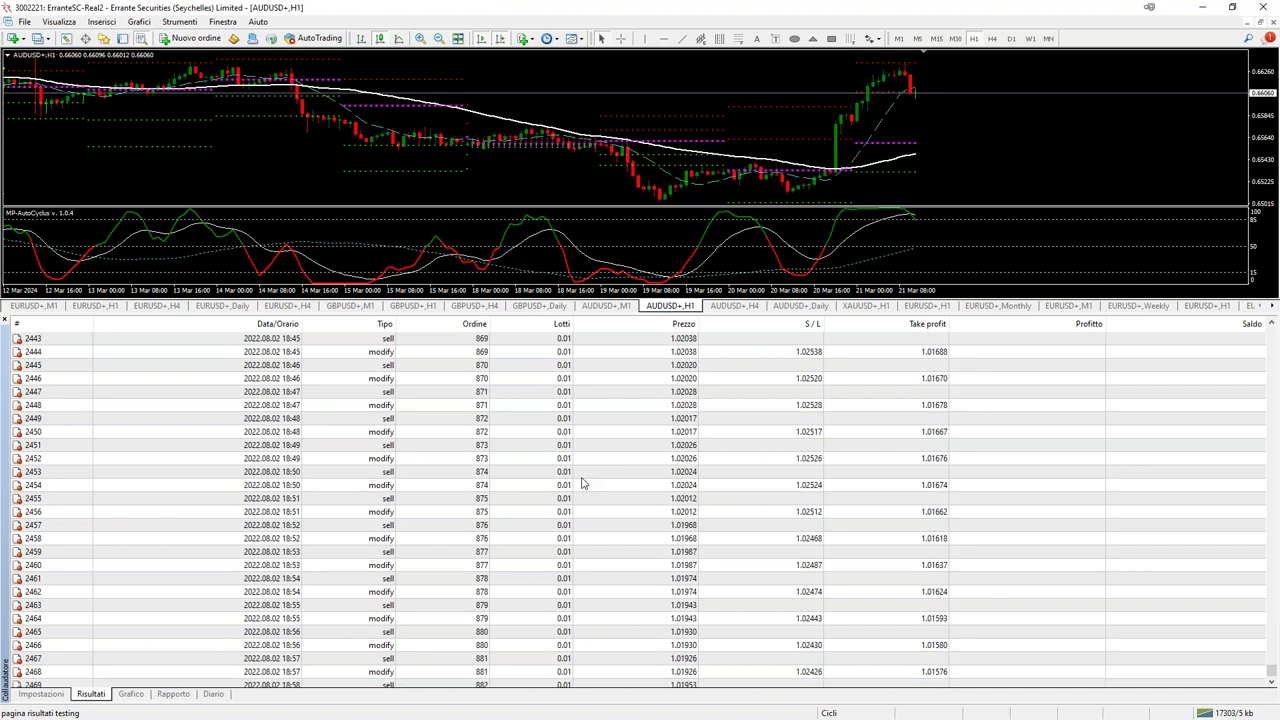
scroll(590, 508, "down", 4)
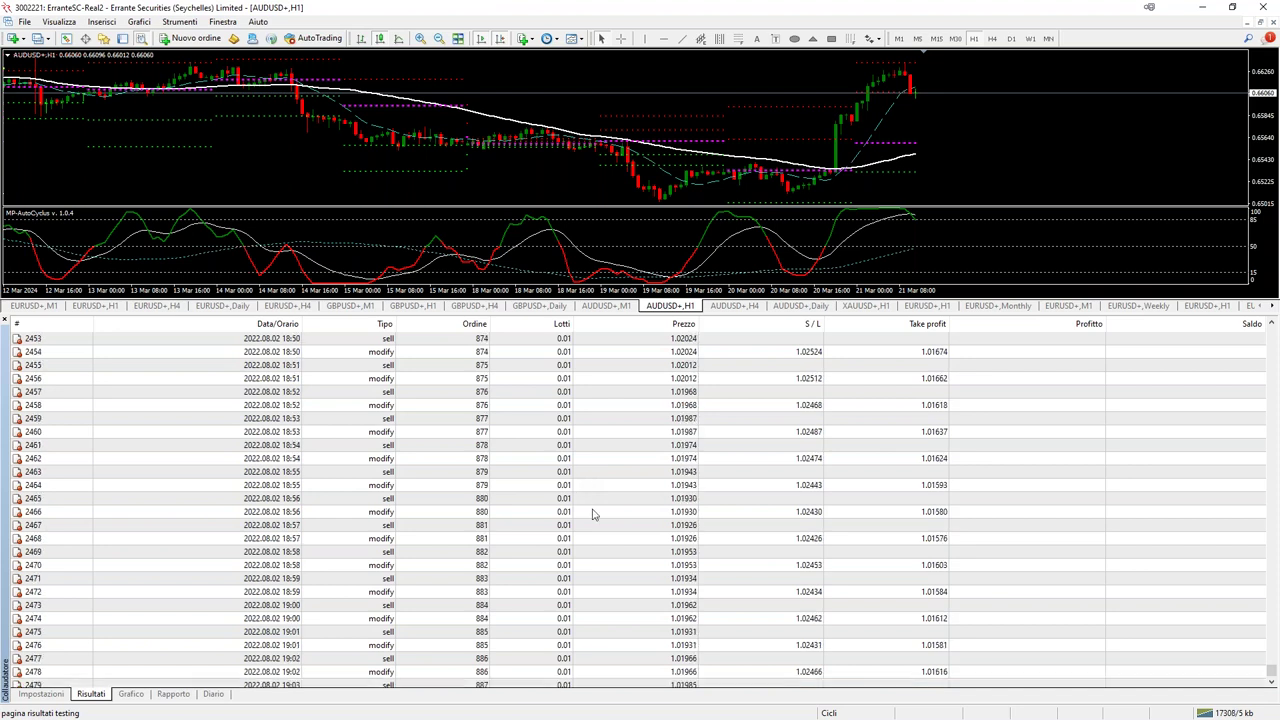
scroll(598, 519, "down", 5)
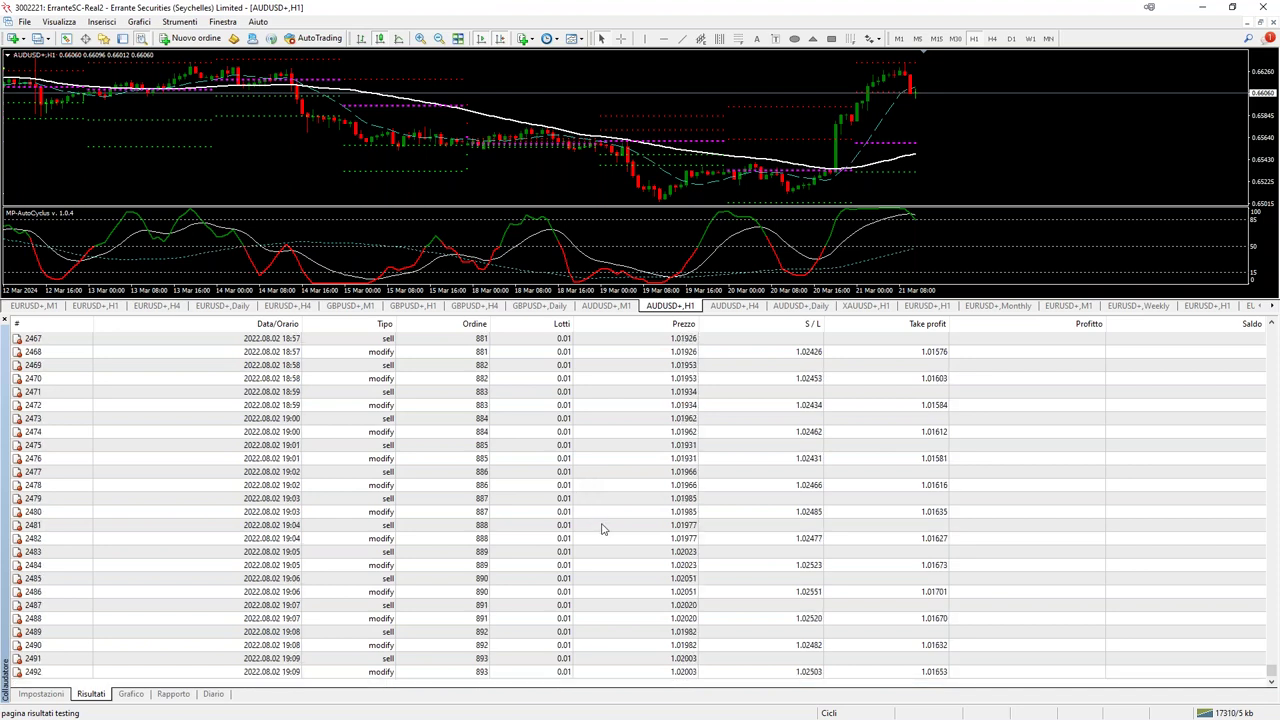
scroll(603, 529, "down", 3)
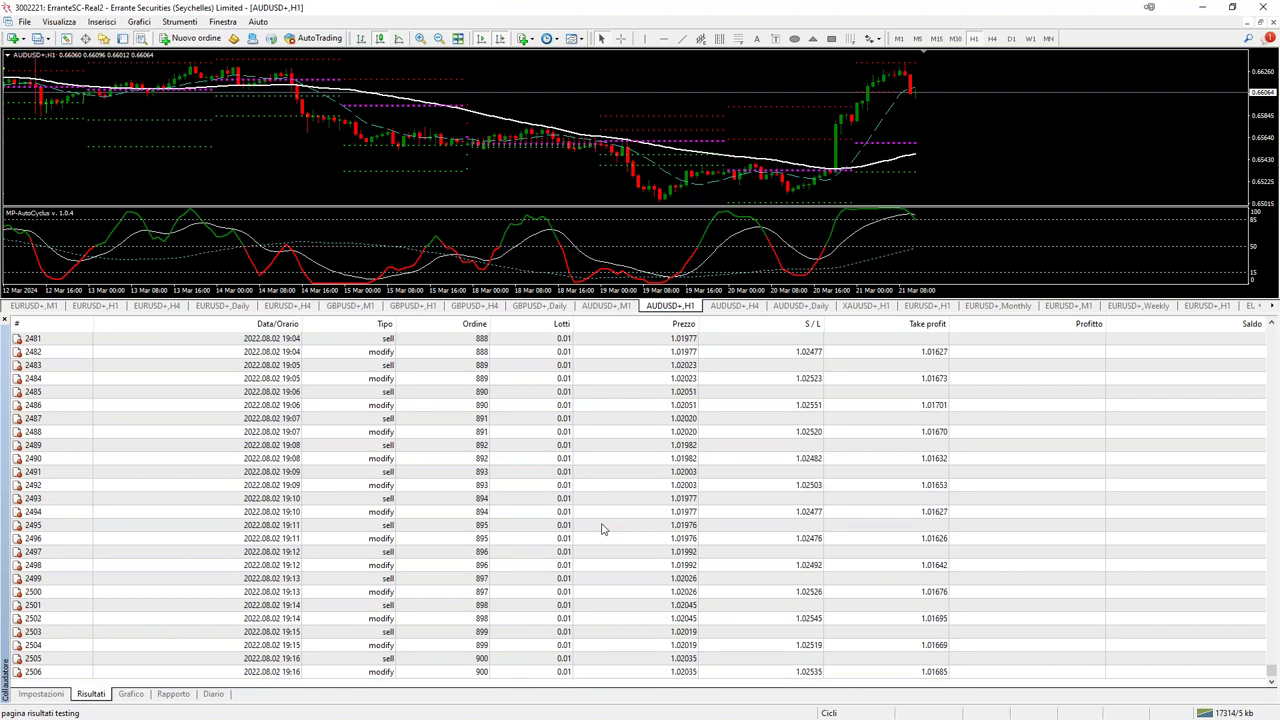
scroll(605, 535, "down", 2)
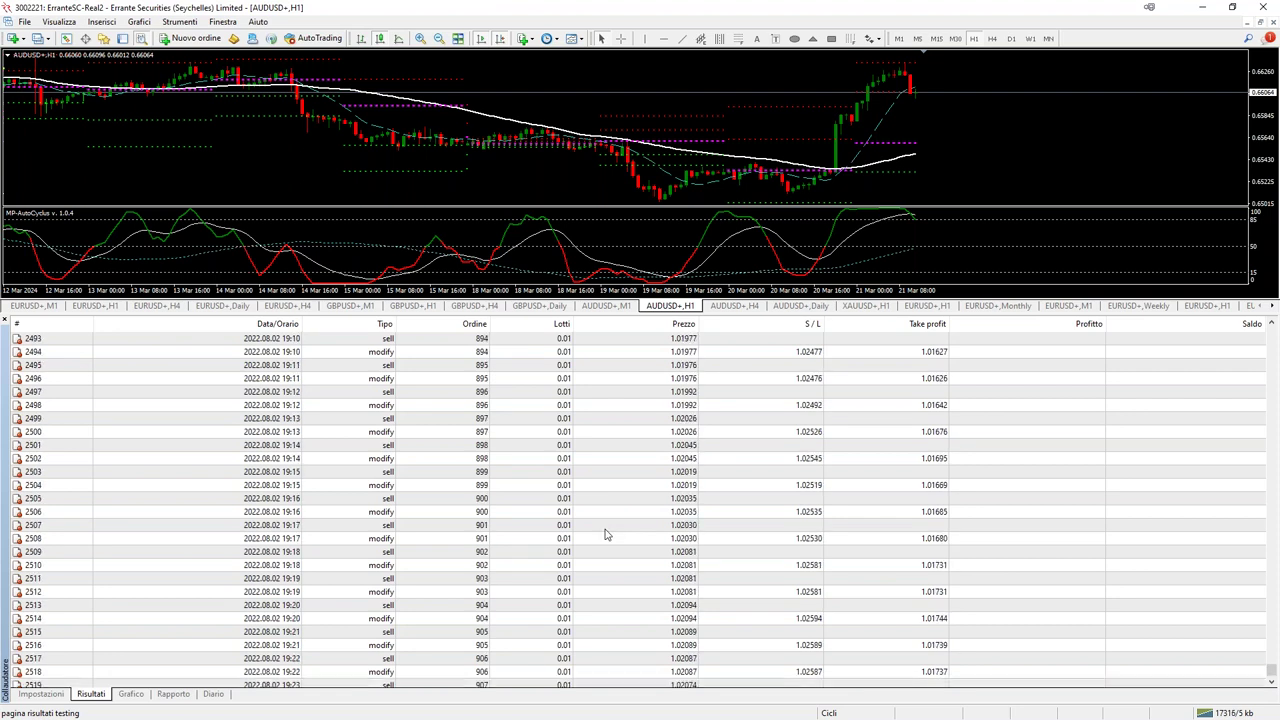
scroll(605, 535, "down", 5)
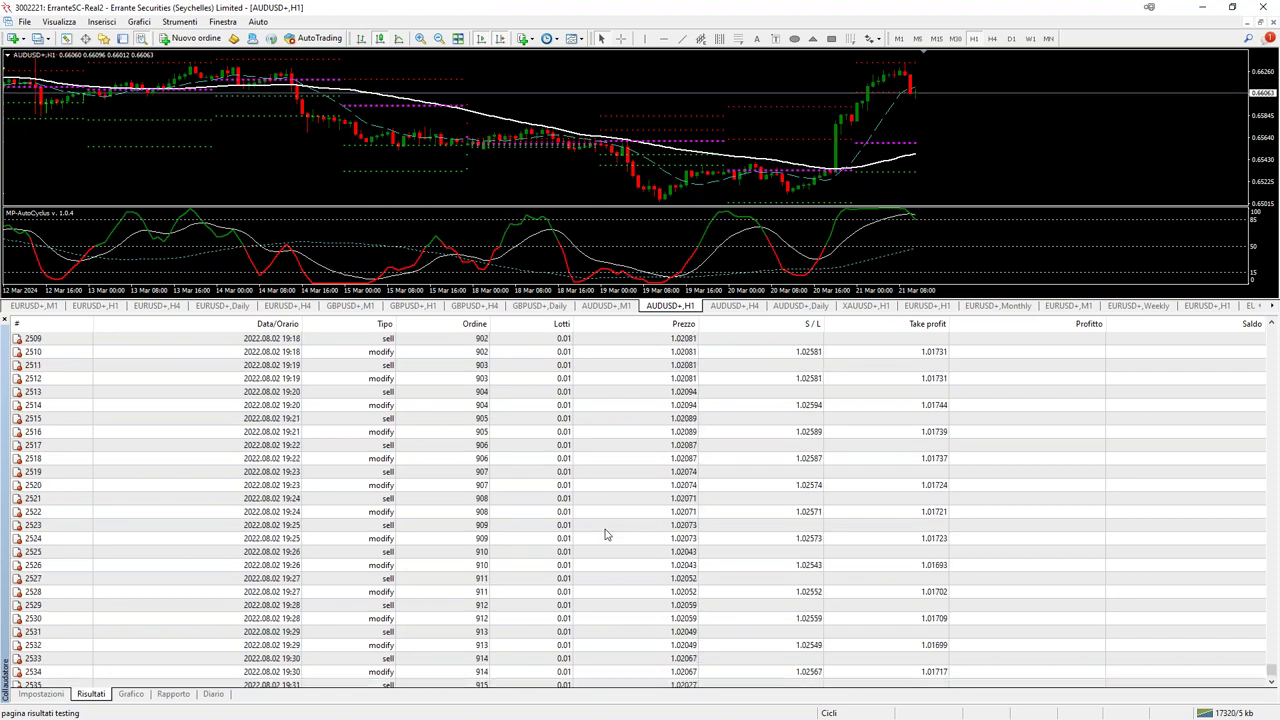
scroll(605, 535, "down", 8)
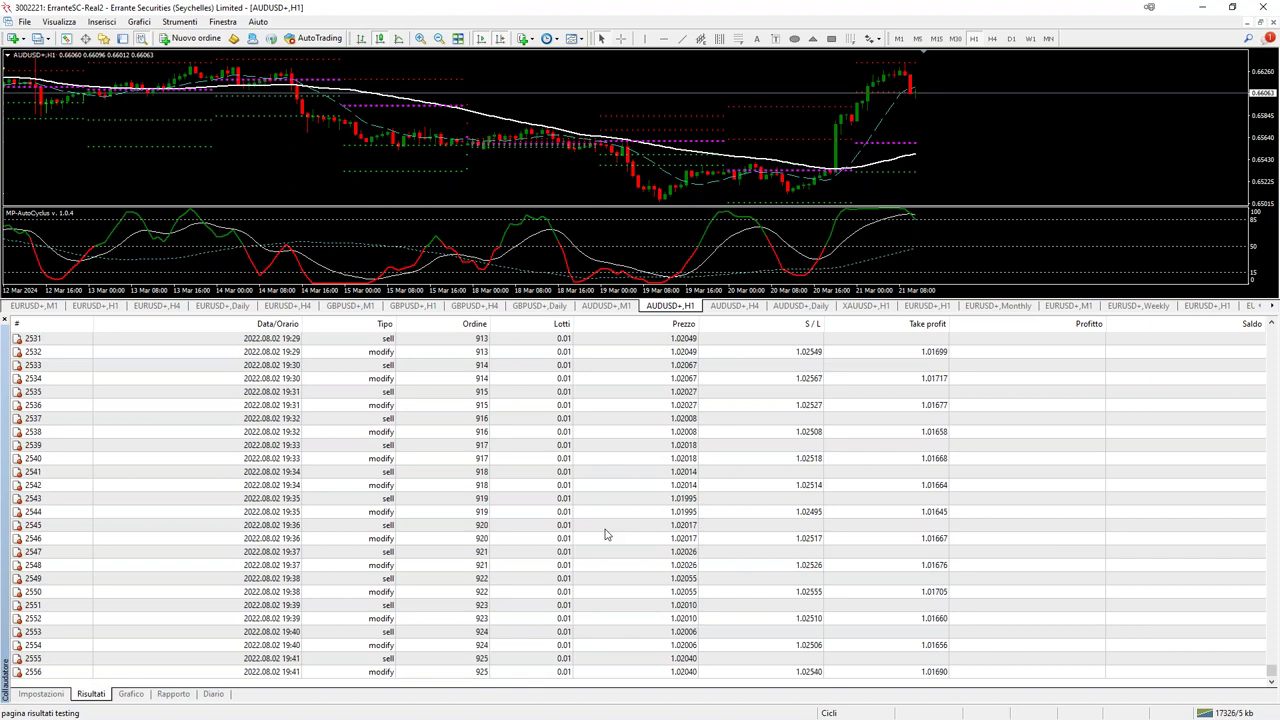
scroll(605, 535, "down", 6)
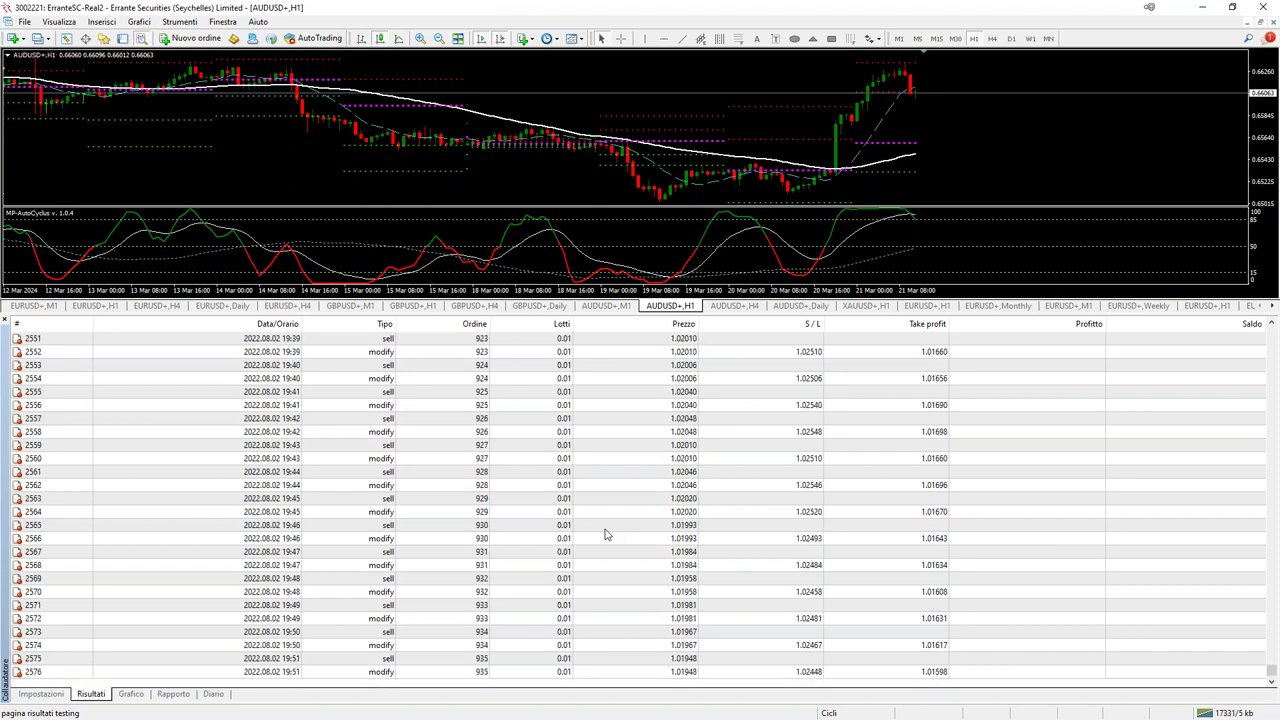
scroll(605, 535, "down", 2)
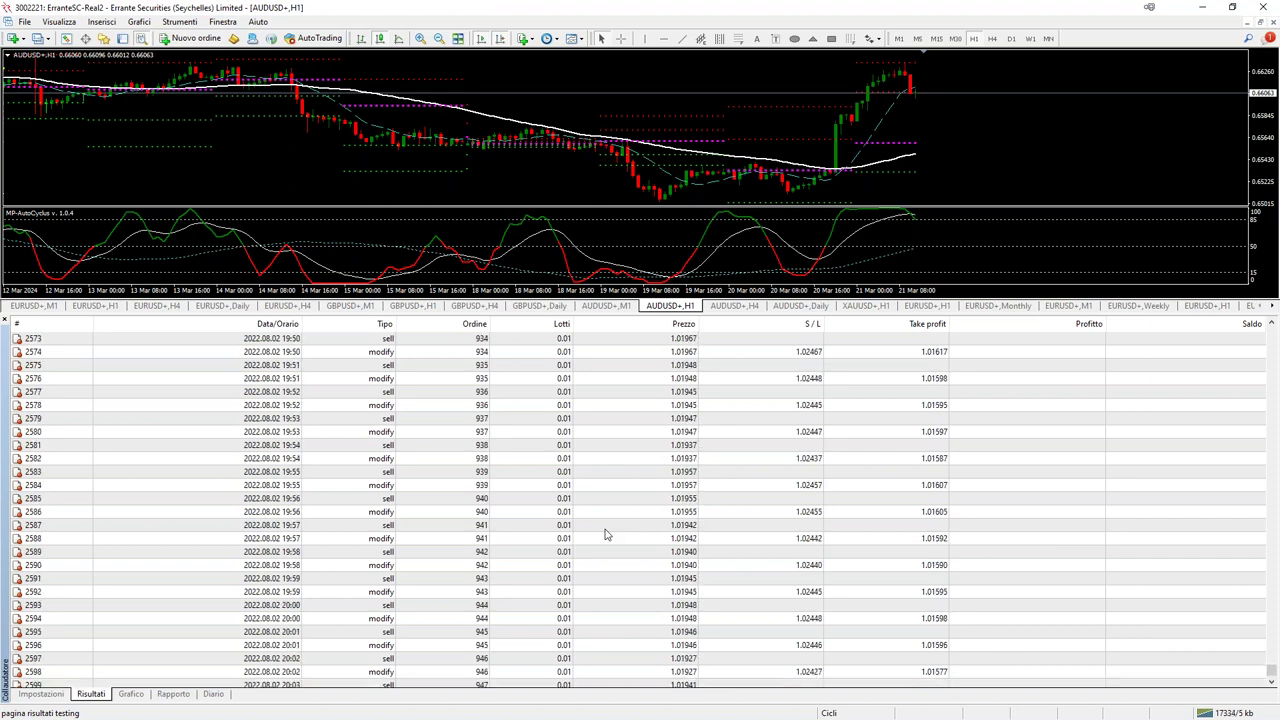
scroll(605, 535, "down", 6)
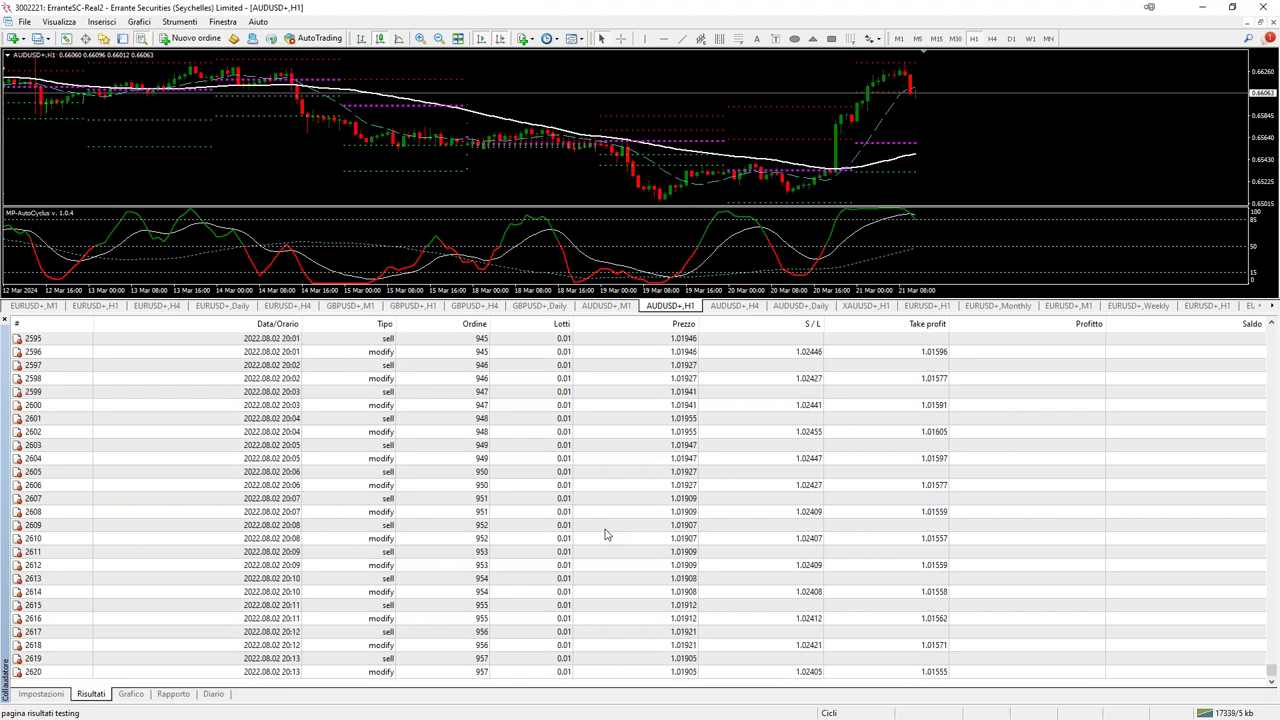
scroll(720, 600, "down", 8)
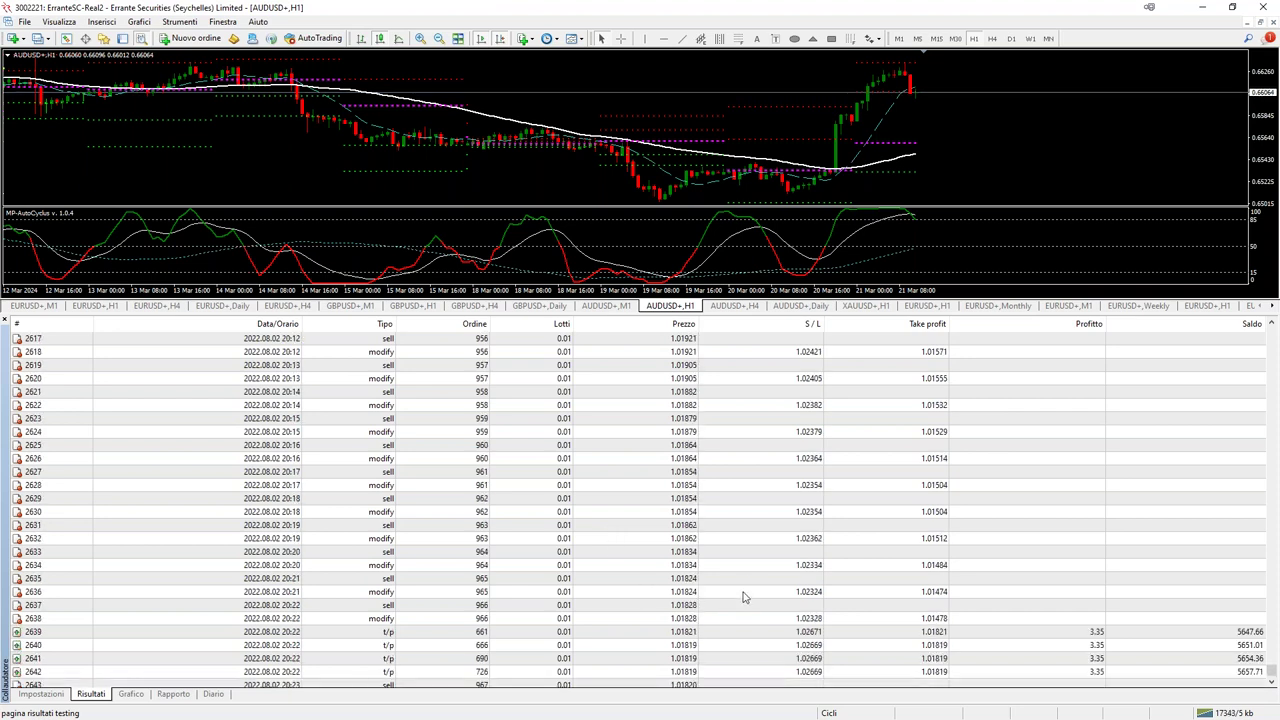
scroll(1070, 570, "down", 12)
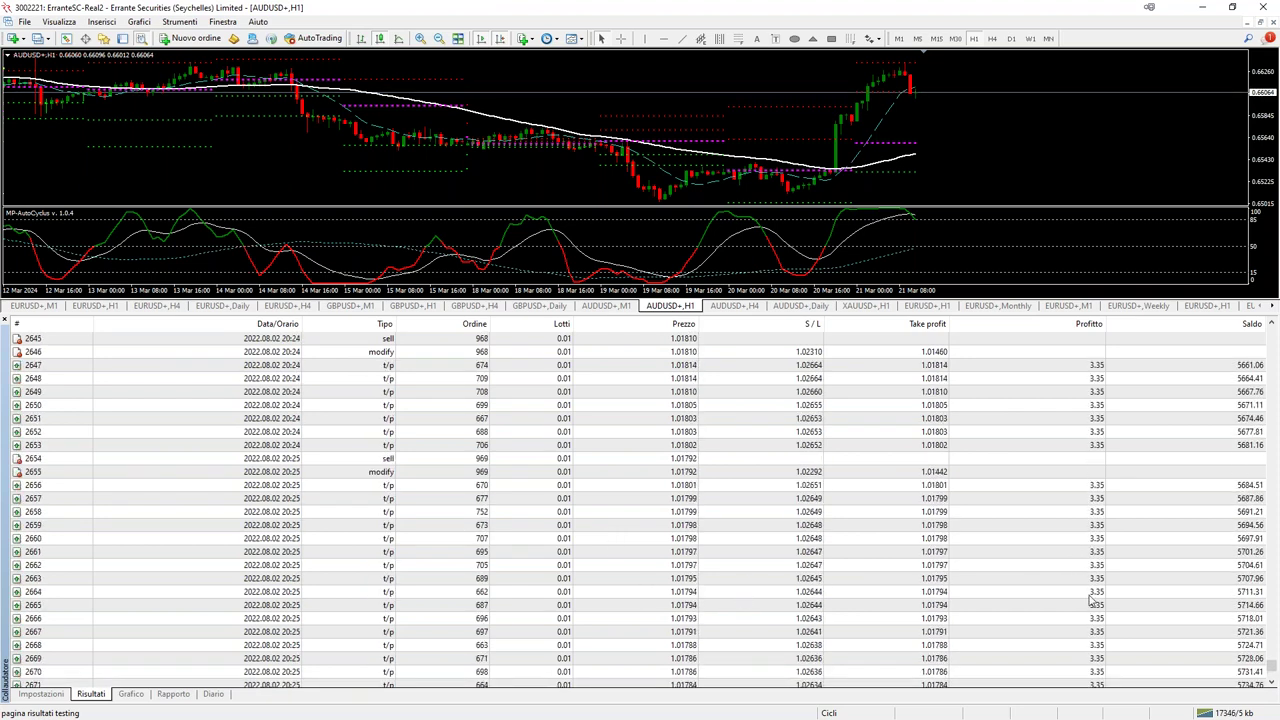
scroll(1065, 522, "down", 13)
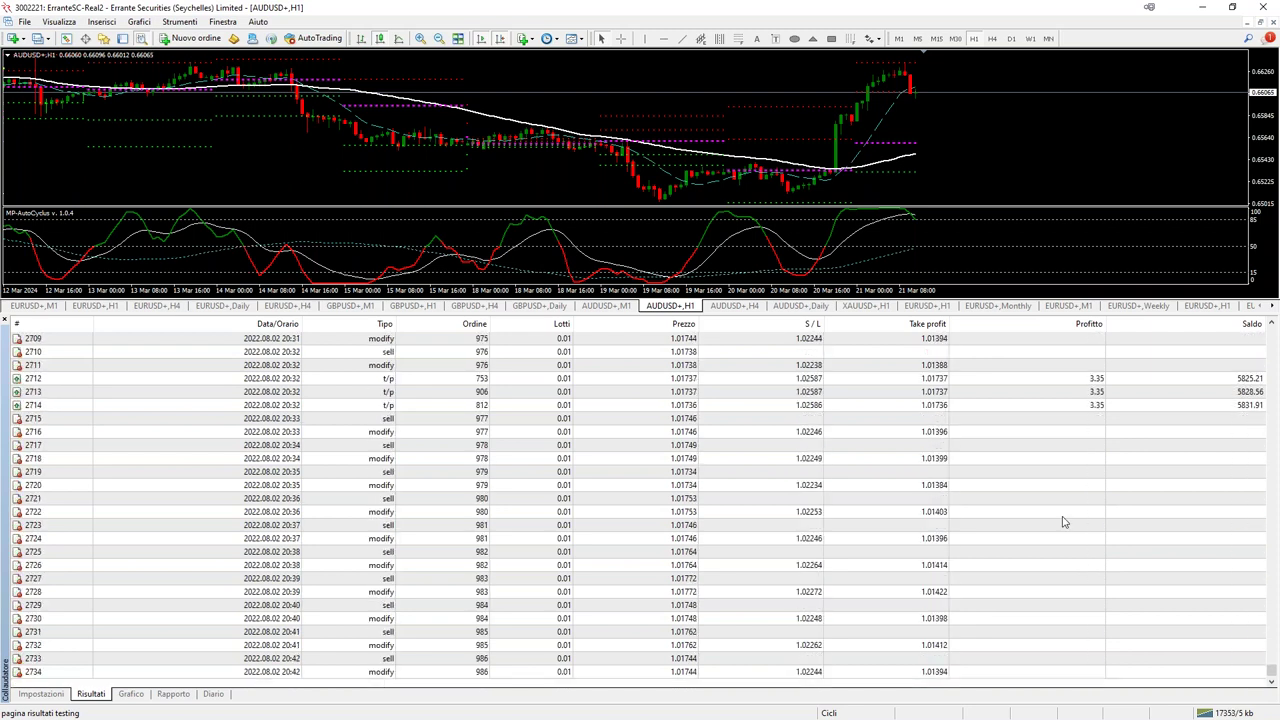
scroll(456, 498, "down", 3)
scroll(900, 550, "down", 6)
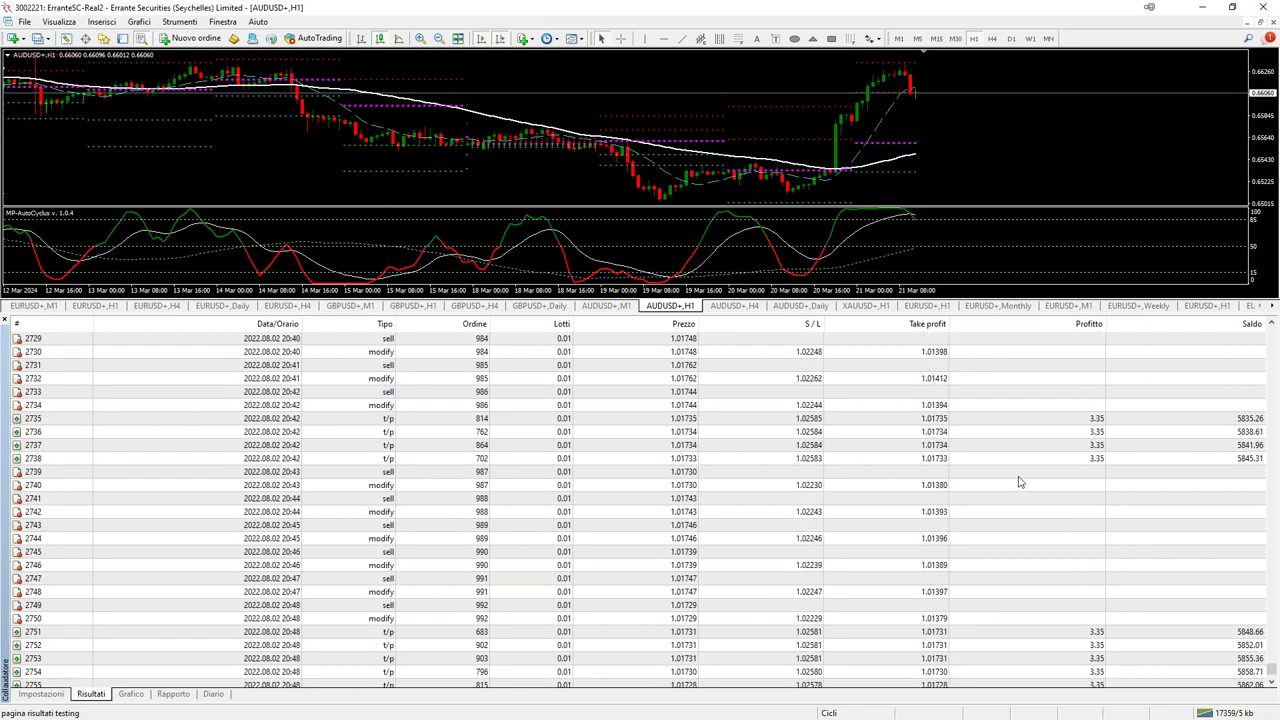
left_click(481, 366)
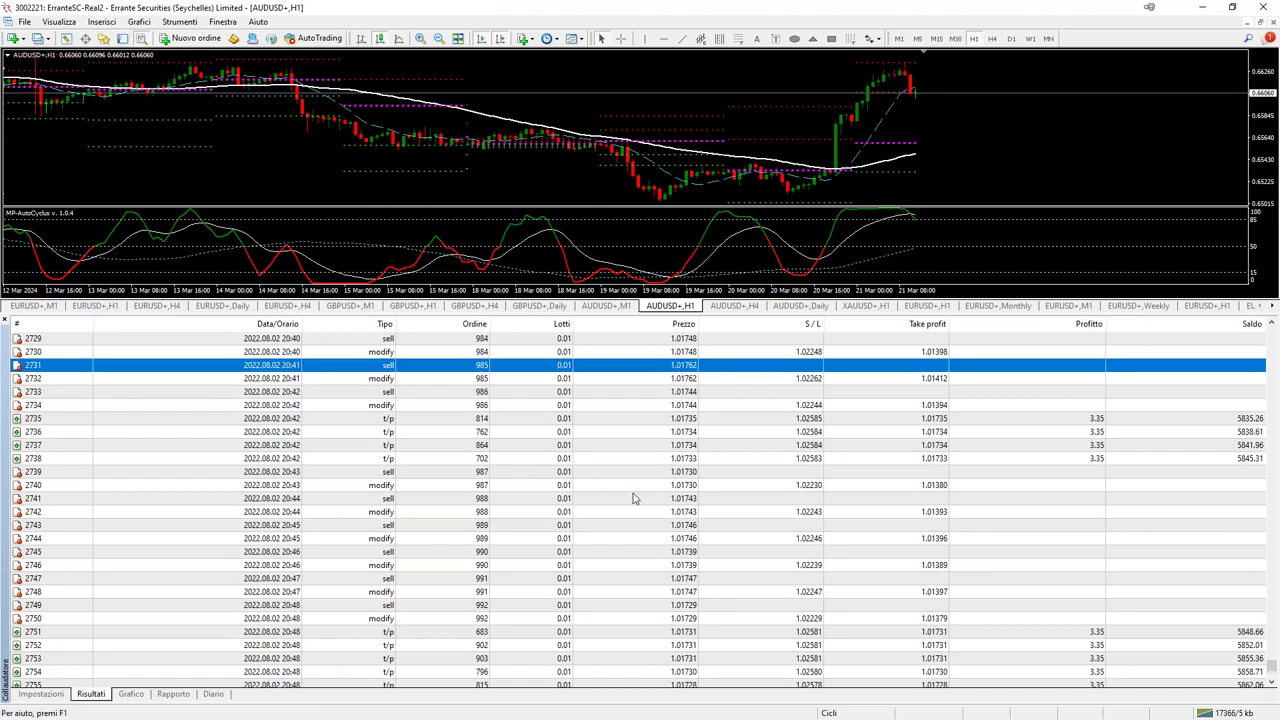
scroll(731, 510, "down", 15)
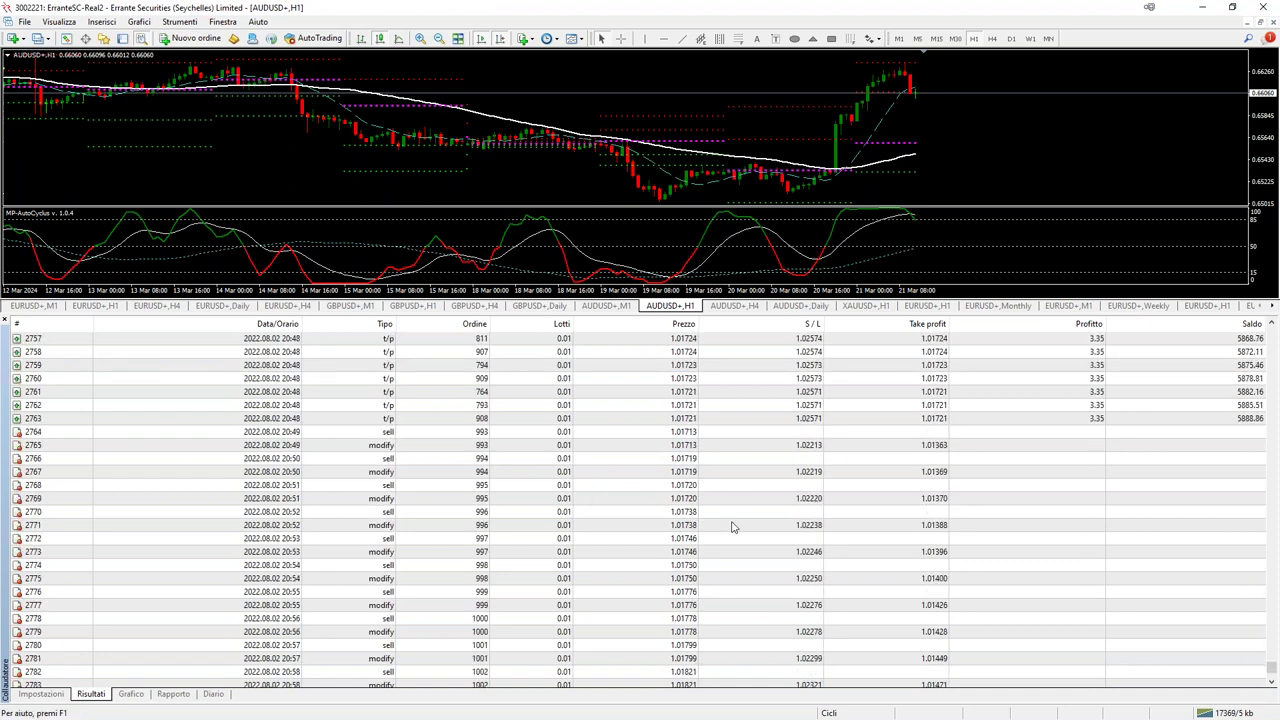
Examine the backtest's sell orders and take profit closings from 20:49 to 23:28 on 2 August 2022, and bring up the balance graph.
scroll(731, 527, "down", 10)
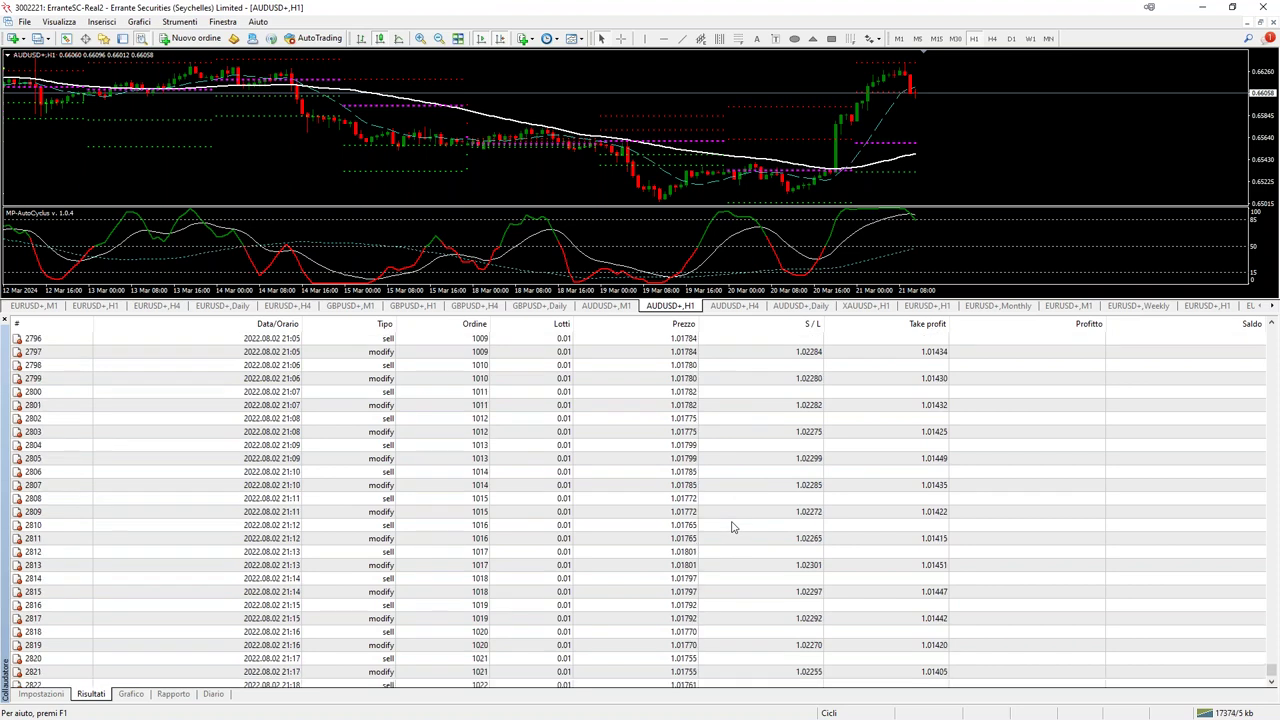
scroll(731, 527, "down", 5)
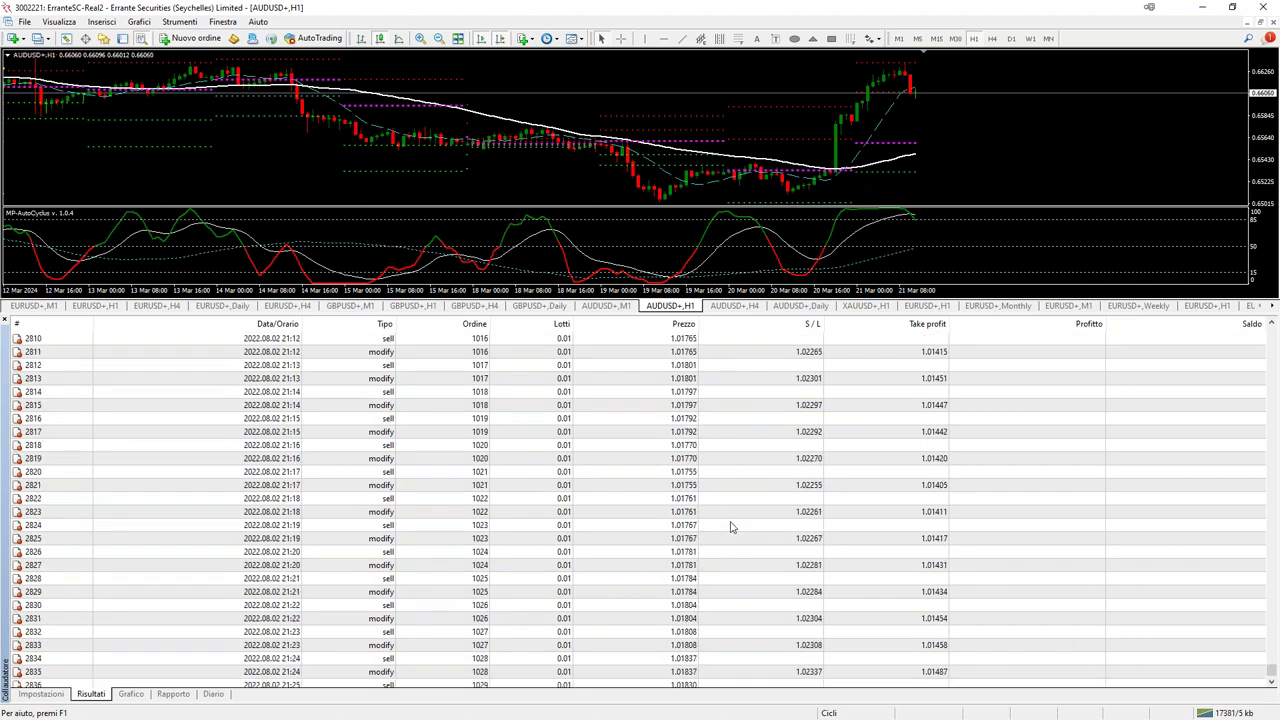
scroll(731, 527, "down", 5)
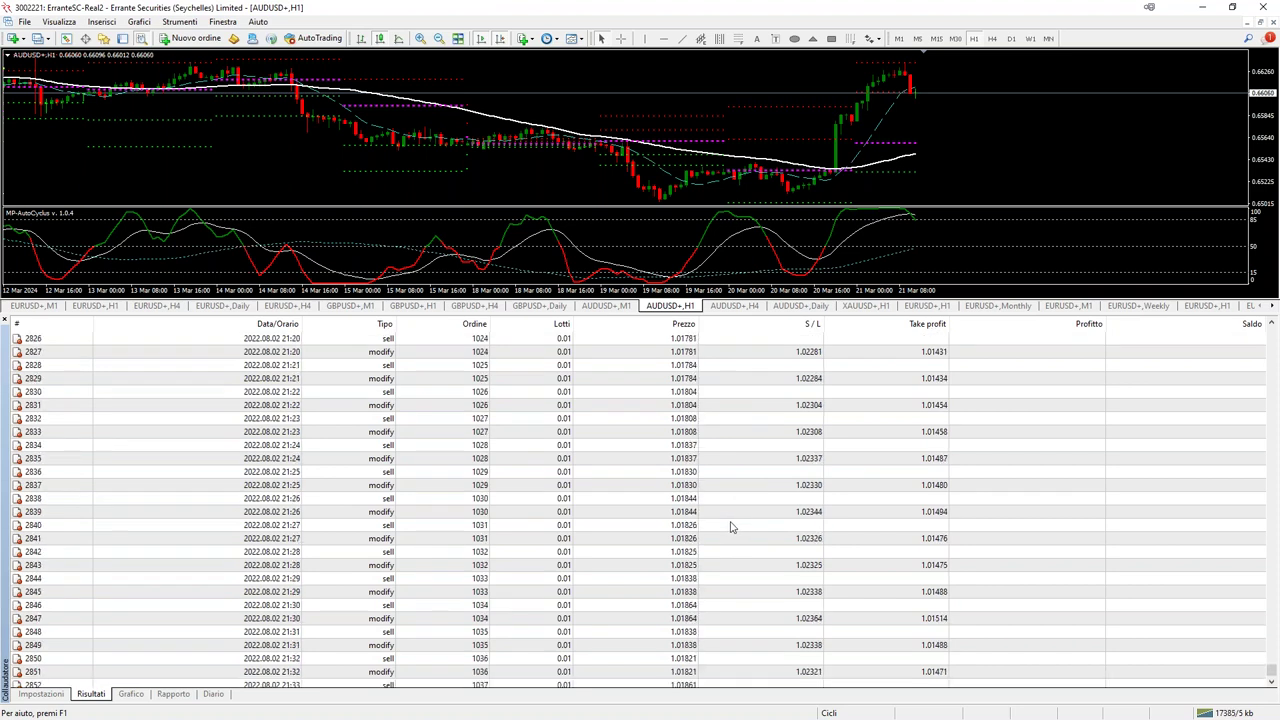
left_click(428, 531)
scroll(497, 537, "down", 9)
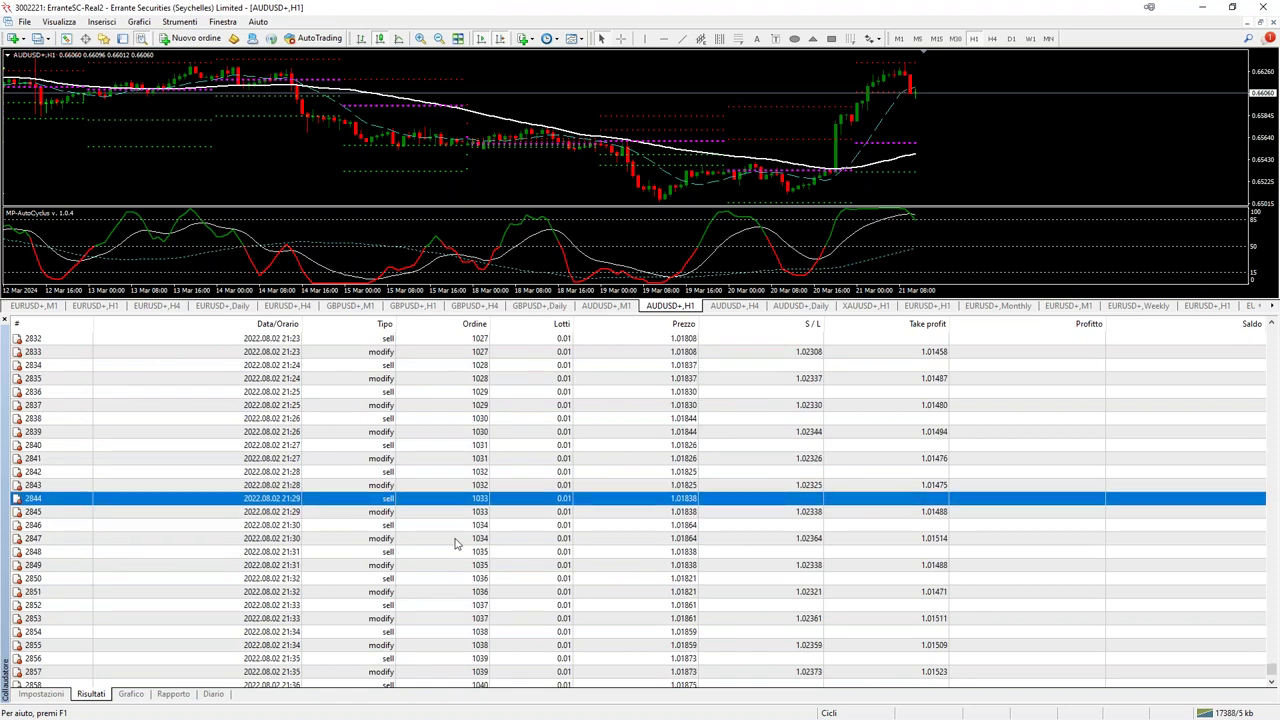
scroll(513, 598, "down", 1)
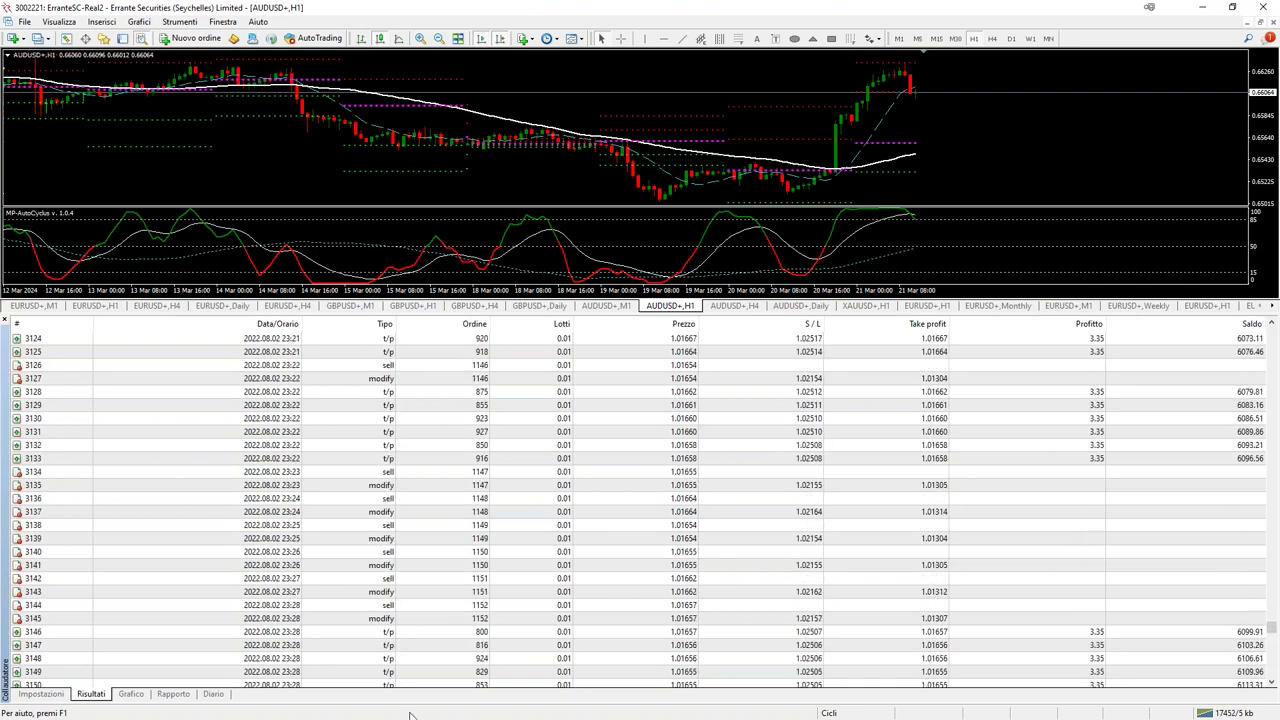
left_click(135, 695)
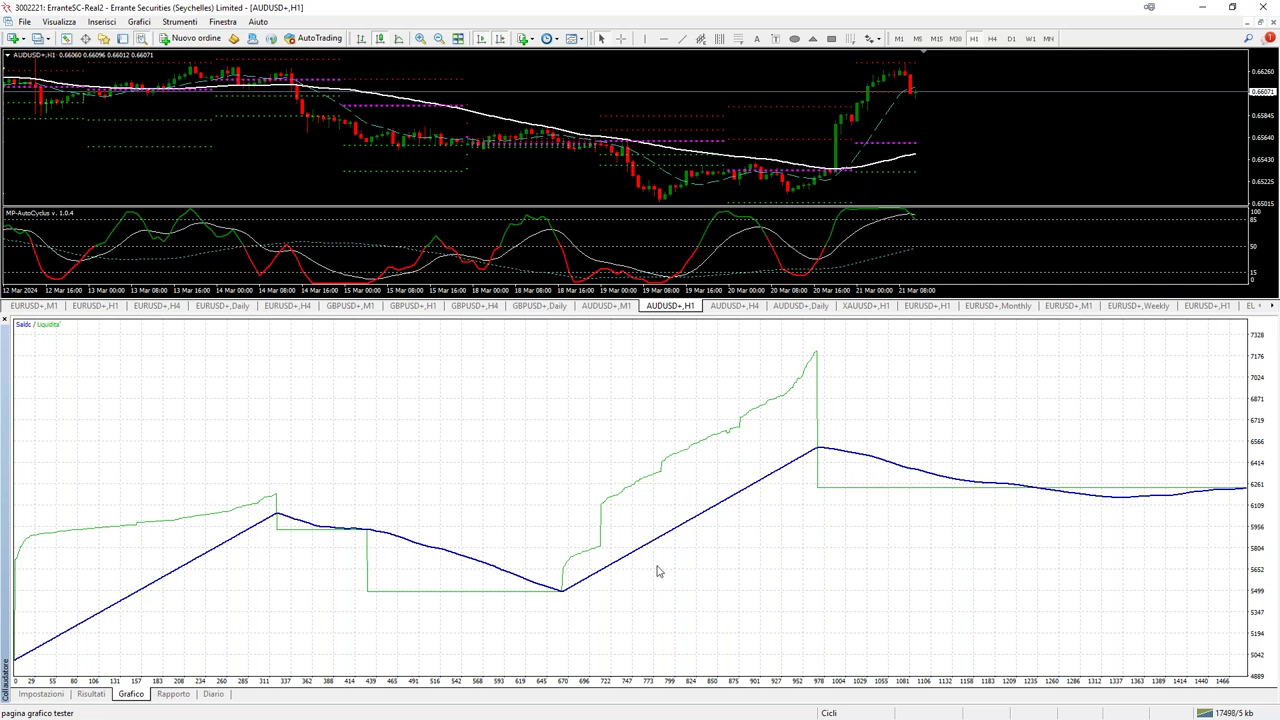
Return to the trade results and examine the sell orders and take profit closings from 2 August 23:22 to 3 August 2022 05:05.
left_click(99, 695)
scroll(1008, 617, "down", 1)
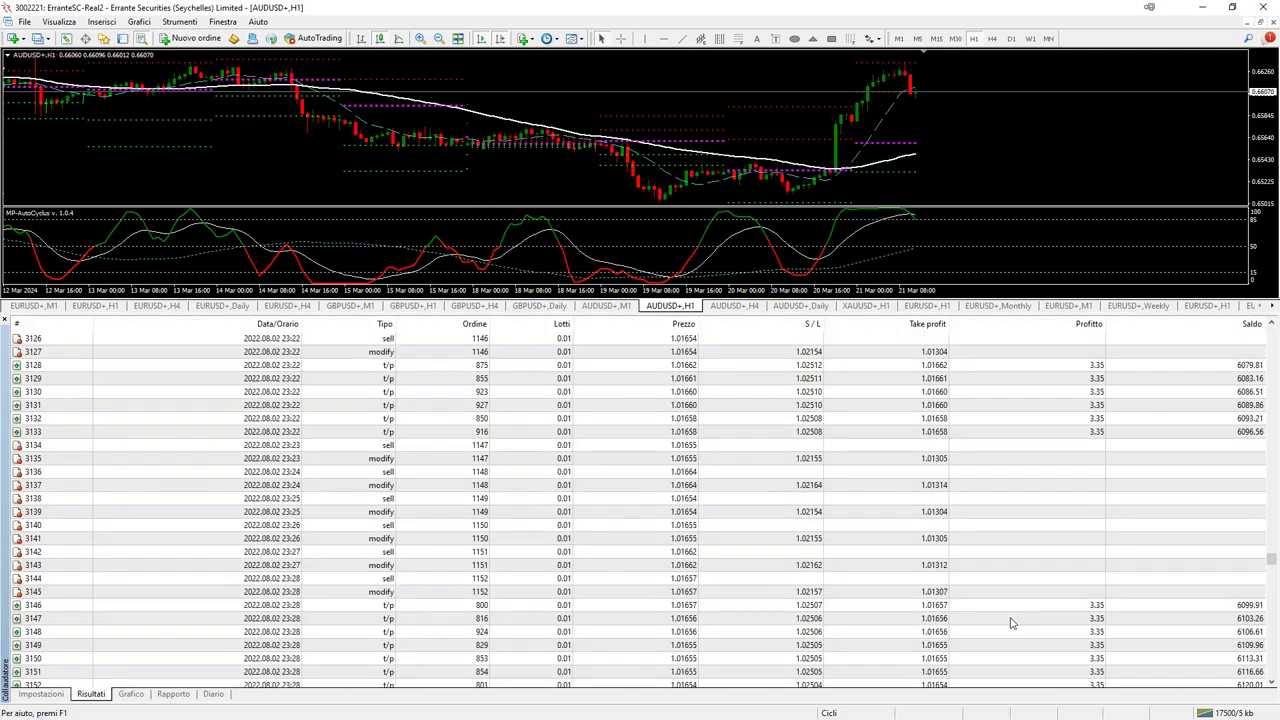
scroll(1028, 618, "down", 20)
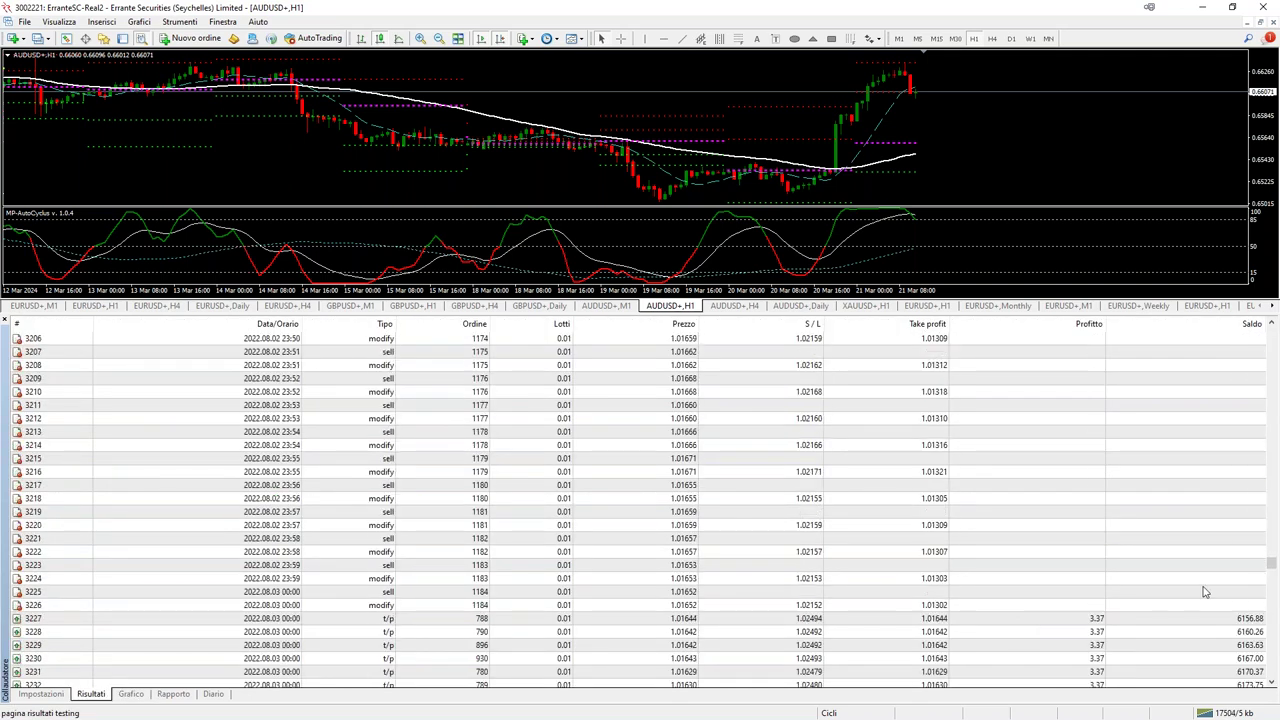
scroll(1163, 599, "down", 20)
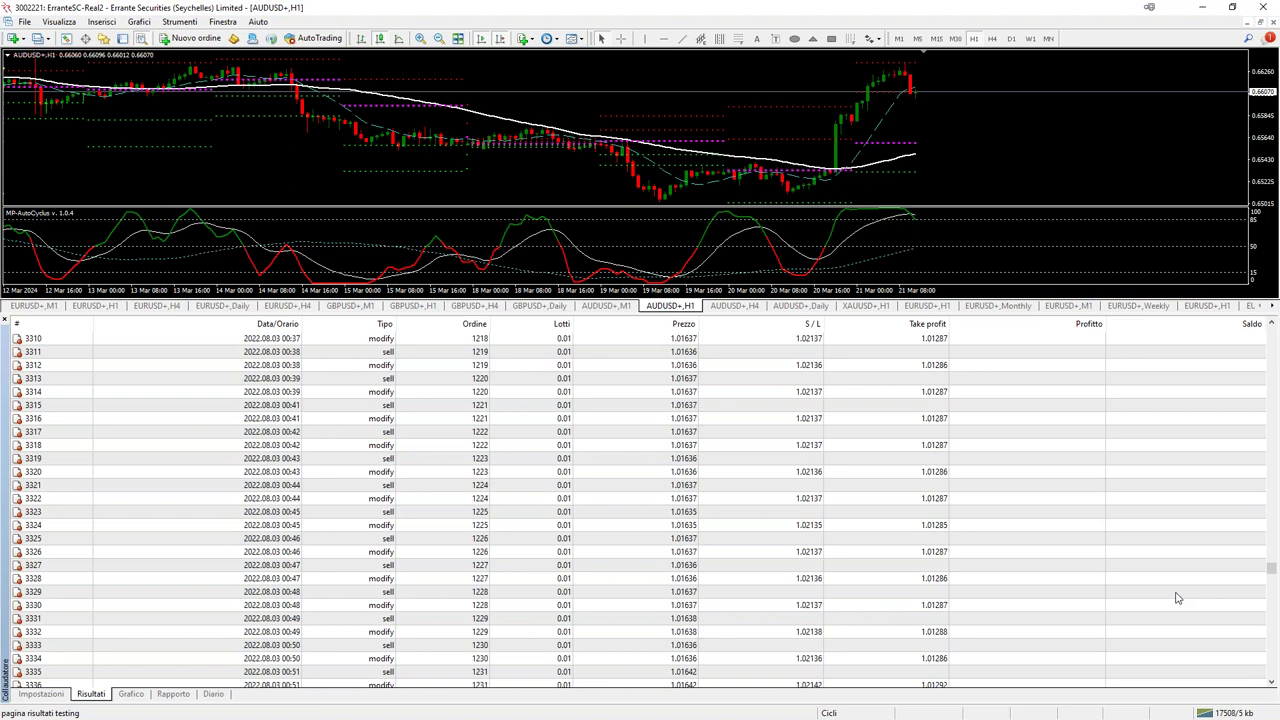
scroll(1124, 584, "down", 20)
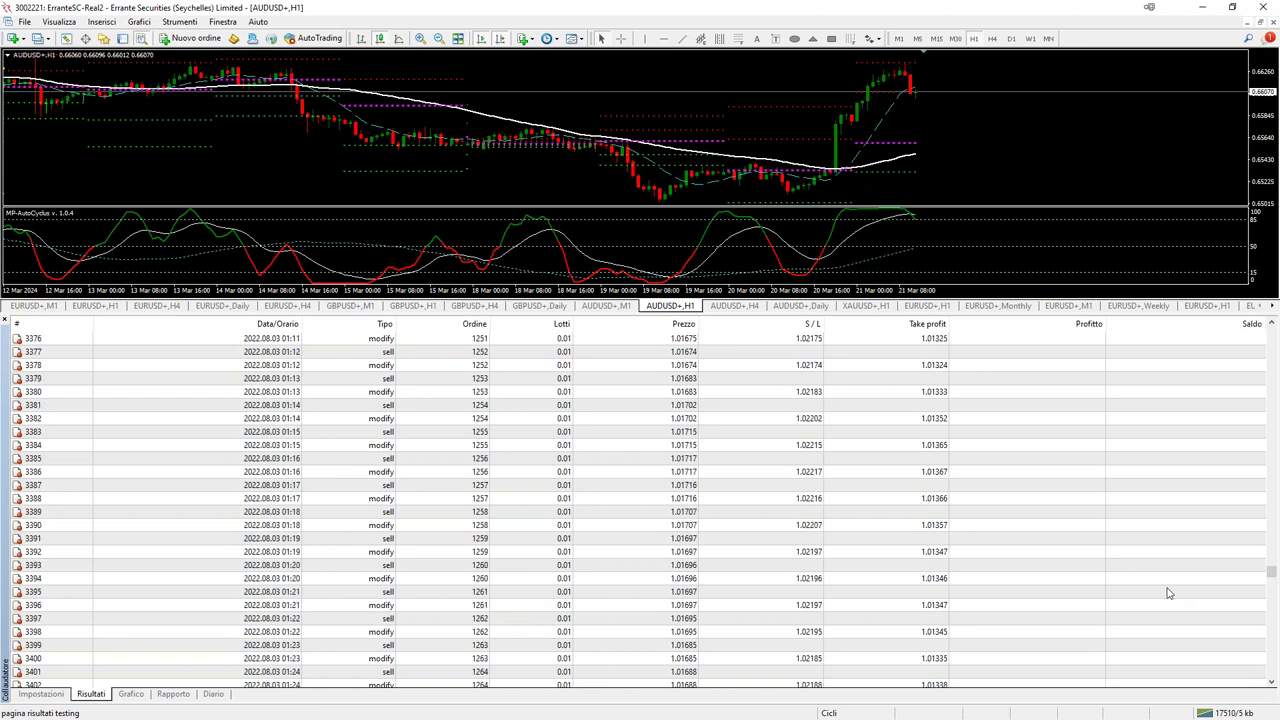
scroll(980, 592, "down", 20)
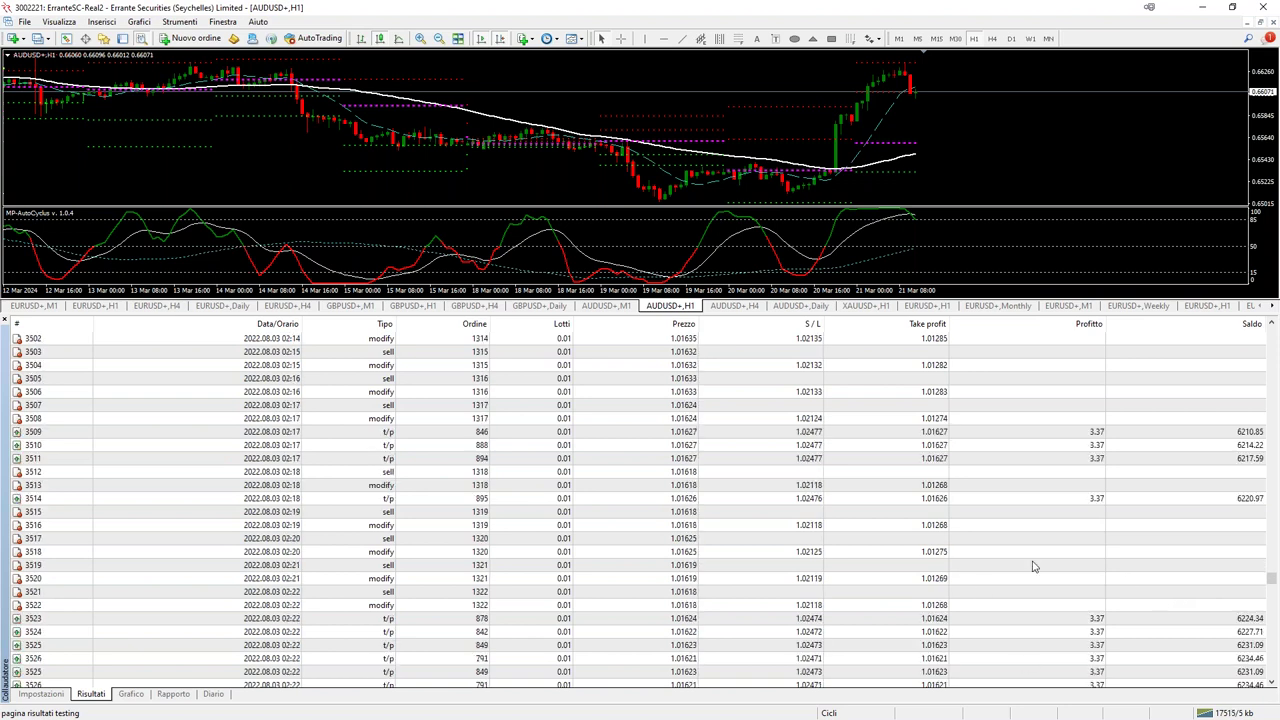
scroll(1034, 567, "down", 20)
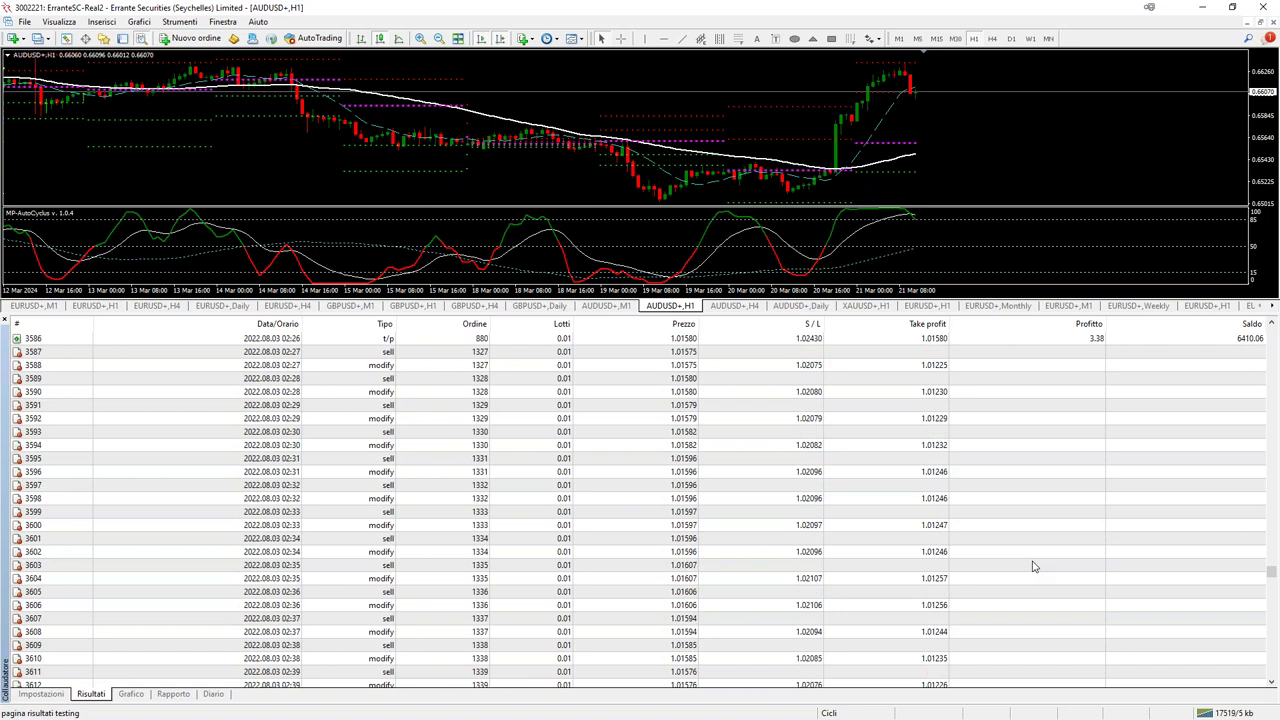
scroll(1034, 567, "down", 20)
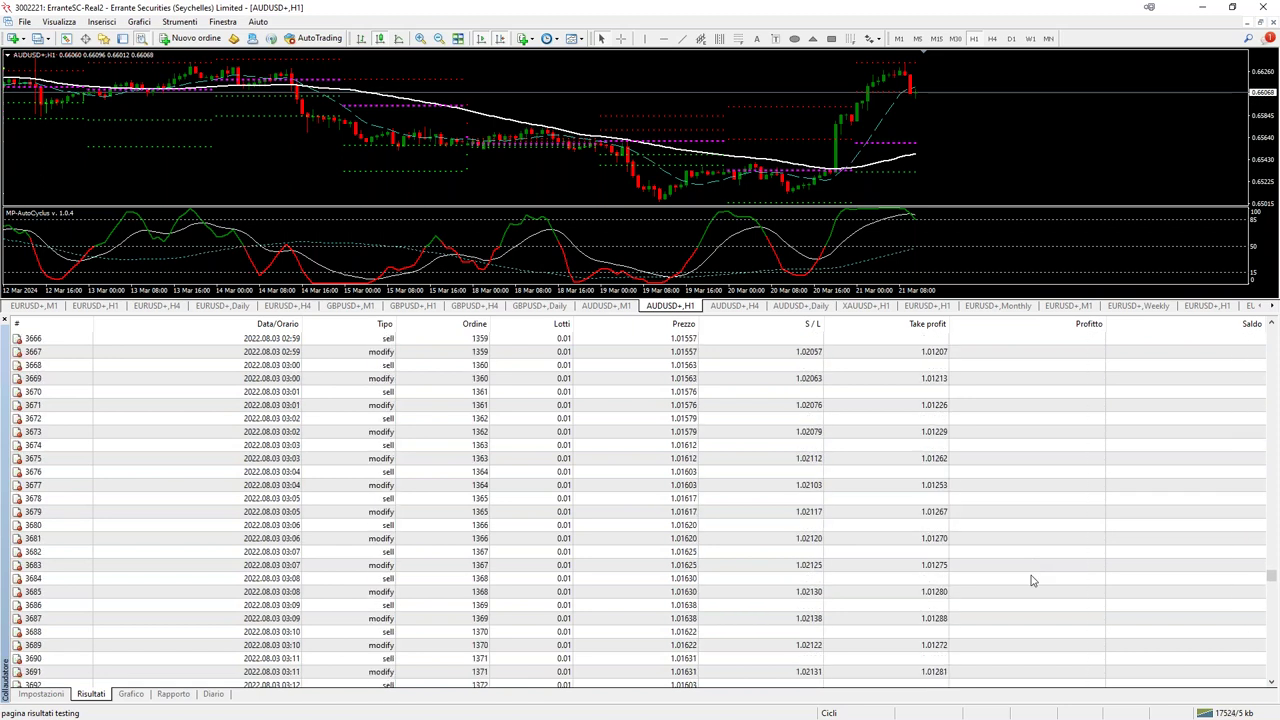
scroll(1046, 541, "down", 20)
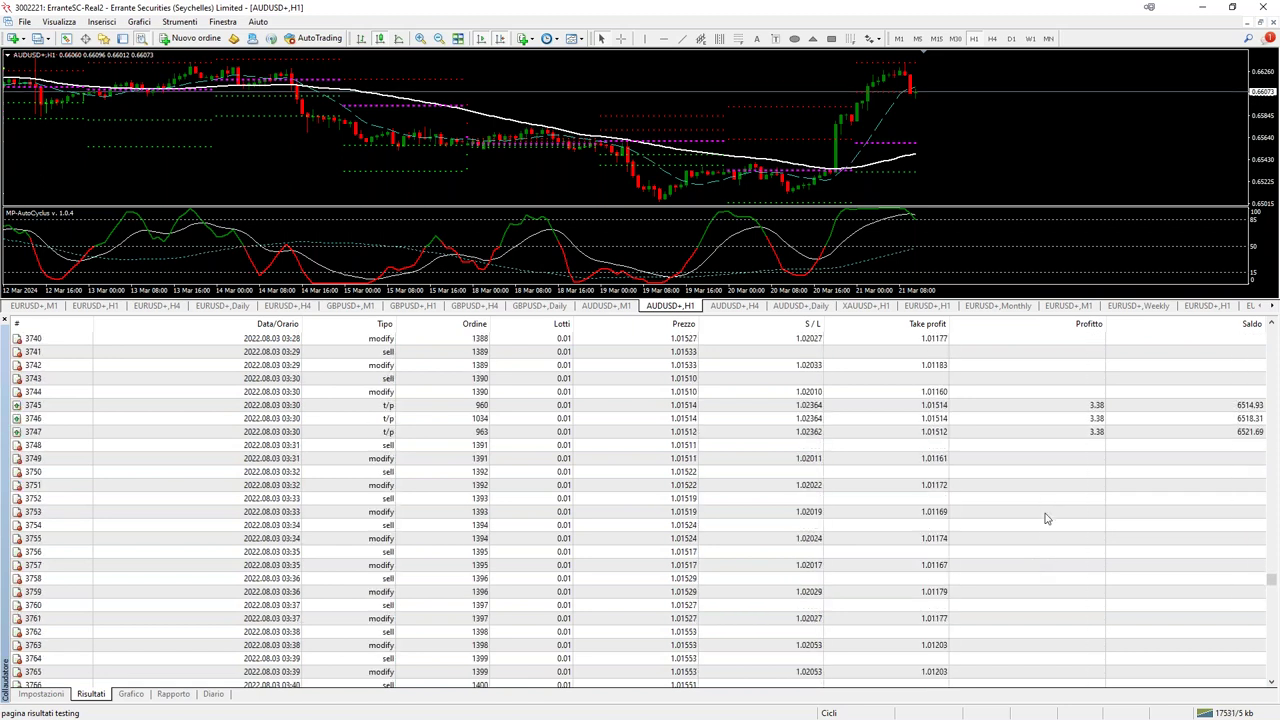
scroll(1050, 542, "down", 20)
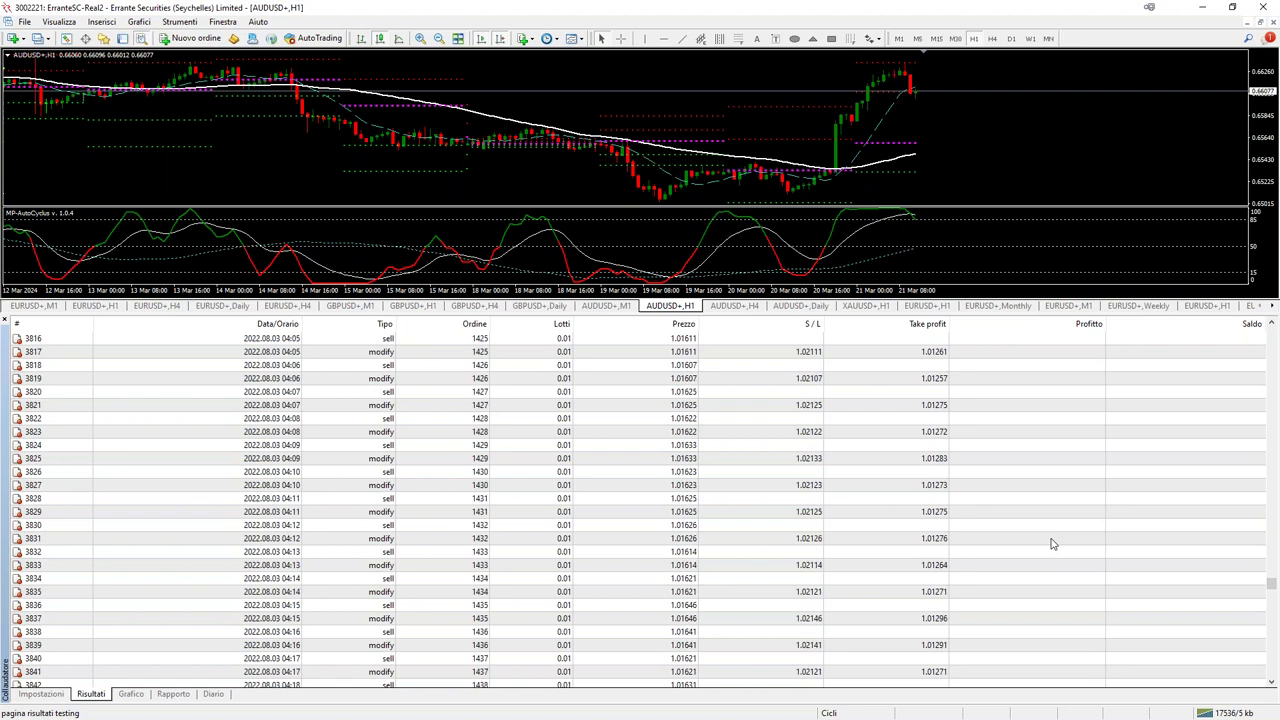
scroll(1051, 553, "down", 20)
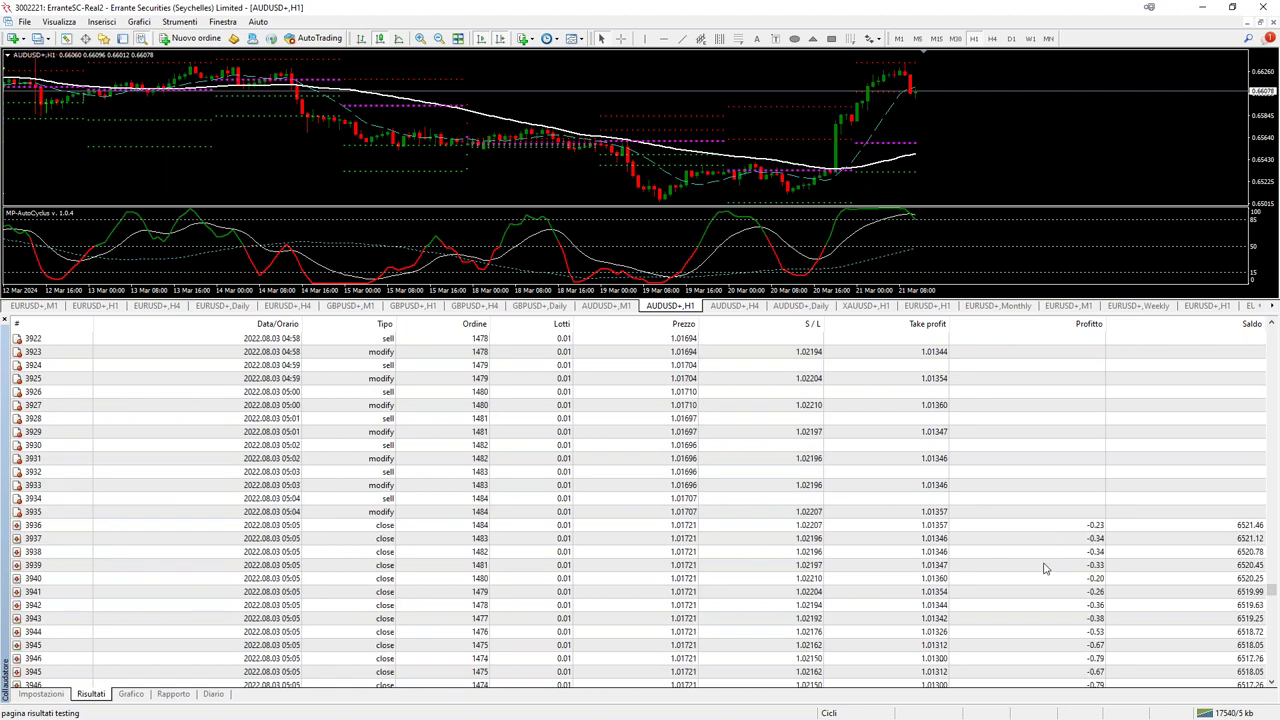
Examine the profits and running balance of the sell orders closed together at 05:05 on 3 August 2022.
scroll(1087, 474, "up", 1)
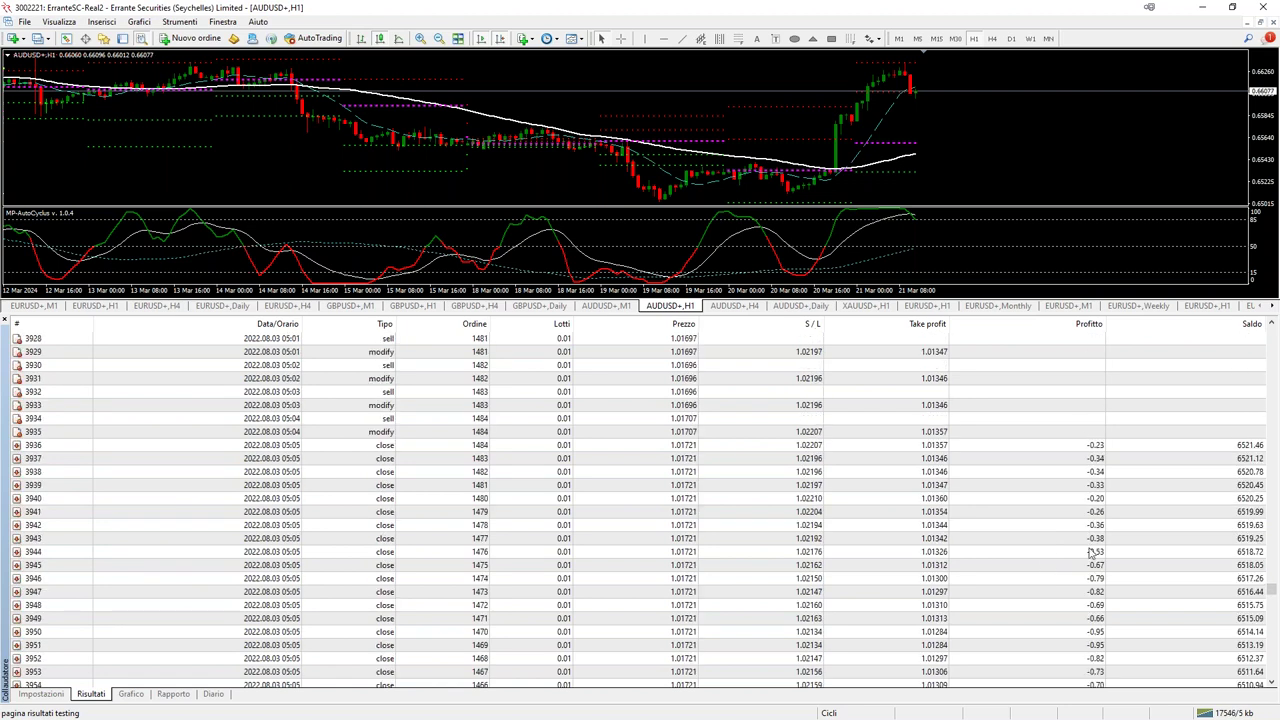
scroll(1080, 602, "down", 3)
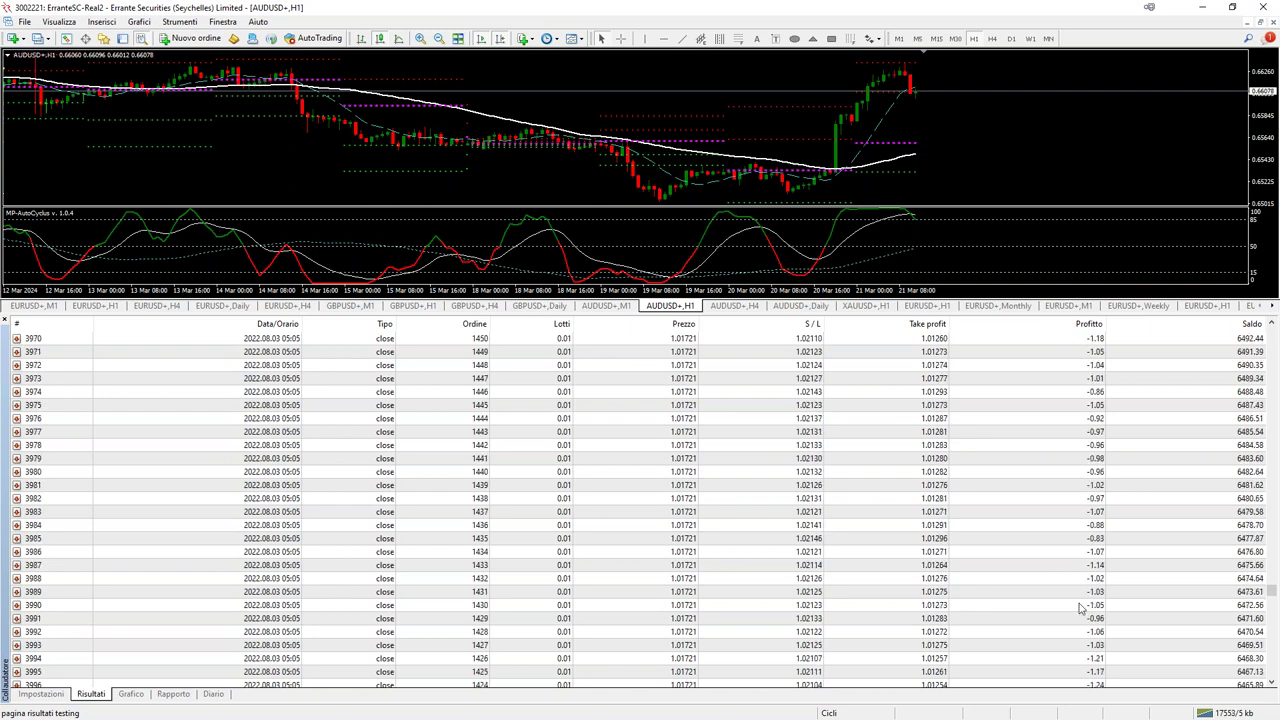
scroll(1092, 606, "down", 7)
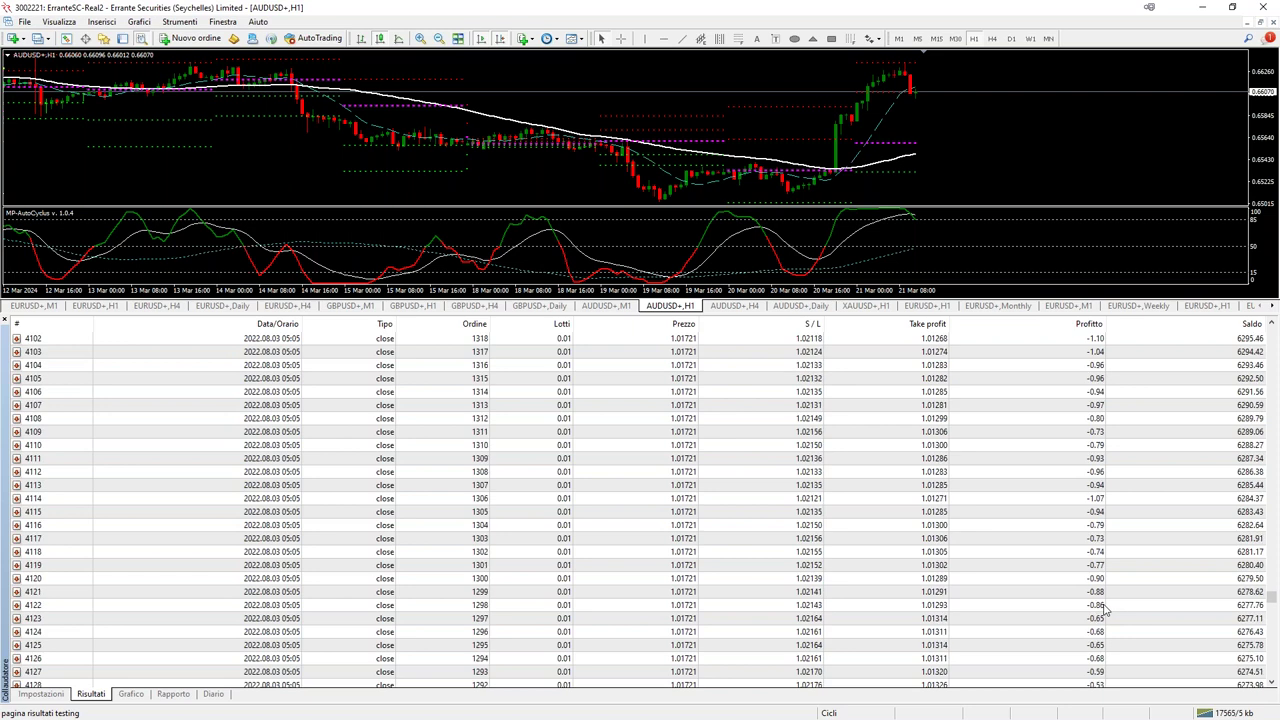
scroll(1105, 609, "down", 7)
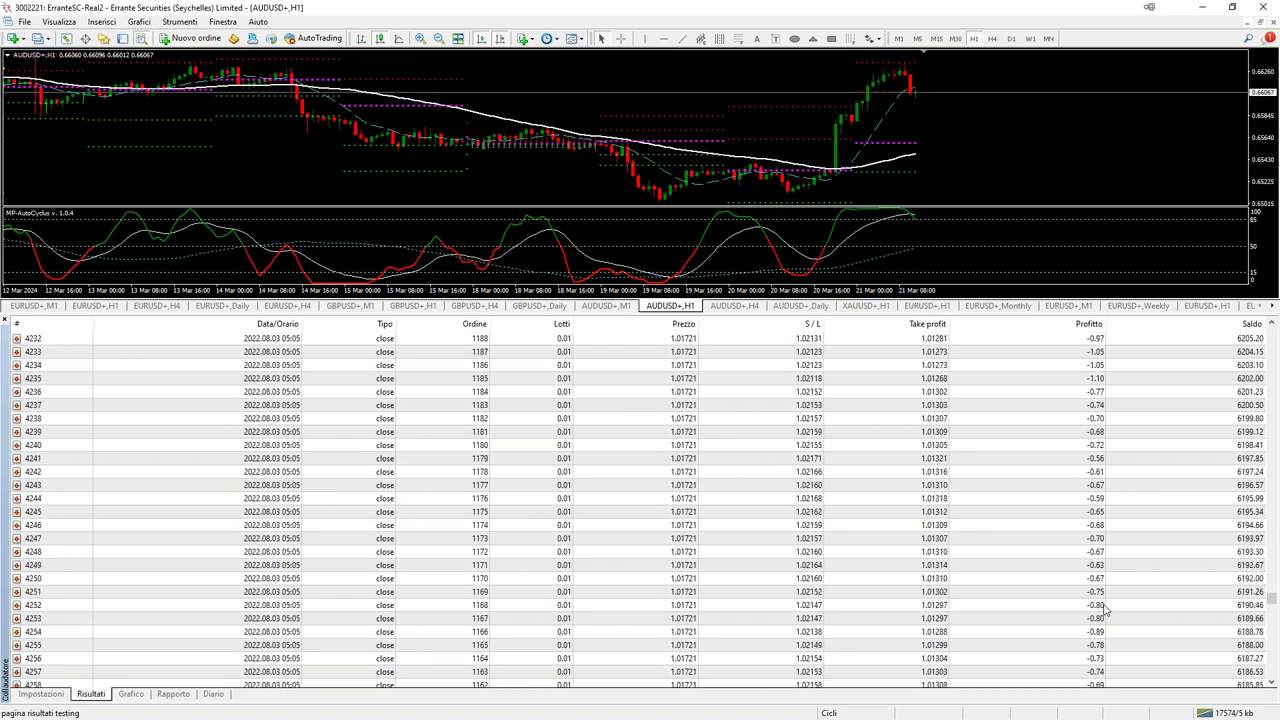
scroll(1105, 609, "down", 13)
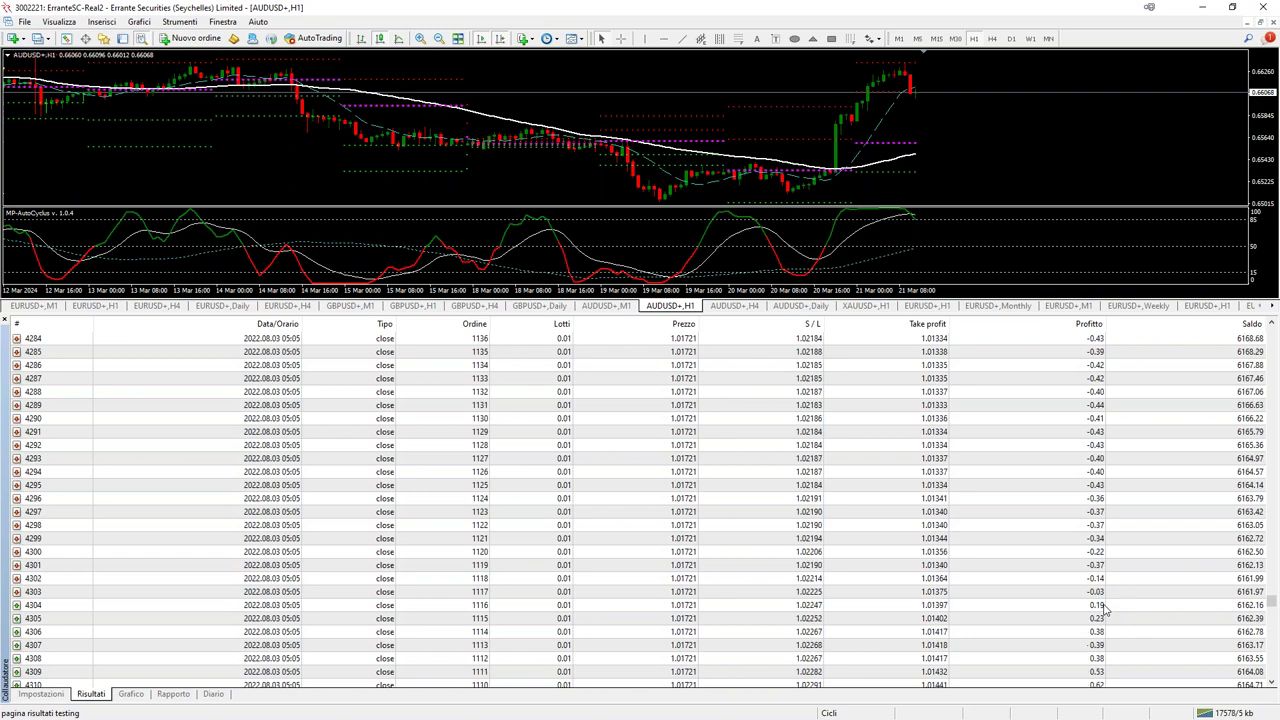
scroll(1105, 625, "down", 8)
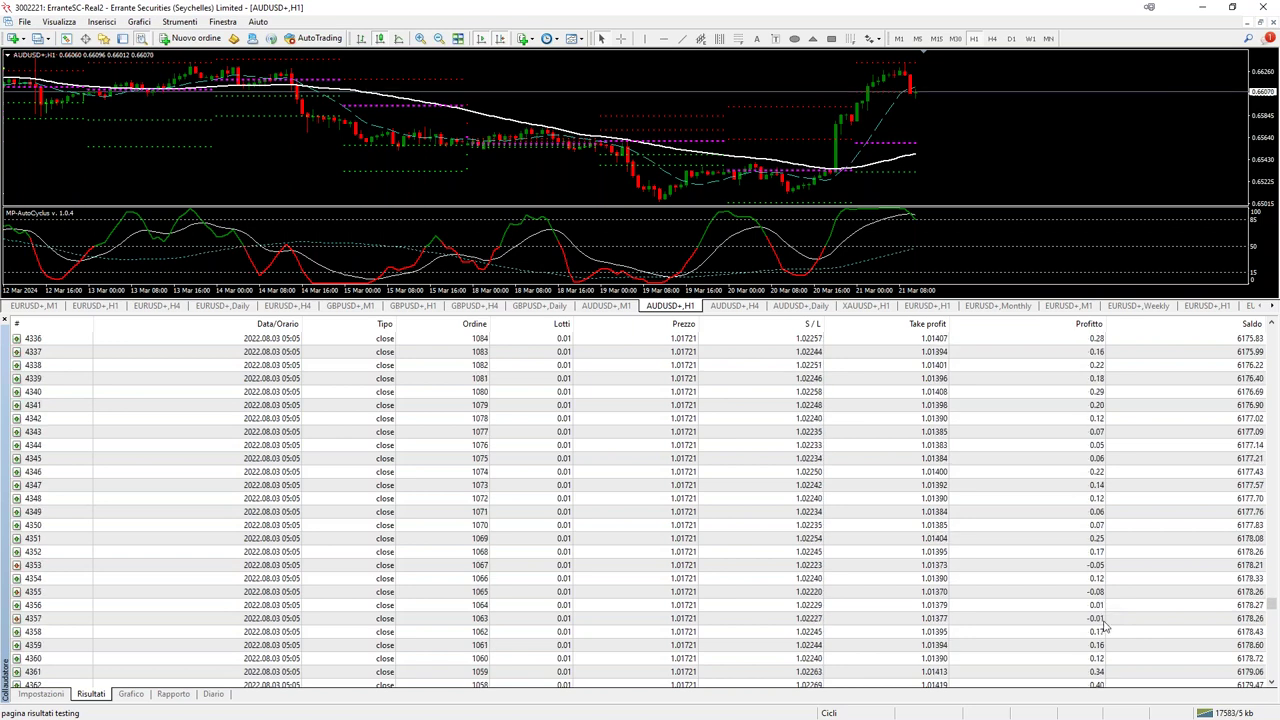
scroll(1105, 625, "down", 20)
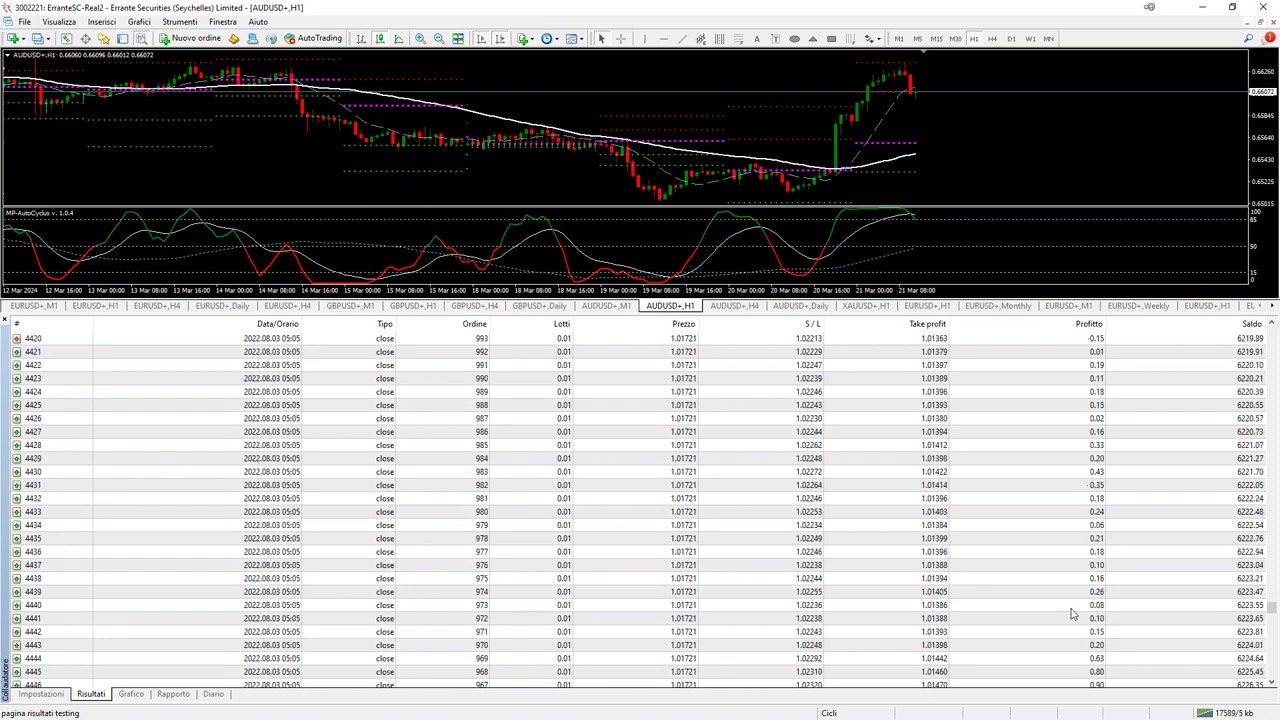
scroll(1072, 613, "down", 3)
scroll(900, 571, "down", 15)
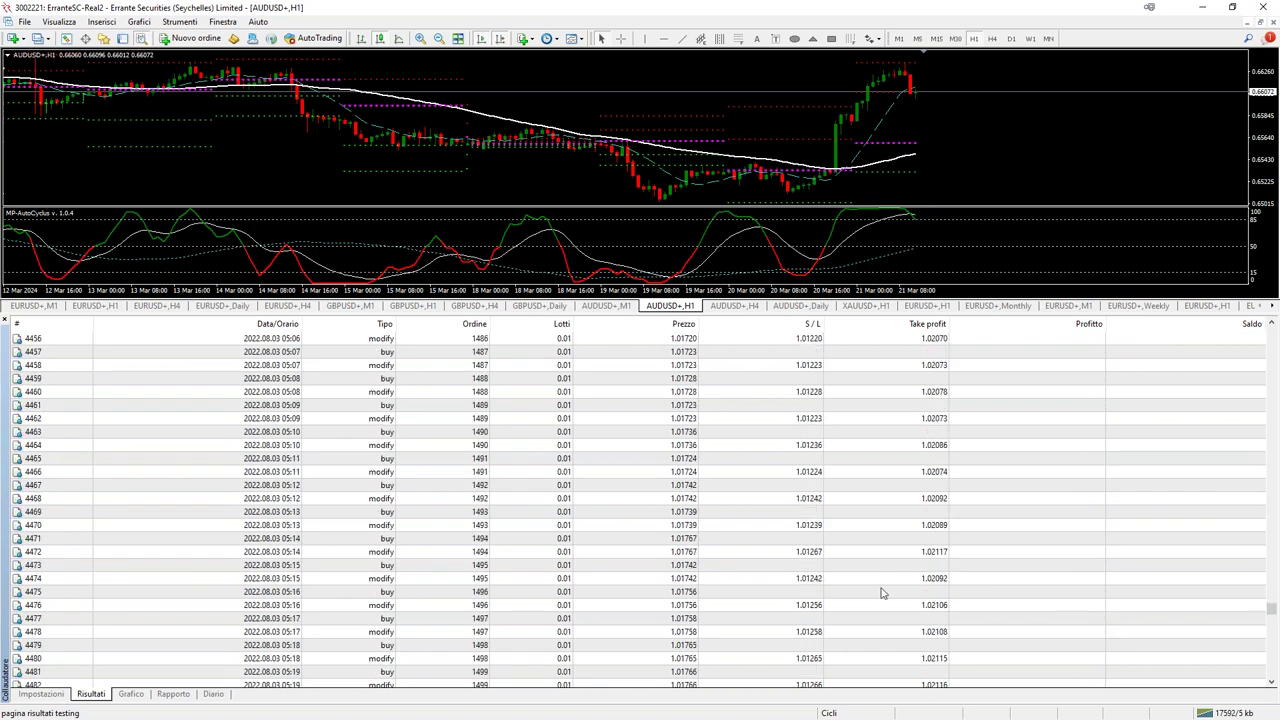
Examine the buy orders opened from 05:06 on 3 August 2022 and the profits and balances of their 08:18 closings.
scroll(533, 617, "down", 20)
scroll(677, 598, "down", 20)
scroll(715, 598, "down", 20)
scroll(774, 524, "down", 5)
scroll(748, 563, "down", 13)
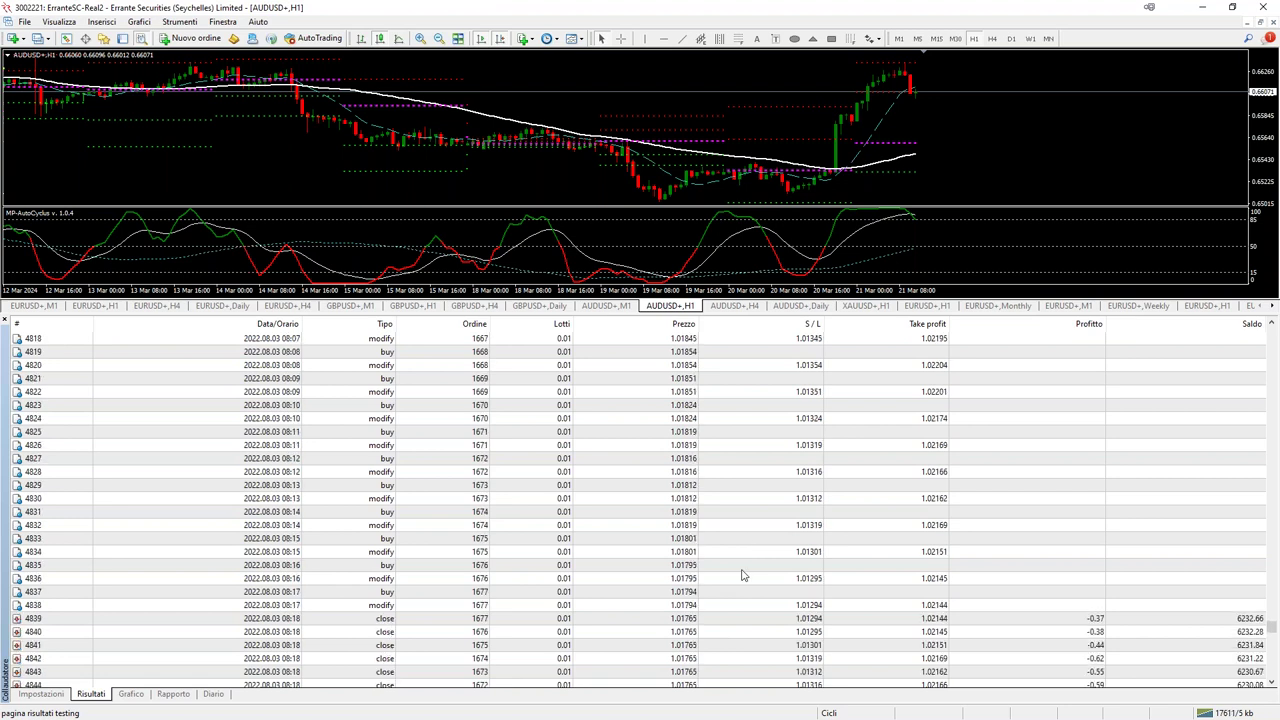
scroll(1070, 560, "down", 9)
scroll(1036, 606, "down", 20)
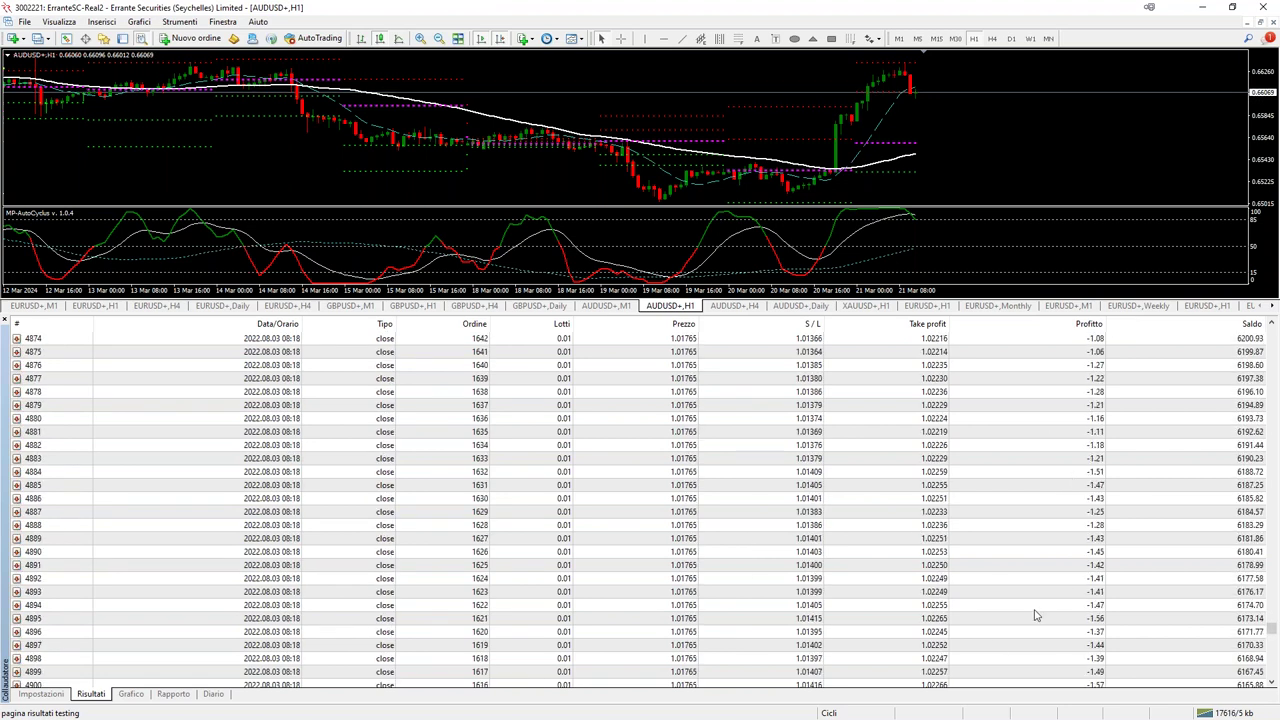
scroll(1038, 656, "down", 20)
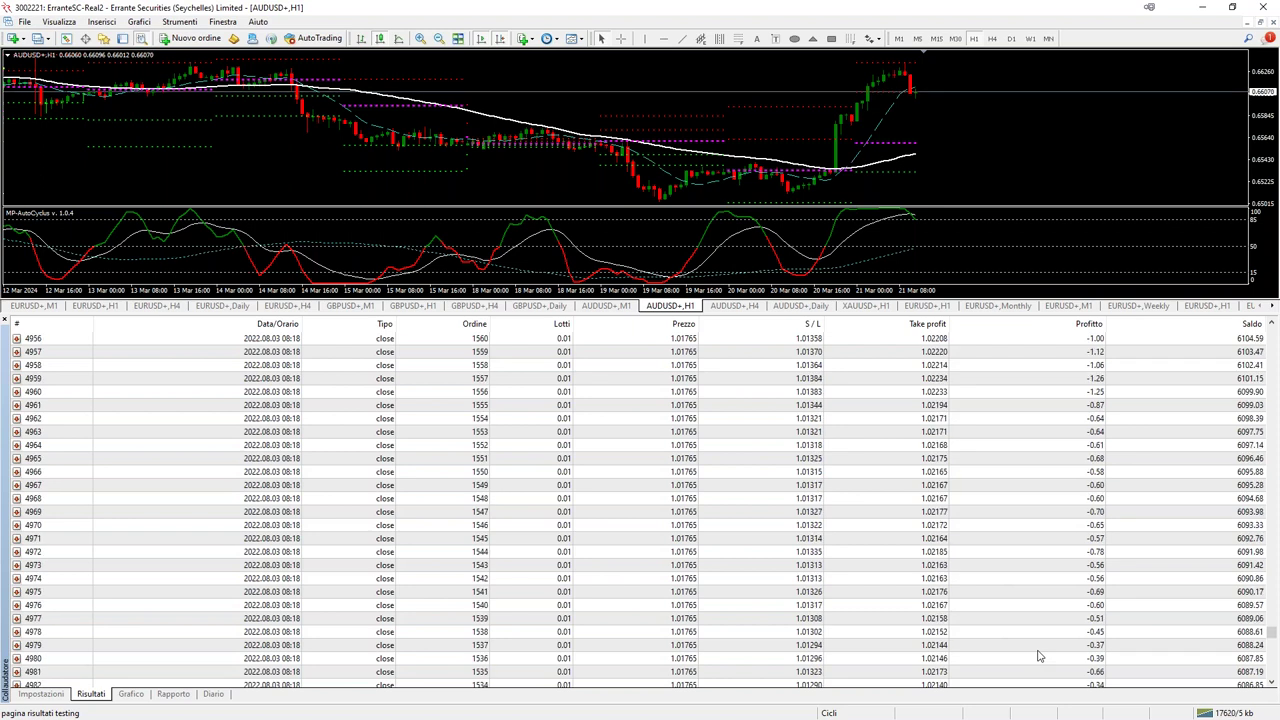
scroll(1040, 656, "down", 20)
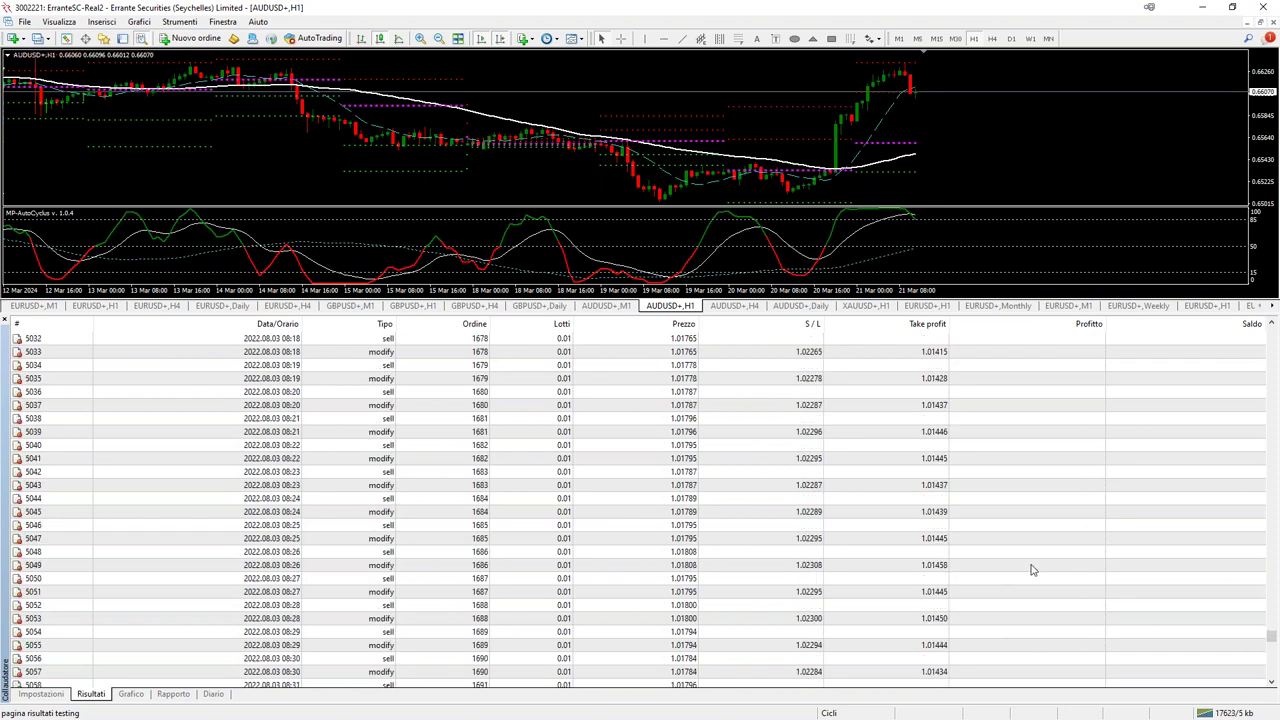
Examine the sell orders opened from 08:18 on 3 August 2022 and their 10:14 closings, highlighting the last closed order to check its balance.
scroll(1062, 654, "down", 20)
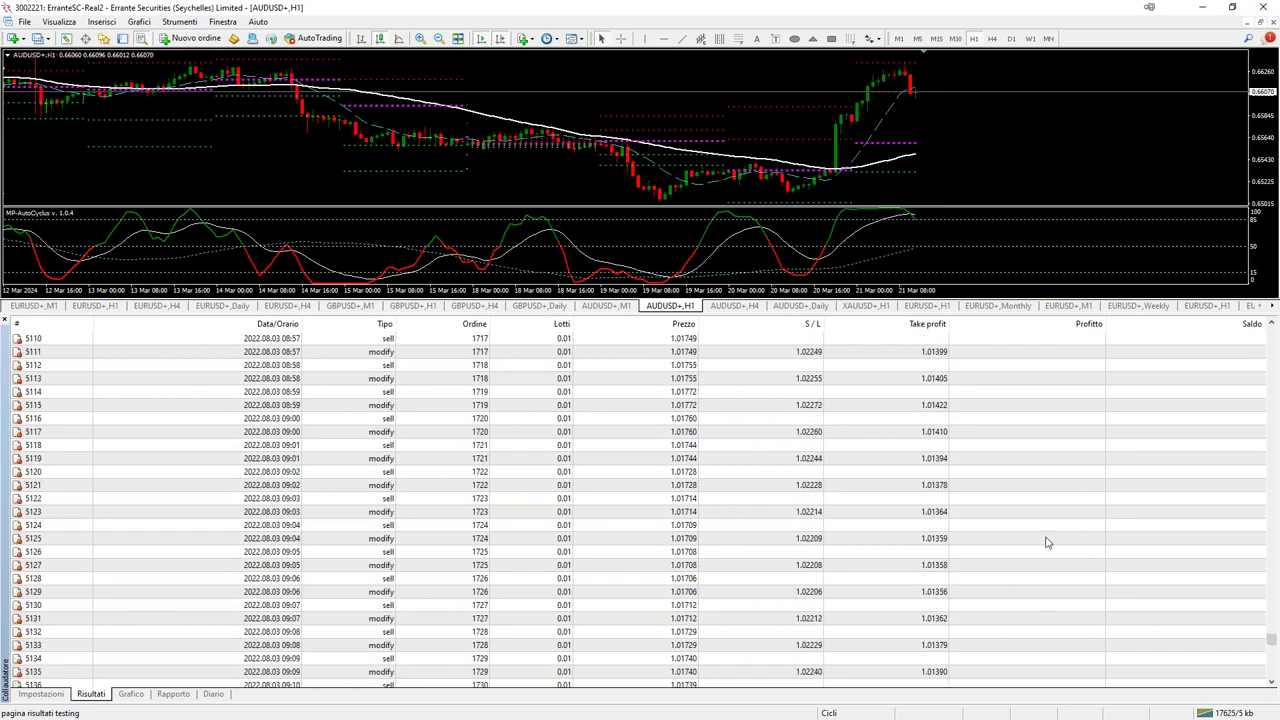
scroll(916, 532, "down", 20)
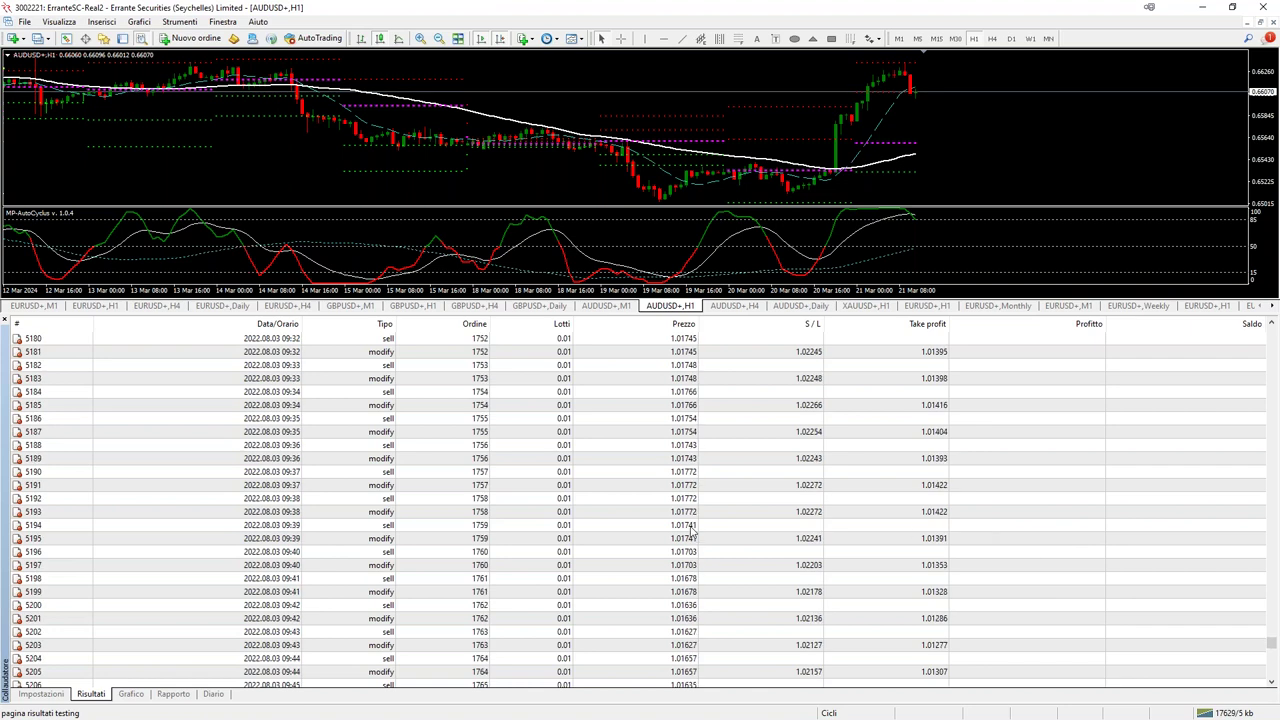
scroll(632, 565, "down", 17)
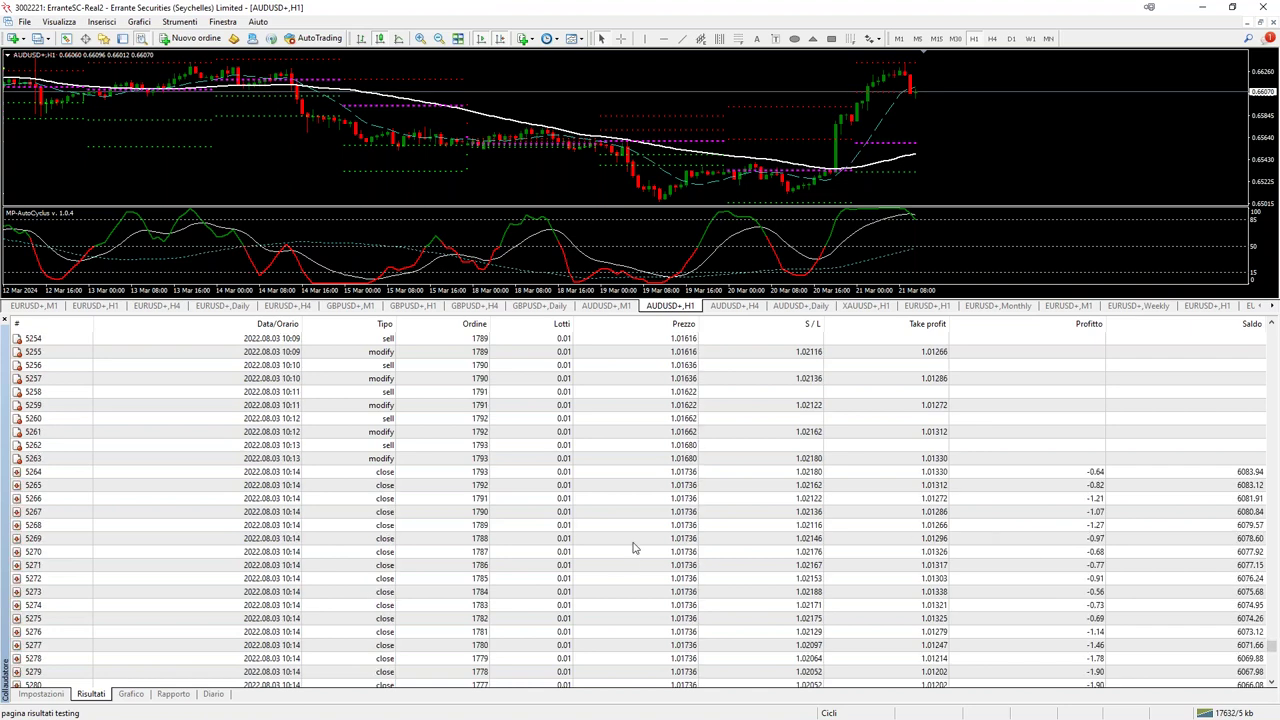
scroll(648, 621, "down", 20)
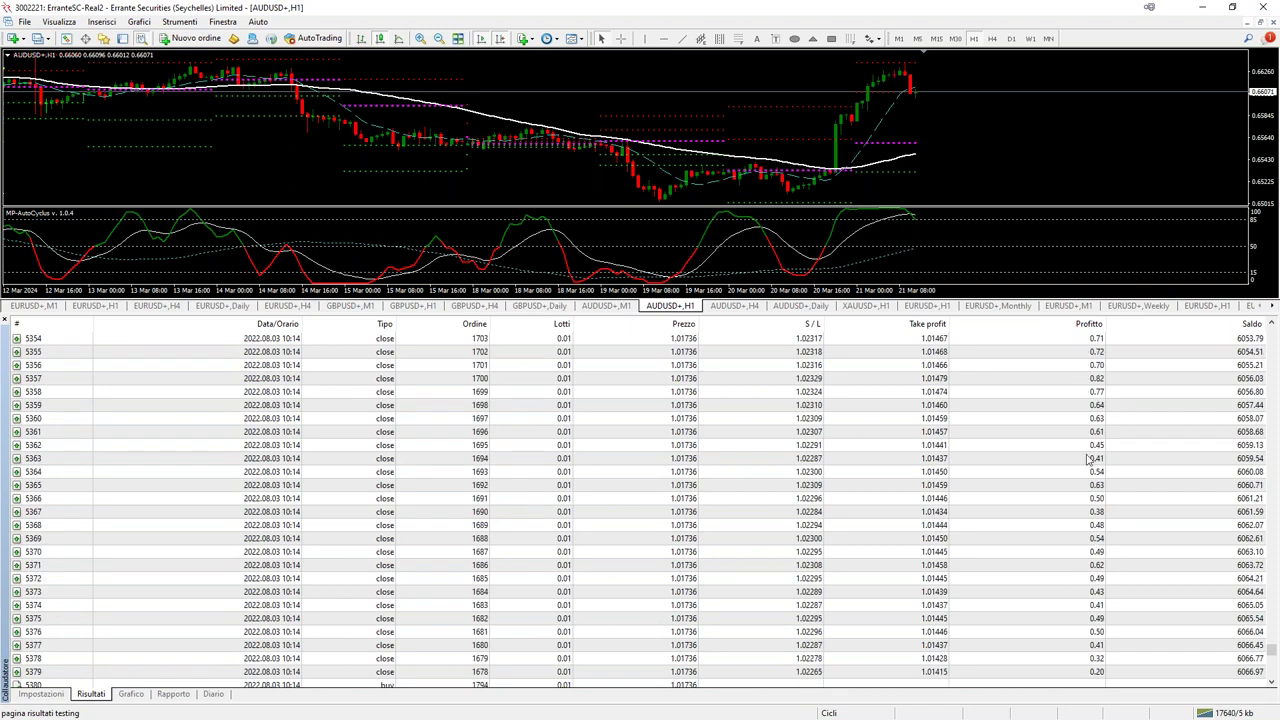
scroll(1127, 600, "down", 1)
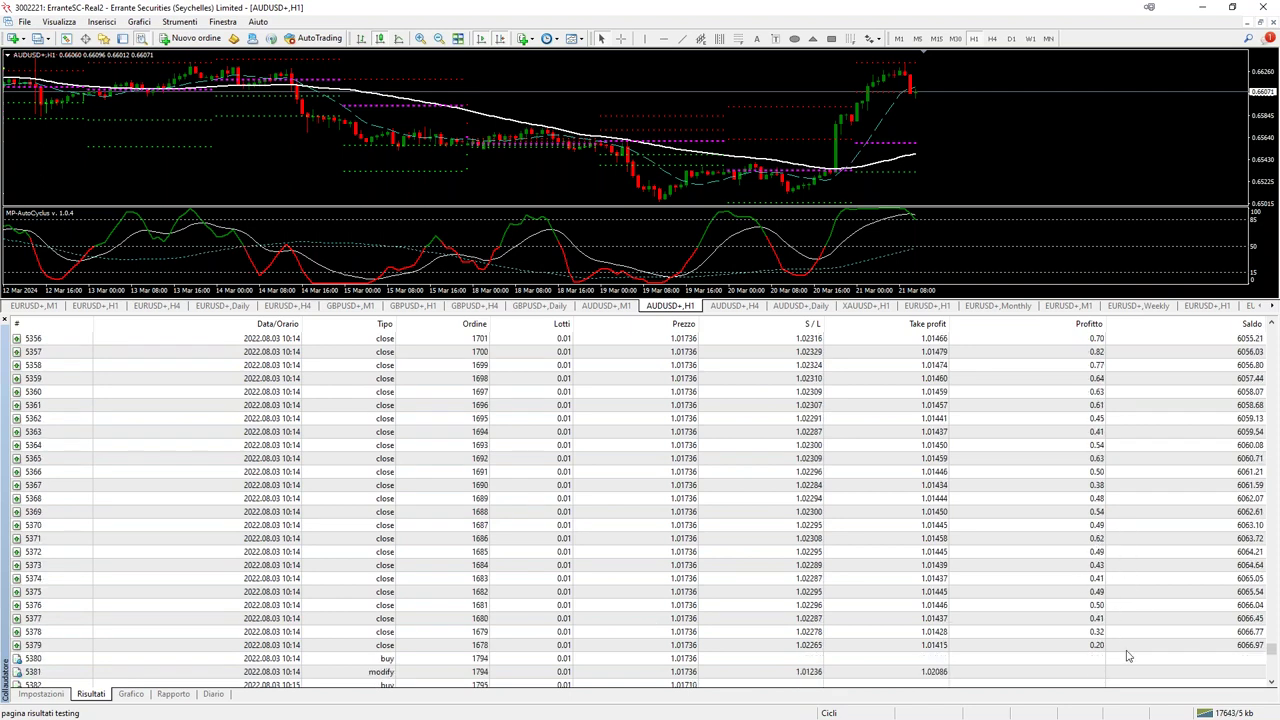
scroll(1127, 640, "down", 2)
left_click(1226, 569)
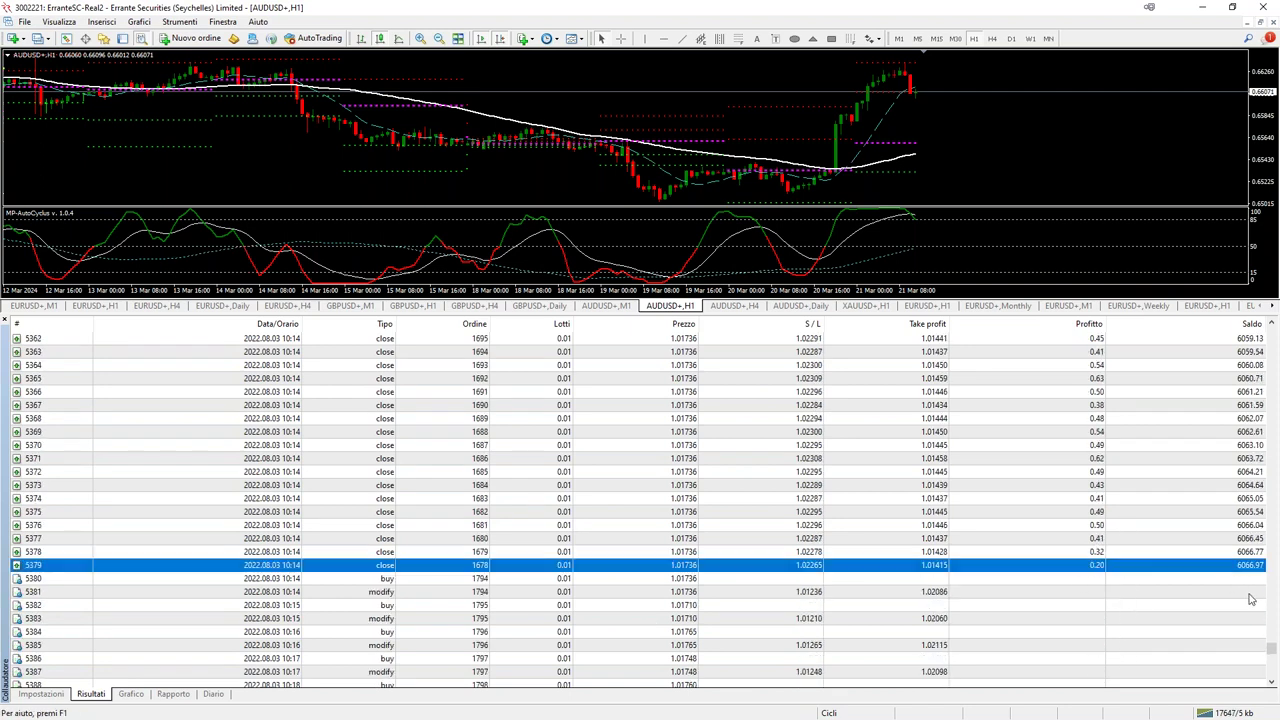
scroll(1185, 635, "up", 20)
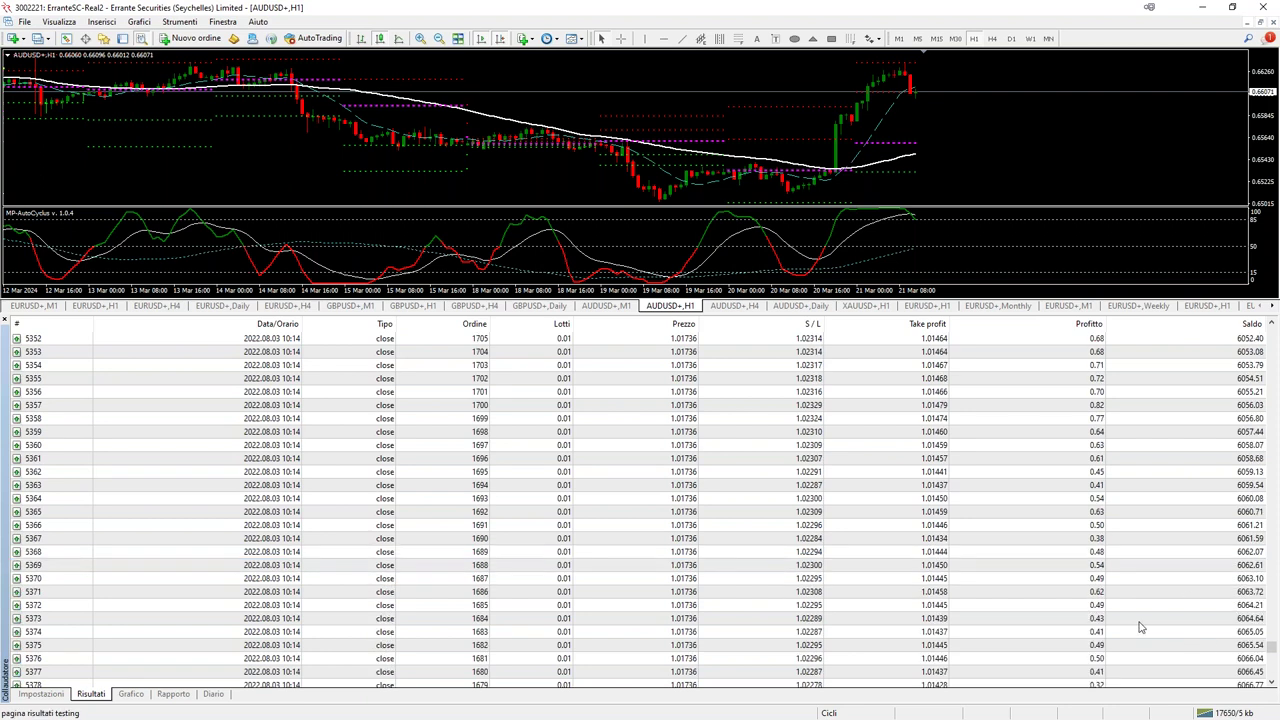
Go back through the sell orders to the 08:18 closings of 3 August 2022 and highlight the last closed order to check its balance.
scroll(1140, 627, "up", 20)
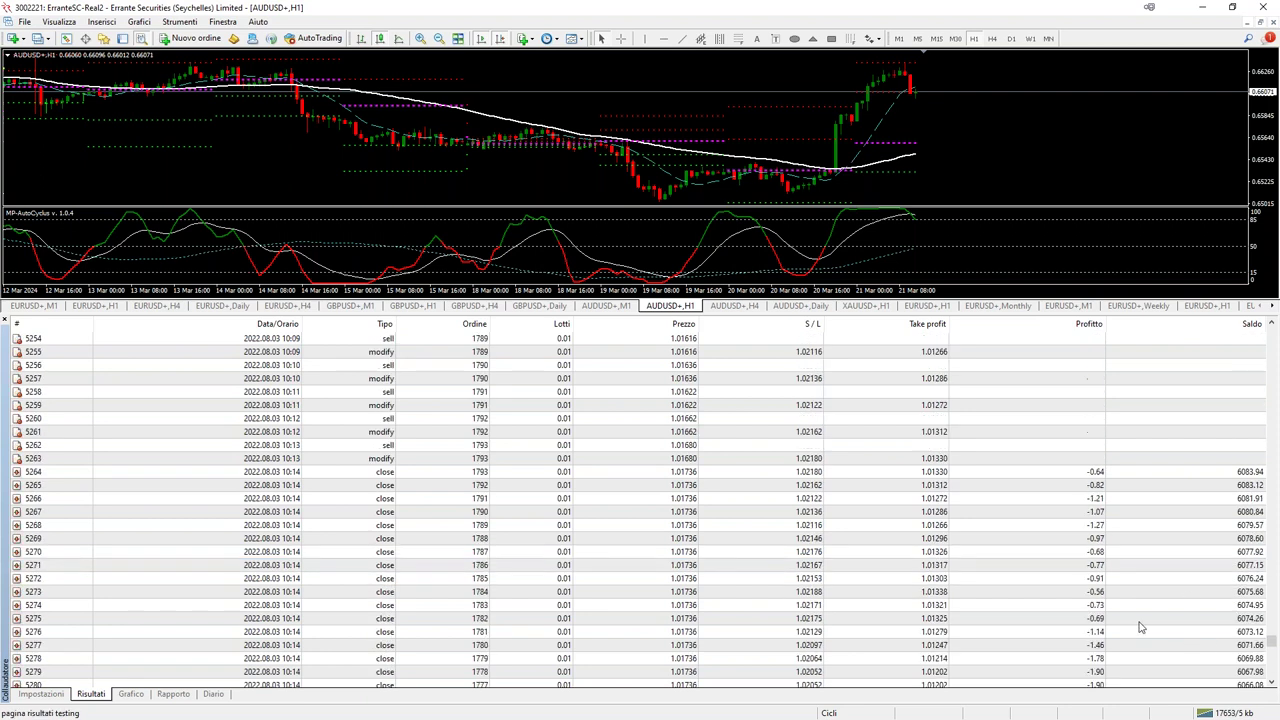
scroll(1140, 627, "up", 20)
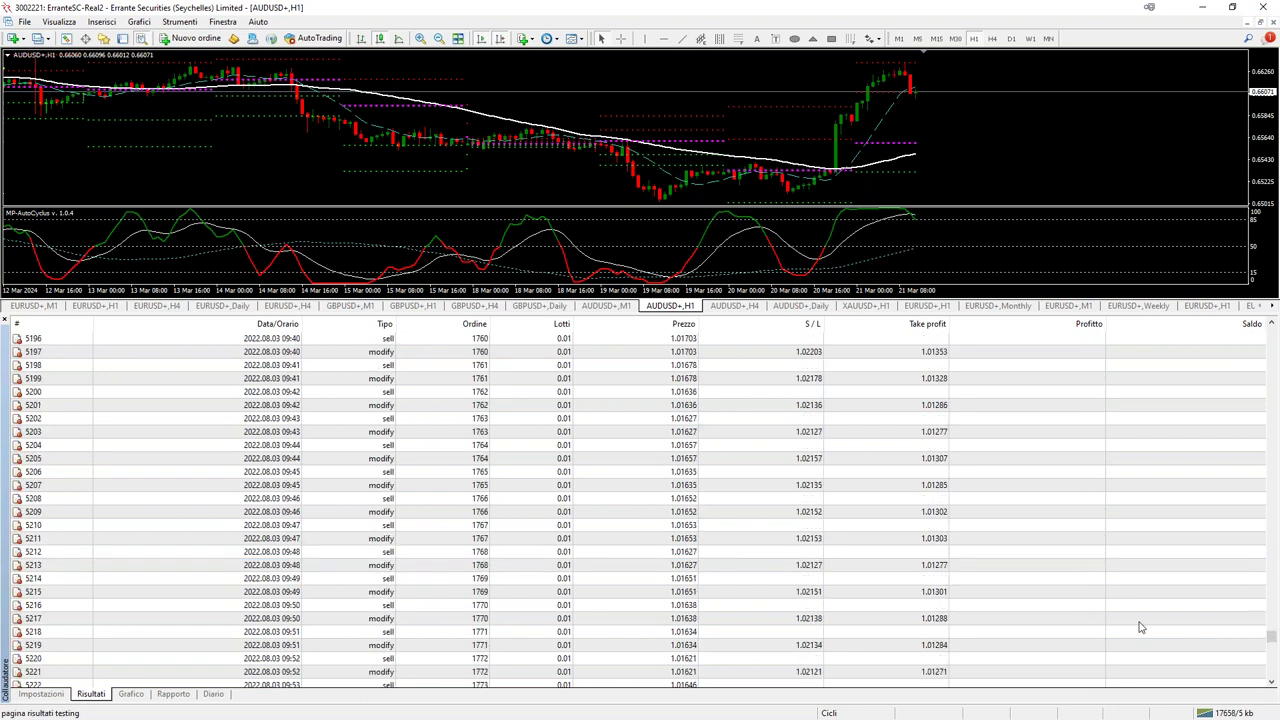
scroll(1140, 627, "up", 20)
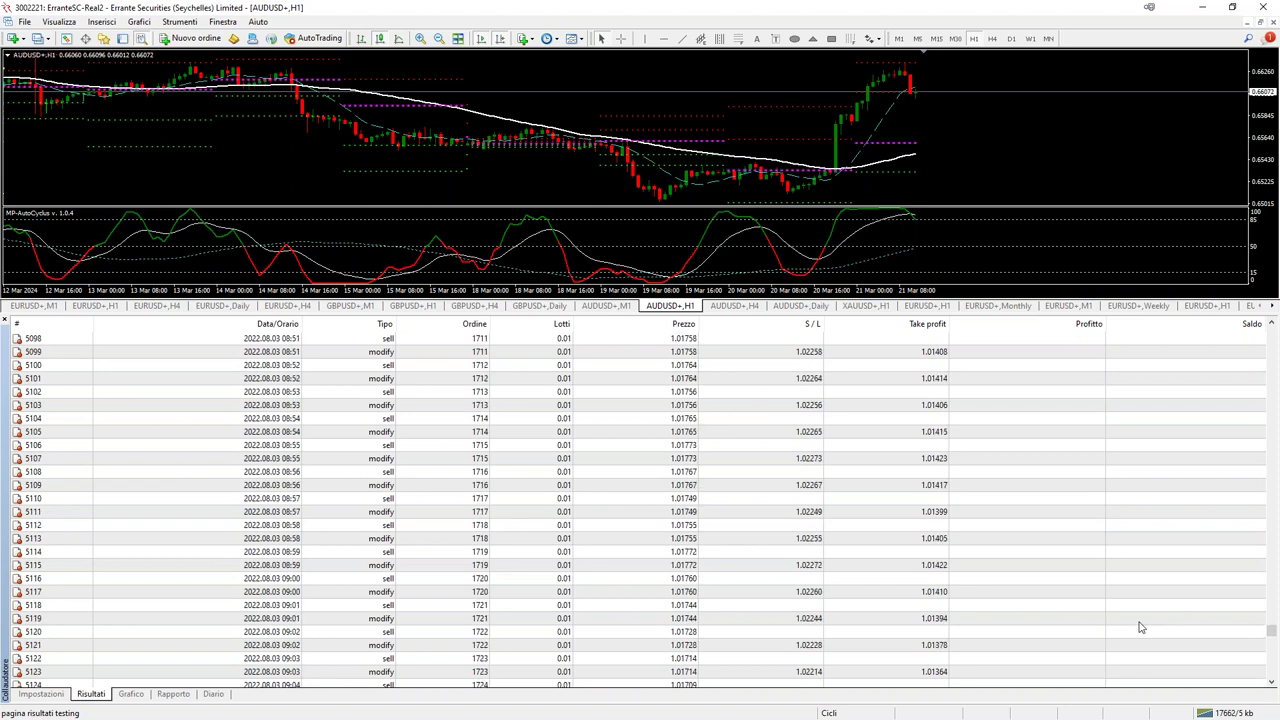
scroll(1140, 627, "up", 13)
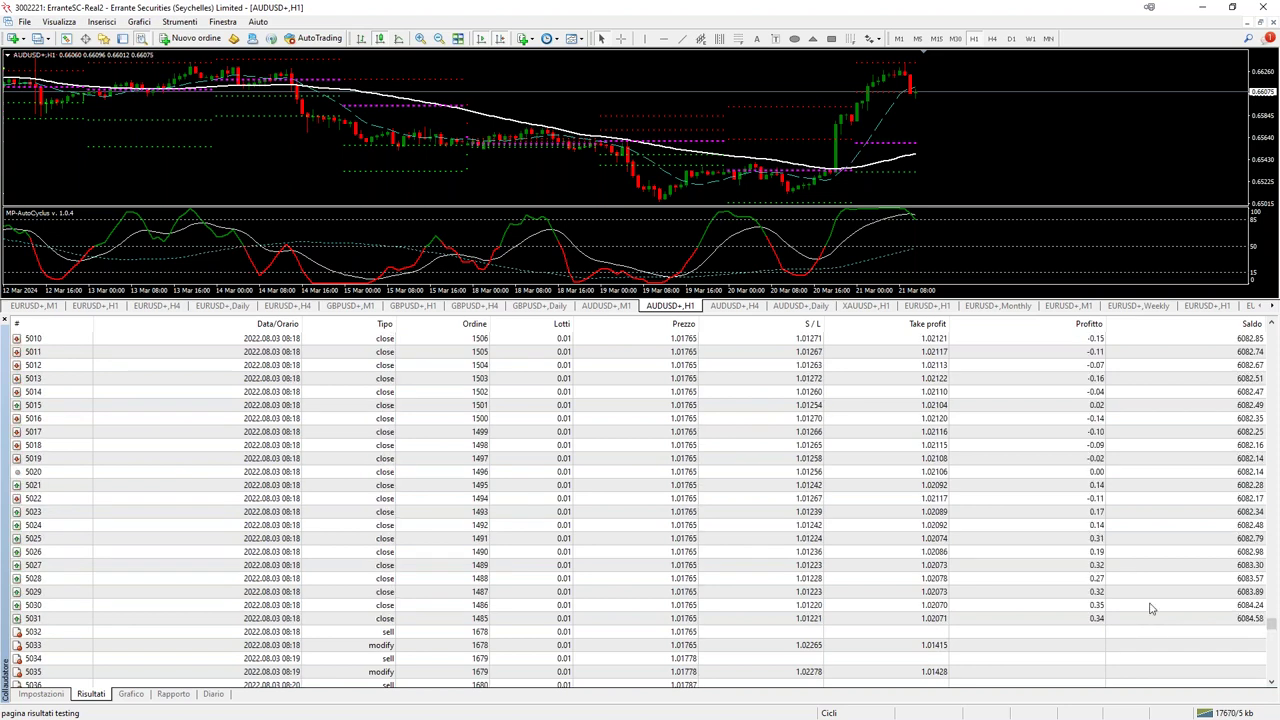
left_click(1173, 620)
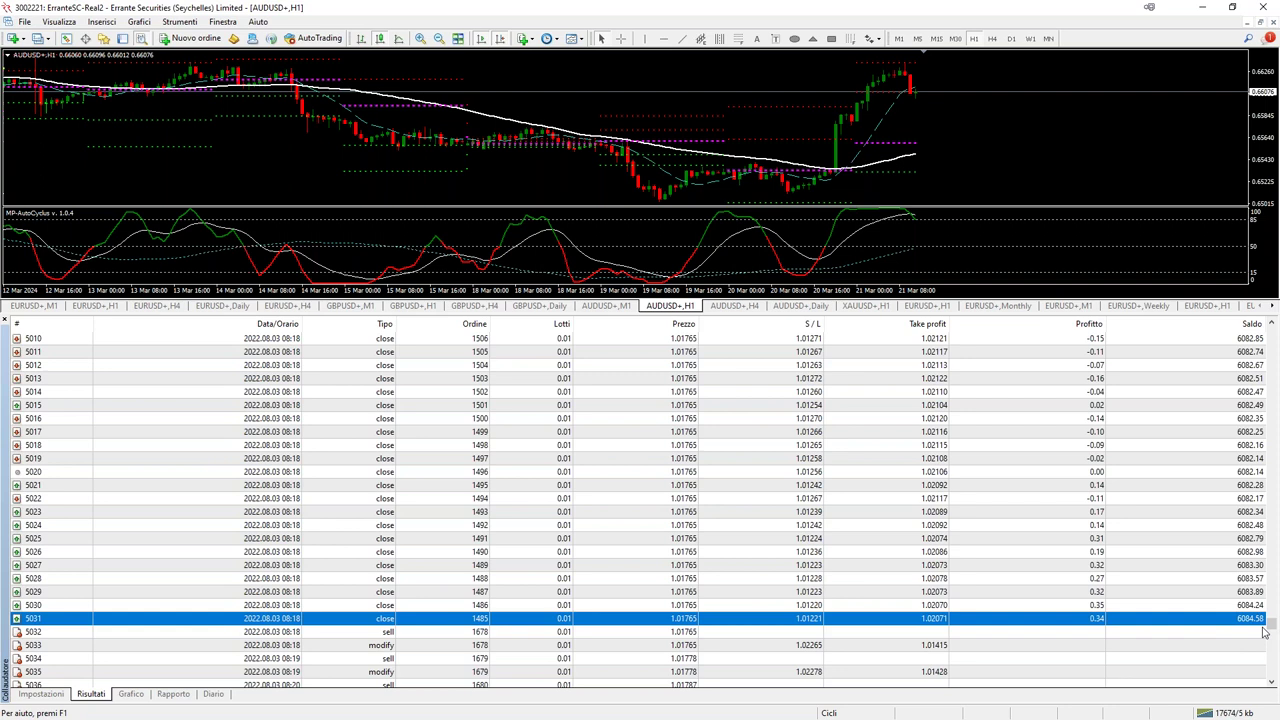
Examine the buy orders opened from 13:59 to 14:47 on 3 August 2022 and the take profit closings at 14:29.
left_click_drag(1268, 625, 1270, 672)
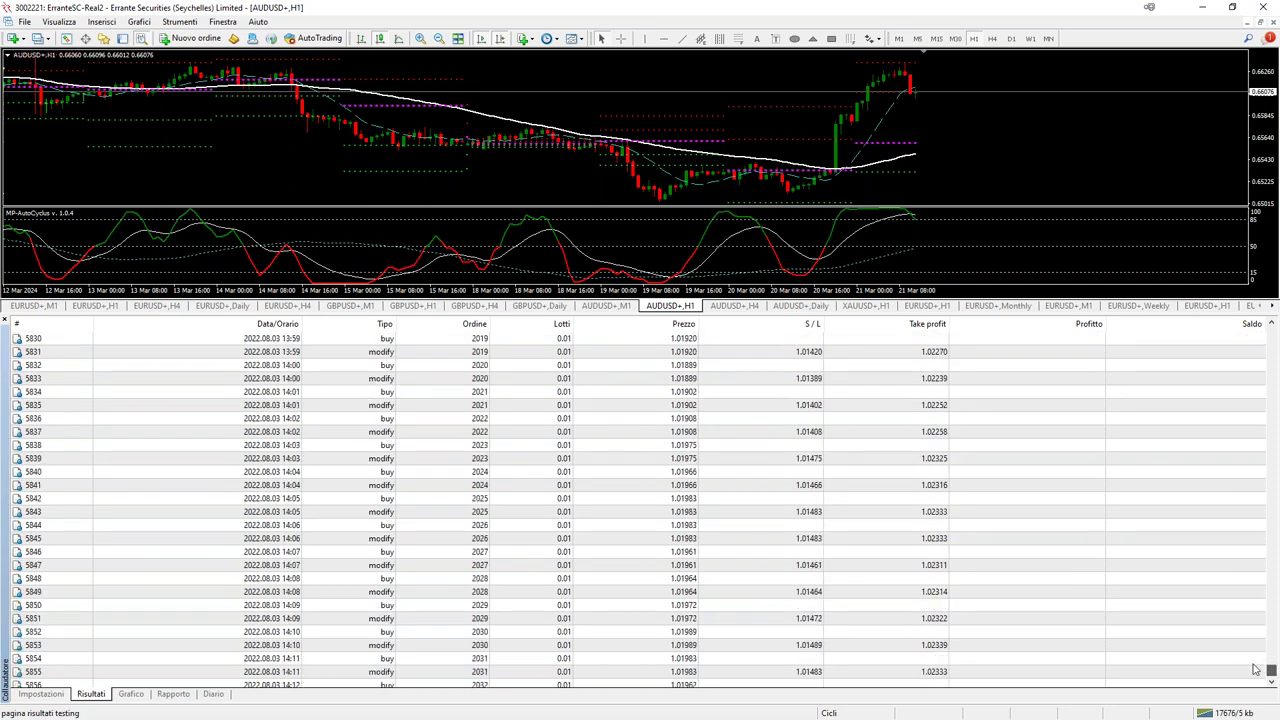
scroll(905, 625, "down", 5)
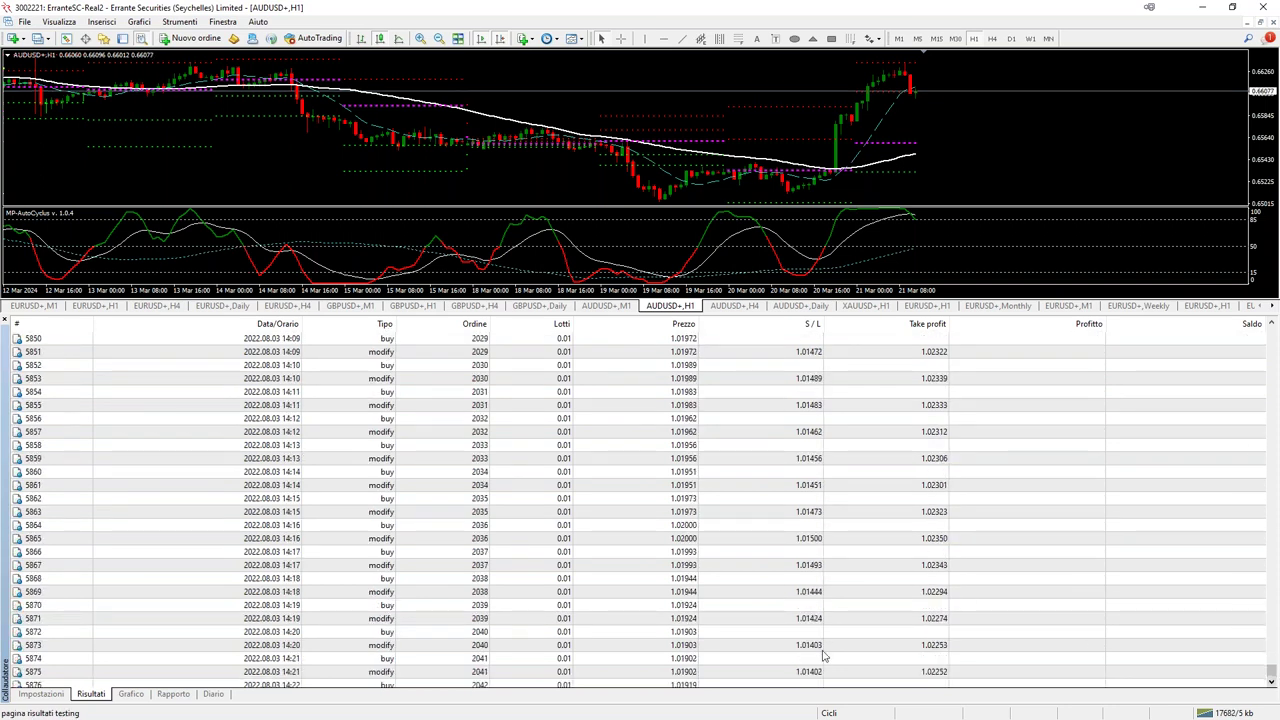
scroll(800, 600, "down", 6)
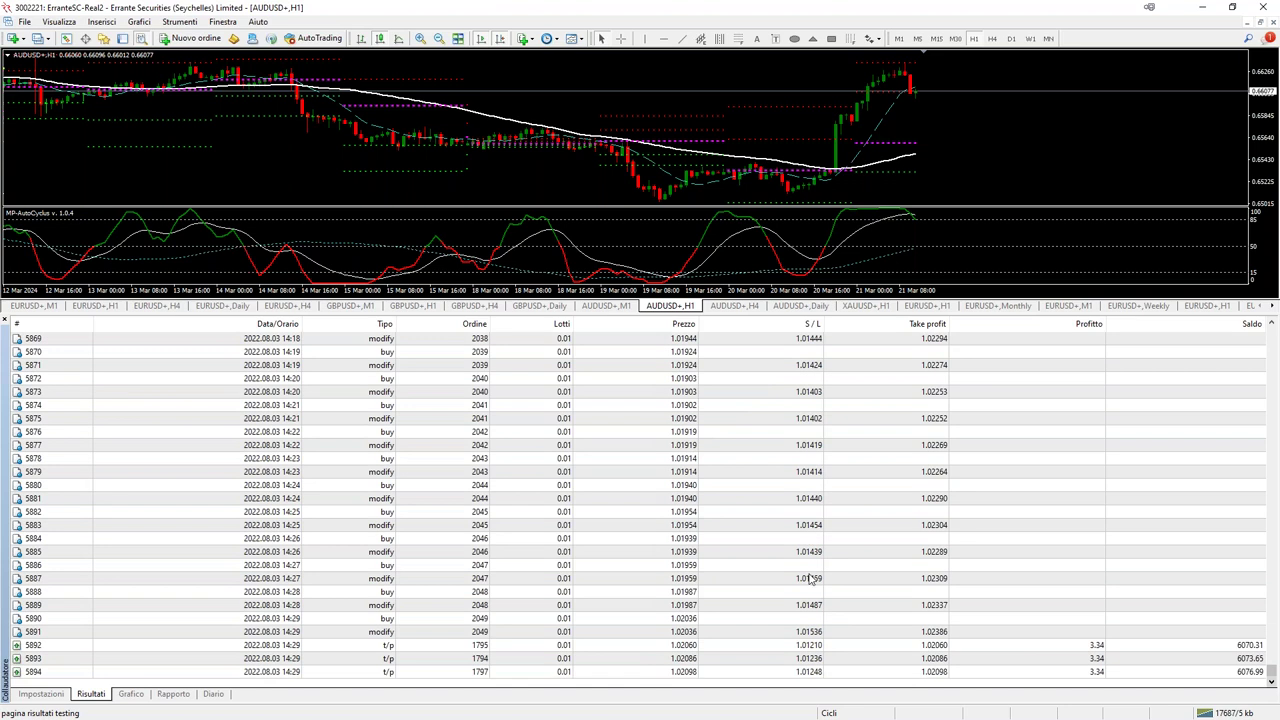
scroll(1000, 575, "down", 1)
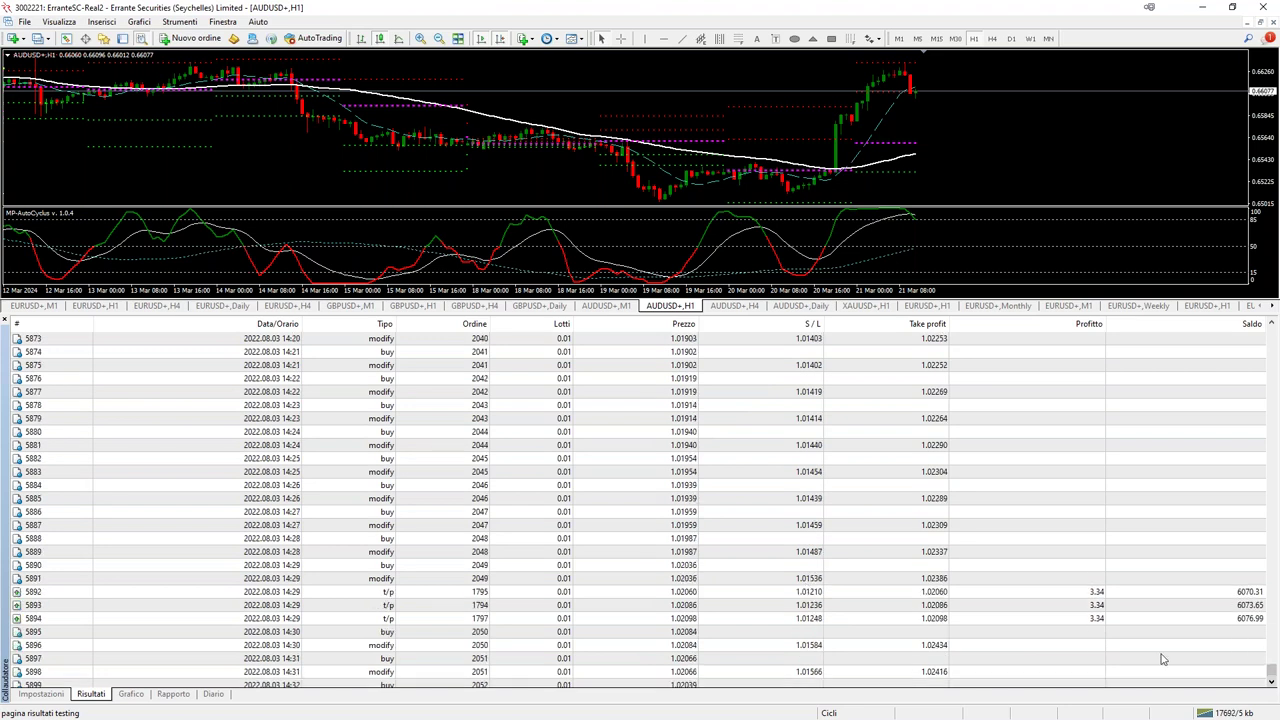
scroll(1095, 629, "down", 7)
scroll(830, 551, "down", 4)
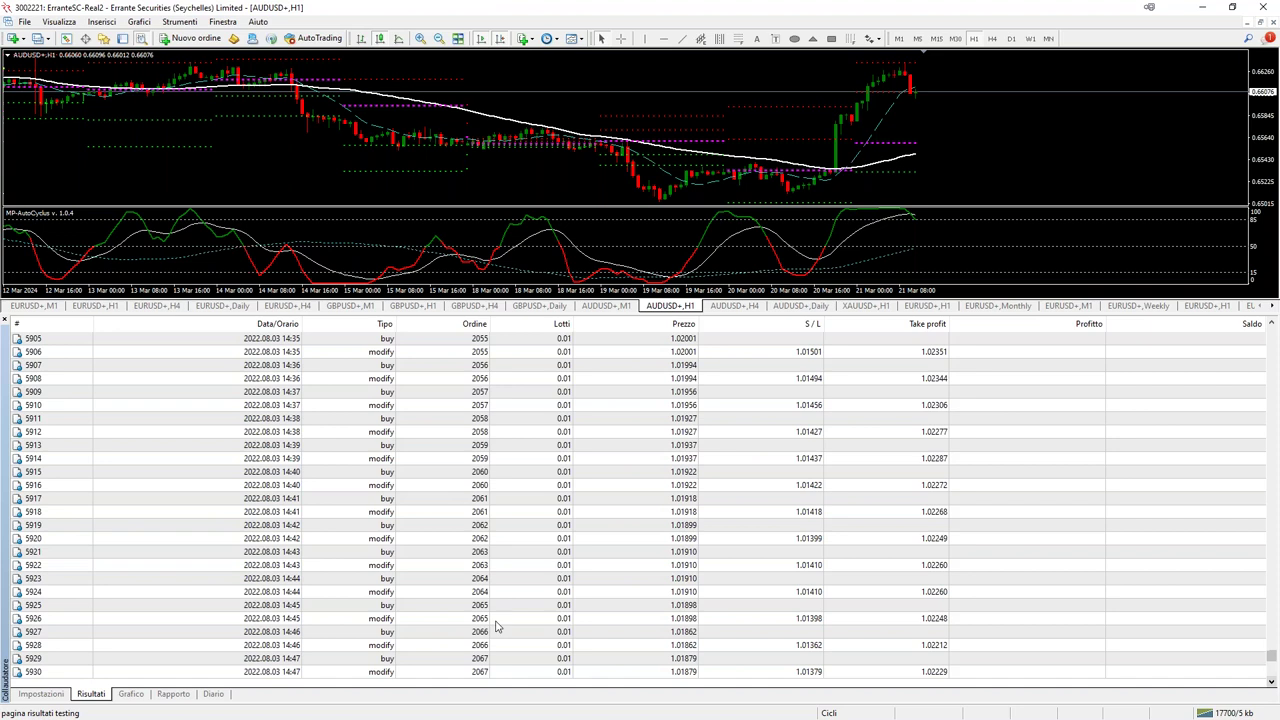
Examine the profits and running balance of the buy orders closed together at 14:48 on 3 August 2022.
scroll(470, 560, "down", 5)
scroll(449, 495, "down", 20)
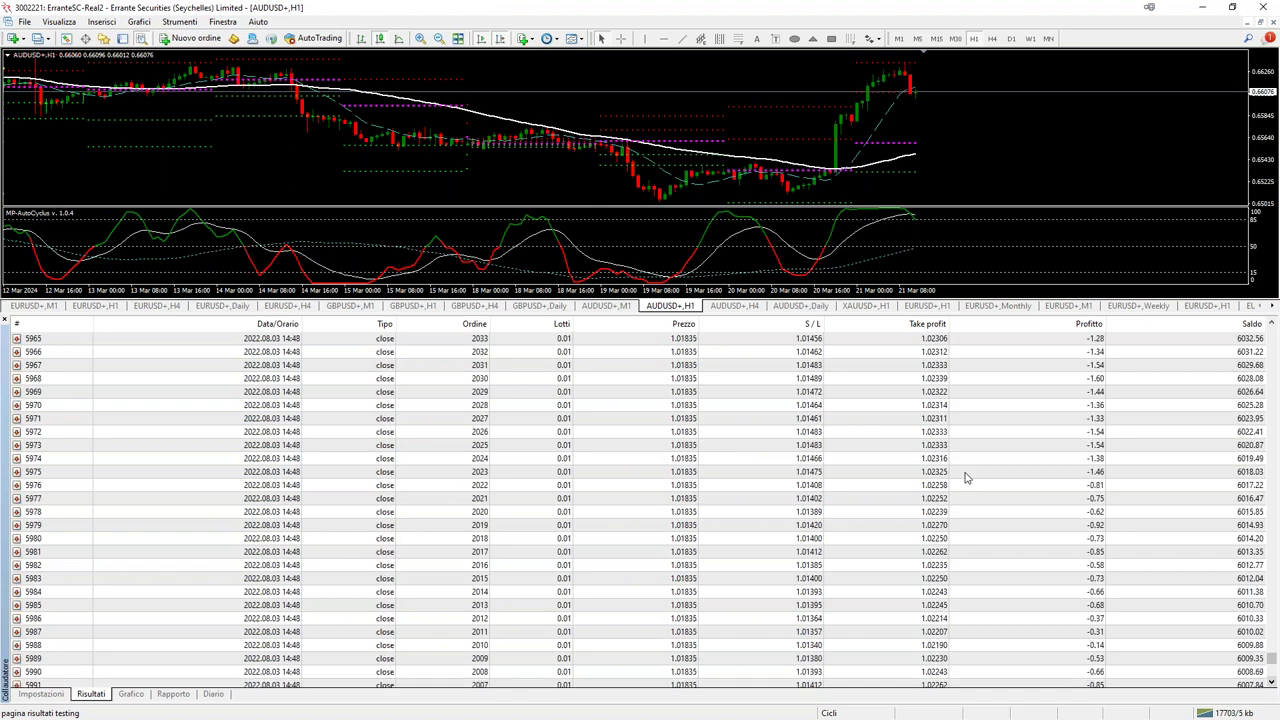
scroll(985, 548, "down", 20)
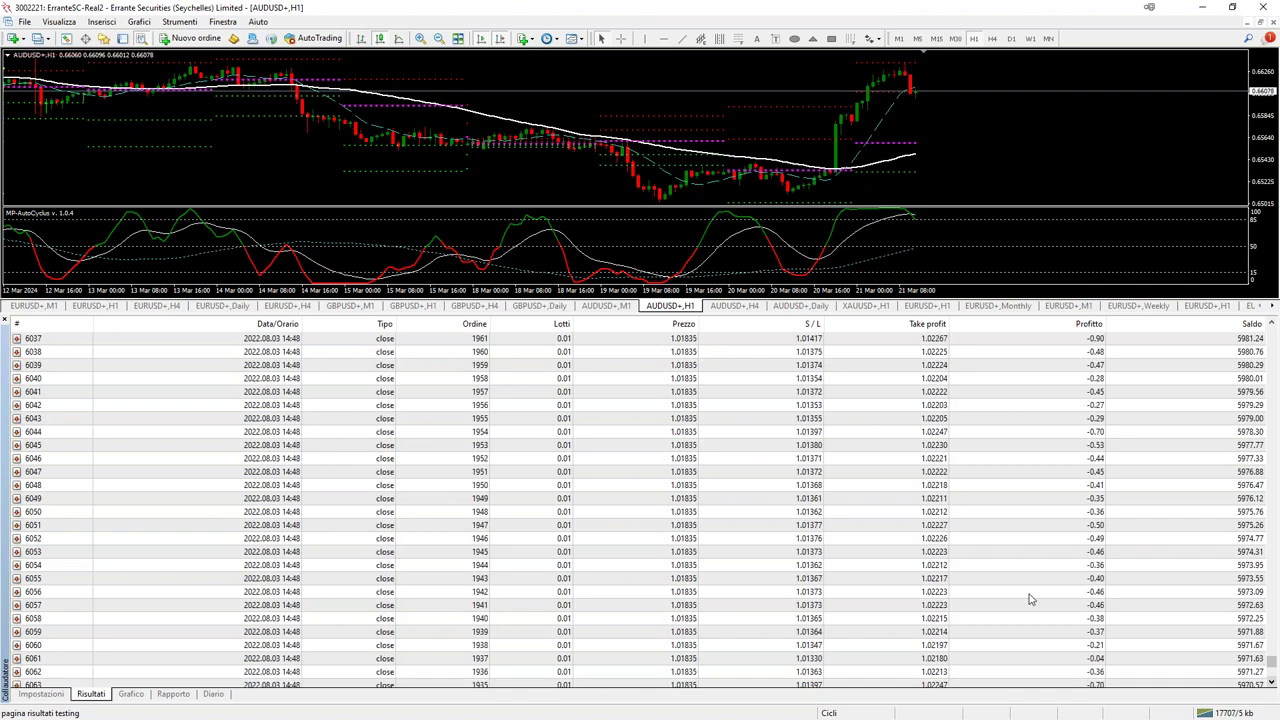
scroll(1030, 599, "down", 20)
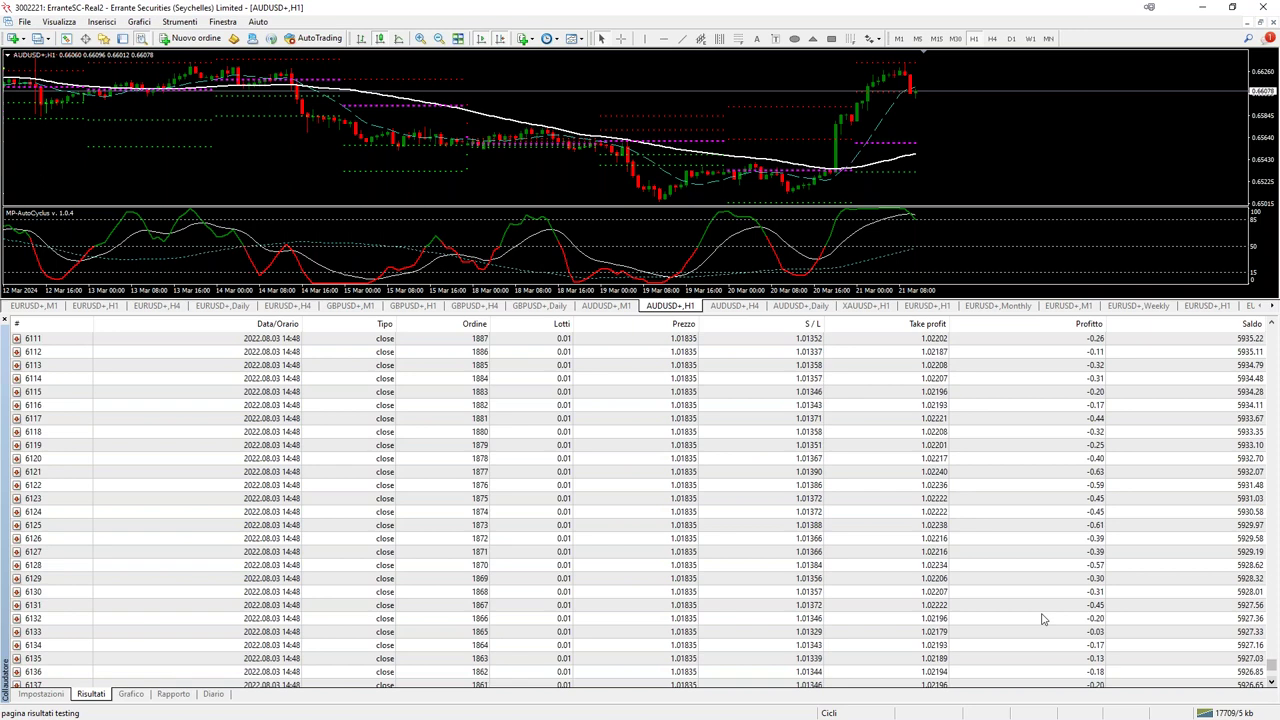
scroll(1053, 641, "down", 11)
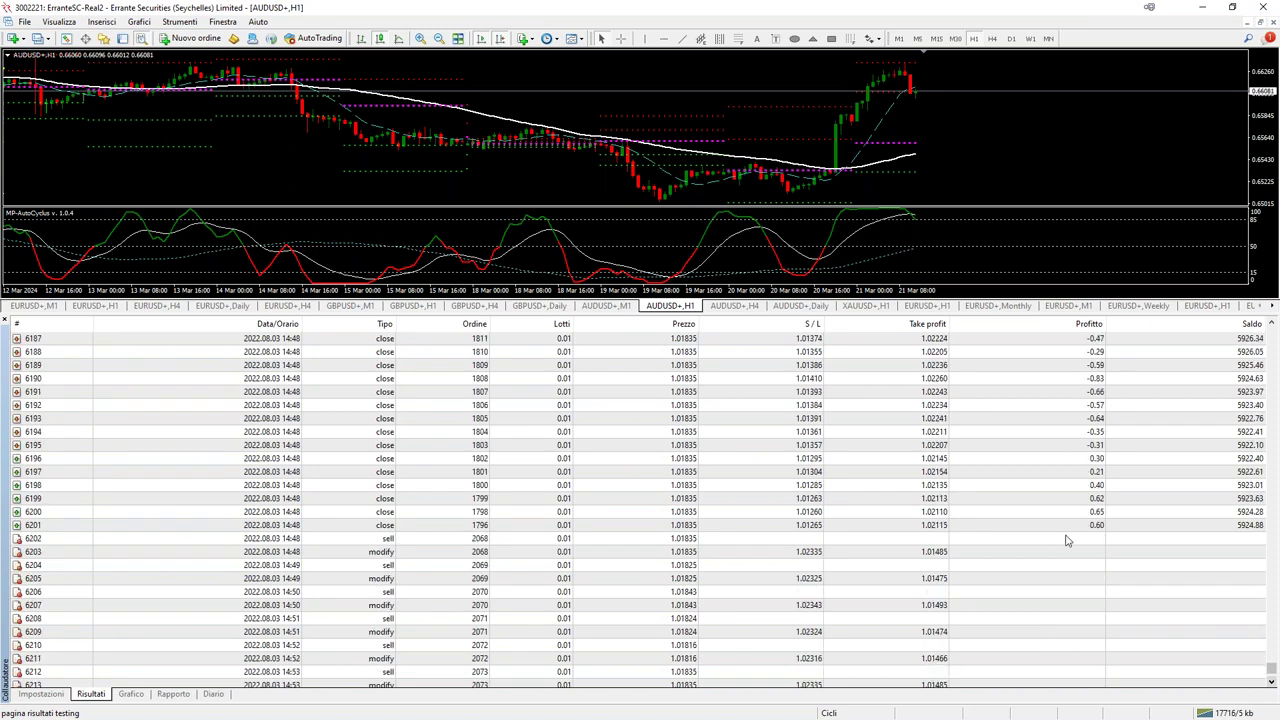
scroll(963, 548, "down", 6)
Show the backtest's balance graph, shrink the tester area to a thin strip and bring up the GBPUSD+ H1 chart.
left_click(130, 693)
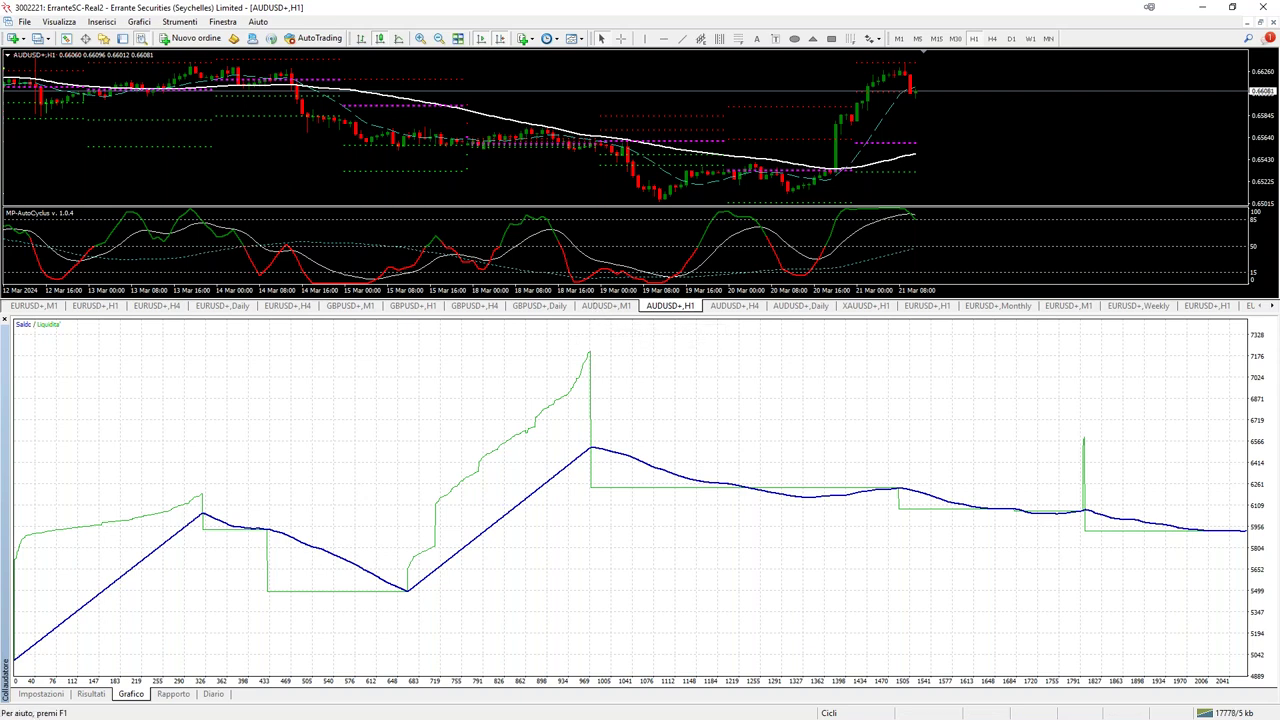
left_click_drag(586, 315, 580, 614)
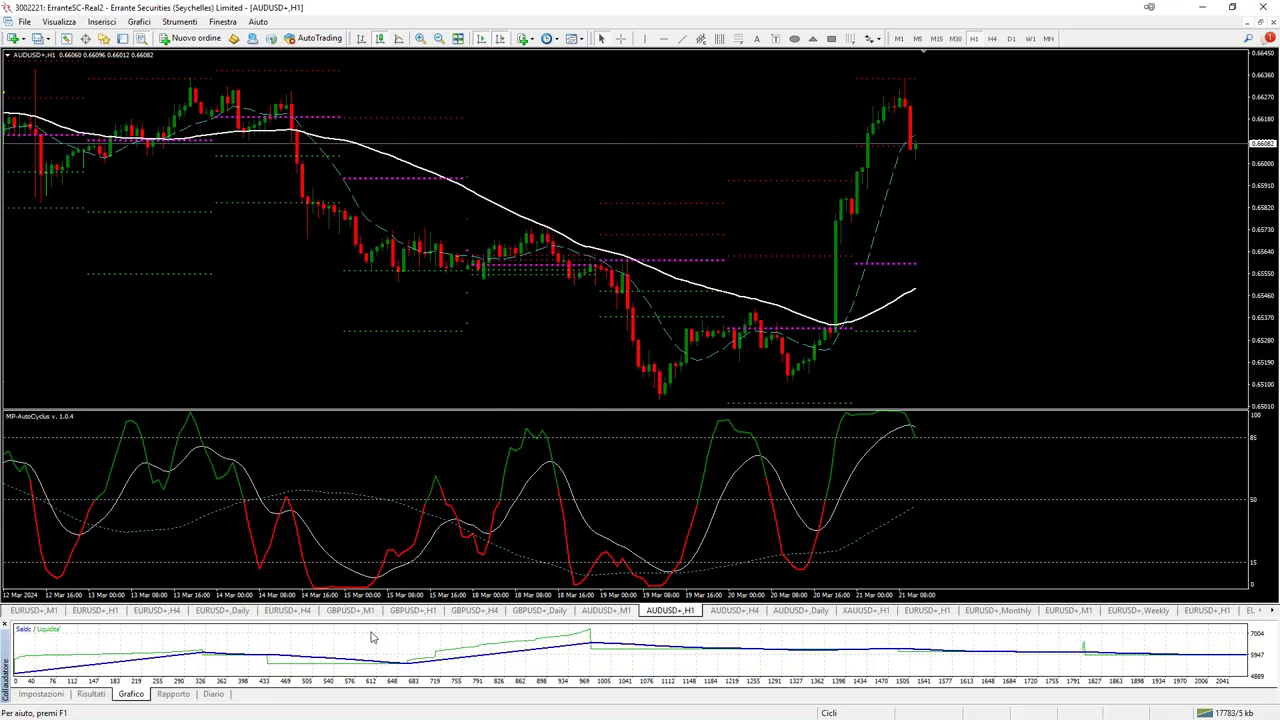
left_click(539, 610)
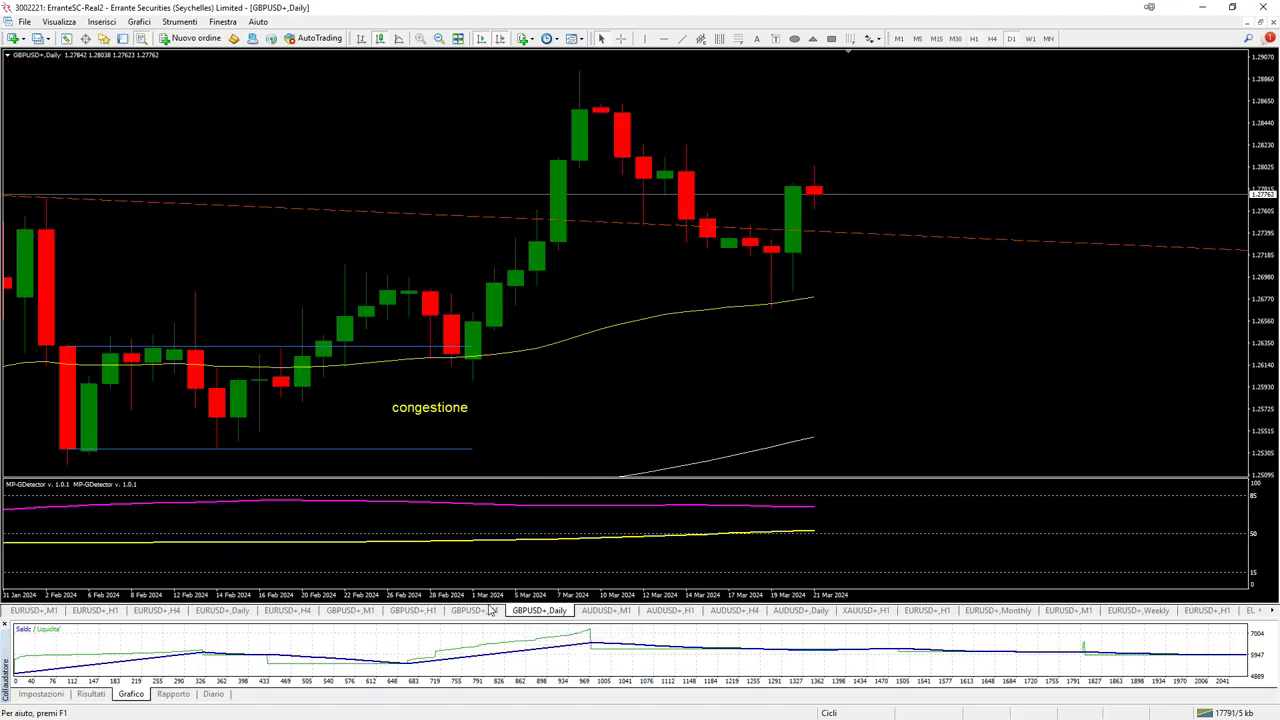
left_click(490, 610)
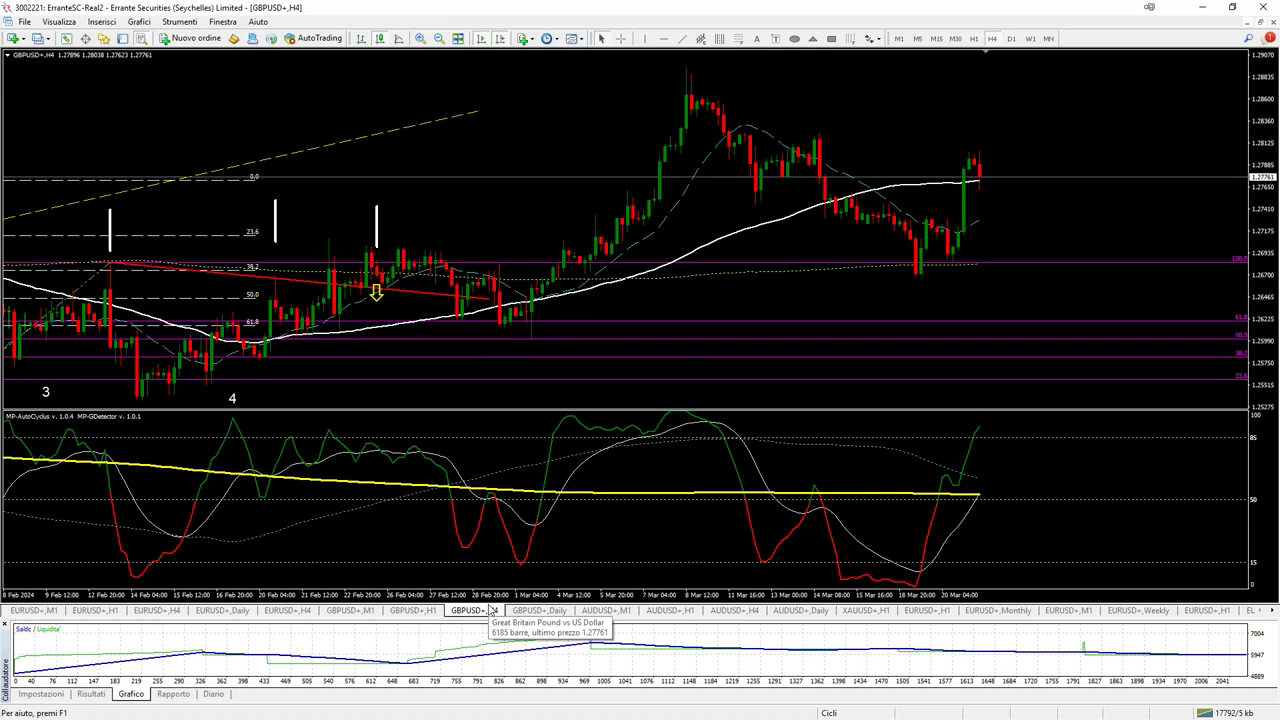
left_click(418, 610)
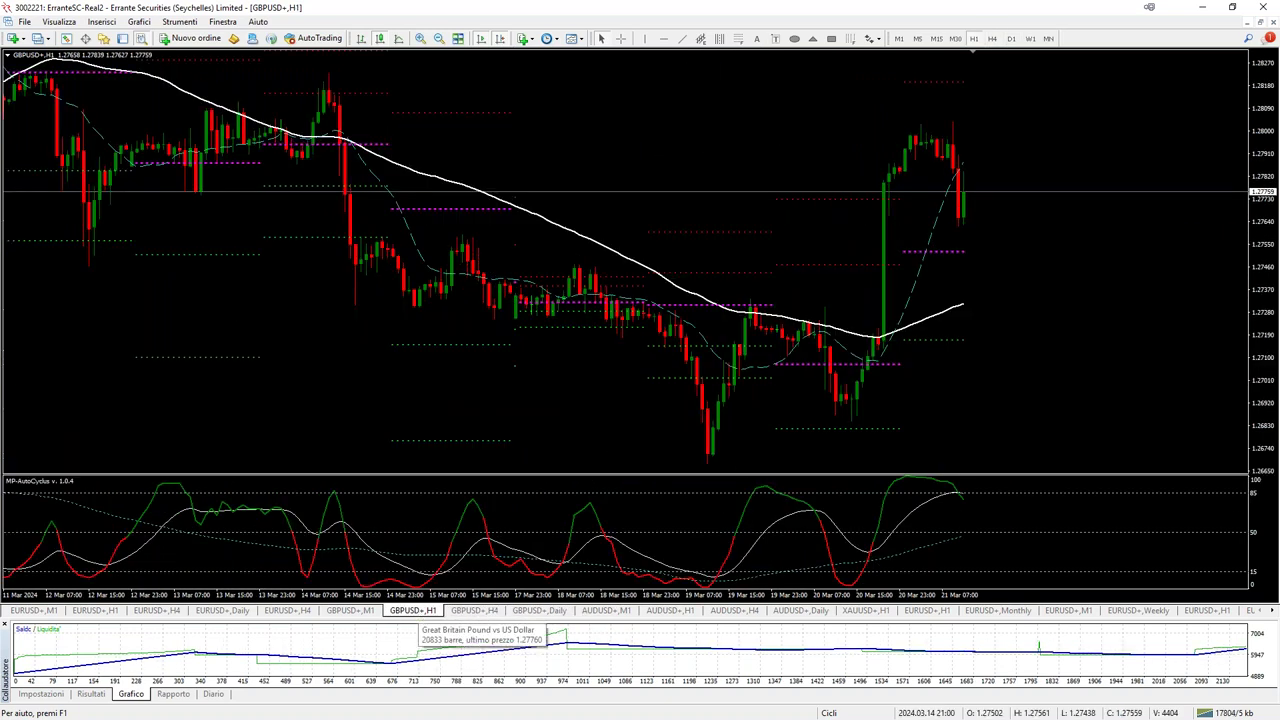
Place a vertical line at 10:00 on 19 March 2024, by the price low on the GBPUSD+ H1 chart.
middle_click(707, 447)
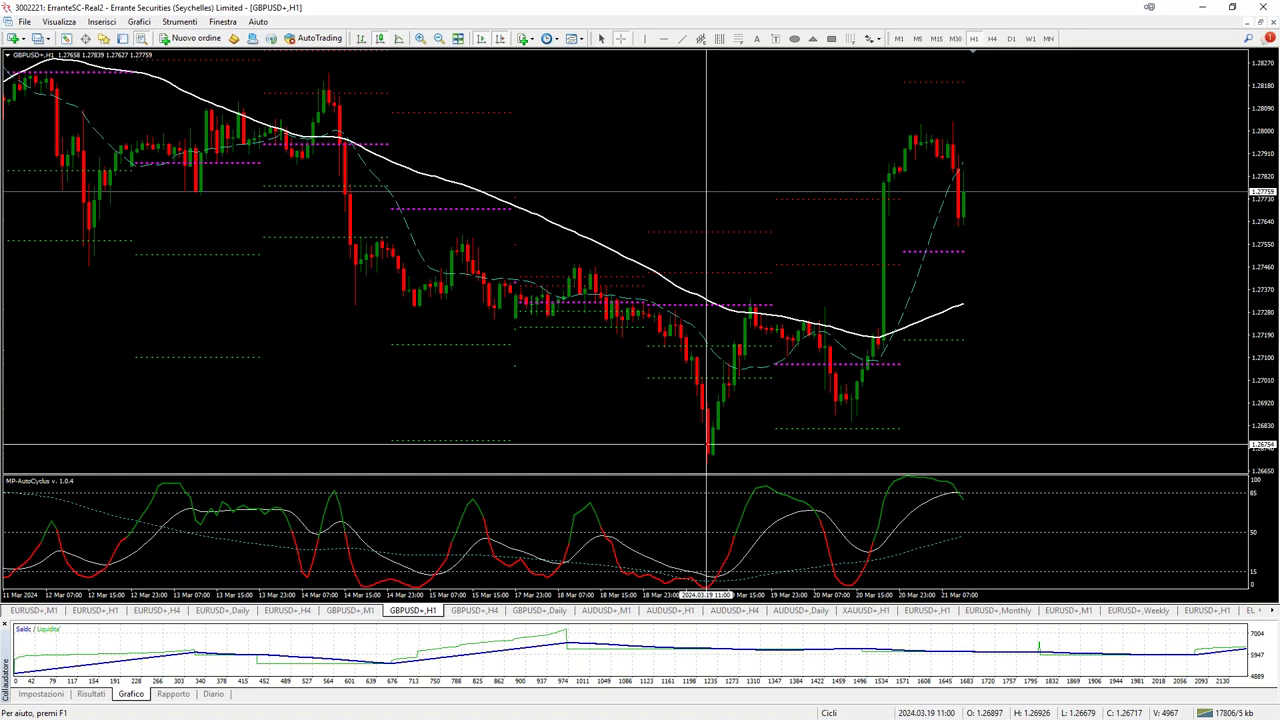
left_click(707, 447)
left_click(652, 38)
left_click(697, 192)
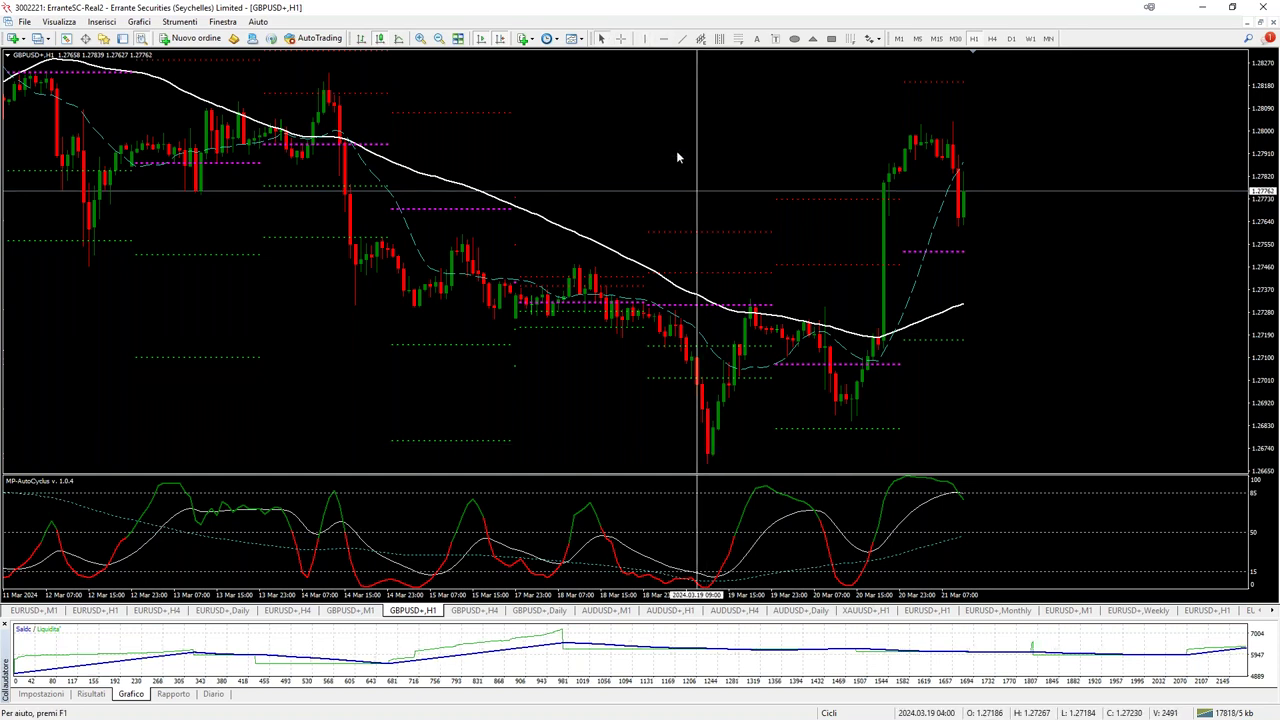
left_click_drag(690, 135, 706, 112)
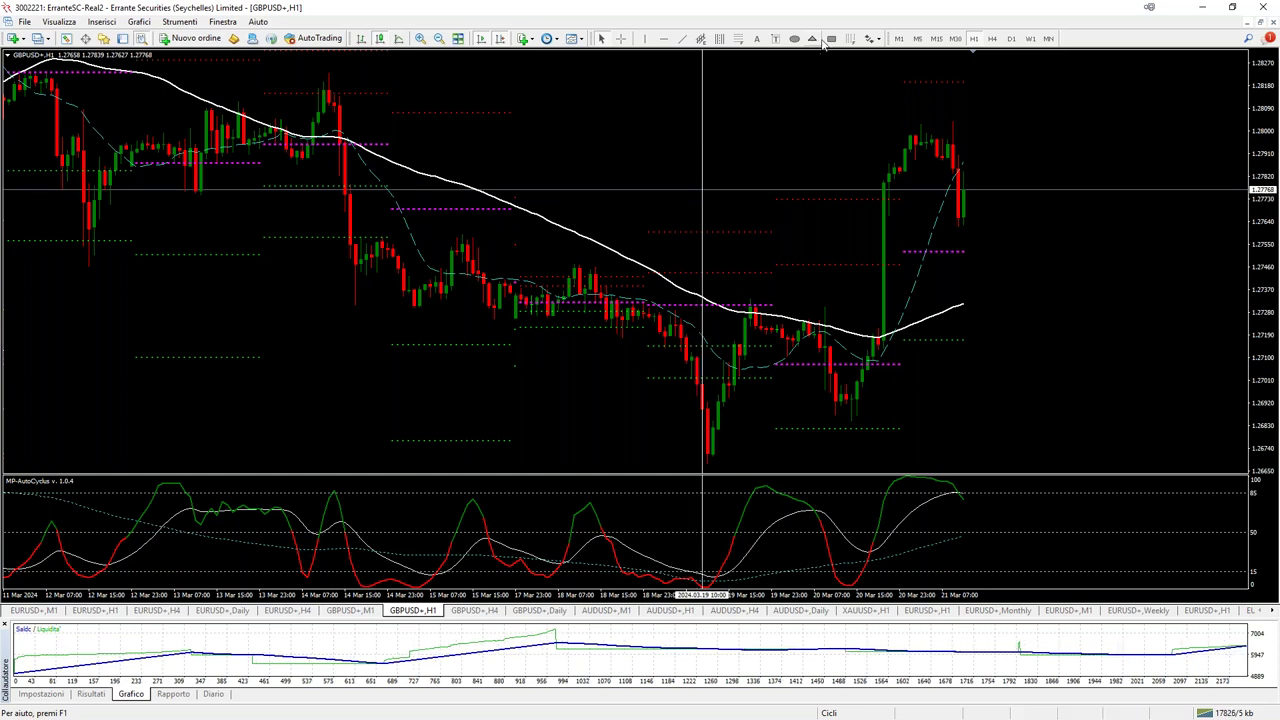
Draw a rectangle around the 19 March low and make it an unfilled DodgerBlue outline.
left_click_drag(716, 461, 743, 443)
right_click(743, 443)
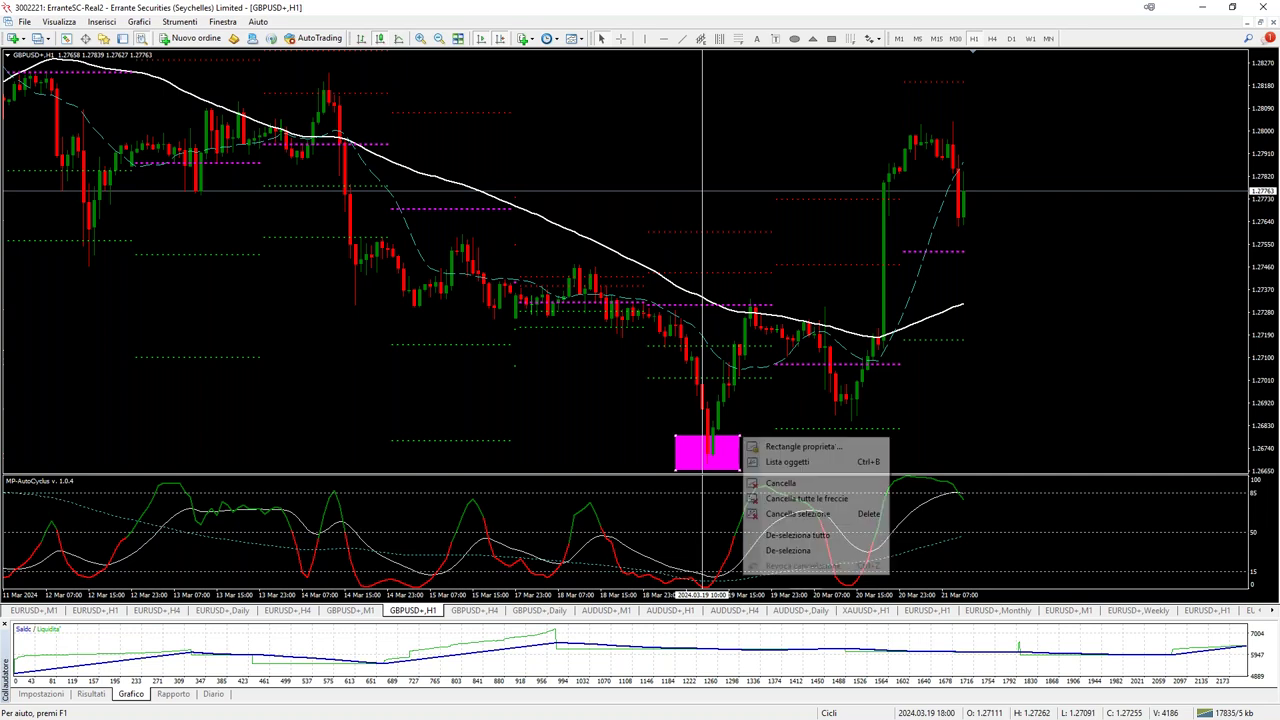
left_click(750, 448)
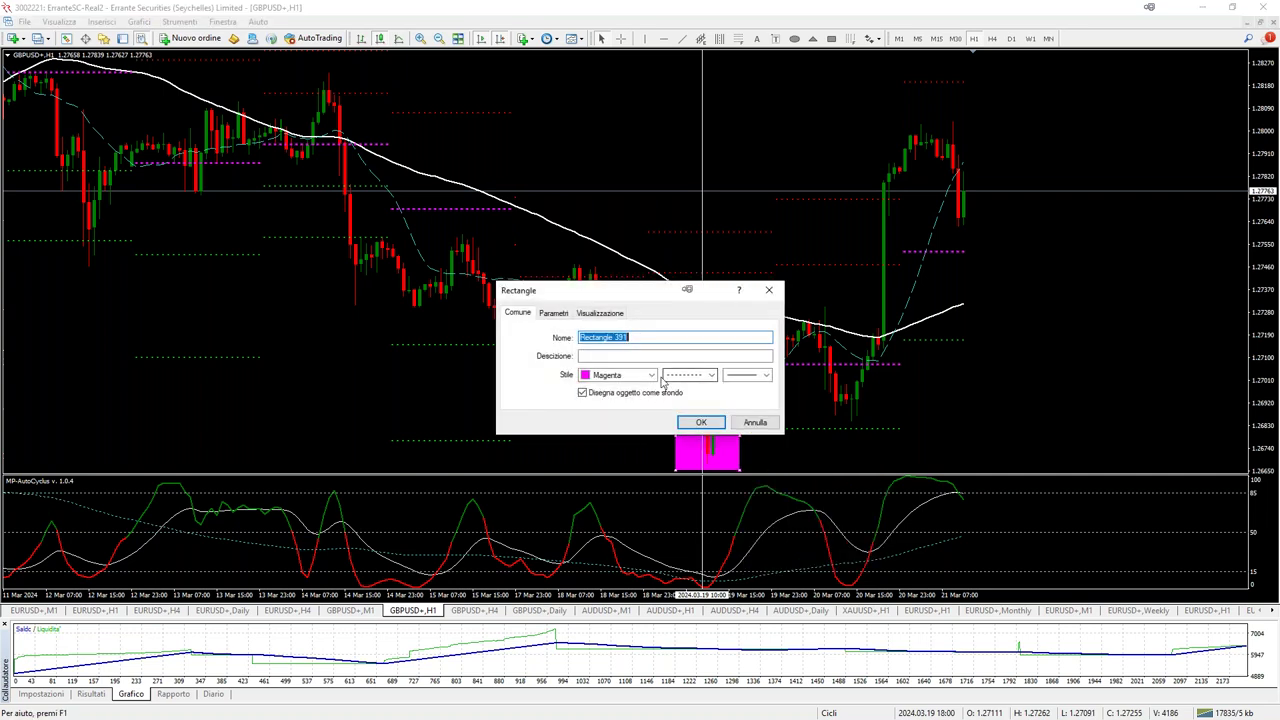
left_click(650, 375)
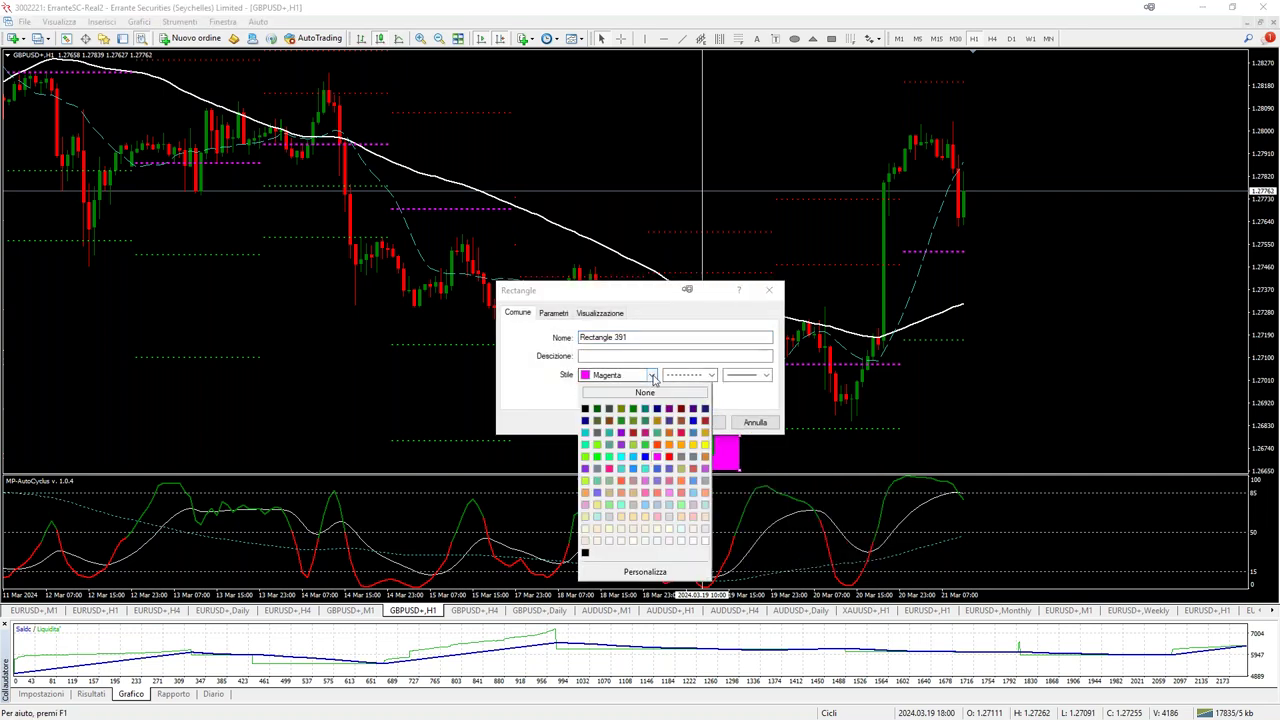
left_click(637, 470)
left_click(675, 393)
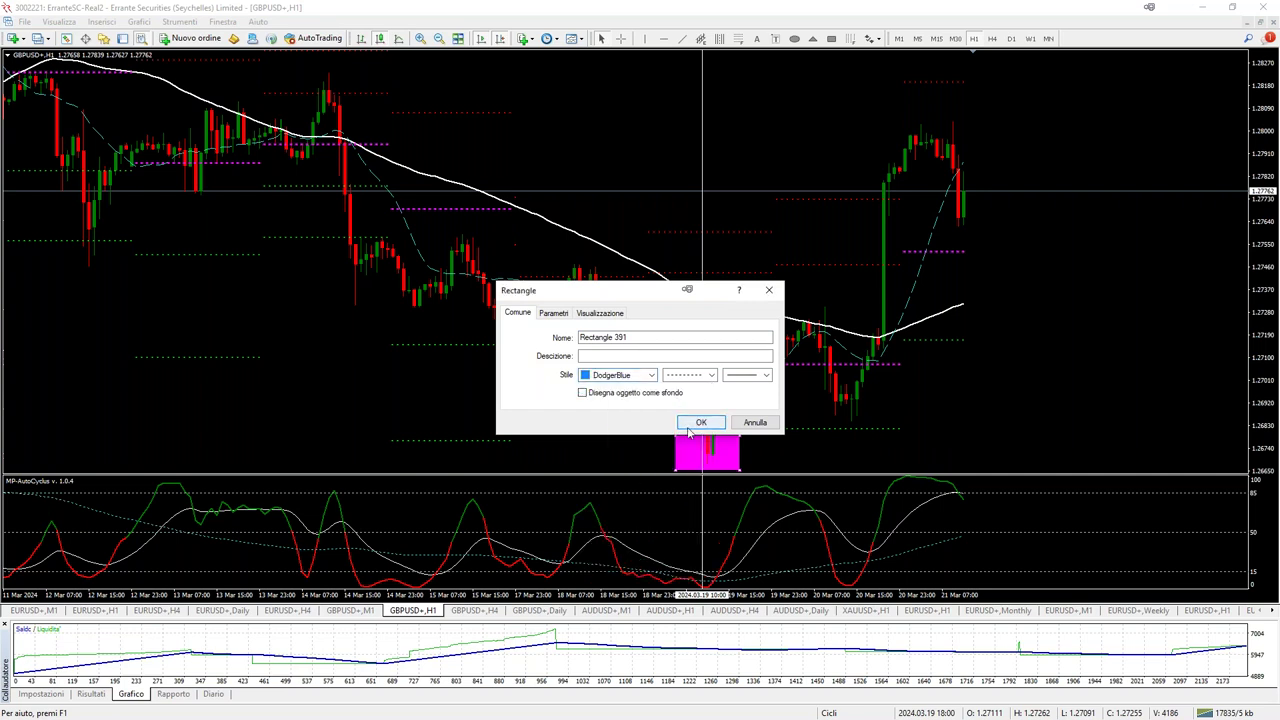
left_click(699, 422)
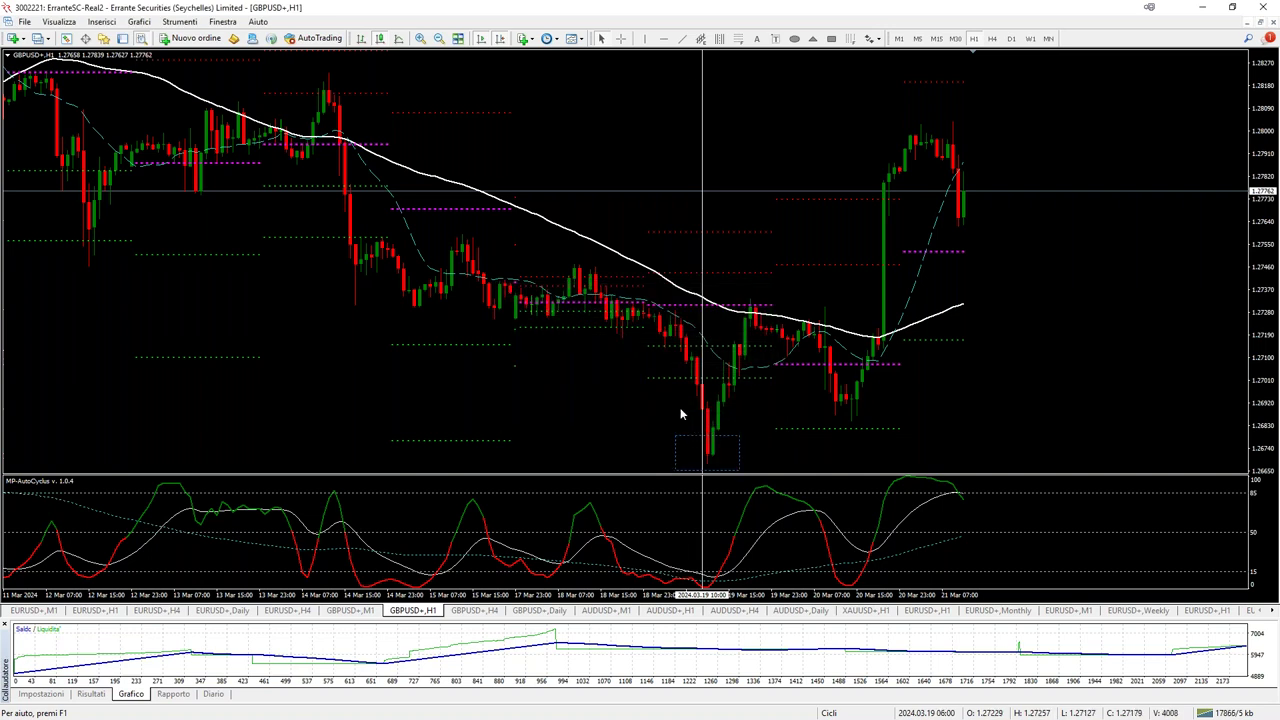
Add the text label "1" just beside the 20 March low on the GBPUSD+ H1 chart.
left_click(776, 38)
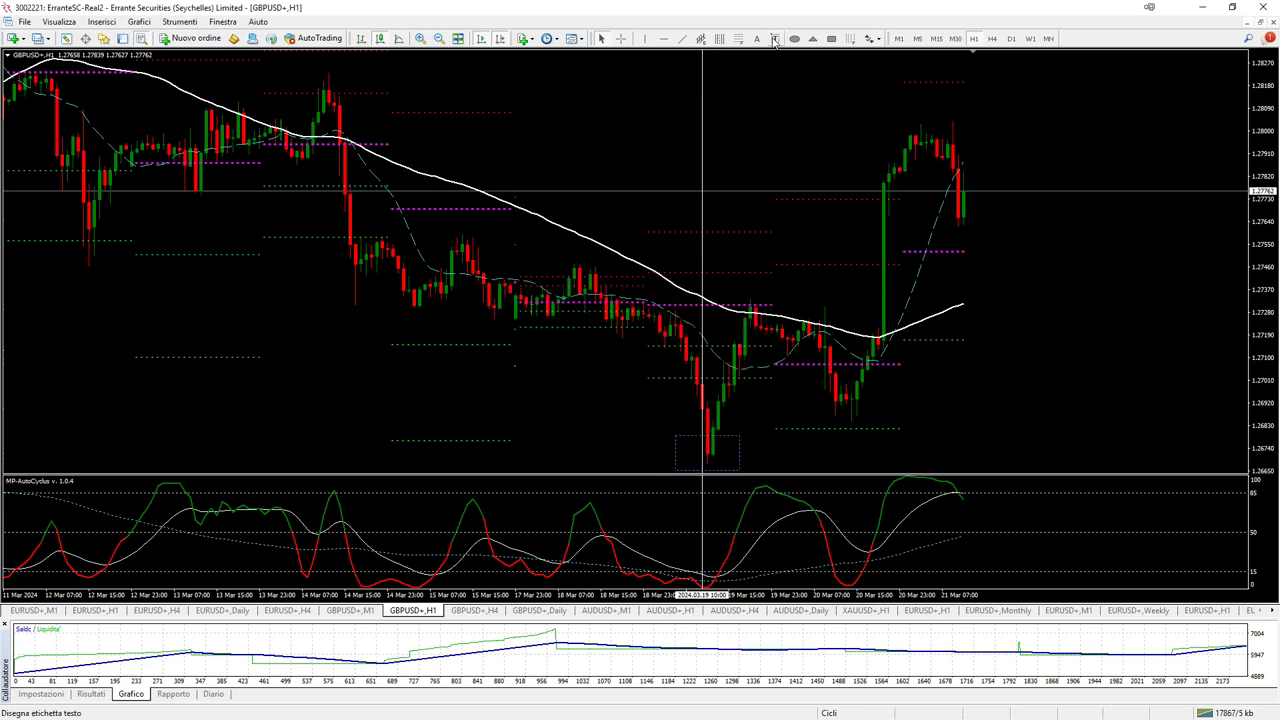
left_click(842, 305)
key("Tab")
type("1")
key("Return")
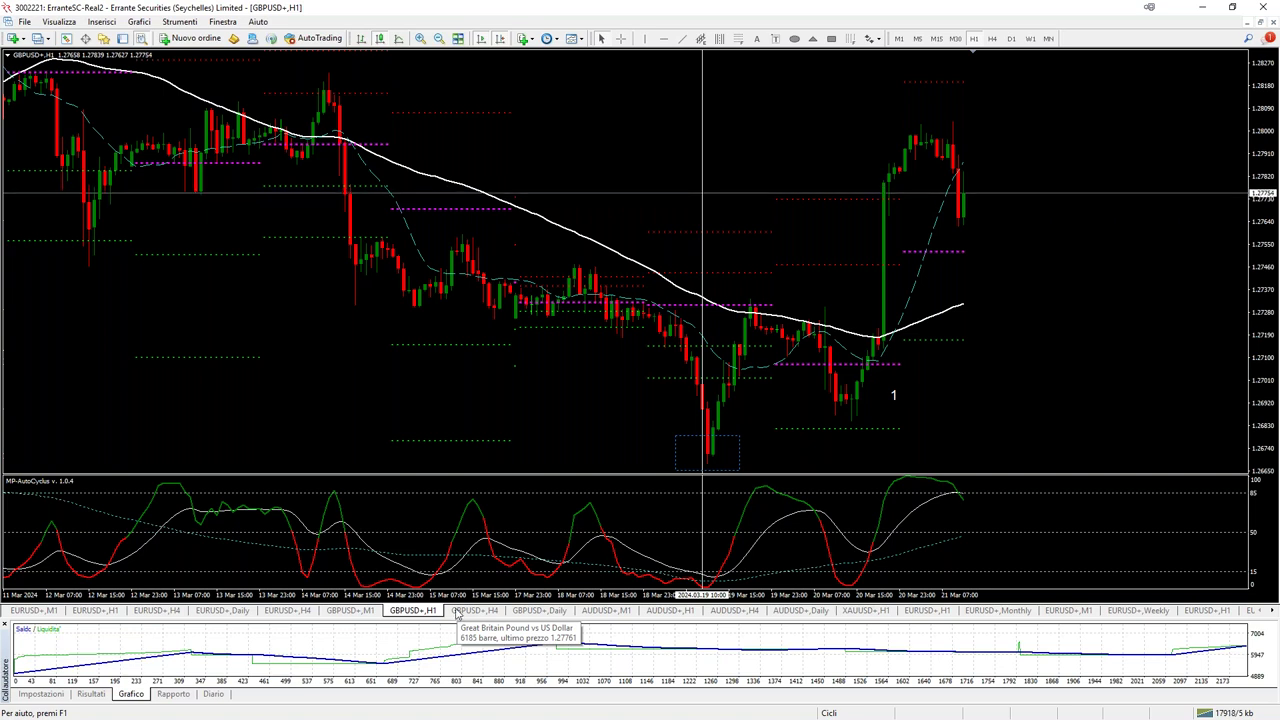
Compare the 19 March 2024 low on the GBPUSD+ H4 and H1 charts.
left_click(456, 612)
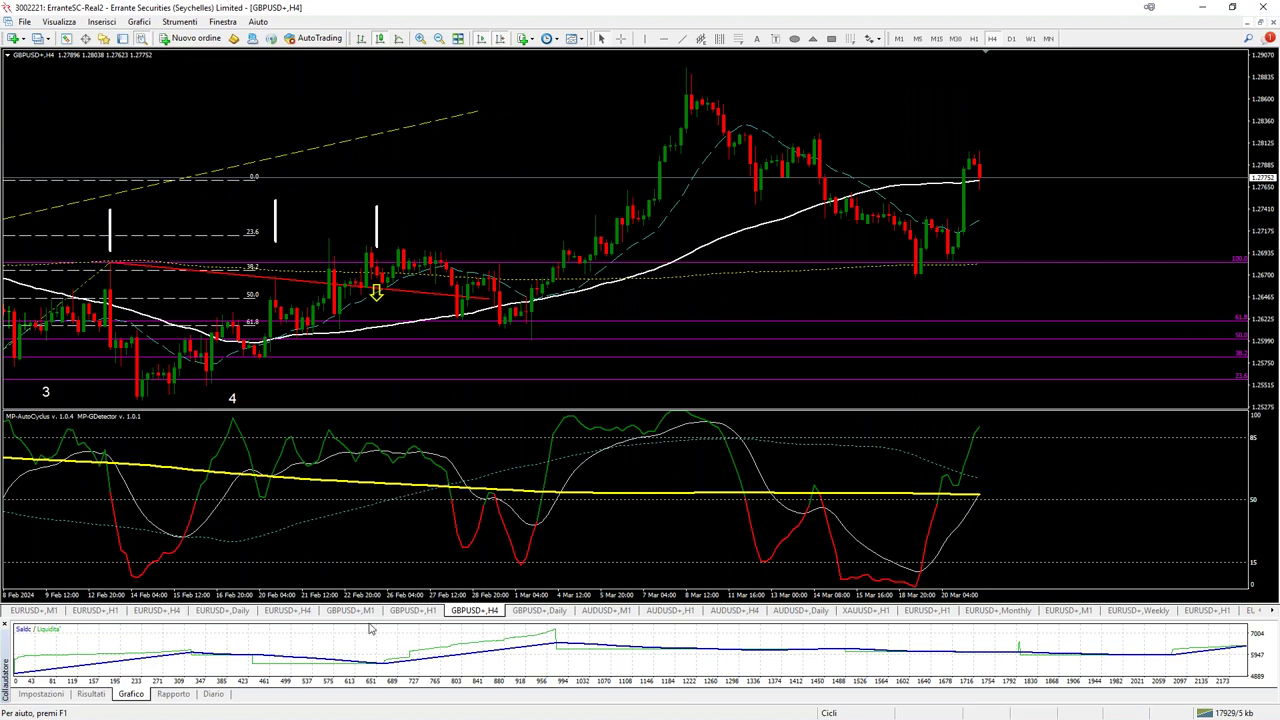
left_click(412, 610)
middle_click(703, 440)
mouse_move(703, 440)
left_mouse_down()
mouse_move(871, 440)
mouse_move(707, 440)
left_mouse_up()
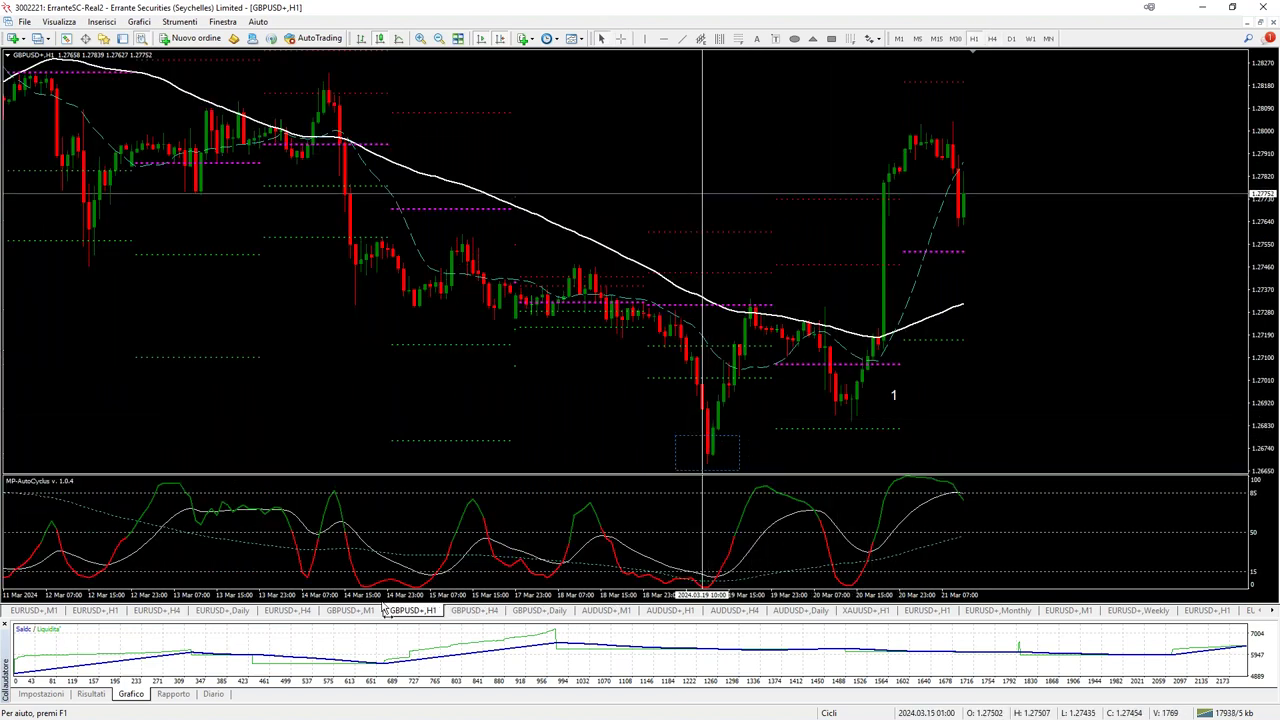
Place a vertical line at 04:00 on 19 March 2024, by the price low on the GBPUSD+ H4 chart.
left_click(474, 610)
middle_click(915, 286)
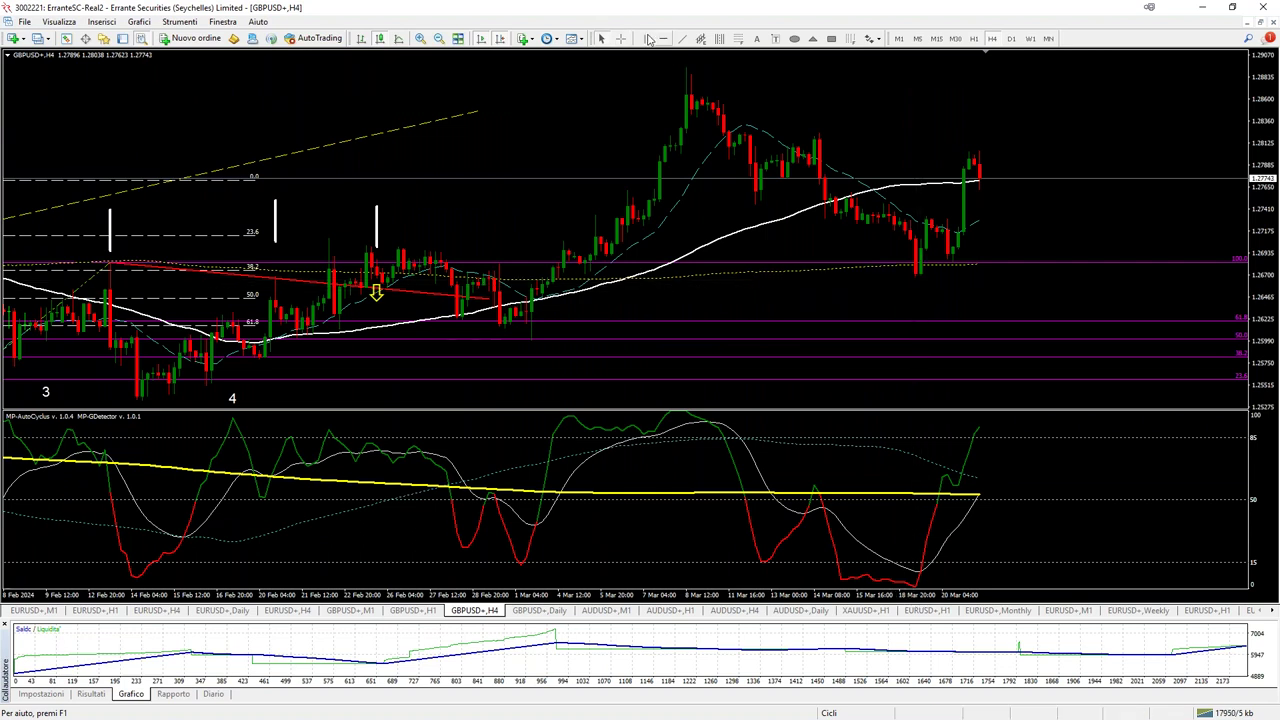
left_click(640, 39)
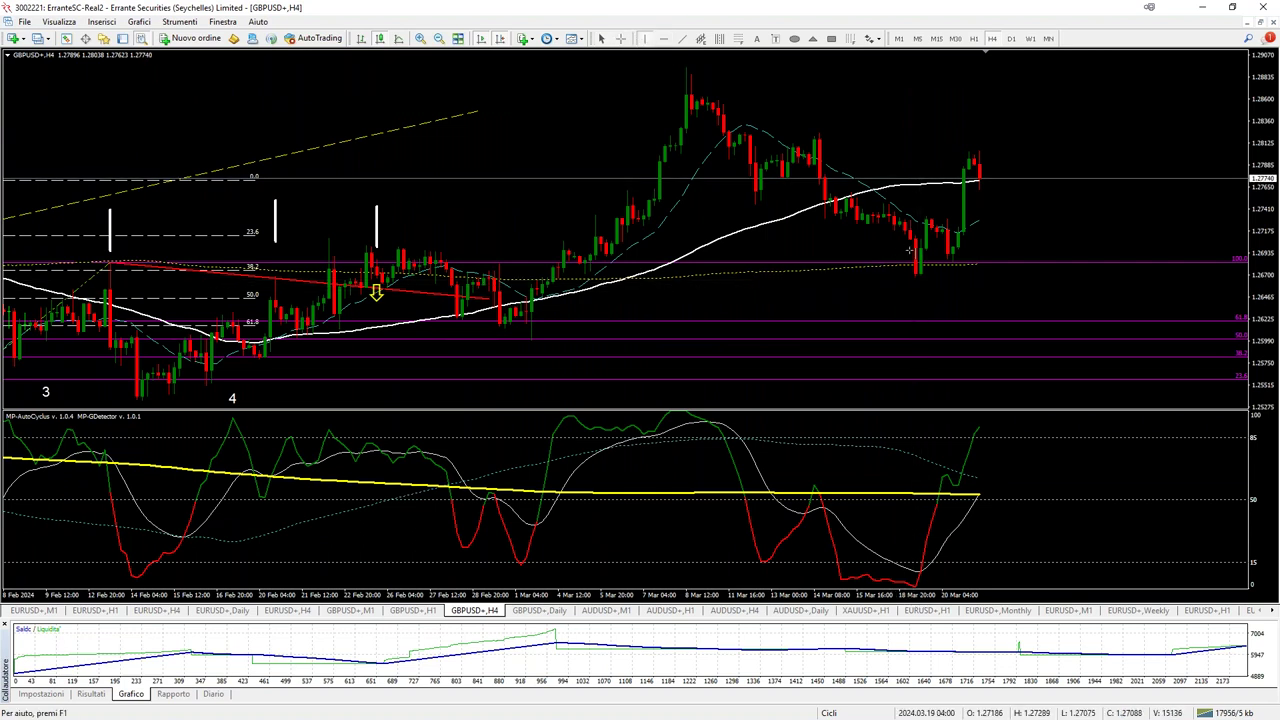
left_click(910, 455)
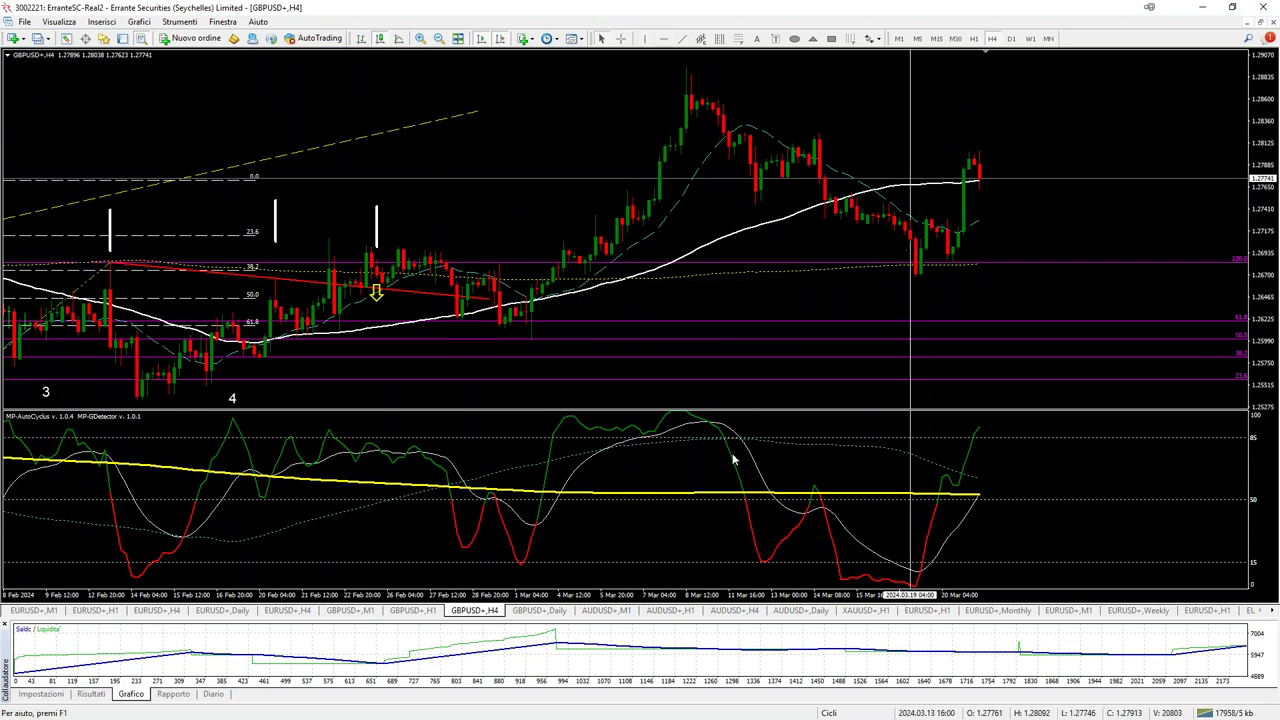
left_click(437, 38)
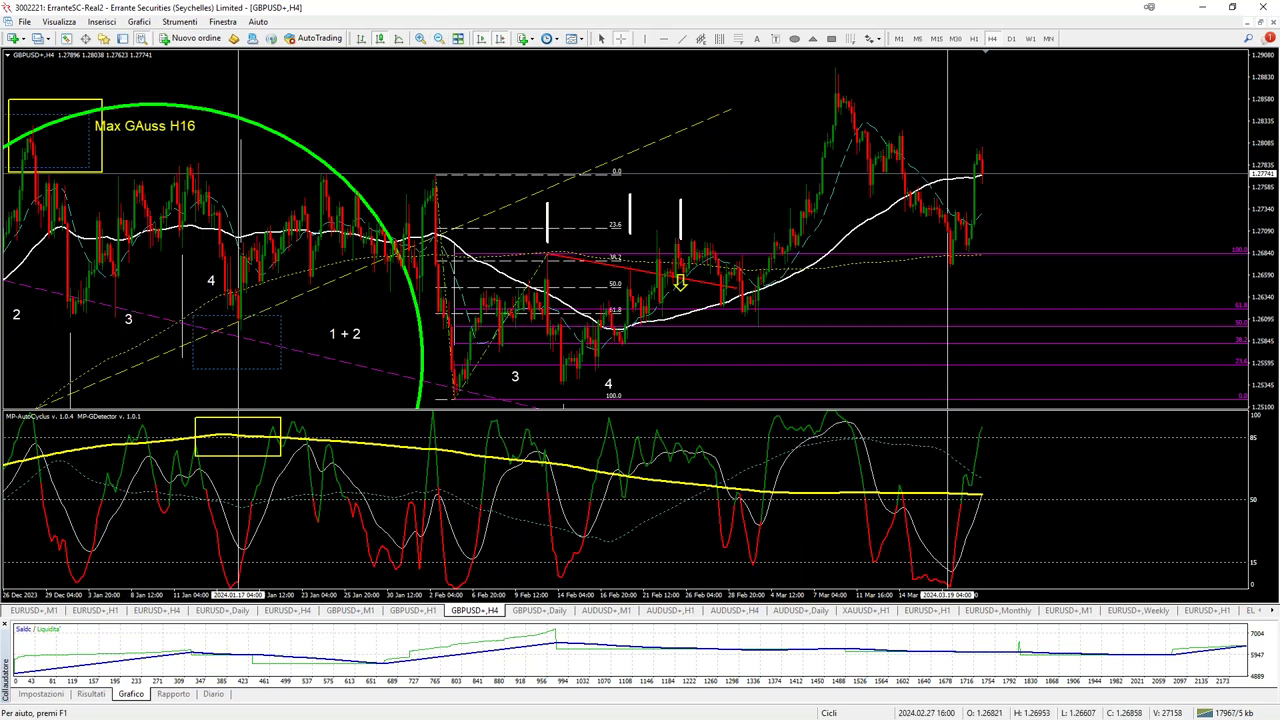
Measure the spacing between the 14 February, late-February and 19 March lows on the GBPUSD+ H4 chart.
left_click_drag(563, 380, 740, 315)
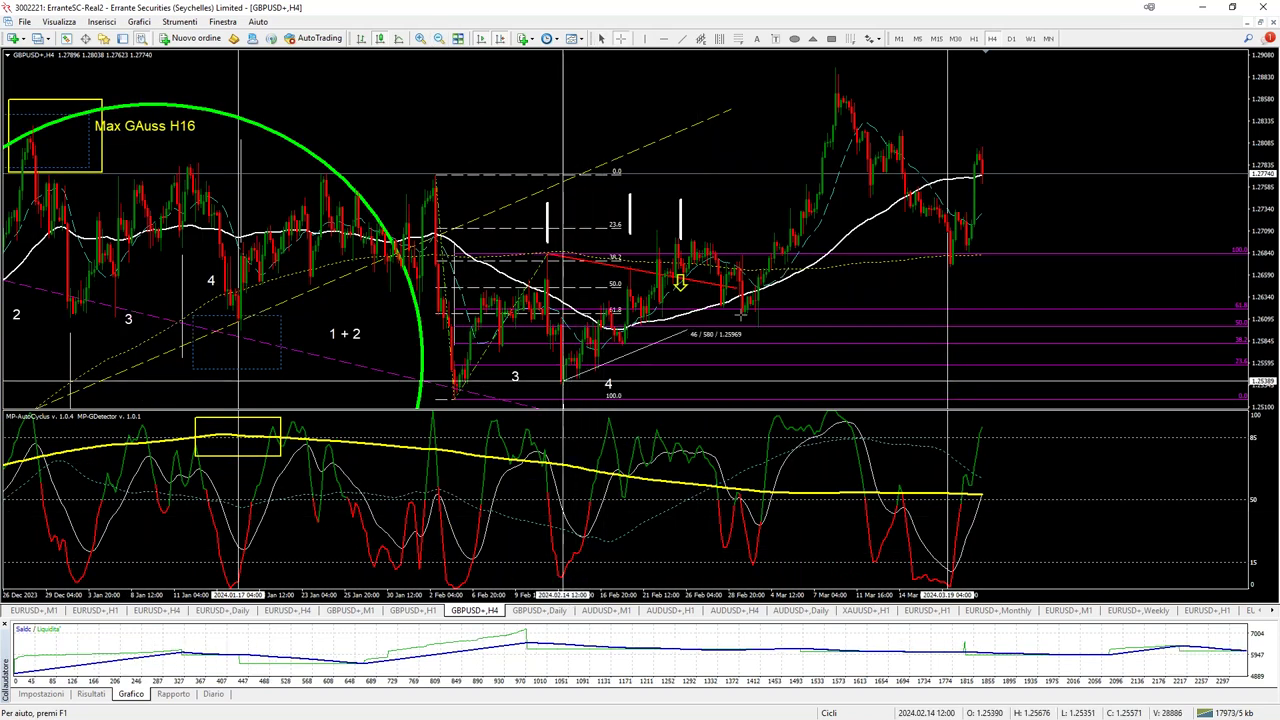
left_click_drag(881, 242, 756, 307)
left_click_drag(948, 266, 948, 263)
Add the text label "3" just beyond and below the 19 March low on the GBPUSD+ H4 chart.
left_click(758, 38)
left_click(1006, 283)
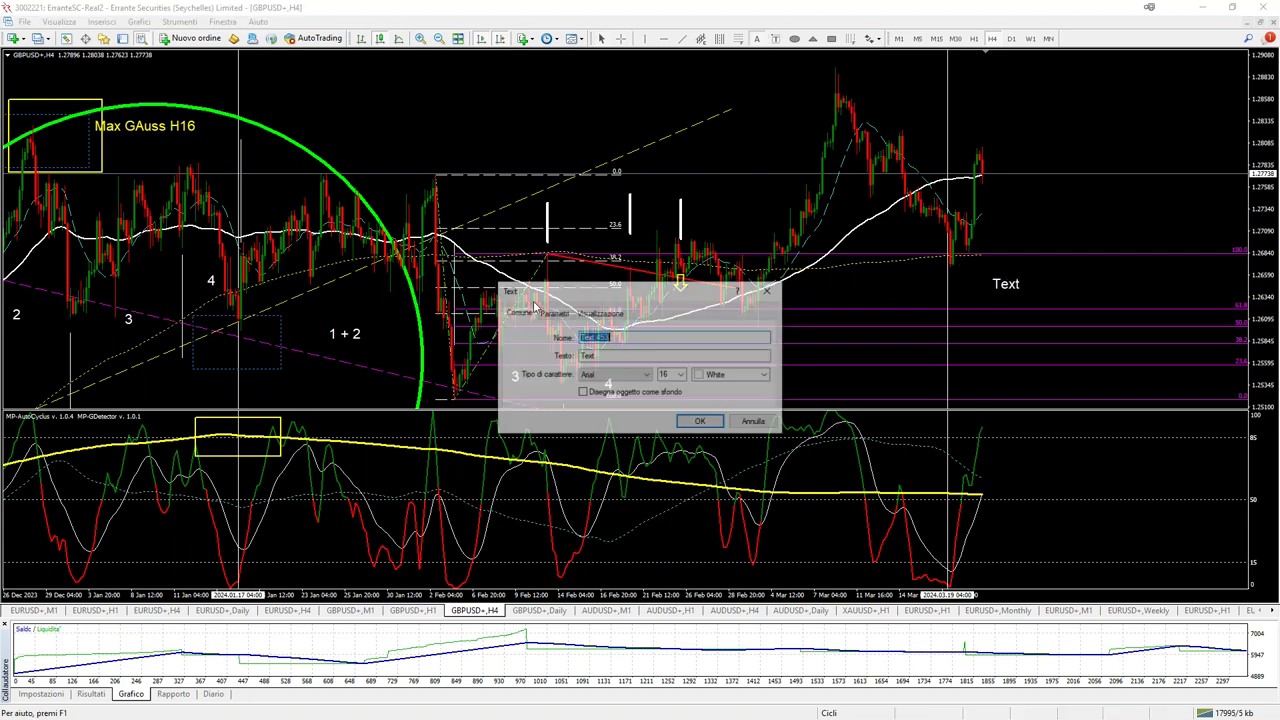
key("Tab")
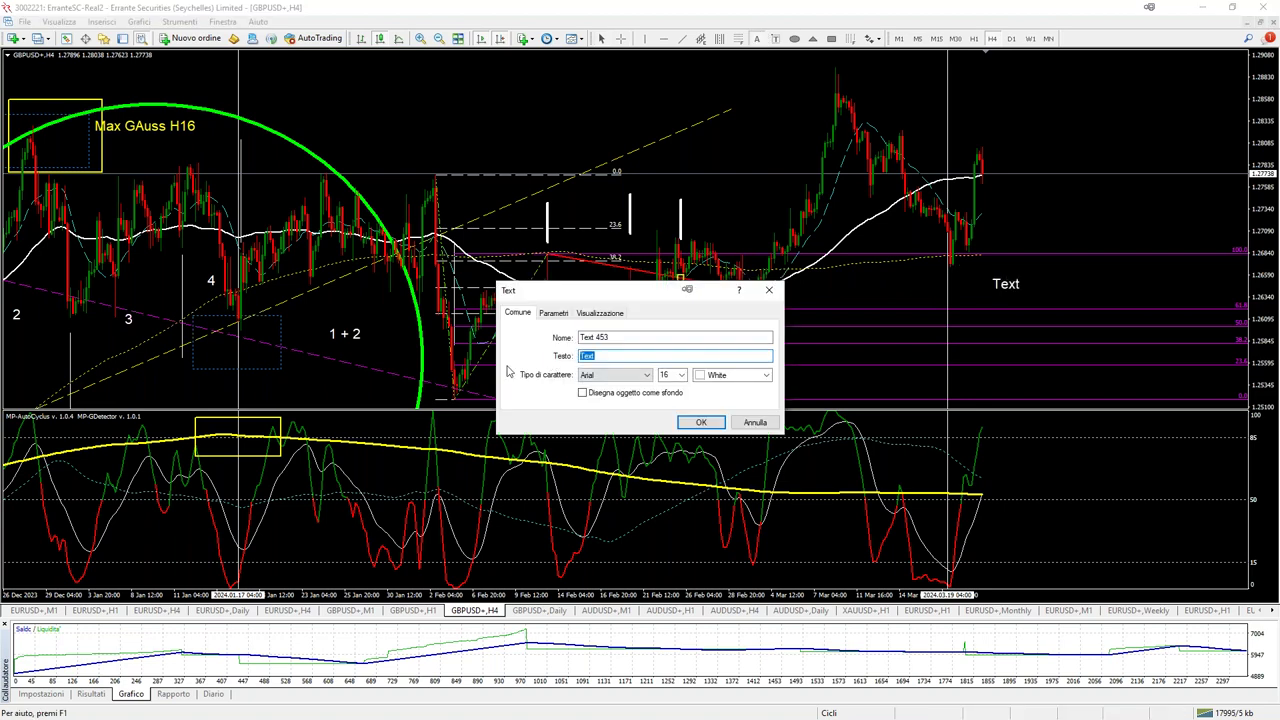
type("3")
left_click(703, 424)
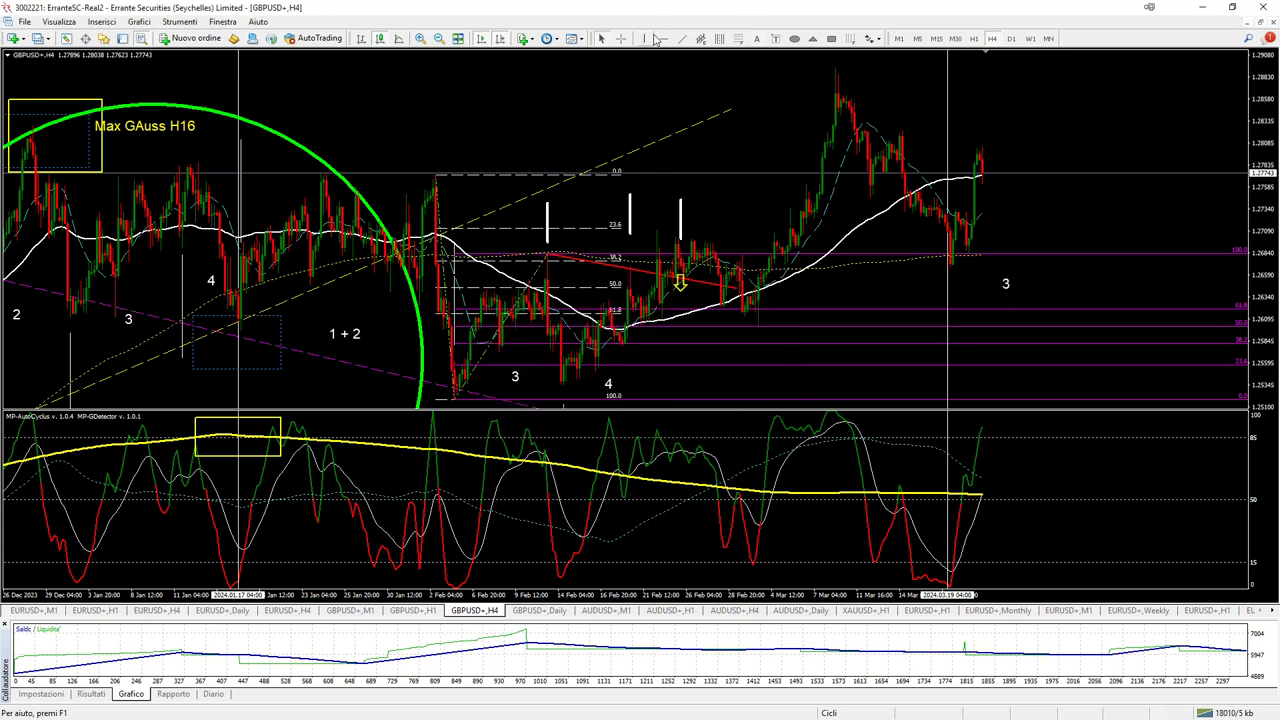
Place a vertical line at 08:00 on 14 February 2024 and replace the nearby "4" label with the text "1".
left_click(561, 365)
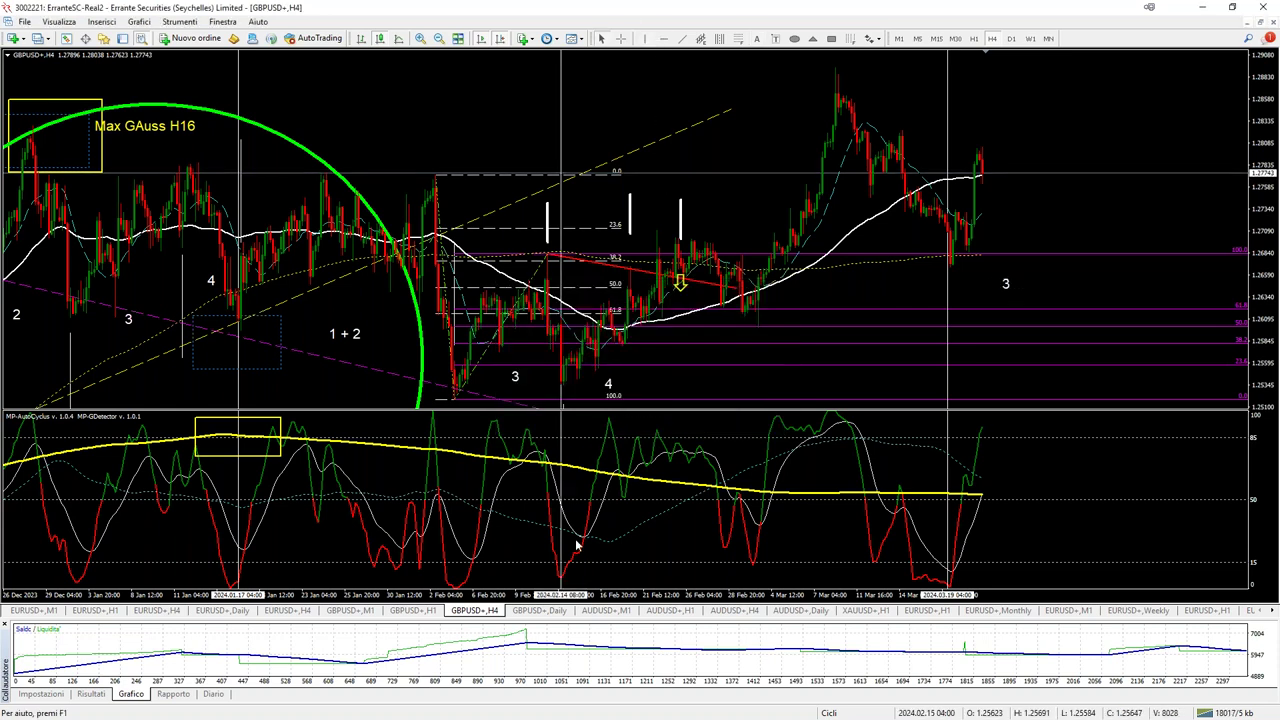
right_click(608, 382)
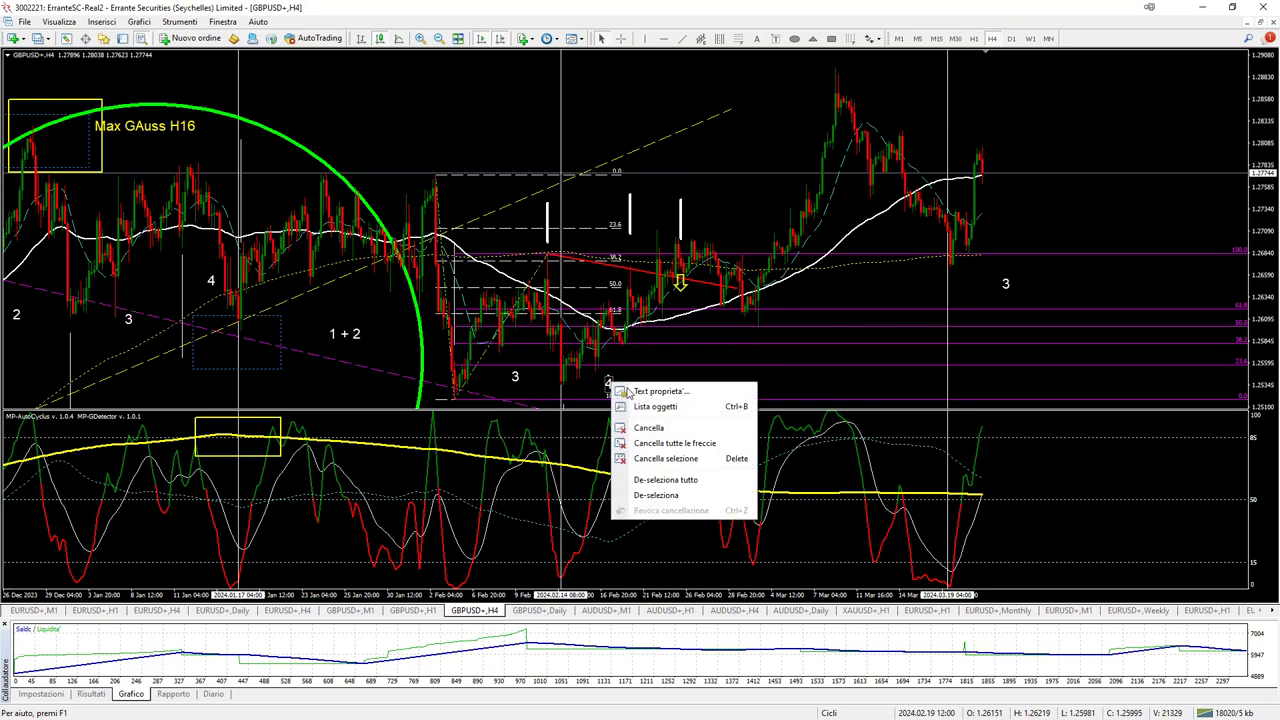
left_click(645, 428)
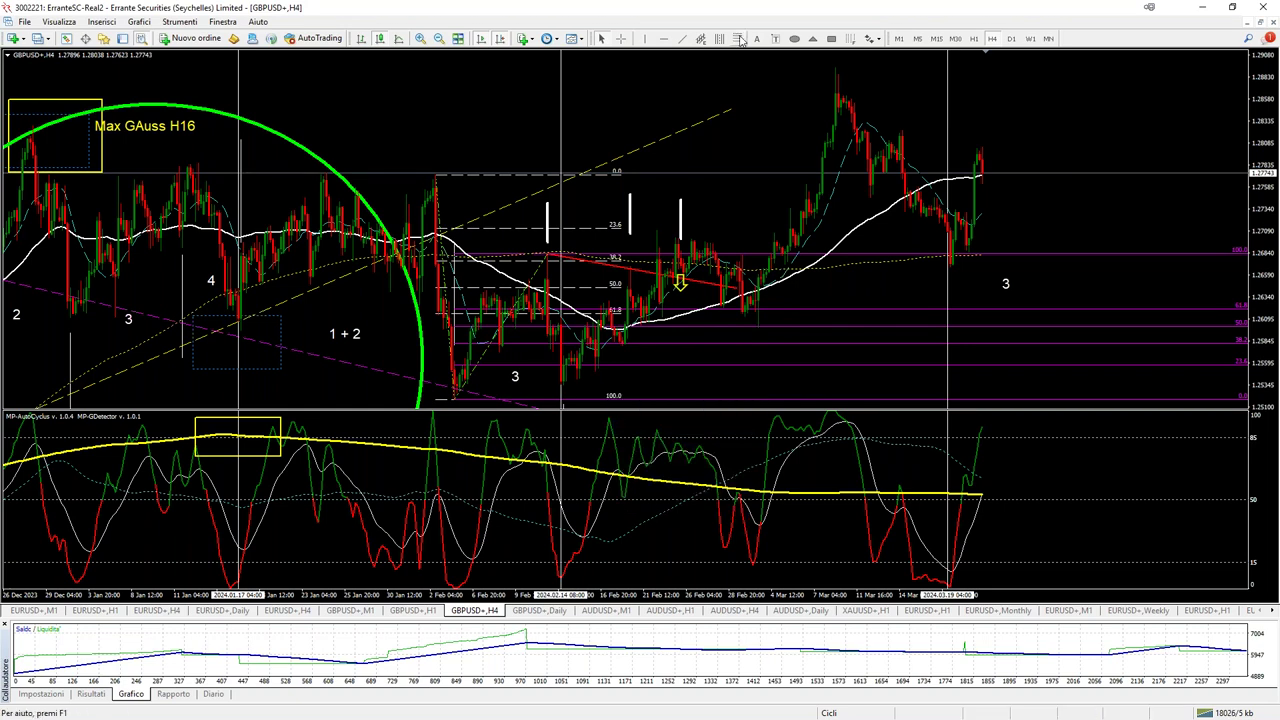
left_click(757, 38)
left_click(659, 374)
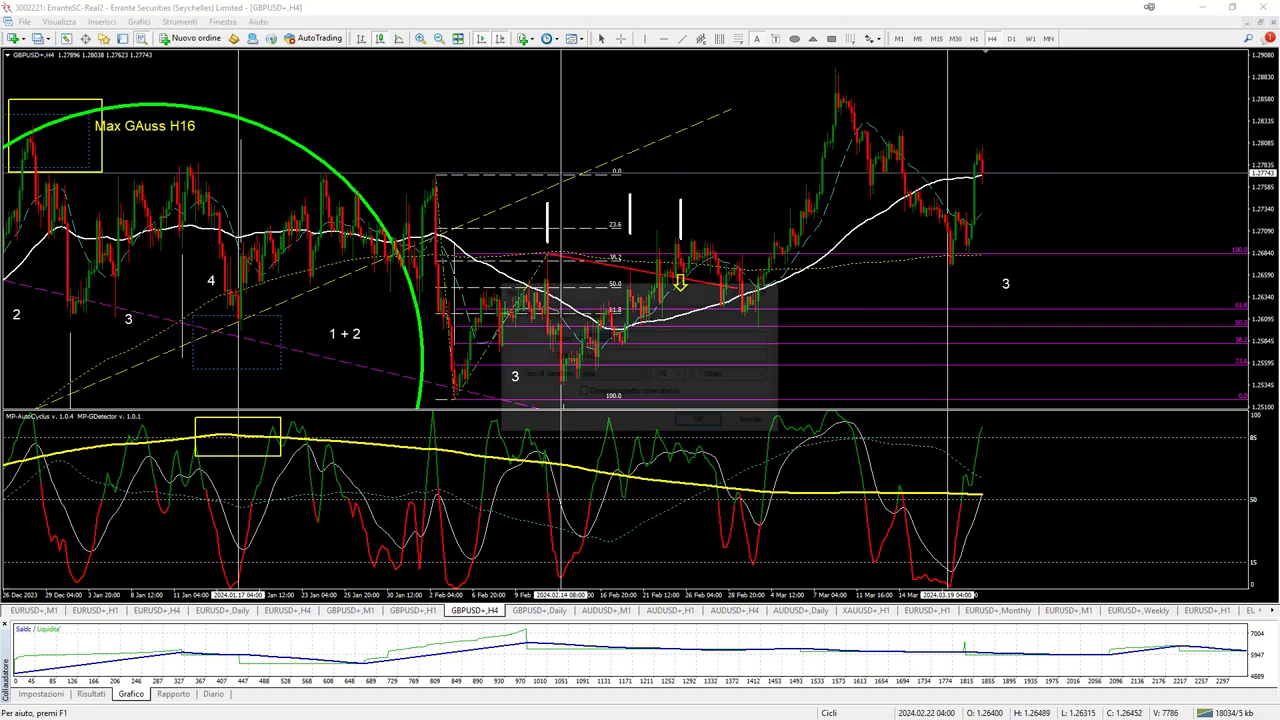
key("Tab")
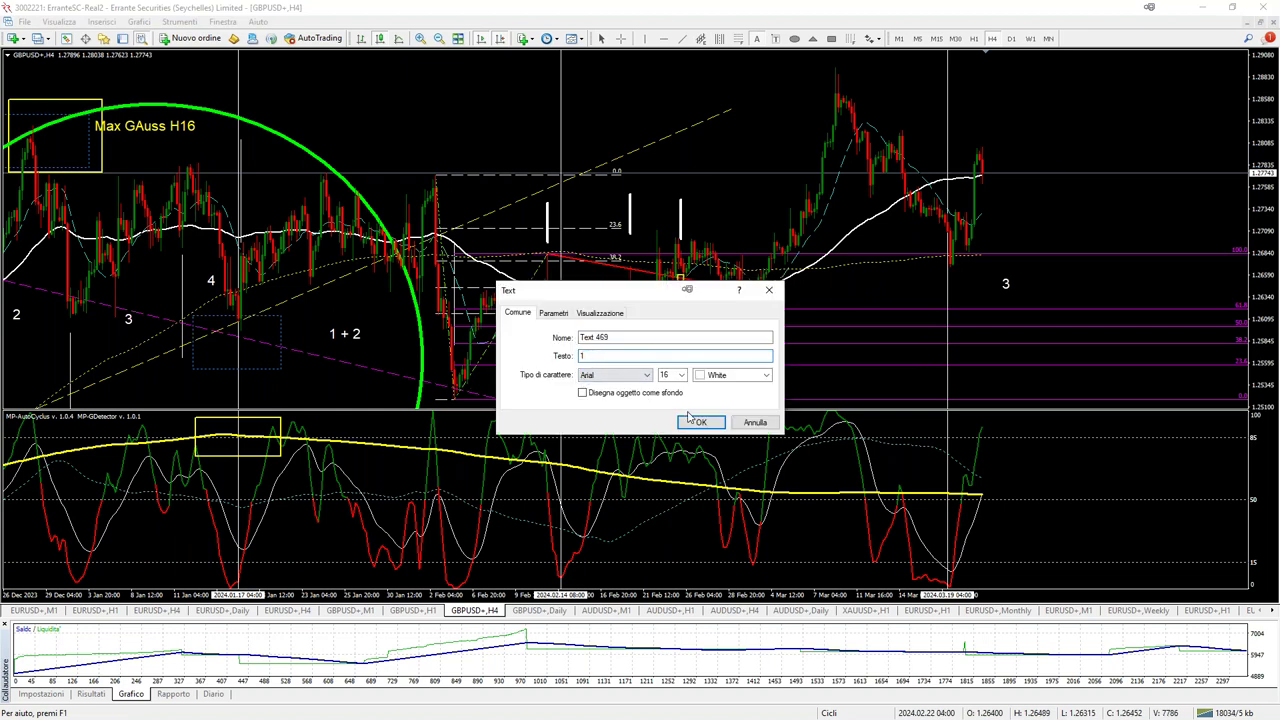
type("1")
left_click(701, 422)
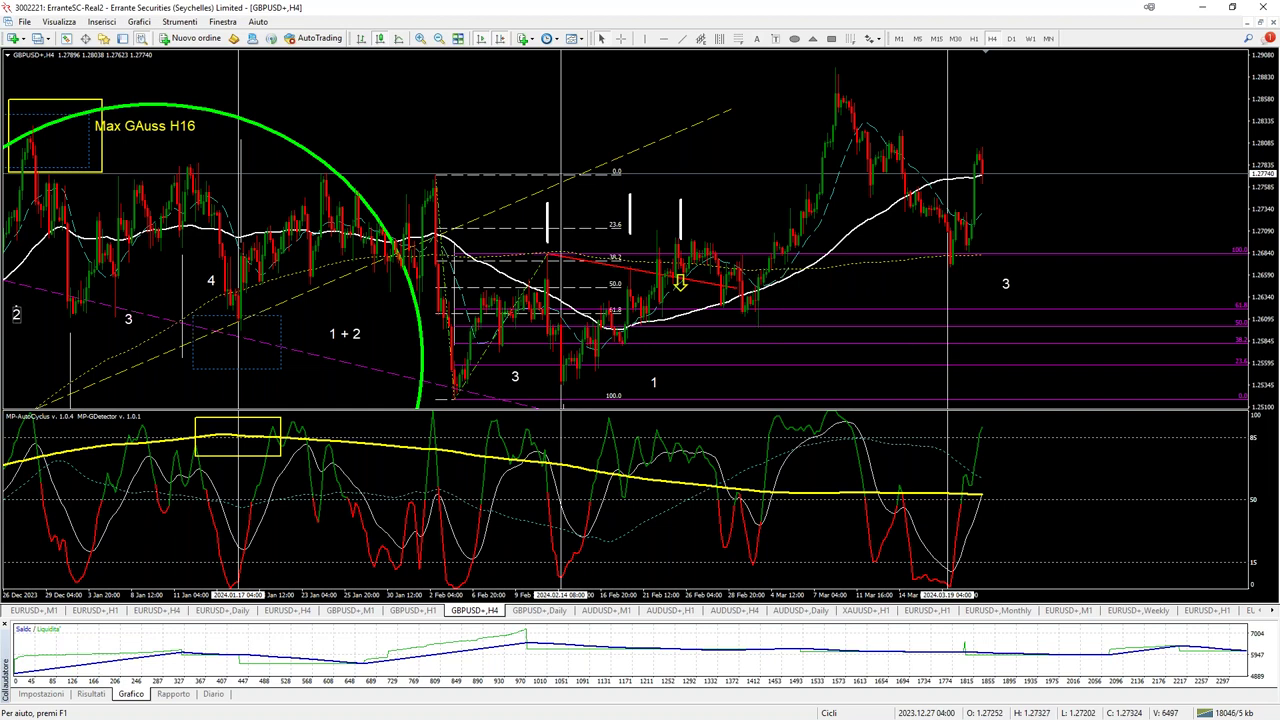
Copy the "2" label to below the early-March rise and move the mid-January short vertical segment beneath the late-February low.
left_click_drag(565, 333, 847, 281)
left_click_drag(181, 293, 759, 392)
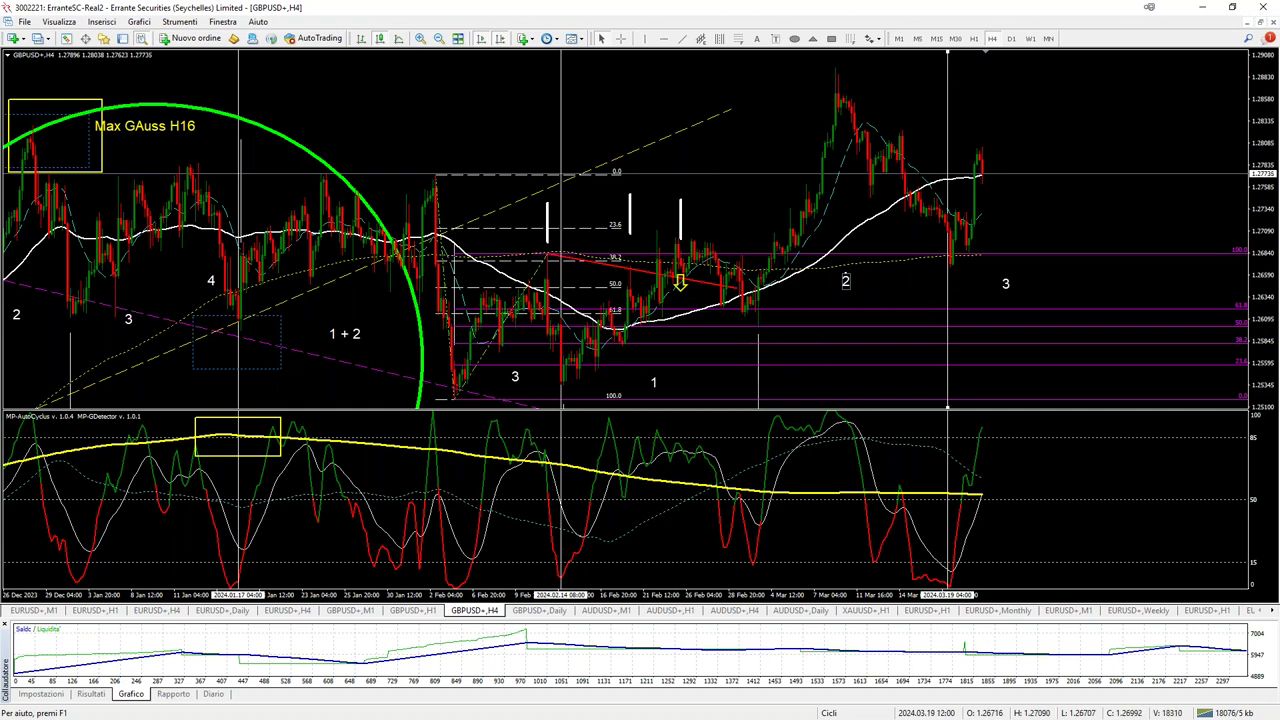
Replace the full-height vertical line at 19 March with a copy of the short vertical segment beneath that day's low.
right_click(952, 79)
left_click(1010, 169)
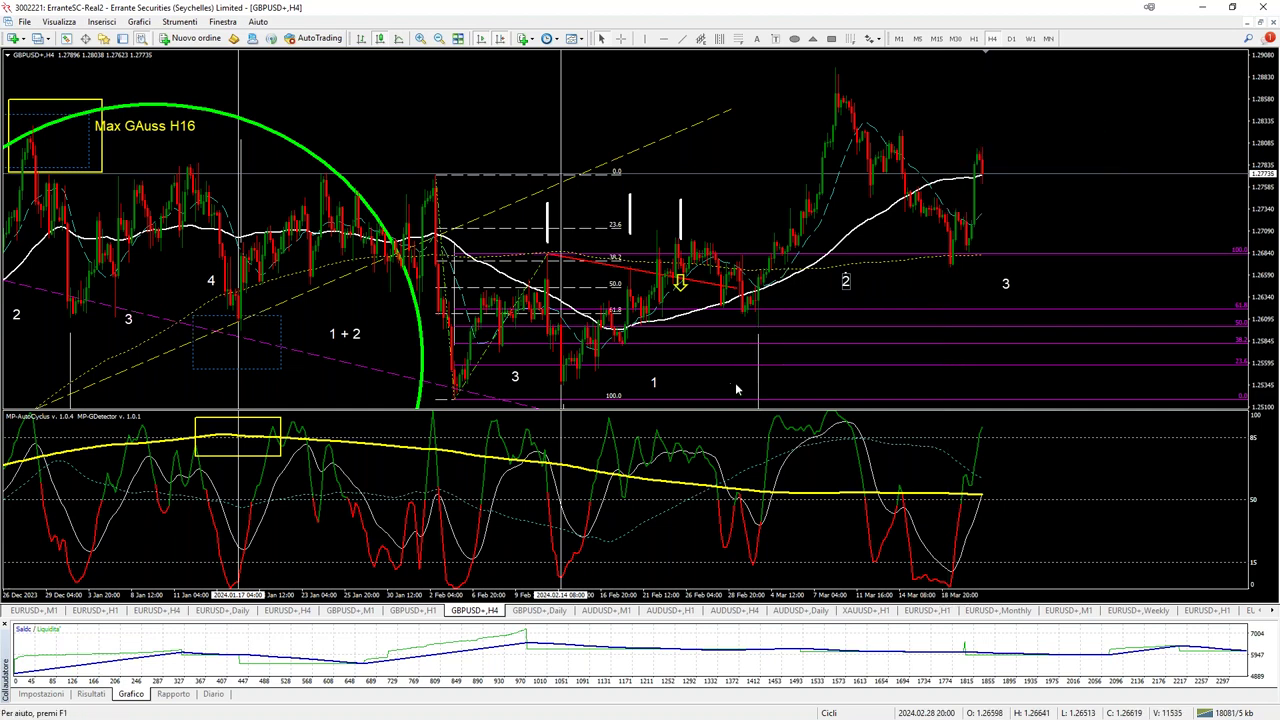
left_click_drag(824, 376, 949, 339)
left_click(950, 332)
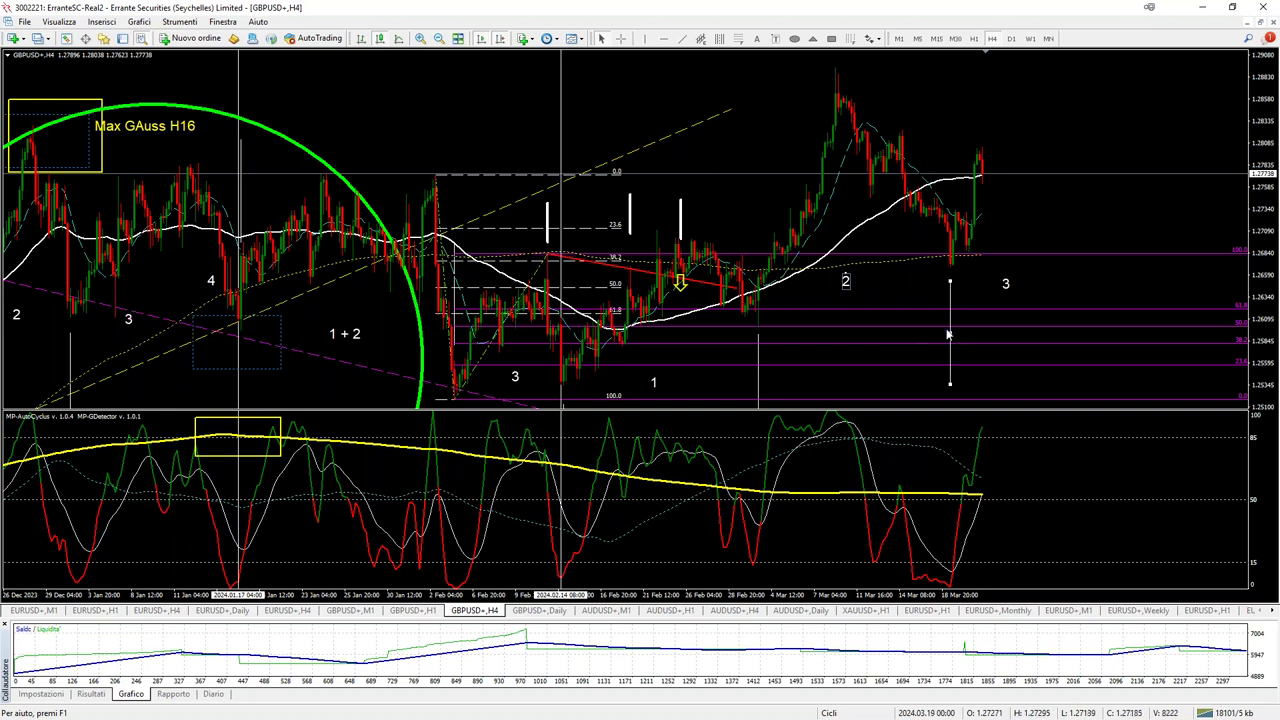
Examine the rebound from the 19 March low to the latest bars on the GBPUSD+ H4 and H1 charts.
middle_click(958, 258)
left_click_drag(958, 258, 1093, 335)
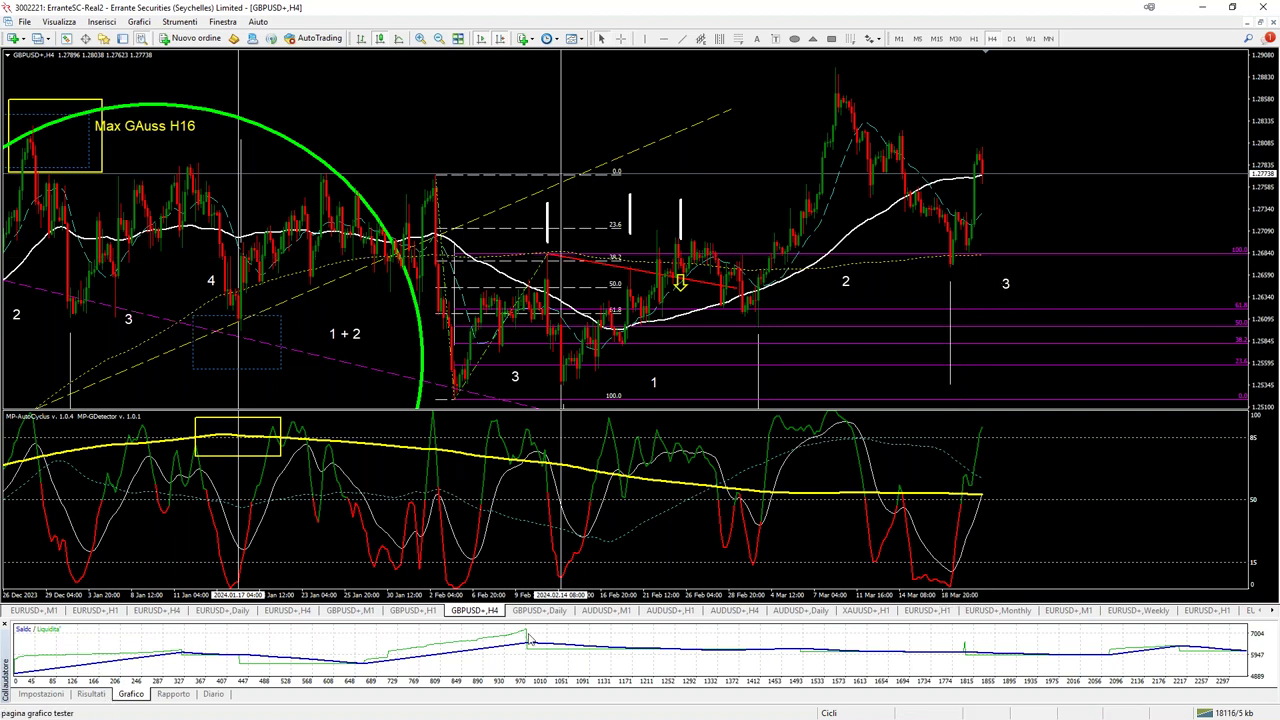
left_click(414, 611)
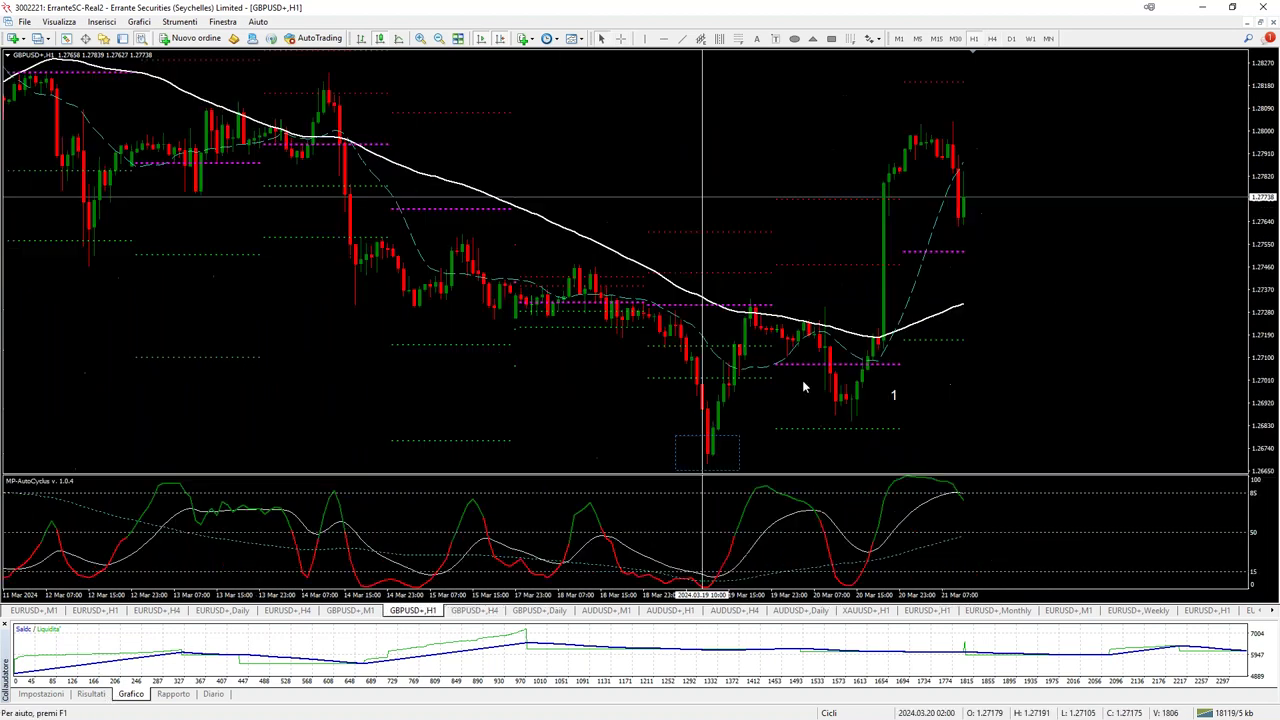
middle_click(740, 408)
left_click_drag(706, 455, 972, 135)
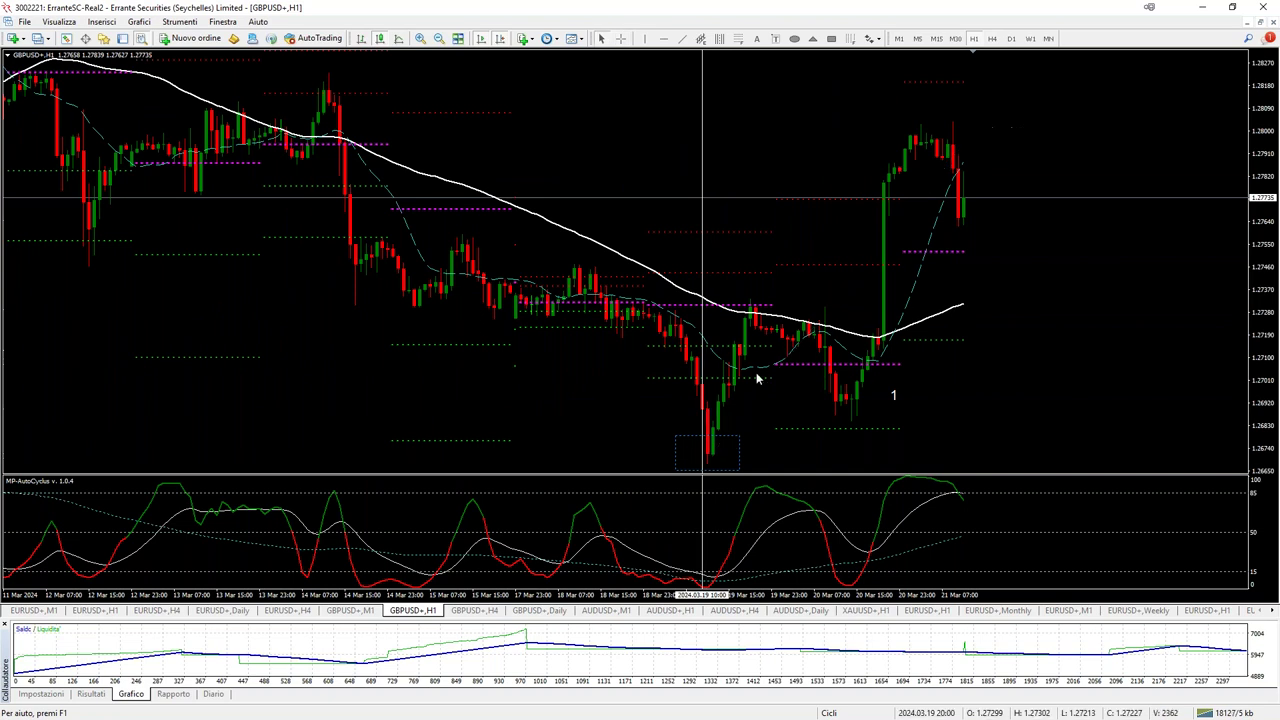
left_click(468, 614)
left_click_drag(973, 245, 1010, 150)
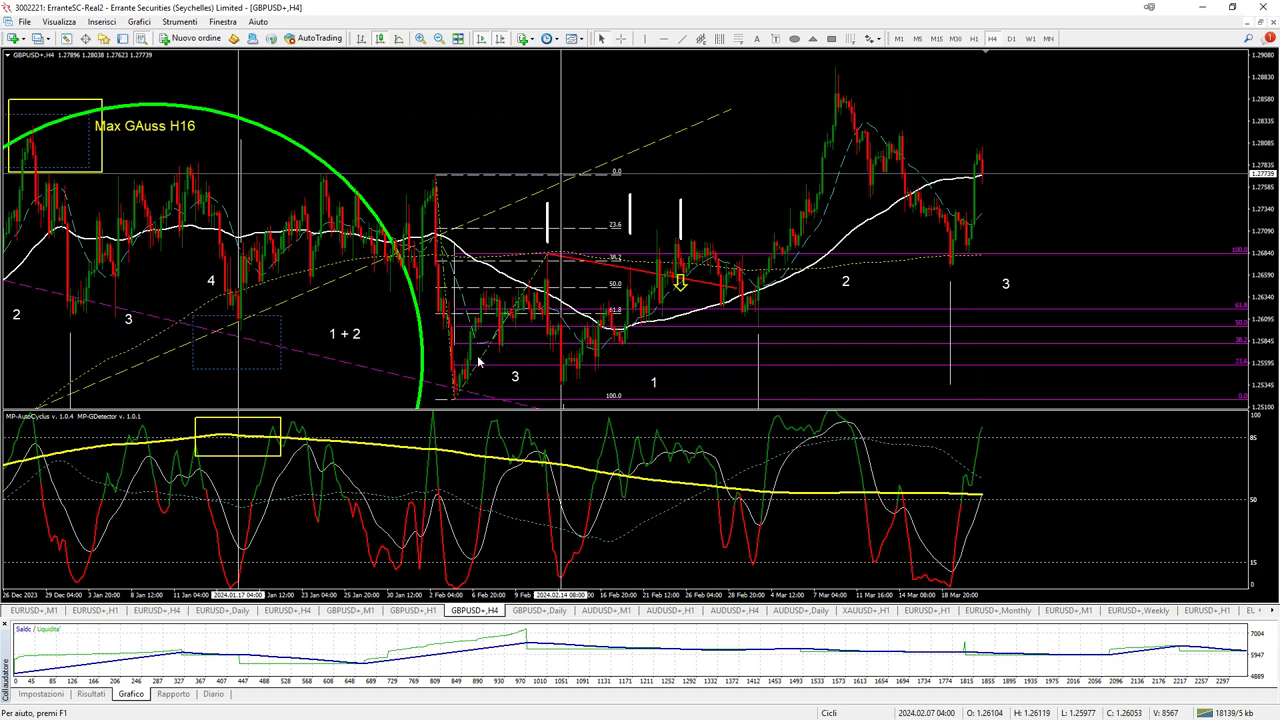
Re-anchor the purple Fibonacci retracement from the early-March high to the 19 March low, and switch to the GBPUSD+ H1 chart.
left_click_drag(499, 324, 789, 146)
left_click_drag(744, 213, 950, 266)
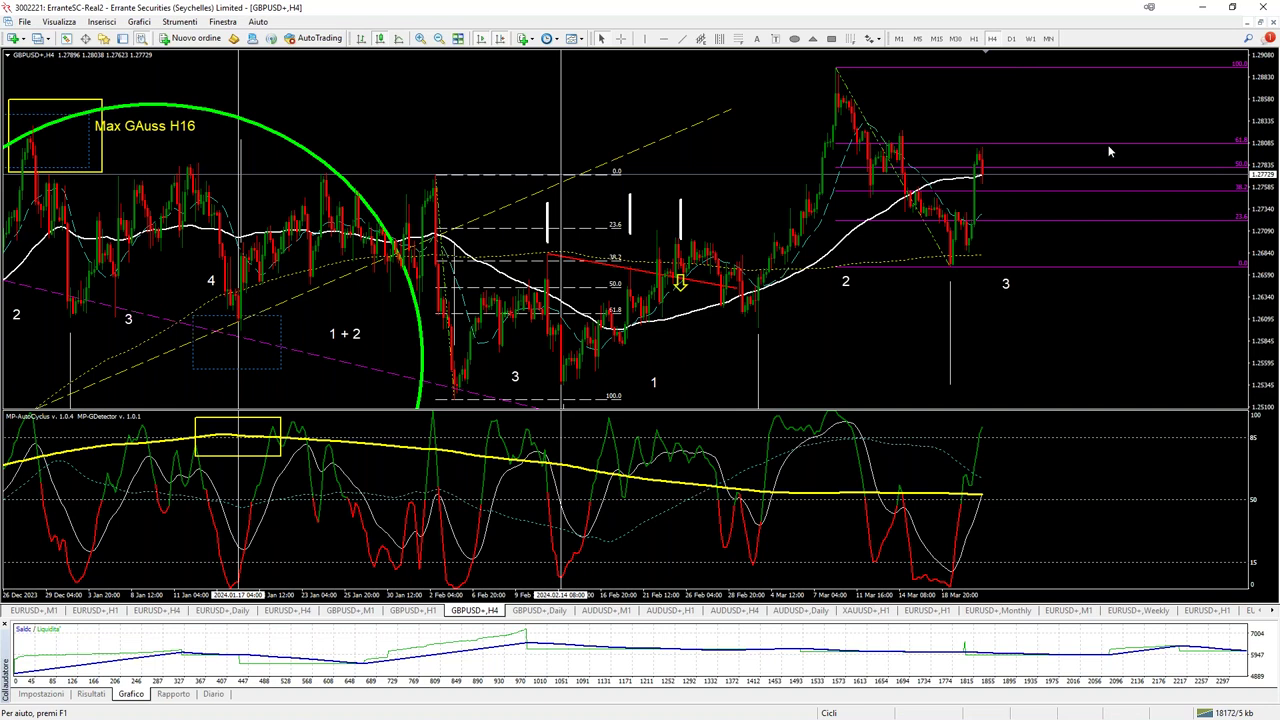
left_click(436, 608)
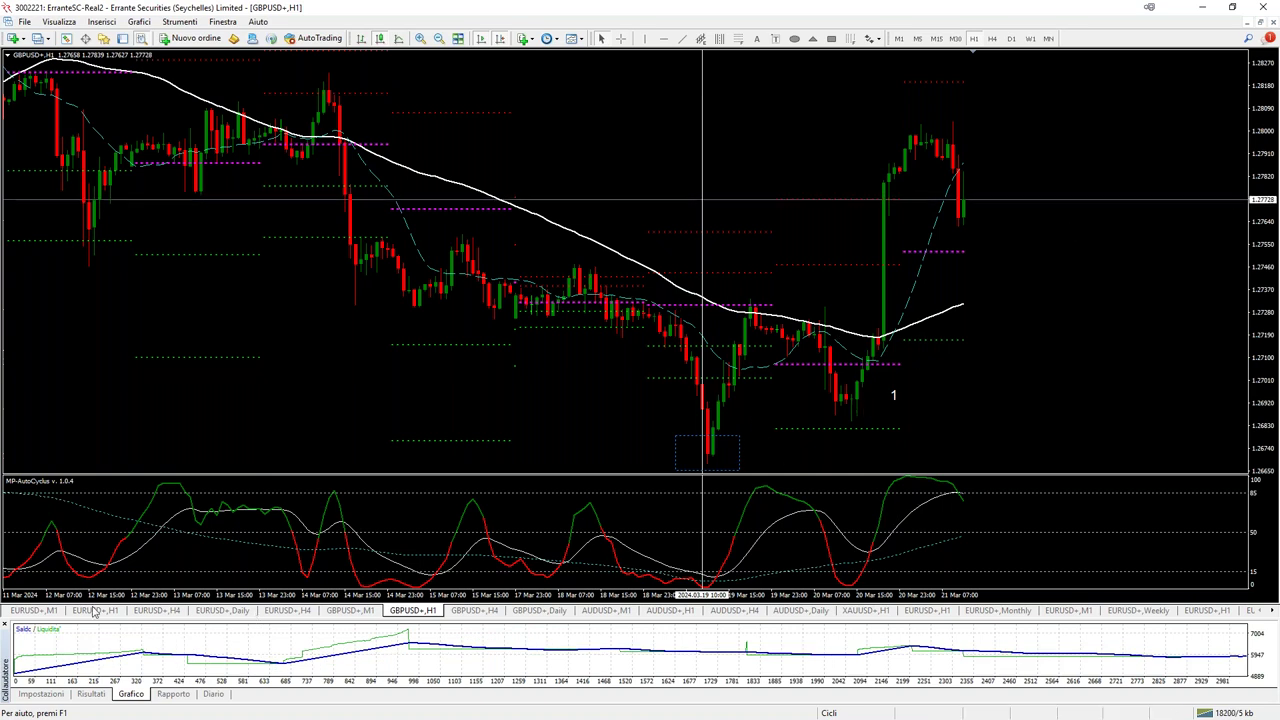
Draw a descending equidistant channel from the 18 March high, with its parallel through the 19 March low, and copy the channel above it.
left_click(698, 38)
left_click_drag(745, 297, 1145, 352)
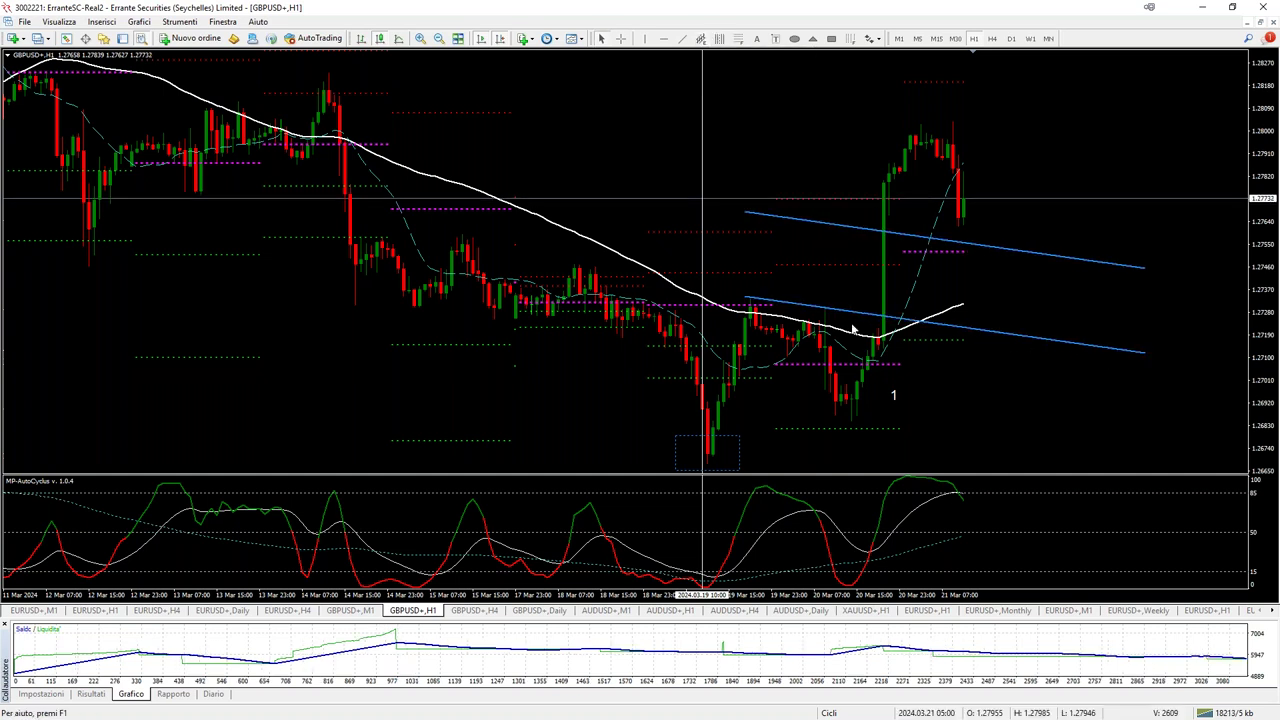
left_click_drag(752, 304, 594, 267)
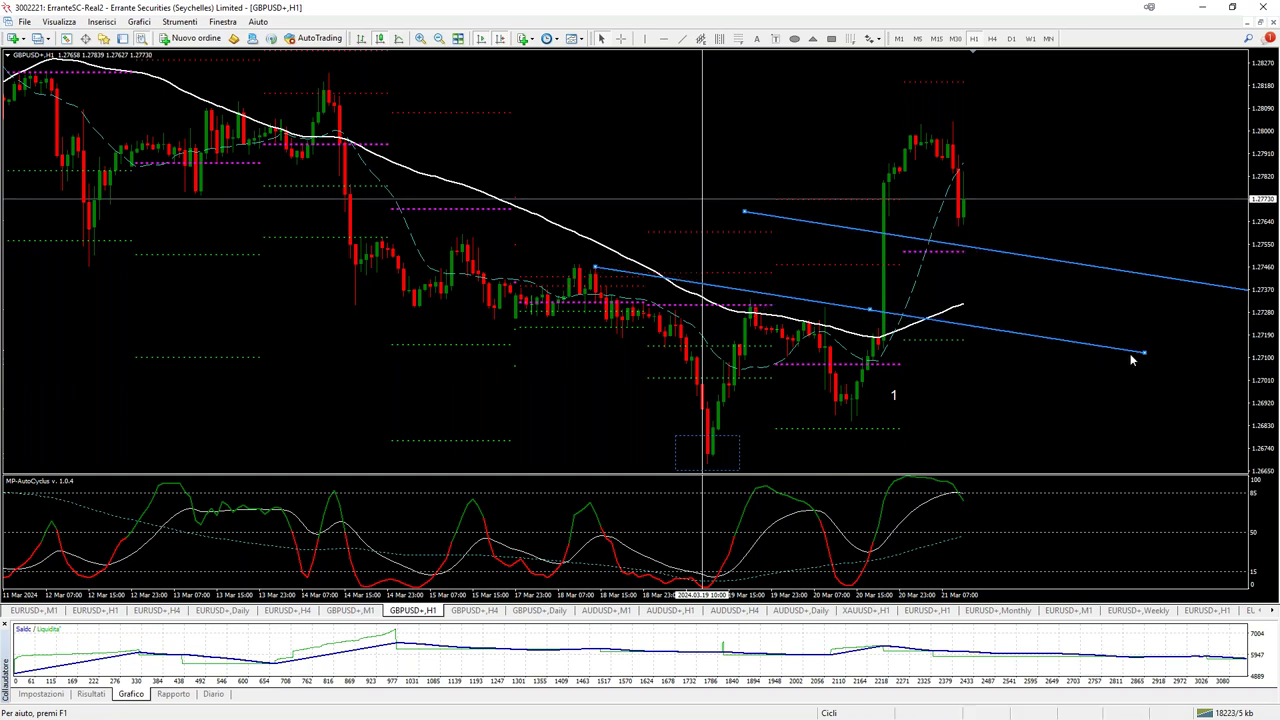
left_click_drag(1144, 352, 1166, 384)
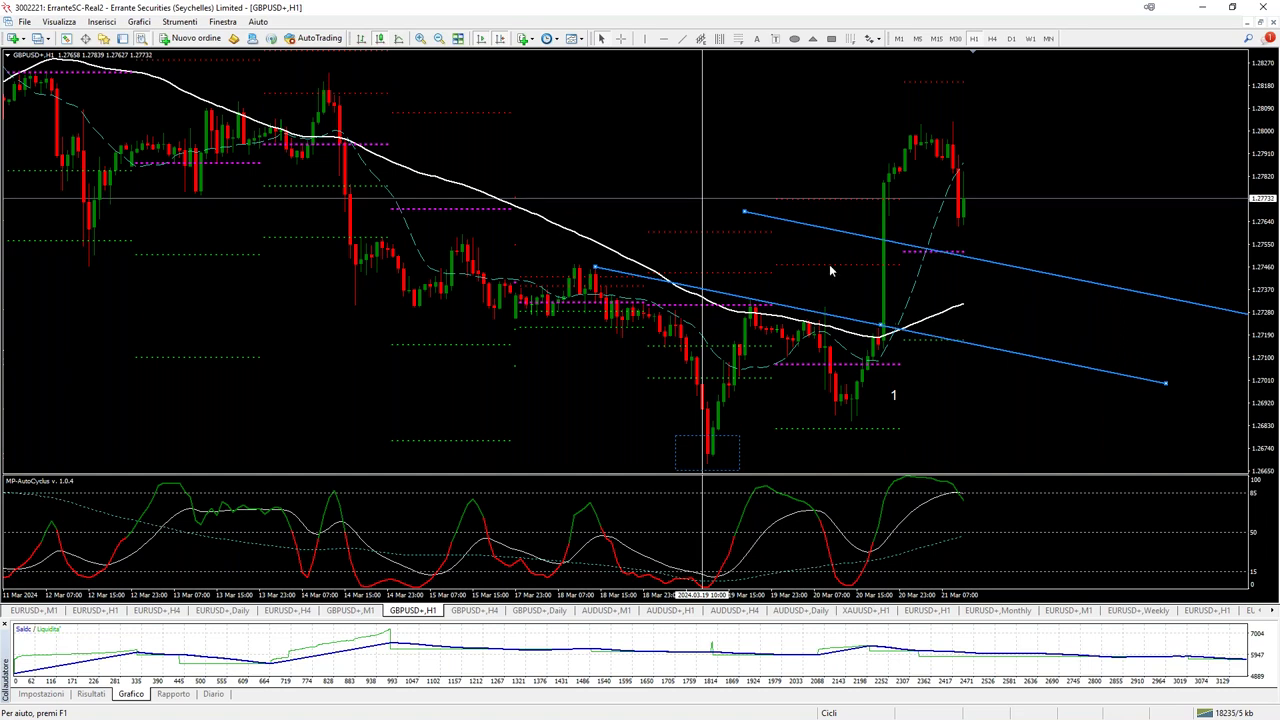
left_click_drag(760, 226, 709, 471)
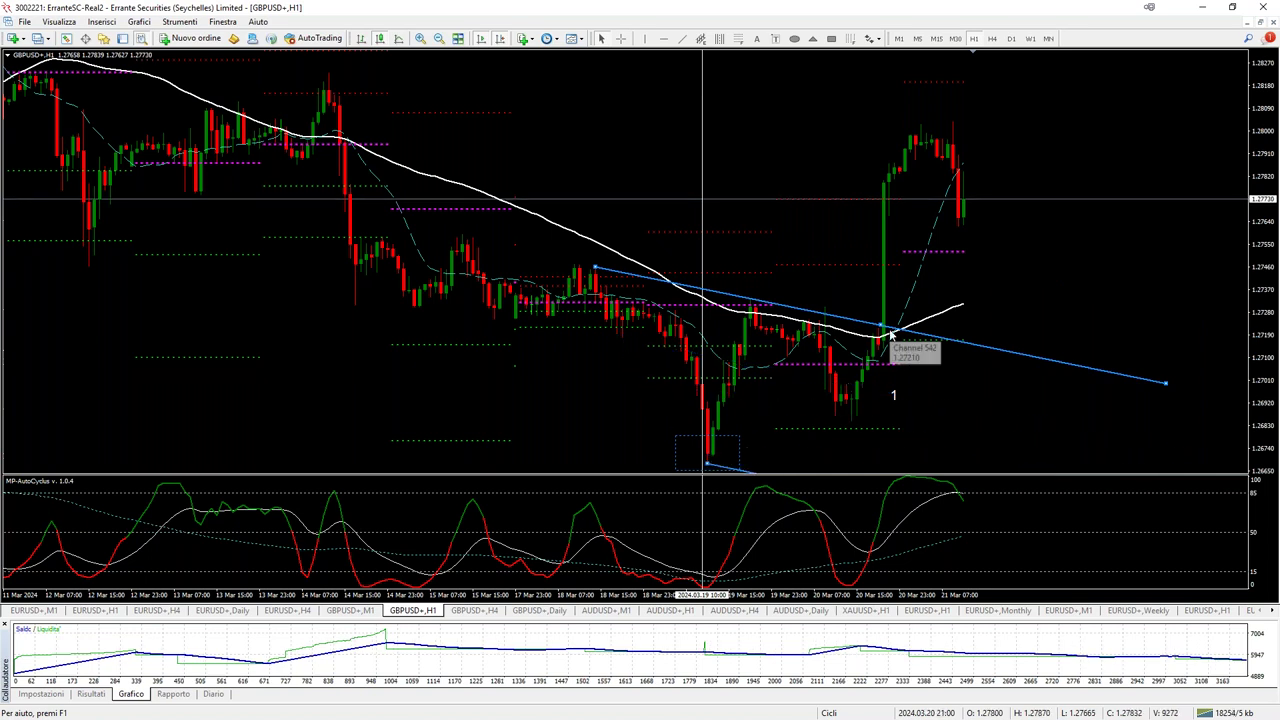
left_click_drag(878, 331, 1104, 203)
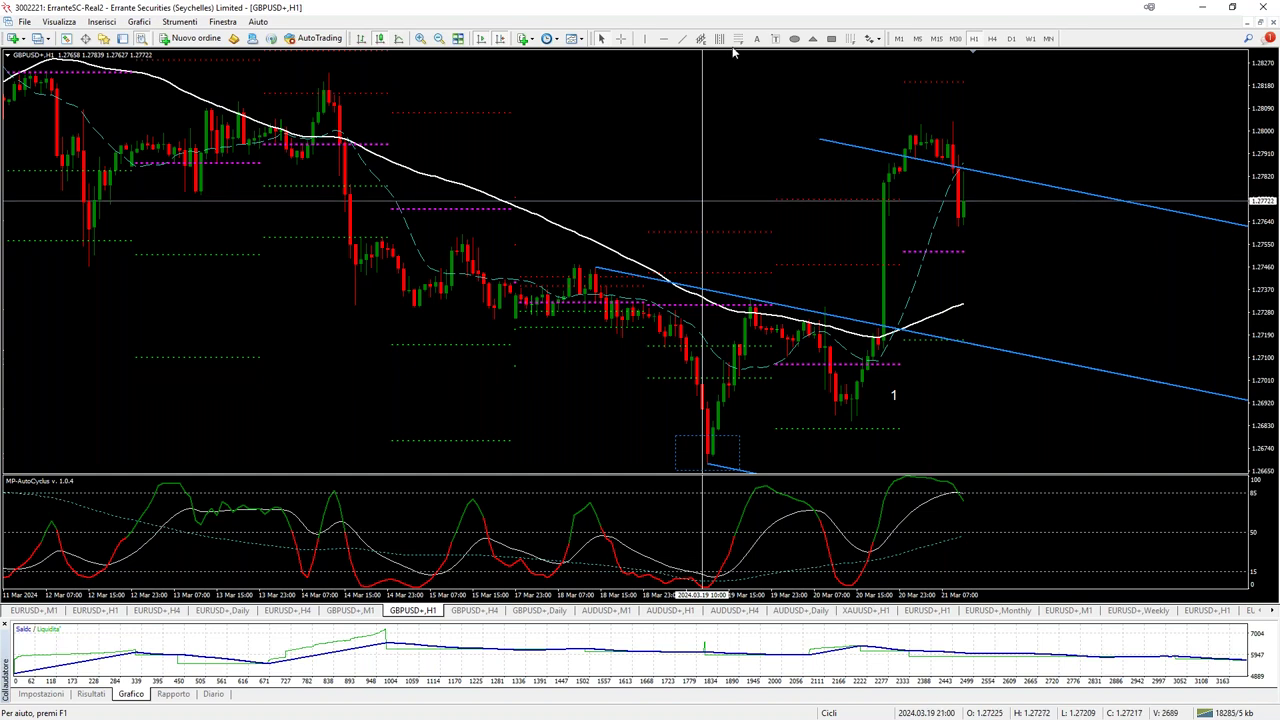
Draw a gently descending channel from the 14 March high to beyond the 21 March highs, with its parallel starting at the 14 March low.
left_click_drag(325, 72, 815, 158)
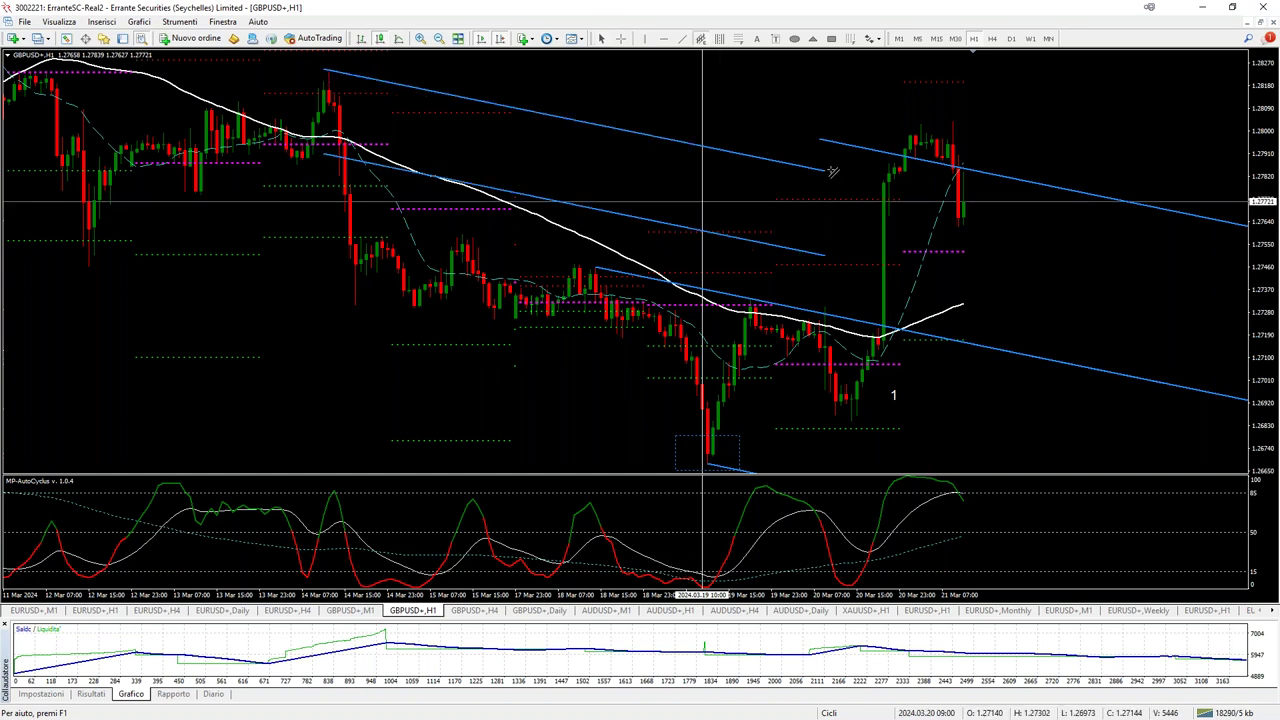
left_click_drag(327, 158, 355, 304)
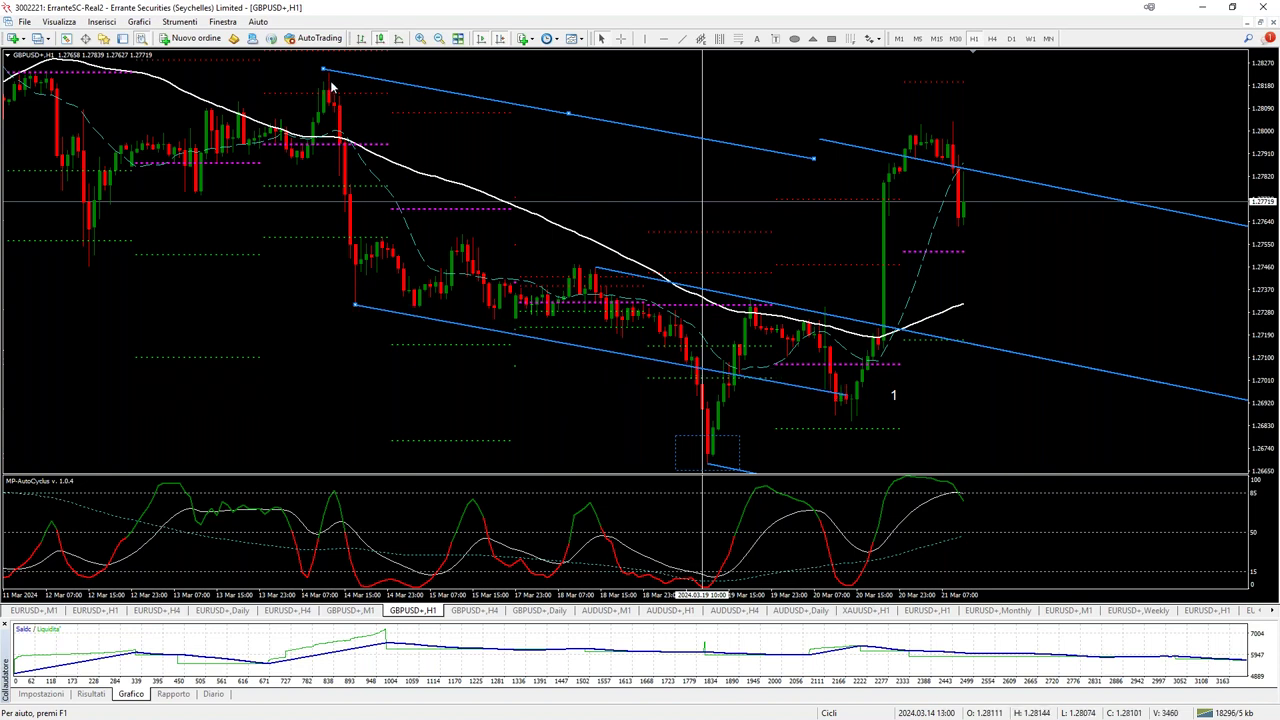
left_click_drag(333, 75, 329, 75)
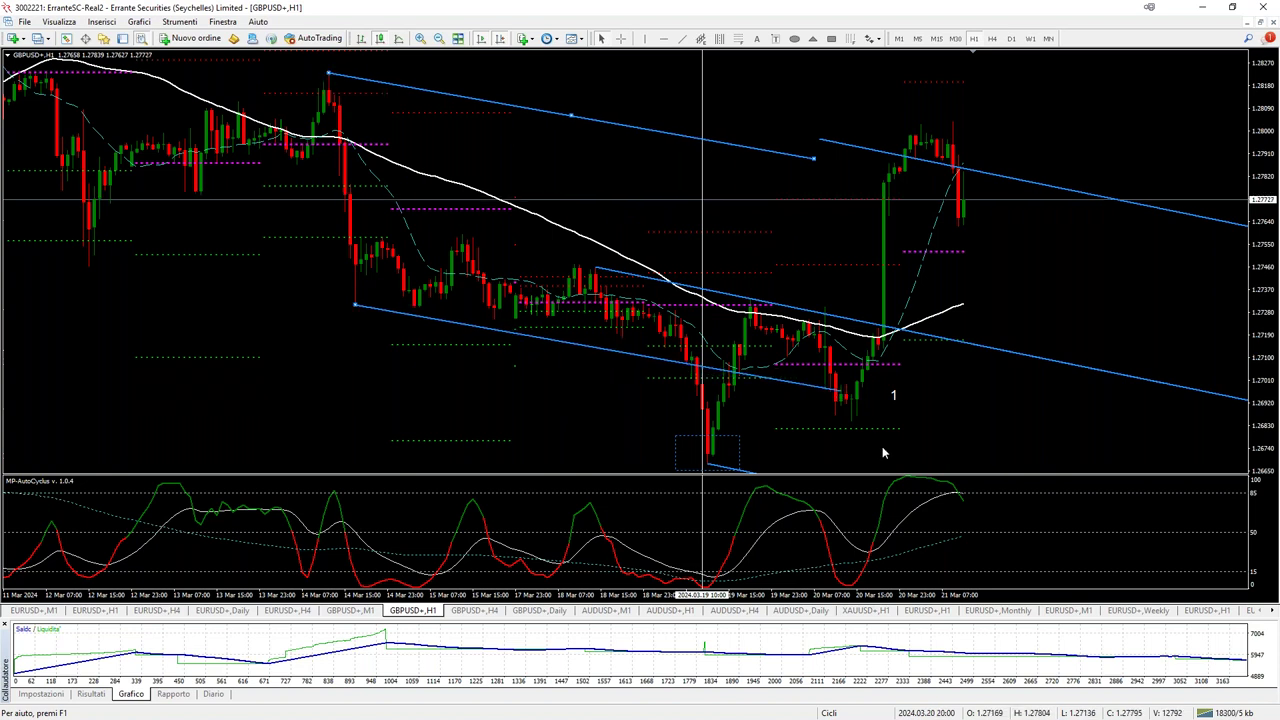
left_click_drag(814, 158, 1094, 120)
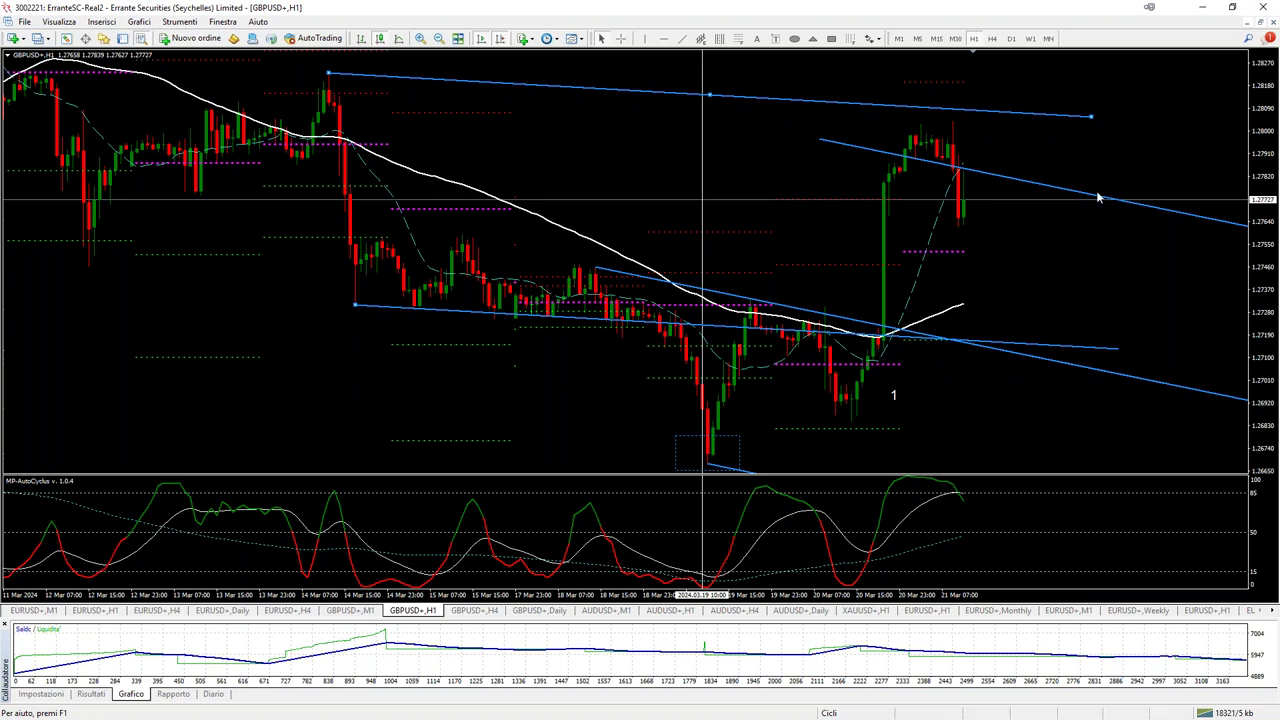
Format the channel starting at the 14 March high with a thin dashed line.
right_click(1065, 116)
left_click(1100, 117)
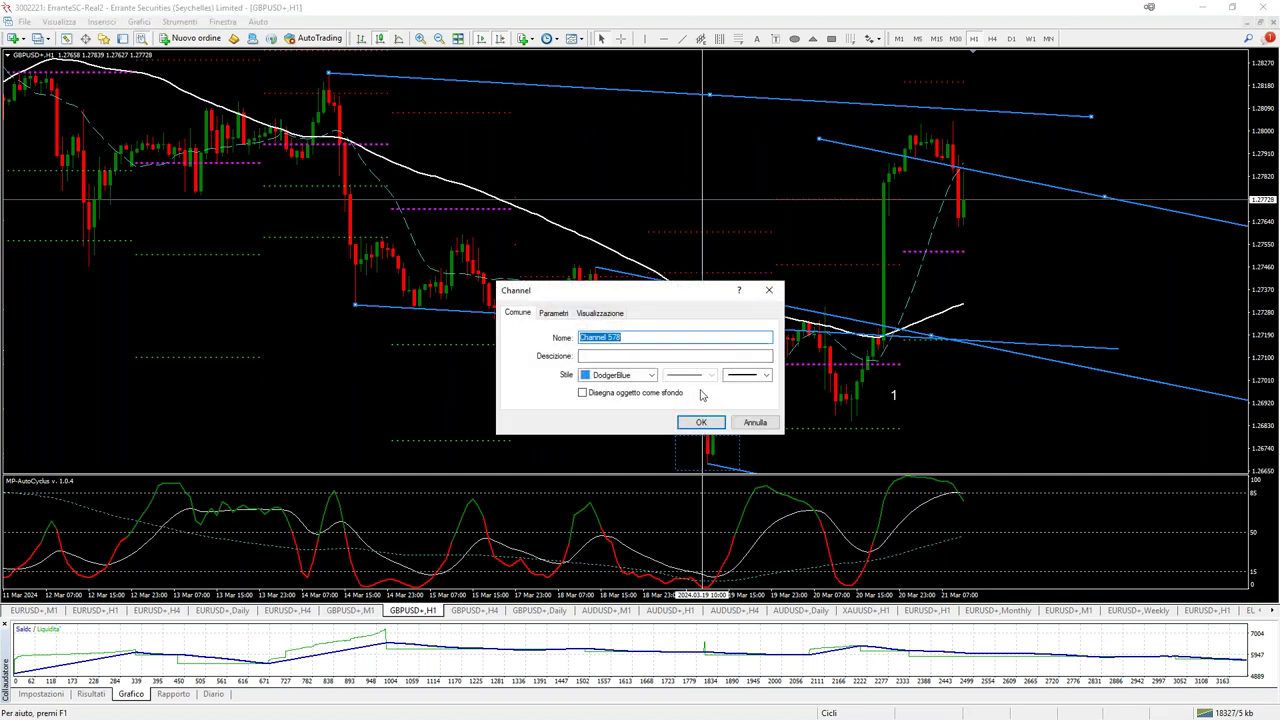
left_click(728, 379)
left_click(740, 396)
left_click(690, 376)
left_click(695, 390)
left_click(704, 423)
Delete the two steeper solid channels, keeping only the dashed one.
left_click_drag(922, 357, 967, 345)
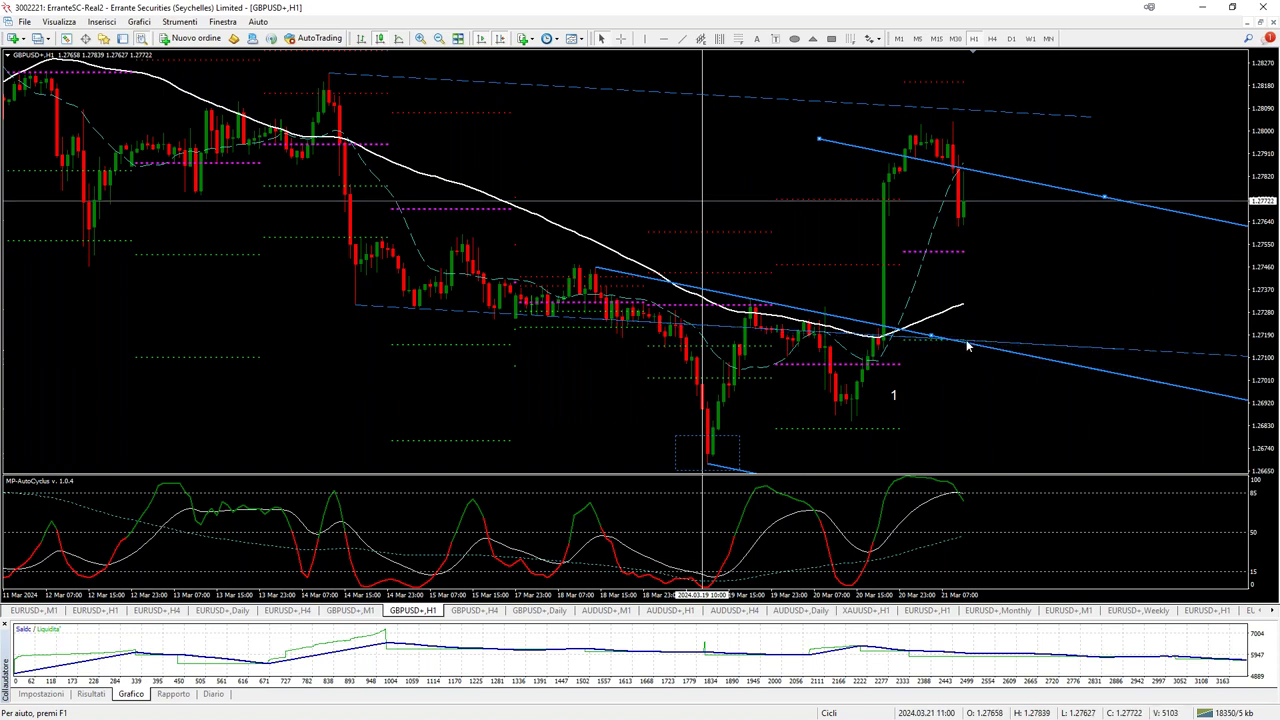
middle_click(660, 315)
left_click_drag(946, 338, 1005, 190)
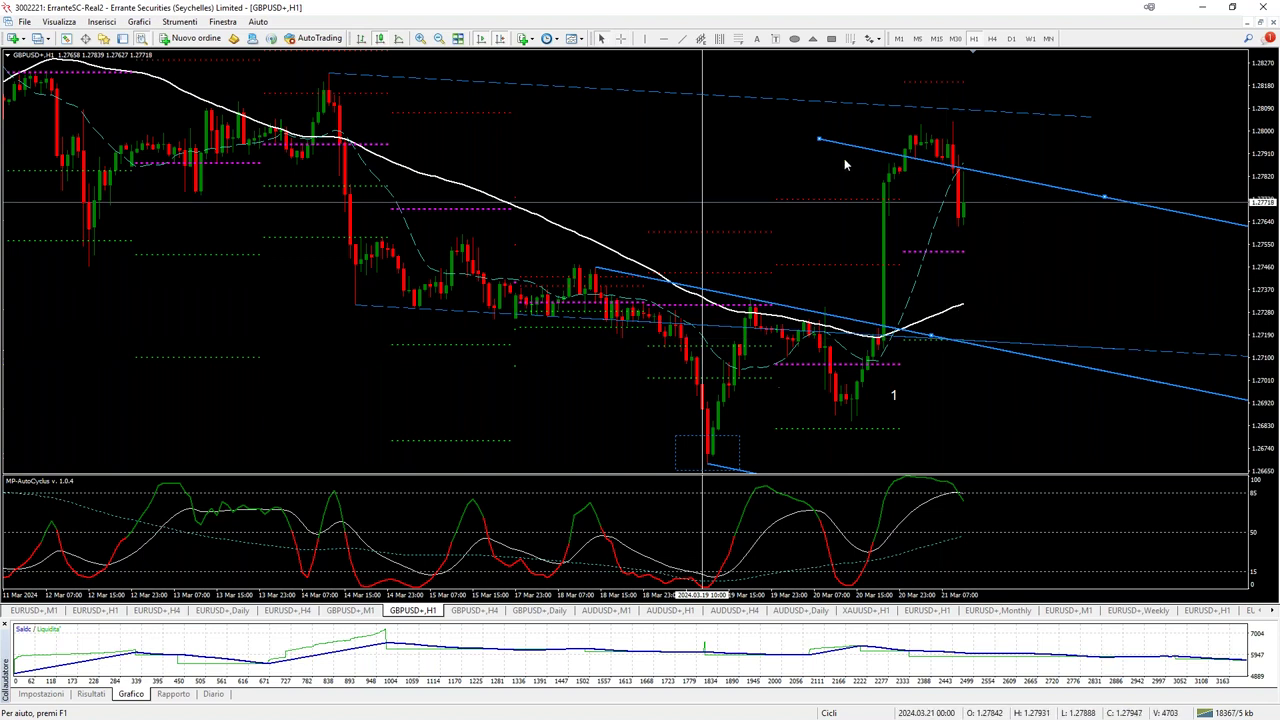
right_click(816, 147)
left_click(830, 181)
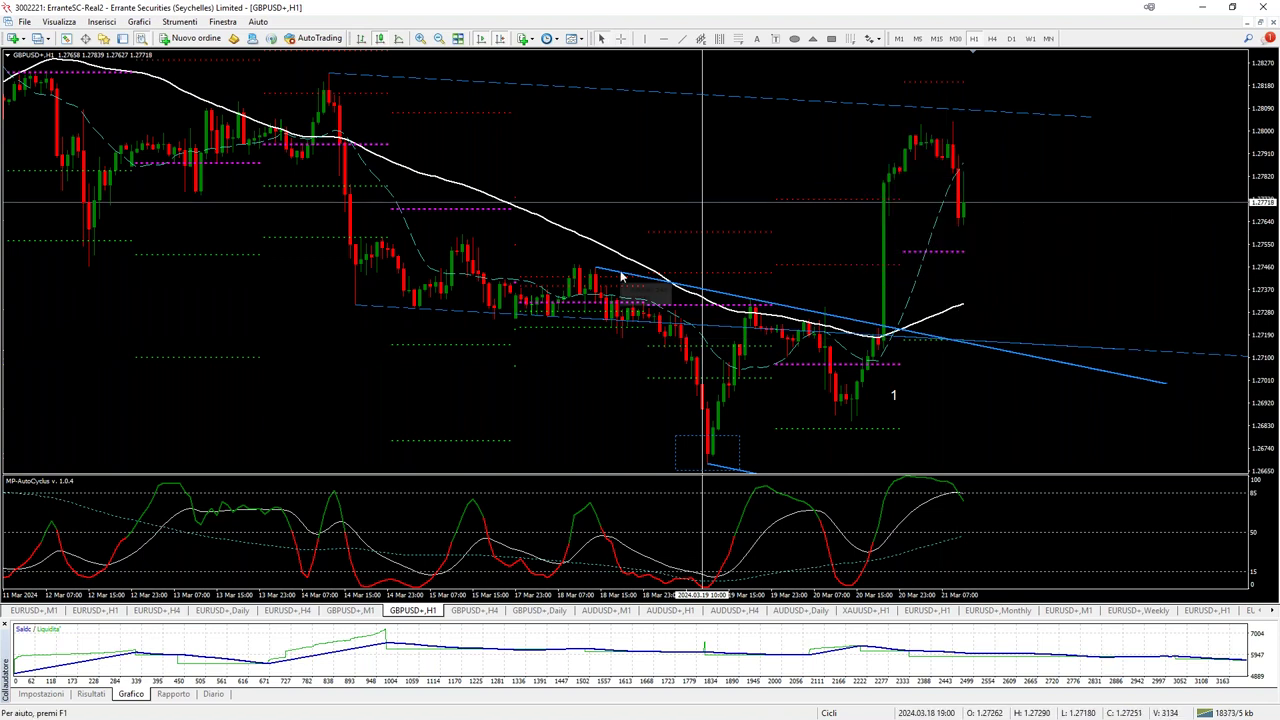
right_click(1166, 383)
left_click(1160, 430)
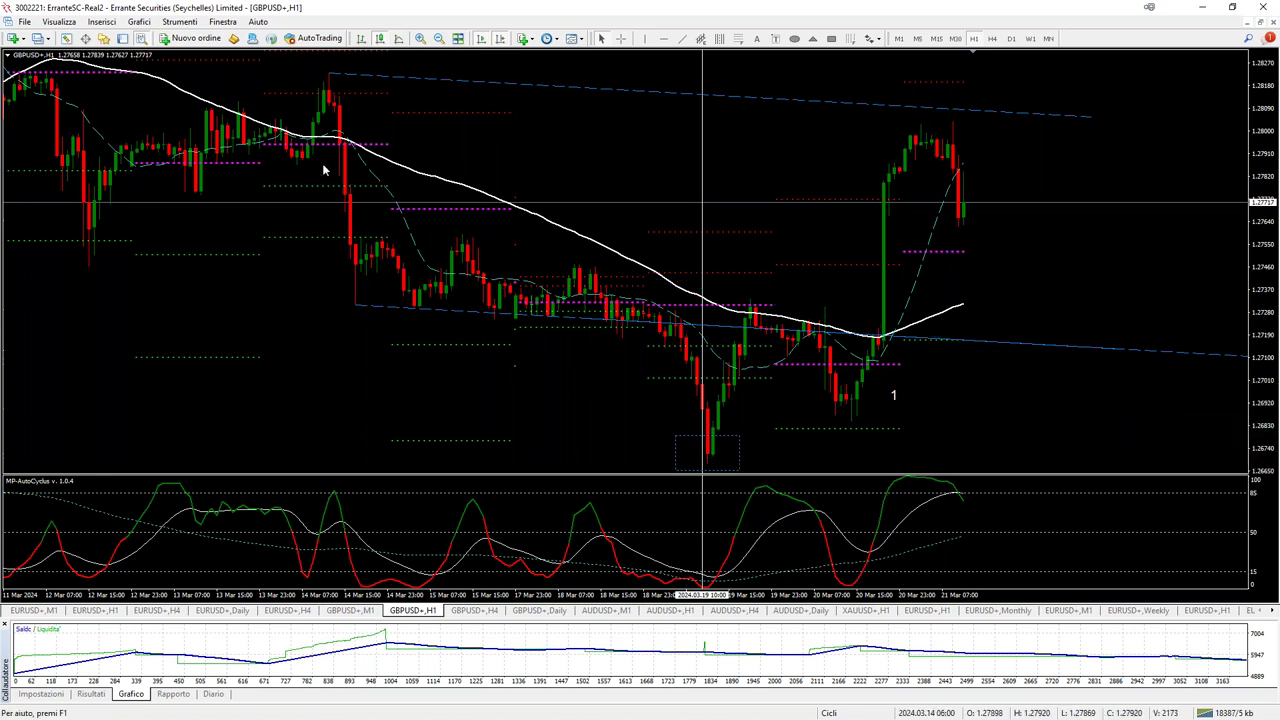
Inspect the price moves between the dashed channel's lines from the 14 March high to the latest 21 March bar.
middle_click(345, 120)
left_click_drag(348, 100, 958, 170)
middle_click(884, 333)
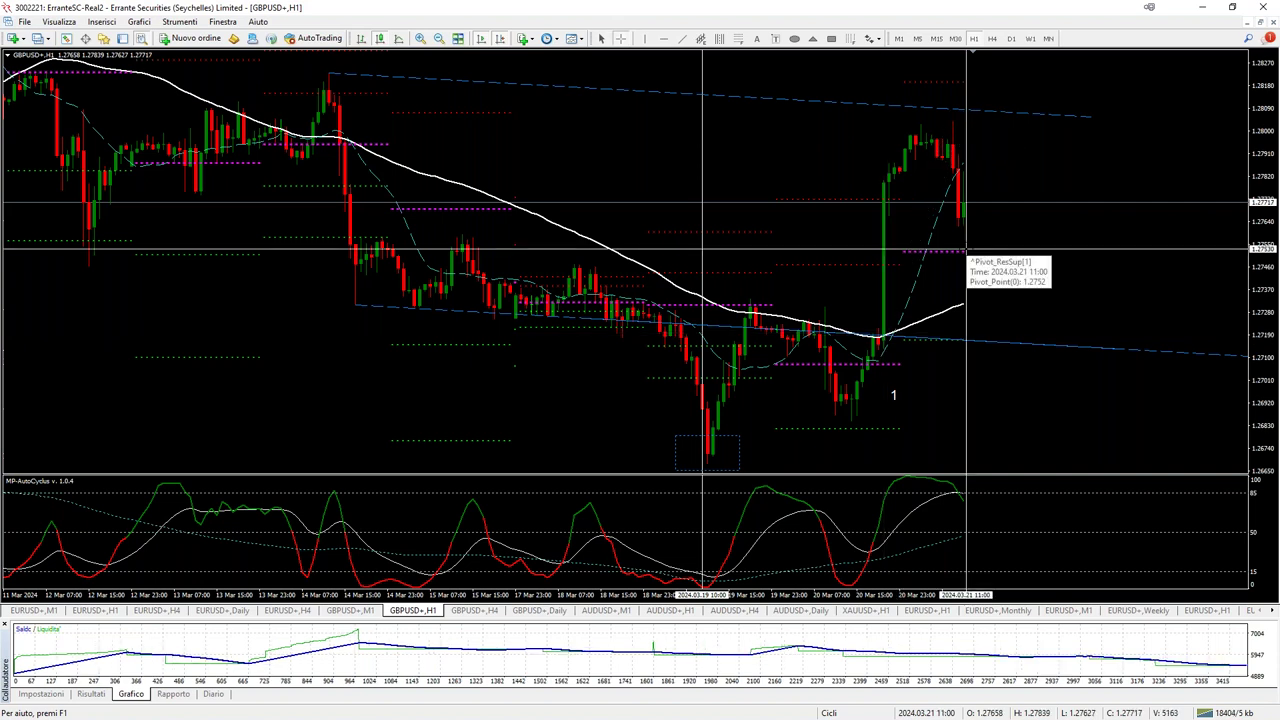
left_click_drag(966, 250, 1043, 113)
Place one down arrow on the dashed channel's upper line and another on its lower line, just past the latest bars.
right_click(861, 43)
left_click(925, 98)
left_click(1034, 108)
middle_click(1010, 222)
left_click_drag(970, 225, 1143, 357)
middle_click(1028, 114)
left_click(878, 40)
left_click(915, 100)
left_click(1033, 338)
middle_click(1020, 290)
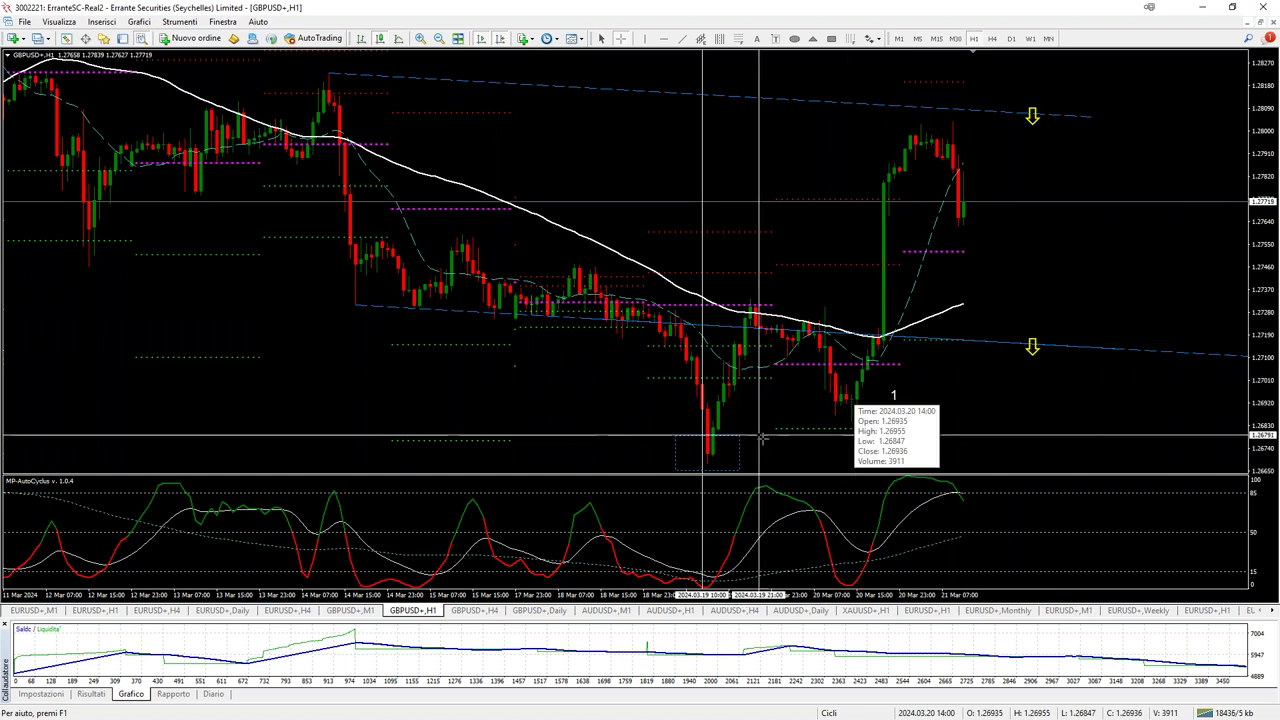
Measure the move from the 20 March low to the latest bar, plus the projected moves up and down around the dashed channel's arrows.
left_click_drag(853, 402, 960, 210)
middle_click(960, 212)
left_click_drag(1000, 260, 1032, 118)
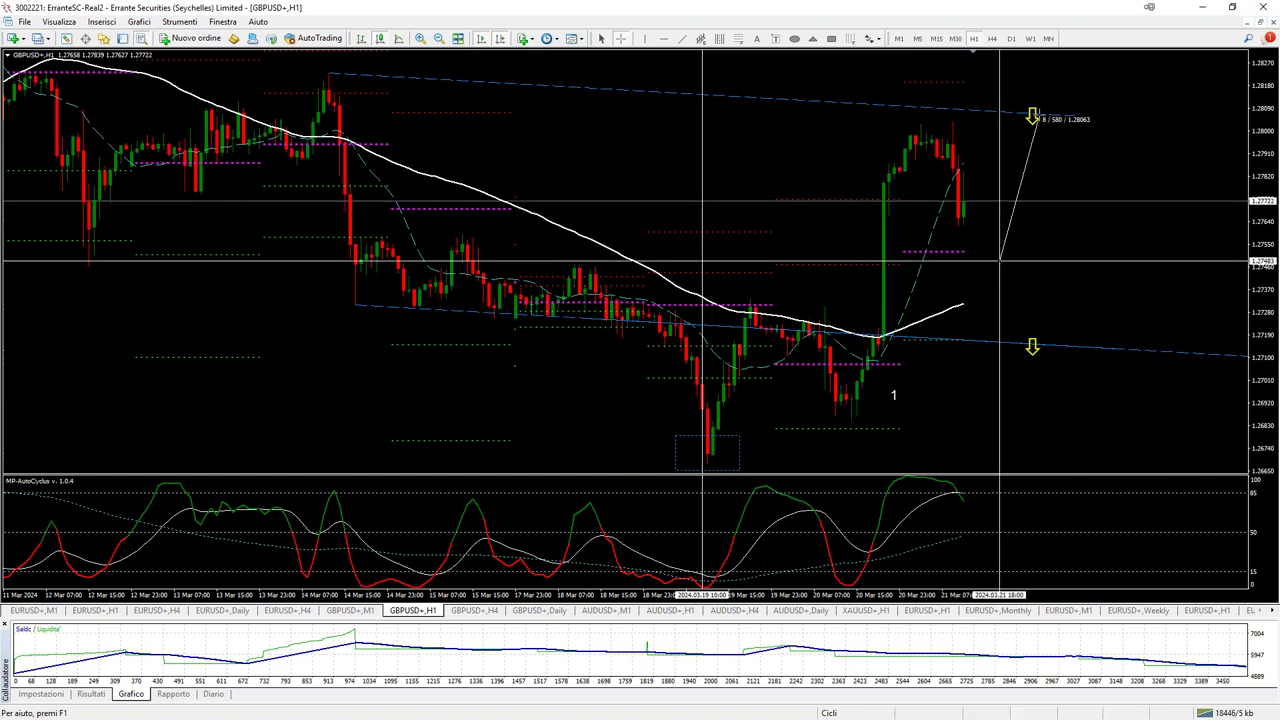
middle_click(1031, 210)
left_click_drag(1037, 347, 1110, 462)
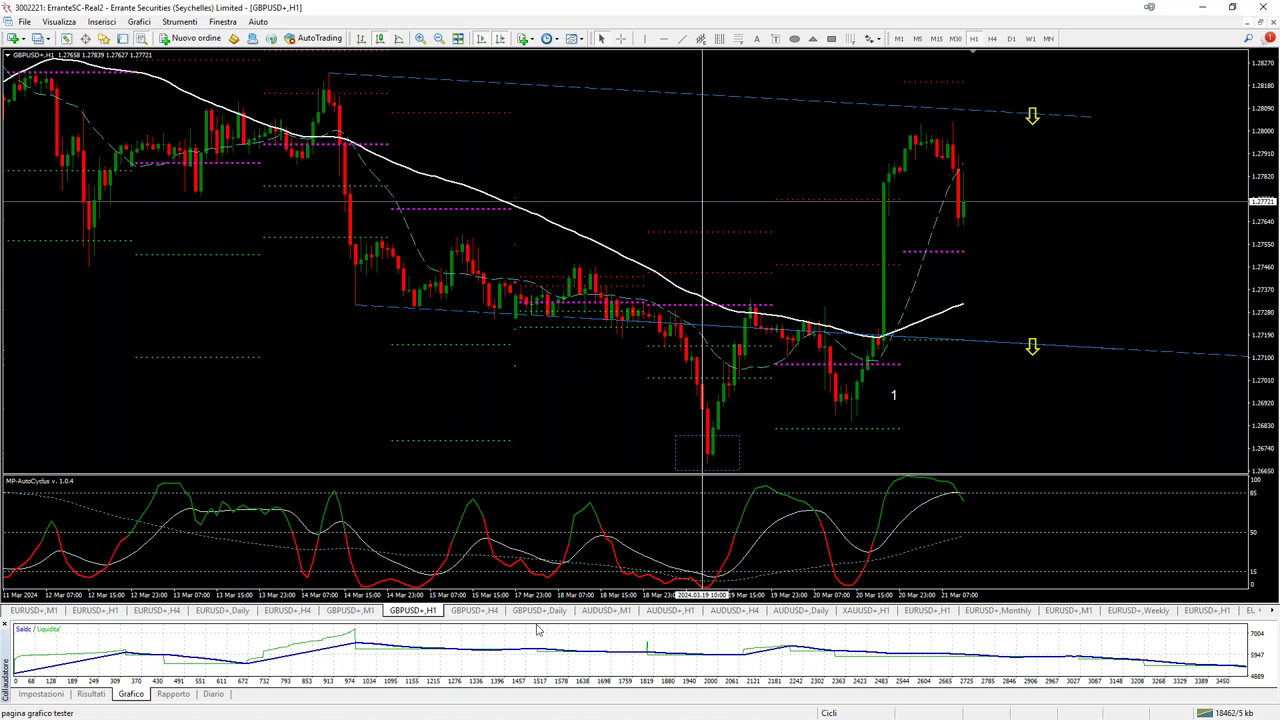
Switch to the GBPUSD+ Daily chart and enlarge the strategy tester area until it fills nearly the whole window.
left_click(539, 610)
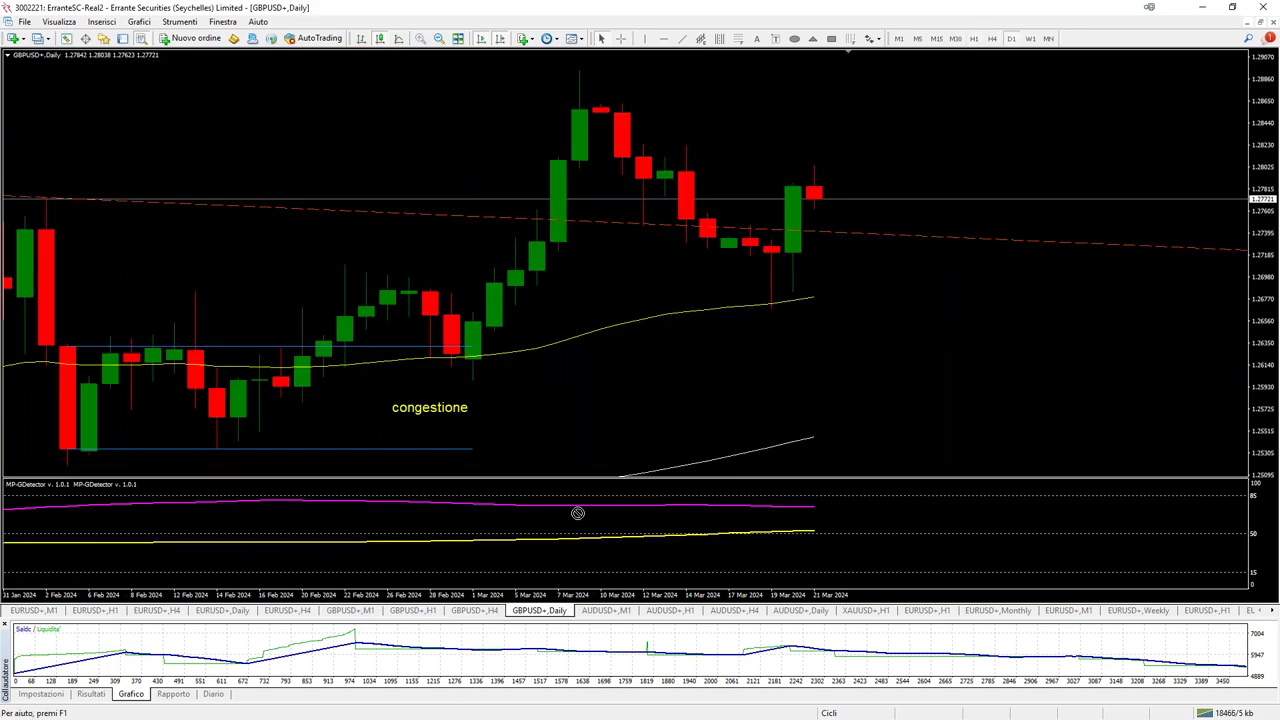
left_click_drag(577, 617, 577, 374)
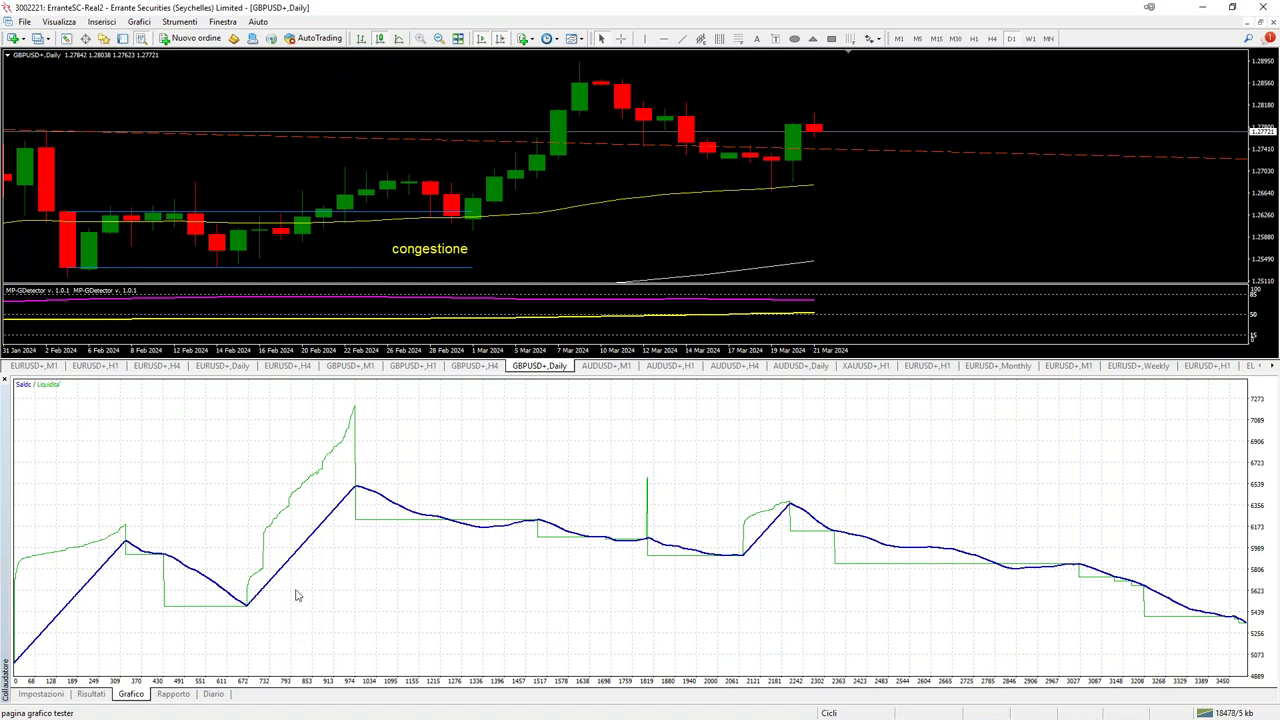
left_click_drag(490, 374, 640, 86)
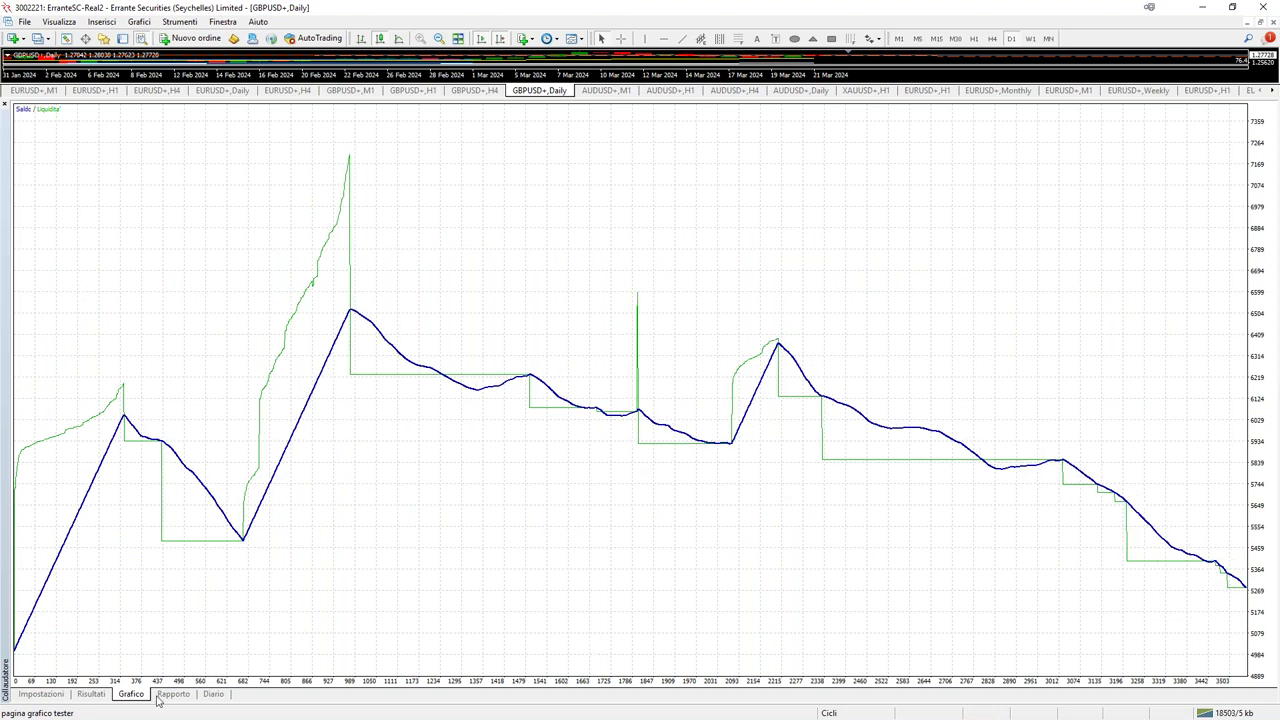
Review the running backtest's latest orders, its balance and equity graph, and its test settings.
left_click(105, 698)
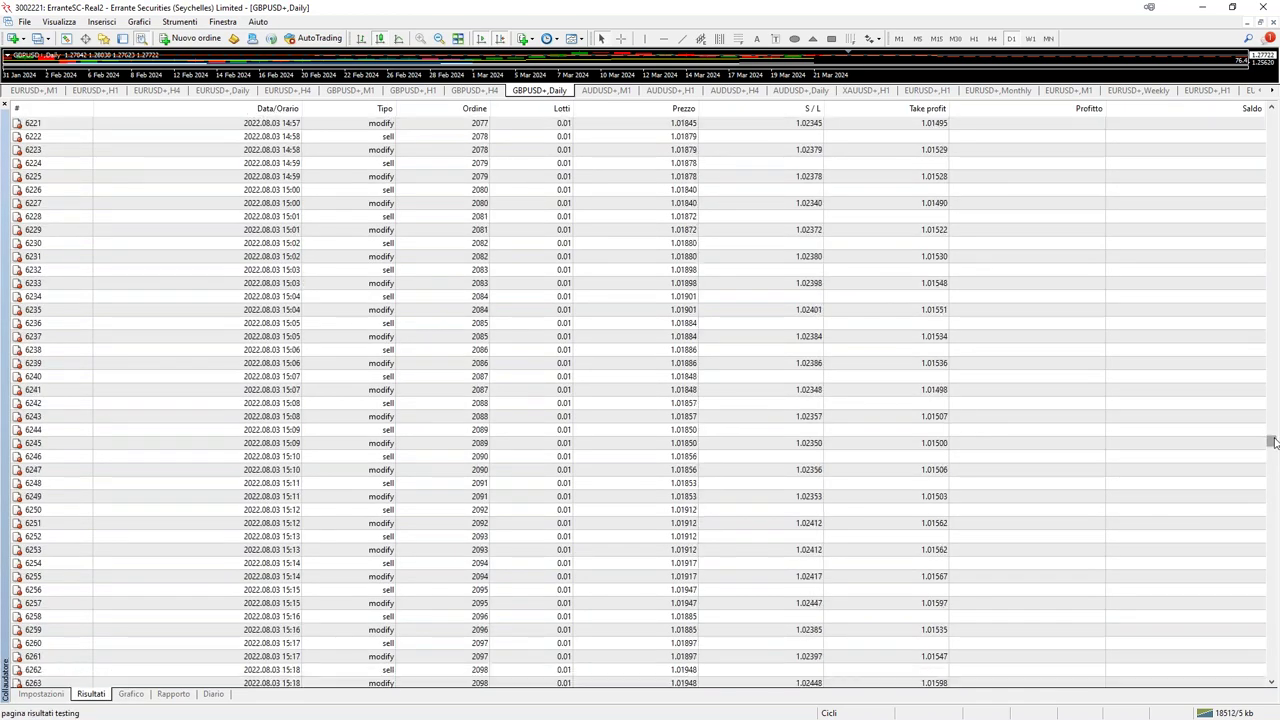
left_click_drag(1274, 443, 1276, 686)
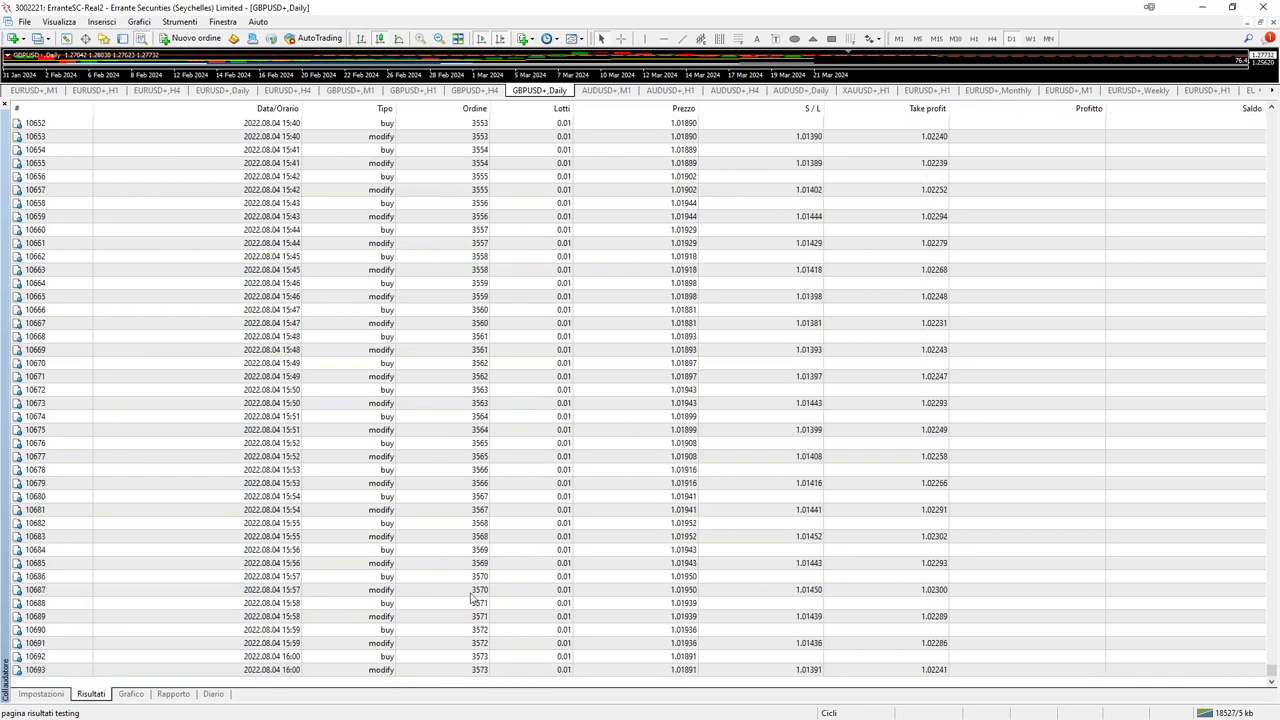
left_click(129, 694)
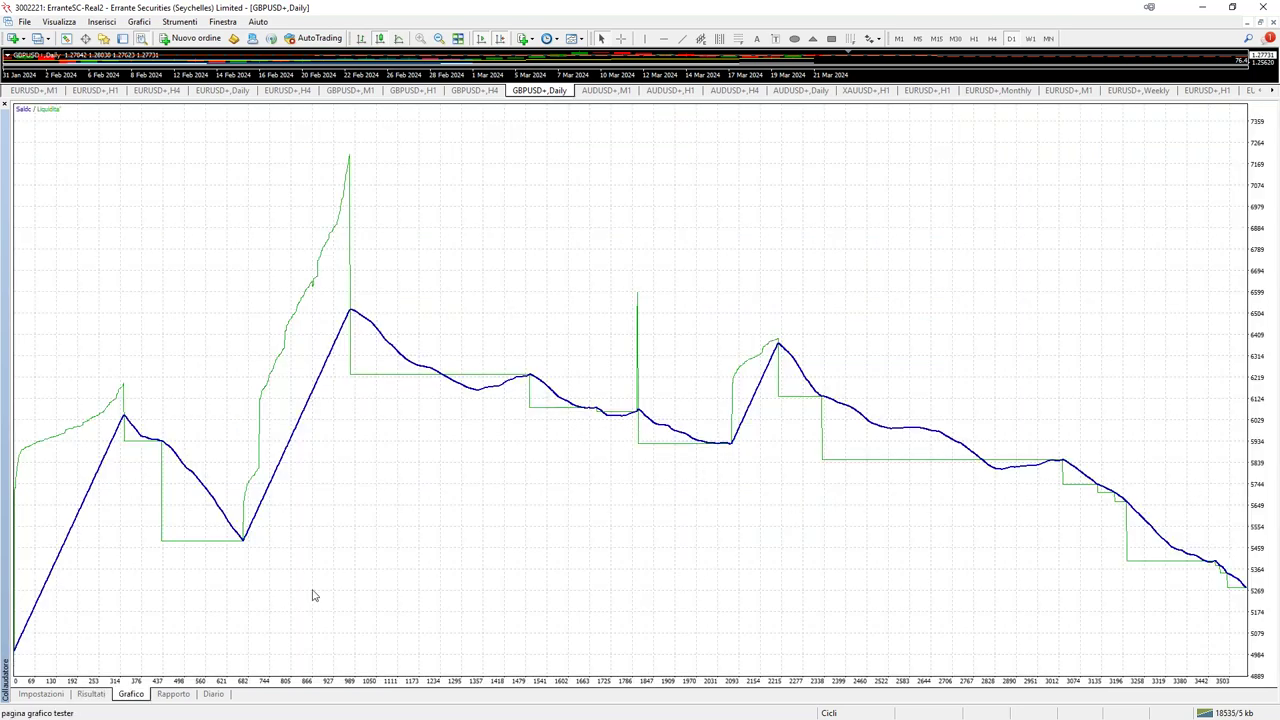
left_click(87, 697)
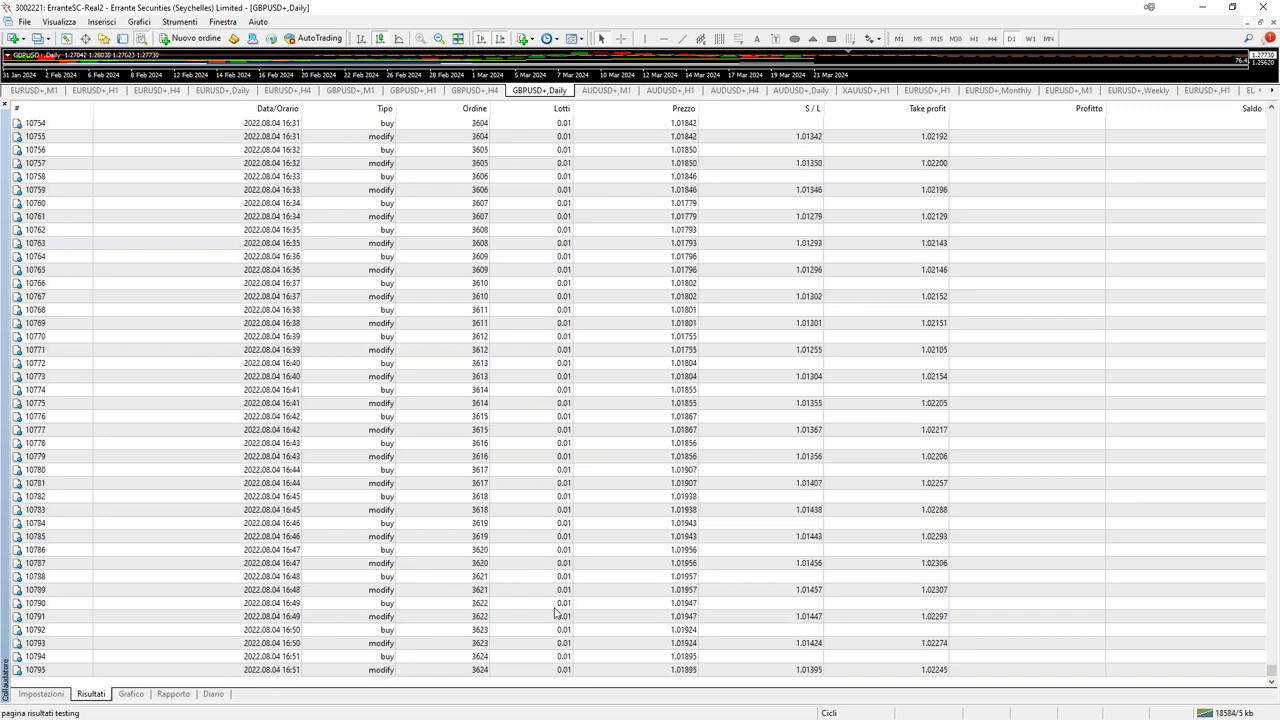
left_click(41, 694)
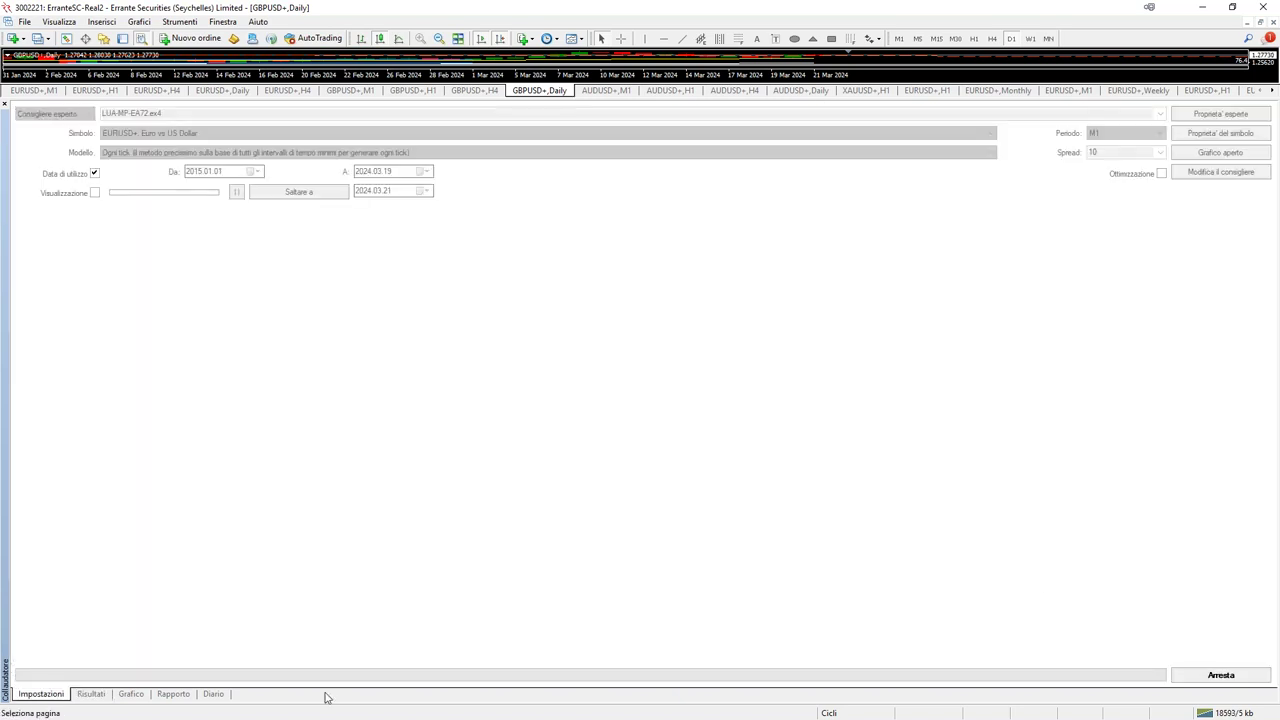
left_click(130, 694)
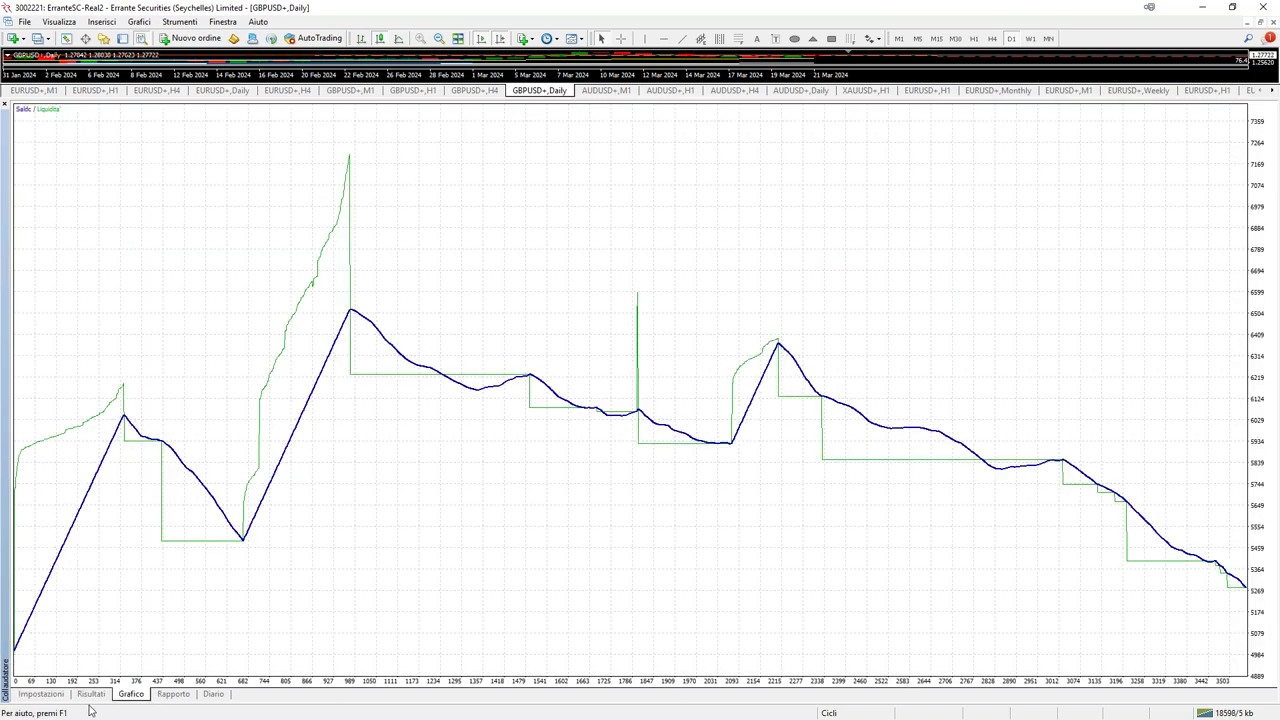
Stop the running backtest and set the LUA-MP-EA72 expert's stop loss to 1000 pips.
left_click(52, 697)
left_click(1238, 677)
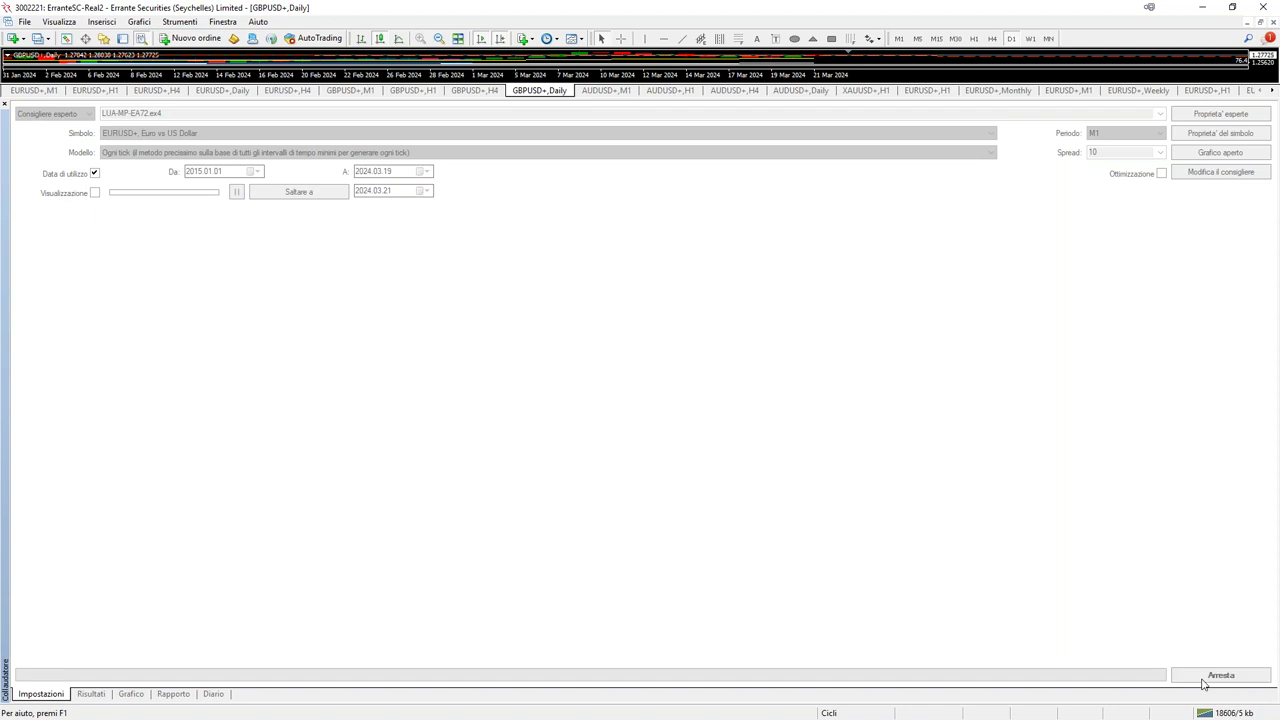
left_click(1224, 117)
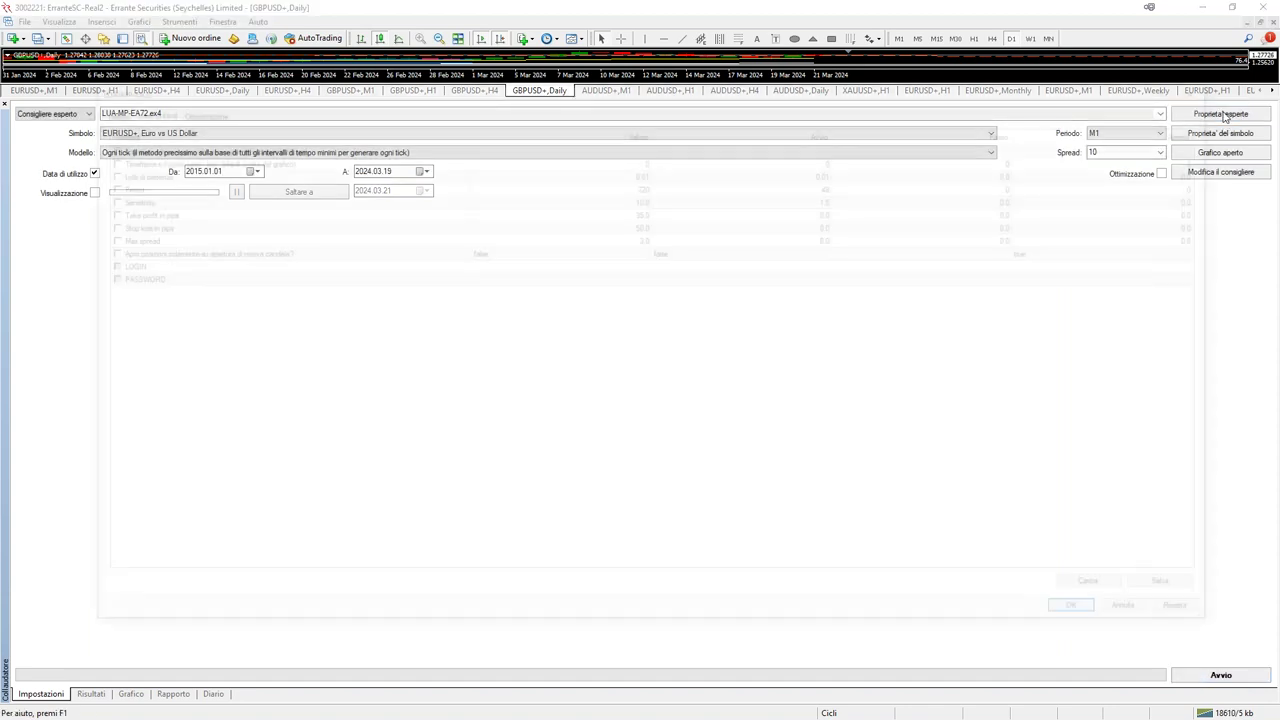
left_click(583, 223)
left_click(636, 224)
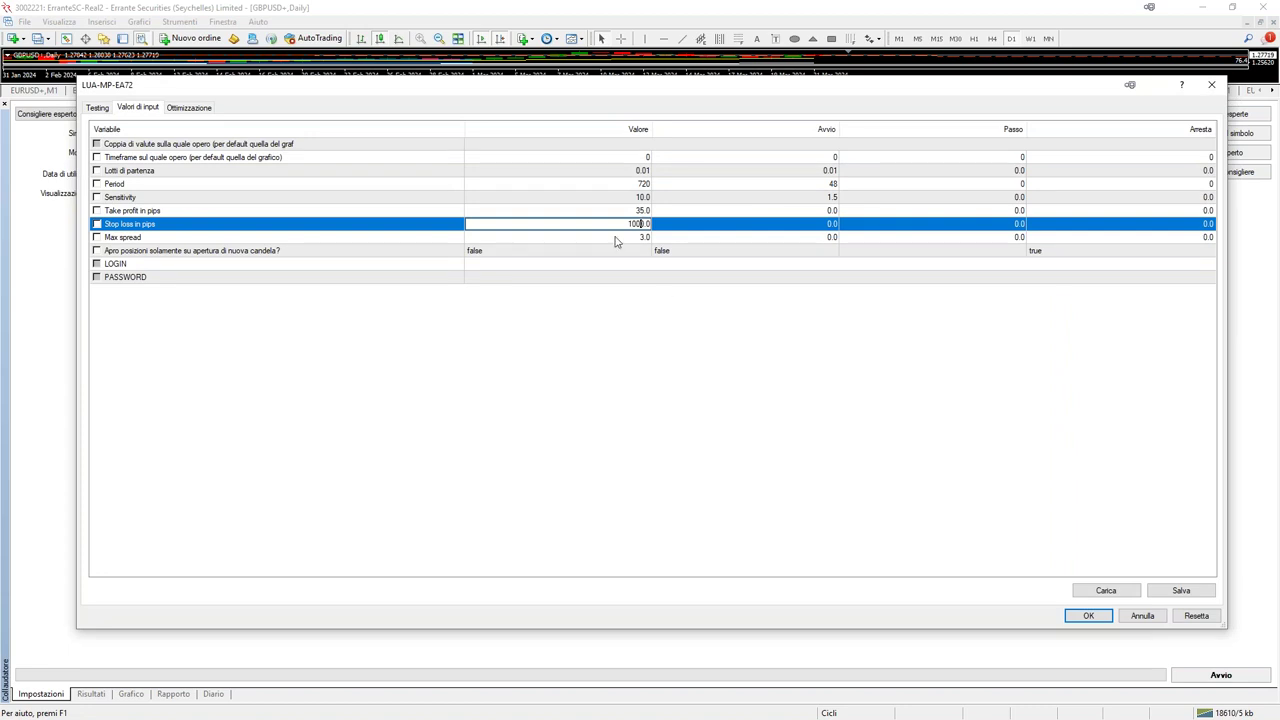
key("Up")
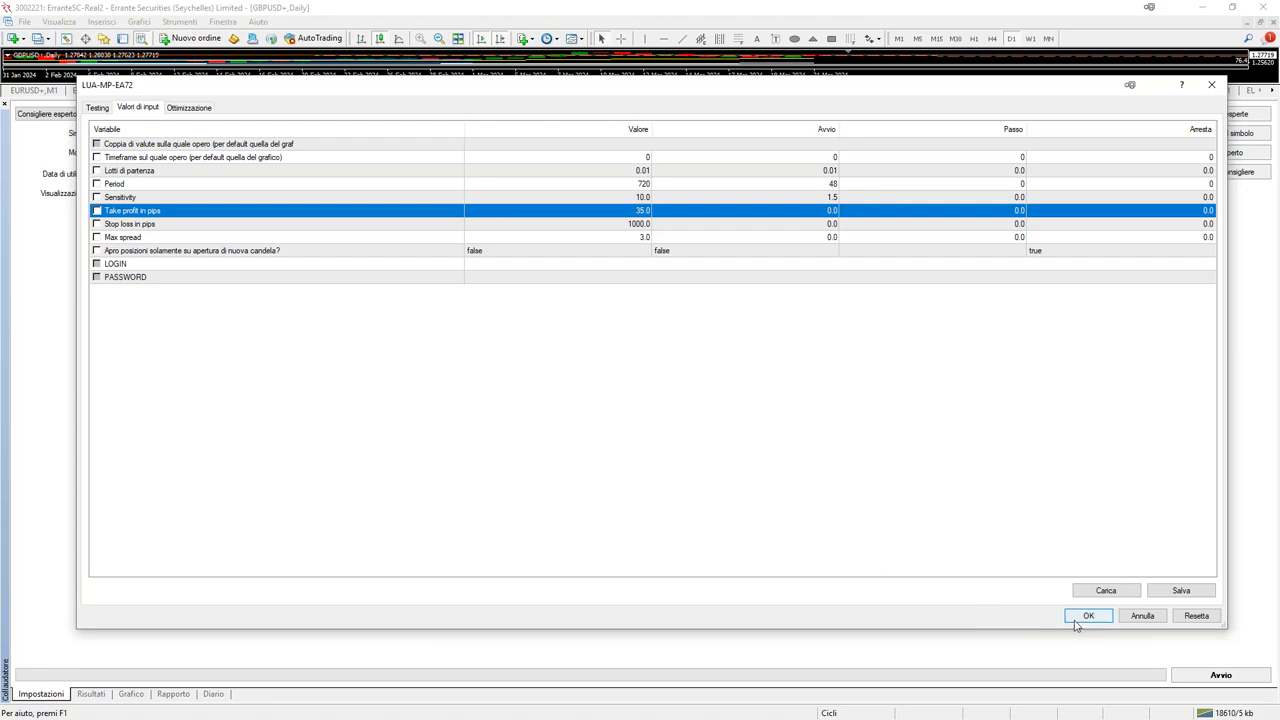
Set the expert's Sensitivity input to 15.0.
left_click(606, 198)
left_click(603, 186)
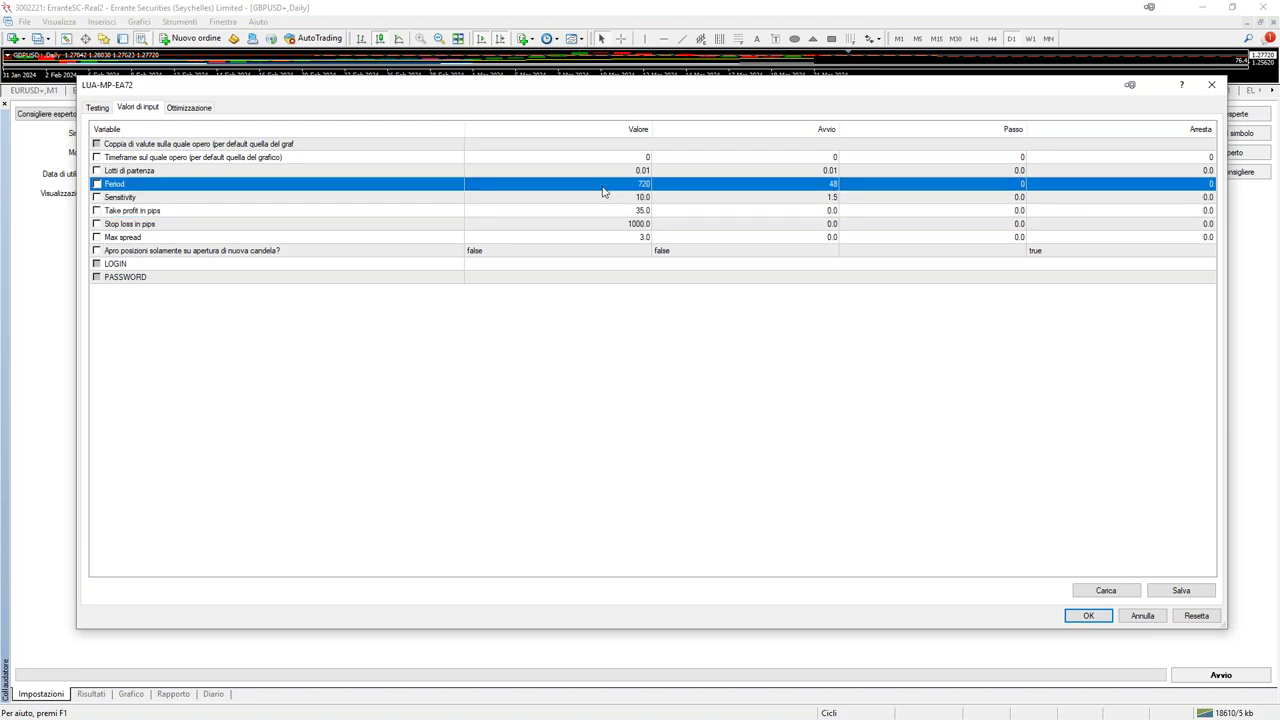
left_click(615, 198)
left_click(636, 197)
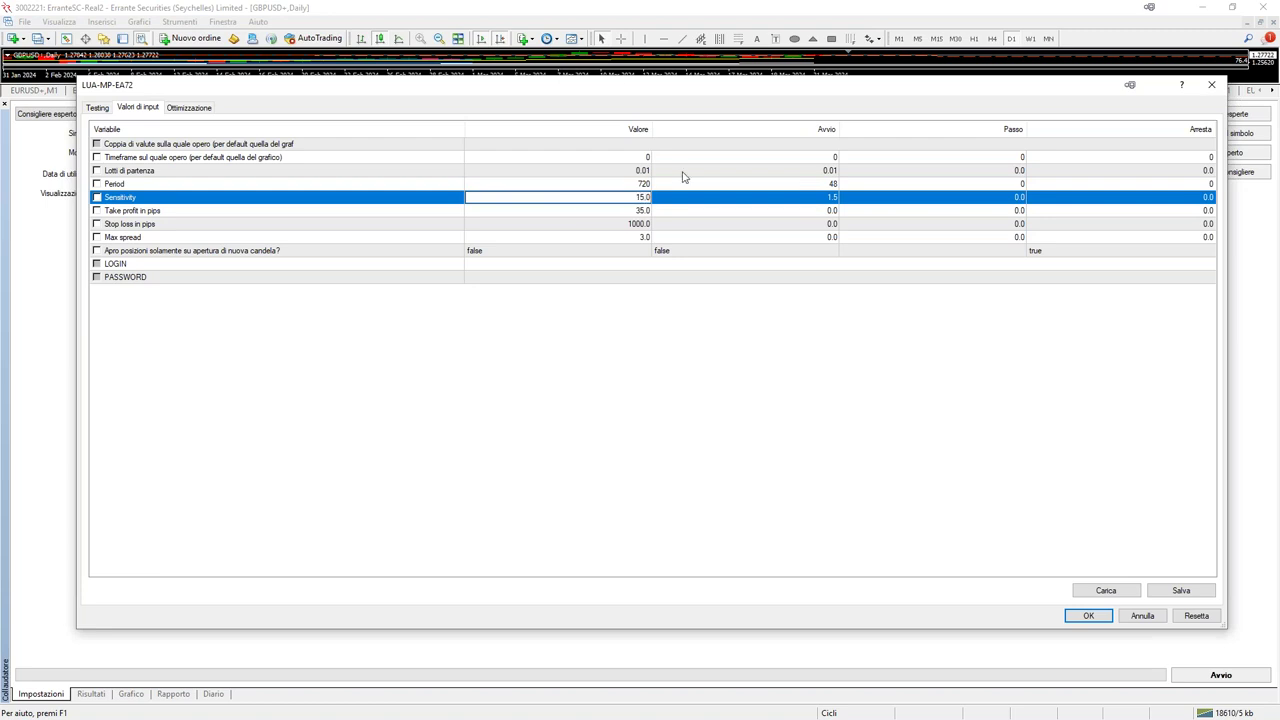
Set the expert's take profit to 25 pips, accept the input values and start the backtest.
left_click(612, 211)
left_click(636, 210)
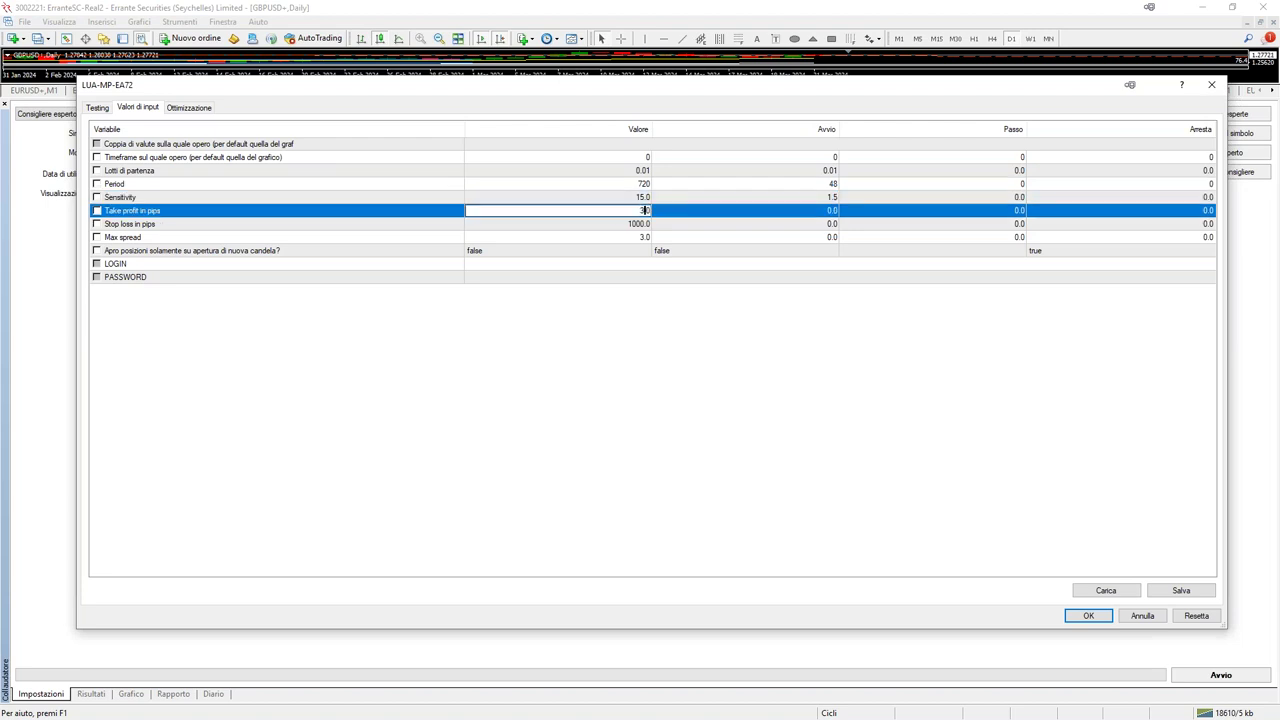
type("250")
left_click(1088, 615)
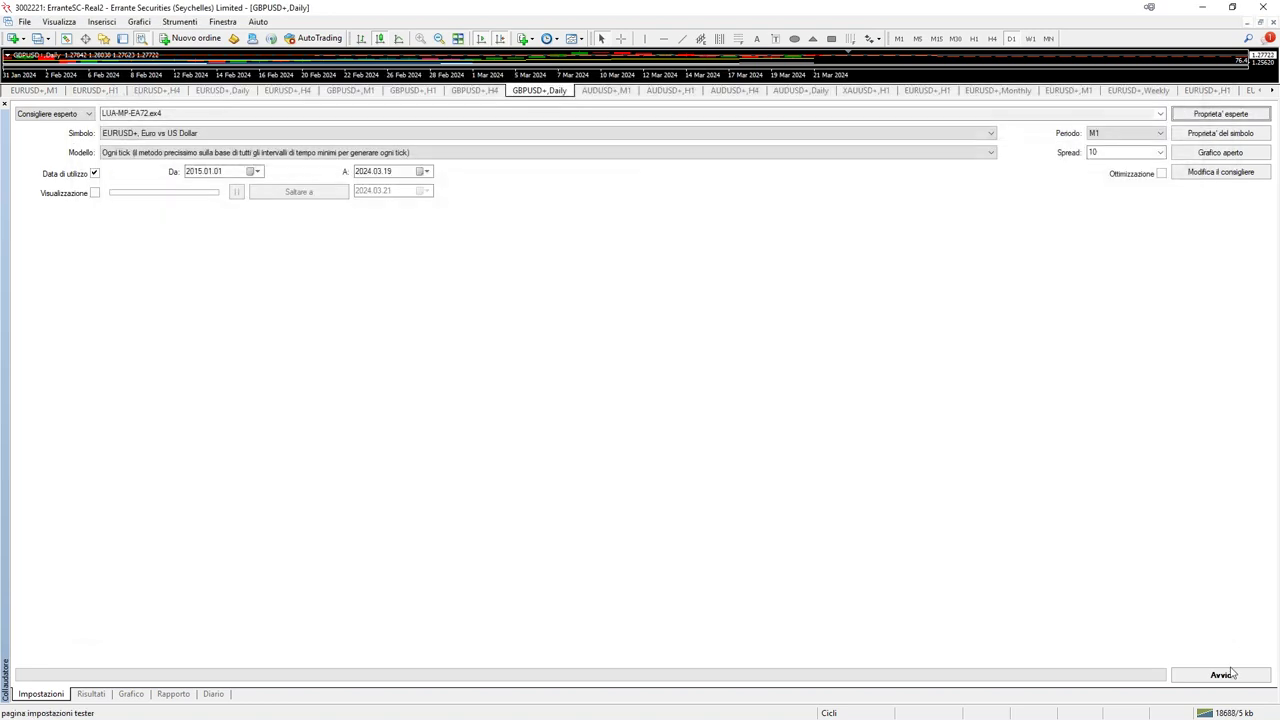
left_click(1201, 676)
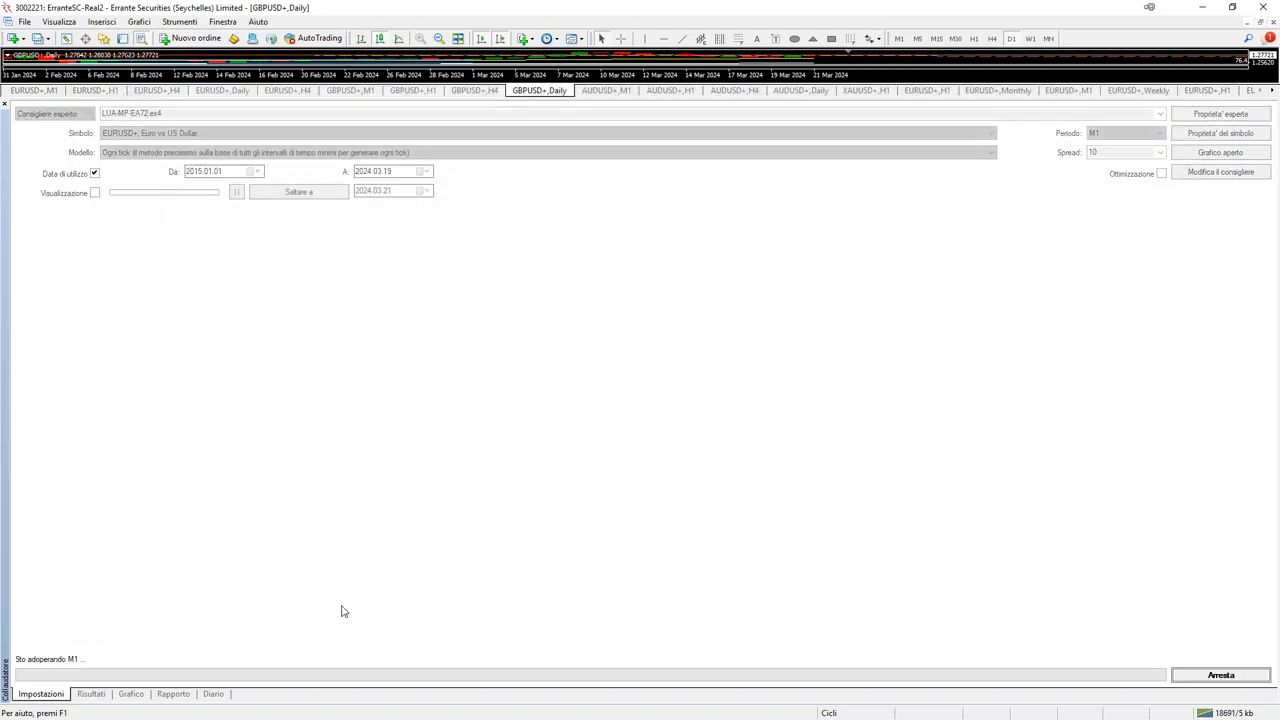
Check the new backtest's graph and settings, and read through its 2 August 2022 buy and sell orders.
left_click(128, 693)
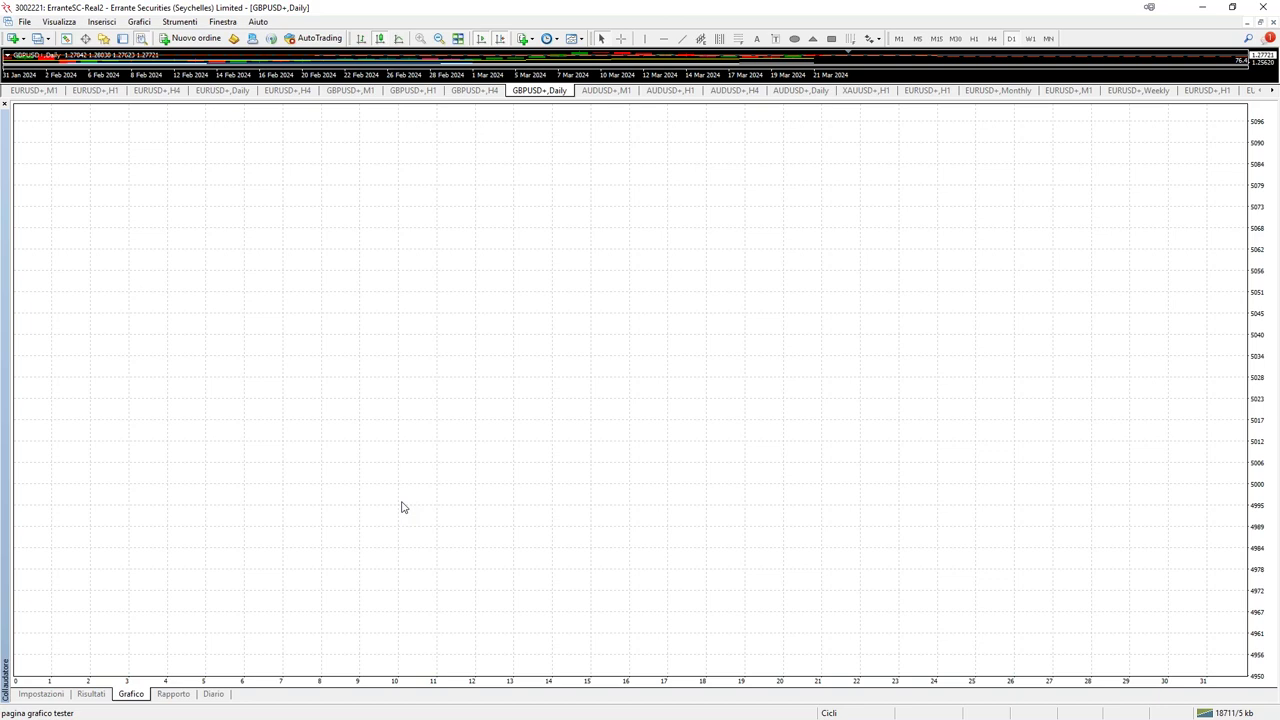
left_click(90, 694)
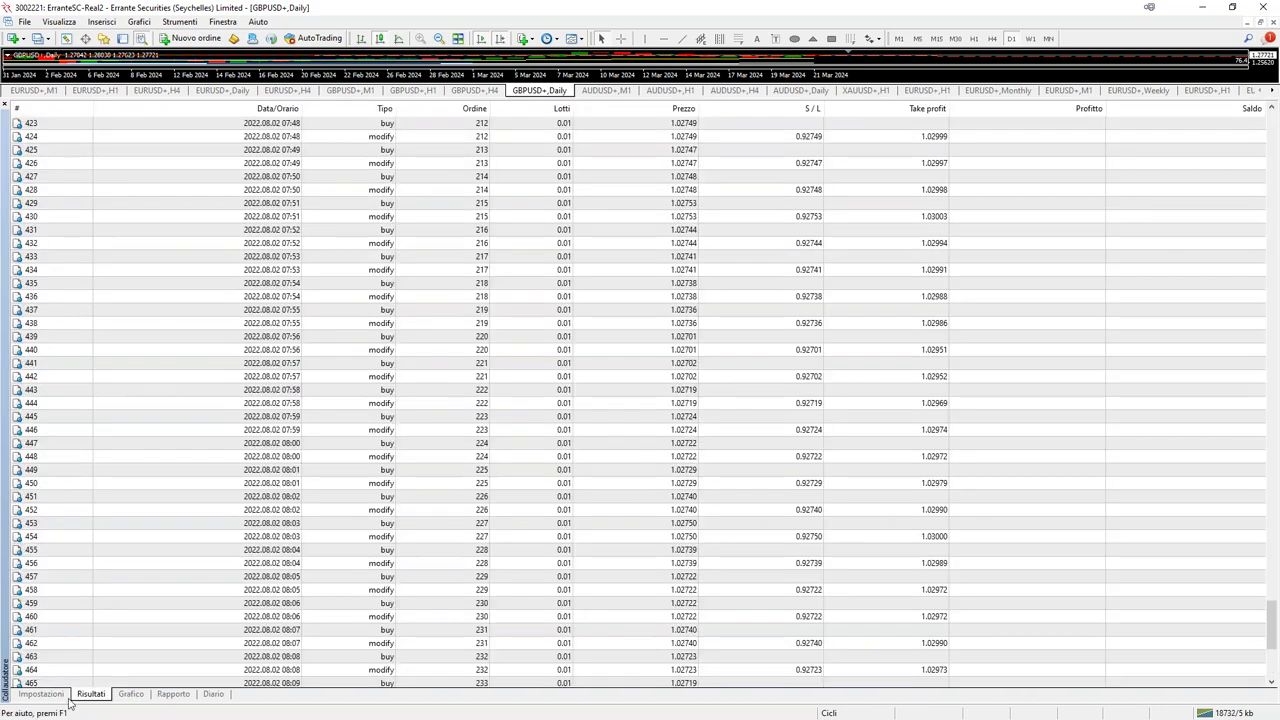
left_click(40, 694)
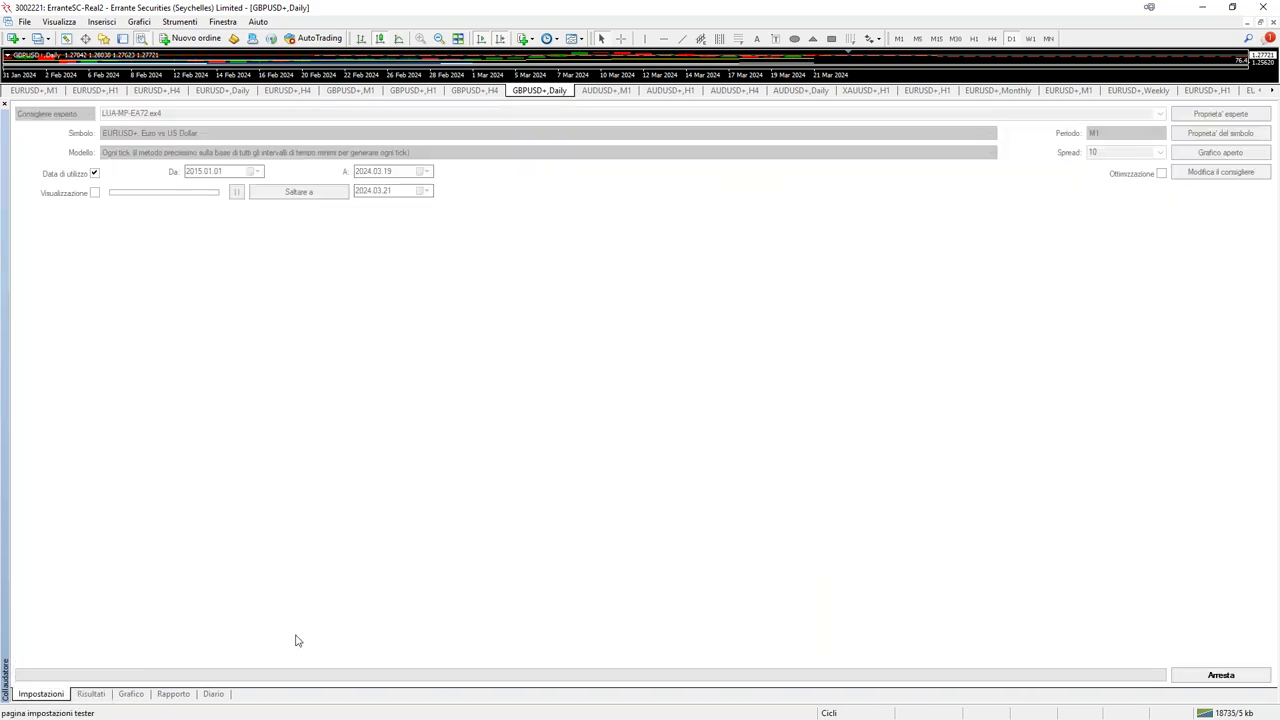
left_click(91, 694)
scroll(640, 470, "up", 10)
scroll(700, 465, "down", 20)
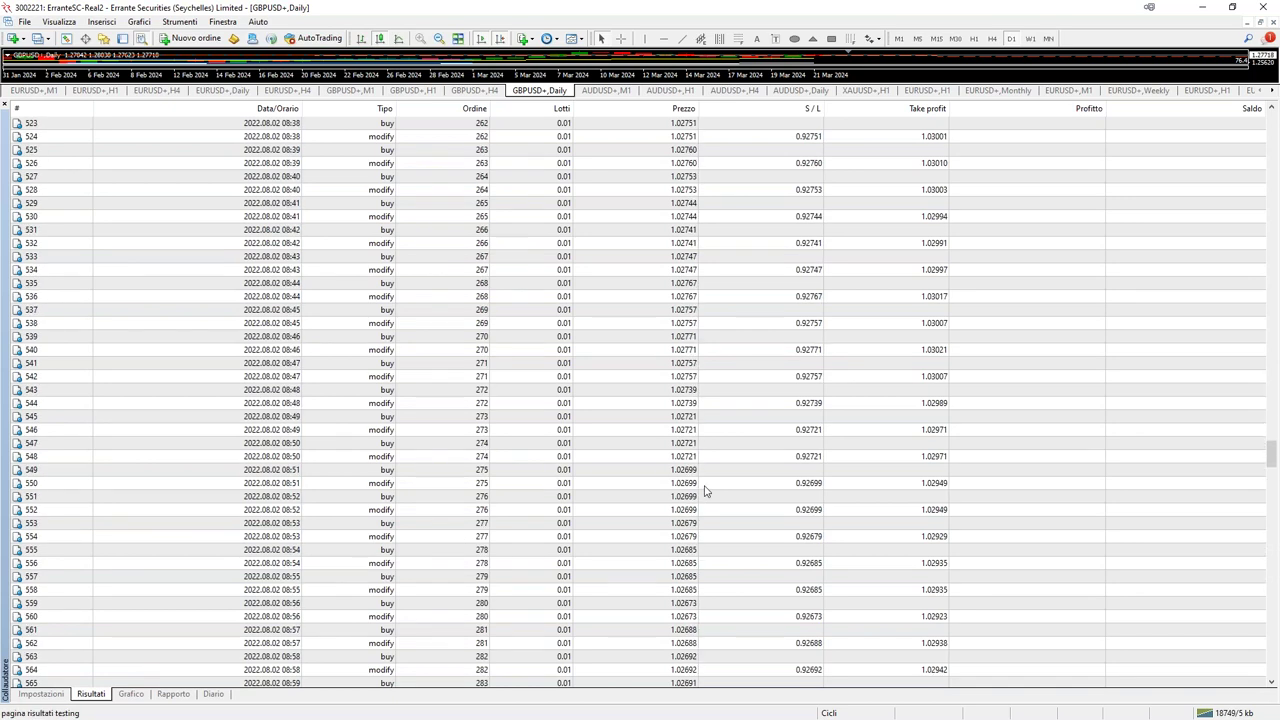
scroll(704, 490, "down", 17)
scroll(704, 490, "down", 20)
scroll(704, 490, "down", 15)
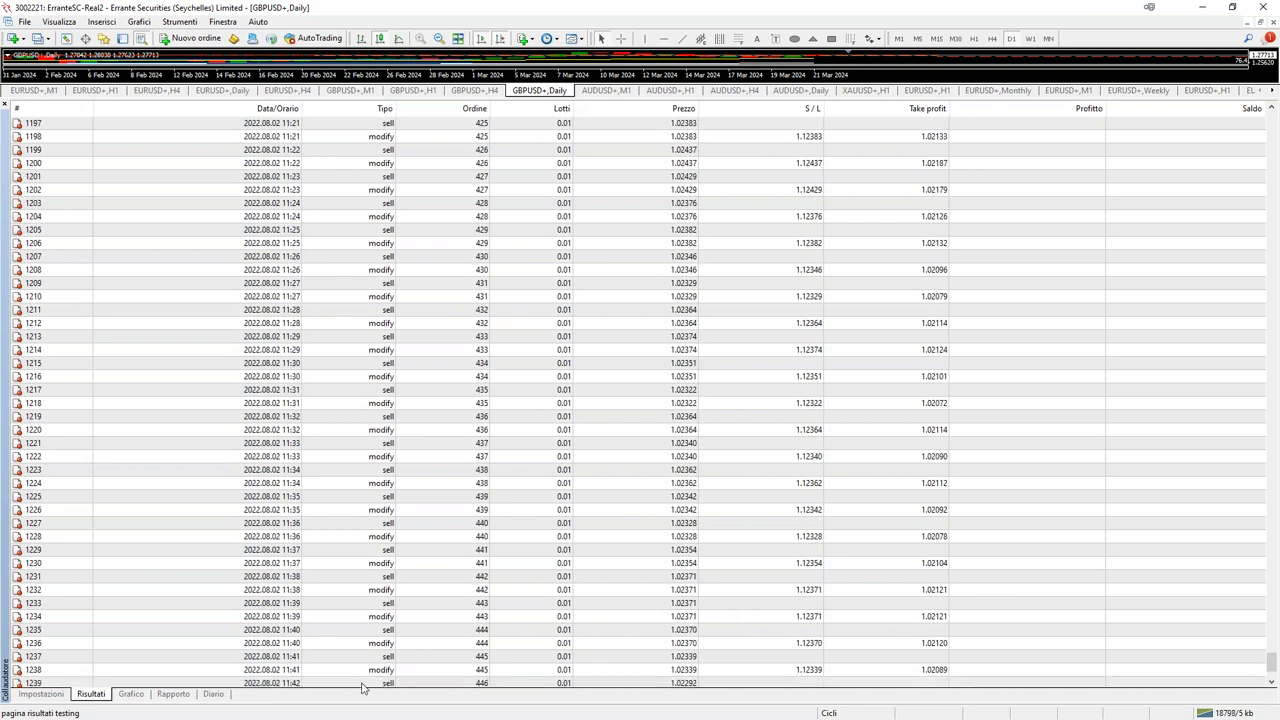
Examine the updated balance and equity graph, and the take-profit closures and balances among the 2 August 2022 afternoon orders.
left_click(131, 694)
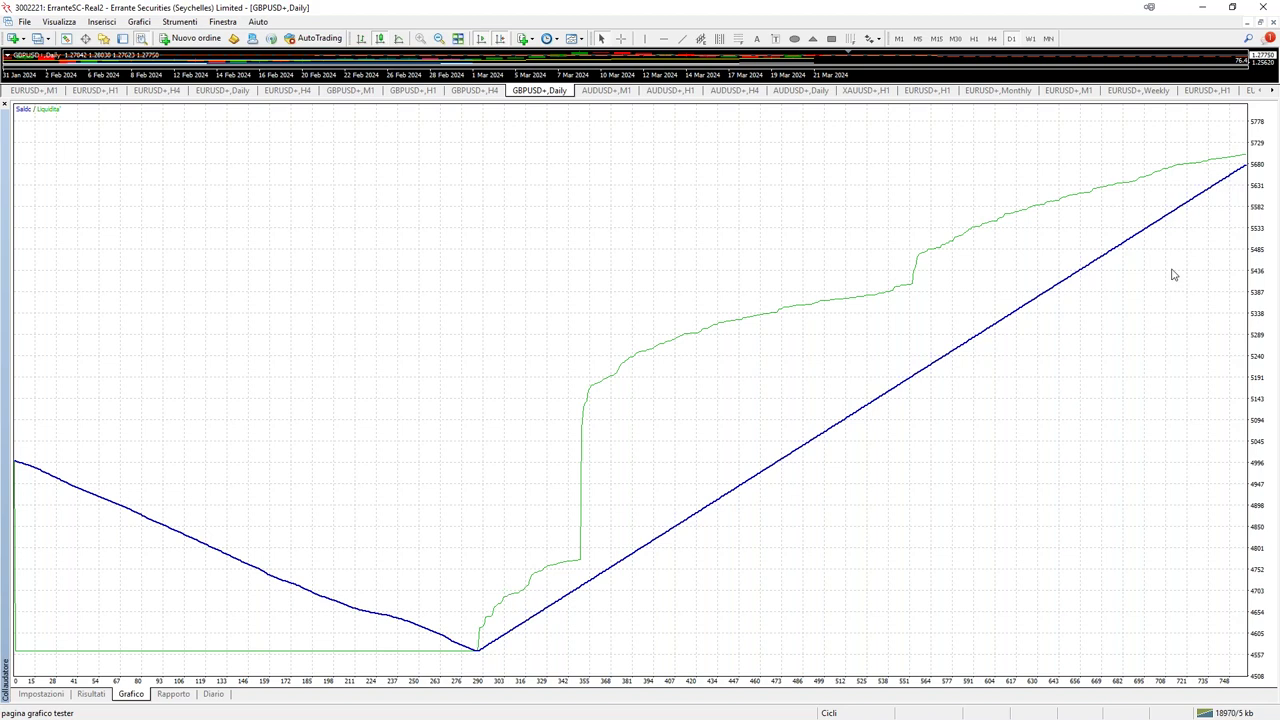
left_click(92, 695)
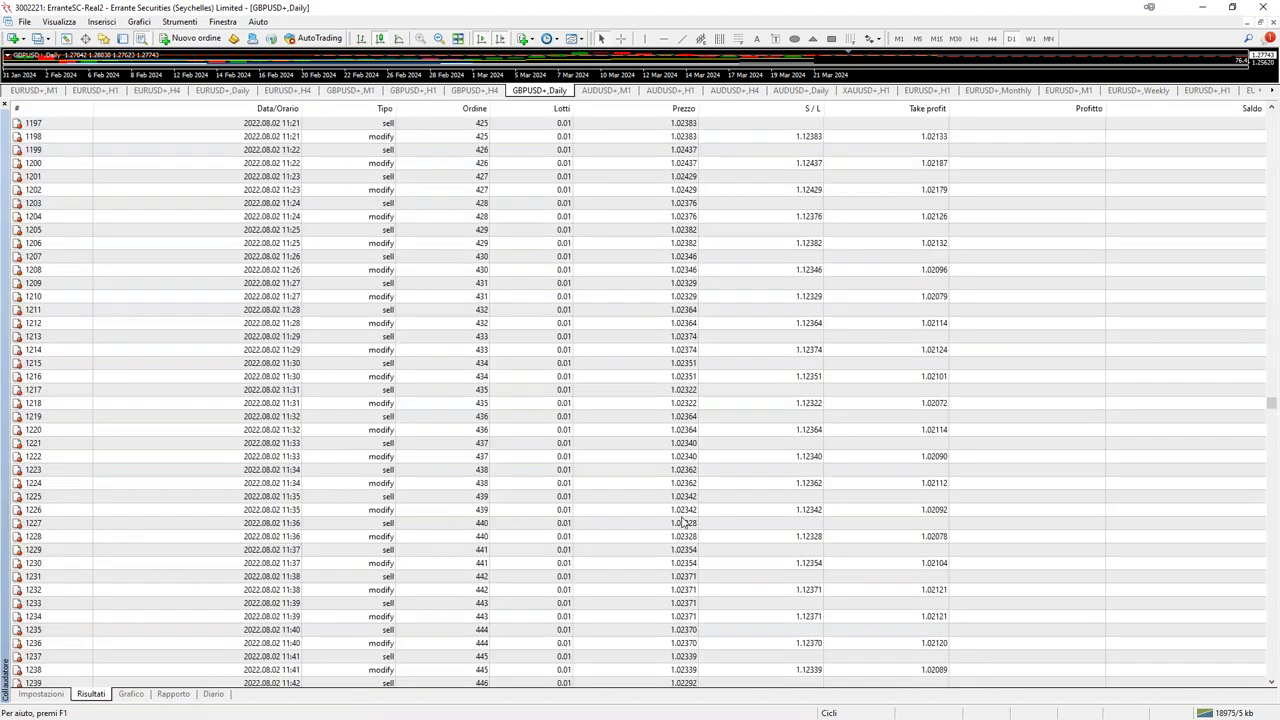
scroll(800, 496, "down", 20)
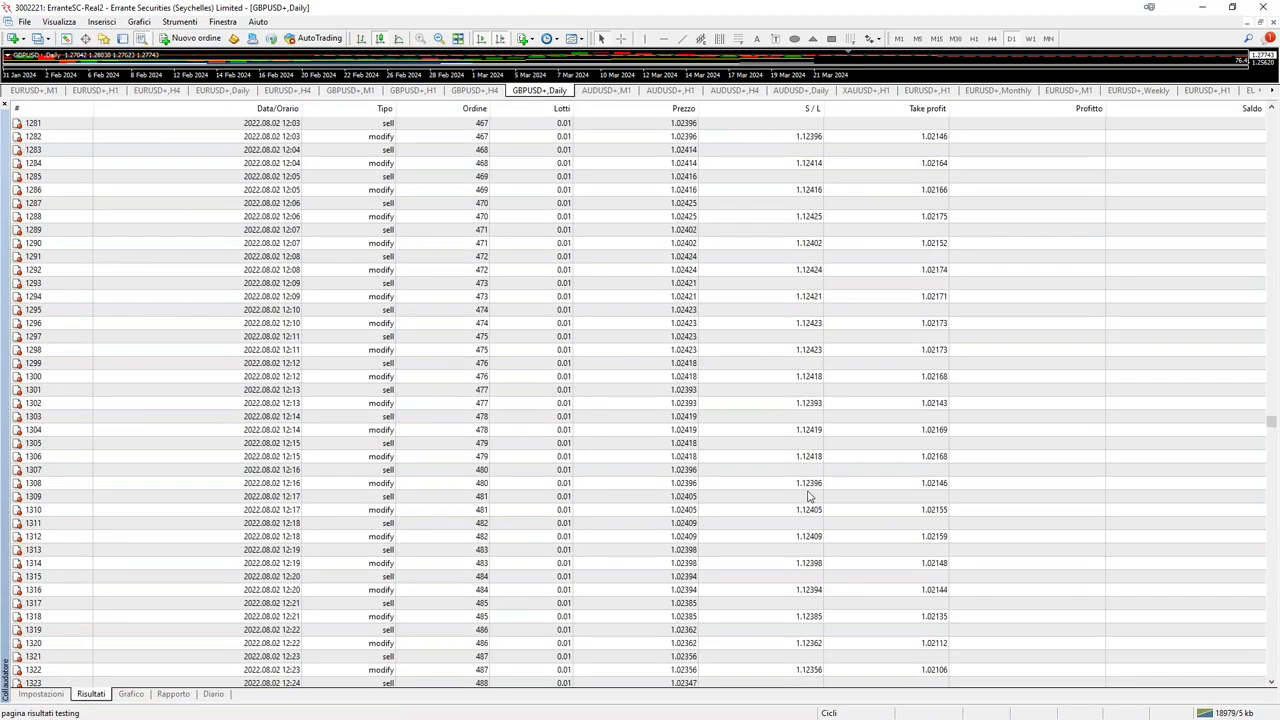
scroll(815, 615, "down", 20)
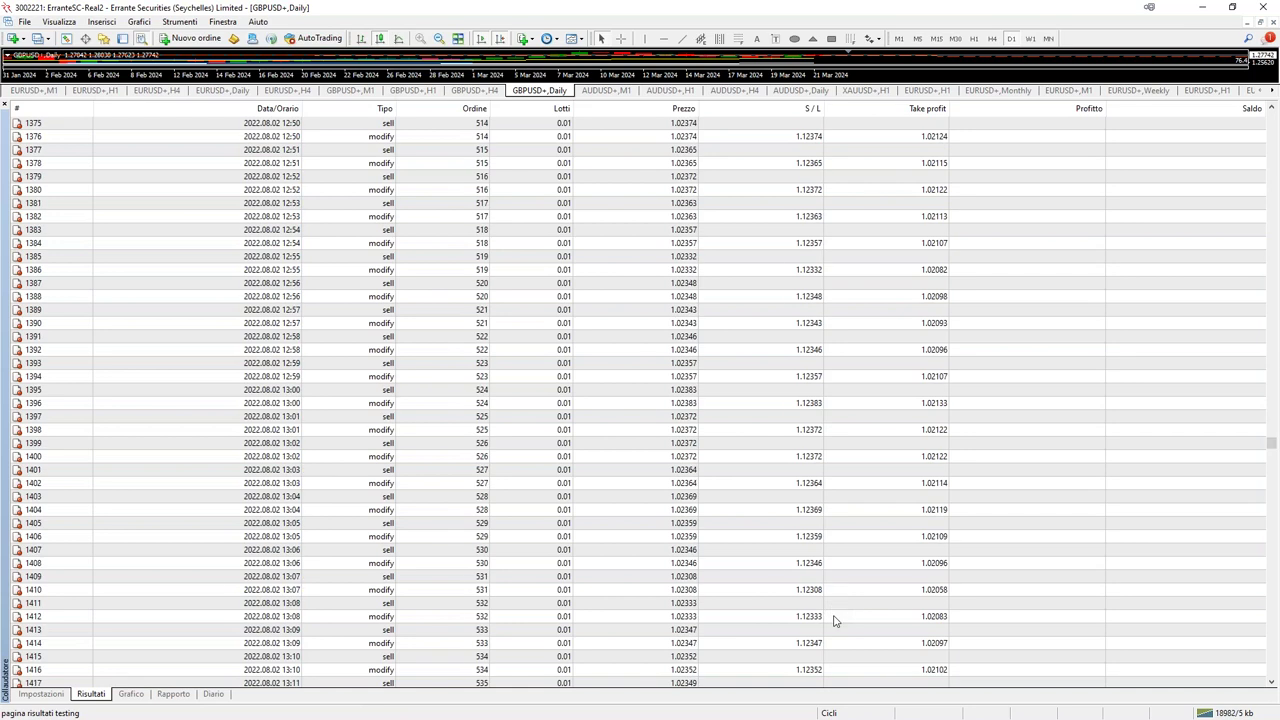
scroll(852, 621, "down", 20)
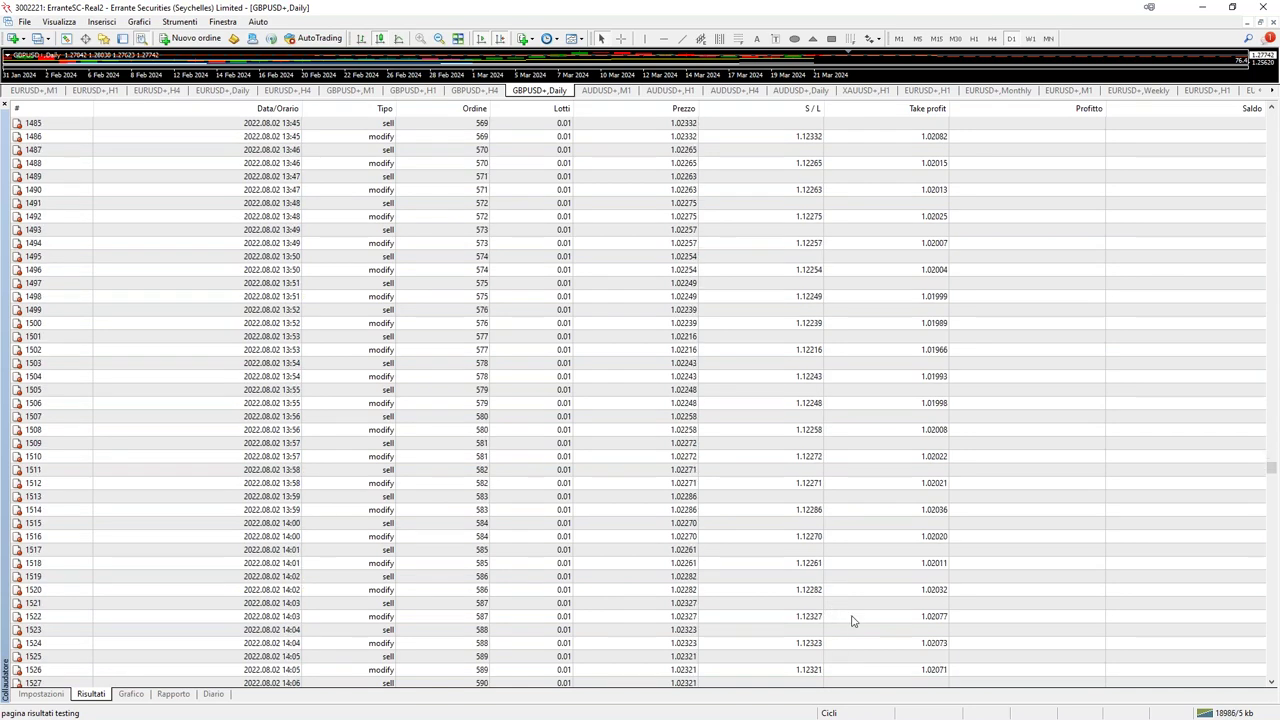
scroll(300, 505, "down", 17)
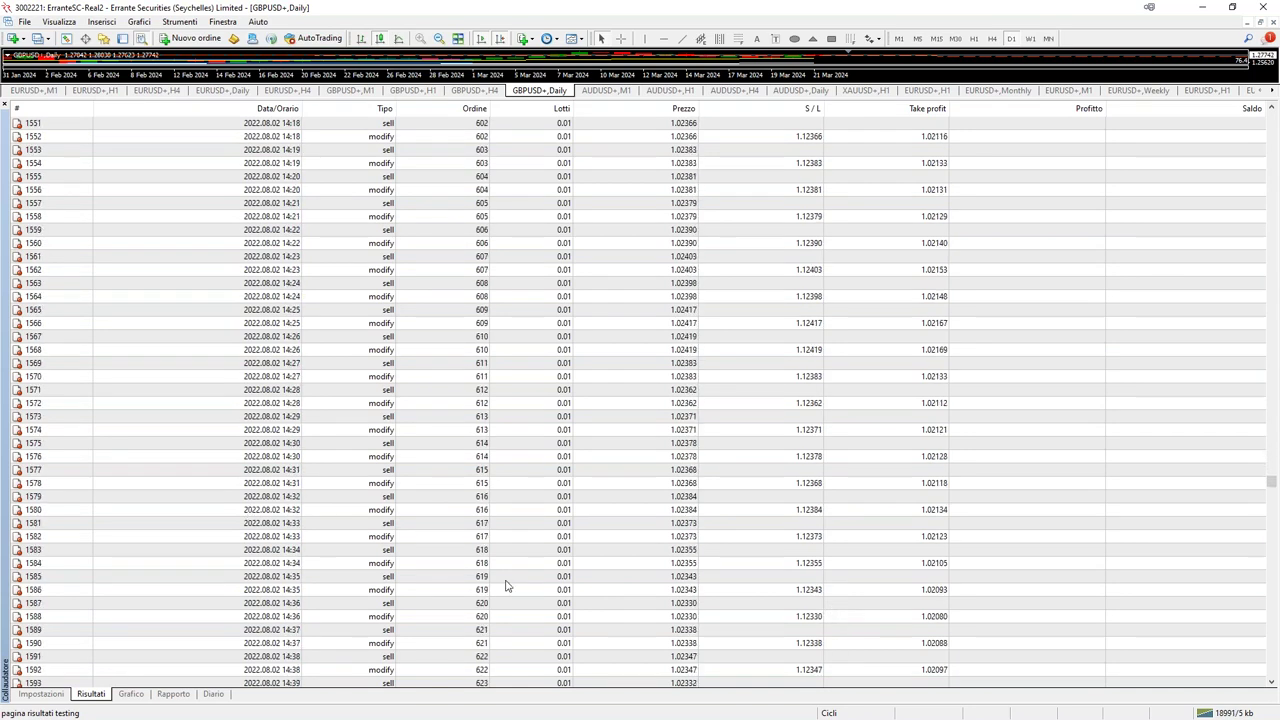
scroll(865, 610, "down", 20)
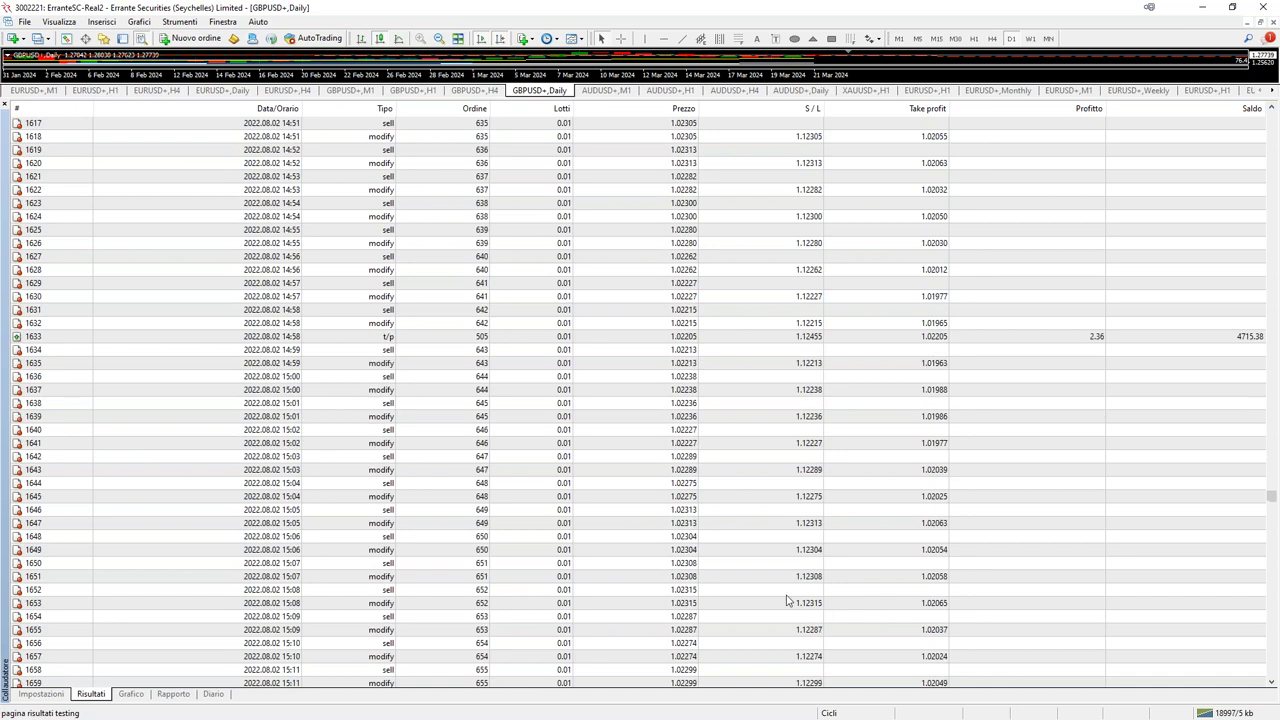
scroll(660, 520, "down", 20)
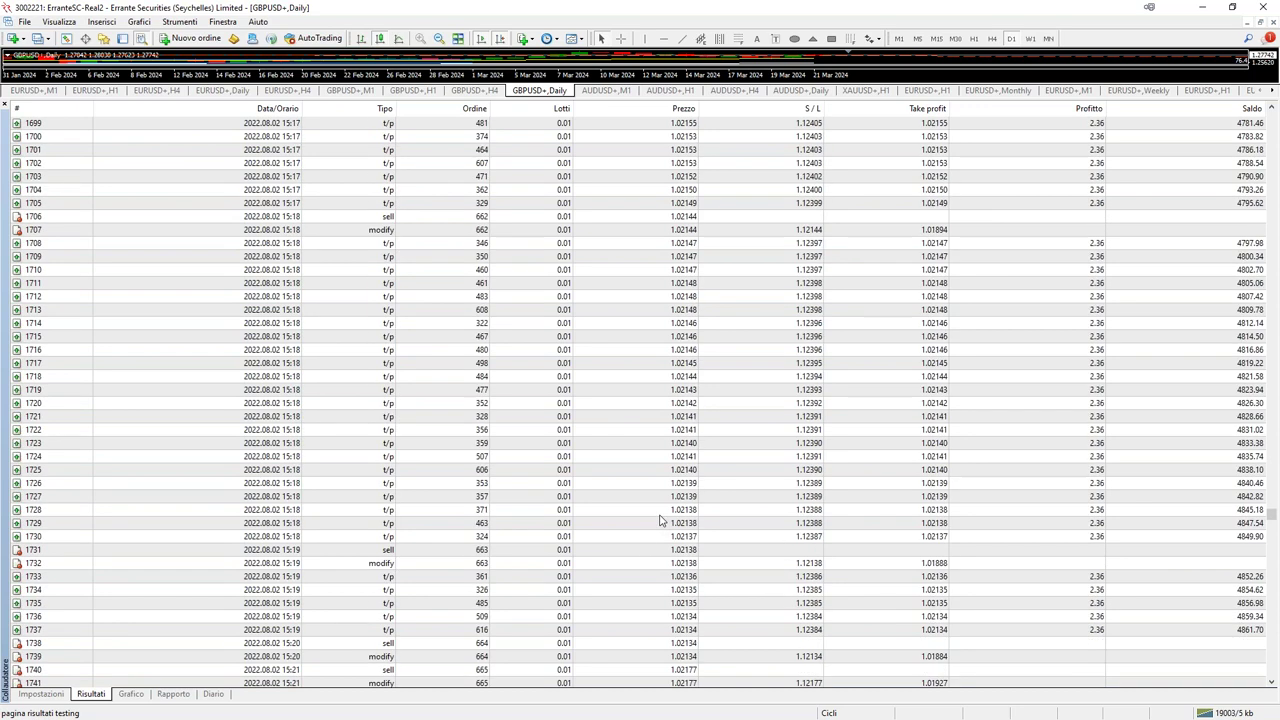
scroll(668, 534, "down", 20)
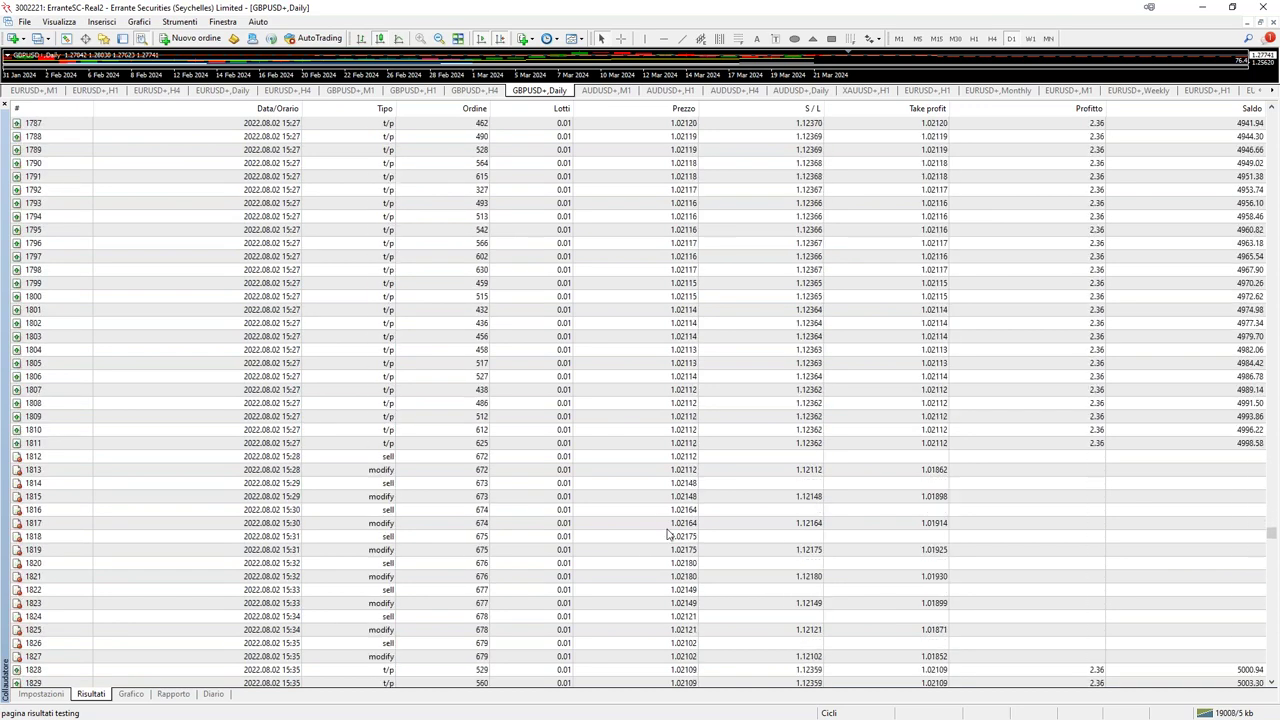
scroll(668, 534, "down", 20)
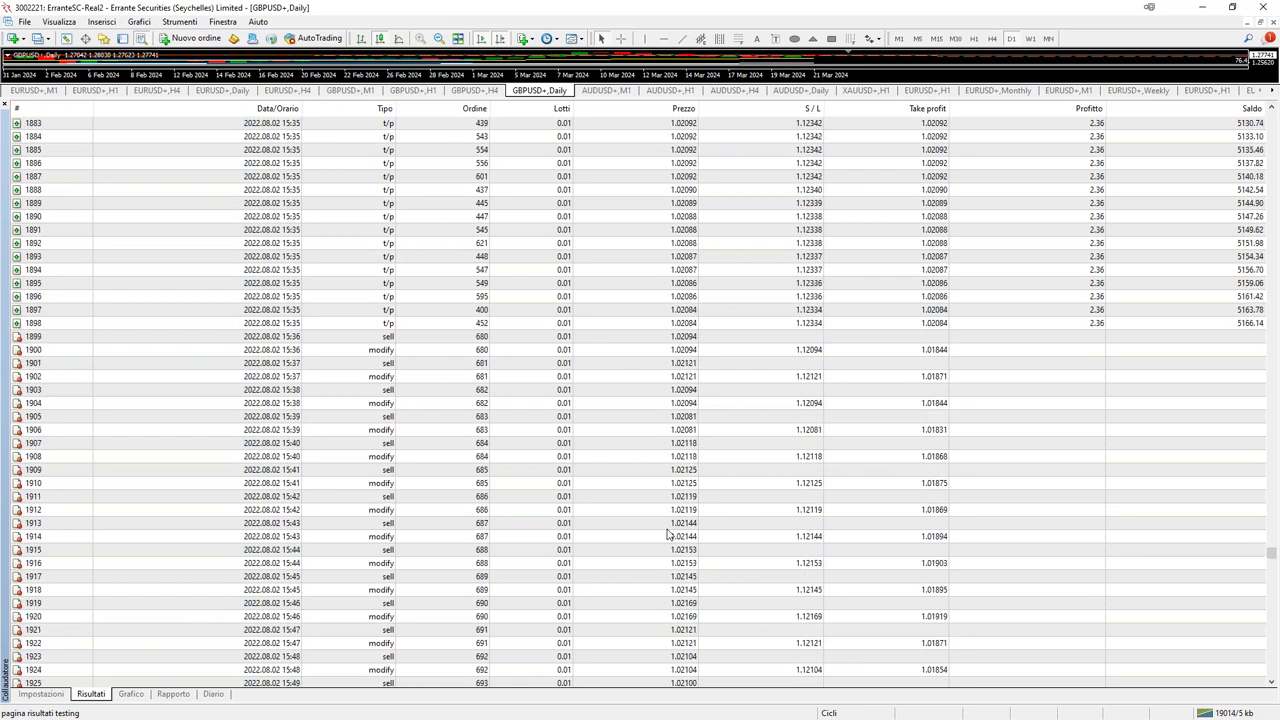
Read through the backtest's trade list for 2022.08.02, following the sell orders and their take-profit closures.
scroll(668, 534, "down", 6)
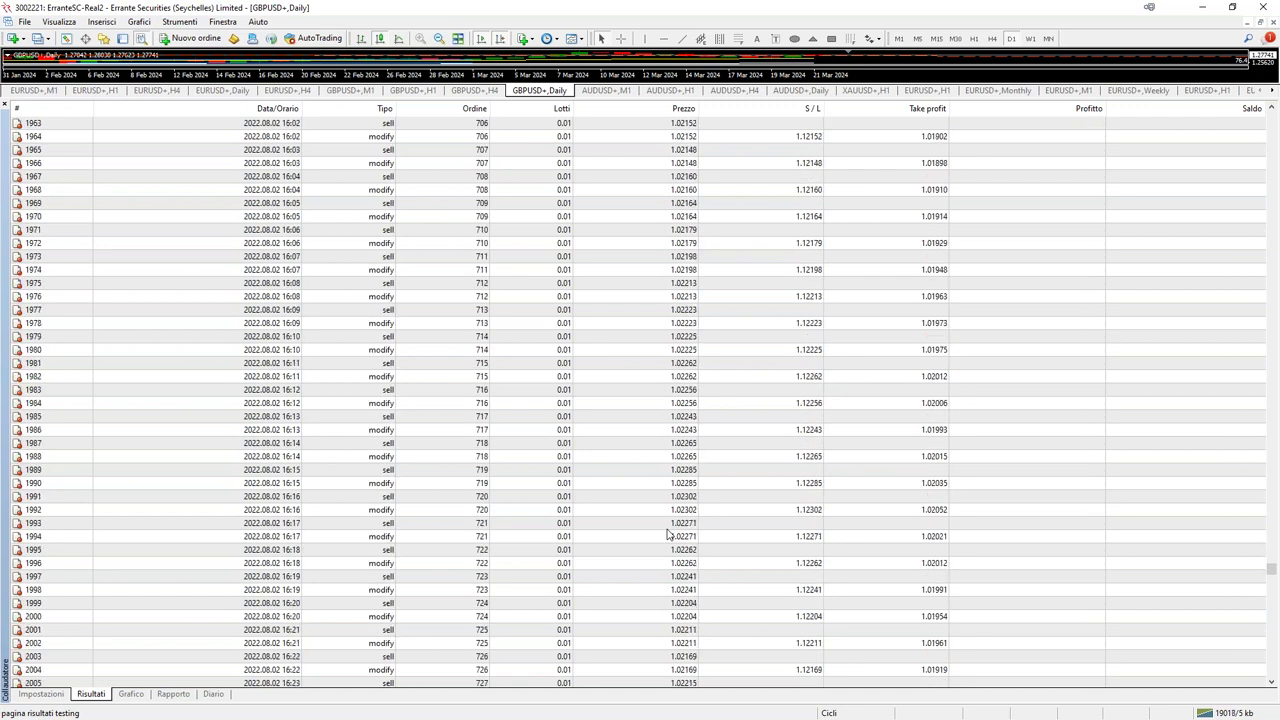
scroll(668, 534, "down", 20)
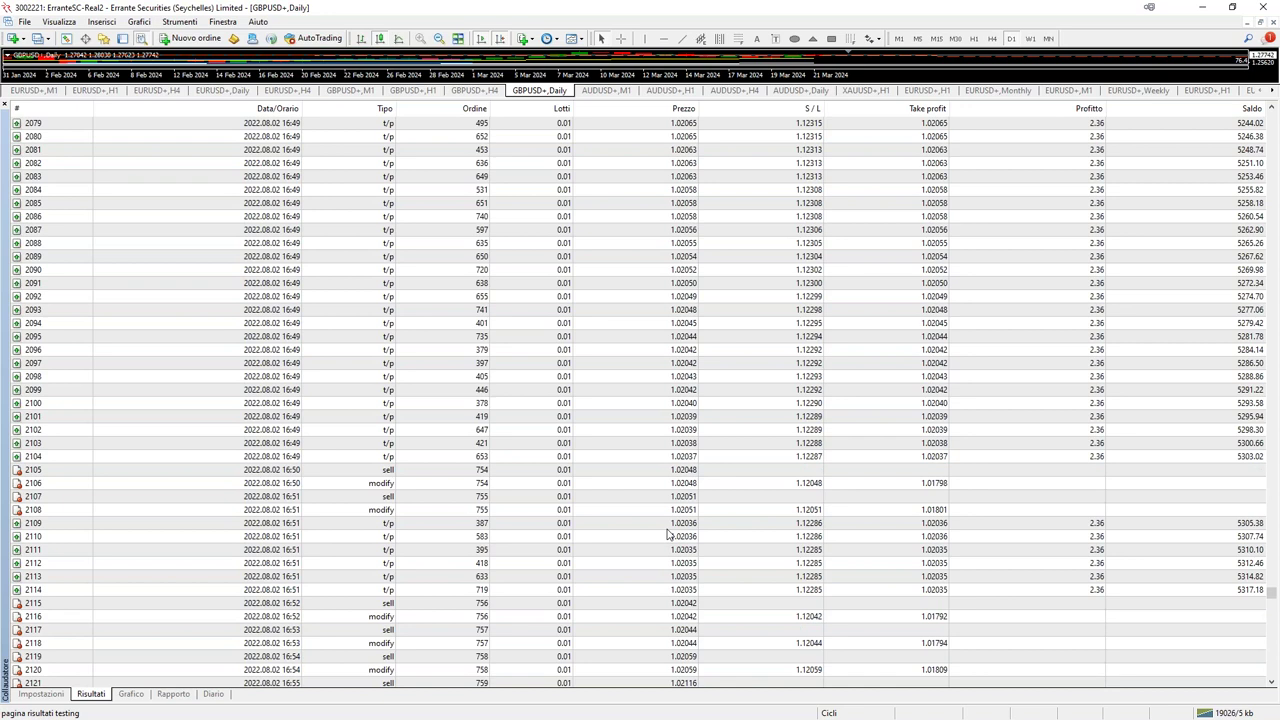
scroll(668, 534, "down", 20)
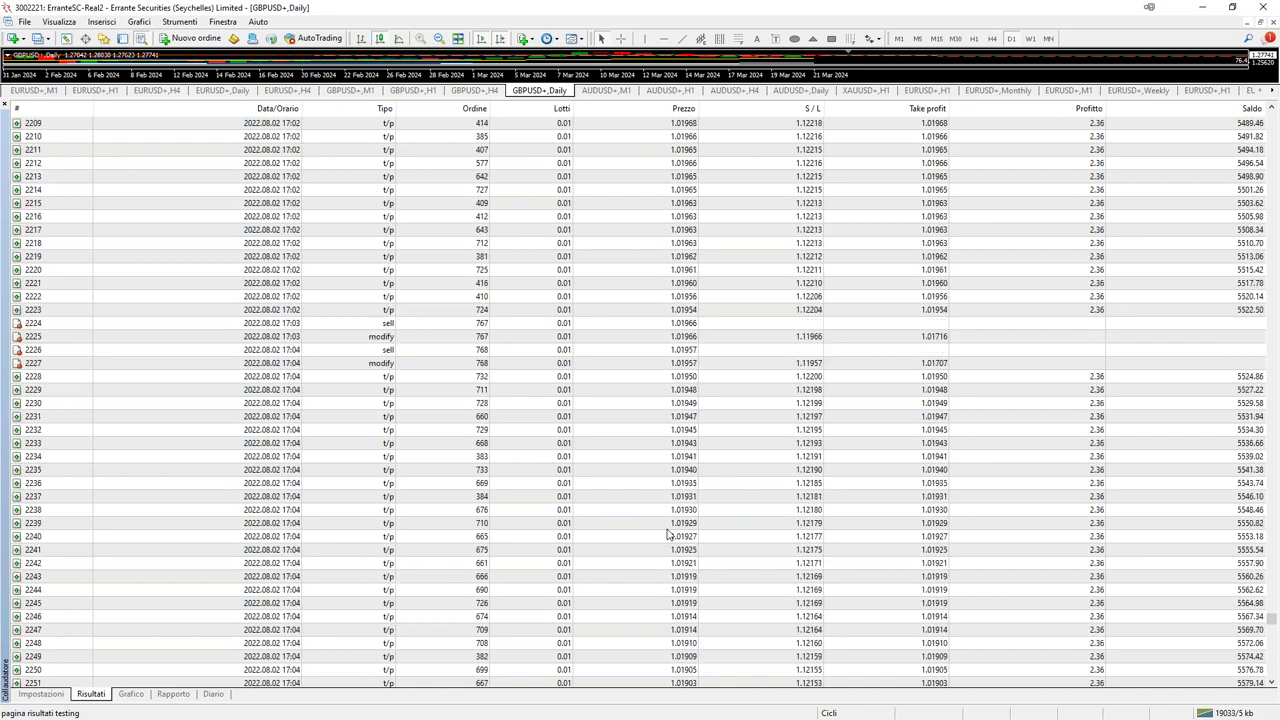
scroll(668, 534, "down", 20)
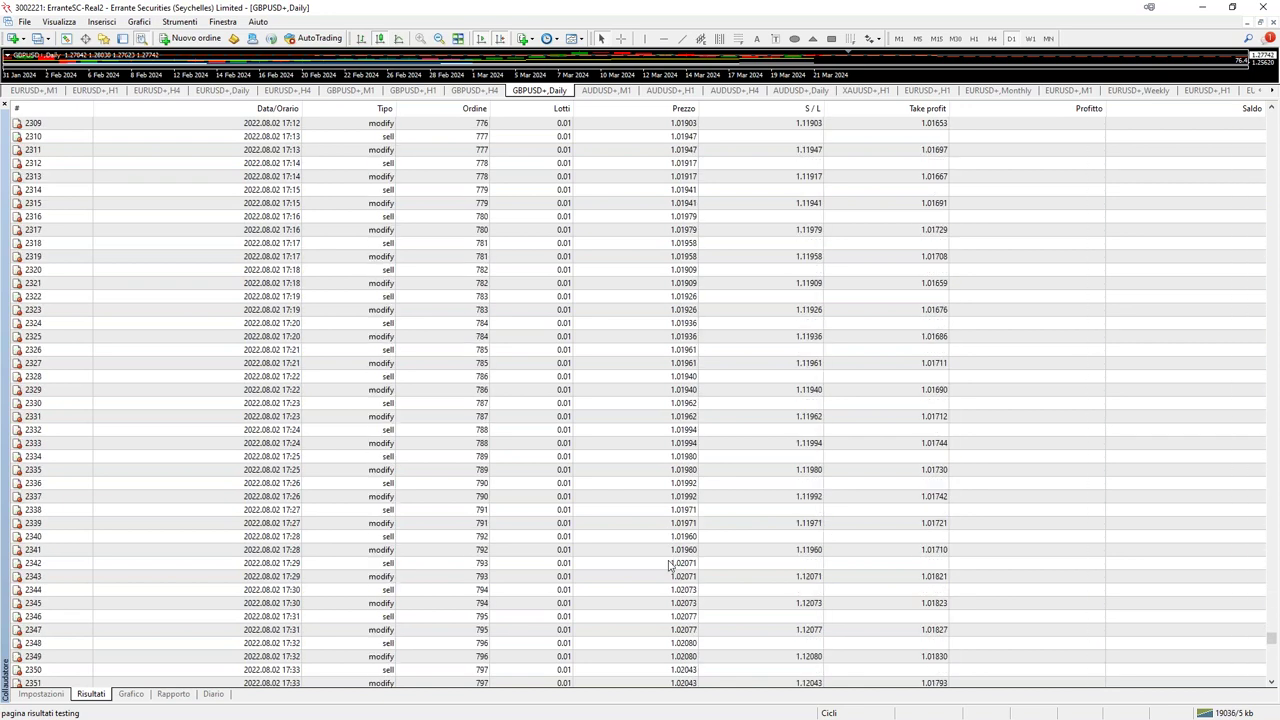
scroll(668, 576, "down", 8)
scroll(690, 586, "down", 12)
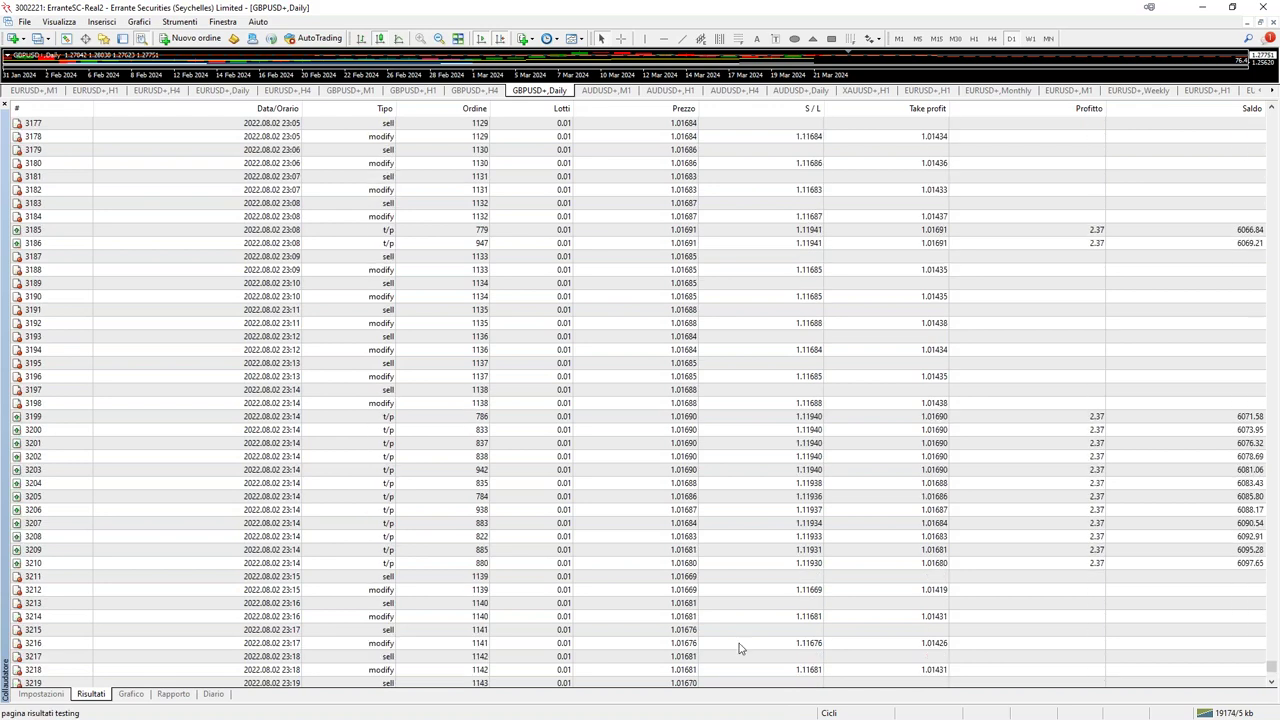
Compare the running backtest's balance and equity graph with its trade list.
left_click(133, 695)
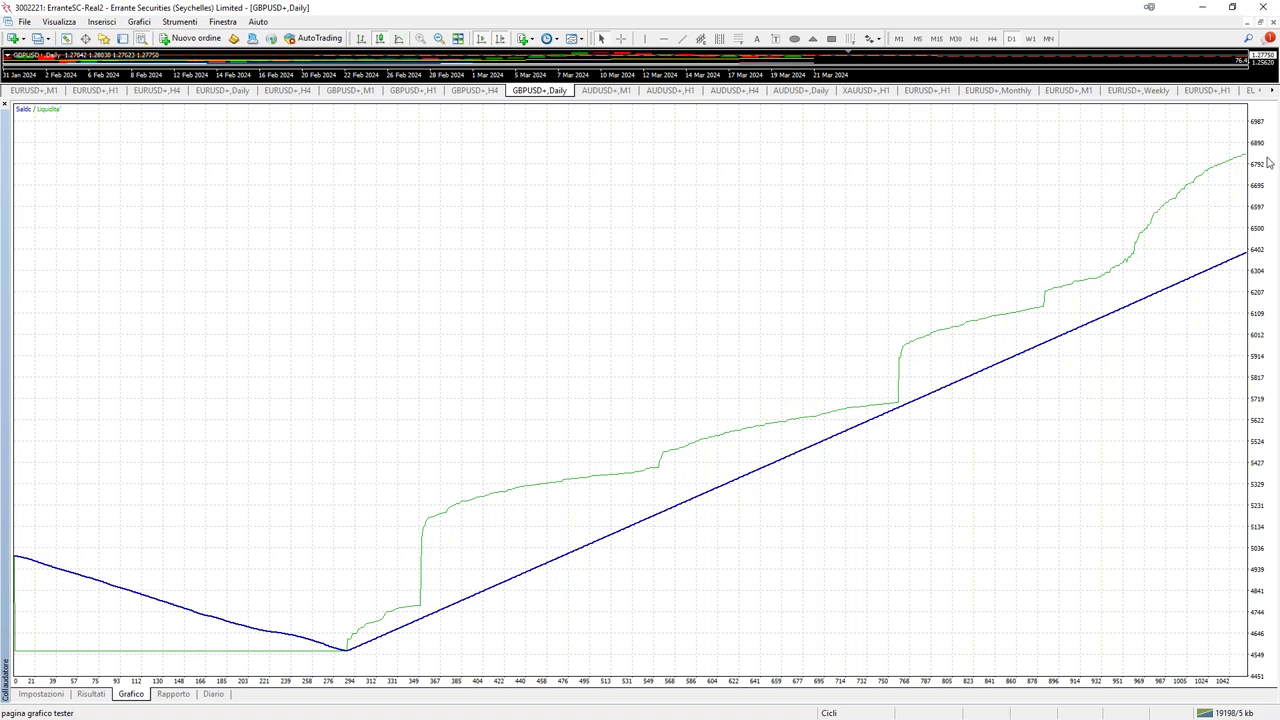
left_click(96, 698)
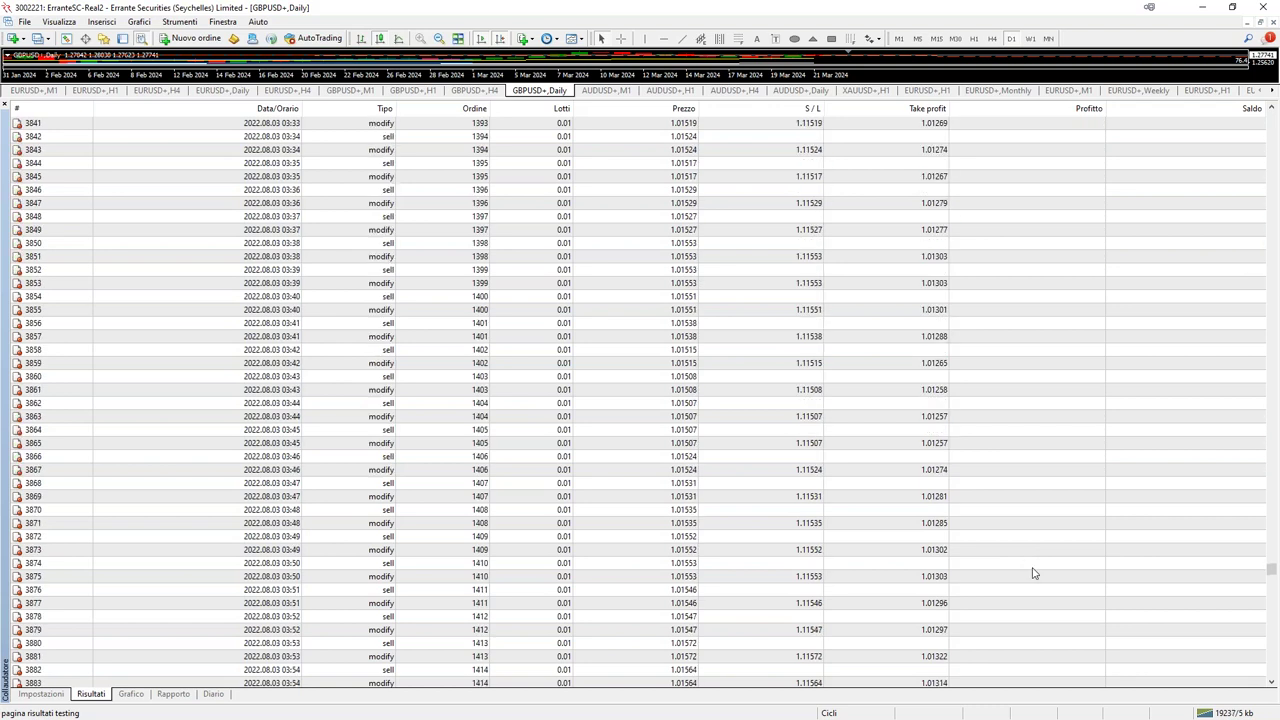
left_click(145, 694)
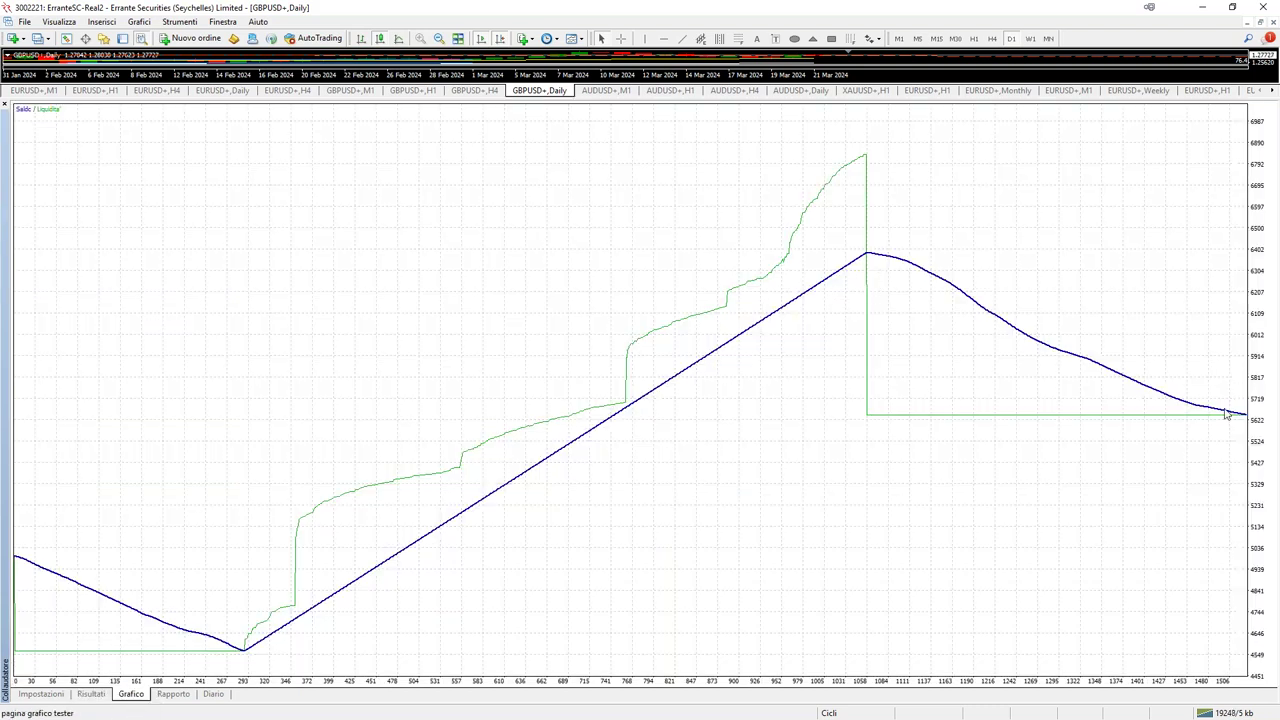
Examine the sell orders closed together at 2022.08.03 05:46 in the trade list, including their profits and the running balance.
left_click(91, 699)
scroll(640, 603, "down", 20)
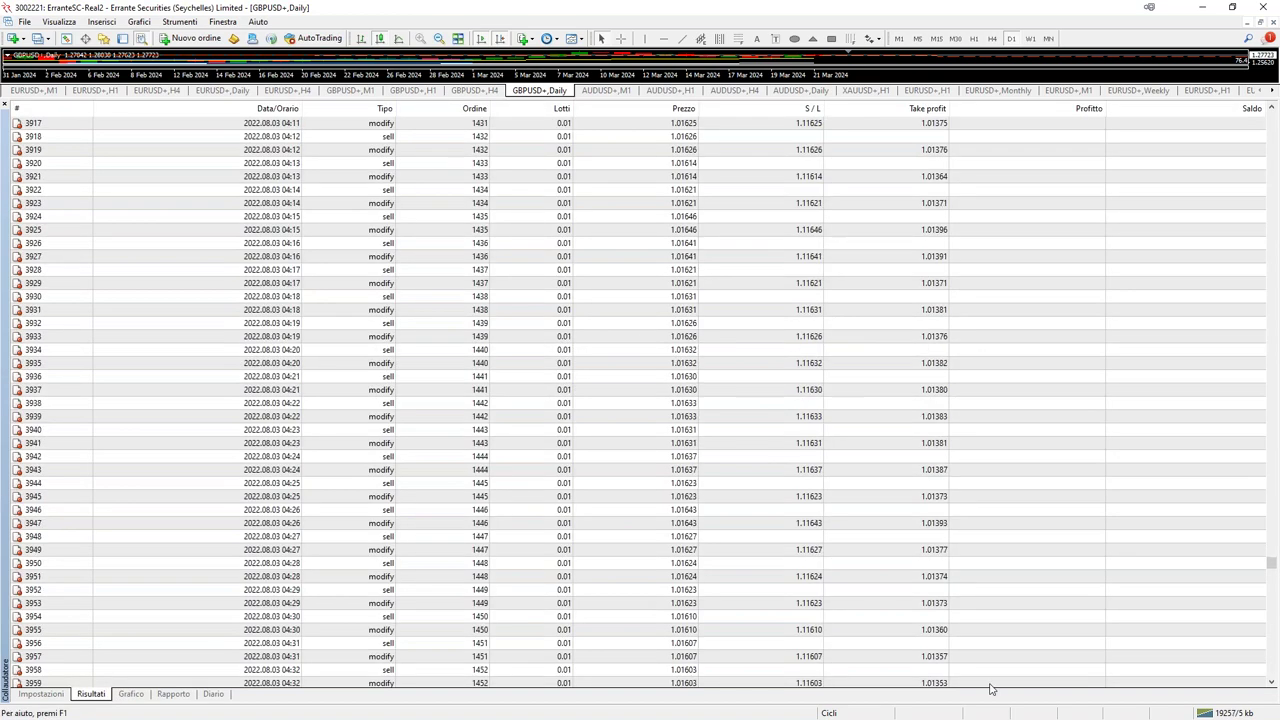
scroll(1006, 515, "down", 20)
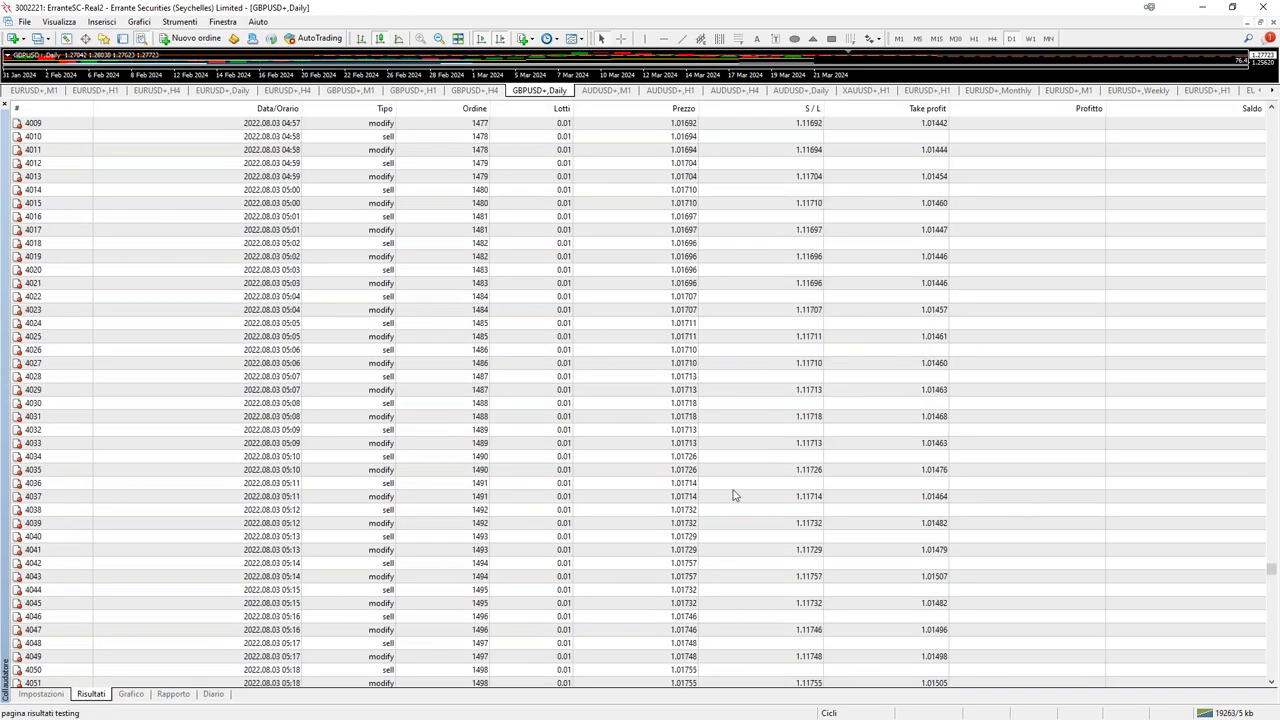
scroll(655, 485, "down", 20)
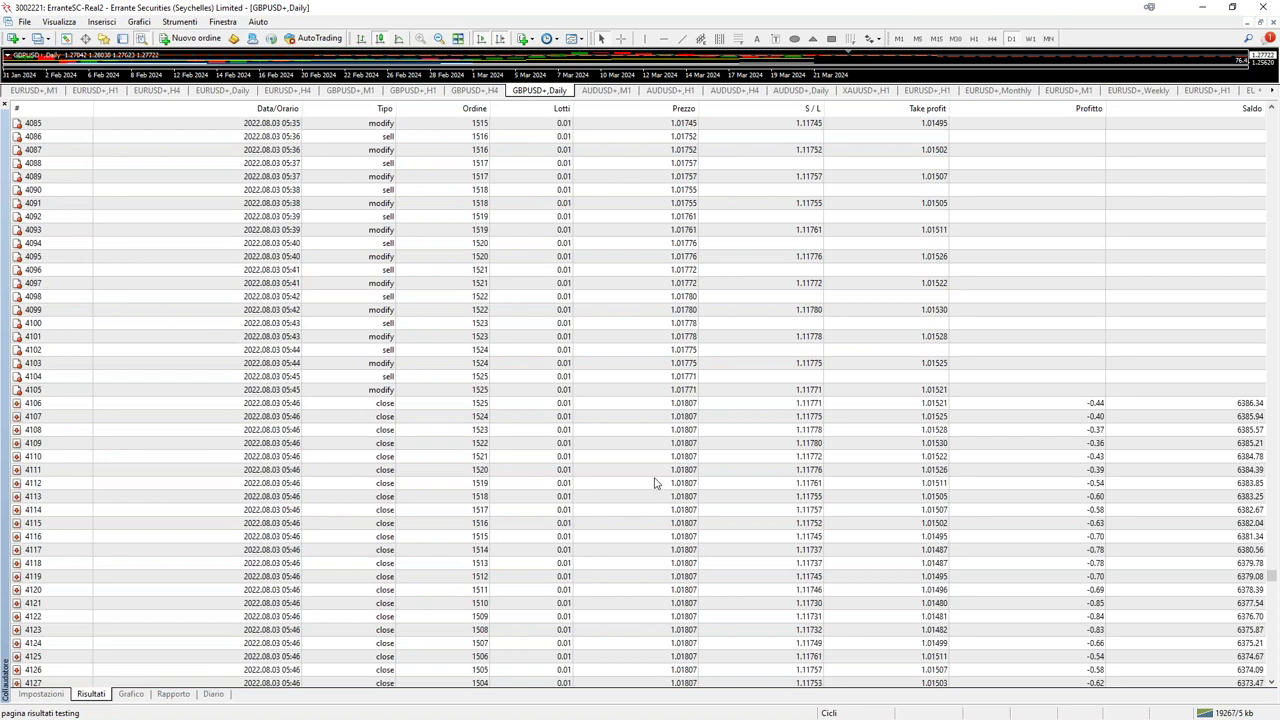
scroll(655, 485, "down", 16)
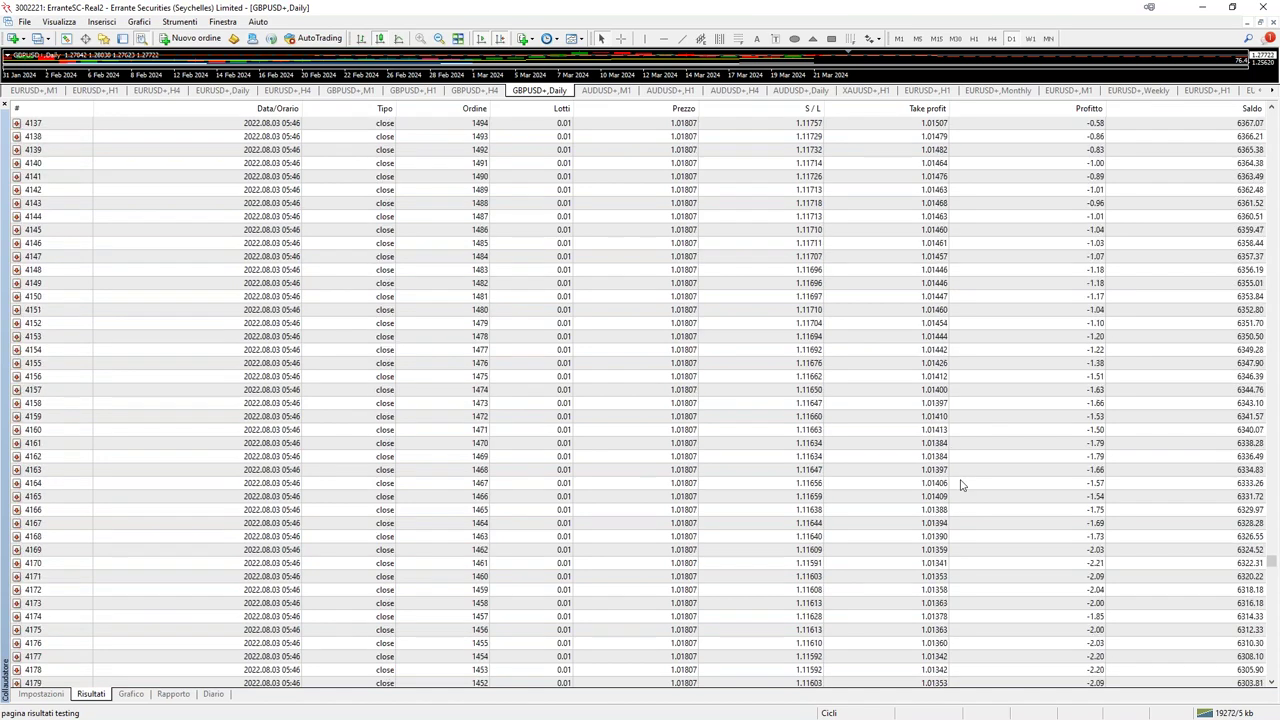
scroll(961, 485, "down", 20)
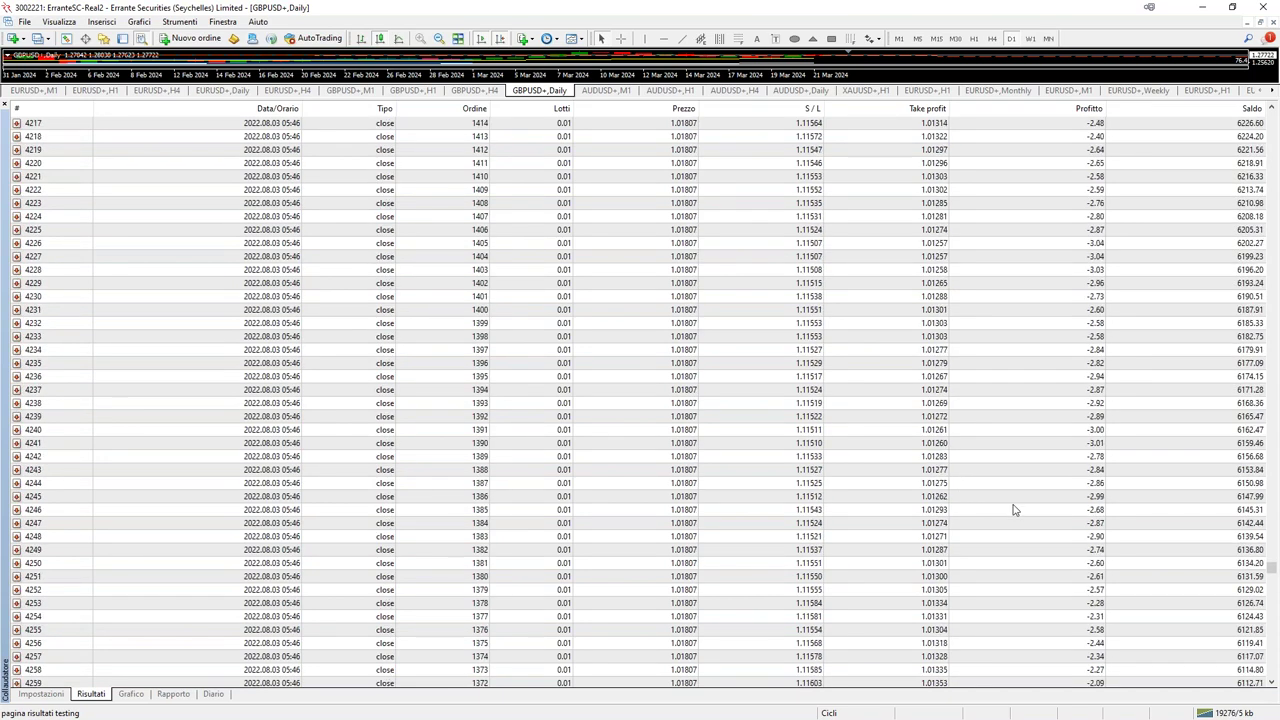
scroll(1023, 510, "down", 20)
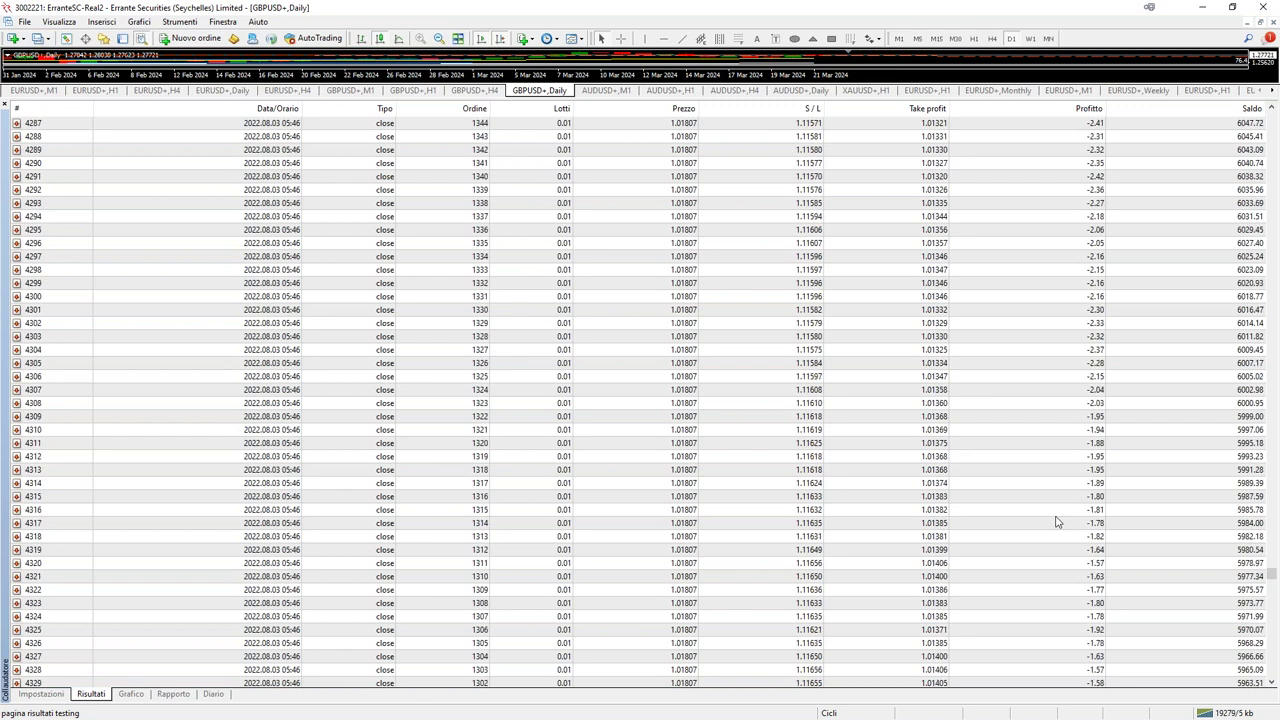
scroll(1057, 521, "down", 20)
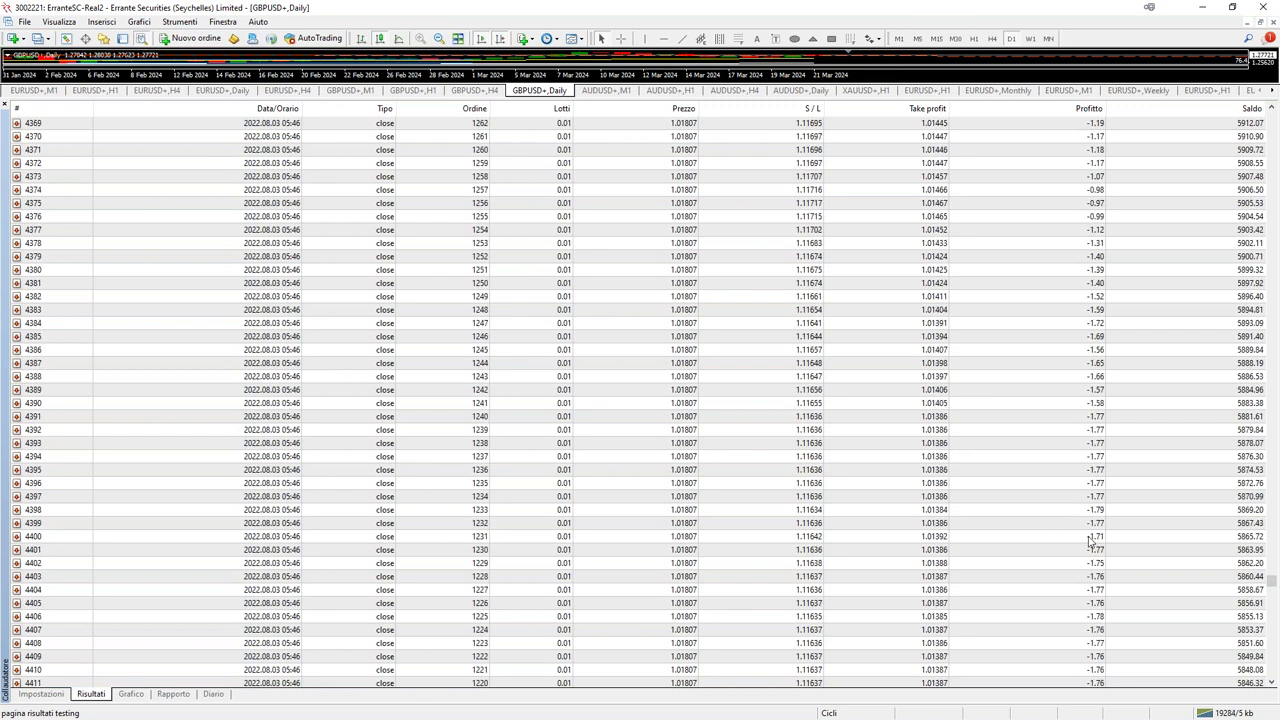
scroll(1097, 541, "down", 20)
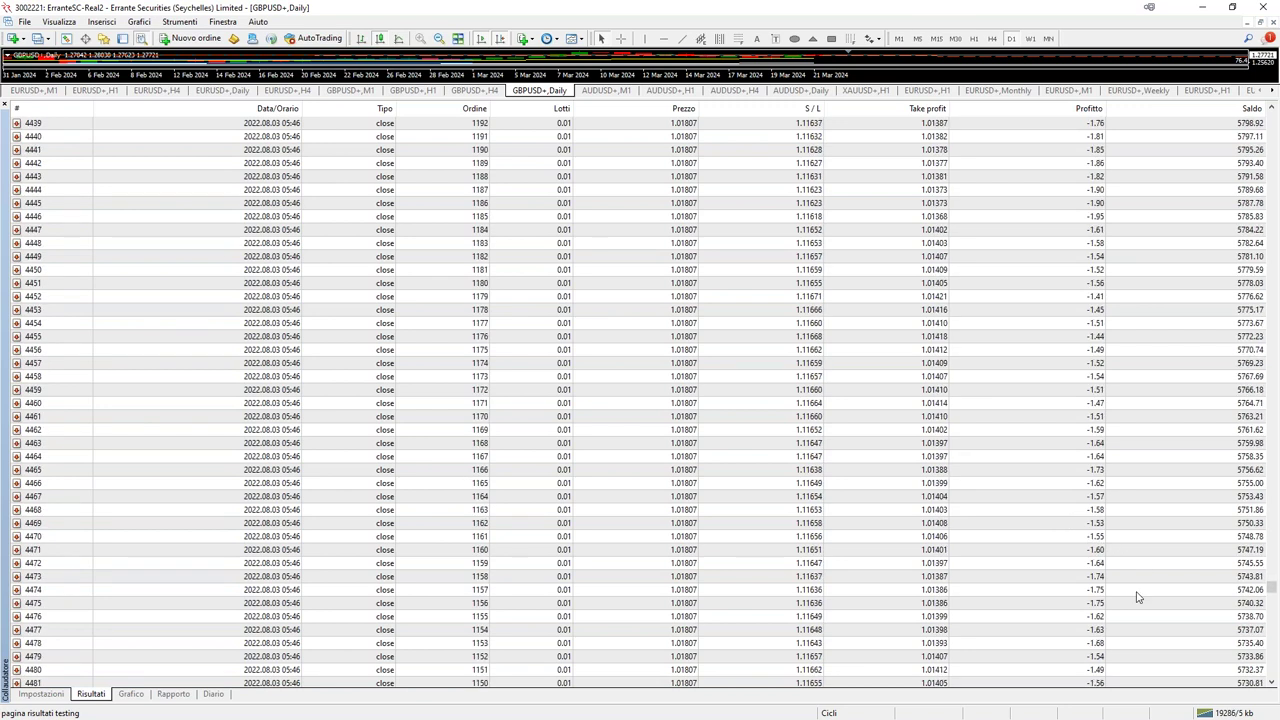
scroll(1147, 621, "down", 20)
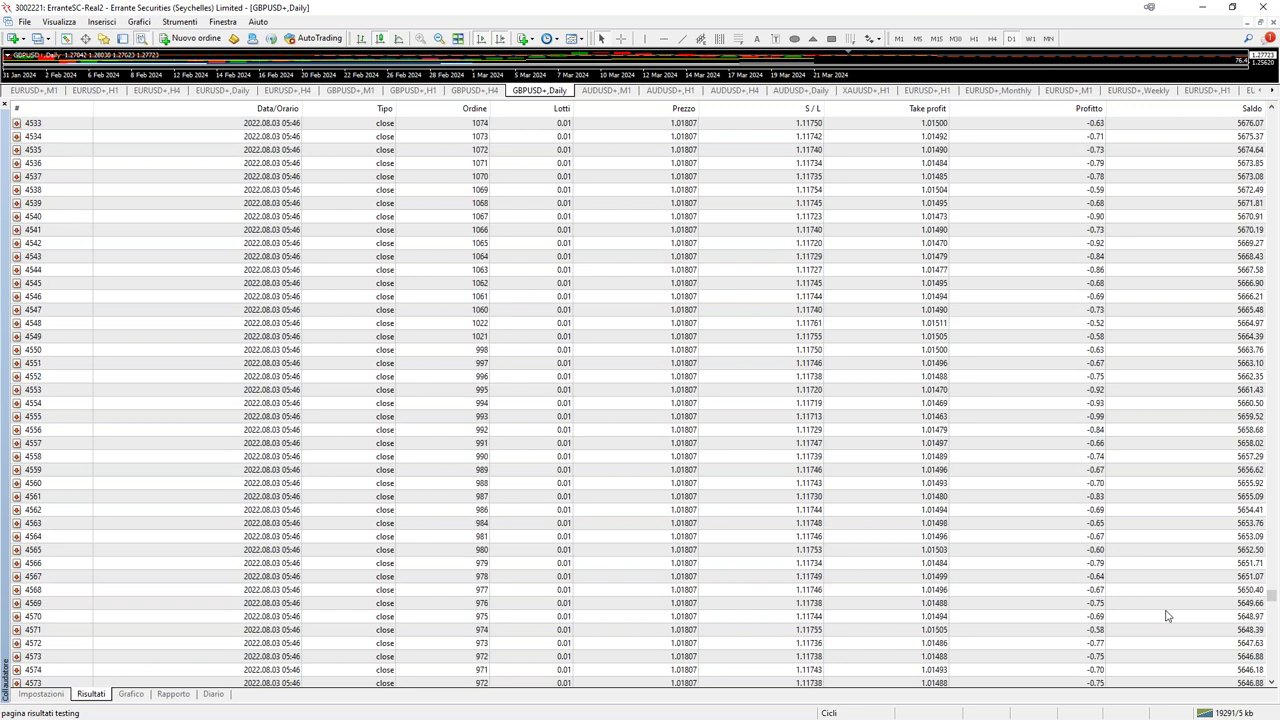
Examine the following series of buy orders up to their joint closure at 2022.08.03 09:06 in the trade list.
scroll(1167, 616, "down", 20)
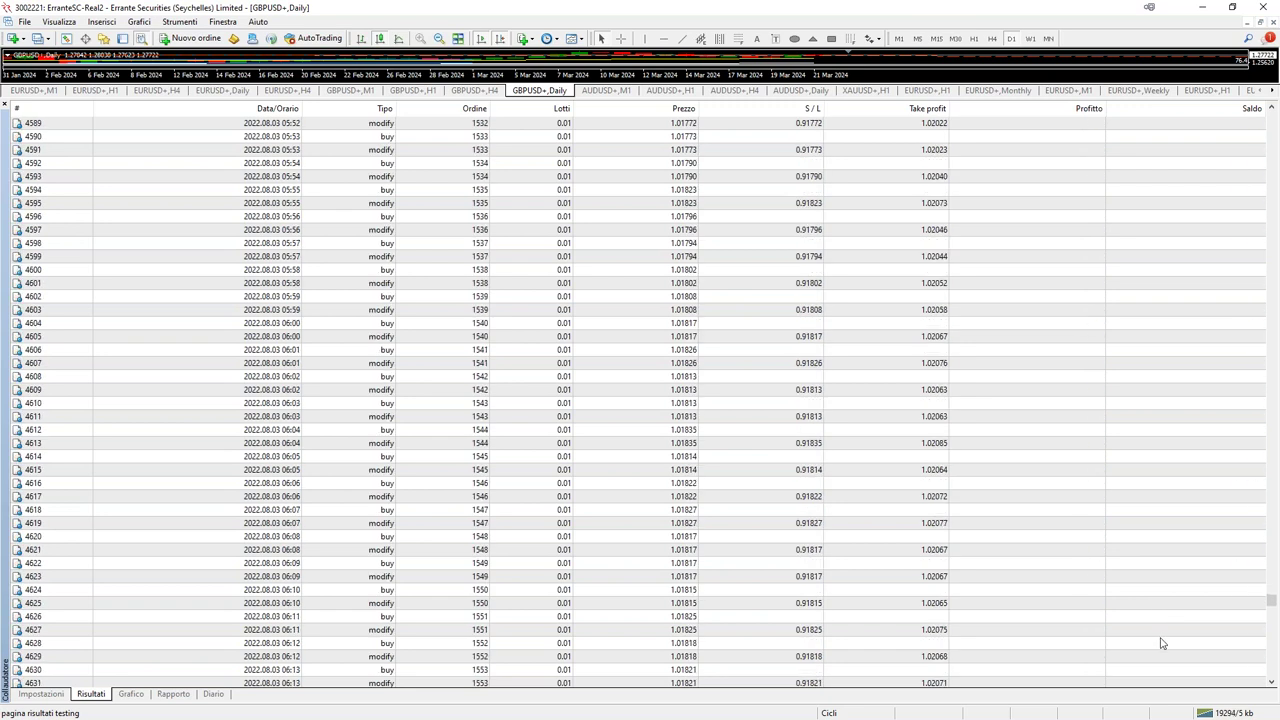
scroll(1182, 642, "down", 17)
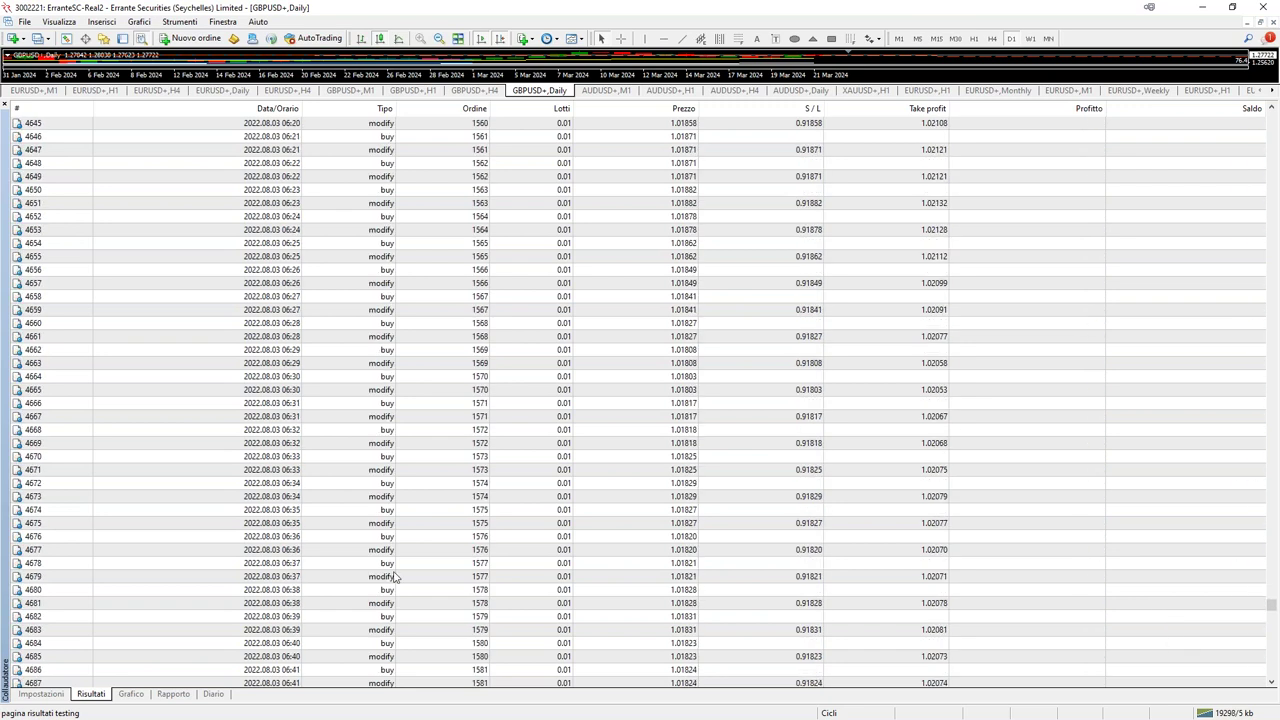
scroll(490, 555, "down", 20)
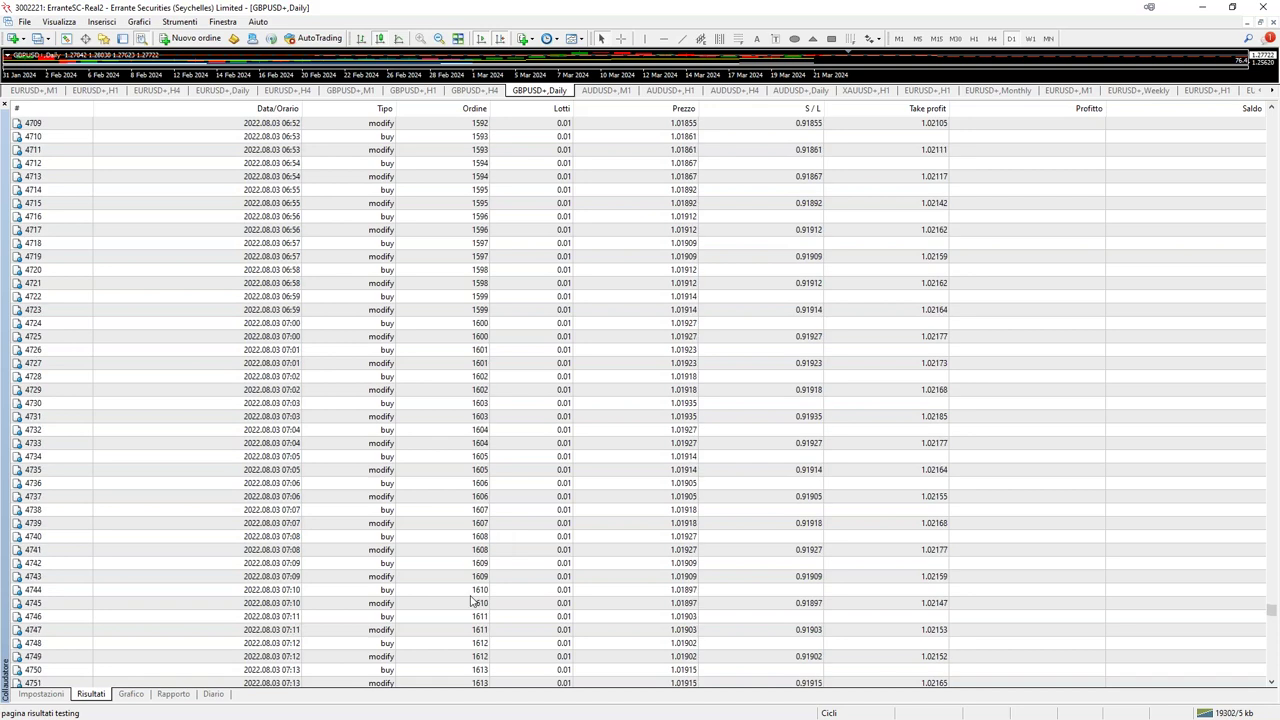
scroll(480, 568, "down", 20)
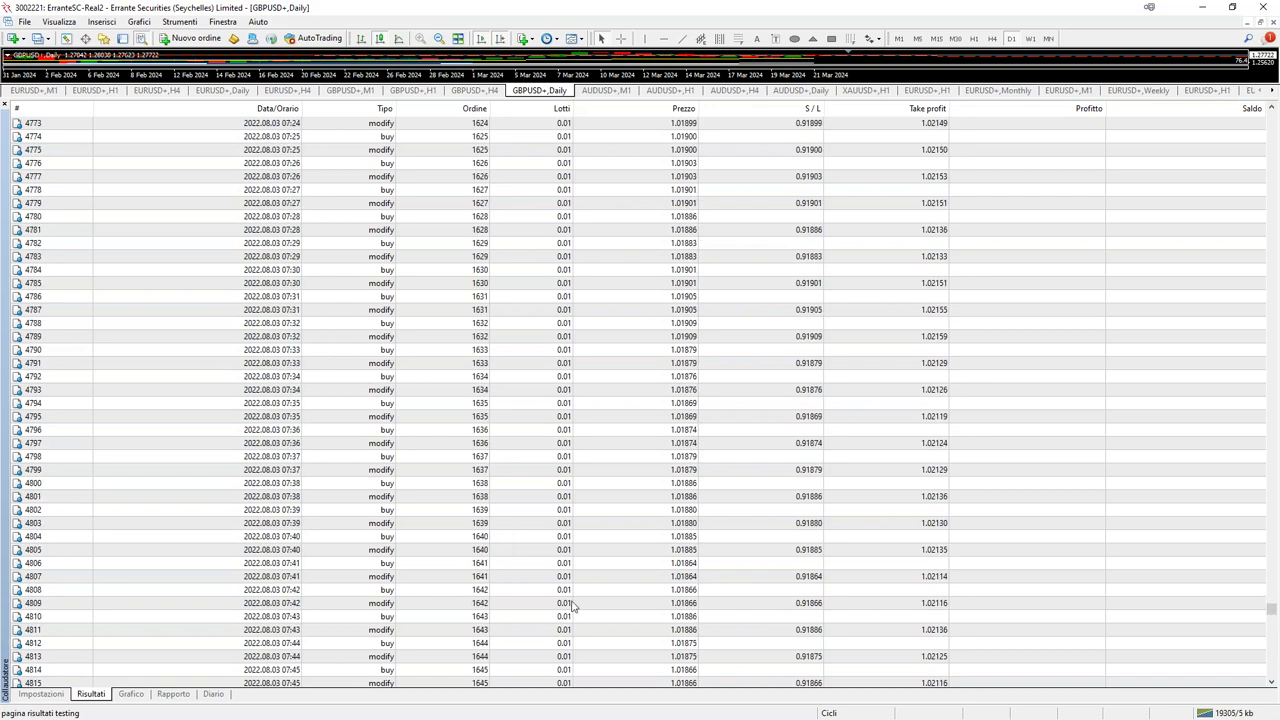
scroll(675, 538, "down", 20)
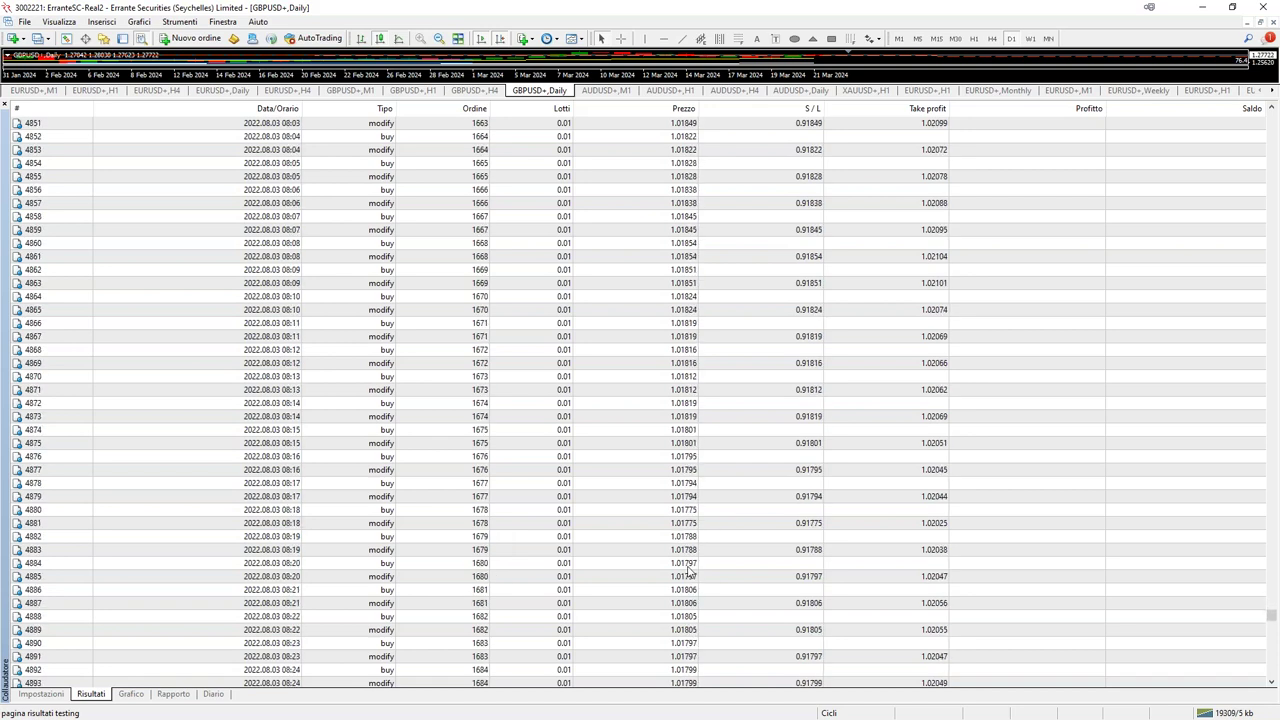
scroll(685, 577, "down", 20)
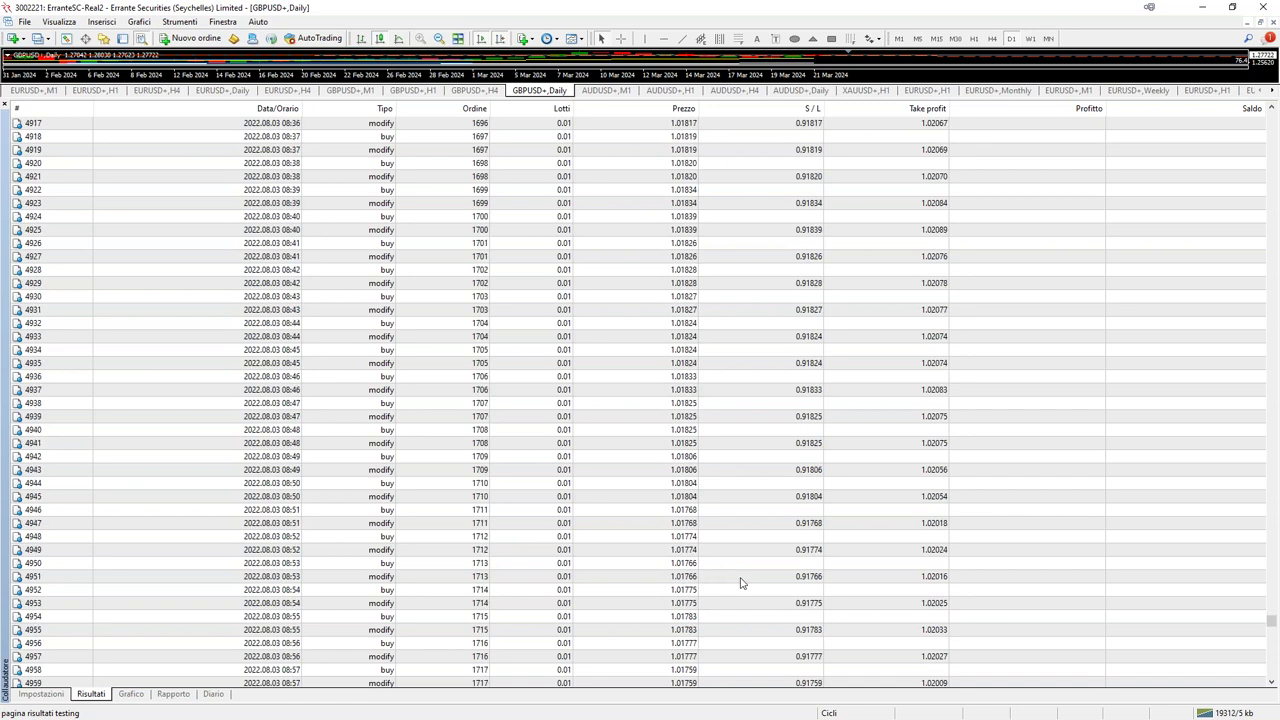
scroll(763, 565, "down", 13)
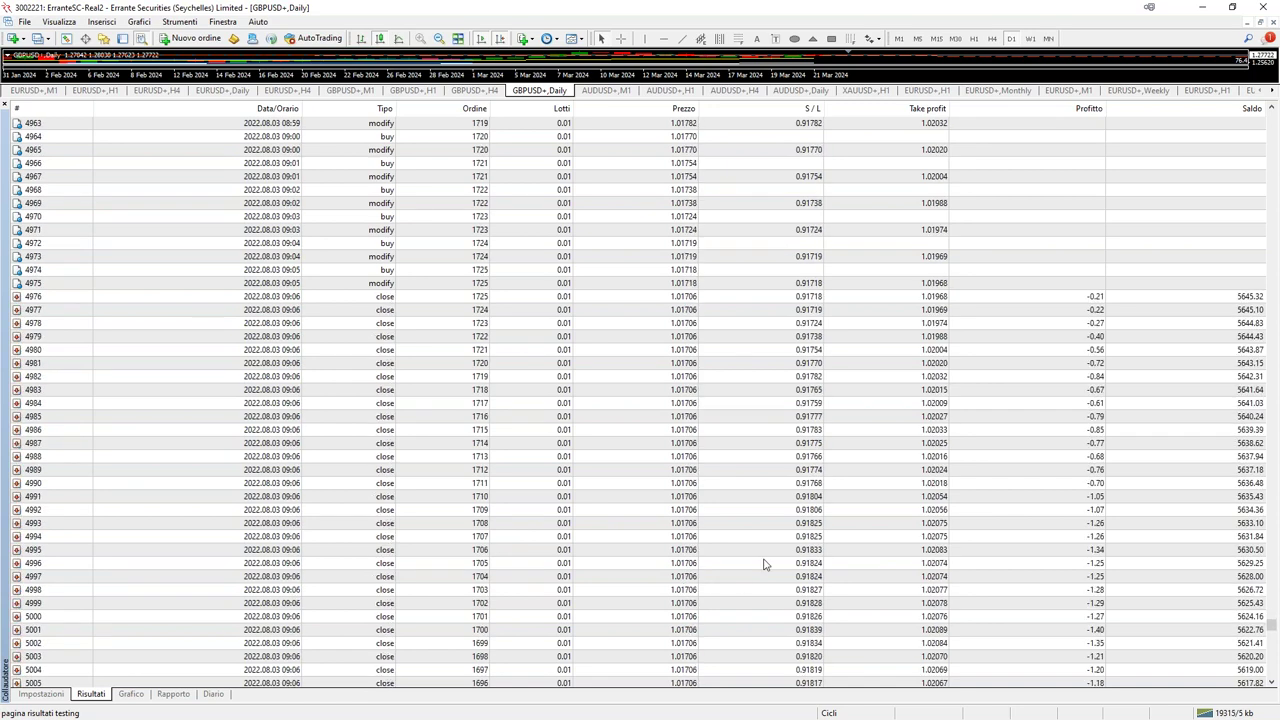
scroll(765, 575, "down", 17)
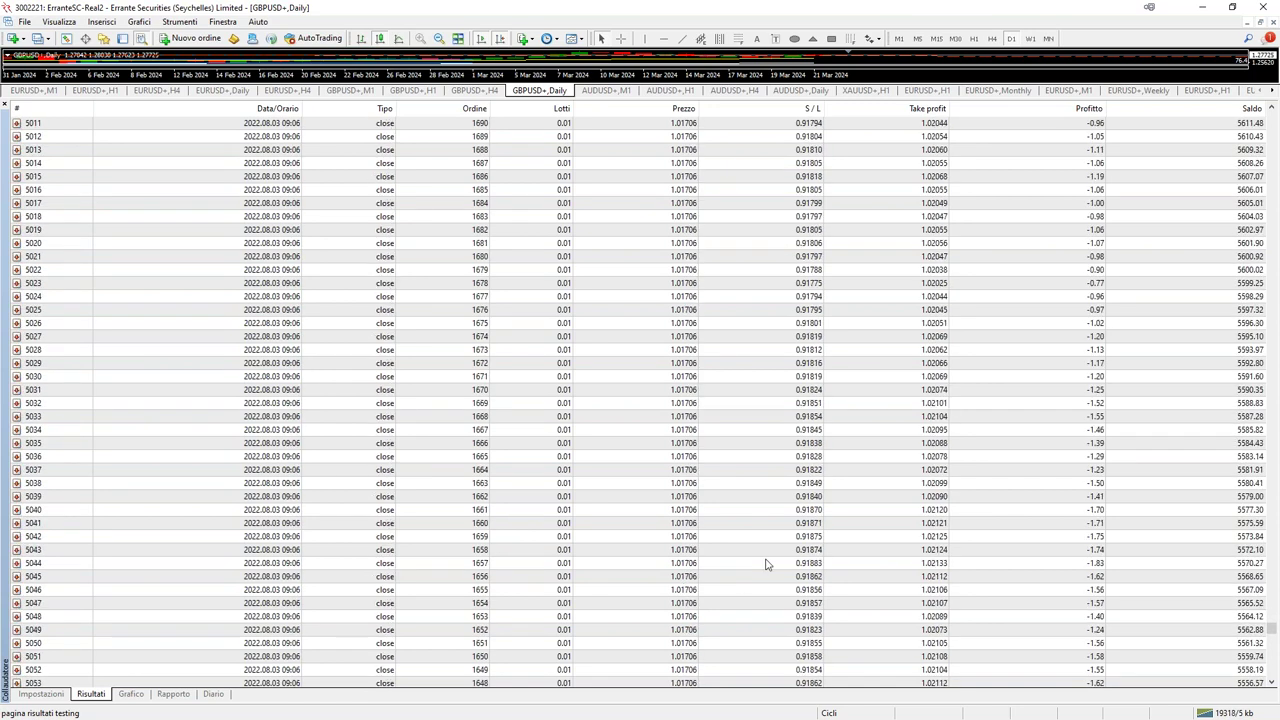
scroll(768, 590, "down", 20)
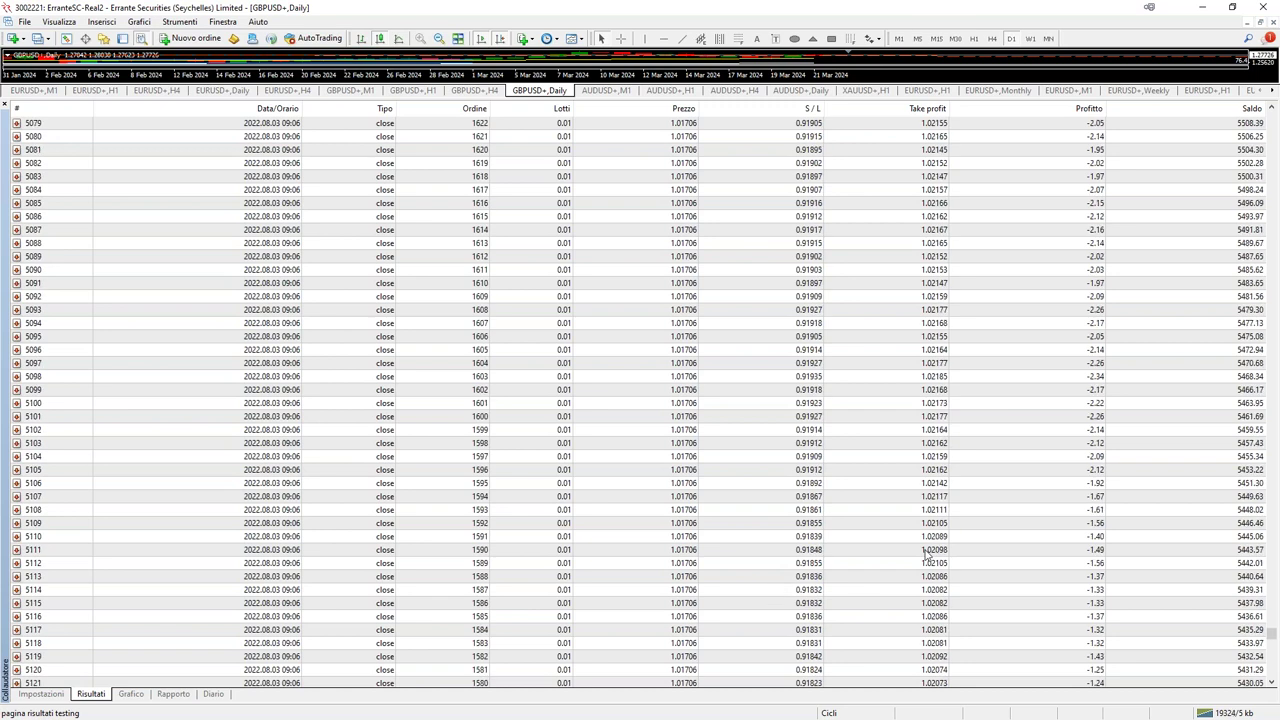
scroll(970, 572, "down", 3)
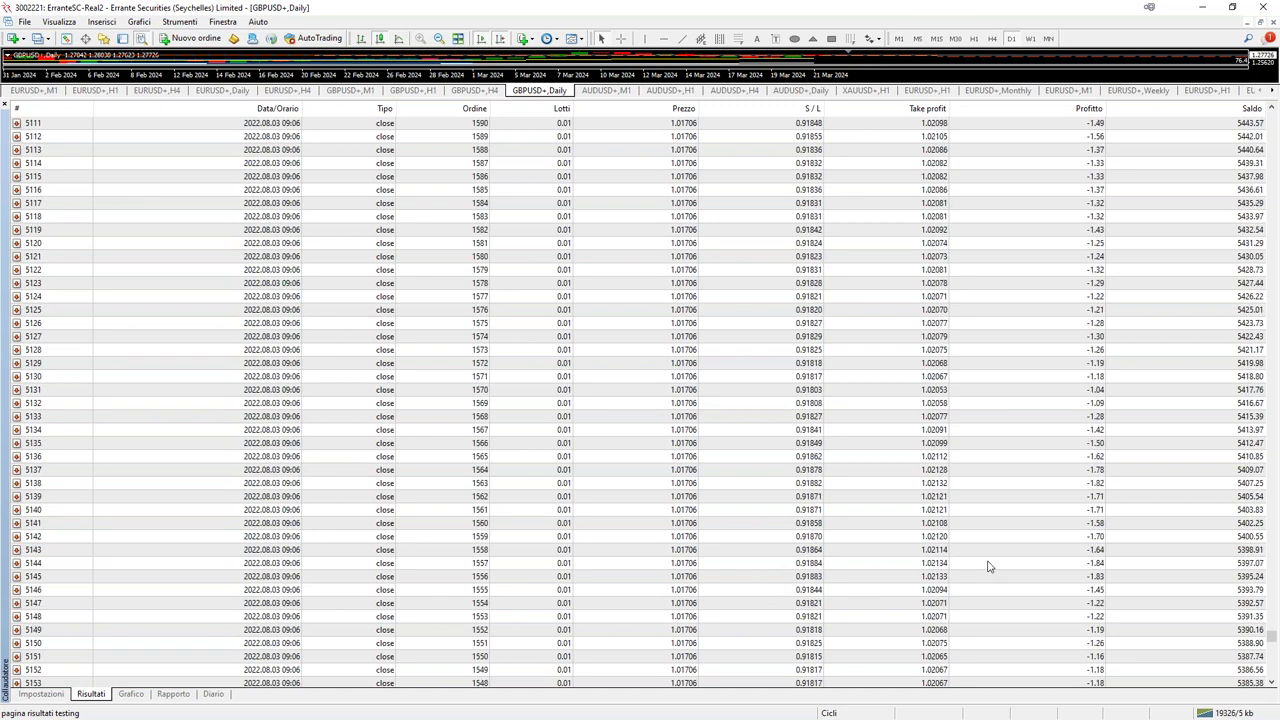
scroll(988, 567, "down", 20)
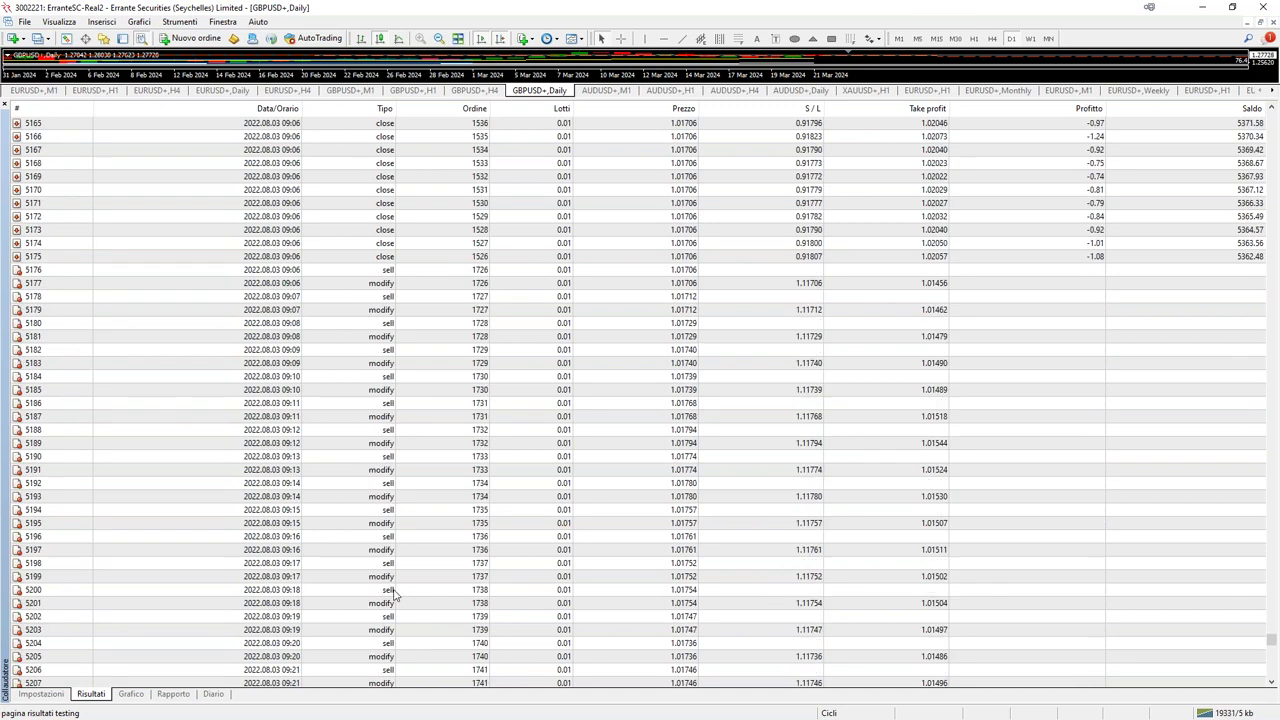
Examine the sell orders closed at 2022.08.03 10:21 and check the trend on the balance and equity graph.
scroll(930, 530, "down", 20)
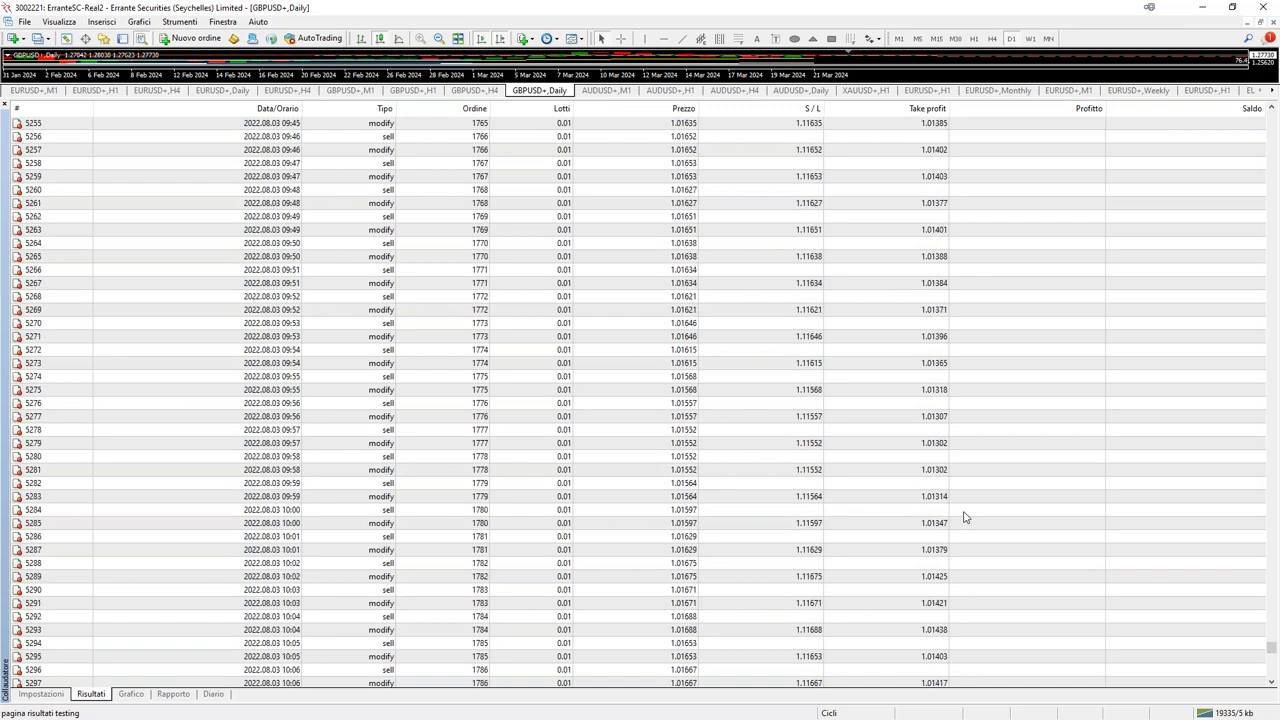
scroll(993, 553, "down", 20)
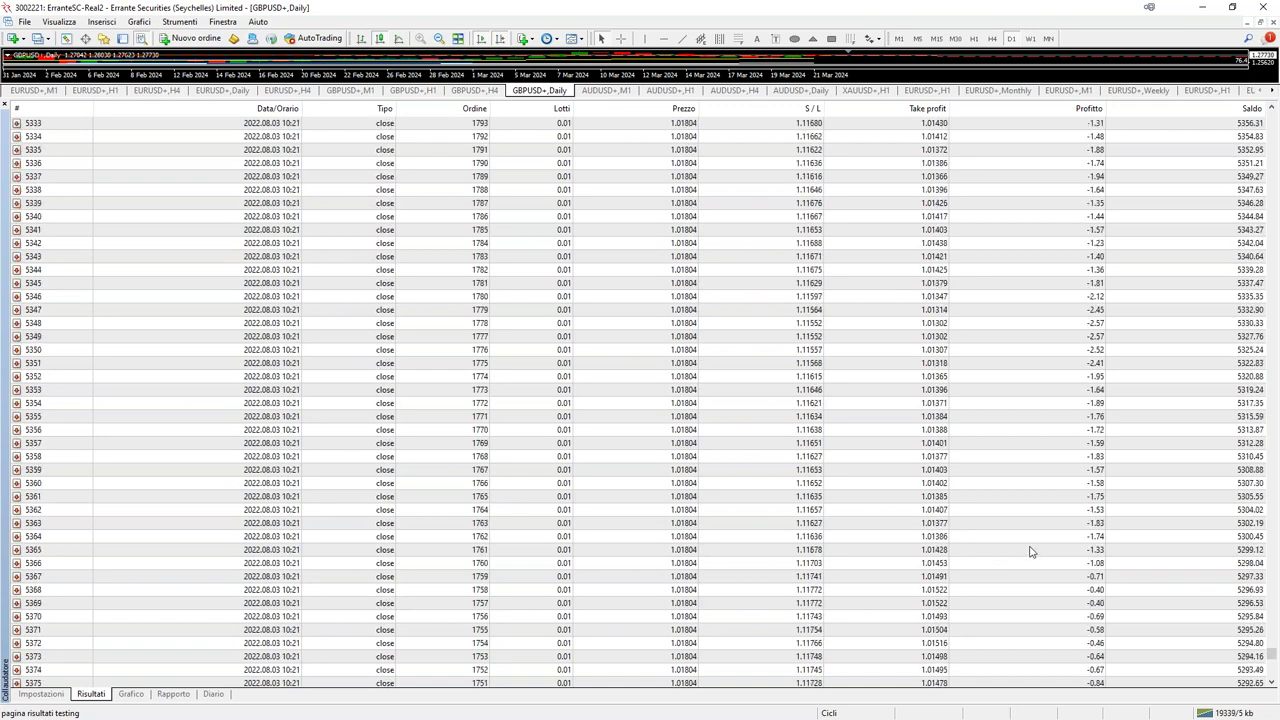
scroll(1031, 552, "down", 13)
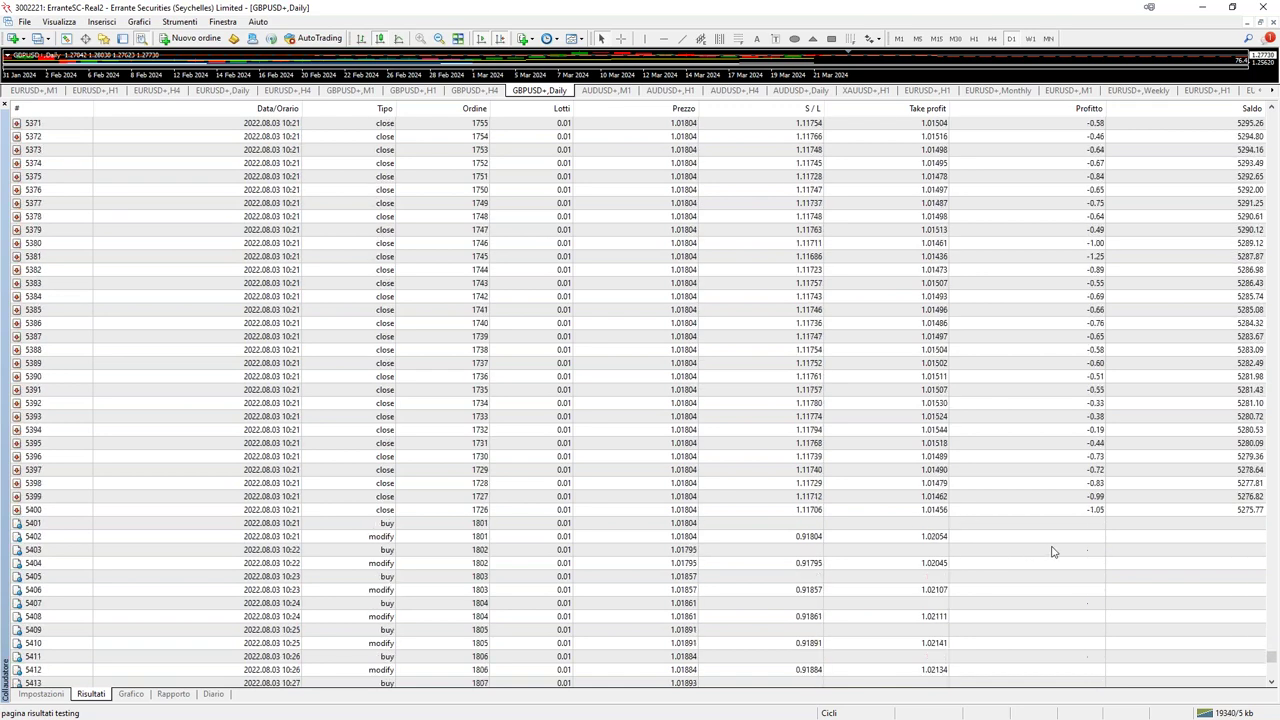
left_click(133, 697)
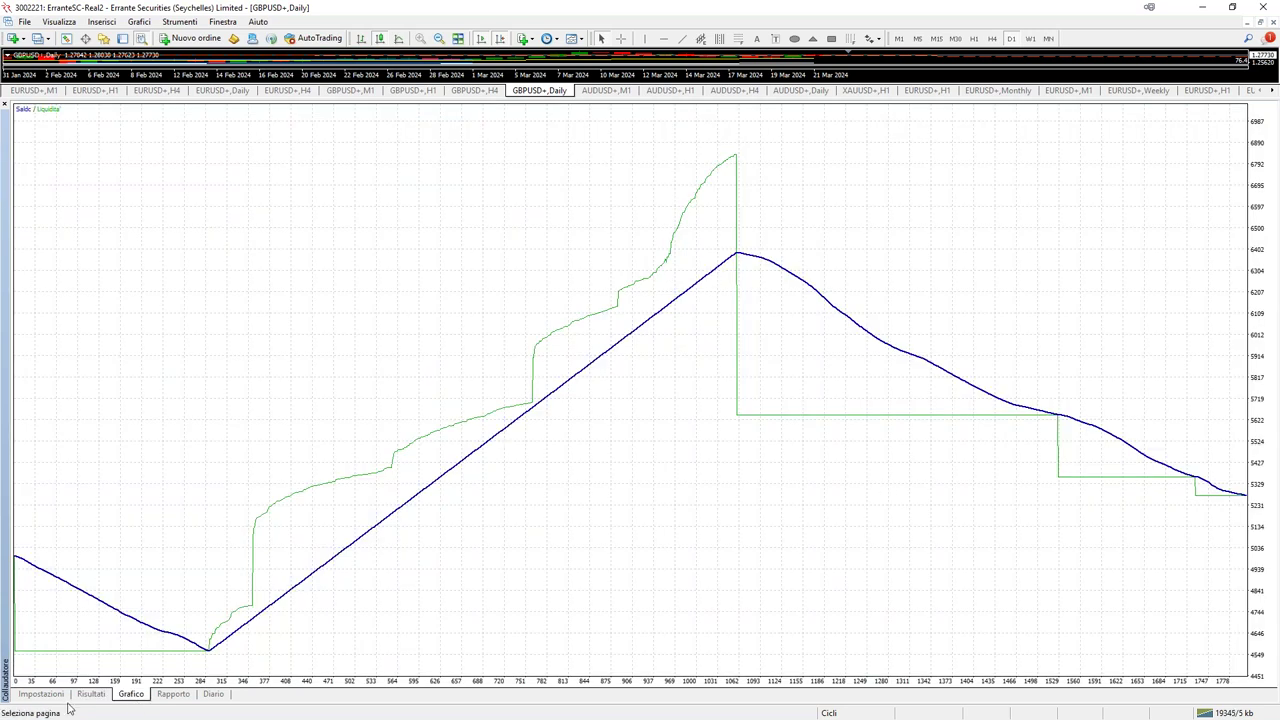
Rerun the LUA-MP-EA72 backtest on EURUSD+ with the period set to M5 and display its balance graph.
left_click(40, 692)
left_click(1220, 676)
left_click(1220, 677)
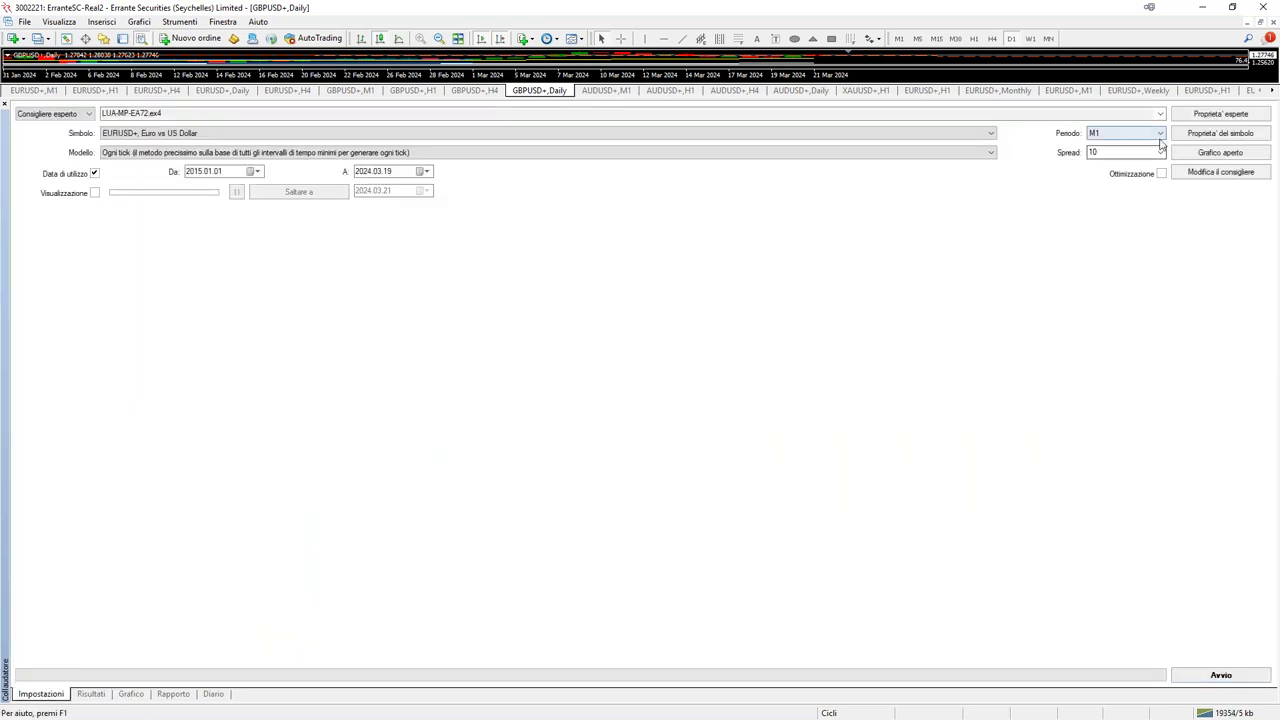
left_click(1160, 136)
left_click(1120, 152)
left_click(1222, 676)
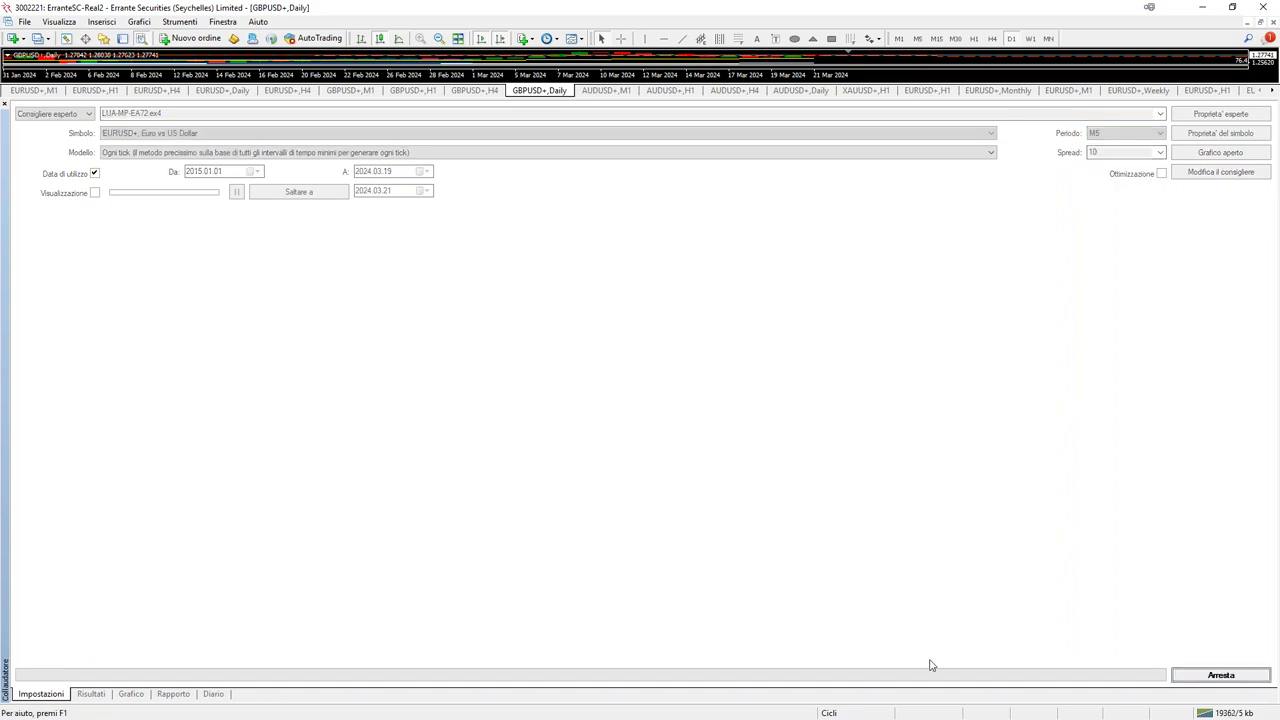
left_click(90, 694)
left_click(130, 694)
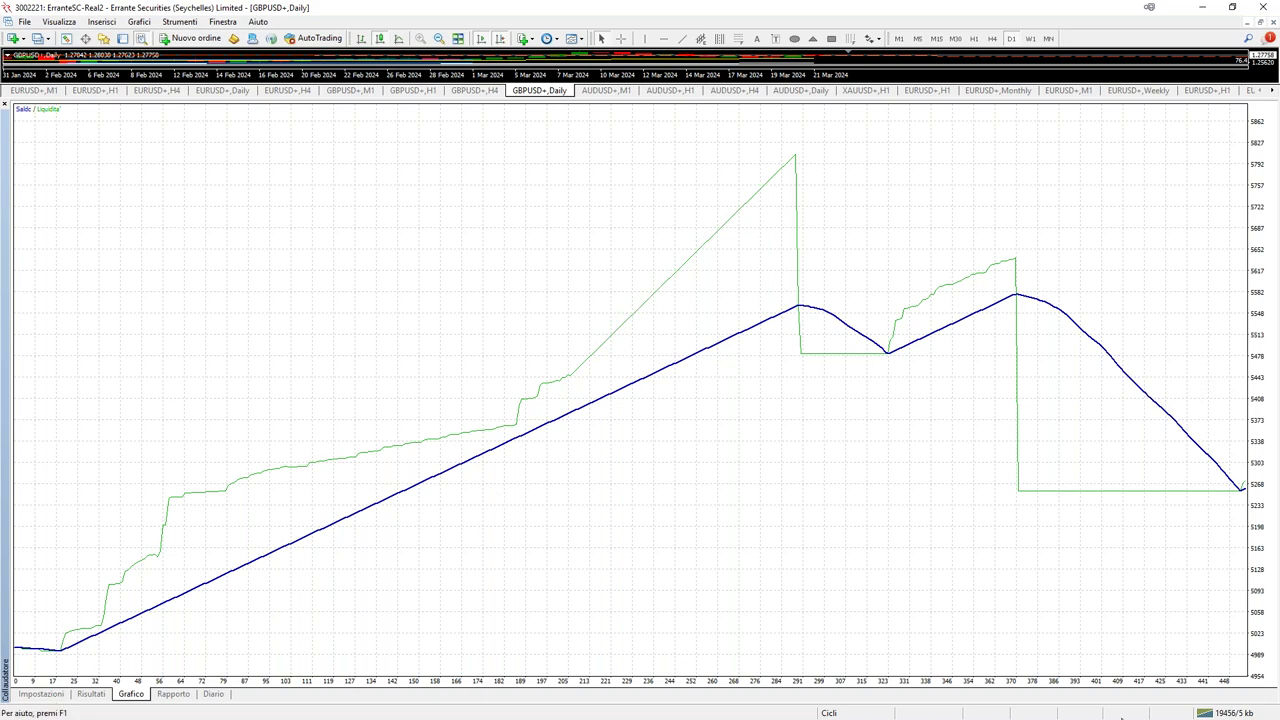
Stop the running M5 backtest and set the test period to M1.
left_click(40, 693)
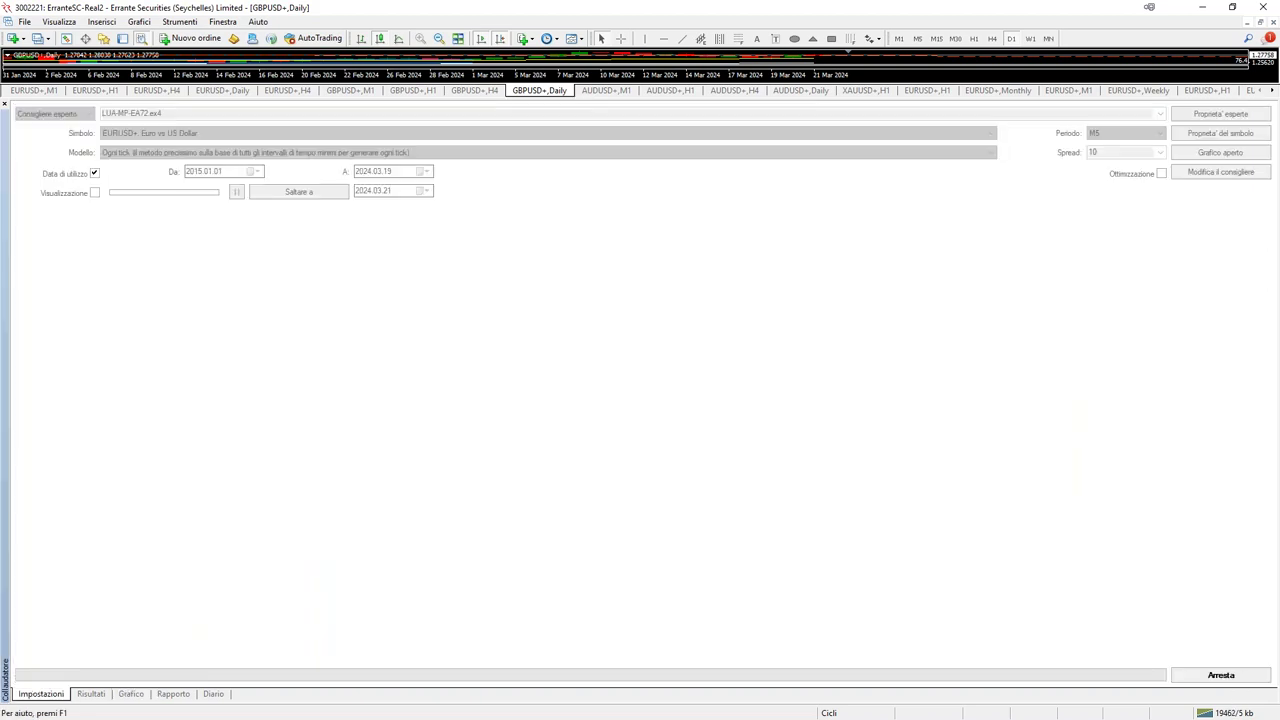
left_click(1221, 676)
left_click(1132, 133)
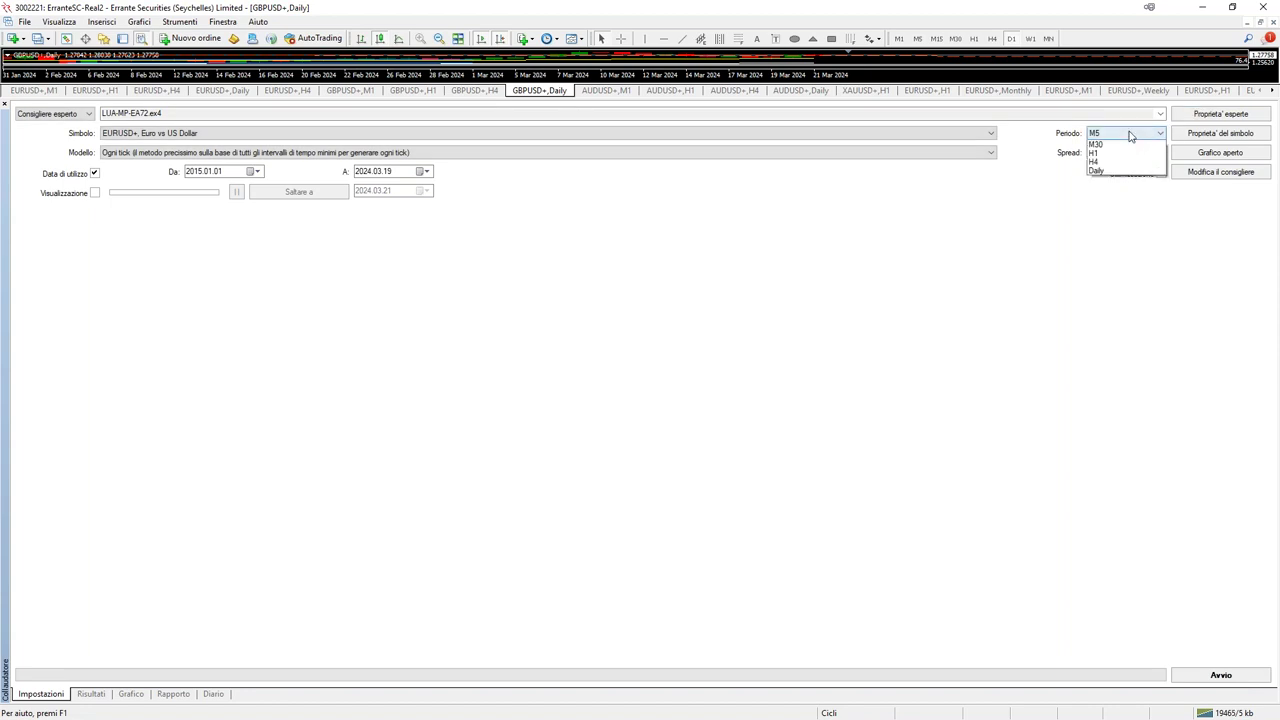
left_click(1132, 140)
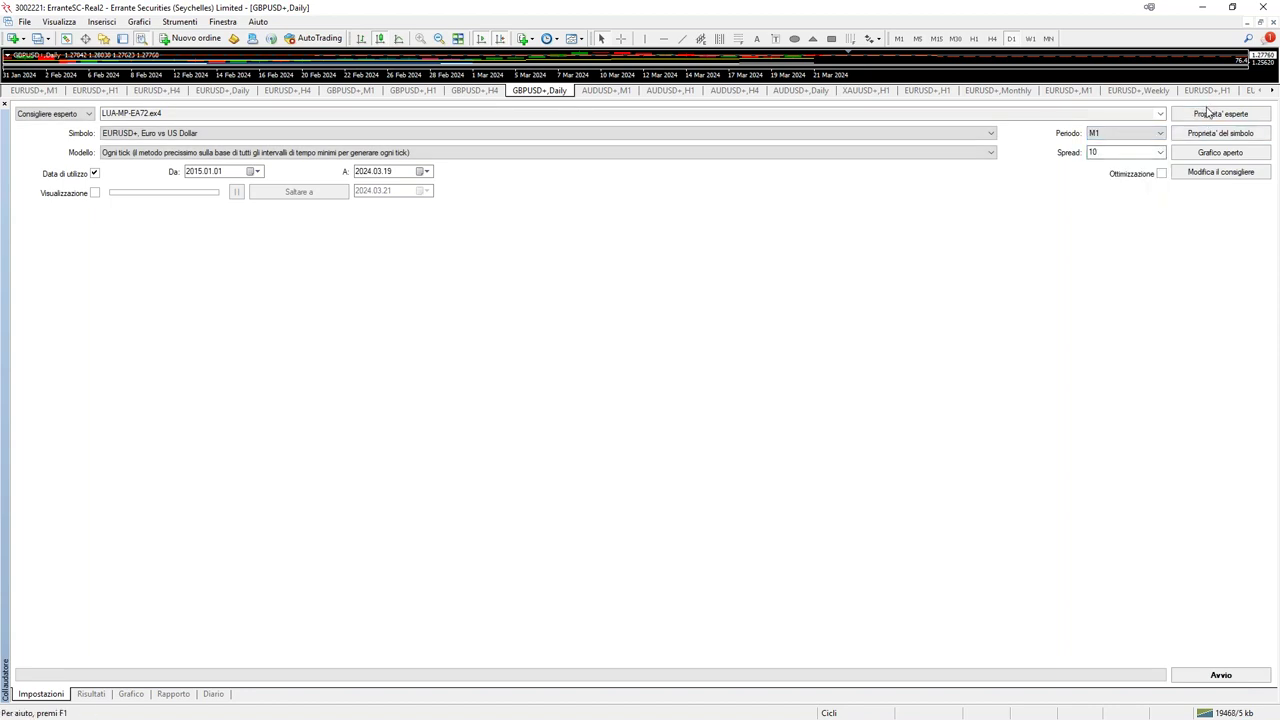
Set the expert's Sensitivity to 25.0 and its Period input to 1440.
left_click(1207, 113)
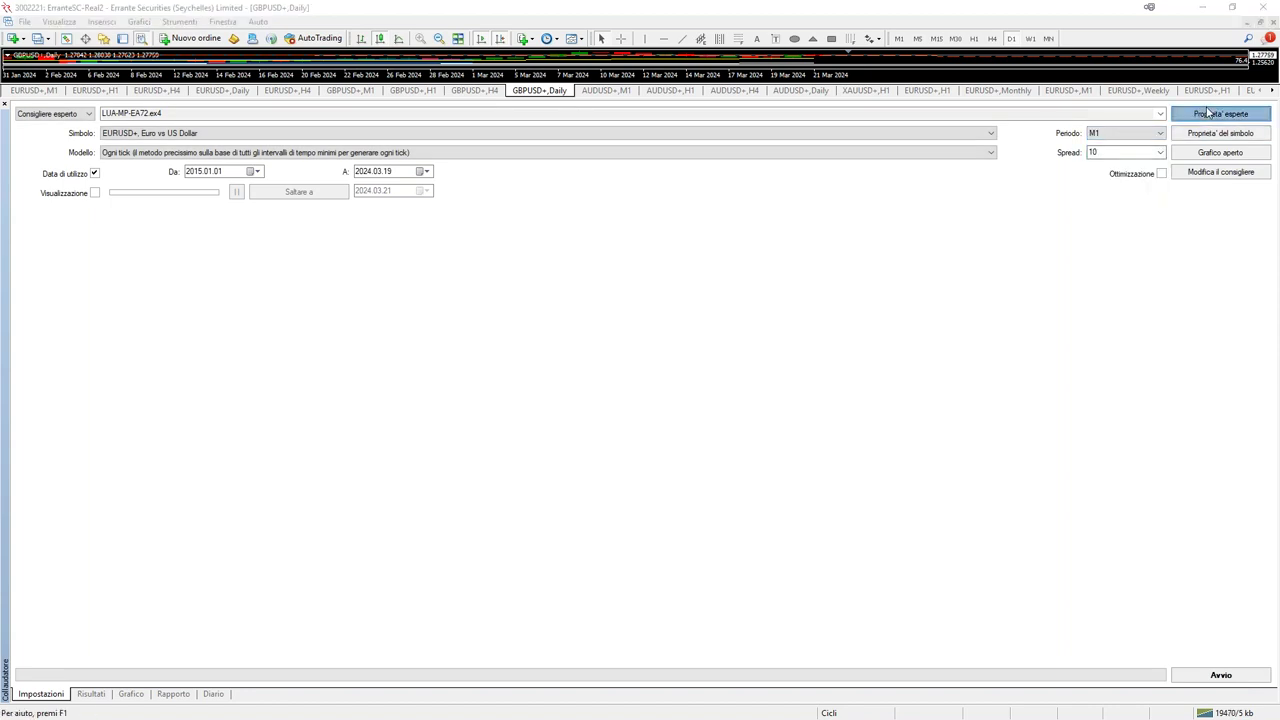
left_click(636, 197)
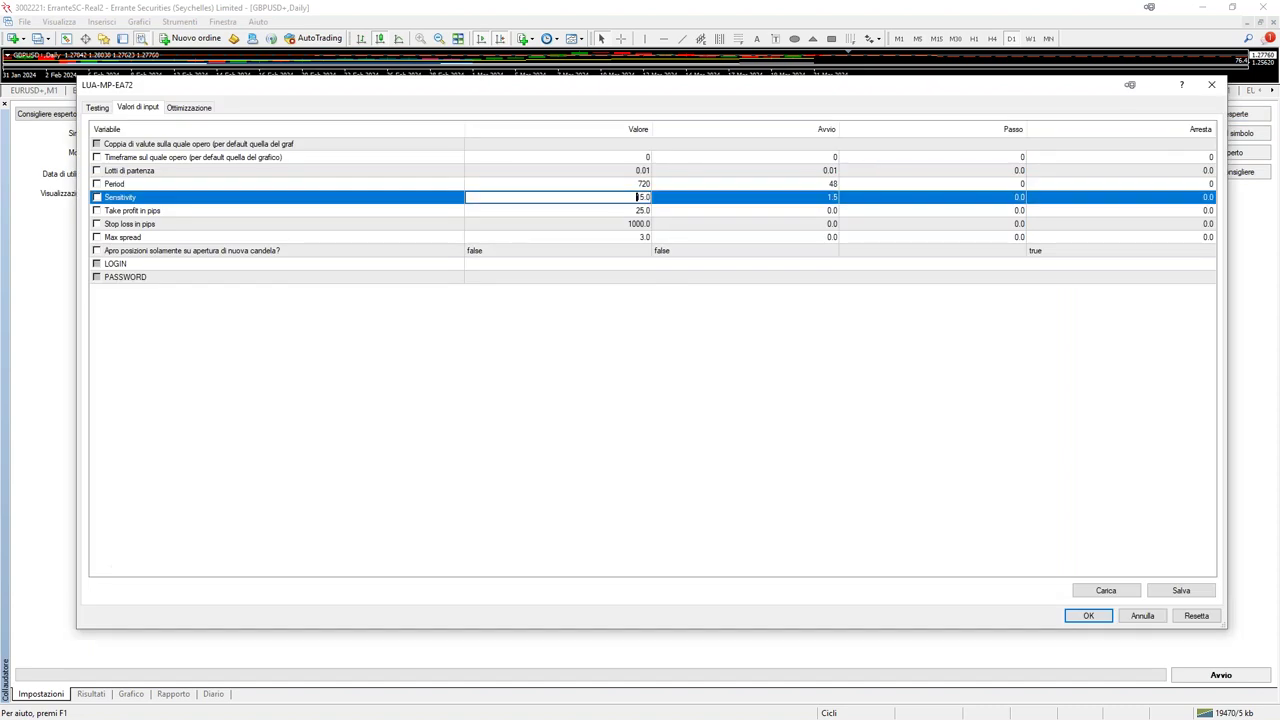
double_click(647, 197)
type("25.0")
left_click(638, 184)
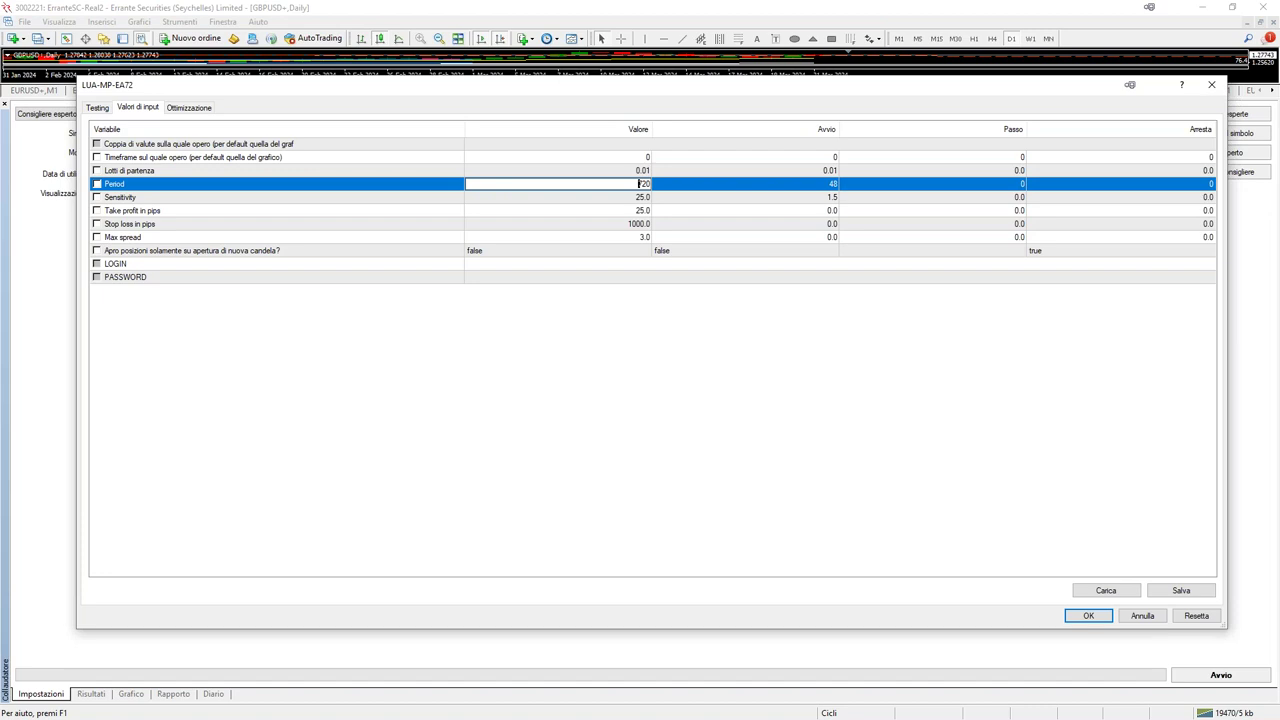
double_click(639, 184)
type("1440")
left_click(907, 428)
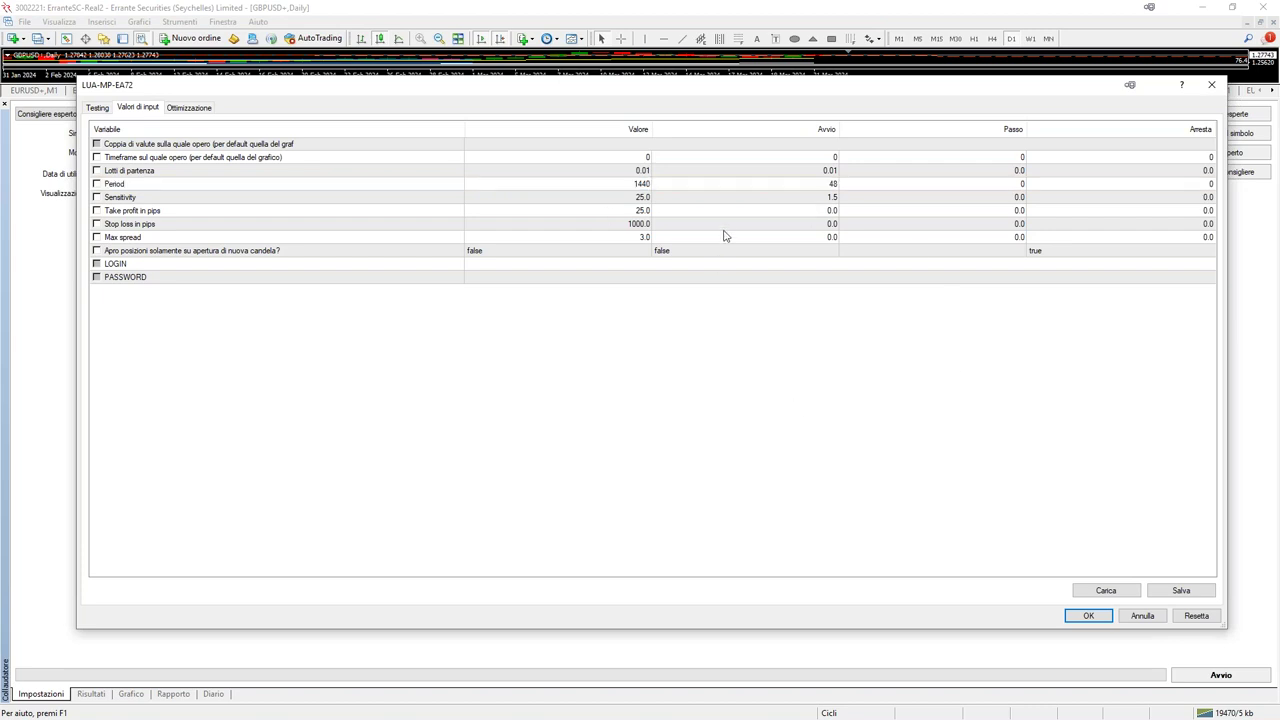
left_click(613, 200)
left_click(1080, 615)
Run the LUA-MP-EA72 backtest on M1, display its balance graph and open its trade list.
left_click(1197, 678)
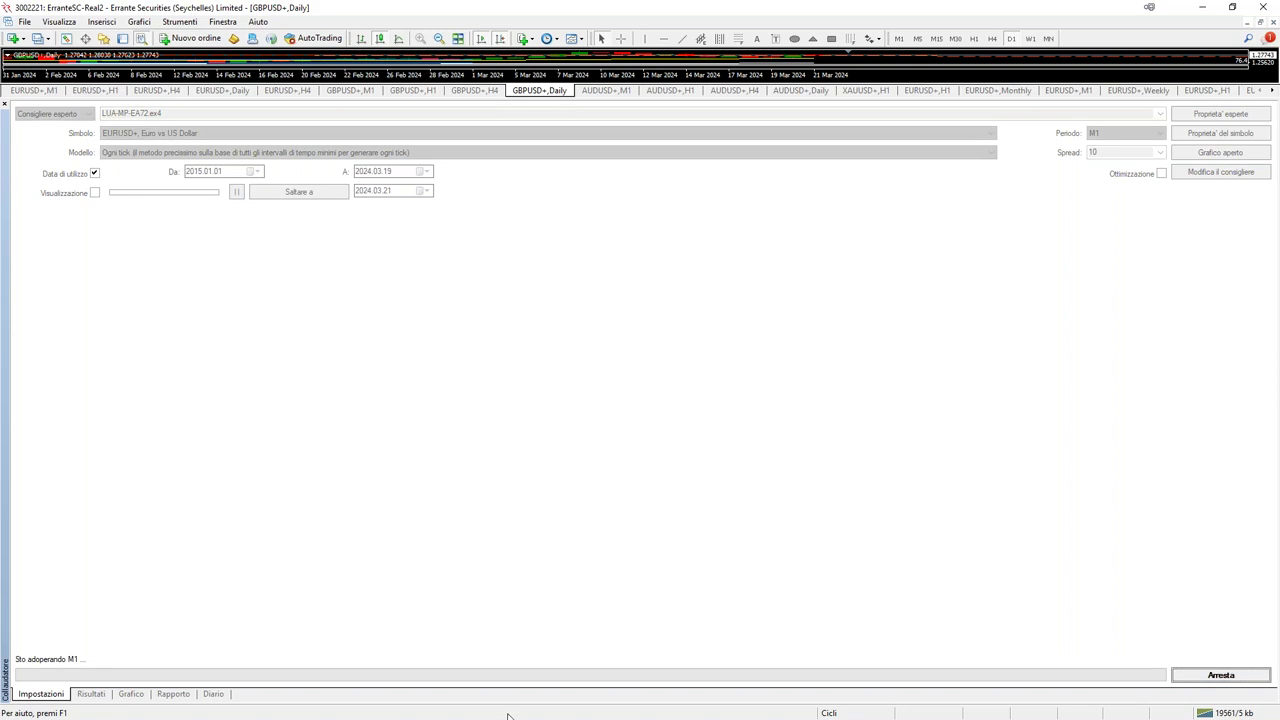
left_click(131, 694)
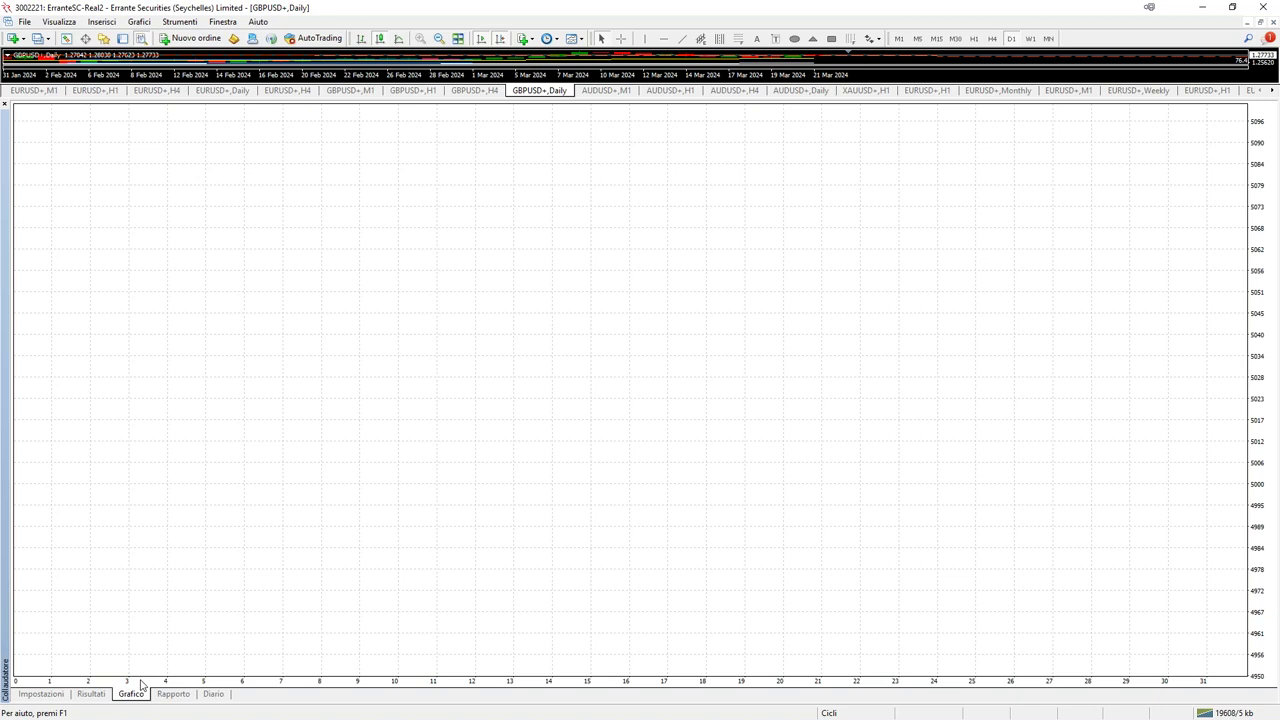
left_click(91, 693)
Examine the buy orders opened on 2022.08.02 up to 09:39 in the trade list.
scroll(755, 350, "down", 5)
scroll(755, 305, "down", 20)
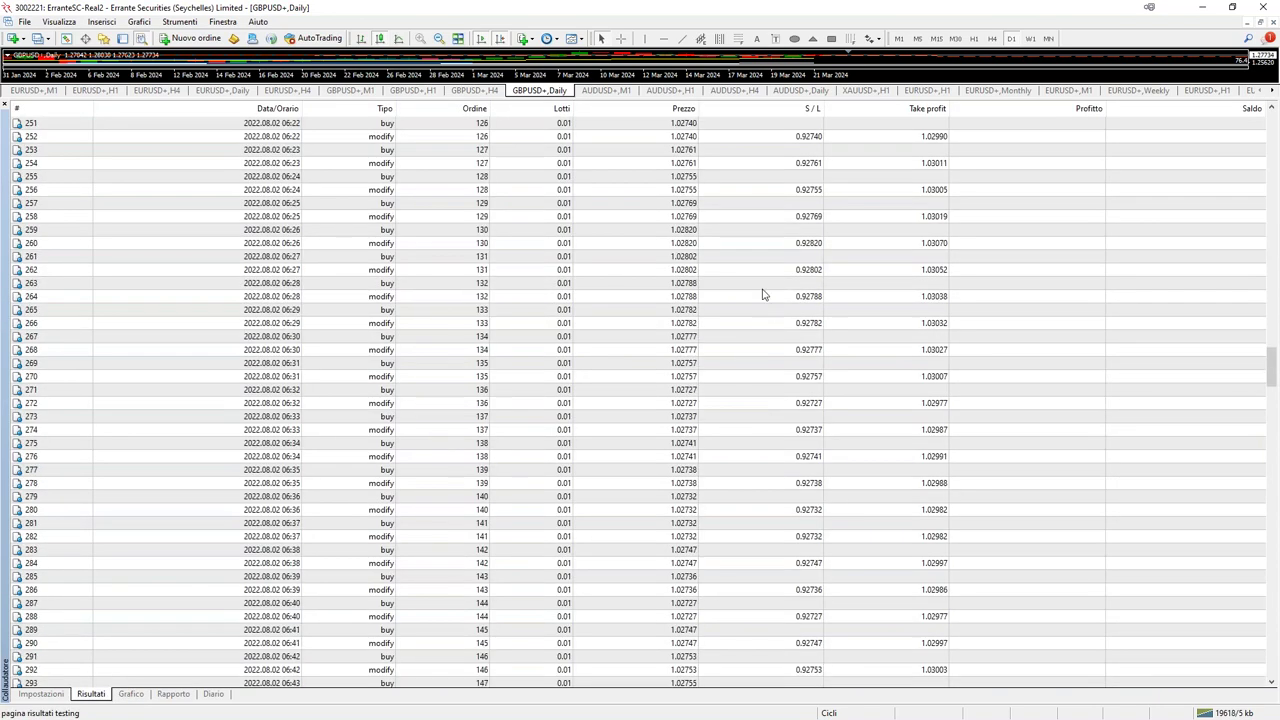
scroll(795, 352, "down", 20)
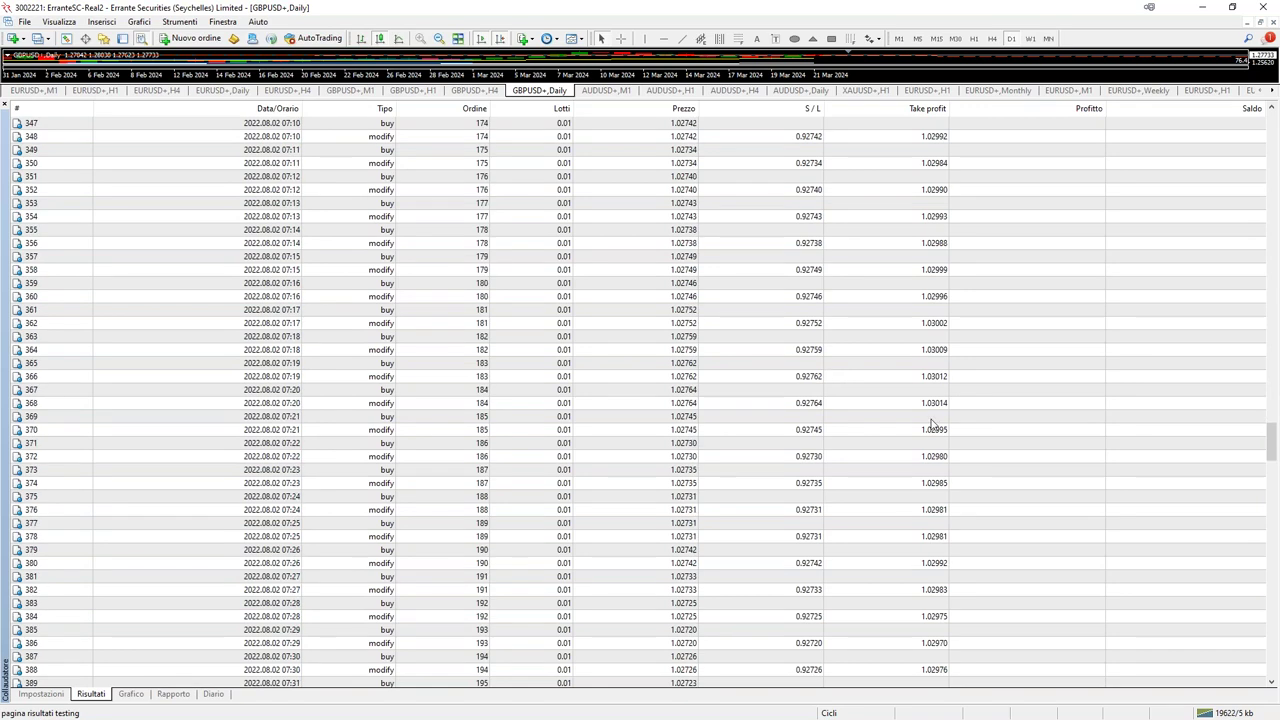
scroll(984, 471, "down", 20)
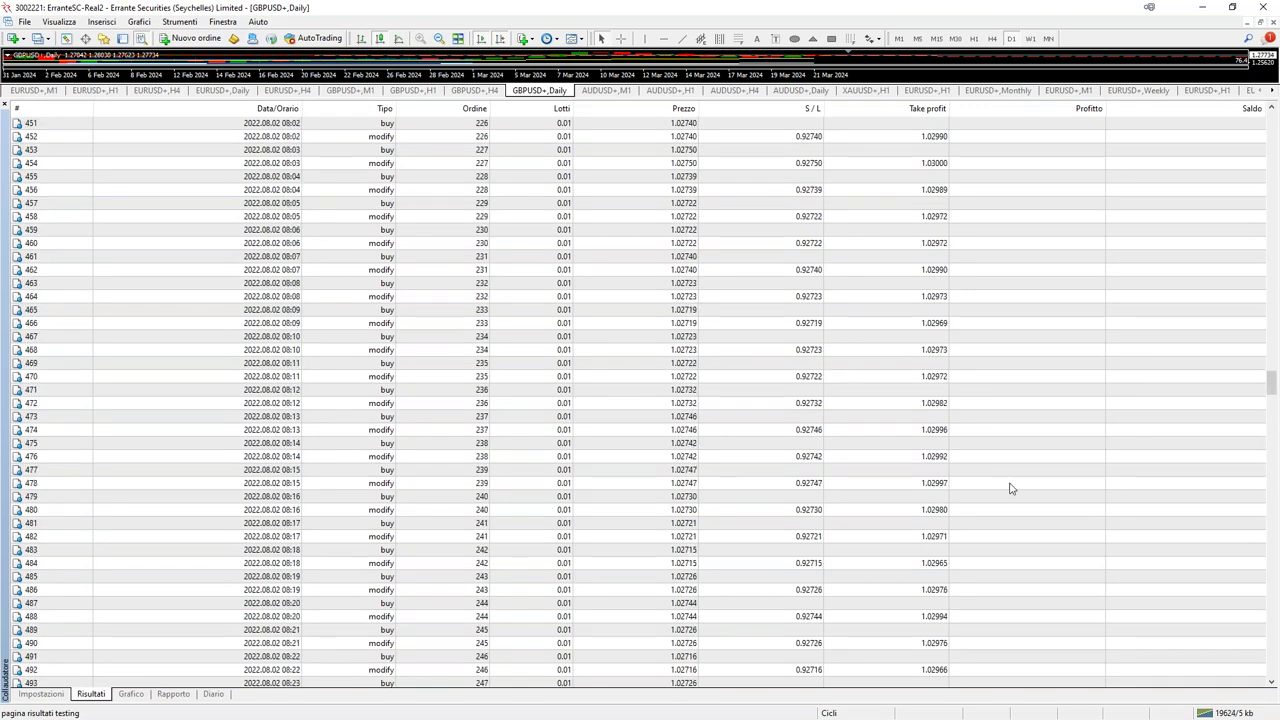
scroll(1020, 489, "down", 20)
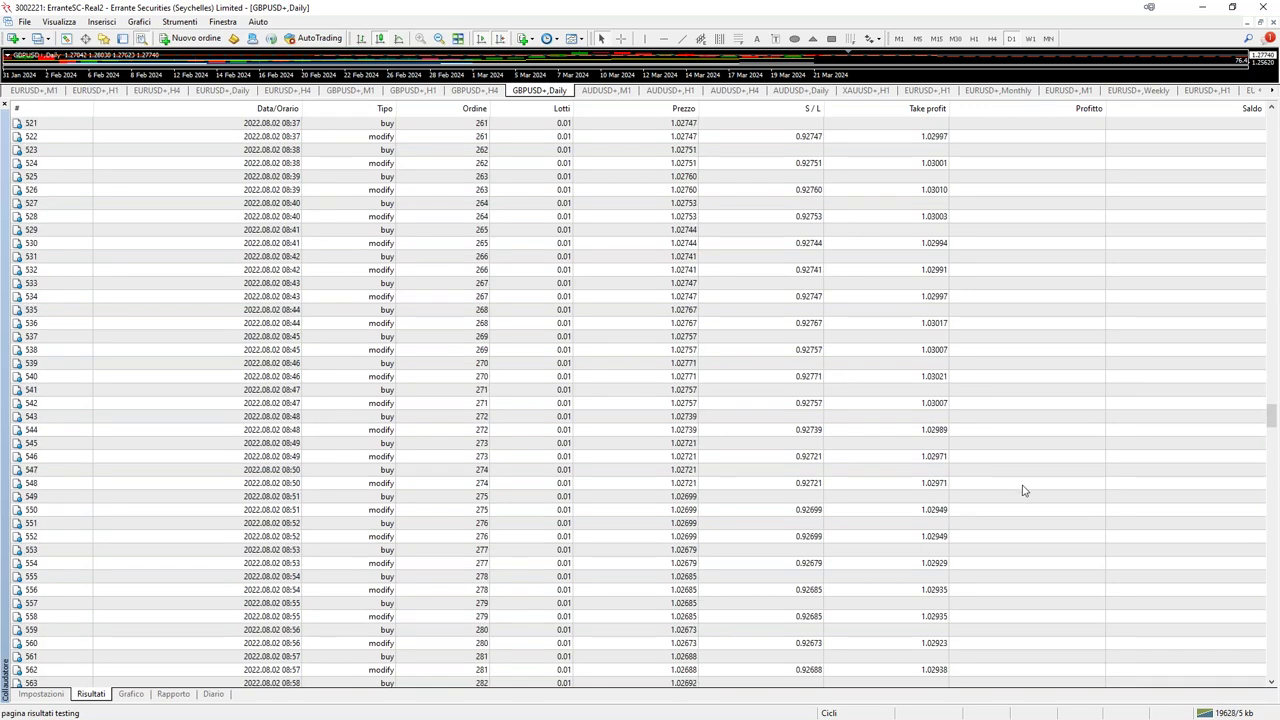
scroll(1031, 490, "down", 16)
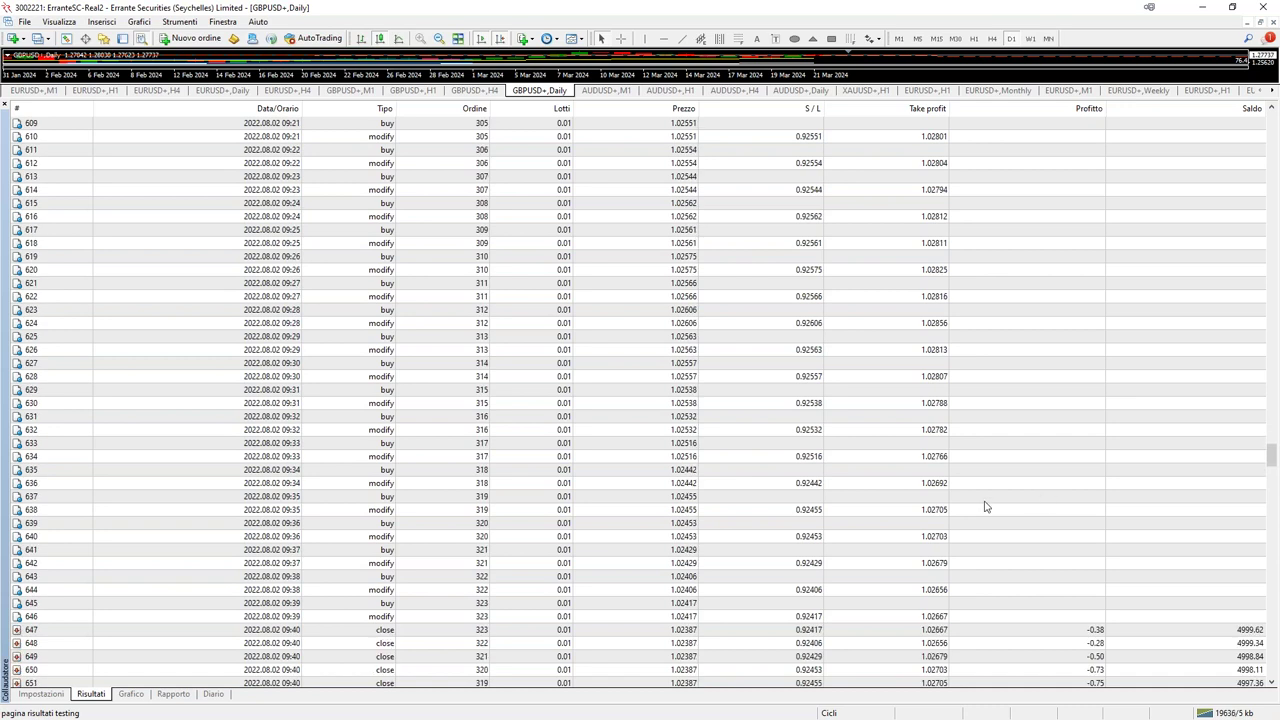
Examine the profits and running balance of the buy orders closed together at 2022.08.02 09:40, highlighting the last closure.
scroll(984, 507, "down", 17)
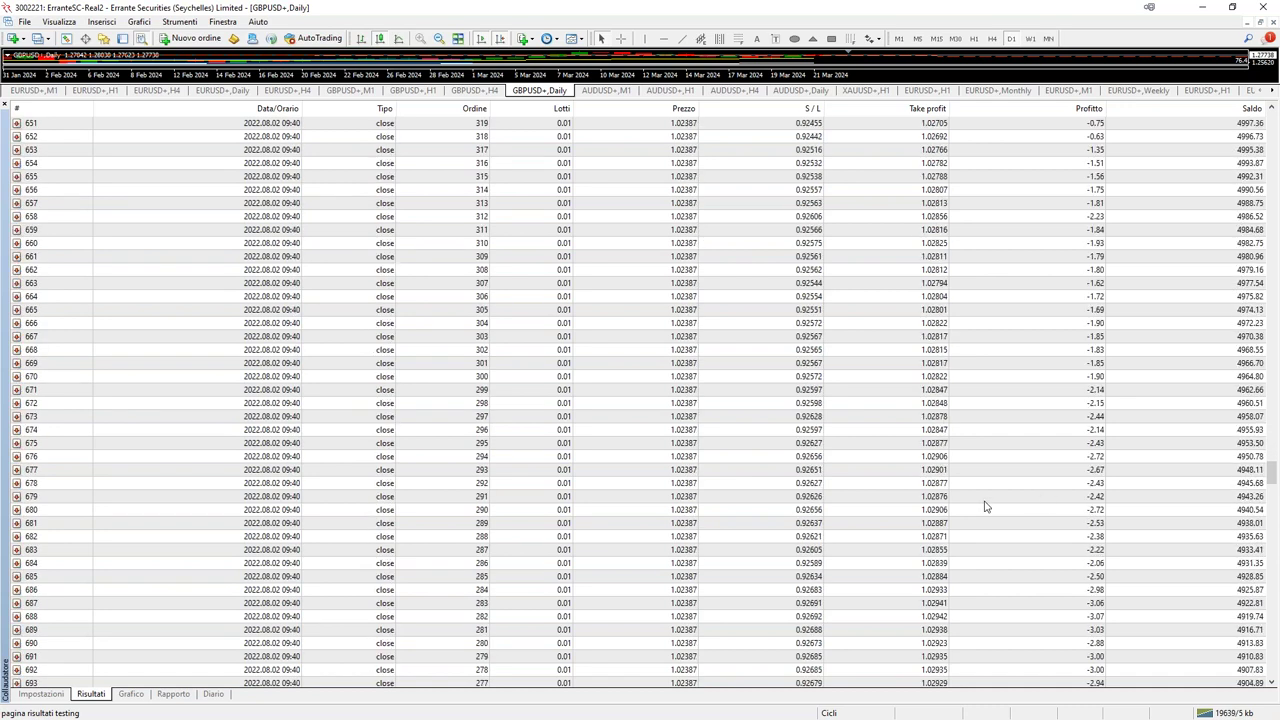
scroll(984, 507, "down", 20)
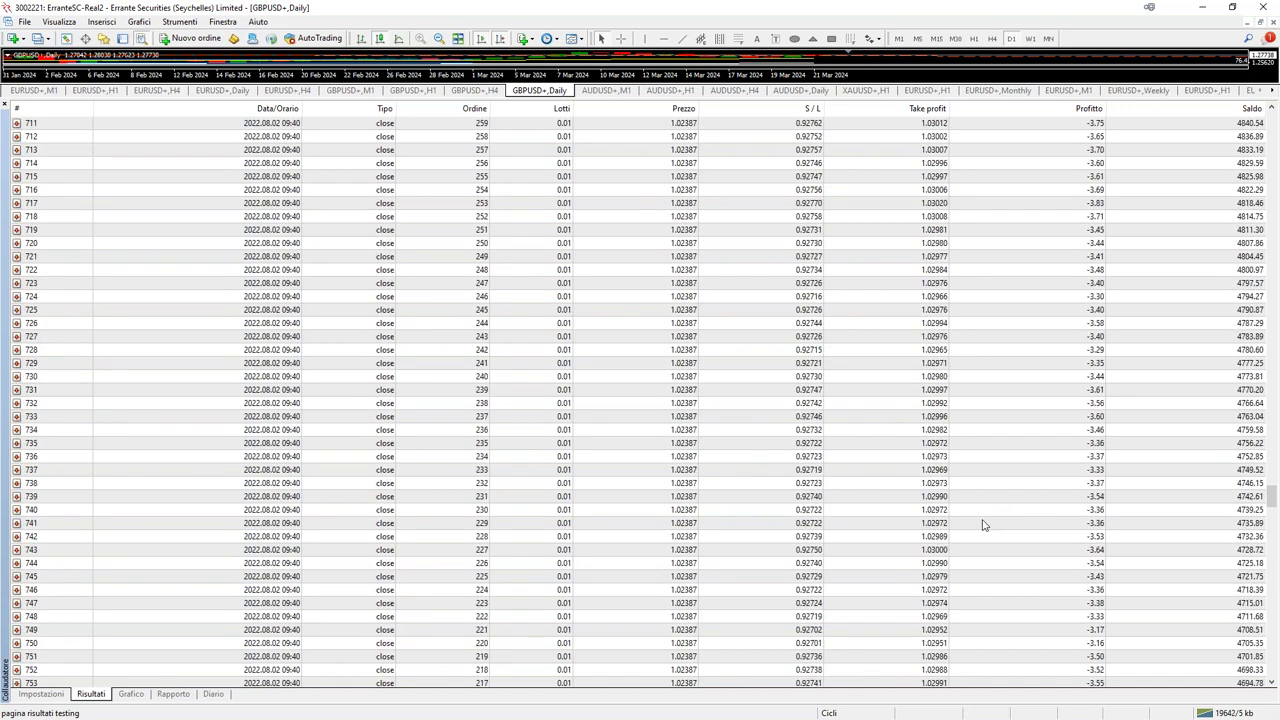
scroll(982, 572, "down", 20)
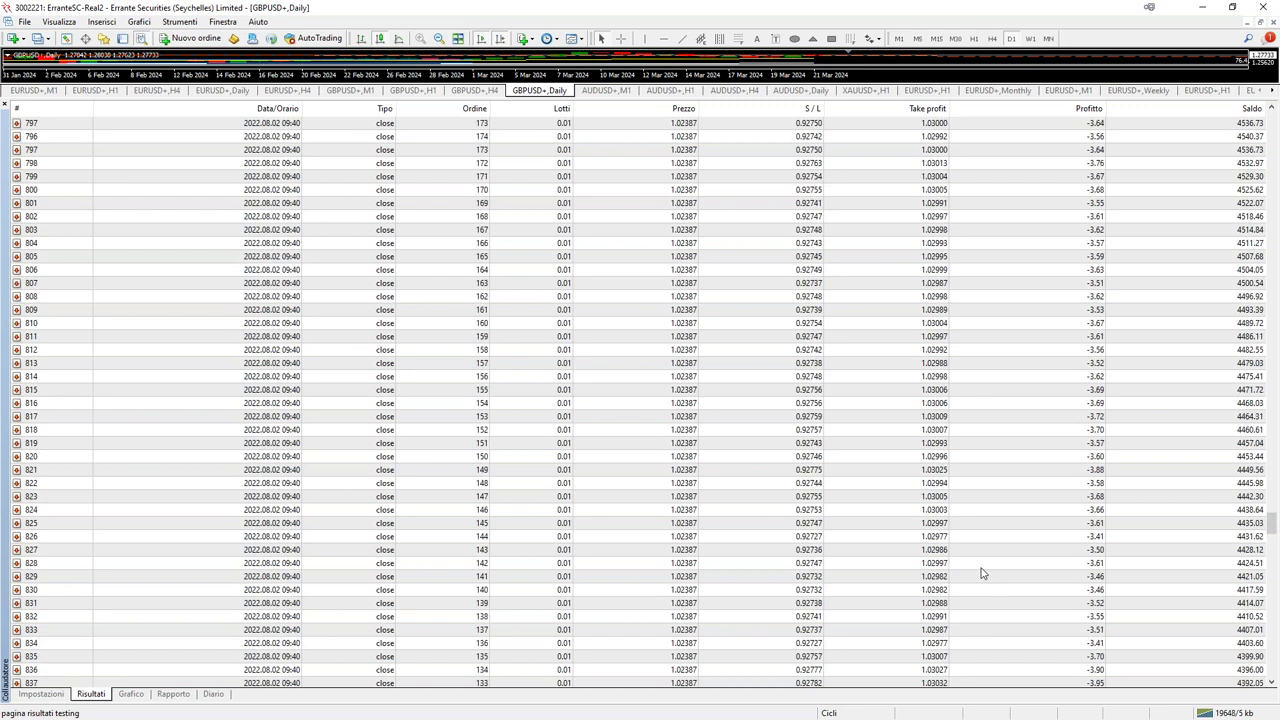
scroll(984, 572, "down", 20)
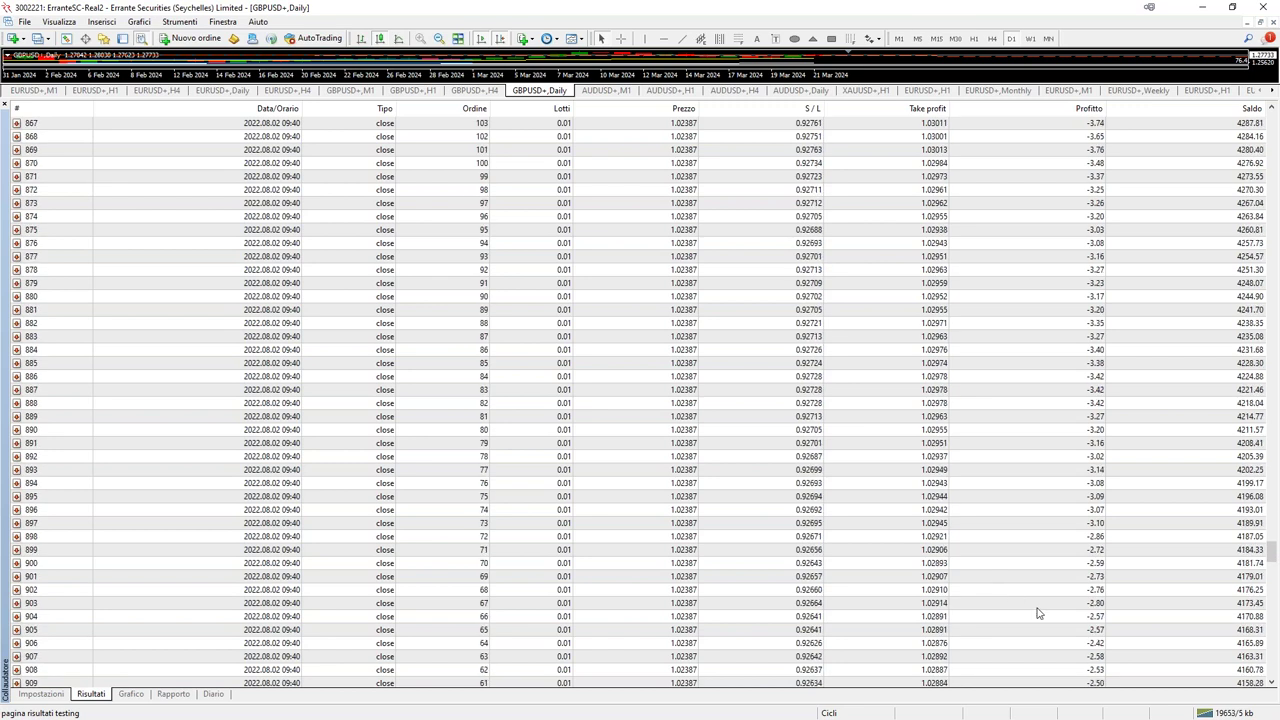
scroll(1046, 615, "down", 9)
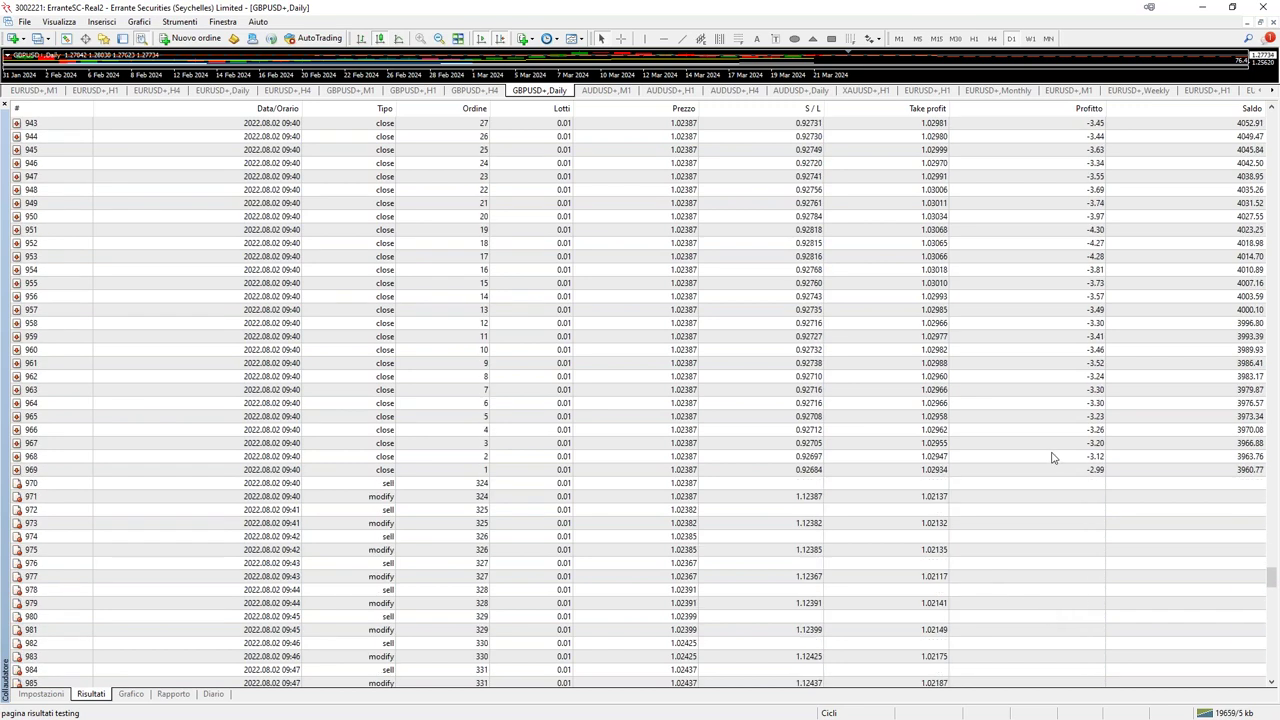
left_click(1012, 470)
Examine the sell orders opened from 2022.08.02 09:40, including the take-profit closures at 10:36 and 10:37.
scroll(470, 535, "down", 13)
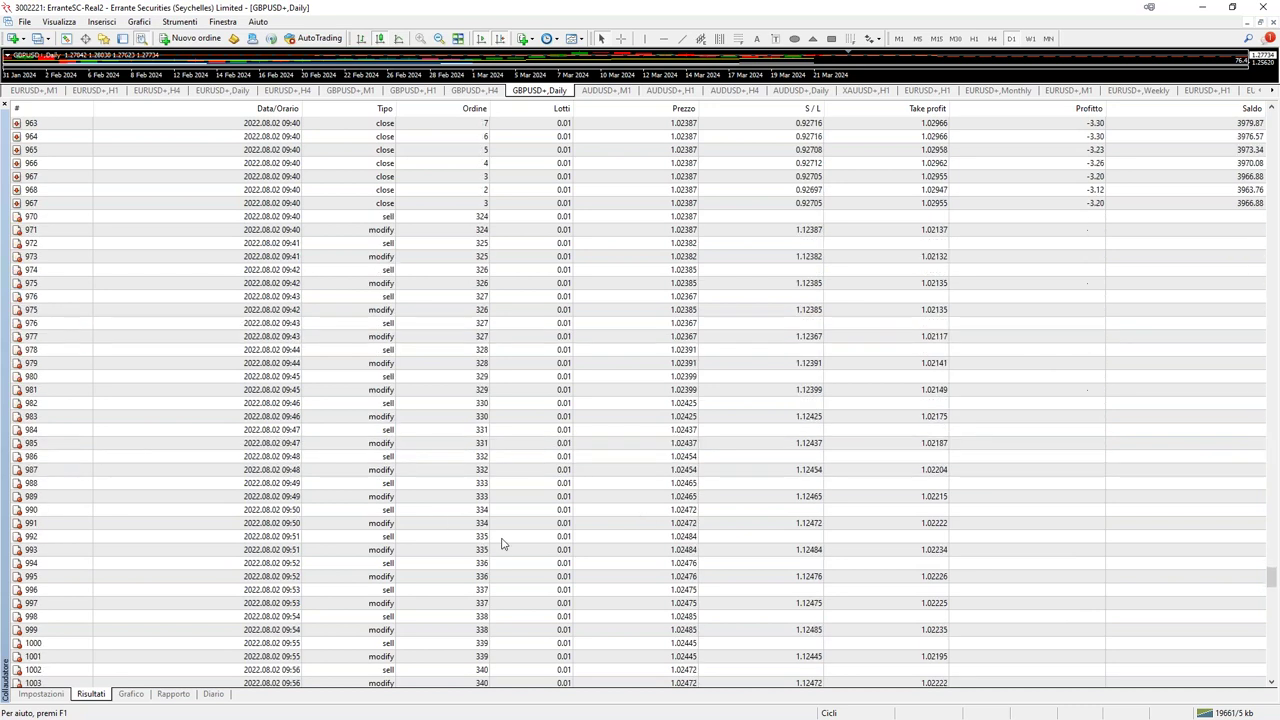
scroll(503, 543, "down", 20)
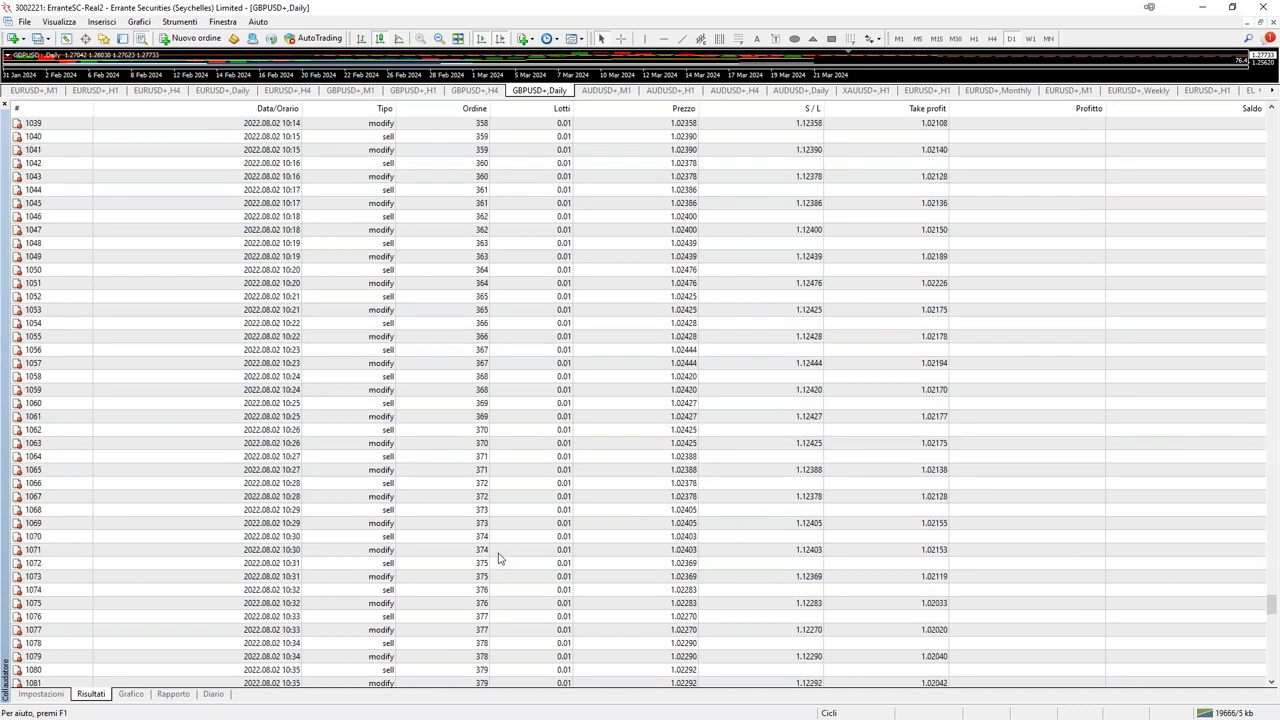
scroll(500, 558, "down", 17)
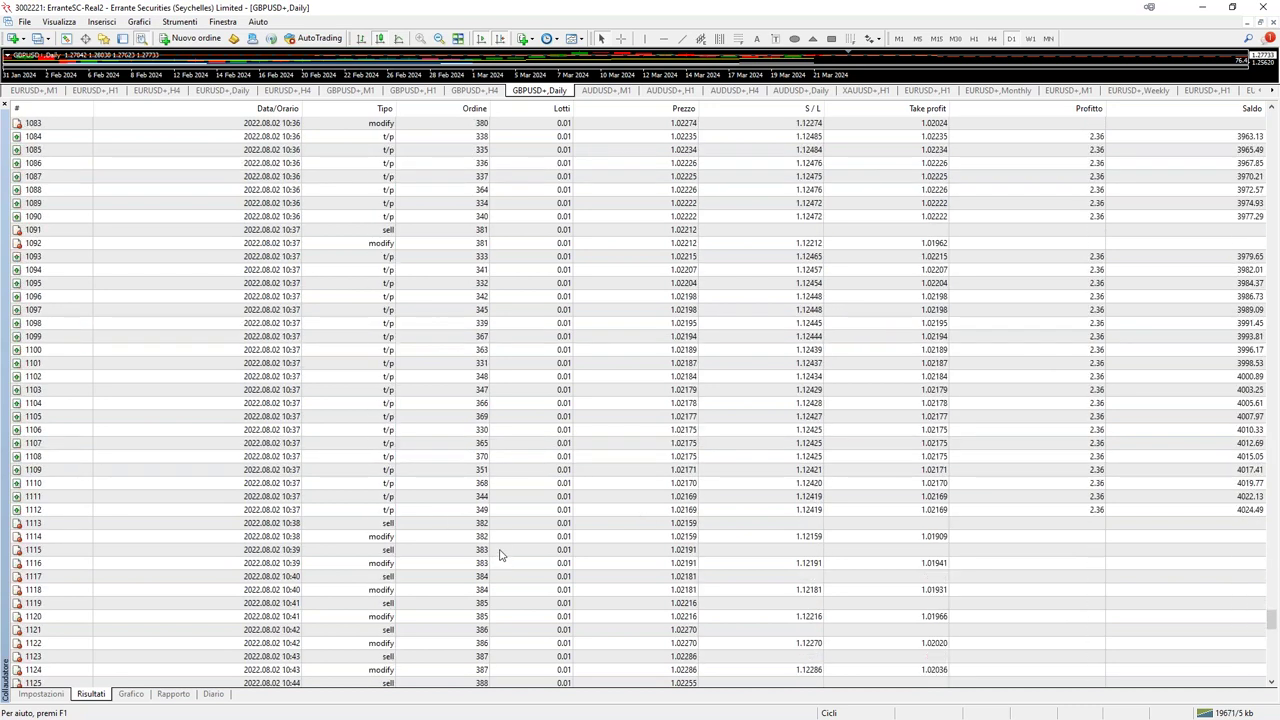
scroll(503, 557, "down", 19)
scroll(510, 560, "down", 8)
scroll(530, 560, "down", 12)
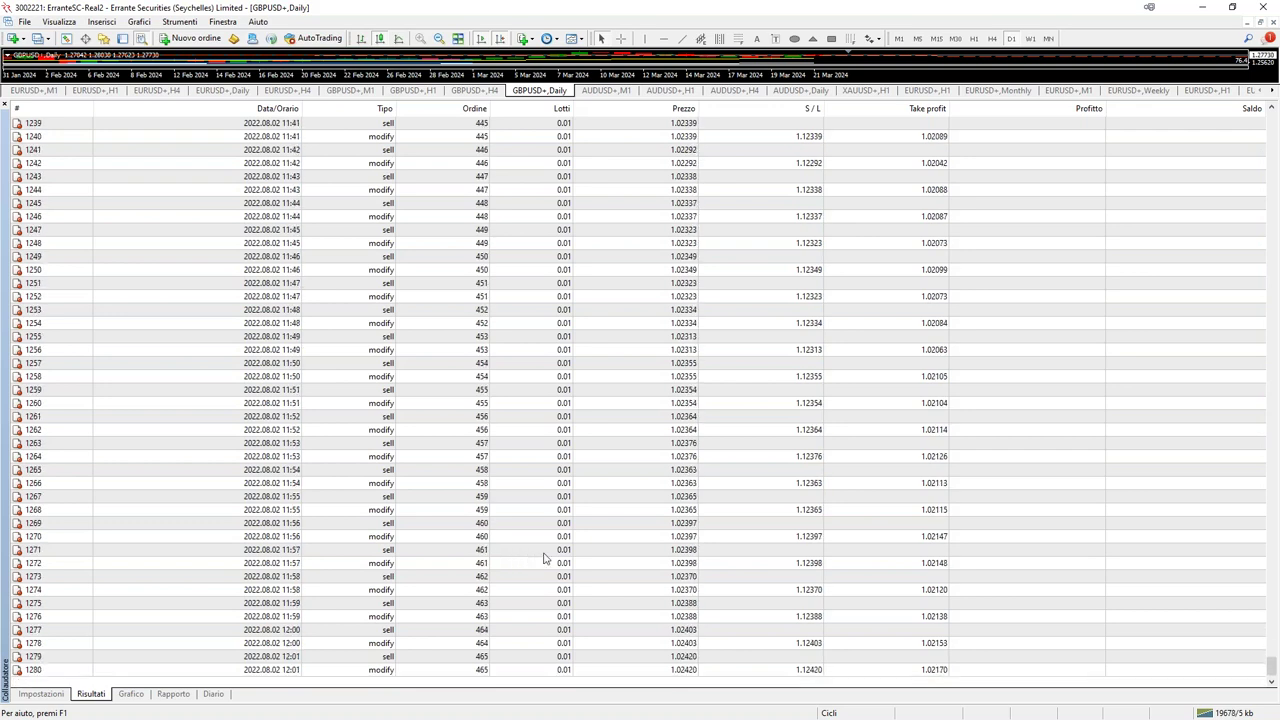
scroll(550, 557, "down", 9)
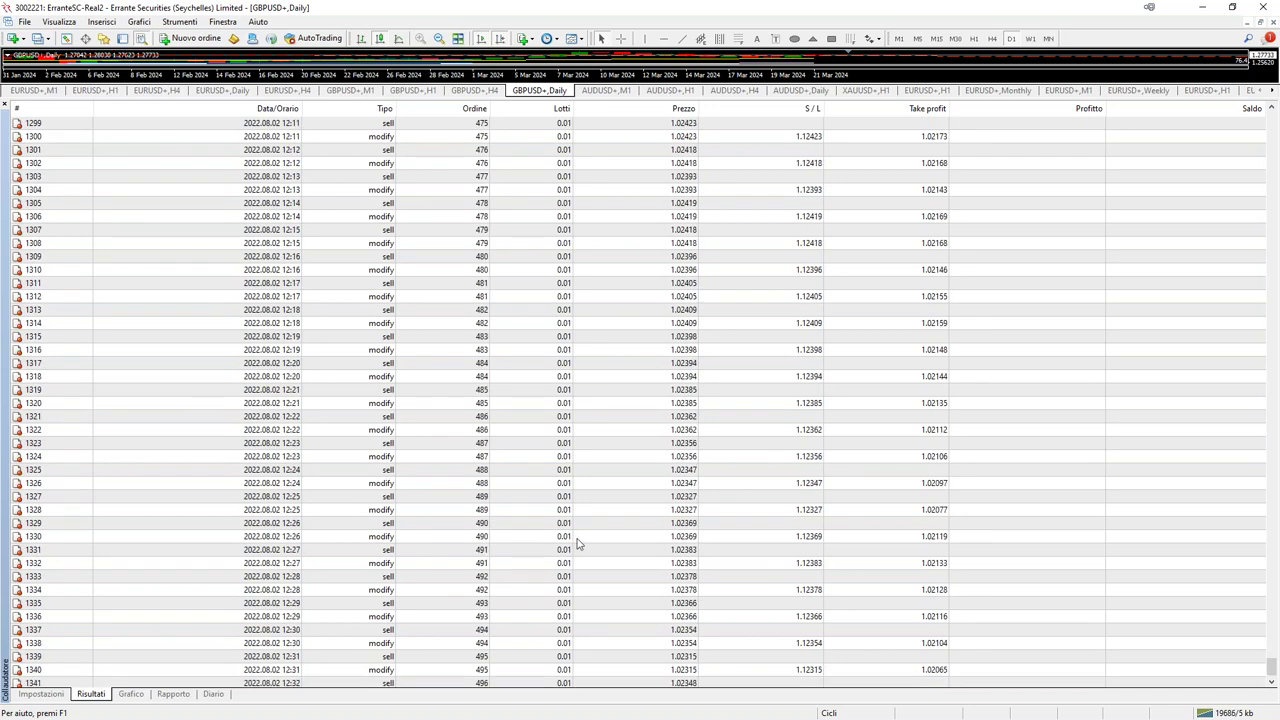
Check the test settings, and follow the sell orders from 2022.08.02 12:16 to 14:56 in the trade list.
left_click(44, 693)
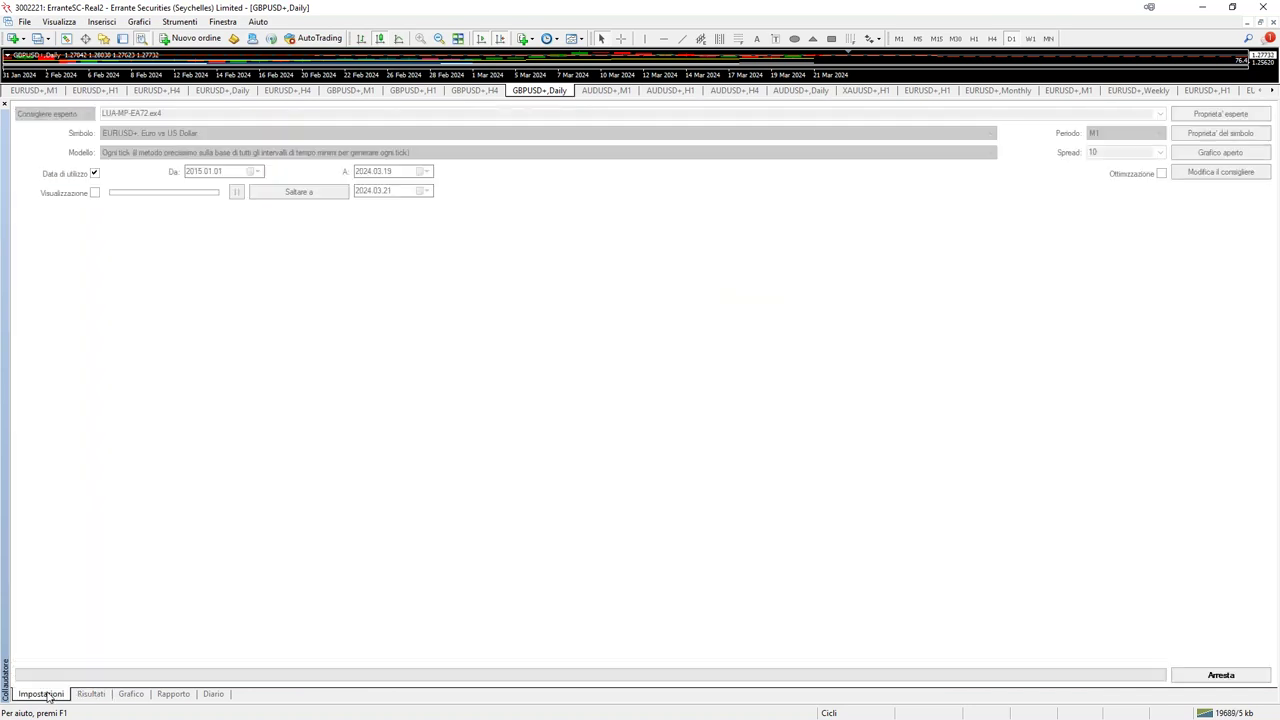
left_click(105, 693)
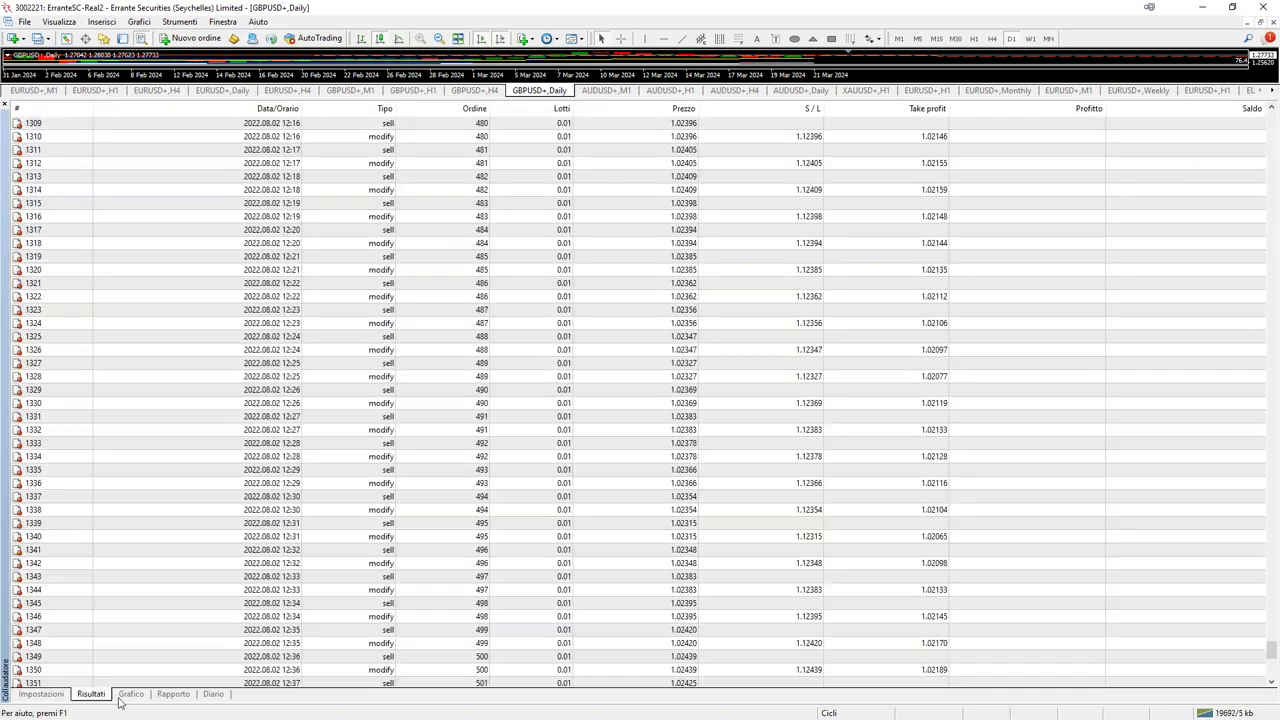
scroll(646, 593, "down", 5)
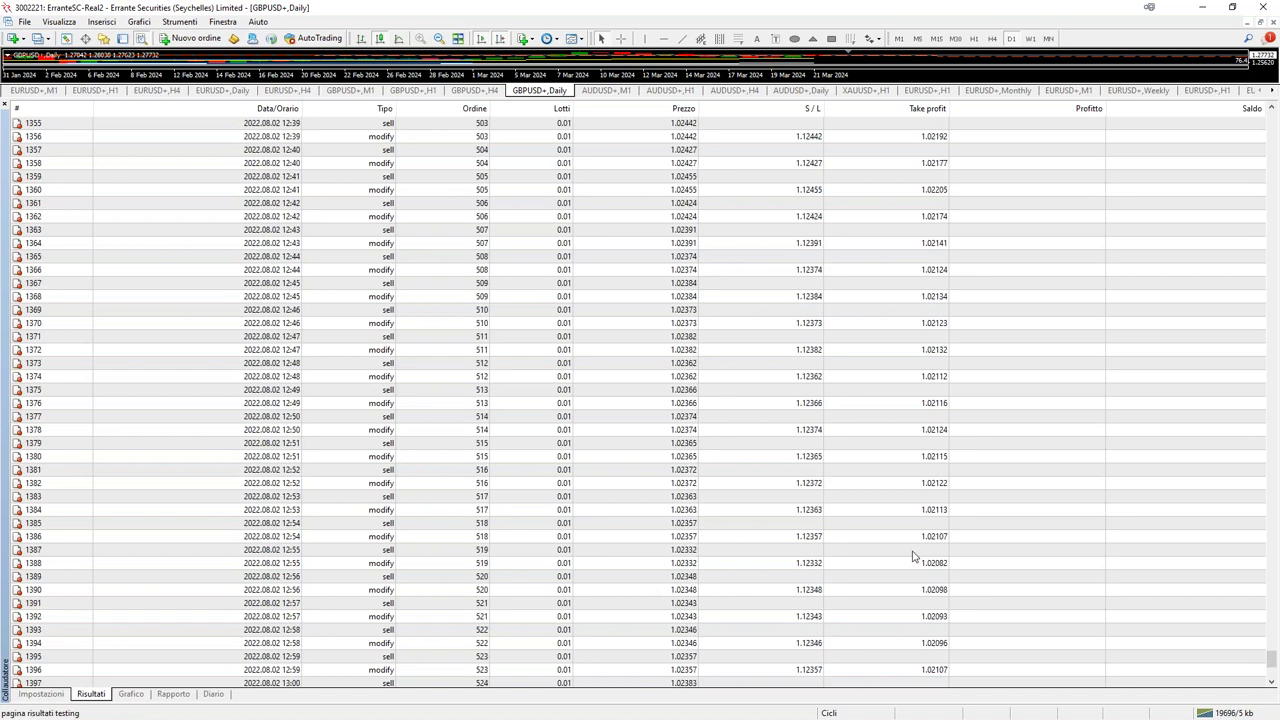
scroll(960, 583, "down", 6)
scroll(988, 586, "down", 3)
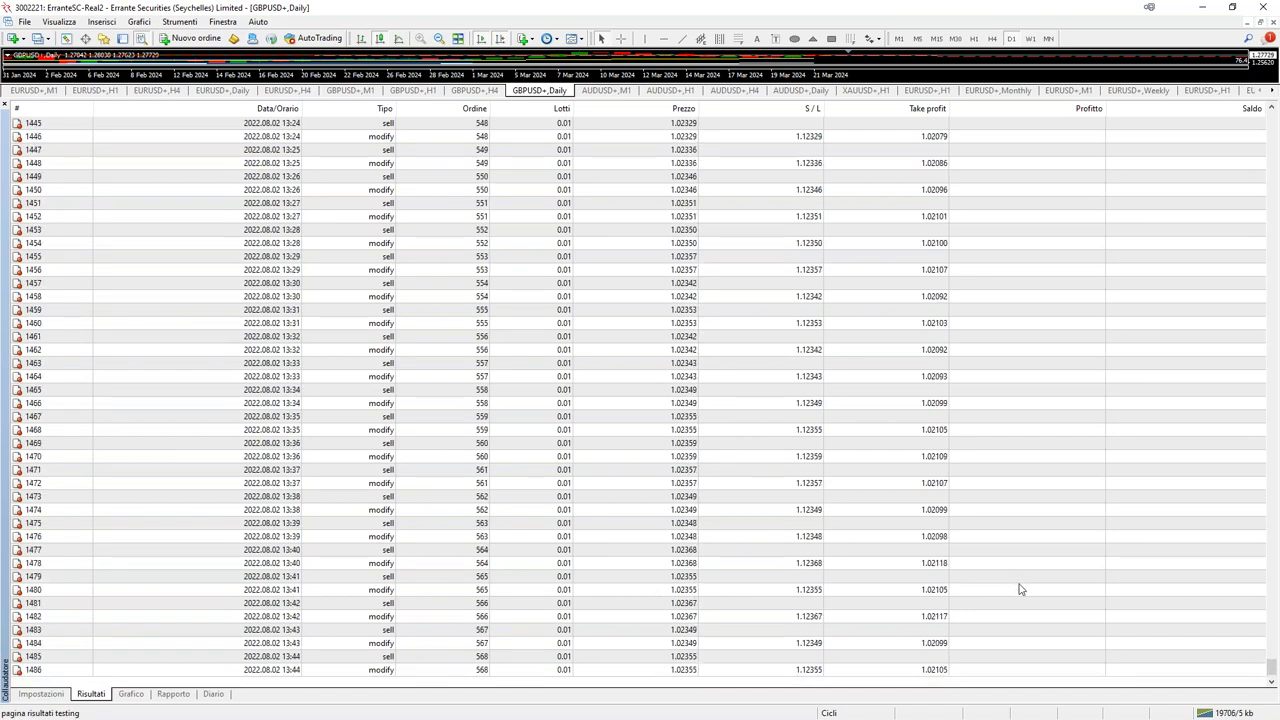
scroll(1030, 590, "down", 6)
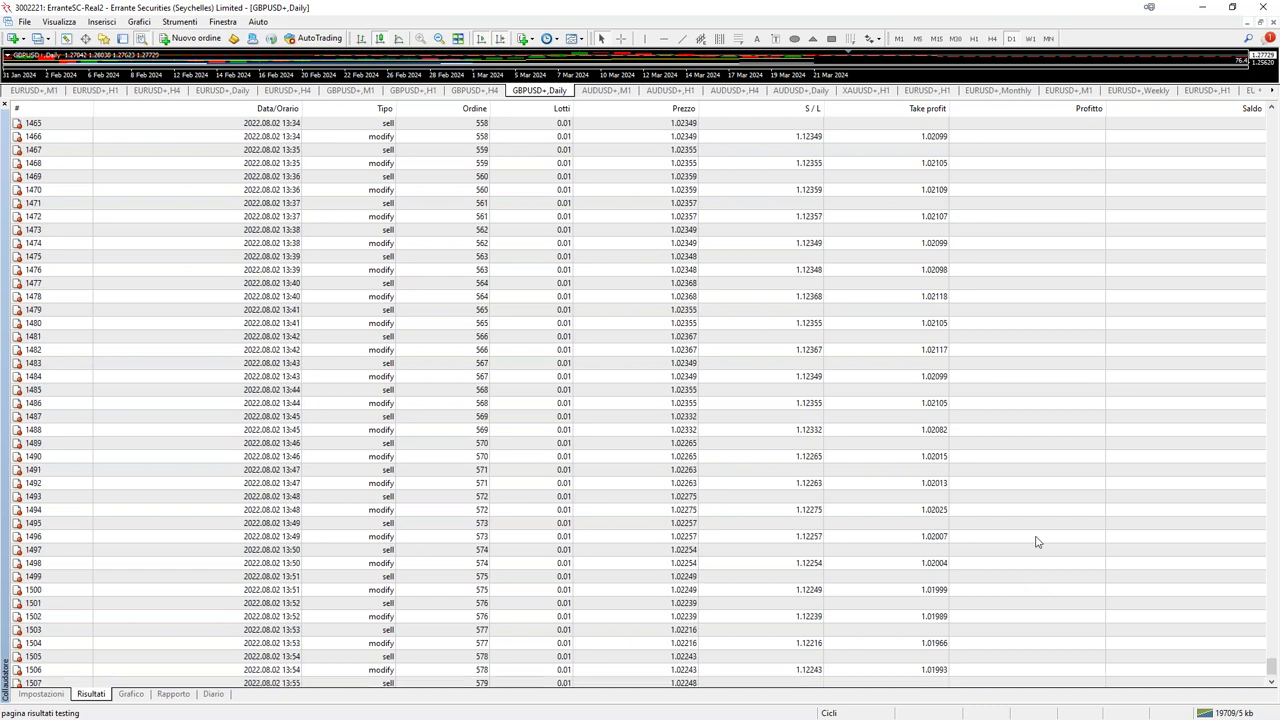
scroll(1041, 540, "down", 2)
scroll(1041, 540, "down", 9)
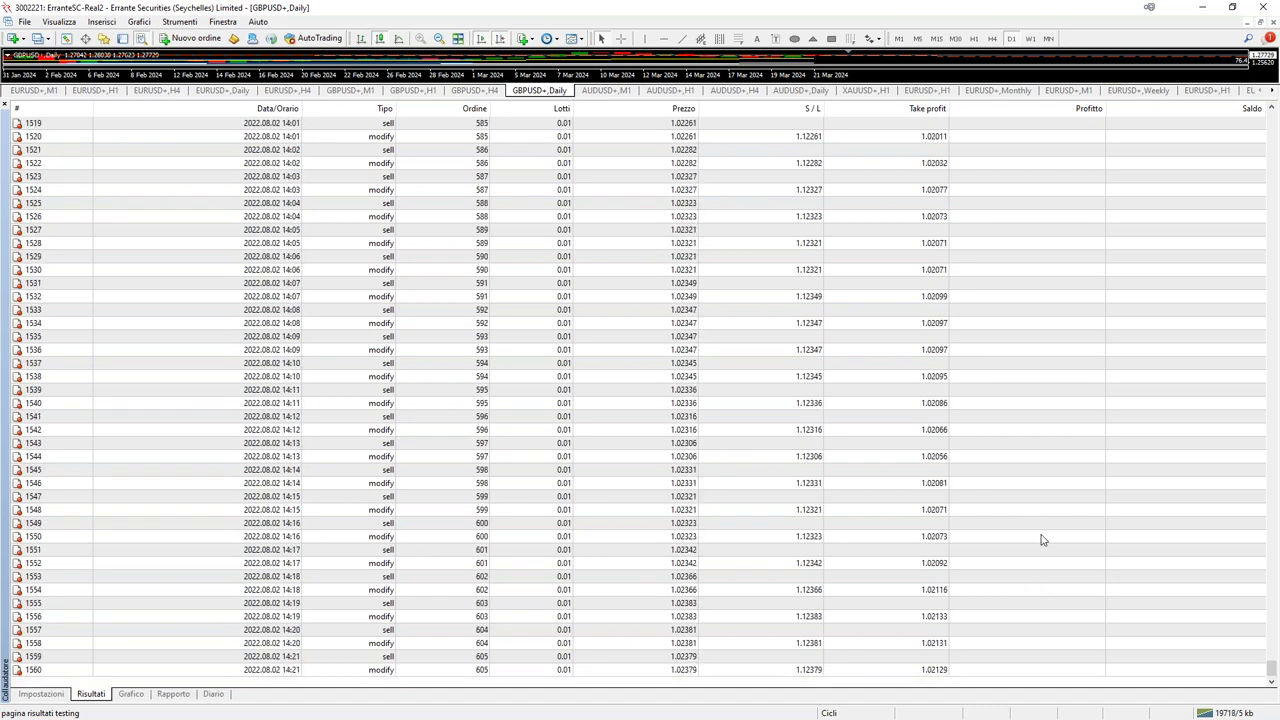
scroll(1041, 540, "down", 6)
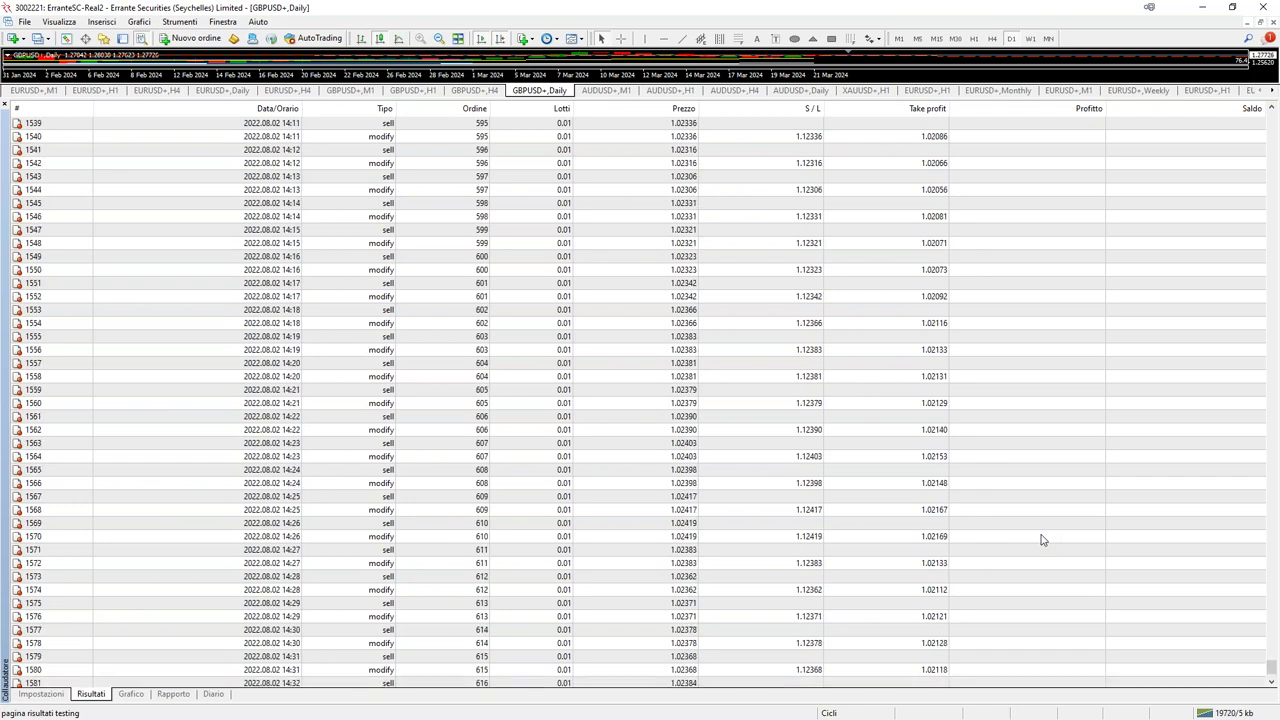
scroll(1052, 540, "down", 7)
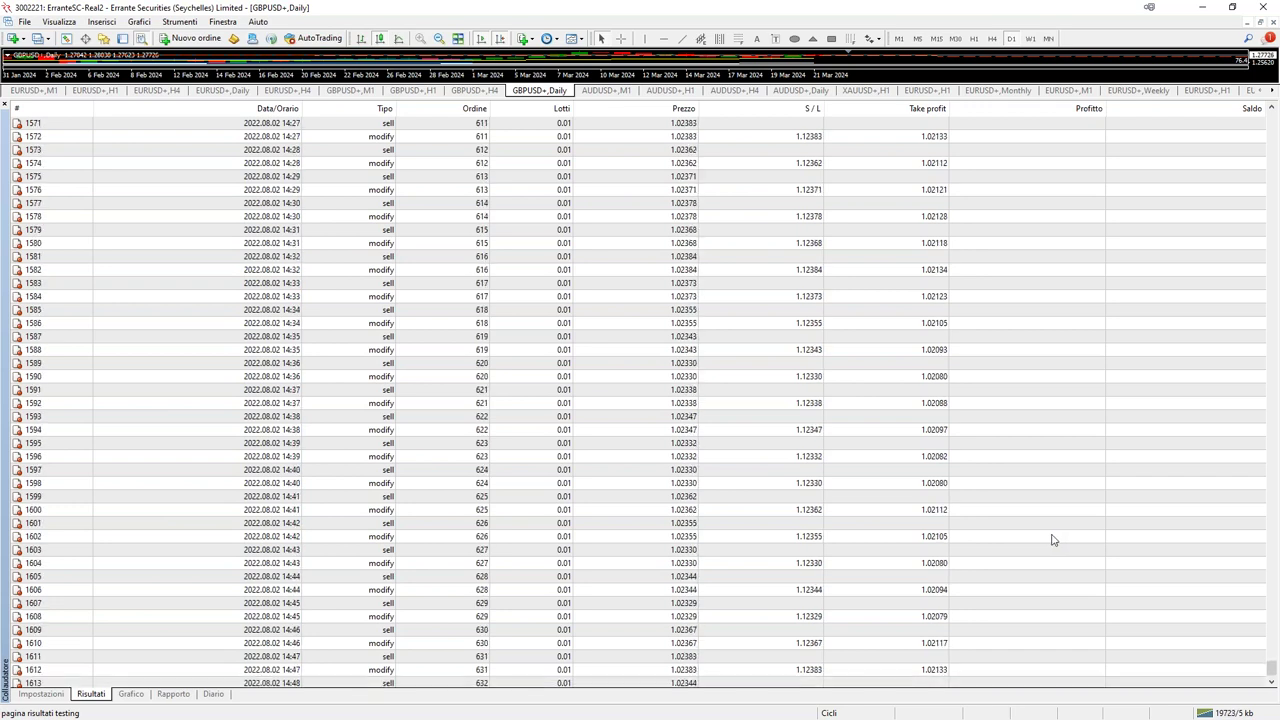
scroll(1052, 540, "down", 3)
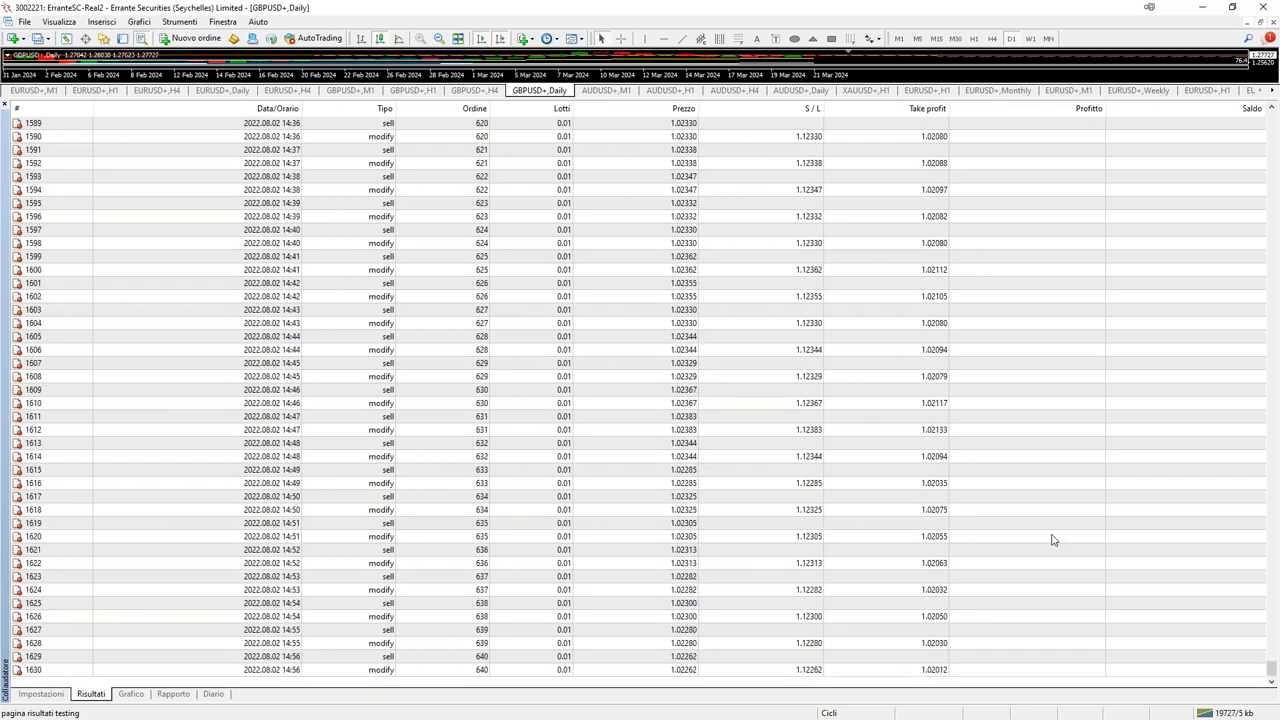
scroll(1052, 540, "down", 5)
scroll(1052, 540, "down", 2)
Highlight the take-profit closure at 2022.08.02 14:58 and examine the take-profit closures and running balance up to 15:27.
left_click(1090, 456)
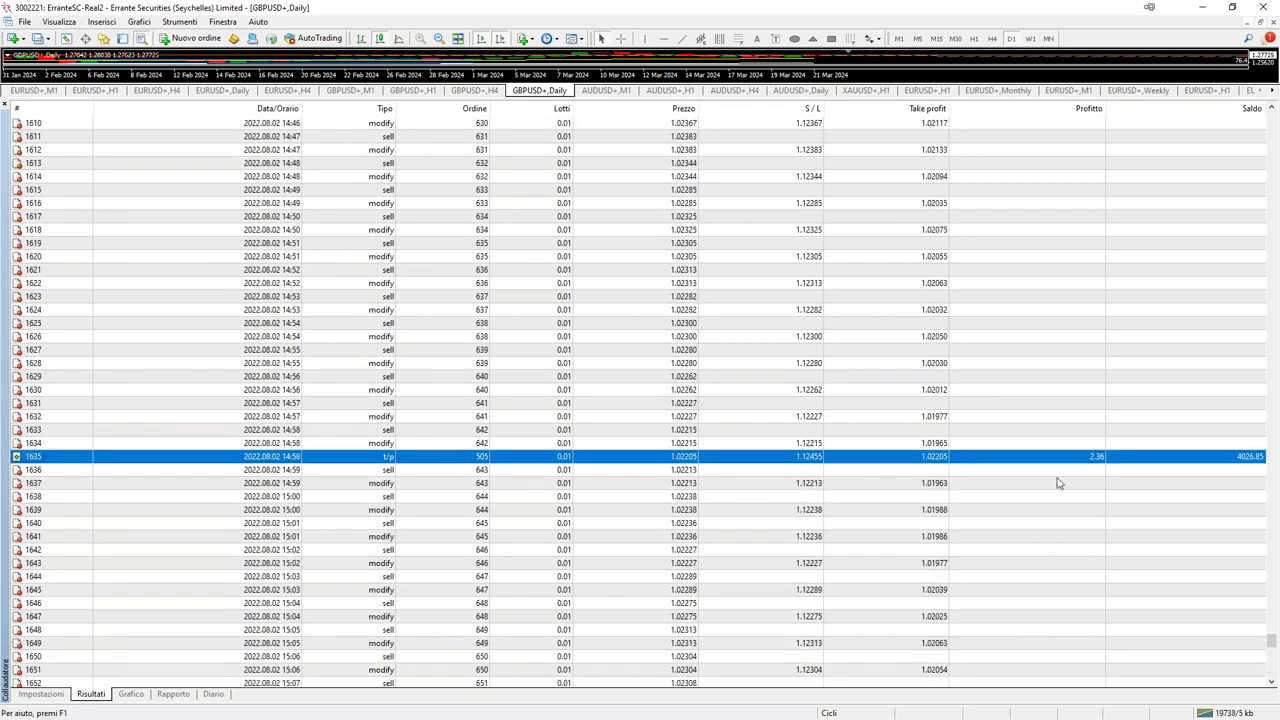
scroll(1065, 490, "down", 16)
scroll(1077, 502, "down", 20)
scroll(1077, 505, "down", 20)
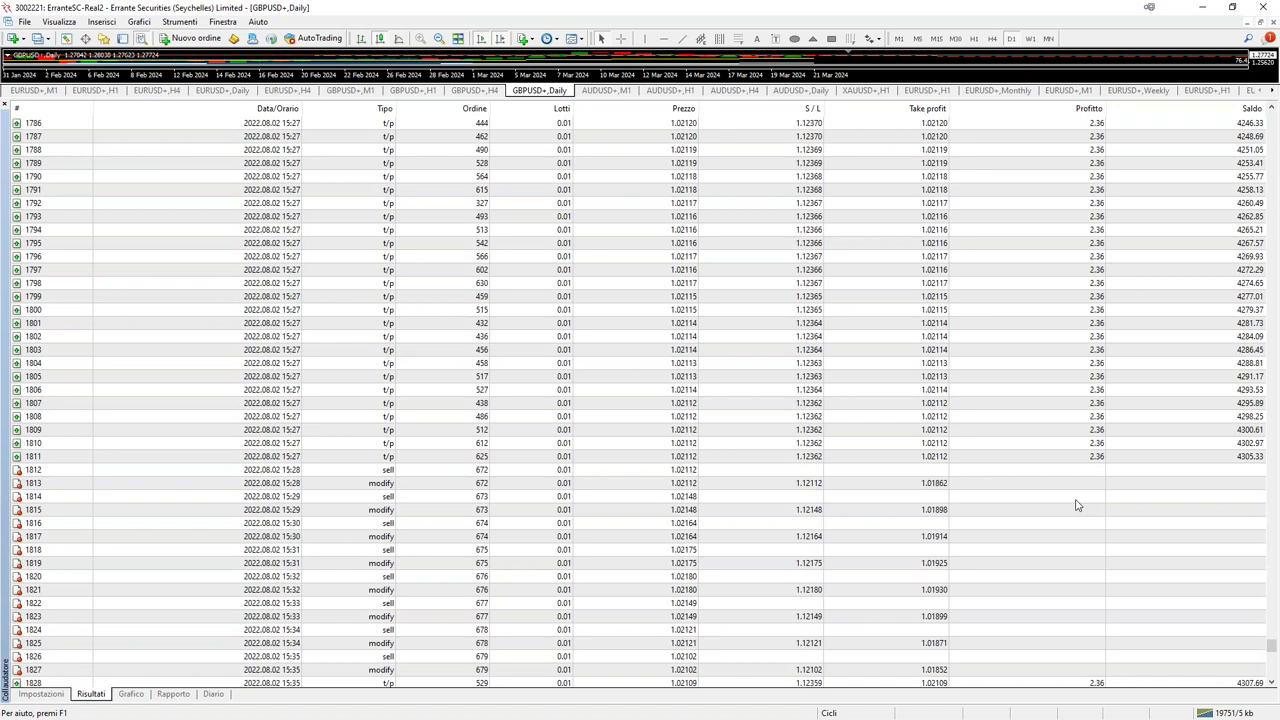
Examine the take-profit closures and running balance at 2022.08.02 15:35 and 15:57, along with the sell orders opened between them.
scroll(1077, 505, "down", 9)
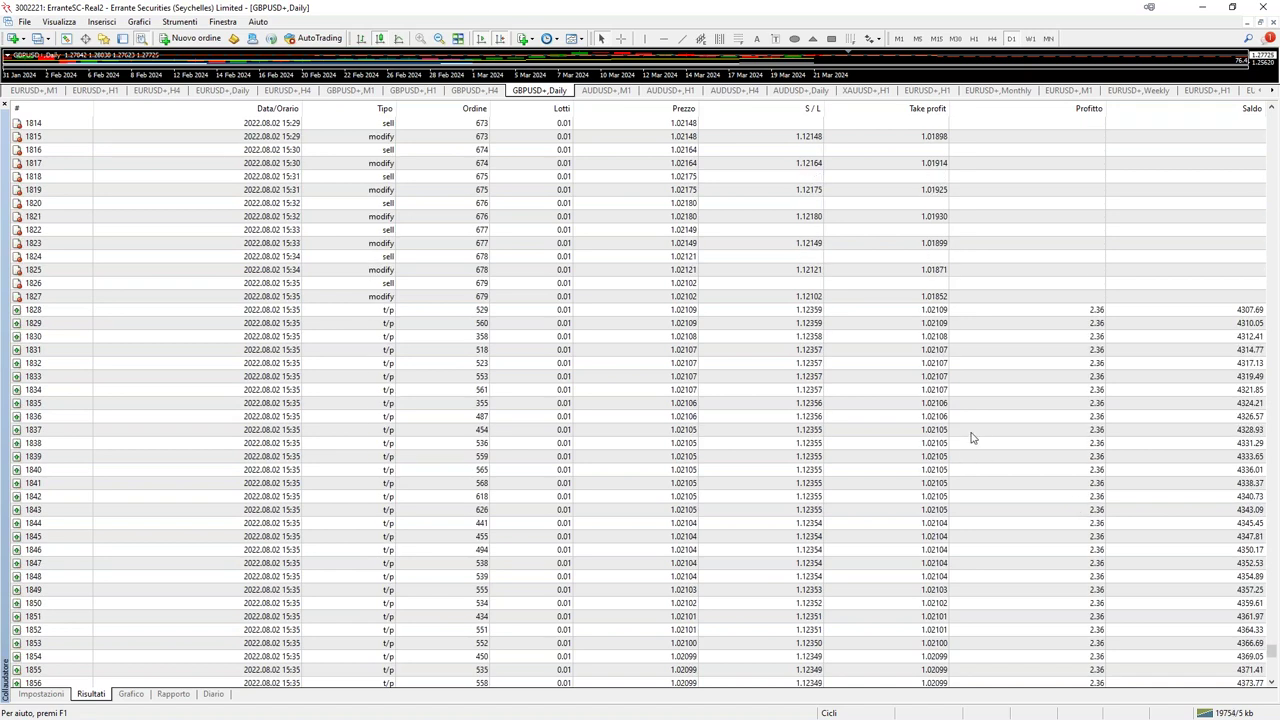
scroll(1027, 469, "down", 20)
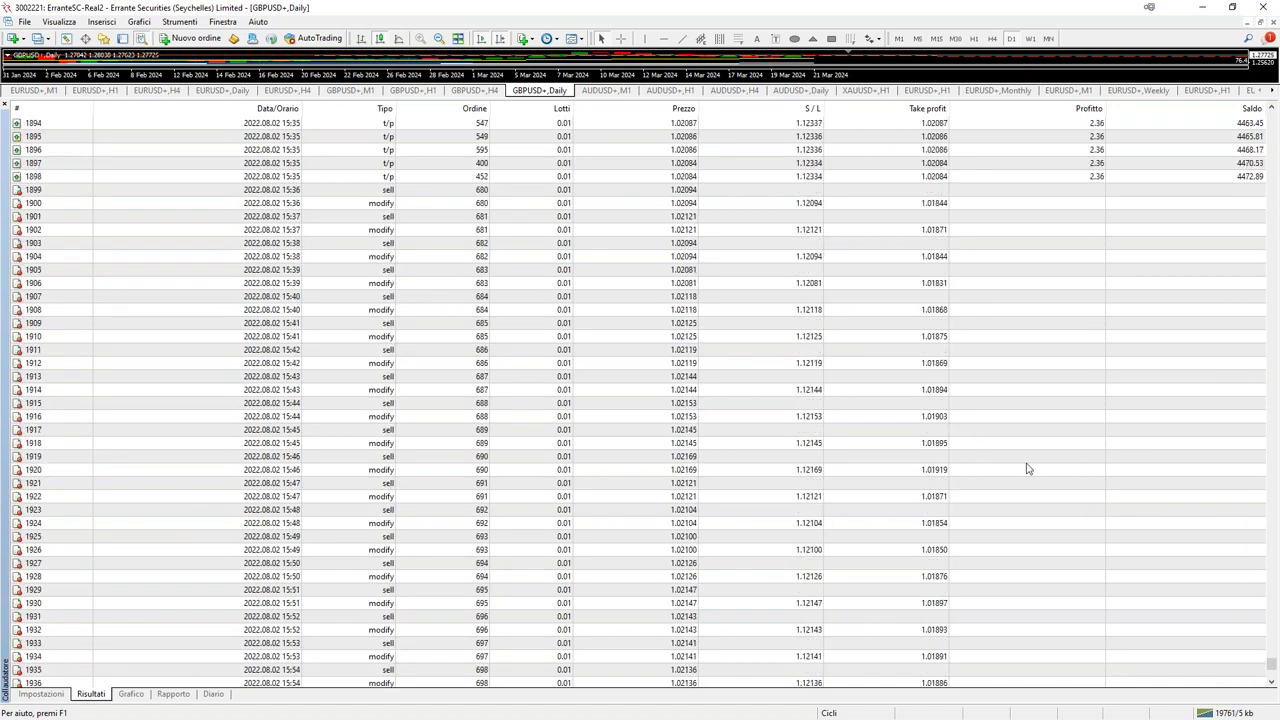
scroll(1030, 469, "down", 5)
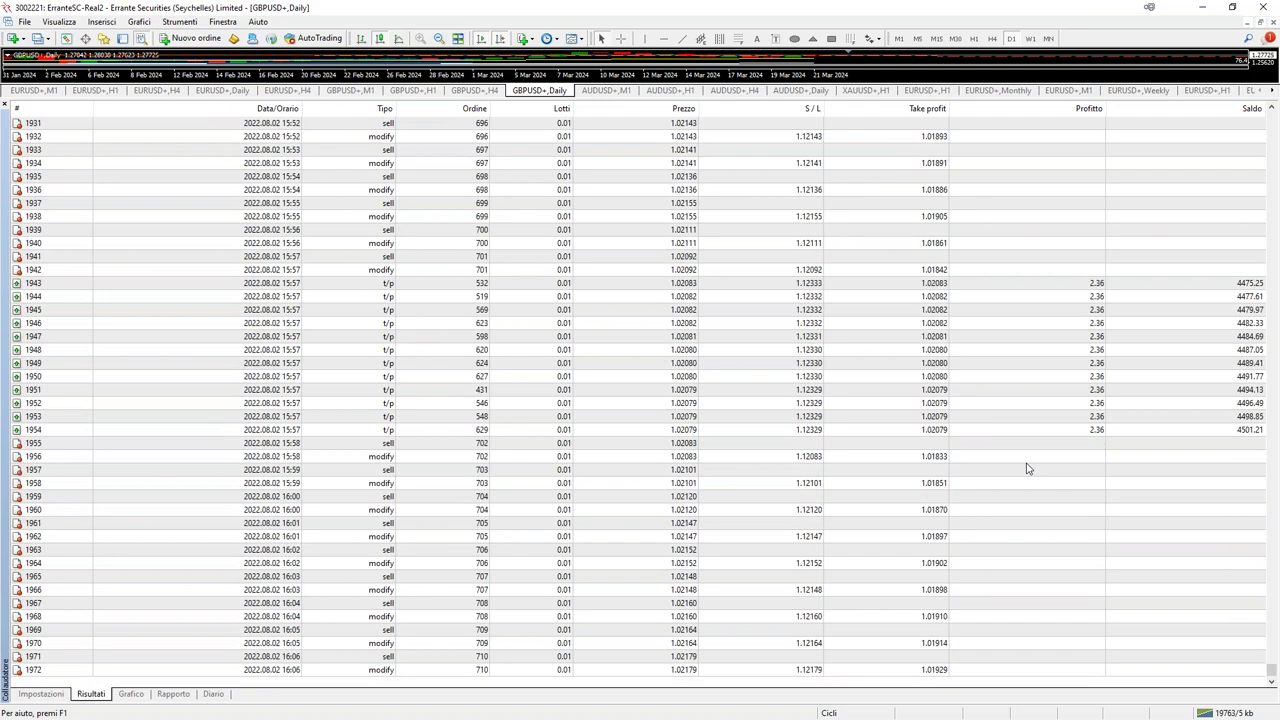
scroll(1040, 470, "down", 4)
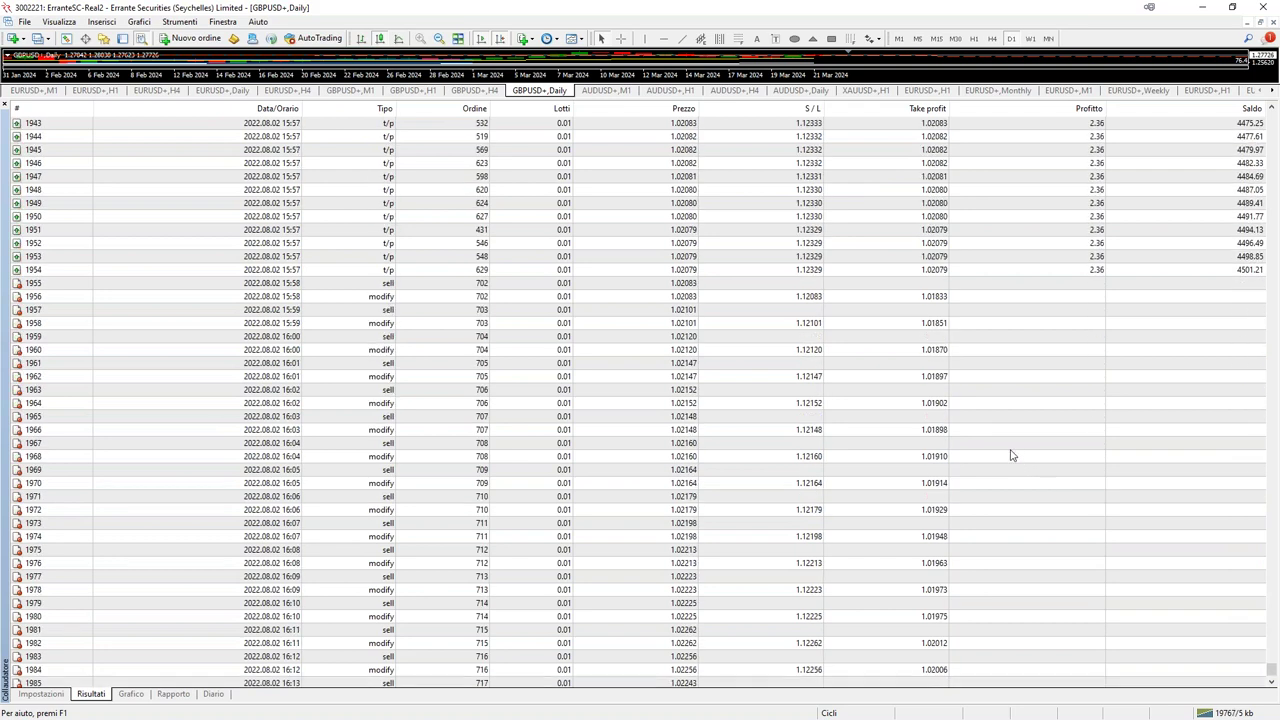
Follow the sell orders from 2022.08.02 15:58 to 19:27 in the trade list, and check the balance and equity graph.
scroll(1035, 410, "down", 4)
scroll(1045, 400, "down", 5)
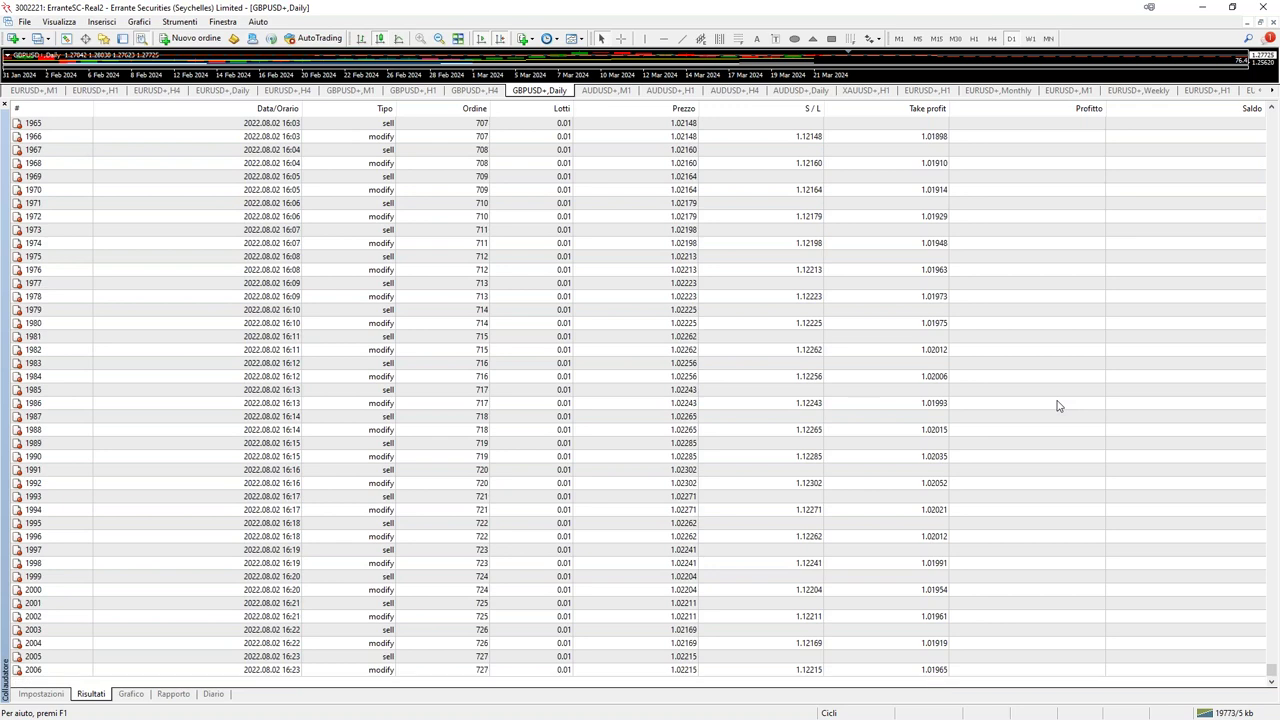
scroll(1070, 440, "down", 3)
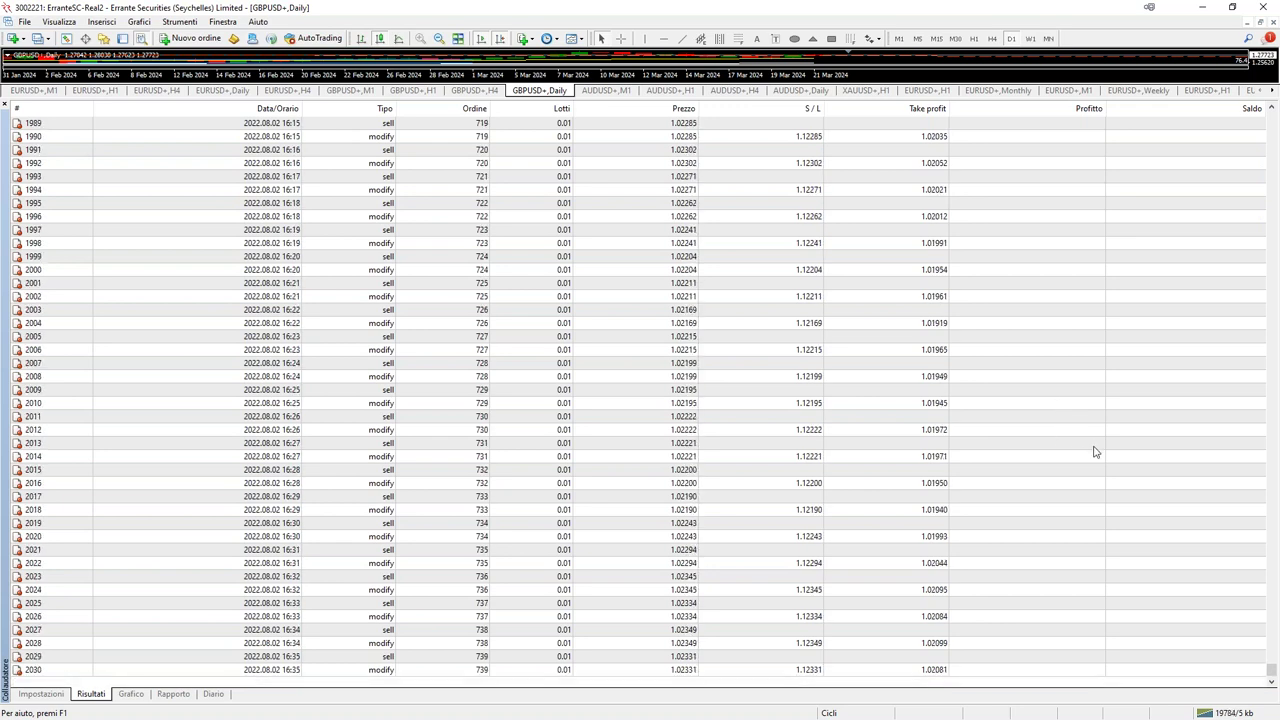
scroll(1100, 452, "down", 3)
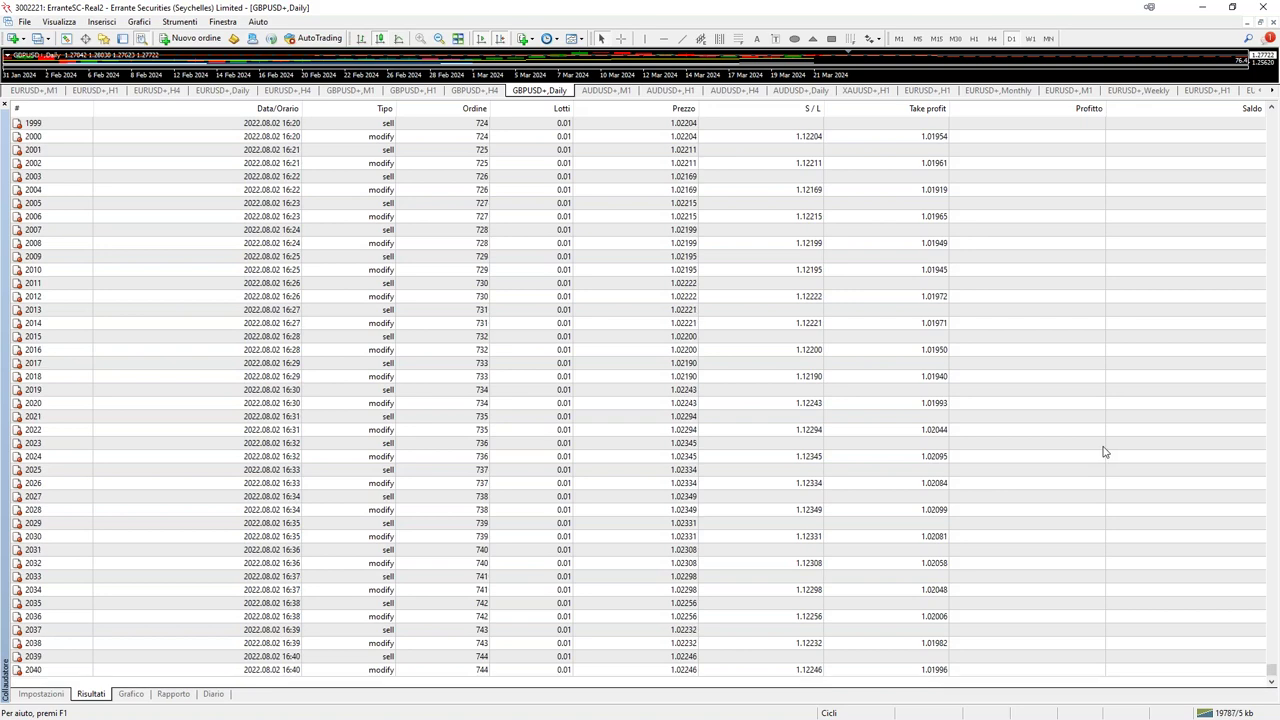
scroll(1100, 455, "down", 3)
scroll(1090, 460, "down", 1)
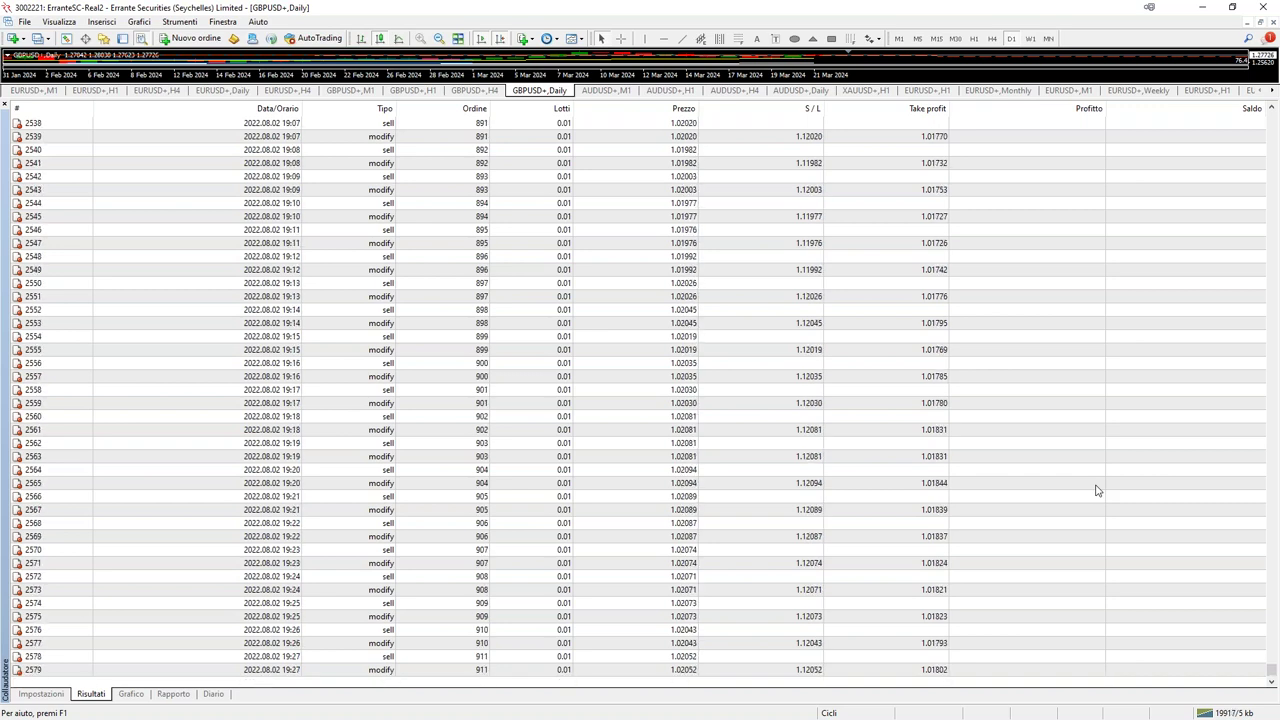
left_click(131, 694)
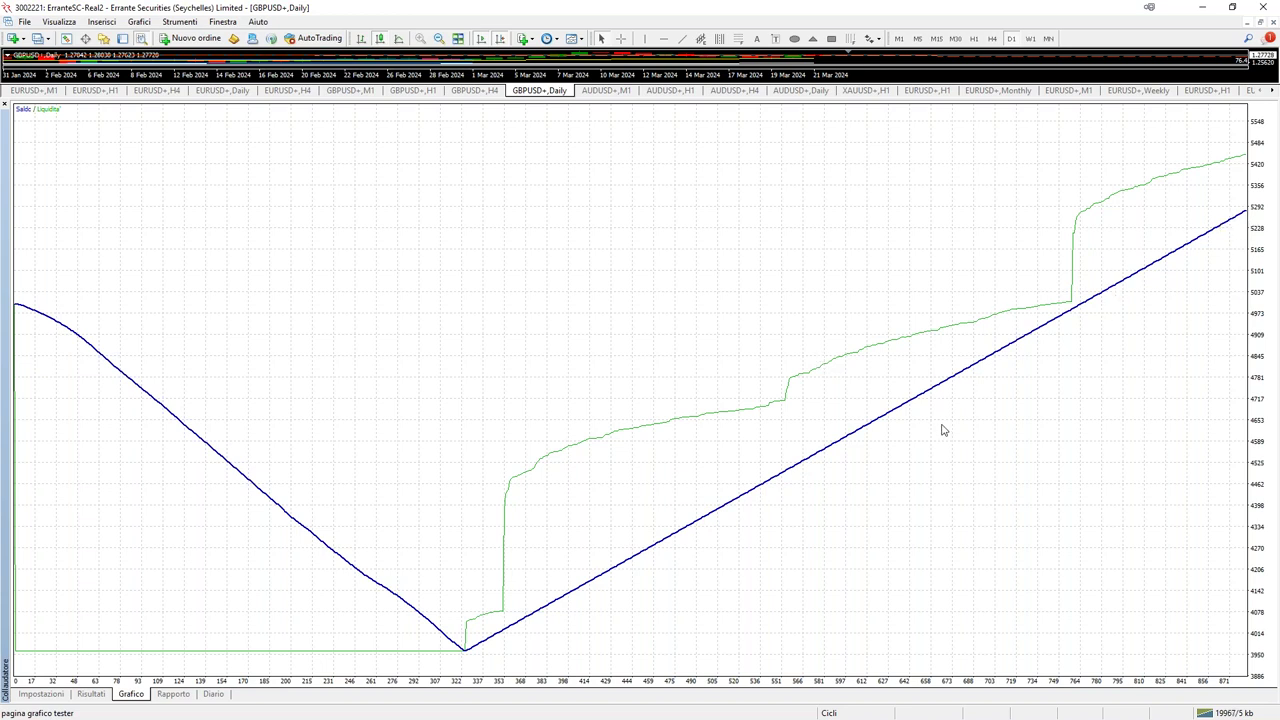
Return to the trade list and examine the take-profit closures and running balance from 2022.08.02 20:20 to 20:48.
left_click(104, 694)
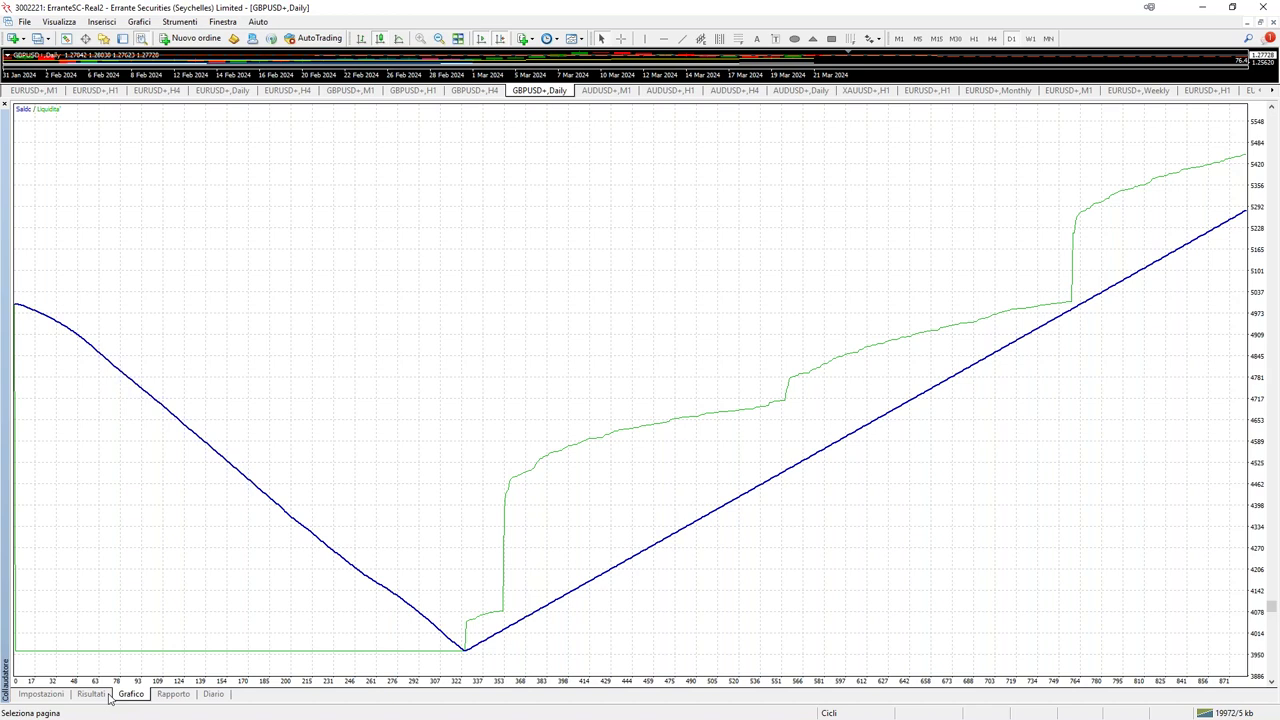
scroll(865, 521, "down", 20)
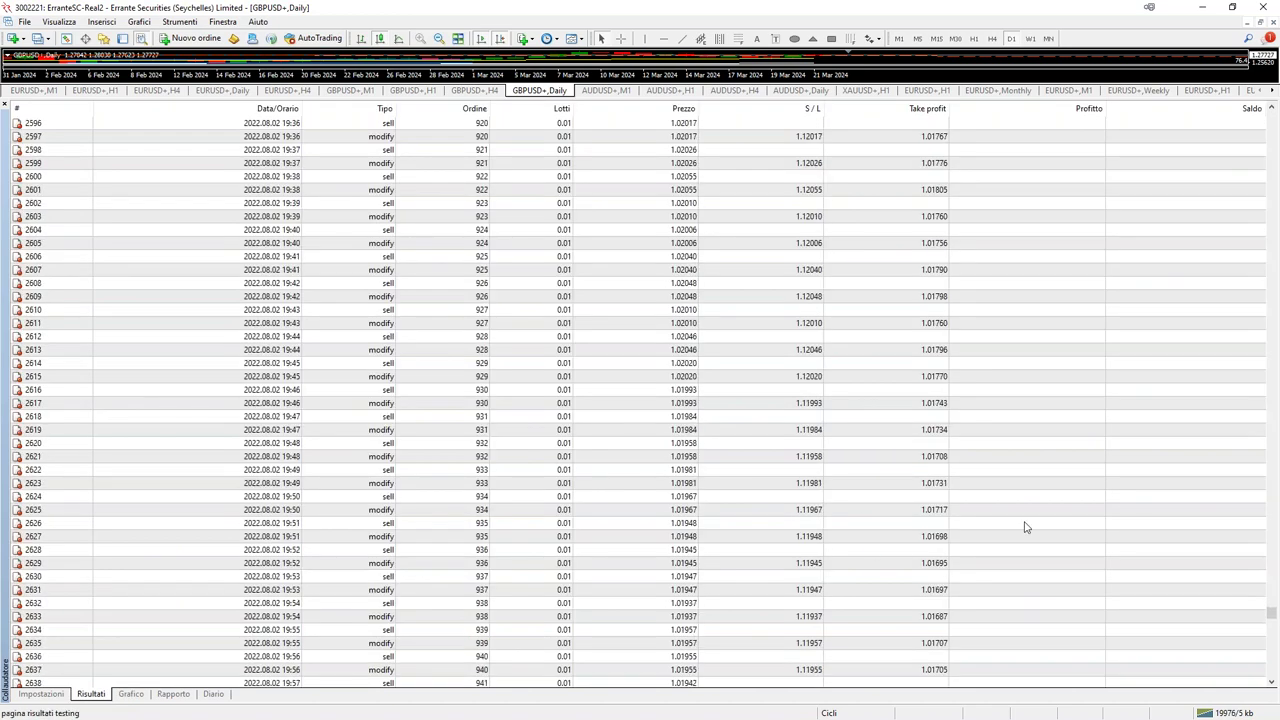
scroll(1155, 650, "down", 20)
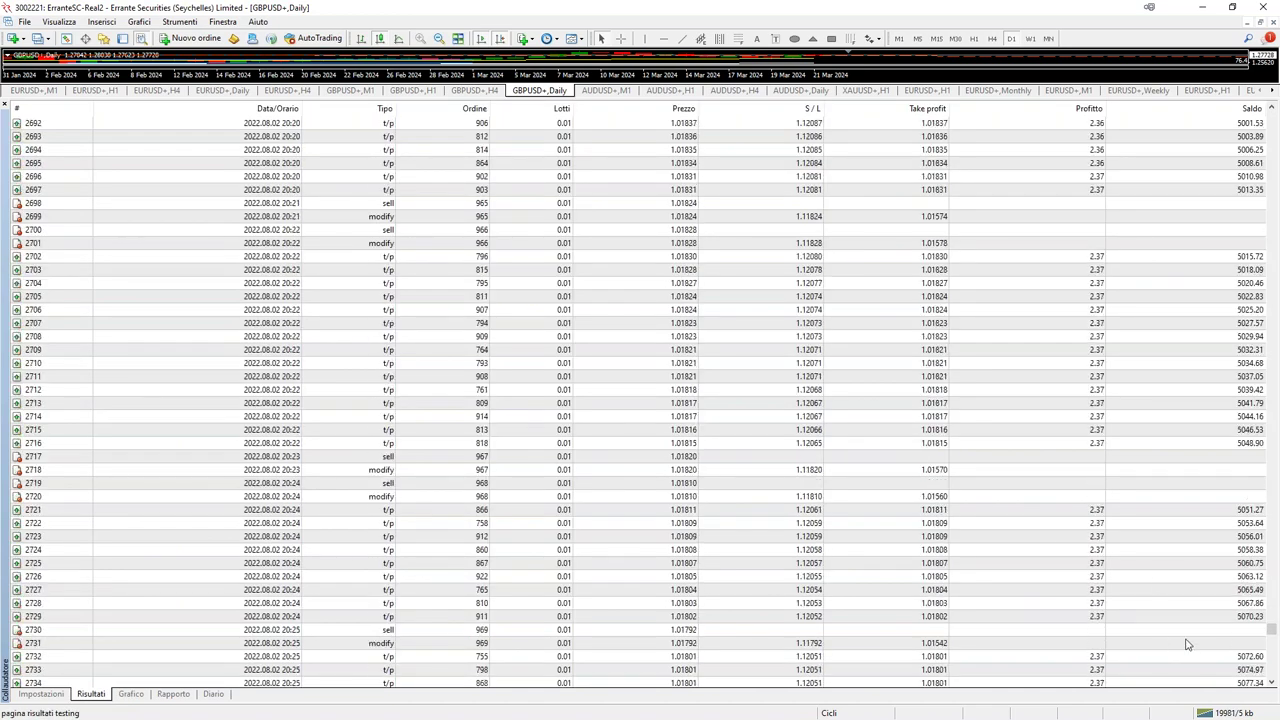
scroll(1200, 654, "down", 20)
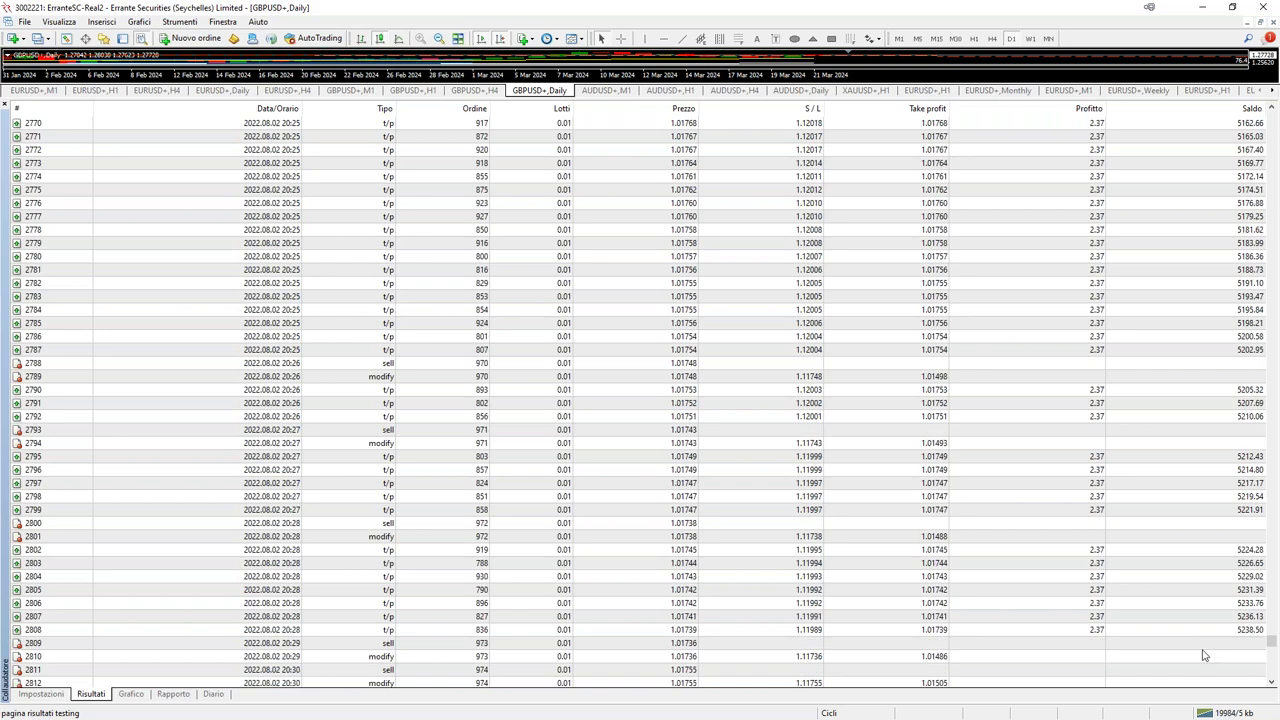
scroll(1205, 657, "down", 9)
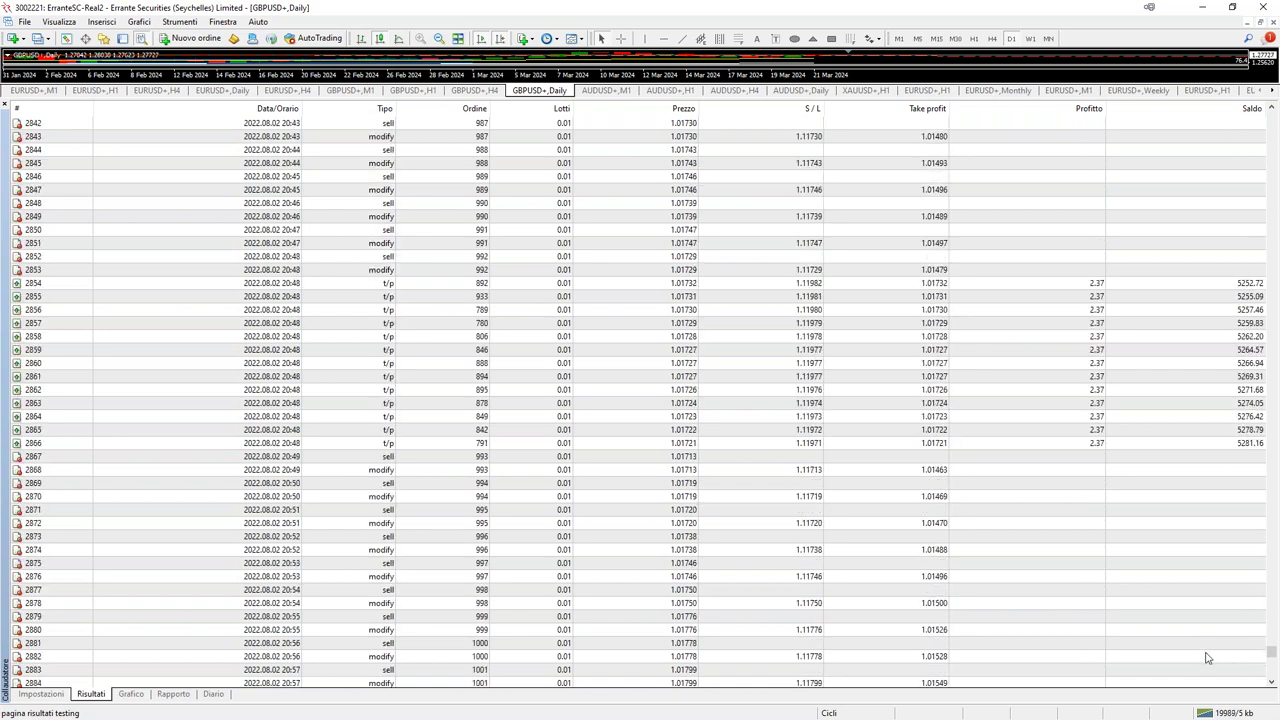
scroll(1207, 657, "down", 11)
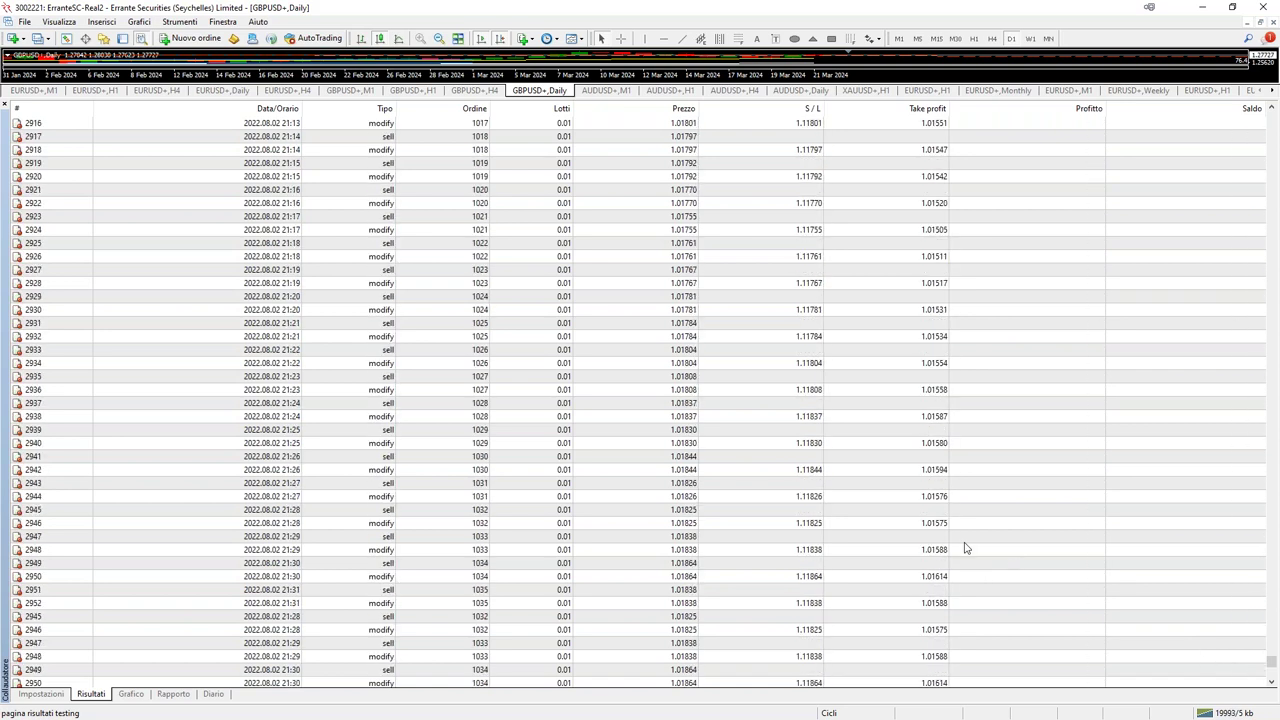
Follow the sell orders up to 2022.08.02 22:54, highlighting the last order modification and the first take-profit closure after it.
scroll(972, 575, "down", 6)
scroll(977, 586, "down", 3)
scroll(998, 576, "down", 5)
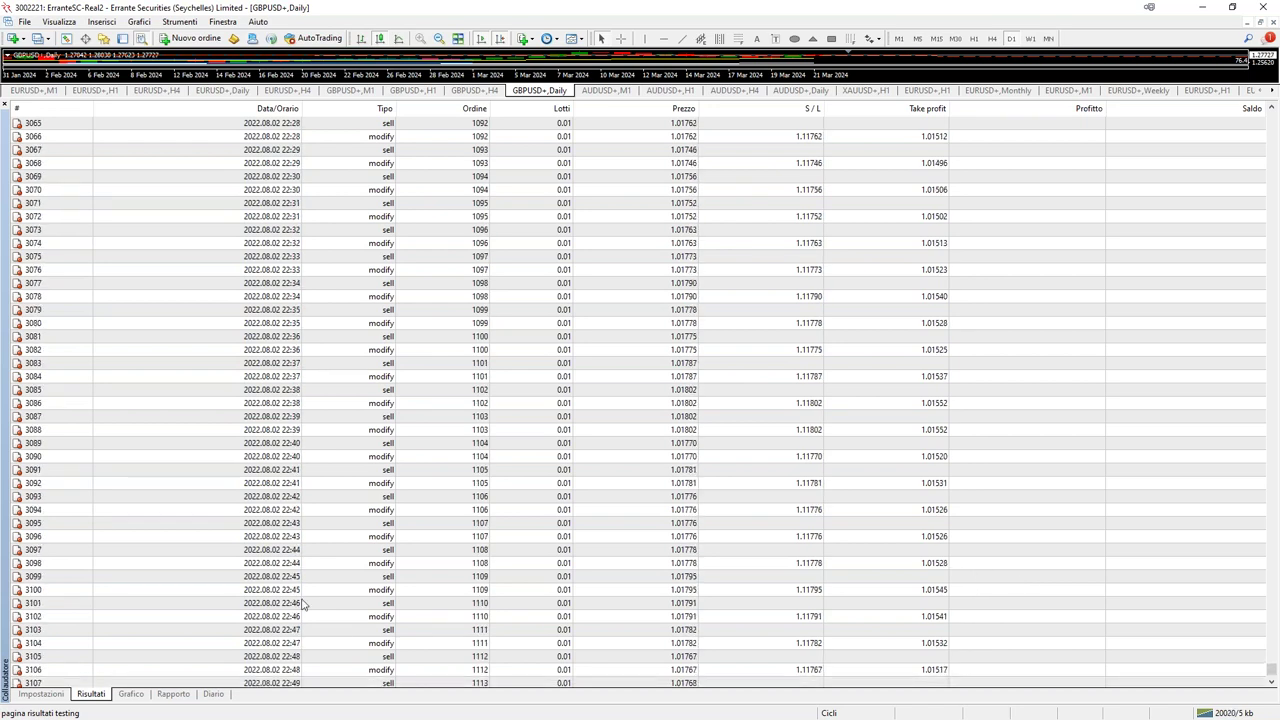
left_click(496, 670)
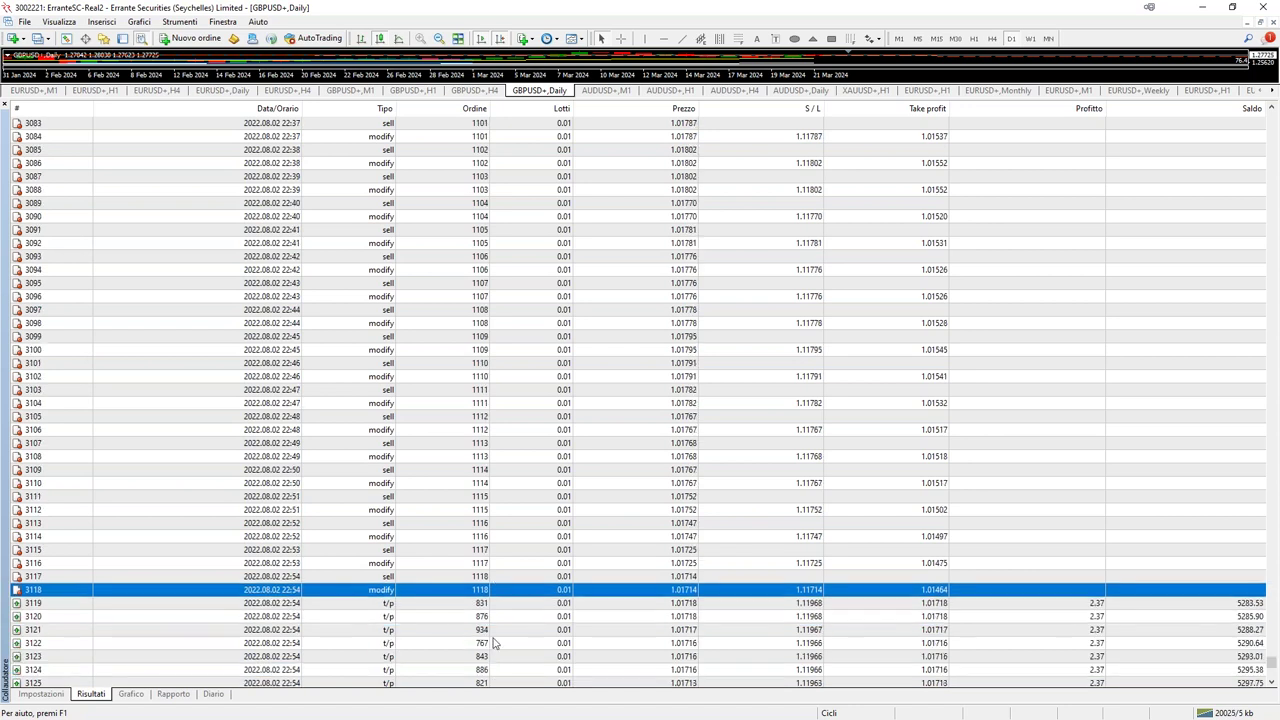
left_click(466, 602)
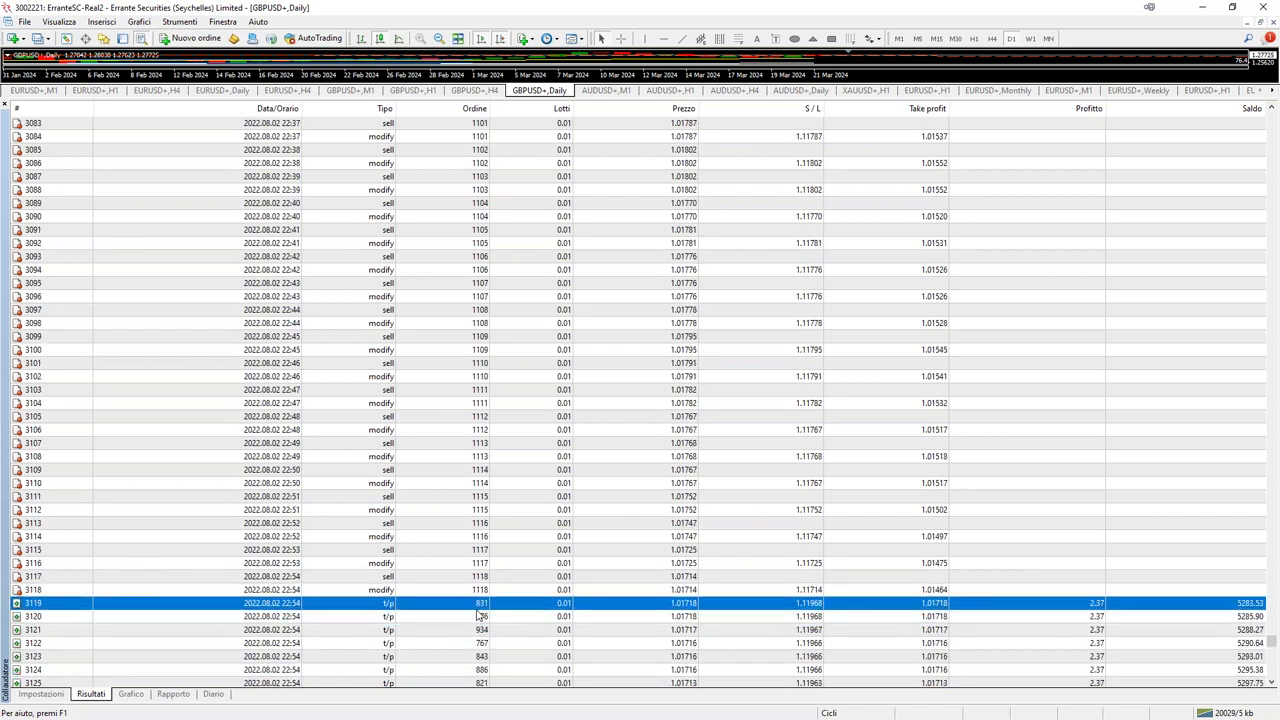
left_click(489, 594)
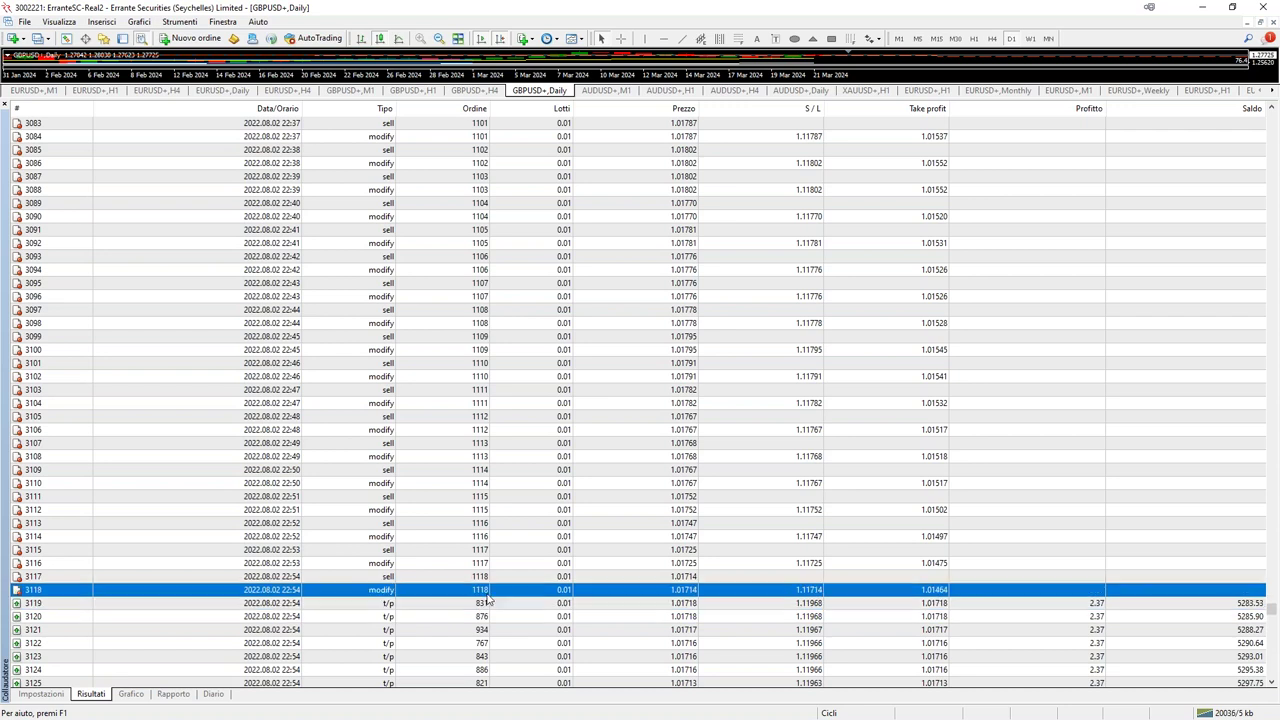
Examine the take-profit closures from 2022.08.02 22:54 to 2022.08.03 00:00, and check the balance and equity graph.
scroll(489, 597, "down", 12)
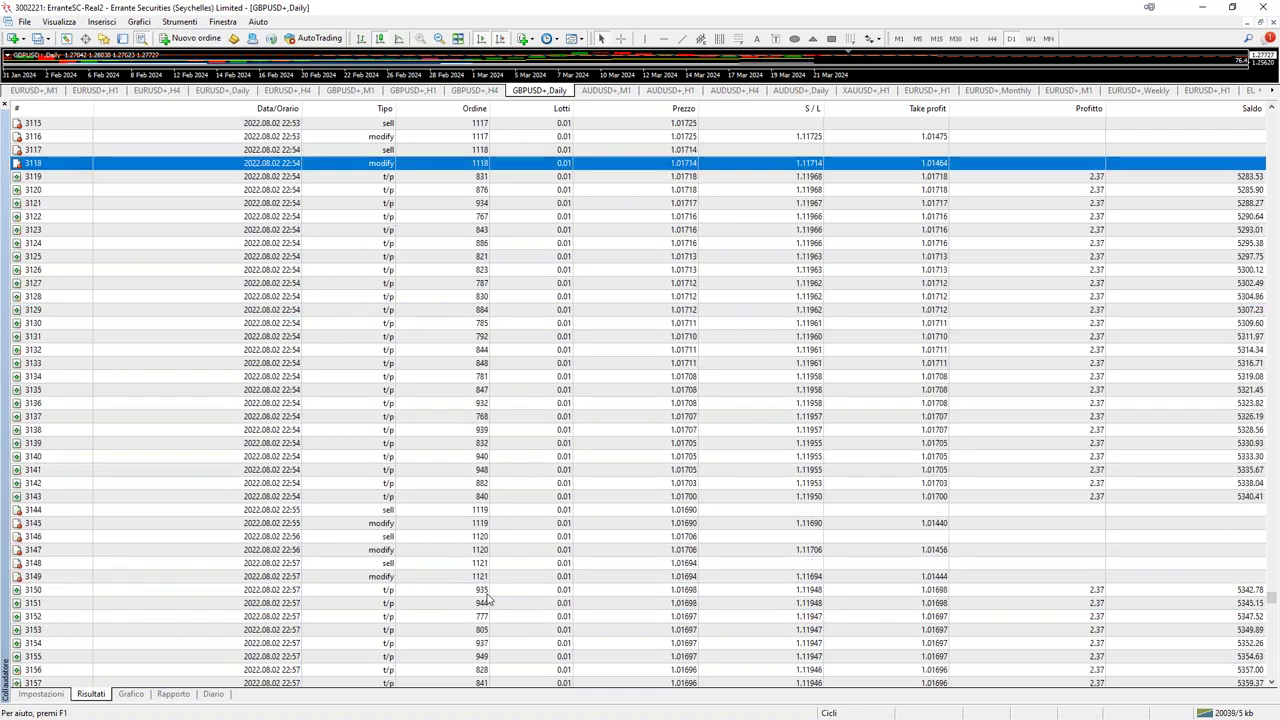
scroll(603, 490, "down", 8)
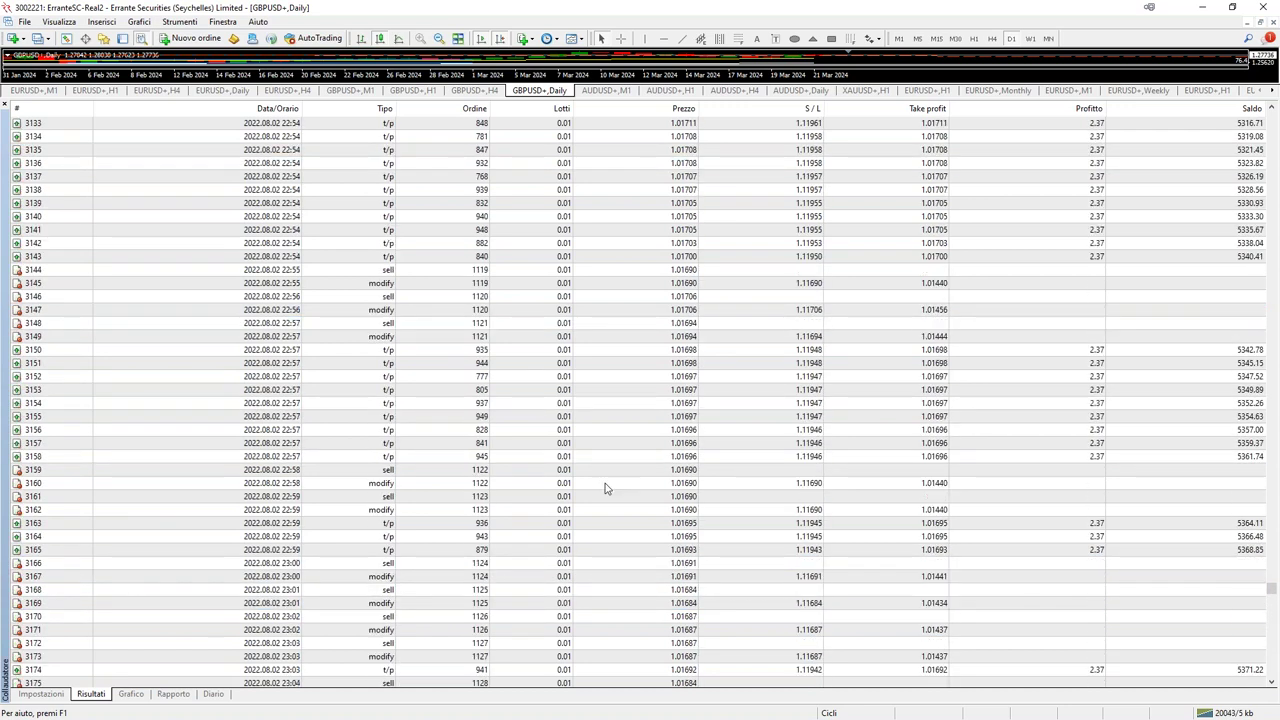
scroll(603, 490, "down", 20)
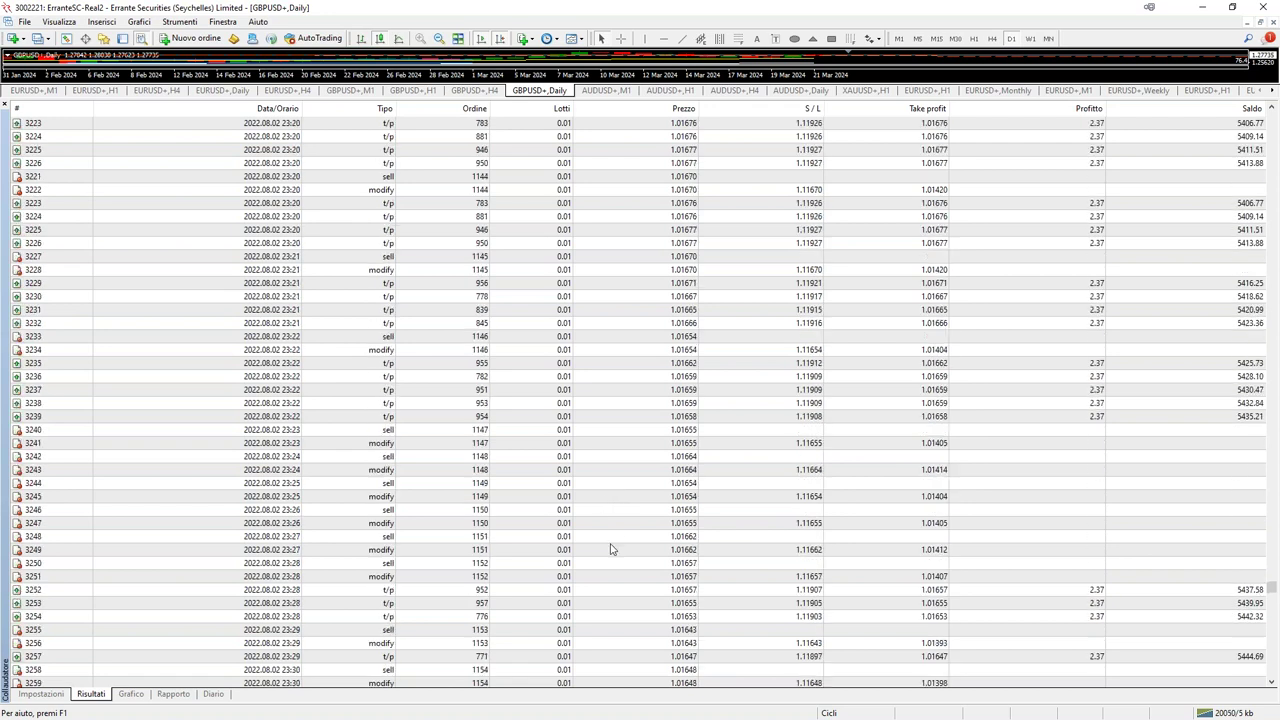
scroll(650, 541, "down", 20)
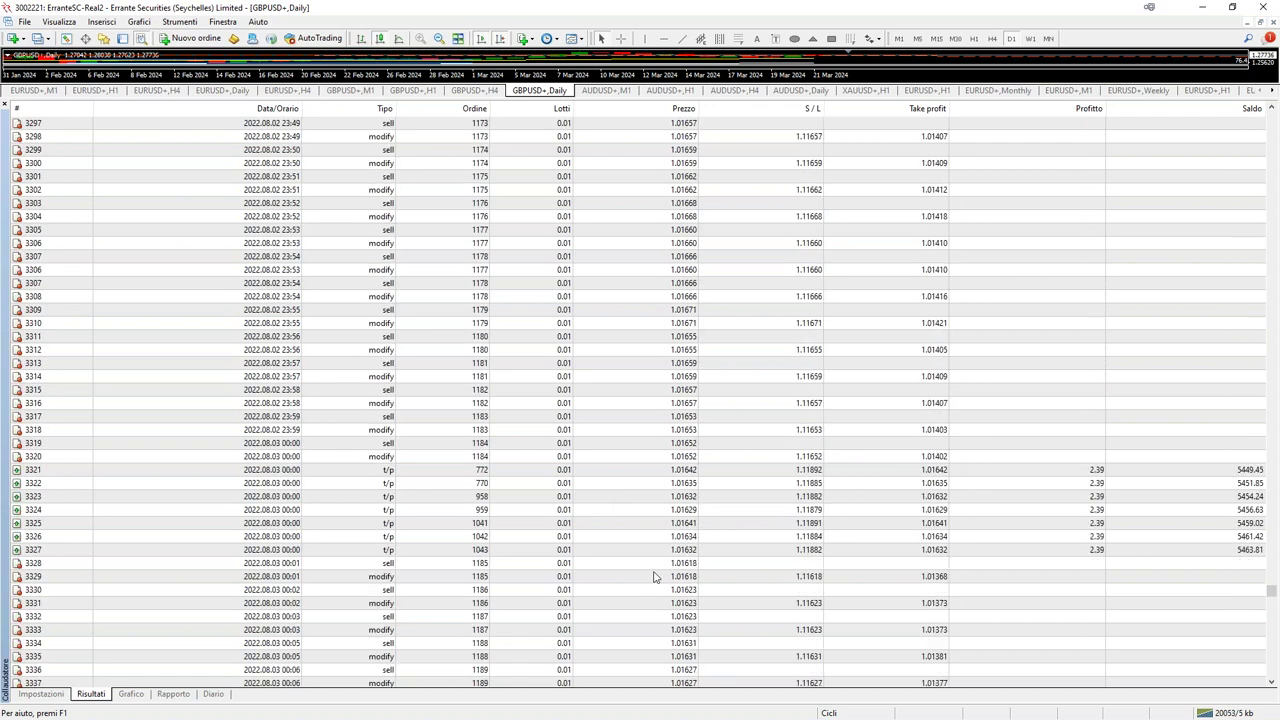
scroll(650, 575, "down", 5)
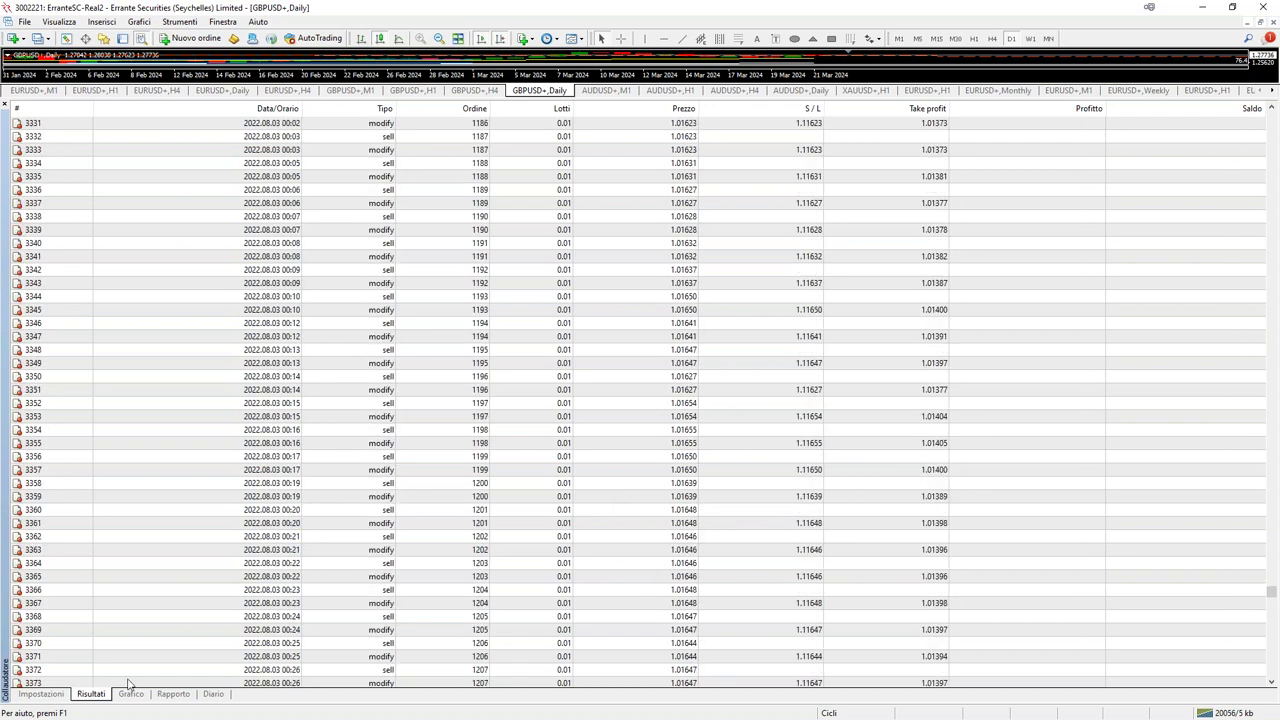
left_click(131, 693)
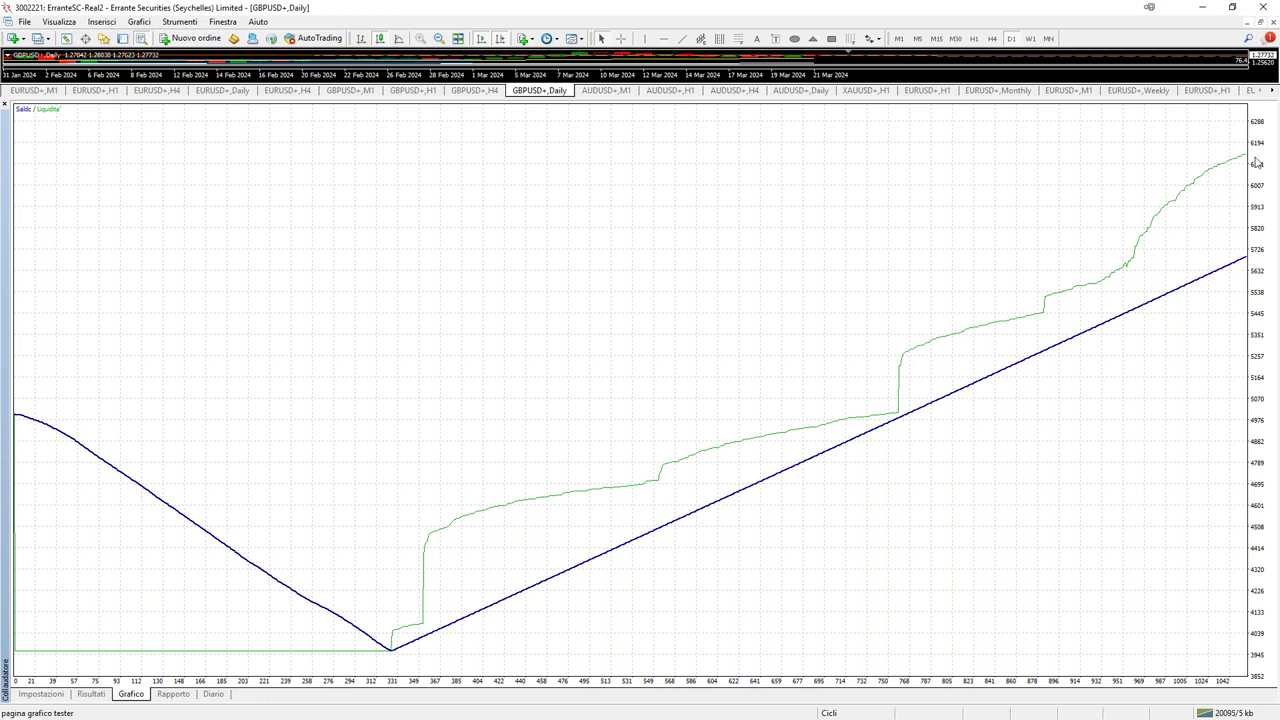
Return to the trade list and examine the sell orders and take-profit closures from 2022.08.03 00:21 to 04:13.
left_click(90, 694)
scroll(548, 516, "down", 20)
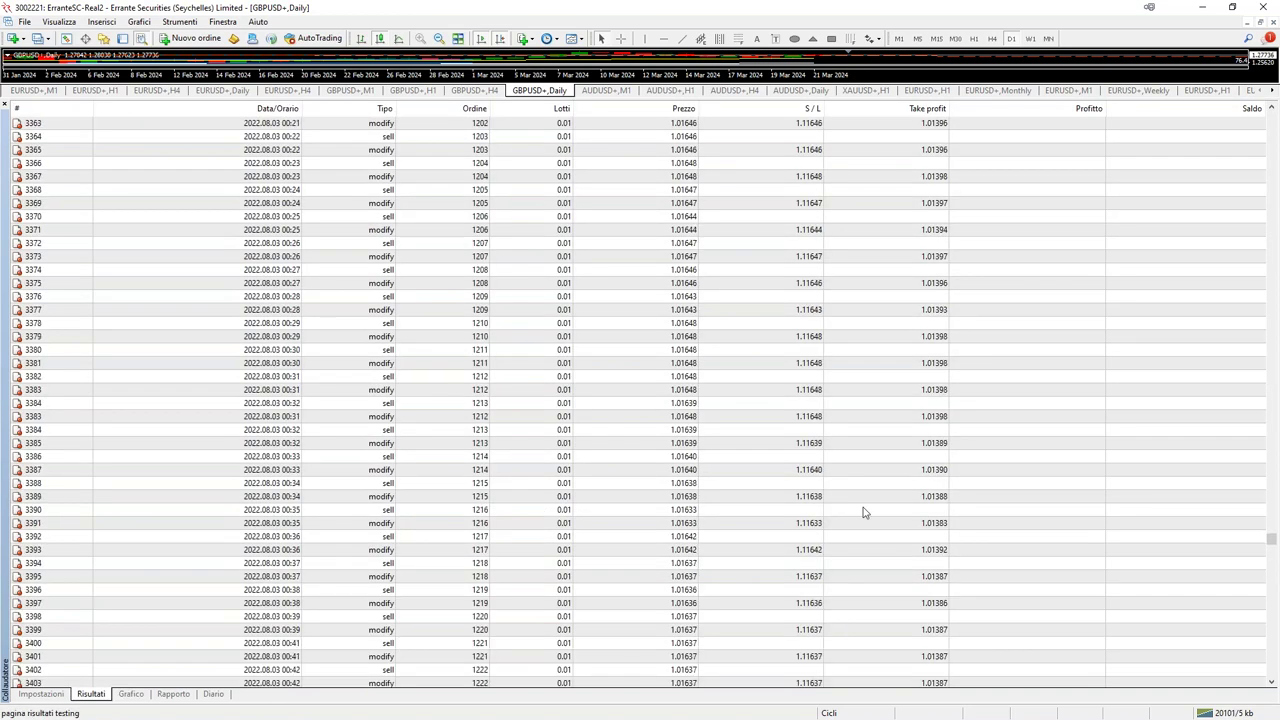
scroll(1029, 503, "down", 20)
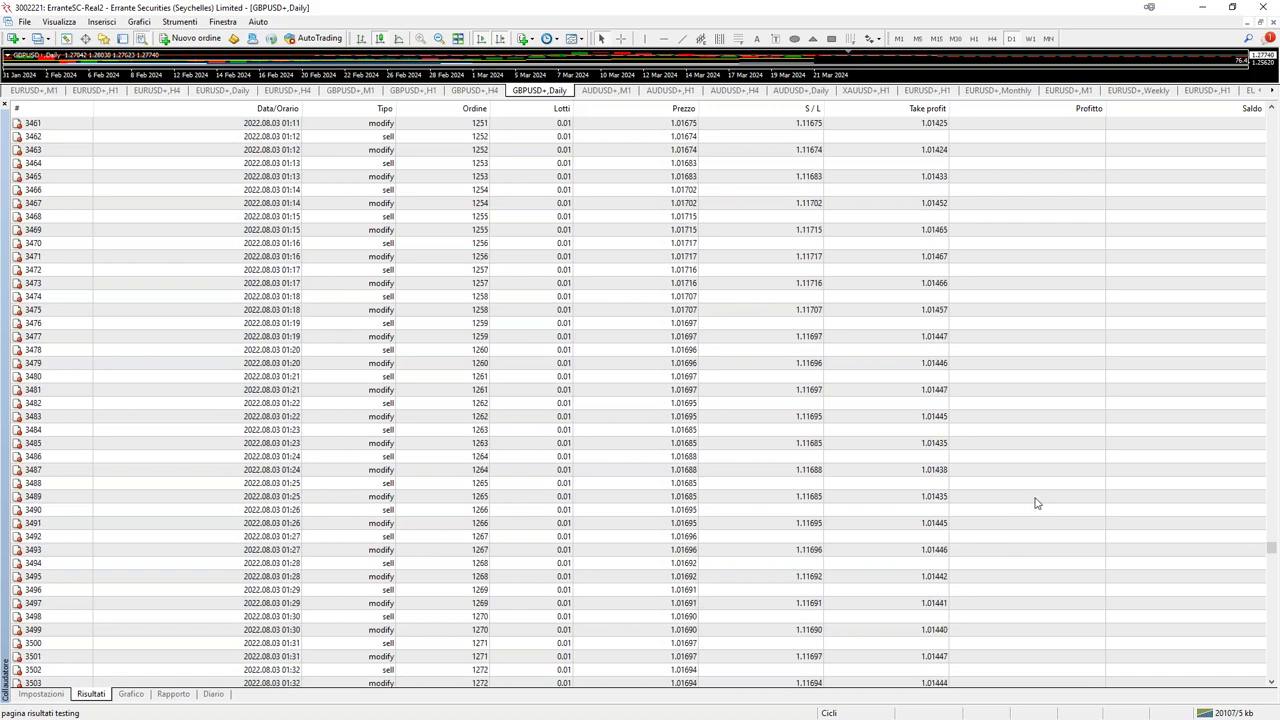
scroll(1092, 534, "down", 16)
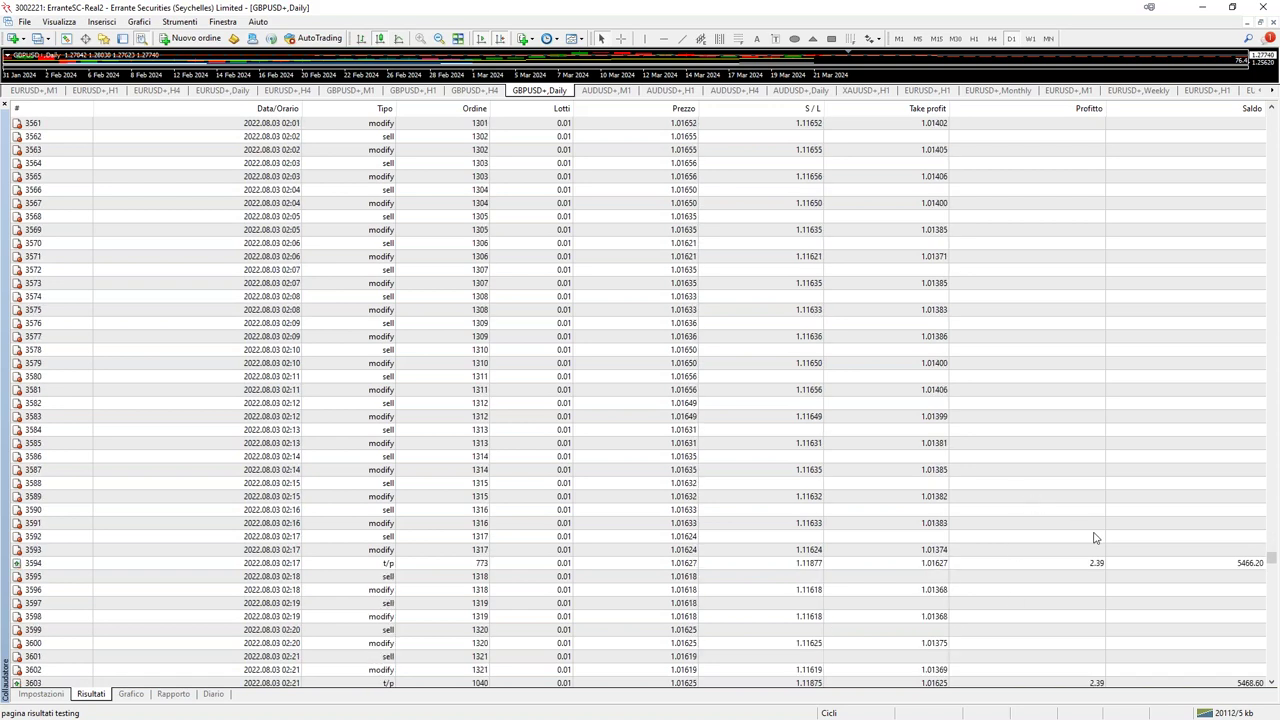
scroll(1097, 537, "down", 20)
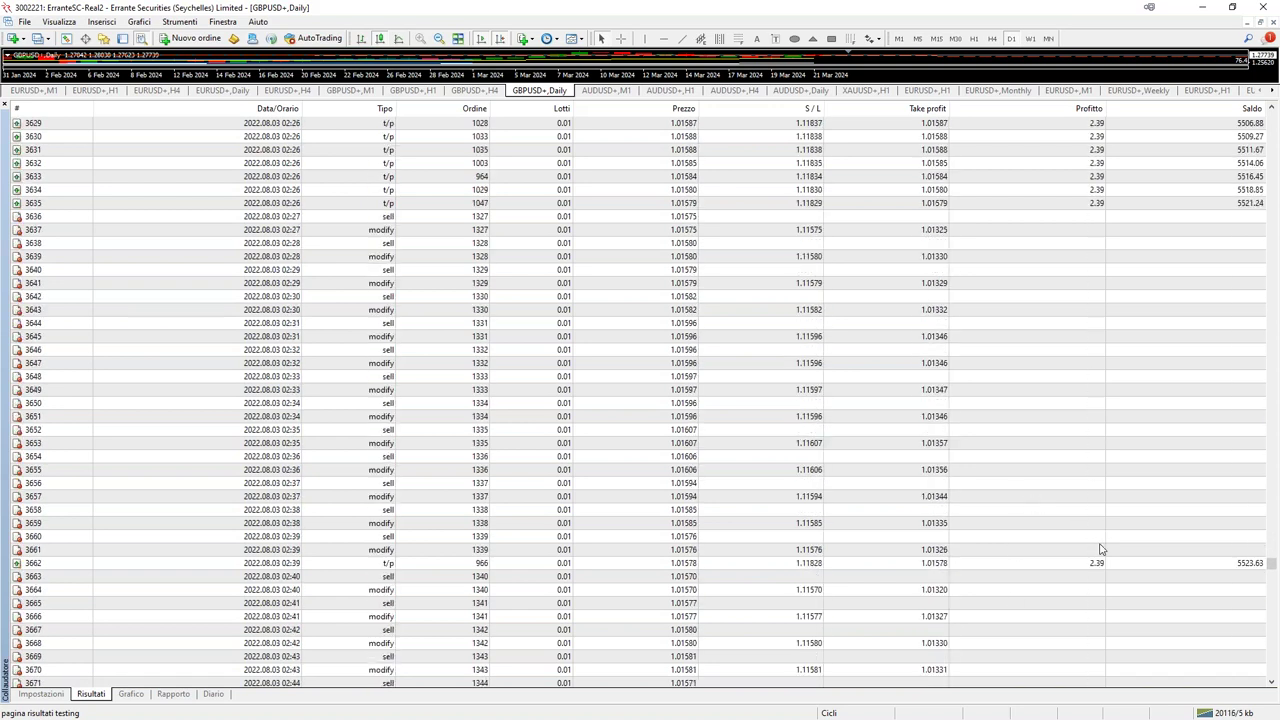
scroll(1064, 620, "down", 20)
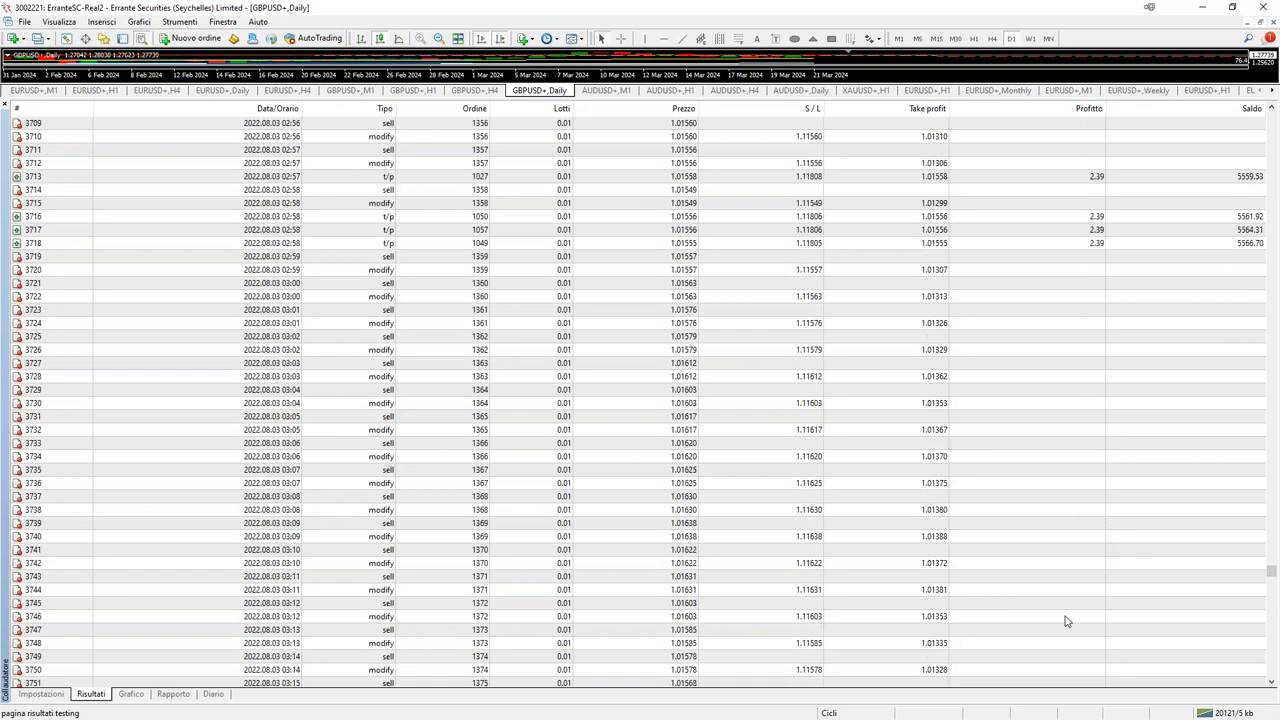
scroll(1062, 621, "down", 20)
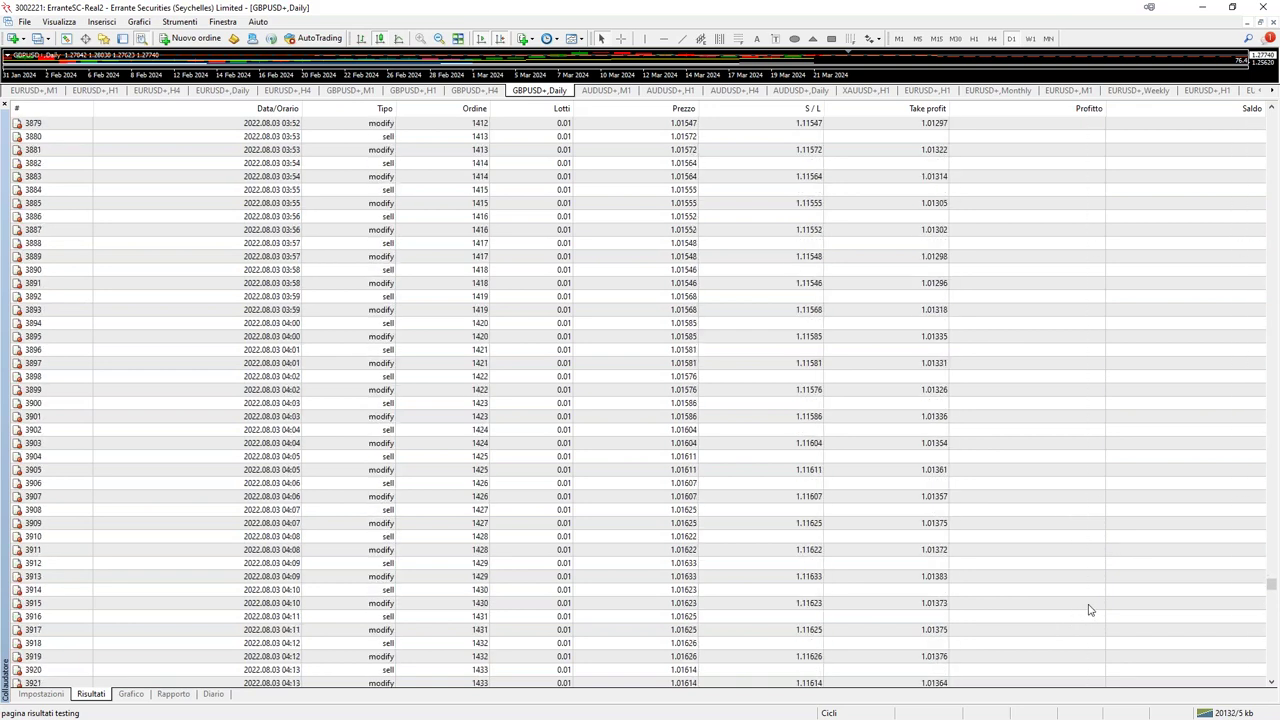
Follow the sell orders up to 2022.08.03 09:41, highlighting the last order modification before the take-profit closures.
scroll(1087, 614, "down", 12)
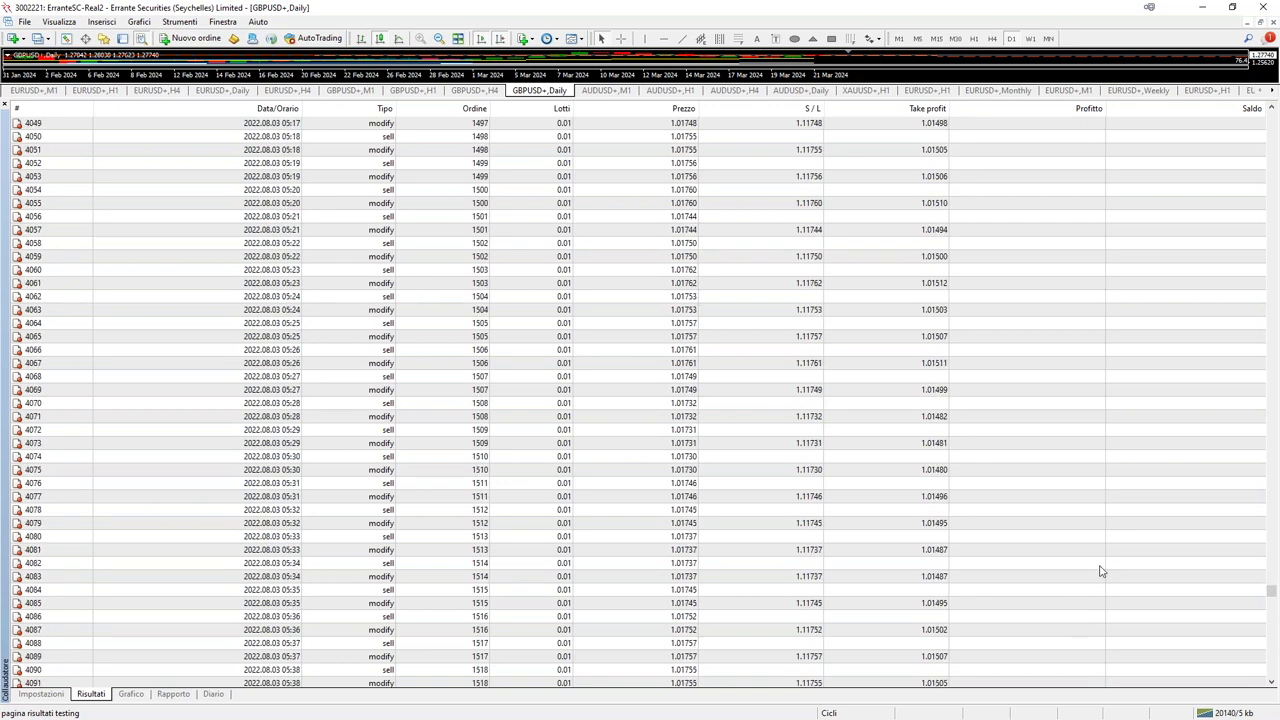
scroll(1095, 577, "down", 10)
scroll(1085, 586, "down", 7)
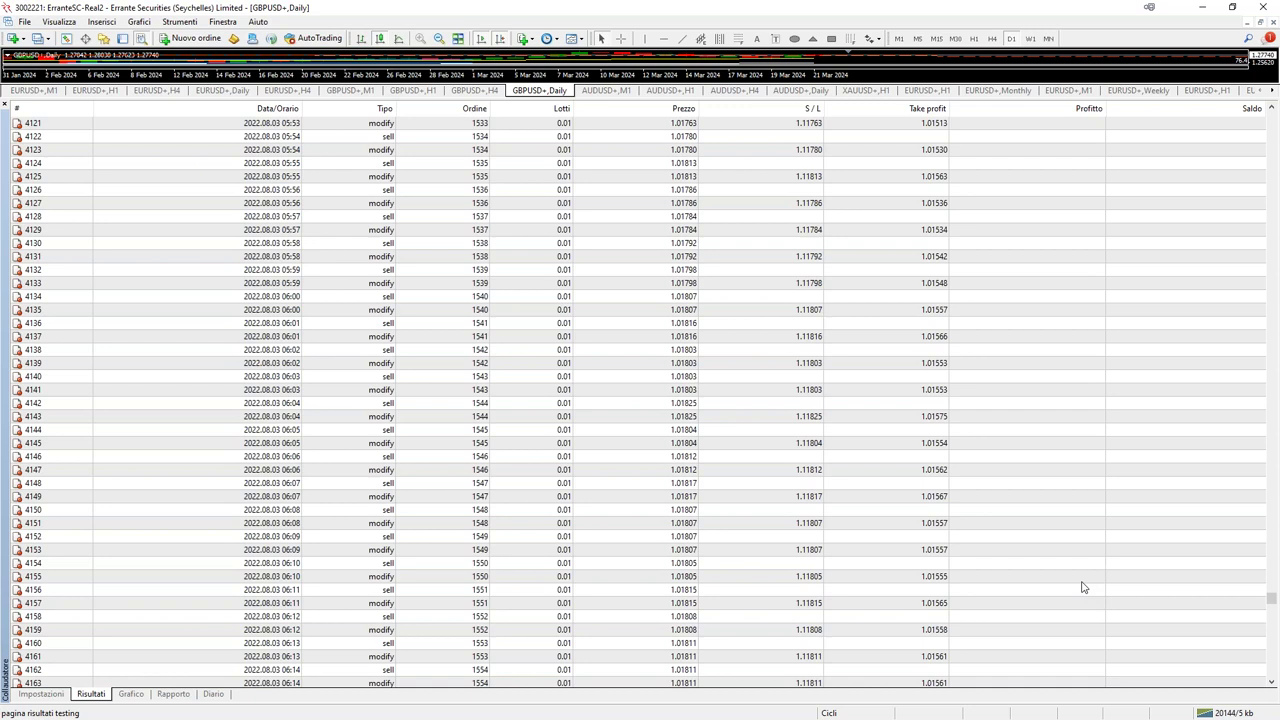
scroll(1085, 594, "down", 20)
scroll(1095, 610, "down", 15)
scroll(1100, 616, "down", 17)
scroll(1089, 615, "down", 20)
scroll(1073, 619, "down", 9)
scroll(985, 415, "down", 3)
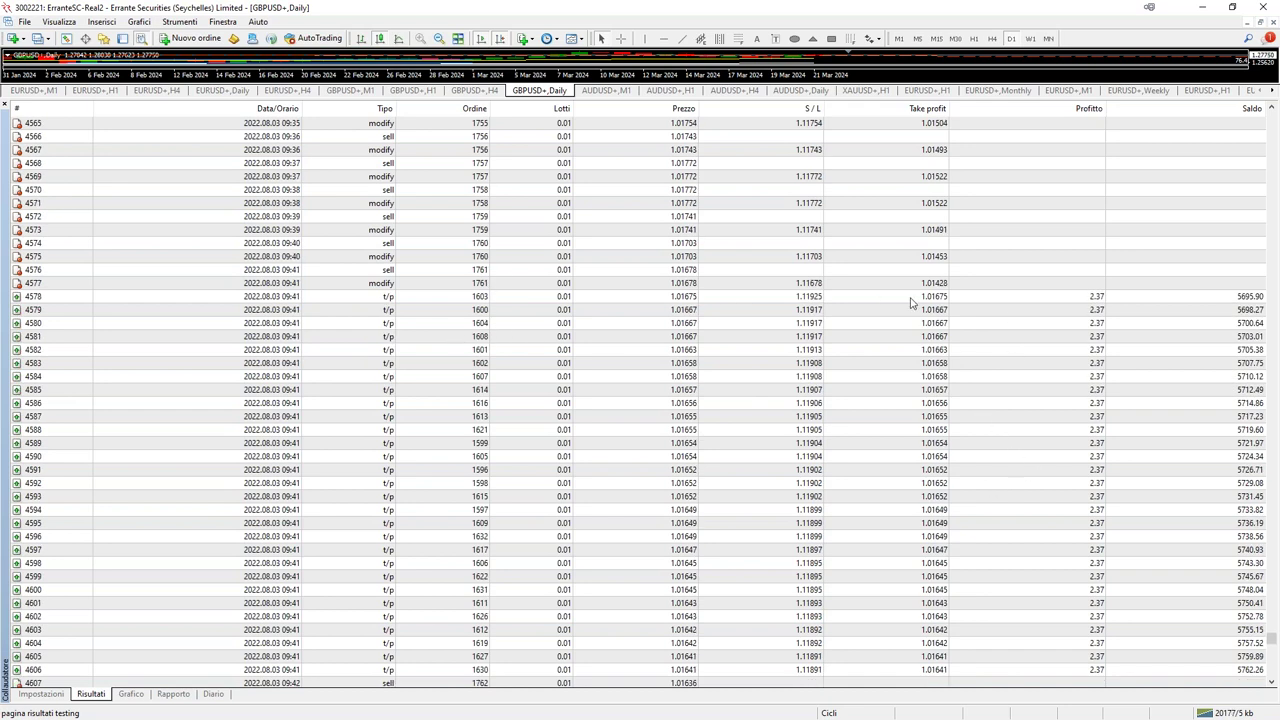
left_click(478, 285)
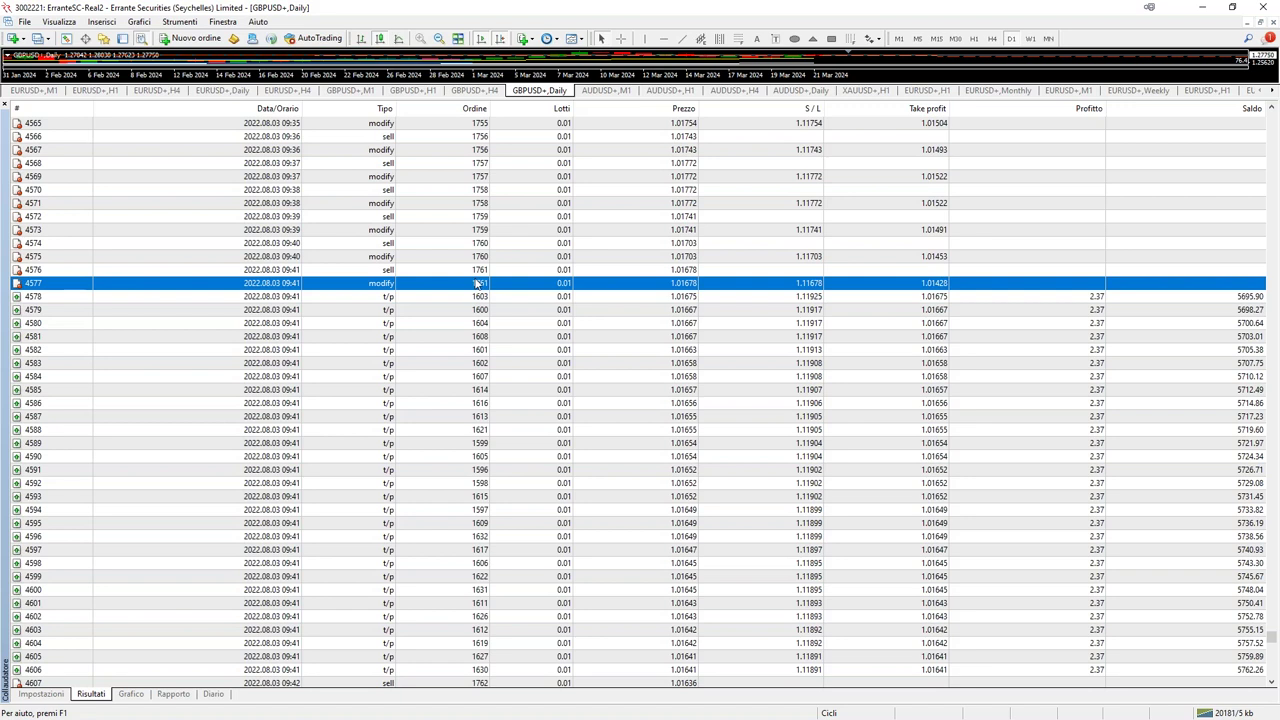
Examine the take-profit closures from 2022.08.03 09:41 to 09:54, highlighting the last one at 09:42, and check the balance and equity graph.
left_click(468, 272)
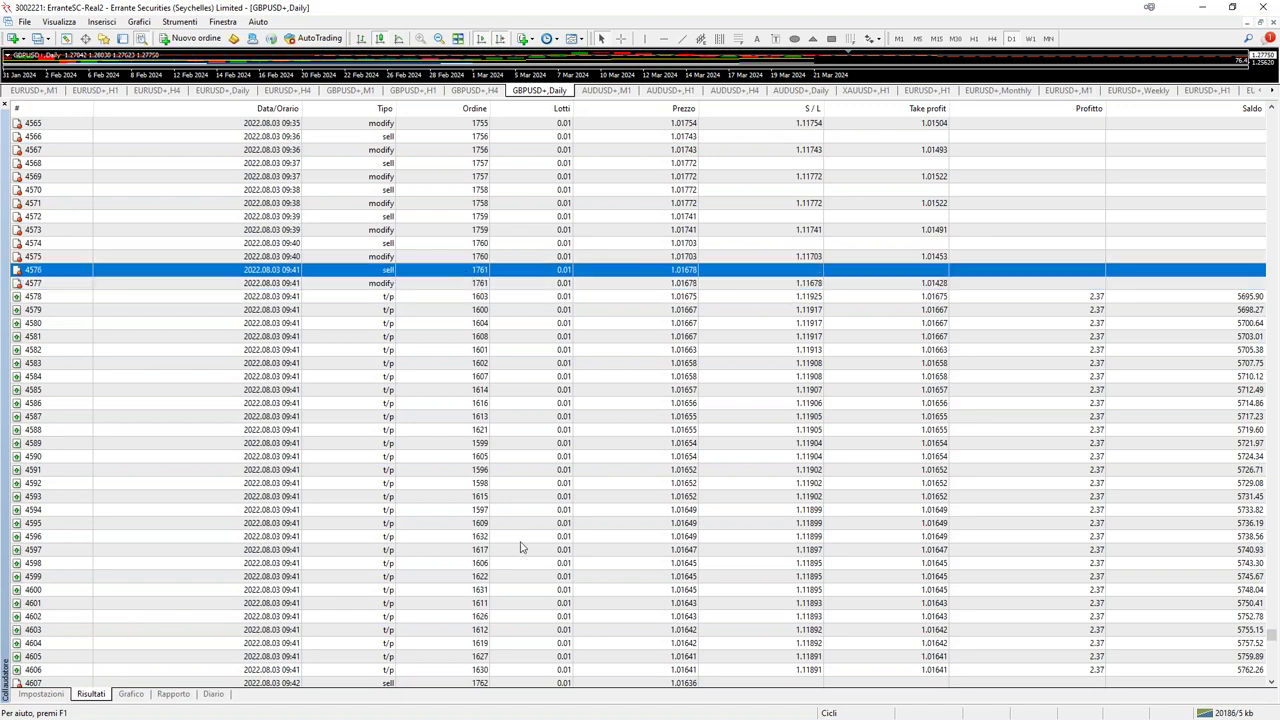
scroll(503, 588, "down", 7)
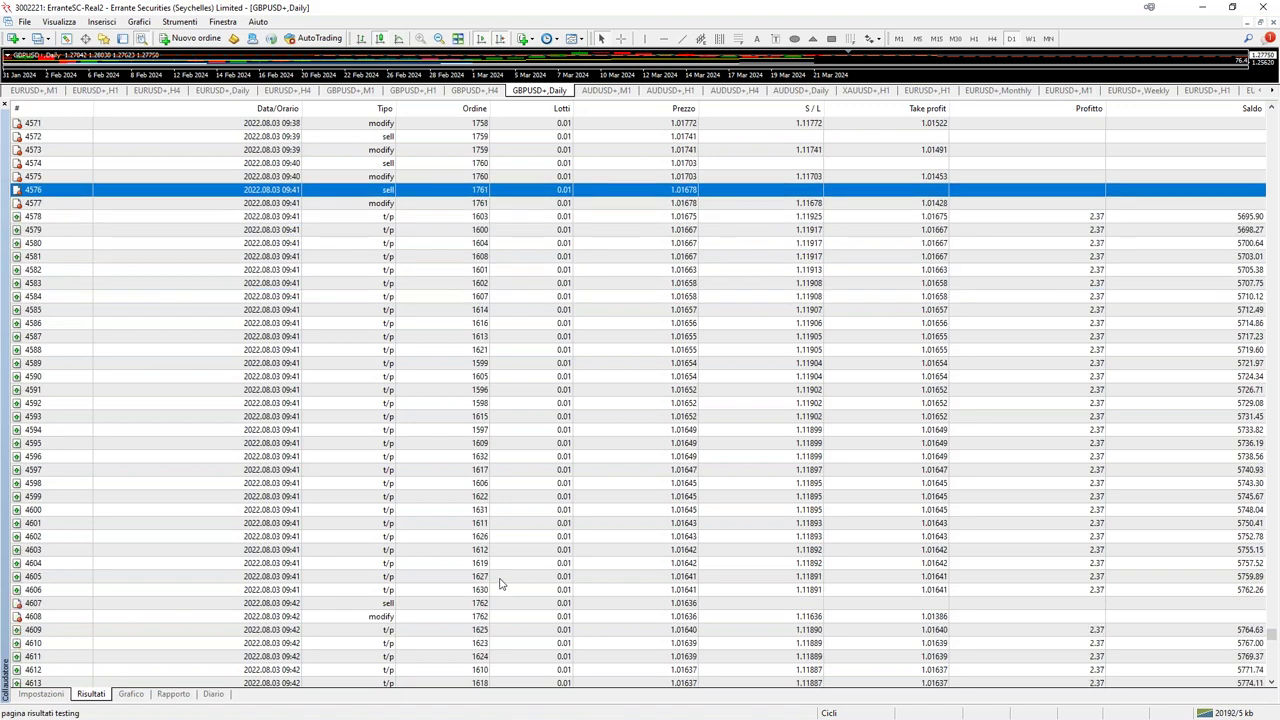
scroll(503, 588, "down", 7)
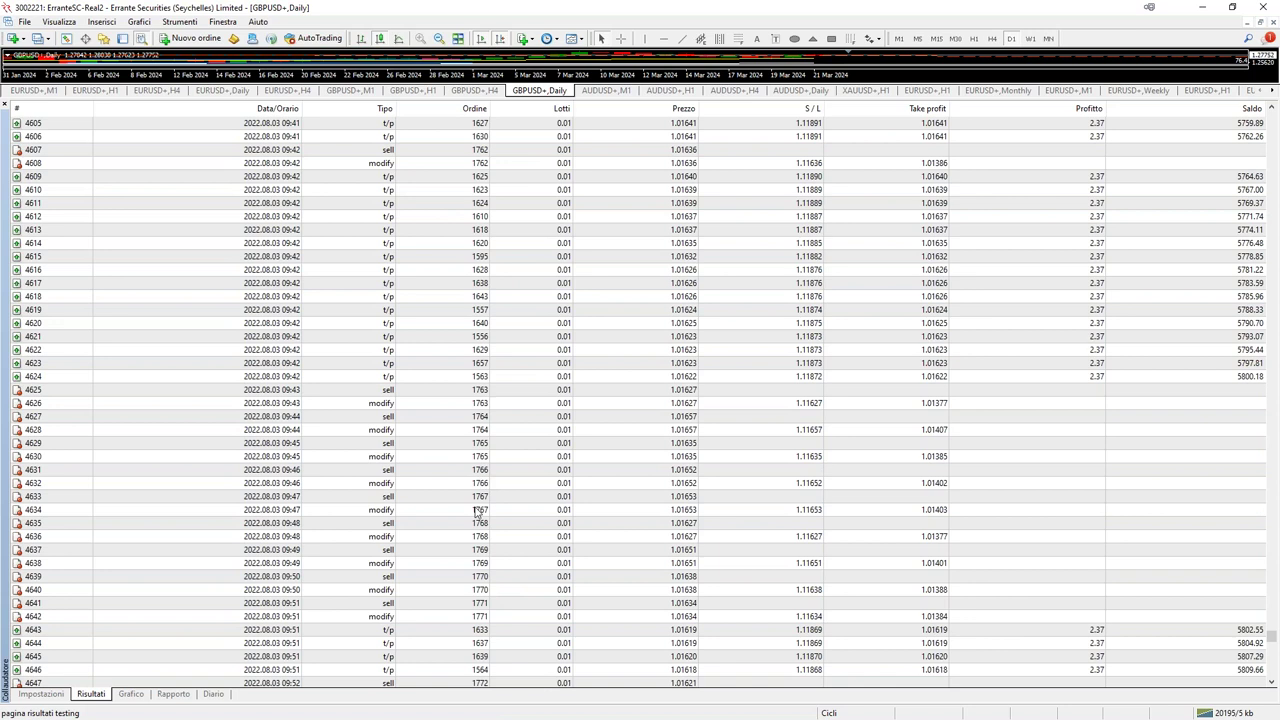
left_click(478, 379)
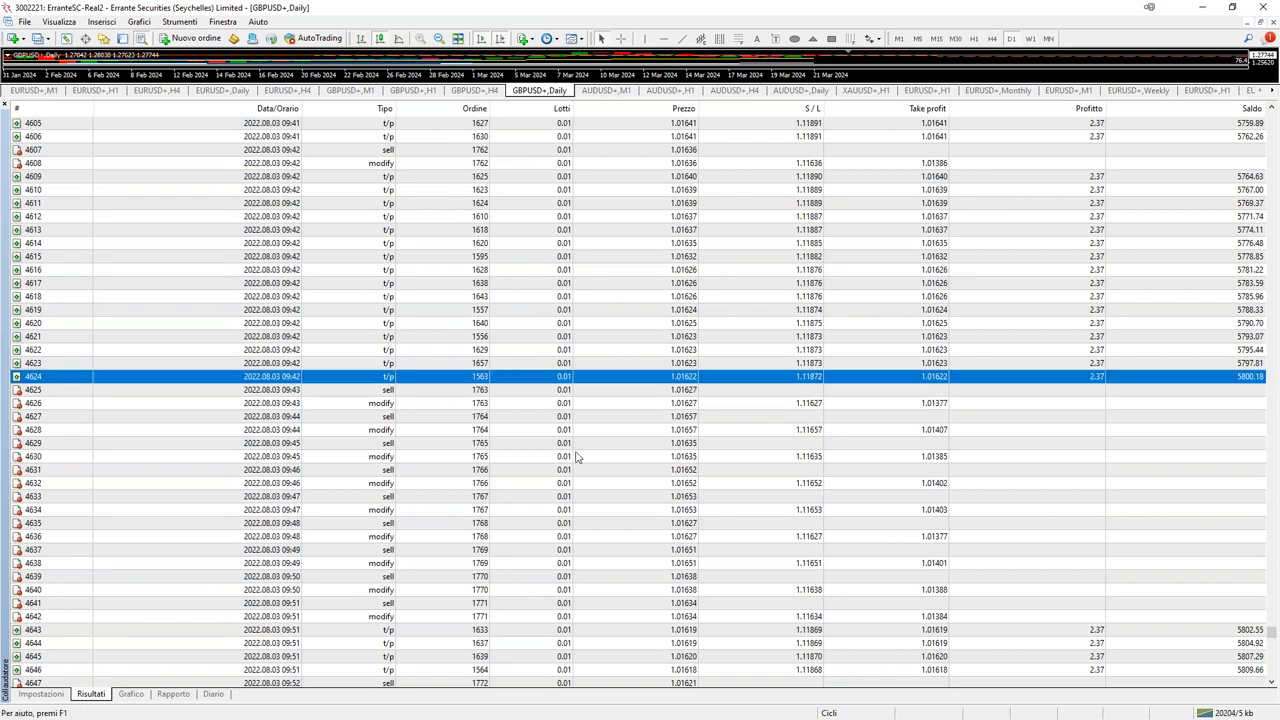
scroll(576, 457, "down", 5)
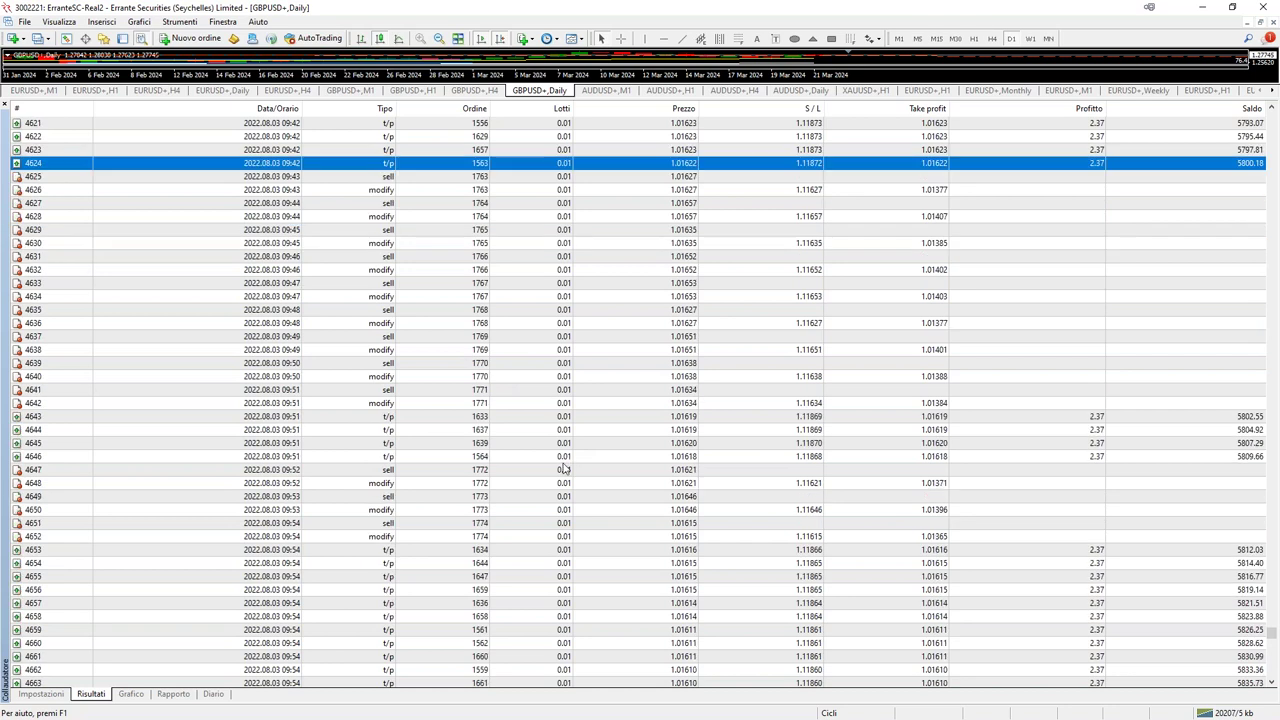
scroll(563, 468, "down", 20)
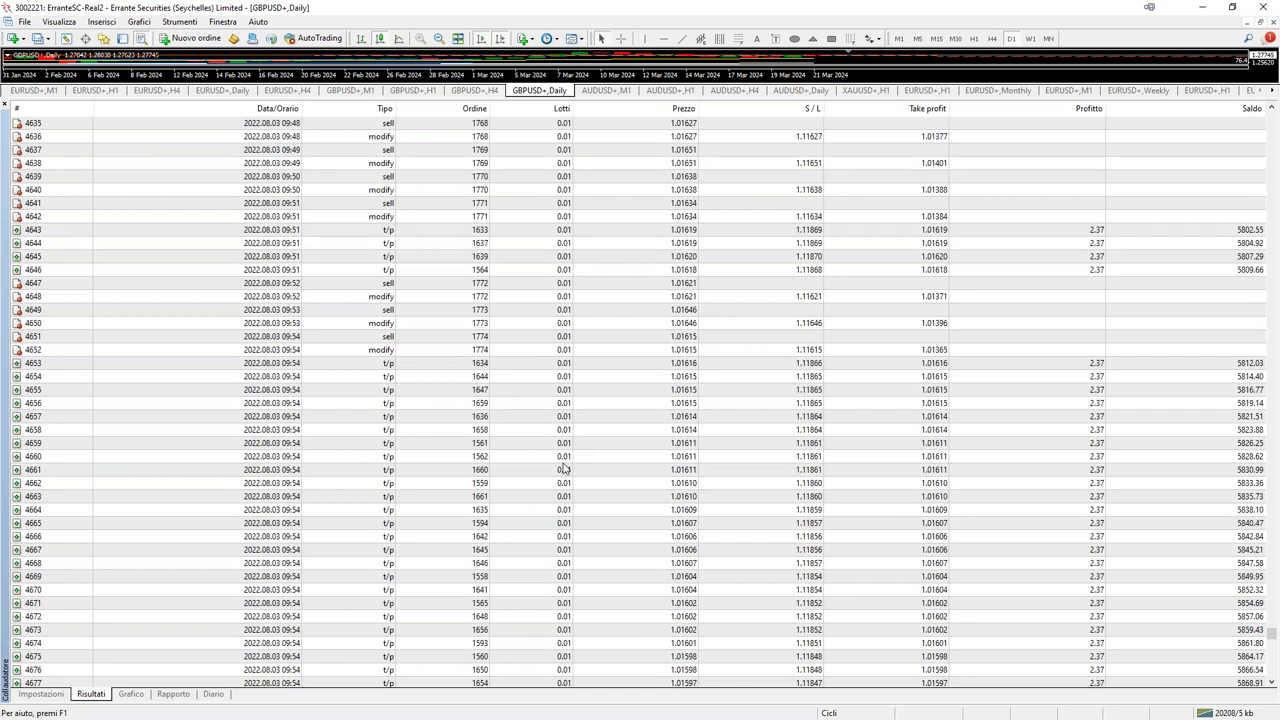
left_click(131, 694)
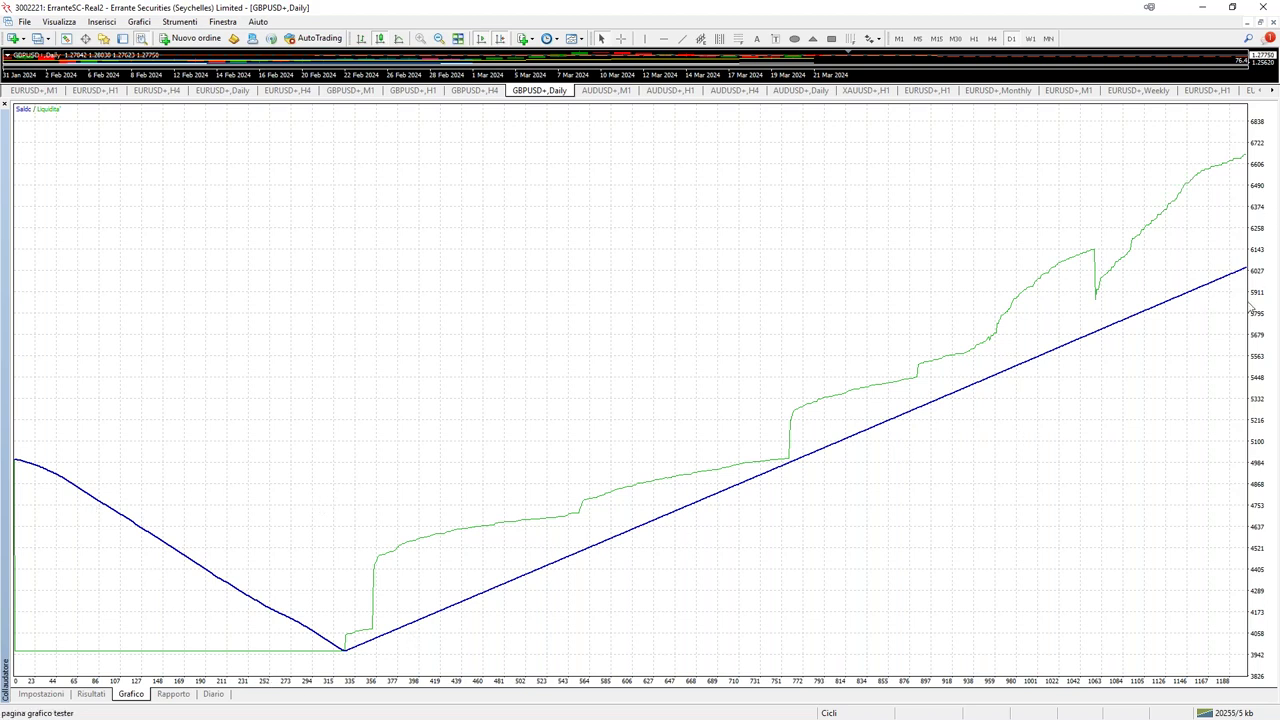
Return to the trade list and follow the sell orders up to 2022.08.03 14:48, highlighting the take-profit closure at that time.
left_click(92, 694)
scroll(718, 508, "down", 20)
scroll(837, 416, "down", 20)
scroll(867, 485, "down", 20)
scroll(864, 518, "down", 20)
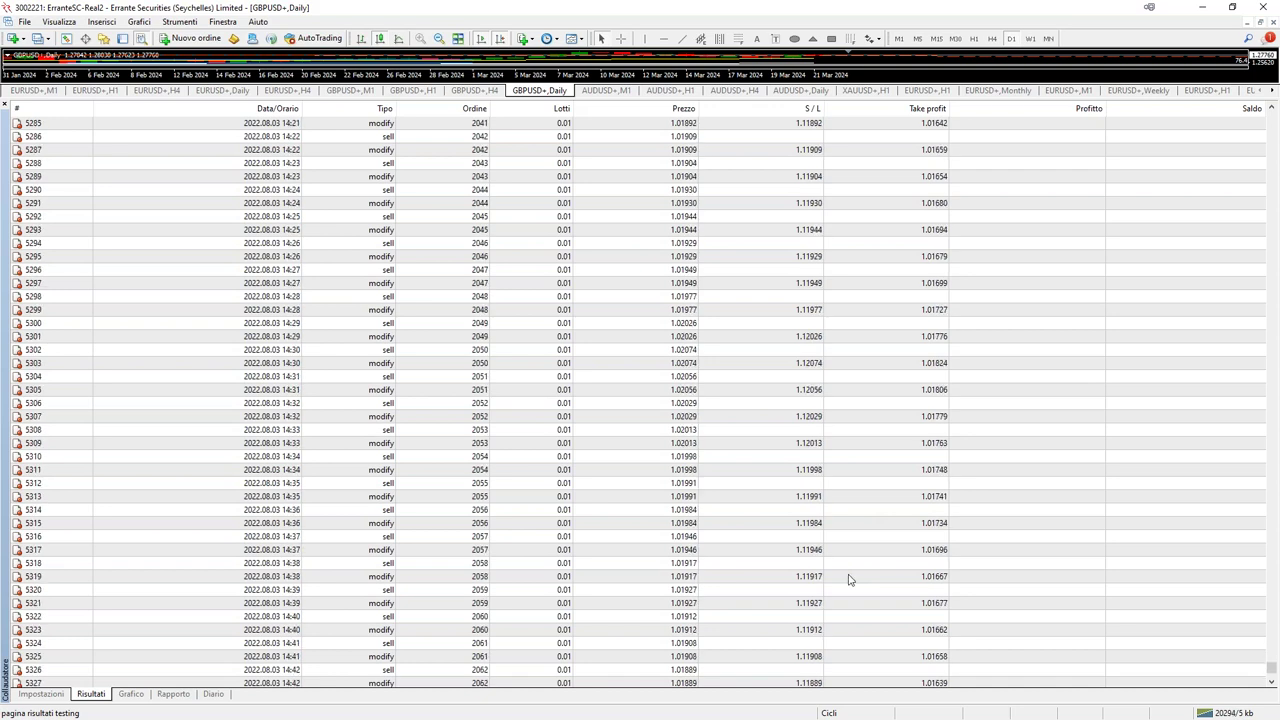
scroll(700, 425, "down", 11)
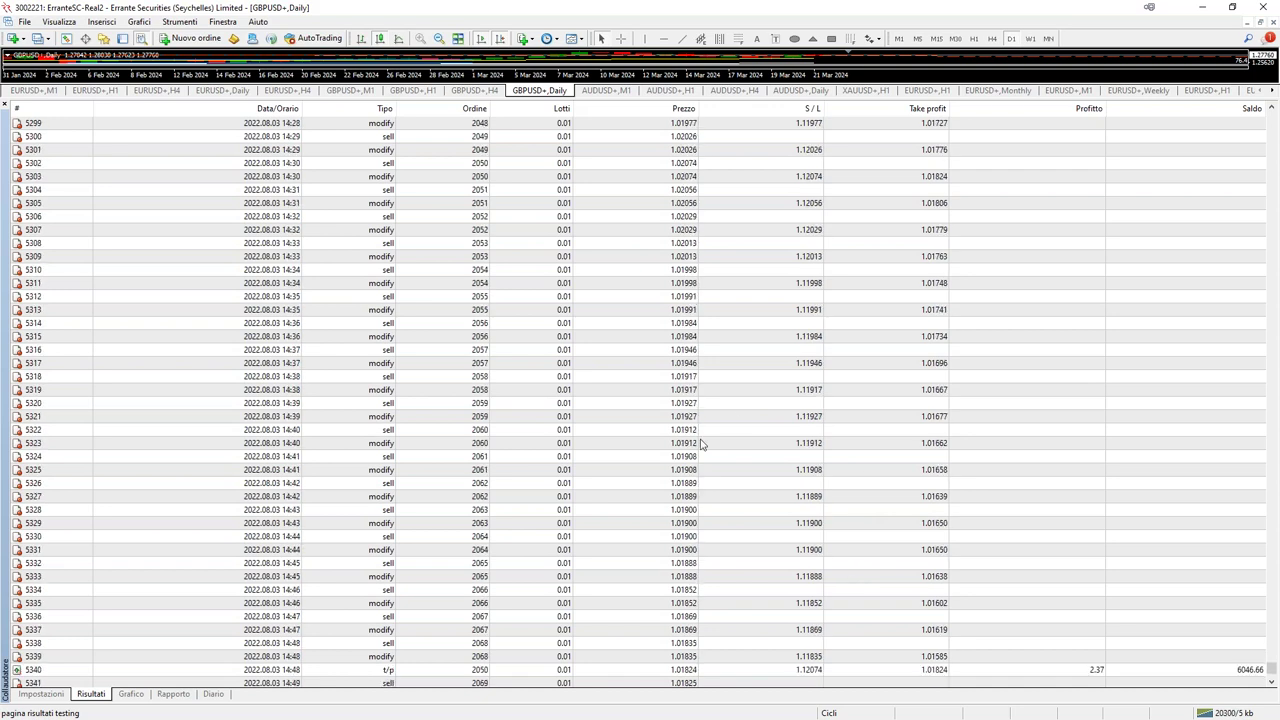
left_click(700, 376)
scroll(585, 443, "down", 5)
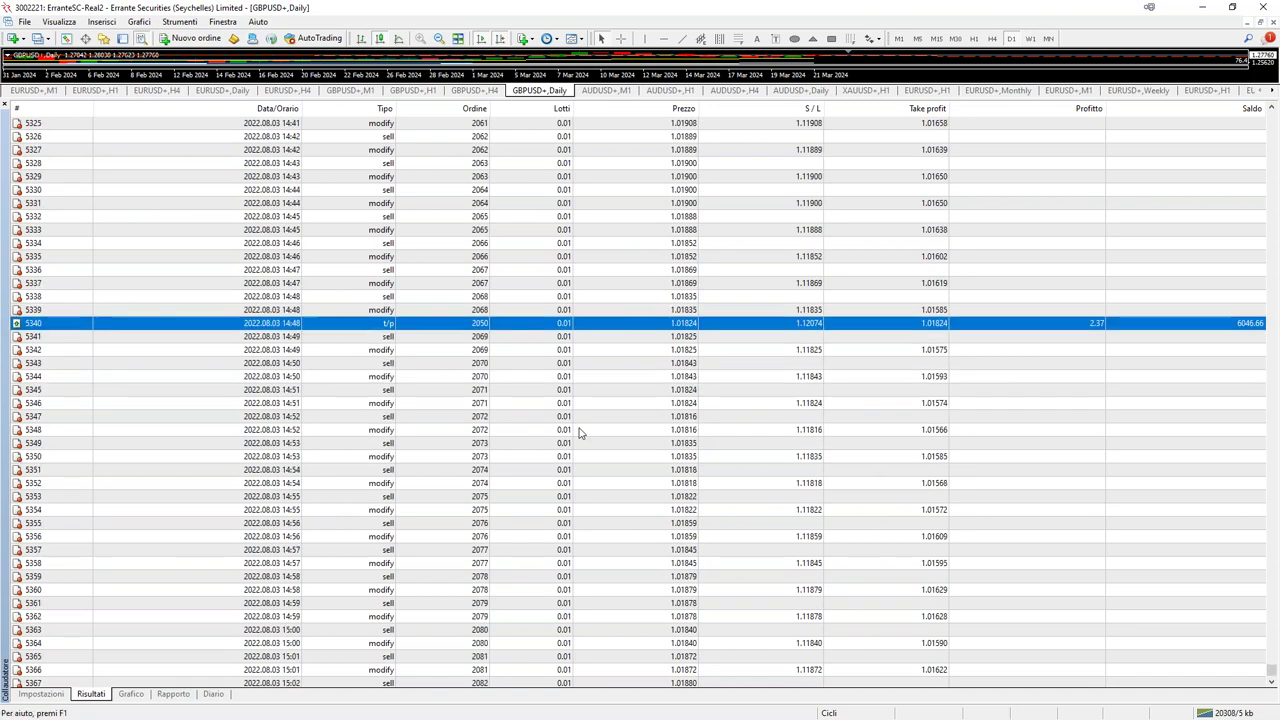
Follow the orders from 2022.08.03 14:49 to 16:44, and check the updated balance and equity graph.
scroll(585, 443, "down", 4)
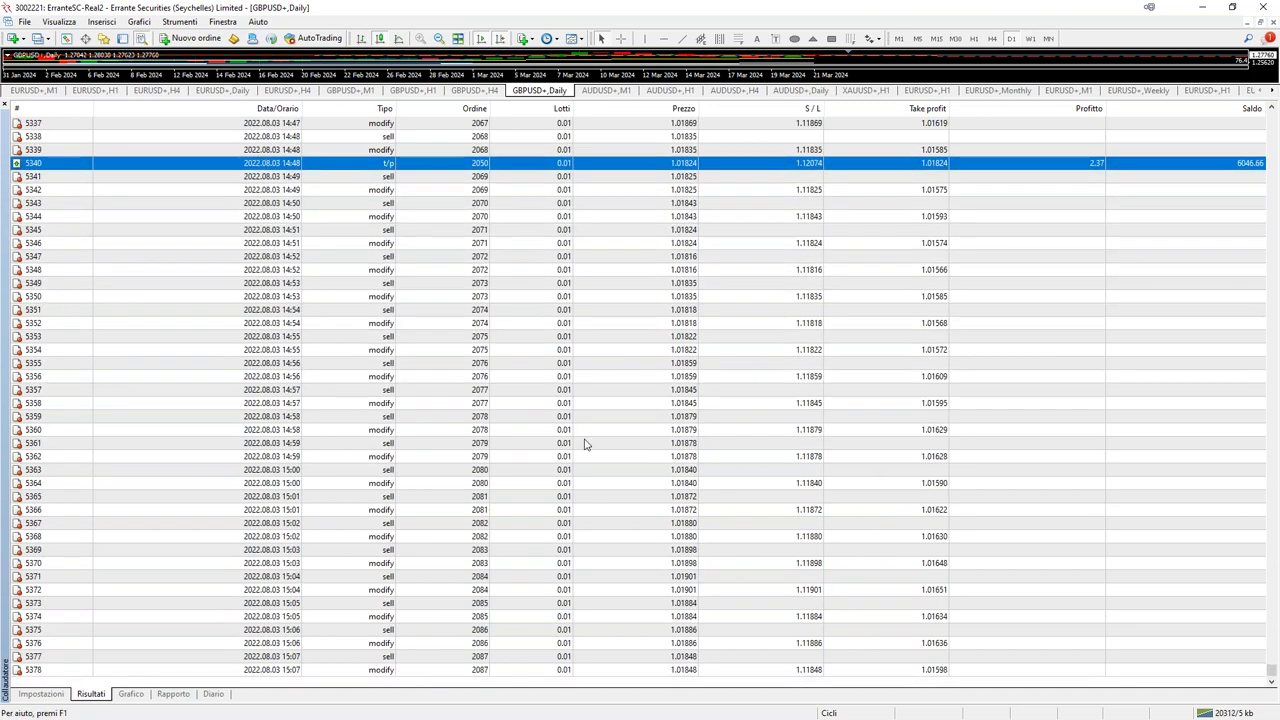
scroll(585, 443, "down", 2)
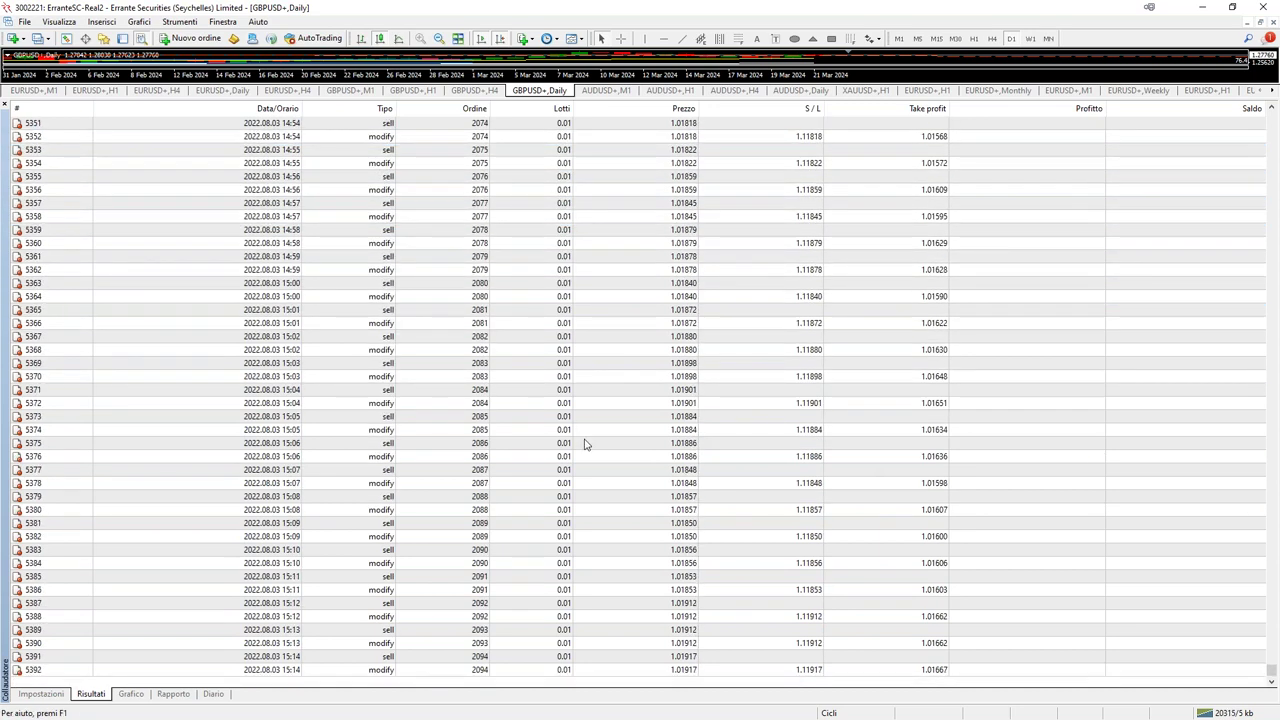
scroll(578, 452, "down", 3)
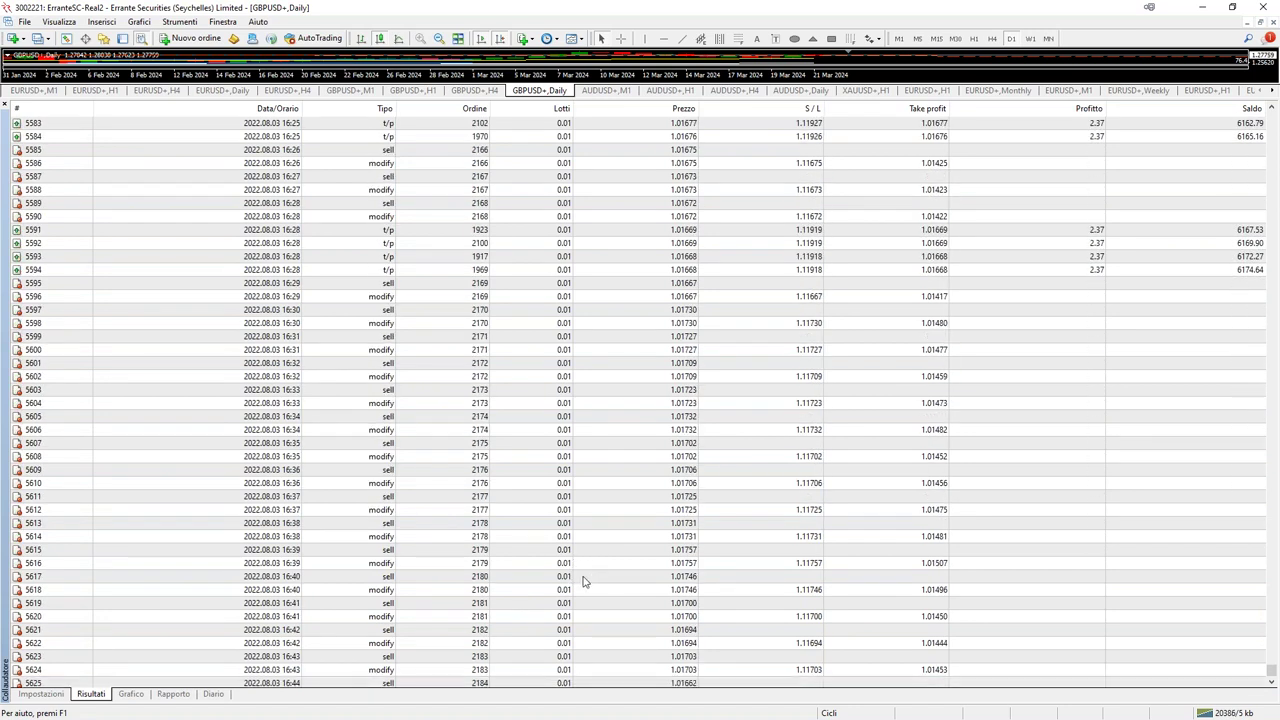
left_click(143, 694)
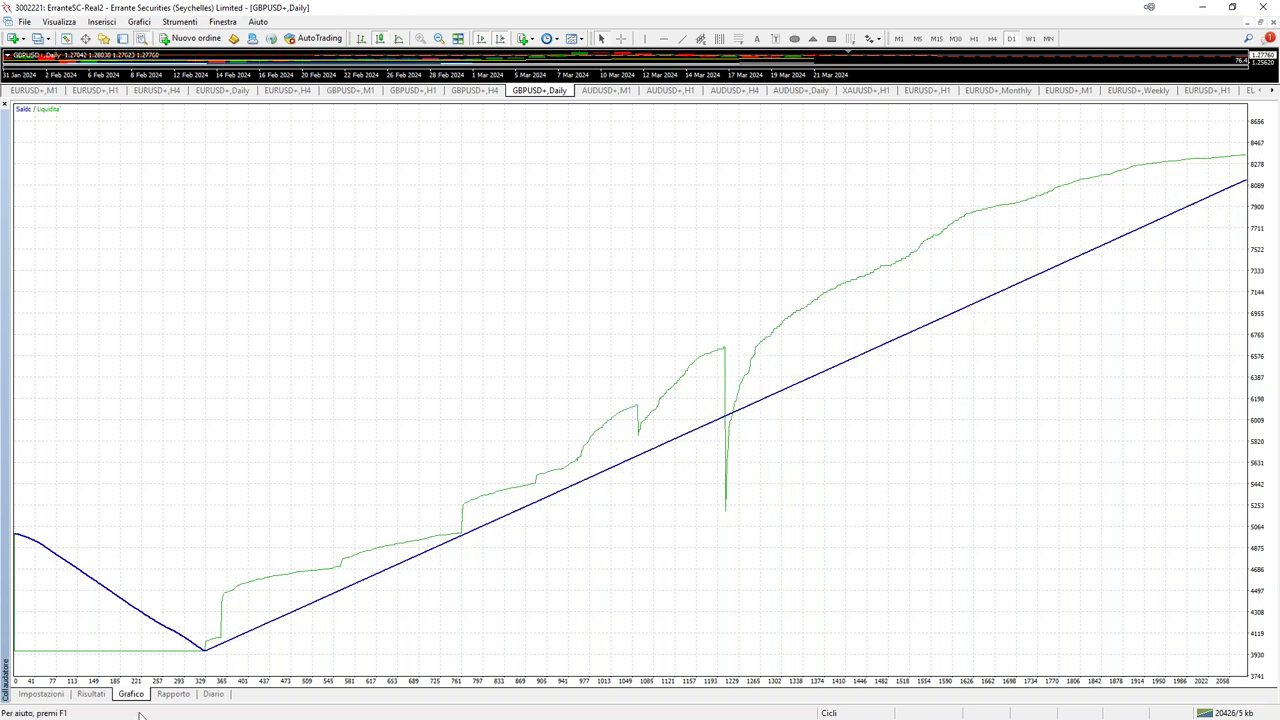
Return to the trade list and examine the take-profit closures from 2022.08.03 16:46 to 17:01.
left_click(94, 695)
scroll(886, 534, "down", 6)
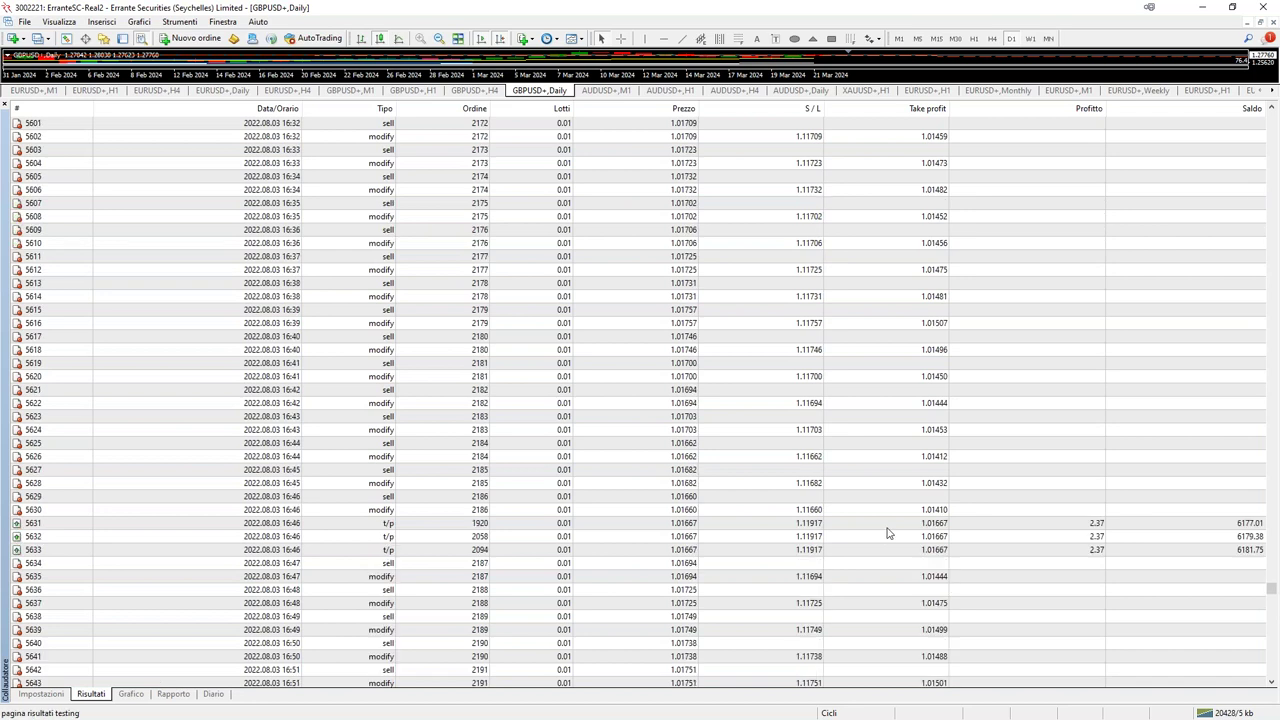
scroll(1029, 554, "down", 20)
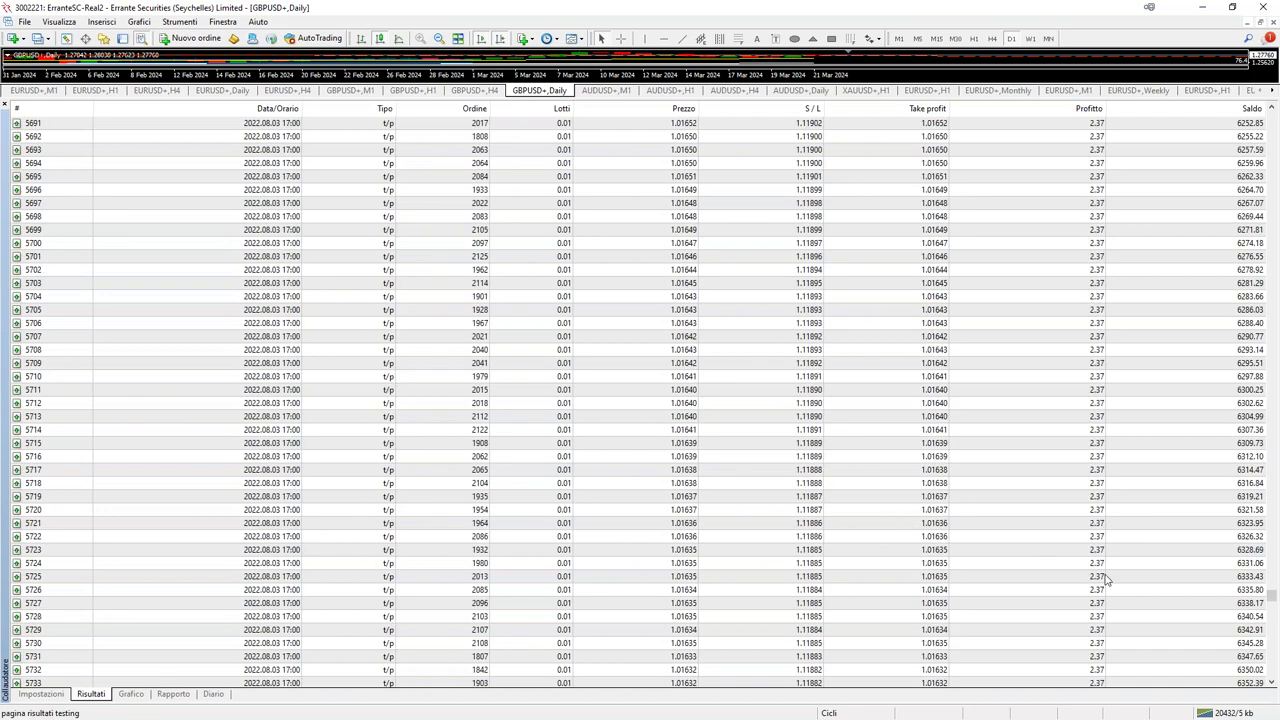
scroll(1146, 646, "down", 12)
scroll(550, 578, "down", 17)
scroll(600, 560, "down", 20)
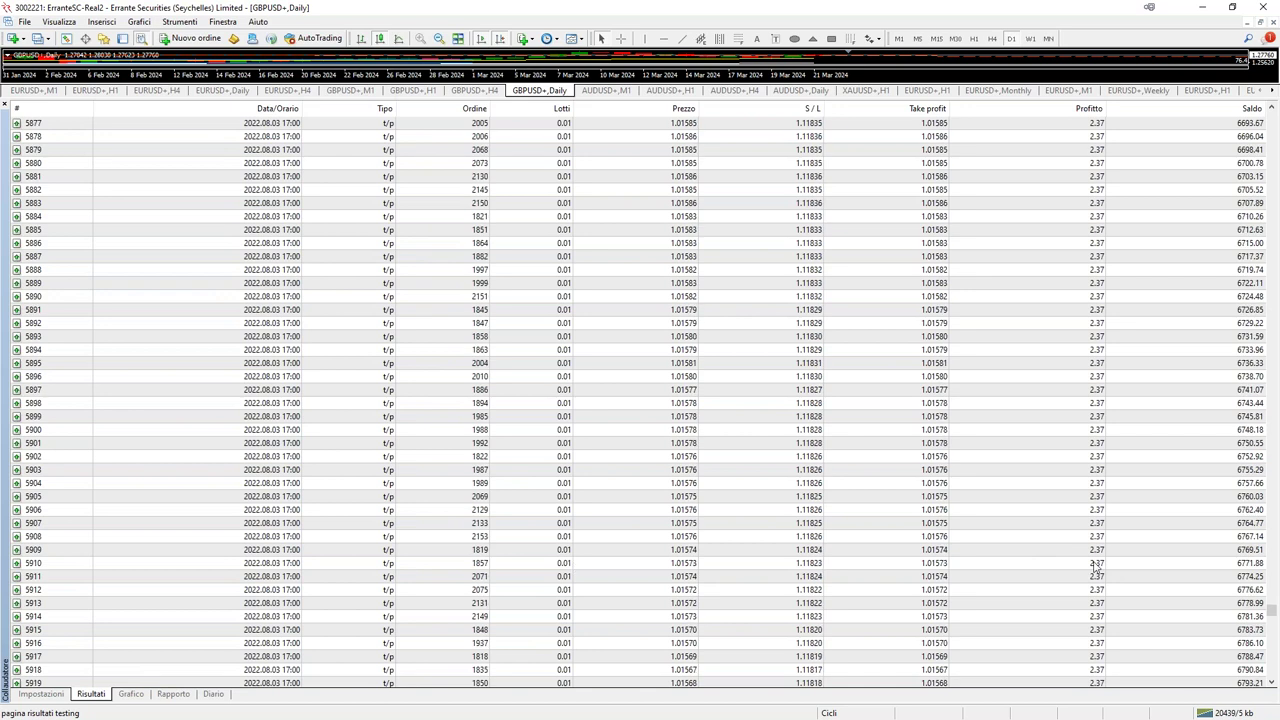
scroll(592, 567, "down", 4)
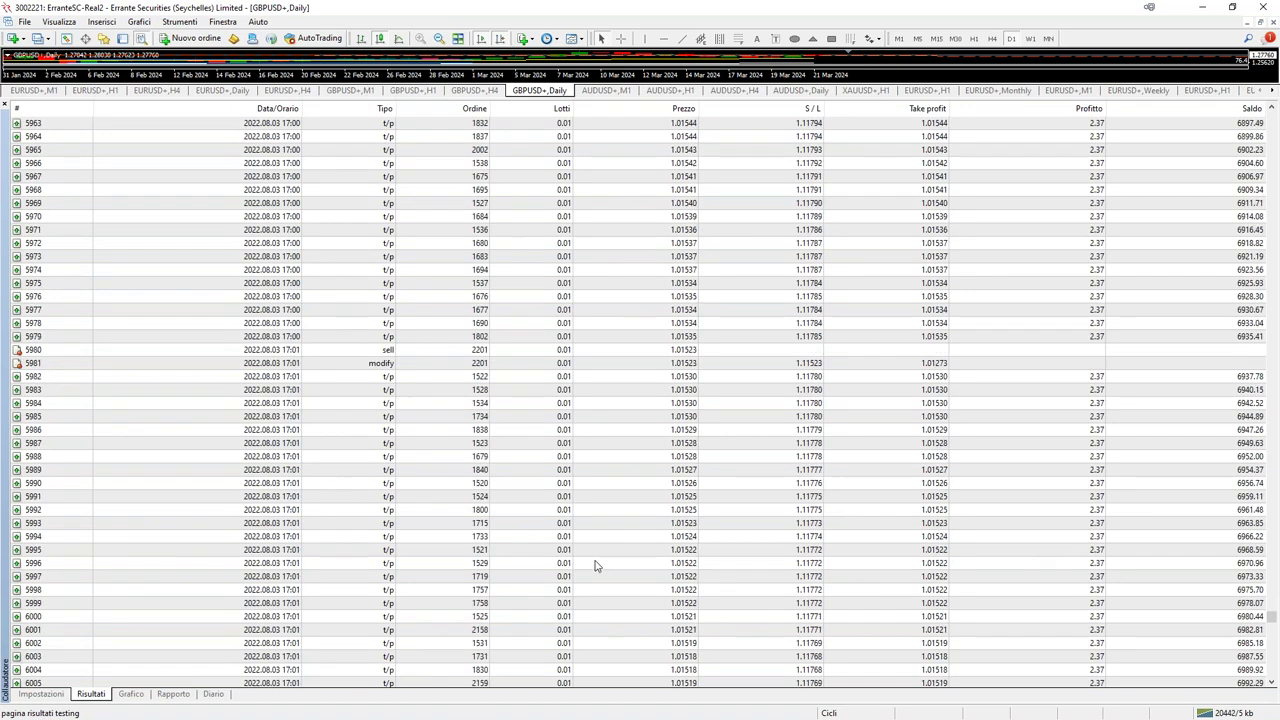
Highlight the sell order opened at 2022.08.03 17:01 and examine the take-profit closures after it up to 17:02.
left_click(450, 353)
scroll(540, 274, "down", 3)
scroll(603, 420, "down", 4)
scroll(600, 432, "down", 15)
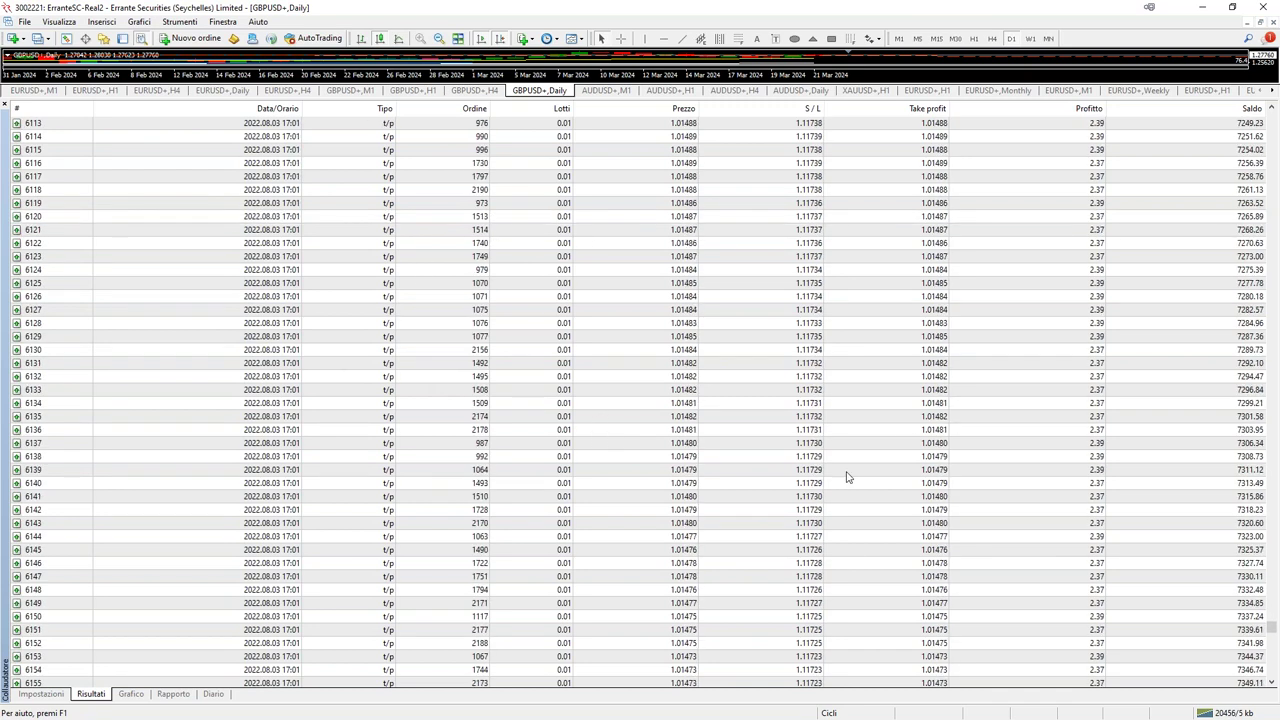
scroll(896, 533, "down", 5)
scroll(905, 545, "down", 20)
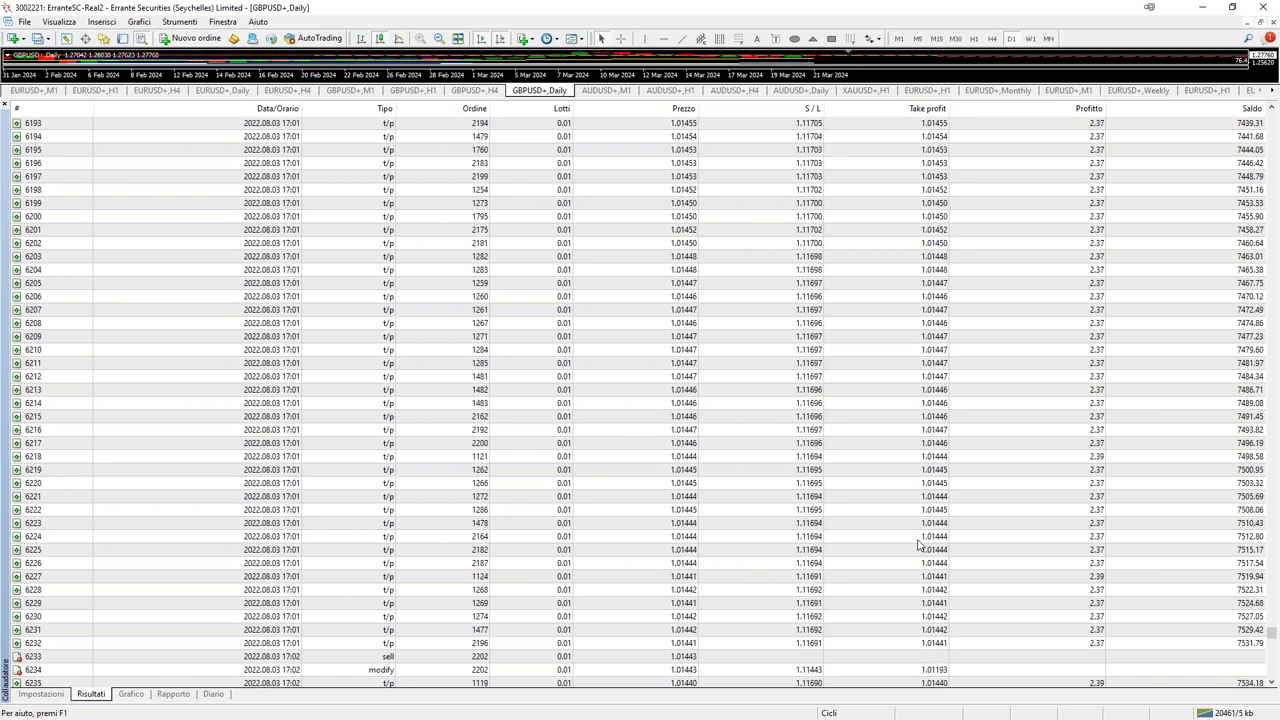
scroll(961, 541, "down", 20)
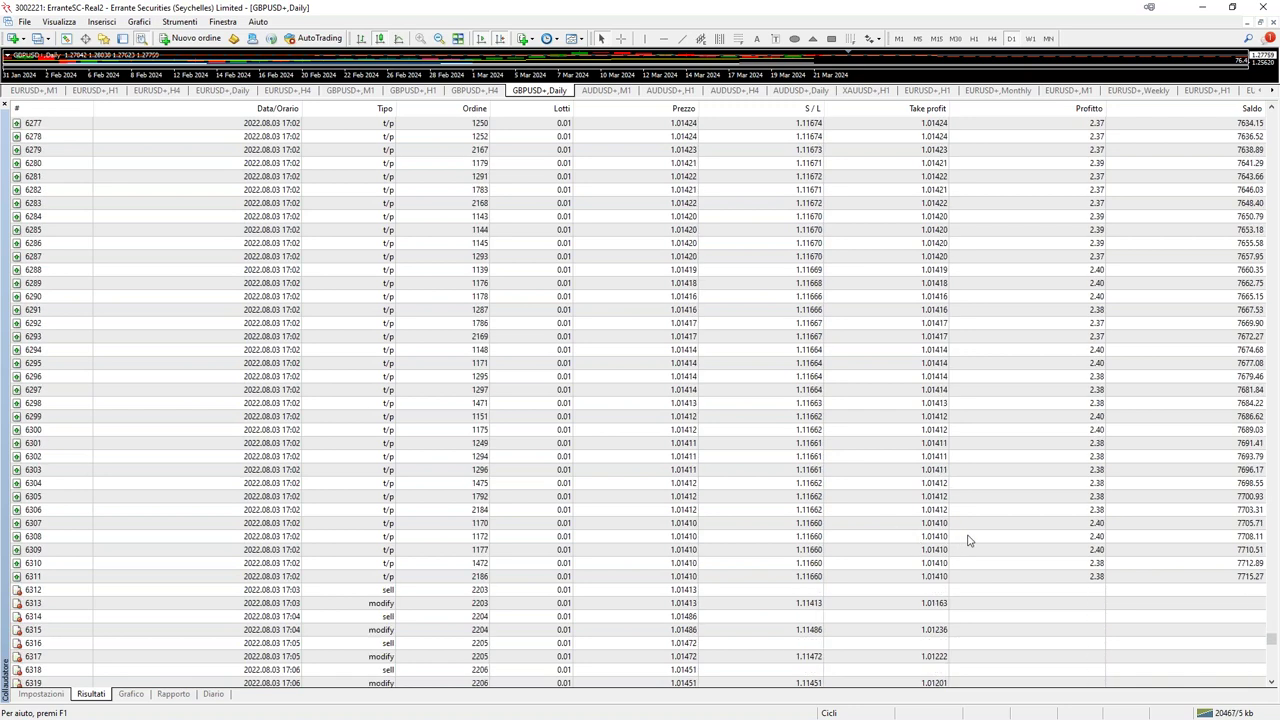
Examine the take-profit closures and new sell orders from 2022.08.03 17:08 to 18:06.
scroll(982, 527, "down", 20)
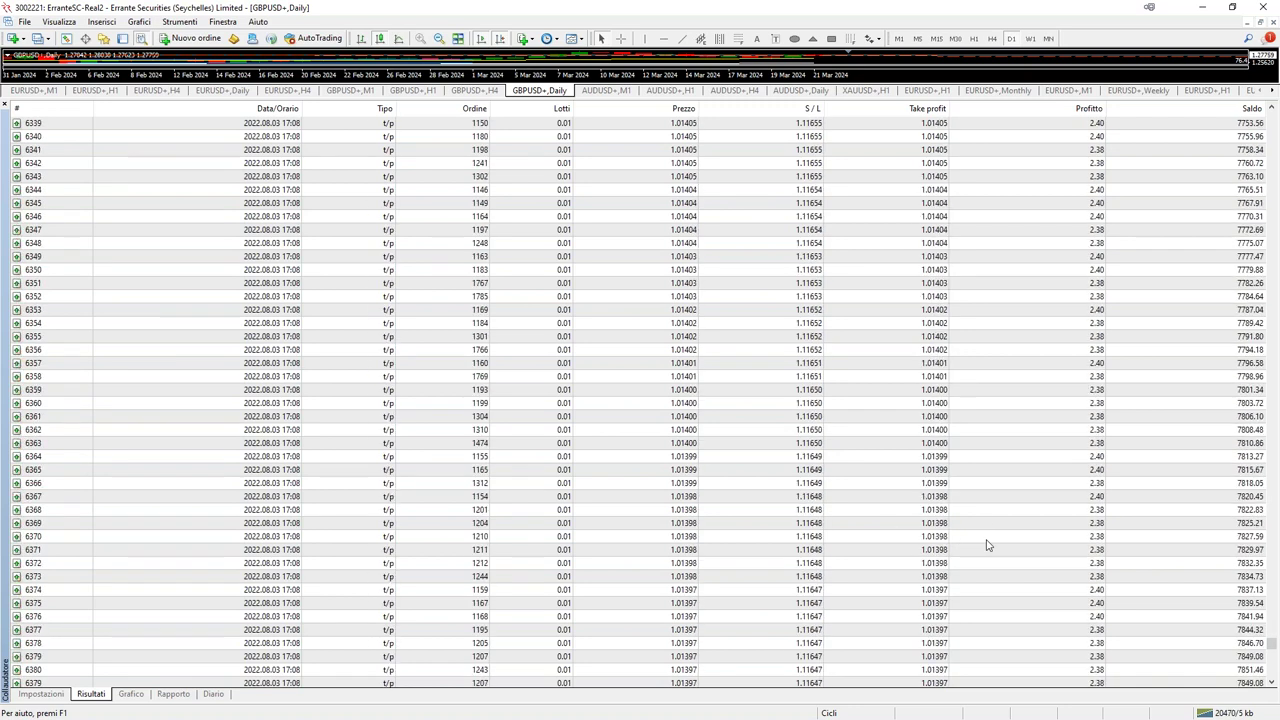
scroll(992, 545, "down", 20)
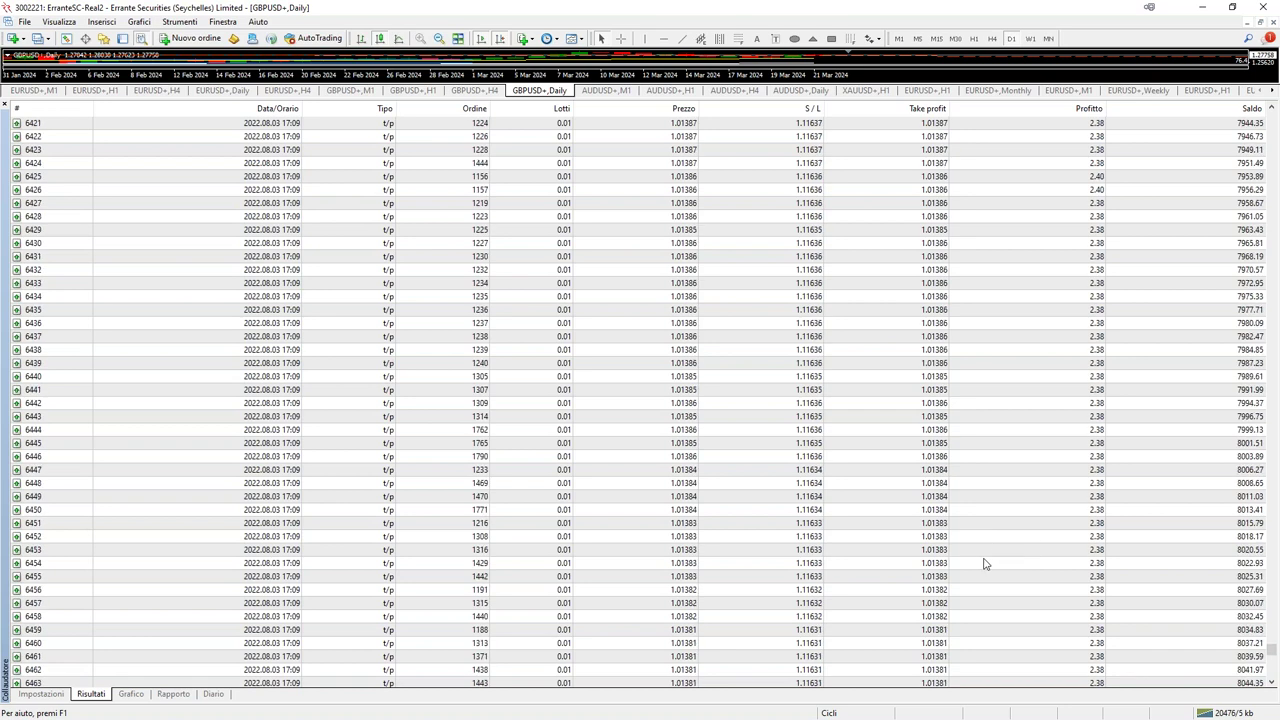
scroll(1080, 551, "down", 20)
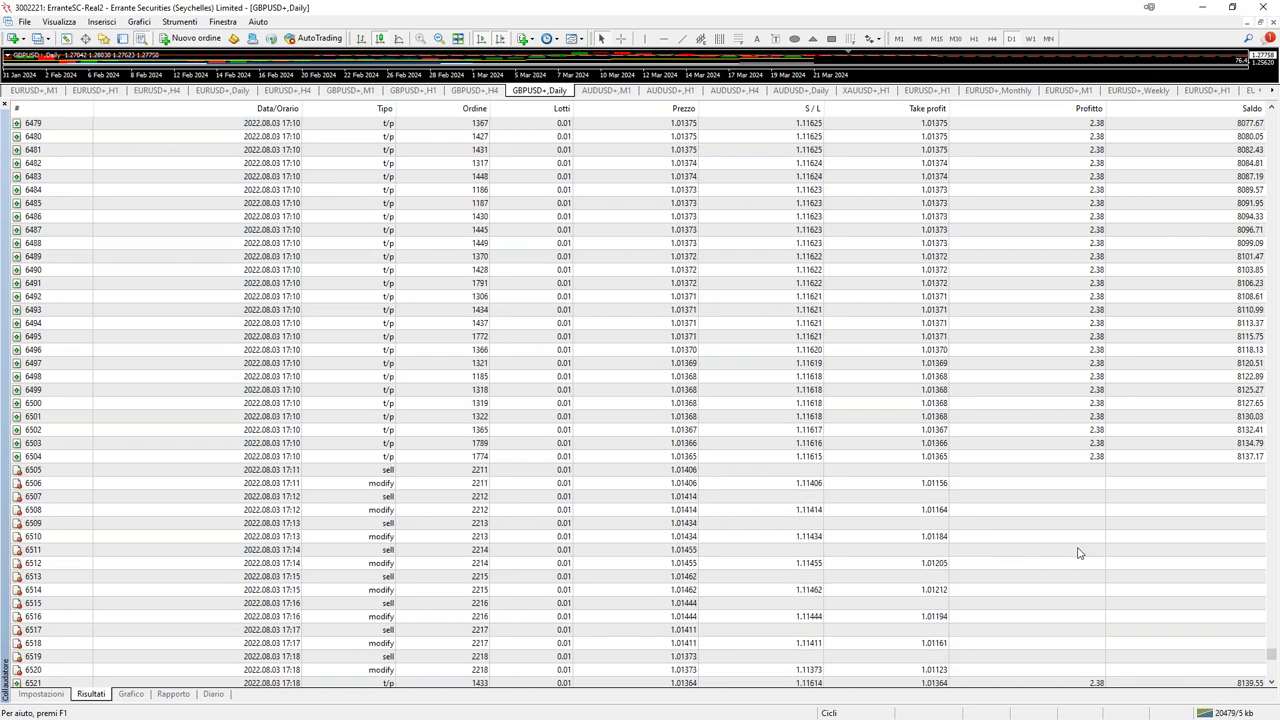
scroll(686, 572, "down", 20)
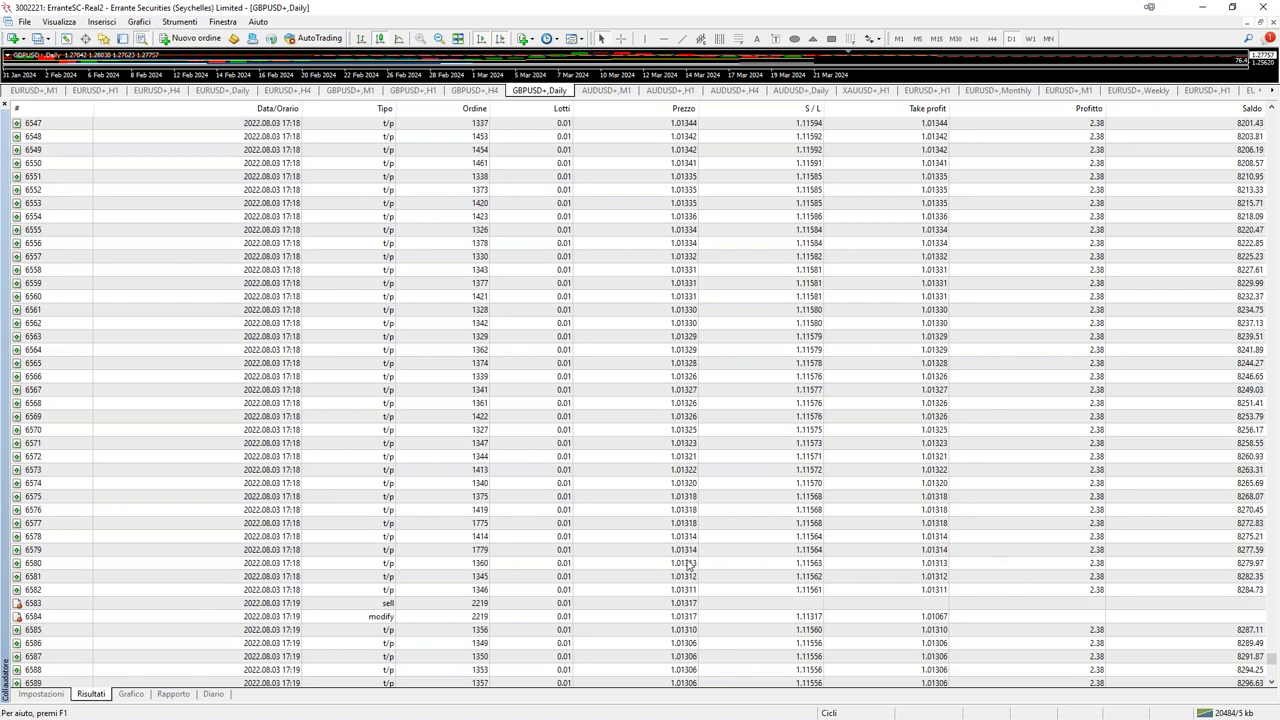
scroll(714, 568, "down", 20)
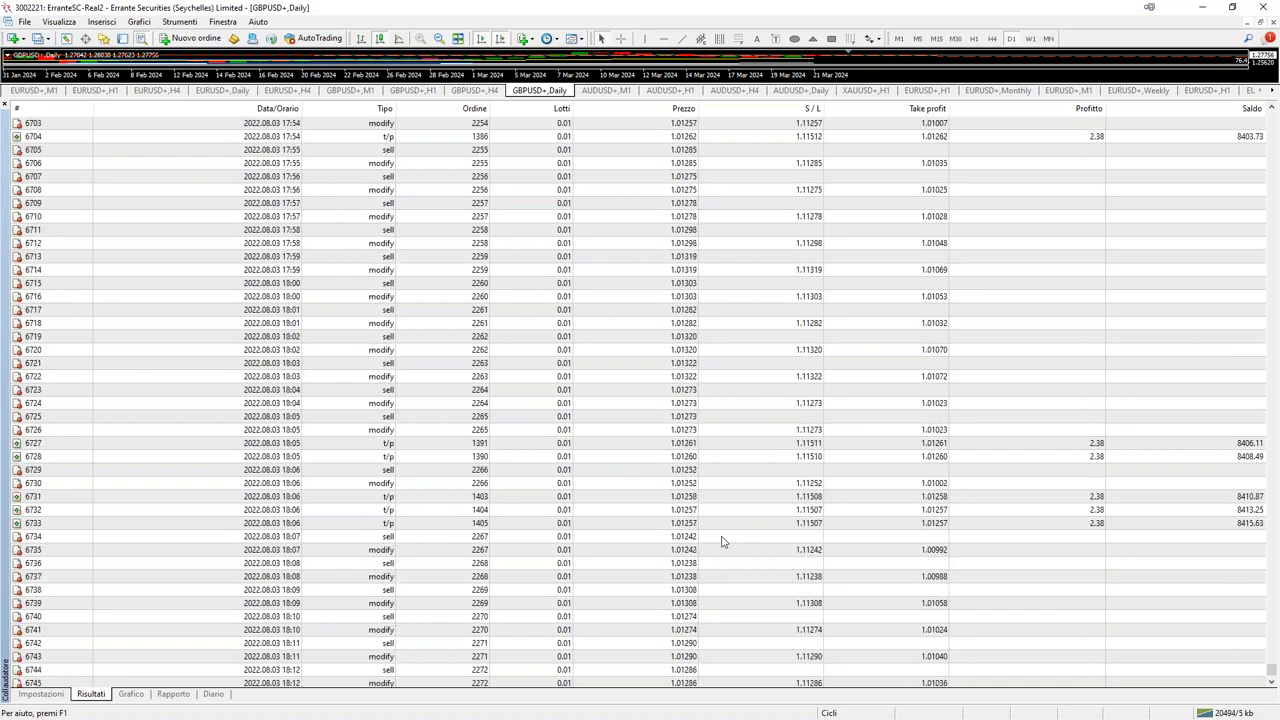
Follow the sell orders from 2022.08.03 18:07 to 18:30, and check where balance and equity end on the graph.
scroll(714, 549, "down", 10)
scroll(715, 550, "down", 3)
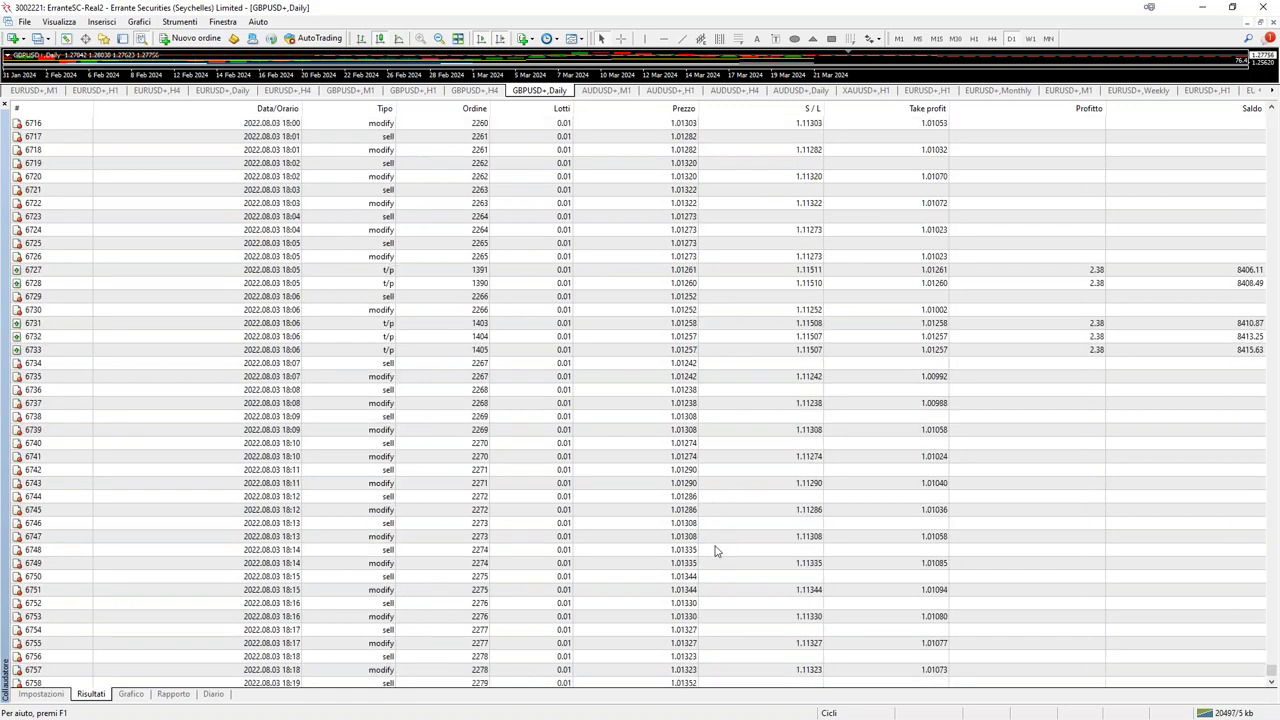
scroll(688, 556, "down", 4)
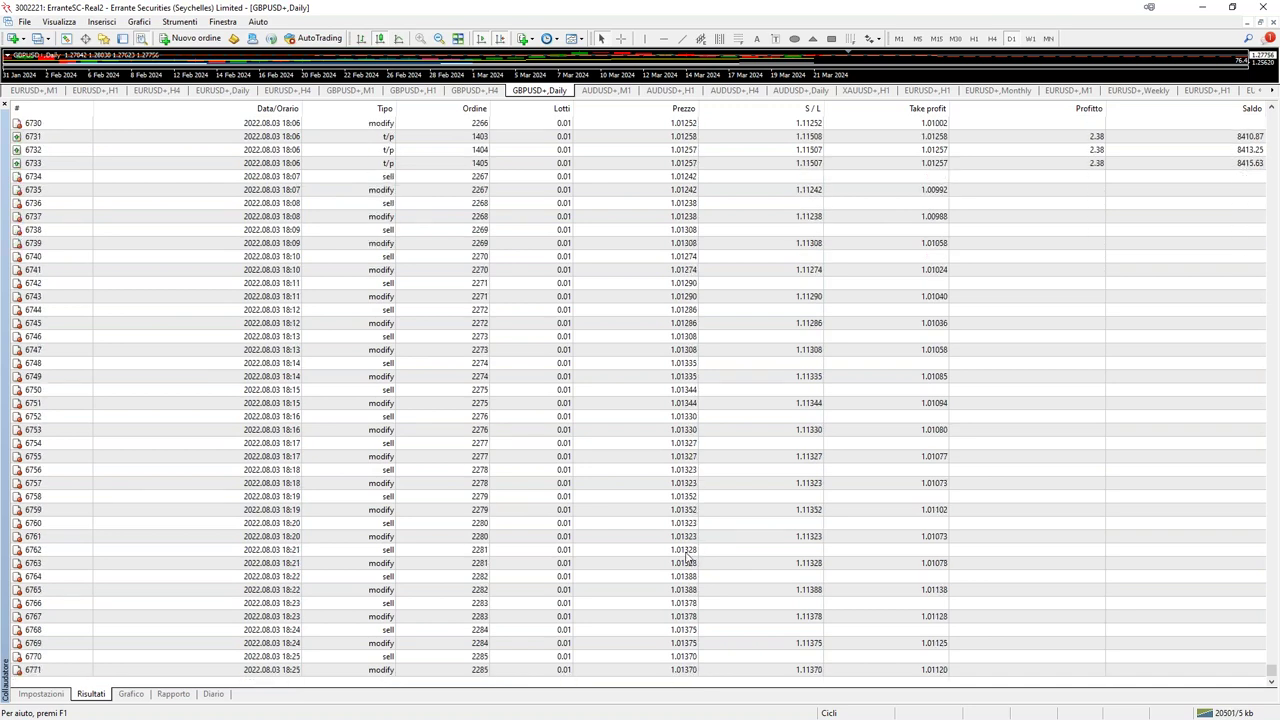
scroll(673, 548, "down", 1)
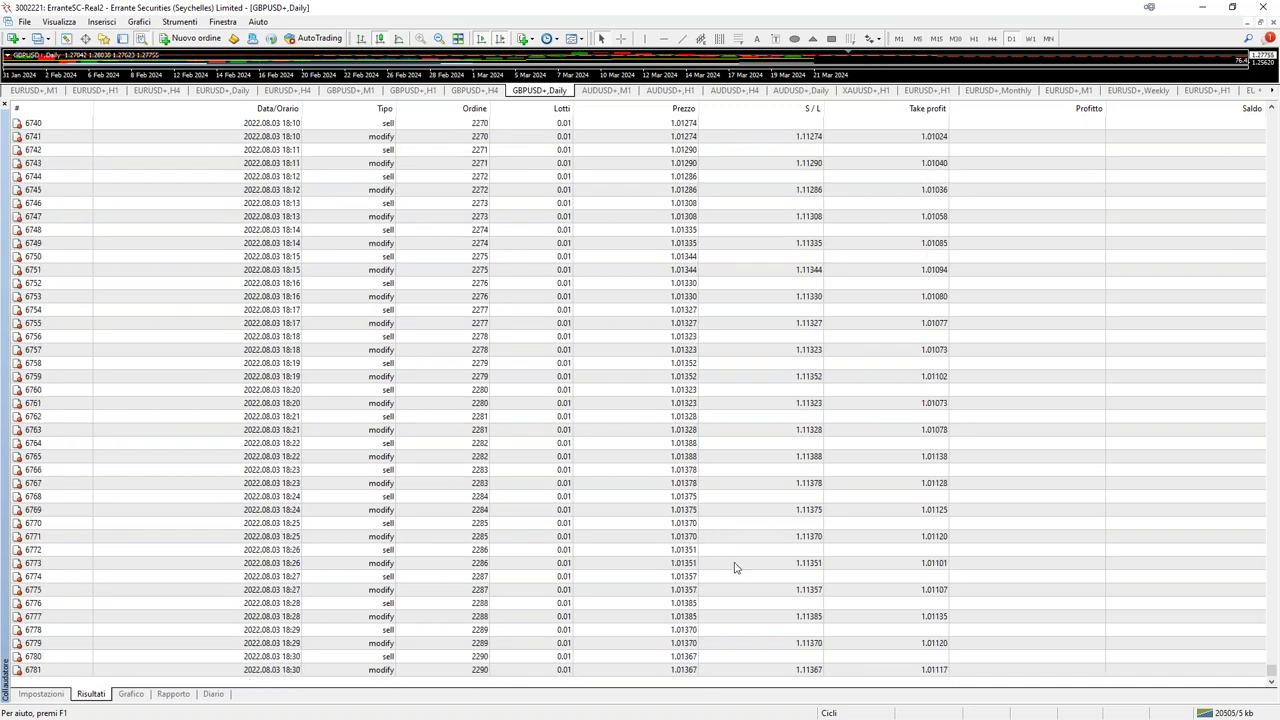
key("ctrl+Tab")
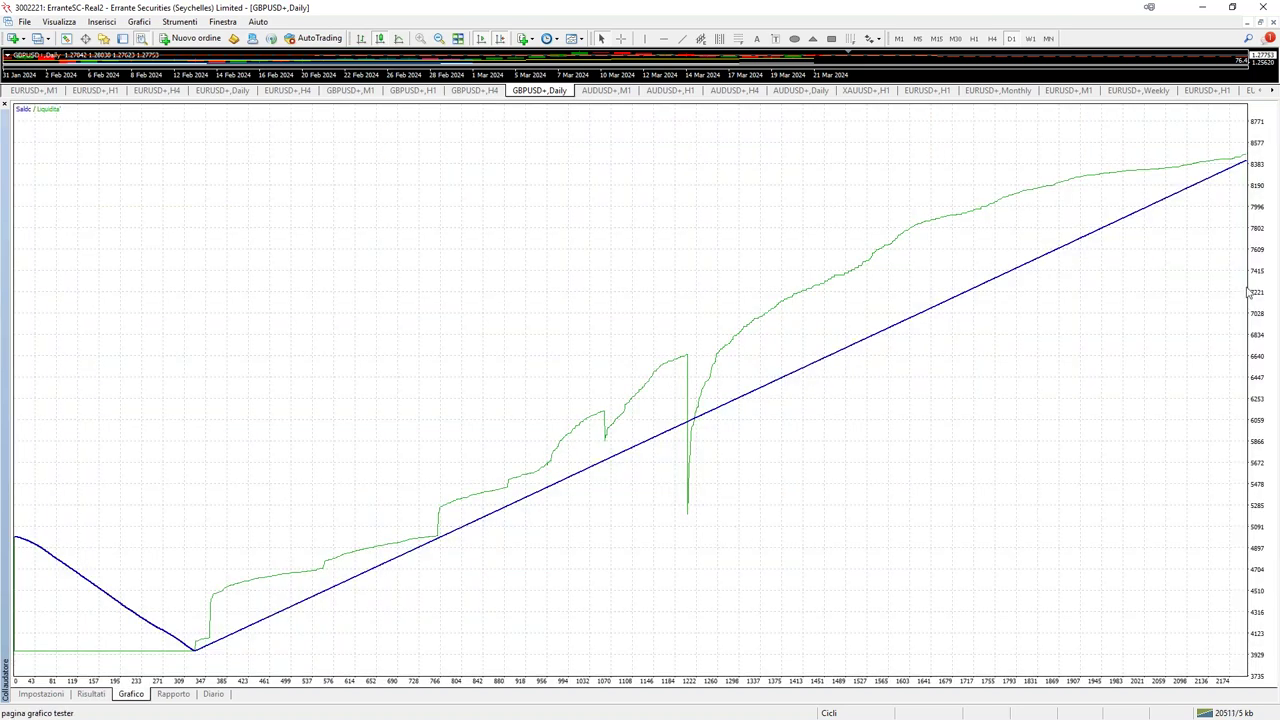
mouse_move(1246, 165)
Return to the trade list and follow the sell orders from 2022.08.03 18:31 to 19:37.
left_click(91, 694)
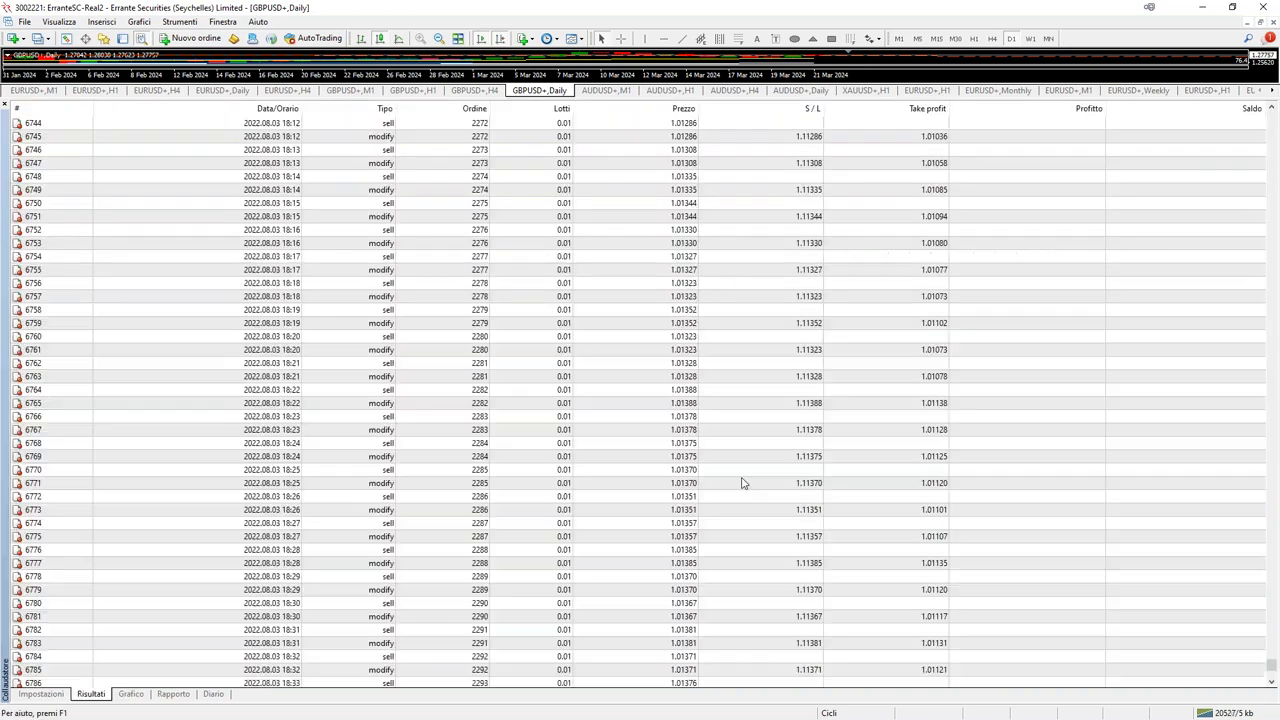
scroll(748, 496, "down", 15)
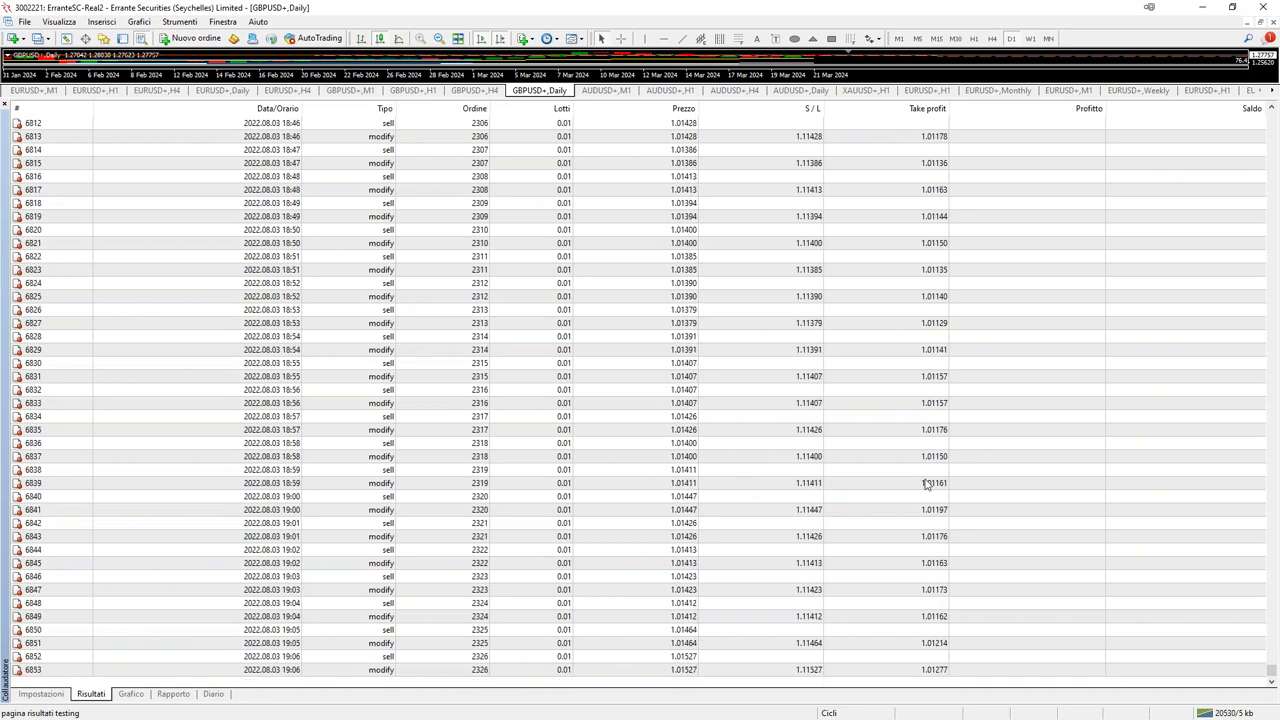
scroll(839, 524, "down", 1)
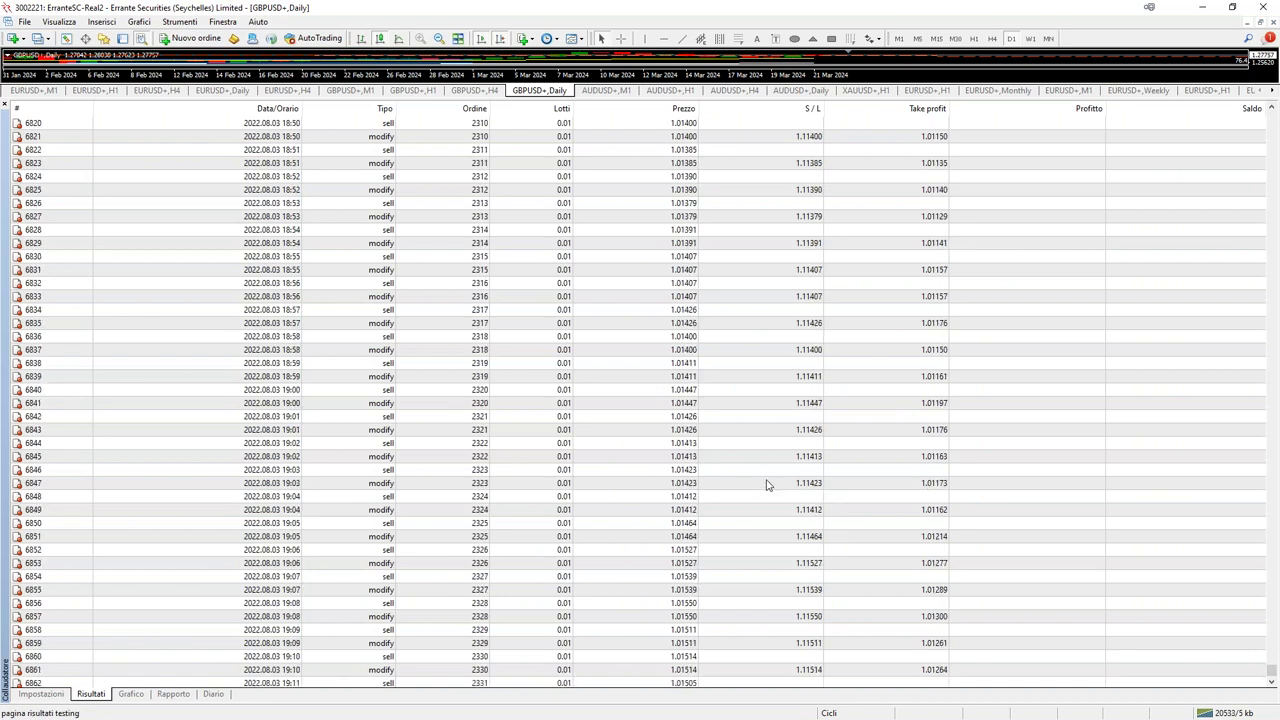
scroll(763, 488, "down", 2)
scroll(737, 566, "down", 2)
scroll(420, 580, "down", 3)
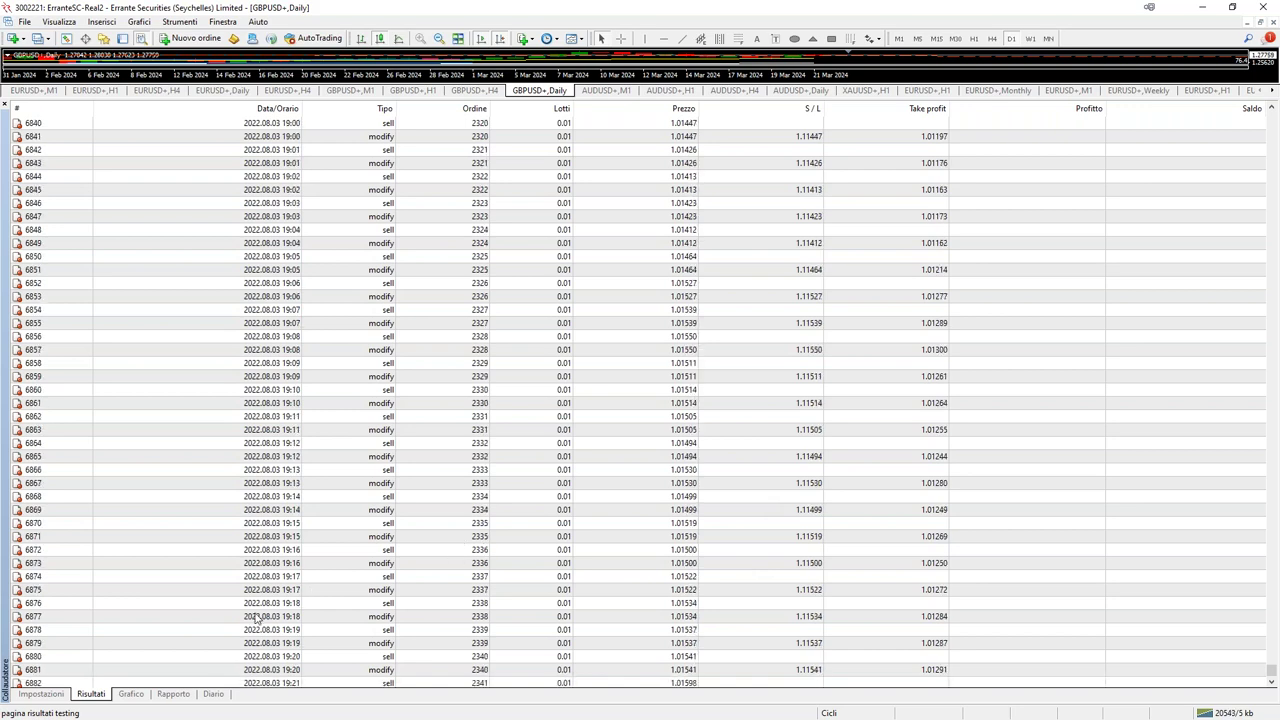
scroll(346, 648, "down", 4)
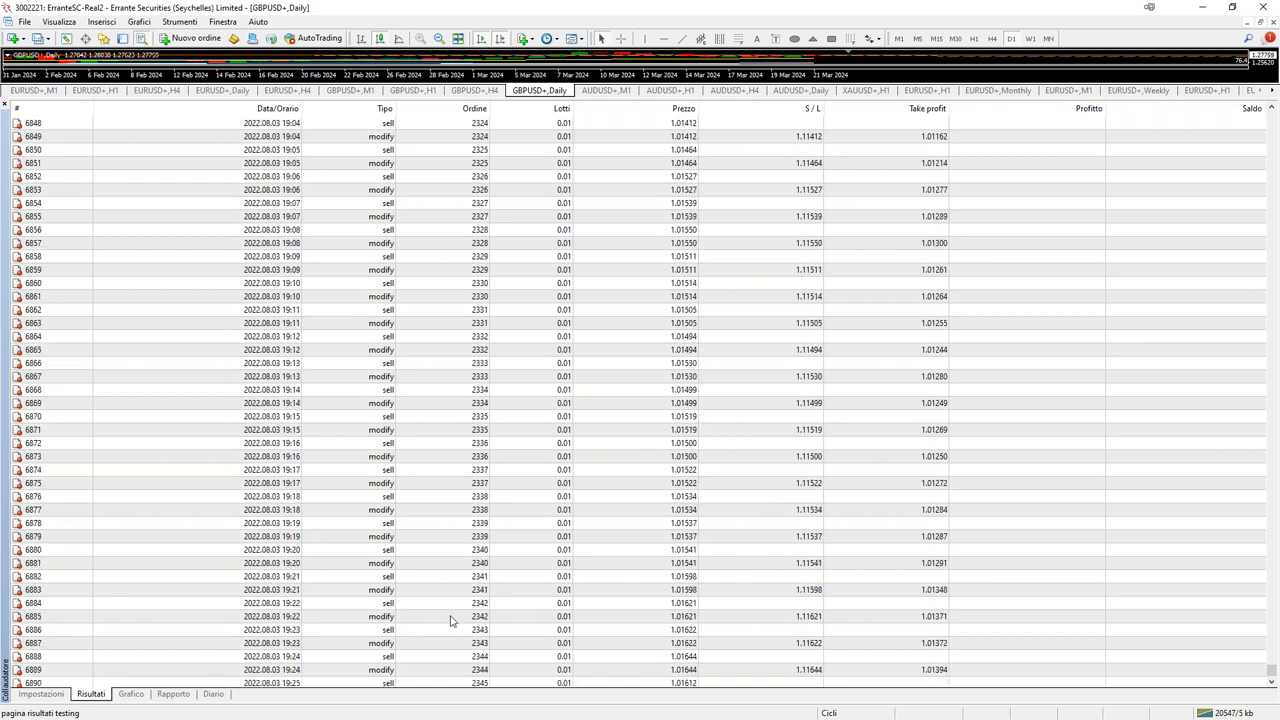
scroll(485, 630, "down", 1)
scroll(510, 644, "down", 3)
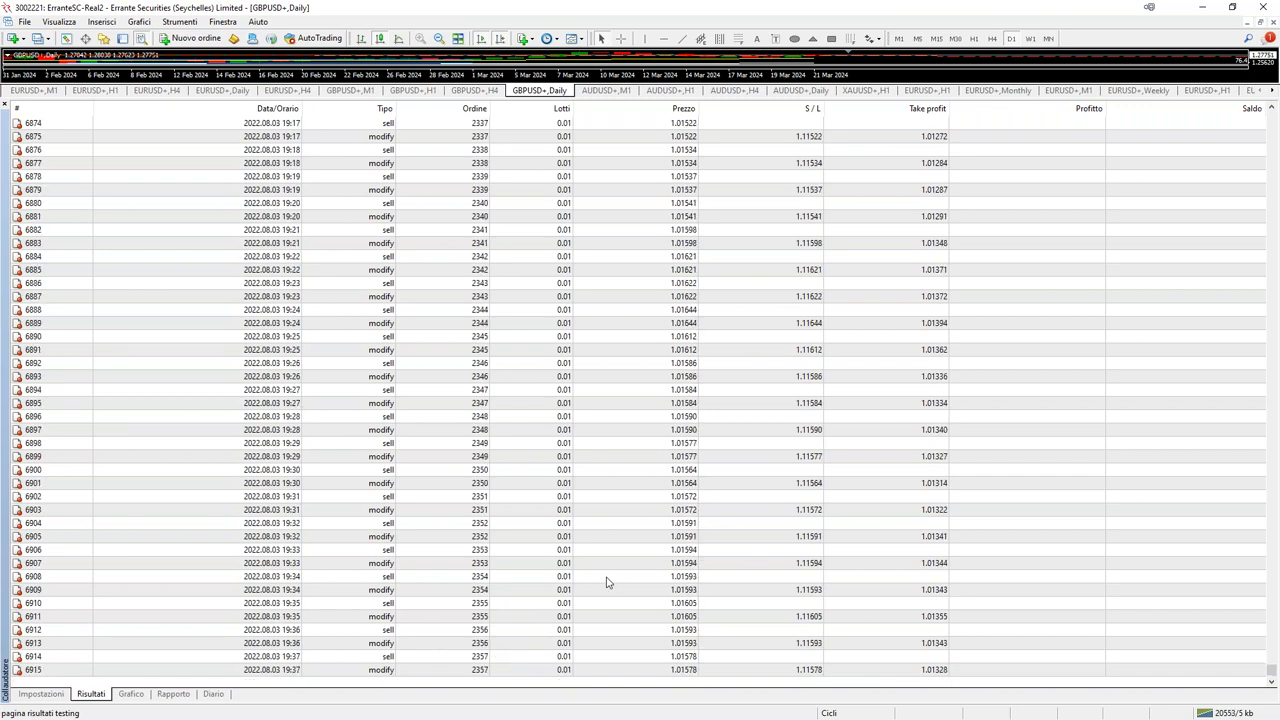
Follow the sell orders in the trade list from 2022.08.03 19:38 to 20:53.
scroll(606, 582, "down", 3)
scroll(615, 572, "down", 5)
scroll(630, 600, "down", 5)
scroll(697, 628, "down", 2)
scroll(606, 535, "down", 9)
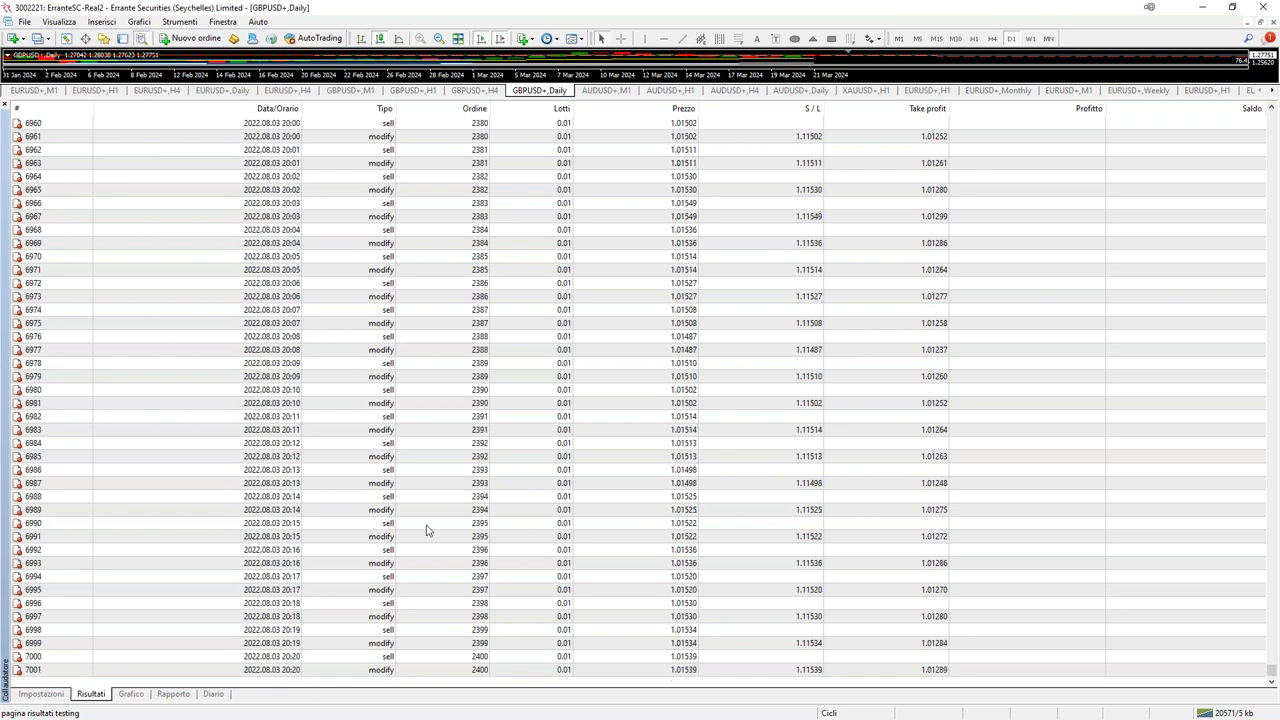
scroll(477, 537, "down", 3)
scroll(436, 600, "down", 6)
scroll(462, 585, "down", 4)
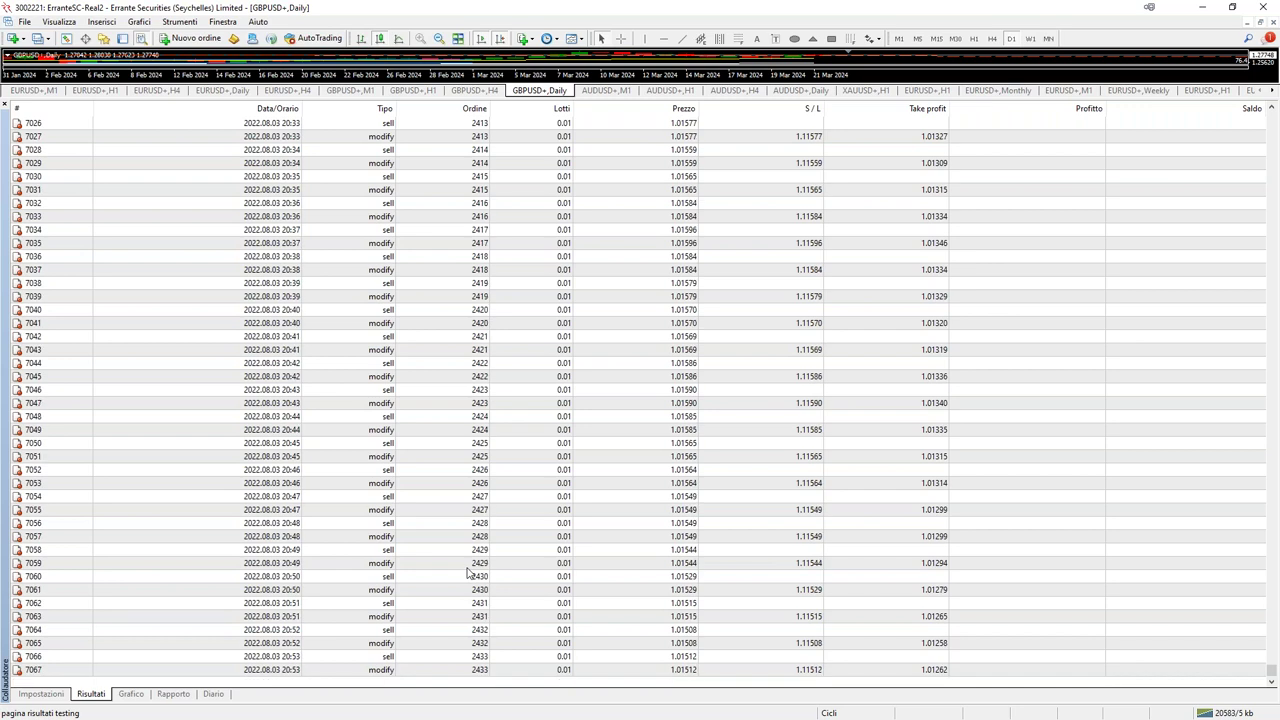
Follow the sell orders in the trade list from 2022.08.03 20:54 to 21:57.
scroll(467, 573, "down", 5)
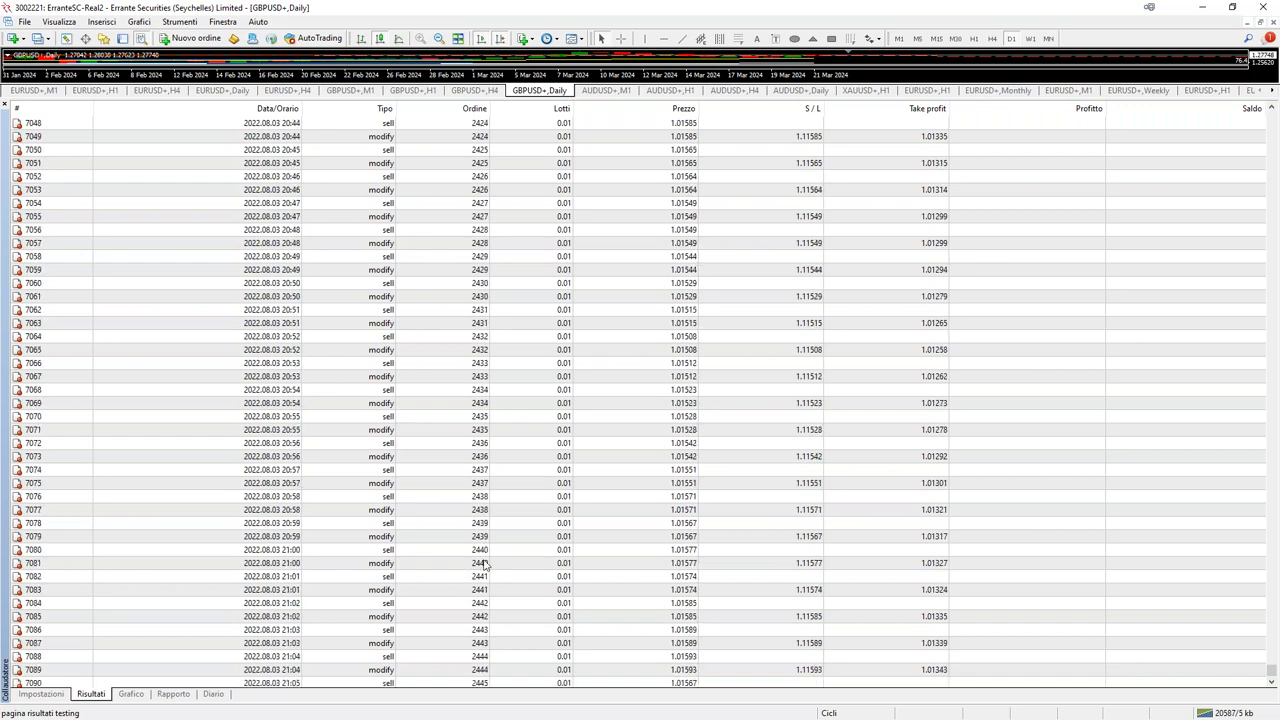
scroll(477, 557, "down", 13)
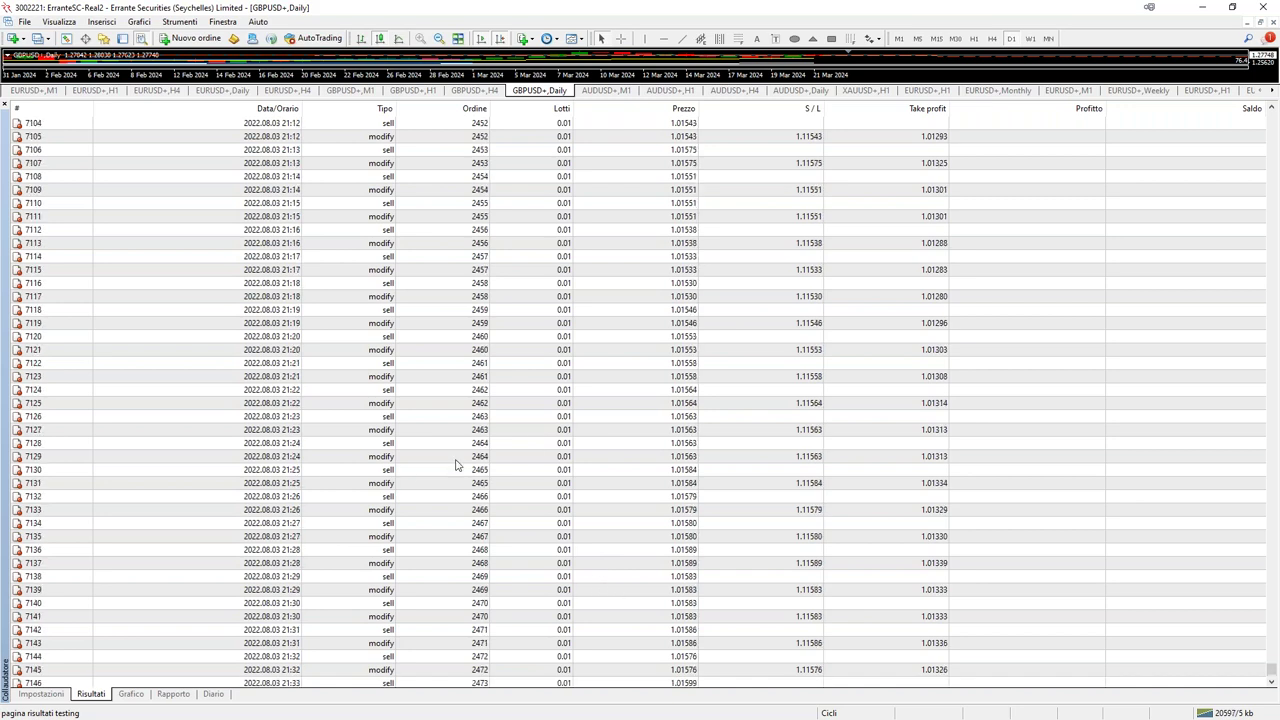
scroll(366, 519, "down", 15)
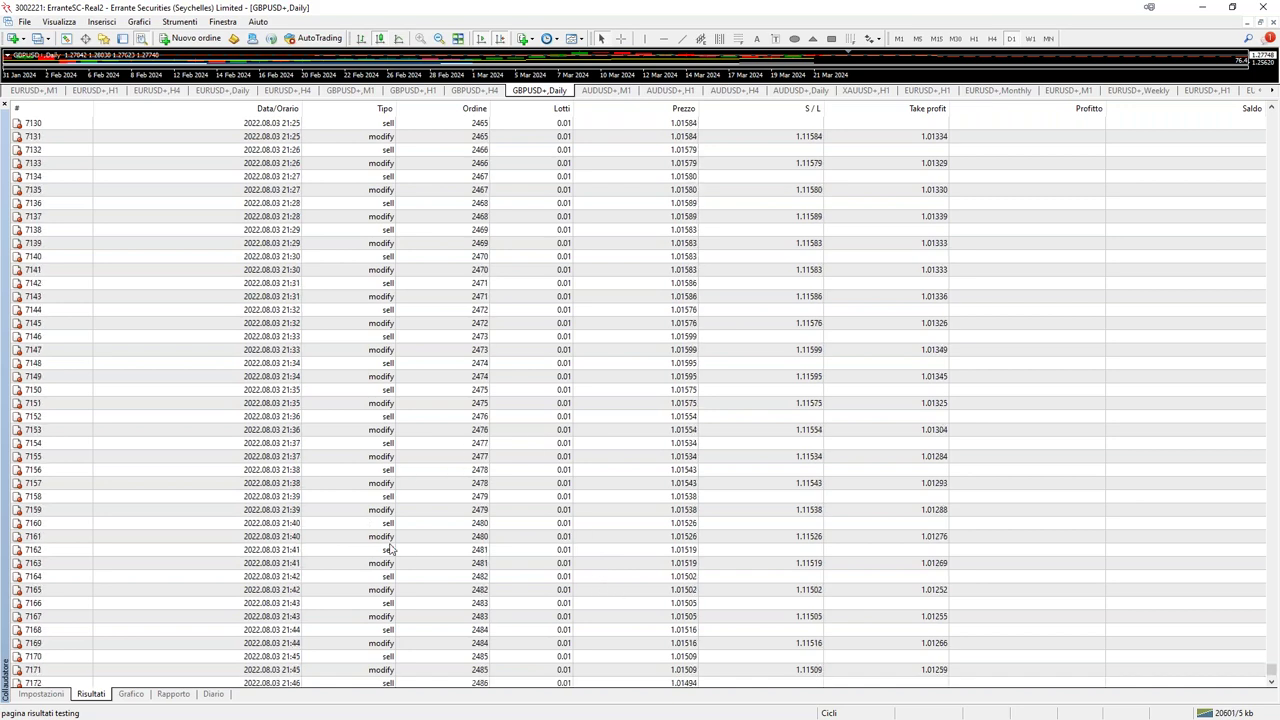
scroll(450, 571, "down", 1)
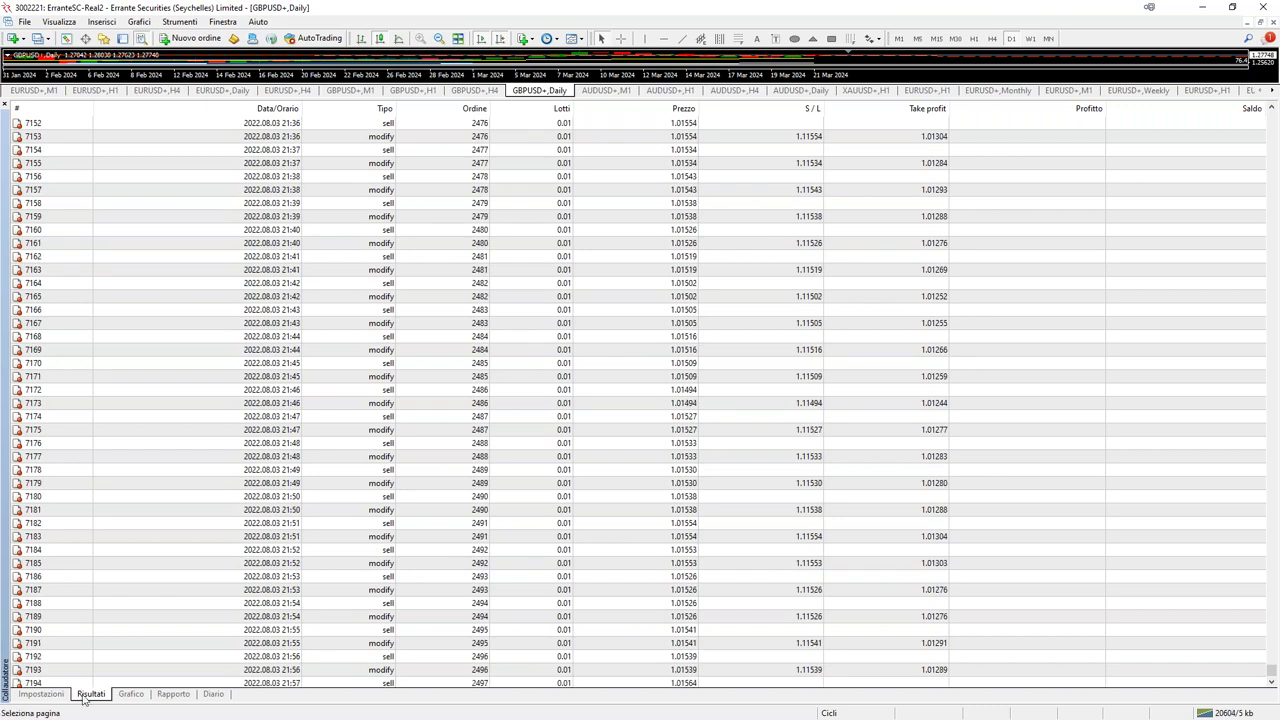
Check the tester settings and balance graph, and examine the new sell orders in the trade list up to 2022.08.03 22:38.
left_click(51, 699)
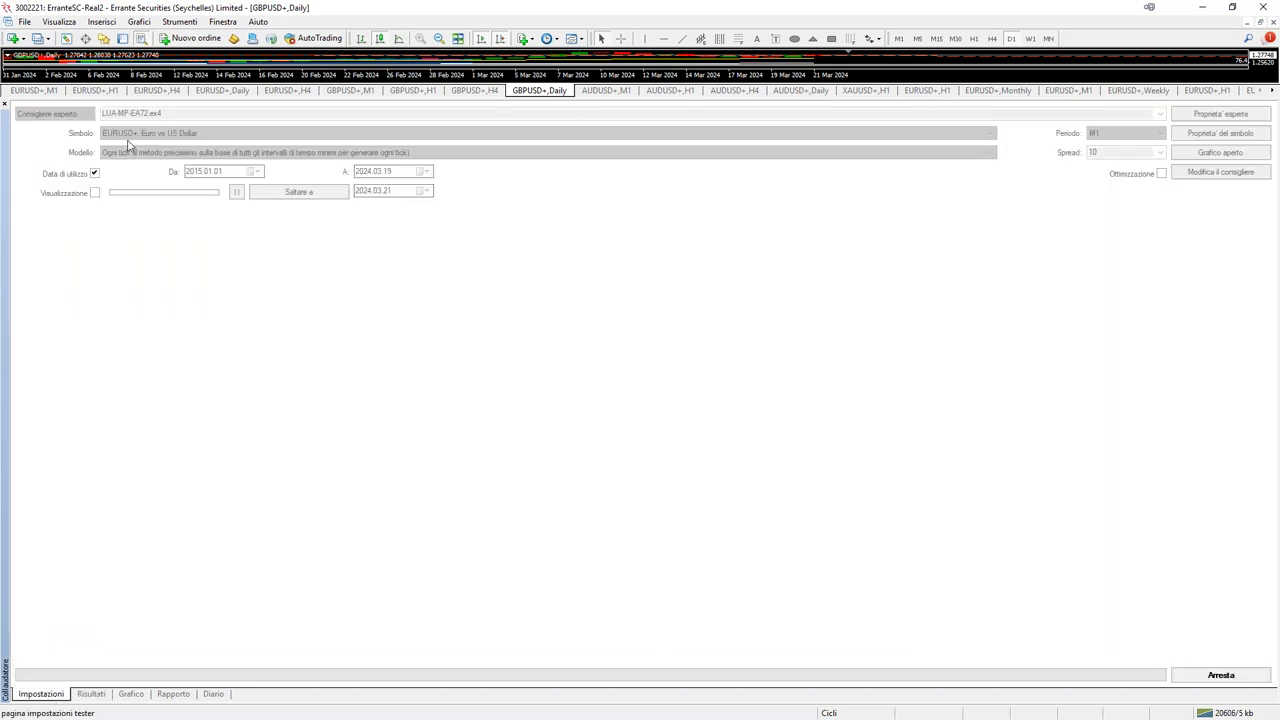
left_click(127, 697)
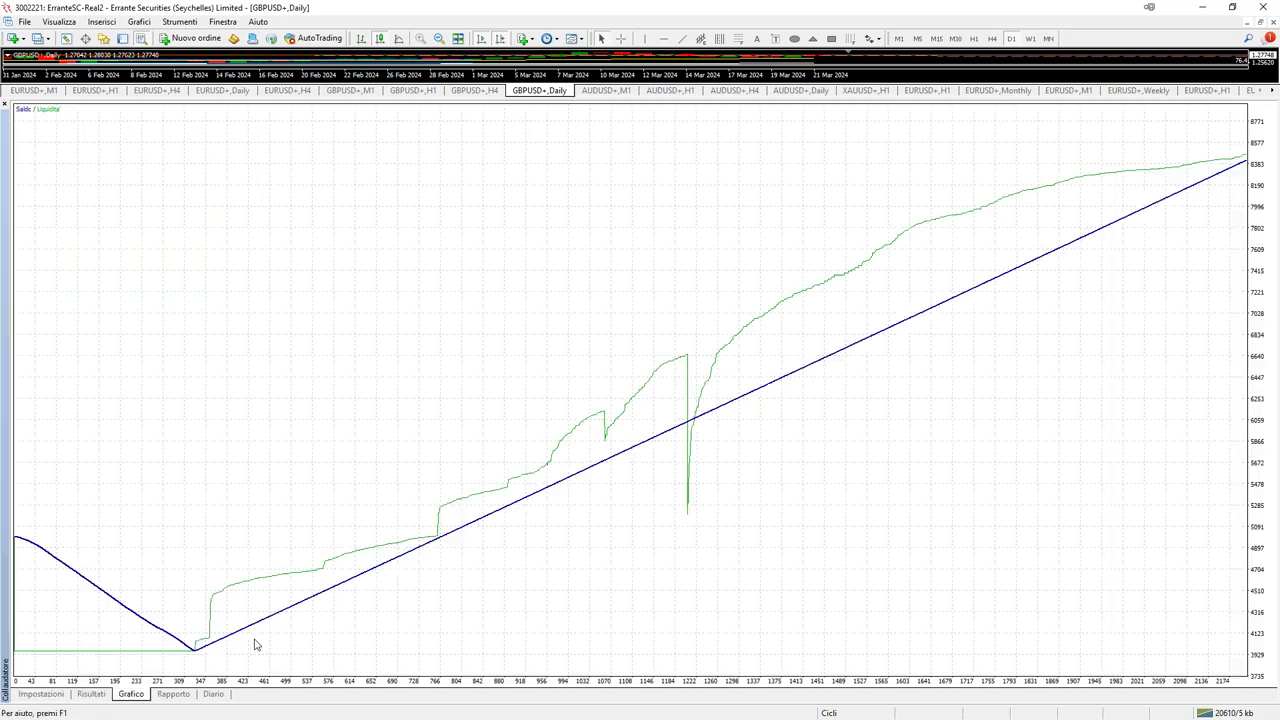
left_click(96, 697)
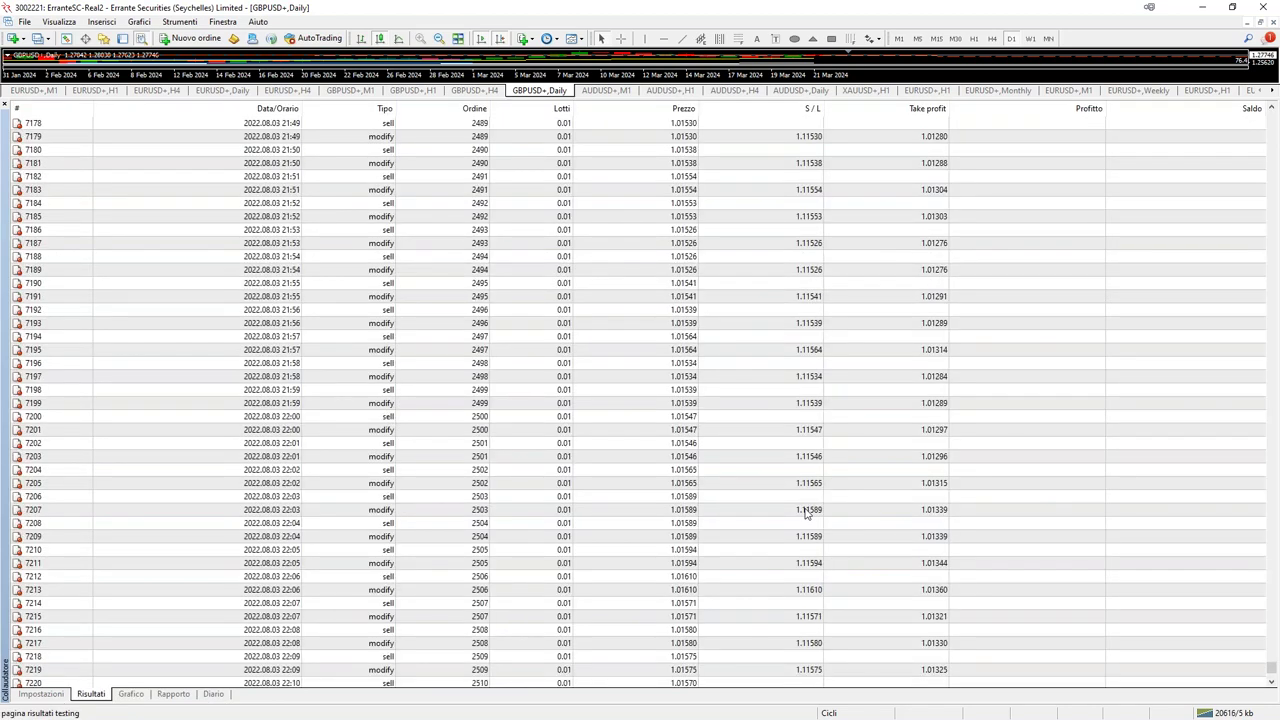
scroll(766, 517, "down", 18)
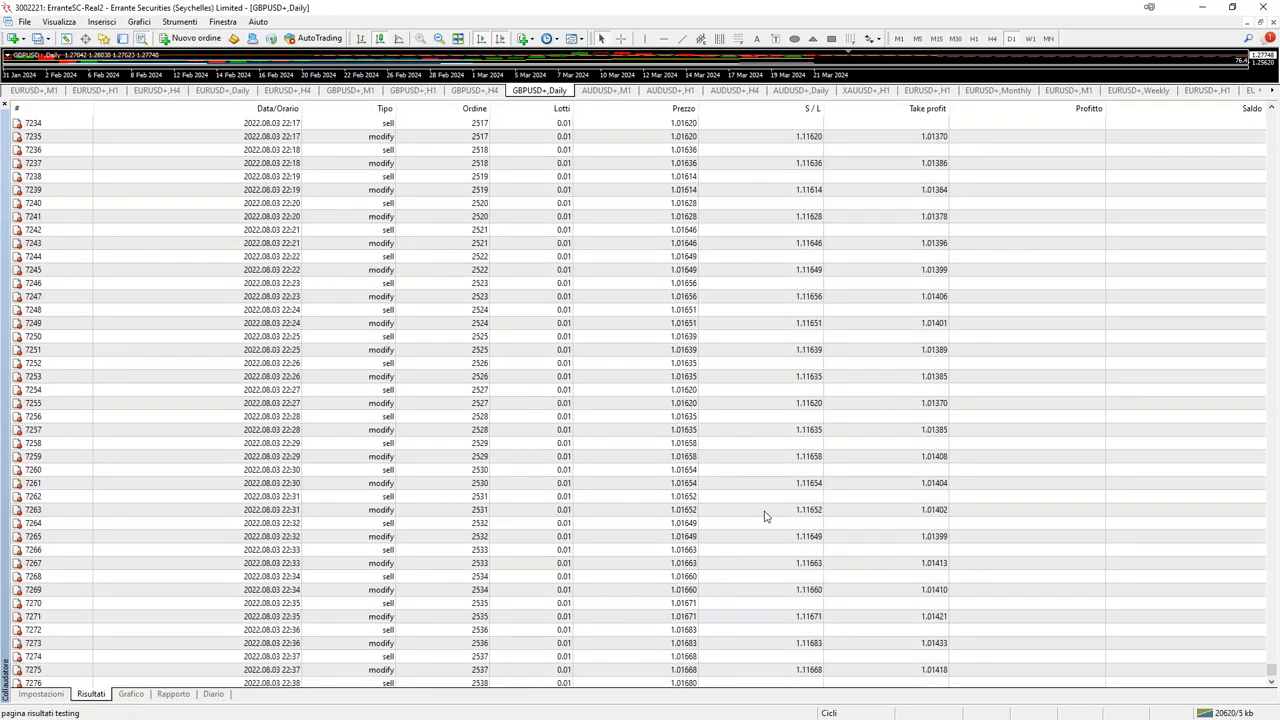
scroll(766, 517, "down", 7)
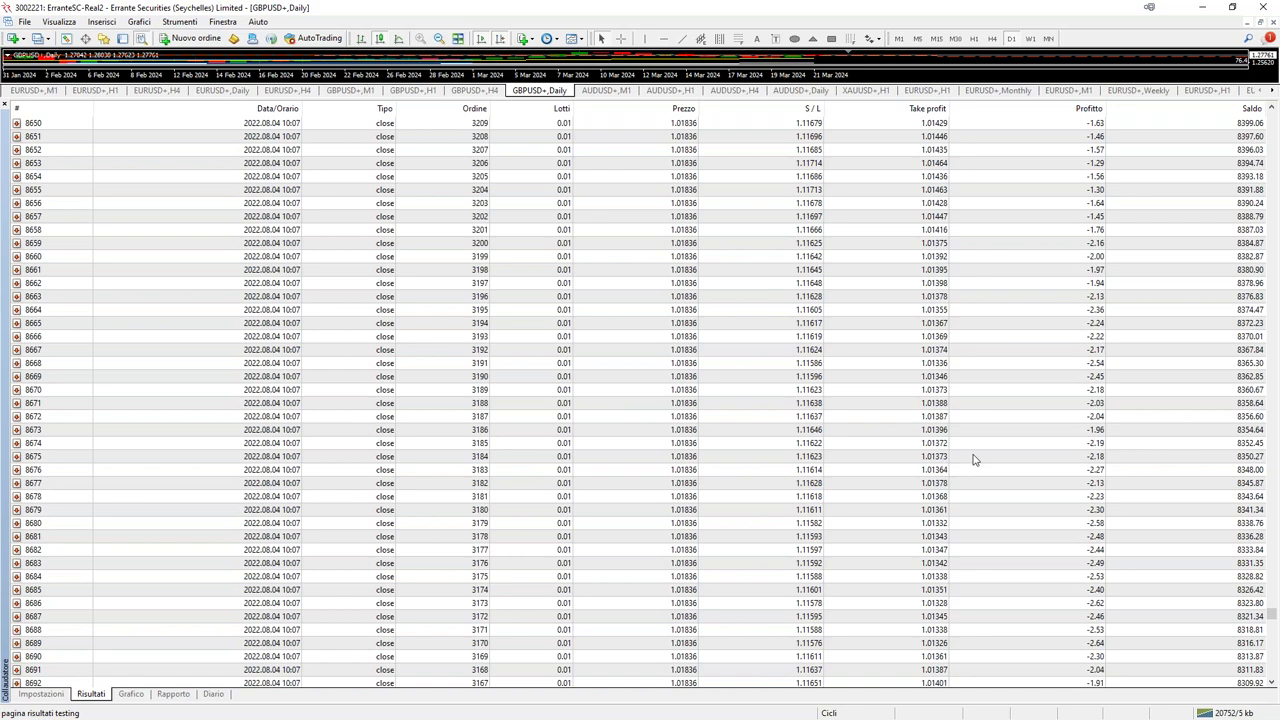
Highlight the first order closure at 2022.08.04 10:07 and examine all closures at that time down to the last one.
scroll(975, 460, "up", 7)
left_click(1262, 283)
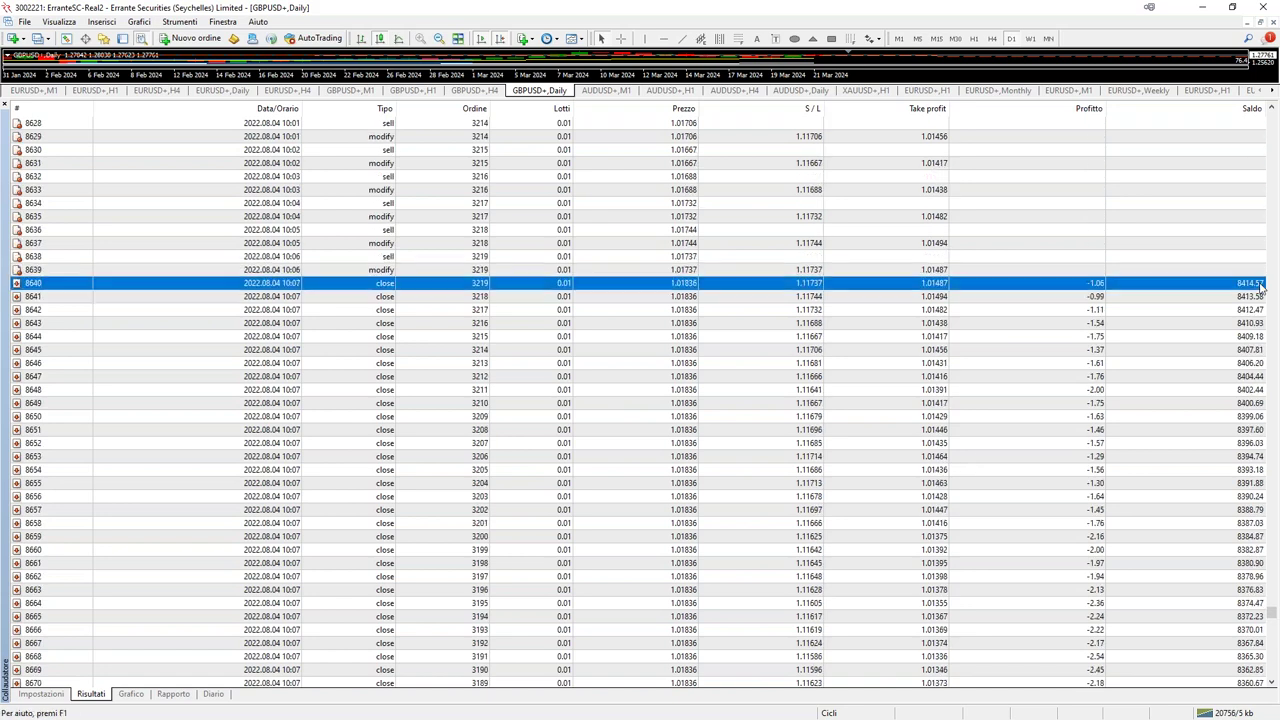
scroll(1092, 412, "down", 19)
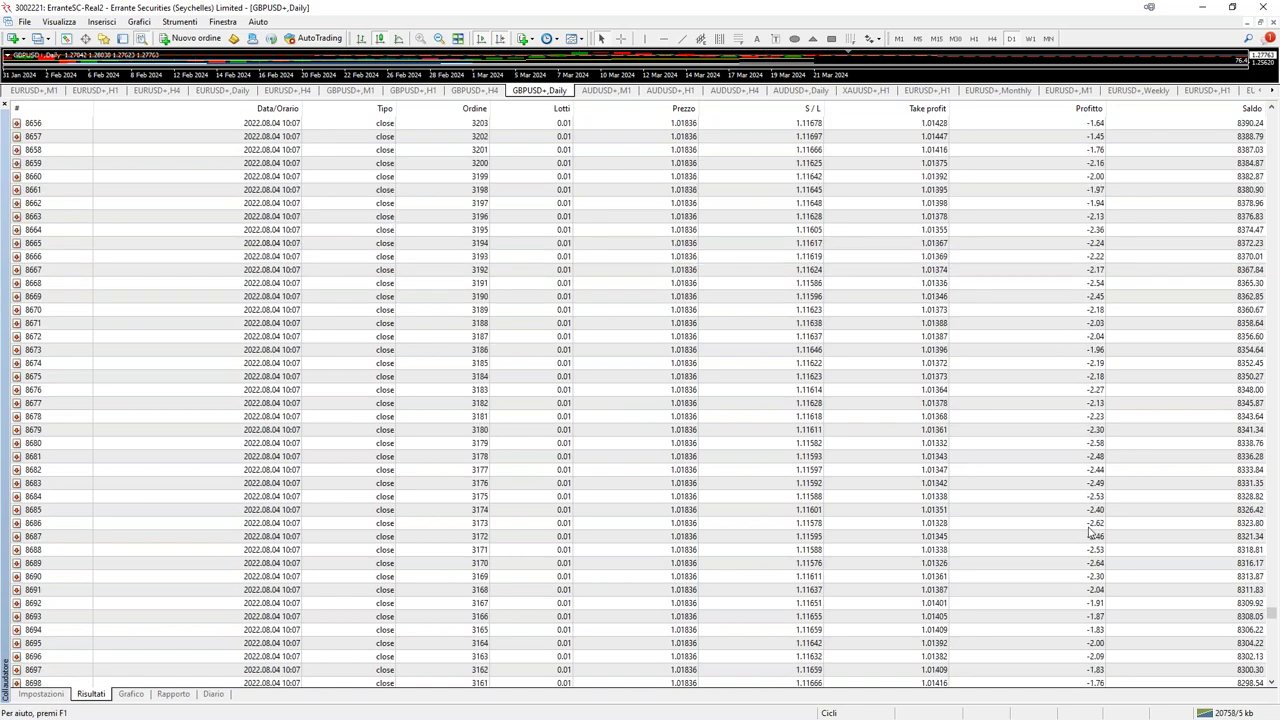
scroll(1092, 532, "down", 20)
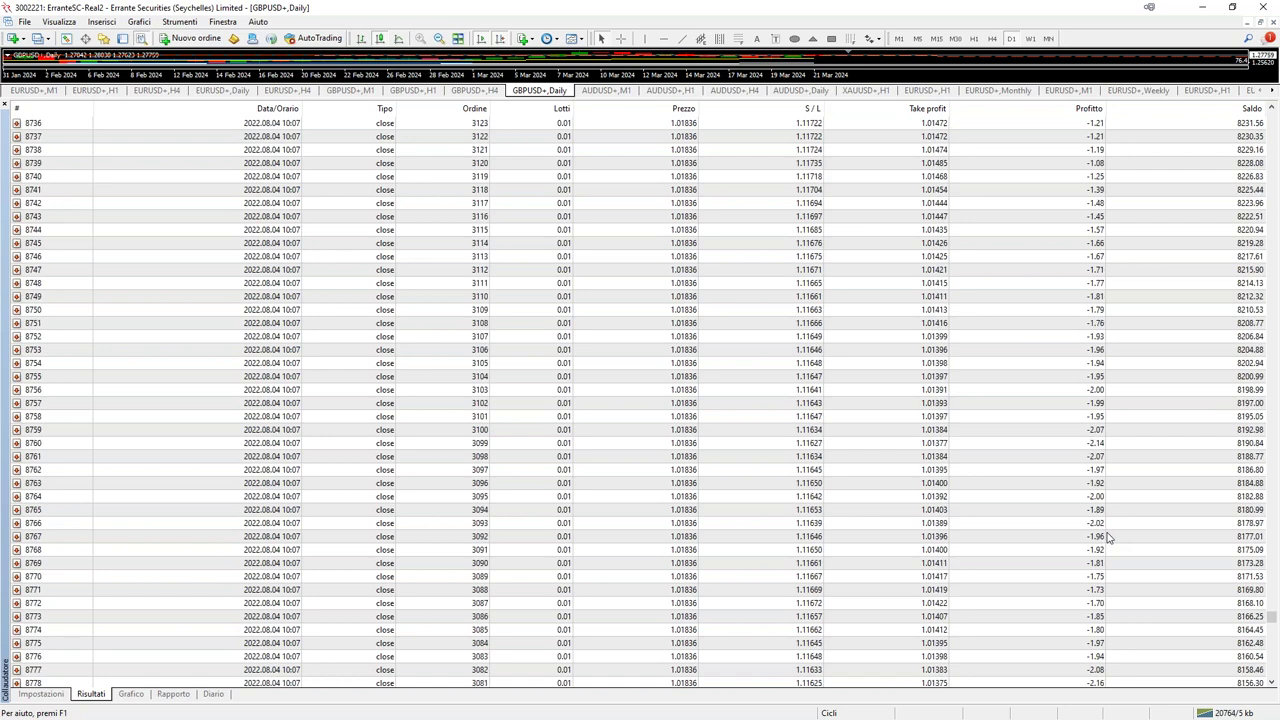
scroll(1108, 538, "down", 11)
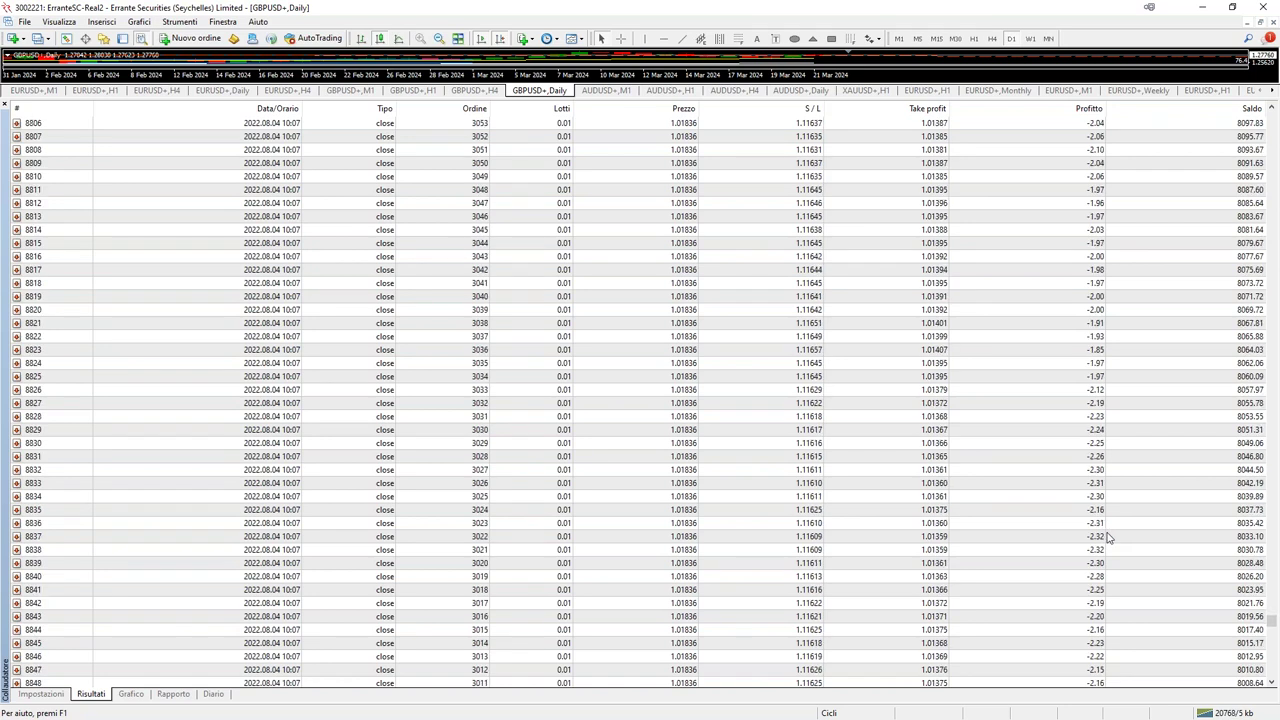
scroll(1108, 538, "down", 20)
scroll(1117, 540, "down", 20)
scroll(1120, 550, "down", 20)
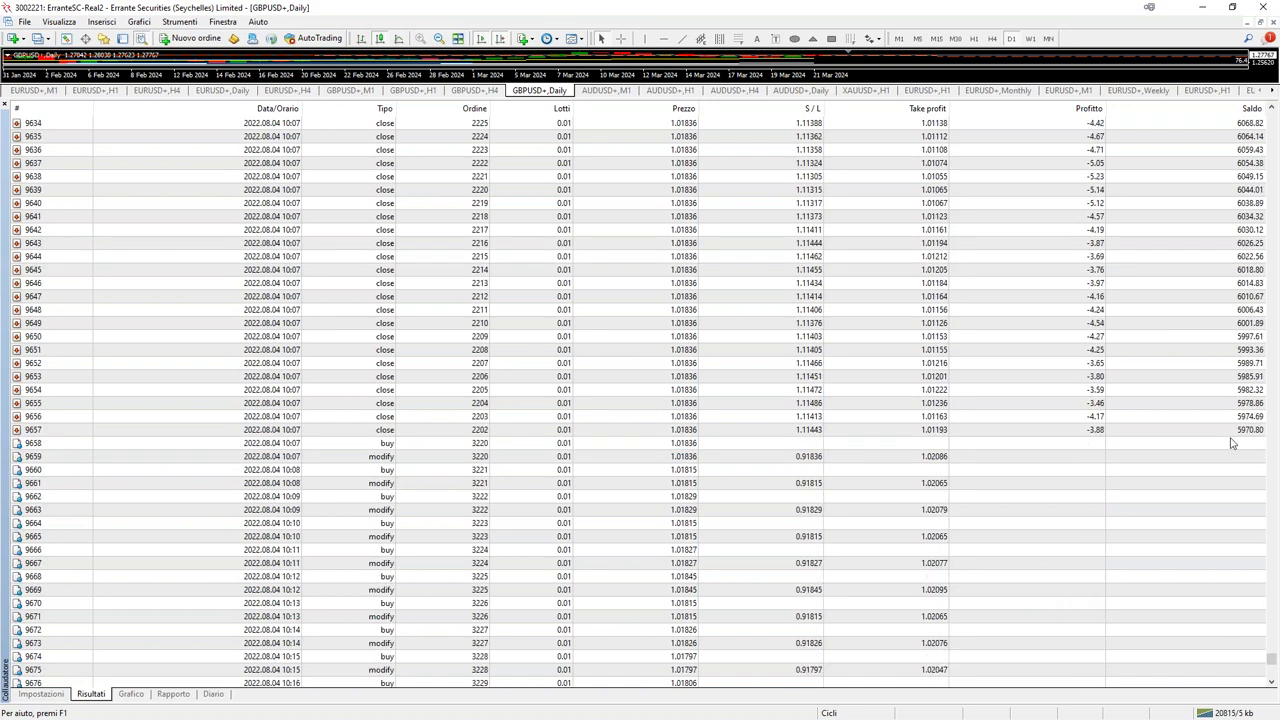
Highlight the buy order opened at 2022.08.04 10:08 and follow the buy orders after it up to 12:48.
left_click(1232, 443)
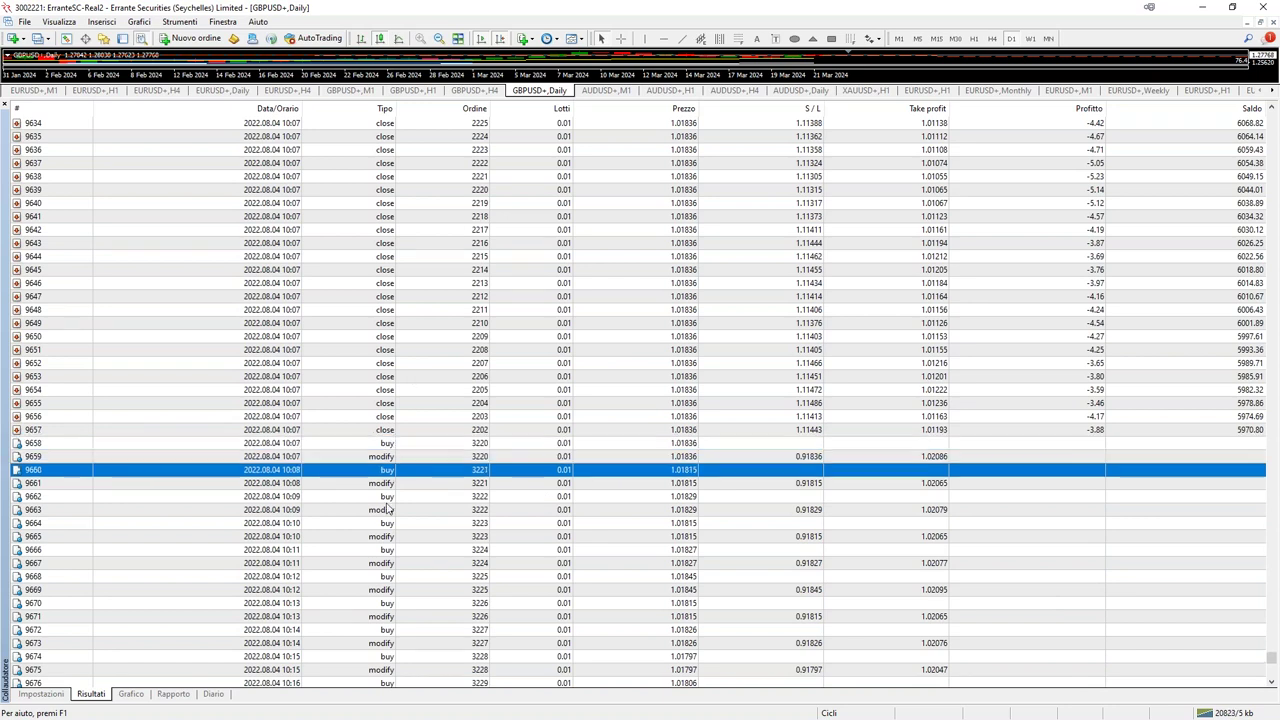
scroll(406, 534, "down", 9)
scroll(518, 544, "down", 20)
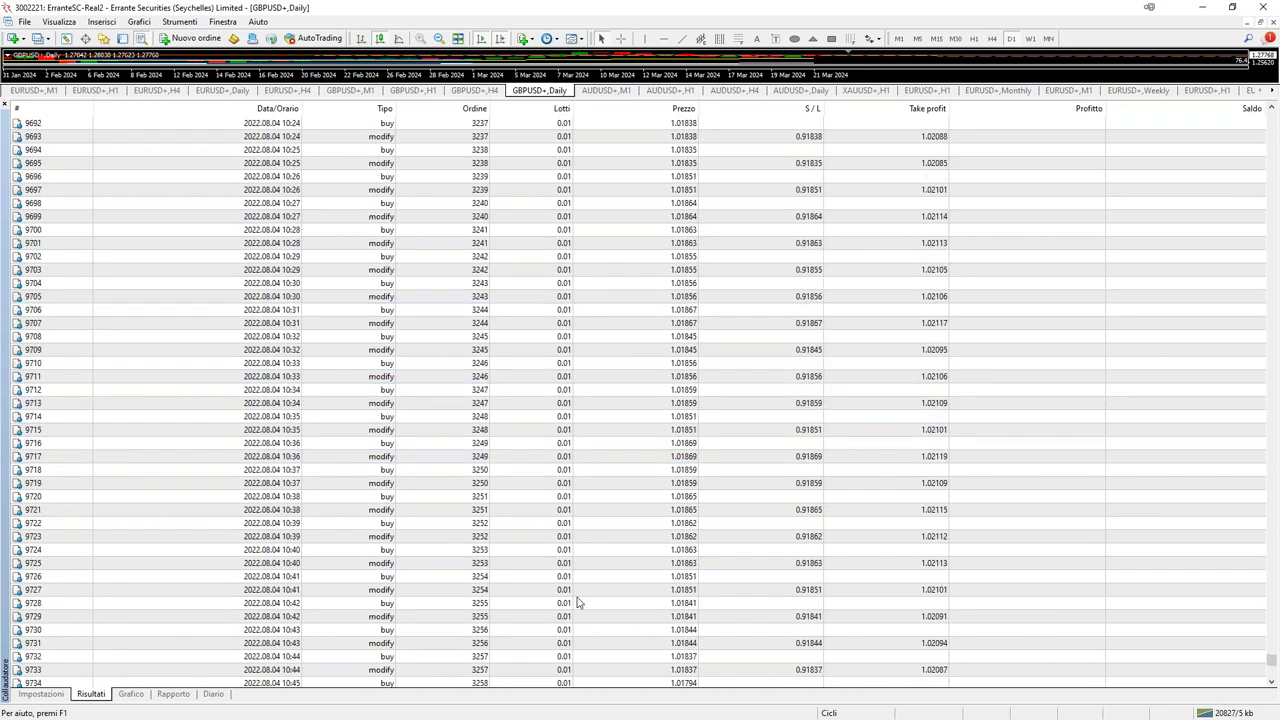
scroll(620, 626, "down", 20)
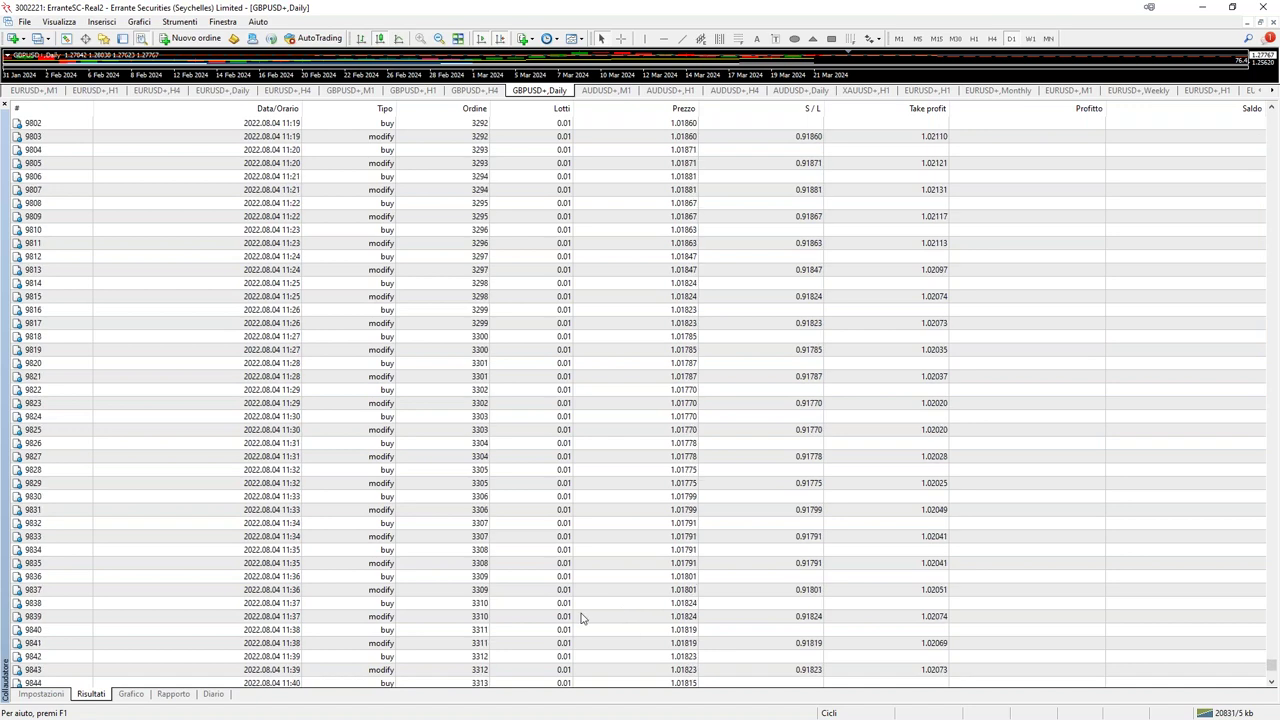
scroll(580, 620, "down", 20)
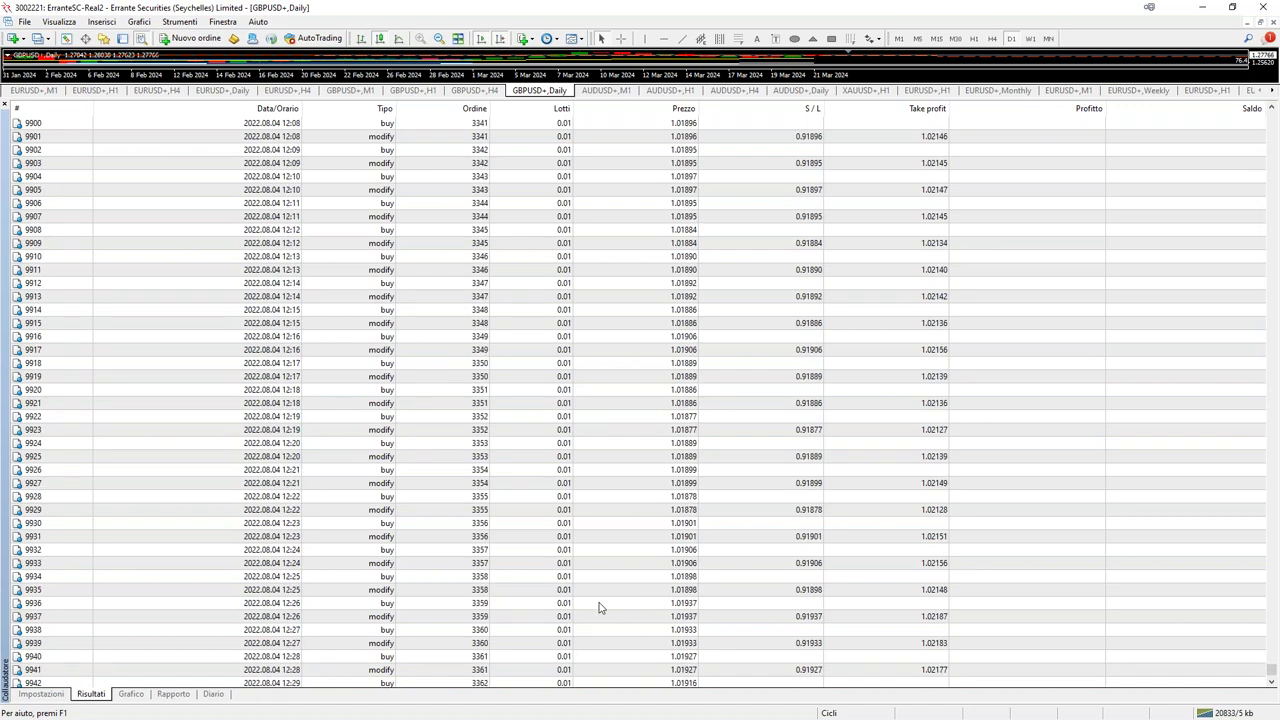
scroll(595, 622, "down", 5)
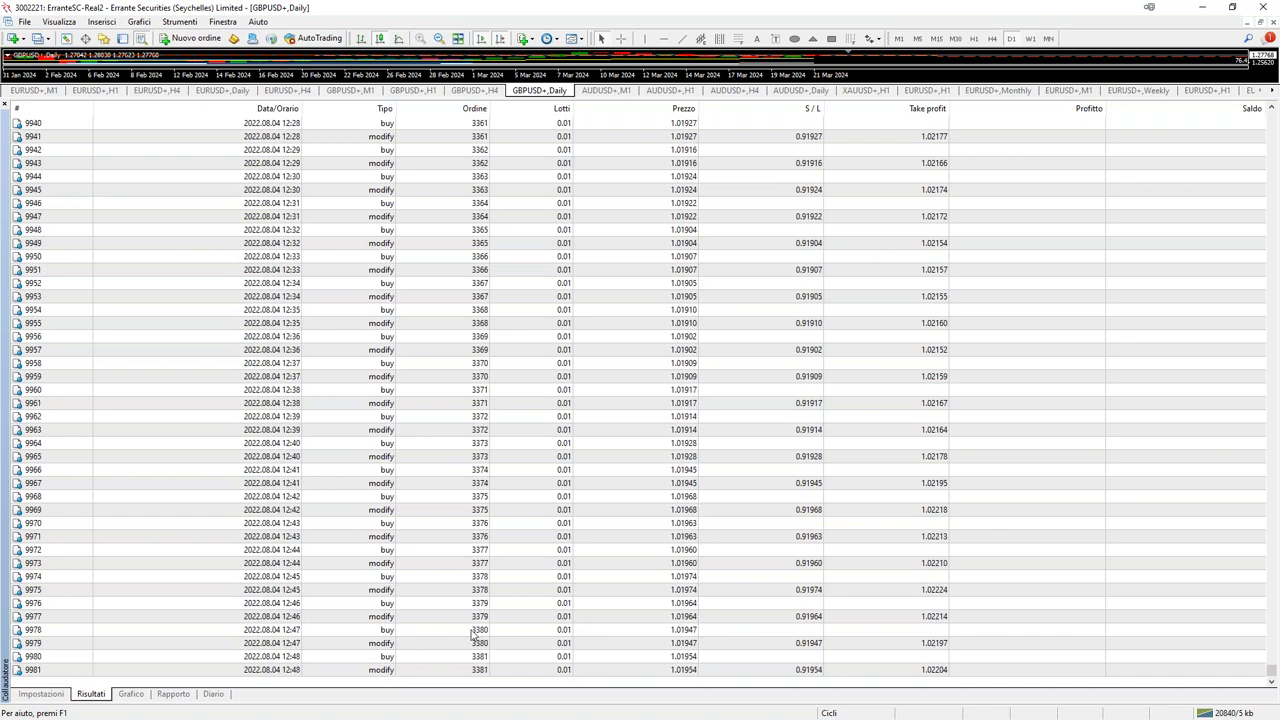
Check balance and equity on the graph, and follow the buy orders in the trade list from 2022.08.04 12:49 to 14:04.
left_click(131, 693)
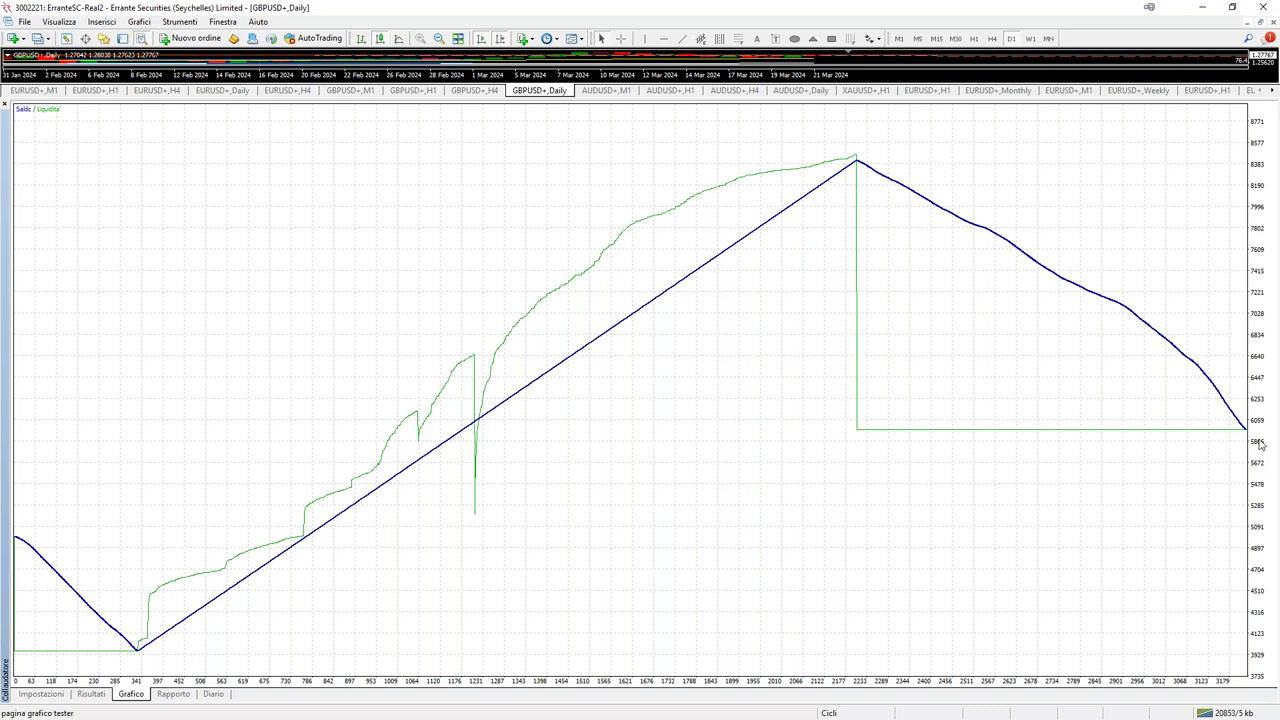
left_click(91, 693)
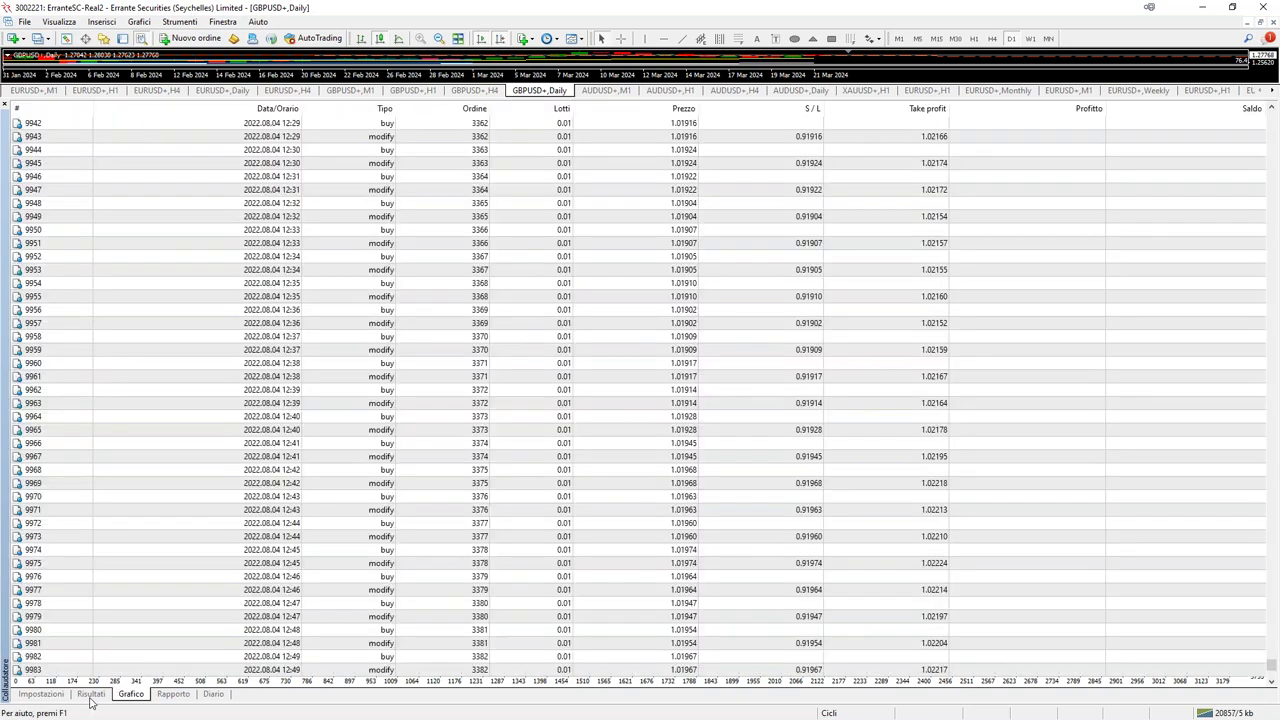
scroll(765, 585, "down", 20)
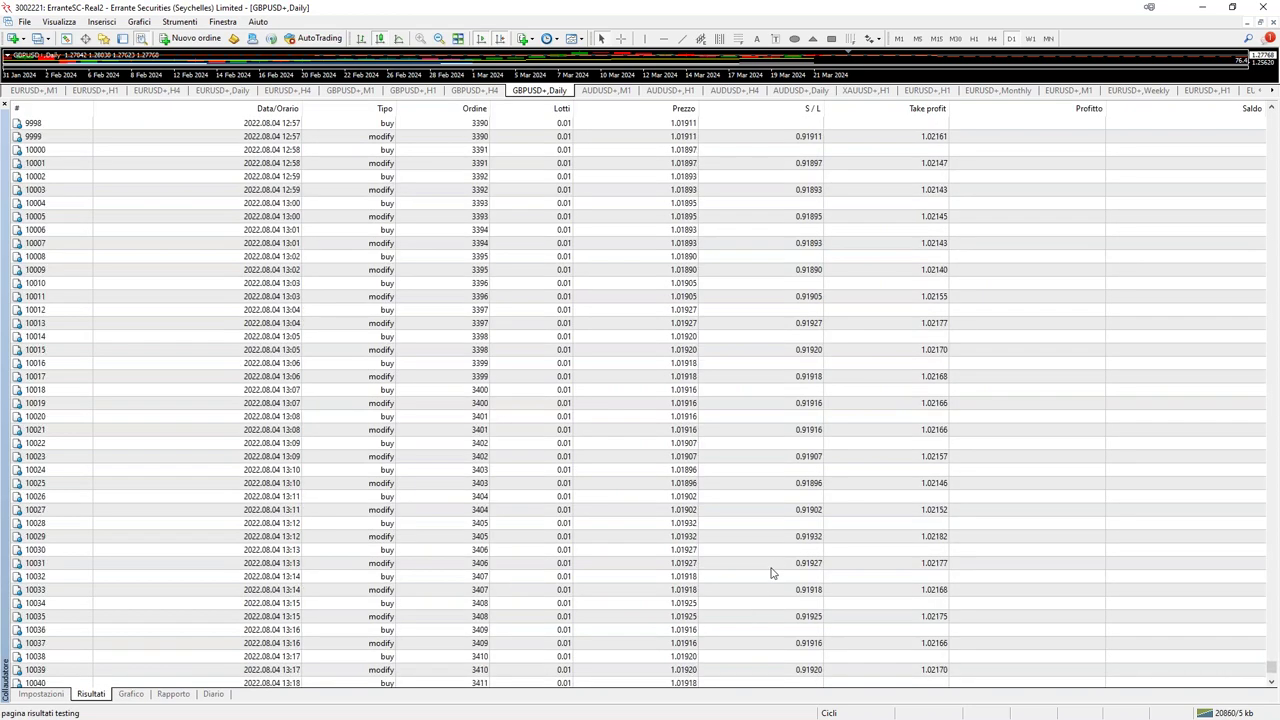
scroll(775, 568, "down", 13)
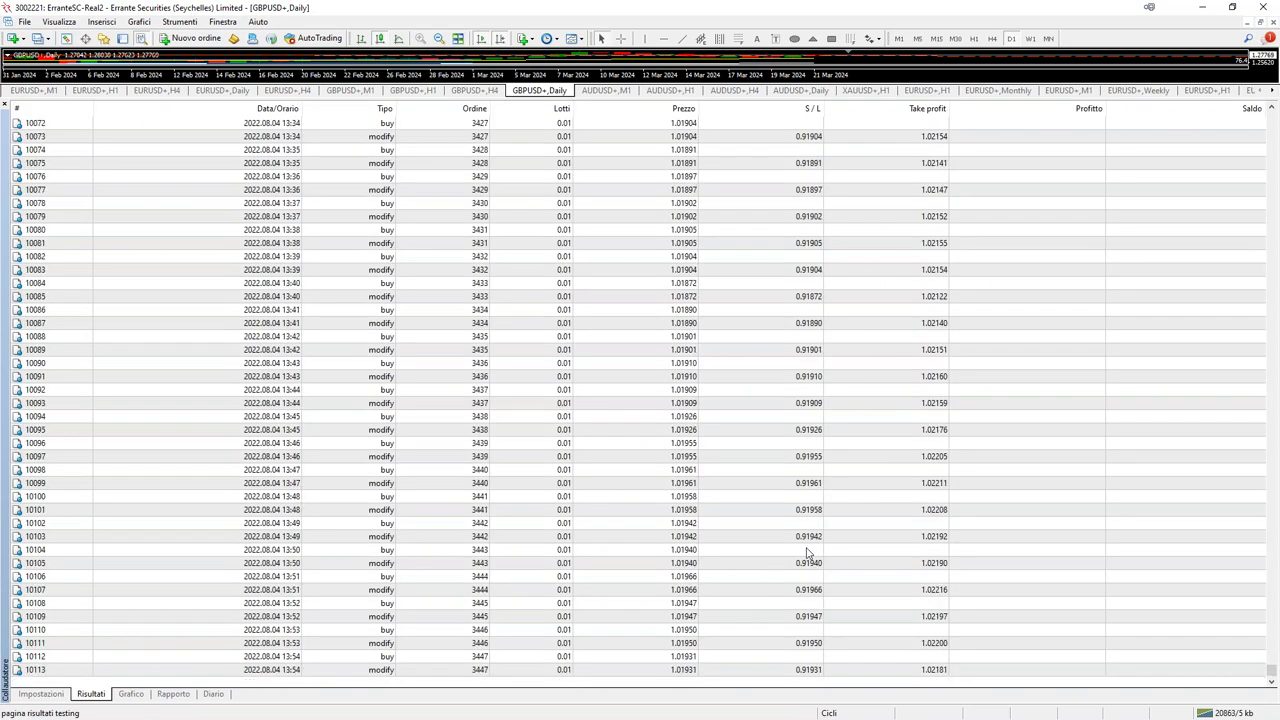
scroll(838, 551, "down", 1)
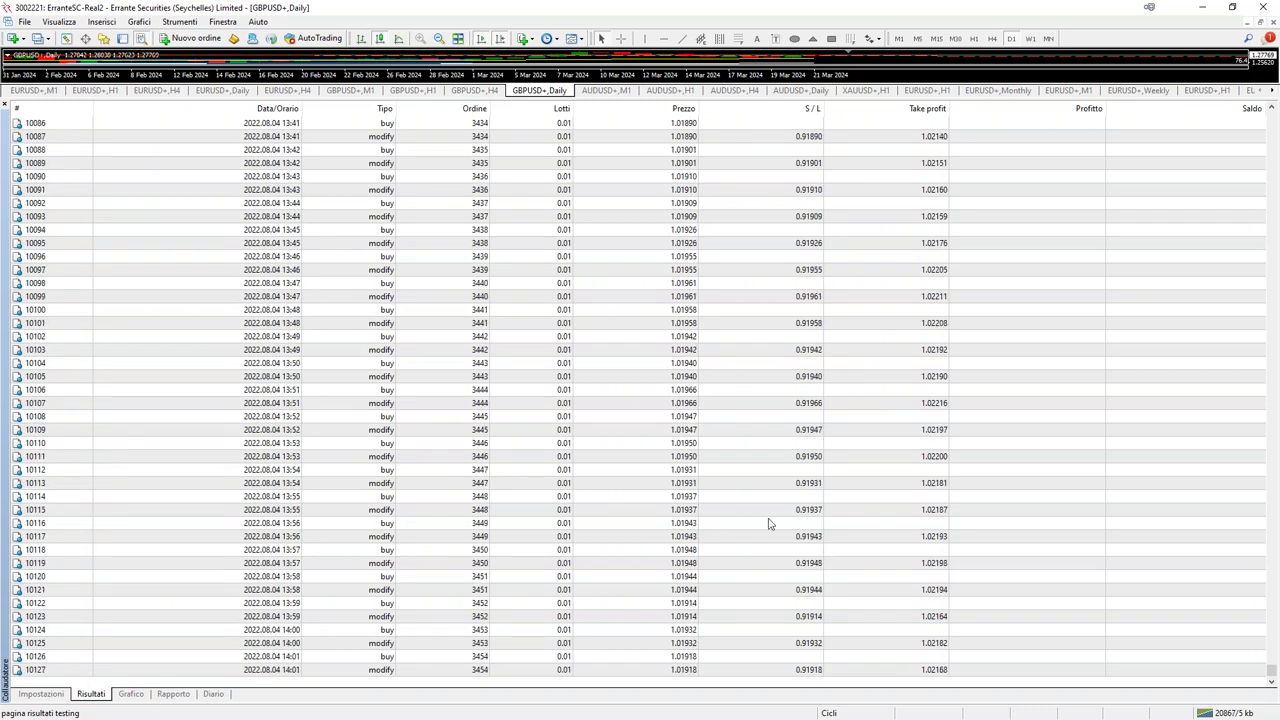
scroll(588, 503, "down", 1)
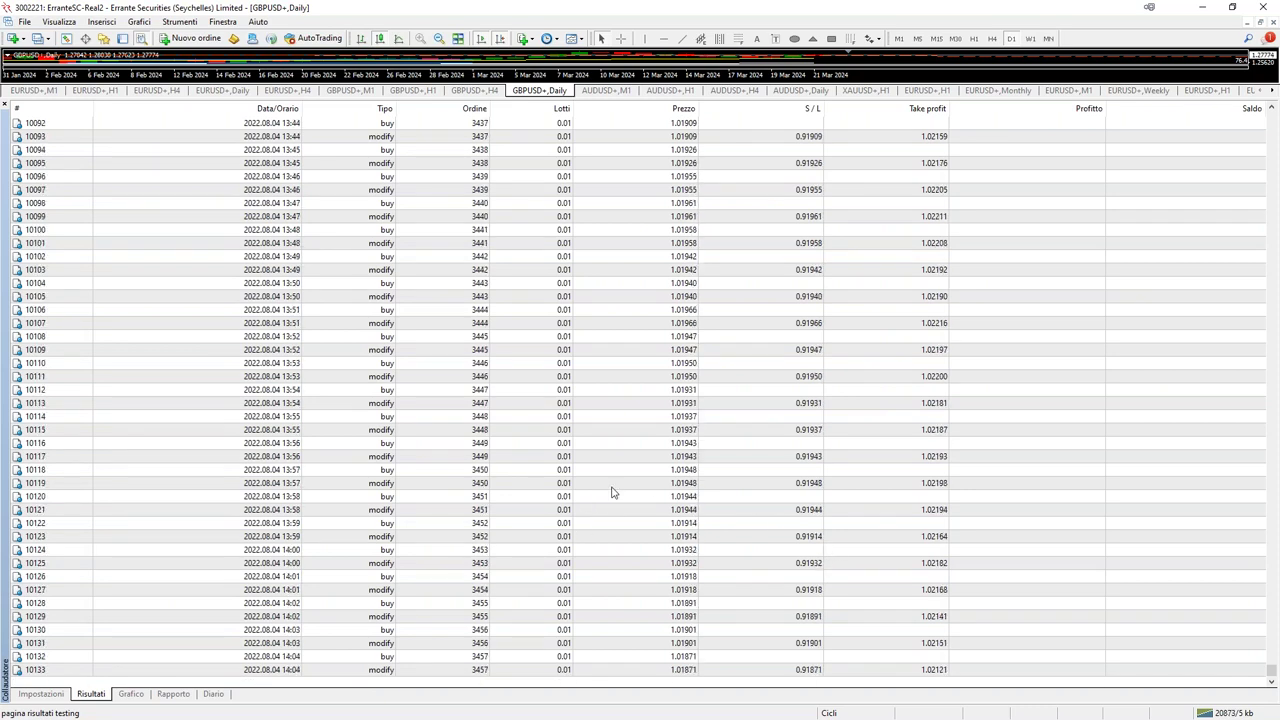
Highlight the order modification at 2022.08.04 14:06 and examine the buy orders after it up to 14:13.
scroll(613, 492, "down", 2)
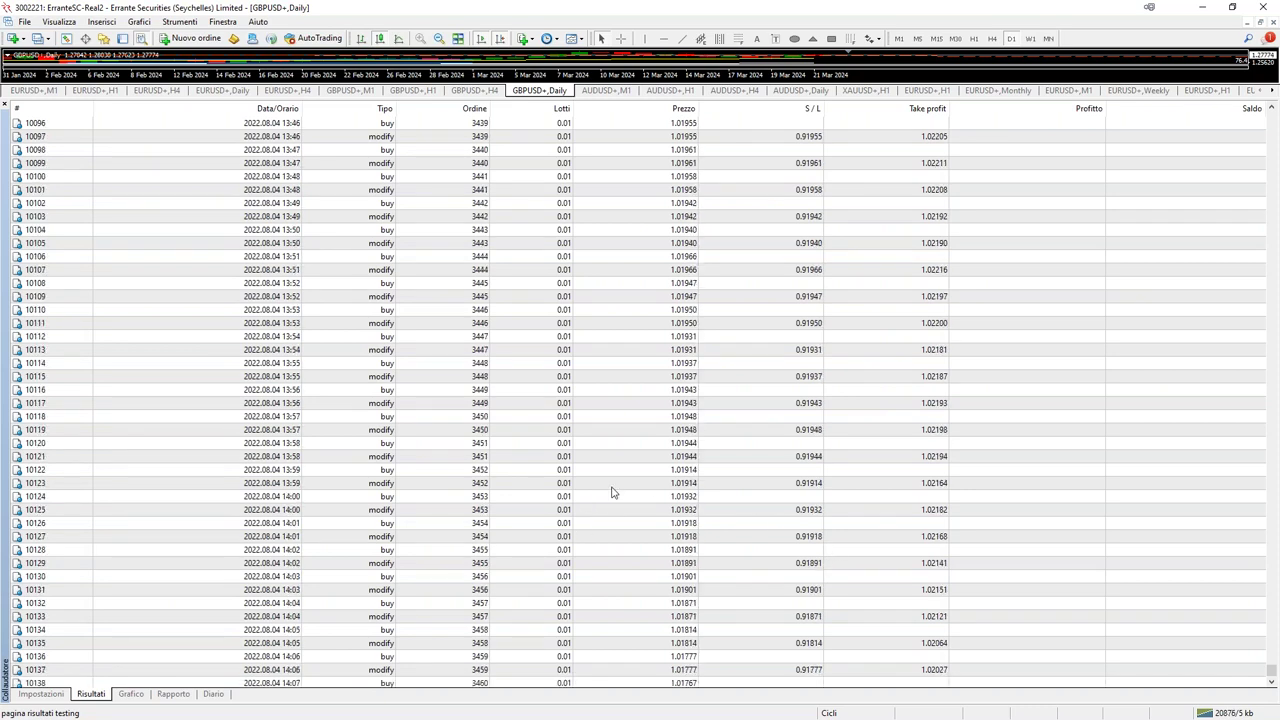
scroll(700, 515, "down", 1)
left_click(815, 620)
scroll(815, 625, "down", 5)
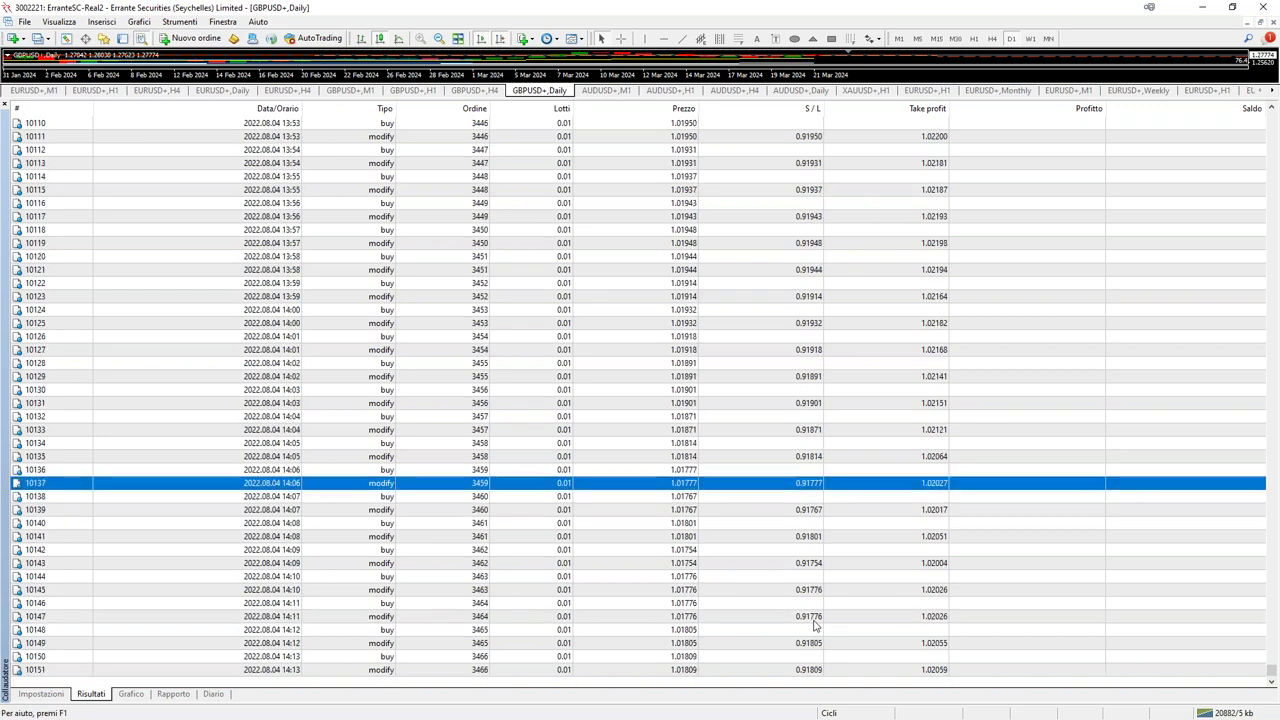
Follow the buy orders after 2022.08.04 14:13 and highlight the order modification at 14:44.
scroll(815, 625, "down", 4)
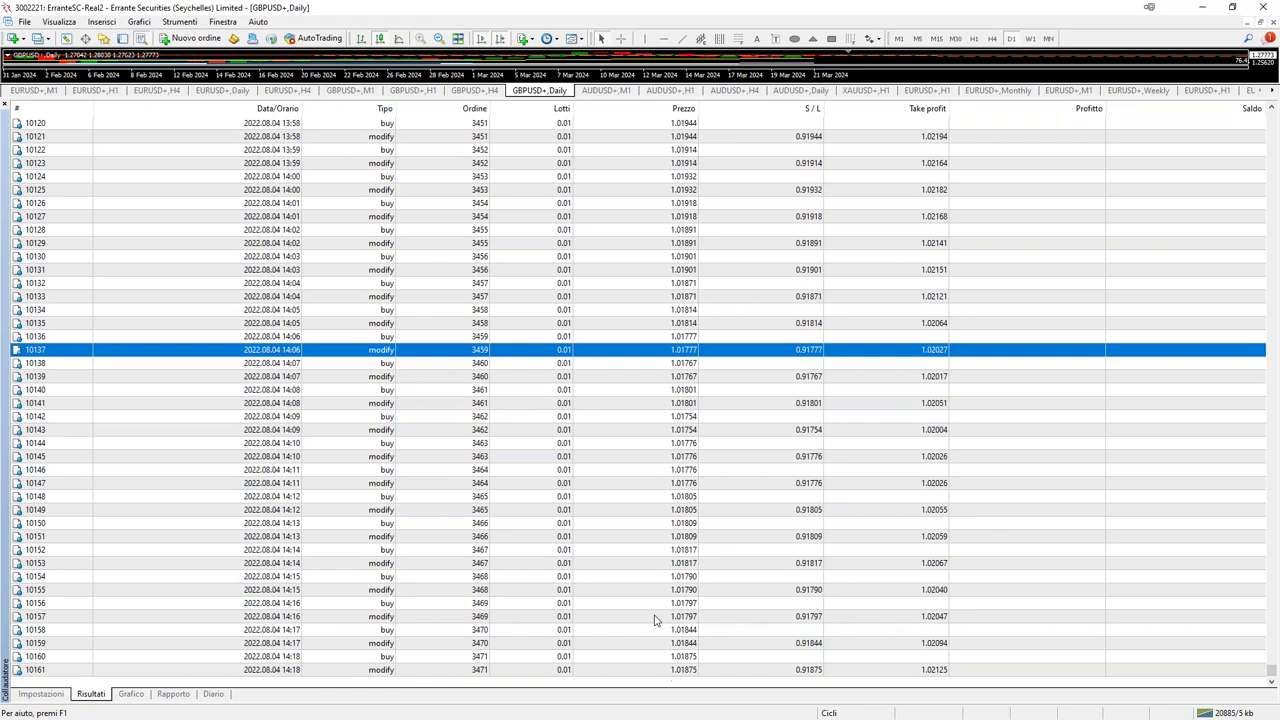
scroll(650, 620, "down", 4)
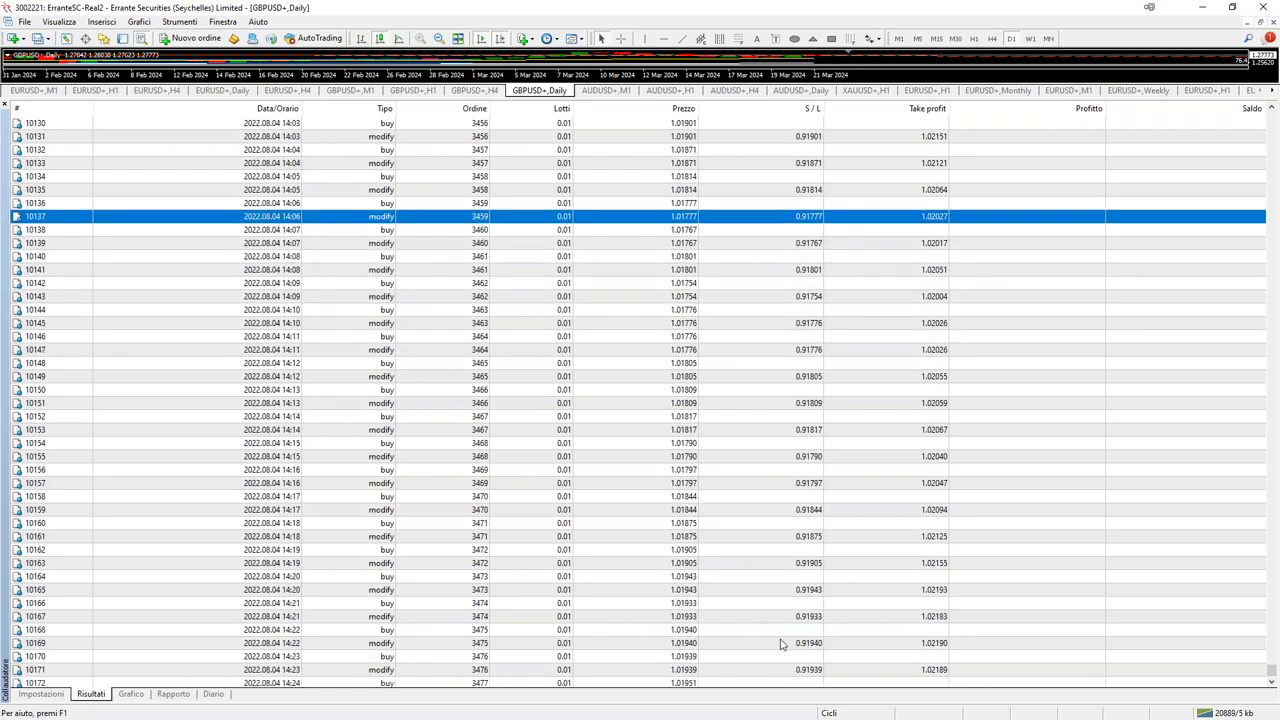
scroll(780, 658, "down", 4)
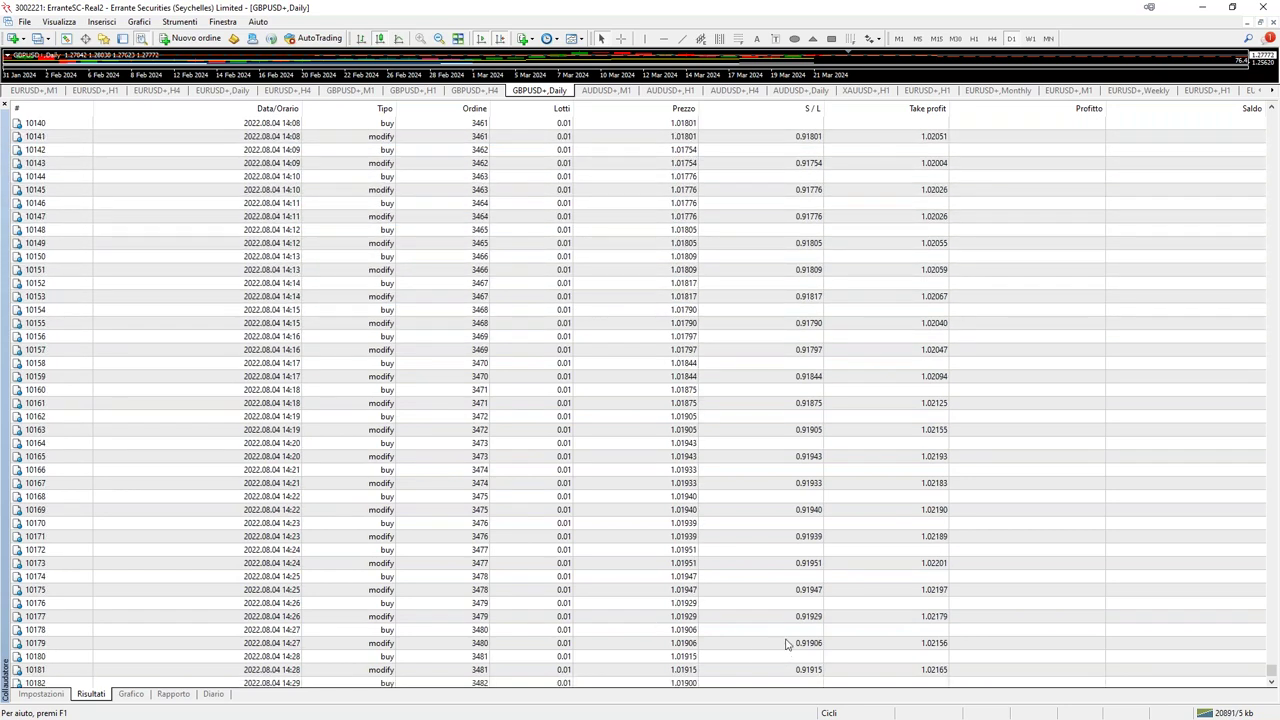
scroll(800, 667, "down", 2)
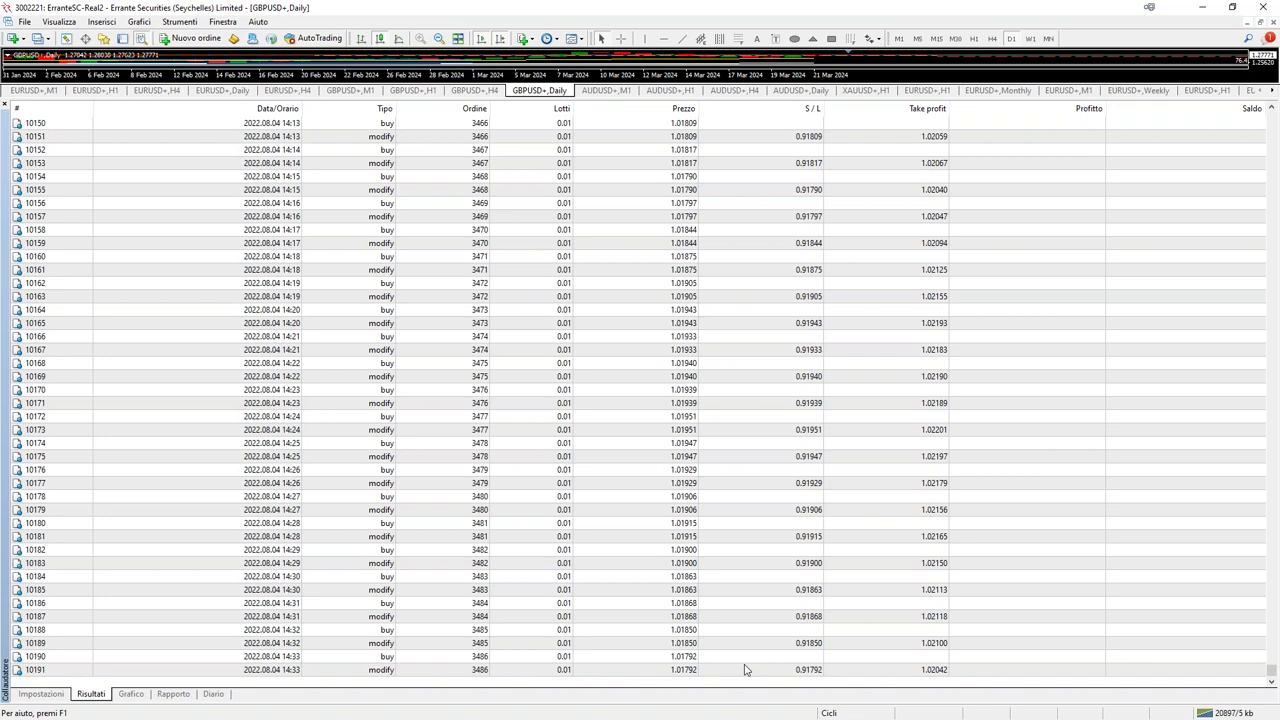
scroll(740, 682, "down", 5)
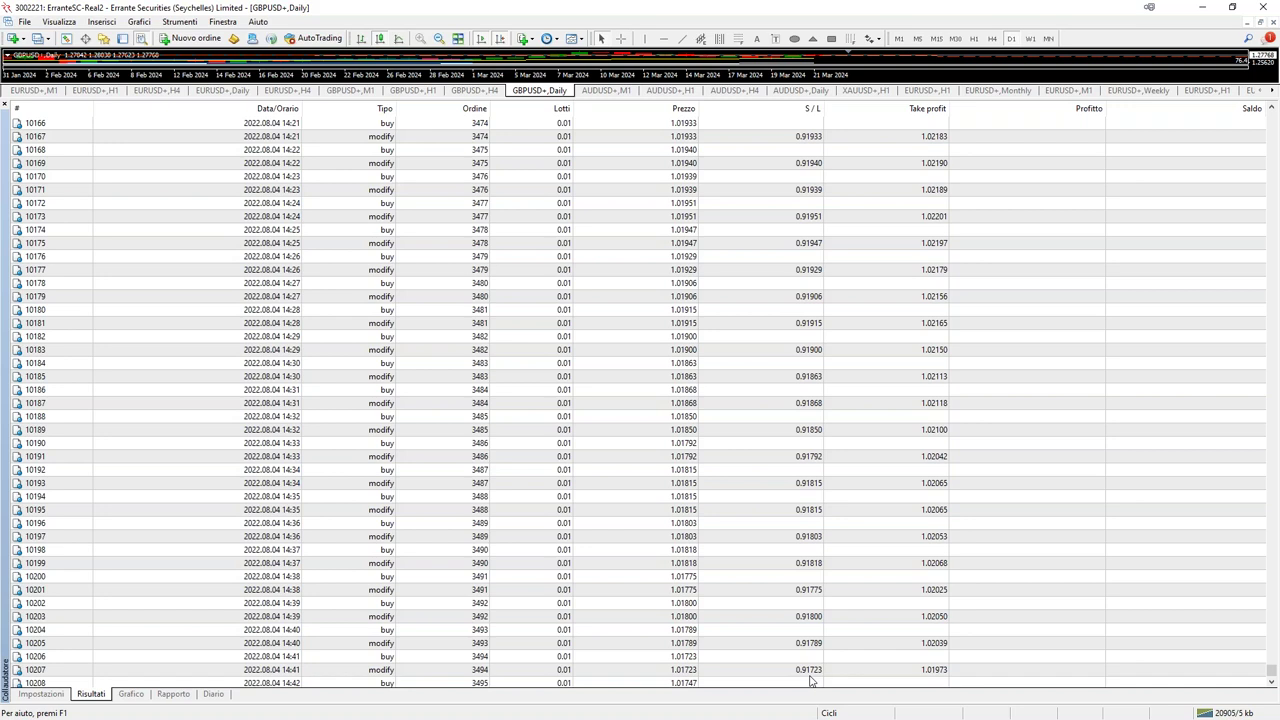
left_click(900, 681)
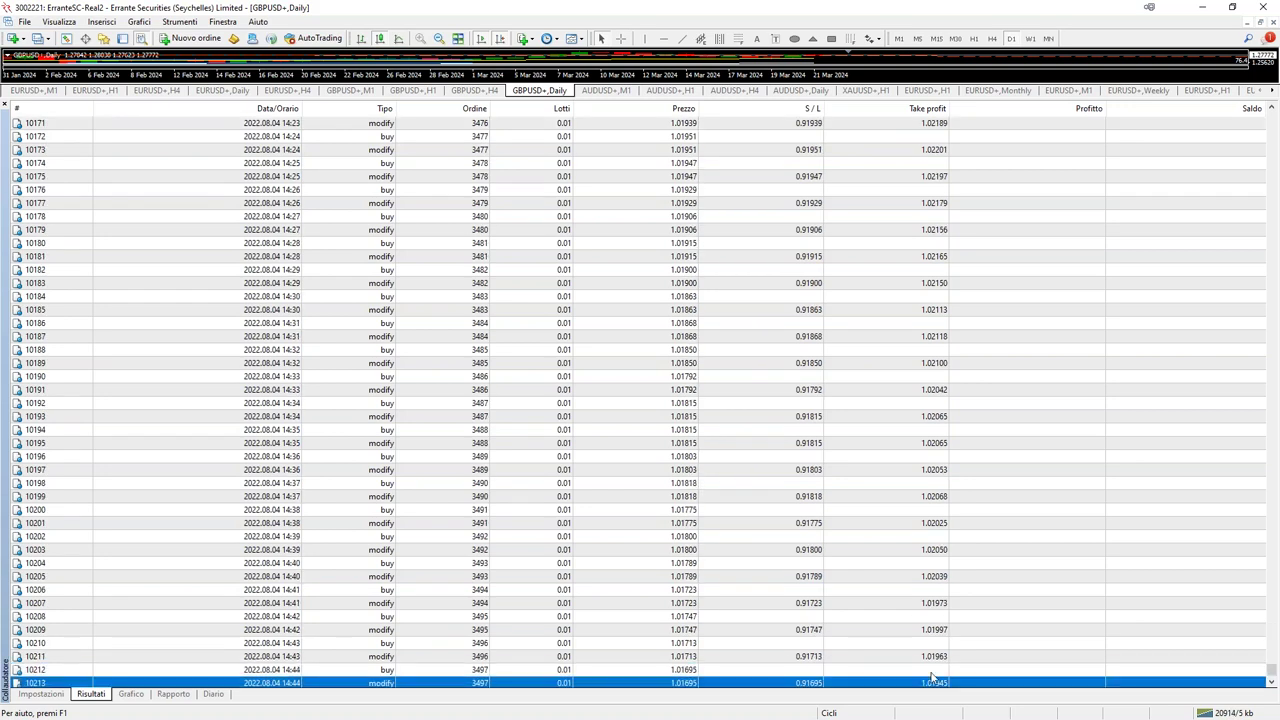
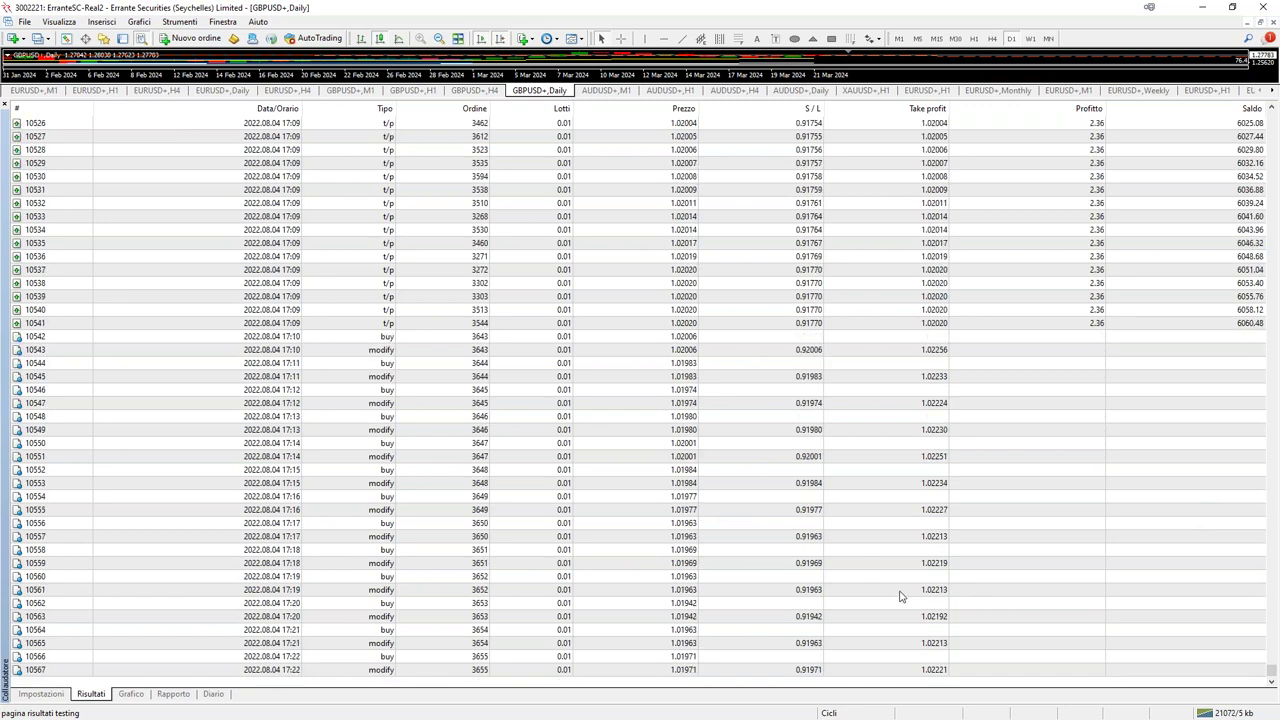
Check balance and equity on the graph, and highlight the last take-profit closures at 2022.08.04 17:55, 17:57 and 17:59.
left_click(130, 693)
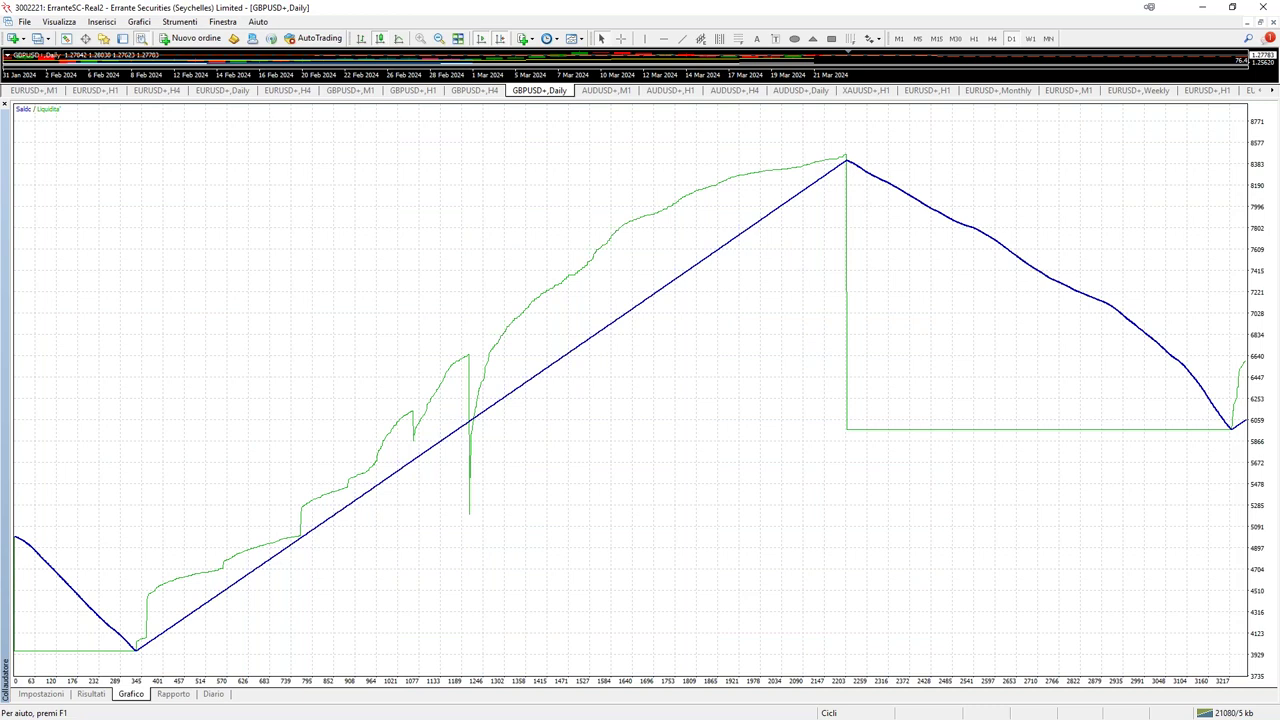
left_click(82, 694)
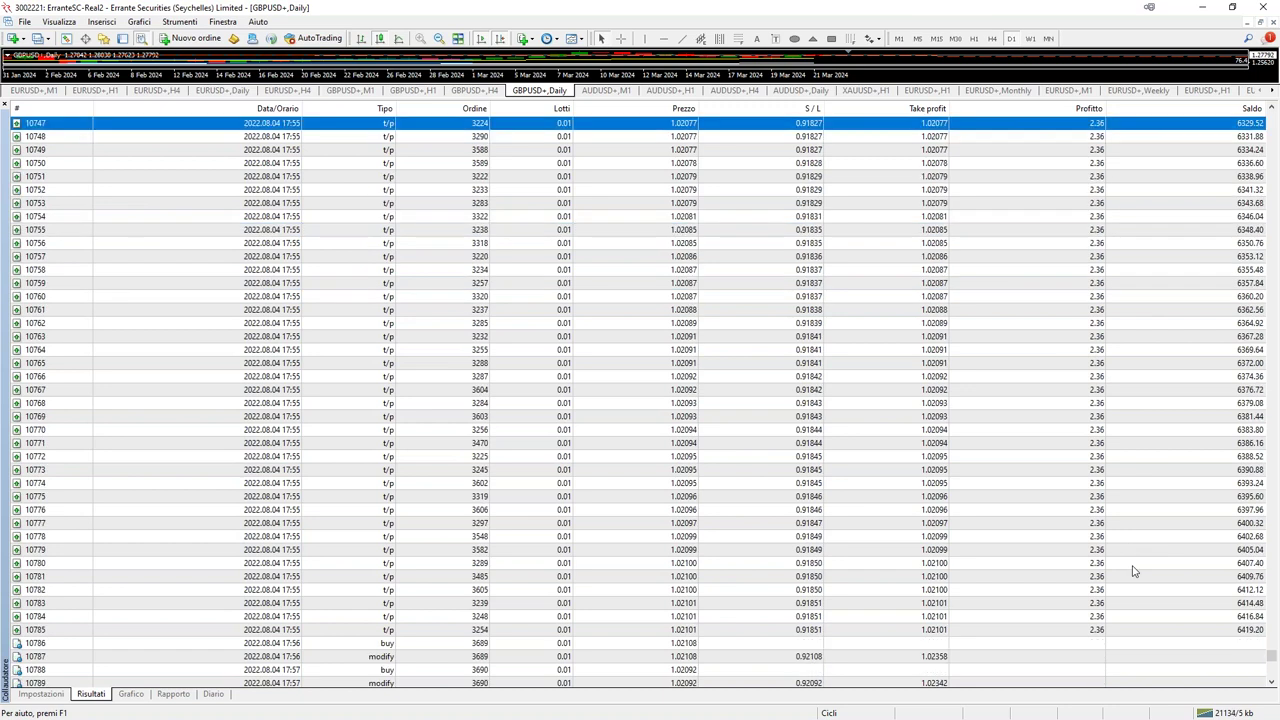
left_click(1215, 474)
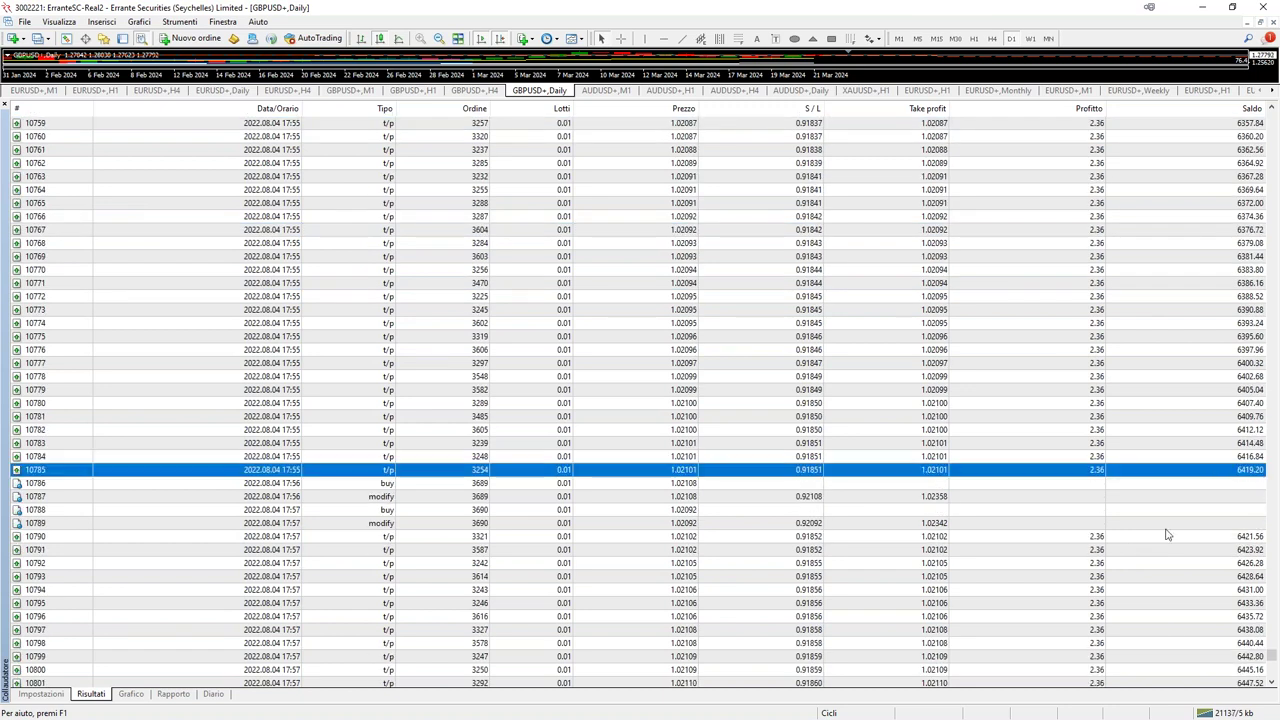
left_click(1167, 590)
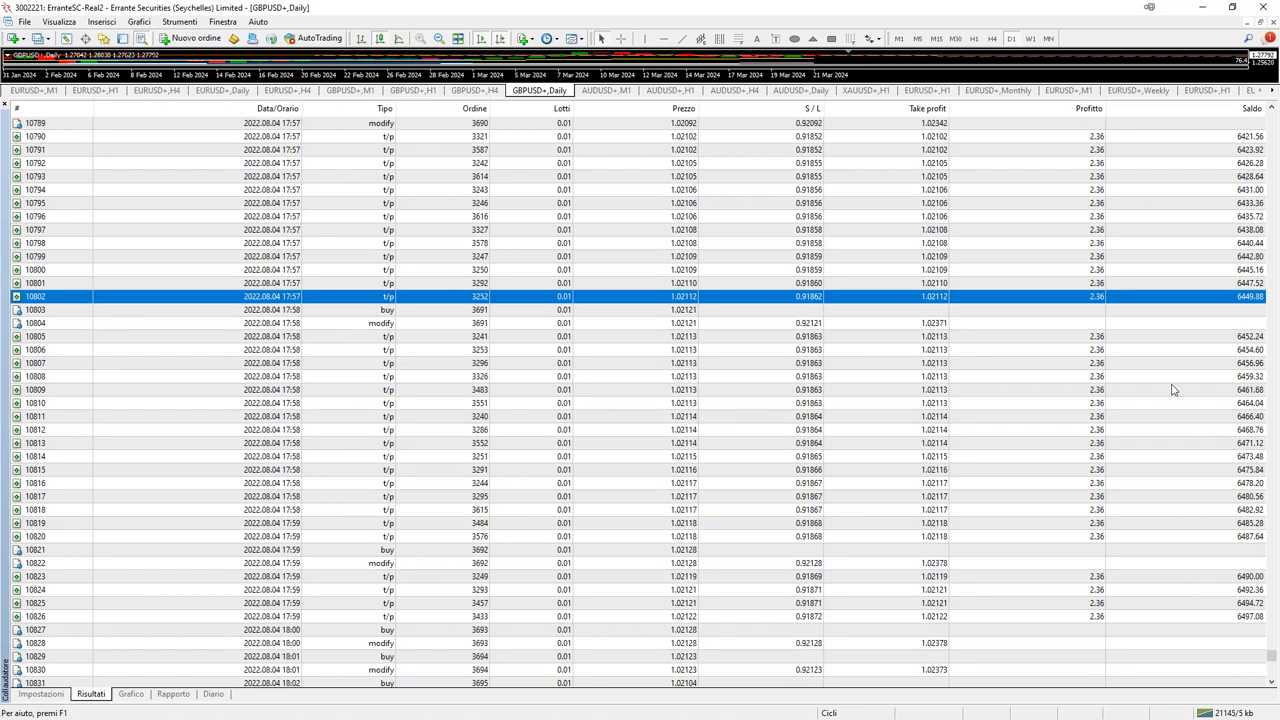
left_click(1207, 620)
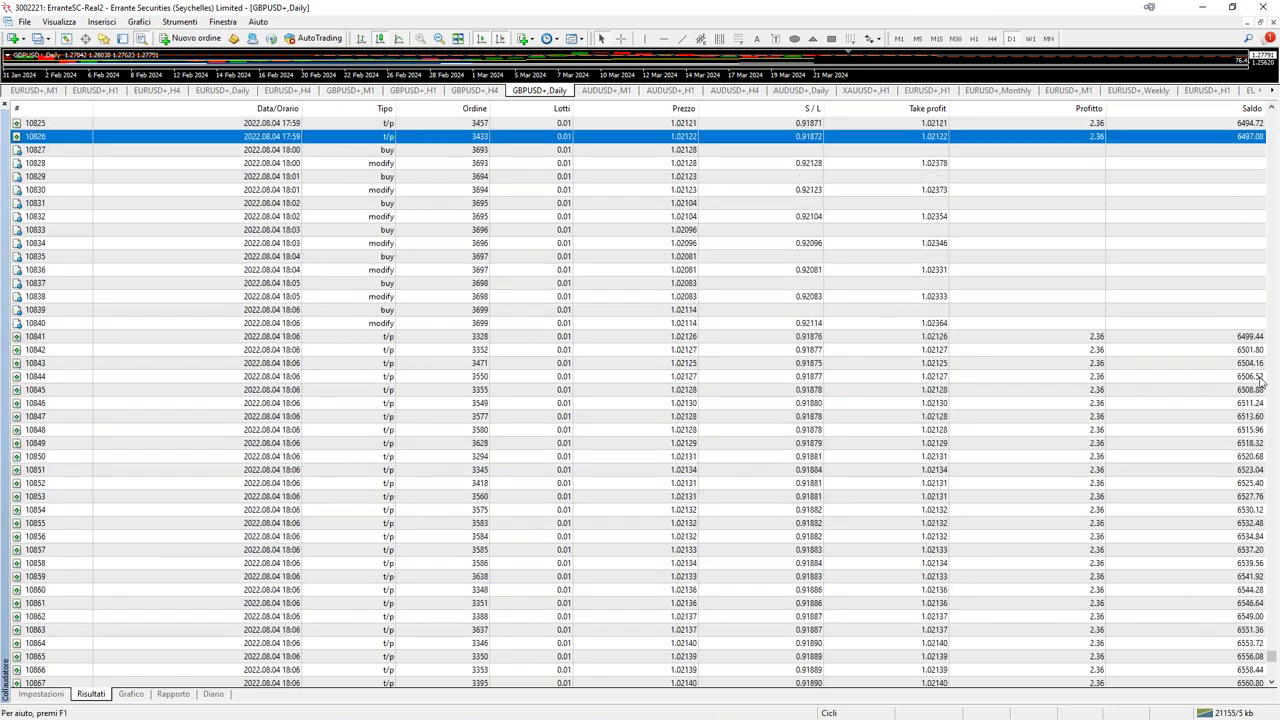
Highlight the first take-profit closure at 2022.08.04 18:06 and examine all closures at that time down to the last one.
left_click(467, 352)
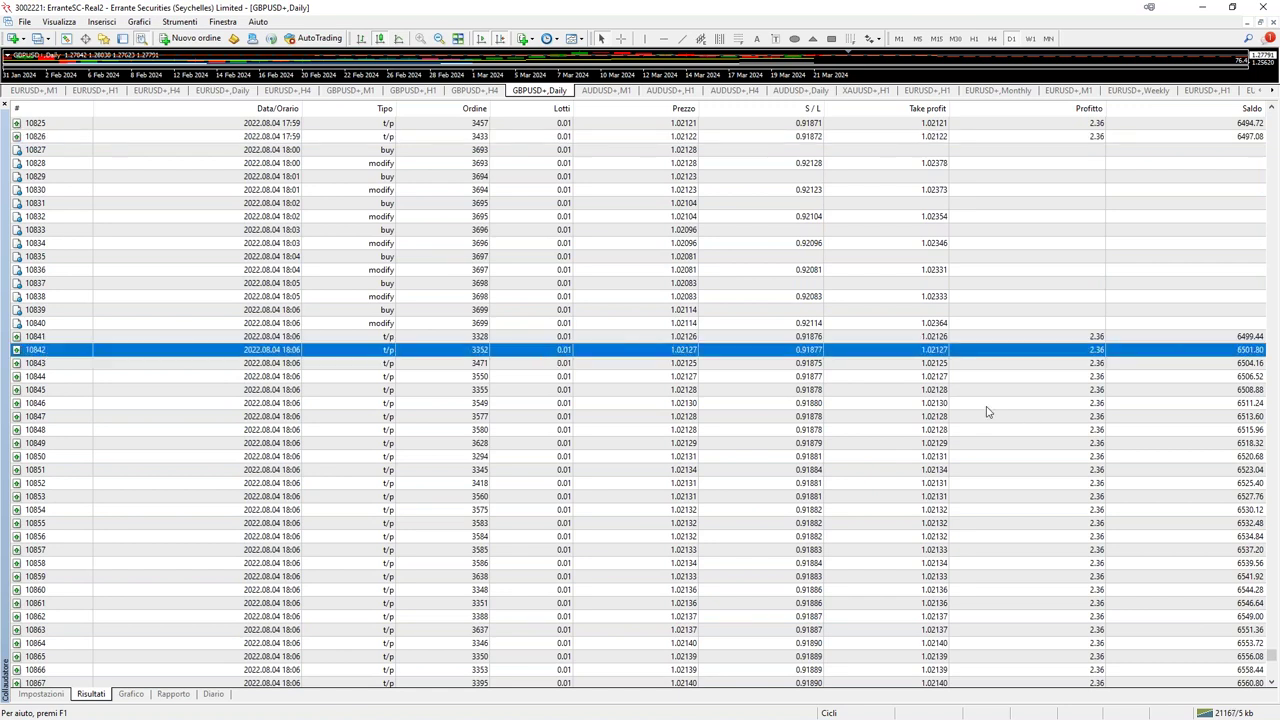
left_click(1155, 337)
scroll(1204, 503, "down", 13)
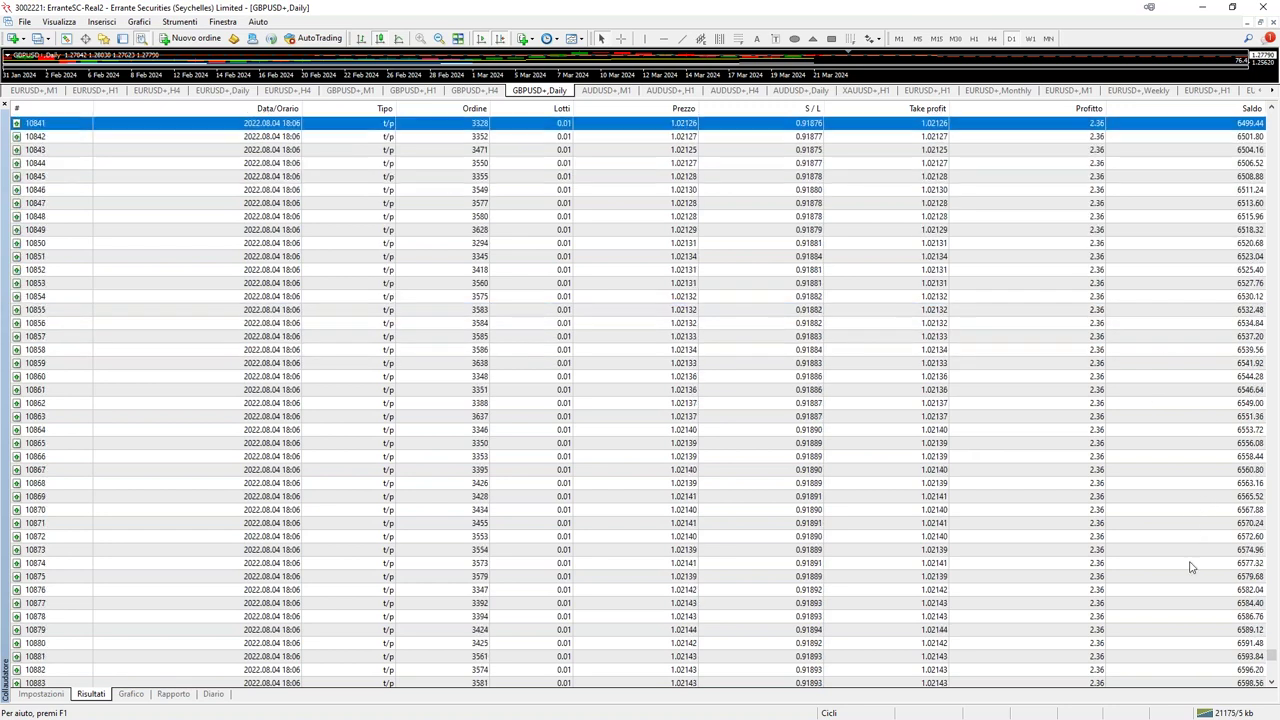
scroll(1176, 622, "down", 20)
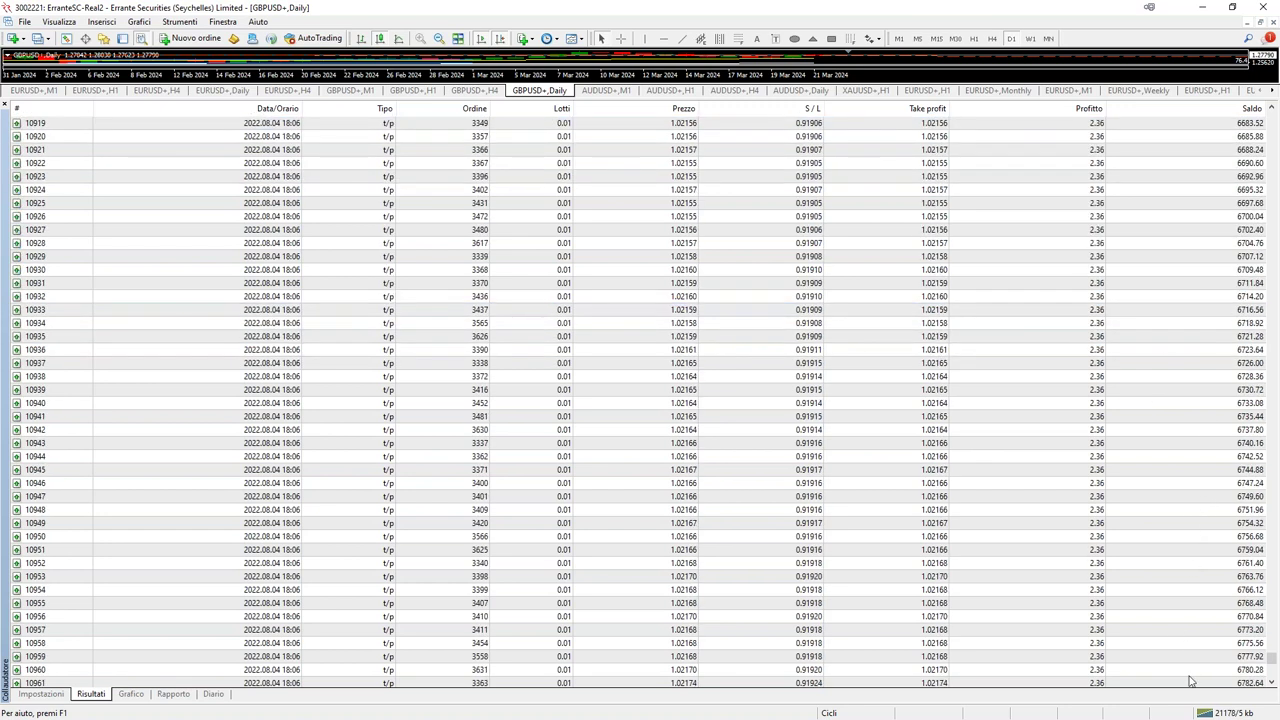
scroll(1197, 674, "down", 16)
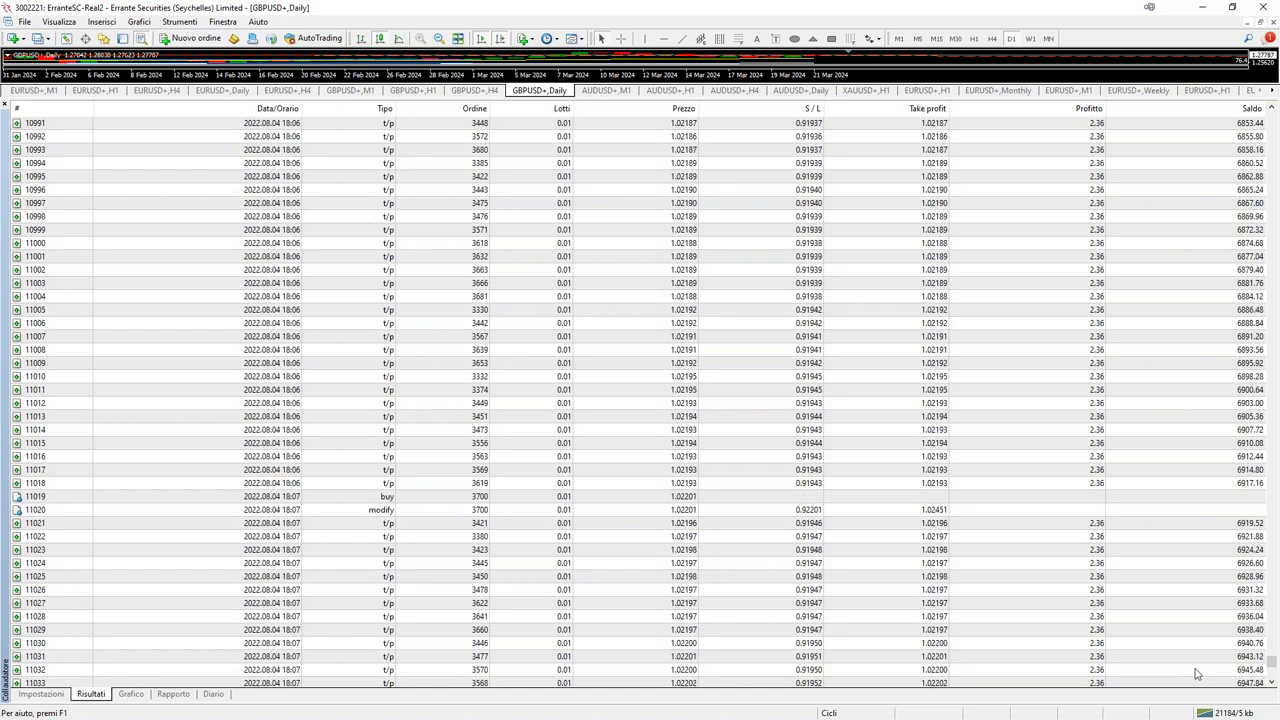
left_click(1211, 323)
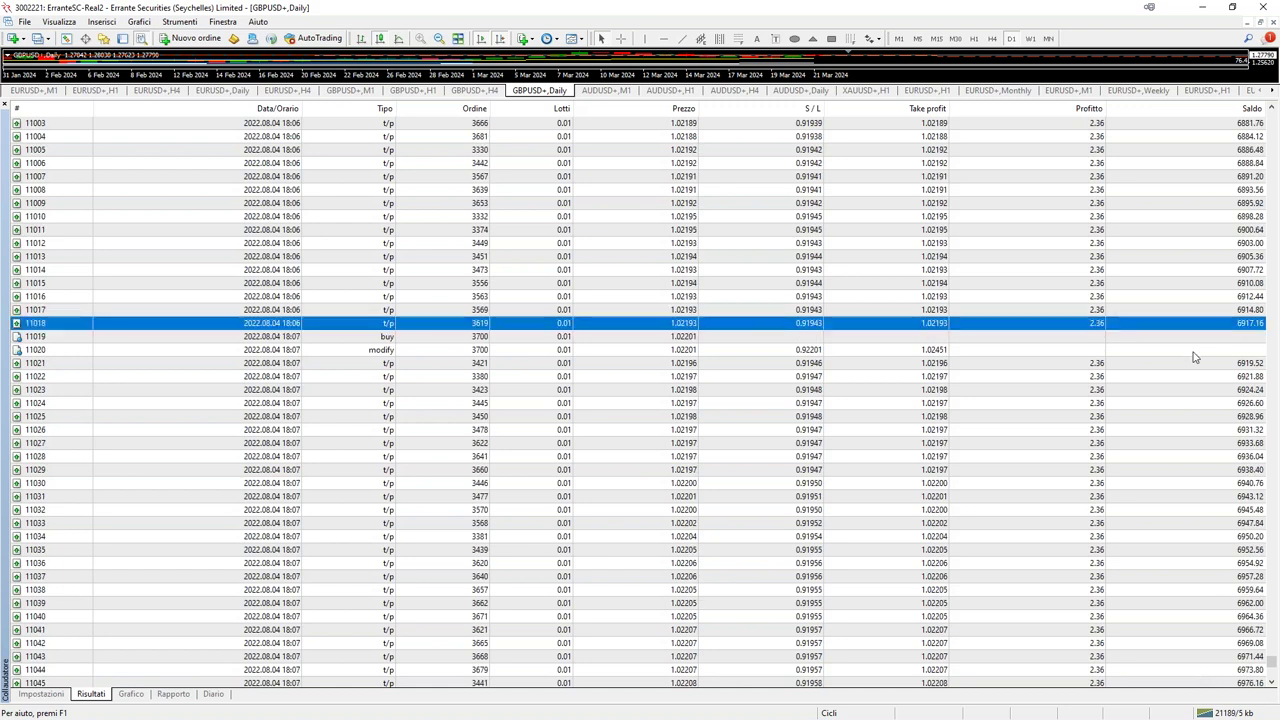
Examine the take-profit closures from 2022.08.04 18:07 onwards, highlighting the last ones at 18:17 and 18:20.
scroll(1190, 480, "down", 7)
scroll(1157, 584, "down", 17)
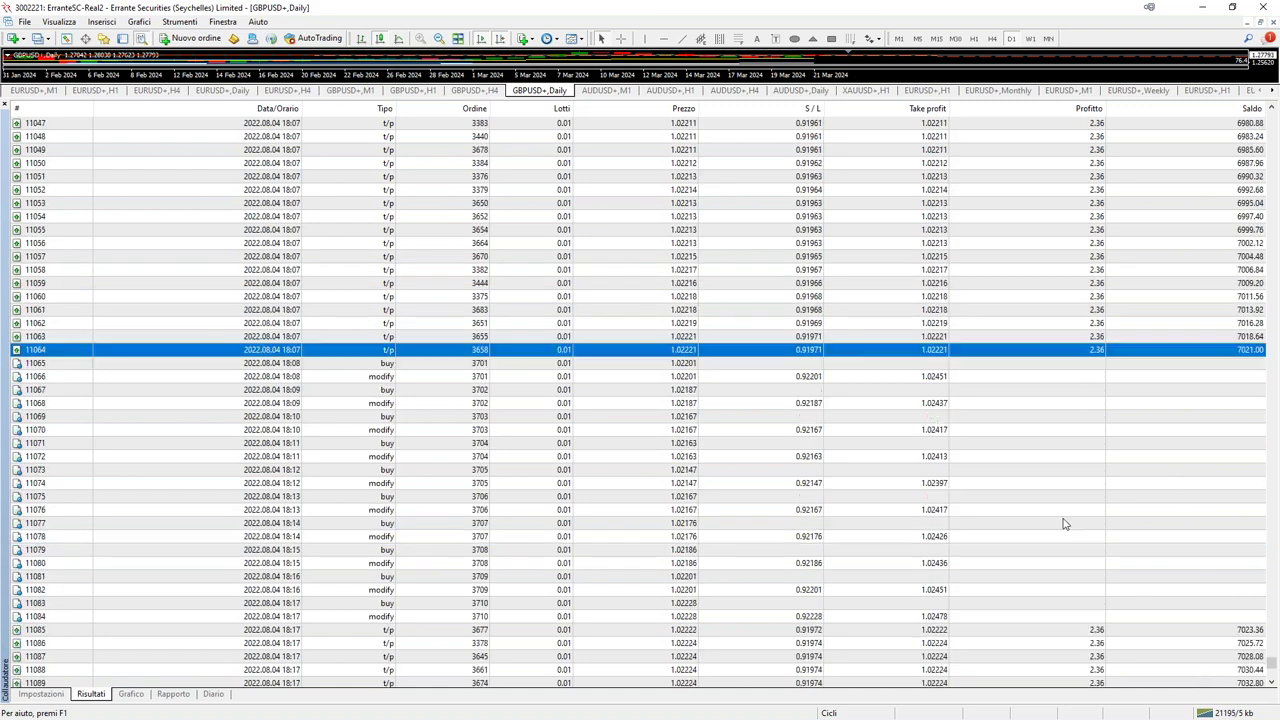
left_click(1181, 430)
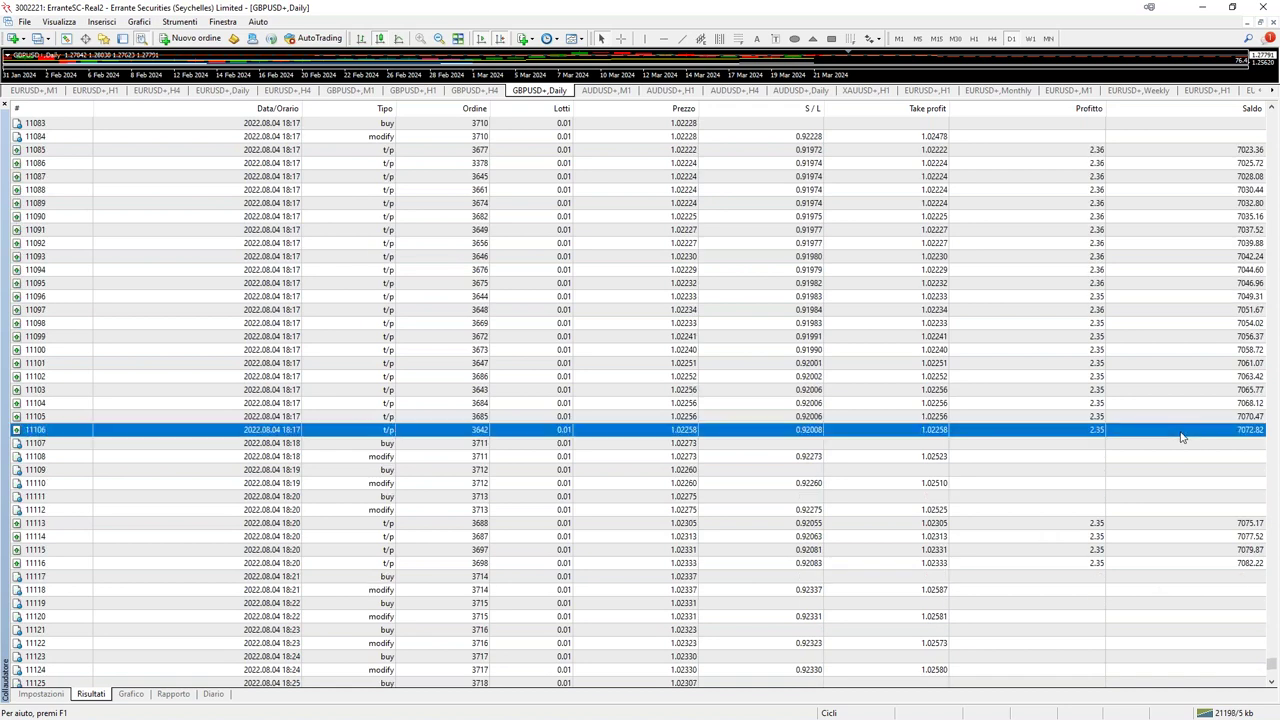
scroll(1181, 457, "down", 2)
left_click(1186, 484)
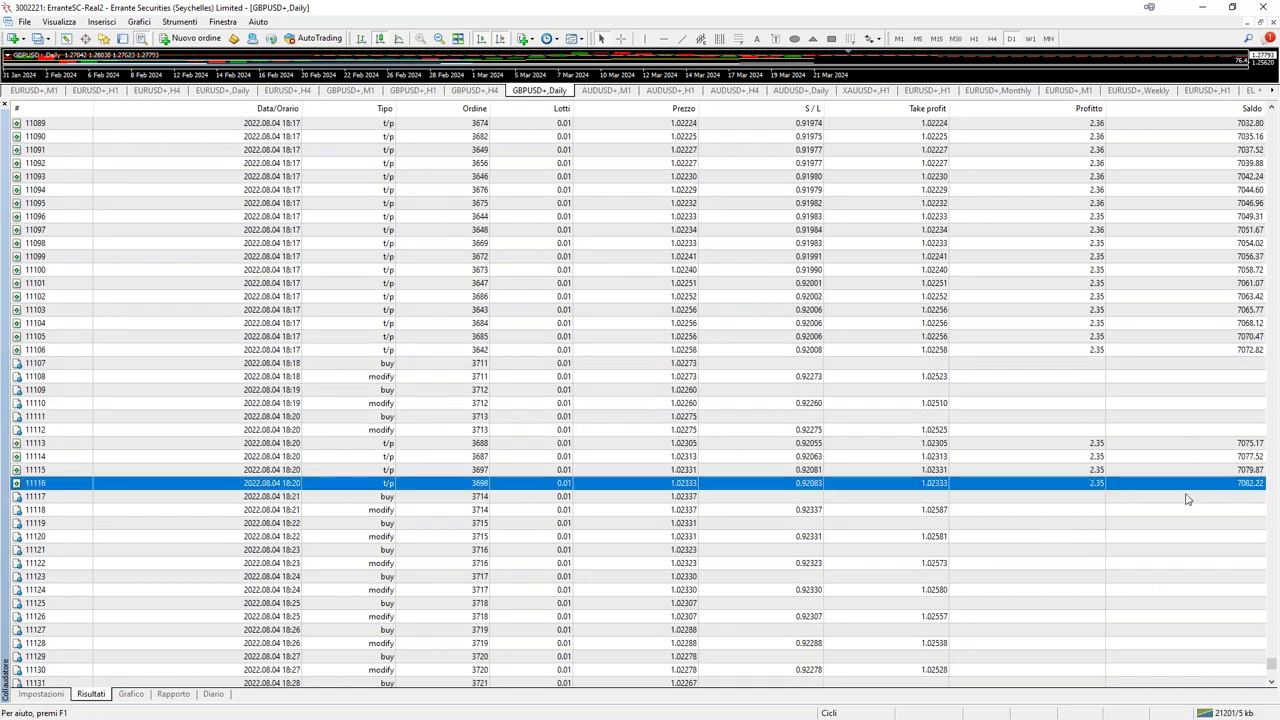
Follow the trades from 2022.08.04 18:21 to 19:53 and check balance and equity on the graph.
scroll(1187, 499, "down", 13)
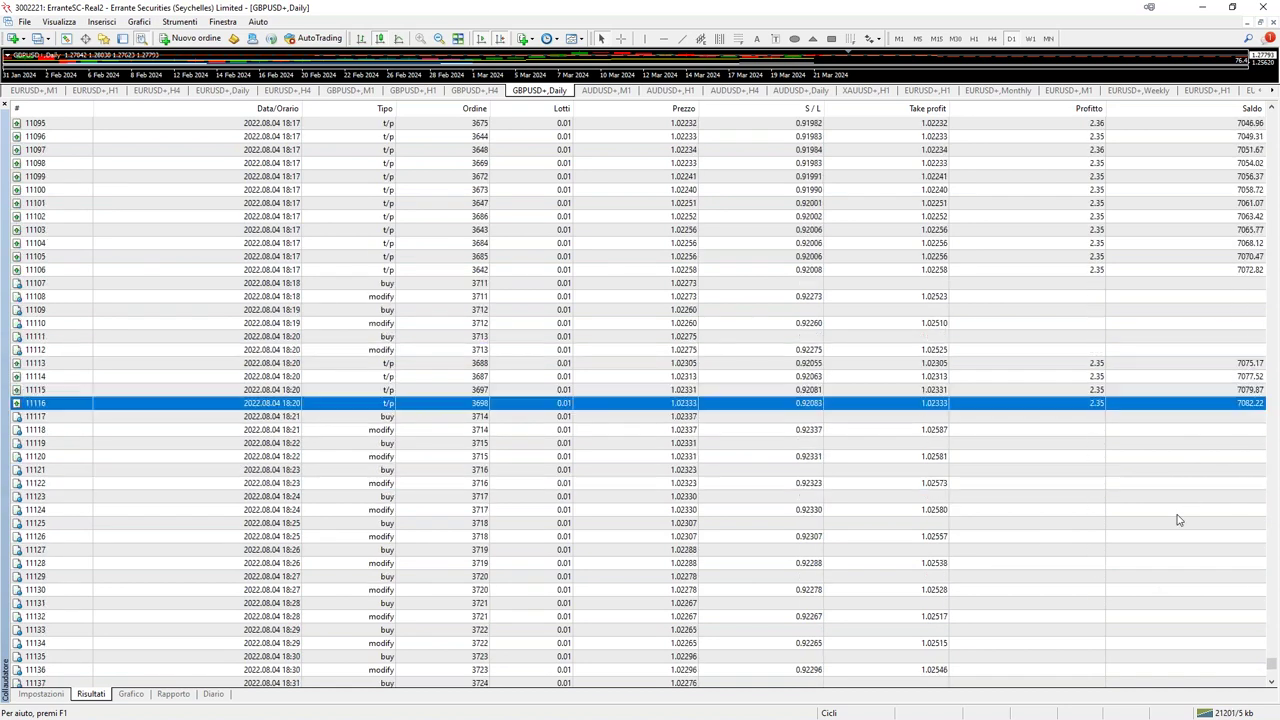
scroll(1040, 531, "down", 20)
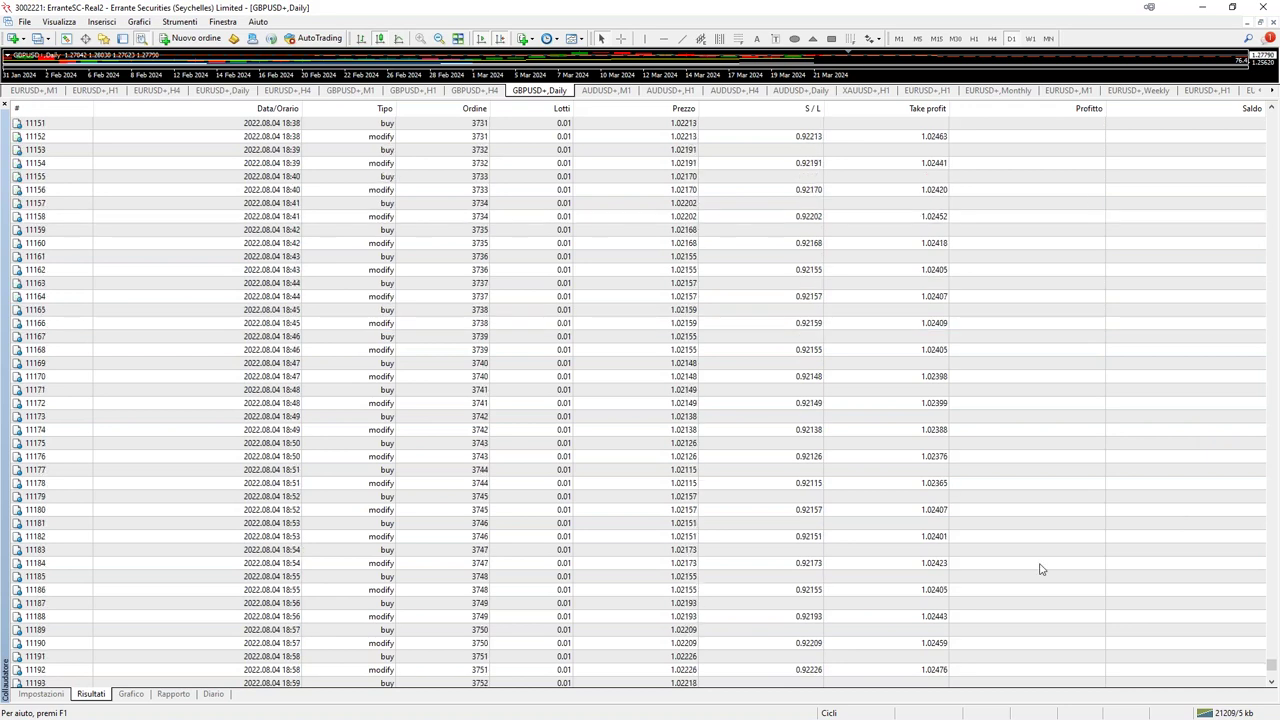
scroll(1060, 590, "down", 20)
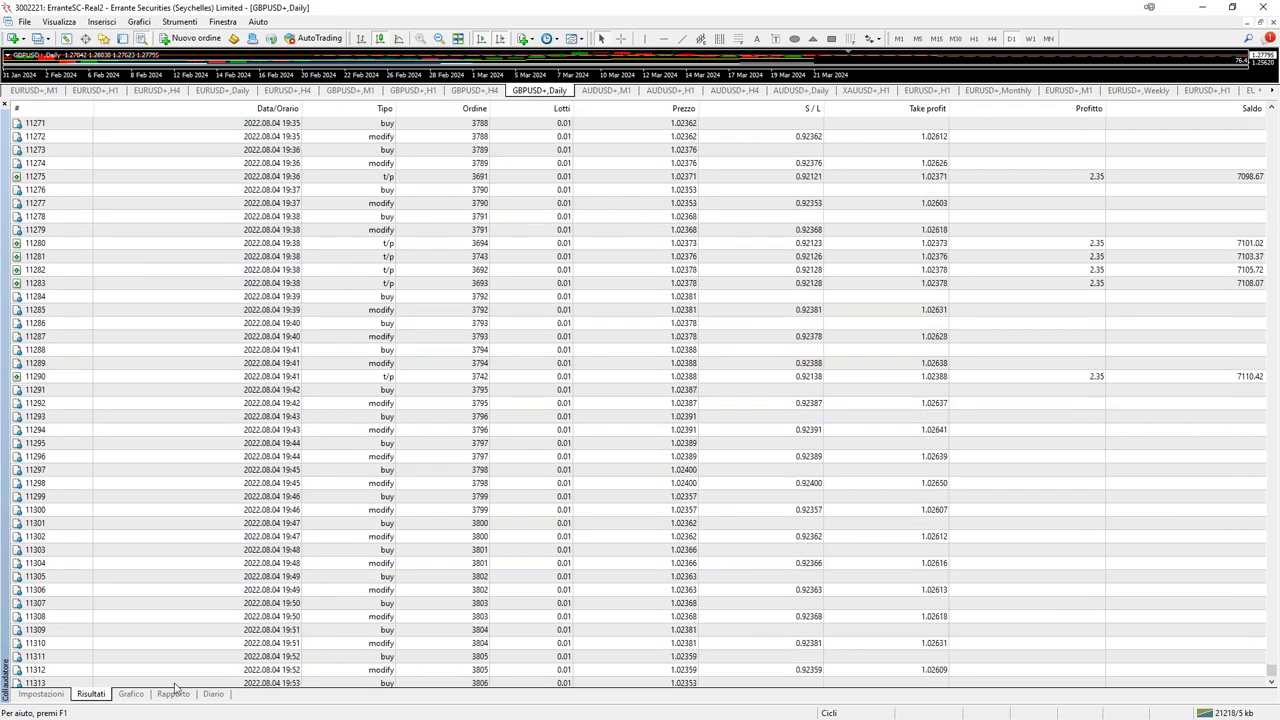
left_click(138, 694)
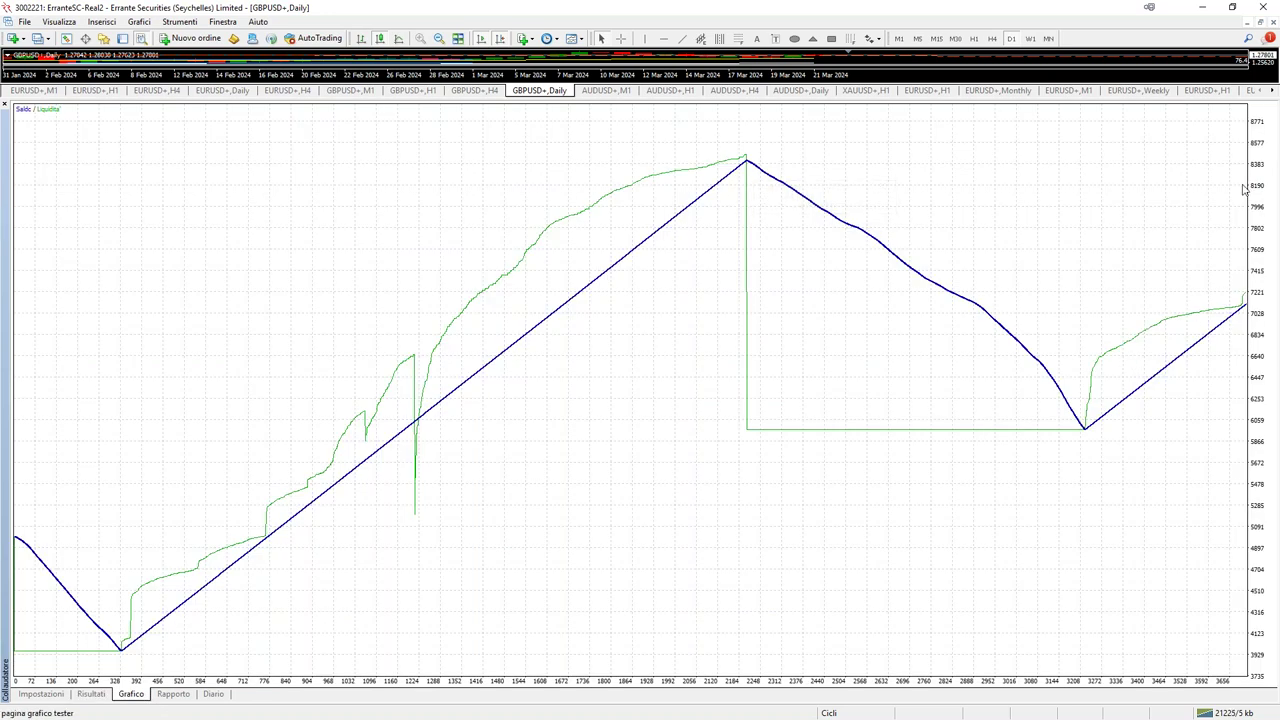
Follow the trade list from 2022.08.04 19:53 to 21:35, and examine the peak and recovery of balance and equity on the graph.
left_click(91, 695)
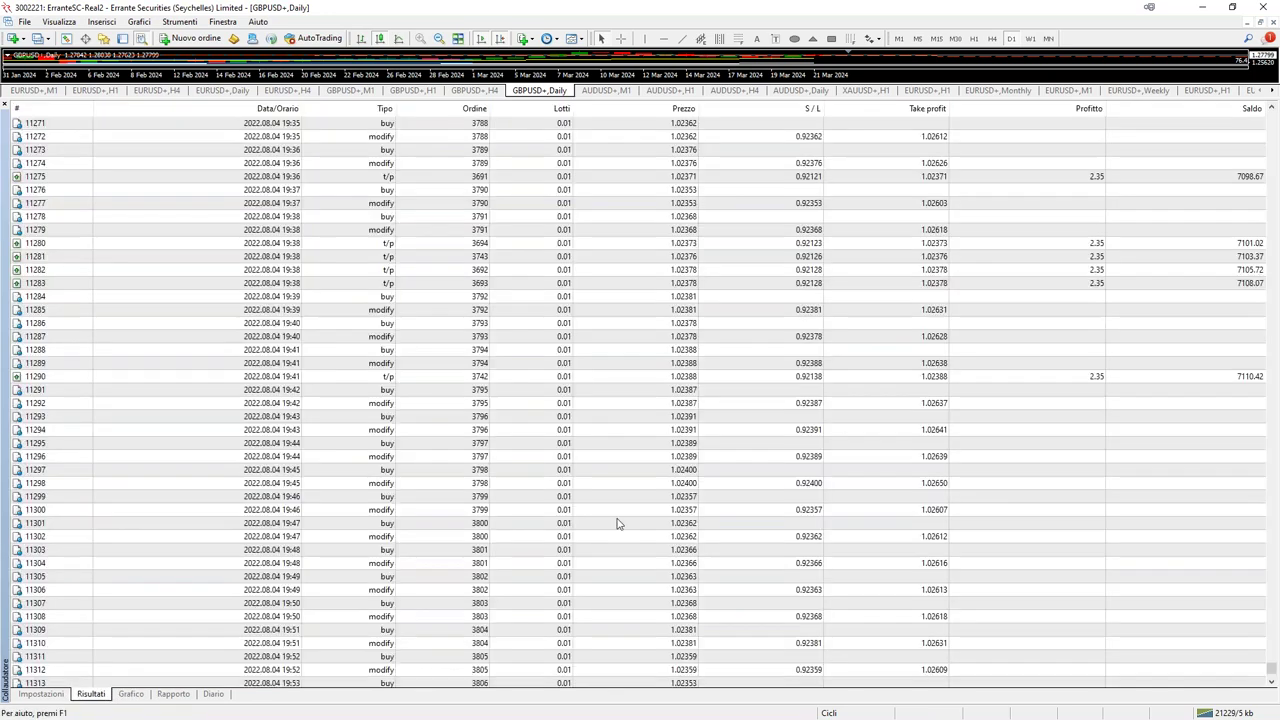
scroll(704, 530, "down", 7)
scroll(731, 522, "down", 7)
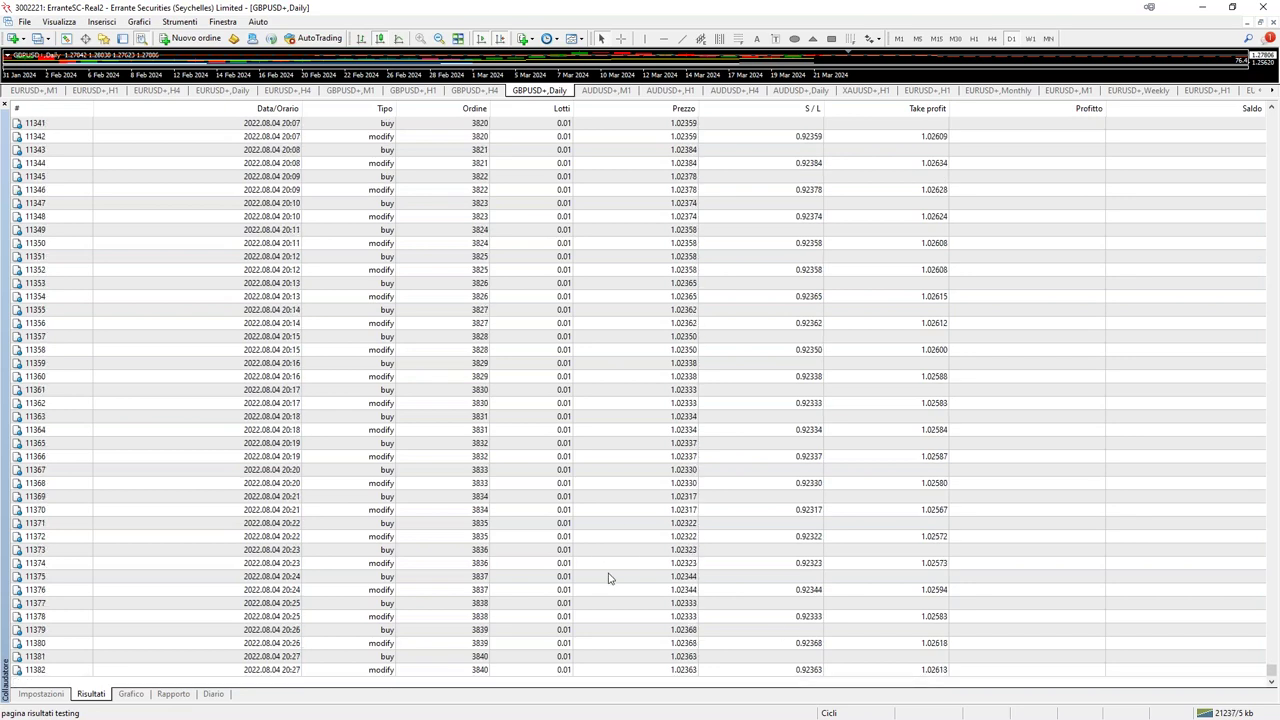
scroll(660, 428, "down", 6)
scroll(660, 428, "down", 5)
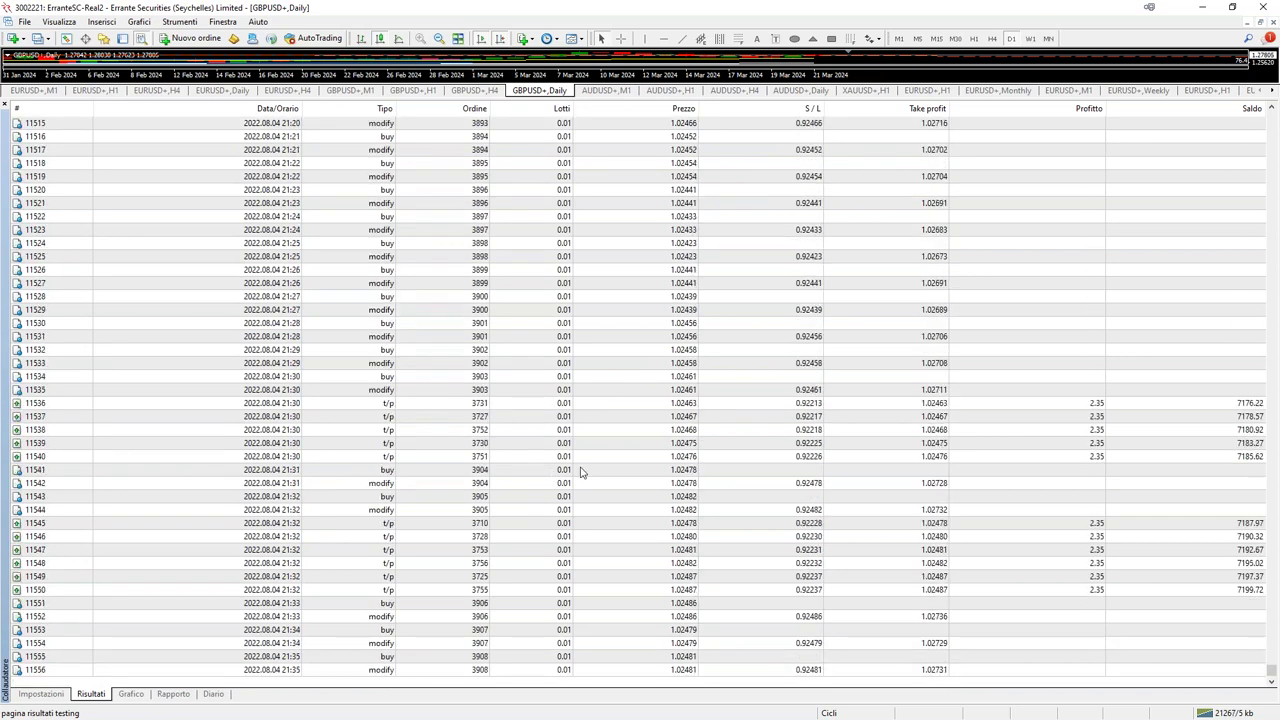
left_click(131, 694)
mouse_move(742, 162)
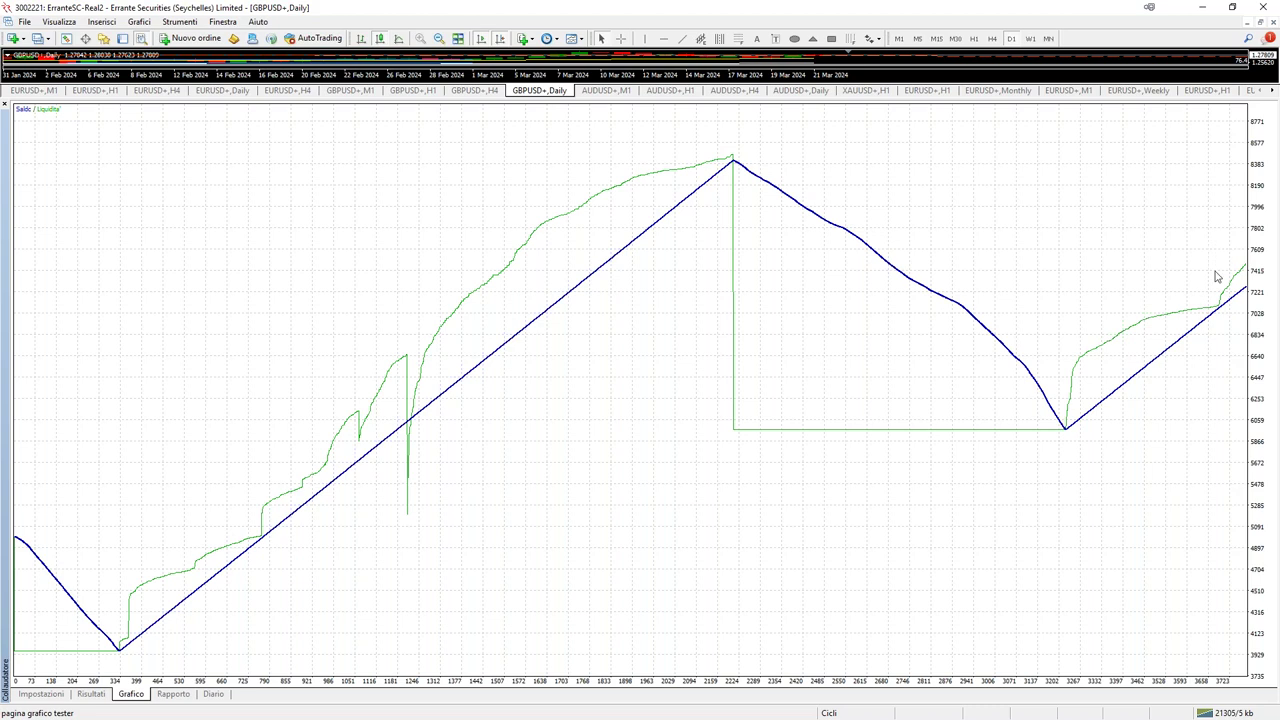
Compare the buy orders around 2022.08.05 10:00 with the balance and equity graph, and return to the orders up to 10:26.
left_click(100, 695)
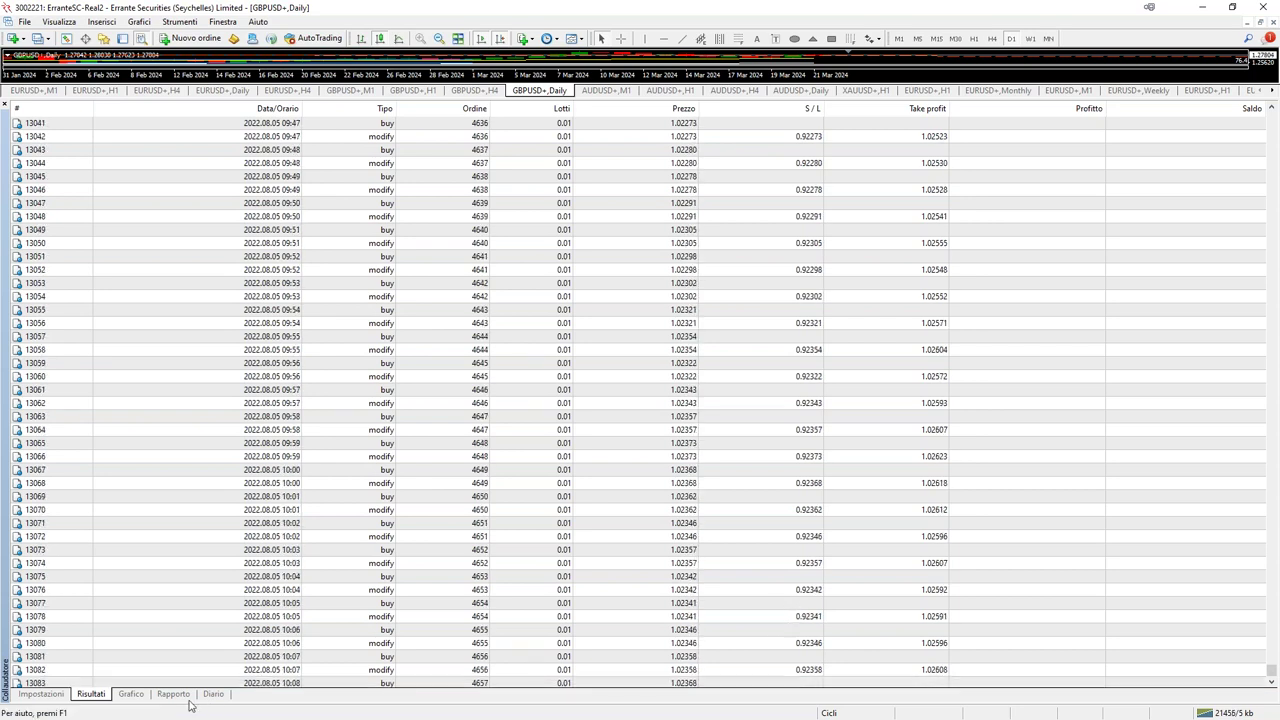
left_click(131, 694)
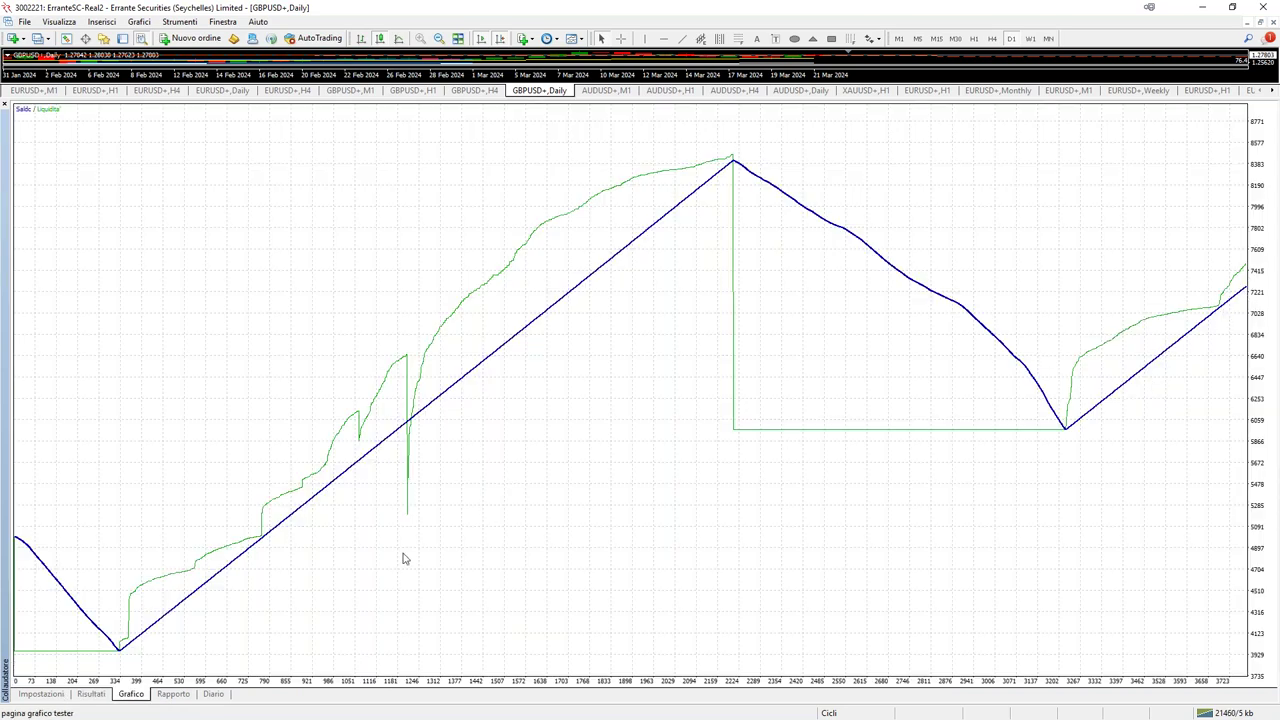
left_click(91, 694)
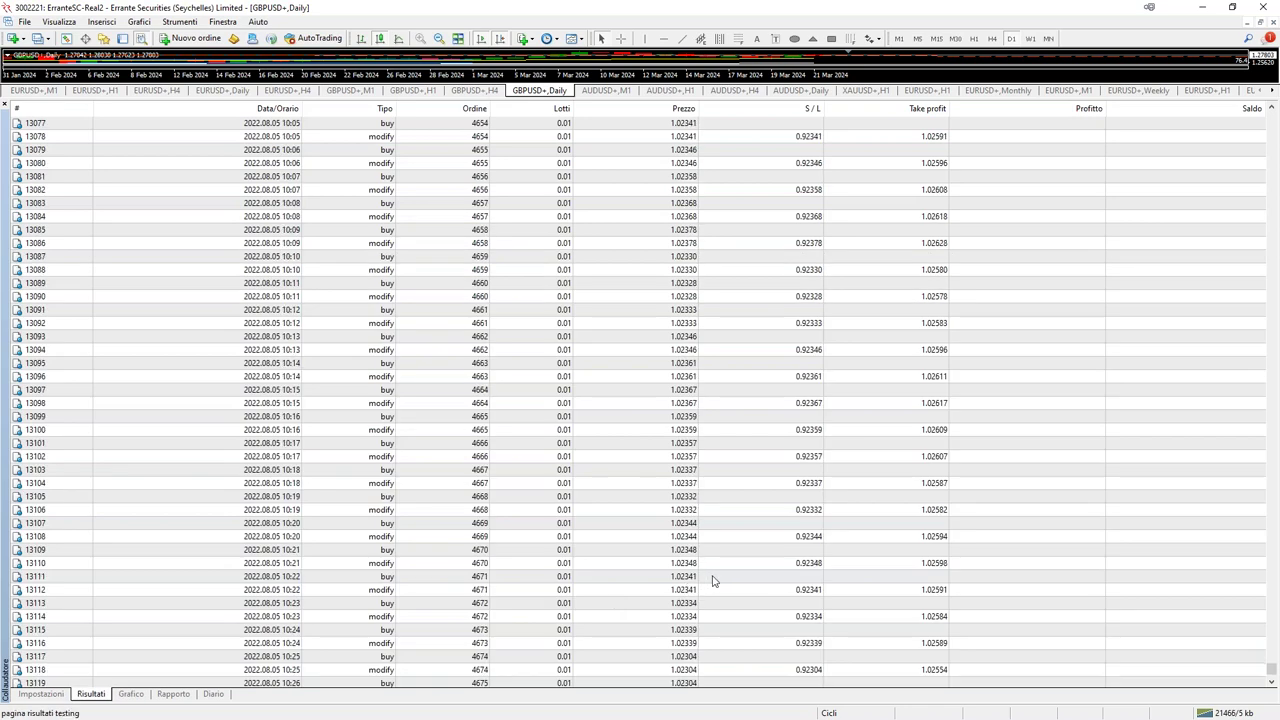
left_click(694, 658)
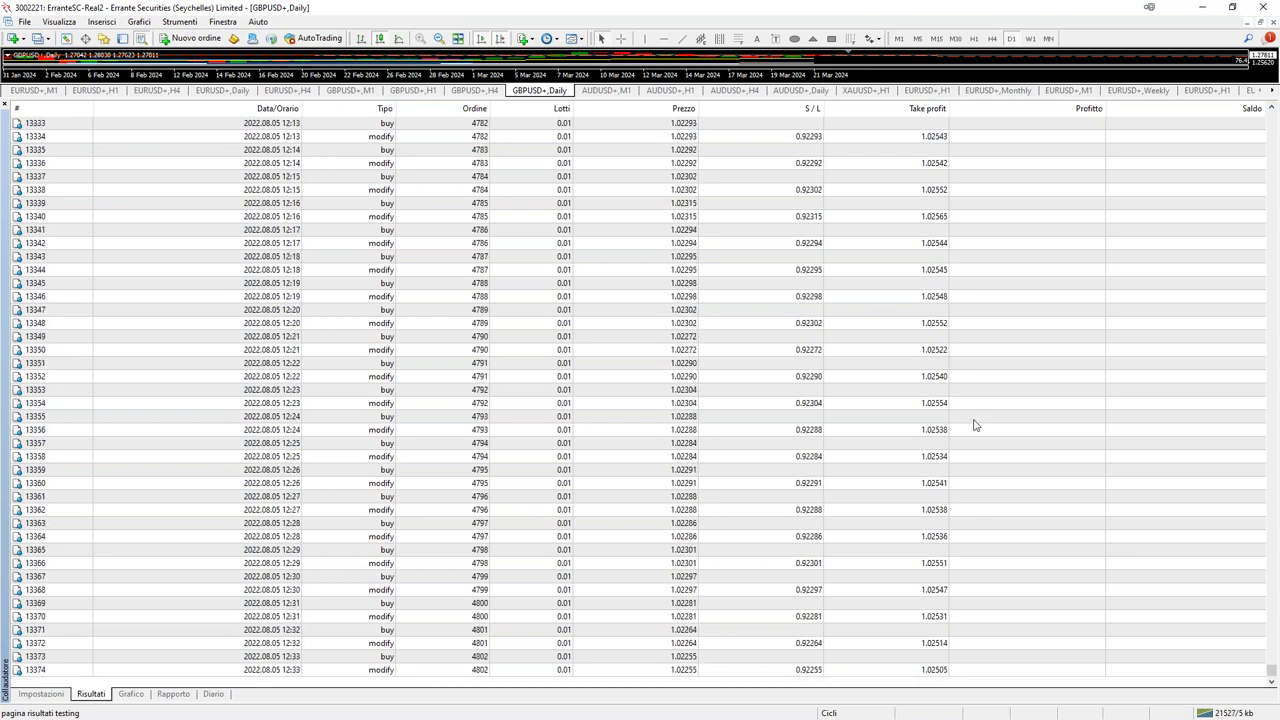
Highlight the buy order opened at 2022.08.05 12:29, follow the orders up to 15:30, and check the balance and equity graph.
left_click(502, 496)
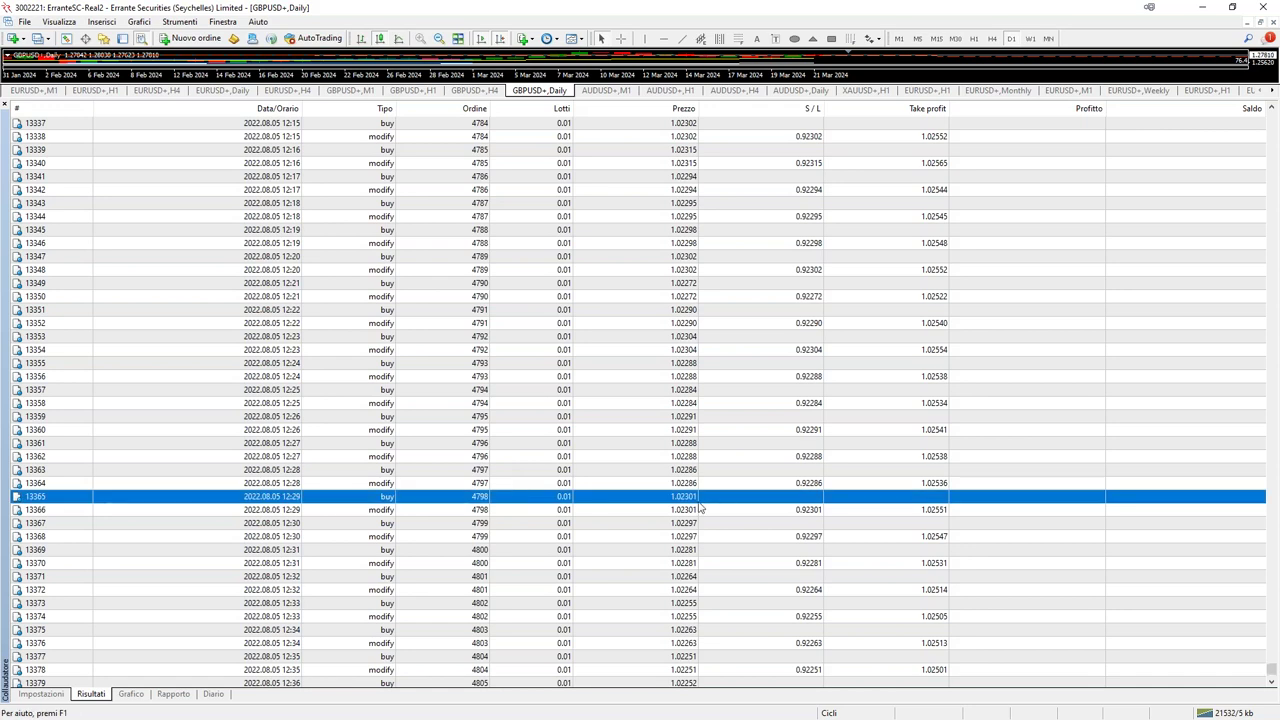
scroll(688, 530, "down", 17)
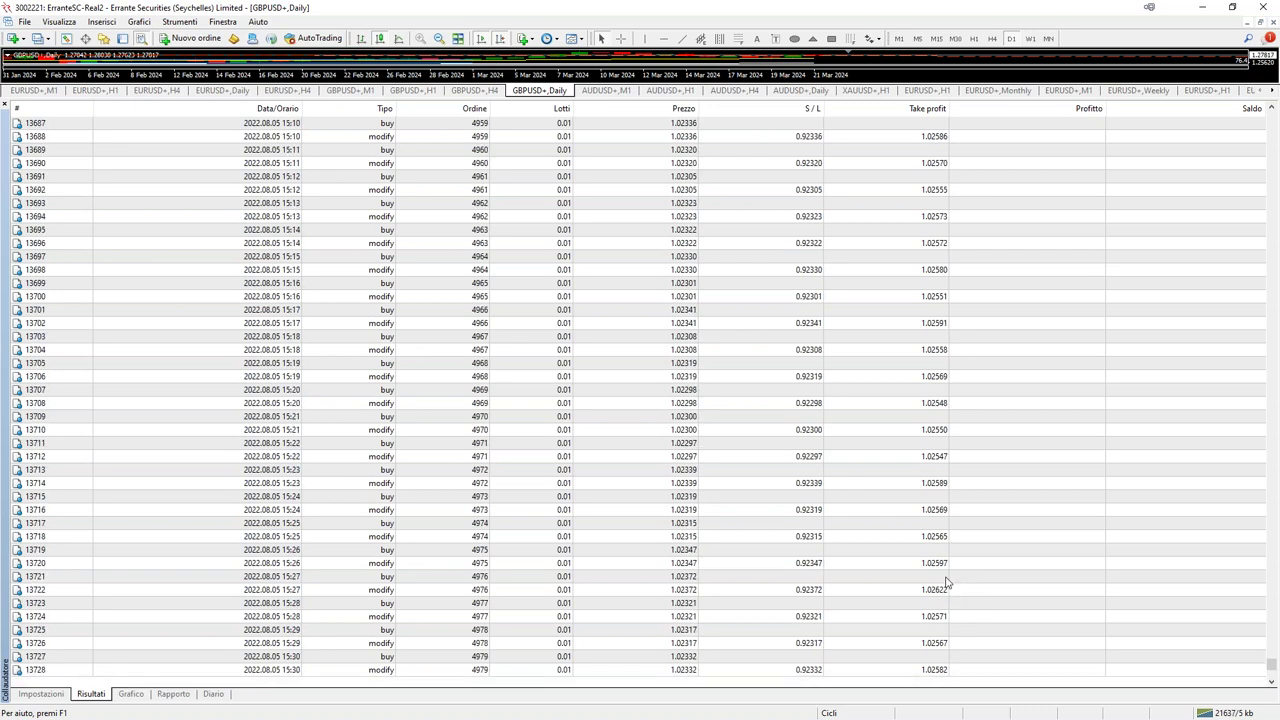
left_click(124, 694)
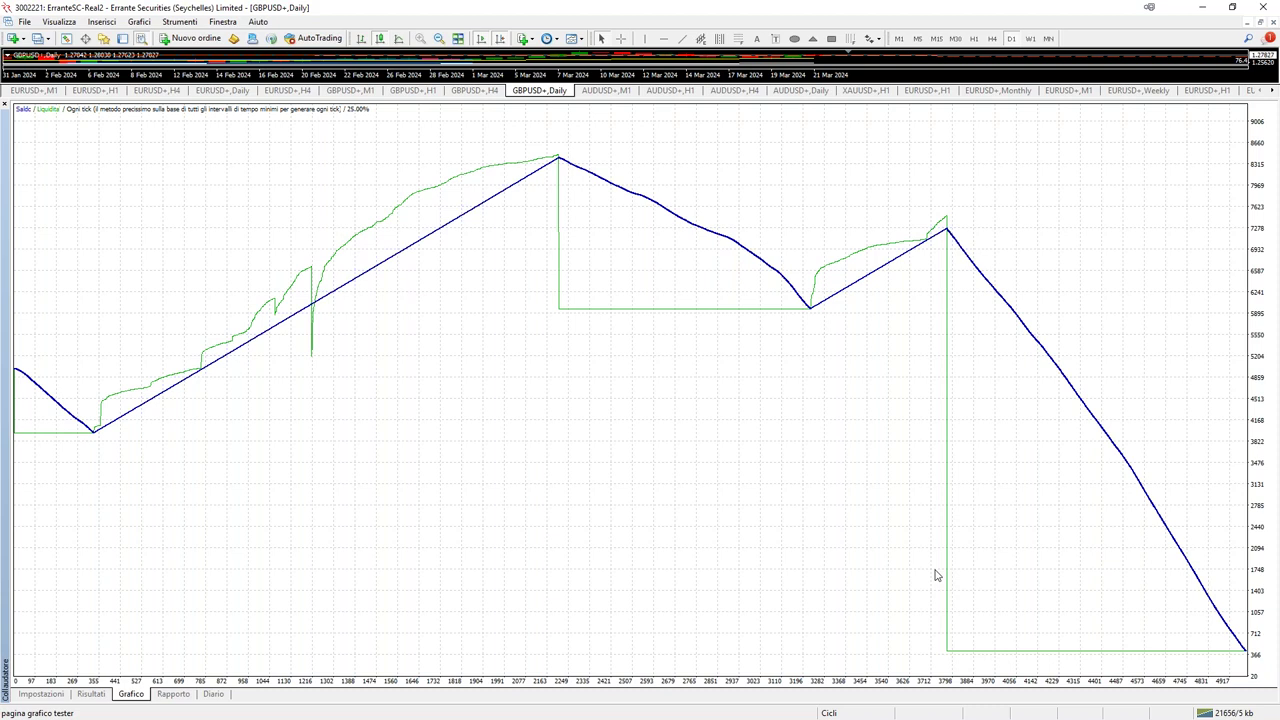
Set the expert's Sensitivity input to 3.0 and start the backtest on EURUSD+ M1.
left_click(40, 693)
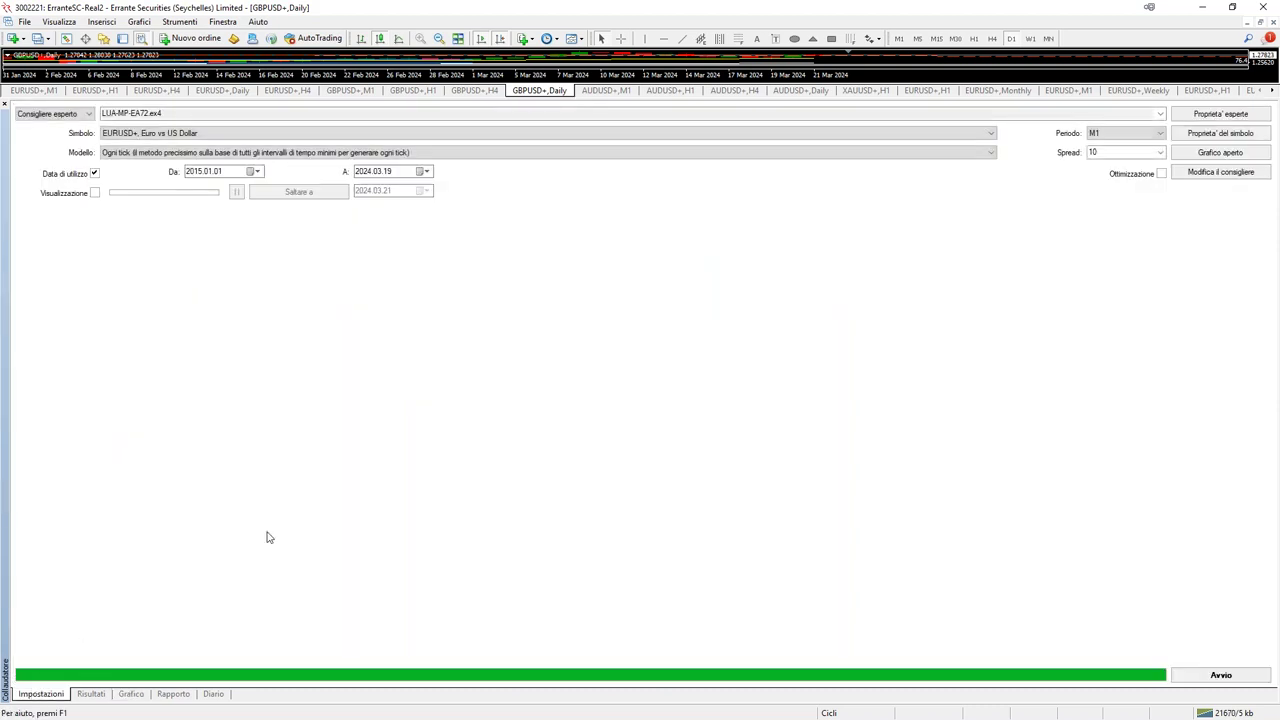
left_click(1180, 116)
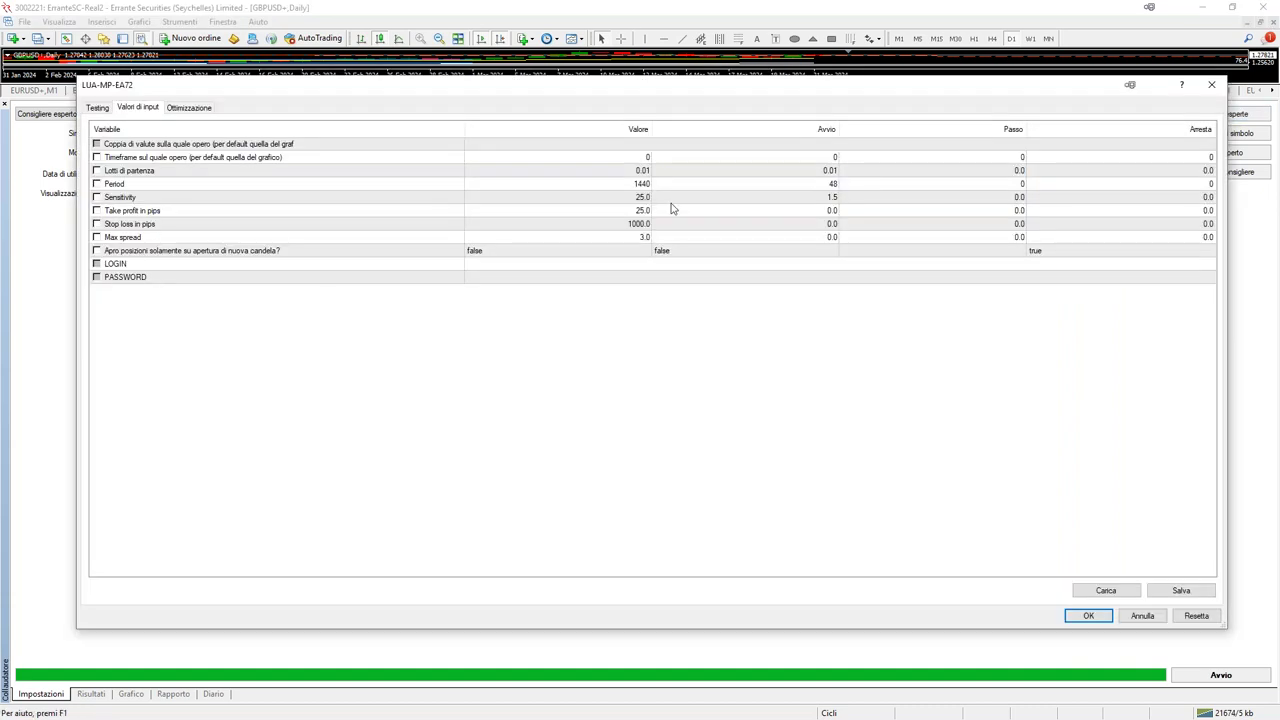
left_click(630, 197)
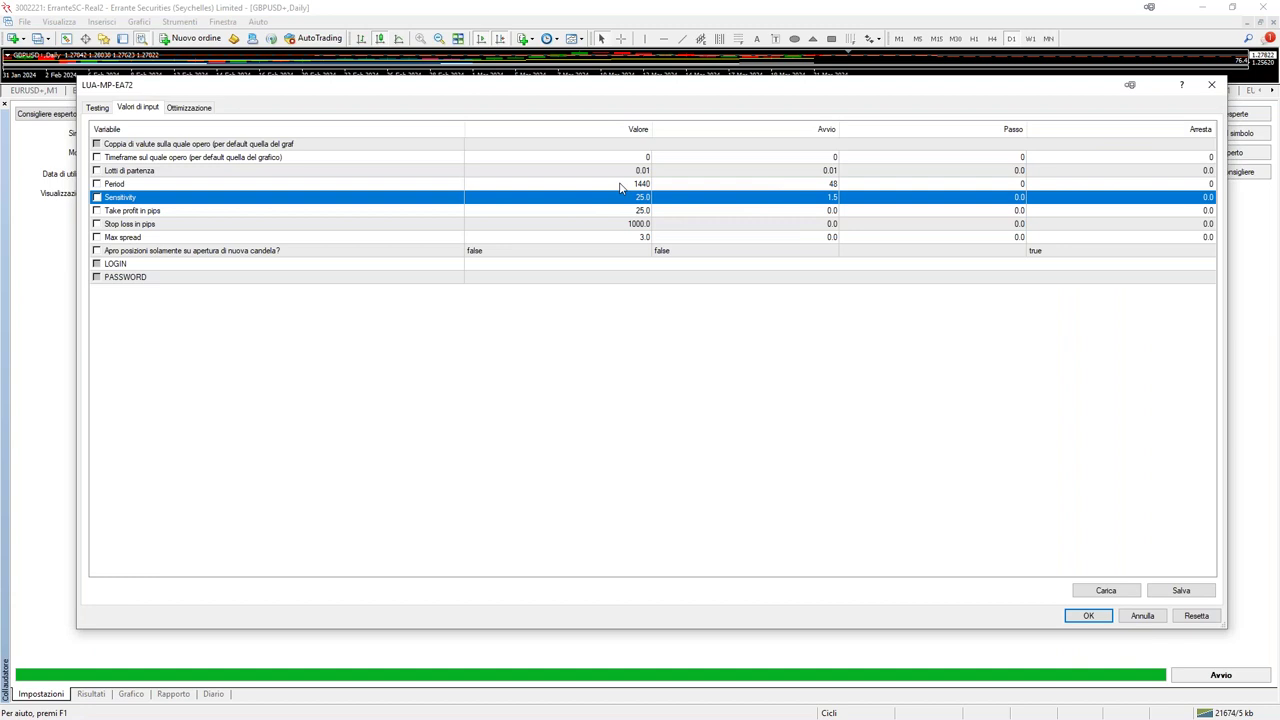
left_click(621, 199)
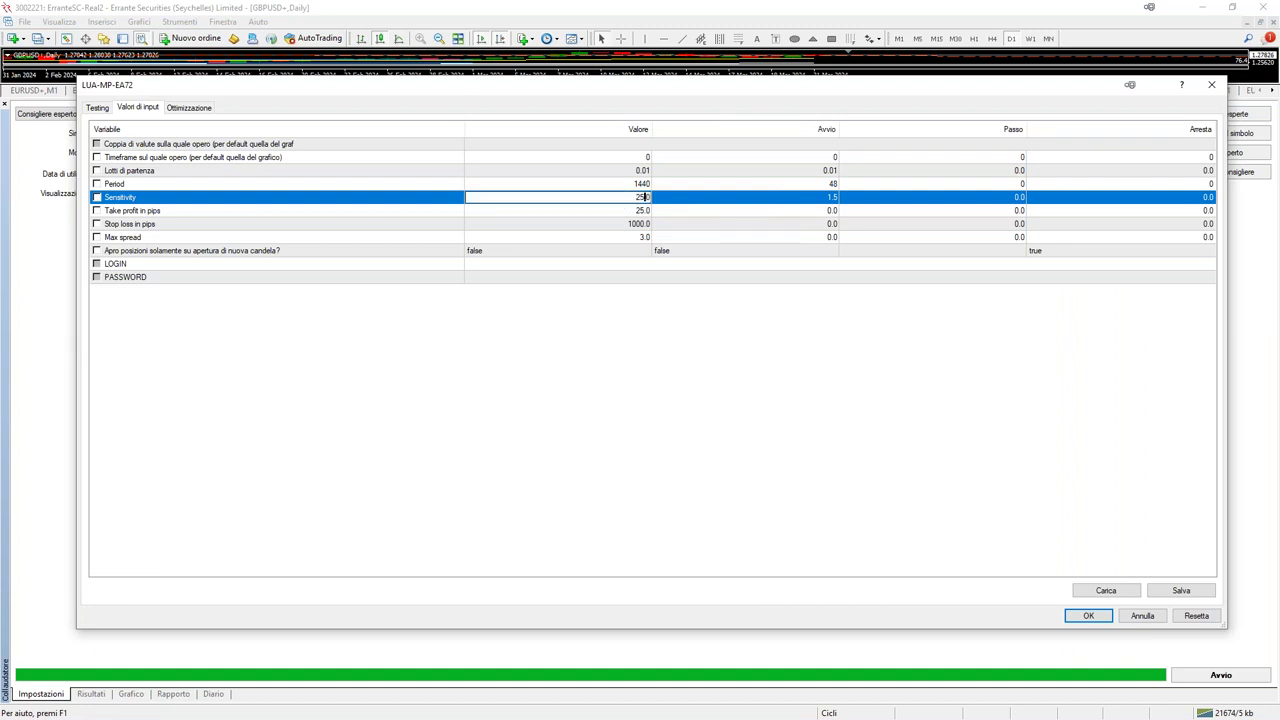
key("BackSpace")
key("BackSpace")
left_click(1080, 616)
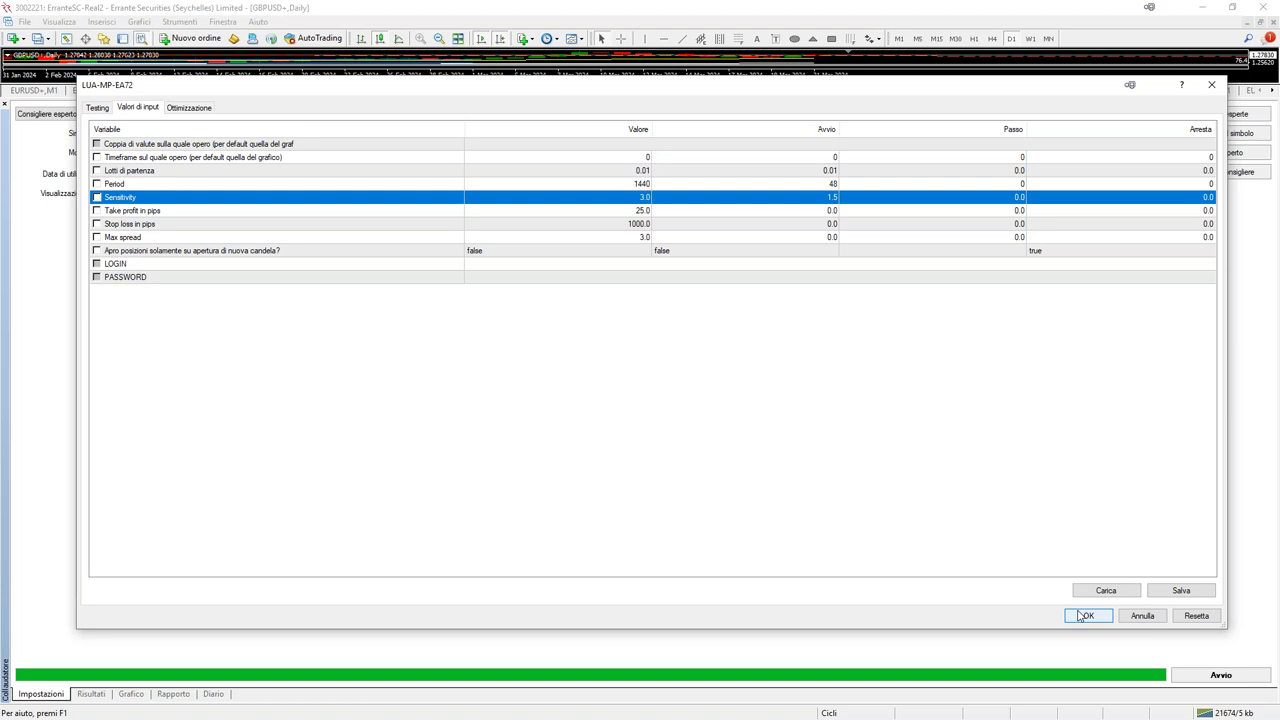
left_click(1085, 616)
left_click(1221, 675)
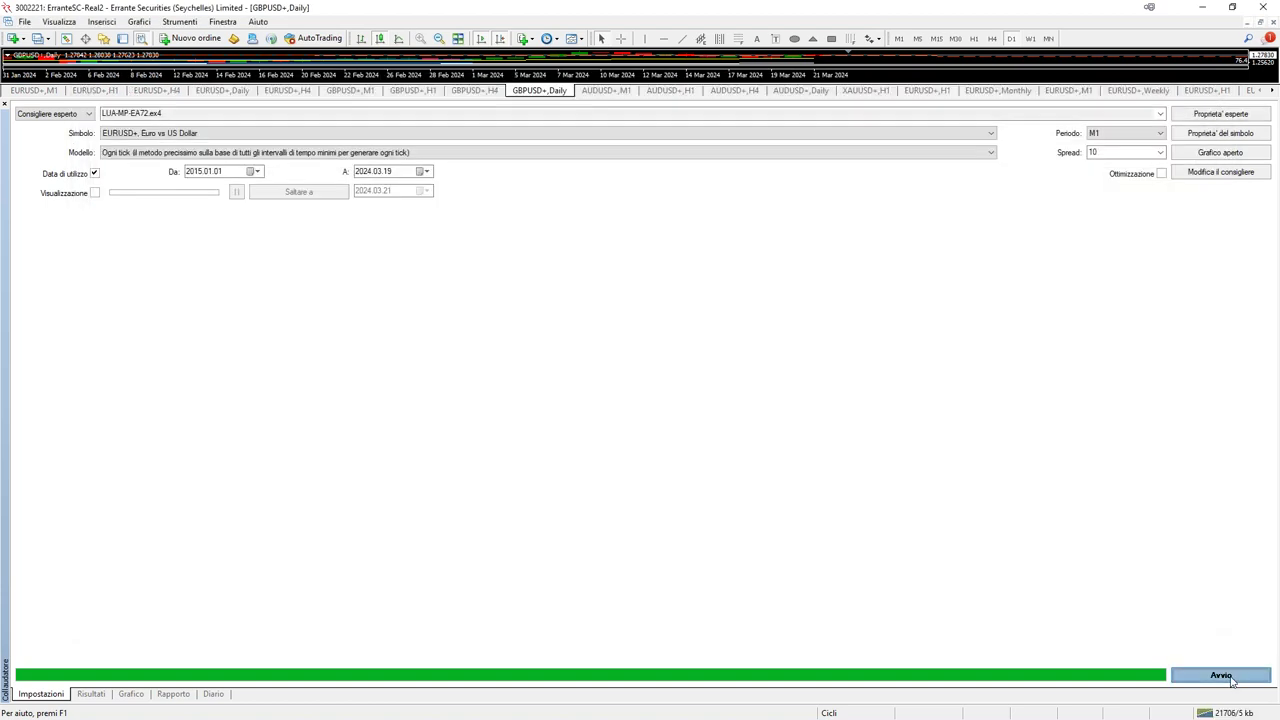
Examine the trades of the Sensitivity 3.0 test, and compare them with balance and equity on the graph.
left_click(142, 693)
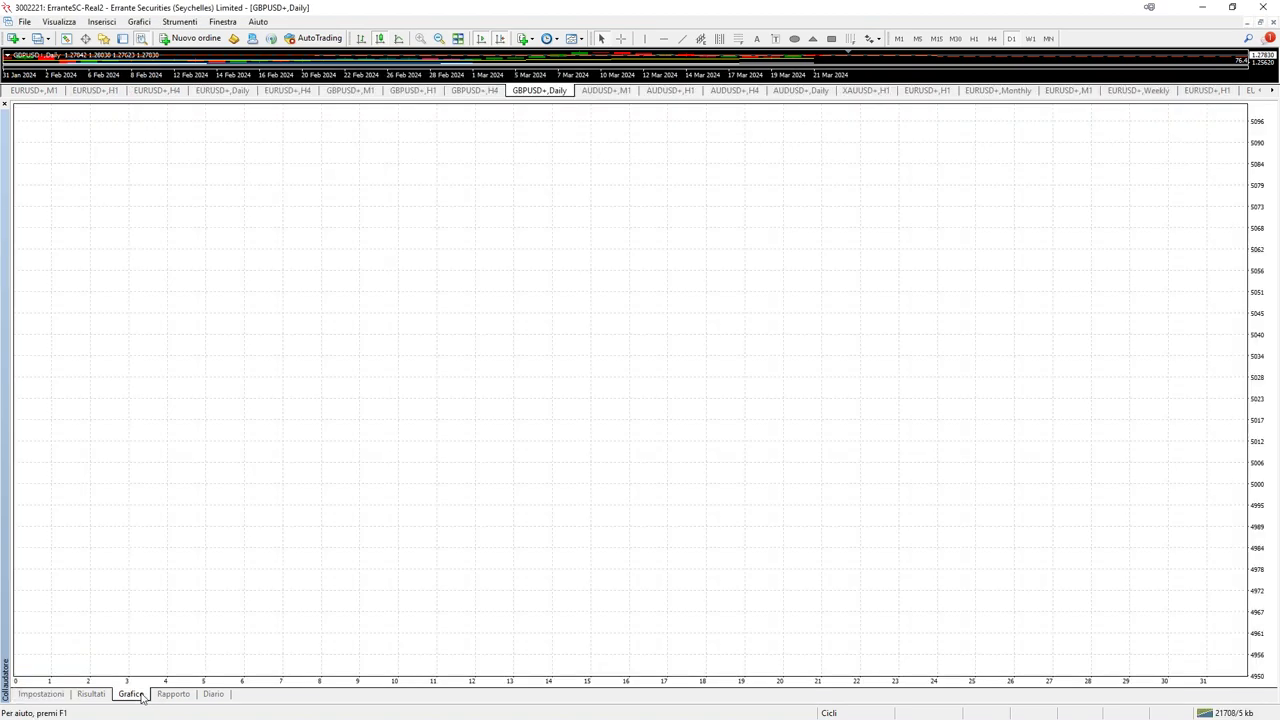
left_click(91, 693)
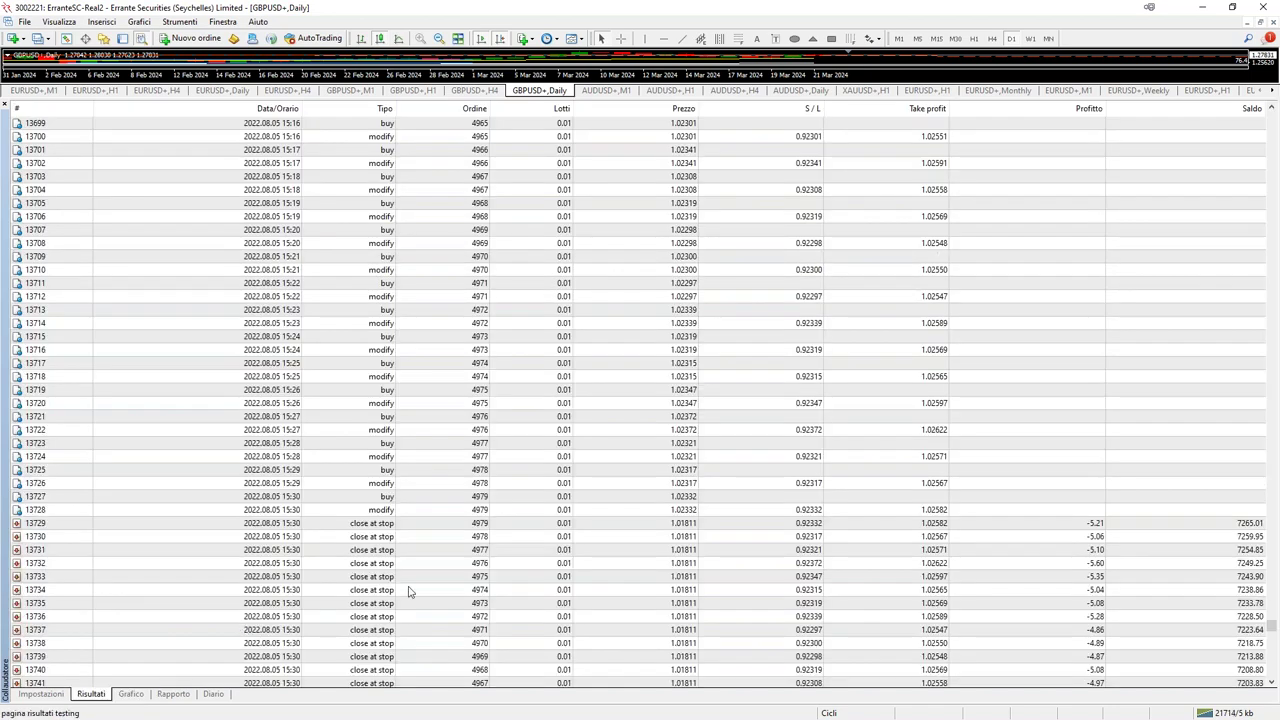
scroll(860, 530, "down", 17)
scroll(937, 553, "down", 20)
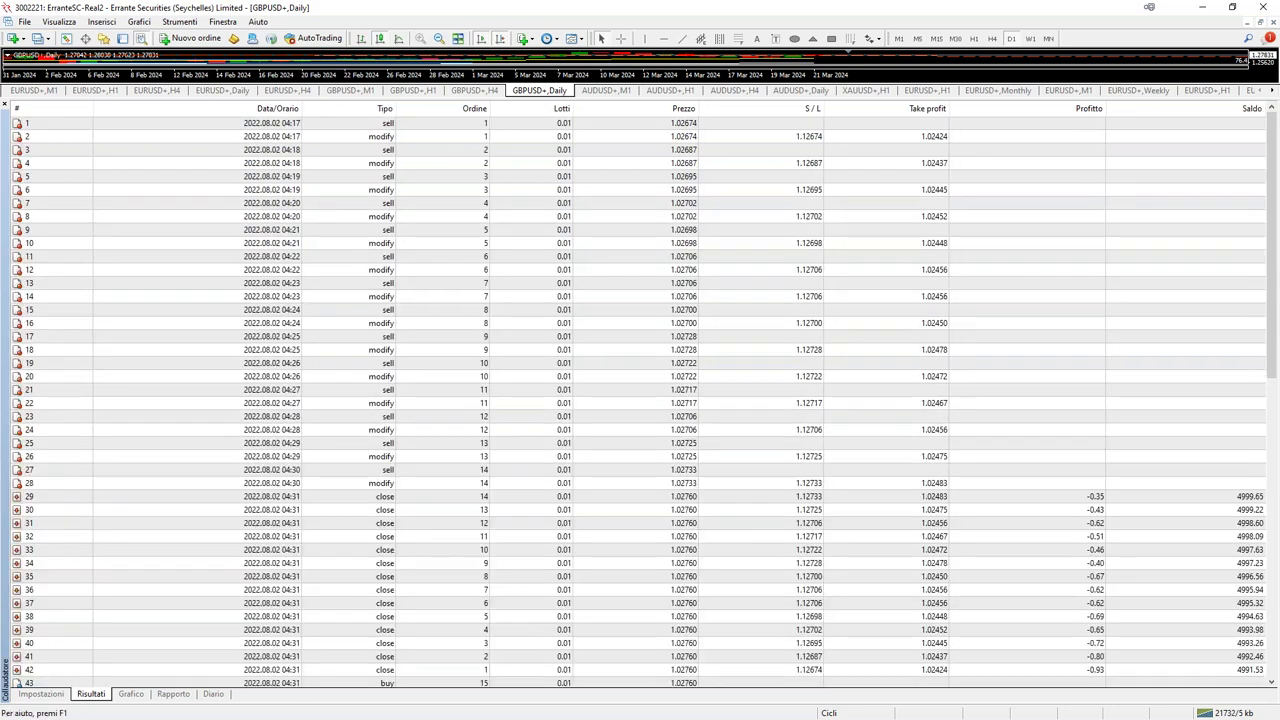
left_click(140, 697)
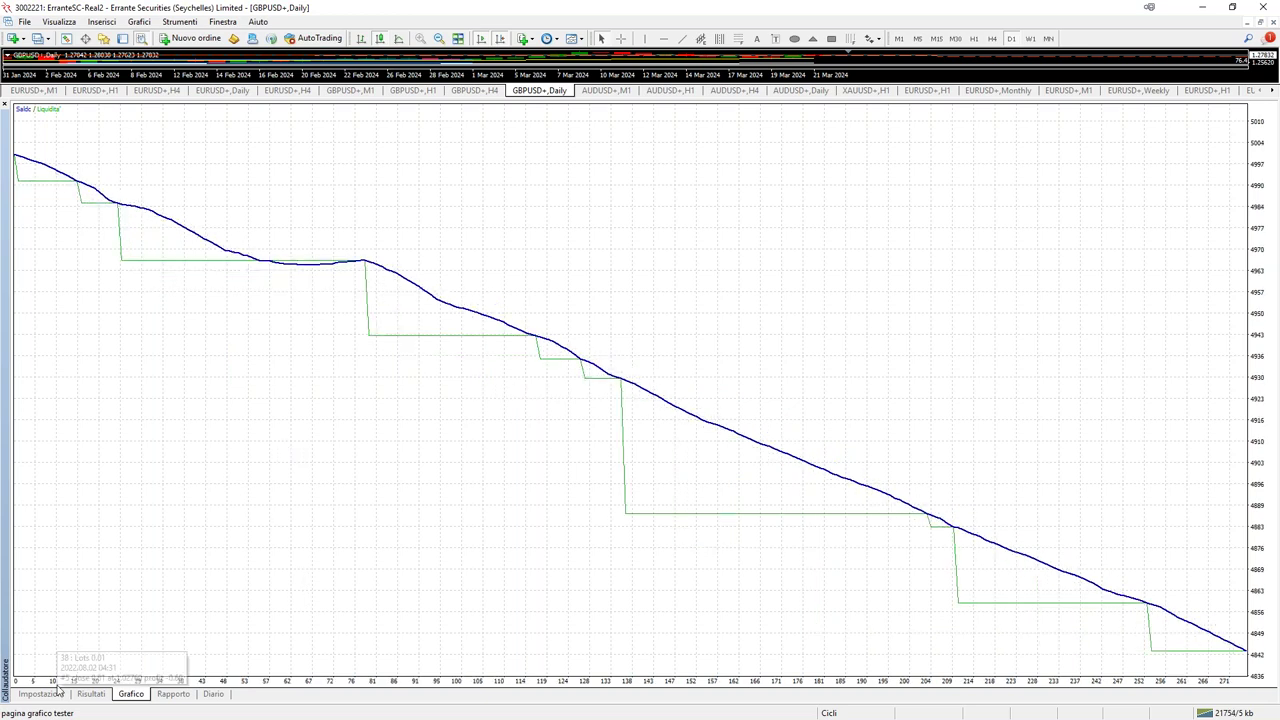
Stop the running test and set the expert's Period input to 720 for a new backtest.
left_click(58, 694)
left_click(1186, 675)
left_click(1226, 114)
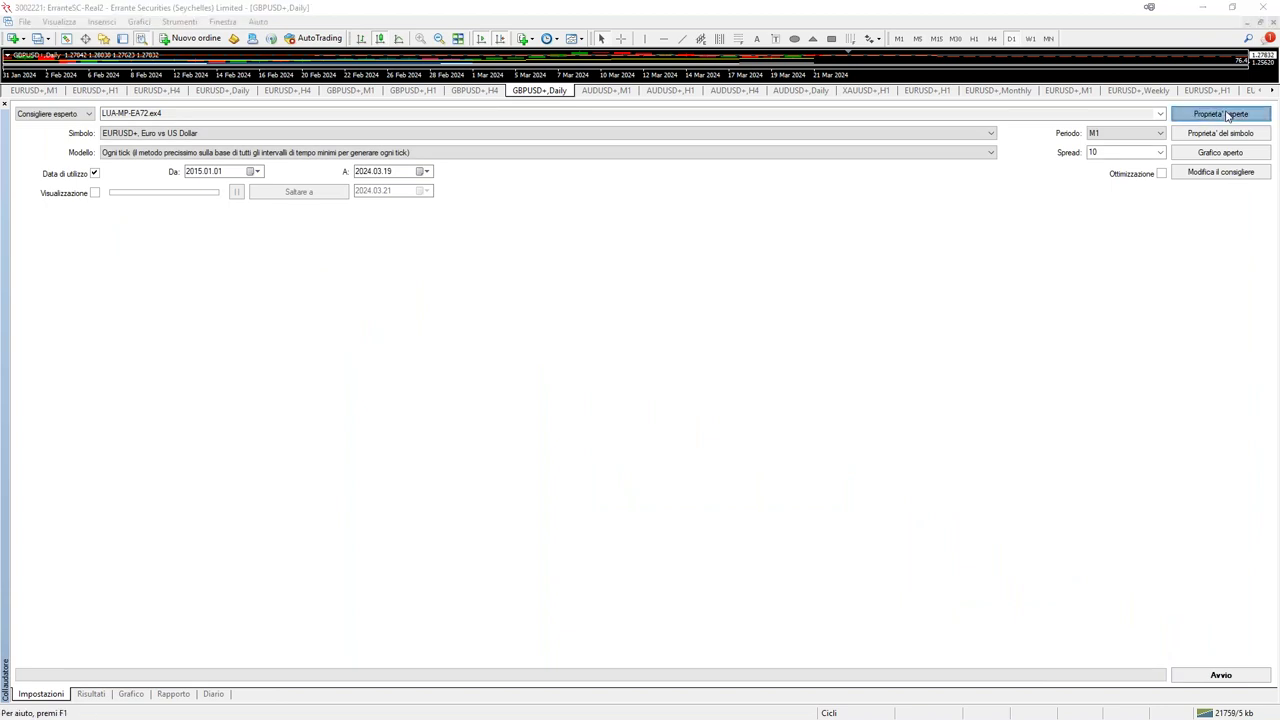
left_click(640, 197)
left_click(640, 197)
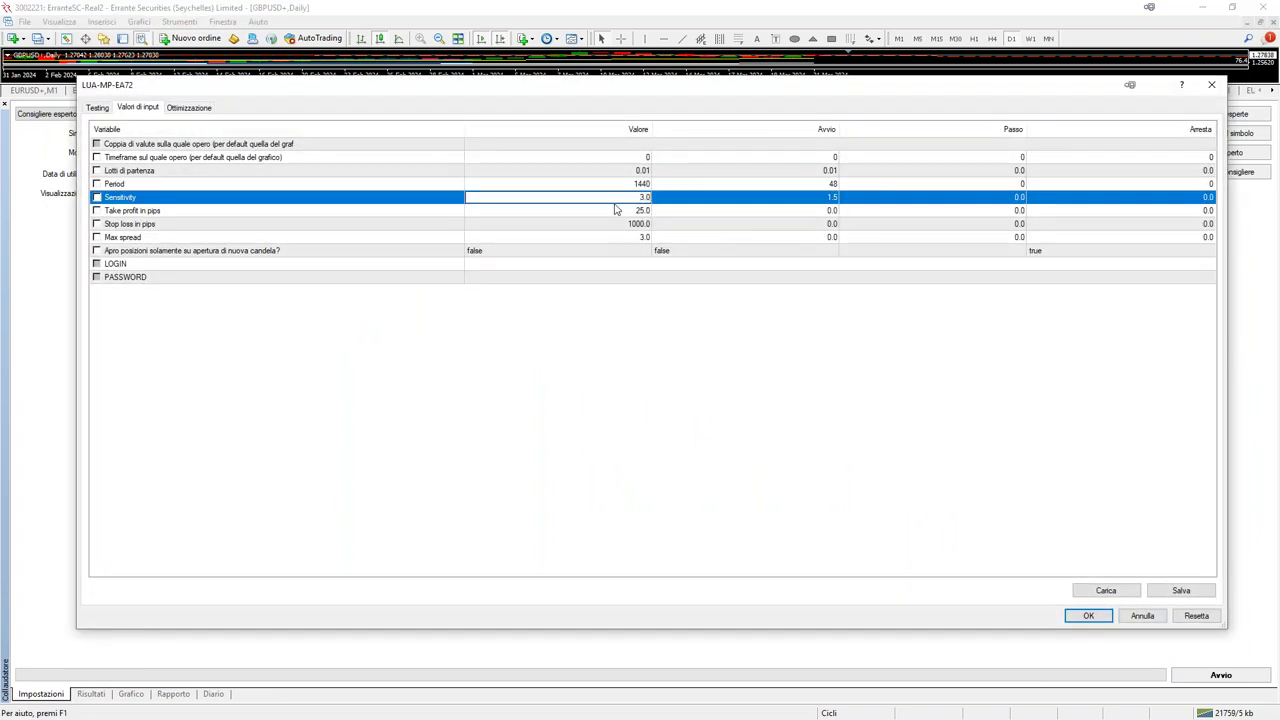
key("Up")
left_click(640, 184)
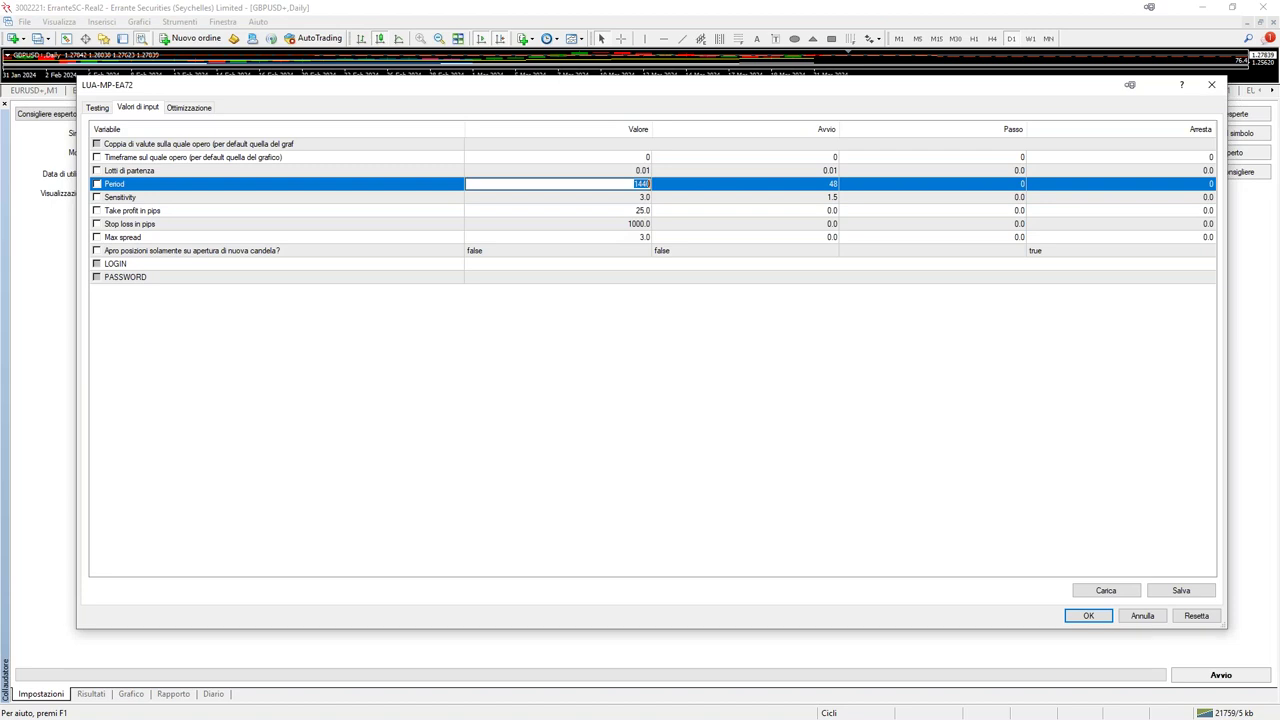
type("70")
left_click(1088, 615)
Review the trade list of the Period 720 test and its balance and equity graph.
left_click(130, 694)
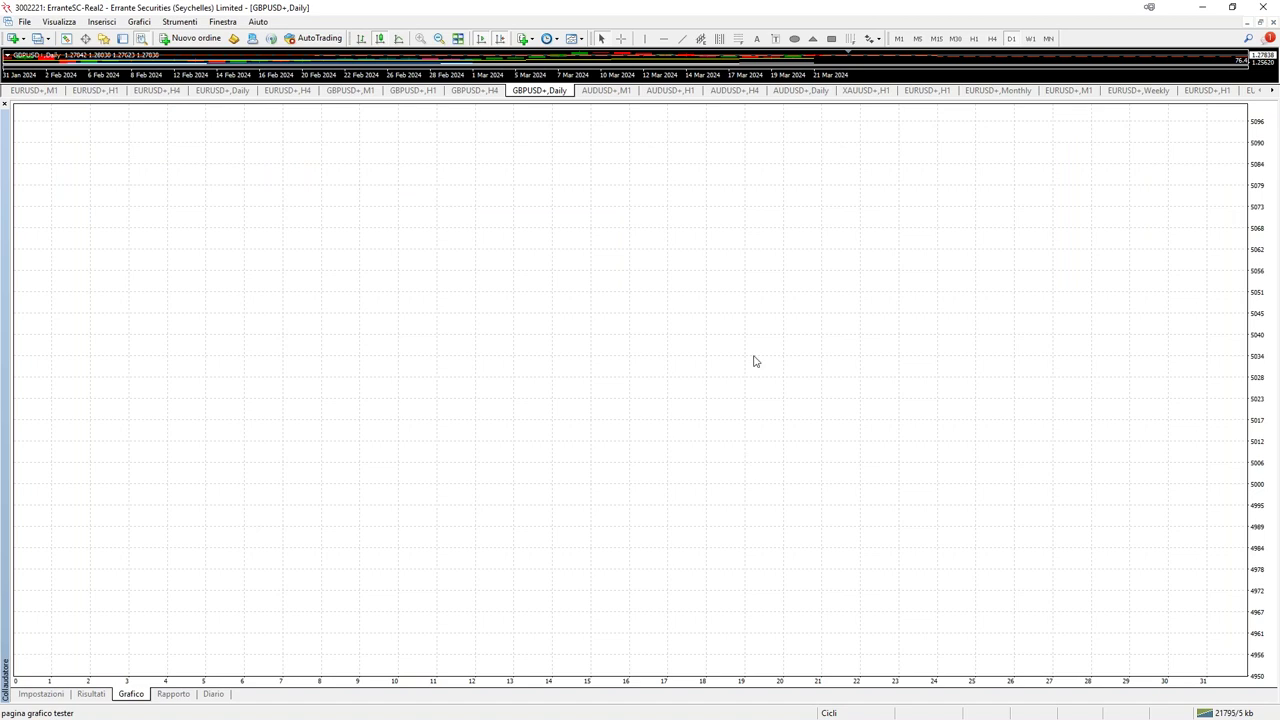
left_click(80, 698)
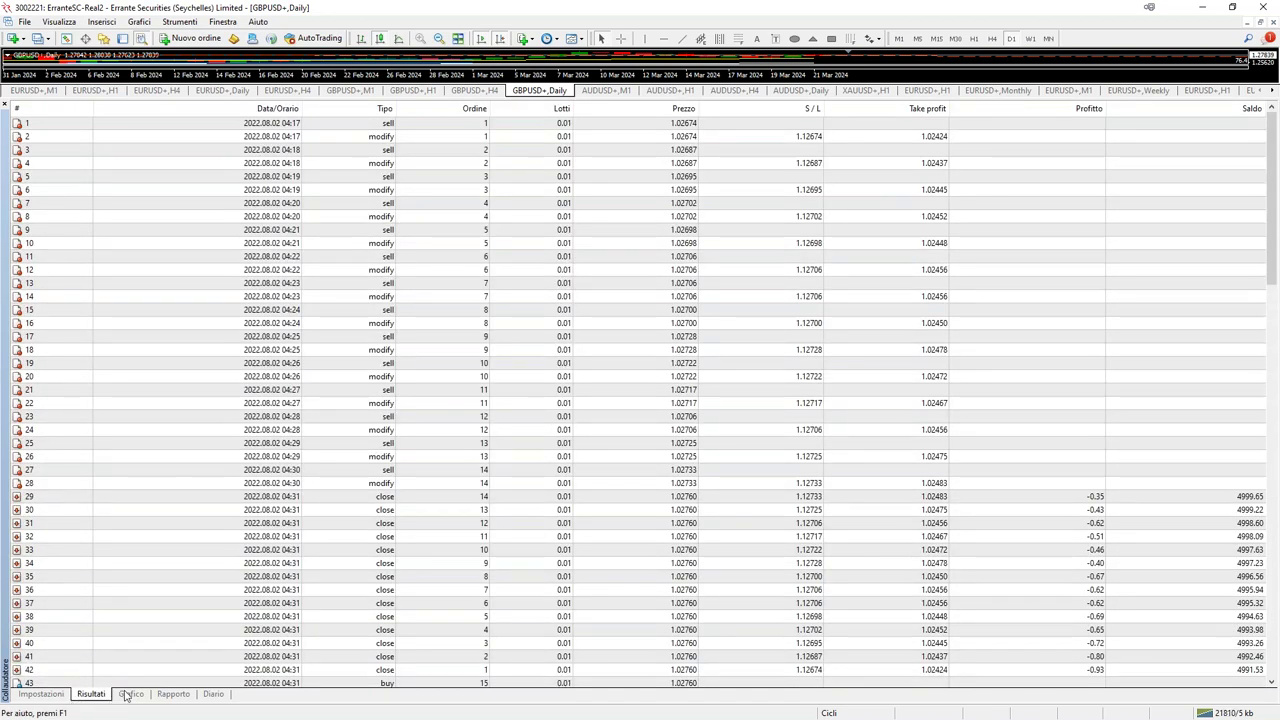
left_click(127, 695)
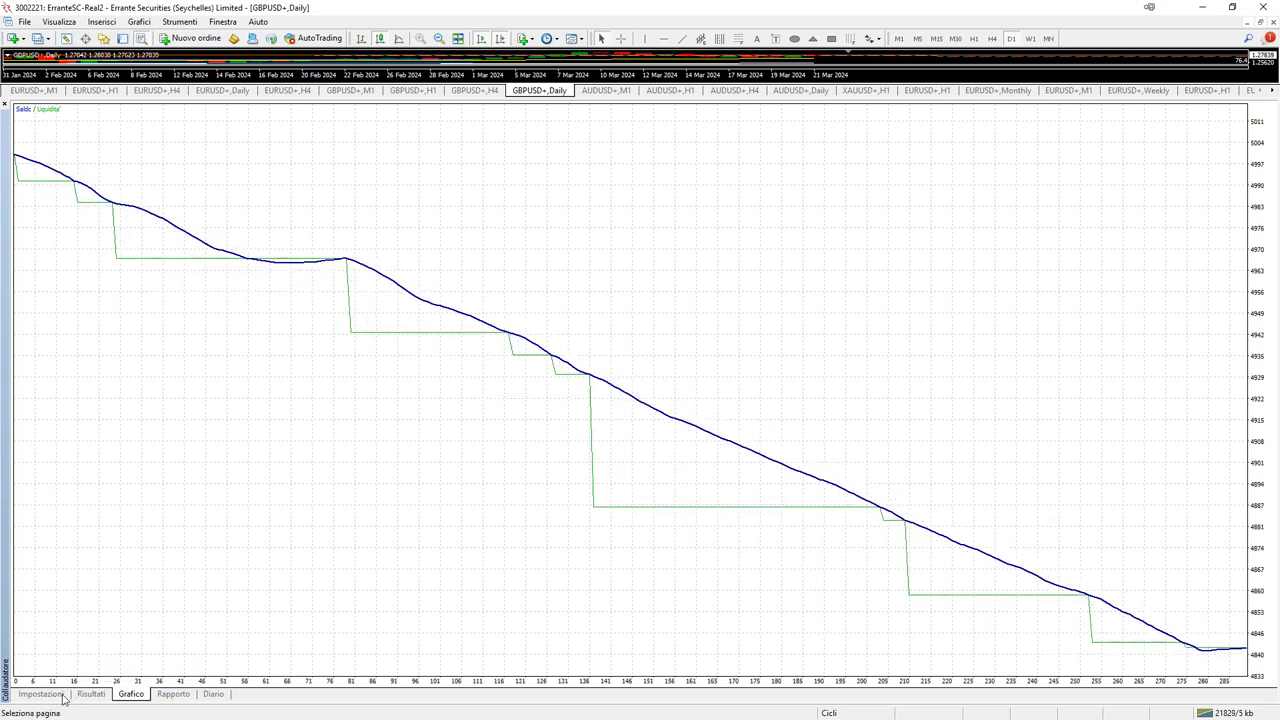
Stop the test, rerun it with take profit set to 10 pips, and check balance and equity on the graph.
left_click(40, 694)
left_click(1244, 678)
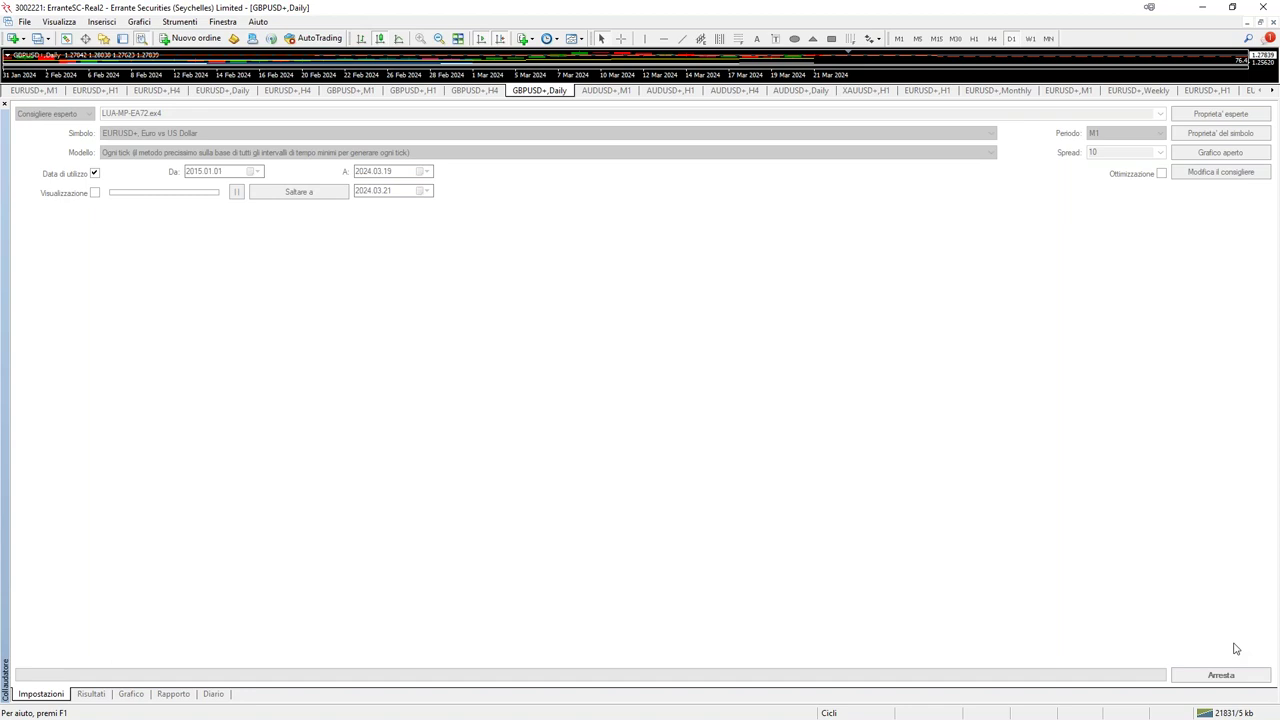
left_click(1197, 116)
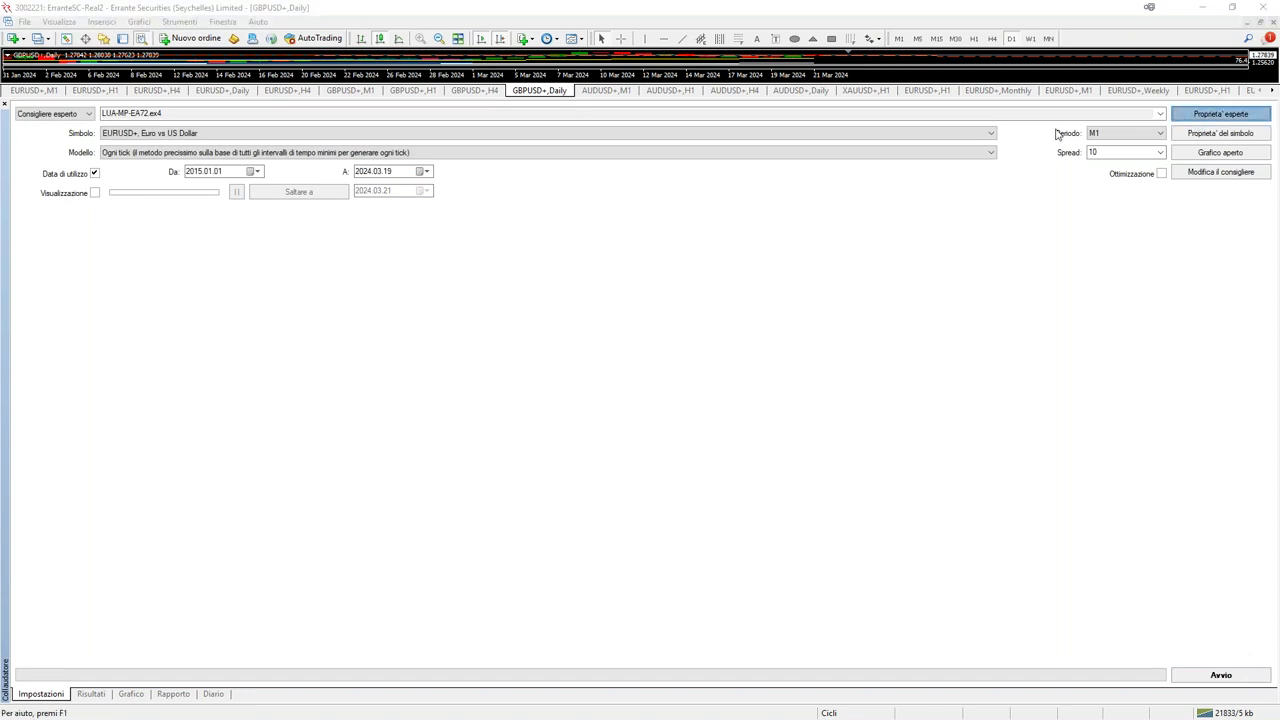
left_click(573, 199)
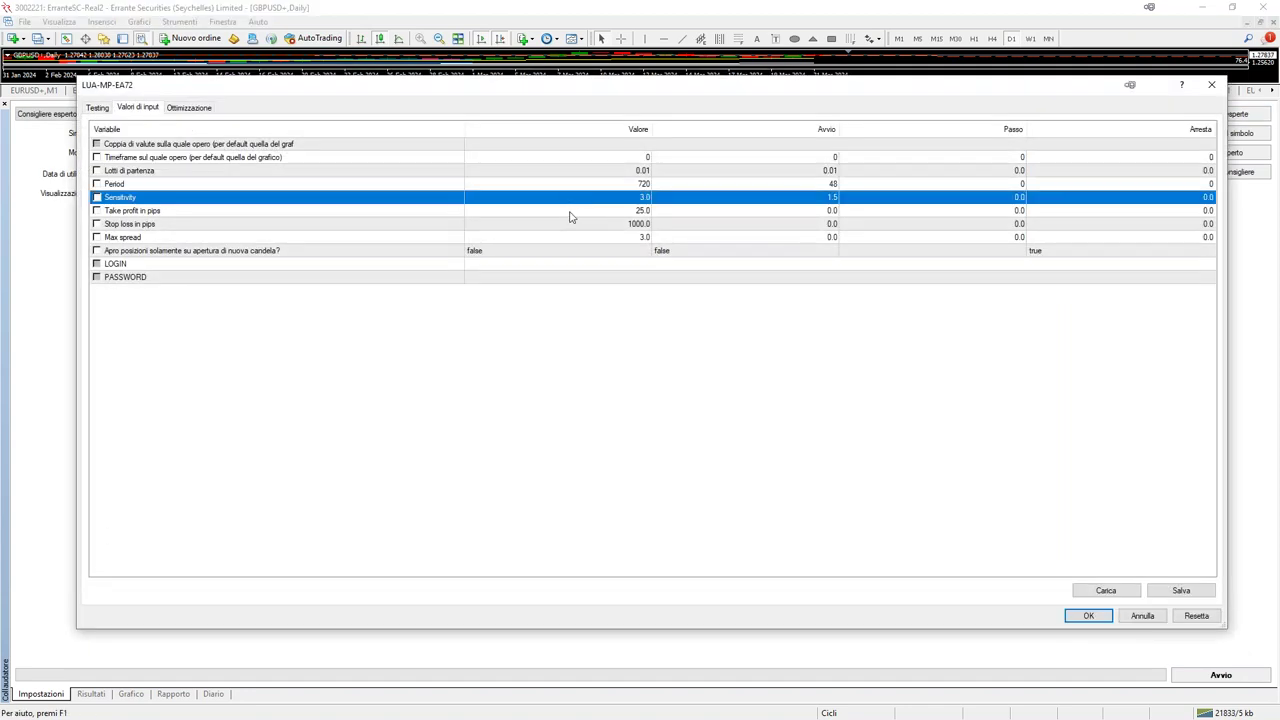
double_click(569, 212)
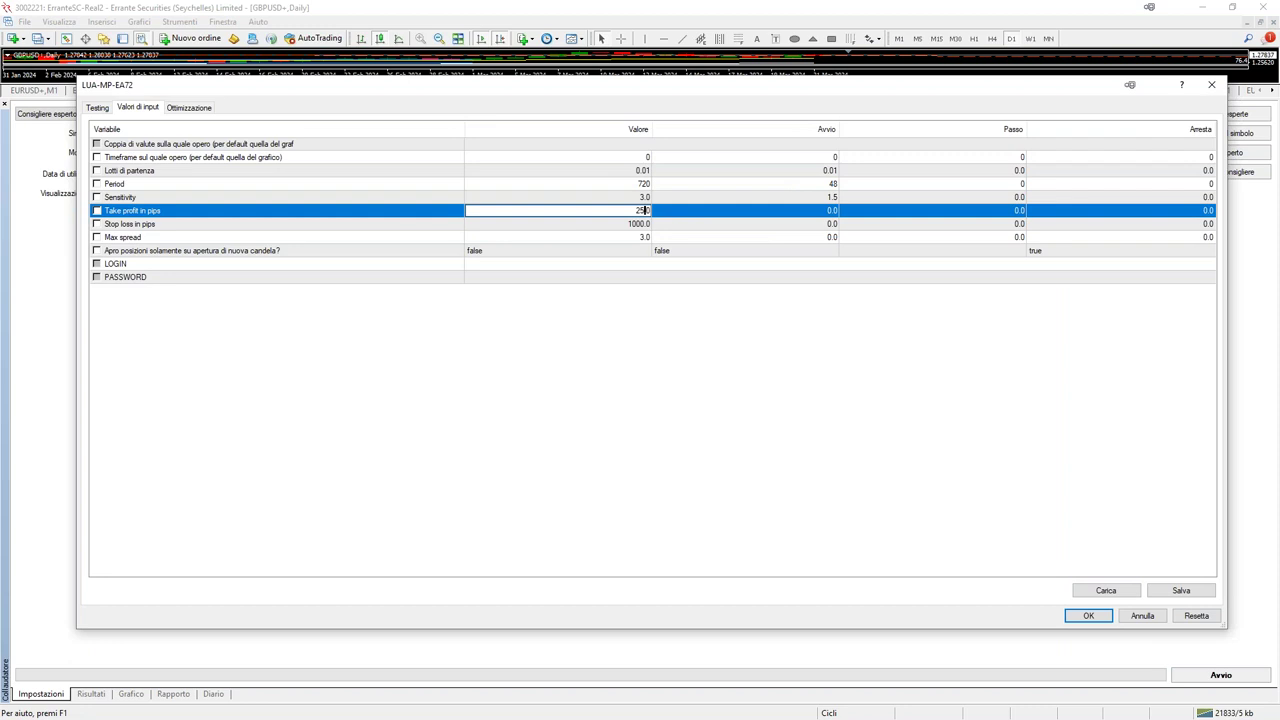
type("100")
left_click(1087, 615)
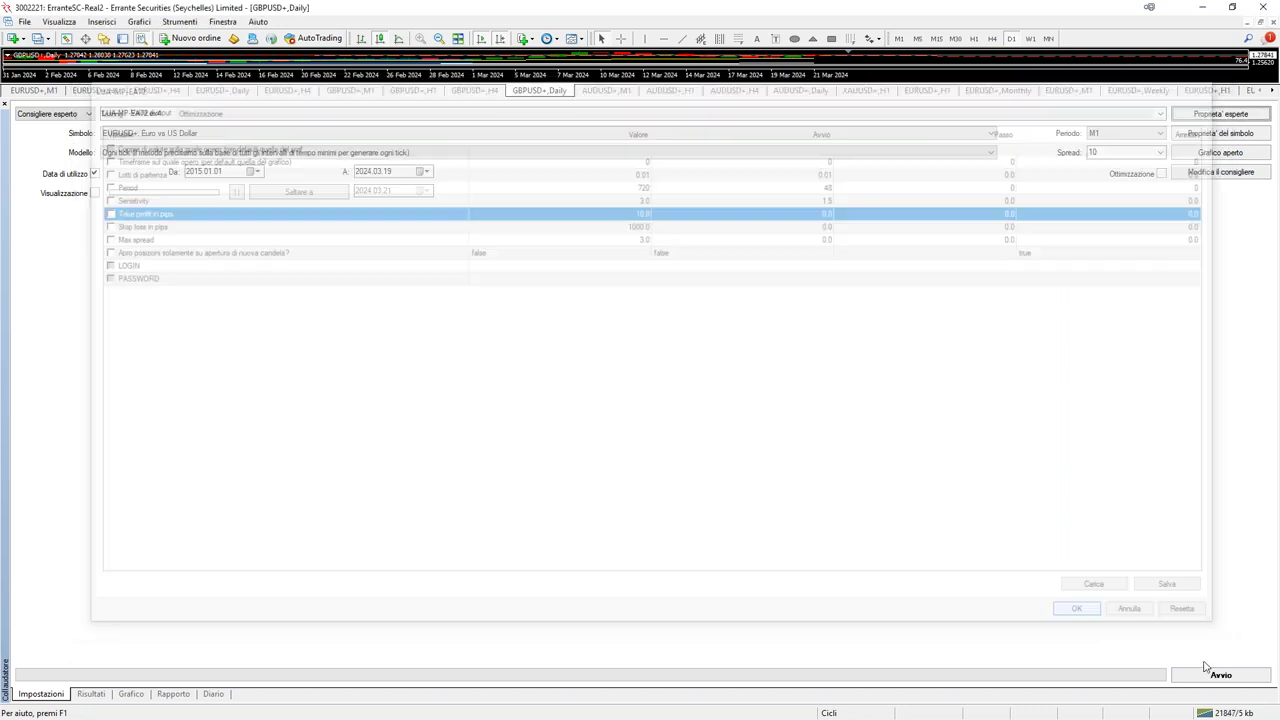
left_click(1207, 673)
left_click(131, 694)
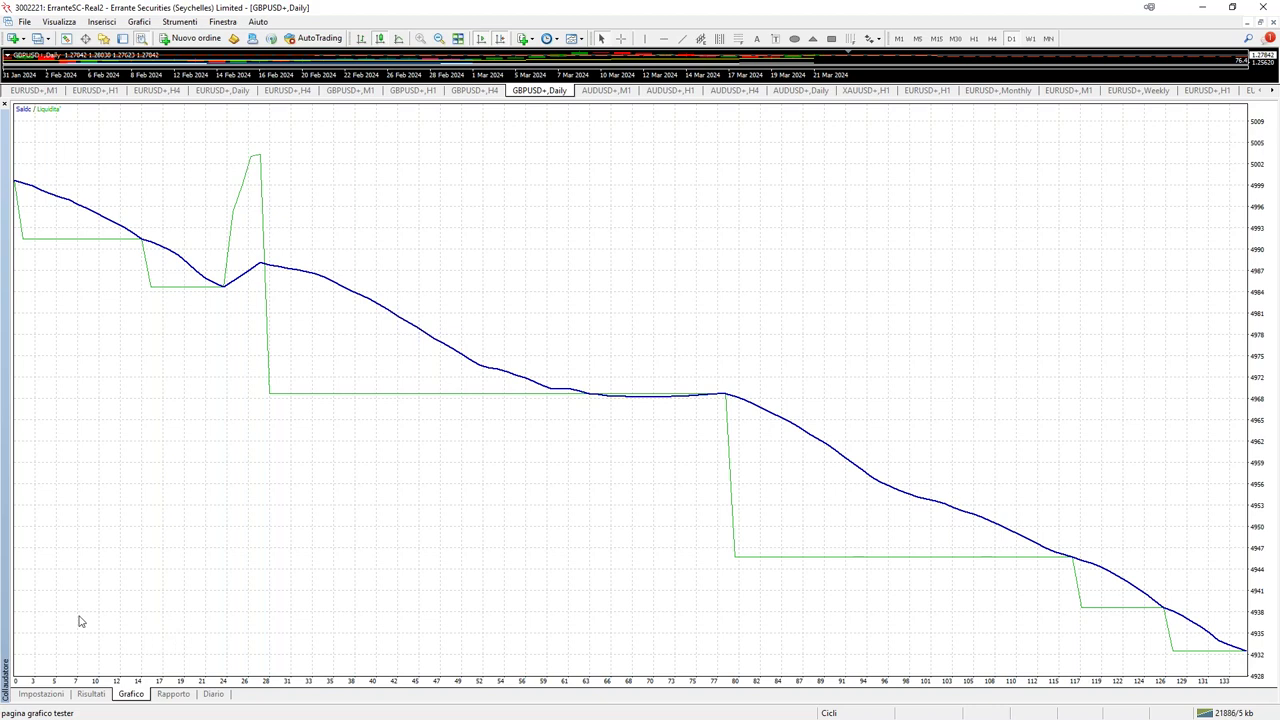
Stop the running test and set the expert's take profit to 50 pips.
left_click(55, 696)
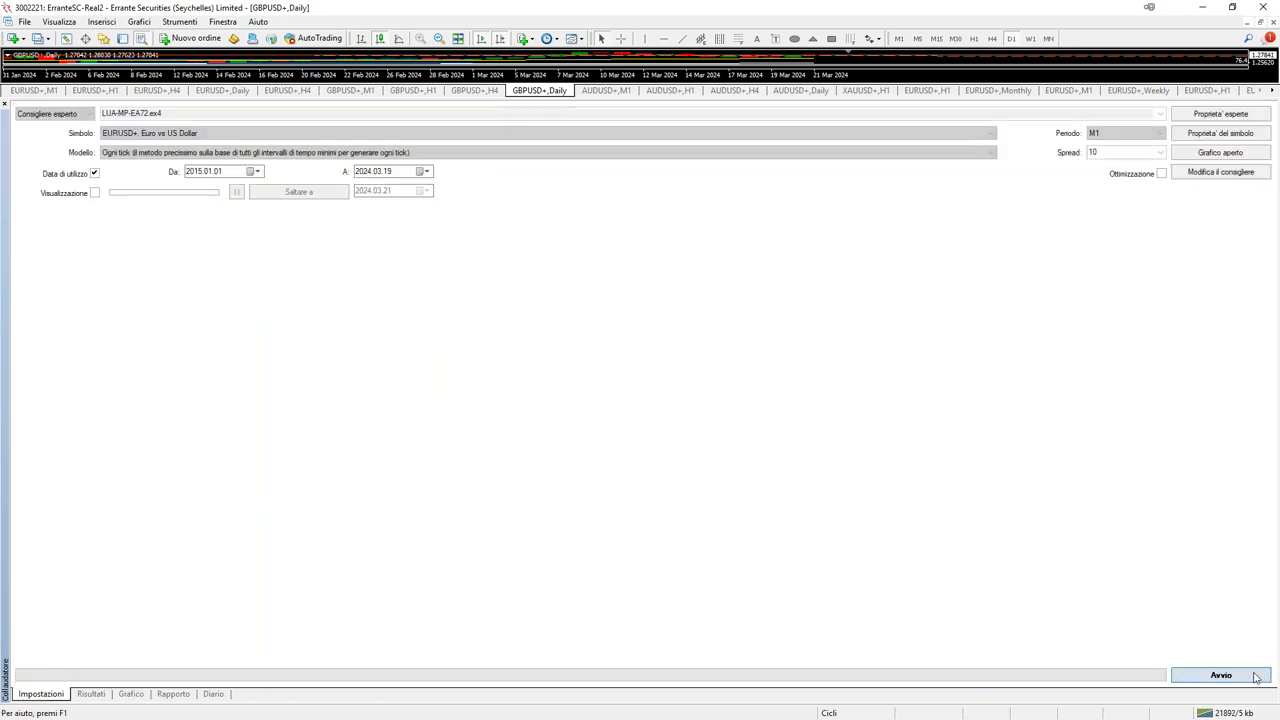
left_click(1220, 113)
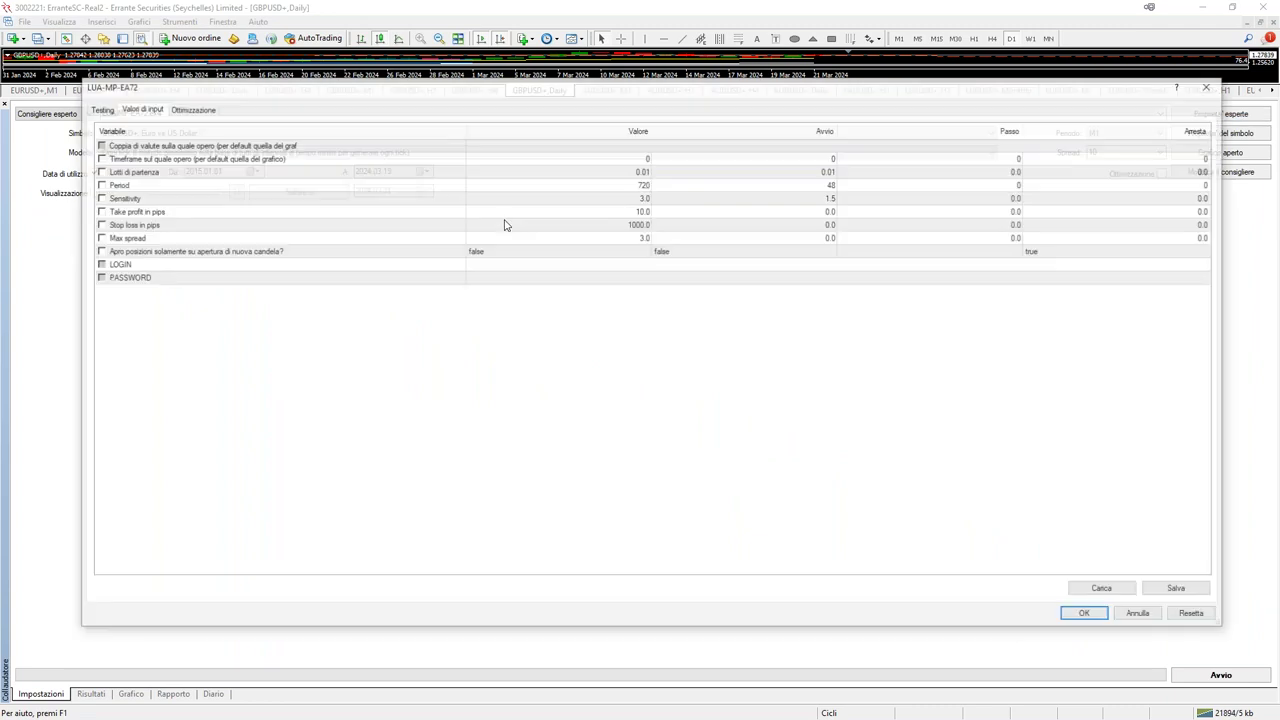
double_click(600, 185)
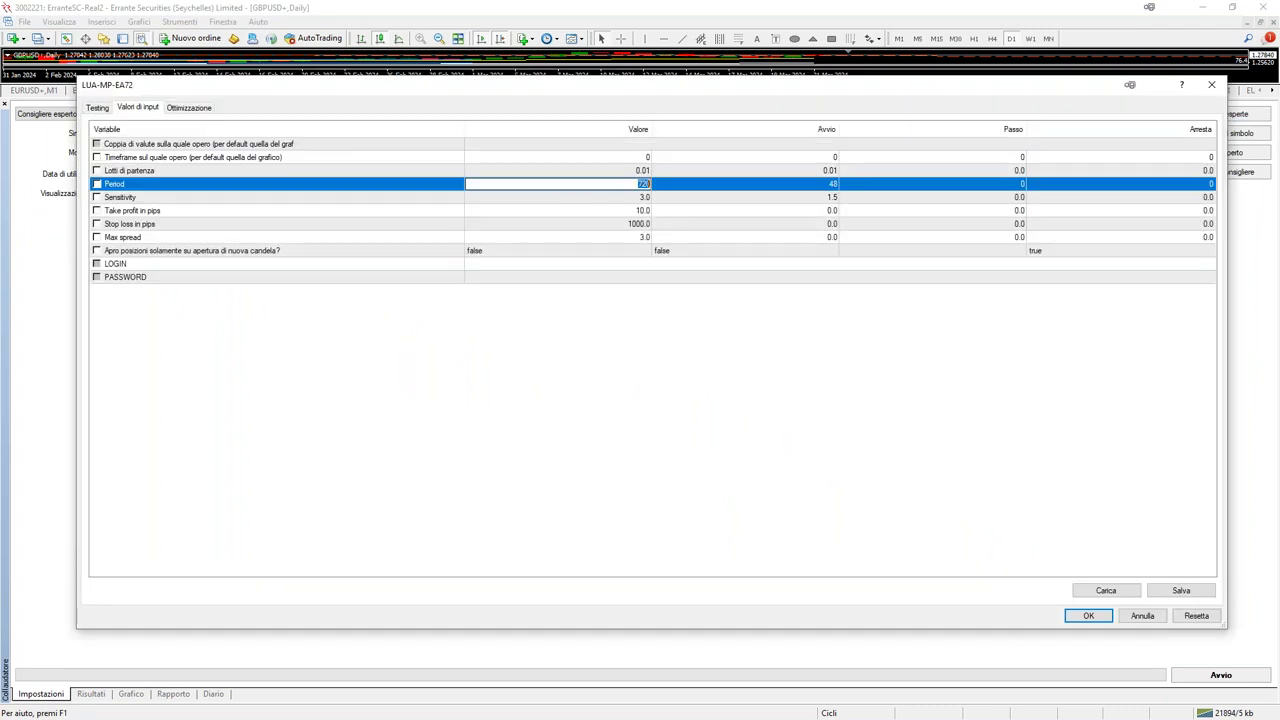
double_click(586, 211)
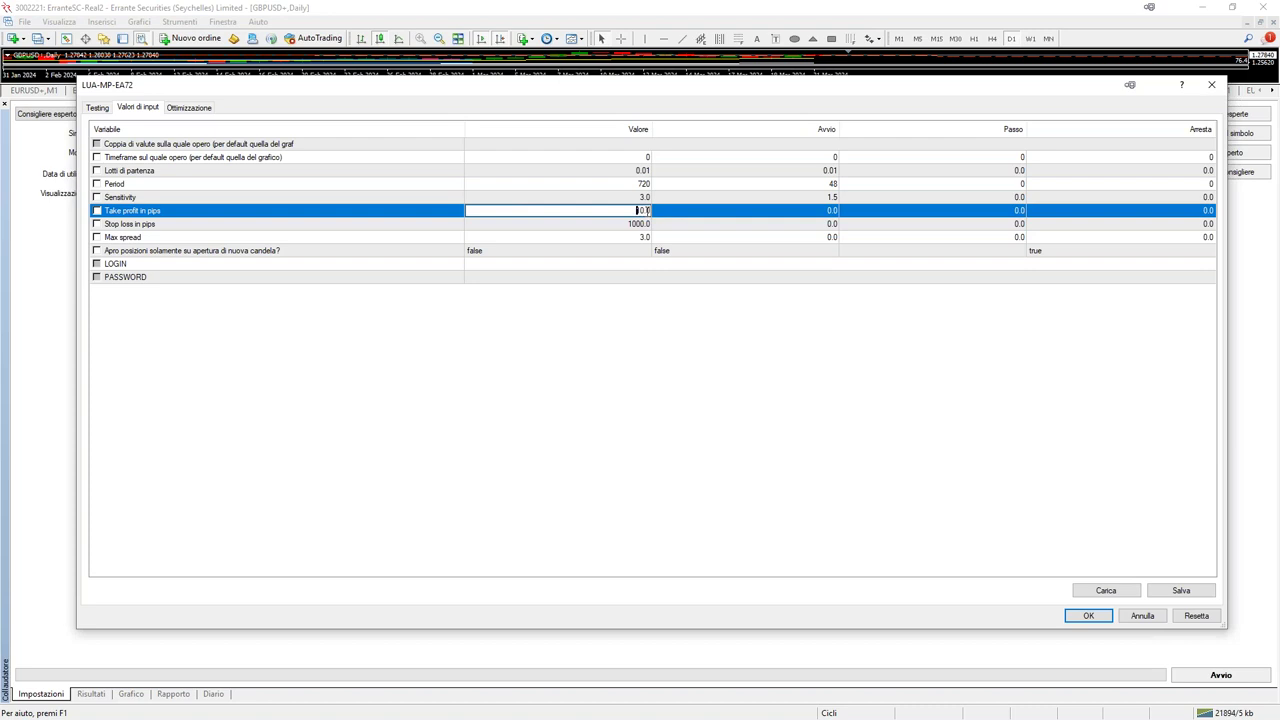
double_click(637, 211)
type("500")
Set the expert's Sensitivity input to 30.0.
left_click(573, 201)
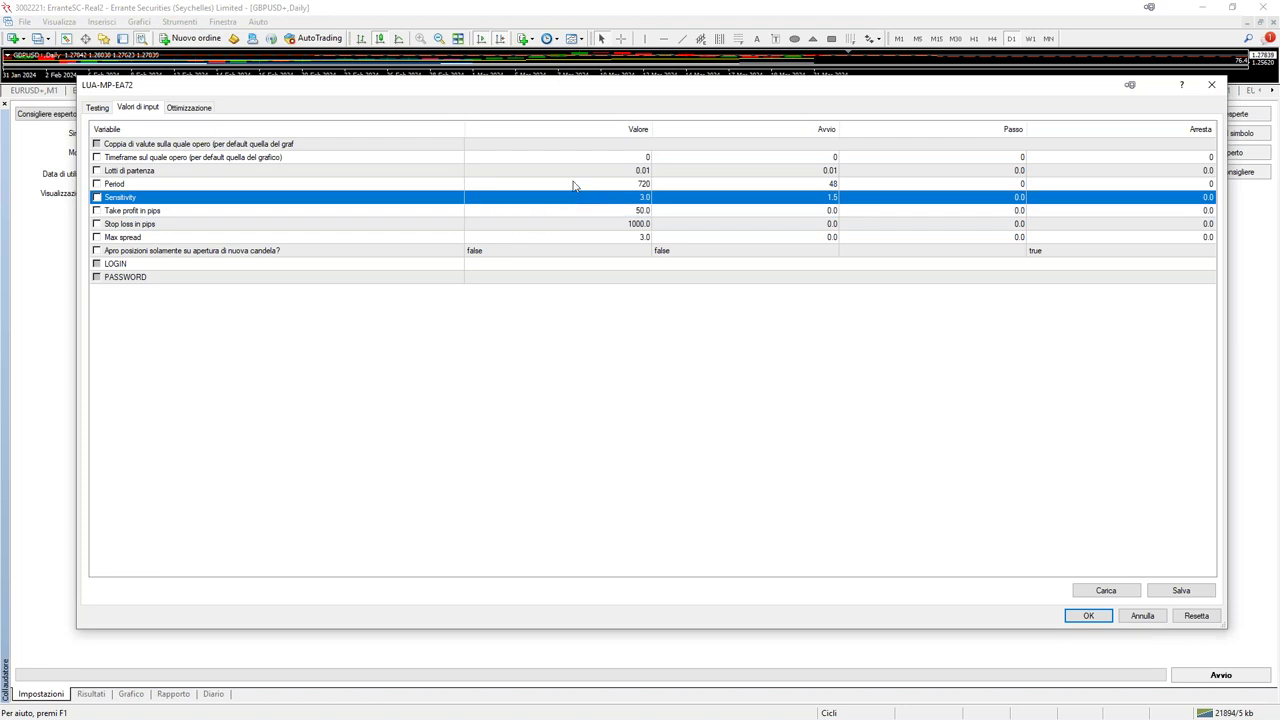
left_click(583, 201)
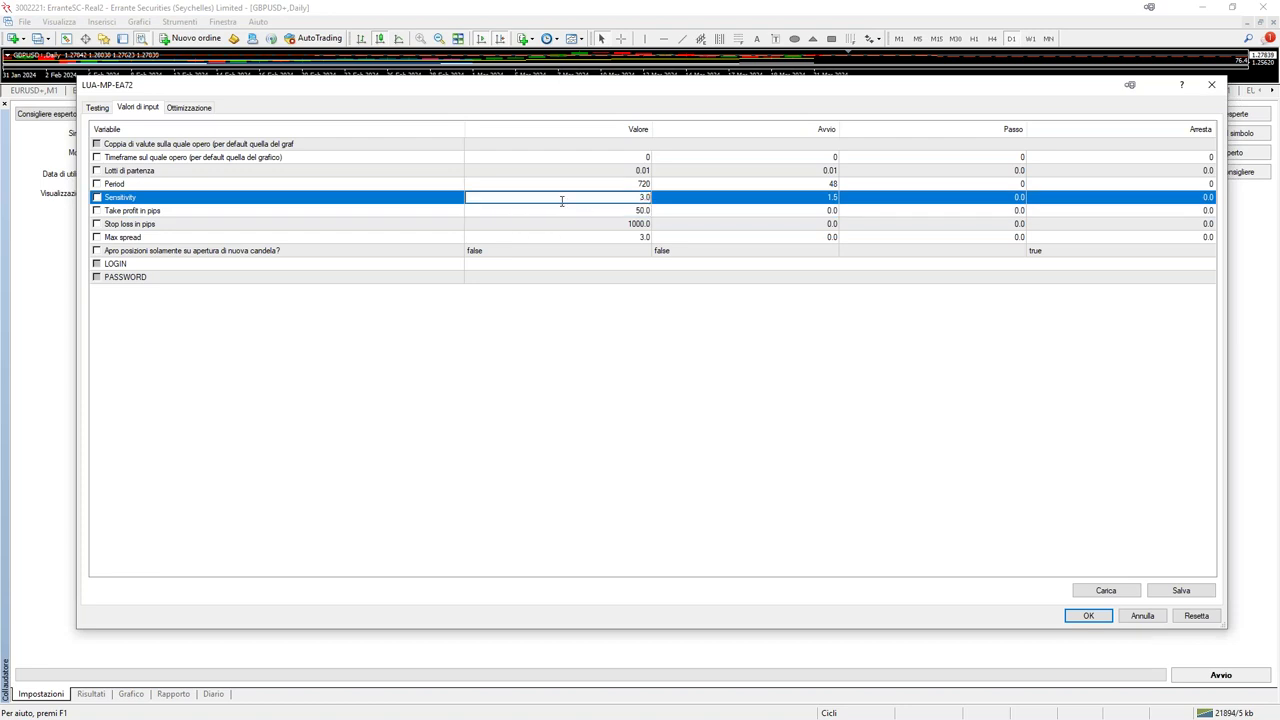
type("0")
left_click(629, 215)
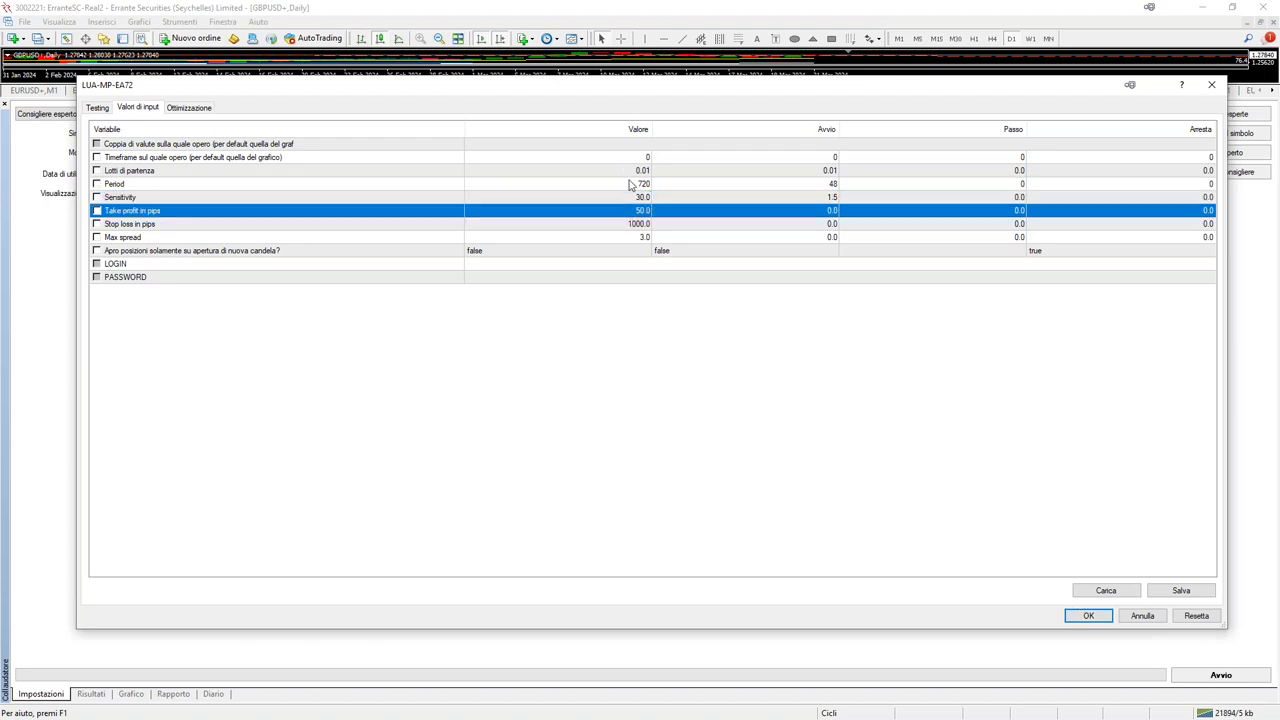
Set the expert's Period input to 1440.
left_click(630, 186)
left_click(631, 185)
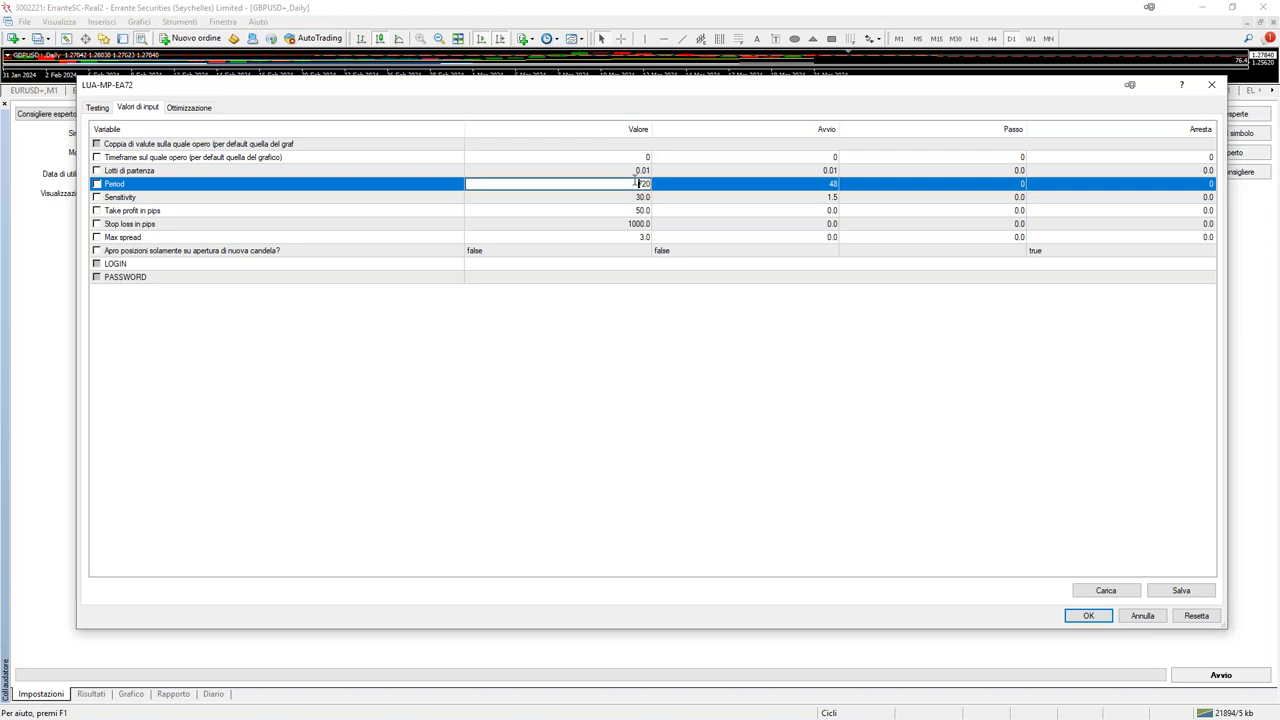
type("1440")
left_click(573, 219)
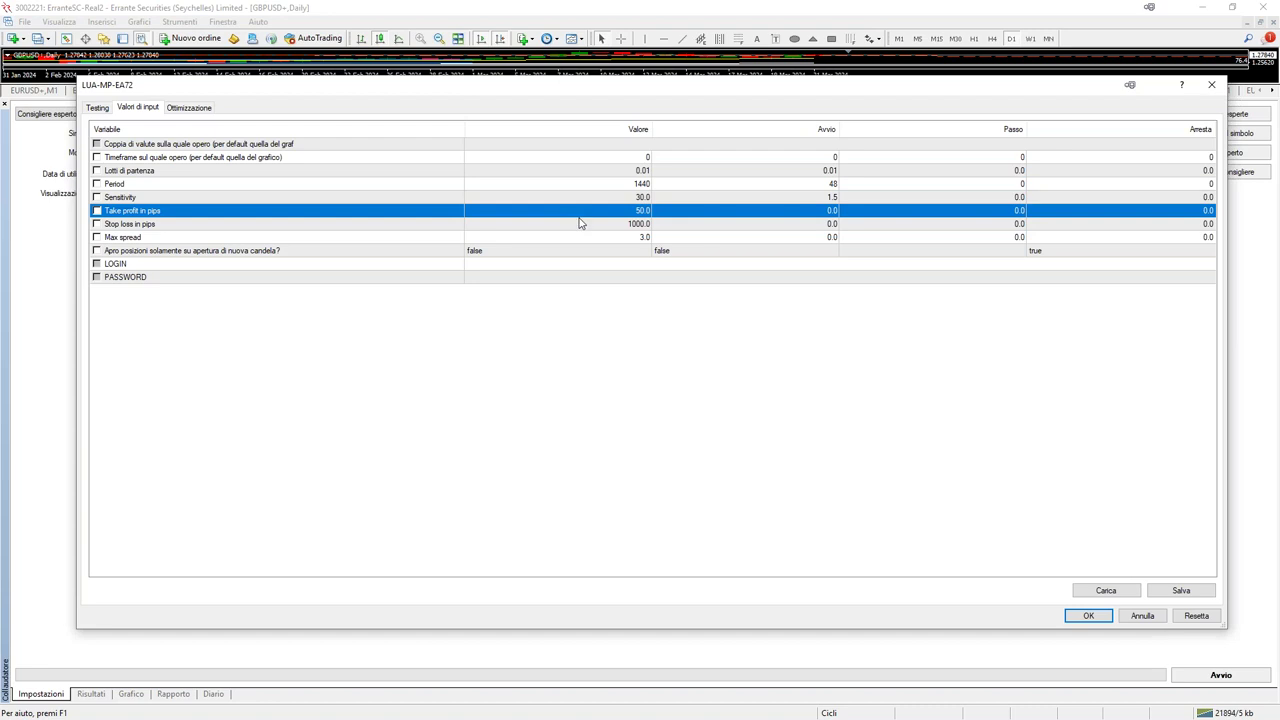
Set the expert's Sensitivity input to 60.0 and start the backtest.
left_click(580, 223)
left_click(583, 197)
left_click(583, 197)
key("Home")
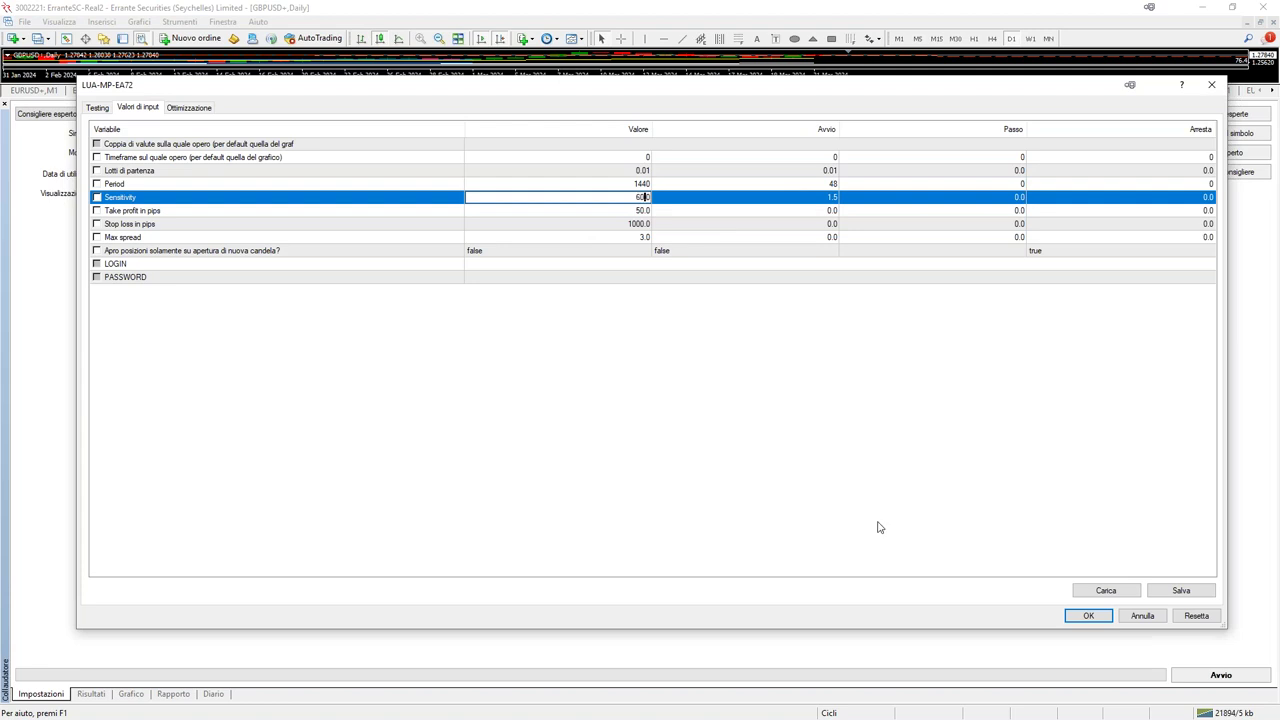
left_click(1102, 620)
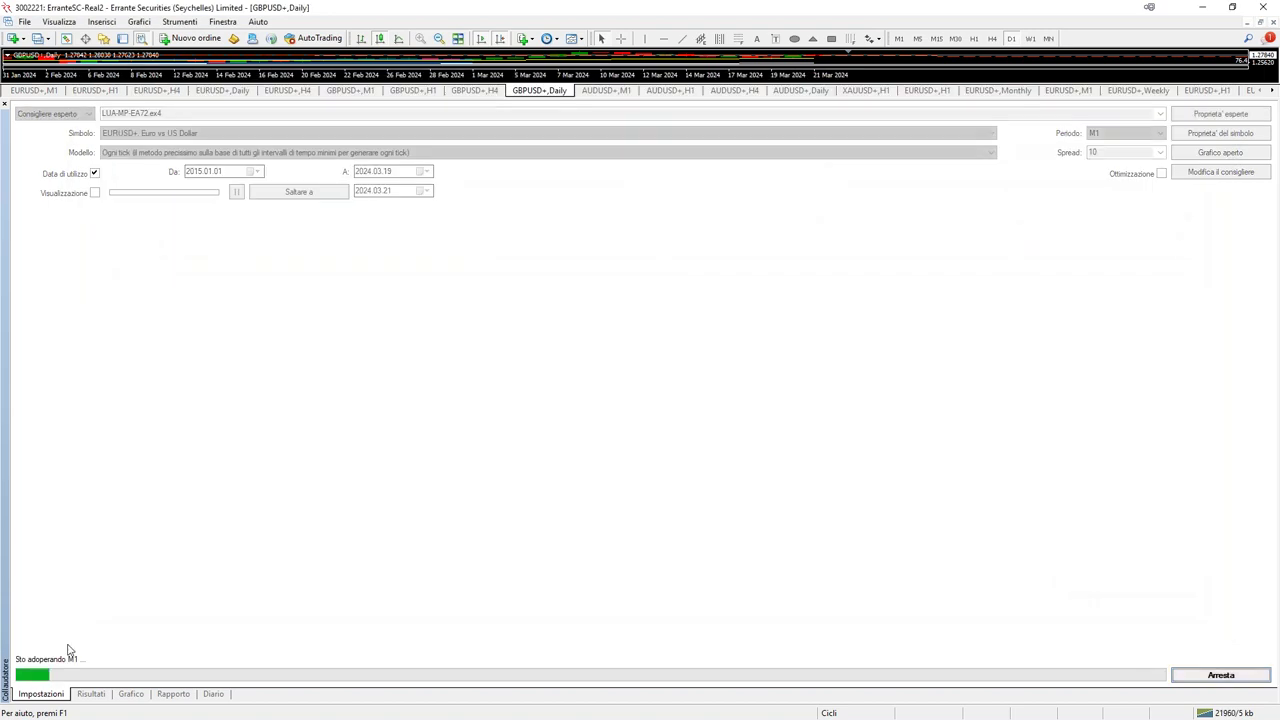
Check the balance graph of the Sensitivity 60.0 test and follow its trades from the beginning of the list.
left_click(131, 693)
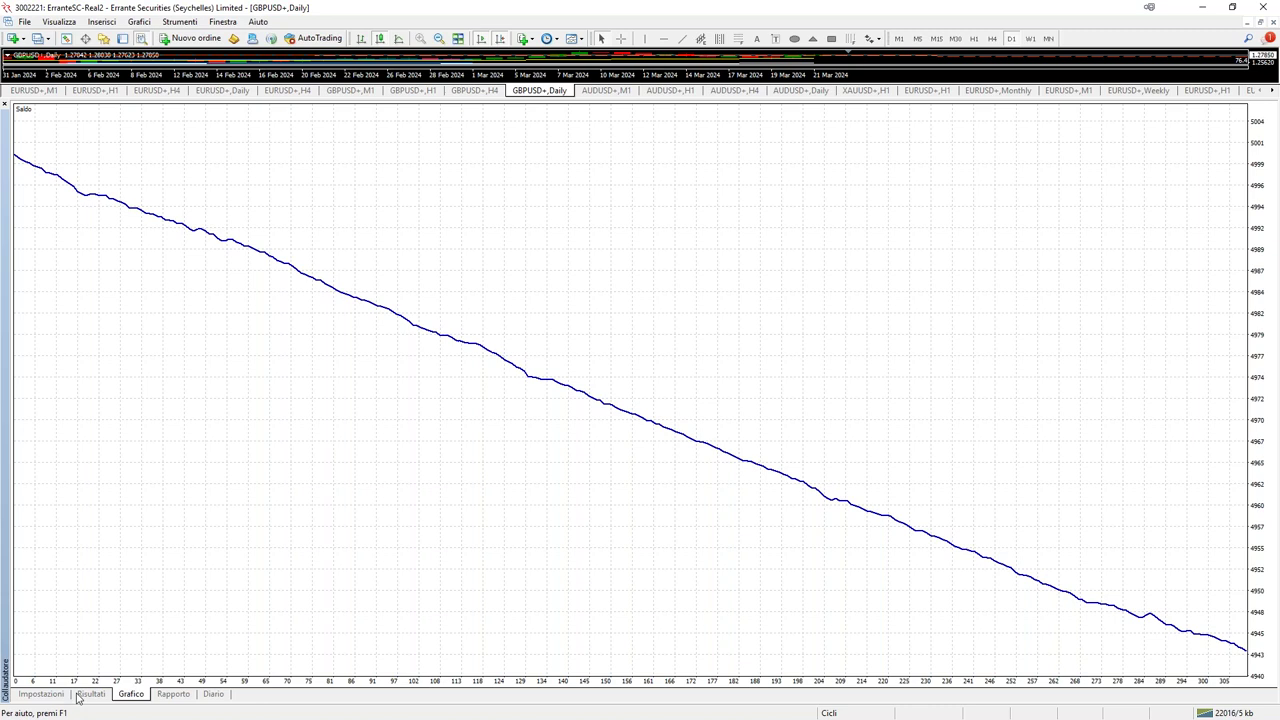
left_click(91, 693)
scroll(798, 492, "down", 5)
scroll(798, 492, "down", 20)
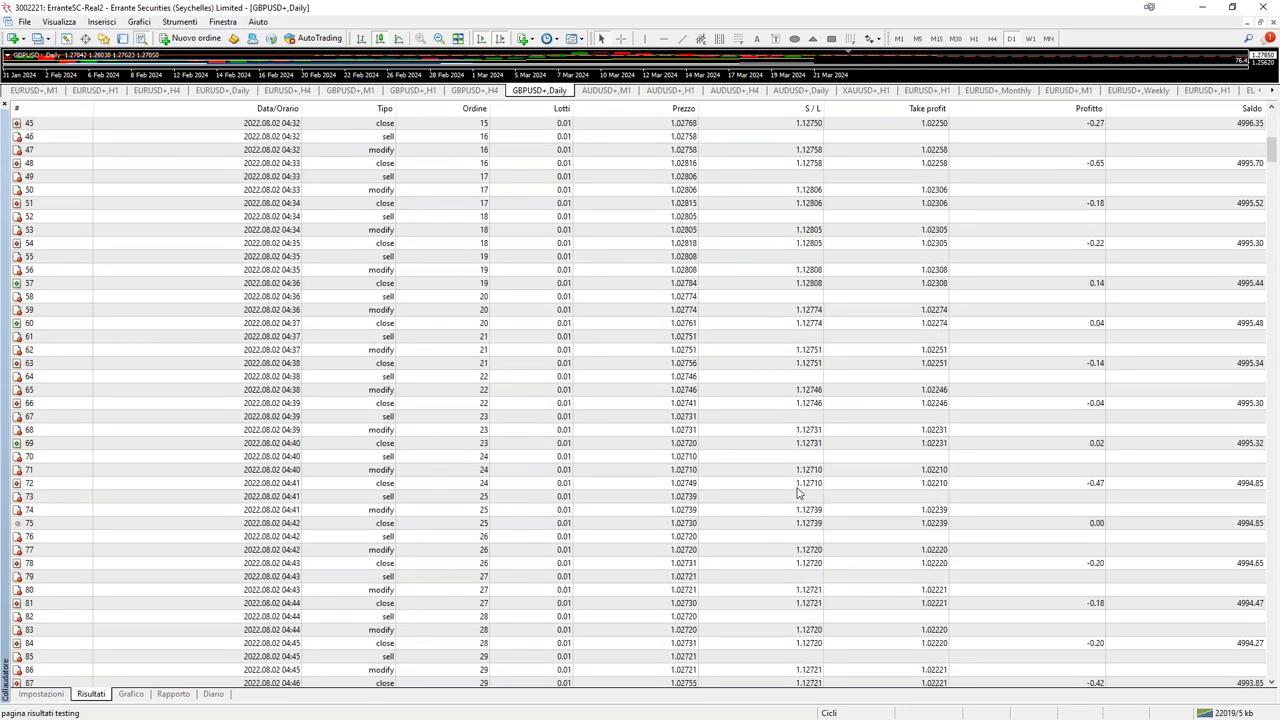
Read further down the trade list of the Sensitivity 60.0 test and stop the running backtest.
scroll(798, 492, "down", 20)
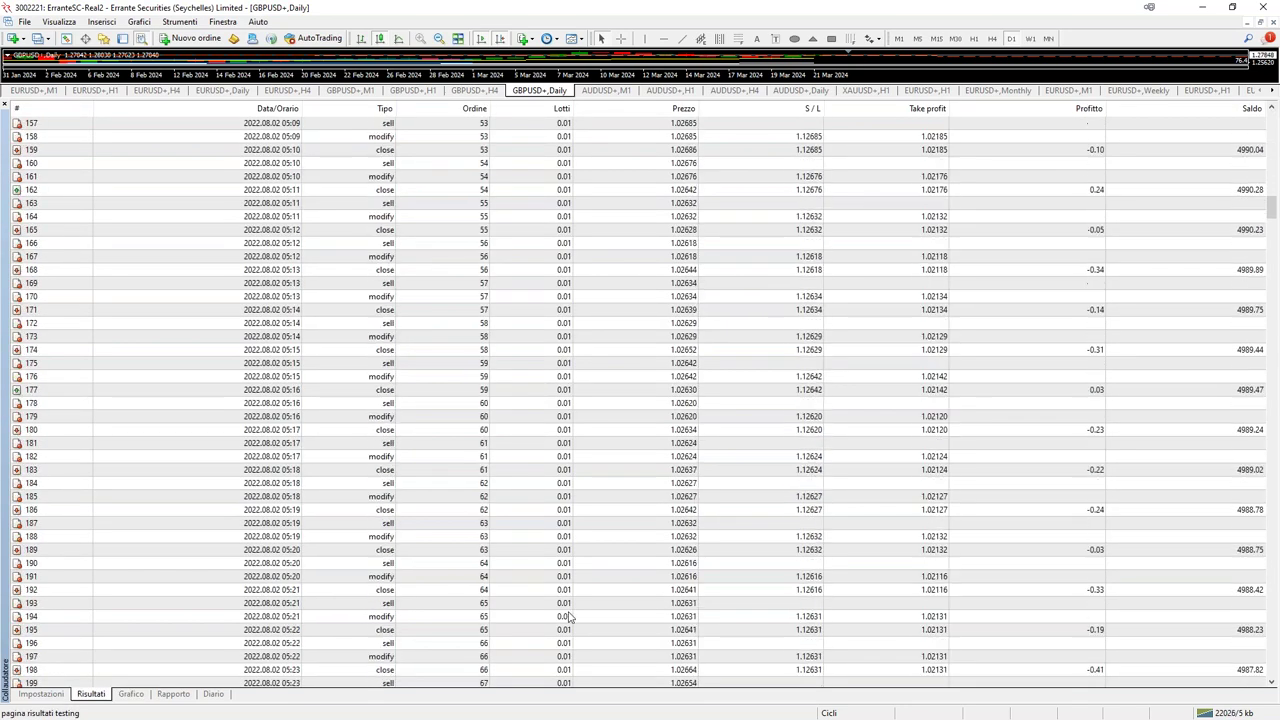
left_click(40, 693)
left_click(1221, 675)
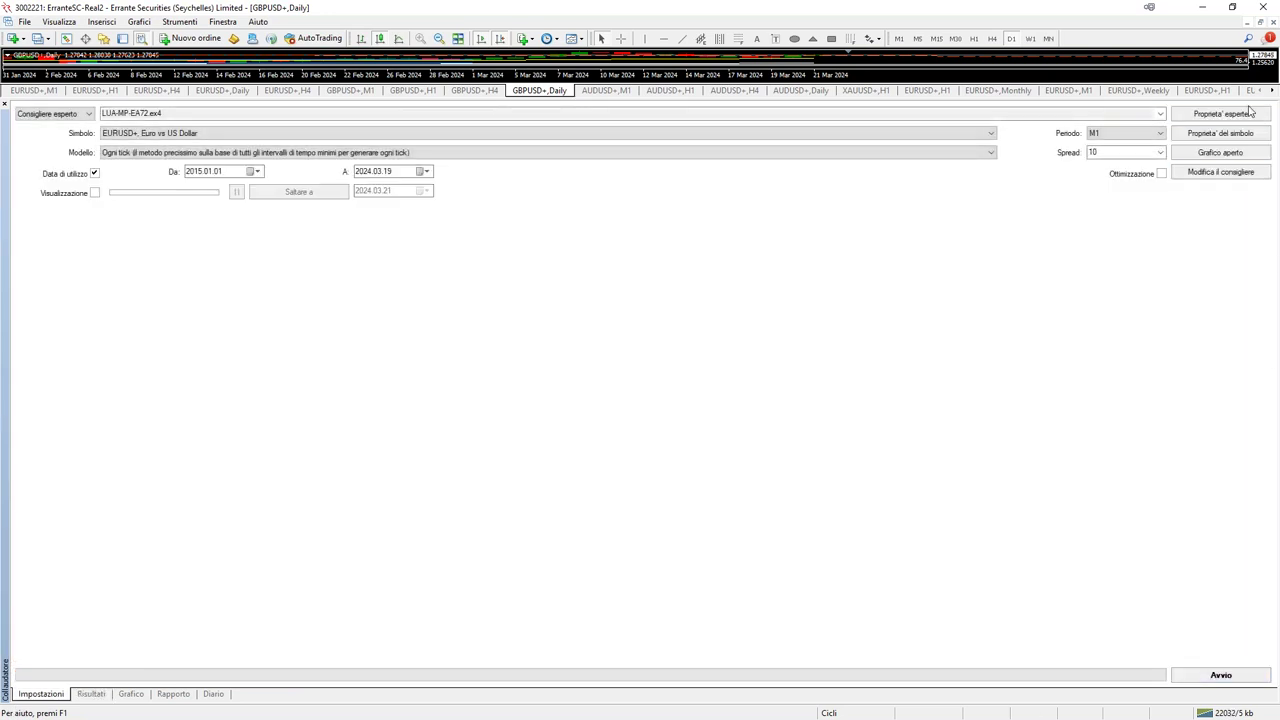
Set the expert's Period input to 48 and start the backtest.
left_click(1249, 112)
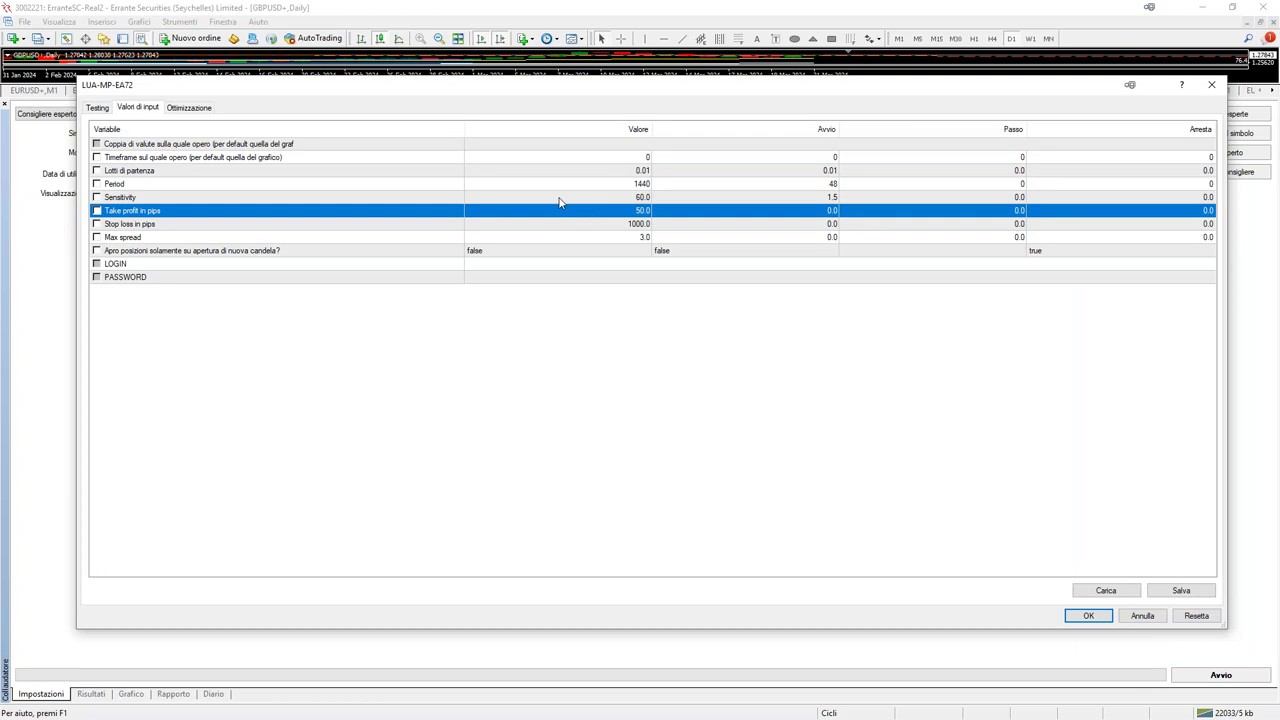
left_click(560, 210)
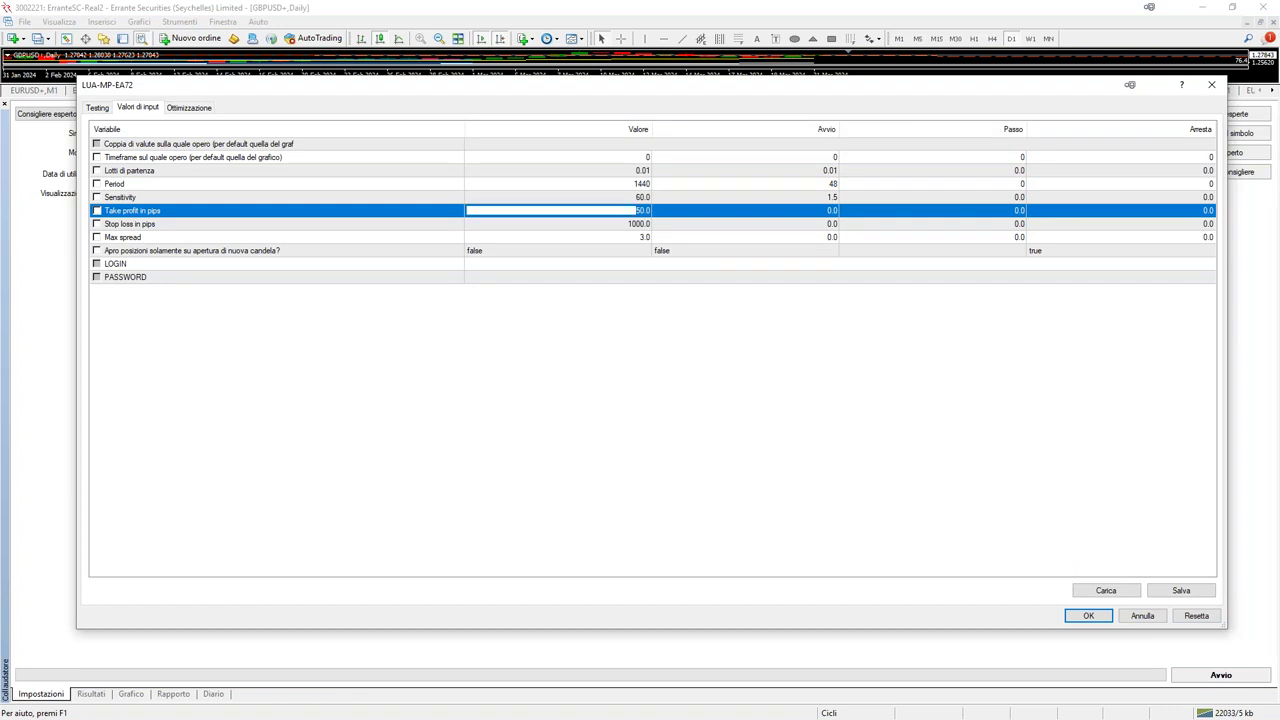
left_click(575, 197)
left_click(575, 197)
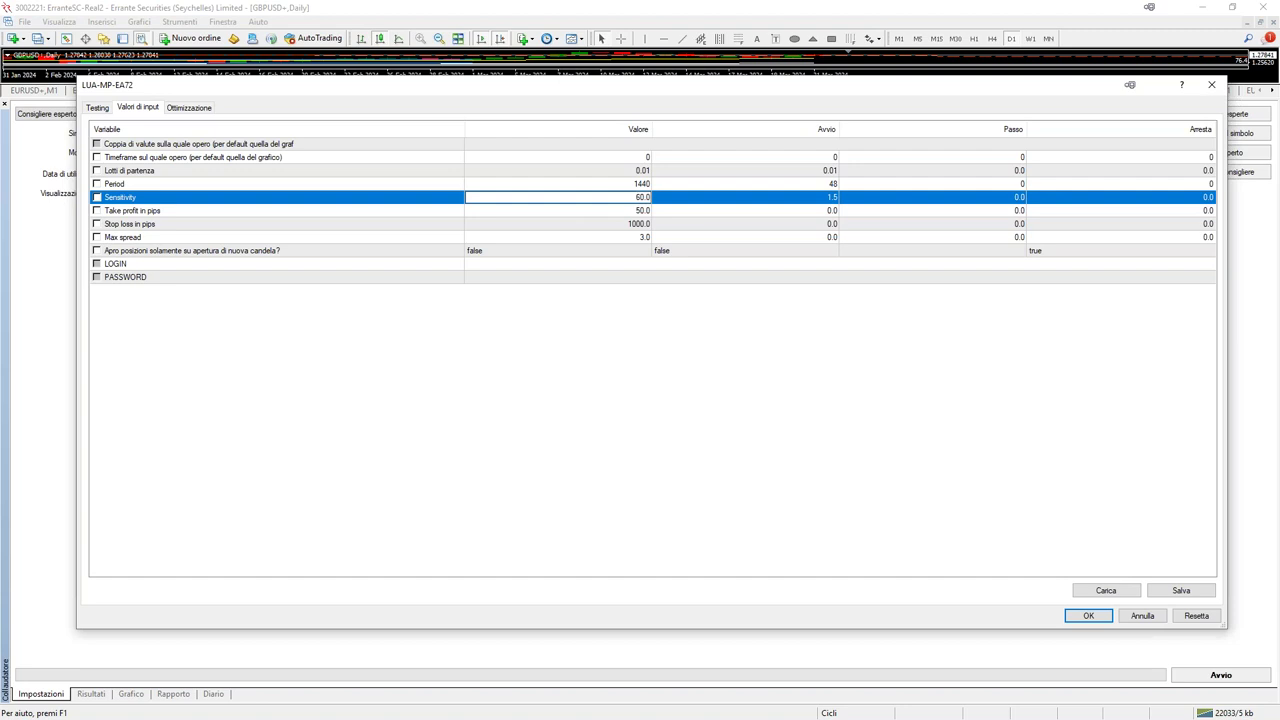
left_click(583, 211)
left_click(585, 199)
left_click(587, 212)
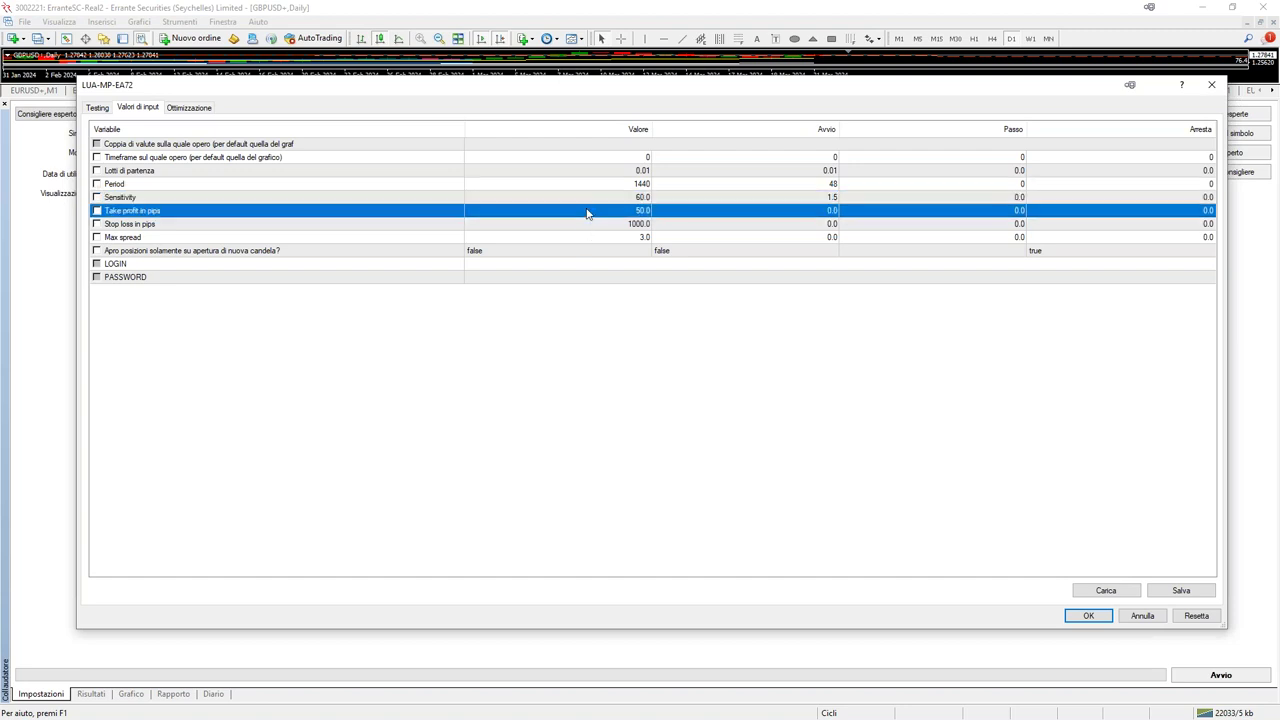
left_click(590, 186)
left_click(592, 185)
left_click(636, 184)
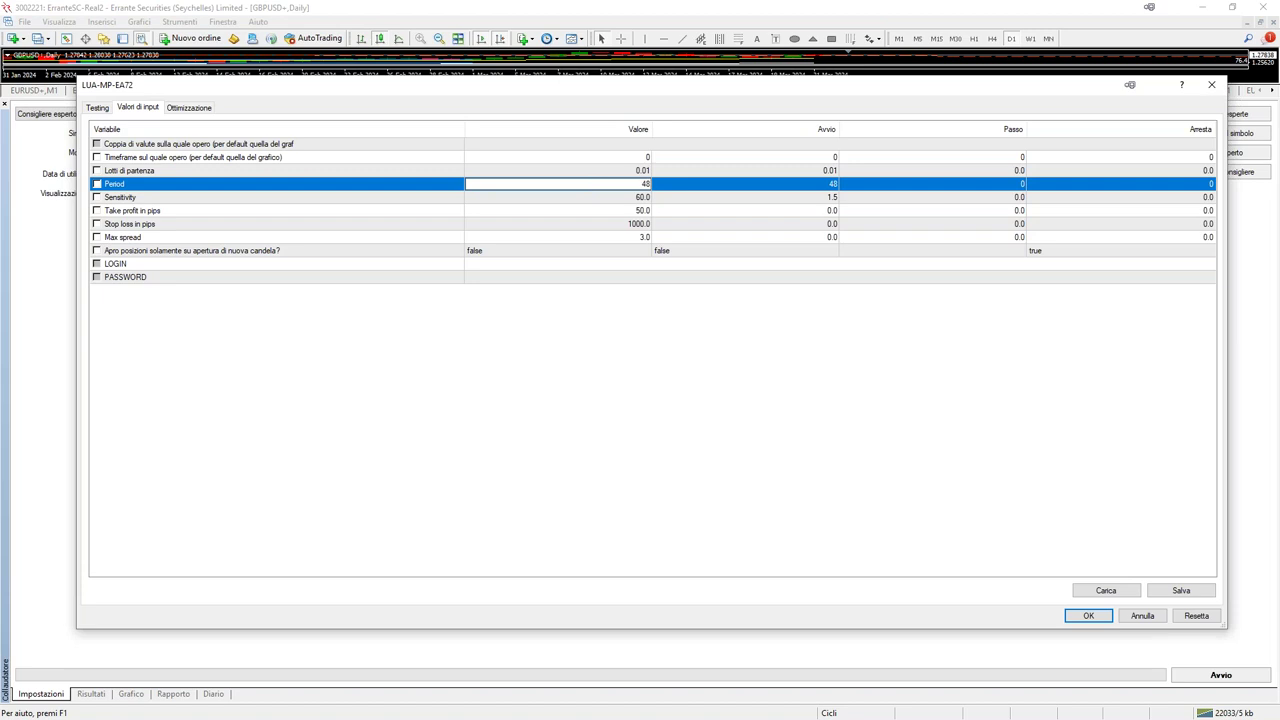
left_click(1088, 616)
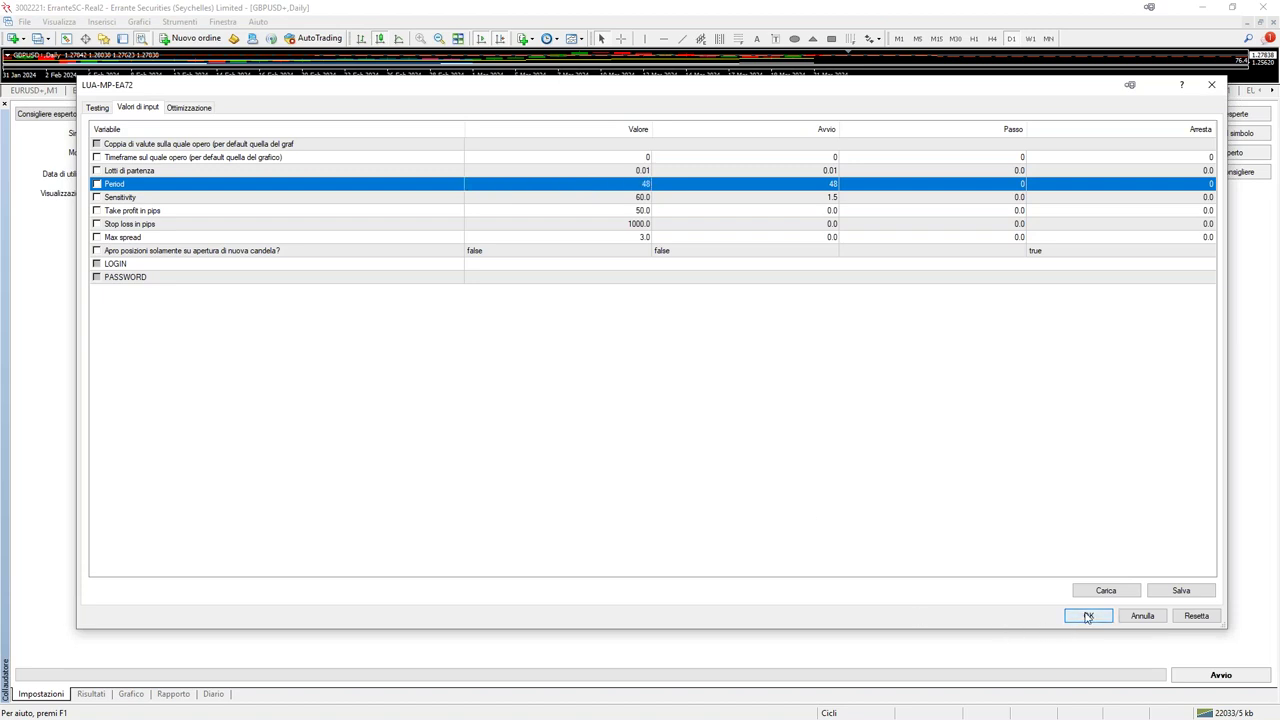
left_click(1221, 675)
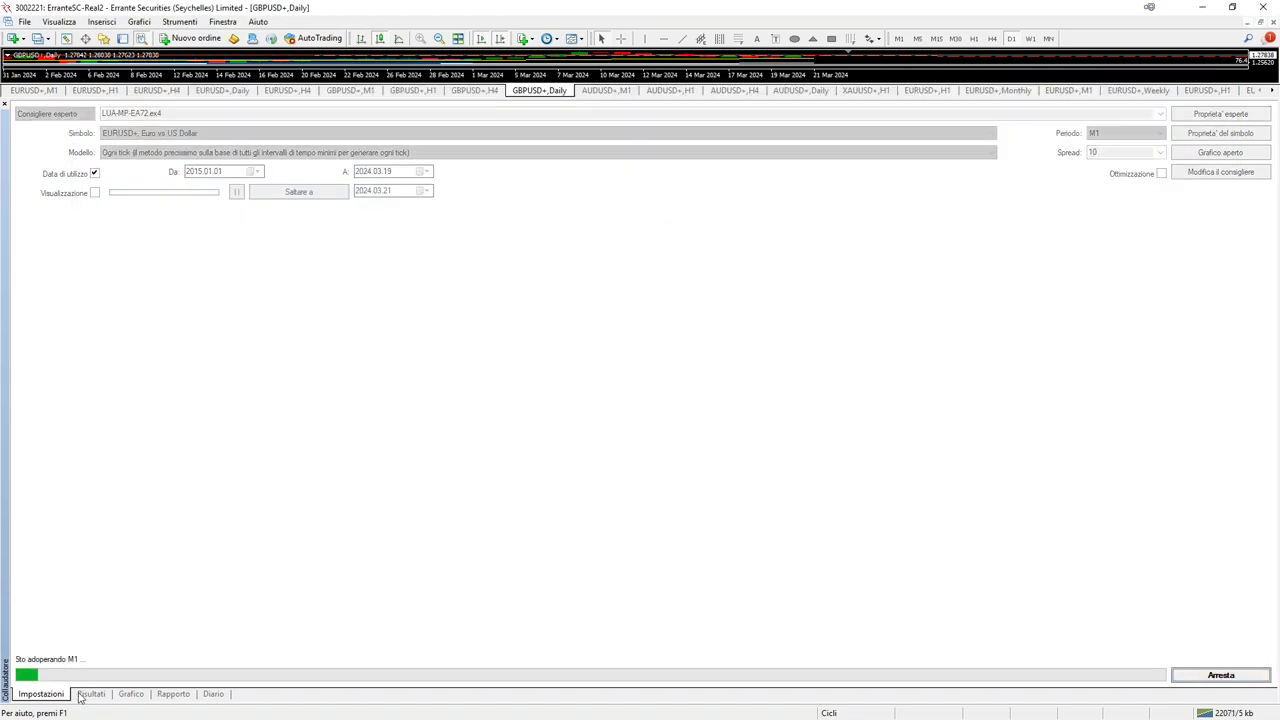
Check the balance graph of the Period 48 test and follow its trades down the results list.
left_click(129, 694)
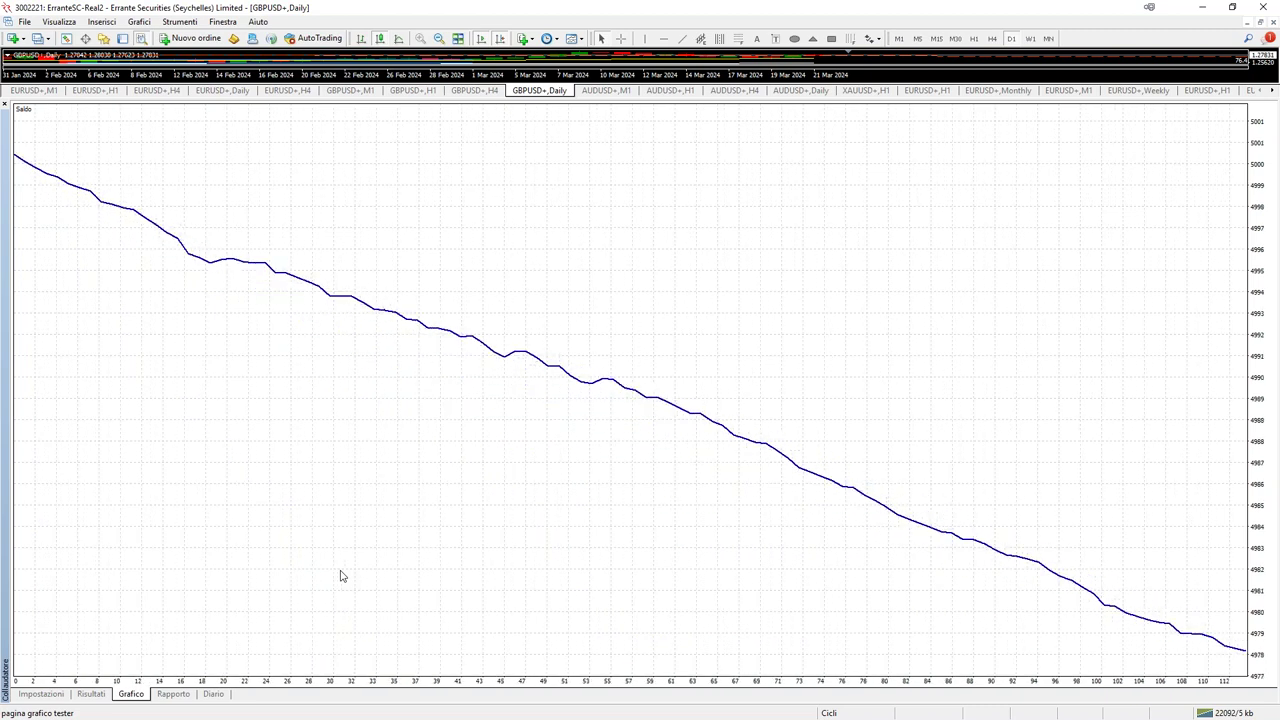
left_click(90, 693)
scroll(476, 430, "down", 20)
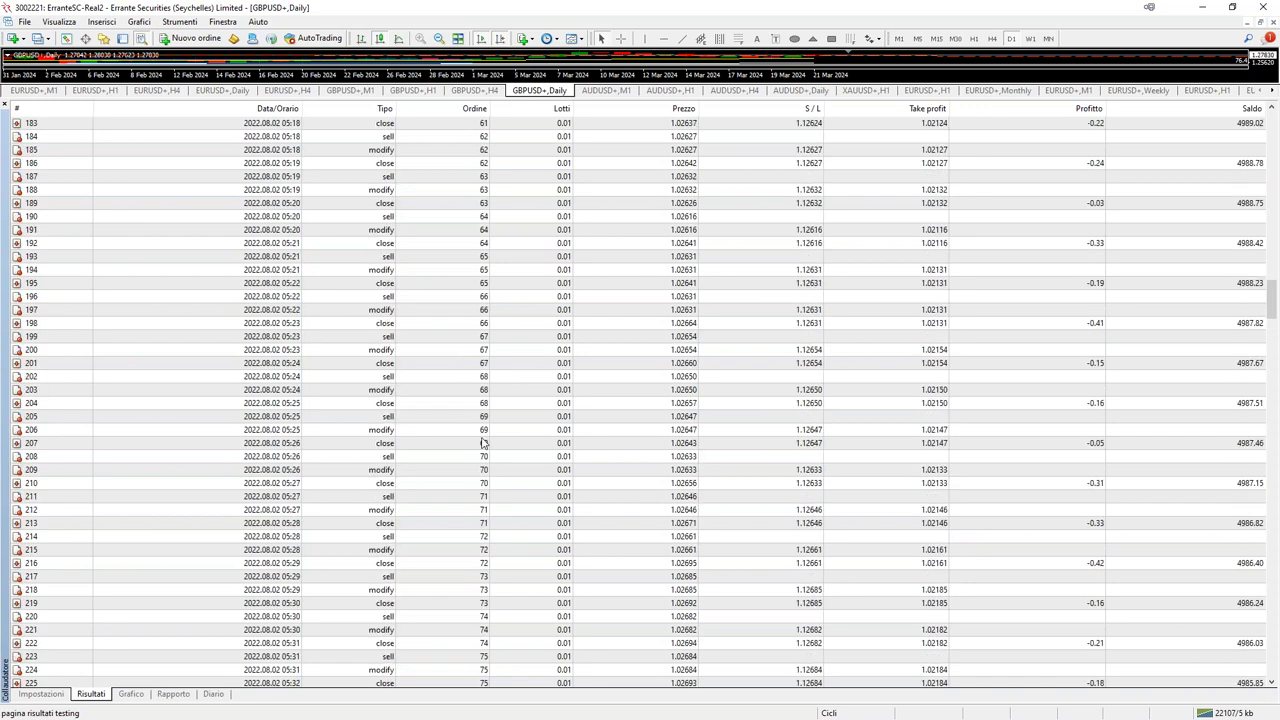
scroll(555, 292, "down", 20)
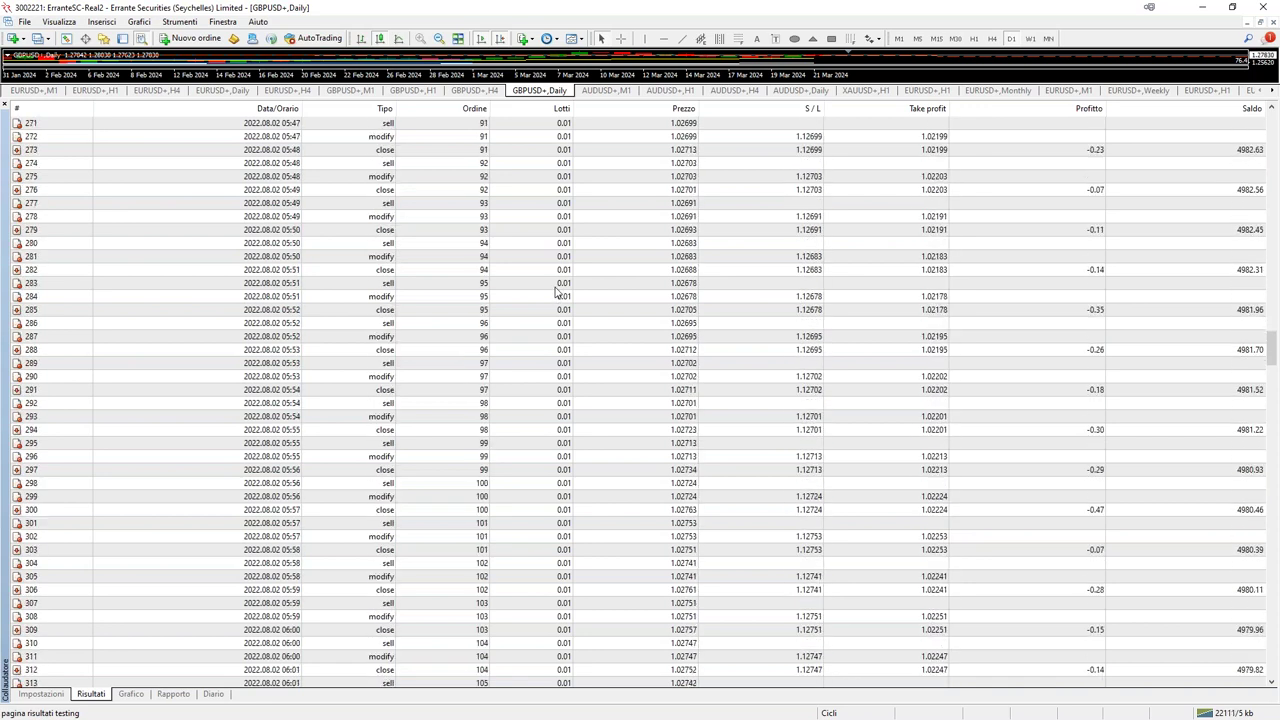
scroll(560, 425, "down", 20)
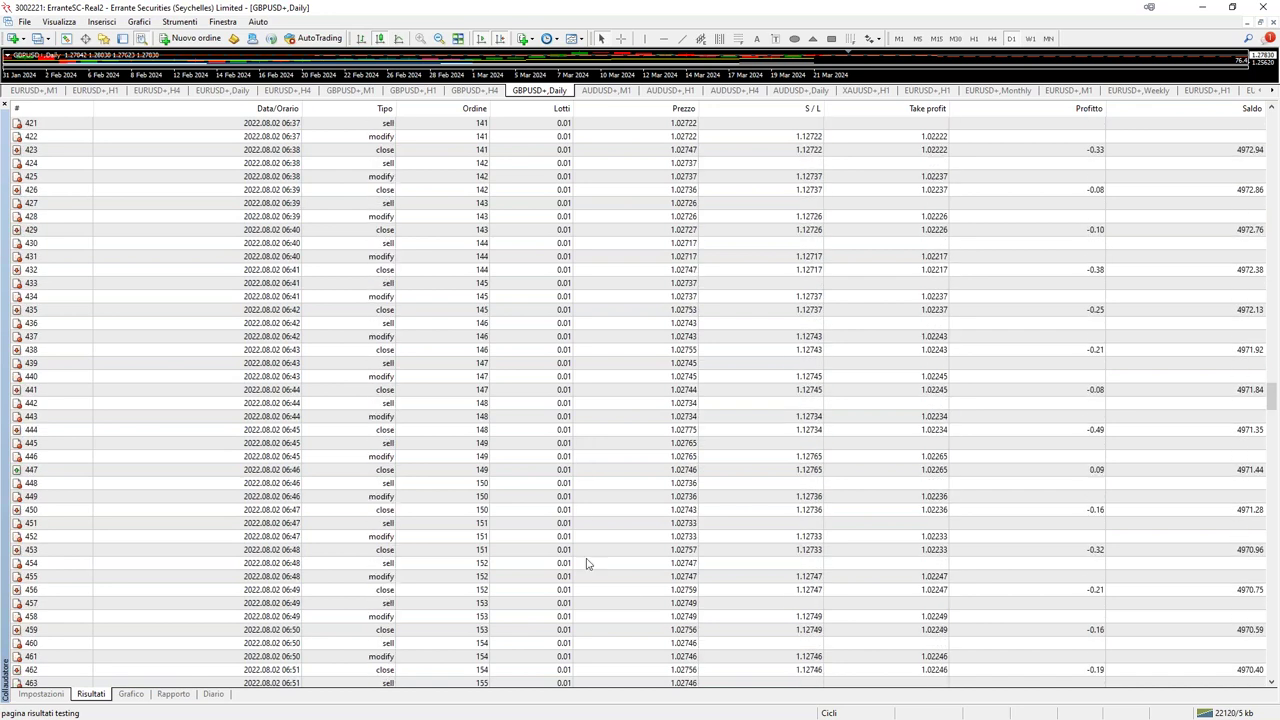
left_click(628, 601)
scroll(628, 597, "down", 20)
scroll(625, 590, "down", 20)
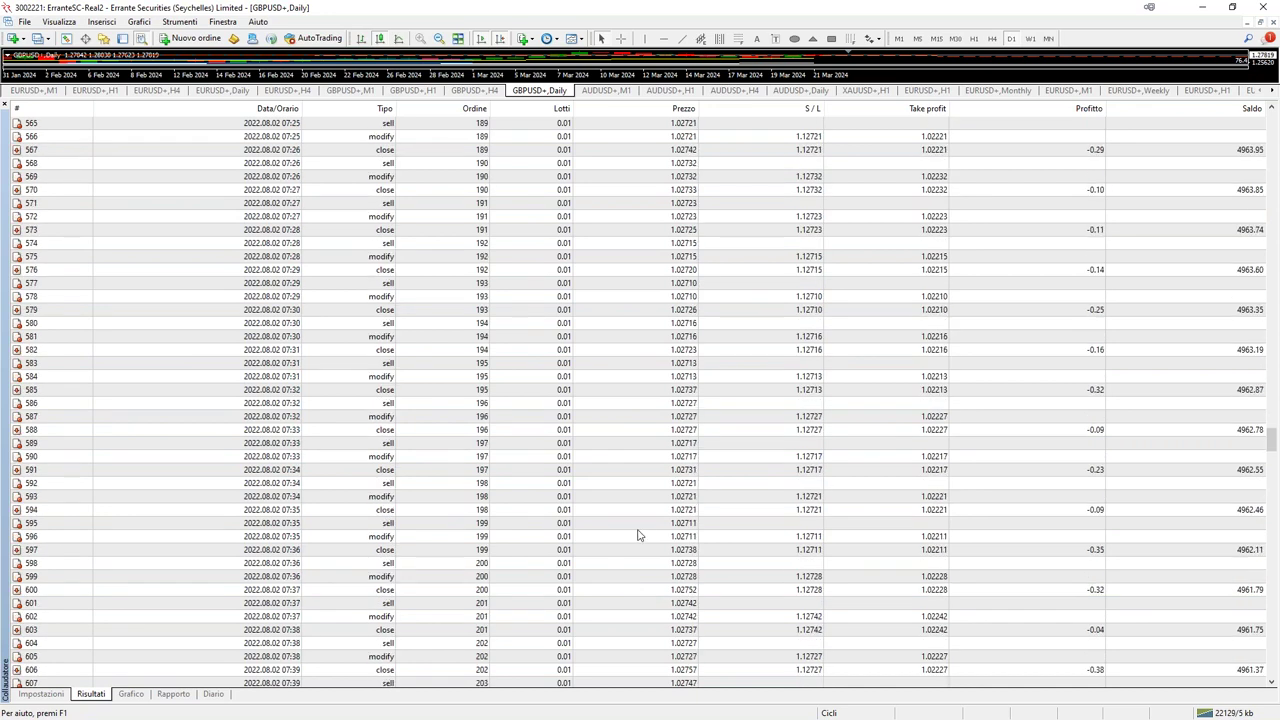
scroll(640, 536, "down", 20)
scroll(632, 561, "down", 1)
Stop the running backtest and set the expert's Take profit in pips input to 10.0.
left_click(42, 694)
left_click(1244, 677)
left_click(1199, 113)
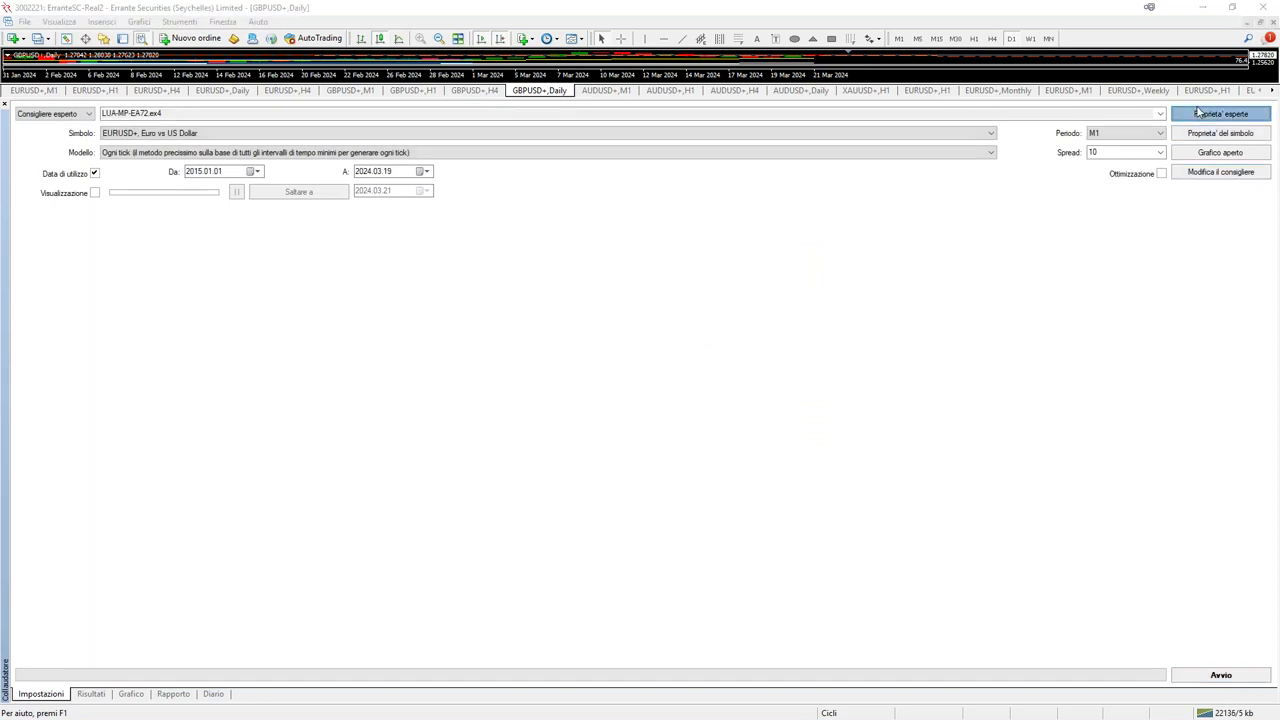
left_click(612, 226)
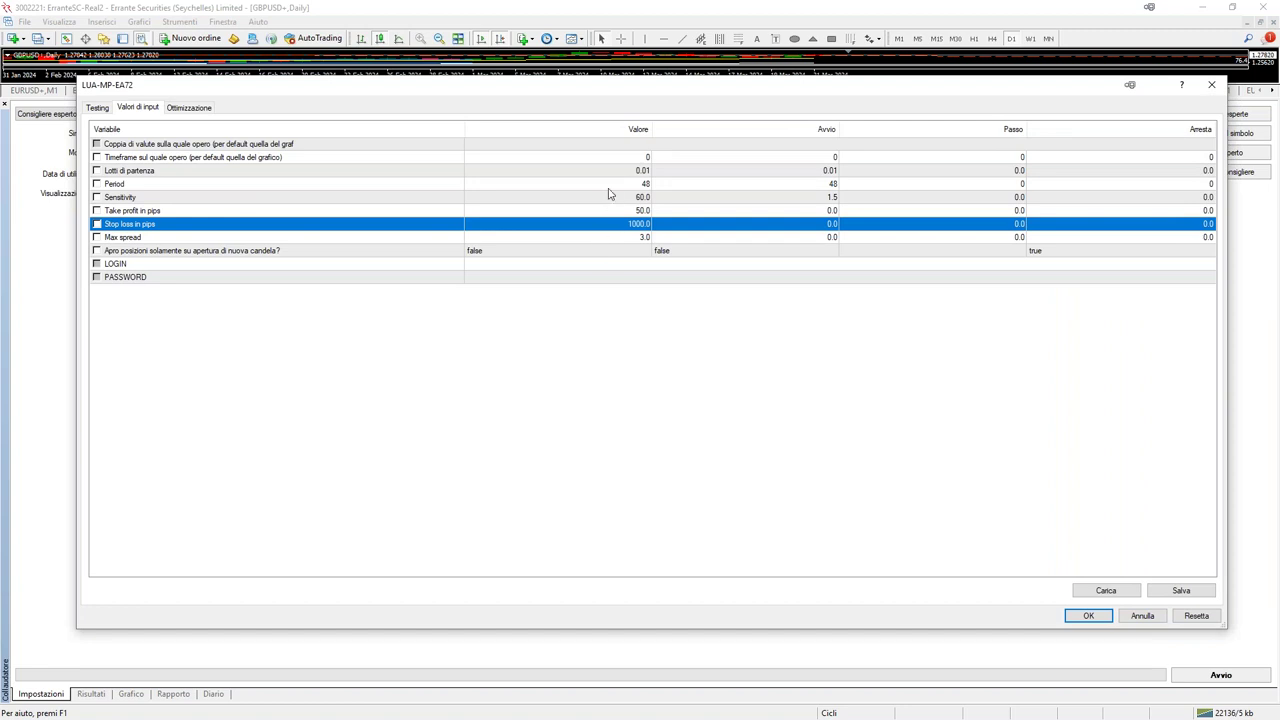
left_click(604, 210)
left_click(637, 210)
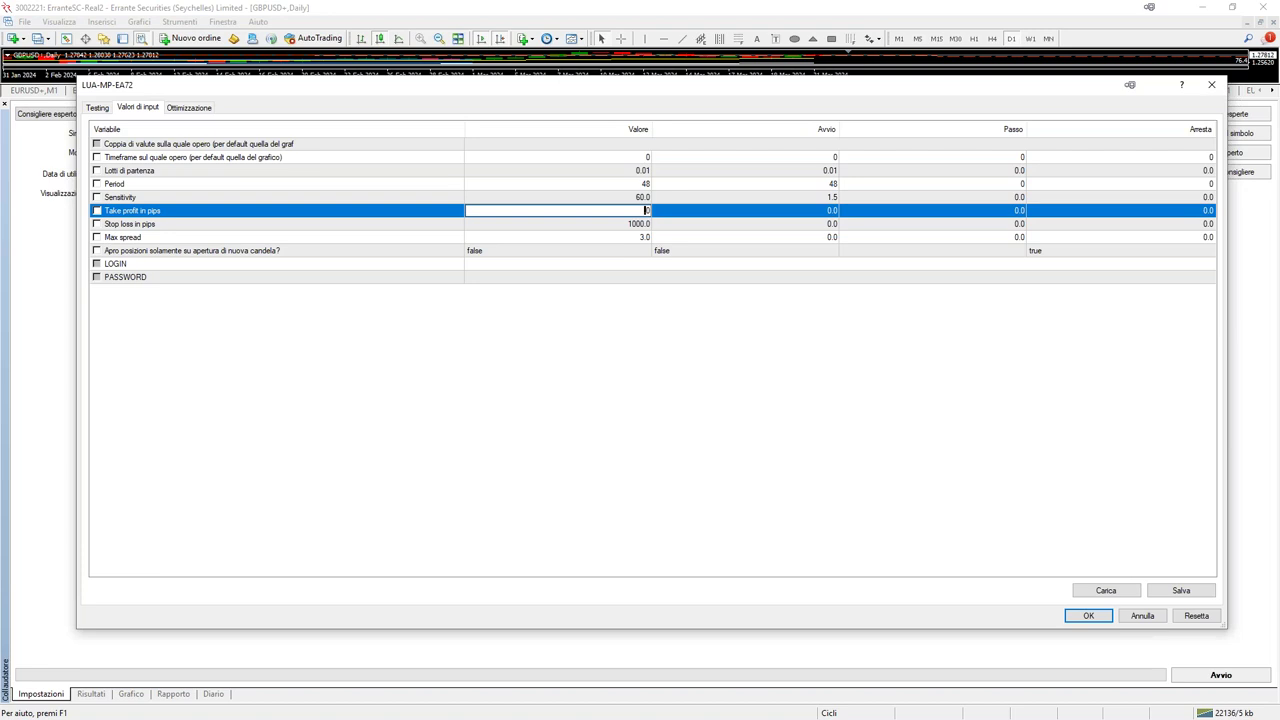
left_click(1080, 620)
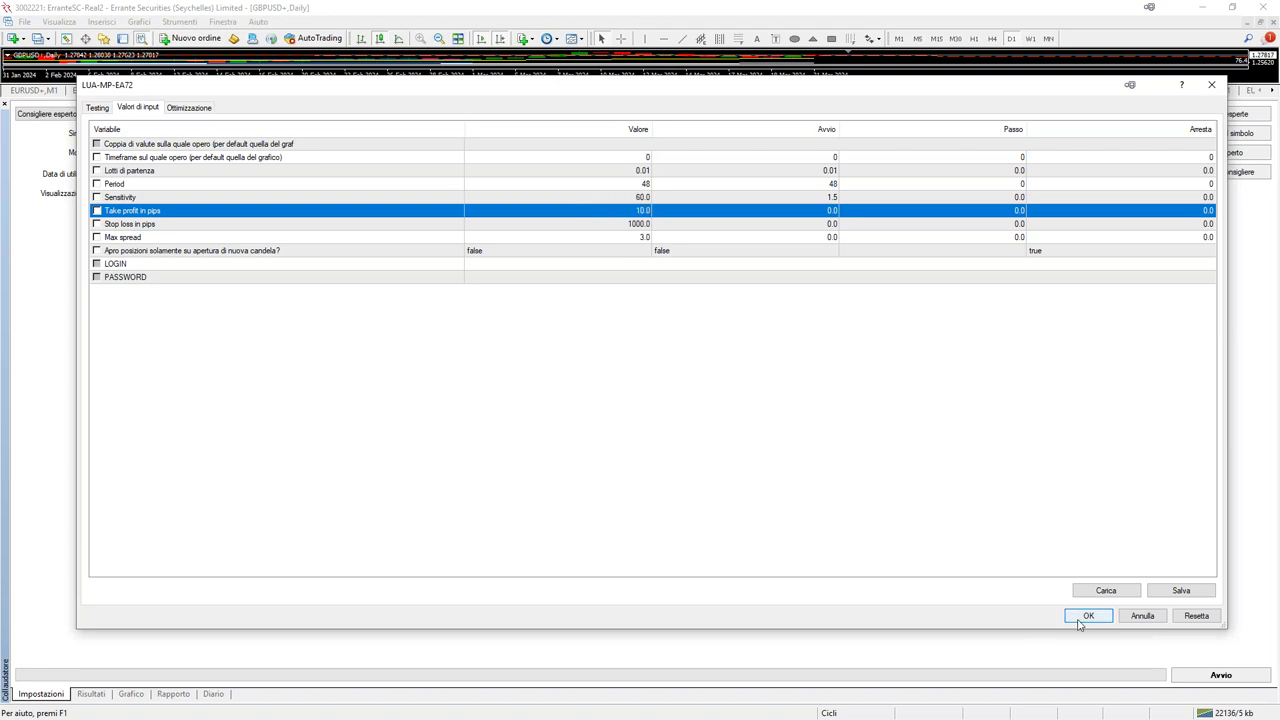
left_click(1086, 616)
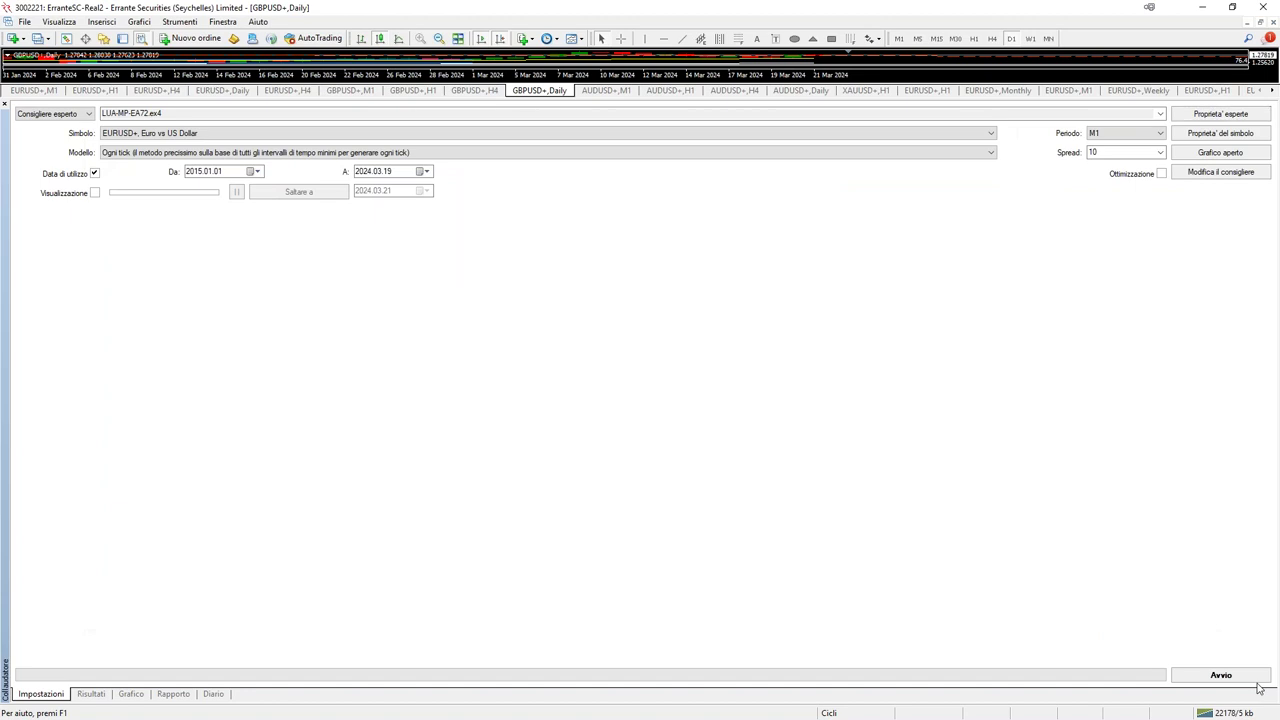
Start the backtest with the 10-pip take profit and check its trades and balance graph.
left_click(1256, 681)
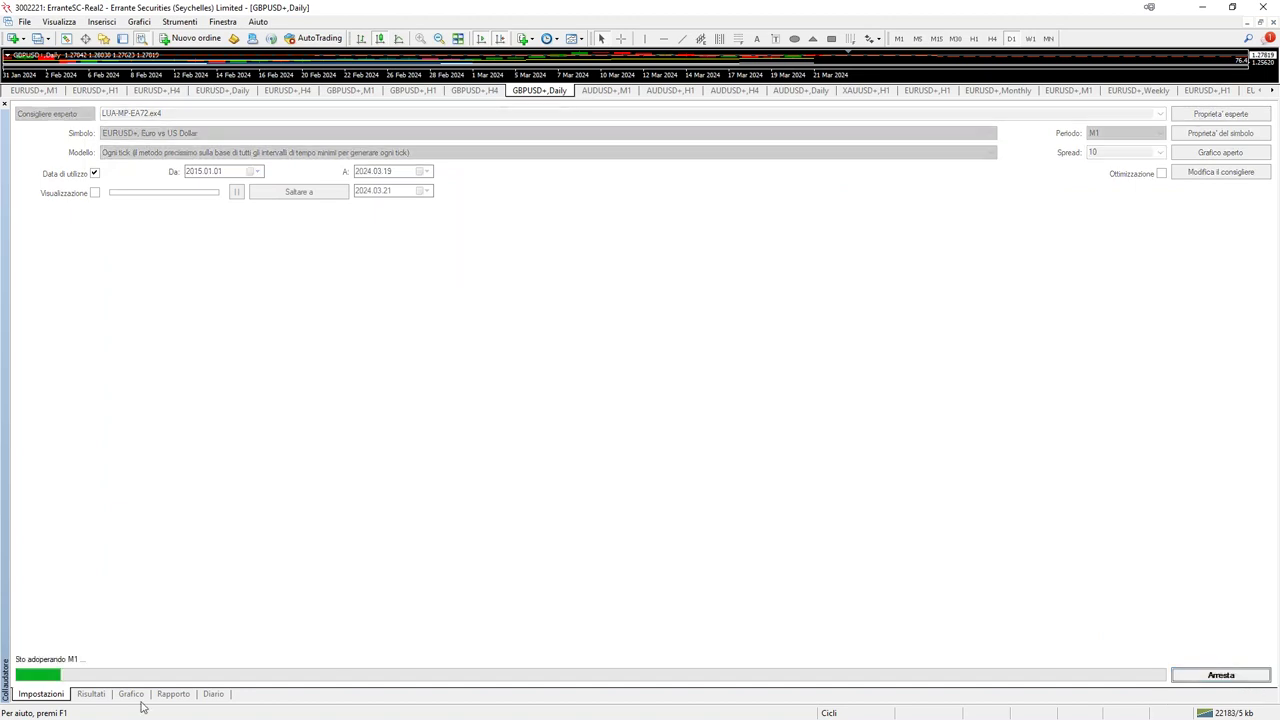
left_click(150, 693)
left_click(91, 693)
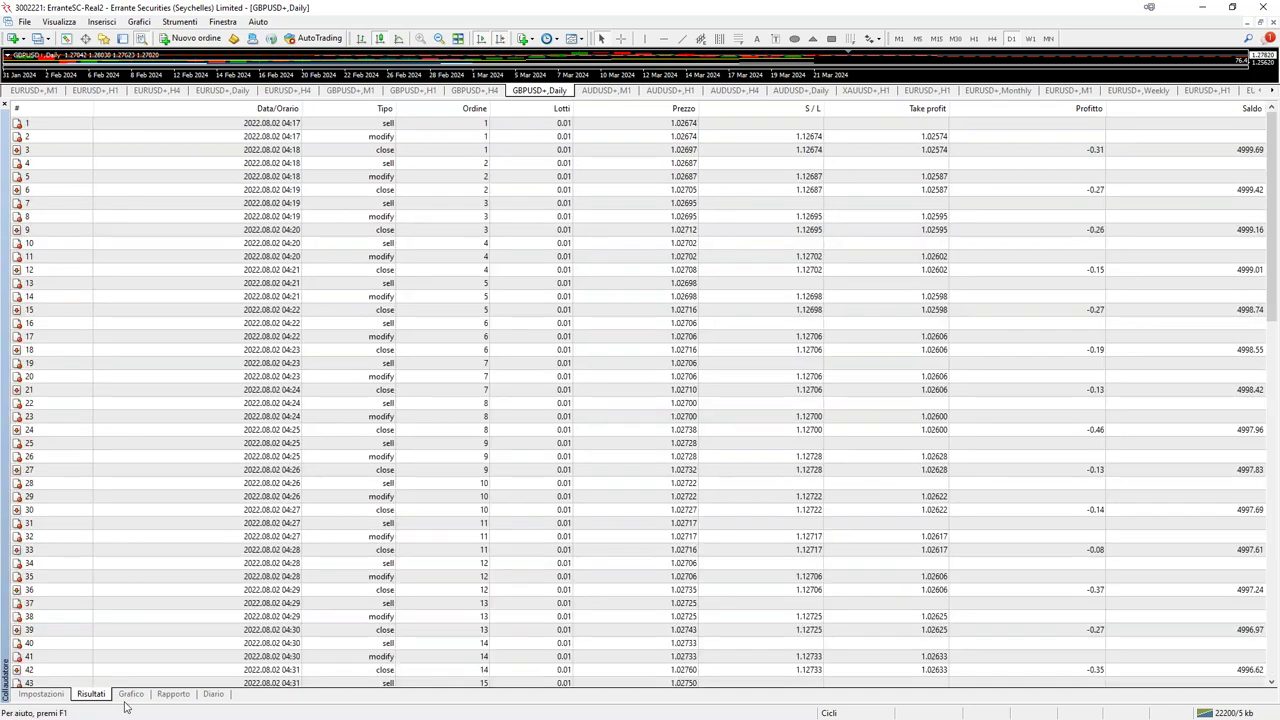
left_click(131, 694)
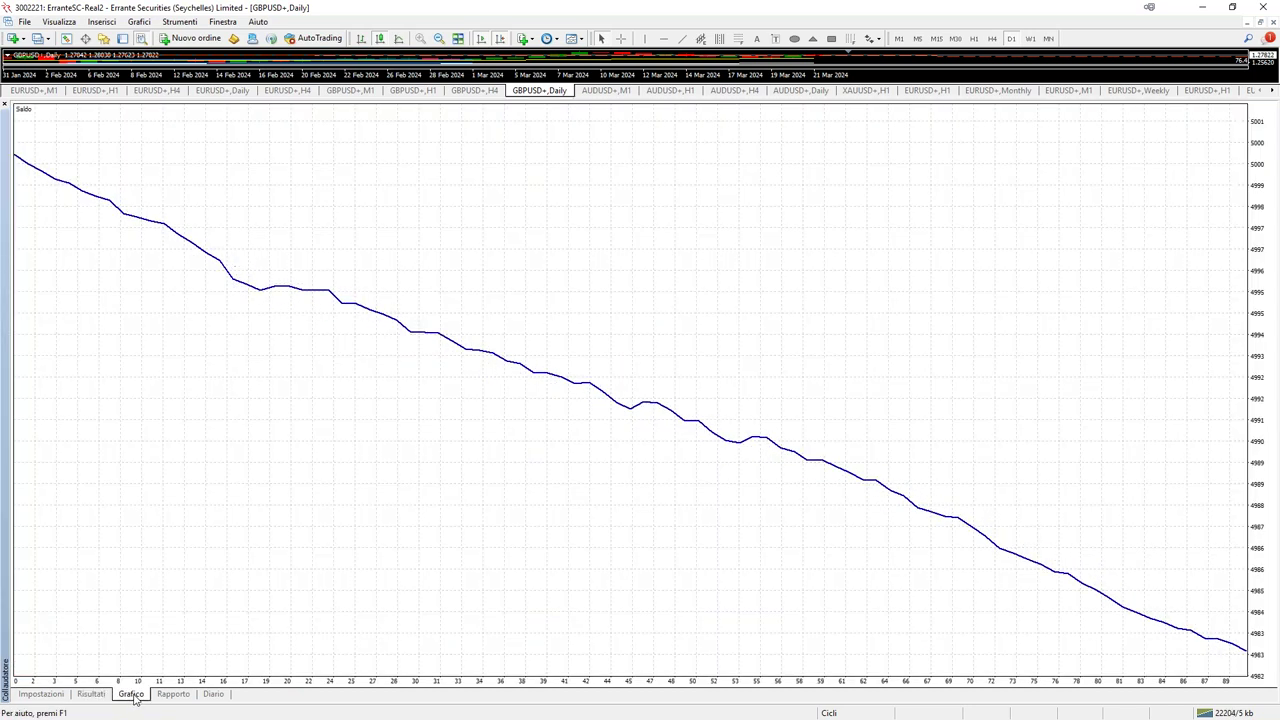
Set the expert's Period input to 480 and start the backtest.
left_click(45, 697)
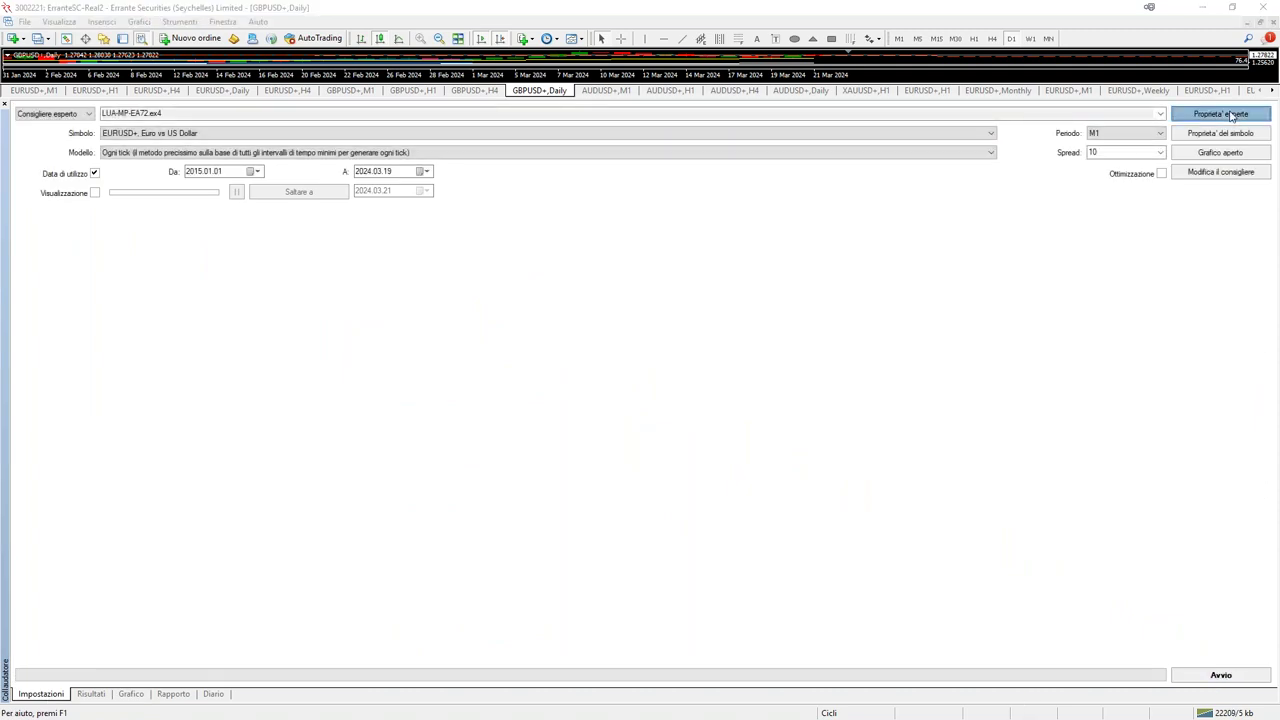
left_click(1221, 114)
left_click(561, 205)
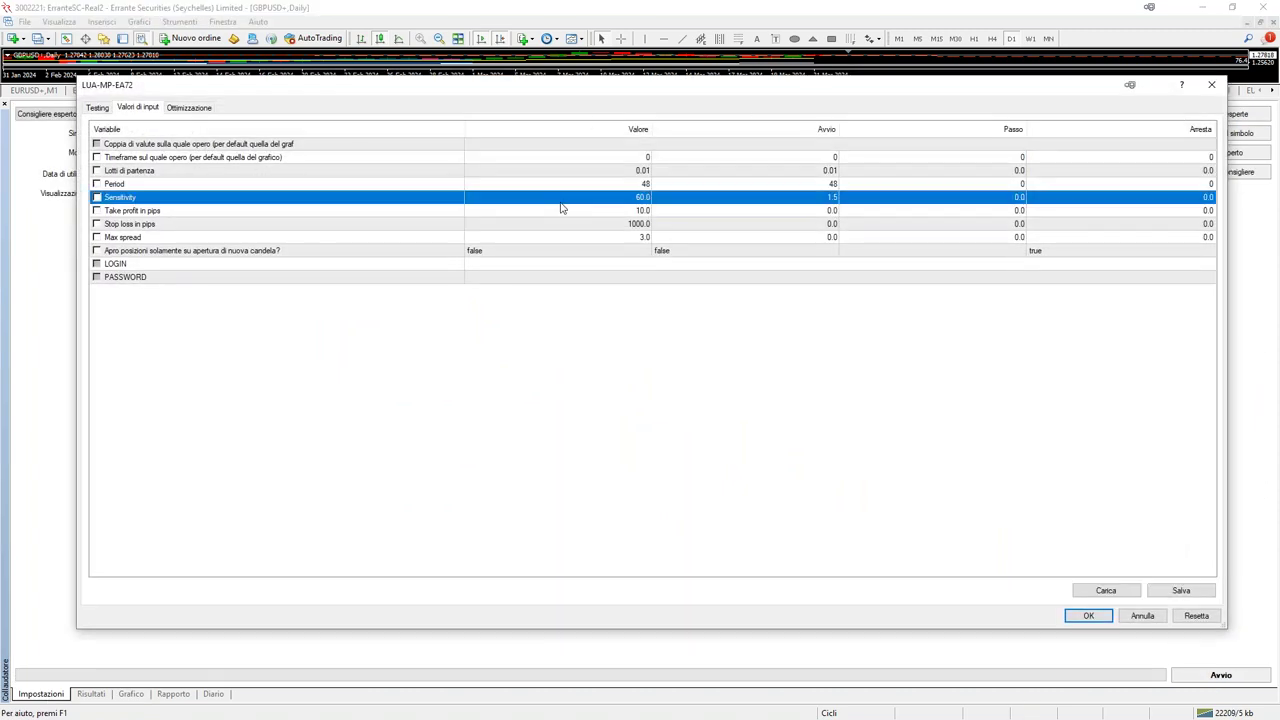
double_click(571, 186)
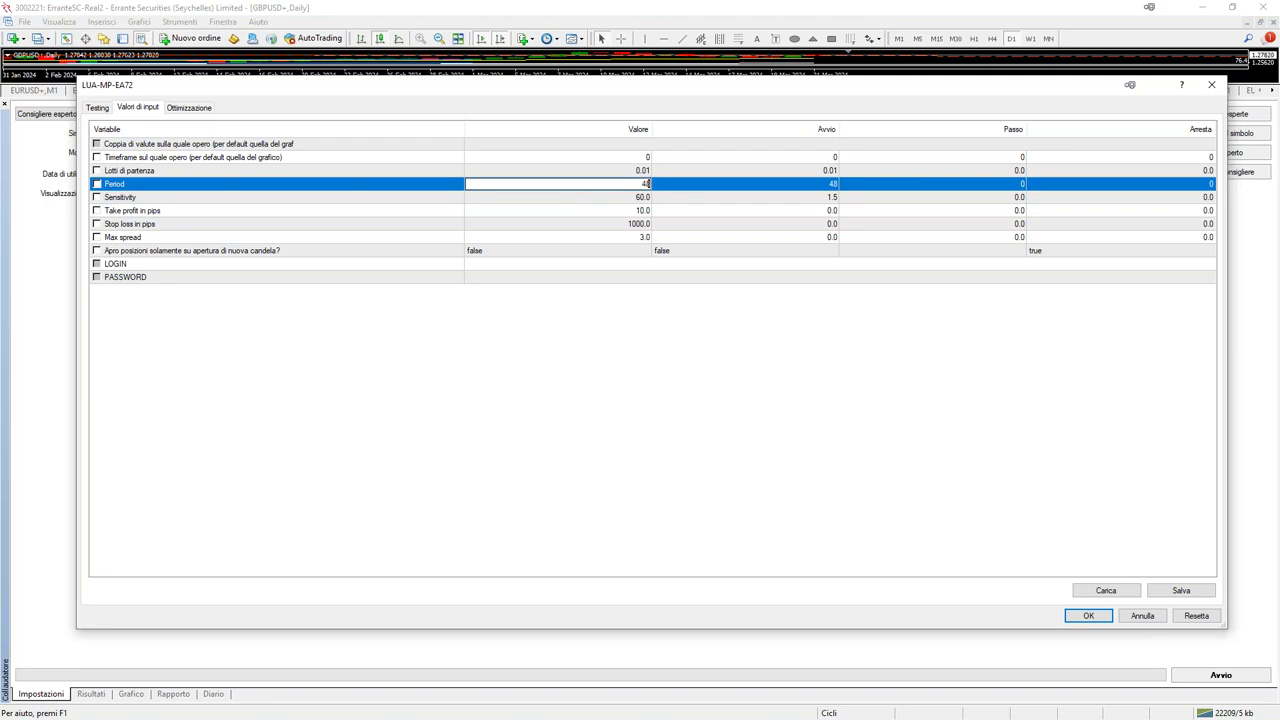
type("480")
left_click(1086, 615)
left_click(1190, 673)
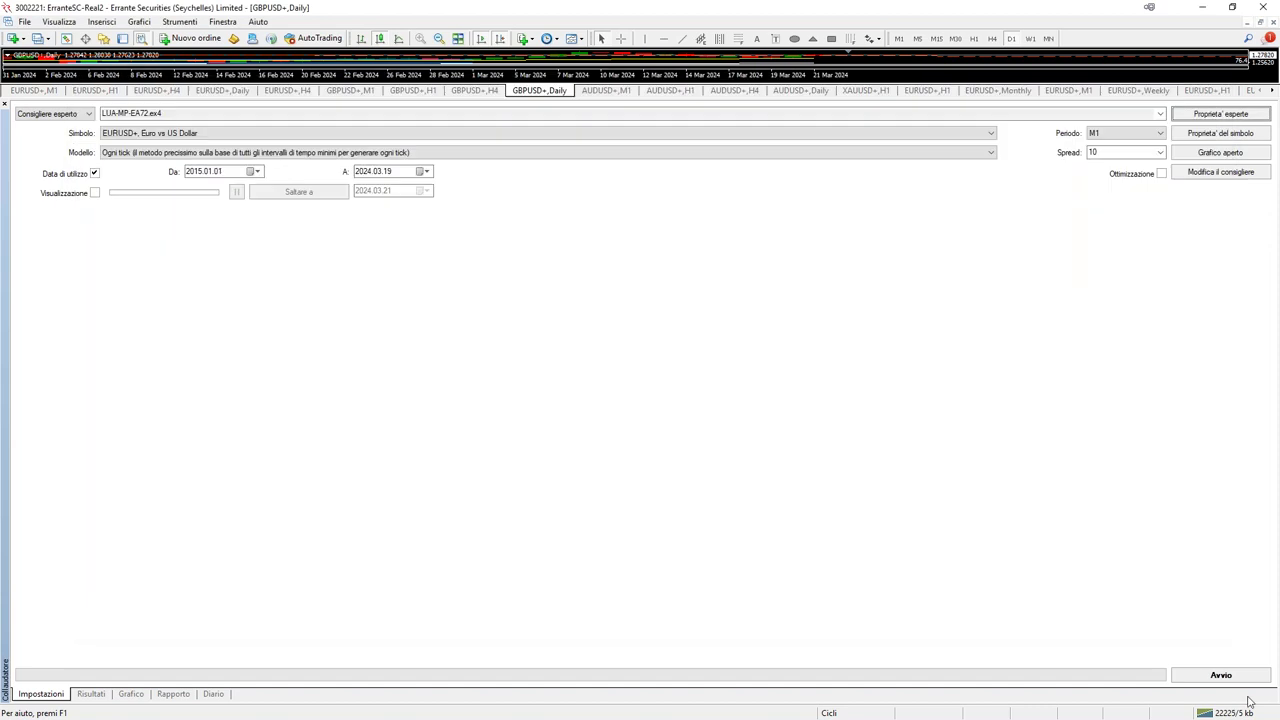
Check the balance graph of the Period 480 test and follow its orders and profits down the trade list.
left_click(130, 694)
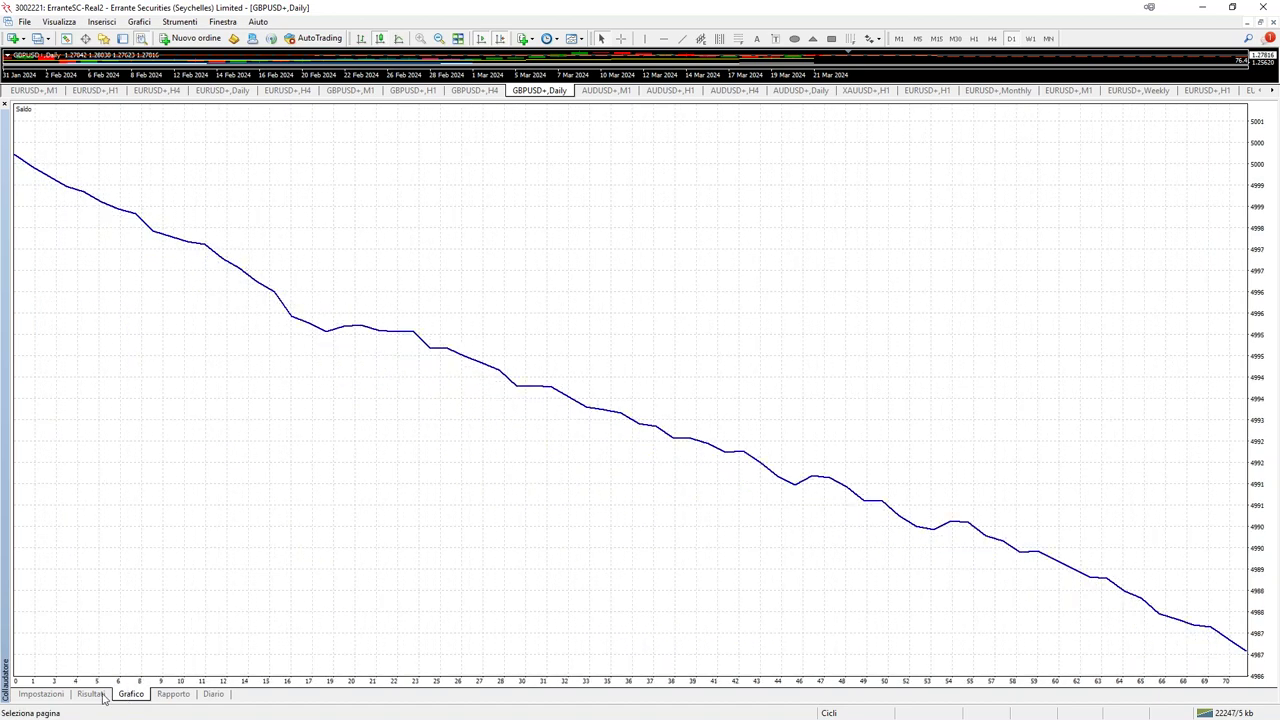
left_click(102, 700)
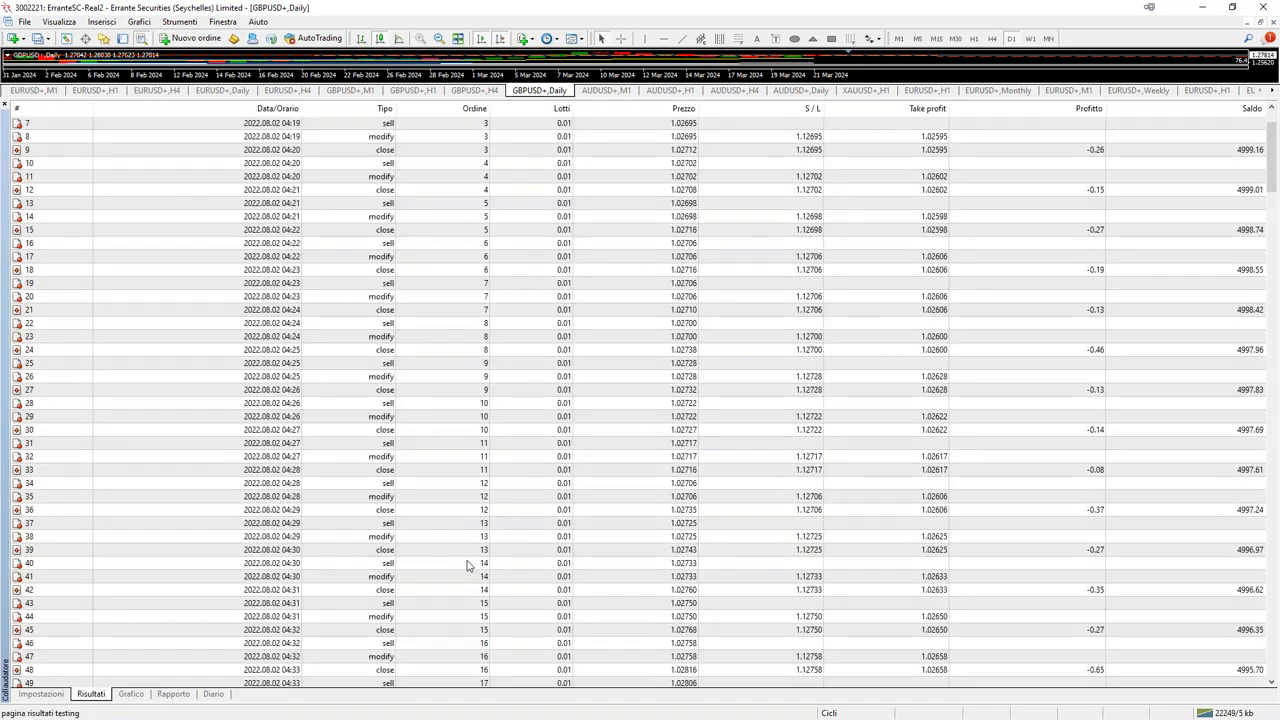
scroll(473, 560, "down", 3)
left_click(483, 484)
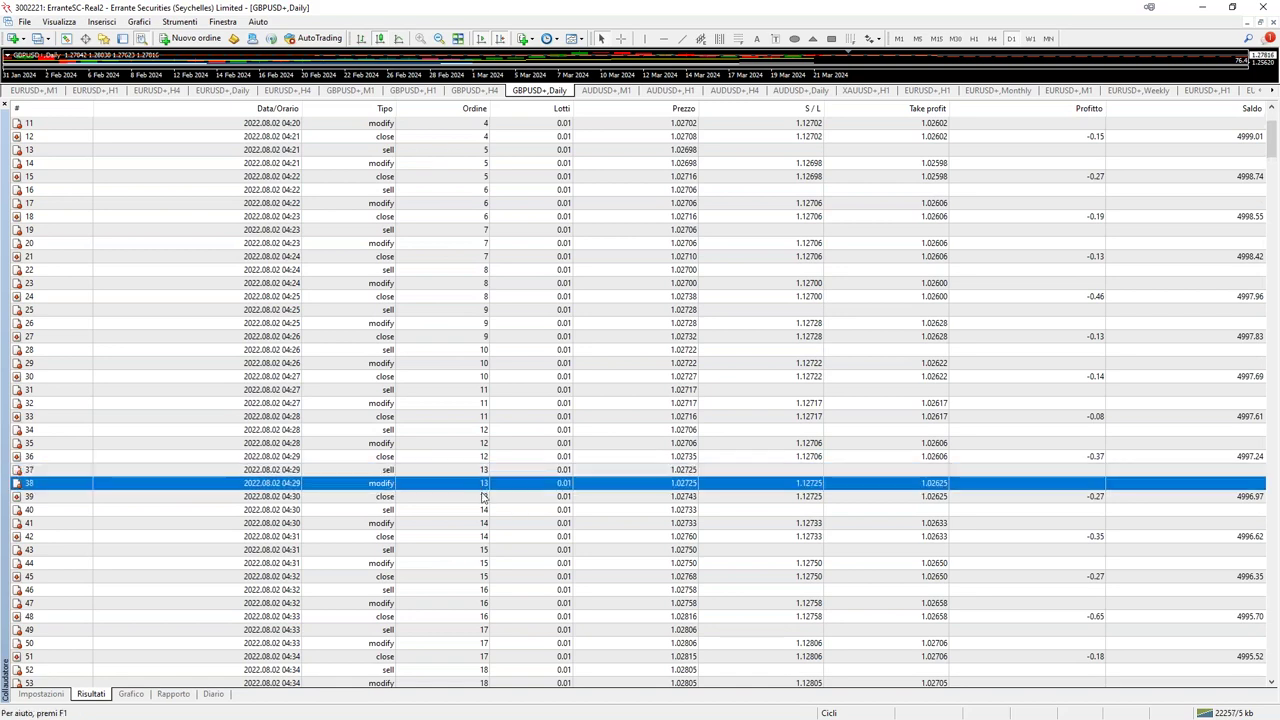
left_click(481, 497)
scroll(483, 500, "down", 6)
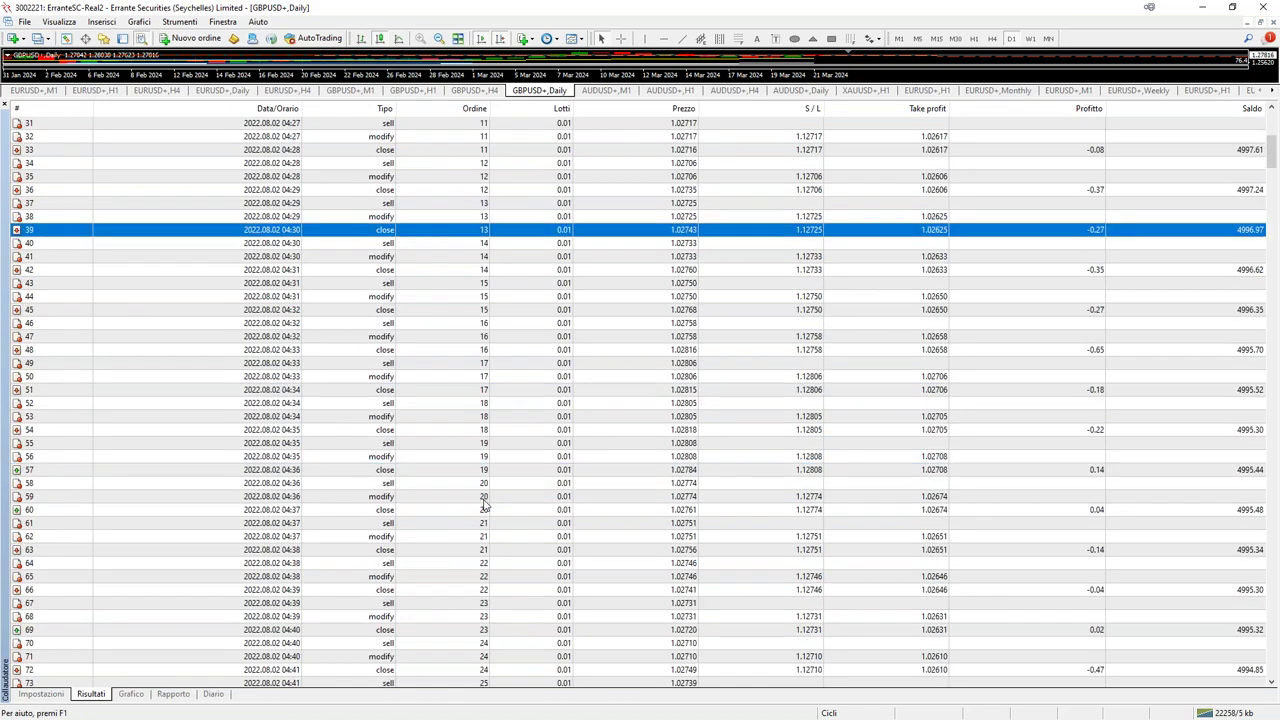
scroll(483, 505, "down", 12)
scroll(483, 505, "down", 11)
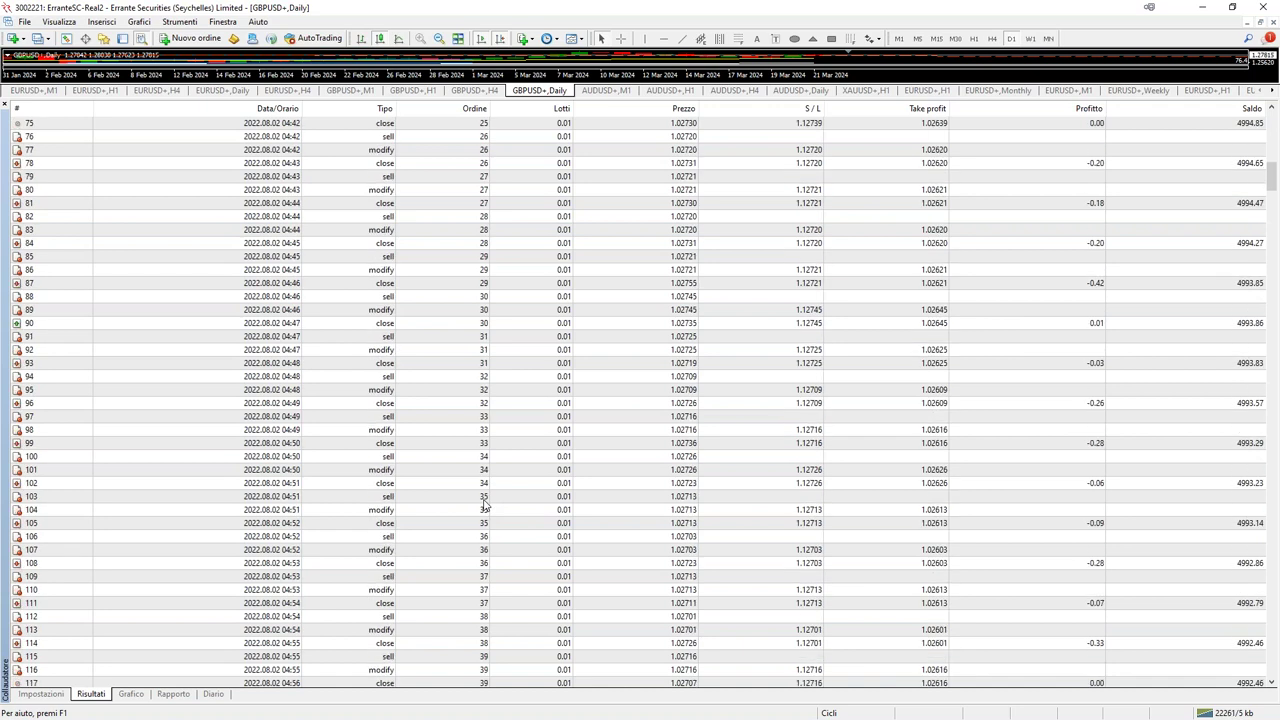
scroll(483, 505, "down", 20)
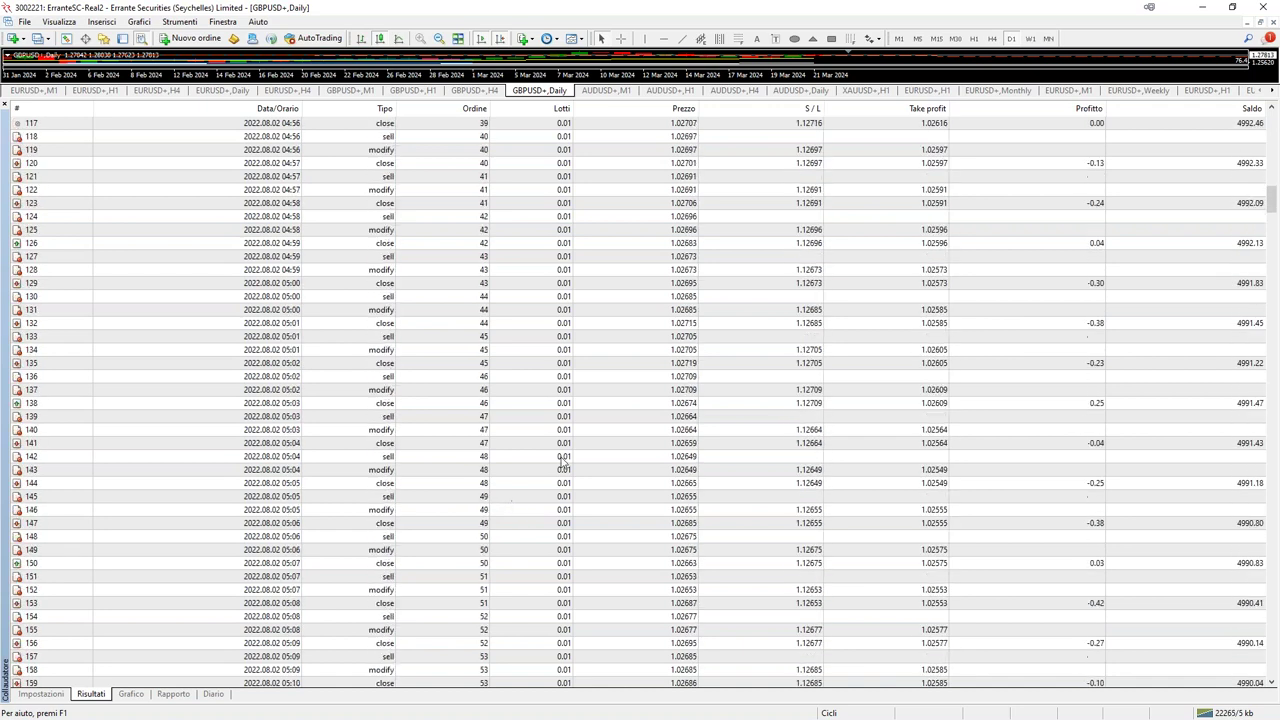
scroll(548, 496, "down", 19)
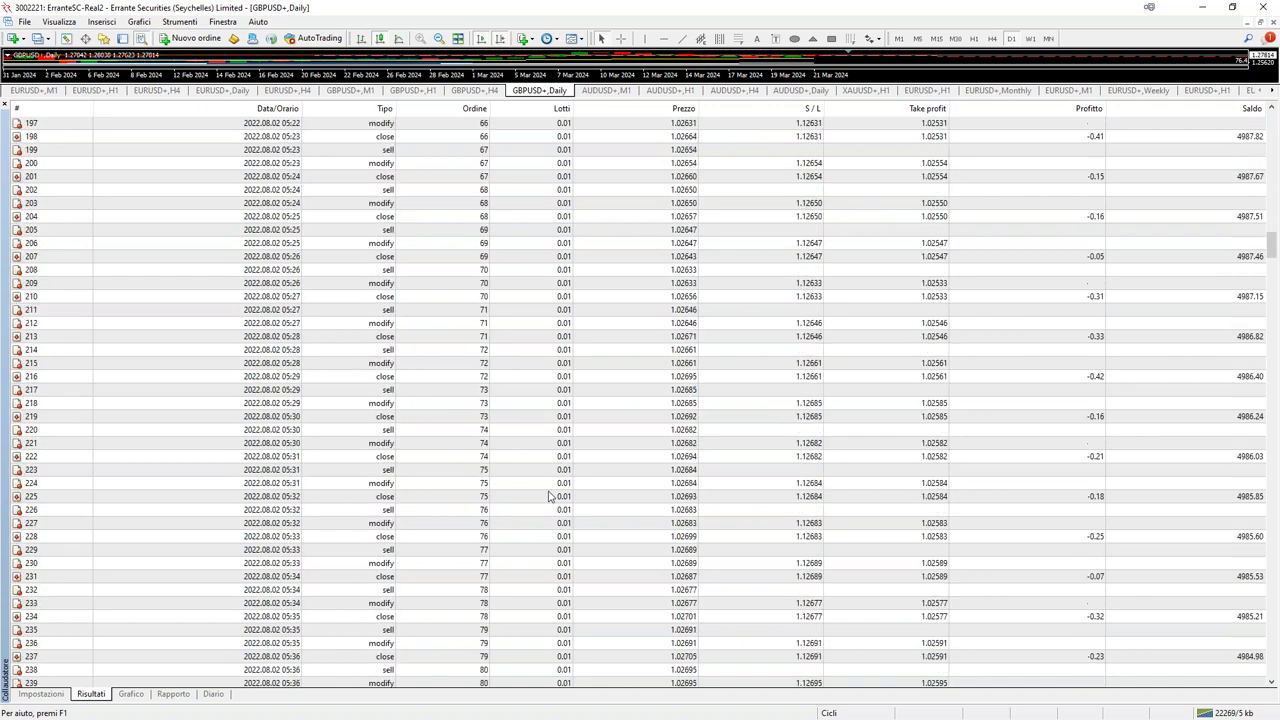
scroll(548, 496, "down", 3)
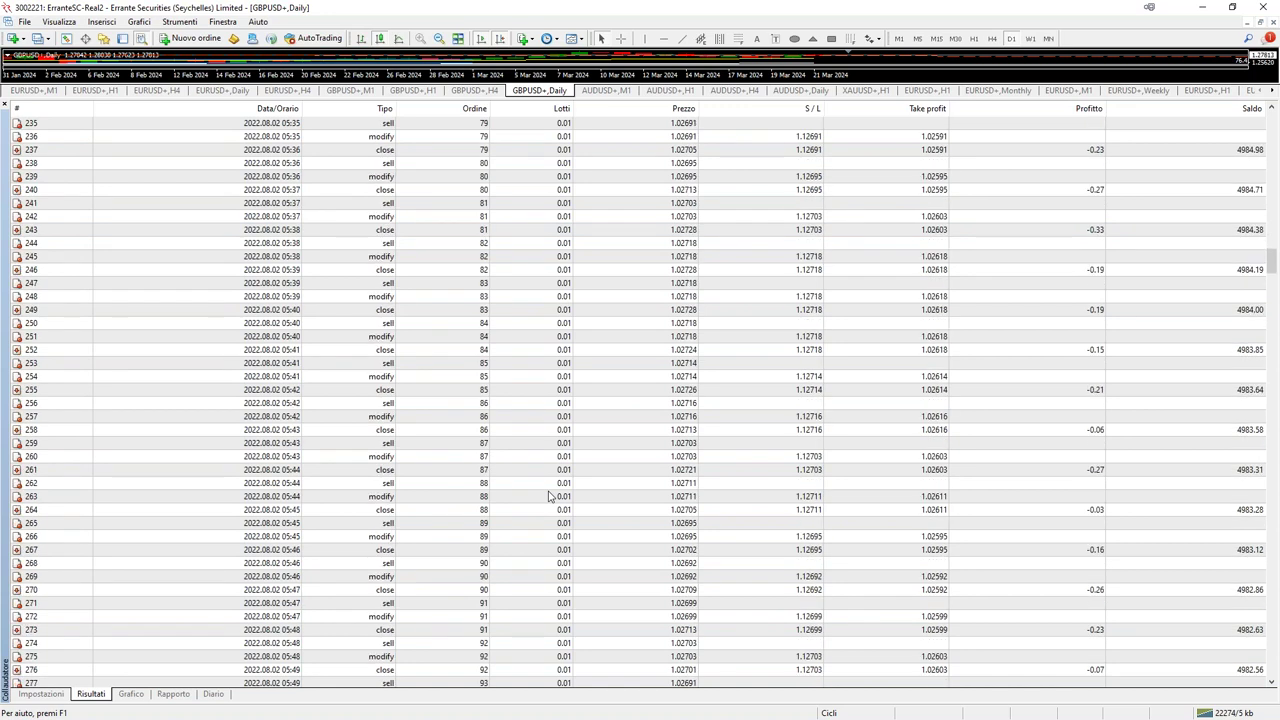
scroll(548, 496, "down", 2)
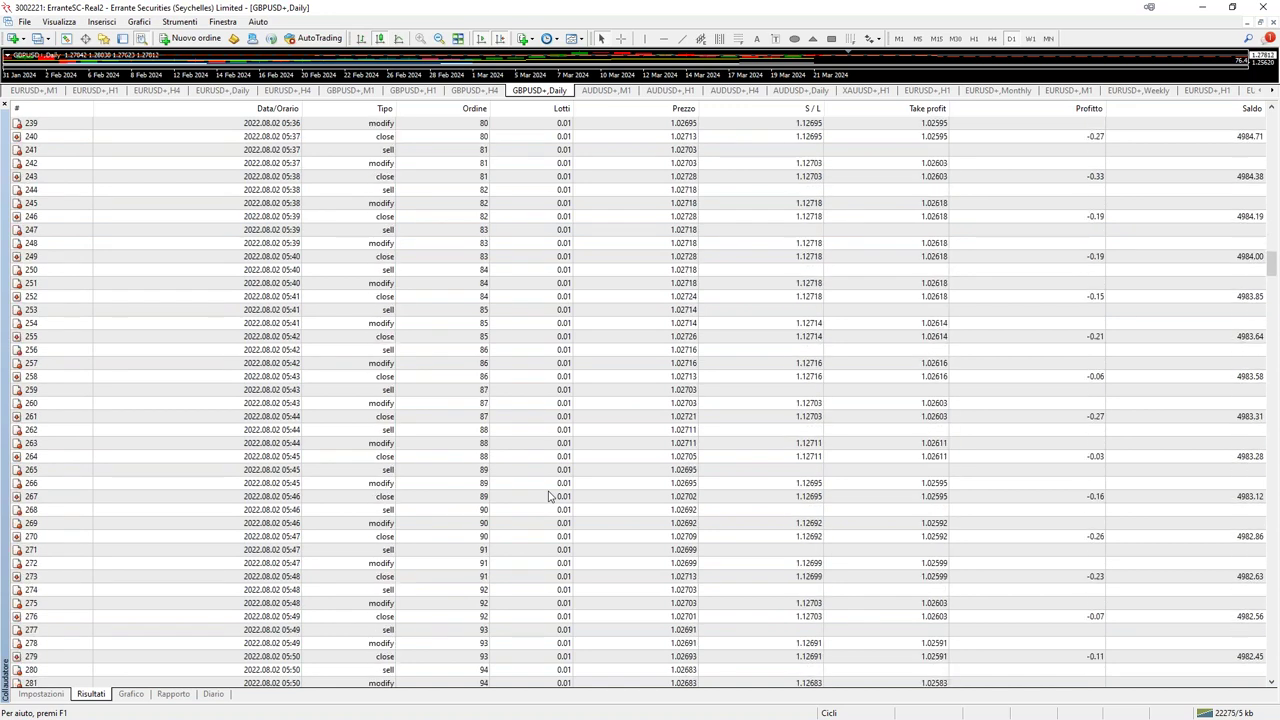
Set the expert's Sensitivity input to 6.0 and start the backtest.
left_click(40, 693)
left_click(1186, 114)
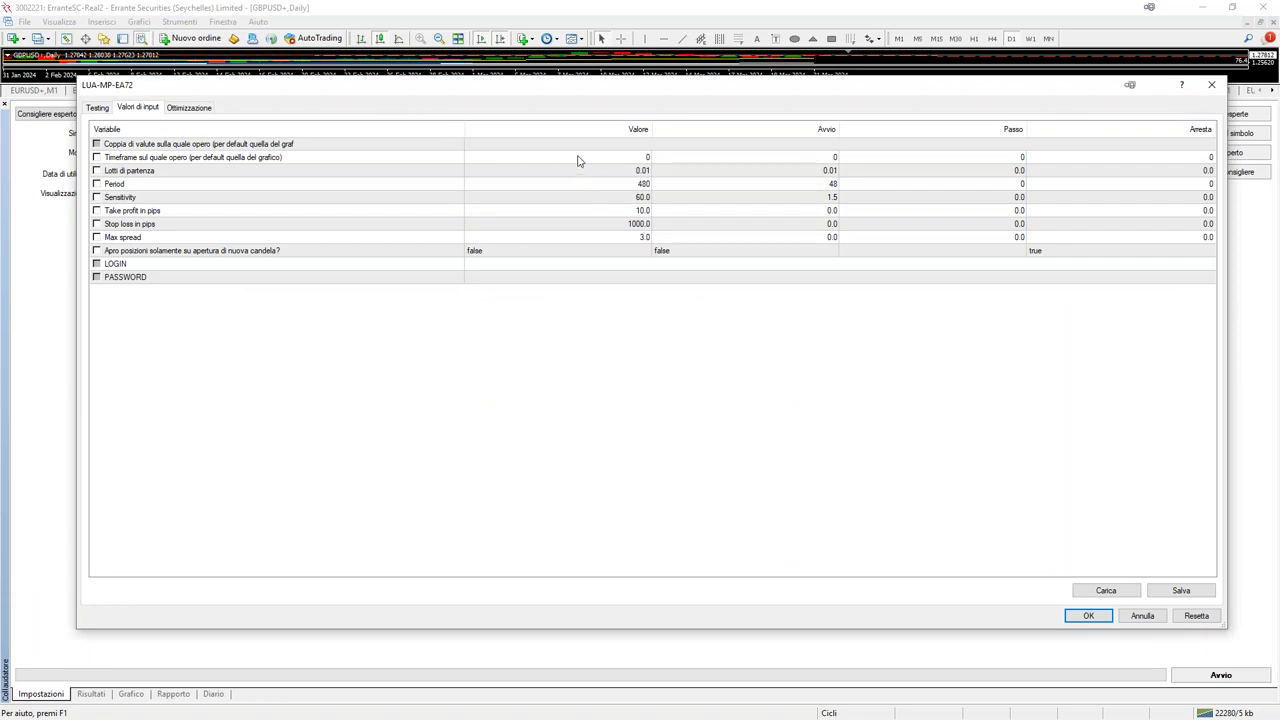
left_click(588, 211)
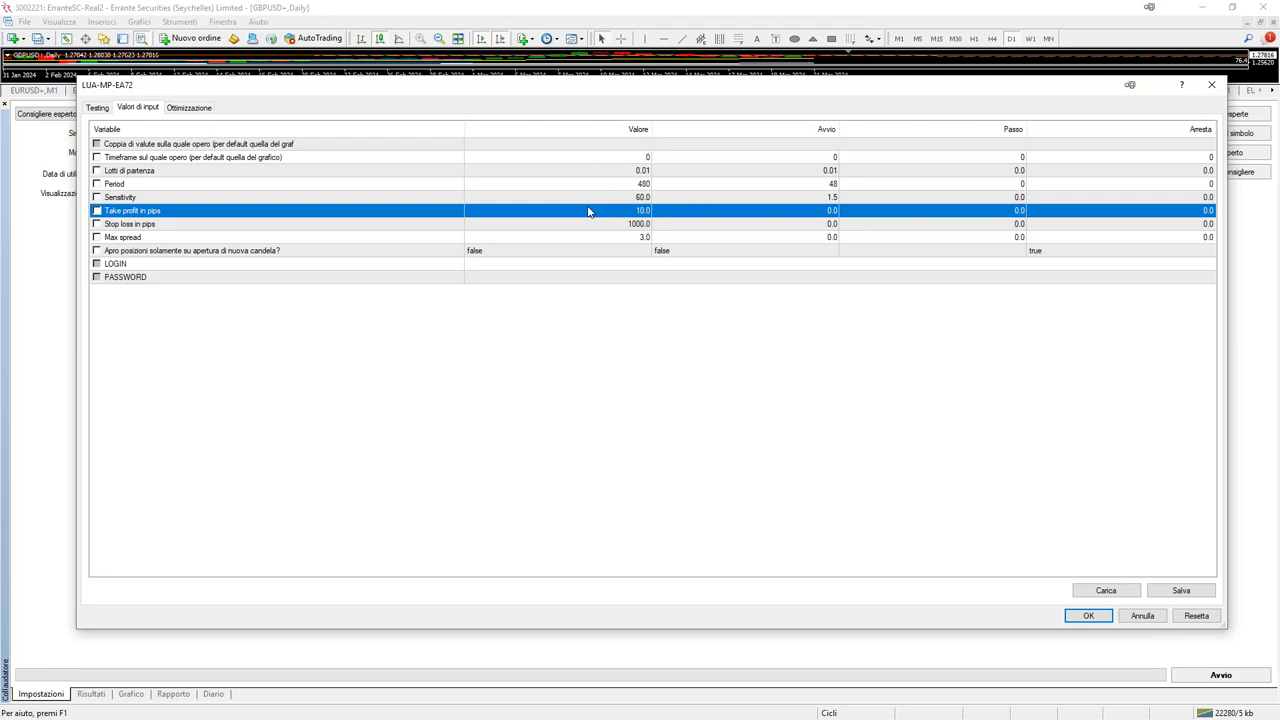
left_click(588, 211)
key("Home")
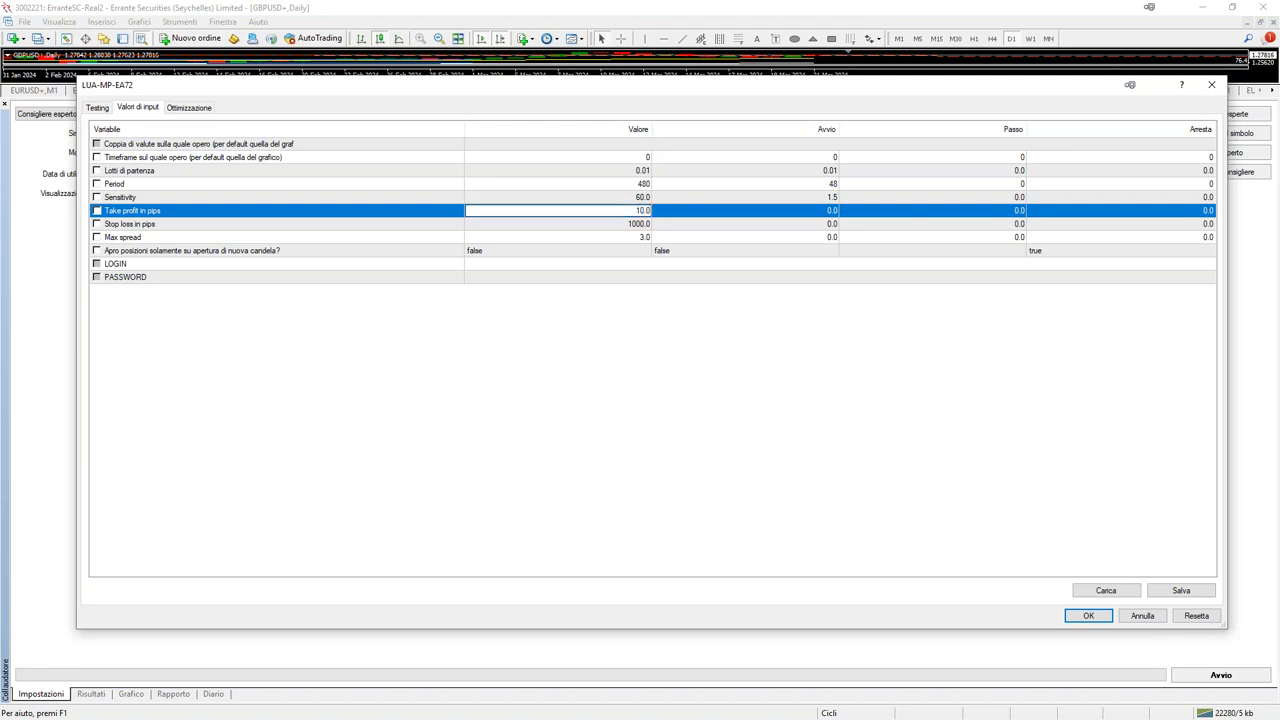
left_click(603, 199)
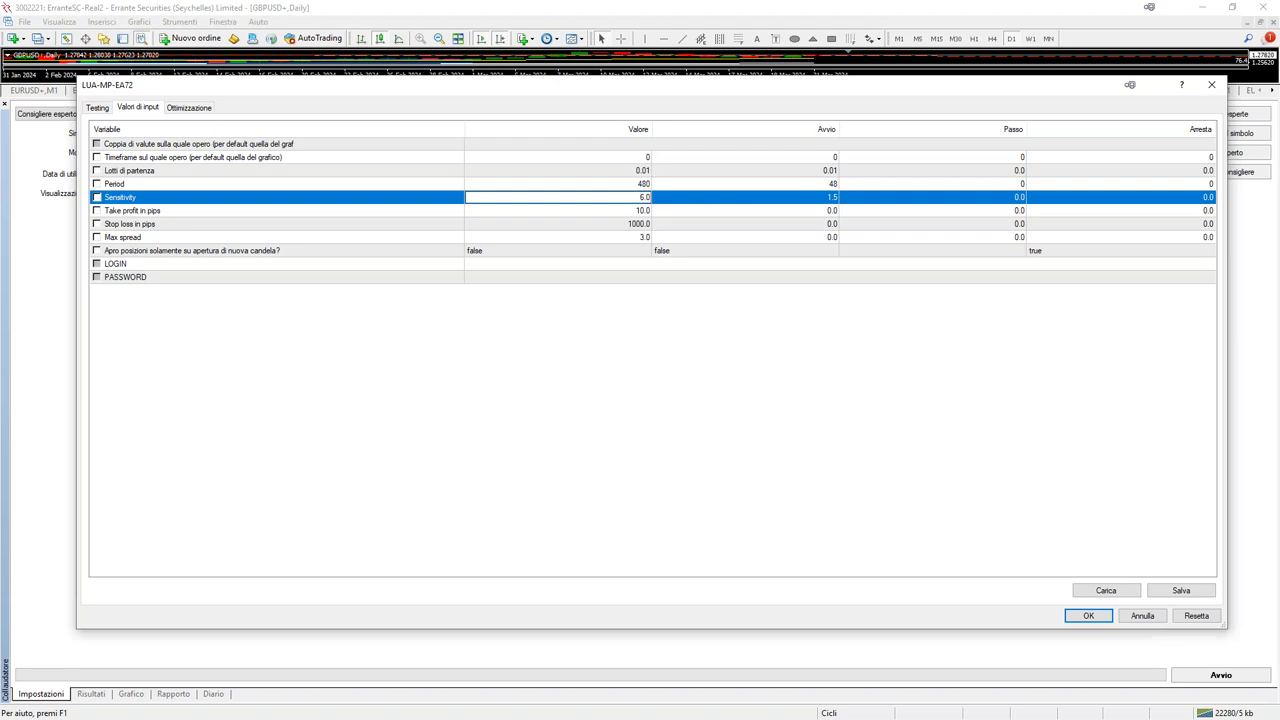
left_click(1089, 616)
left_click(1208, 676)
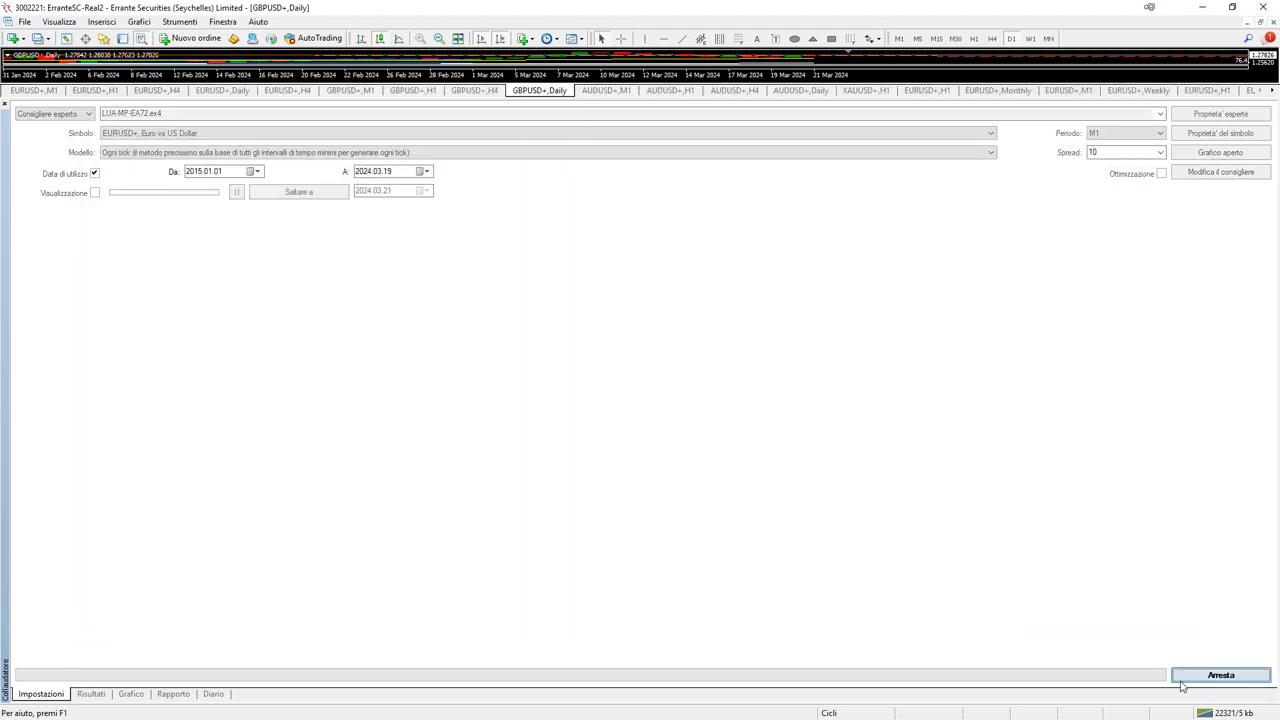
Check the balance graph of the Sensitivity 6.0 test and follow its orders and closing profits down the trade list.
left_click(128, 694)
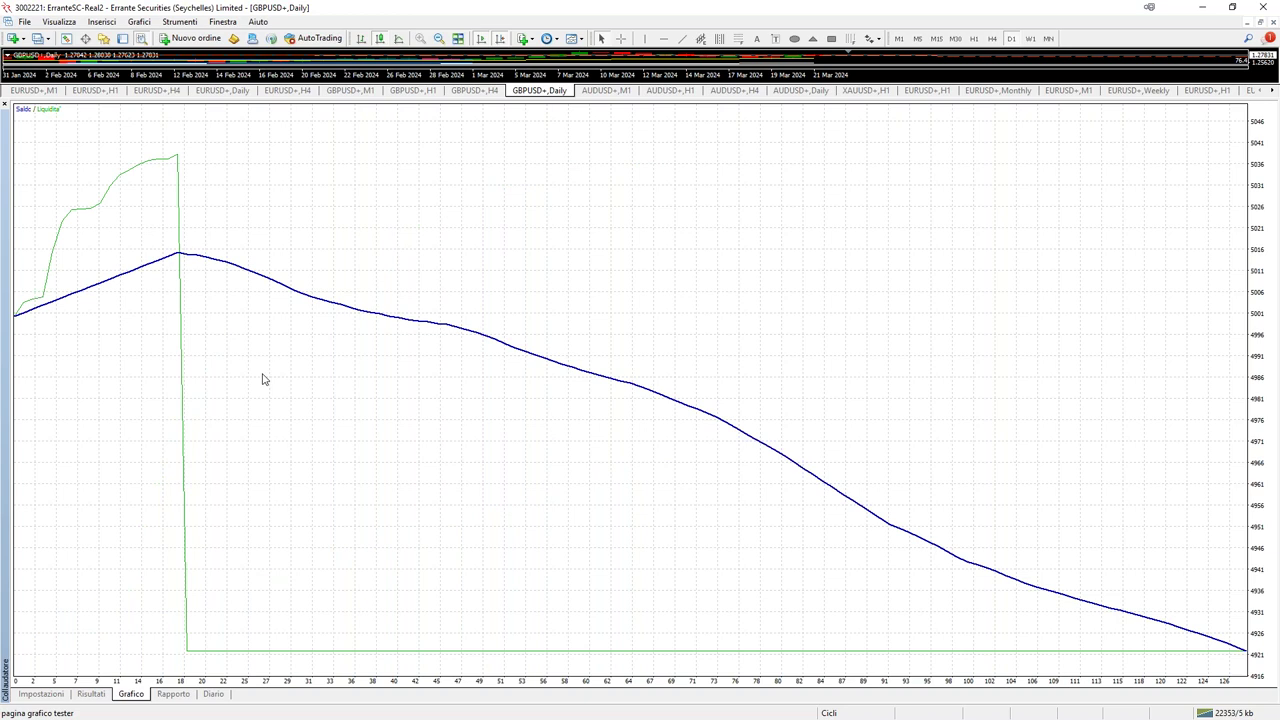
left_click(88, 694)
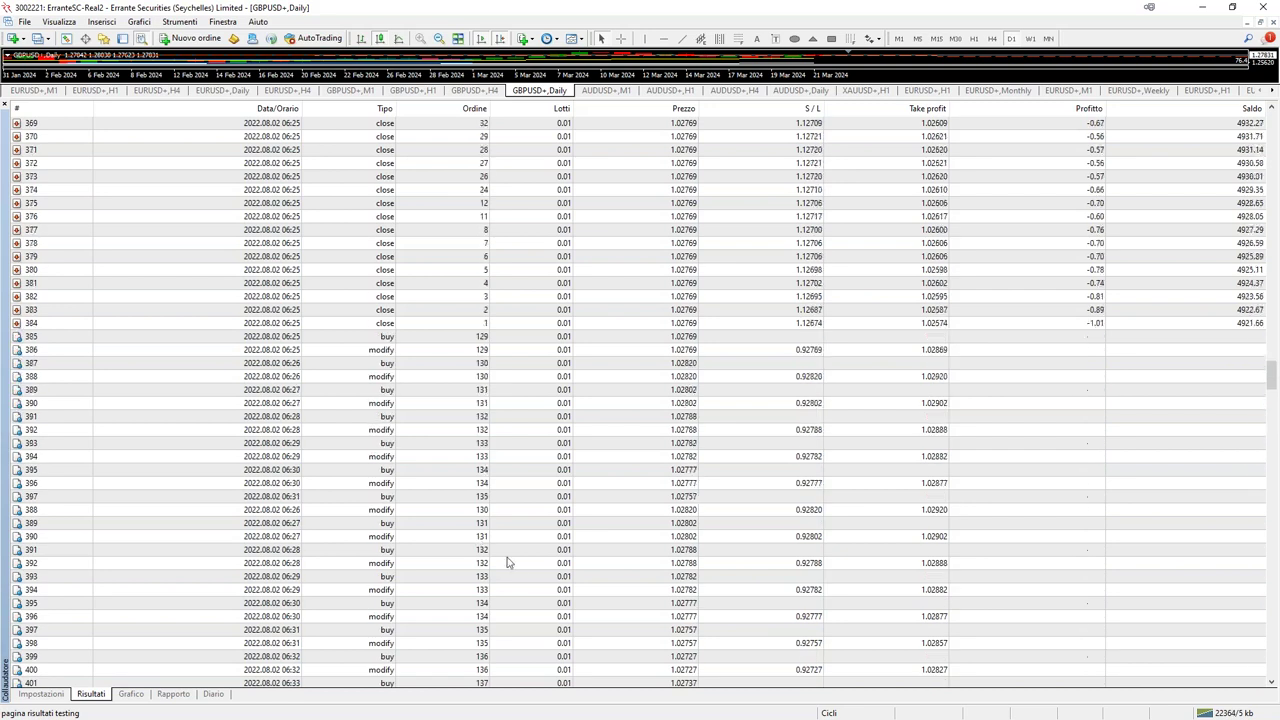
scroll(507, 563, "down", 20)
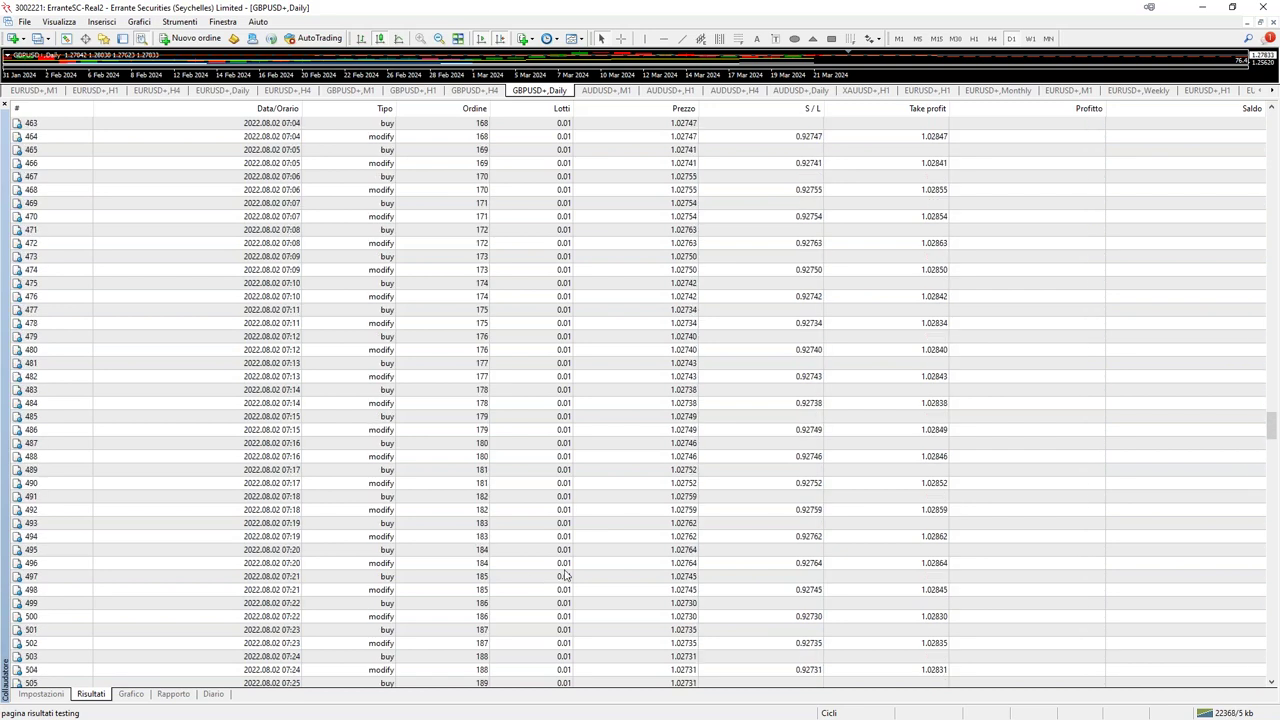
scroll(604, 580, "down", 20)
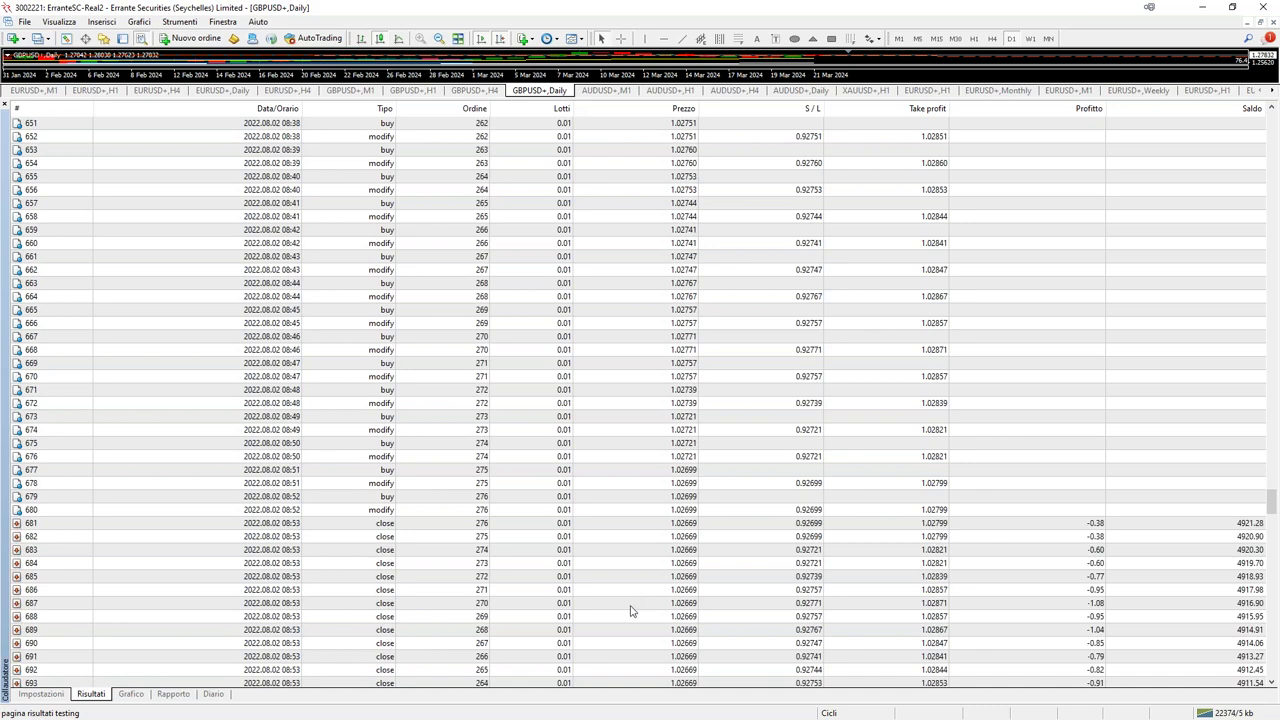
scroll(630, 610, "down", 20)
scroll(630, 628, "down", 20)
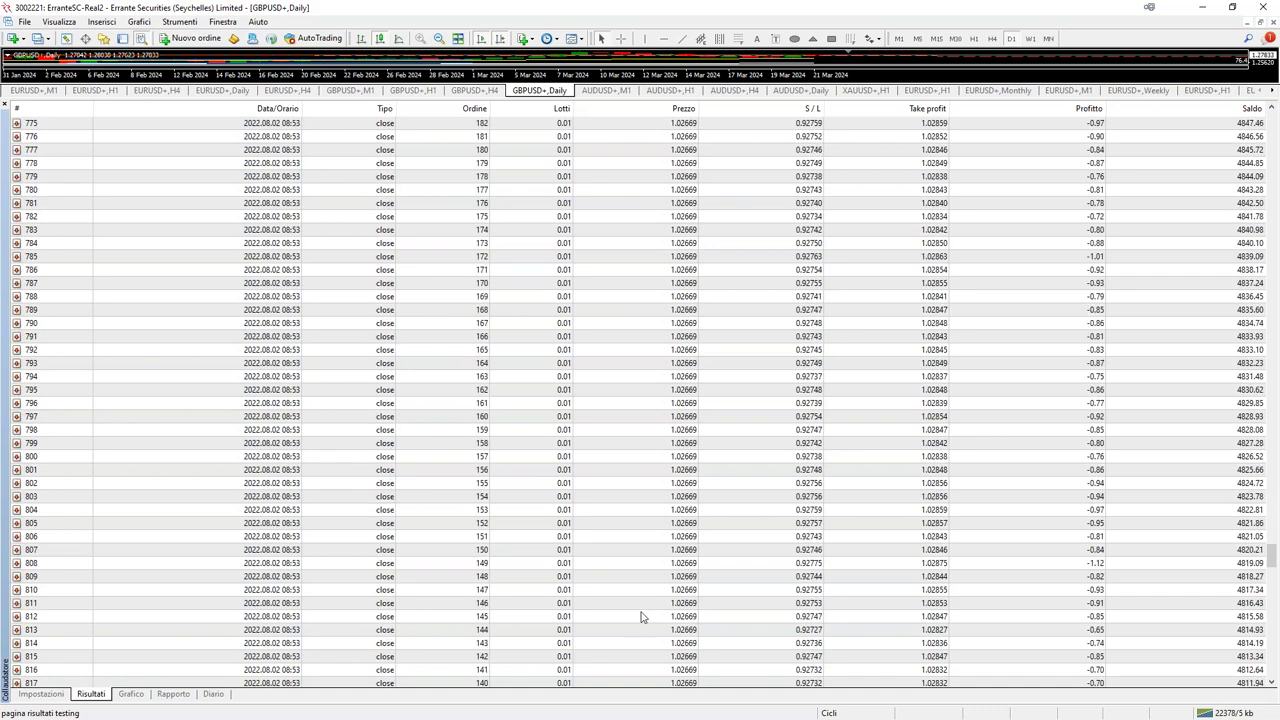
left_click(140, 695)
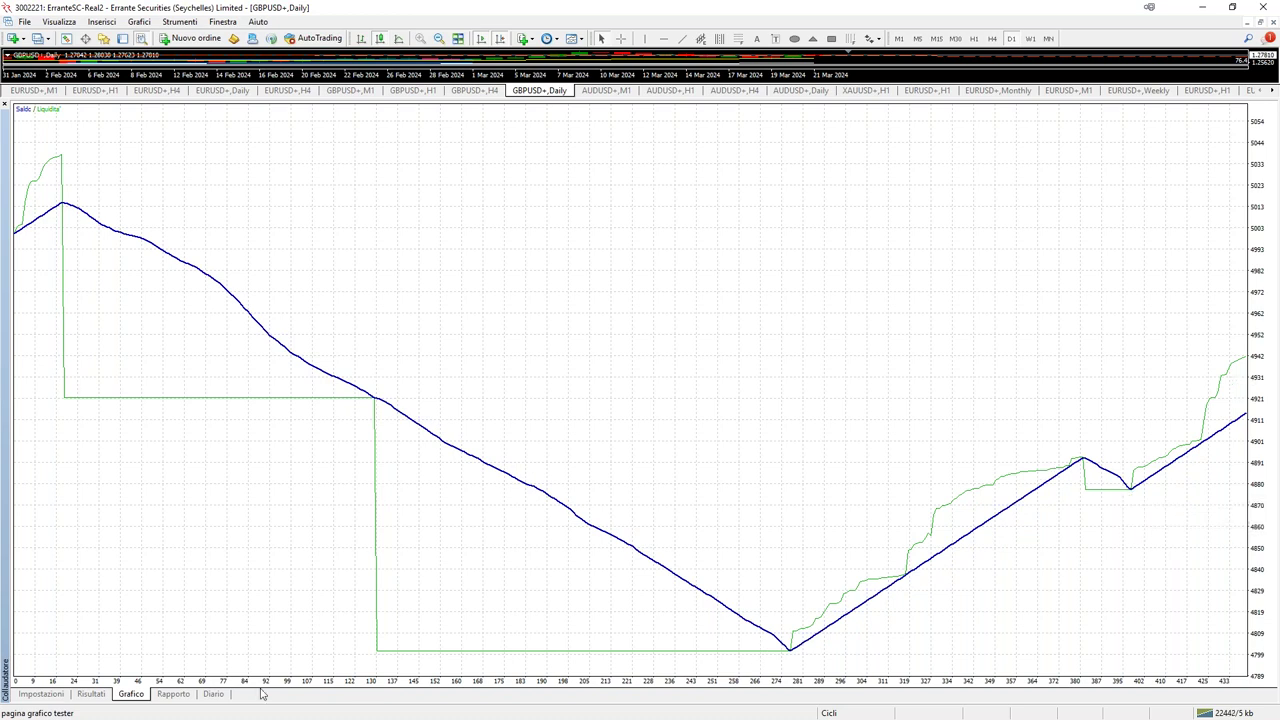
left_click(91, 693)
scroll(594, 545, "down", 20)
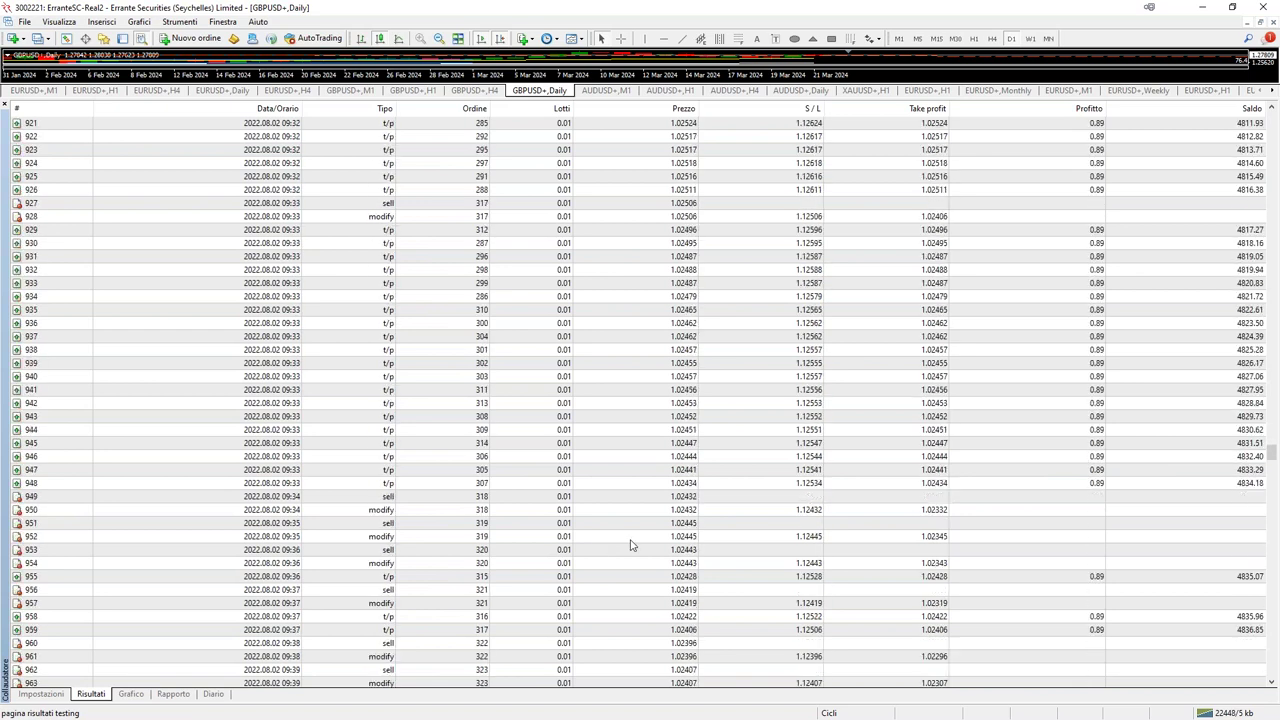
scroll(631, 545, "down", 20)
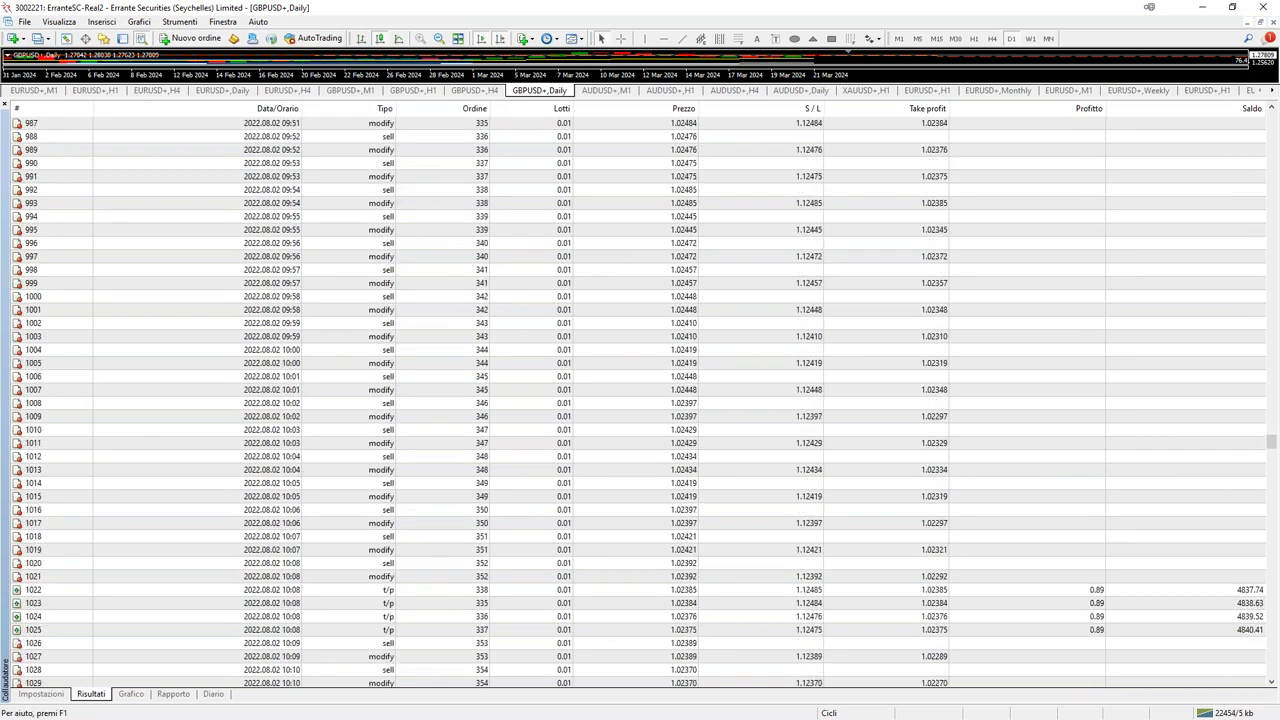
left_click_drag(1272, 441, 1272, 665)
scroll(611, 523, "down", 20)
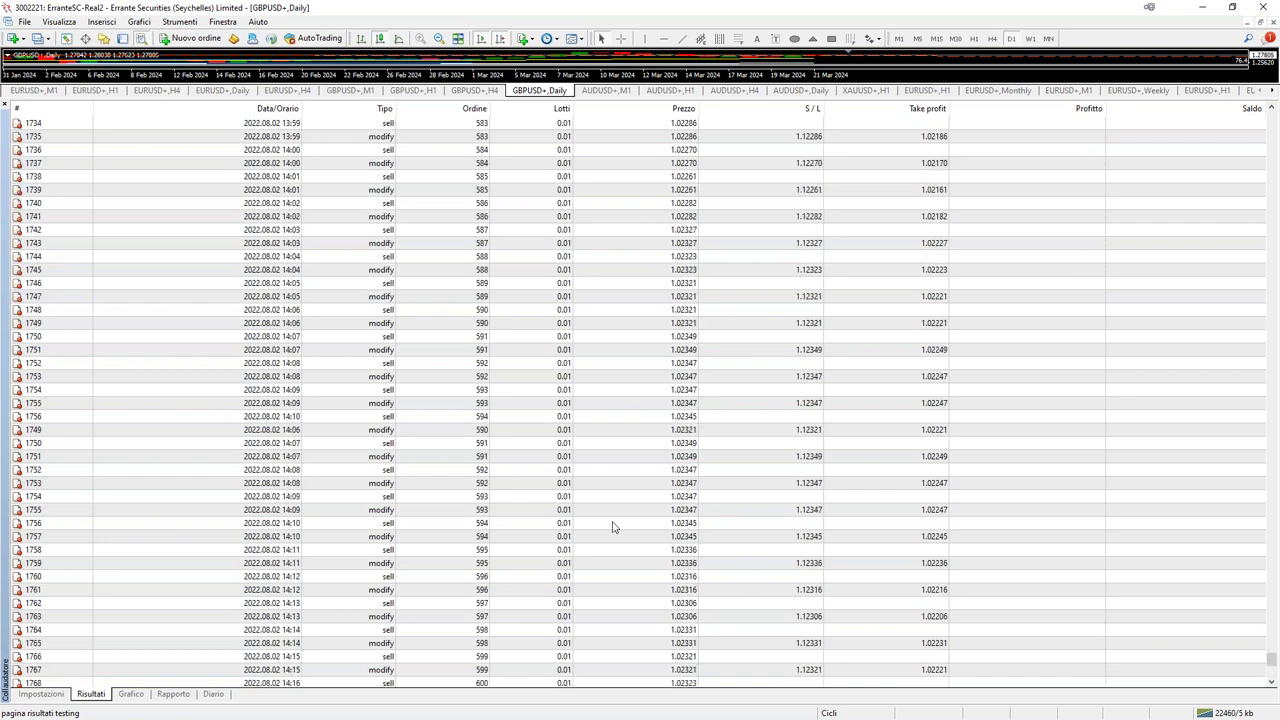
Stop the running backtest and rerun it with the expert's Take profit in pips input set to 30.0.
left_click(52, 695)
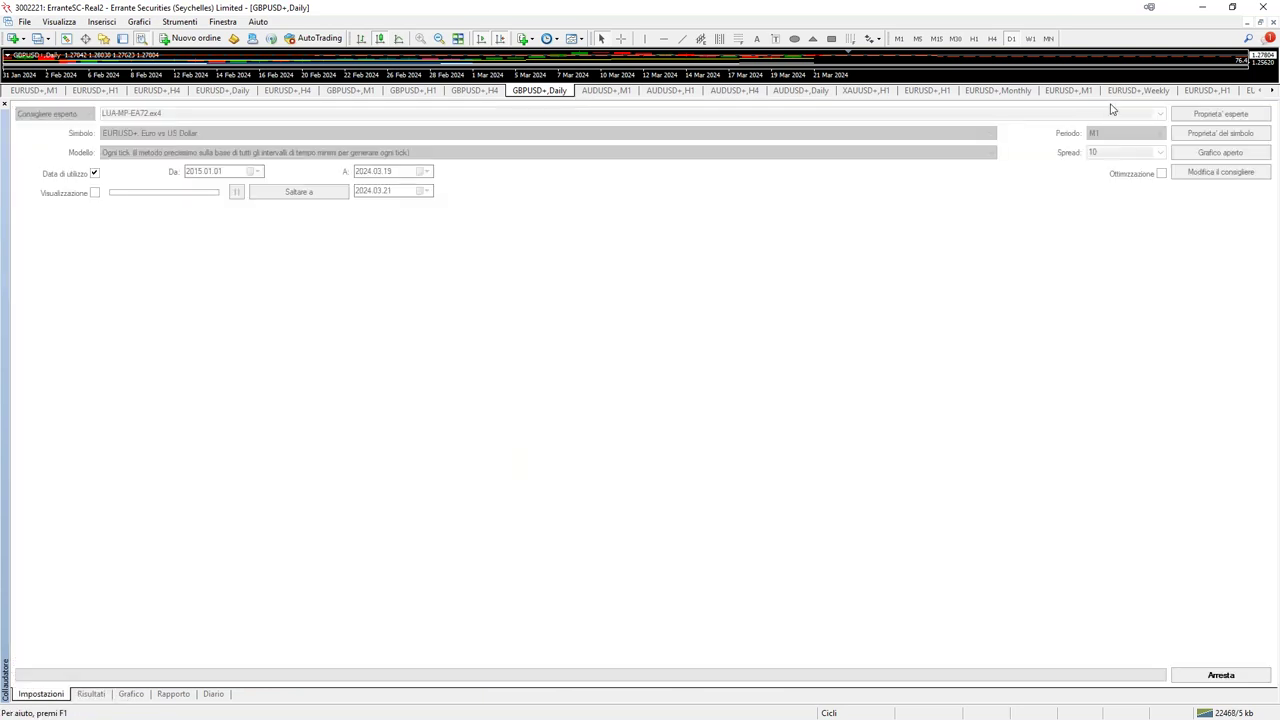
left_click(1222, 675)
left_click(1202, 116)
double_click(600, 211)
left_click(637, 210)
key("Delete")
key("Delete")
key("Delete")
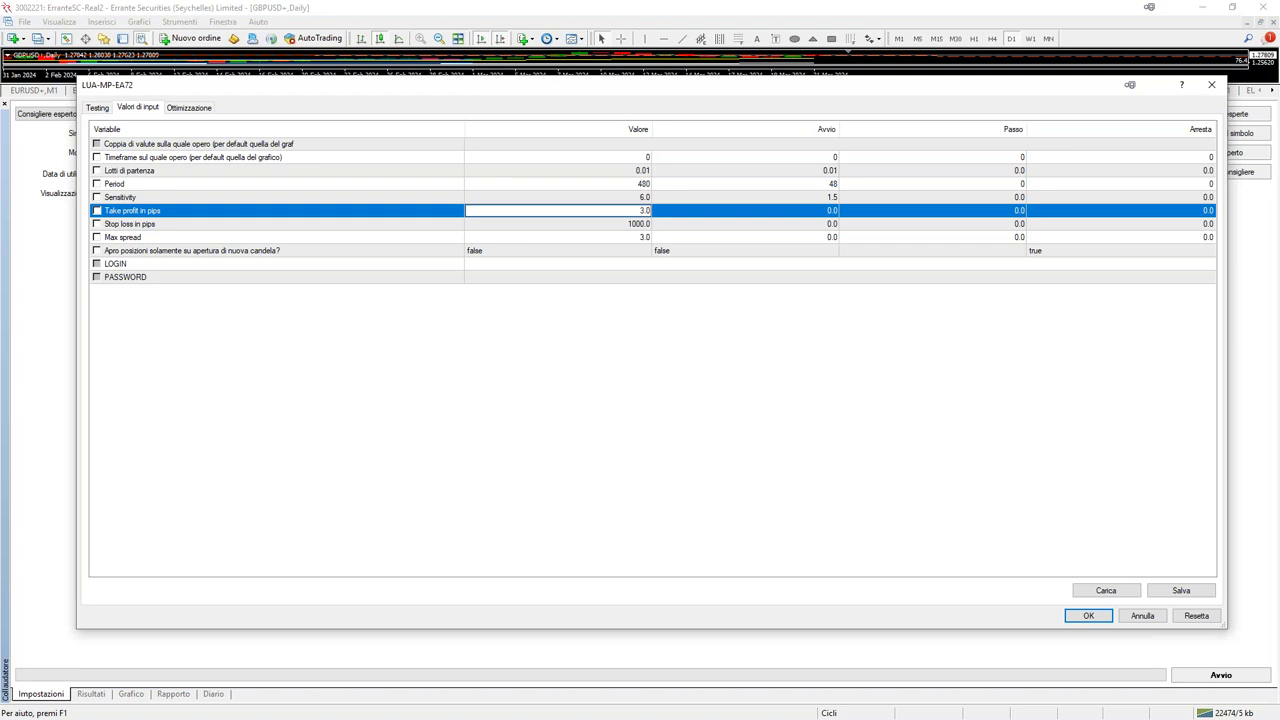
type("30.")
left_click(573, 197)
left_click(576, 184)
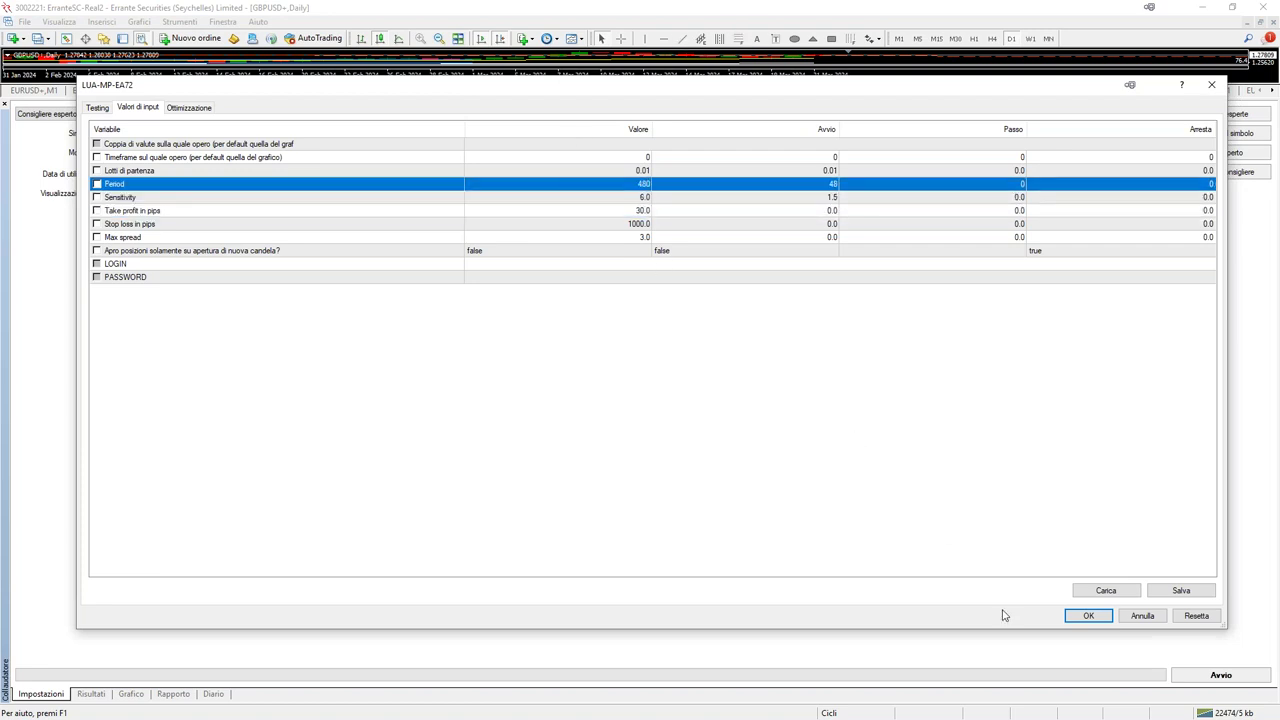
left_click(1086, 616)
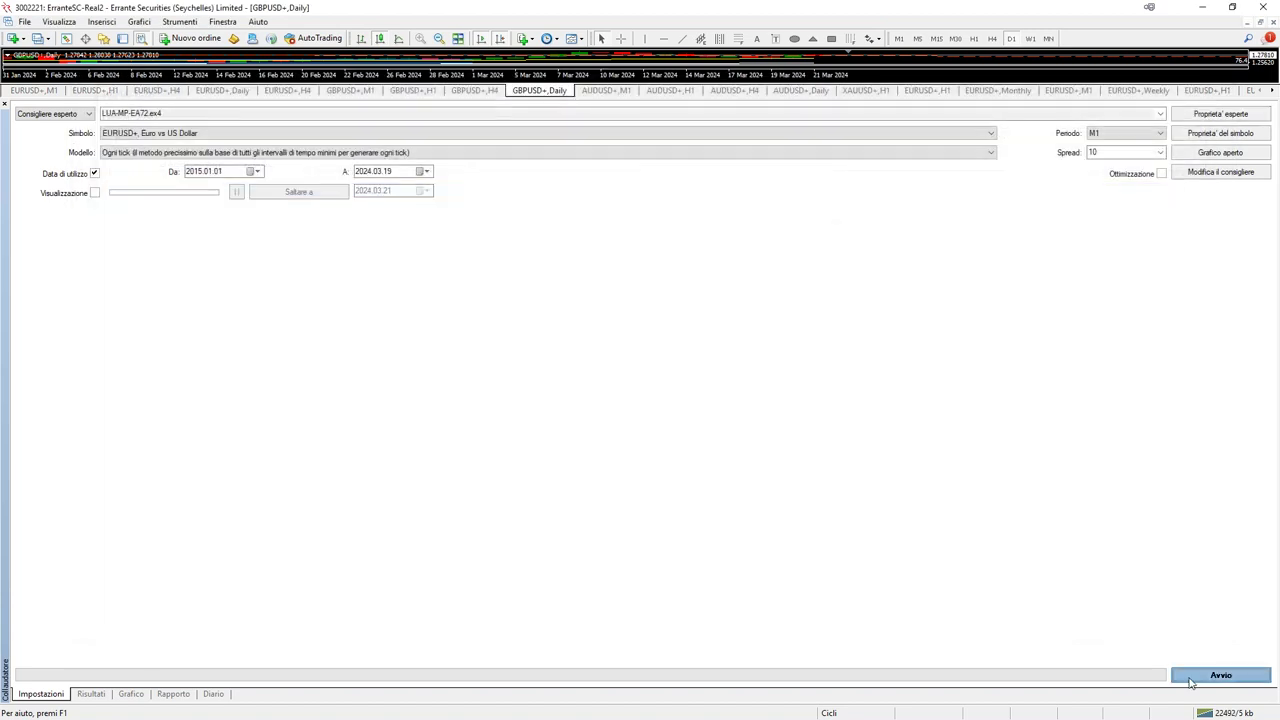
Examine the balance graph and the latest orders of the test with the 30-pip take profit.
left_click(133, 696)
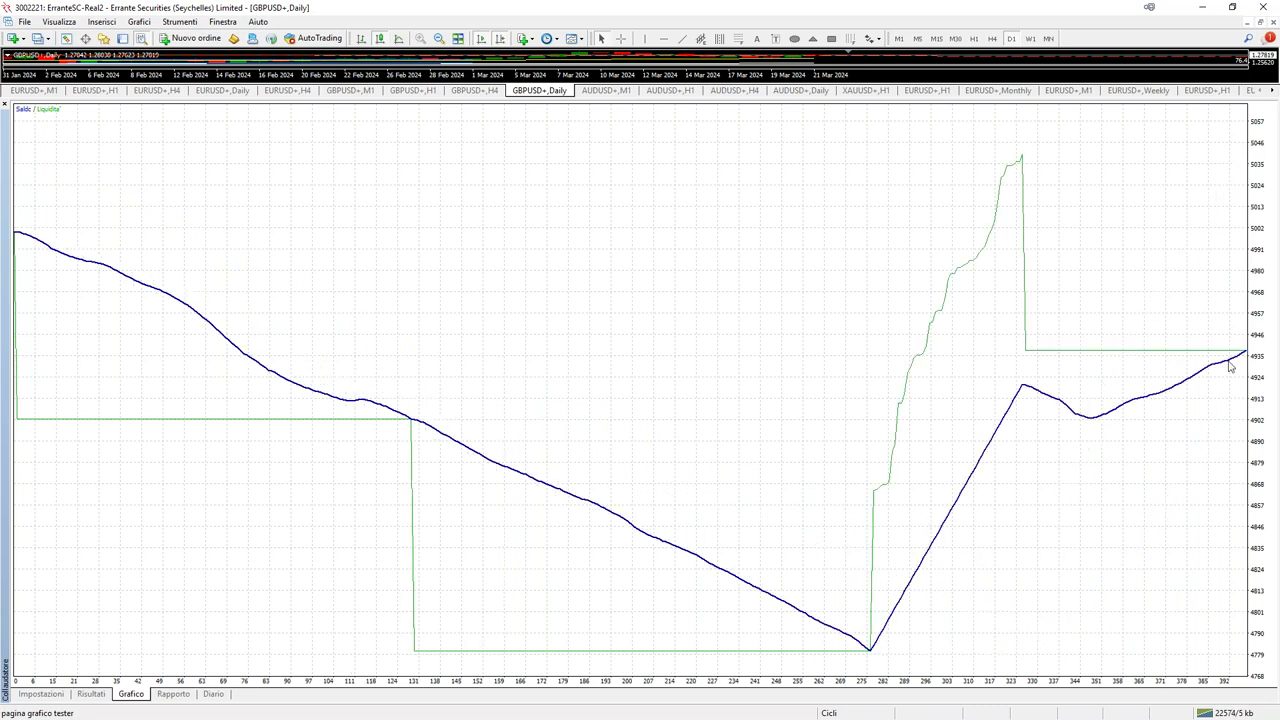
mouse_move(1230, 368)
left_click(89, 694)
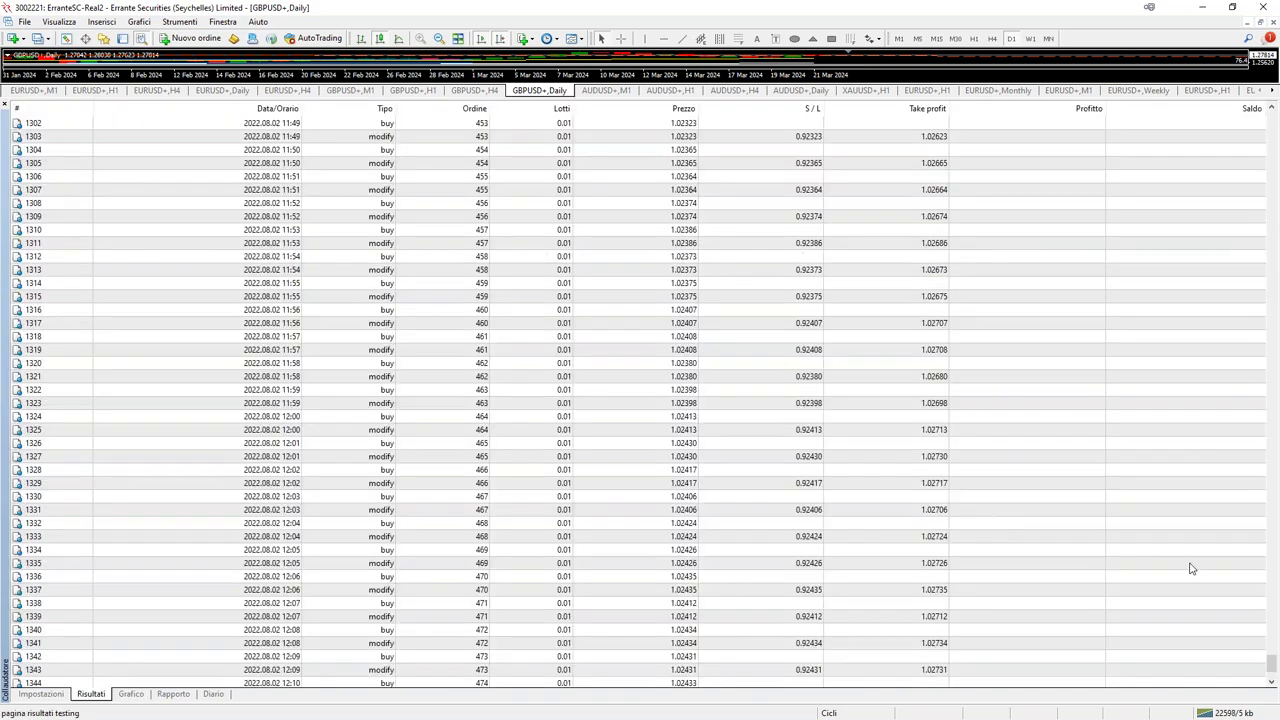
scroll(1035, 555, "down", 14)
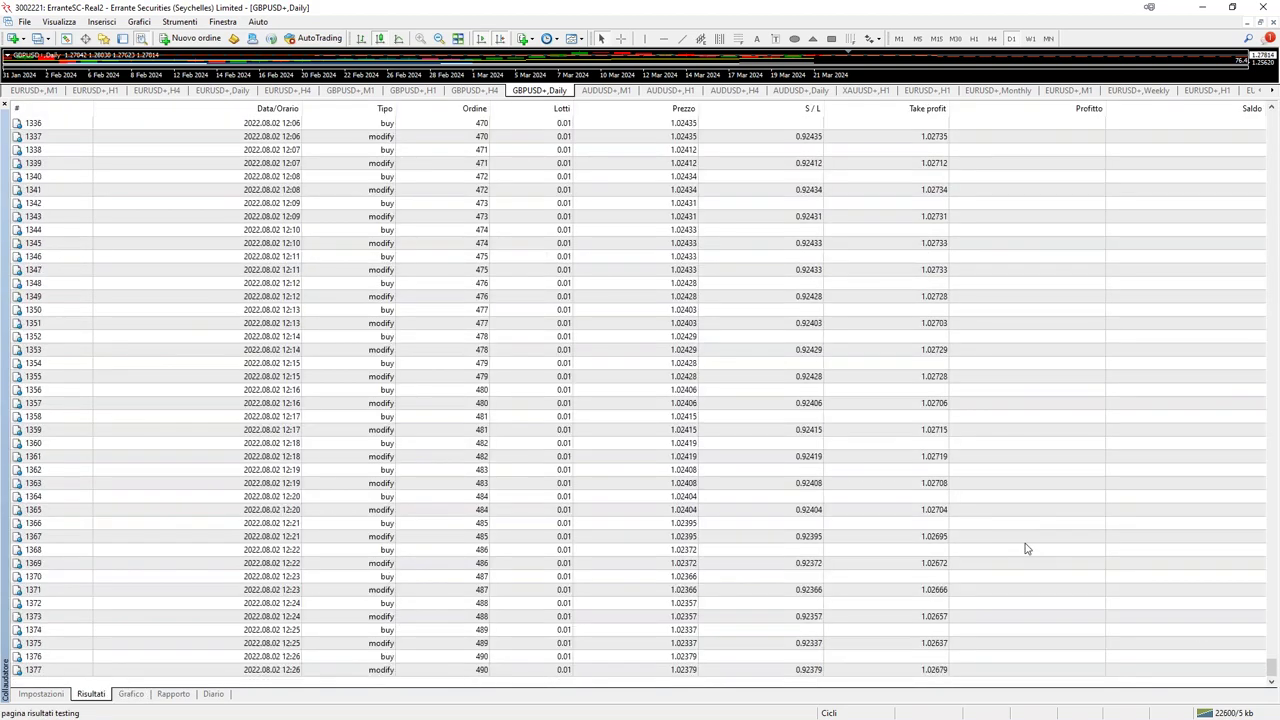
left_click(136, 692)
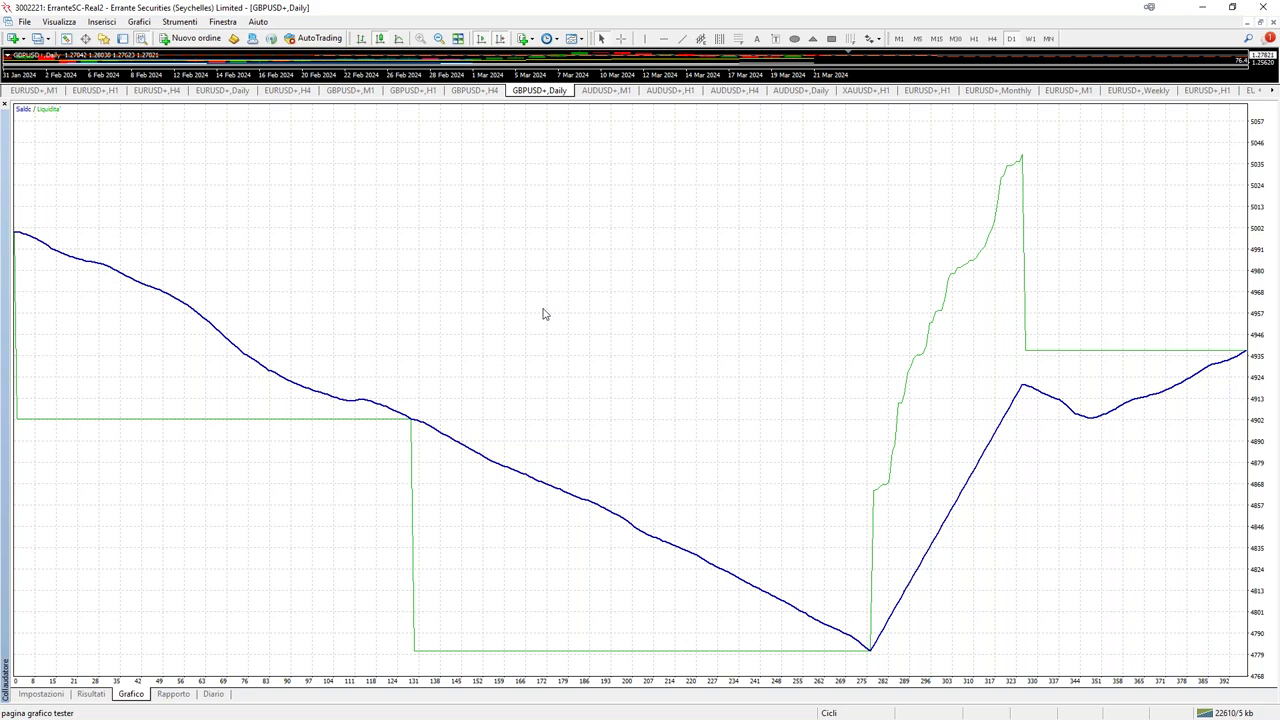
Run the backtest on the M5 timeframe and check its balance graph.
left_click(42, 695)
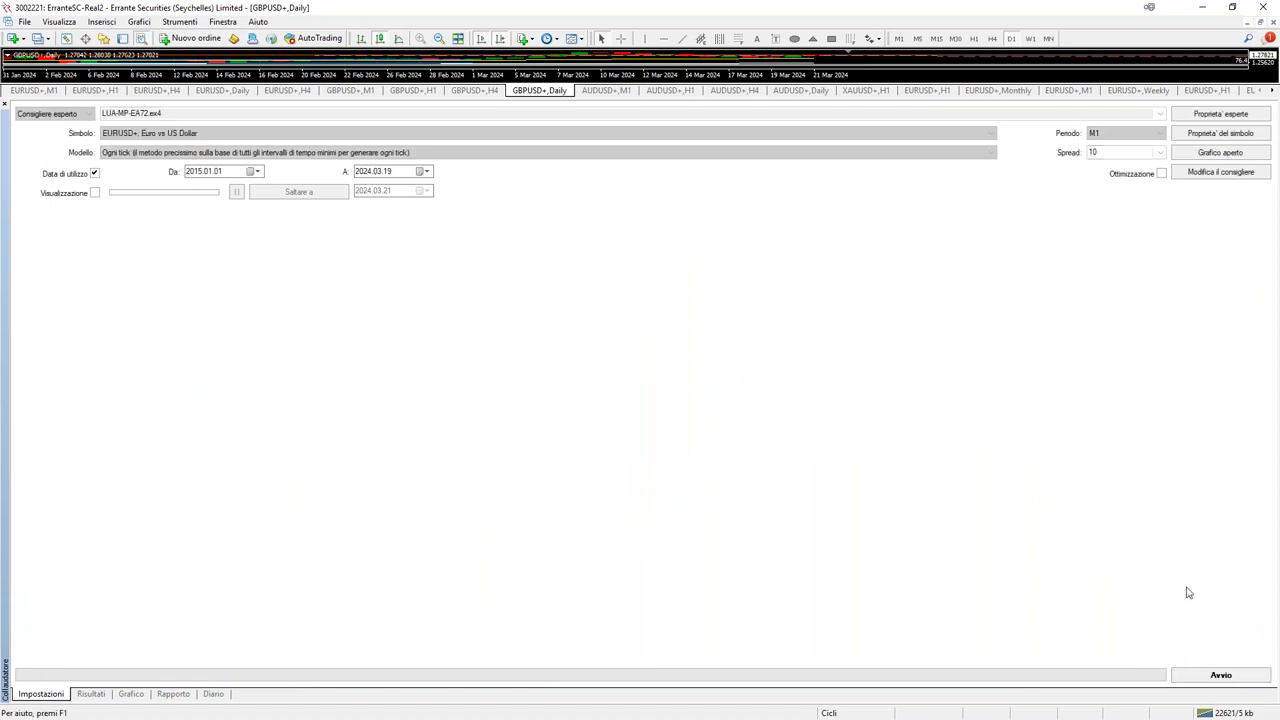
left_click(1147, 135)
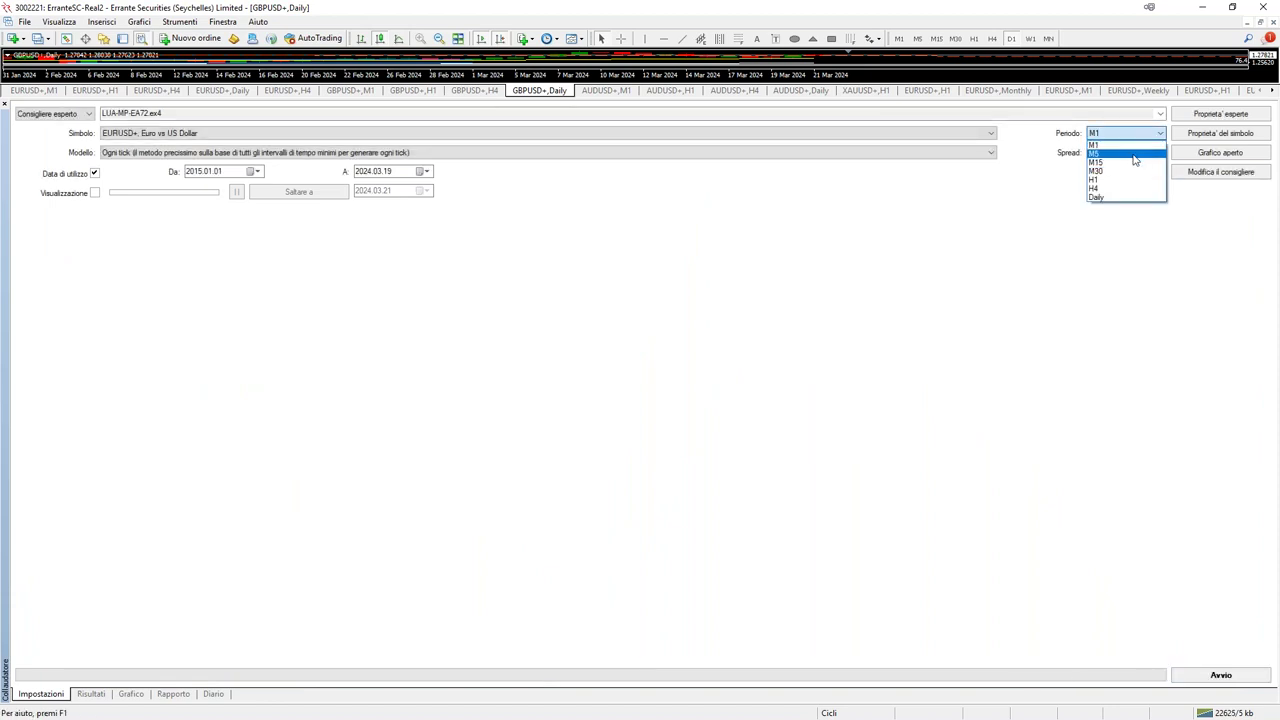
left_click(1134, 154)
left_click(1220, 675)
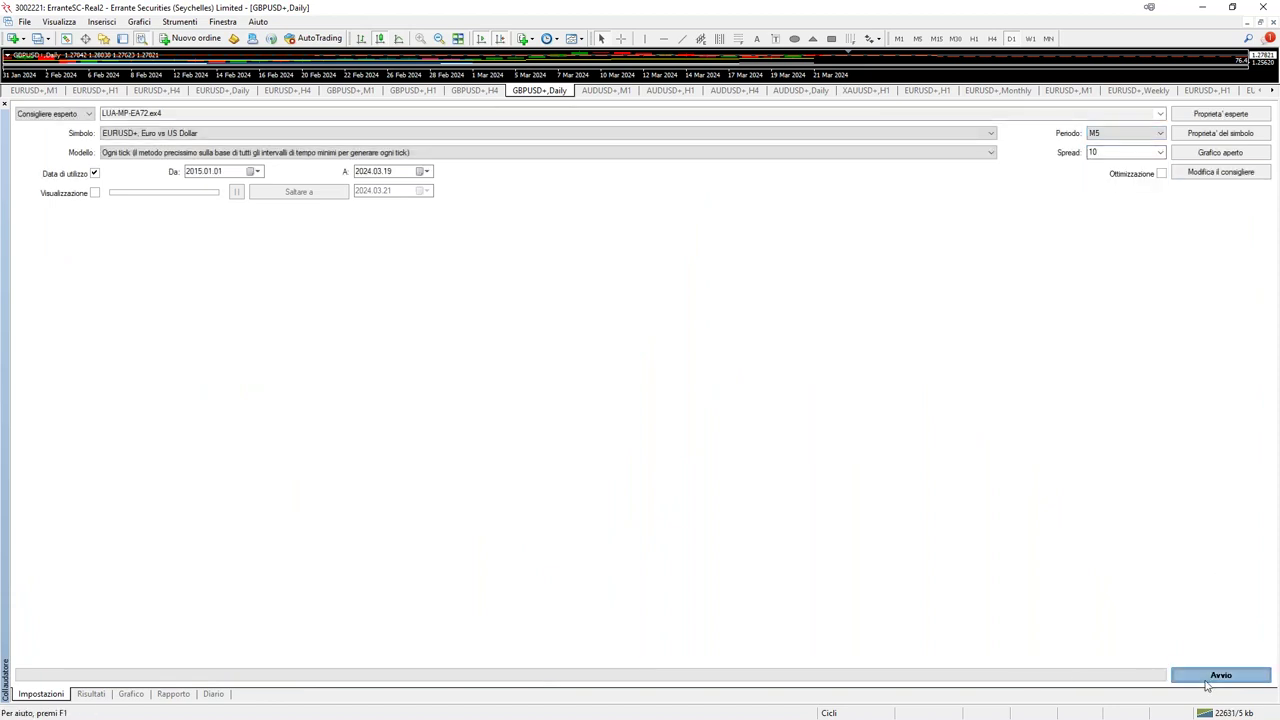
left_click(133, 695)
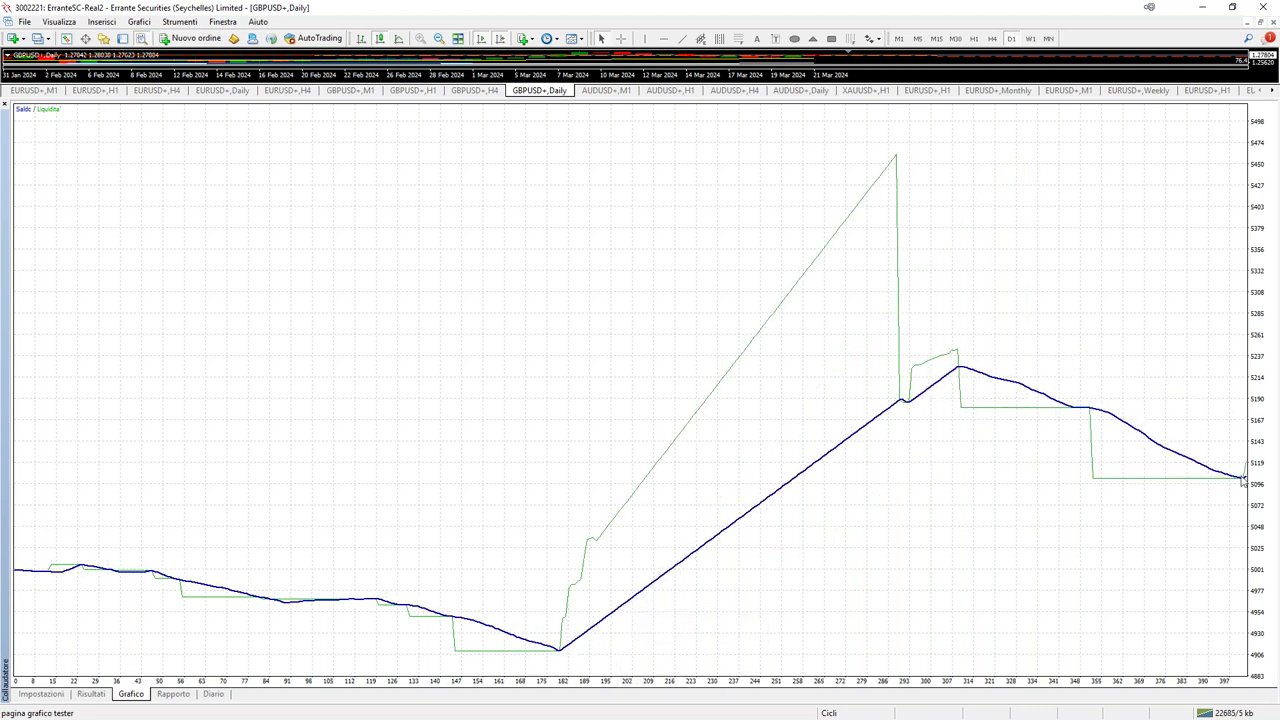
Set the expert's Take profit in pips input to 50.0 and its Sensitivity to 12.0.
left_click(42, 694)
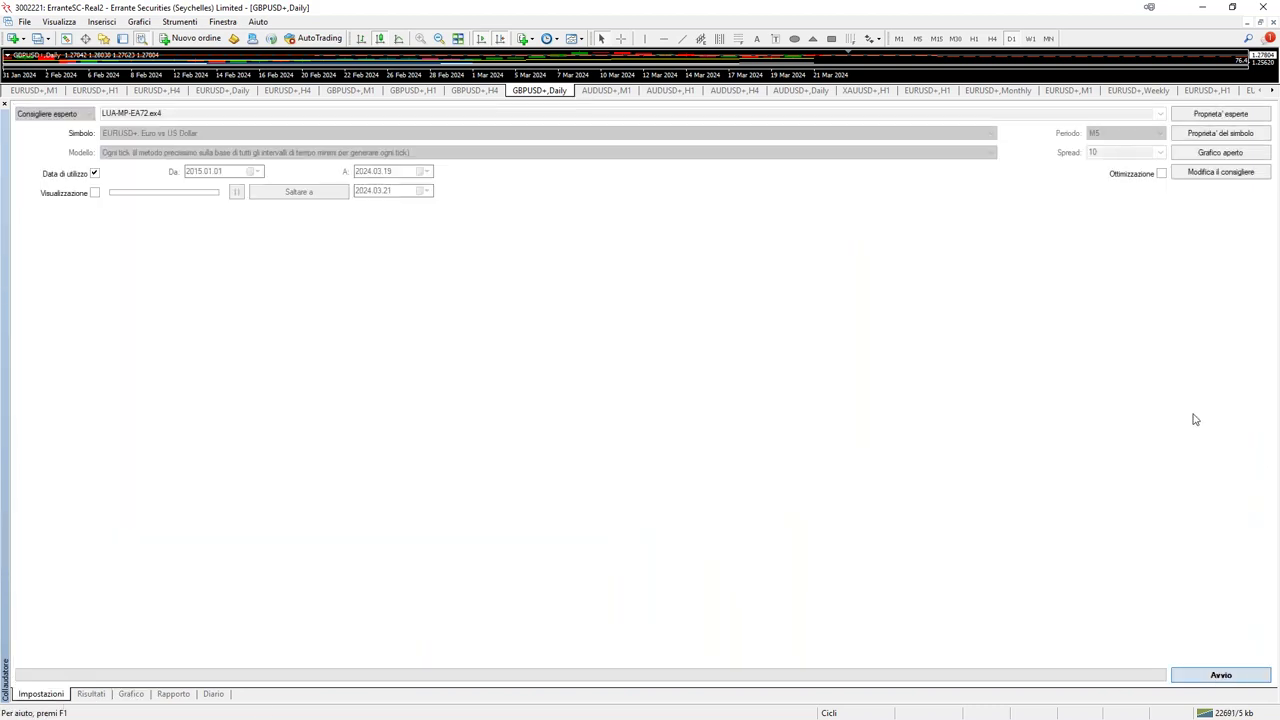
left_click(1220, 113)
left_click(636, 210)
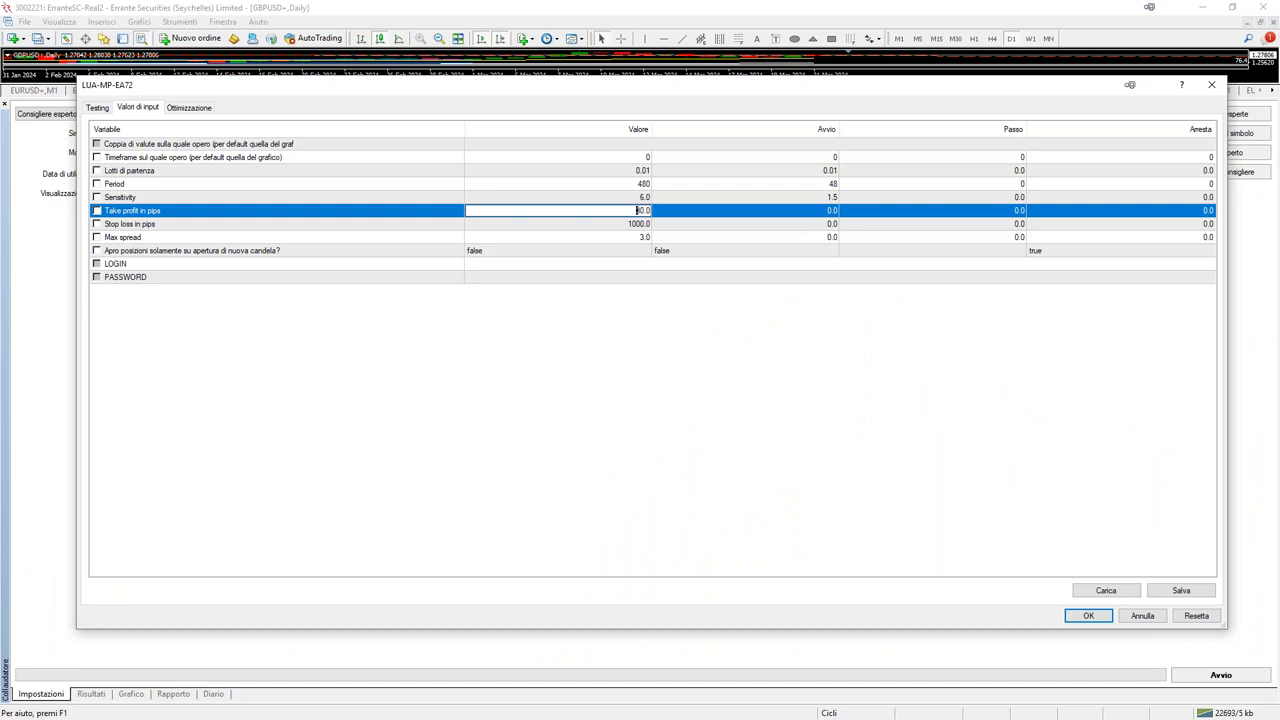
type("50")
left_click(607, 198)
key("Home")
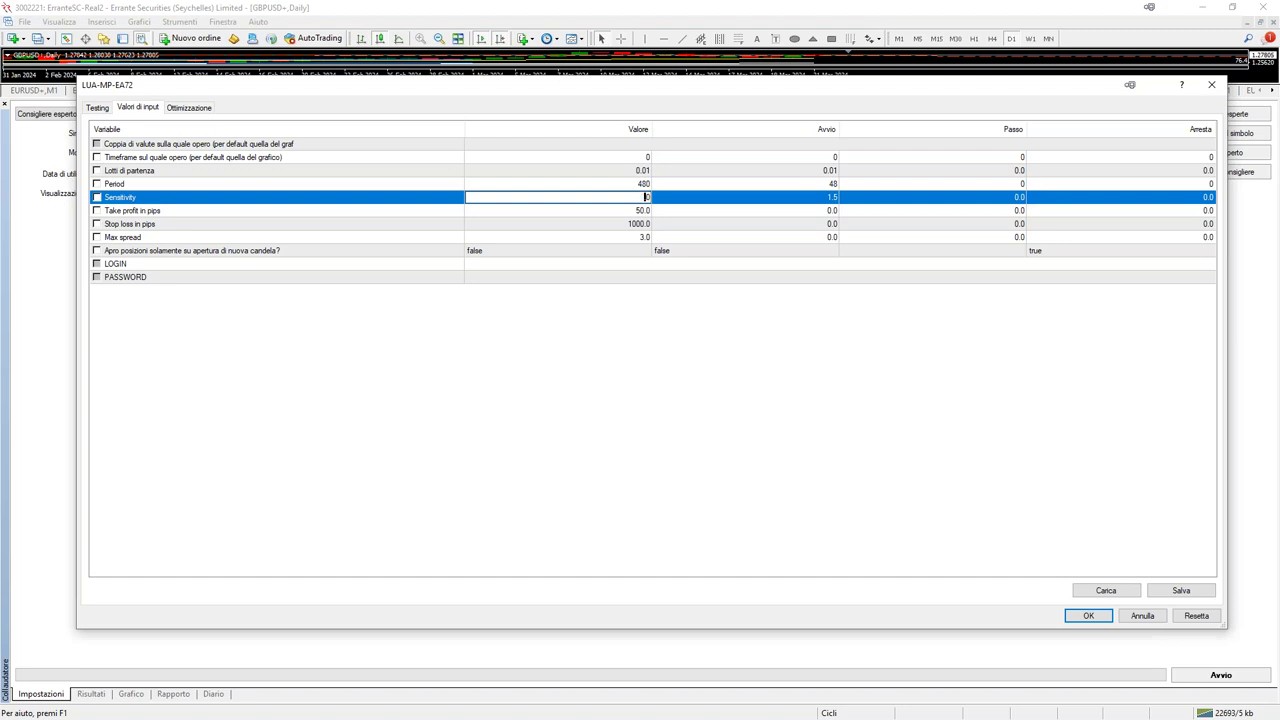
left_click(1090, 619)
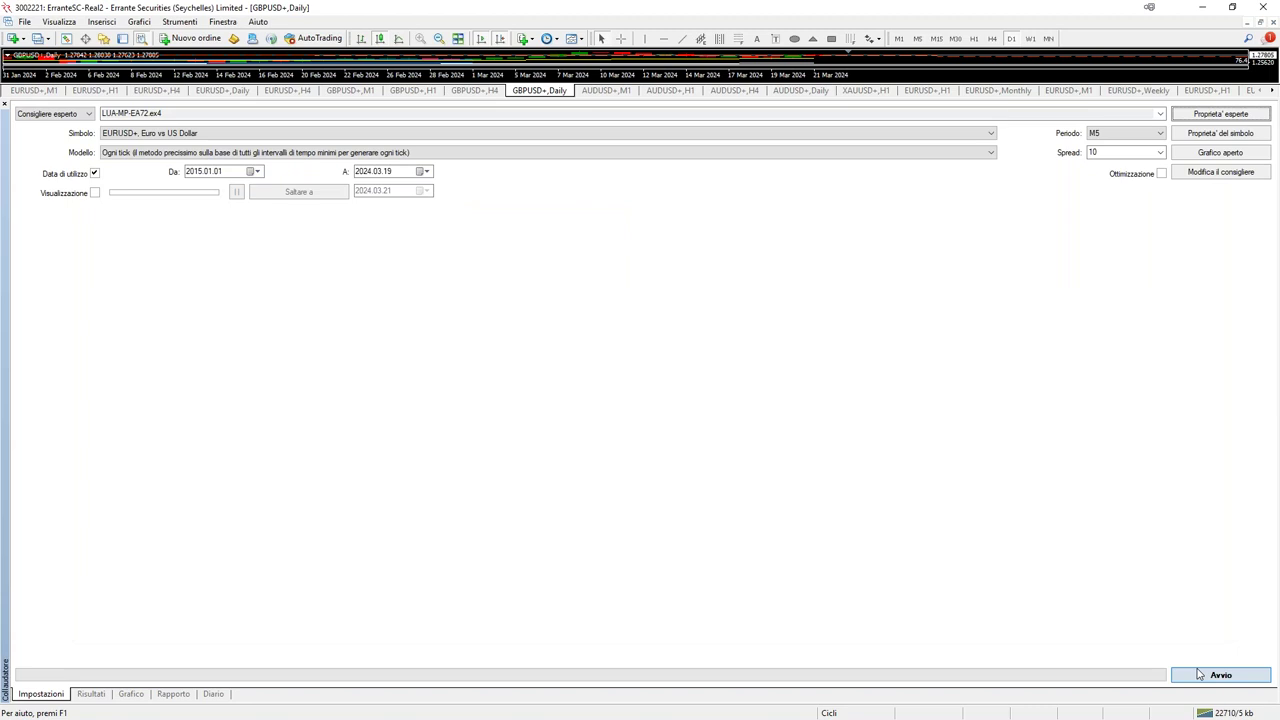
Set the expert's Period input to 600 and start the M5 backtest.
left_click(1220, 114)
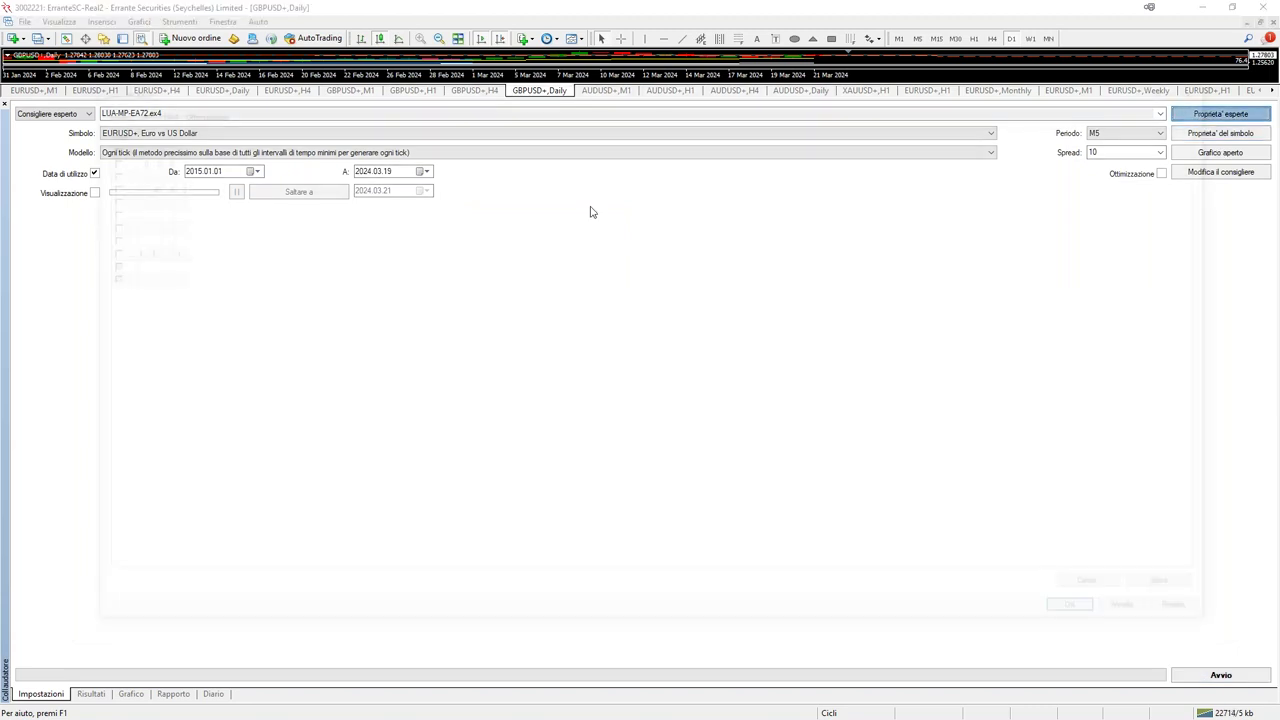
left_click(604, 174)
left_click(605, 186)
left_click(605, 187)
type("600")
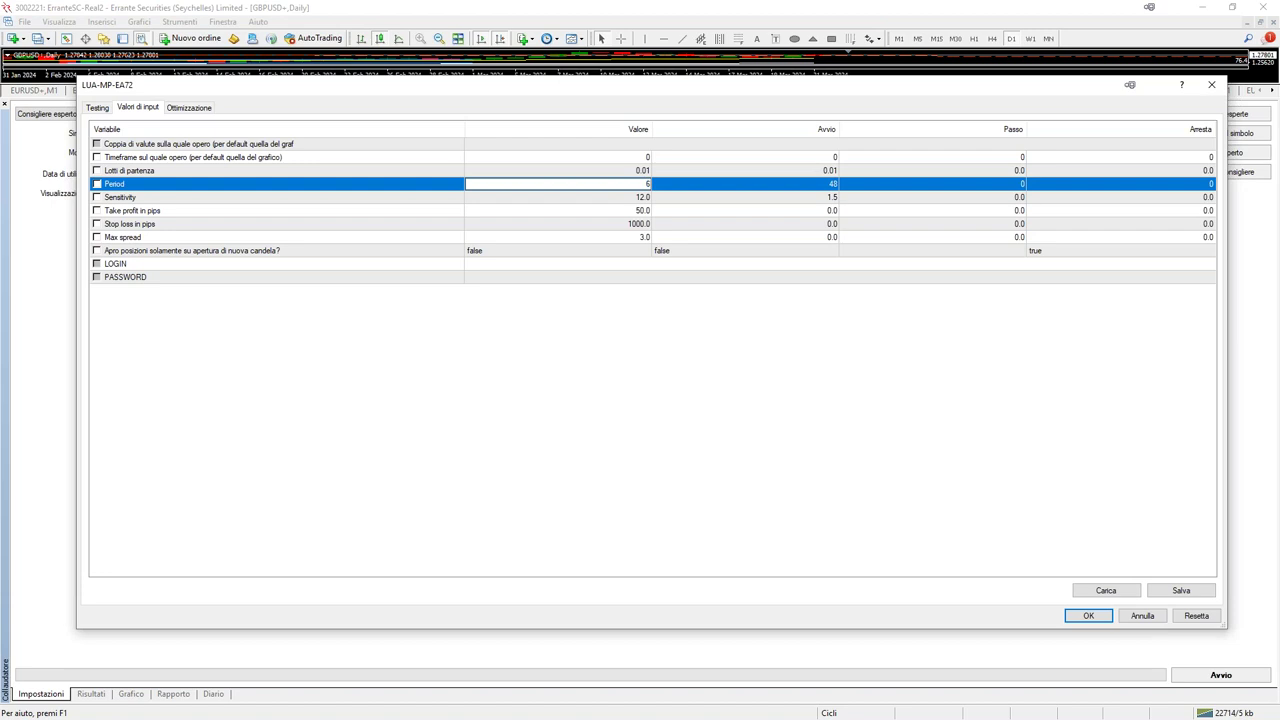
left_click(1088, 616)
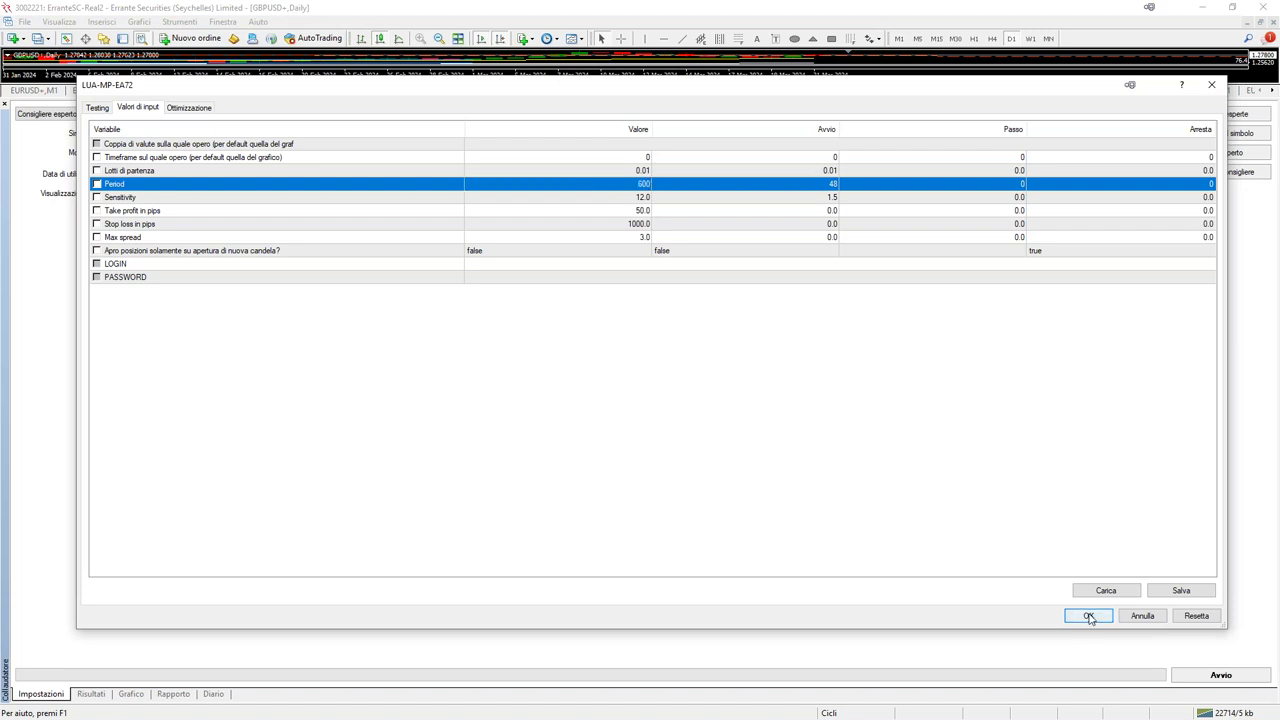
left_click(1221, 675)
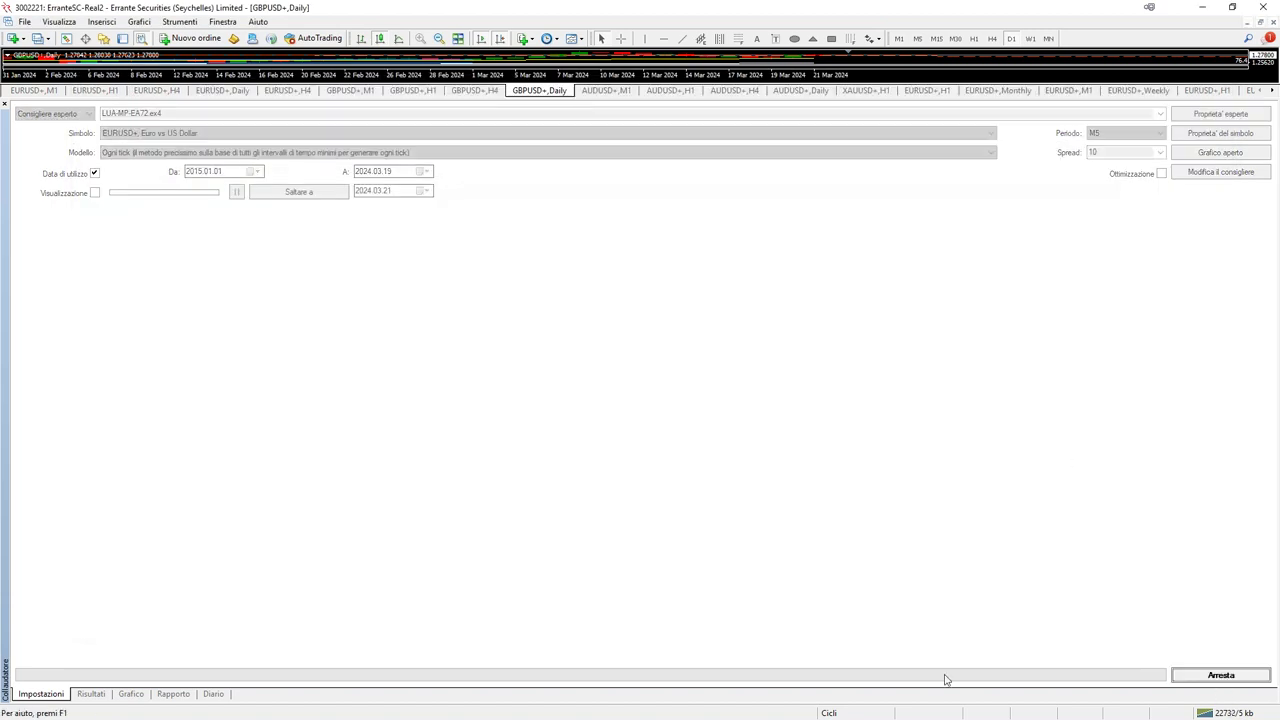
Show the balance graph in a shorter tester panel and bring up the EURUSD+ M1 chart above it.
left_click(131, 694)
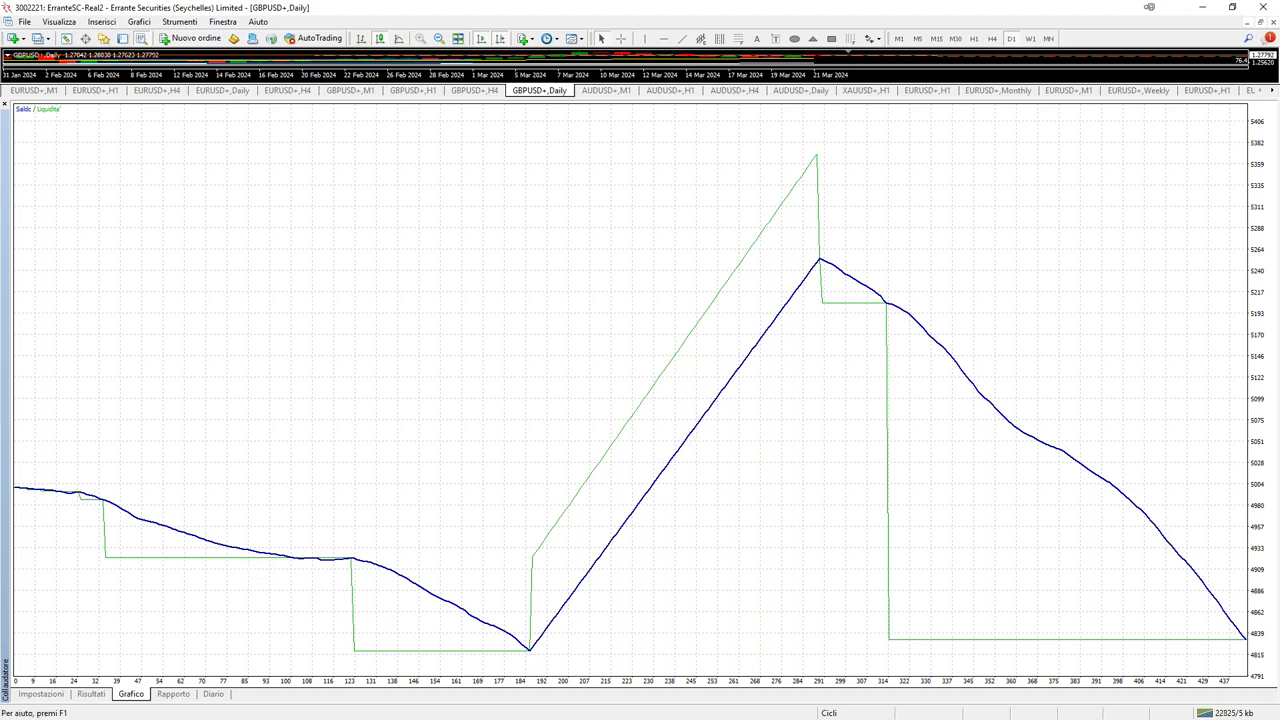
left_click_drag(635, 98, 627, 476)
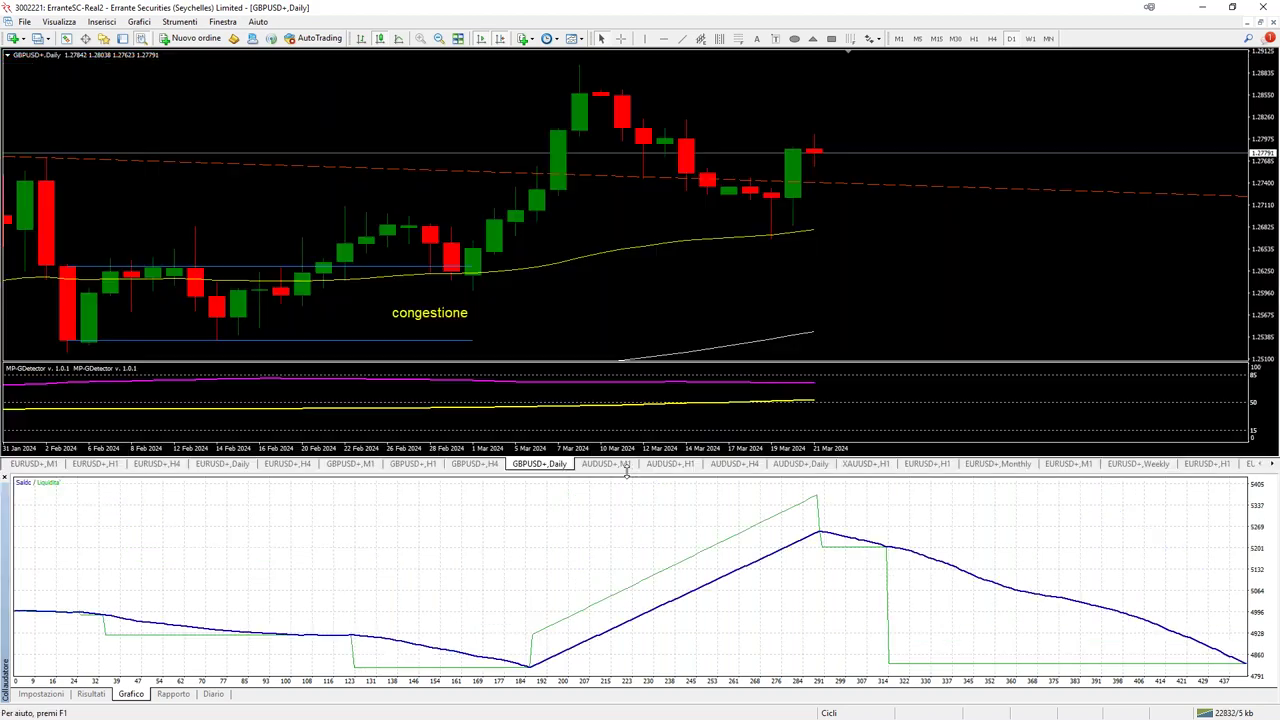
left_click(33, 465)
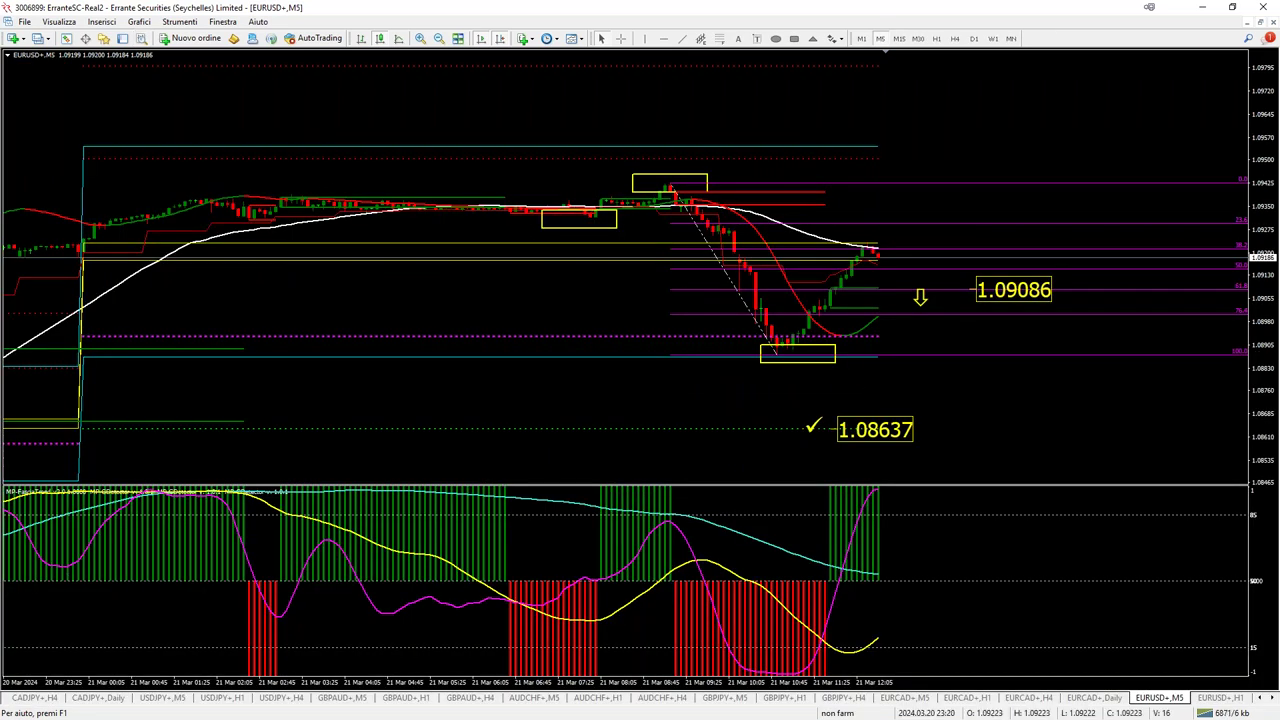
left_click(1205, 9)
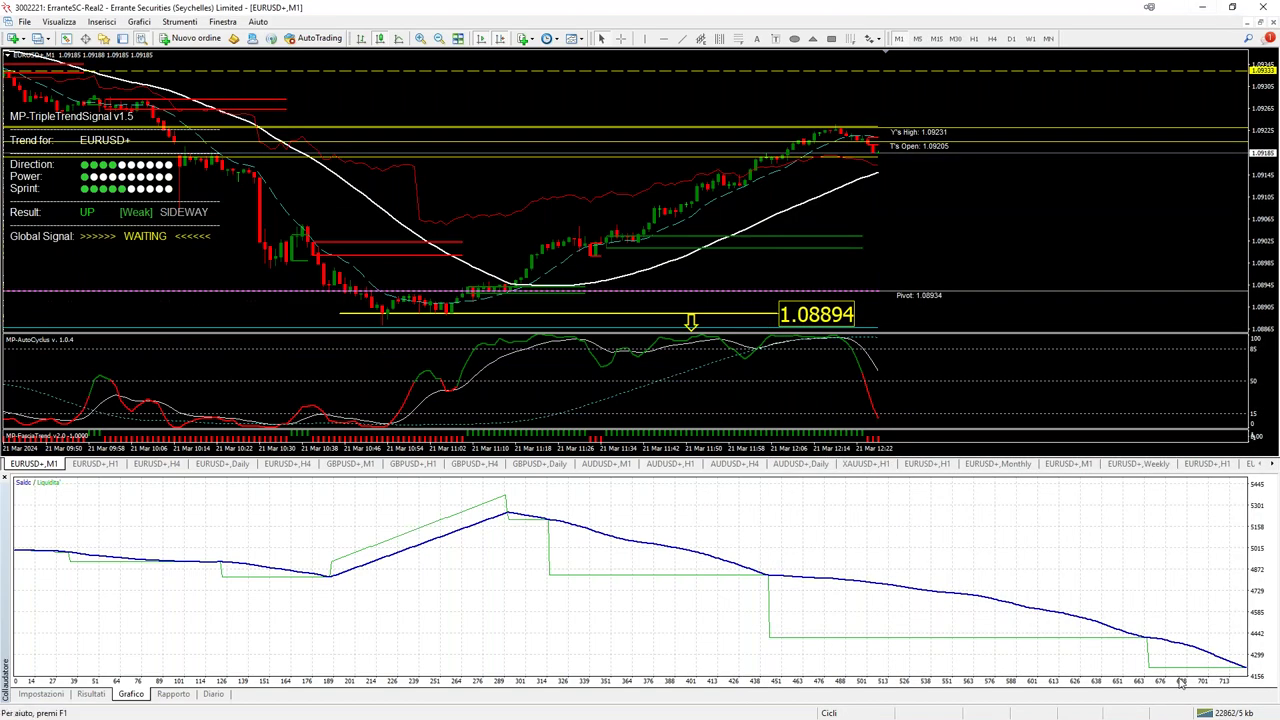